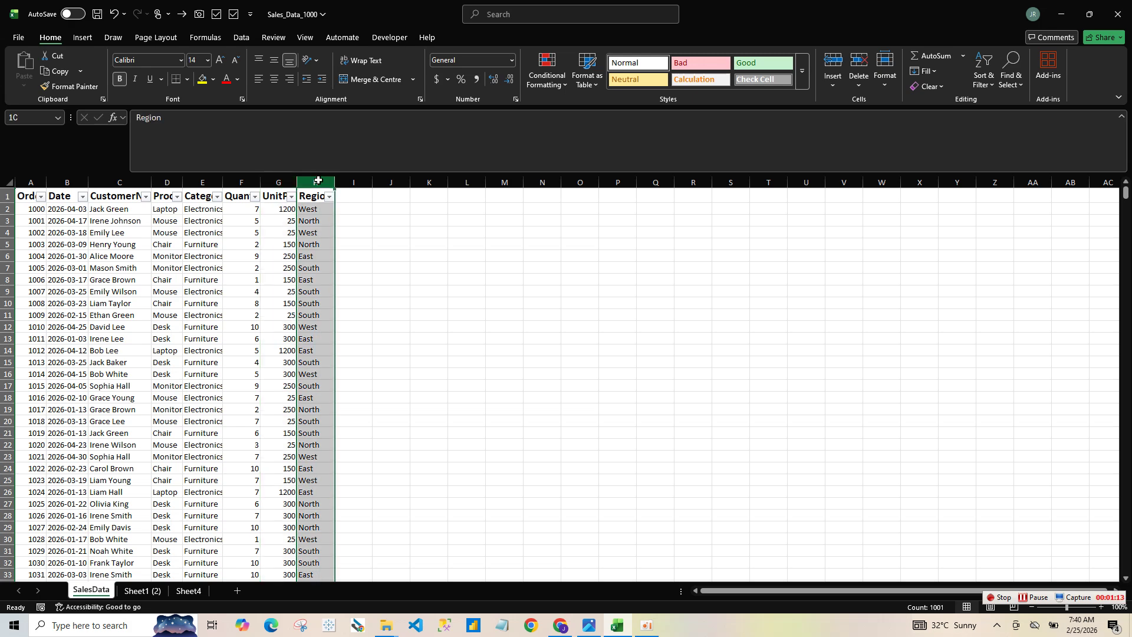
- Examine the columns of the SalesData sheet, the report layout on Sheet1 (2) and the blank Sheet4
left_click(116, 183)
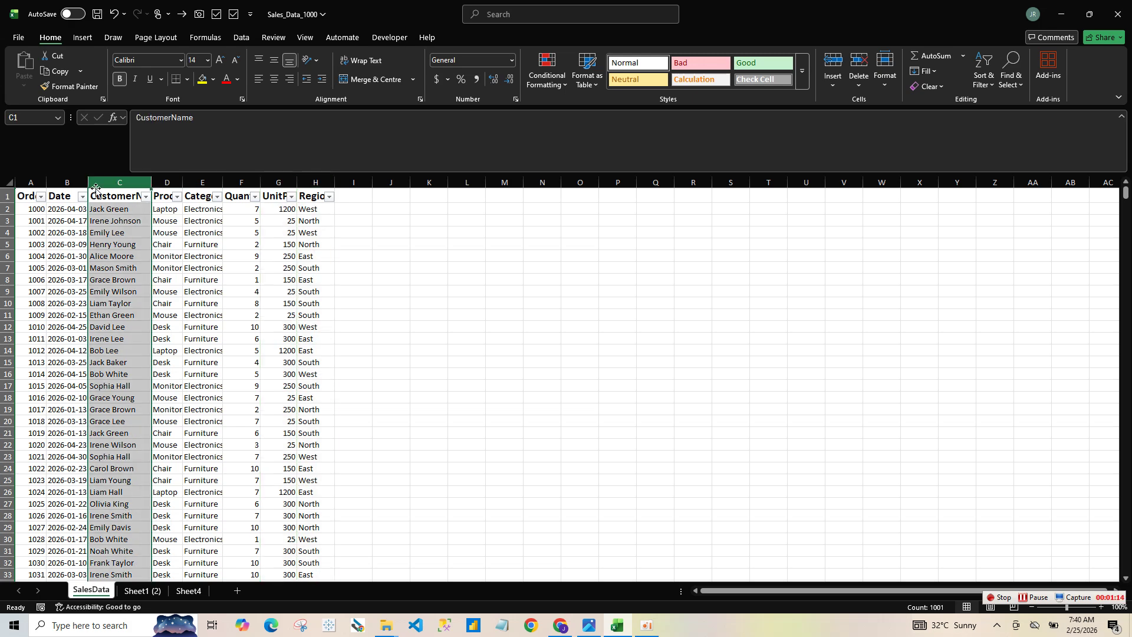
left_click(64, 181)
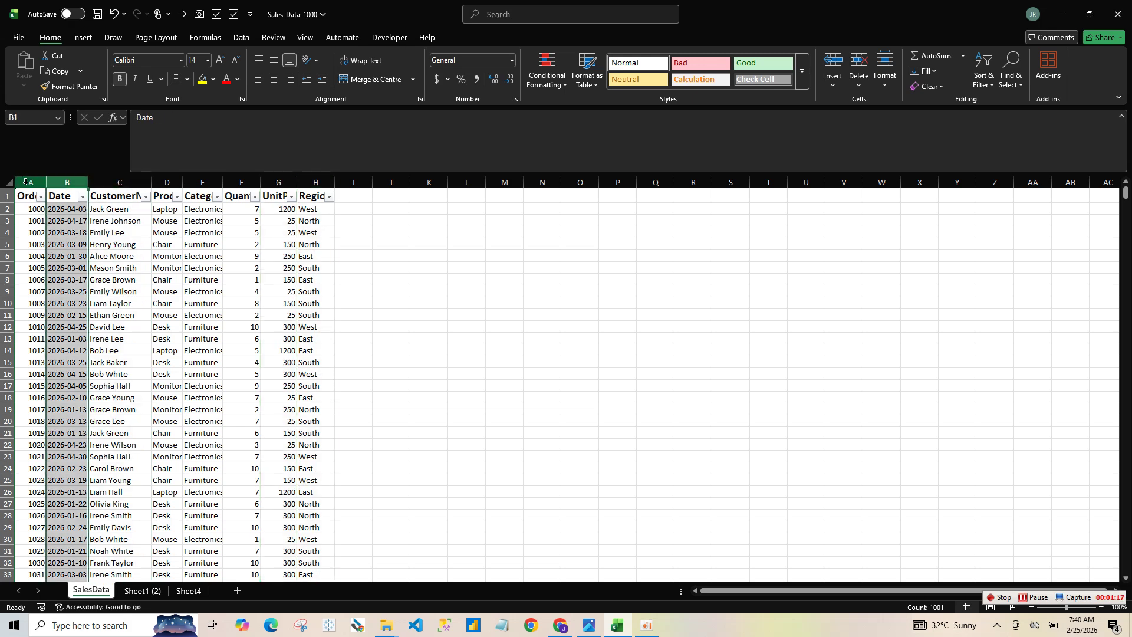
left_click(32, 182)
left_click(30, 193)
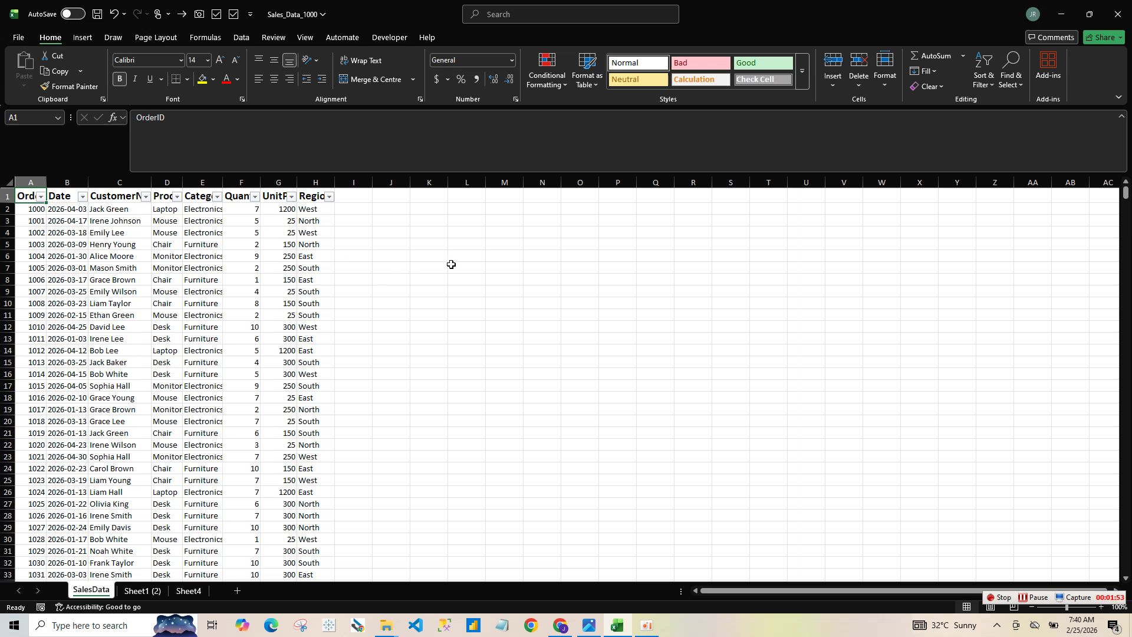
left_click(155, 588)
left_click_drag(551, 538, 651, 591)
left_click_drag(503, 489, 717, 564)
left_click_drag(1125, 203, 1124, 187)
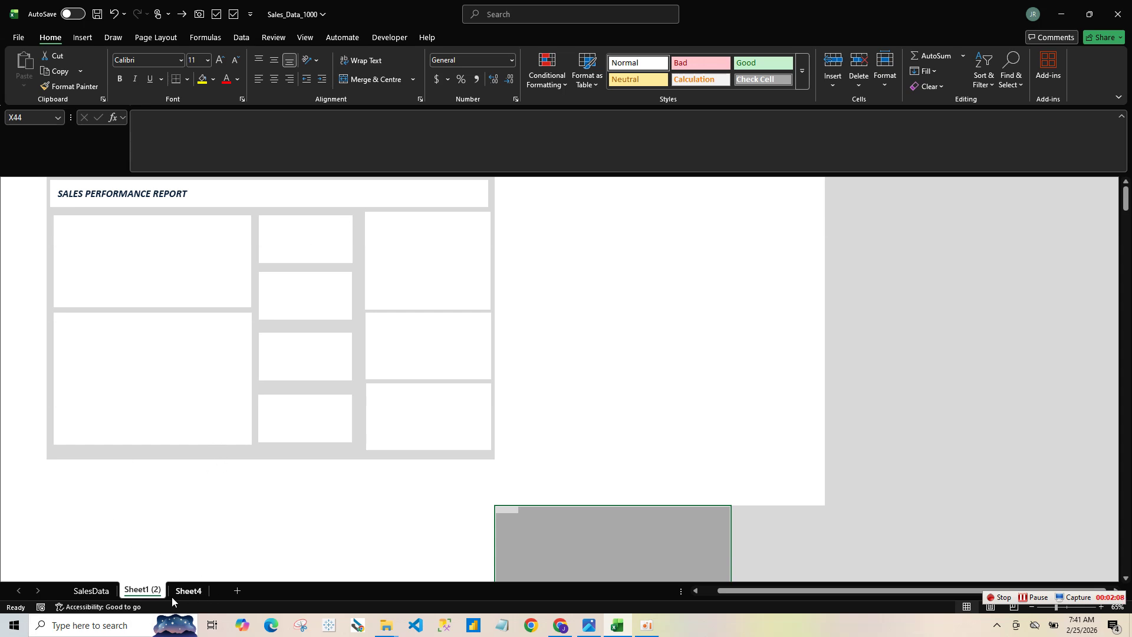
left_click(192, 590)
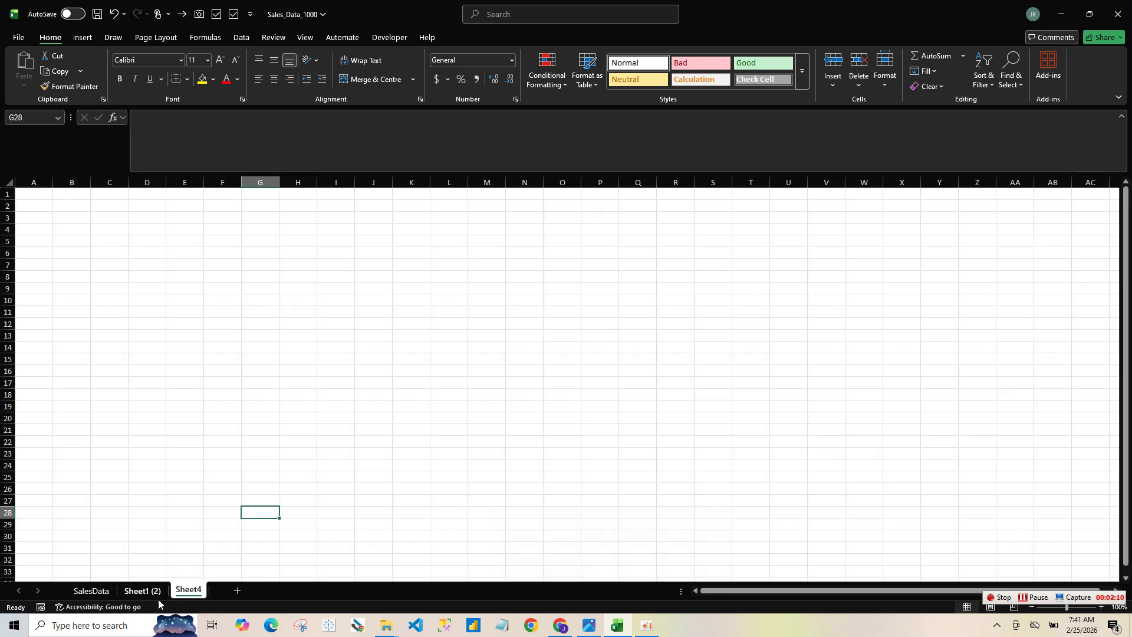
left_click(91, 590)
left_click(160, 412)
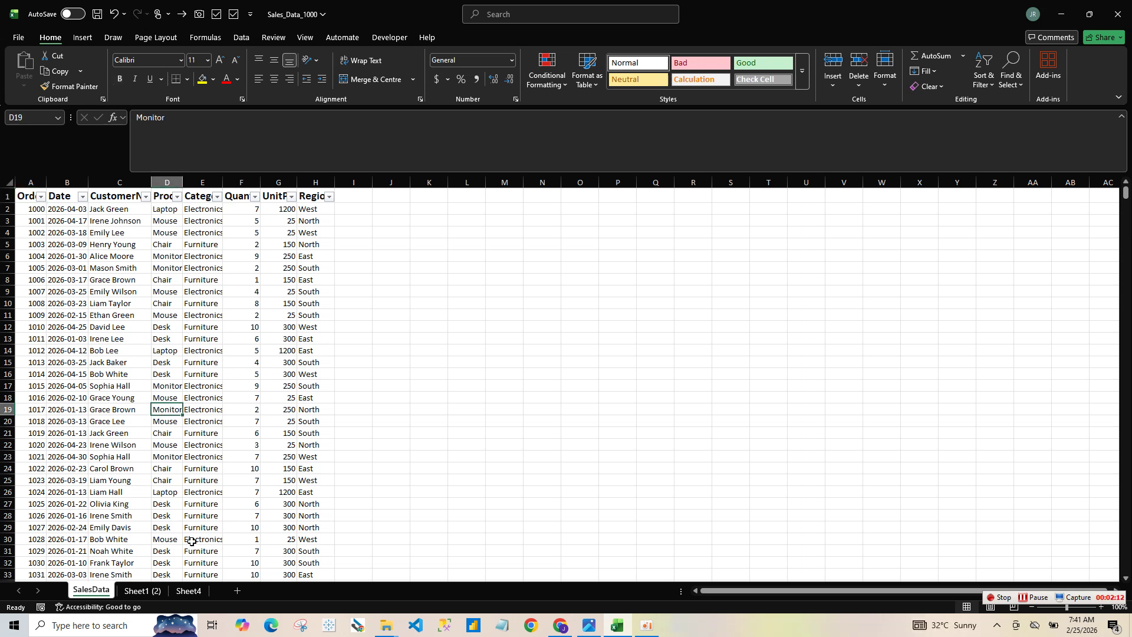
- Hide the gridlines and the row and column headings on Sheet4
left_click(183, 590)
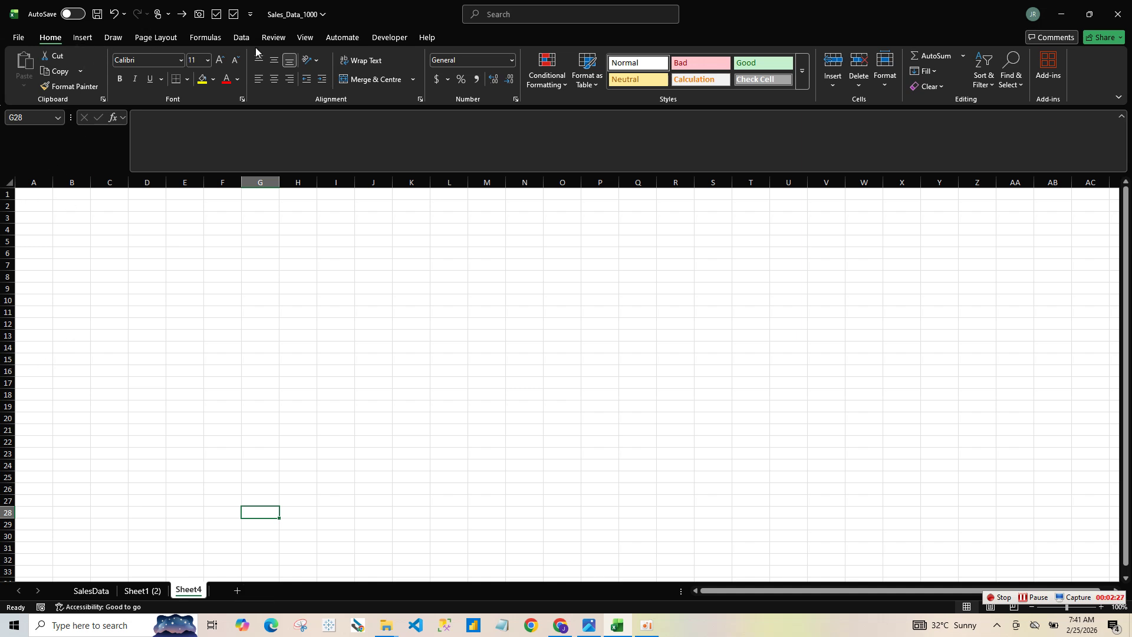
left_click(305, 38)
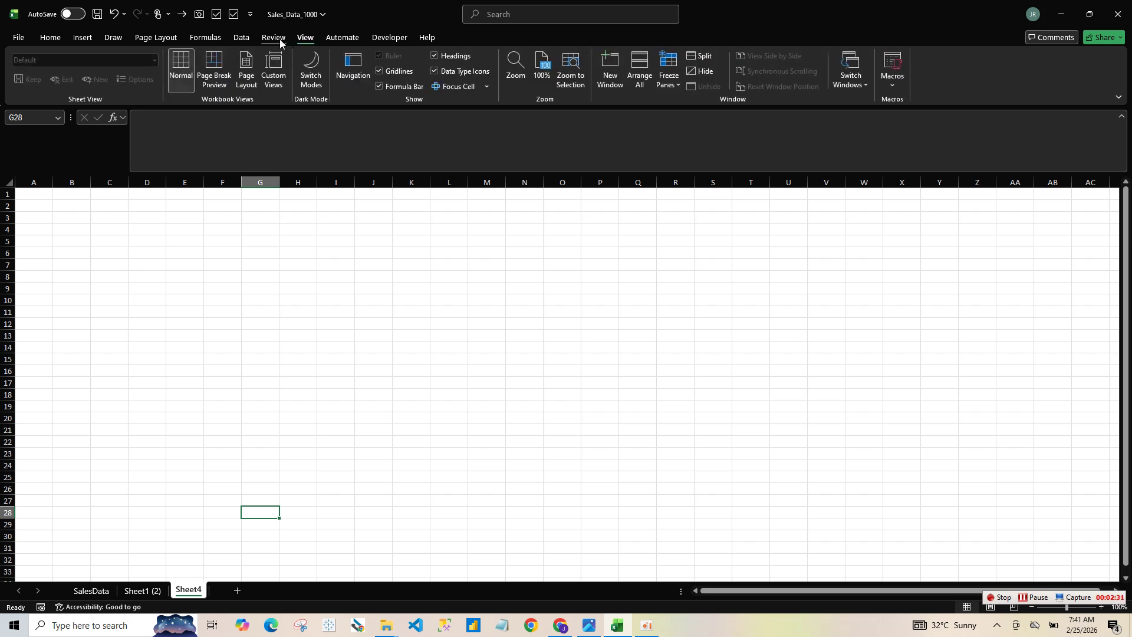
left_click(380, 72)
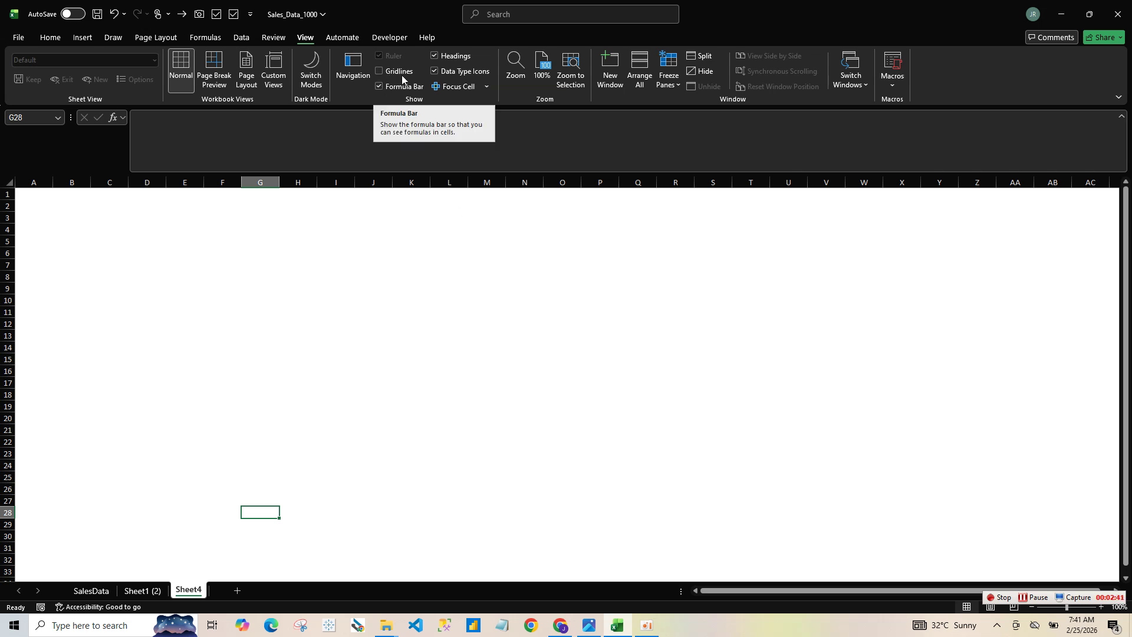
left_click(434, 57)
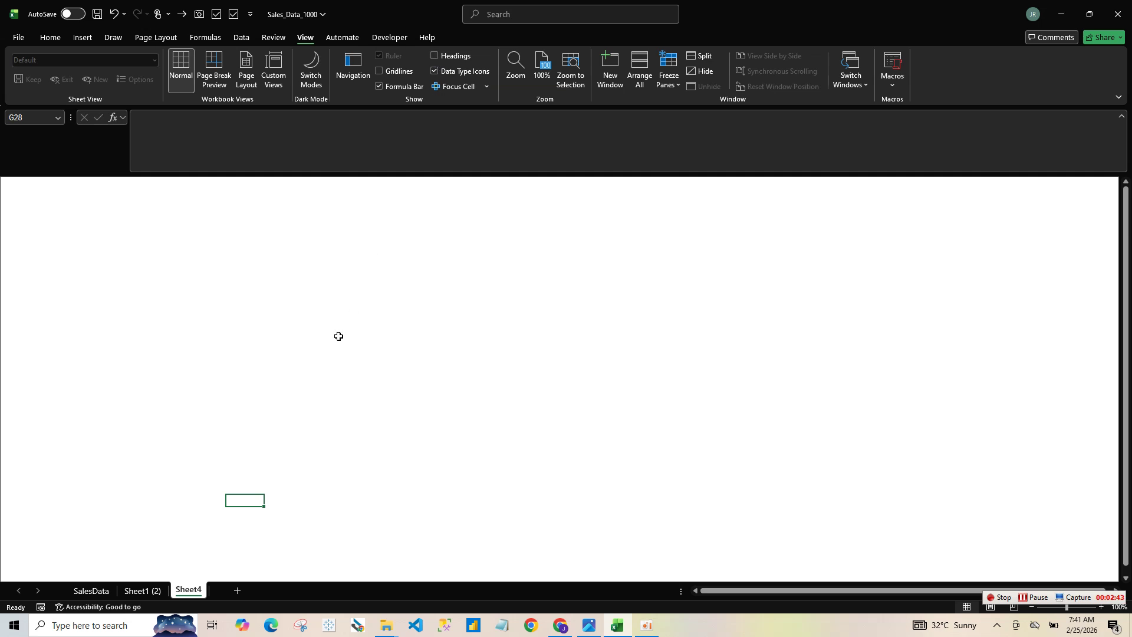
- Select the cell block from D3 to about V37 on Sheet4 as the report area and collapse the expanded formula bar
left_click_drag(106, 197, 420, 336)
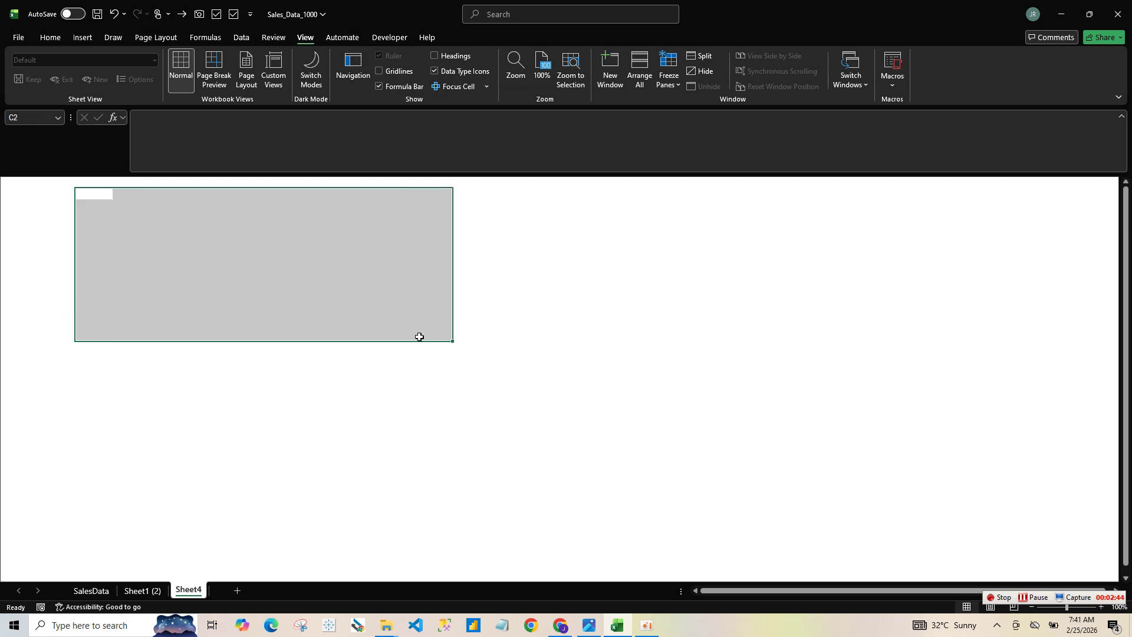
left_click(230, 393)
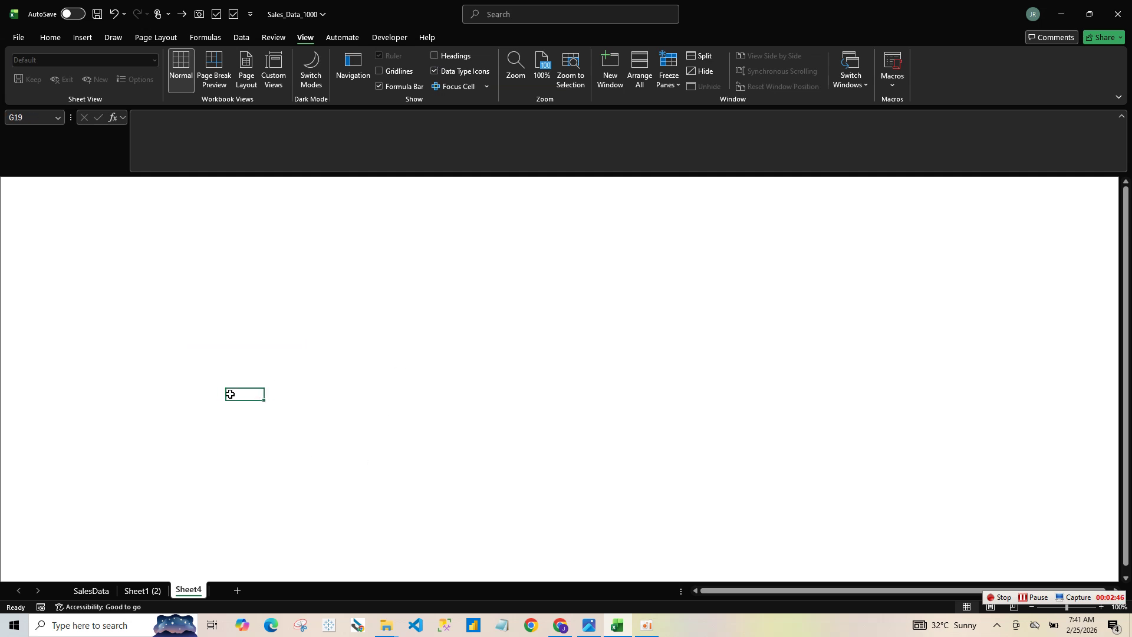
left_click(135, 183)
left_click_drag(138, 206, 781, 556)
left_click_drag(121, 190, 816, 561)
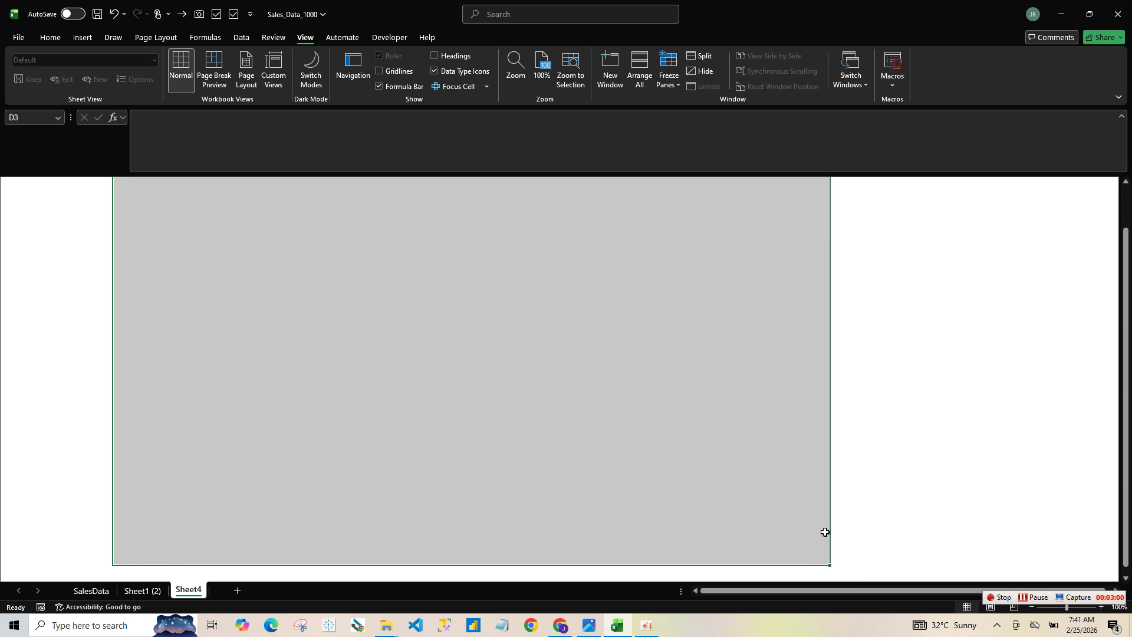
left_click(1122, 117)
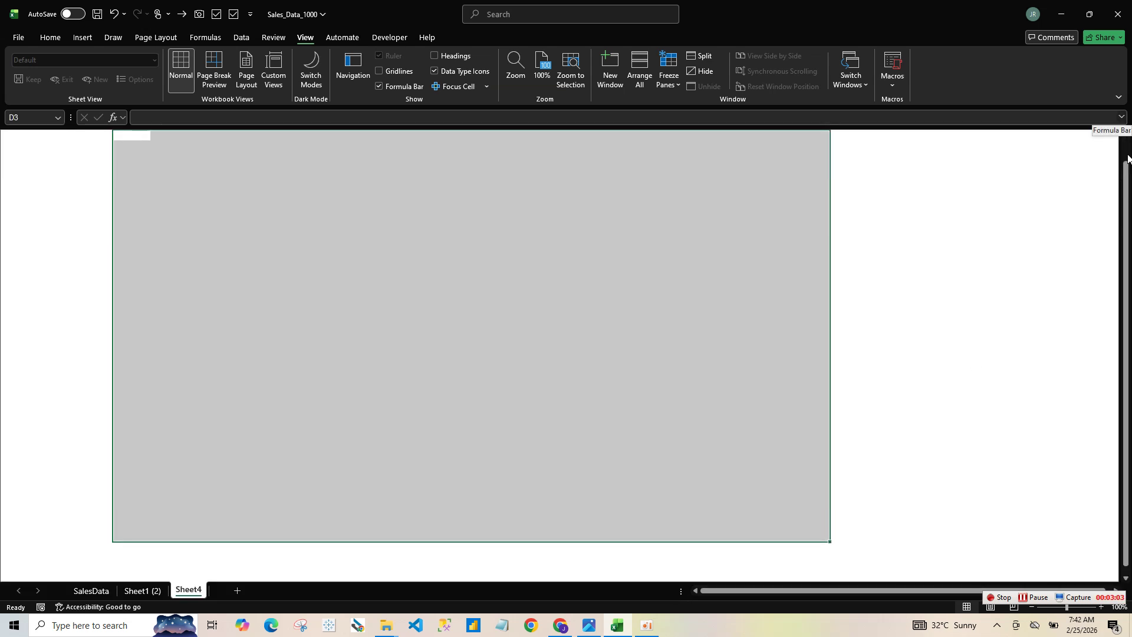
left_click_drag(1126, 163, 1126, 142)
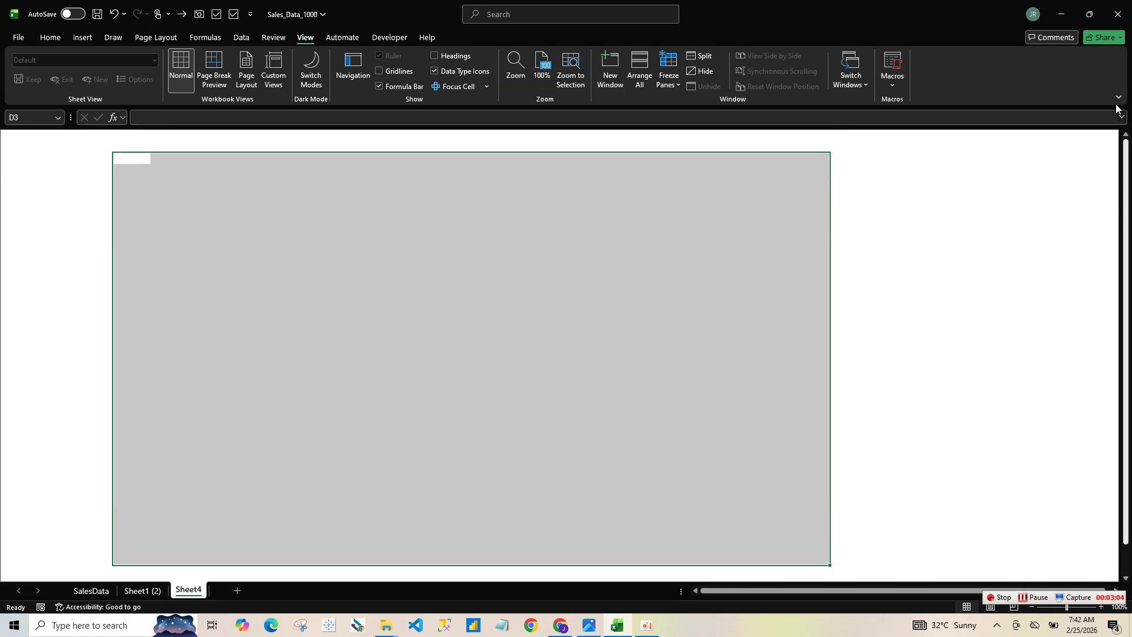
- Fill the selected report area with the light grey White, Background 1, Darker 15% and deselect it
left_click(50, 38)
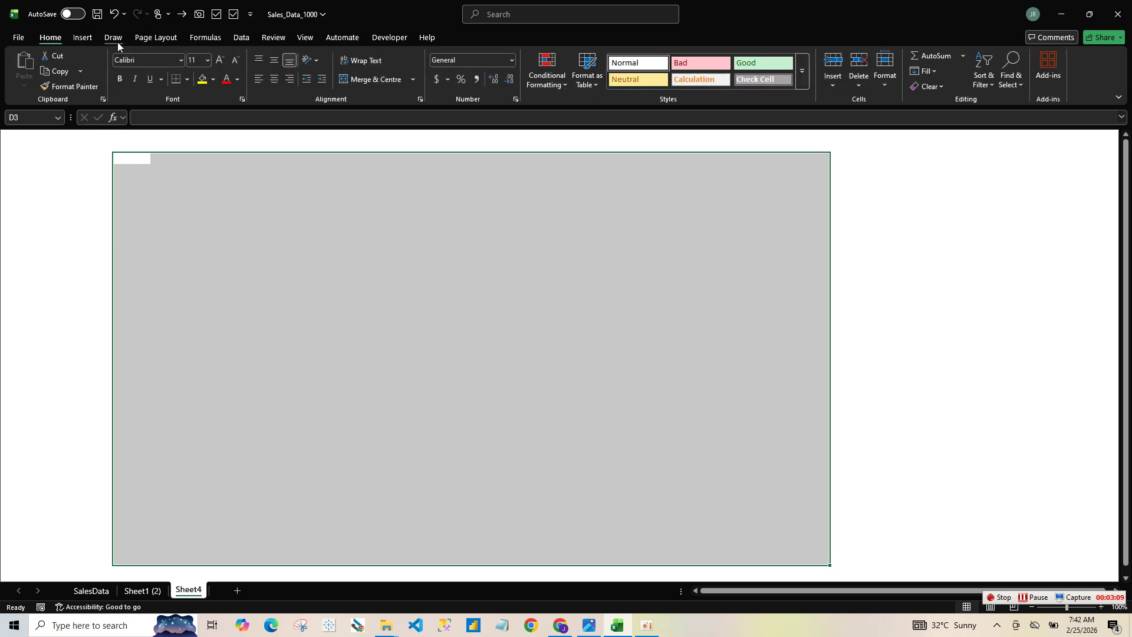
left_click(83, 39)
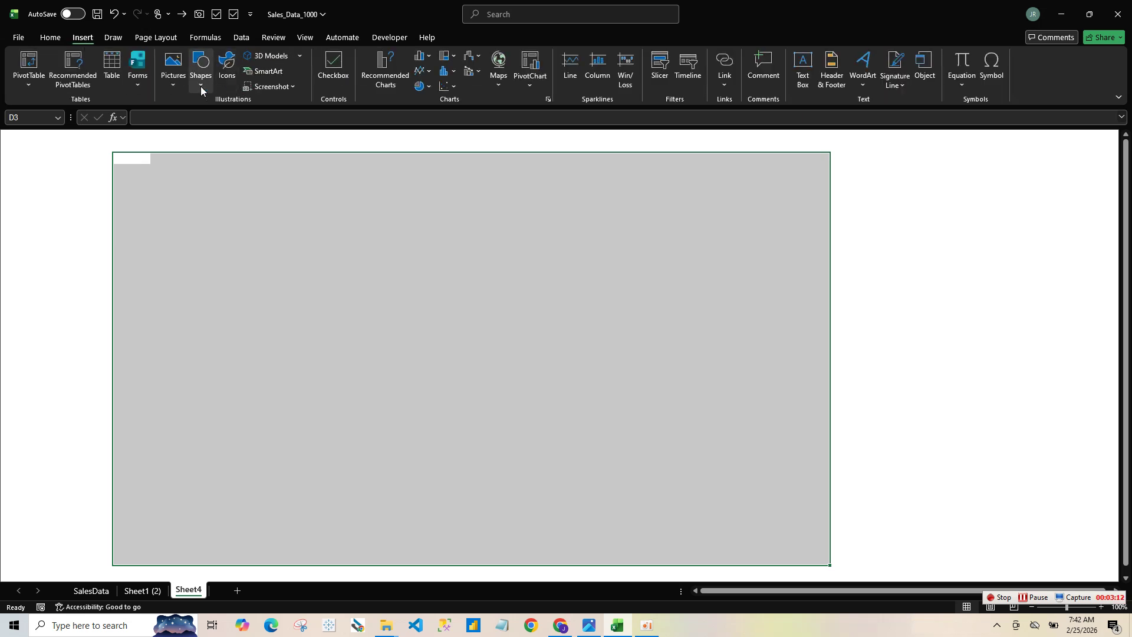
scroll(201, 86, "up", 1)
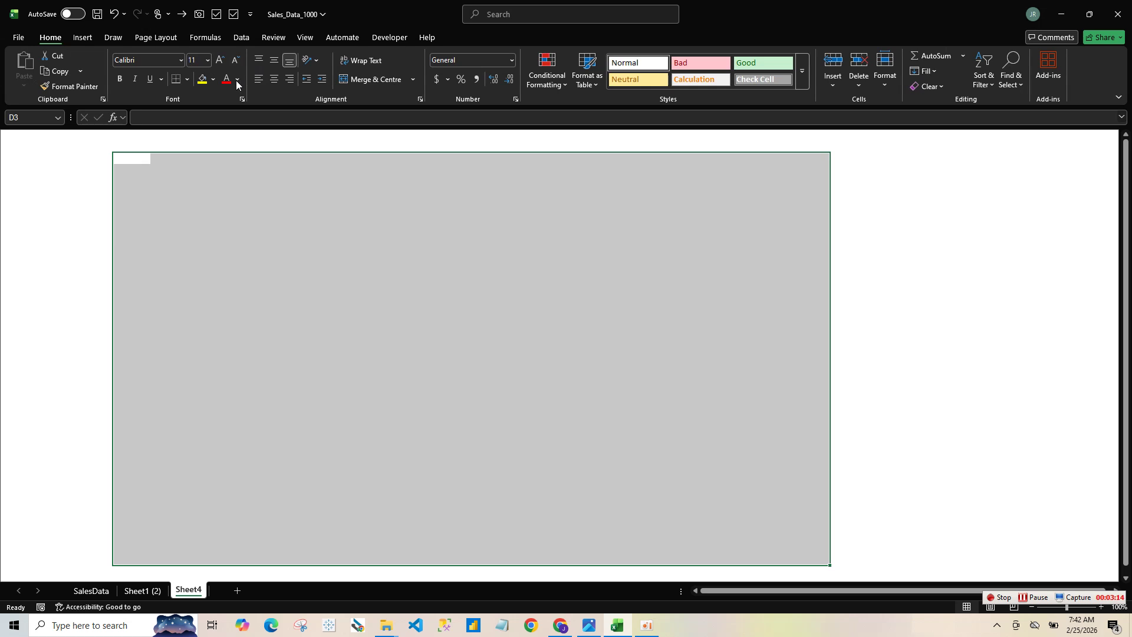
left_click(213, 81)
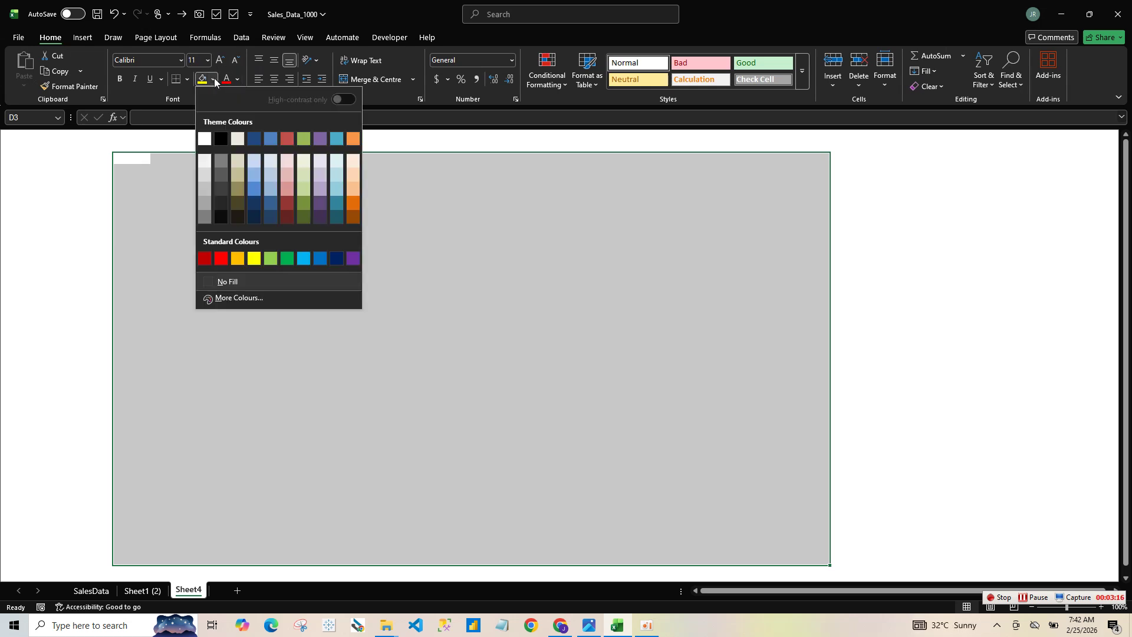
left_click(188, 106)
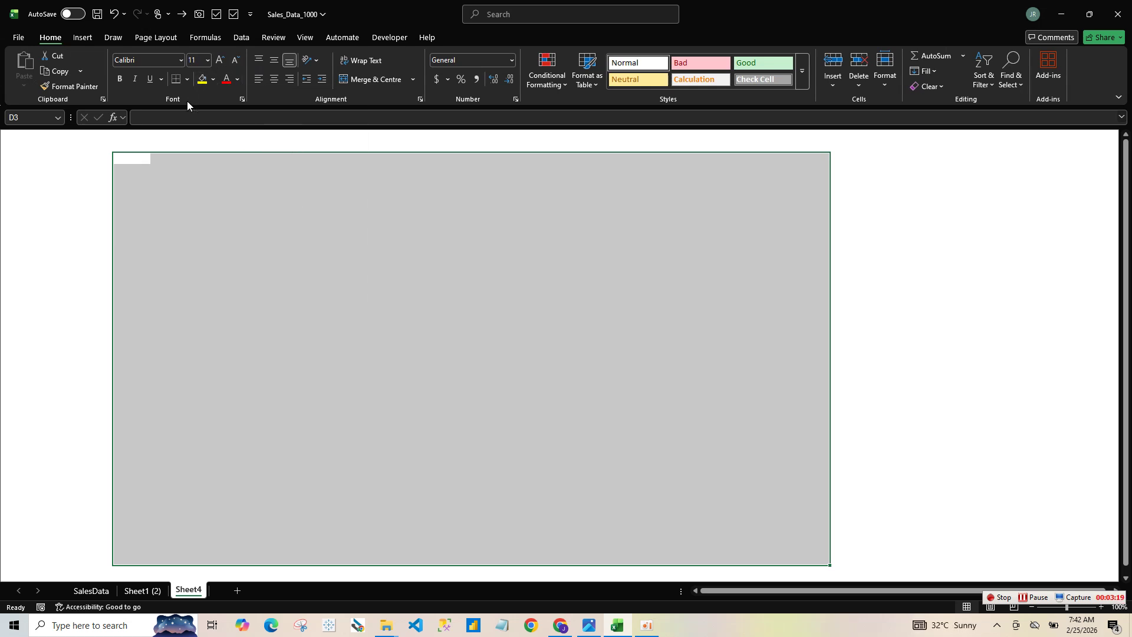
left_click(213, 79)
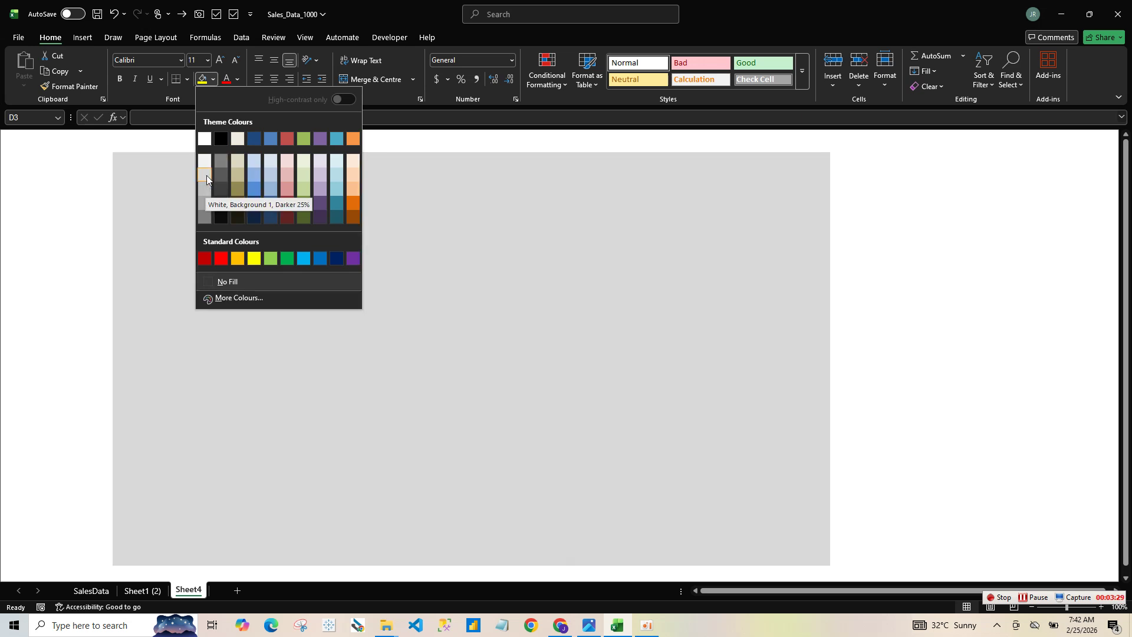
left_click(207, 176)
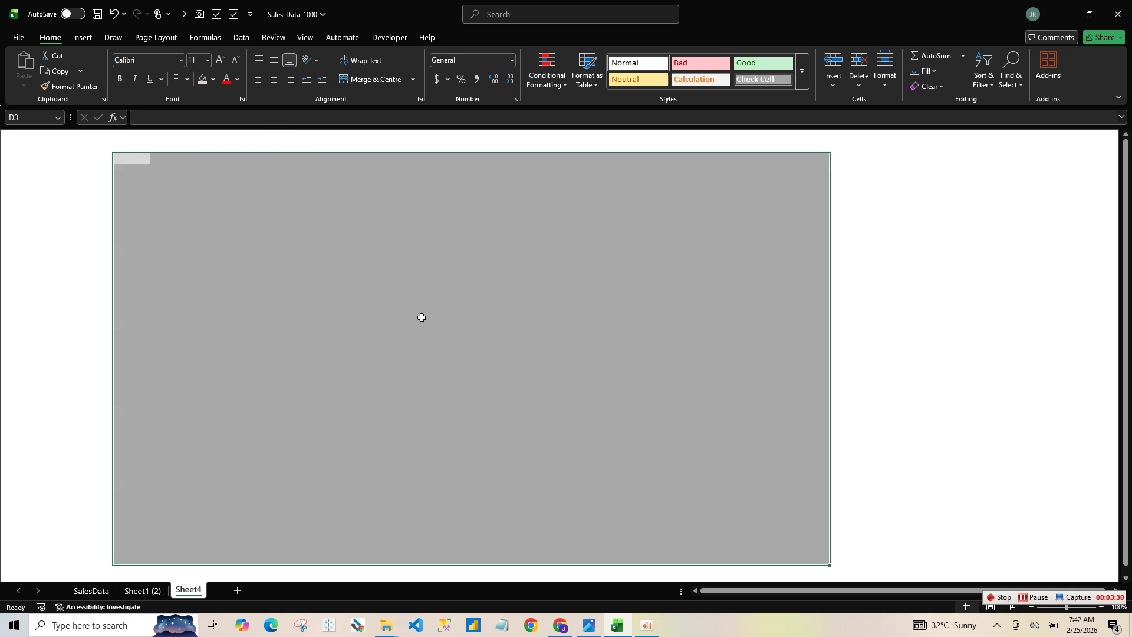
left_click(212, 80)
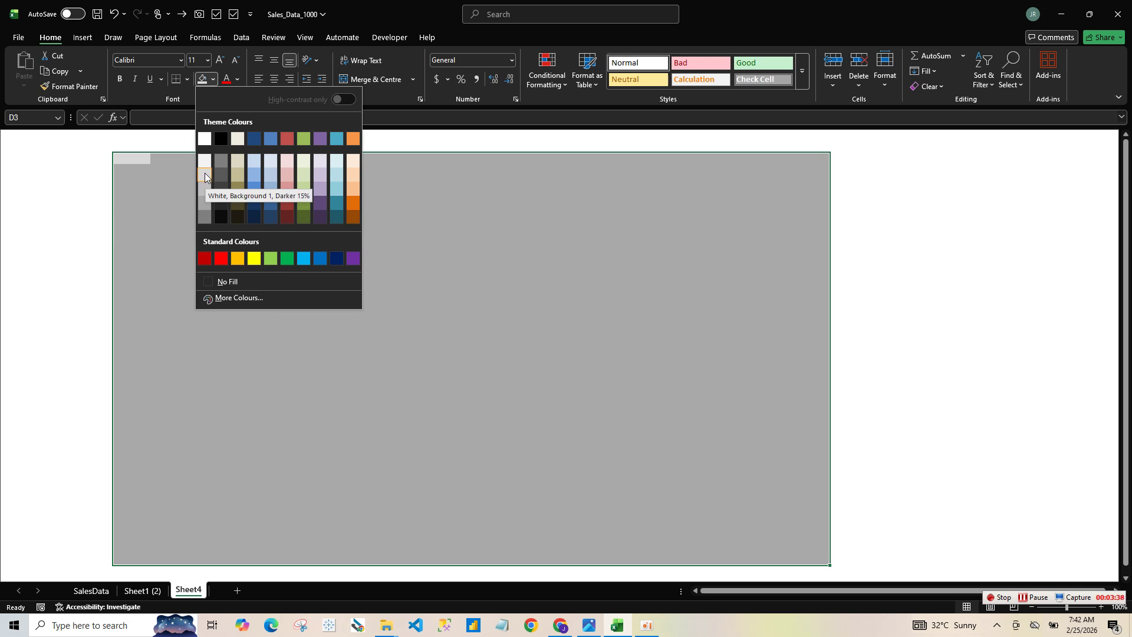
left_click(204, 176)
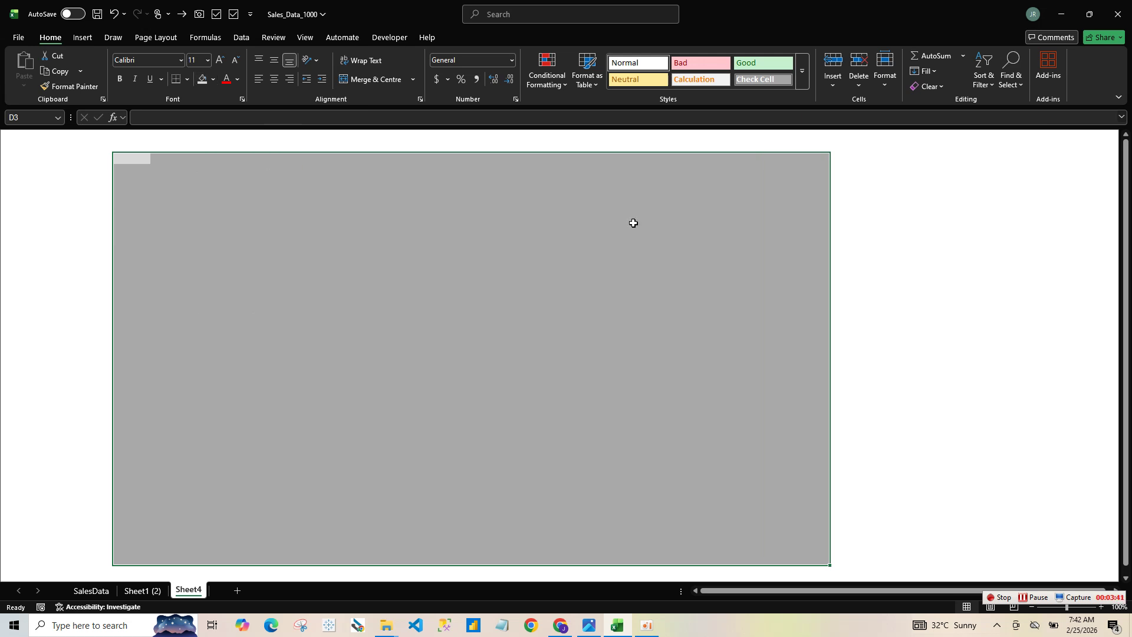
left_click(840, 330)
left_click(370, 340)
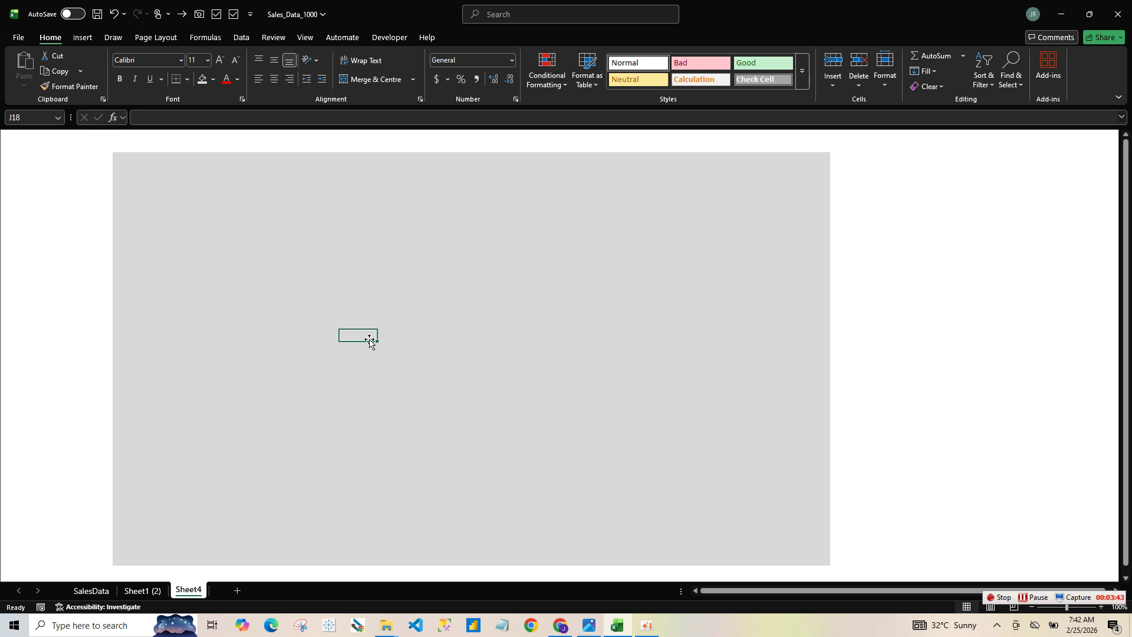
- Check the reference layout on Sheet1 (2), then draw a wide, shallow rectangle across the upper part of Sheet4's grey area
left_click(148, 589)
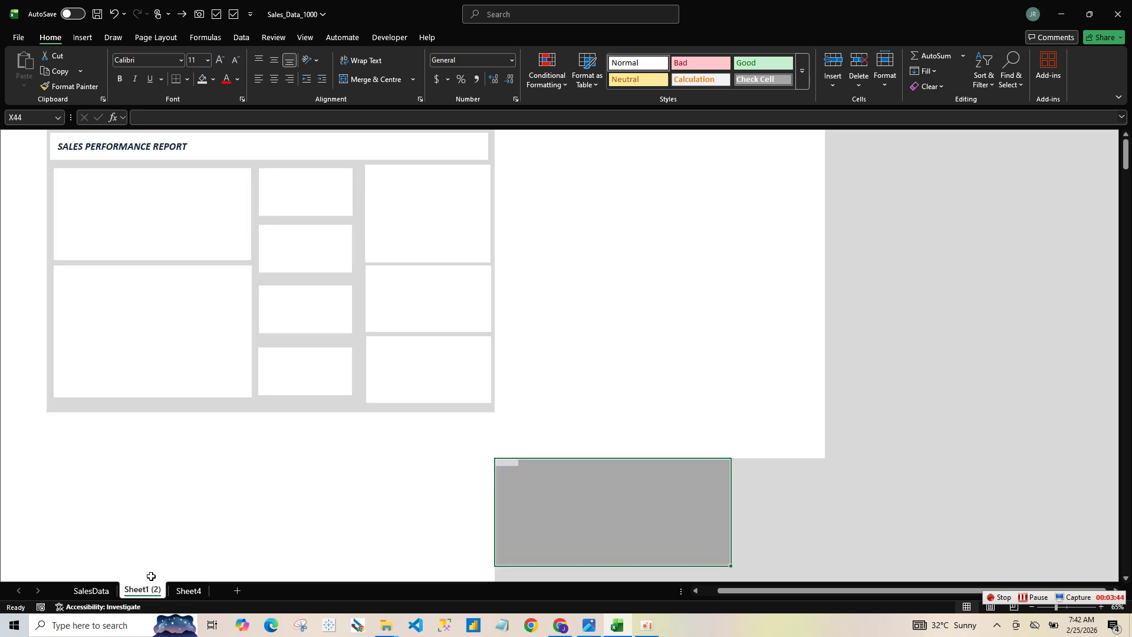
left_click(197, 590)
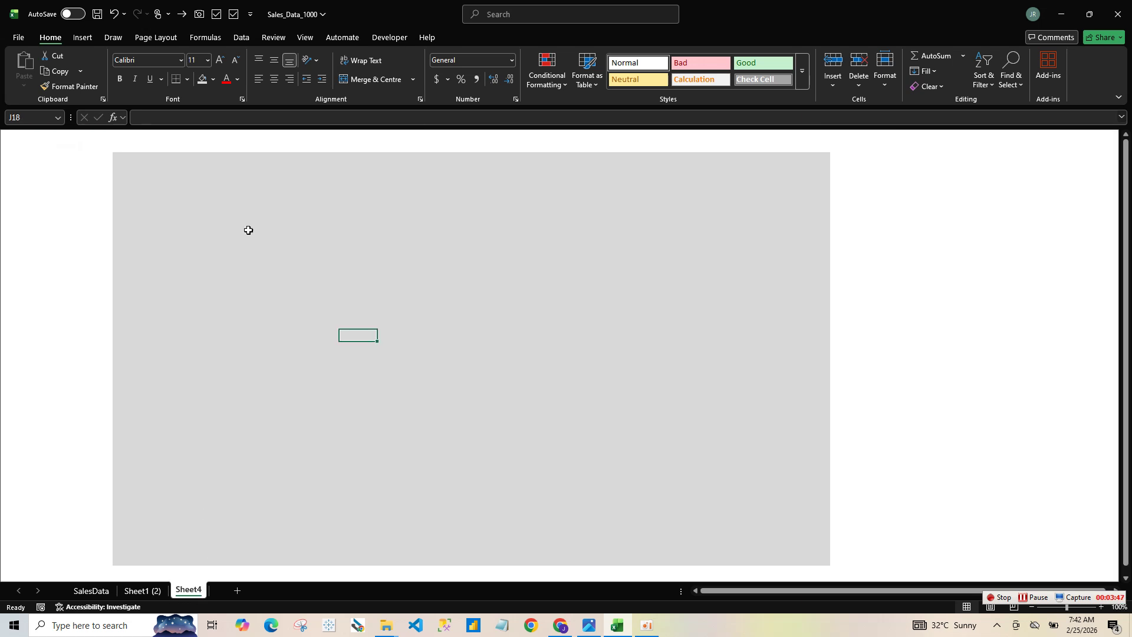
left_click(82, 37)
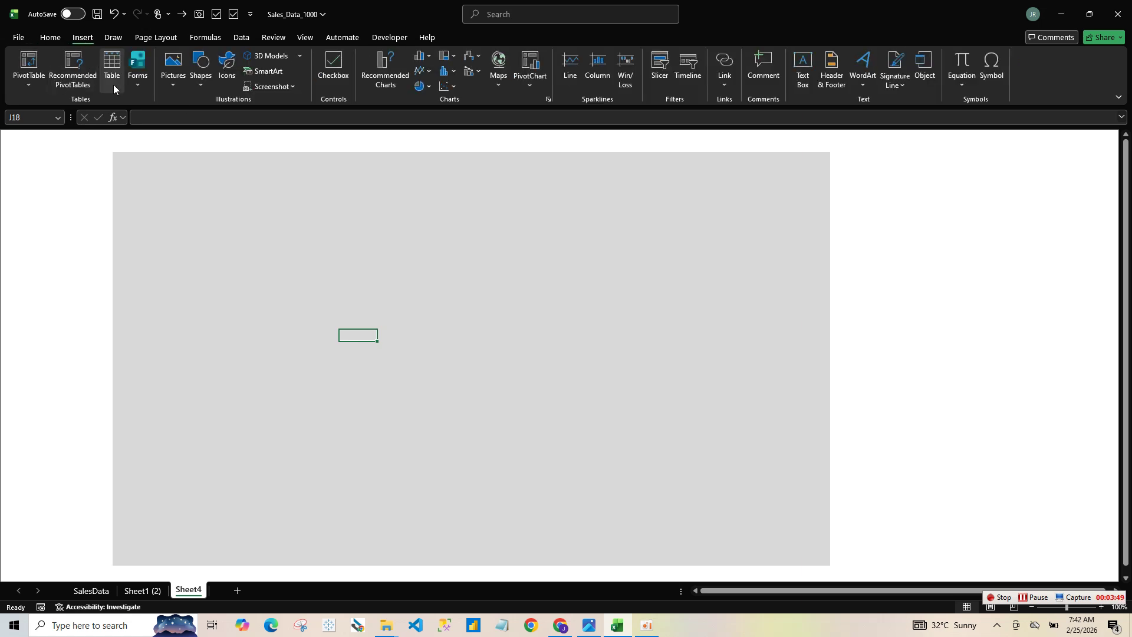
left_click(178, 86)
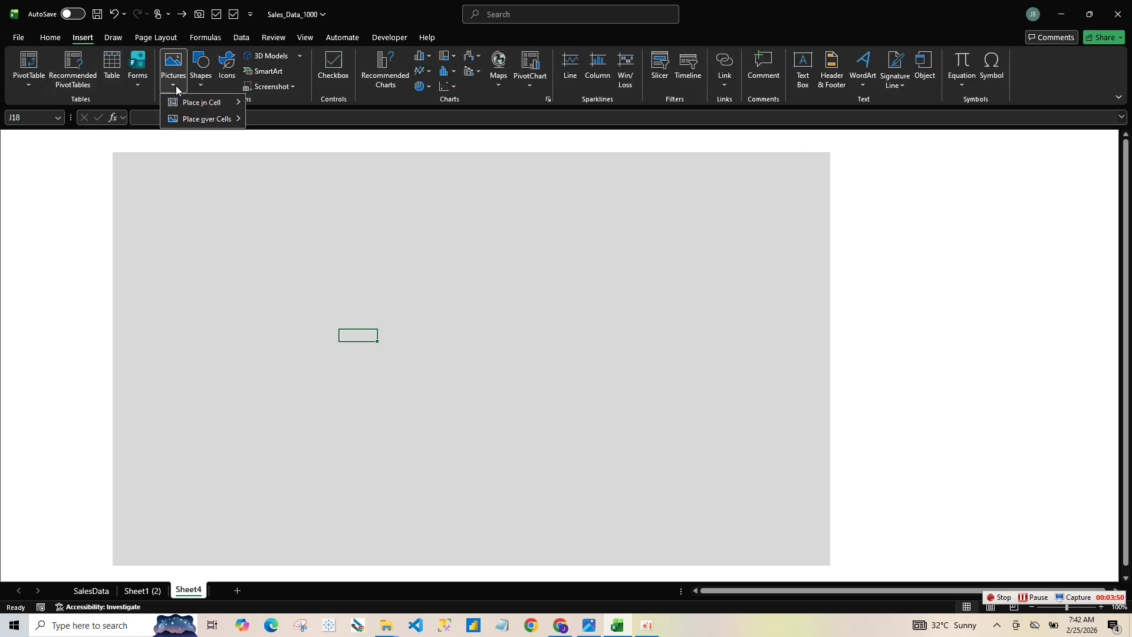
left_click(76, 47)
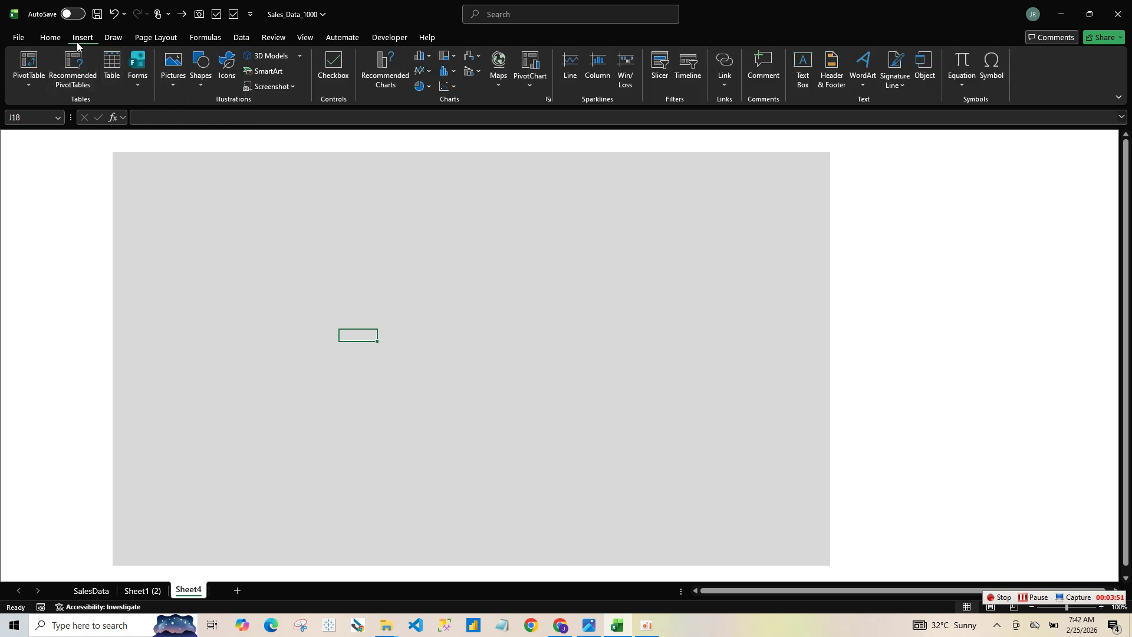
left_click(203, 86)
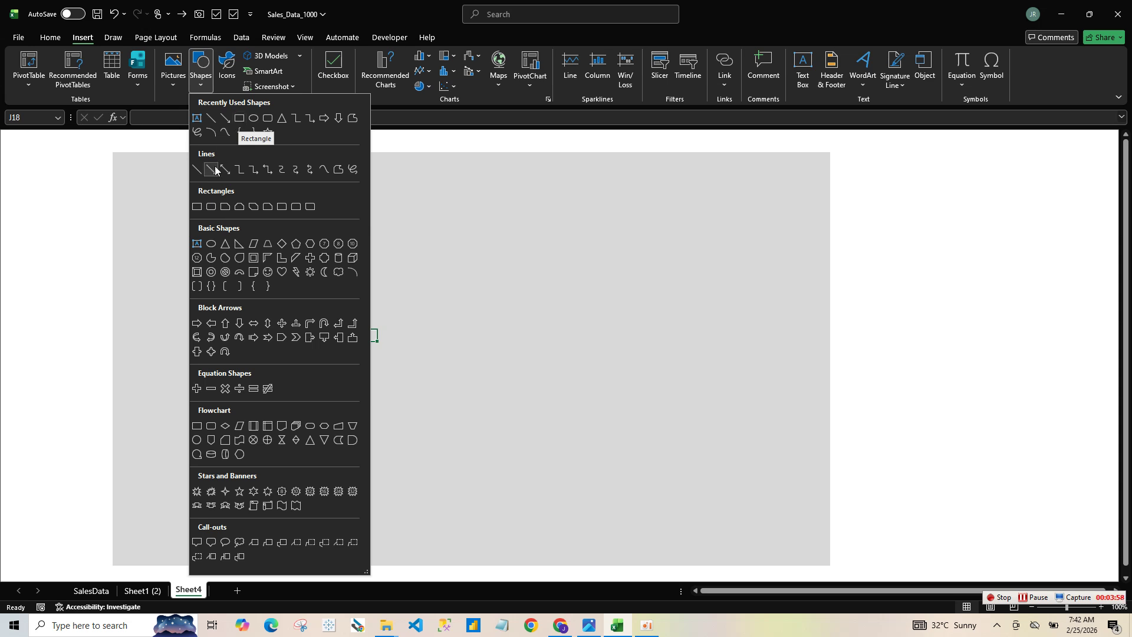
left_click(198, 207)
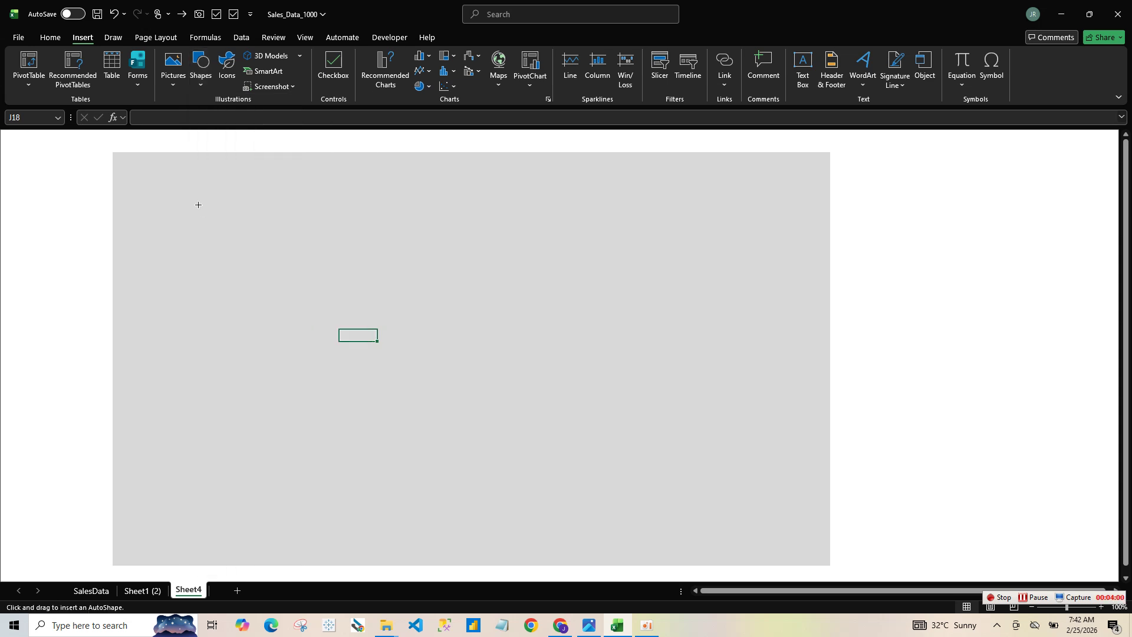
mouse_move(162, 172)
left_mouse_down()
mouse_move(412, 220)
mouse_move(806, 211)
left_mouse_up()
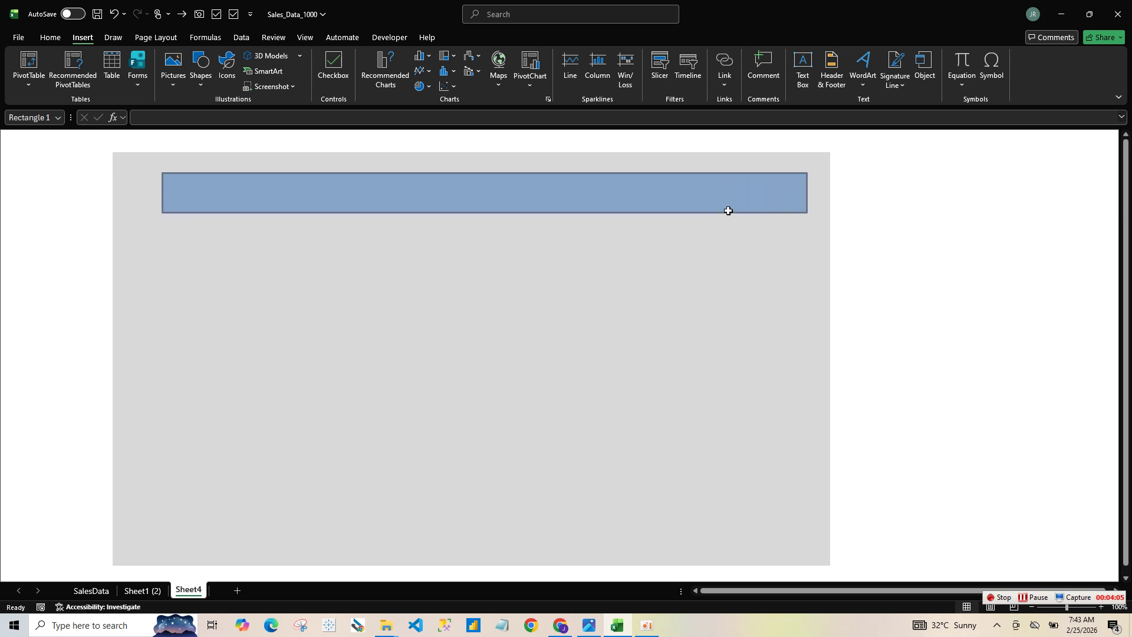
- Move and resize the rectangle to about 12.37" wide and 0.8" high, spanning the upper edge of the grey area
left_click_drag(697, 202, 656, 186)
left_click_drag(765, 196, 821, 203)
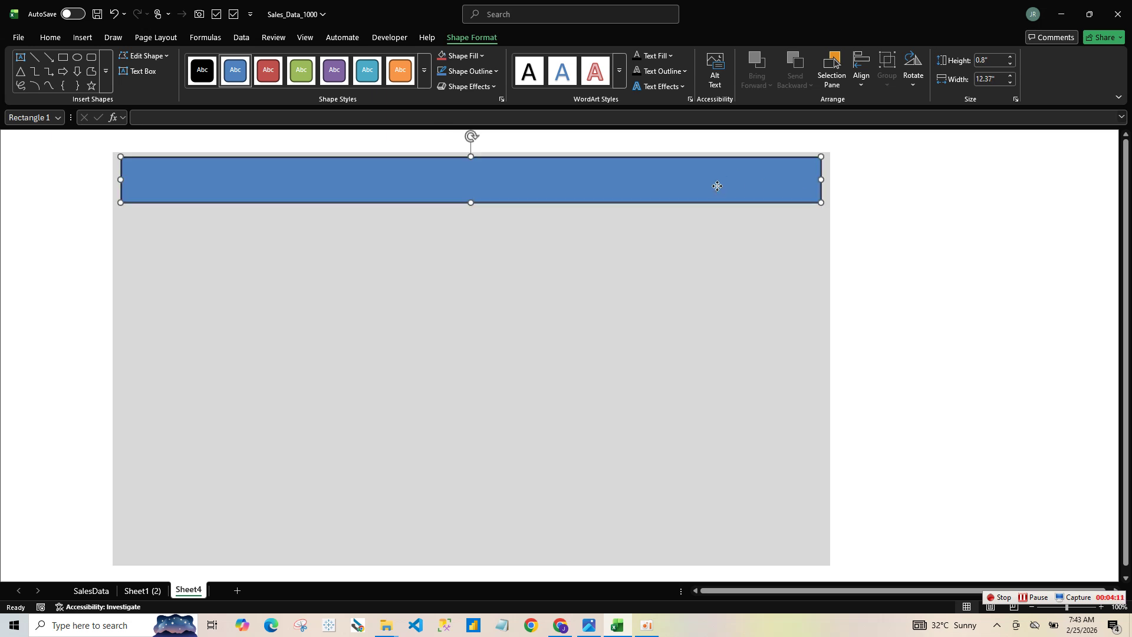
left_click_drag(717, 186, 717, 186)
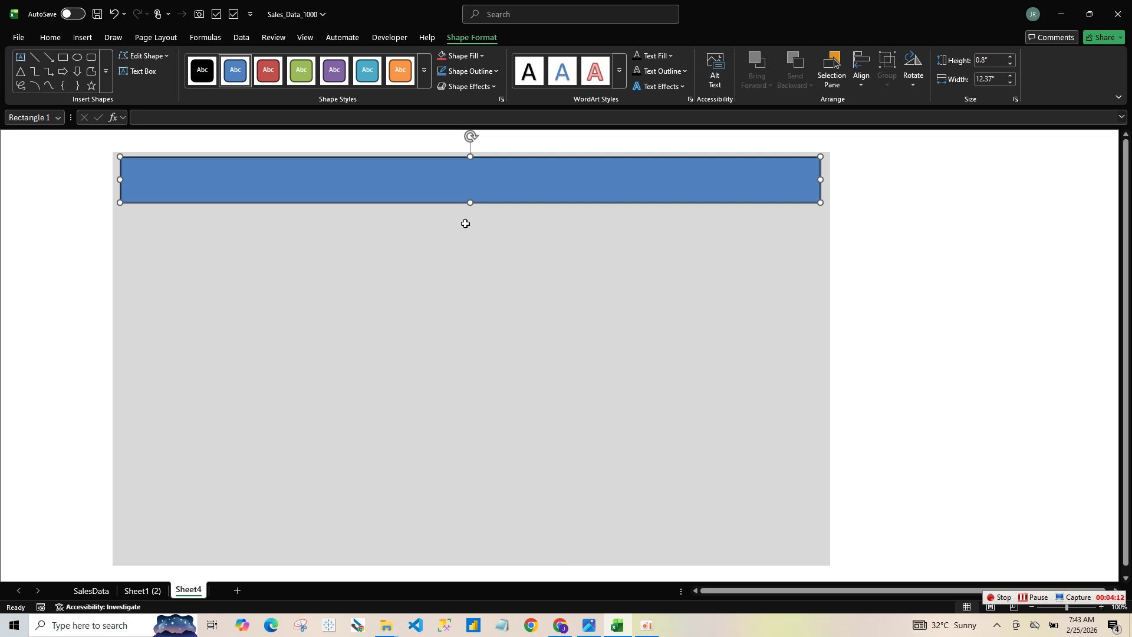
- Reduce the banner rectangle's height to about 0.78" and set its outline to No line
mouse_move(469, 203)
left_mouse_down()
mouse_move(476, 184)
mouse_move(469, 201)
left_mouse_up()
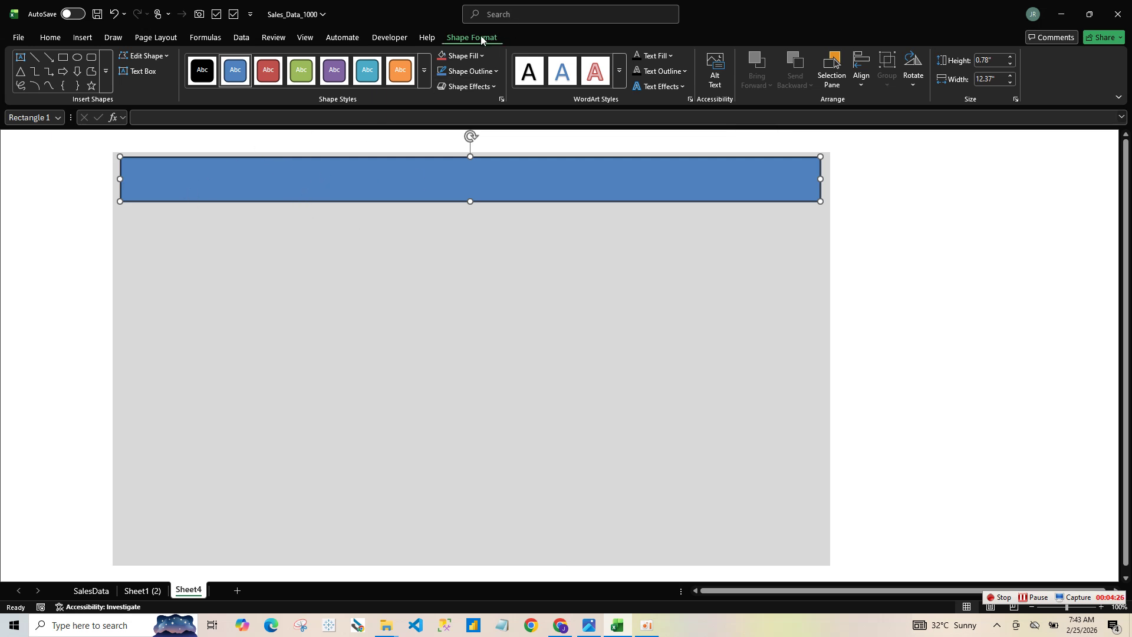
left_click(593, 252)
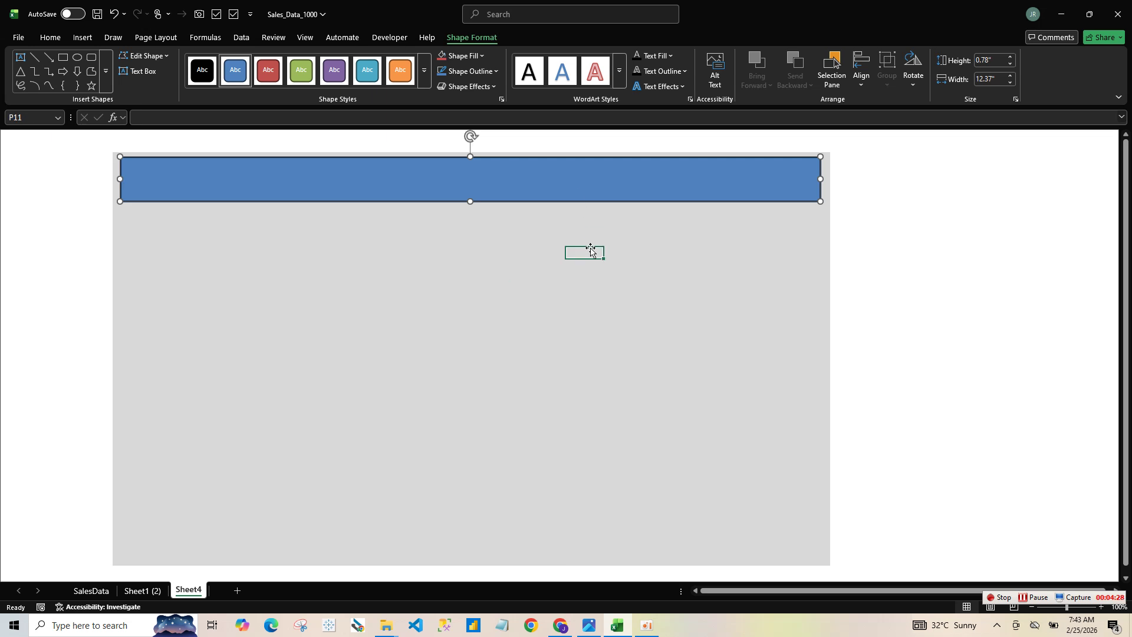
left_click(516, 179)
right_click(472, 175)
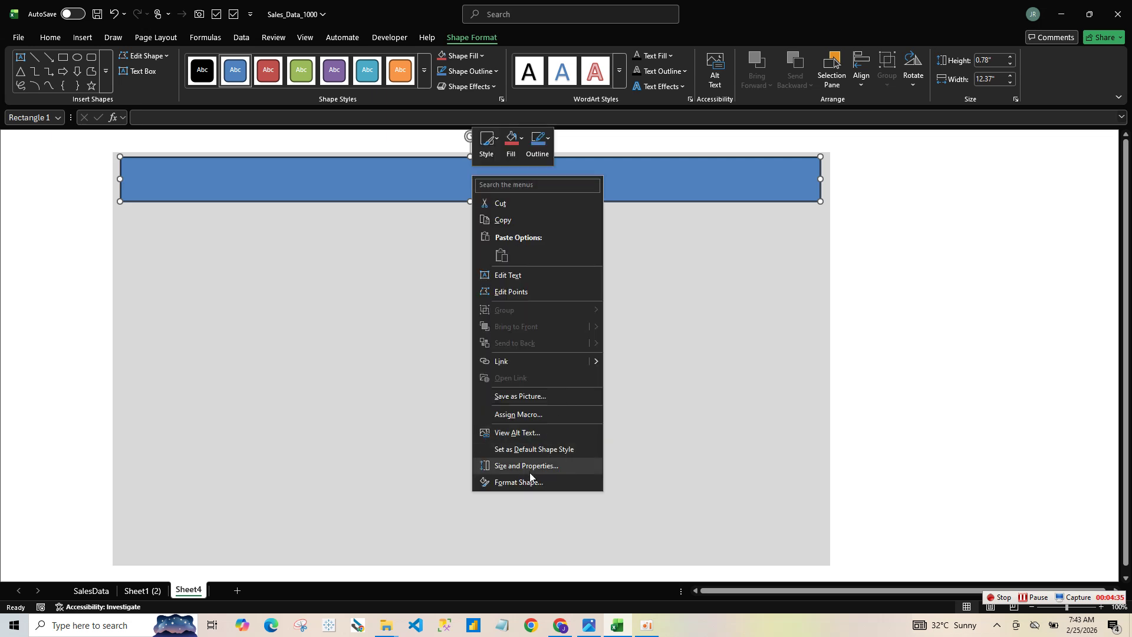
left_click(530, 483)
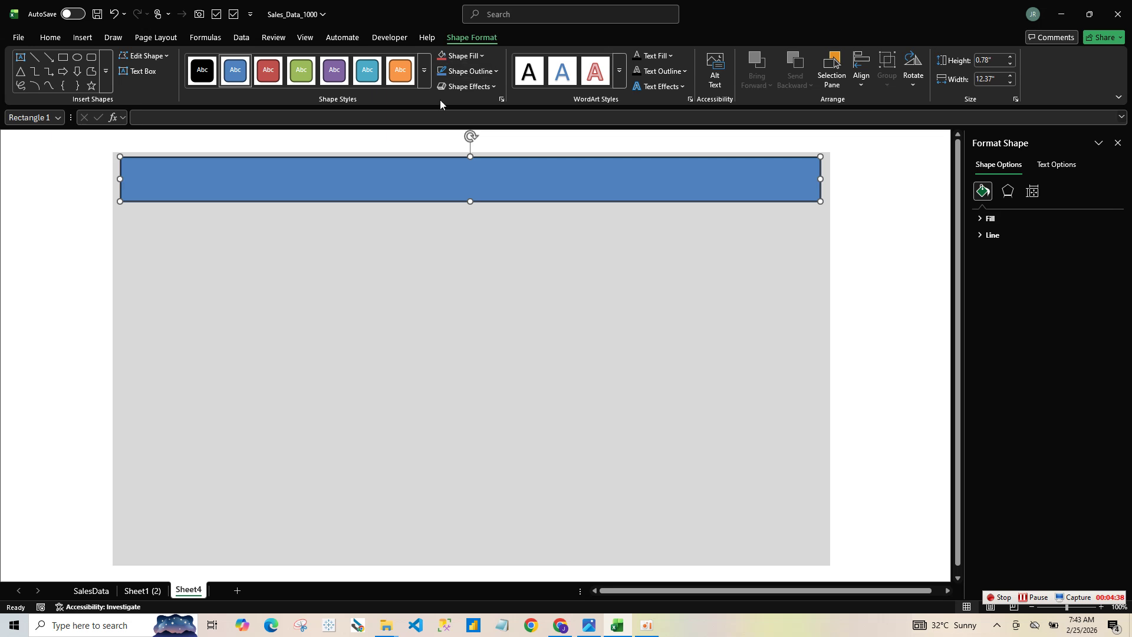
left_click(979, 234)
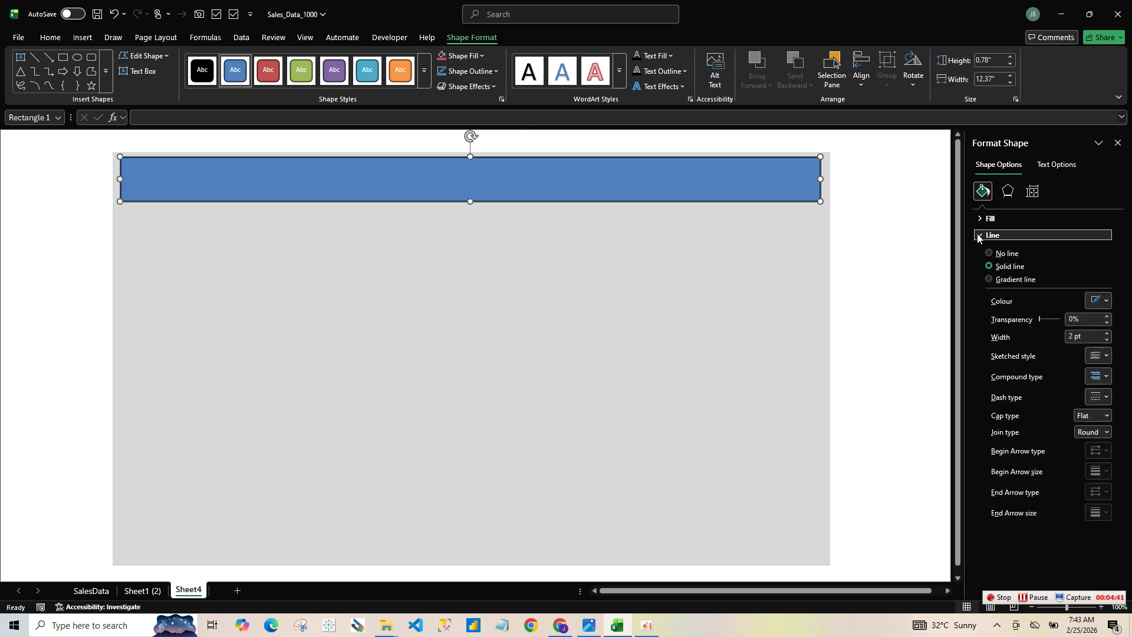
left_click(1004, 257)
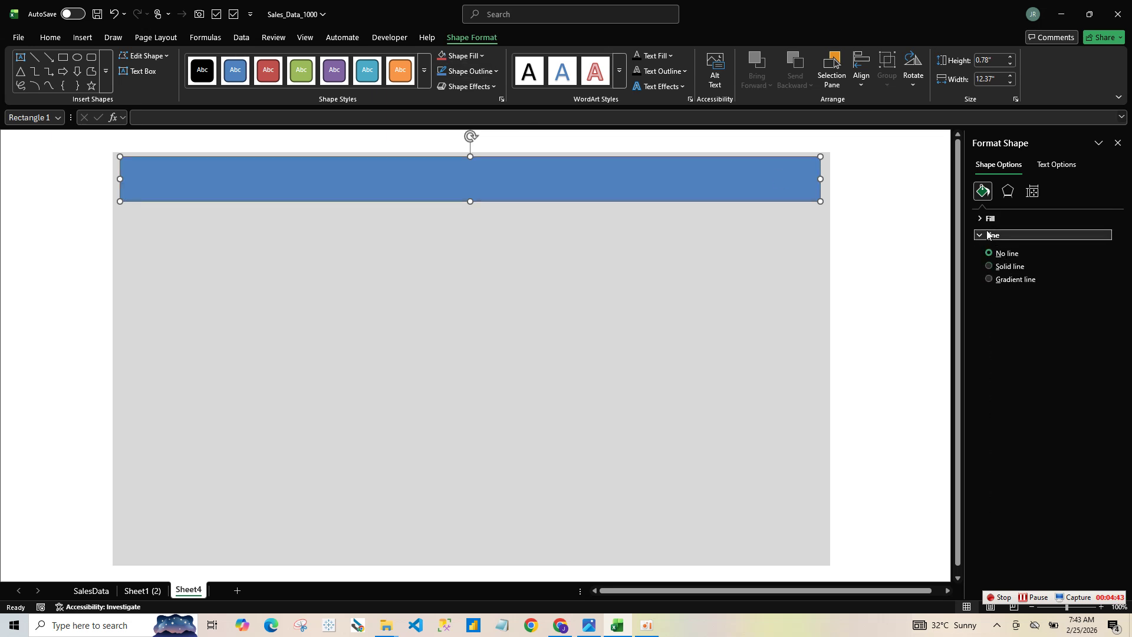
- Give the banner rectangle a solid white fill and close the shape formatting options
left_click(987, 235)
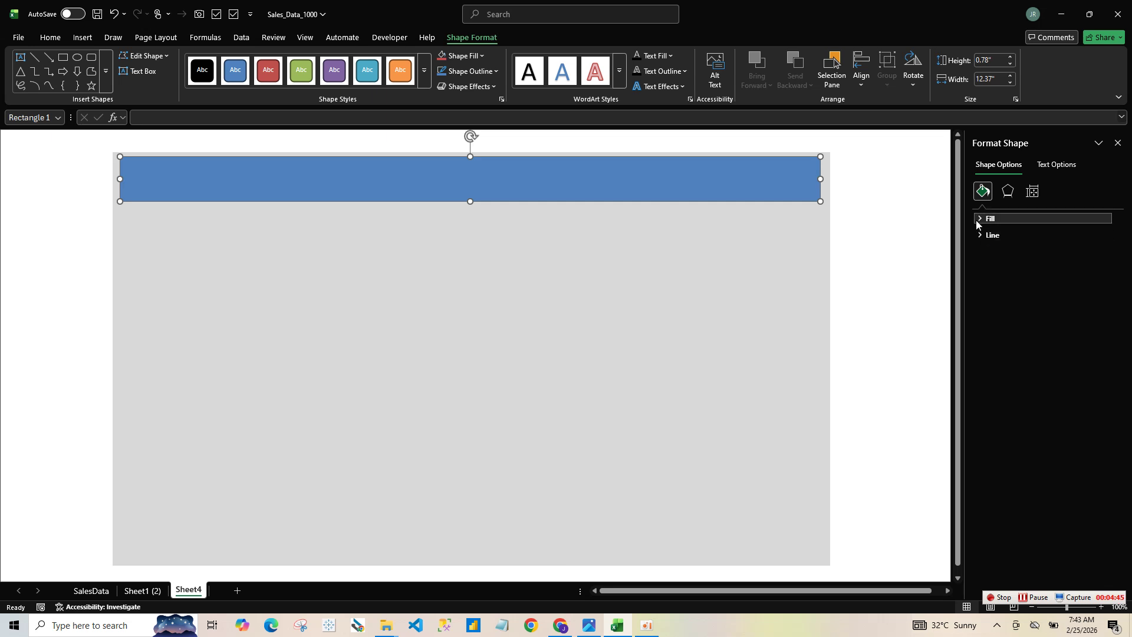
left_click(976, 220)
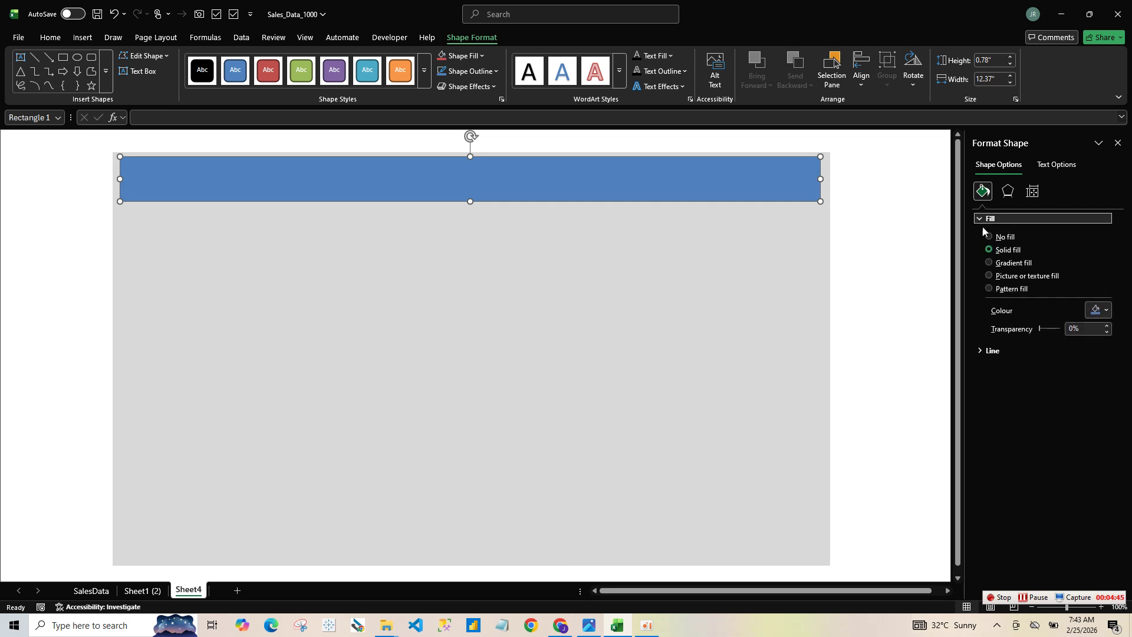
left_click(1104, 312)
left_click(973, 367)
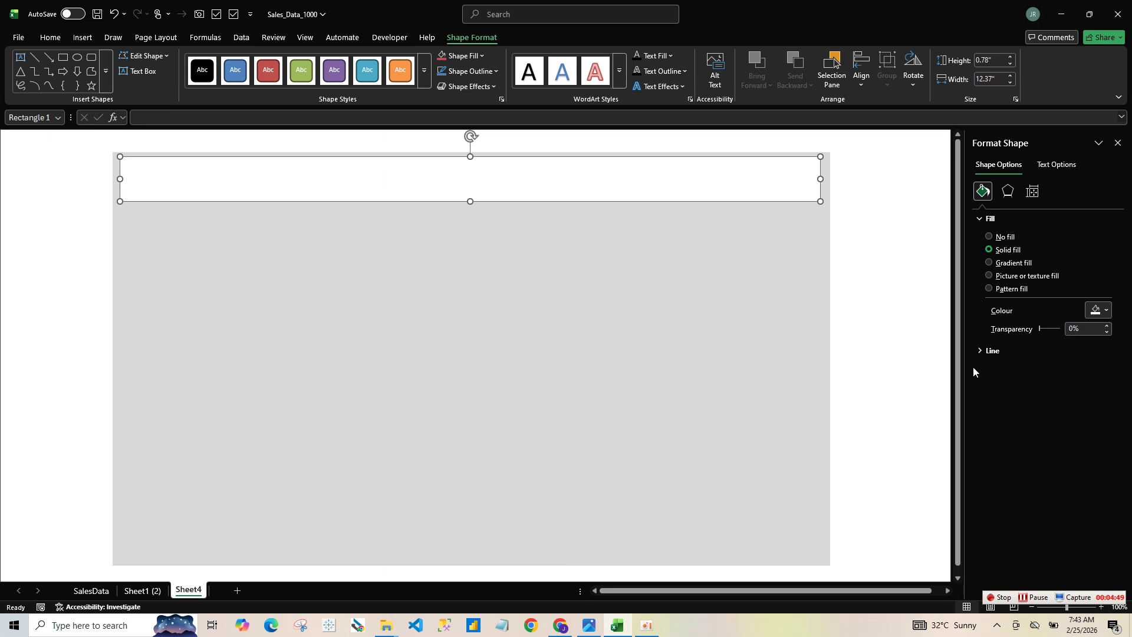
left_click(607, 313)
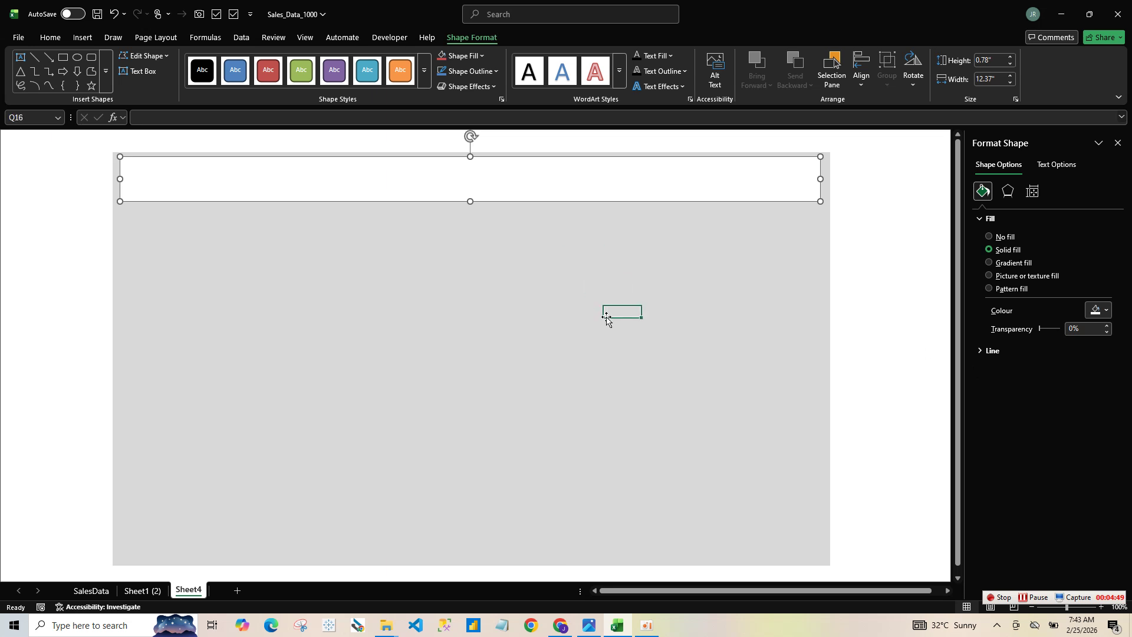
left_click(456, 180)
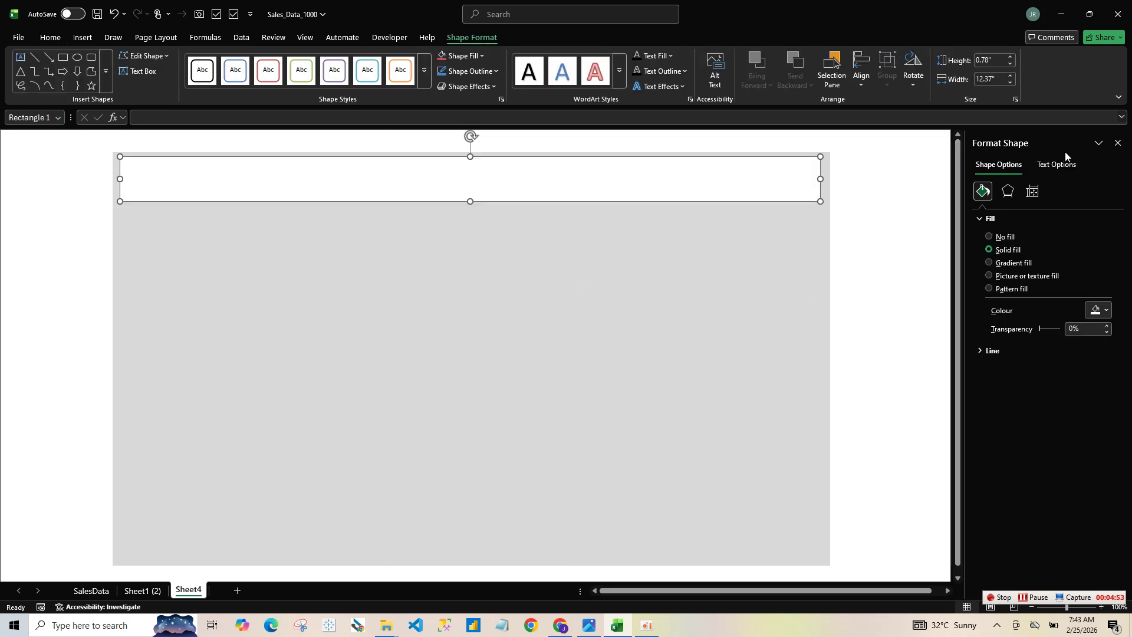
left_click(1117, 143)
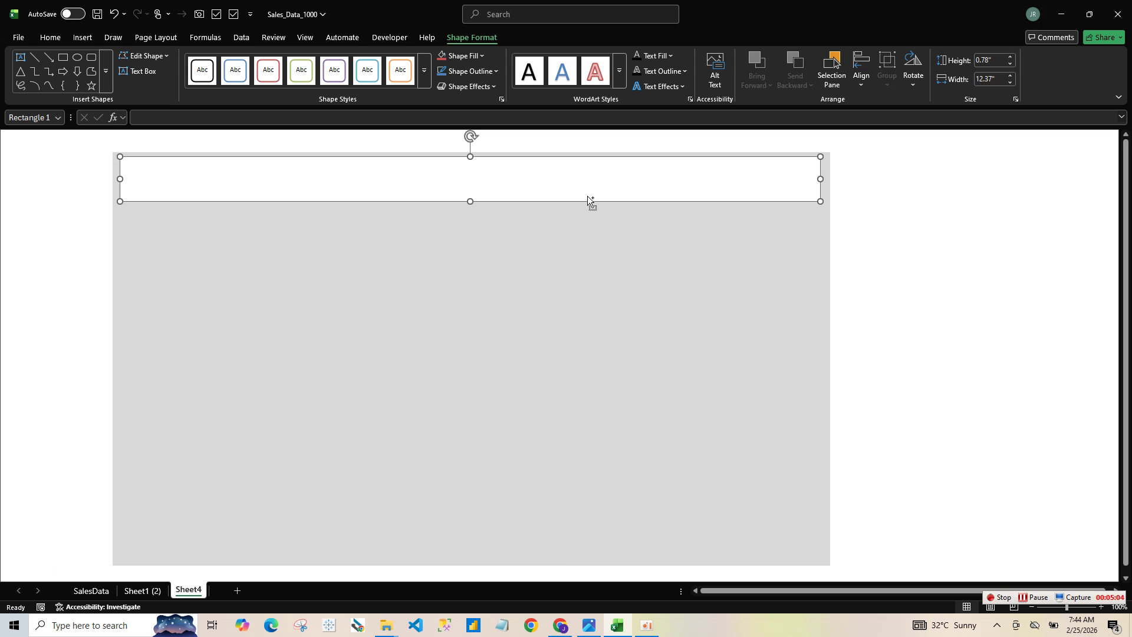
- Duplicate the banner and reshape the copy into a panel about 3.89" wide and 2.66" high, below the banner's left end
key("ctrl+d")
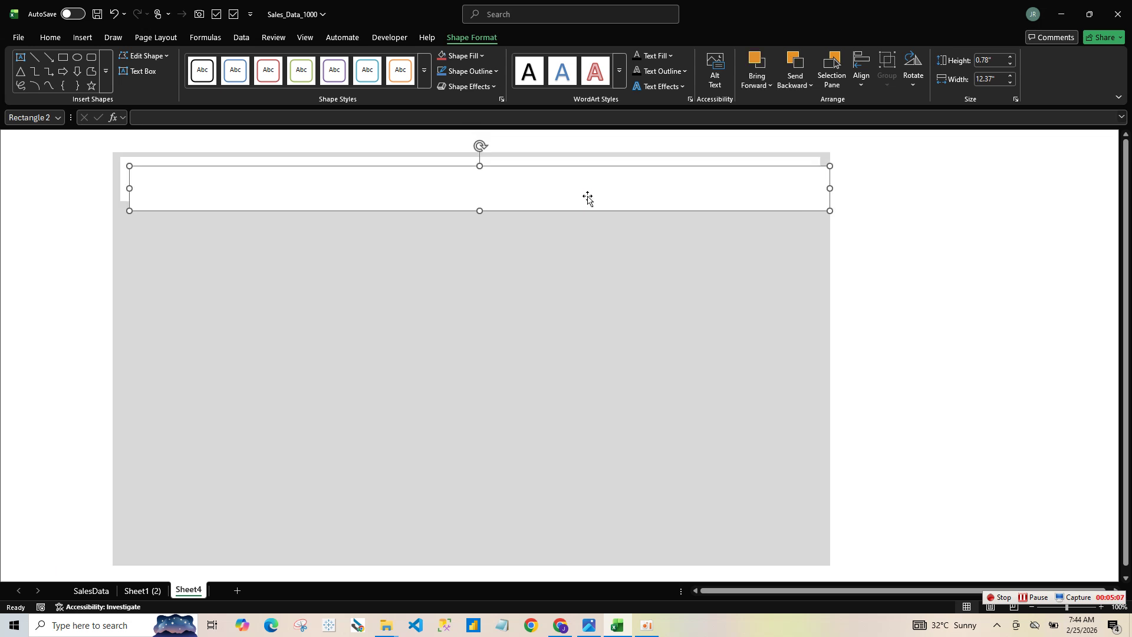
left_click_drag(587, 198, 582, 286)
left_click(828, 277)
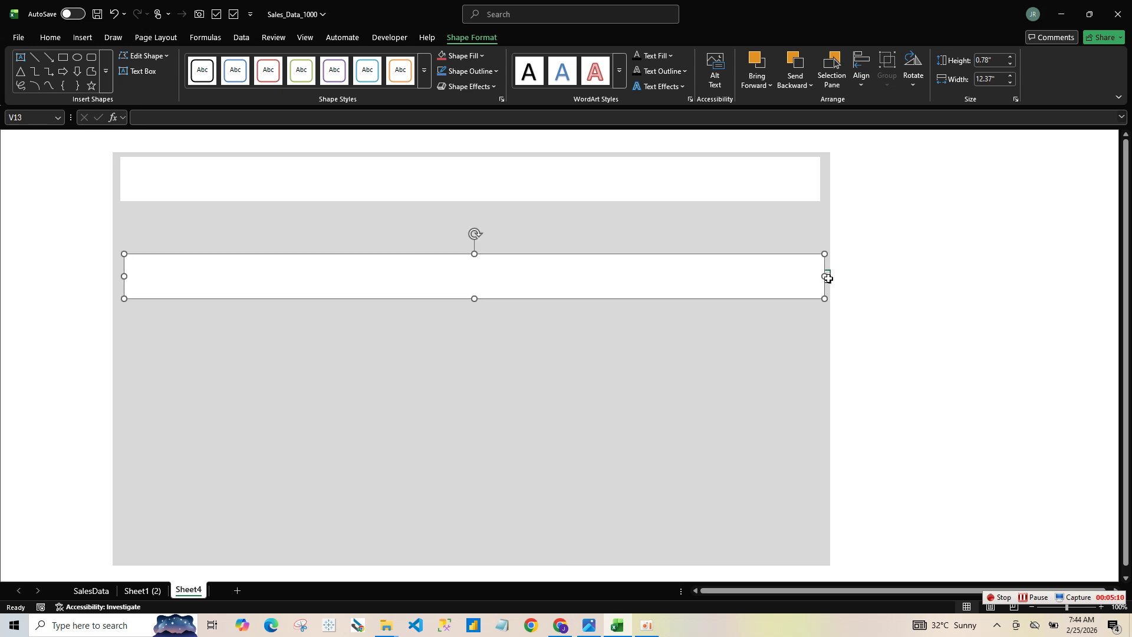
left_click(824, 277)
left_click_drag(823, 277, 344, 343)
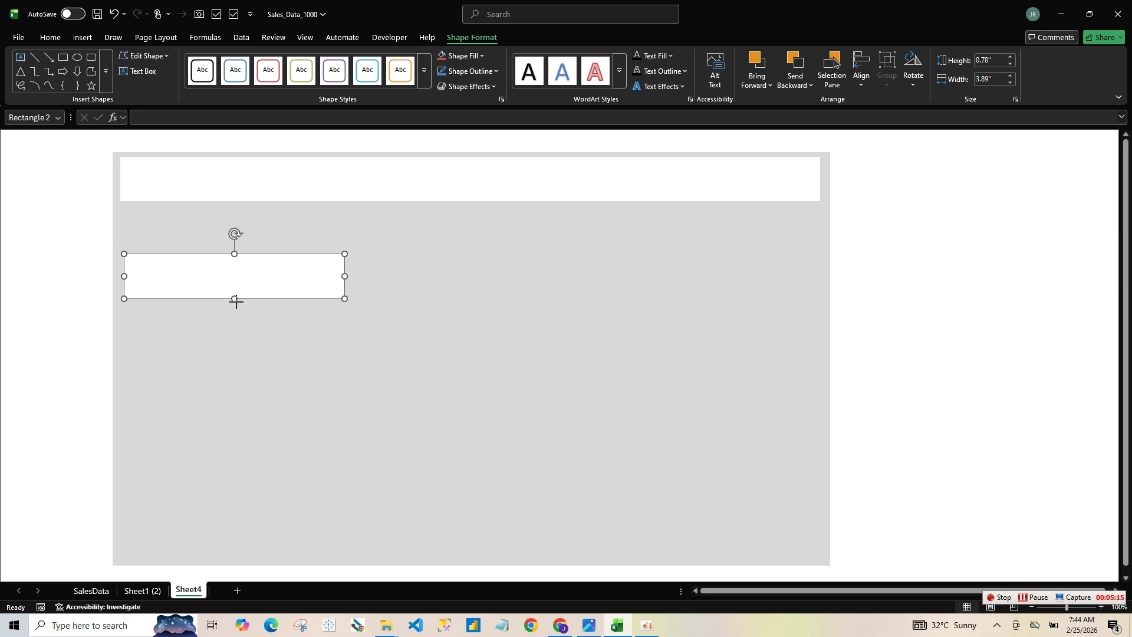
left_click_drag(235, 302, 228, 405)
left_click_drag(245, 356, 243, 315)
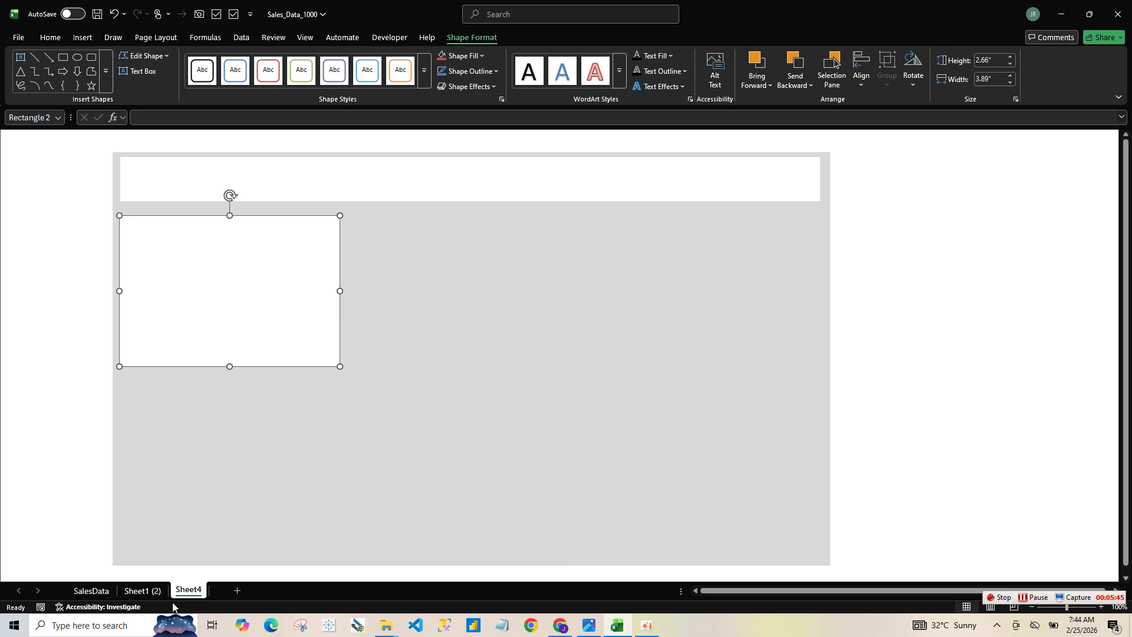
- Check the reference layout on Sheet1 (2), then widen the white panel on Sheet4 to about 5.85"
left_click(142, 590)
left_click(190, 590)
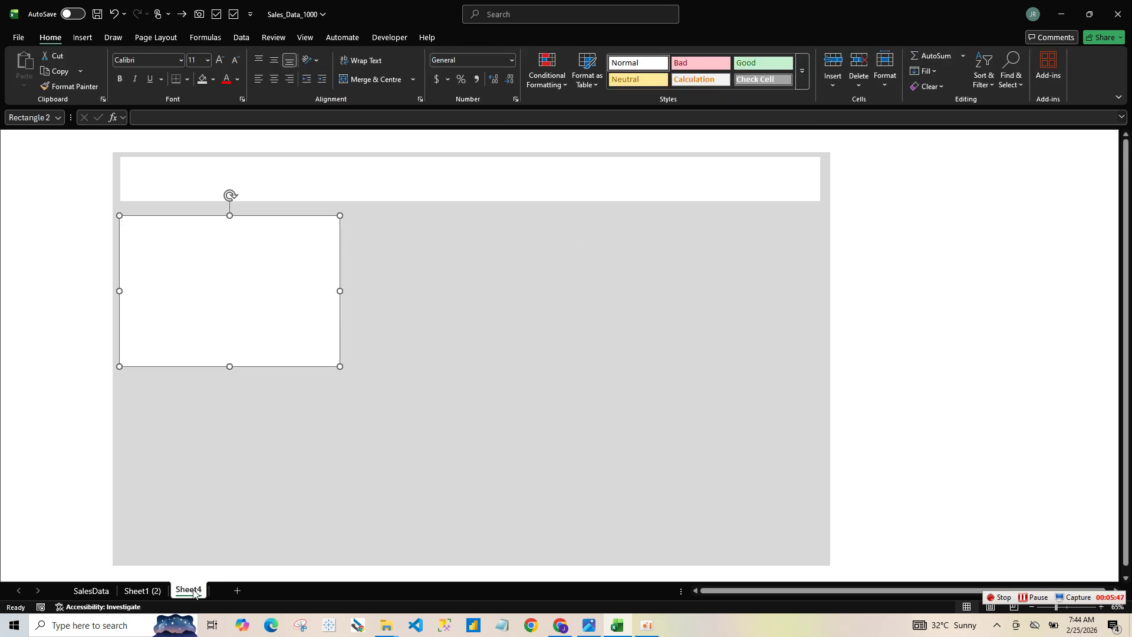
left_click(281, 248)
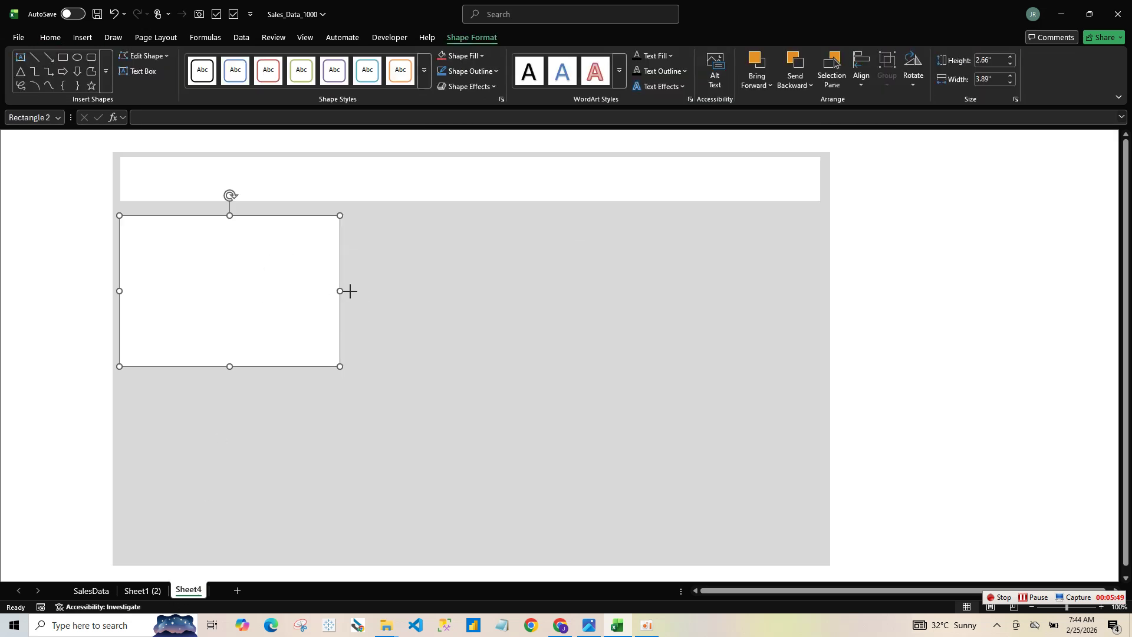
left_click_drag(339, 291, 451, 290)
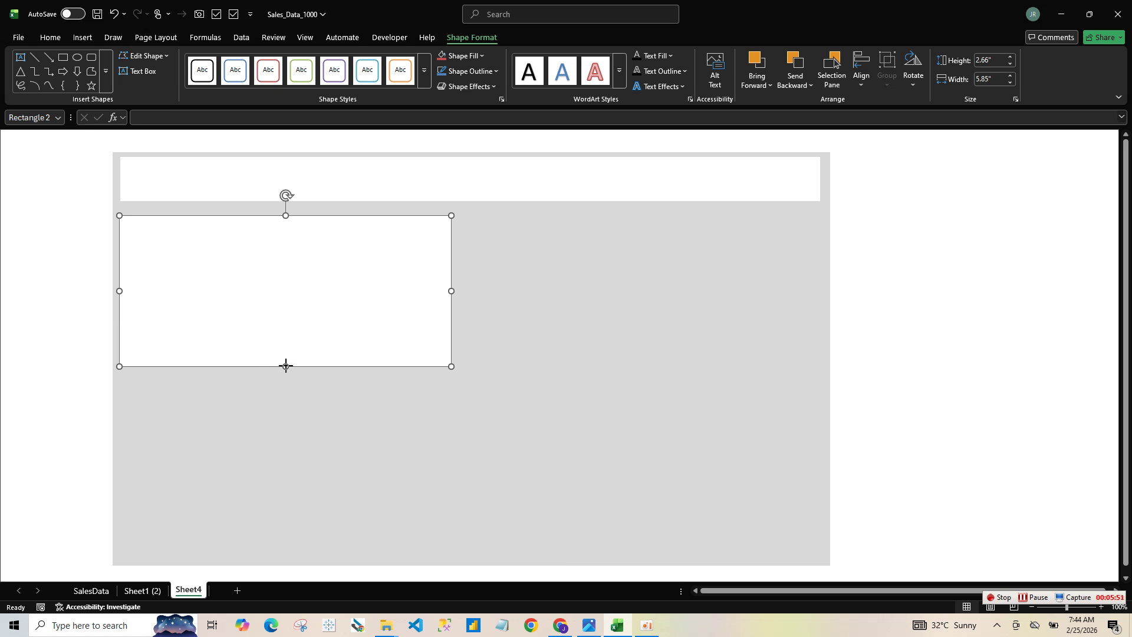
- Adjust the panel's height and place a duplicate beneath it as a taller panel filling the lower-left grey area
left_click_drag(285, 366, 273, 560)
key("ctrl+d")
left_click_drag(291, 492, 289, 477)
- Create a small white card about 2.08" wide and 0.91" high just right of the upper-left panel
left_click_drag(452, 547, 770, 245)
left_click_drag(792, 416, 548, 260)
key("ctrl+d")
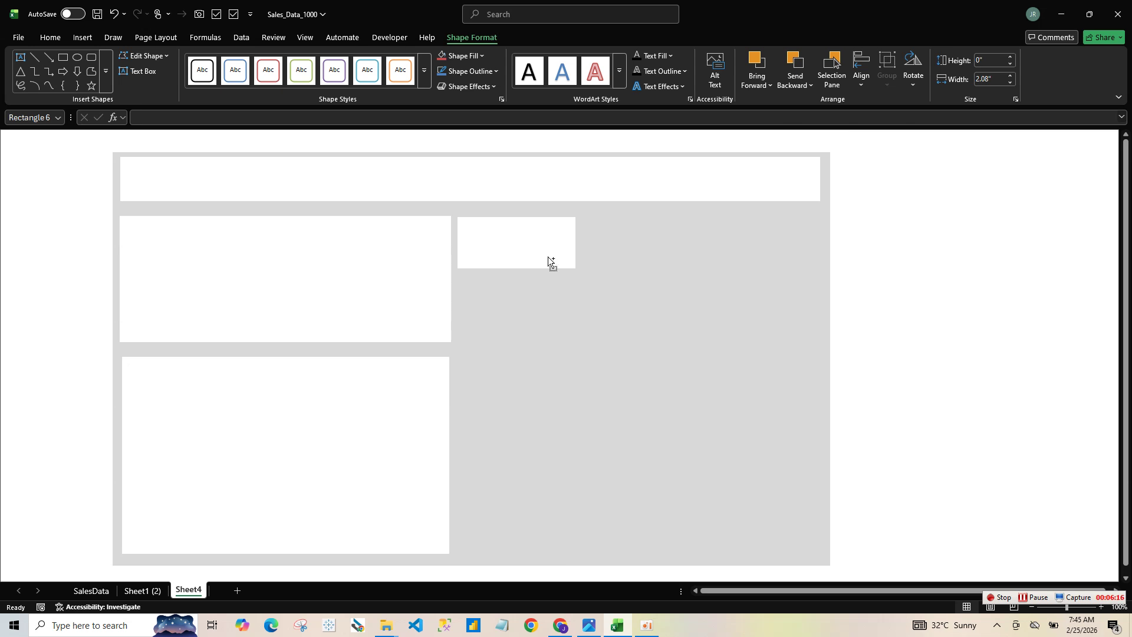
left_click(549, 260)
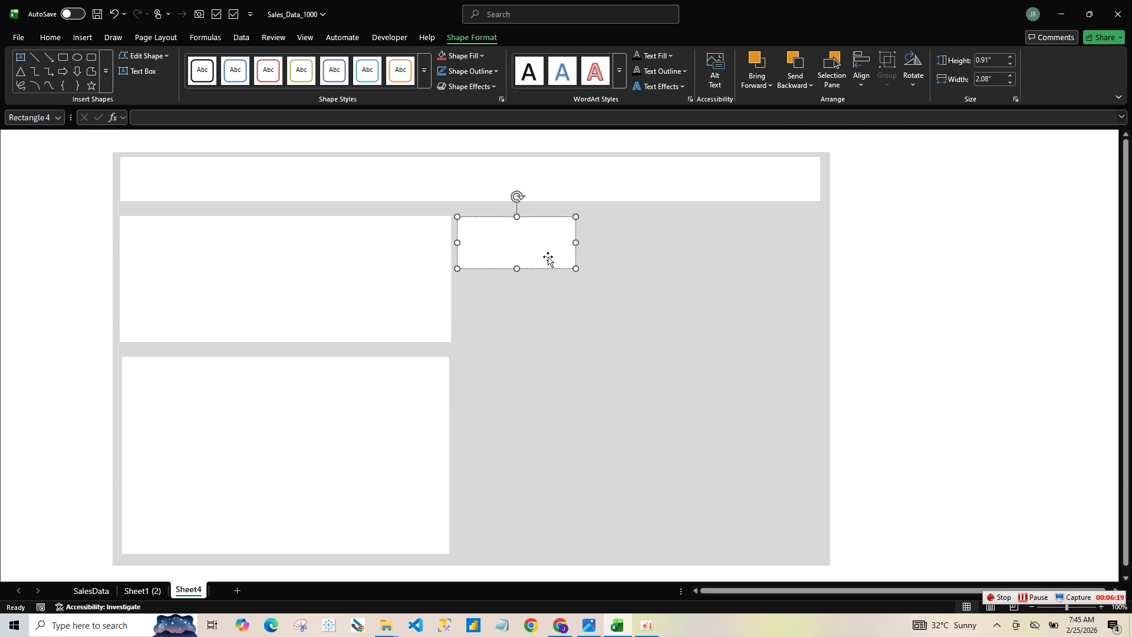
left_click(575, 269)
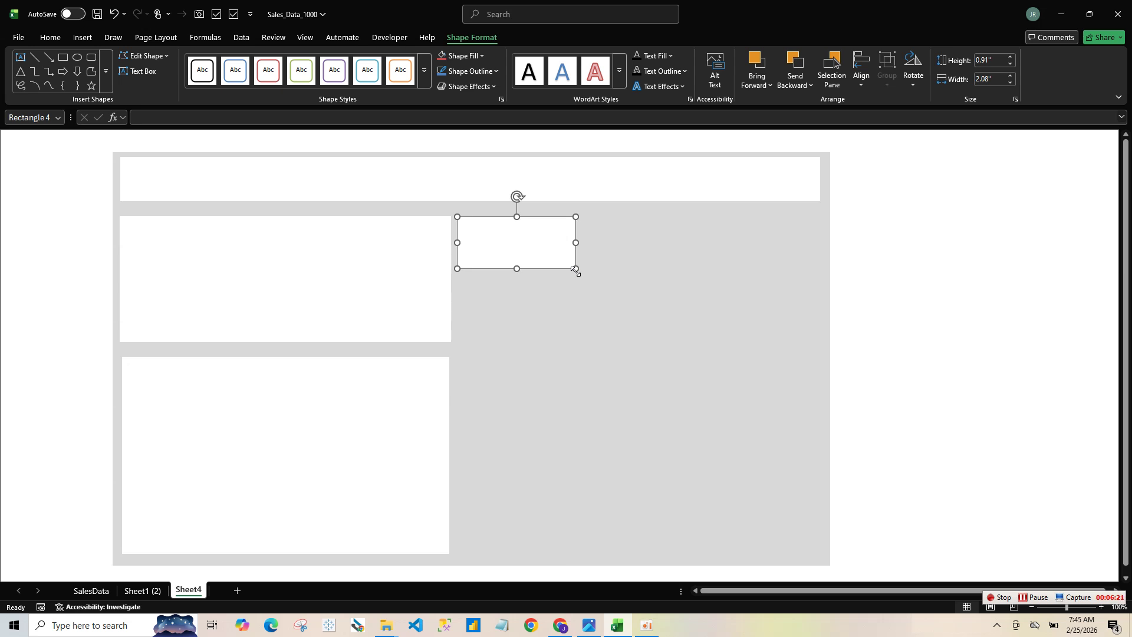
- Duplicate the small card three times, stacking the copies below it in a column with narrow gaps
key("ctrl+d")
left_click_drag(563, 270, 555, 321)
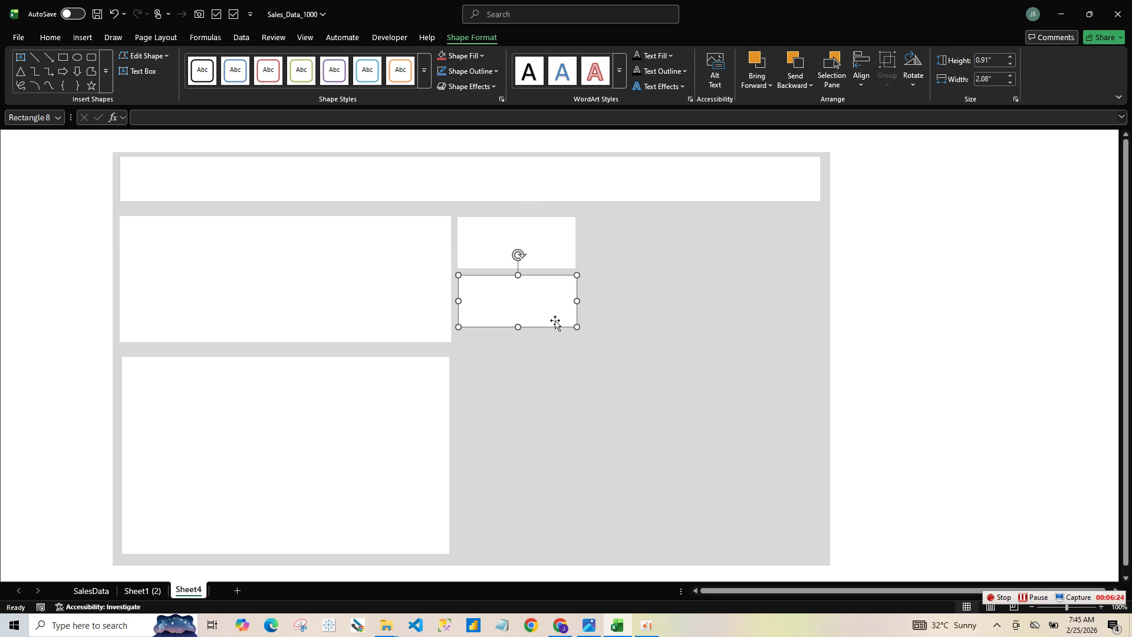
key("ctrl+d")
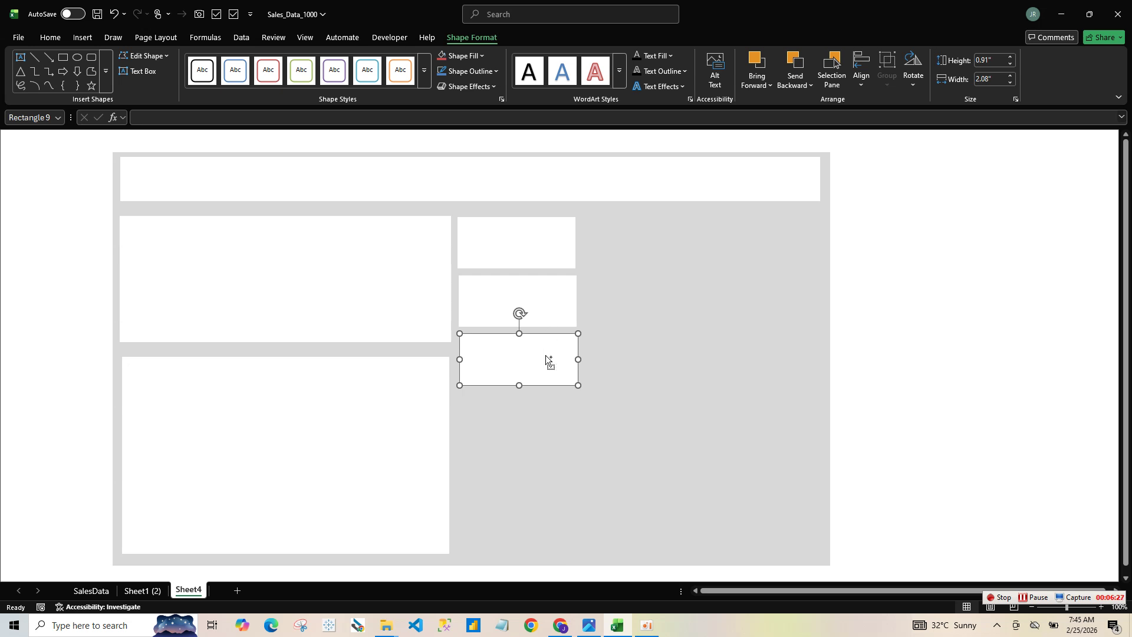
key("ctrl+d")
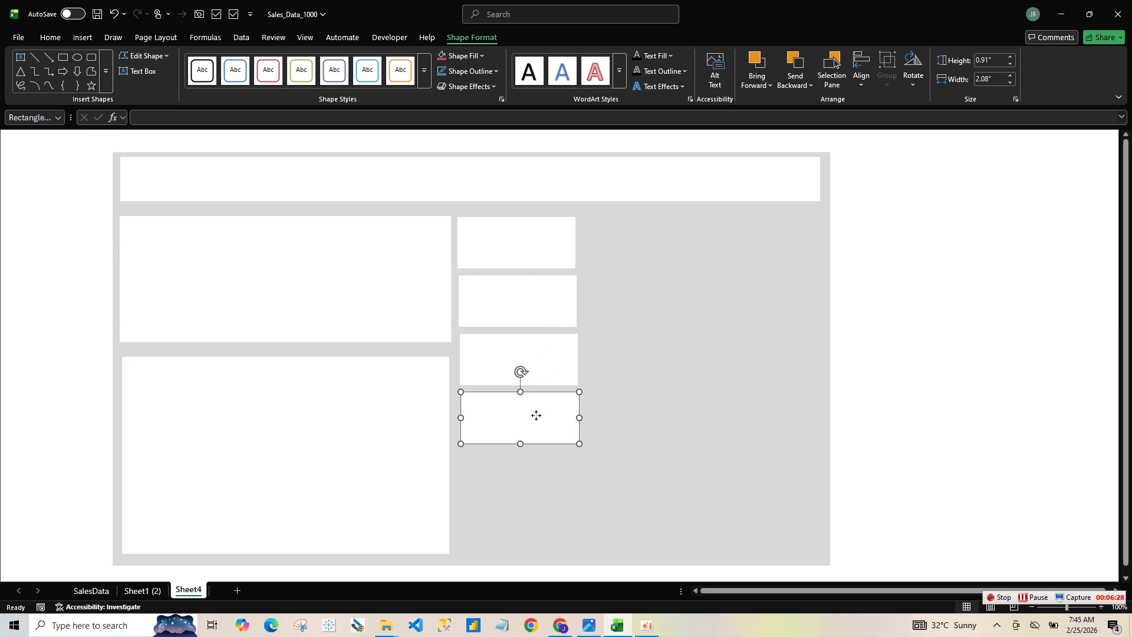
left_click_drag(535, 416, 537, 417)
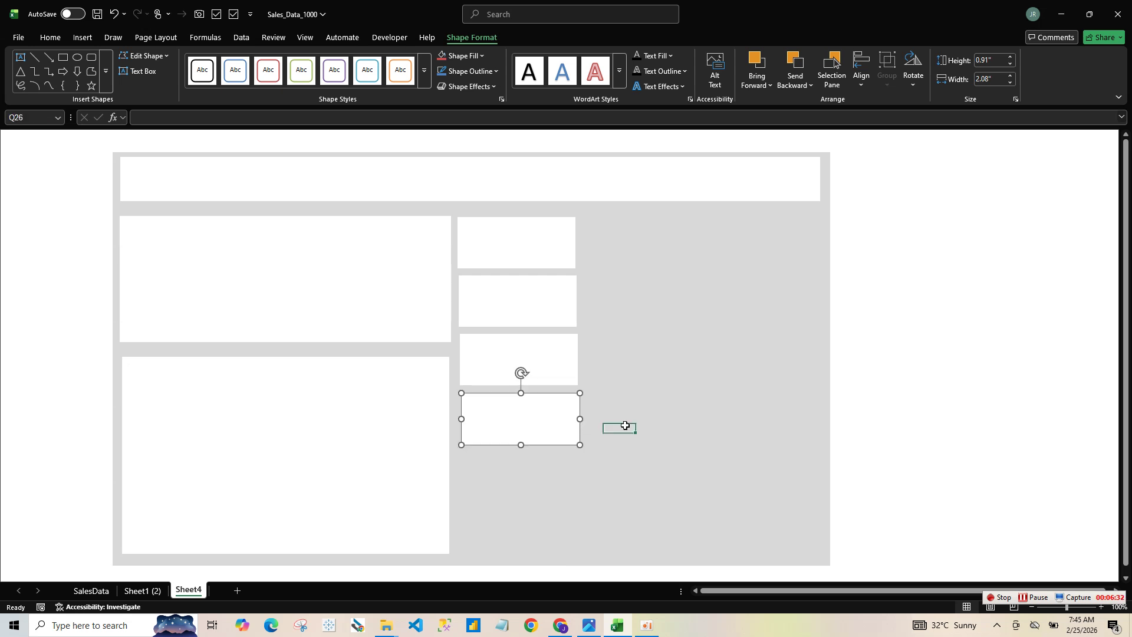
left_click(584, 535)
- Select all four stacked cards and align them along their left edges
left_click(495, 406)
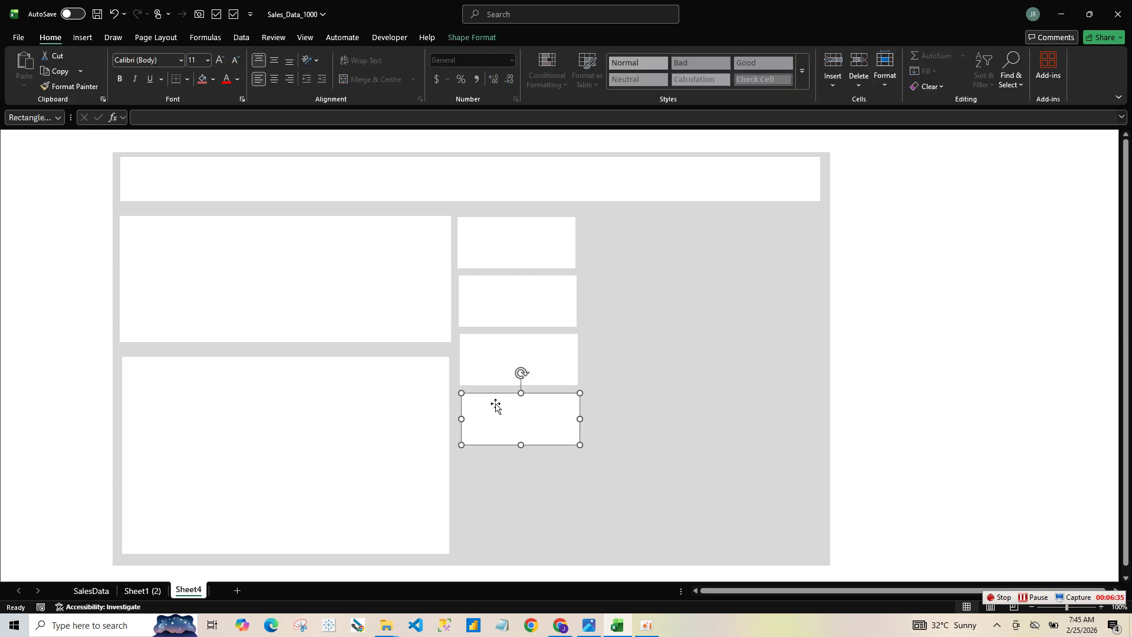
left_click(479, 368, "ctrl")
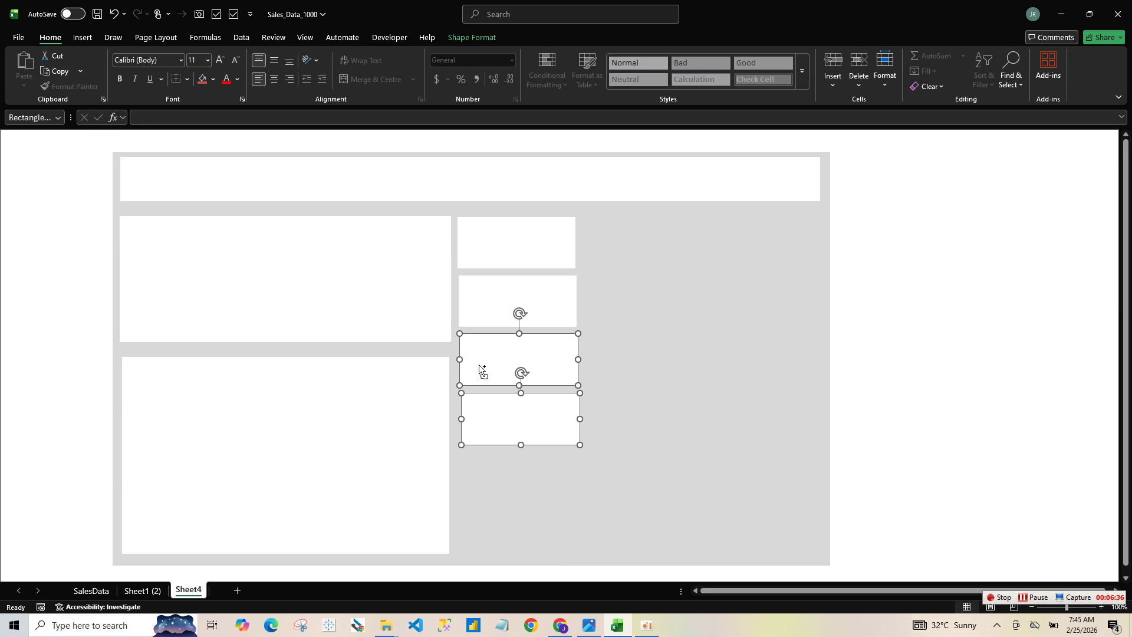
left_click(487, 309, "ctrl")
left_click(493, 246, "ctrl")
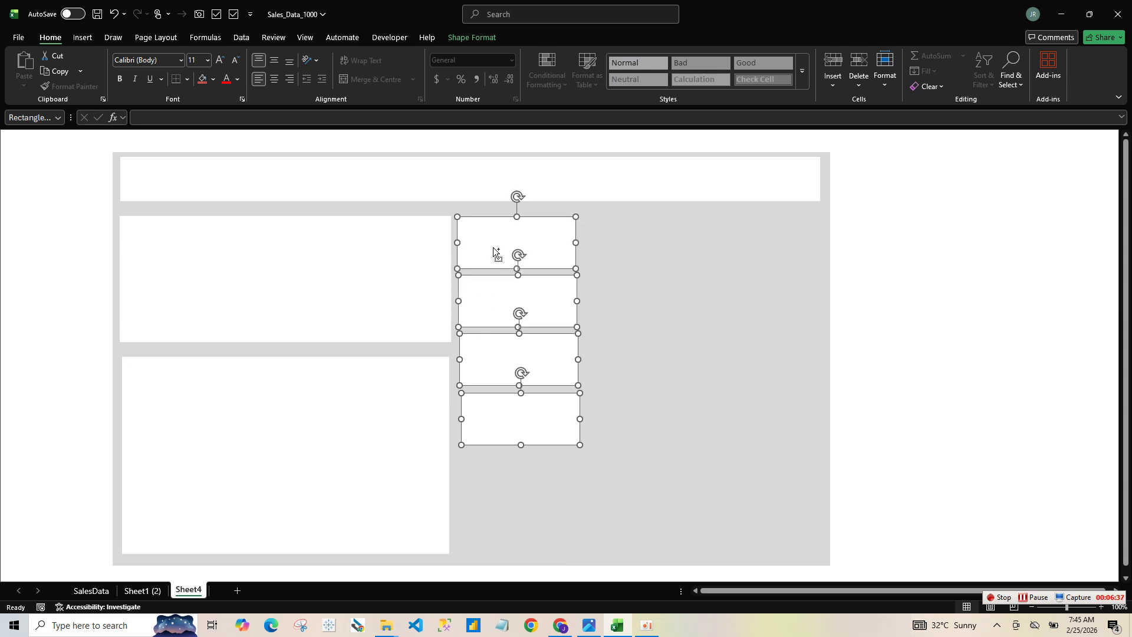
left_click(470, 35)
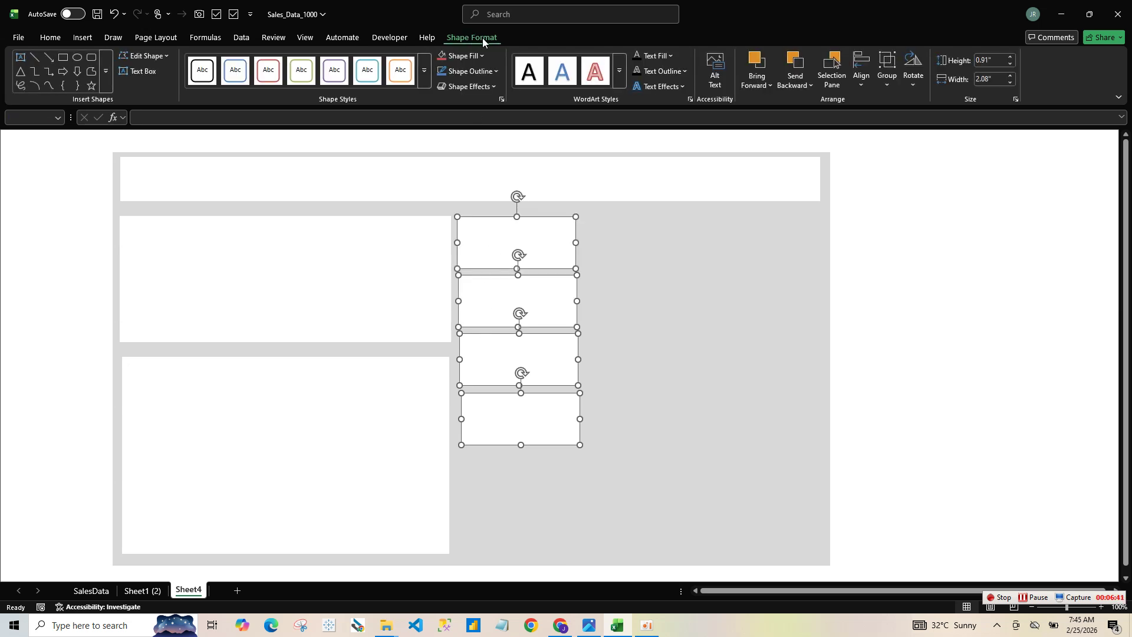
left_click(861, 74)
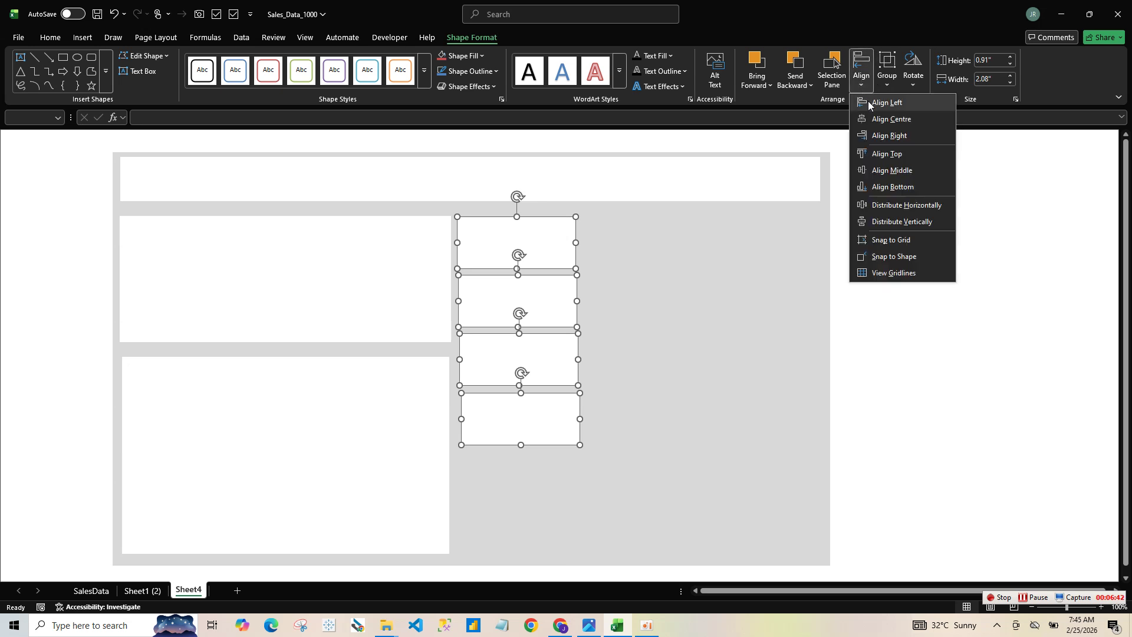
left_click(868, 101)
- Apply Distribute Horizontally and Distribute Vertically to the four cards, then deselect them
left_click(861, 74)
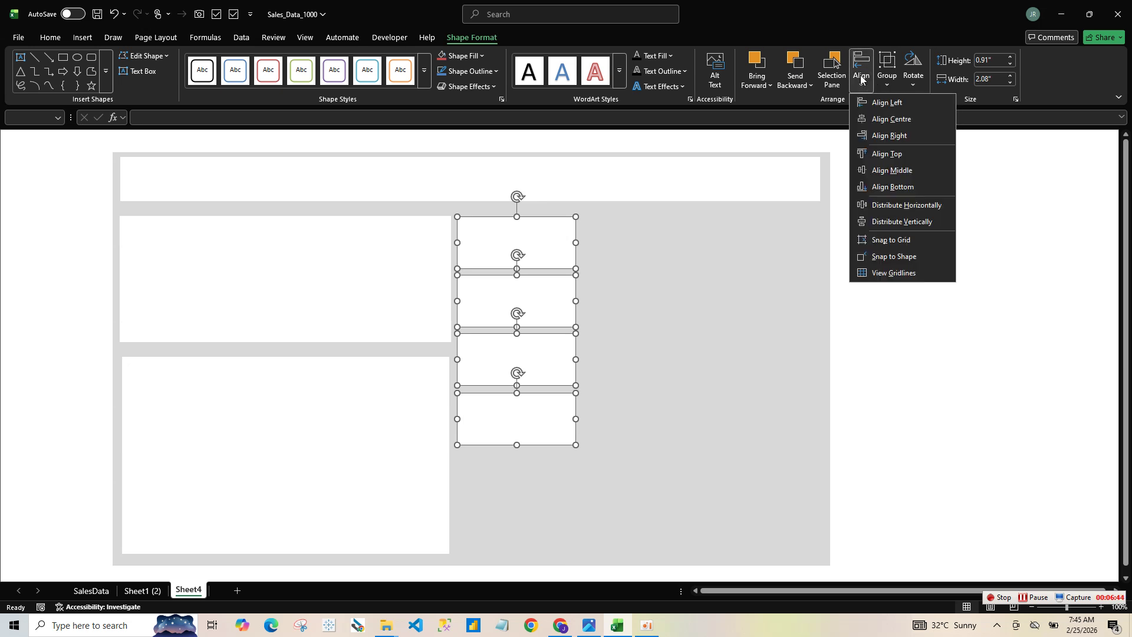
left_click(905, 204)
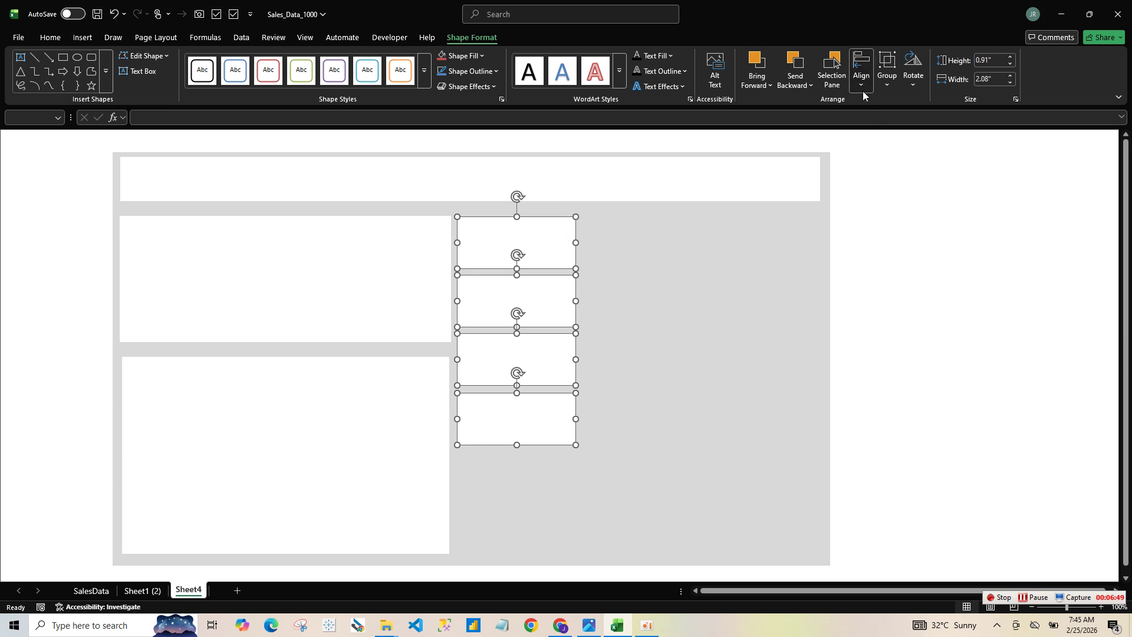
left_click(861, 89)
left_click(885, 224)
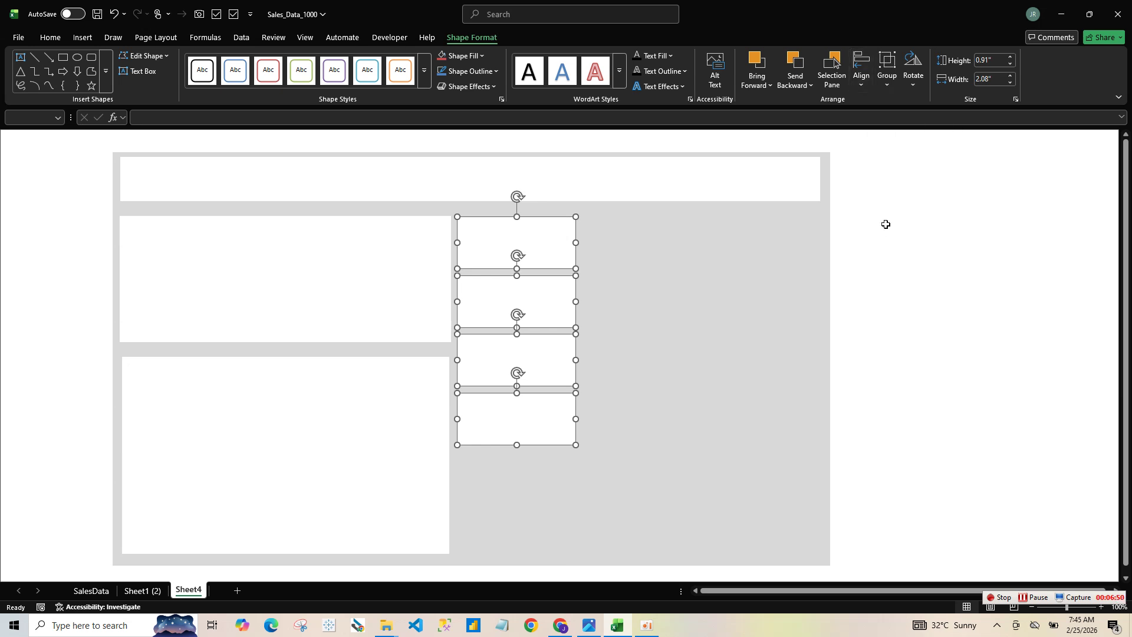
left_click(585, 442)
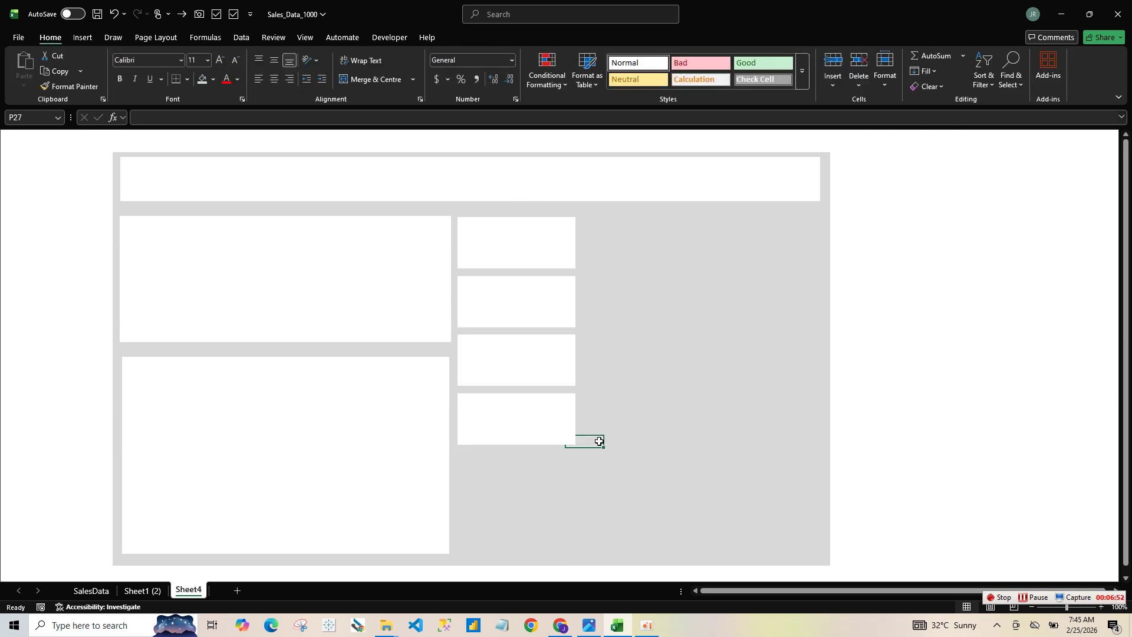
- Shorten the lower-left white panel from its bottom edge to about 2.7" high
left_click(534, 431)
left_click(552, 521)
left_click(301, 515)
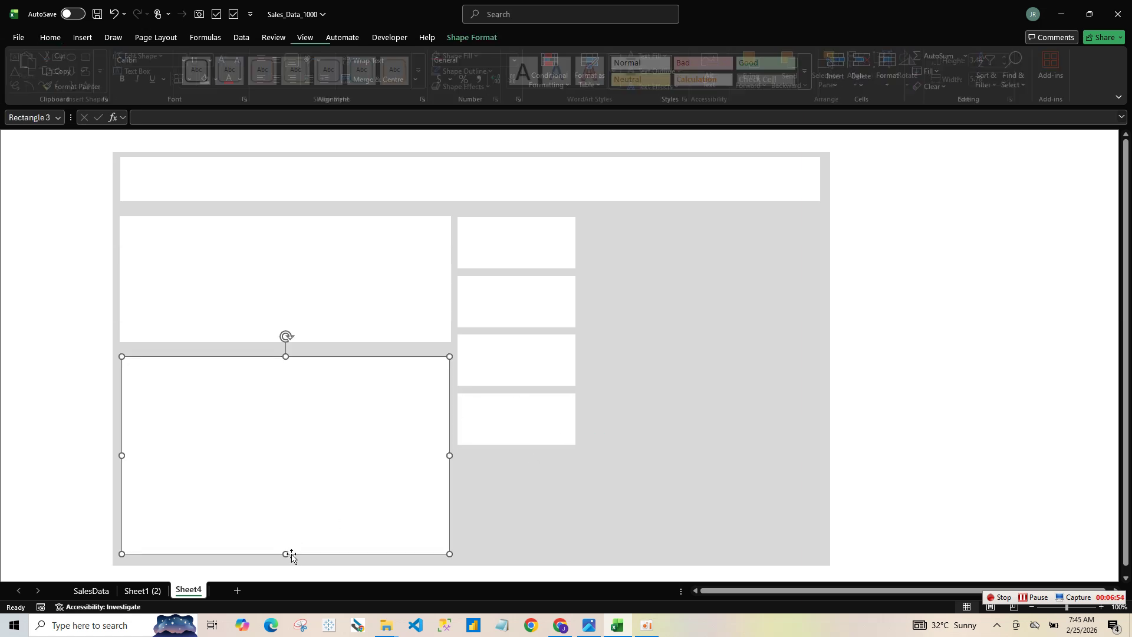
left_click_drag(286, 553, 286, 508)
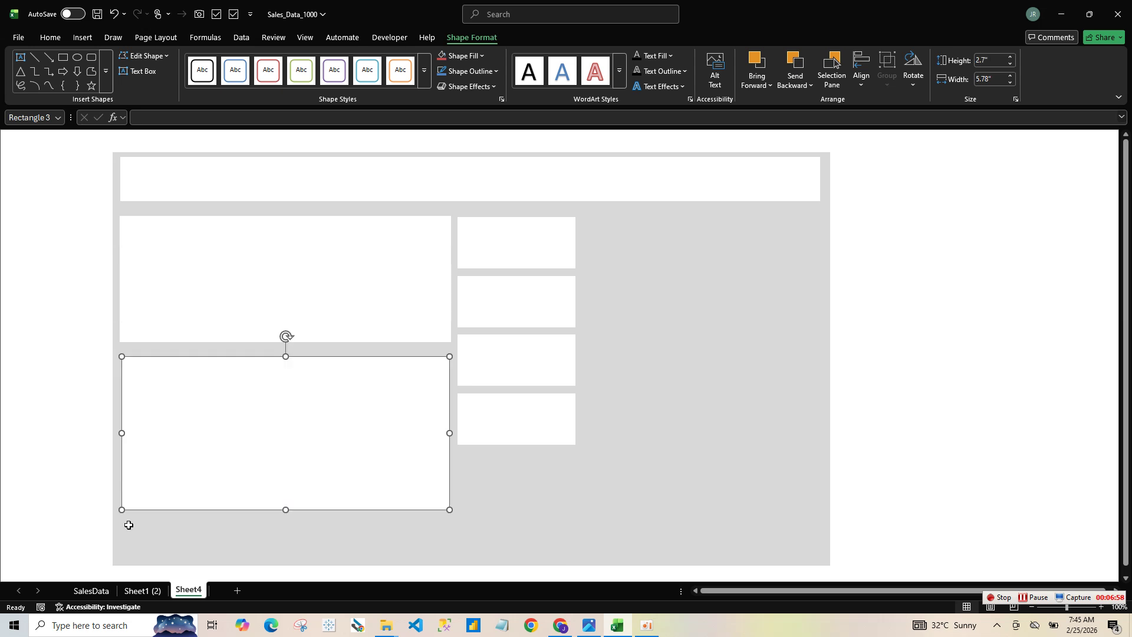
- Remove the grey fill from the background rows below the lower-left panel, starting at row 34, and deselect the range
left_click_drag(127, 523, 806, 558)
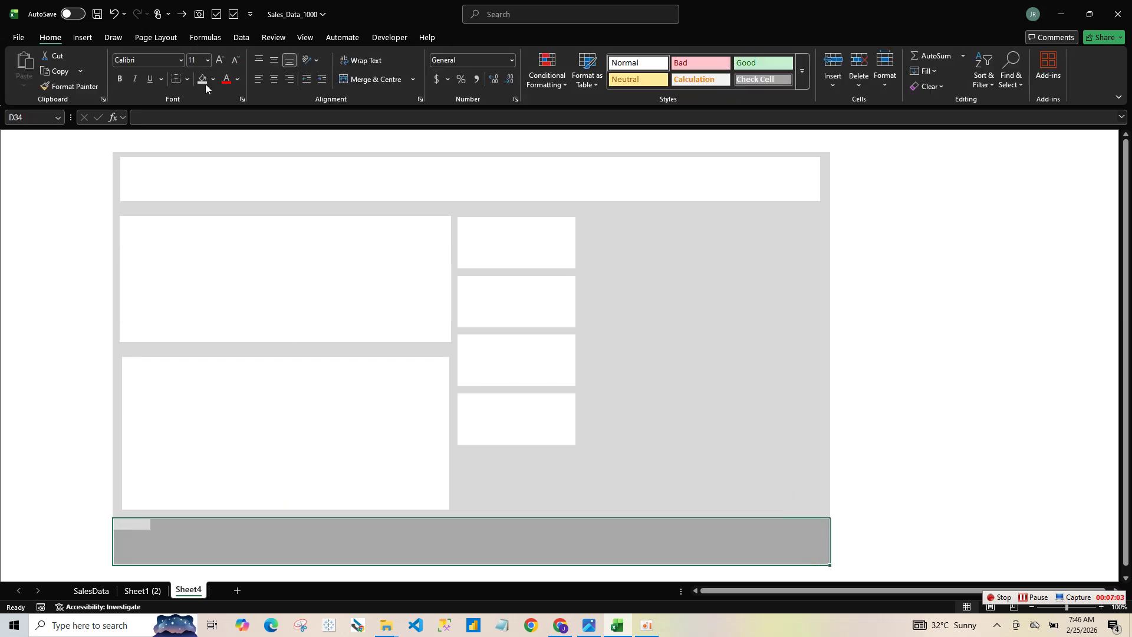
left_click(213, 80)
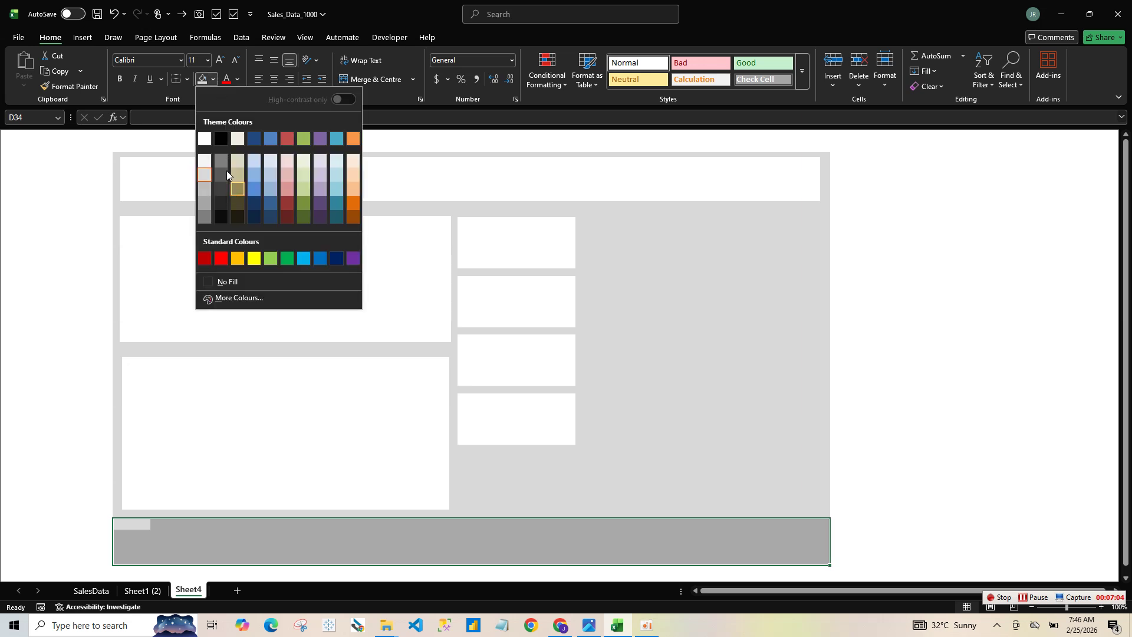
left_click(230, 281)
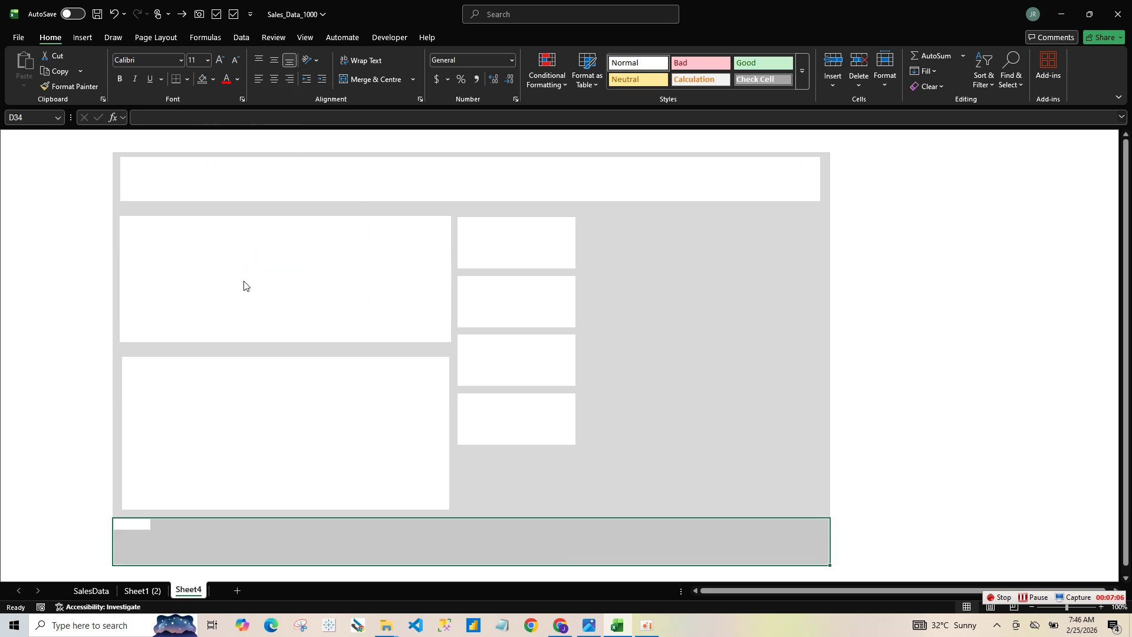
left_click(913, 380)
- Move the lowest small card down level with the lower-left panel's bottom edge and make it slightly taller
left_click_drag(514, 437, 516, 499)
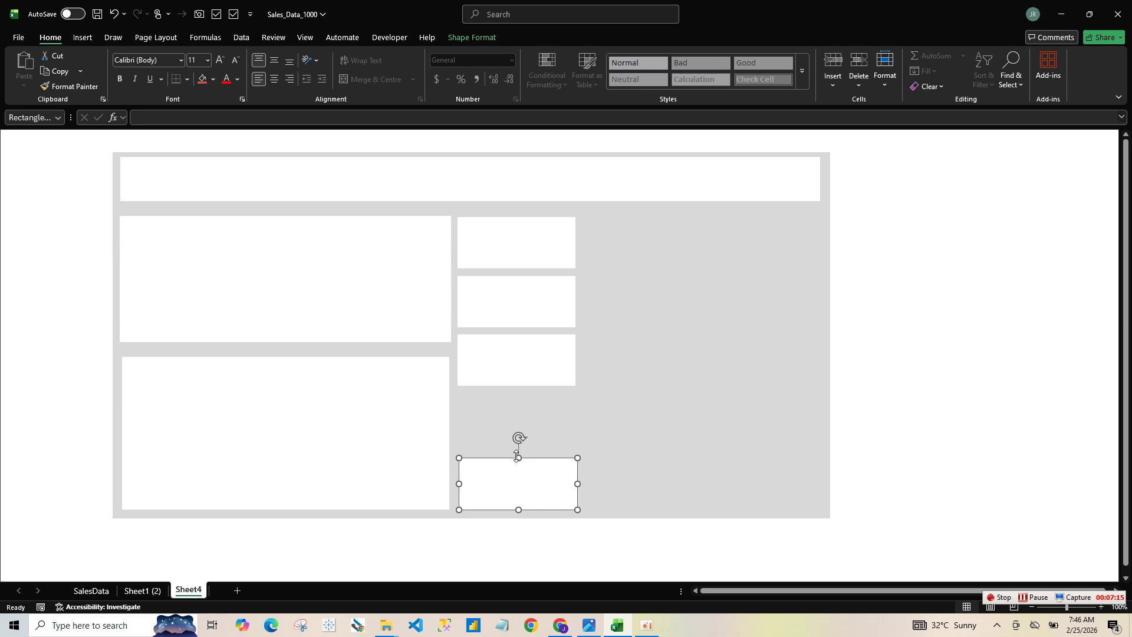
left_click_drag(517, 458, 517, 448)
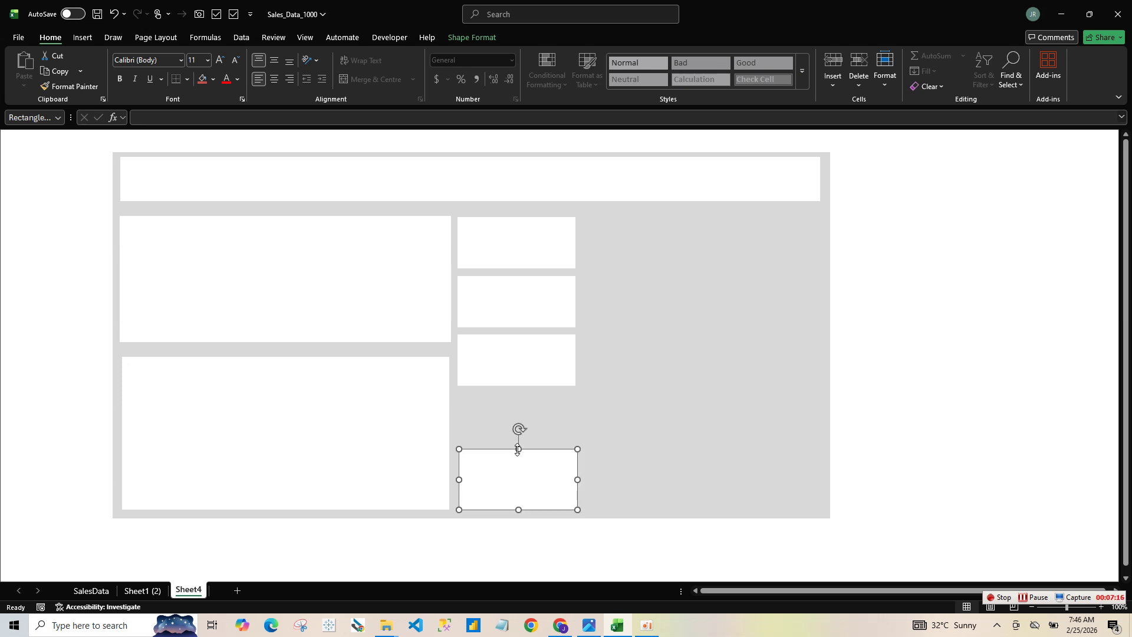
- Select the three other small cards above it and delete them
left_click(531, 352)
left_click(539, 301, "ctrl")
left_click(538, 263, "ctrl")
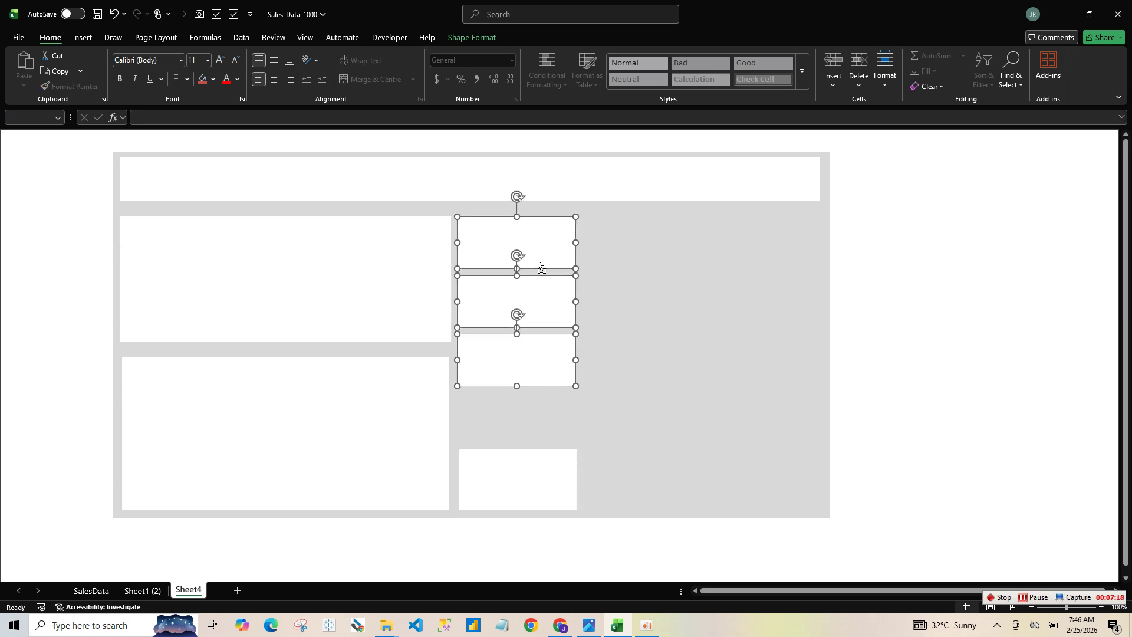
key("Delete")
- Duplicate the remaining small card three times, stacking the copies upward in one column beside the left panels
left_click(528, 464)
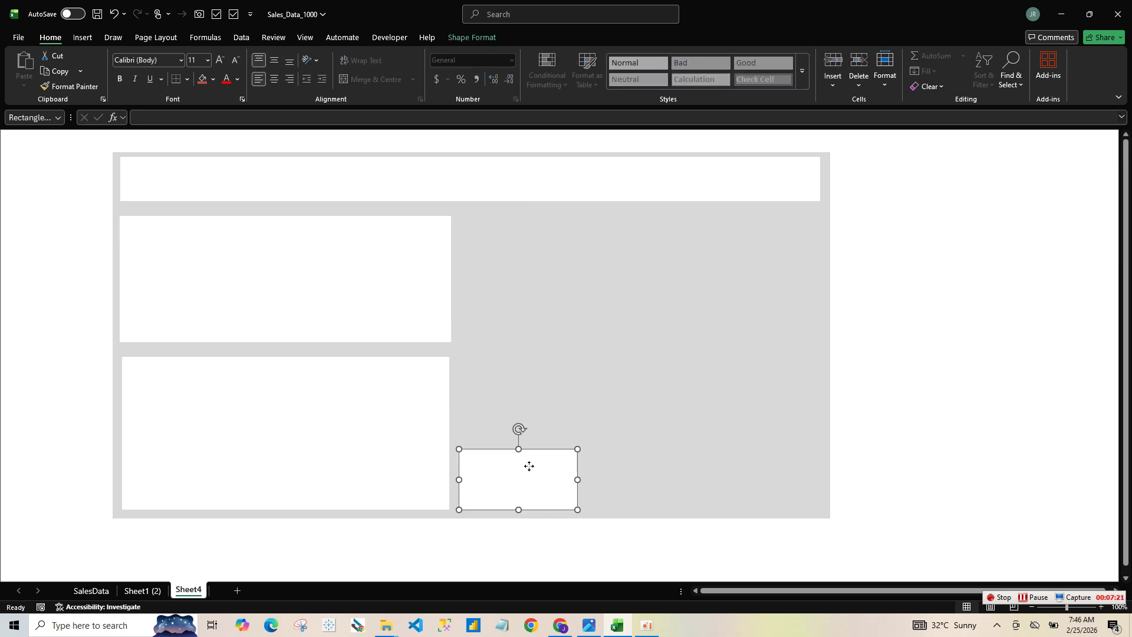
left_click_drag(528, 464, 518, 392)
key("ctrl+d")
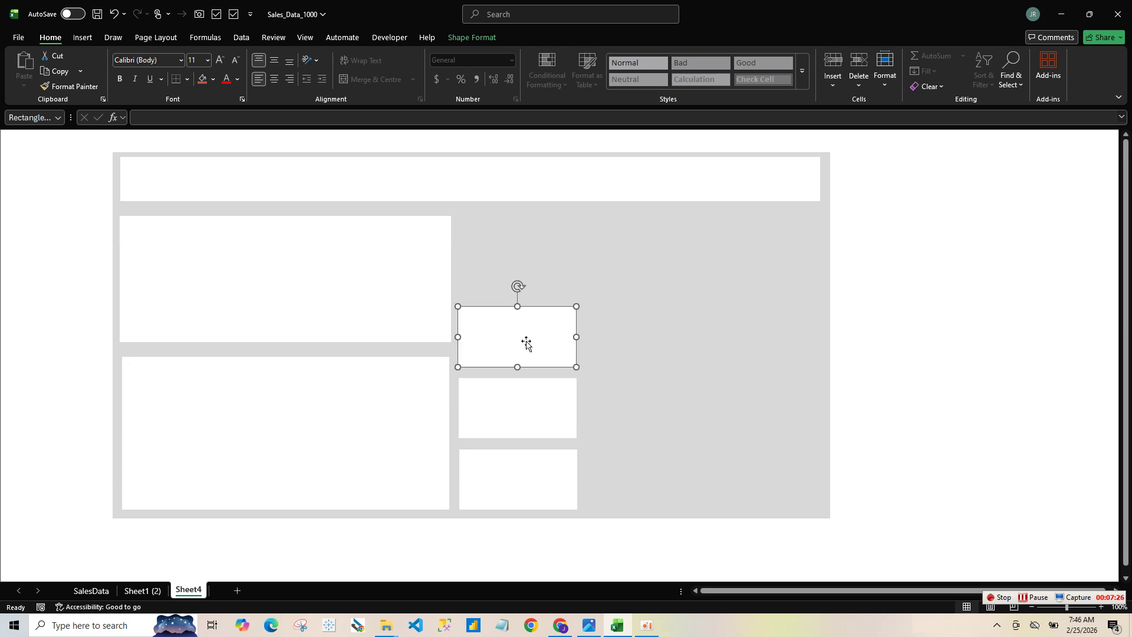
key("ctrl+d")
- Shift the four small cards vertically so they spread with wider gaps along the height of the left panels
left_click_drag(533, 277, 533, 262)
left_click_drag(528, 362, 531, 346)
left_click_drag(526, 416, 526, 404)
left_click_drag(525, 479, 525, 472)
left_click(690, 449)
left_click_drag(244, 285, 252, 291)
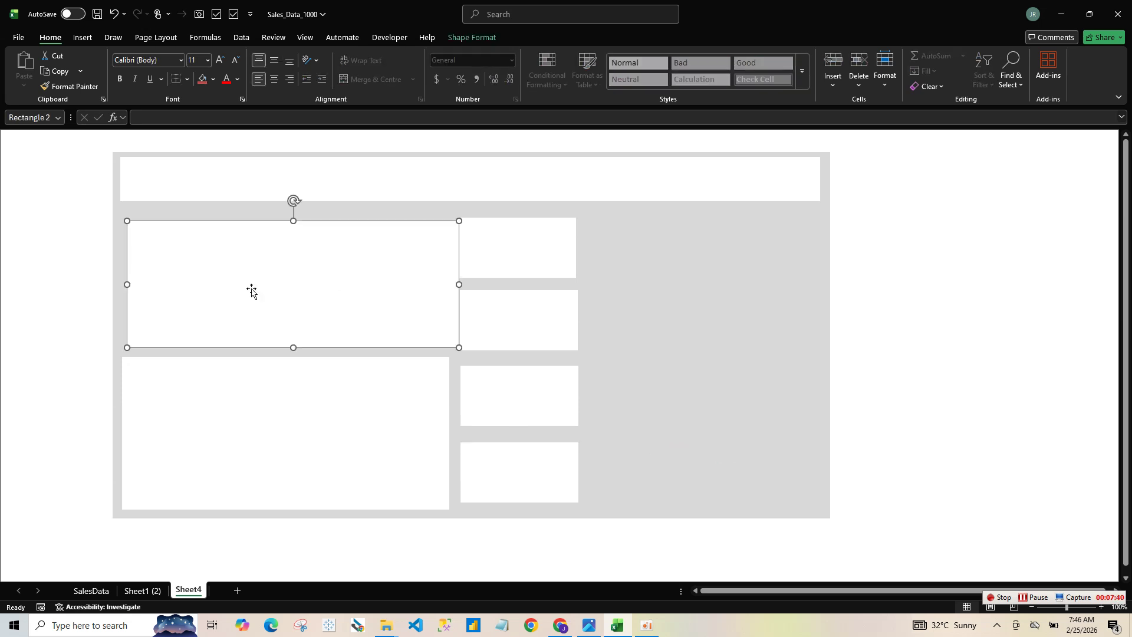
key("ctrl+z")
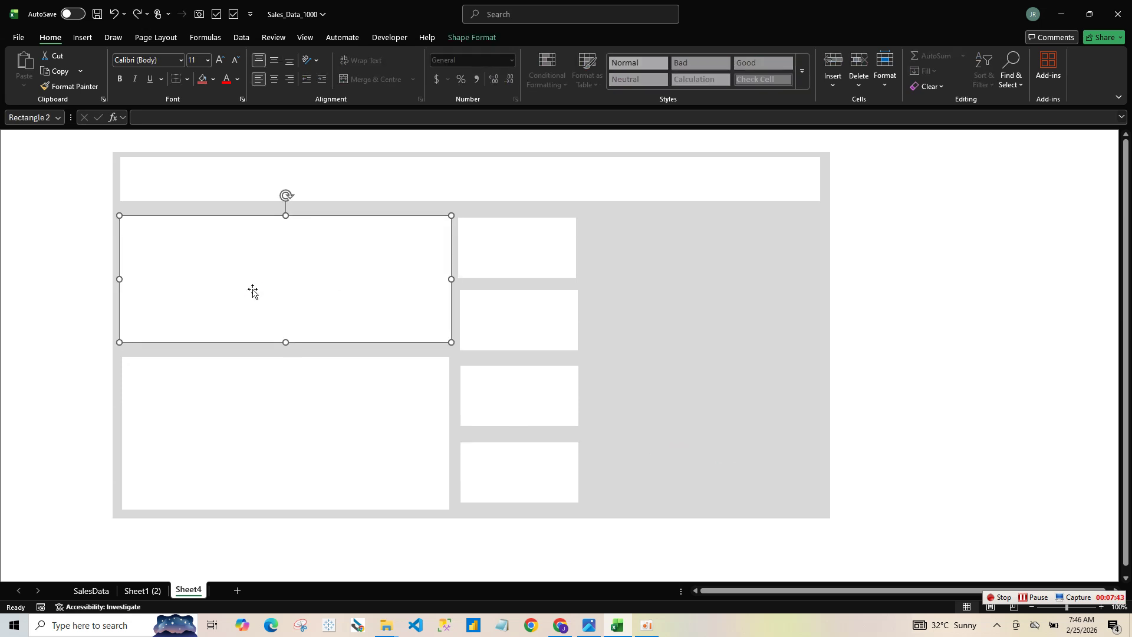
key("ctrl+a")
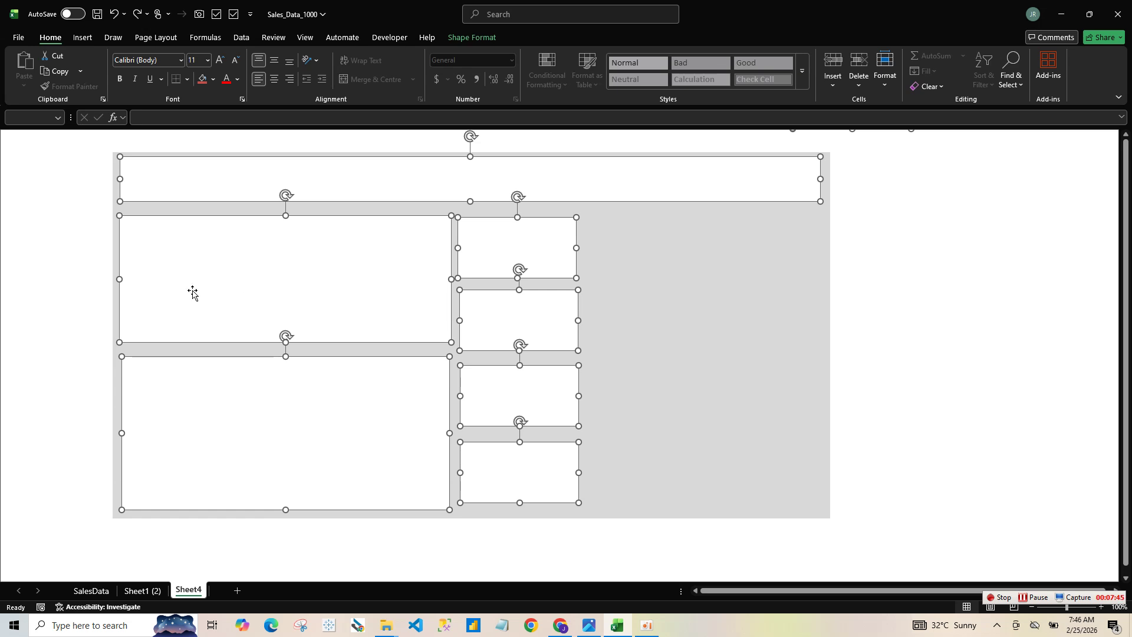
left_click(93, 301)
- Duplicate the upper-left panel and place the copy to the right of the small-card column, just below the header
left_click(311, 274)
key("ctrl+d")
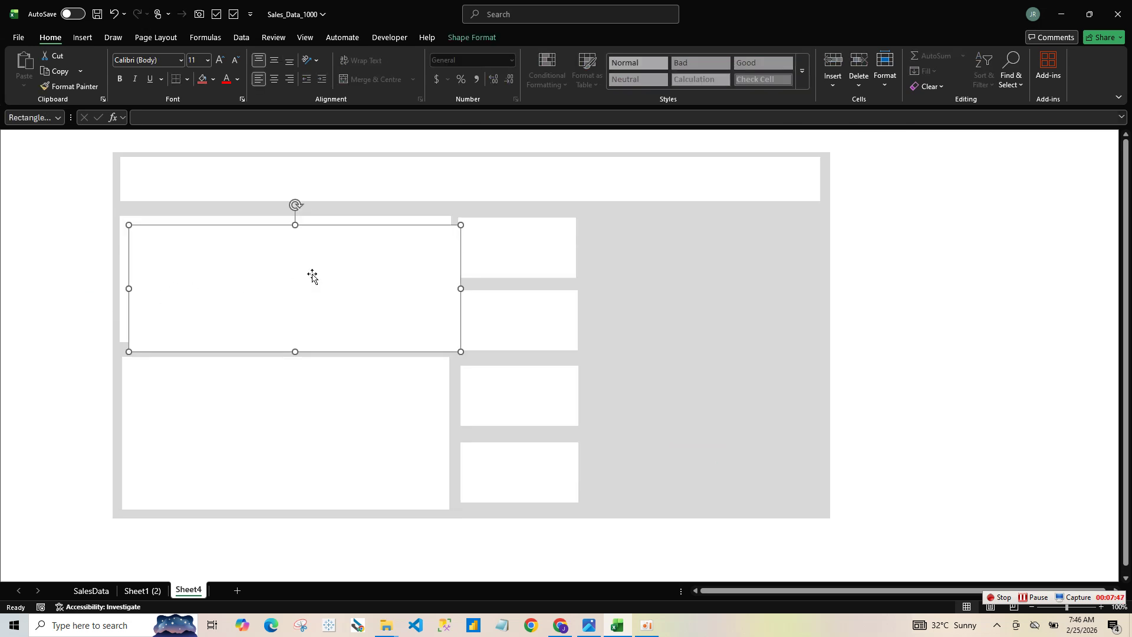
left_click_drag(313, 277, 771, 264)
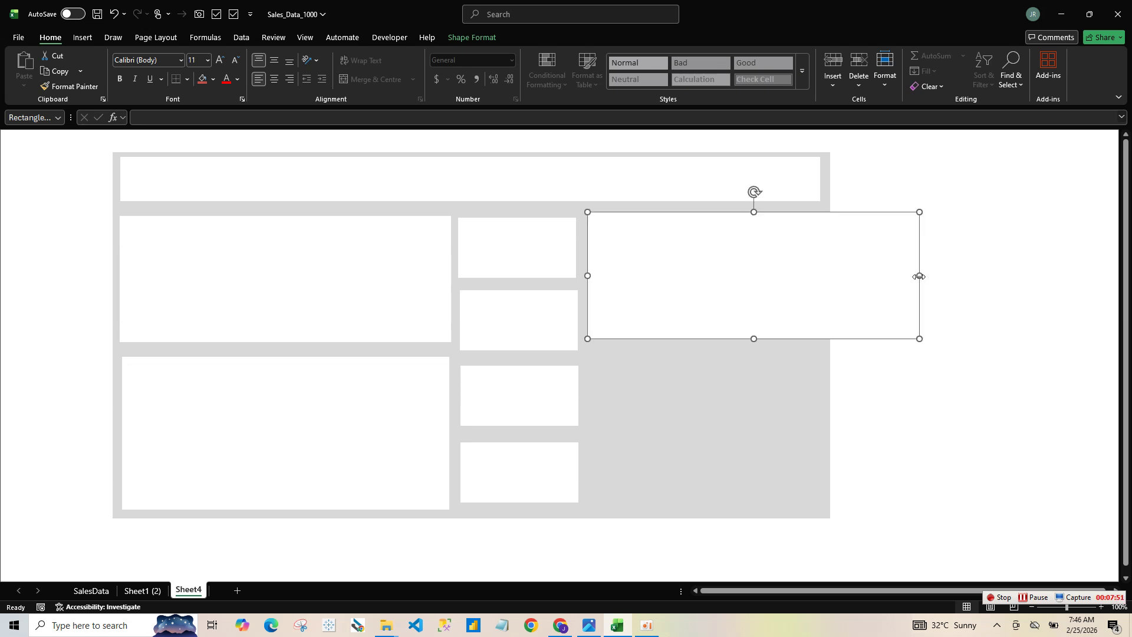
- Narrow the copied panel to fit inside the grey background, nudge it up towards the header and shorten it slightly
left_click_drag(919, 275, 811, 272)
left_click_drag(813, 270, 814, 270)
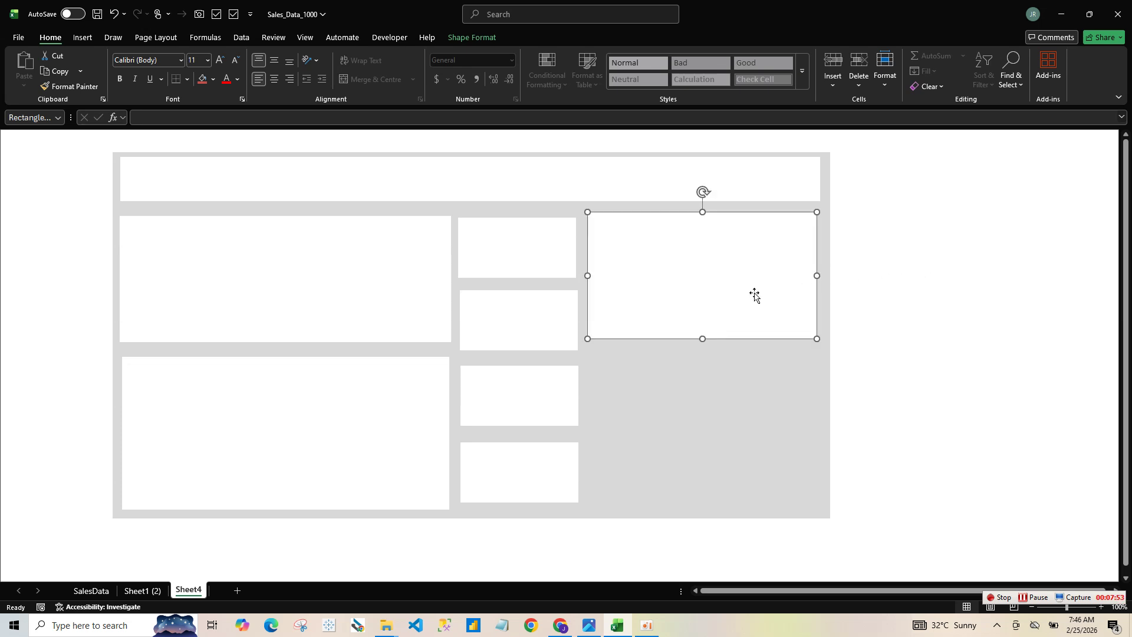
left_click_drag(753, 293, 745, 286)
left_click_drag(701, 332, 700, 318)
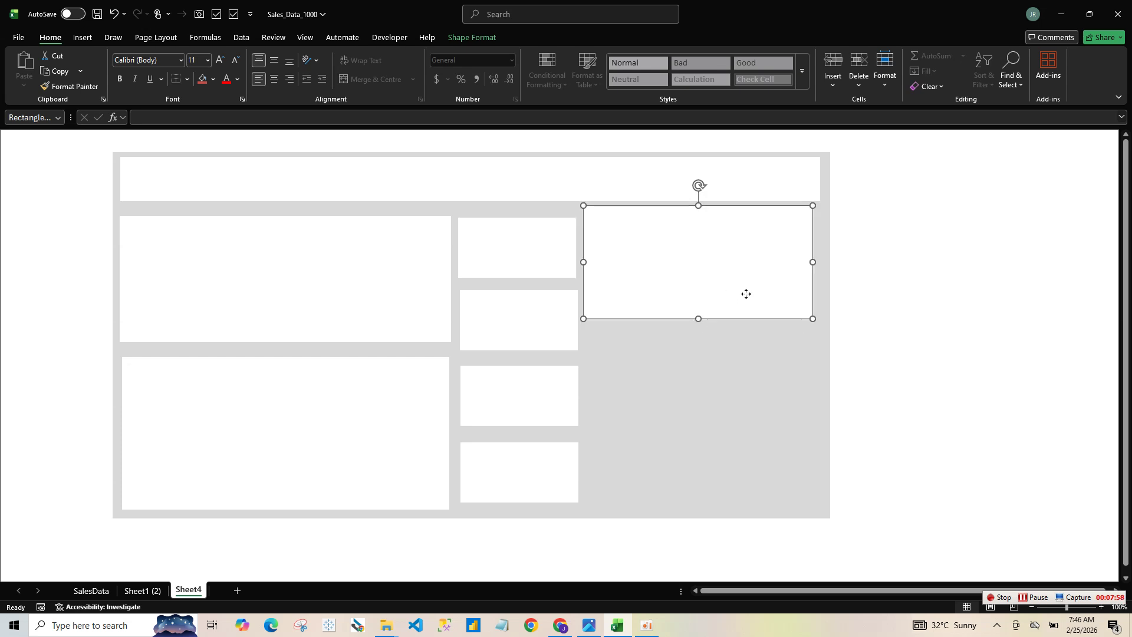
- Add a second copy of the right panel directly beneath it and adjust its side edges to match the panel above
key("ctrl+v")
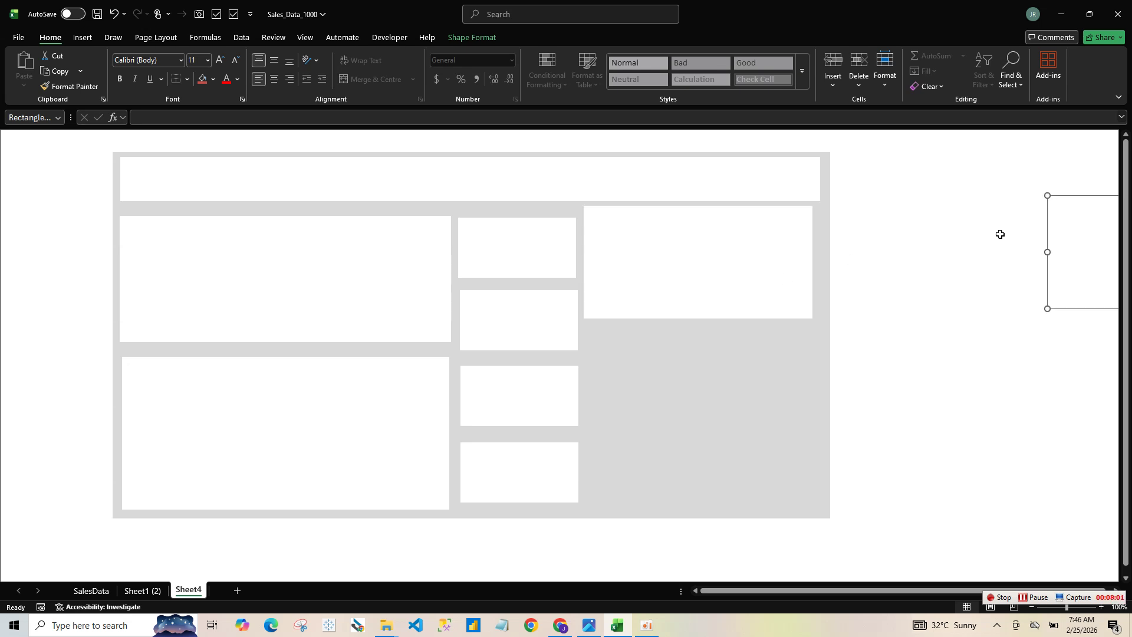
left_click_drag(1065, 266, 604, 395)
left_click_drag(809, 378, 777, 381)
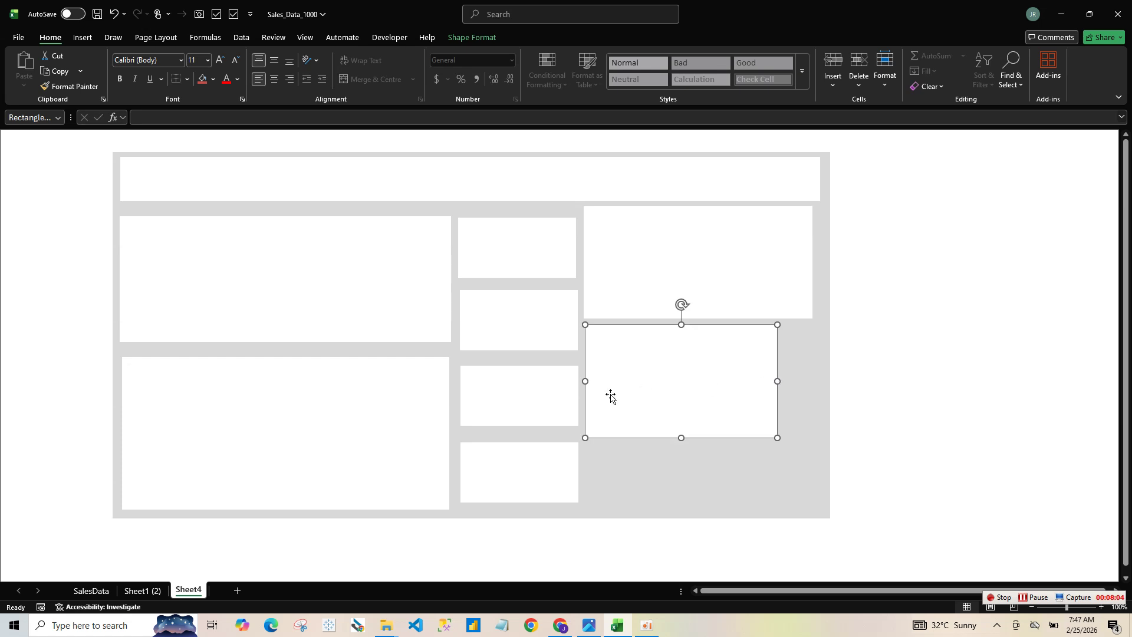
left_click_drag(585, 382, 596, 382)
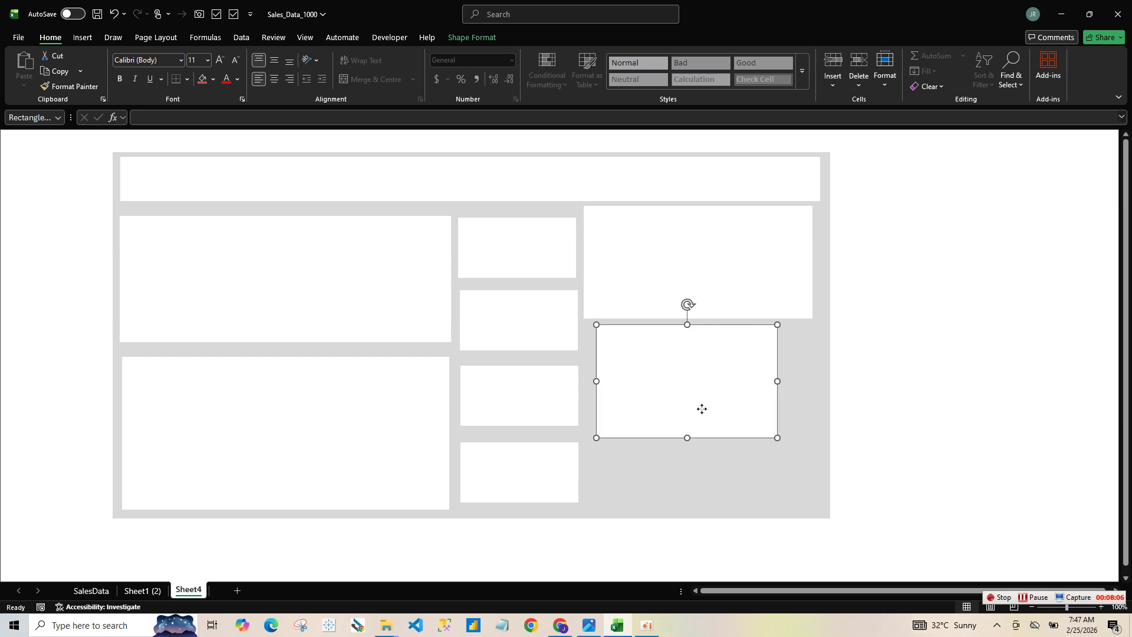
left_click_drag(701, 408, 702, 406)
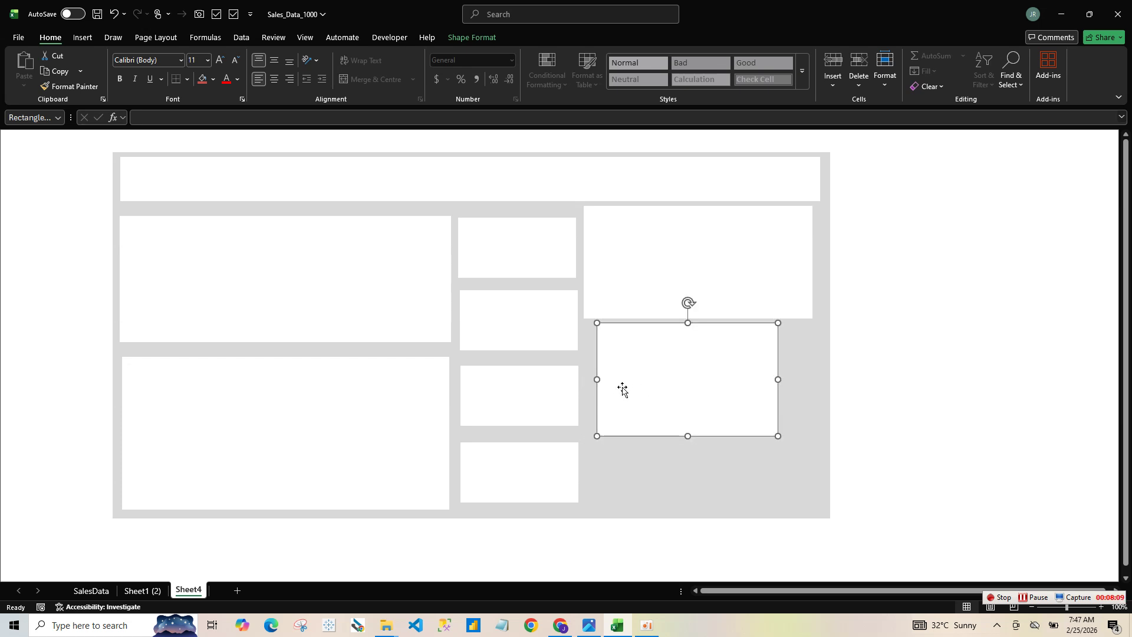
left_click_drag(596, 380, 586, 381)
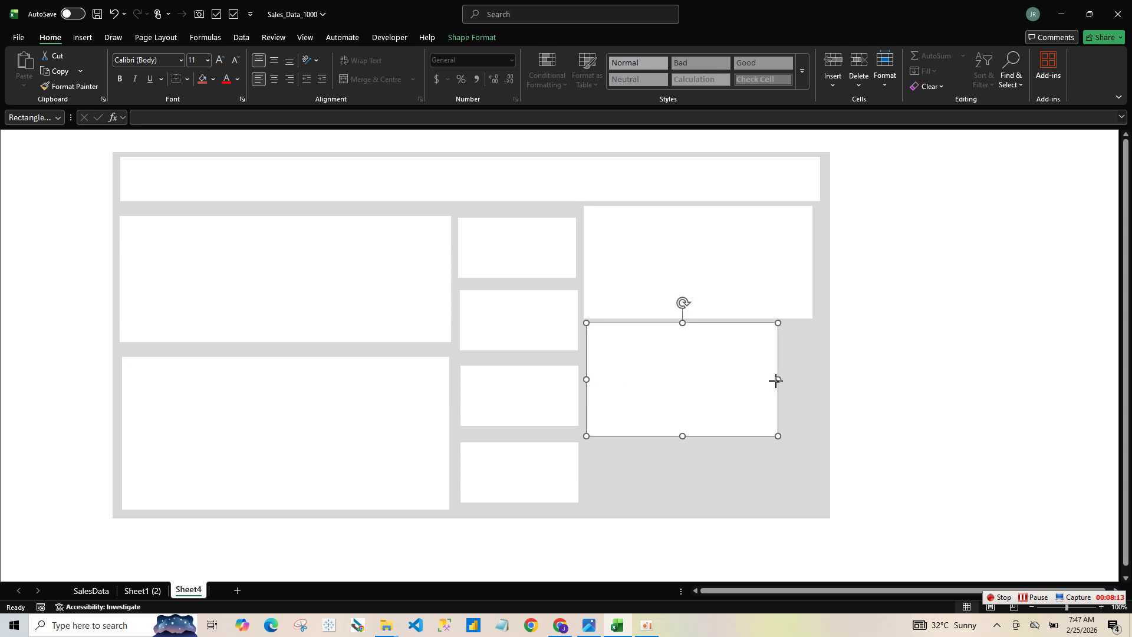
left_click_drag(775, 380, 812, 378)
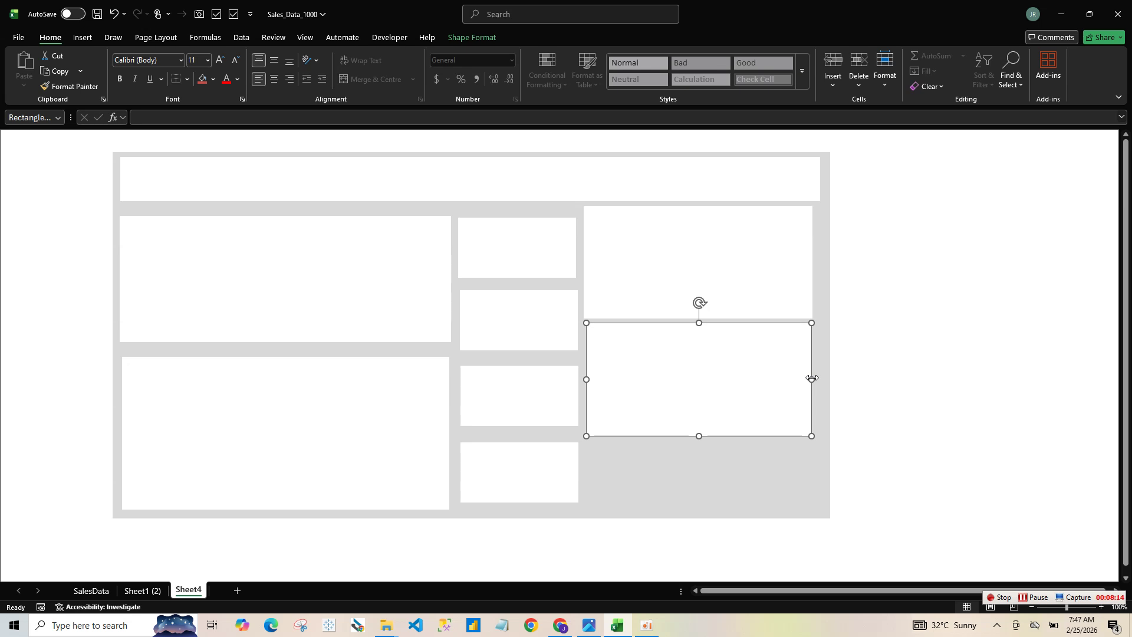
- Duplicate the second right panel below it, shorten the copy to end within the grey background, and nudge it into line
key("ctrl+d")
scroll(773, 483, "up", 1)
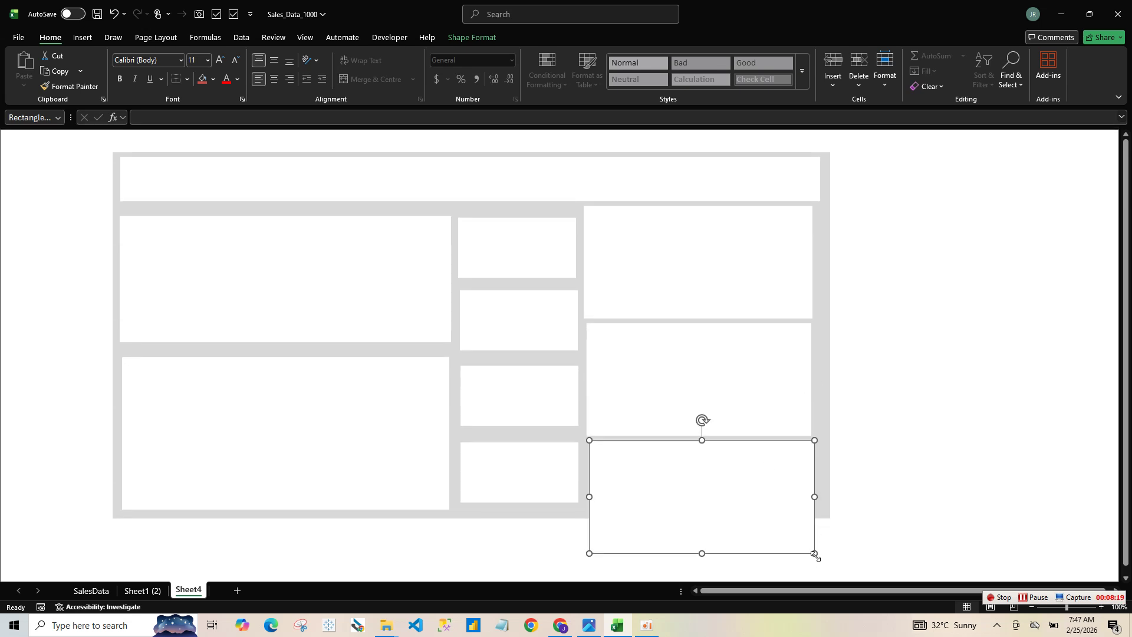
left_click_drag(813, 553, 816, 476)
left_click(1009, 446)
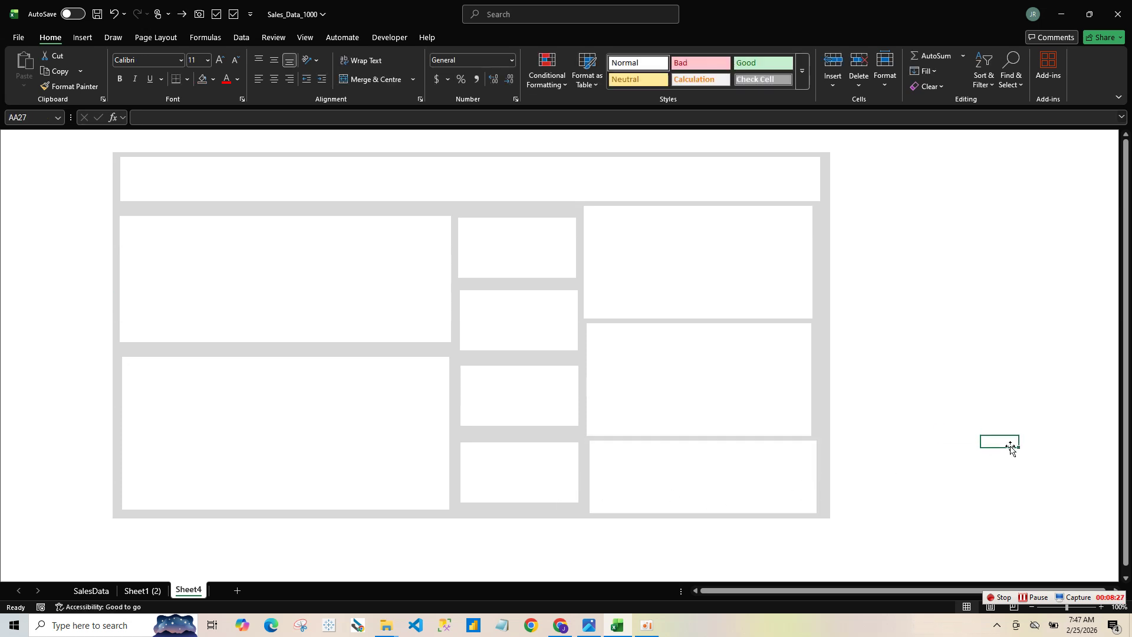
left_click(790, 498)
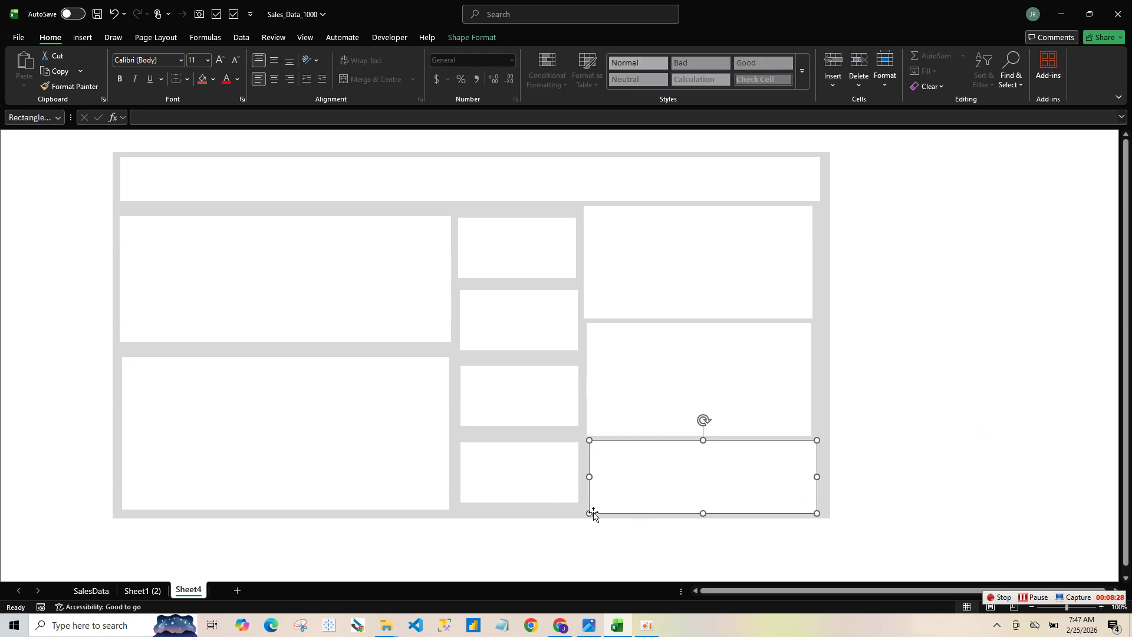
left_click_drag(596, 511, 594, 512)
left_click(924, 476)
- Select the three stacked right panels and align them along their left edges
left_click(750, 467)
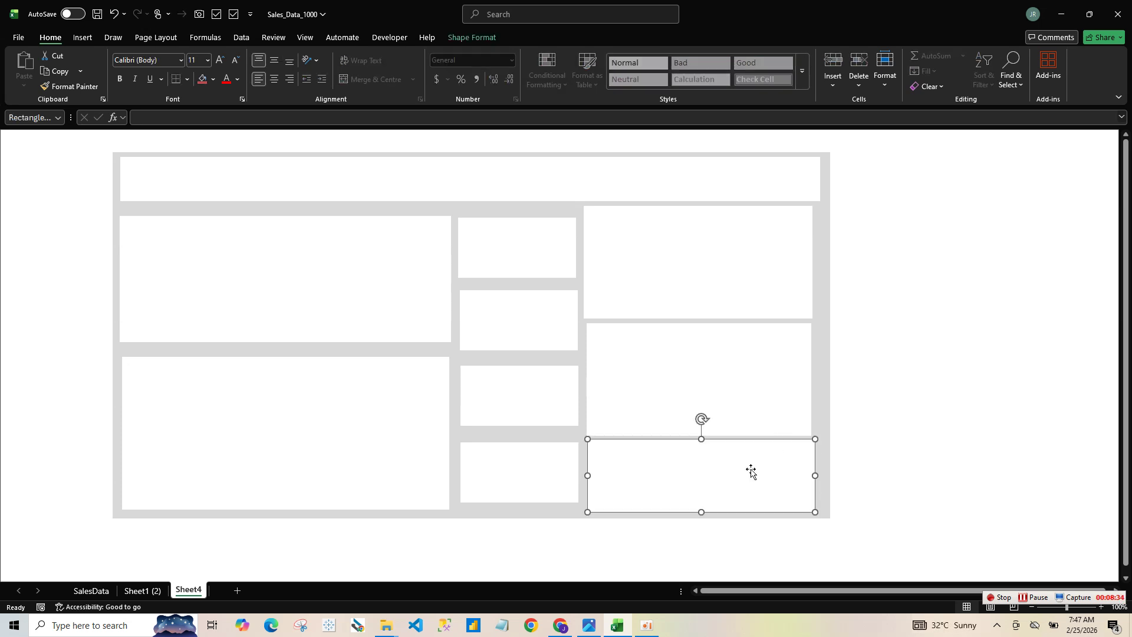
left_click(723, 413, "shift")
left_click(700, 302, "shift")
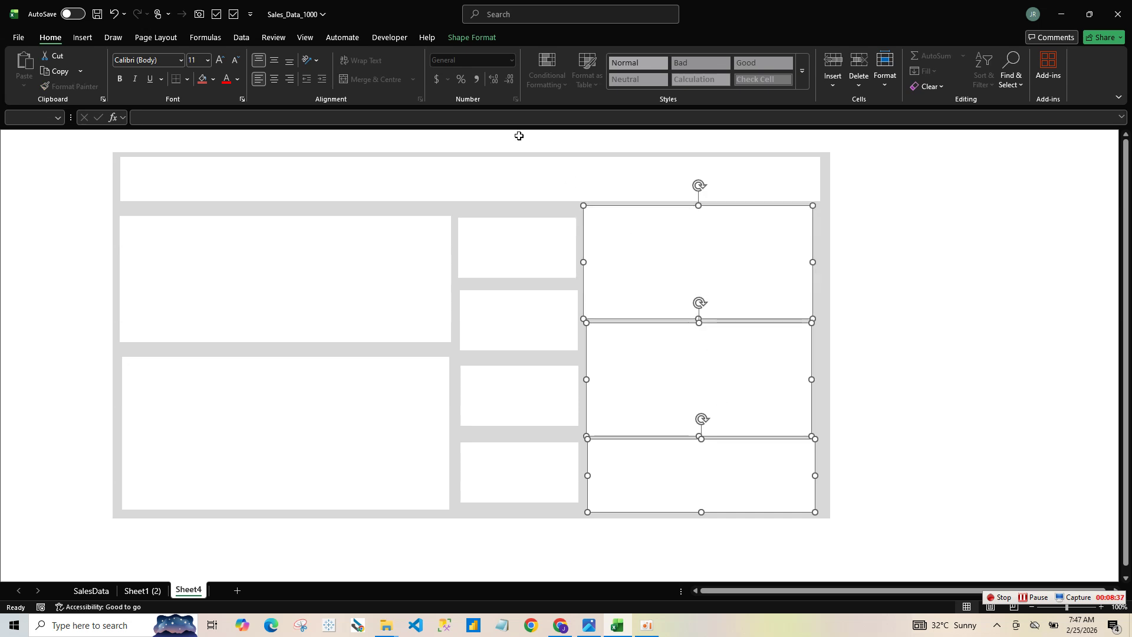
left_click(454, 39)
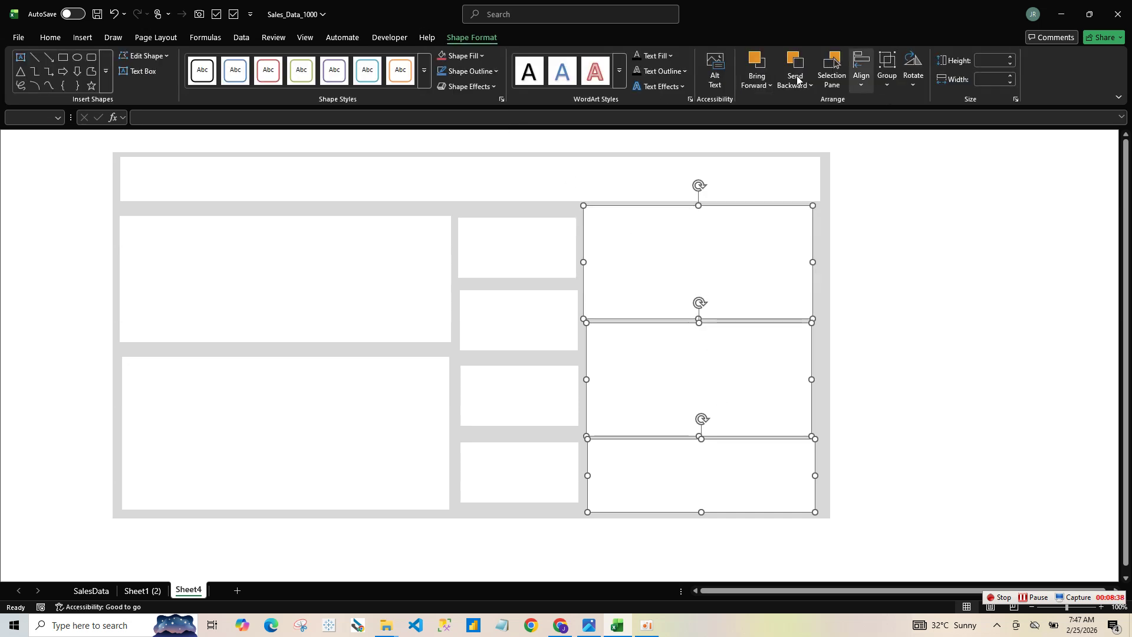
left_click(860, 76)
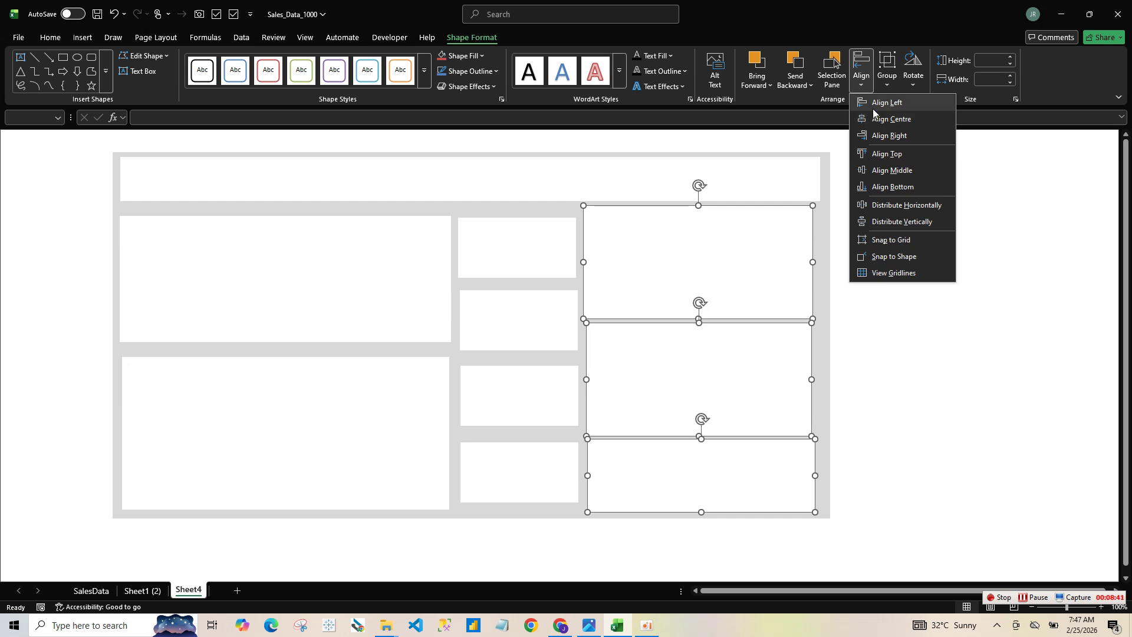
left_click(884, 97)
- Apply Distribute Vertically and Distribute Horizontally to the three right panels, and shift them slightly right
left_click(870, 75)
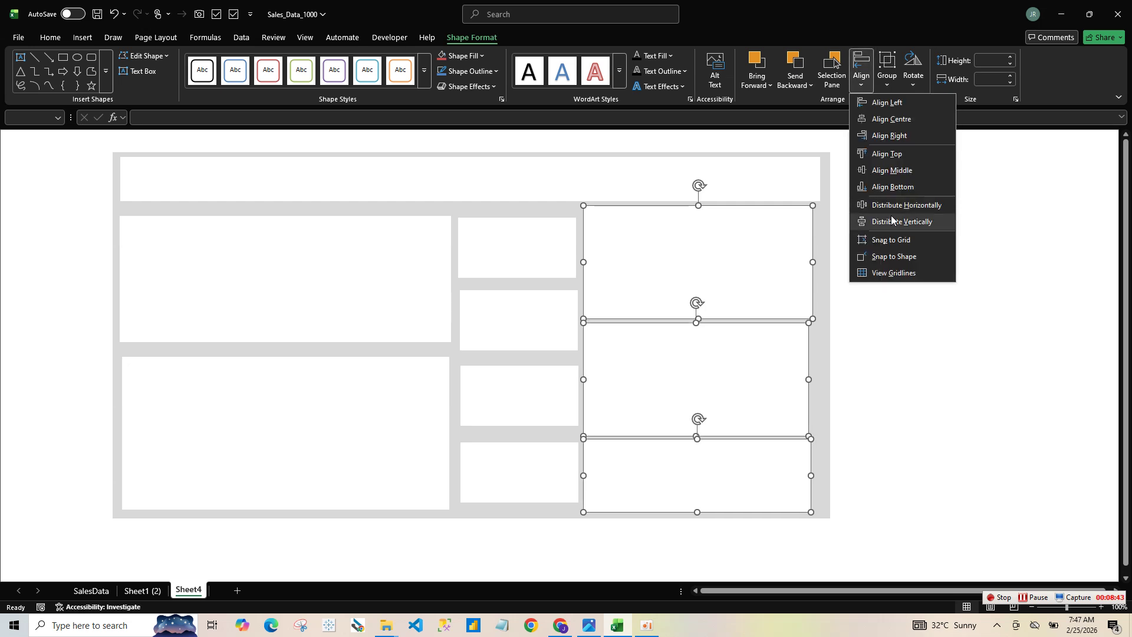
left_click(891, 219)
left_click(858, 84)
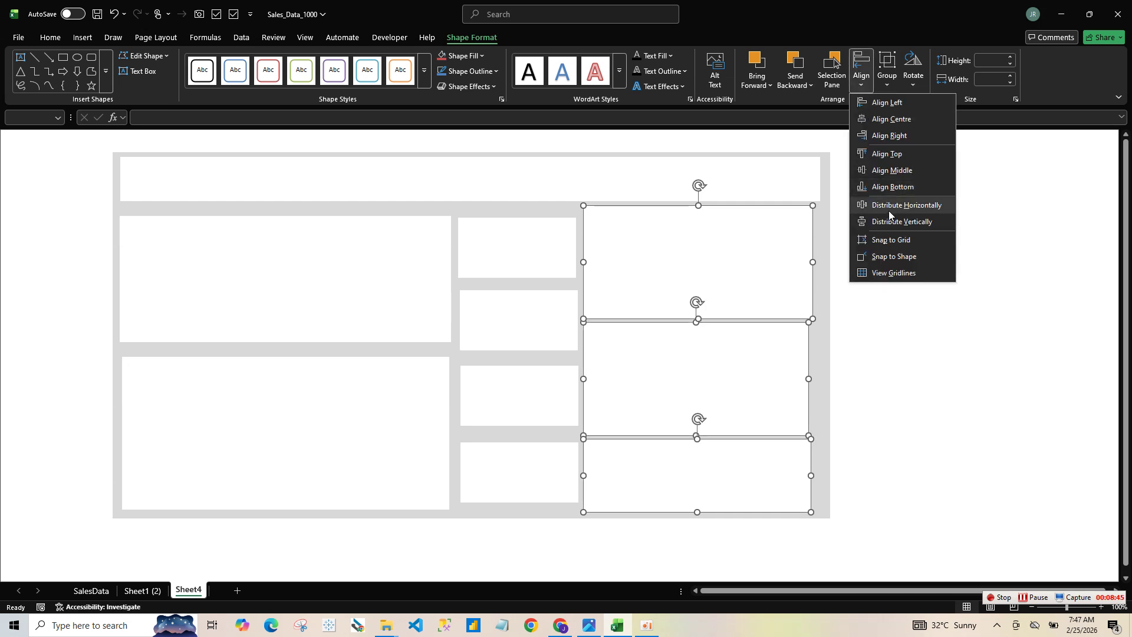
left_click(885, 203)
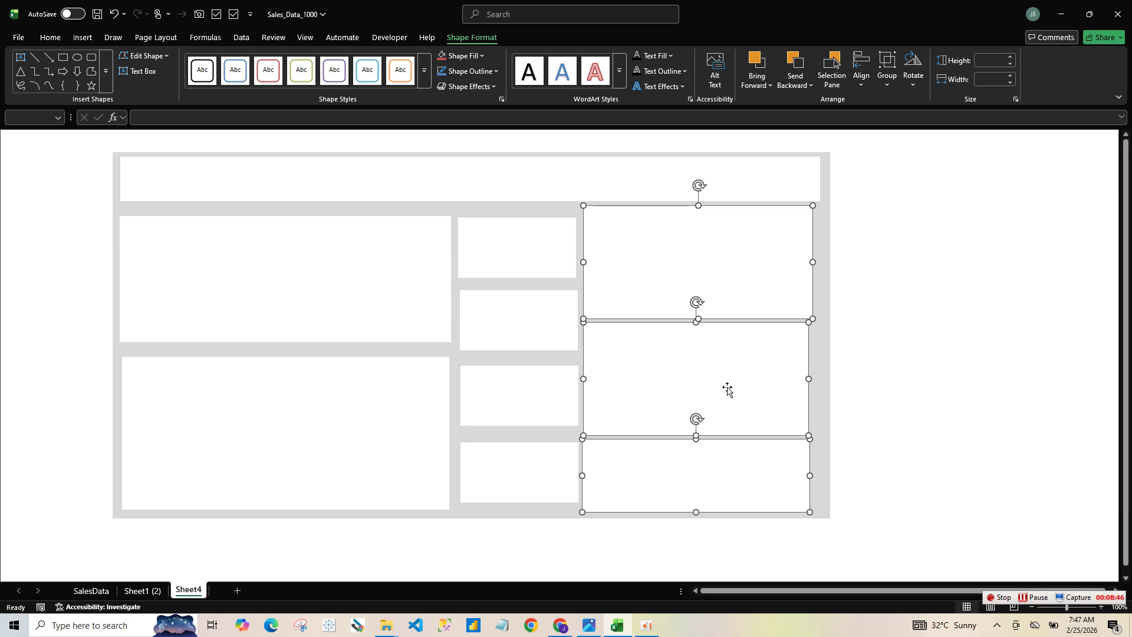
left_click_drag(727, 387, 732, 386)
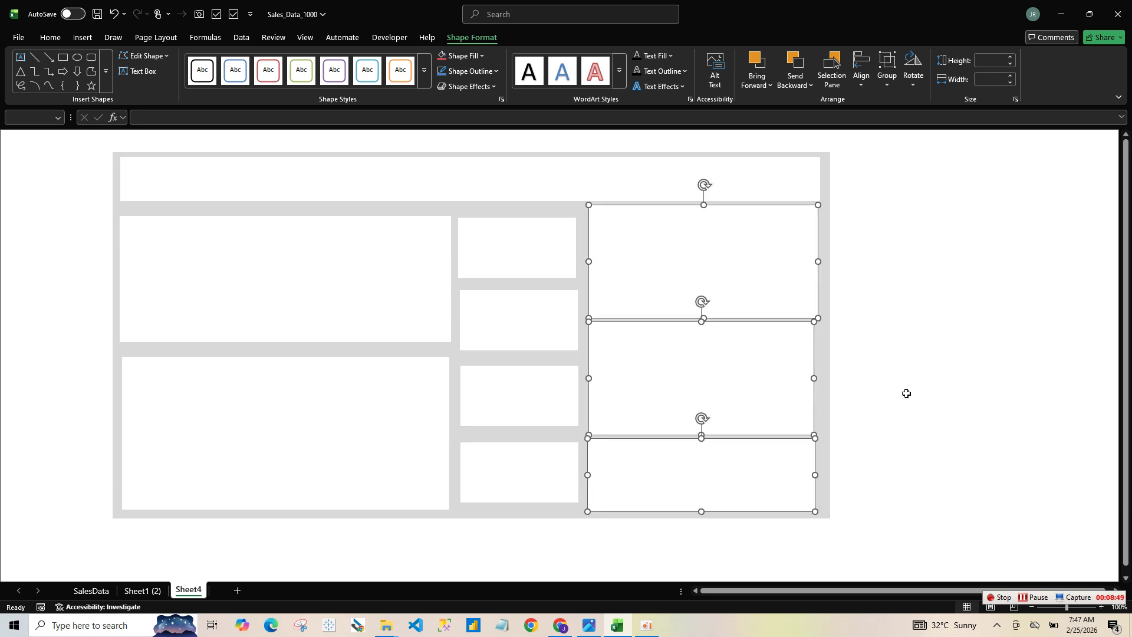
left_click(911, 395)
- Widen the middle and bottom right panels so their outer edges line up with the end of the header panel
left_click(752, 391)
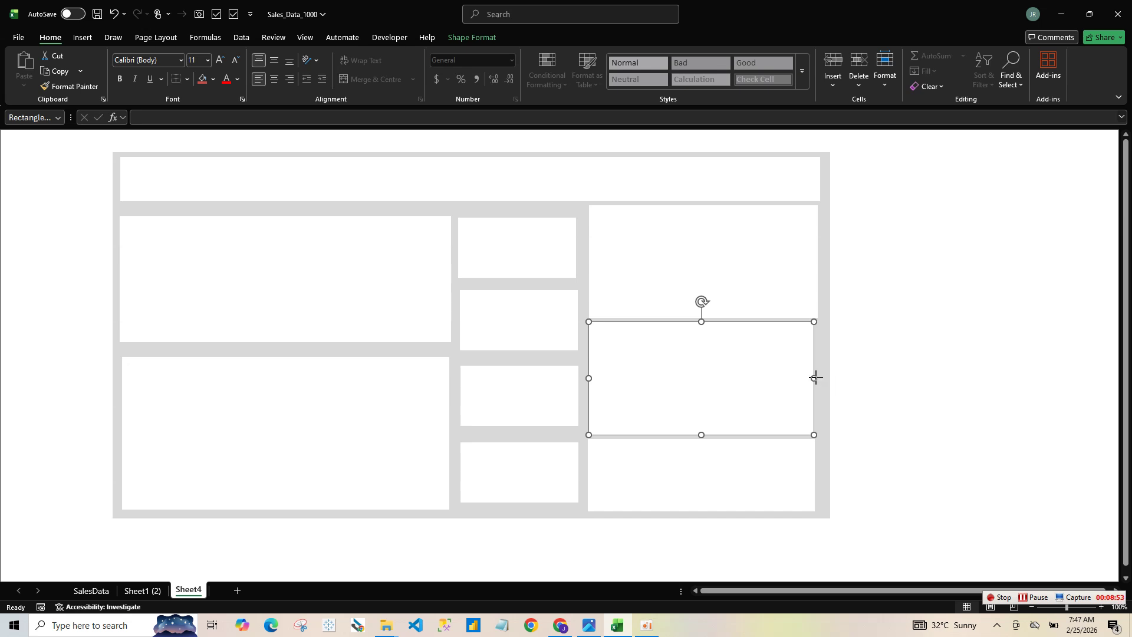
left_click_drag(816, 377, 820, 375)
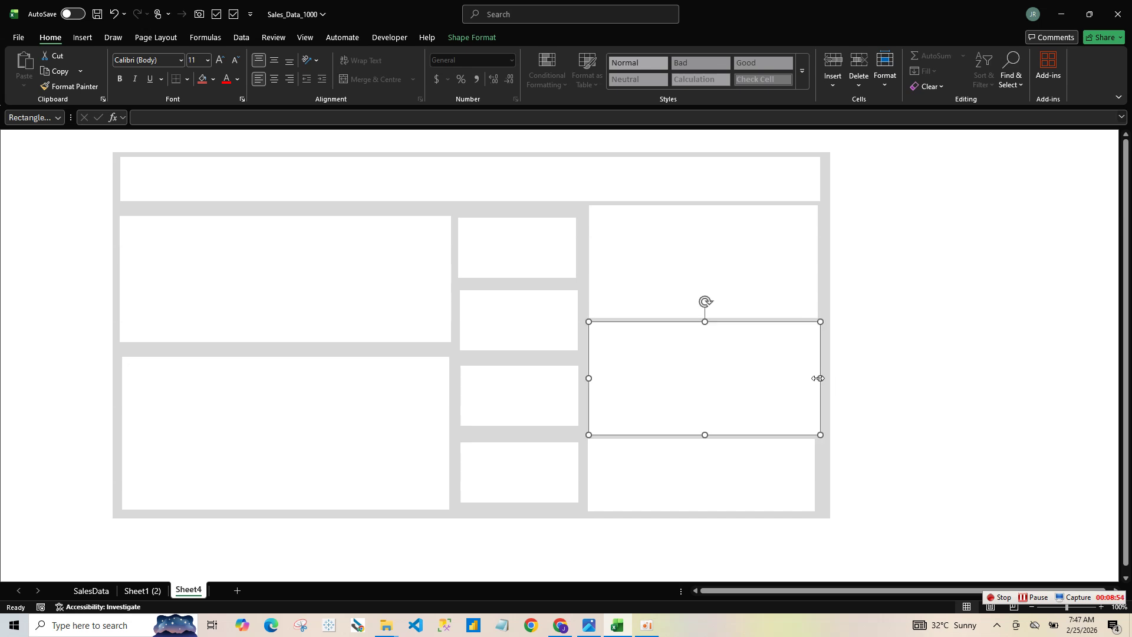
left_click(786, 477)
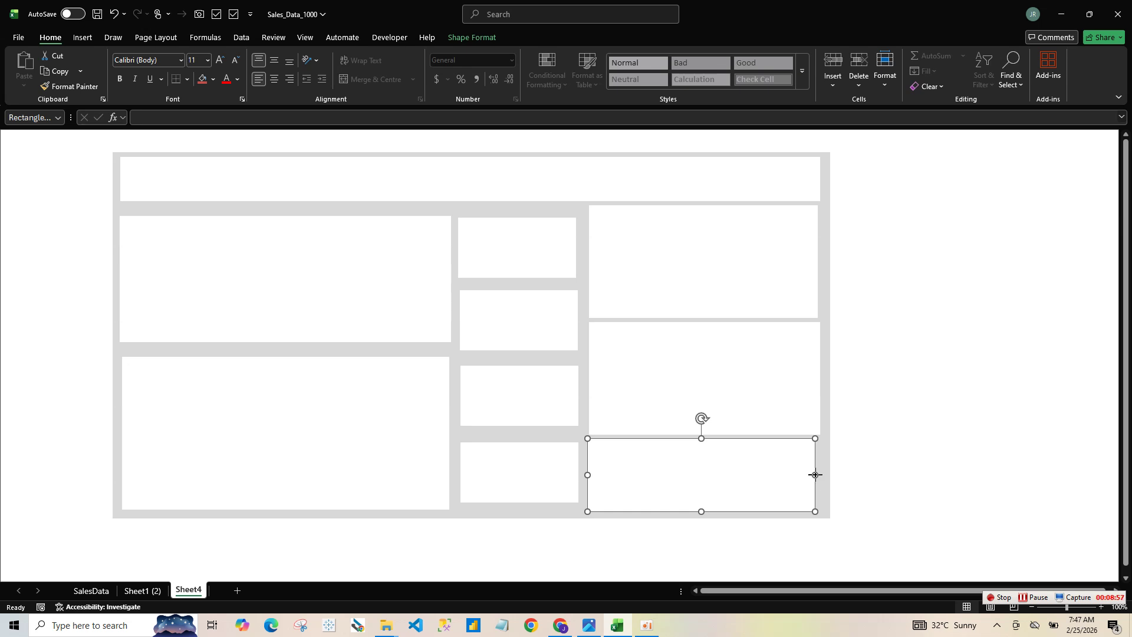
left_click_drag(815, 474, 821, 475)
left_click(945, 495)
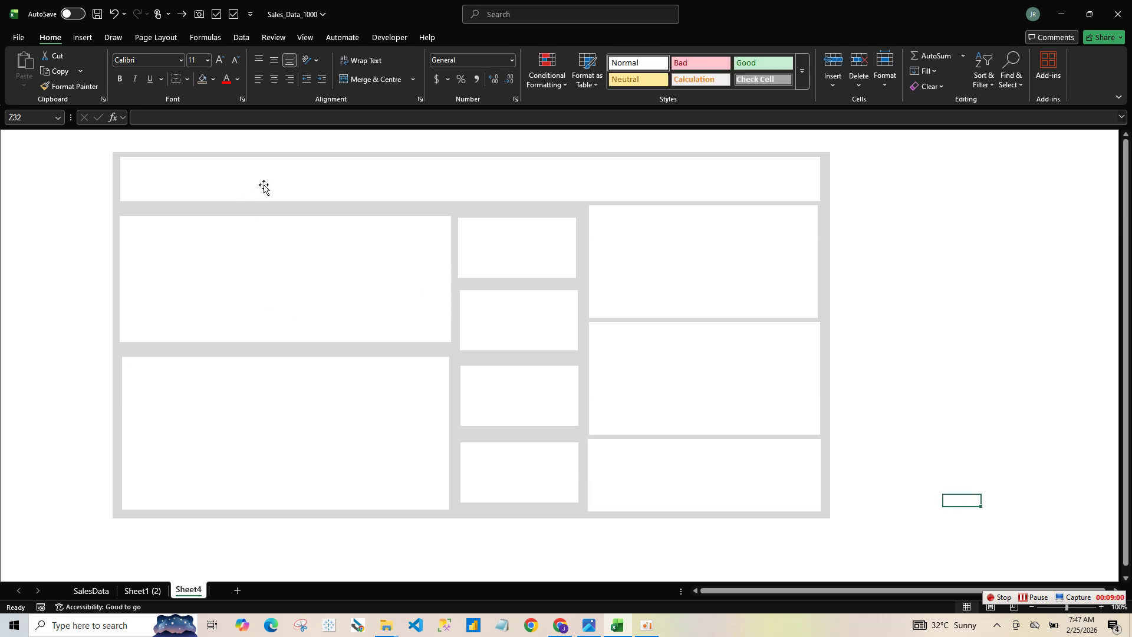
left_click(81, 38)
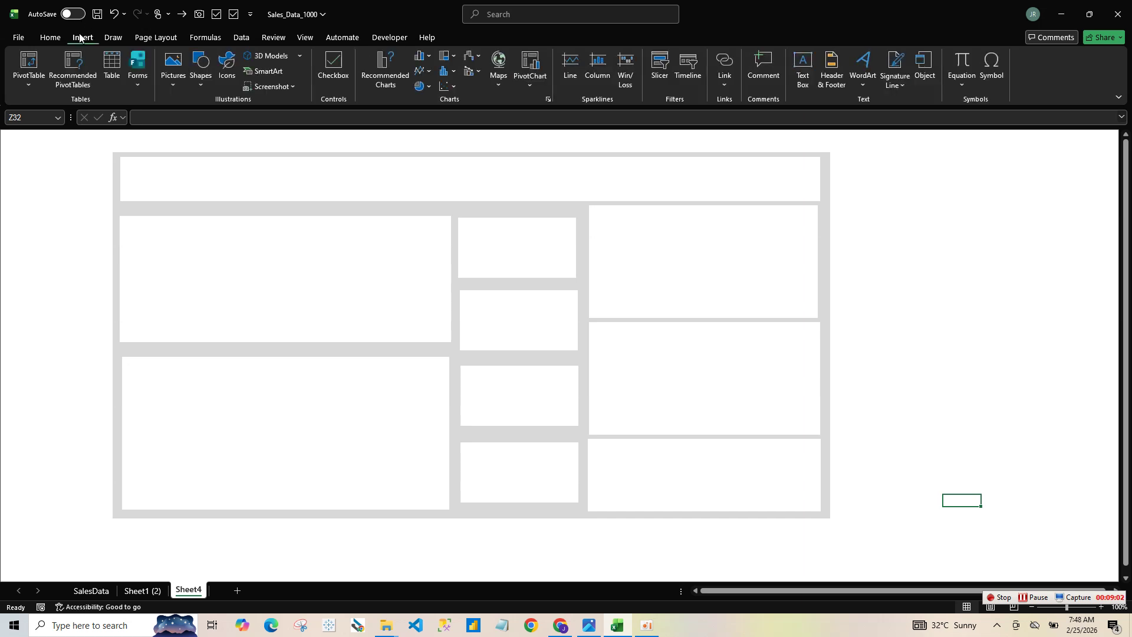
double_click(81, 37)
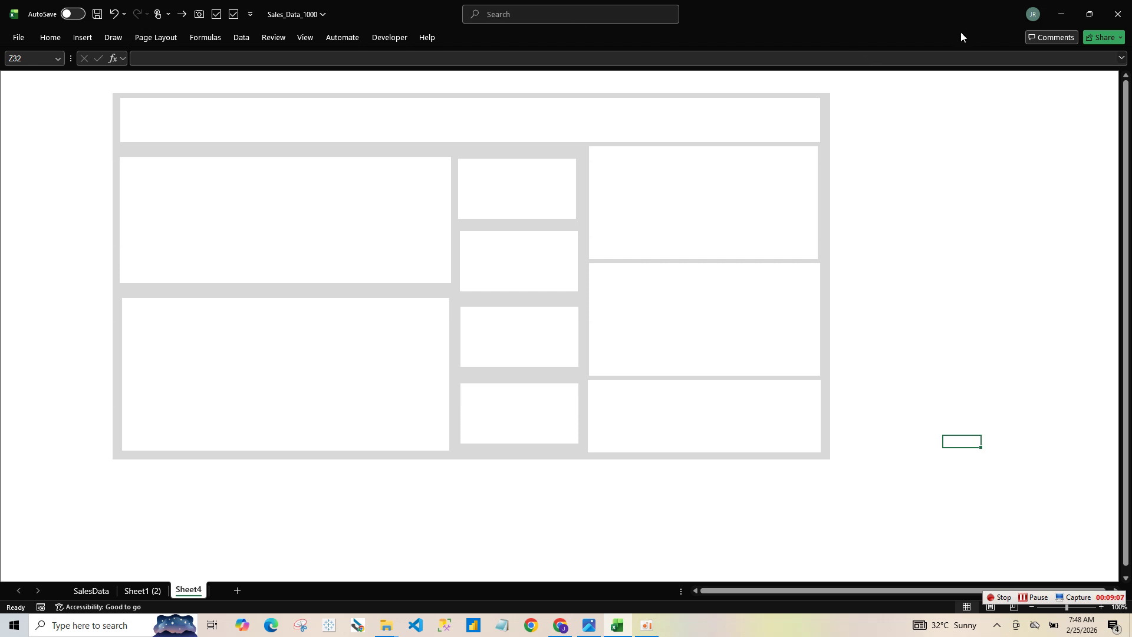
left_click(91, 41)
left_click(1117, 95)
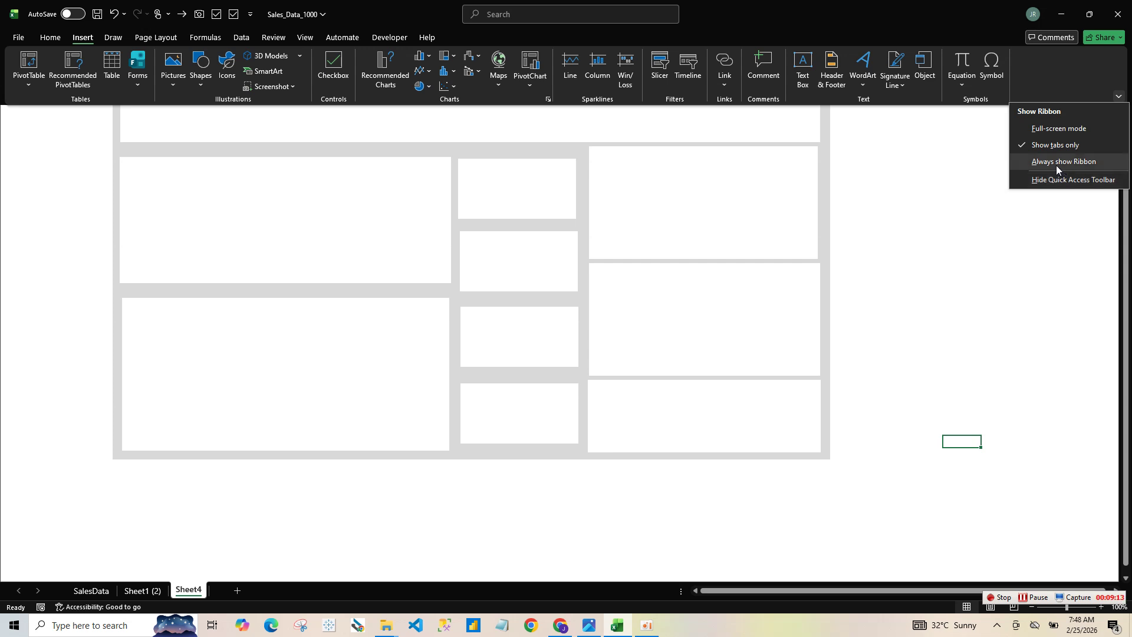
left_click(1056, 164)
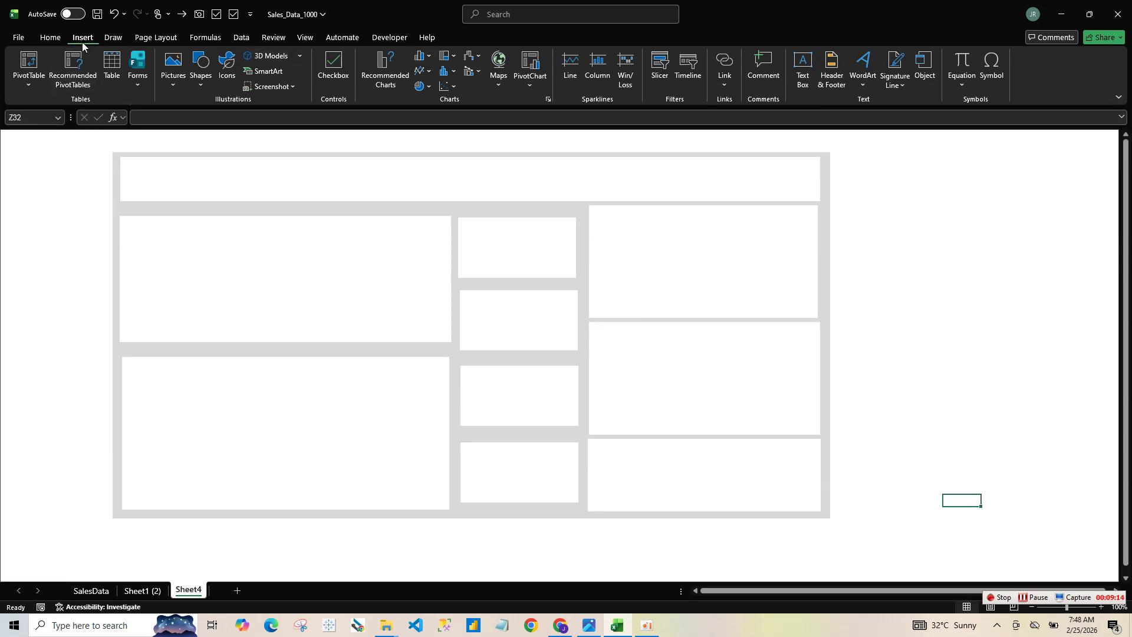
- Insert a text box, place it inside the header panel, and enter the title "SALE PERFORMANCE REPORT"
left_click(803, 70)
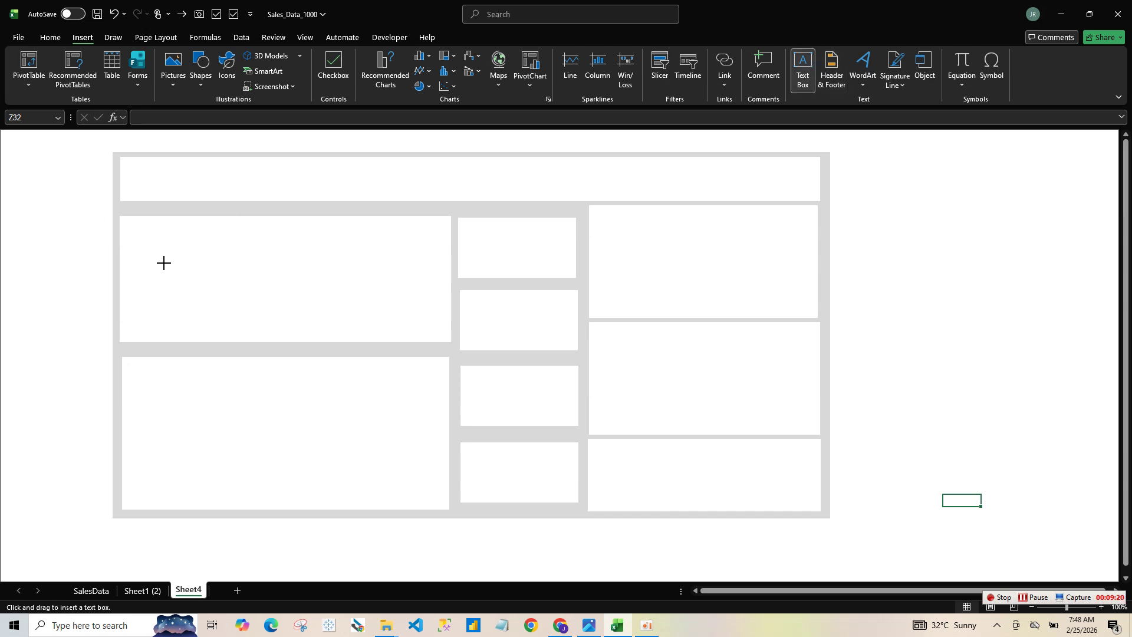
left_click_drag(163, 263, 569, 299)
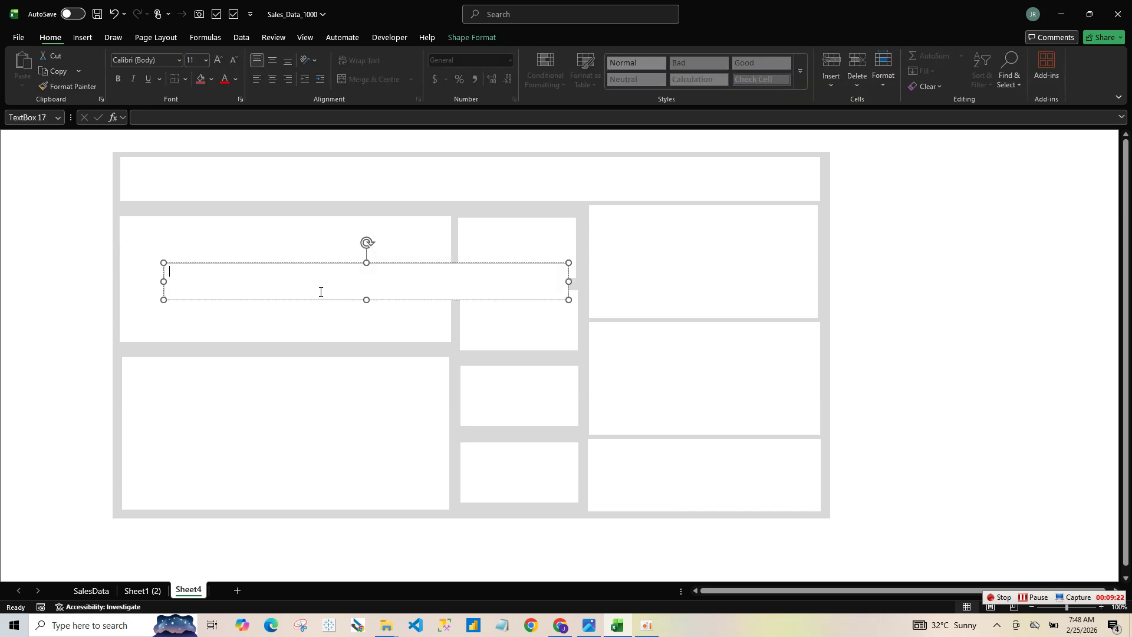
left_click_drag(334, 301, 308, 194)
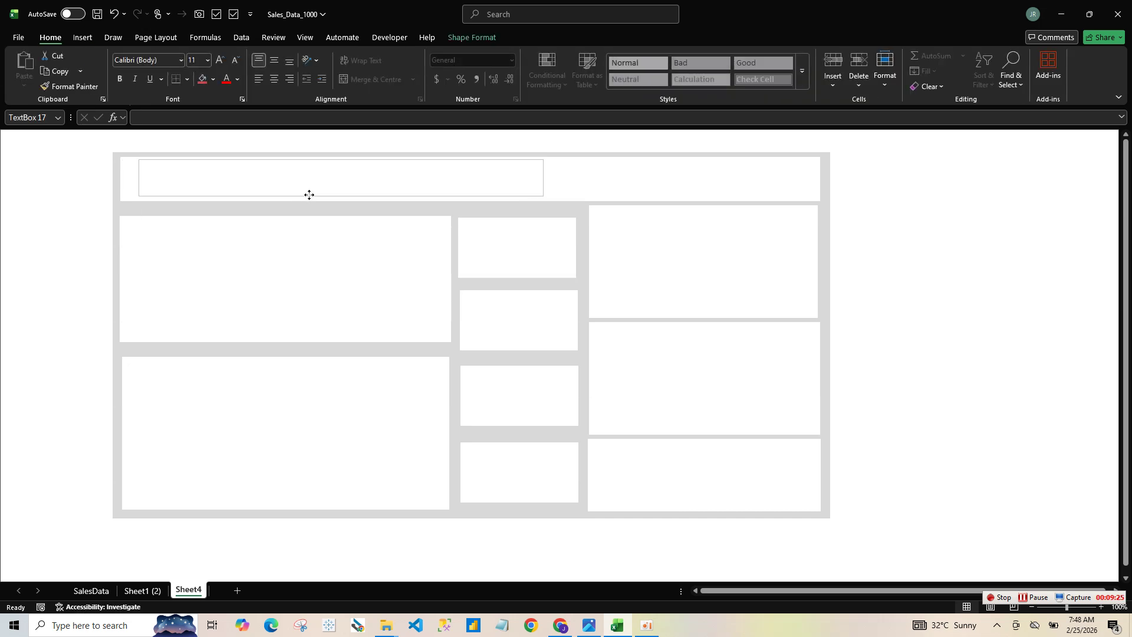
left_click(263, 186)
type("SALE")
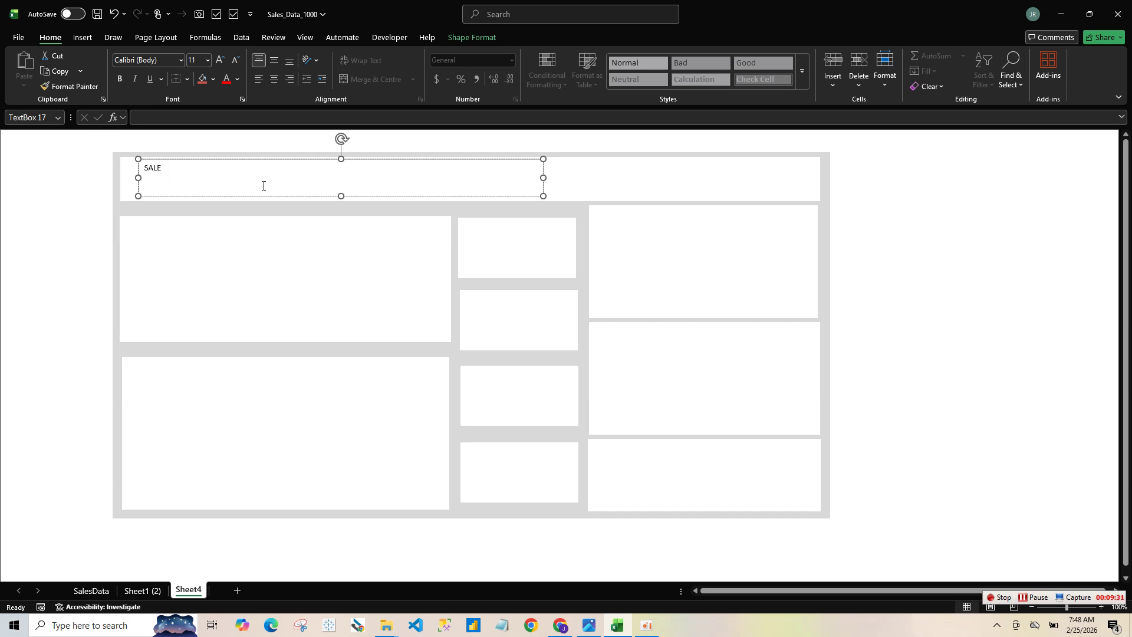
type(" PERFORMANCE REPORT")
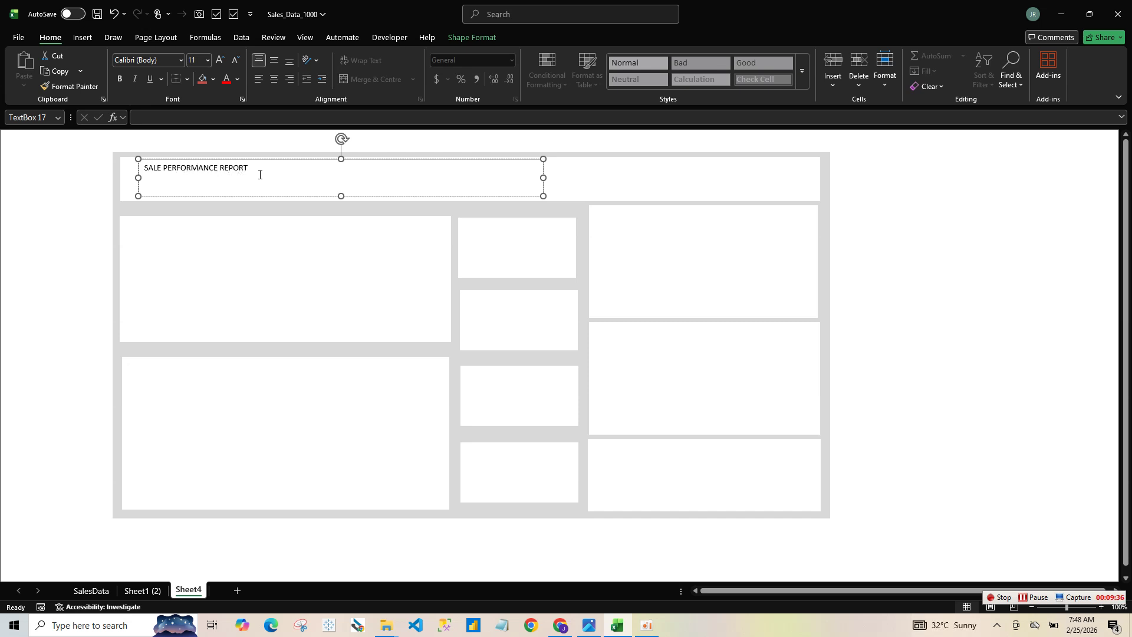
- Format the whole title text in dark blue, bold, with the Amasis MT Pro Black font
triple_click(150, 172)
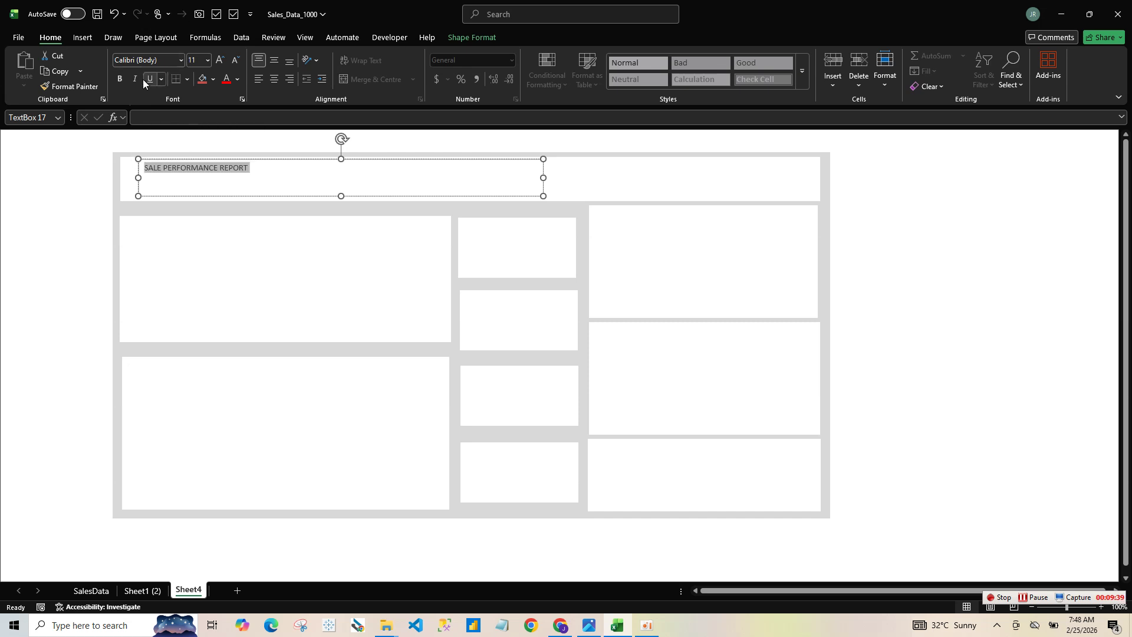
left_click(240, 80)
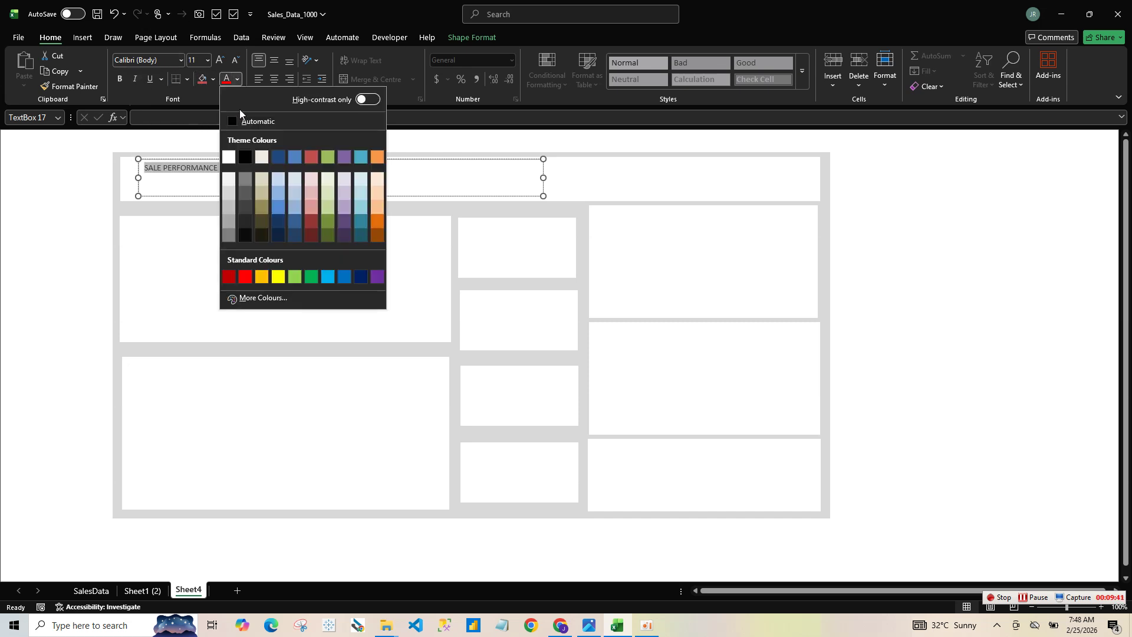
left_click(280, 239)
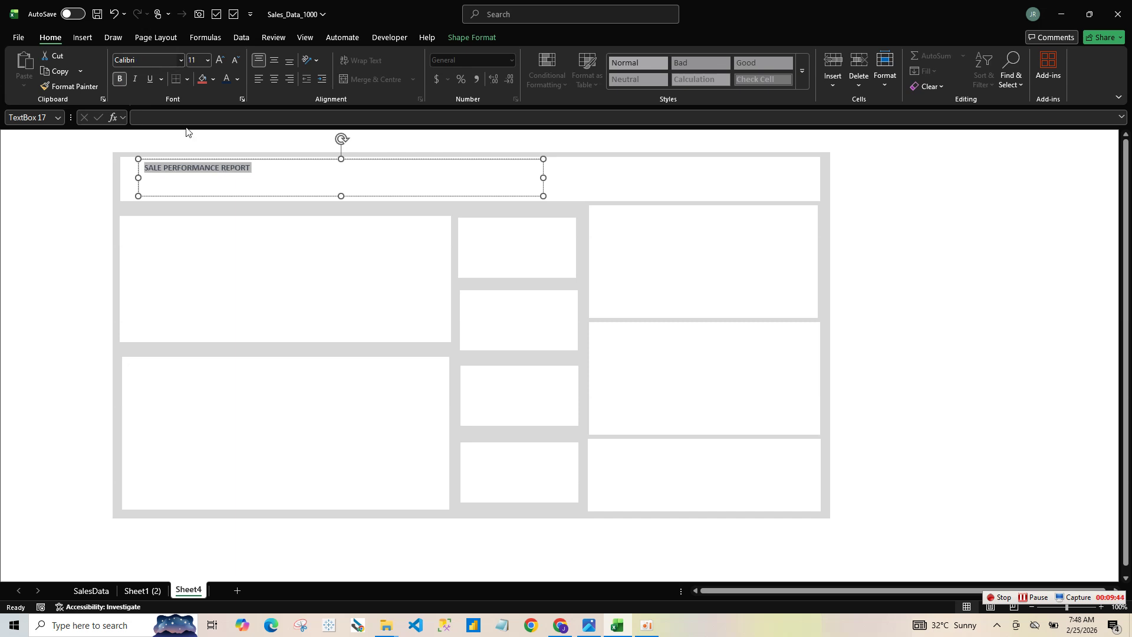
left_click(180, 59)
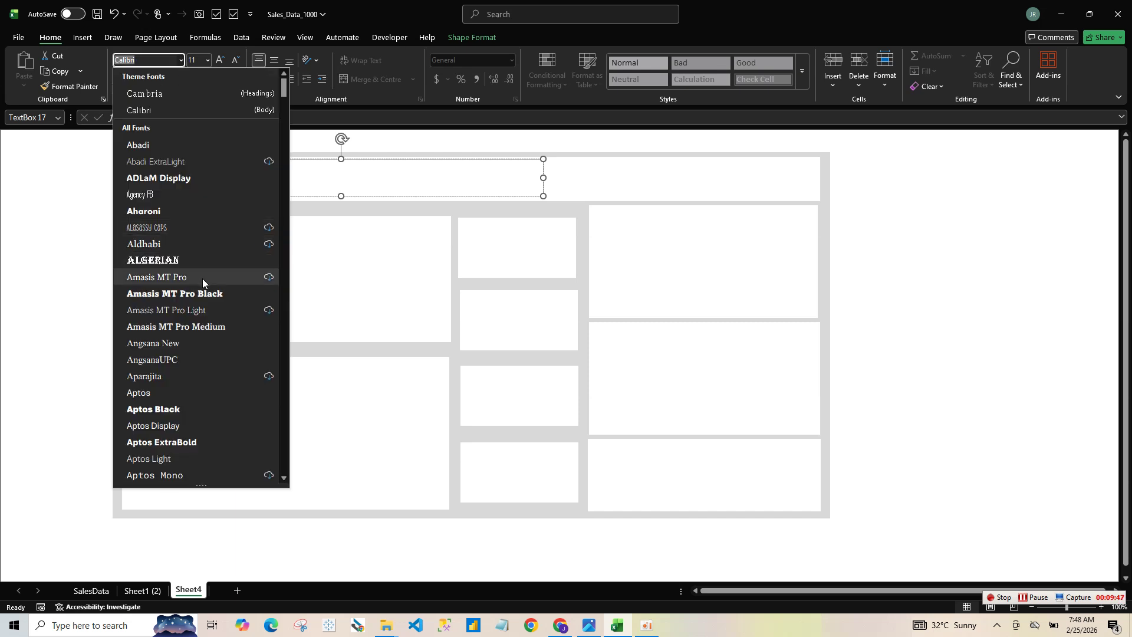
left_click(206, 293)
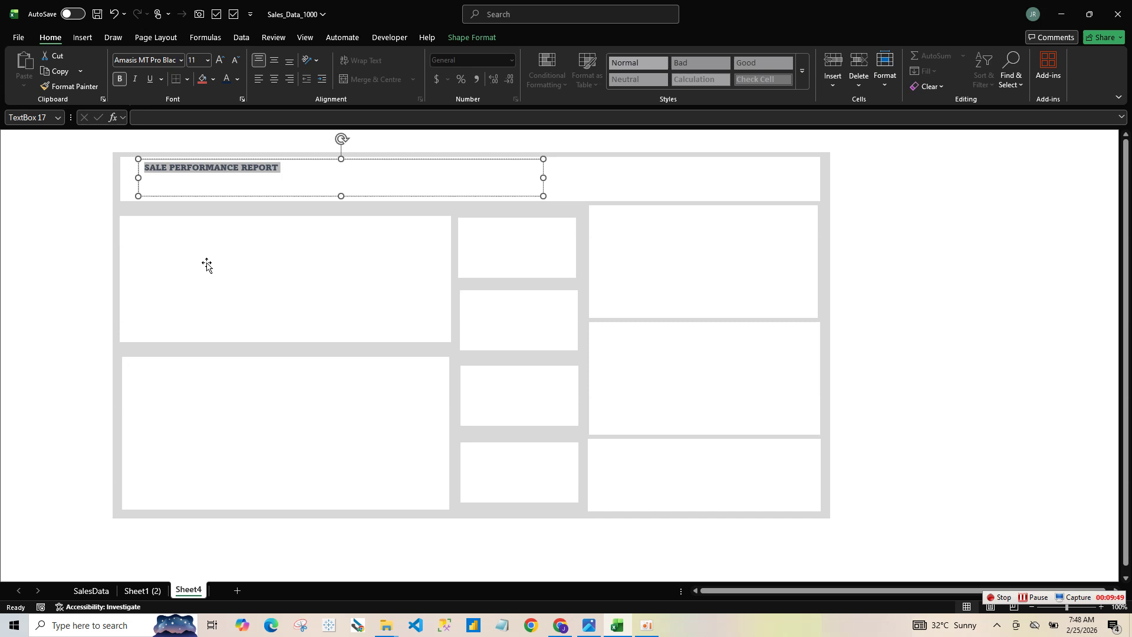
- Increase the title's font size to 24
left_click(219, 60)
left_click(219, 60)
left_click(219, 60)
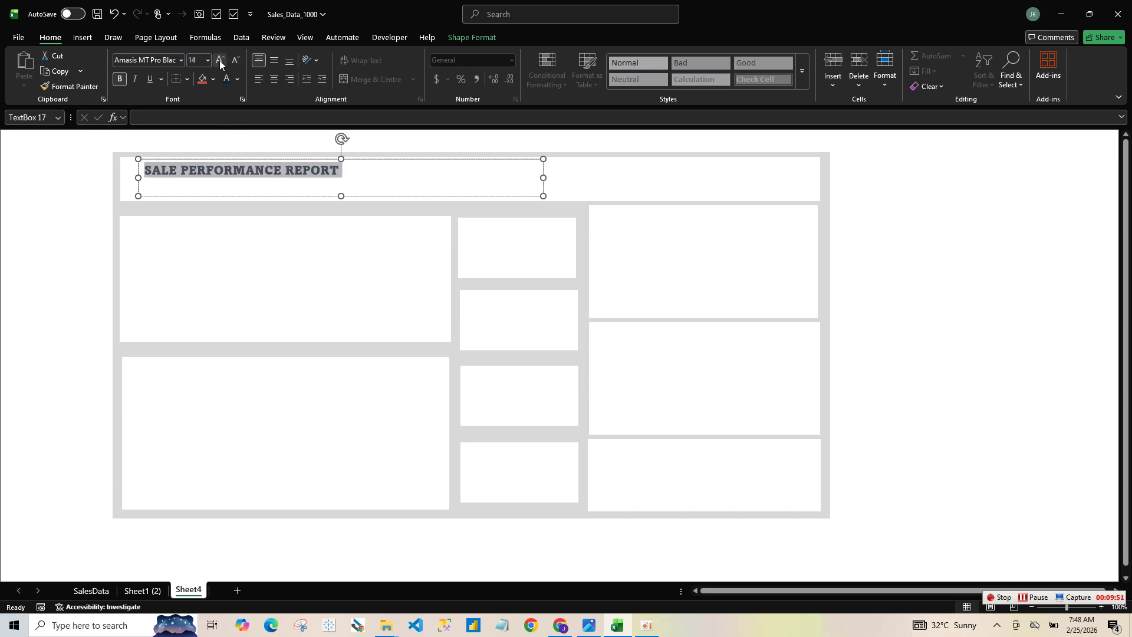
left_click(219, 60)
left_click(220, 61)
left_click(219, 60)
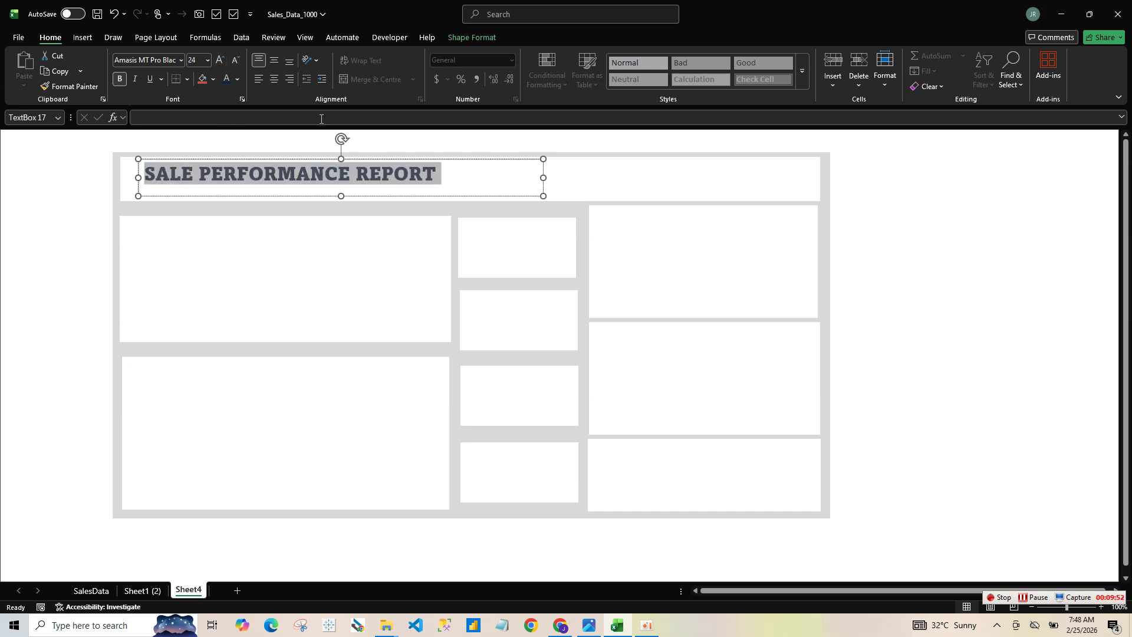
left_click(599, 232)
left_click(484, 187)
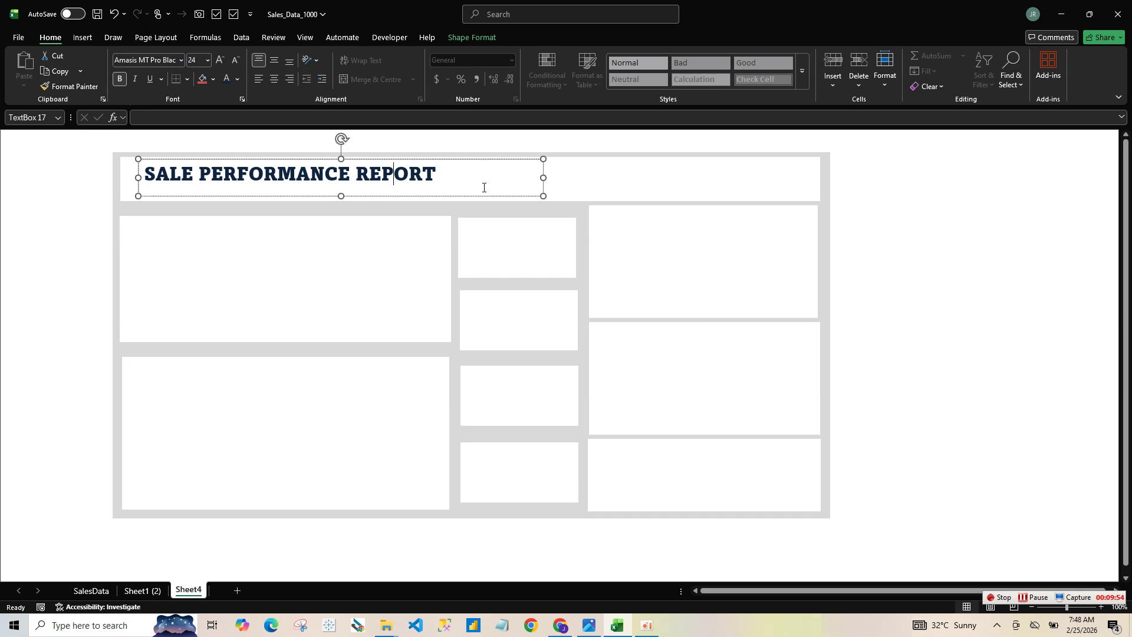
- Set the title text box to No Outline and No Fill
left_click(544, 196)
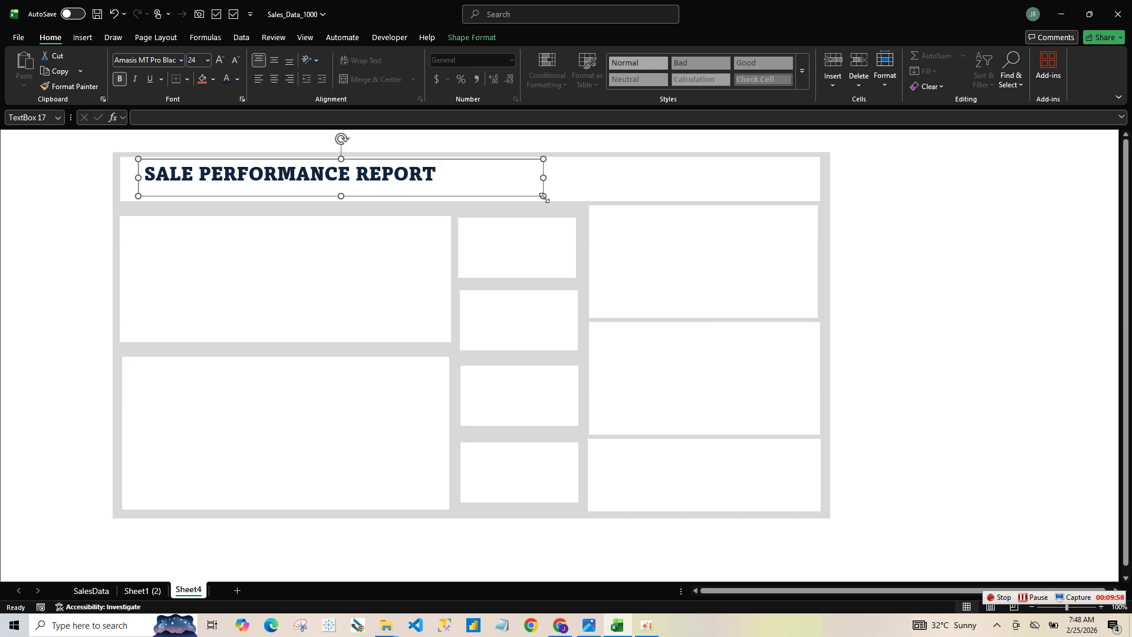
left_click(482, 37)
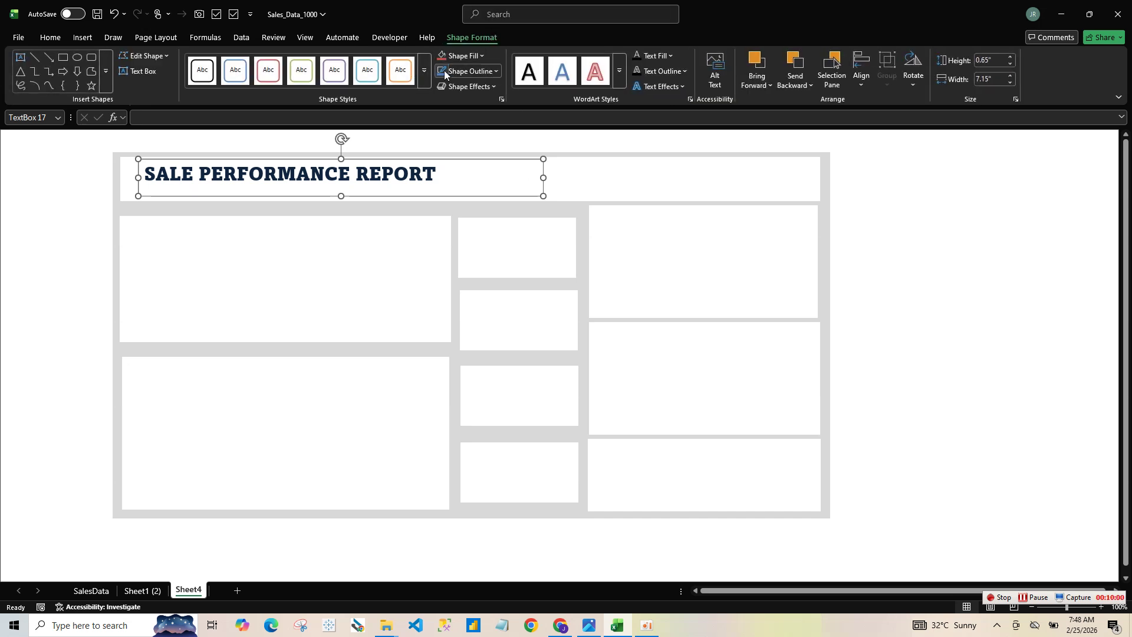
left_click(498, 72)
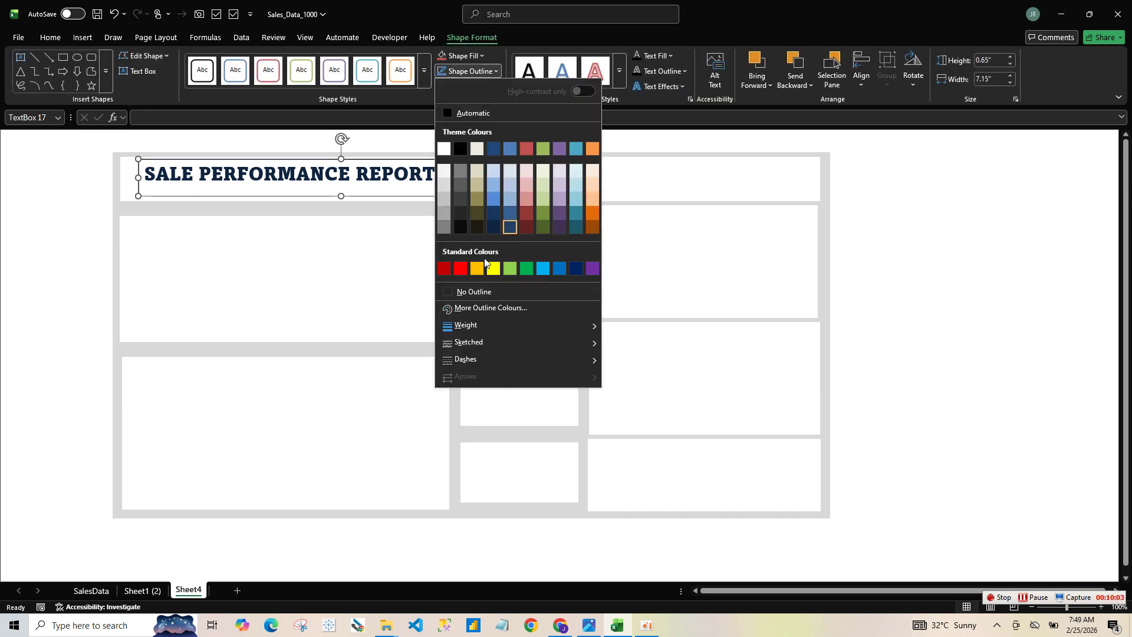
left_click(476, 292)
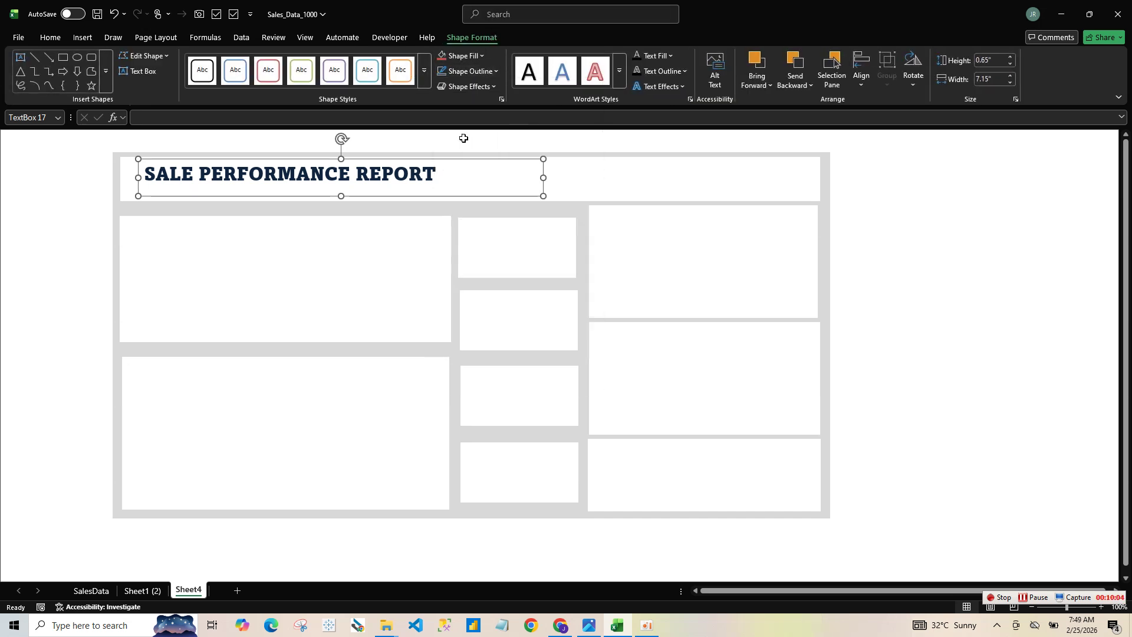
left_click(482, 54)
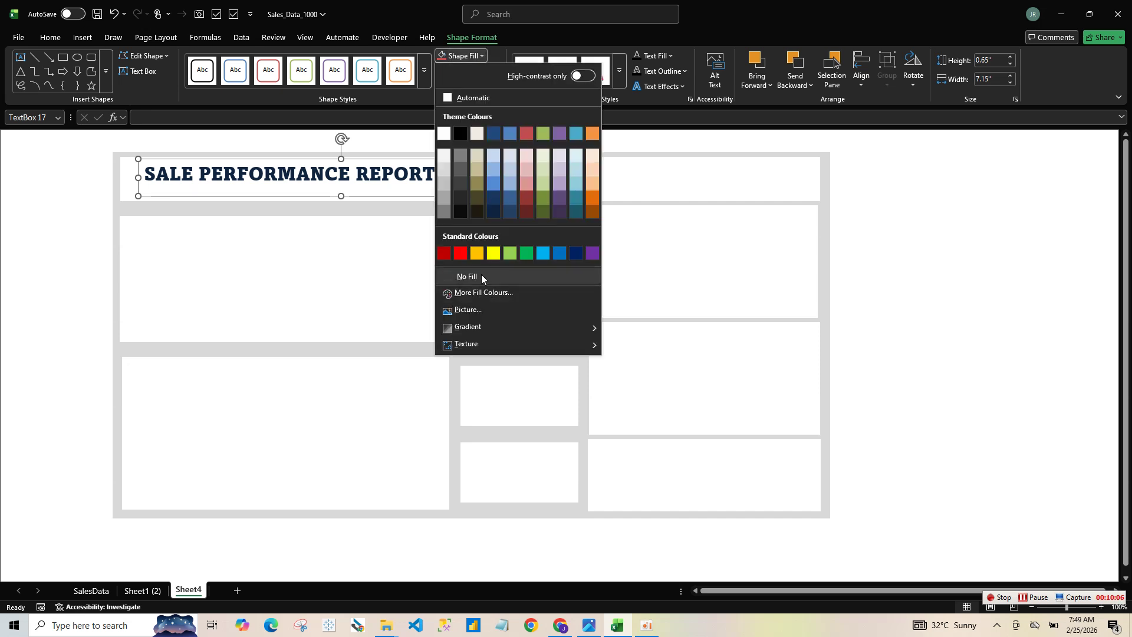
left_click(481, 275)
- Shrink the title text box to about 5.73" by 0.59" and reposition it near the start of the header panel
left_click(586, 190)
left_click(440, 179)
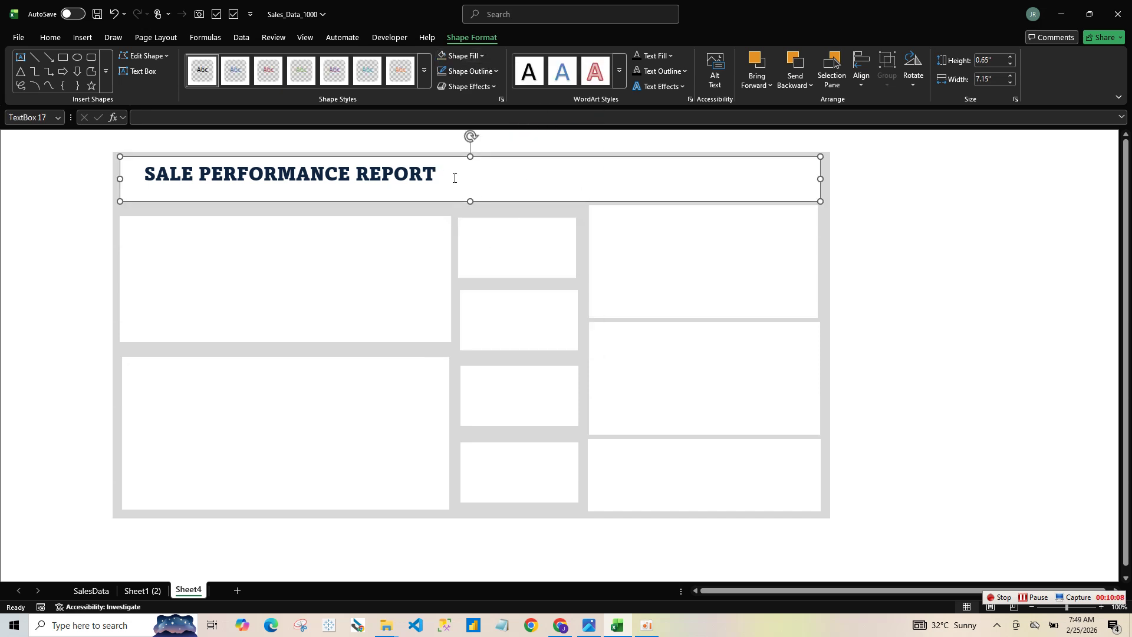
left_click(543, 190)
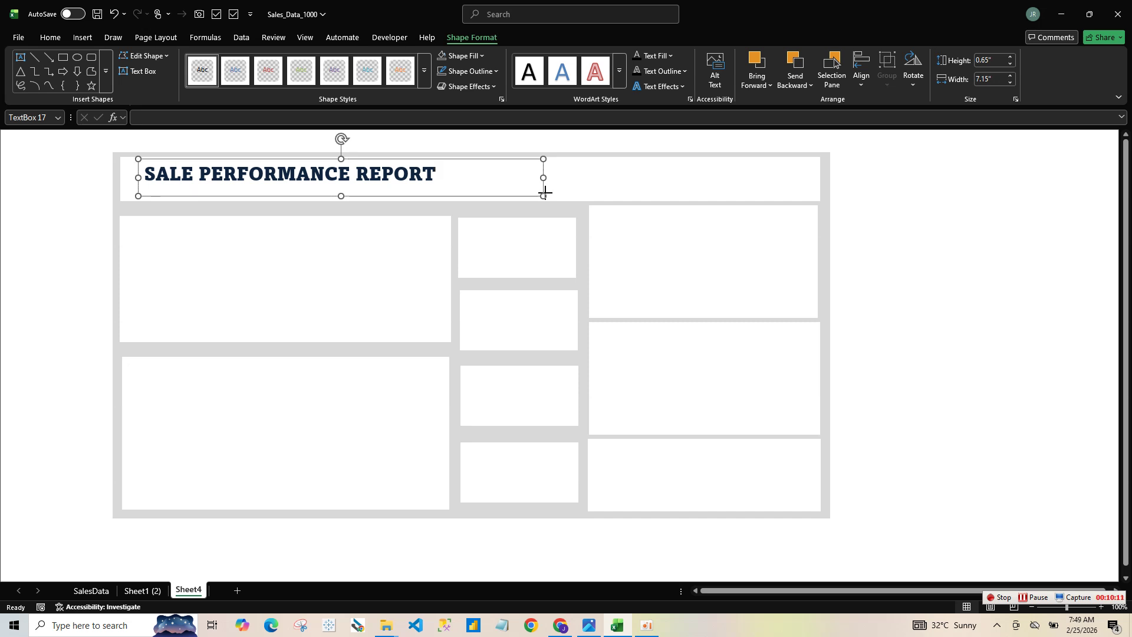
left_click_drag(545, 191, 410, 196)
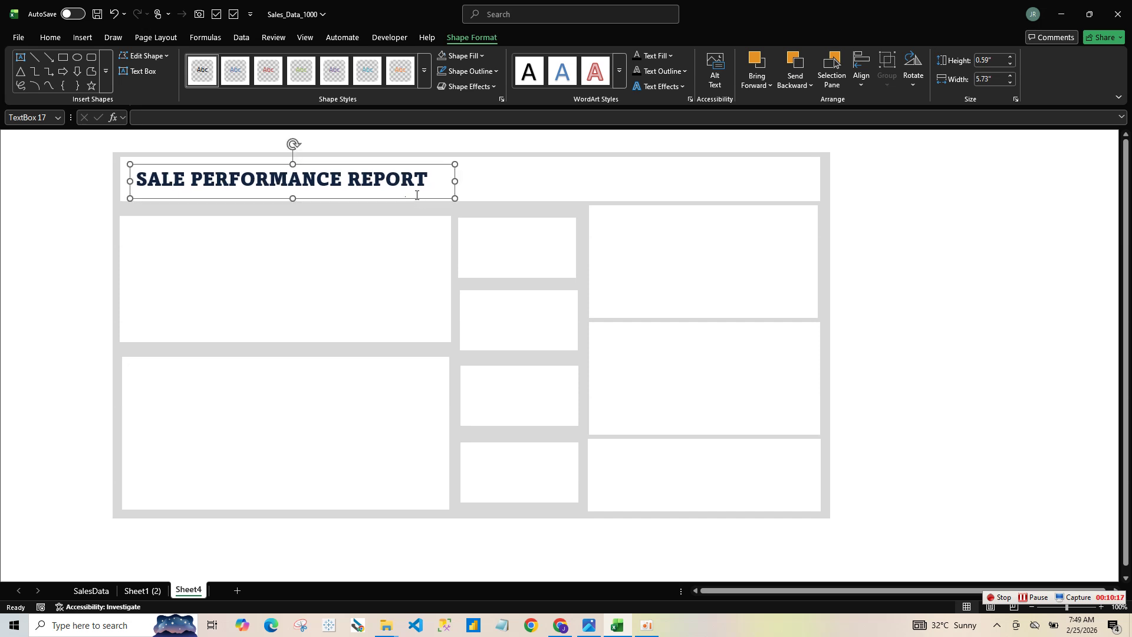
- Nudge the second small card in the middle column left to line up with the card above it
left_click(376, 275)
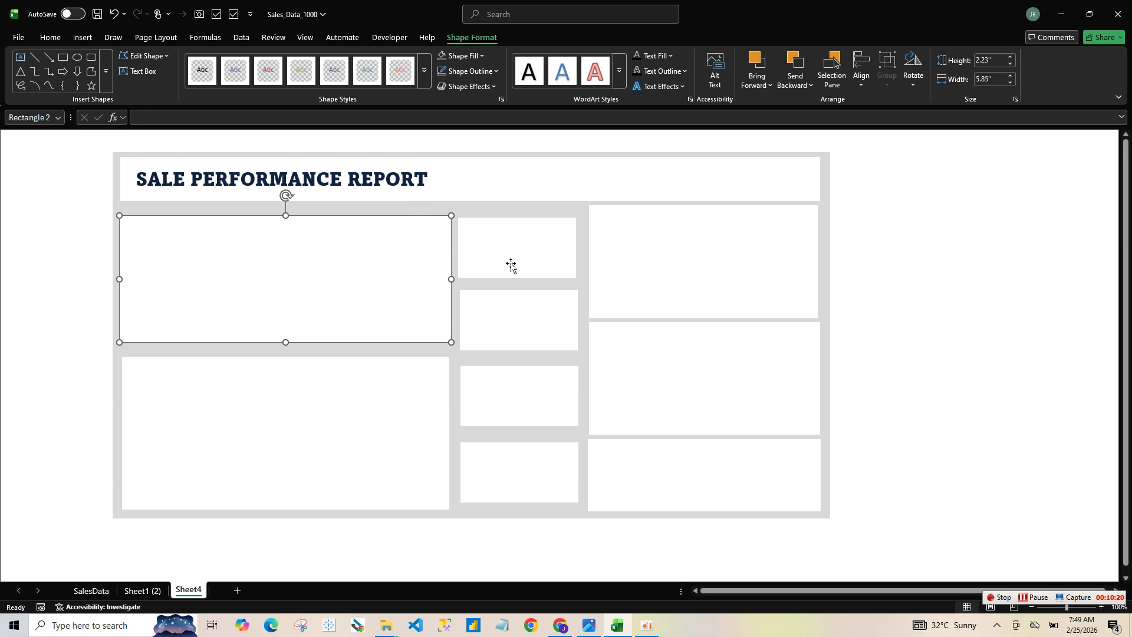
left_click(498, 333)
key("Left")
key("Left")
key("Left")
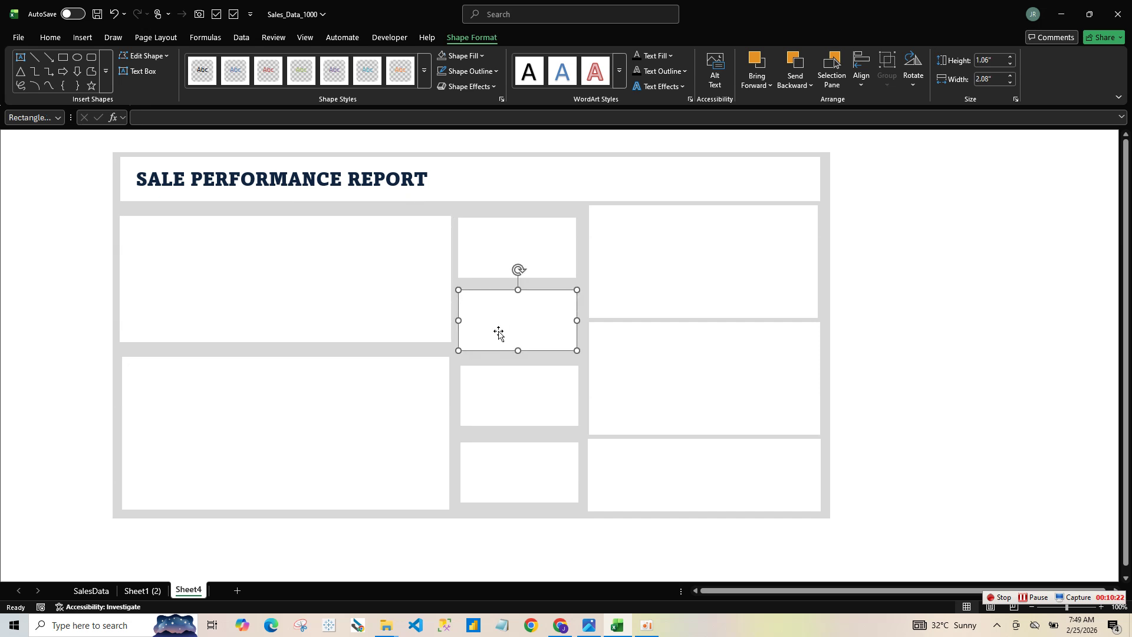
left_click(795, 388)
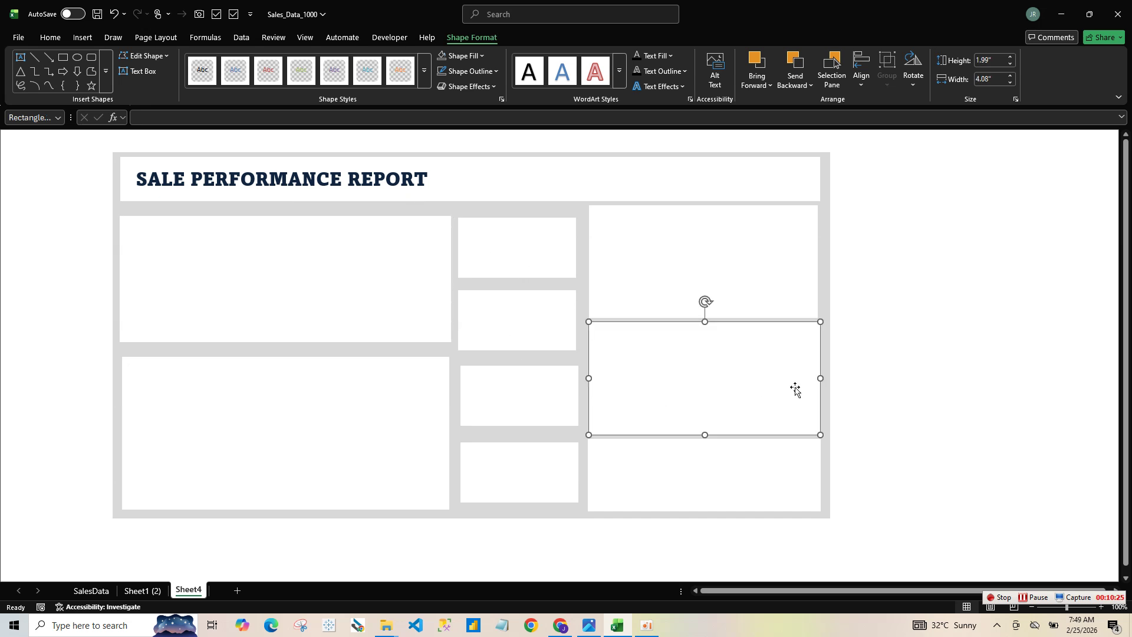
left_click(999, 382)
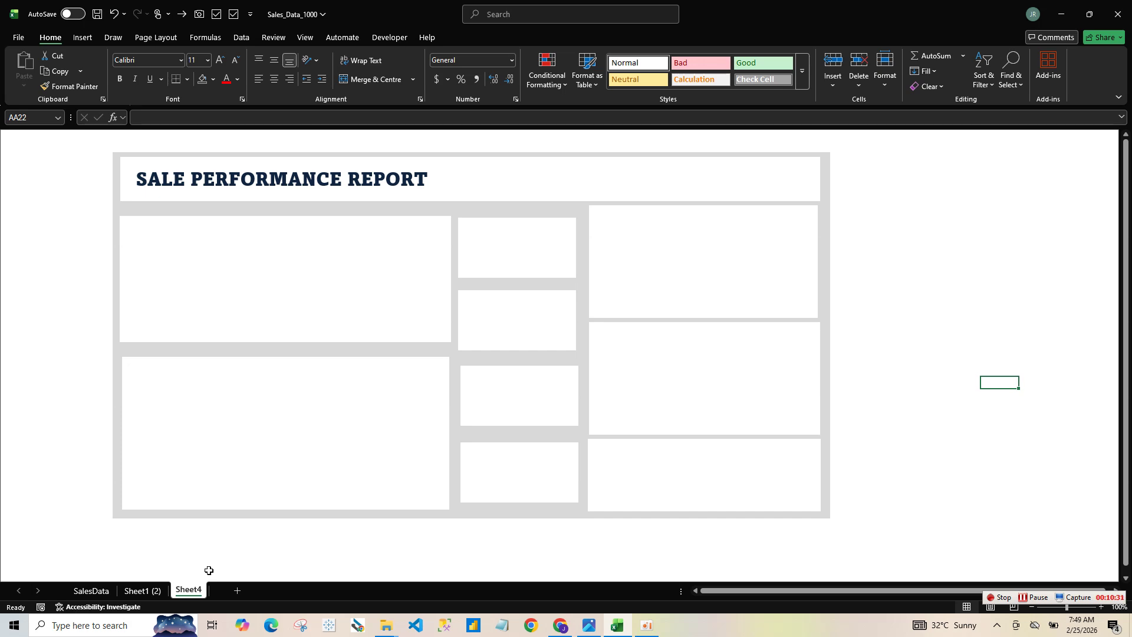
- Rename Sheet4 as Dashboard
left_click(94, 591)
left_click(182, 594)
double_click(187, 590)
type("Das")
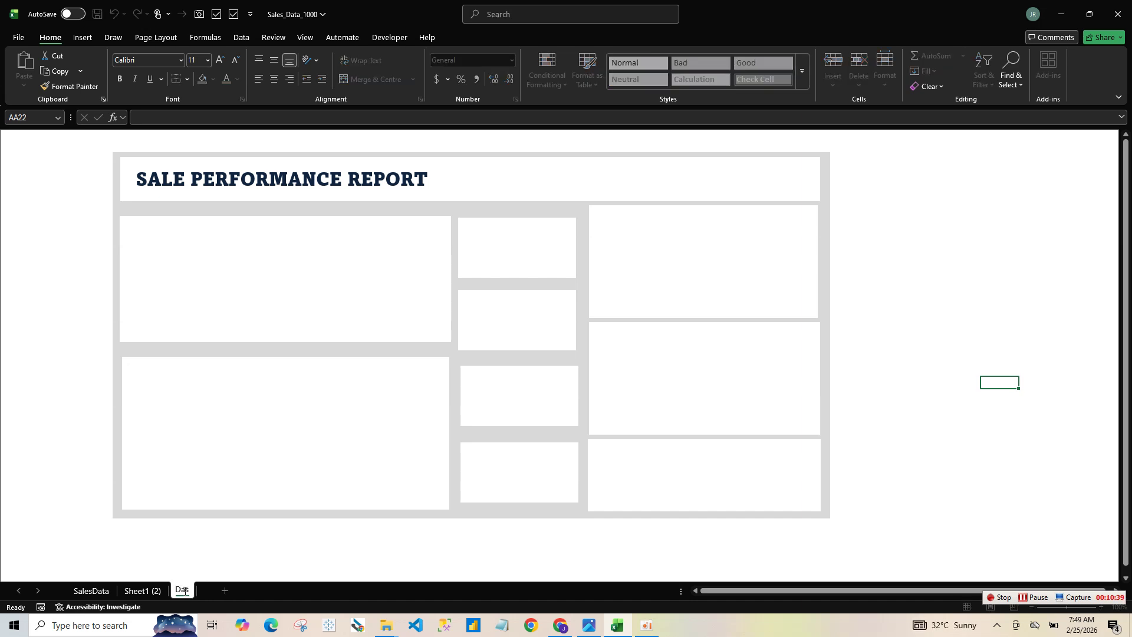
type("hboard")
- Convert the SalesData sheet's range A1:H1001 into a table with headers
left_click(86, 592)
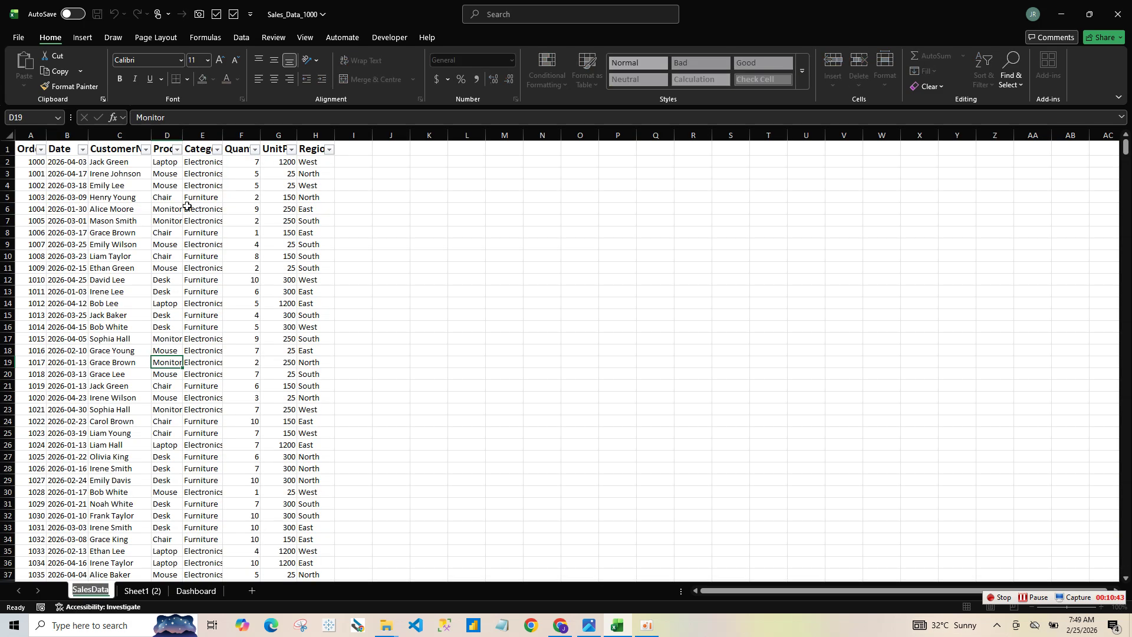
left_click(175, 278)
left_click(45, 194)
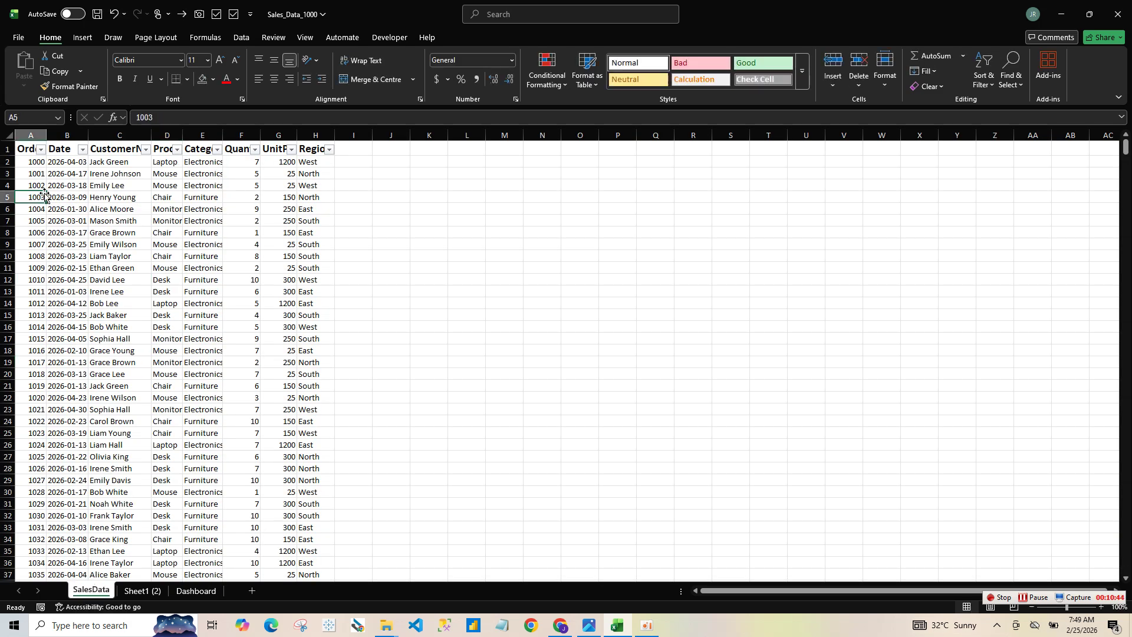
left_click(85, 38)
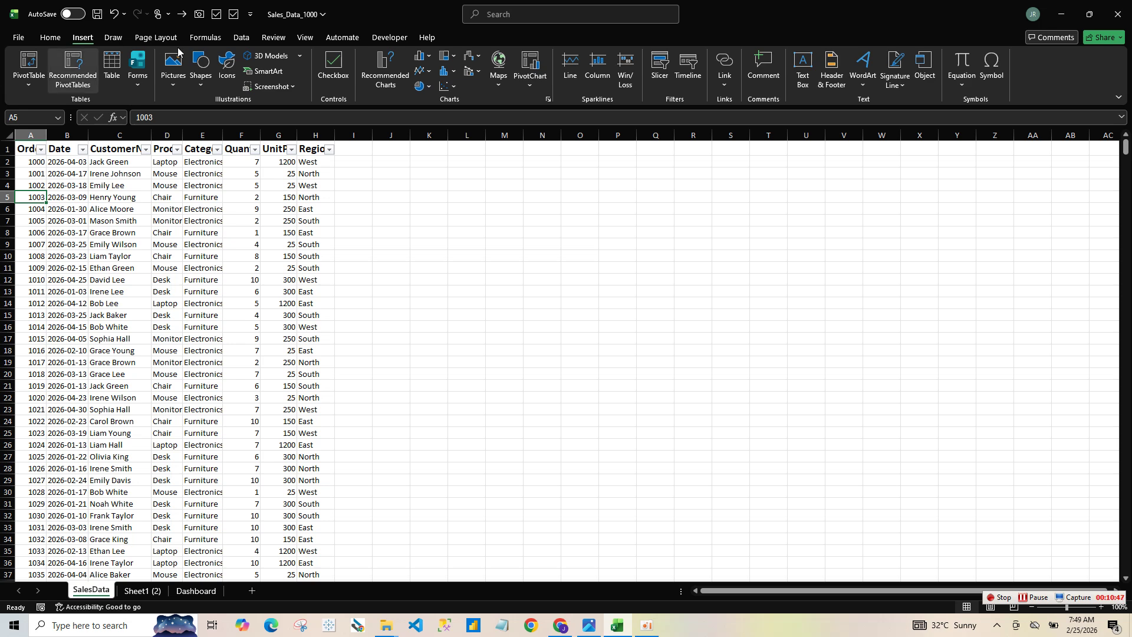
left_click(49, 39)
left_click(247, 39)
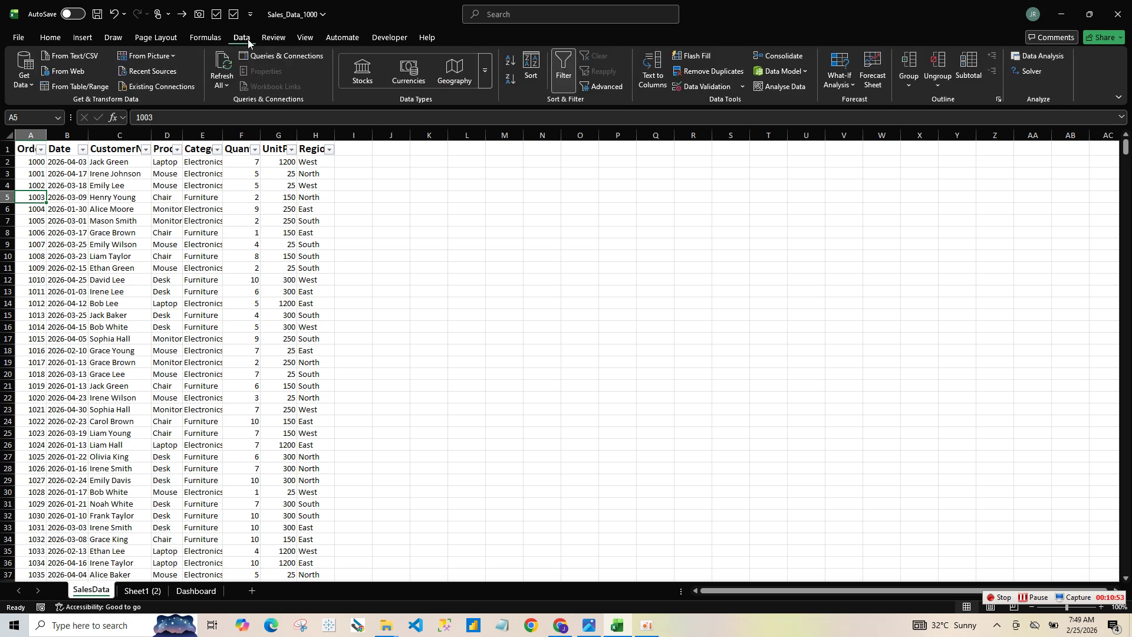
left_click(82, 38)
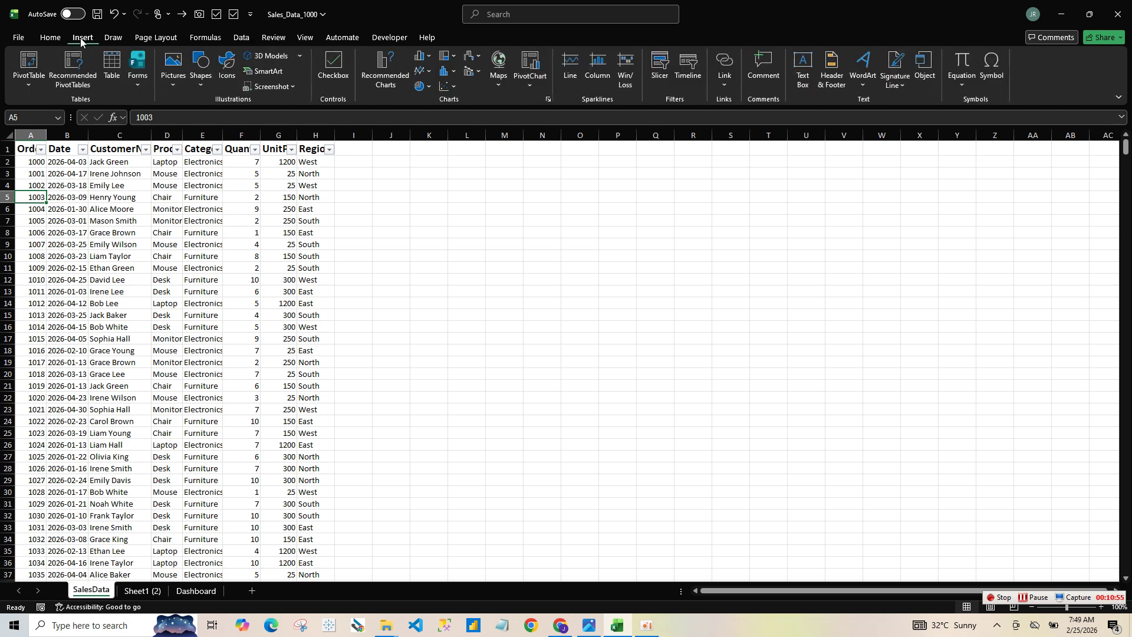
left_click(116, 73)
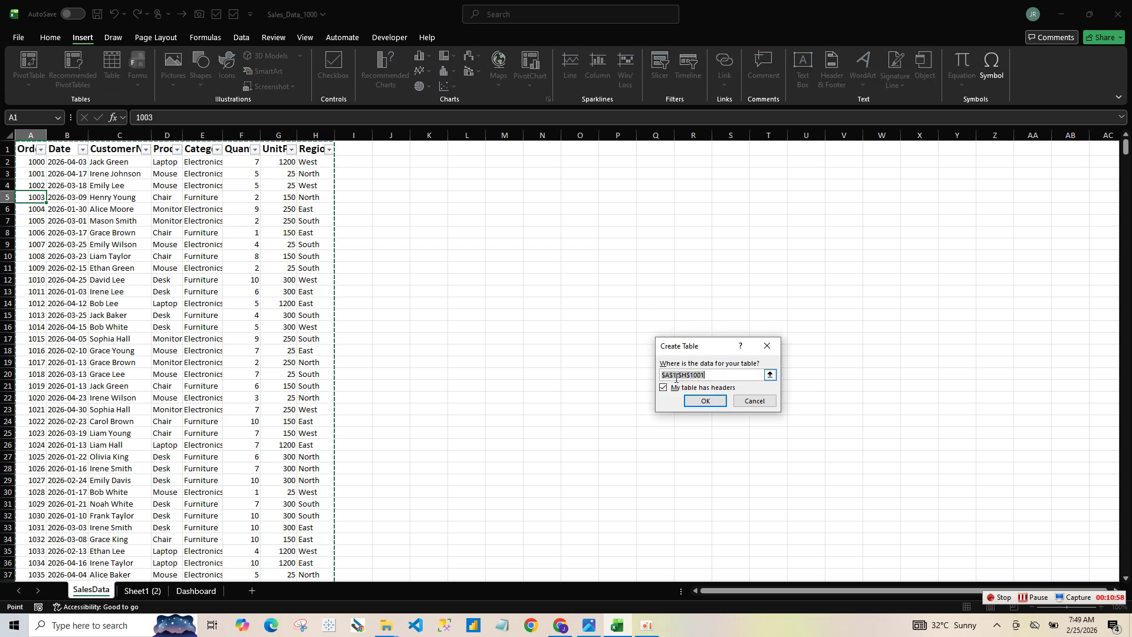
left_click(696, 401)
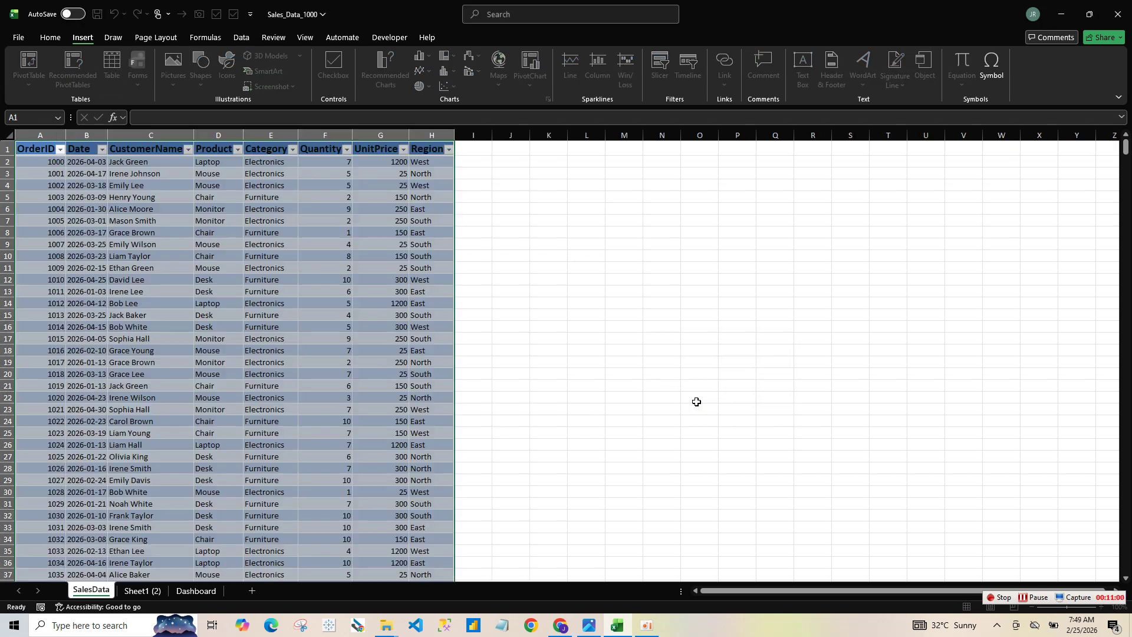
left_click(165, 291)
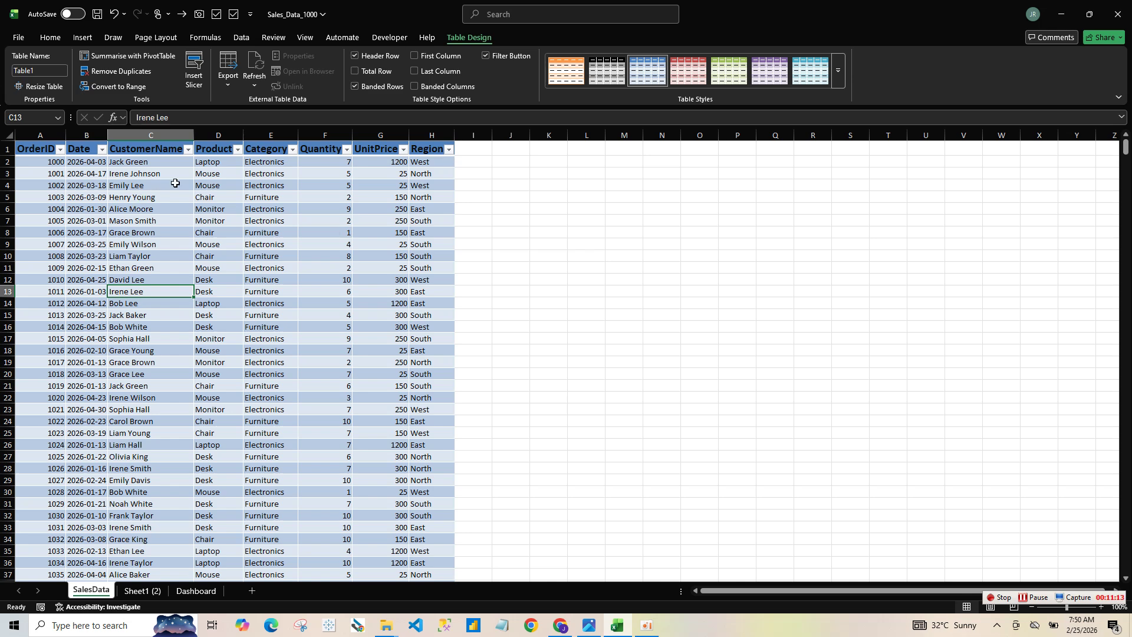
- Insert a new table column before CustomerName and name its header Month
left_click(125, 137)
right_click(125, 137)
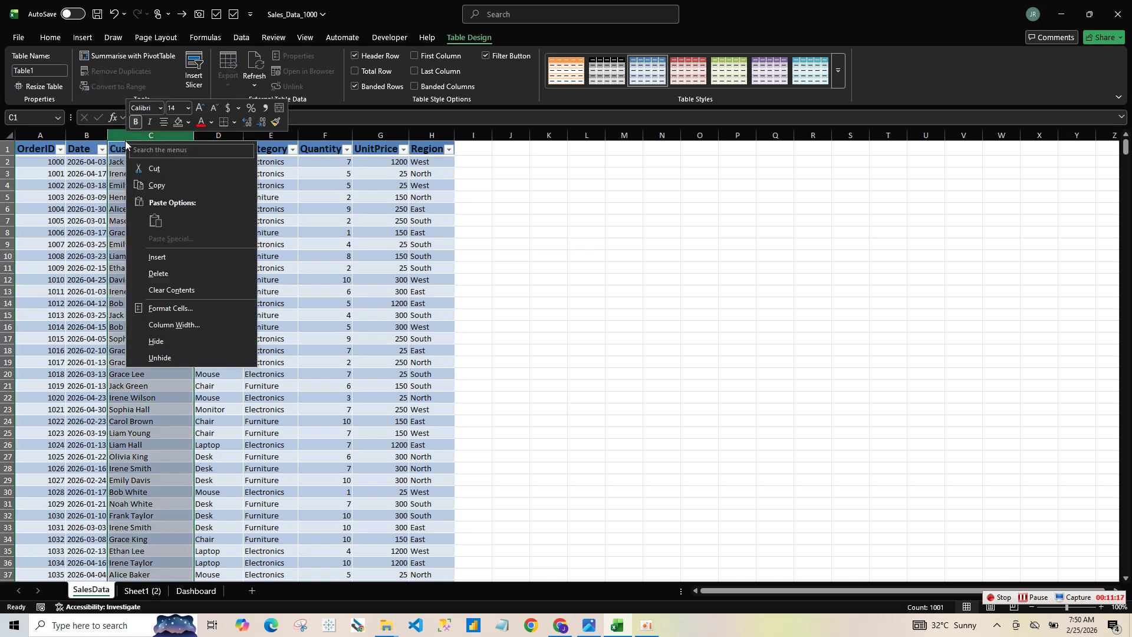
left_click(176, 256)
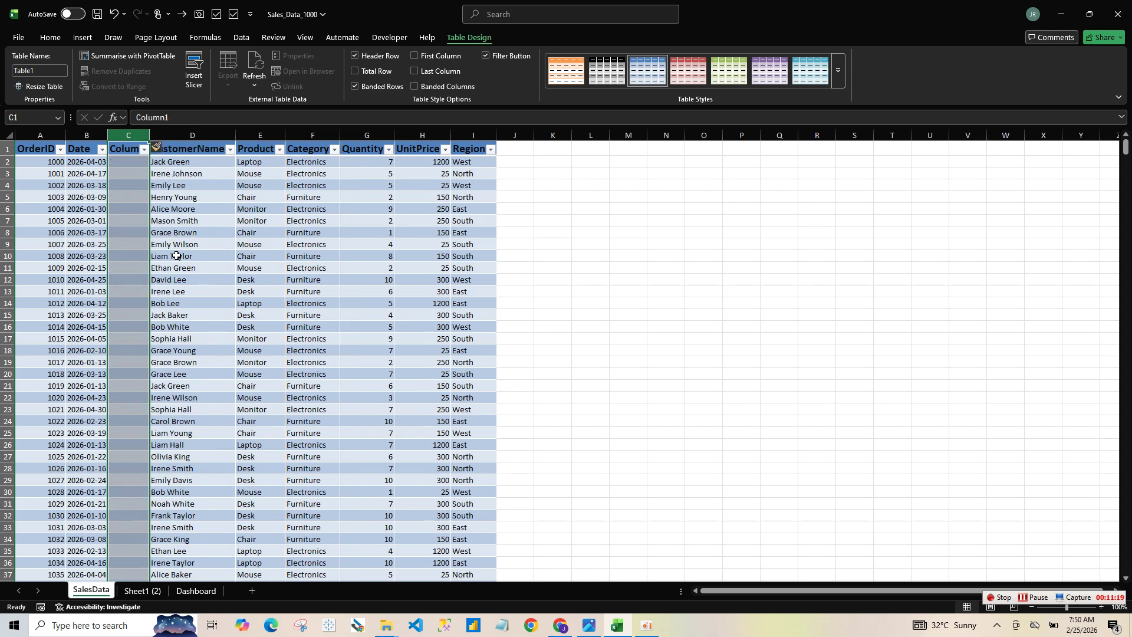
left_click(128, 151)
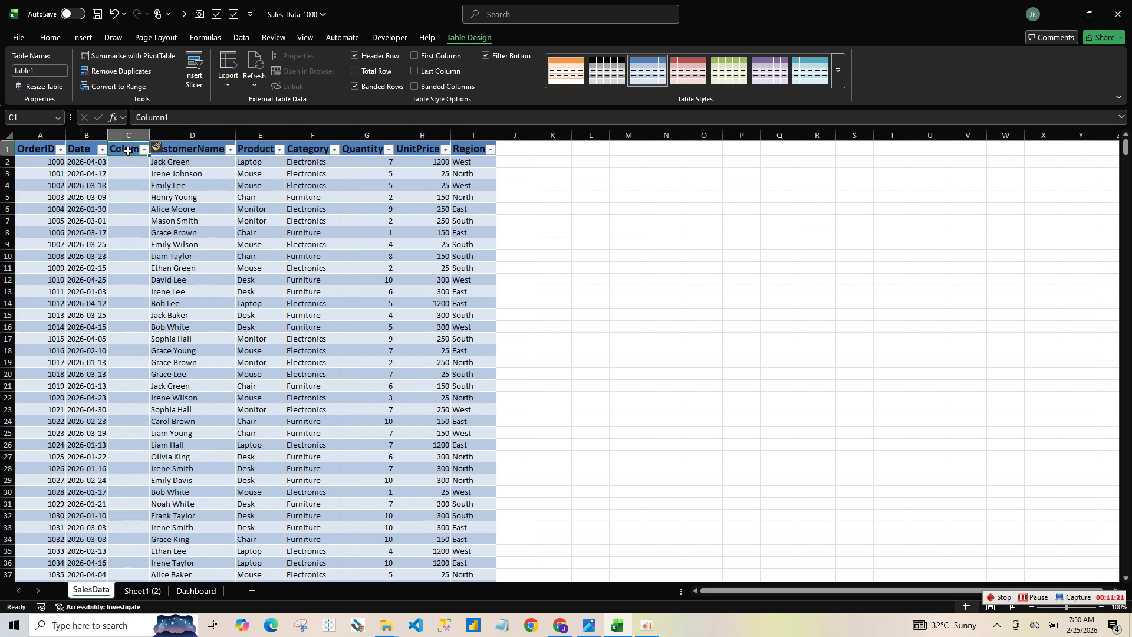
type("Mo")
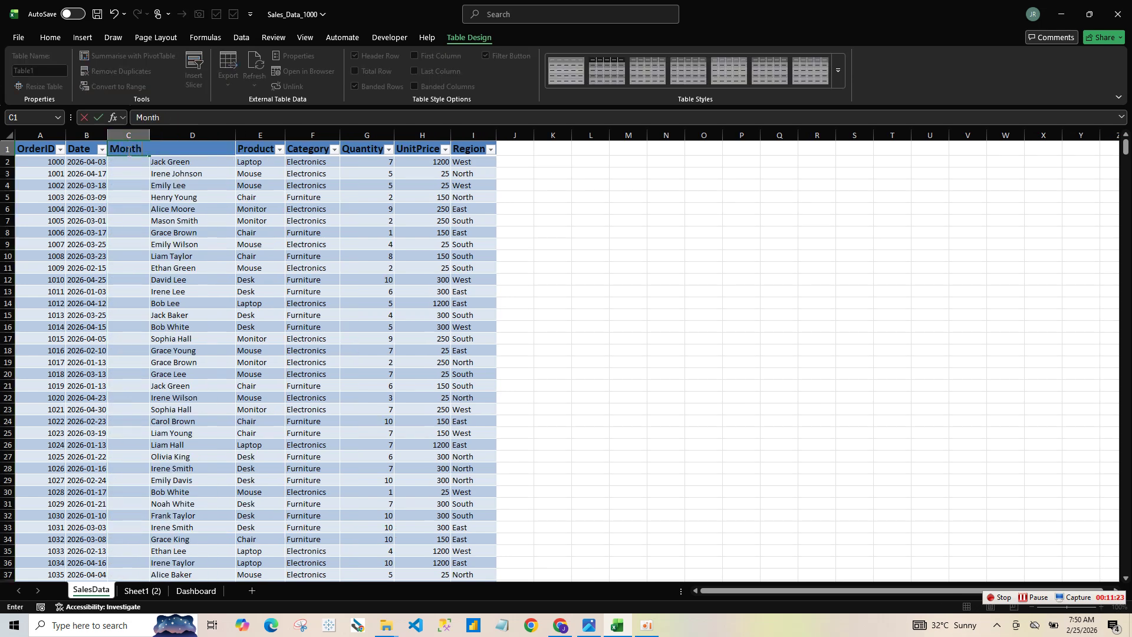
type("nth")
left_click(133, 161)
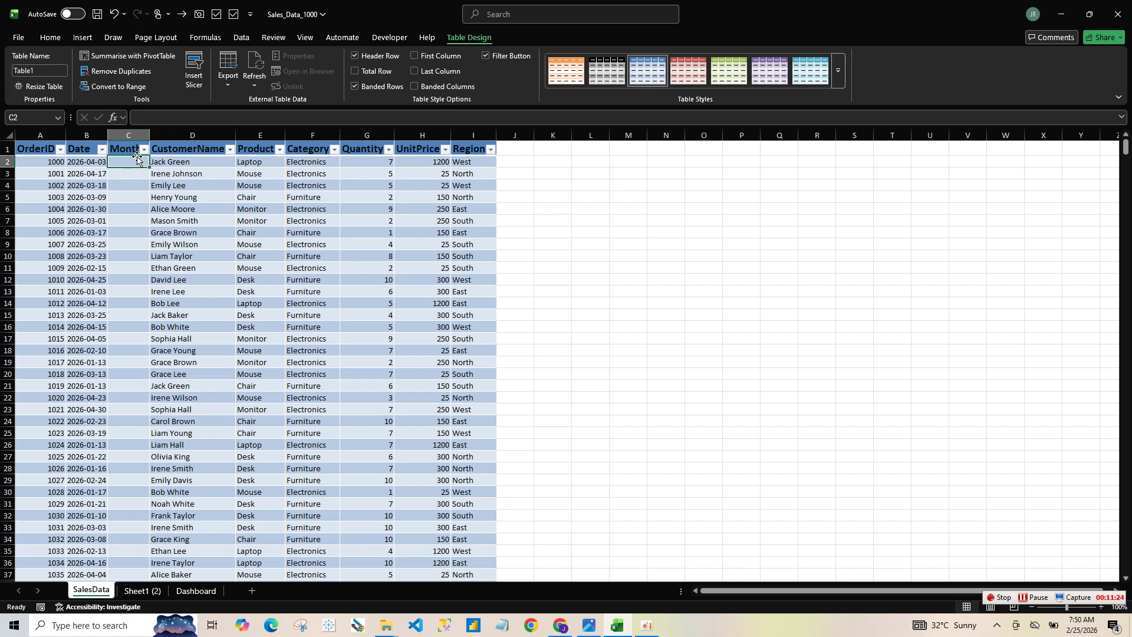
type("=")
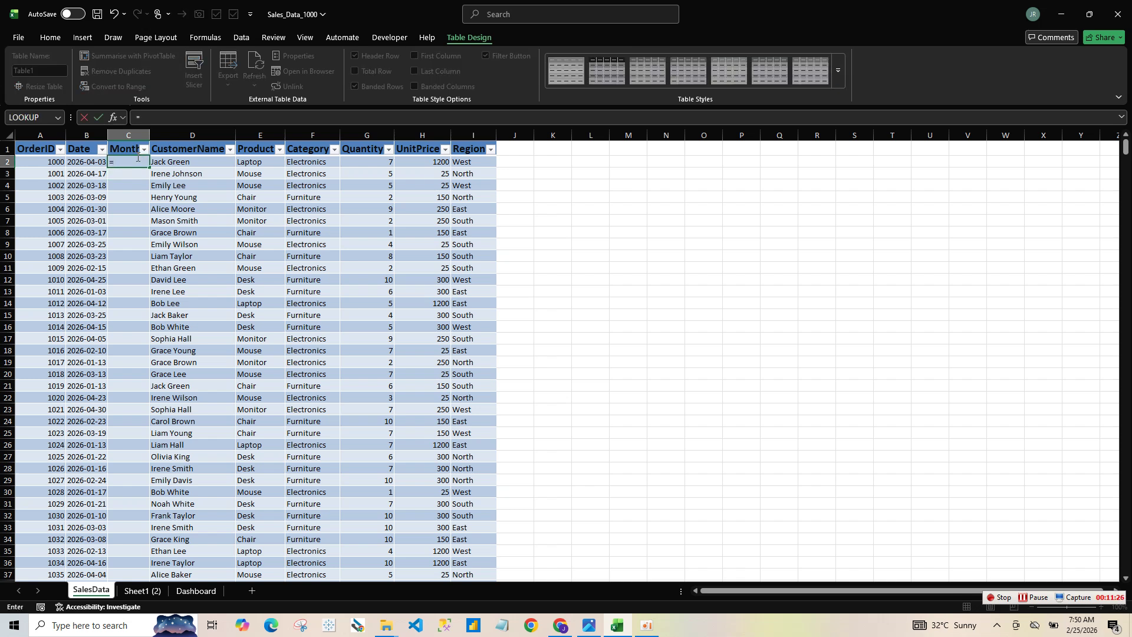
type("tex")
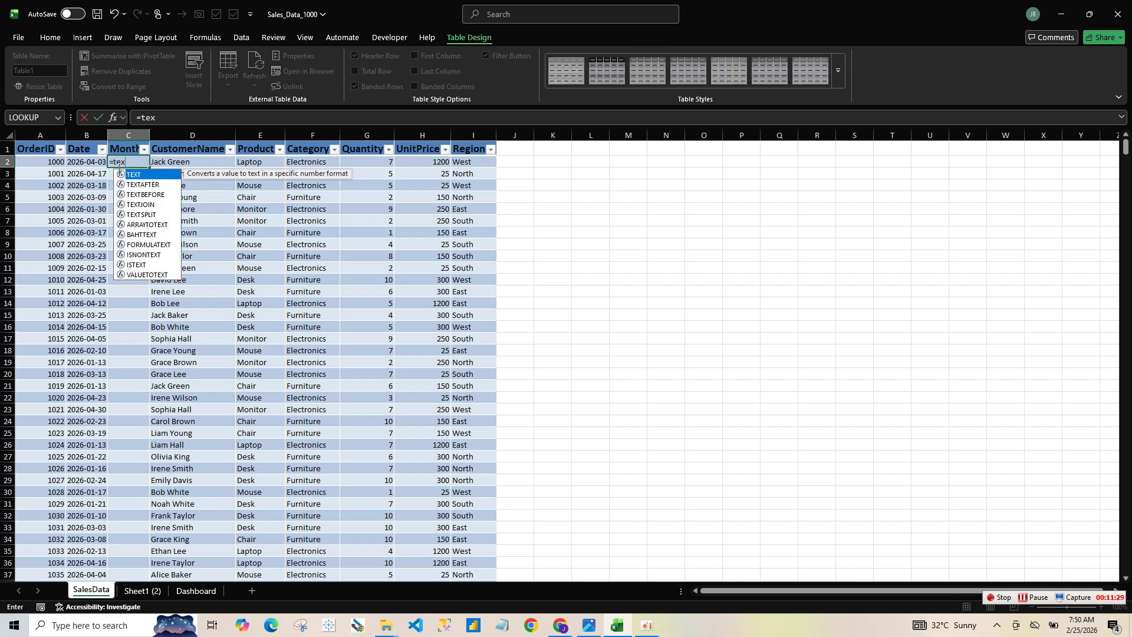
double_click(133, 176)
left_click(95, 162)
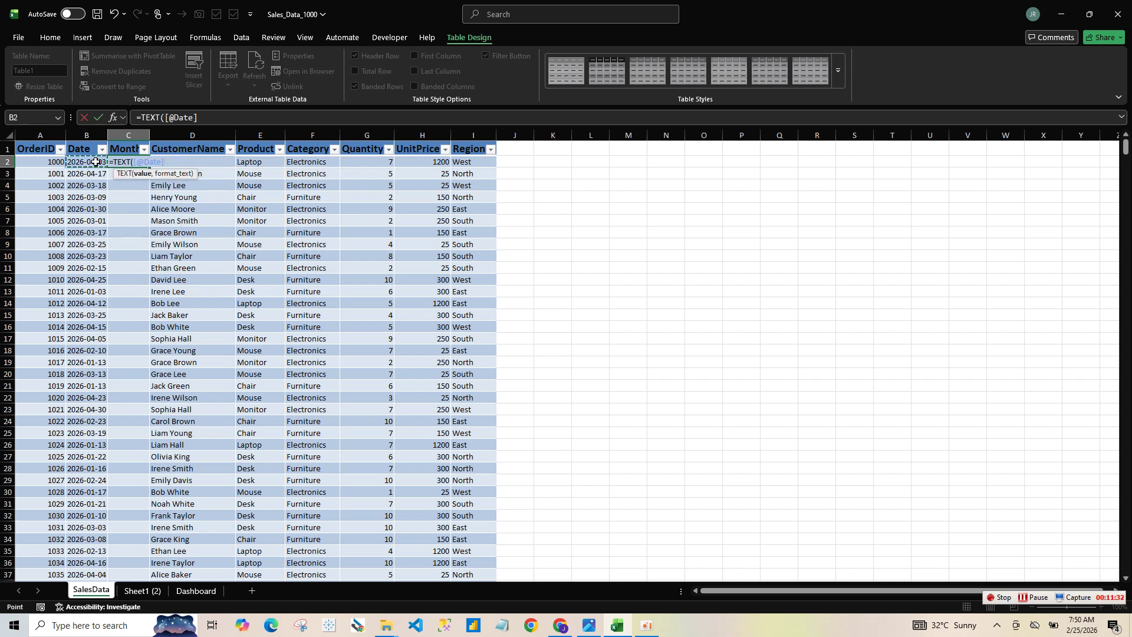
type(",")
type("mmm\"")
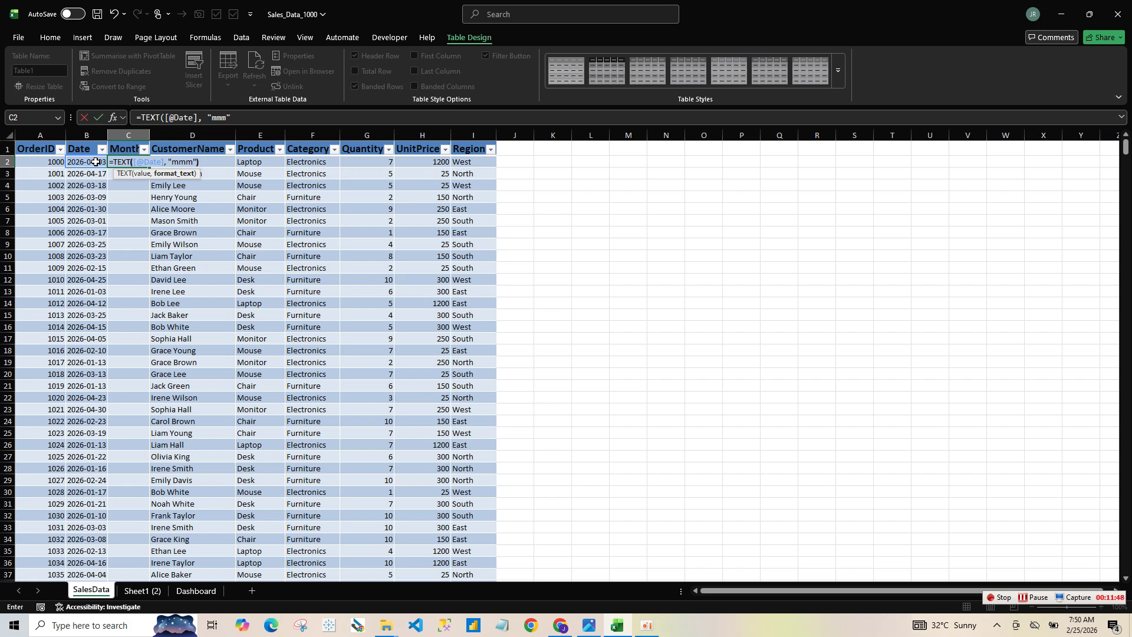
- Insert another column between Month and CustomerName and name its header Weekday
left_click(174, 136)
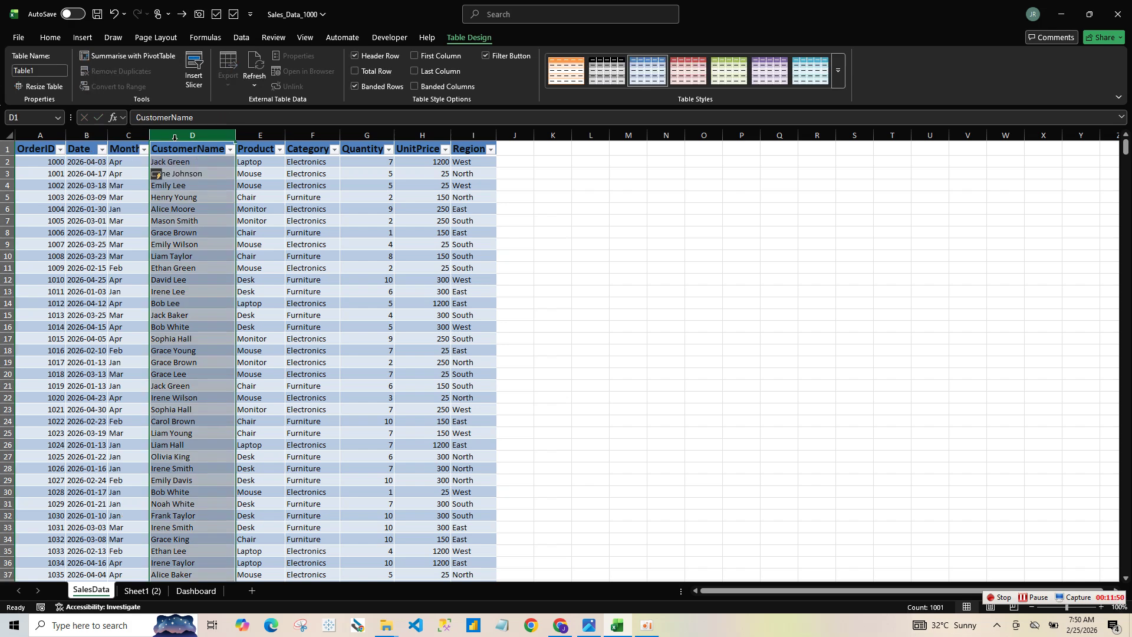
right_click(174, 137)
left_click(216, 257)
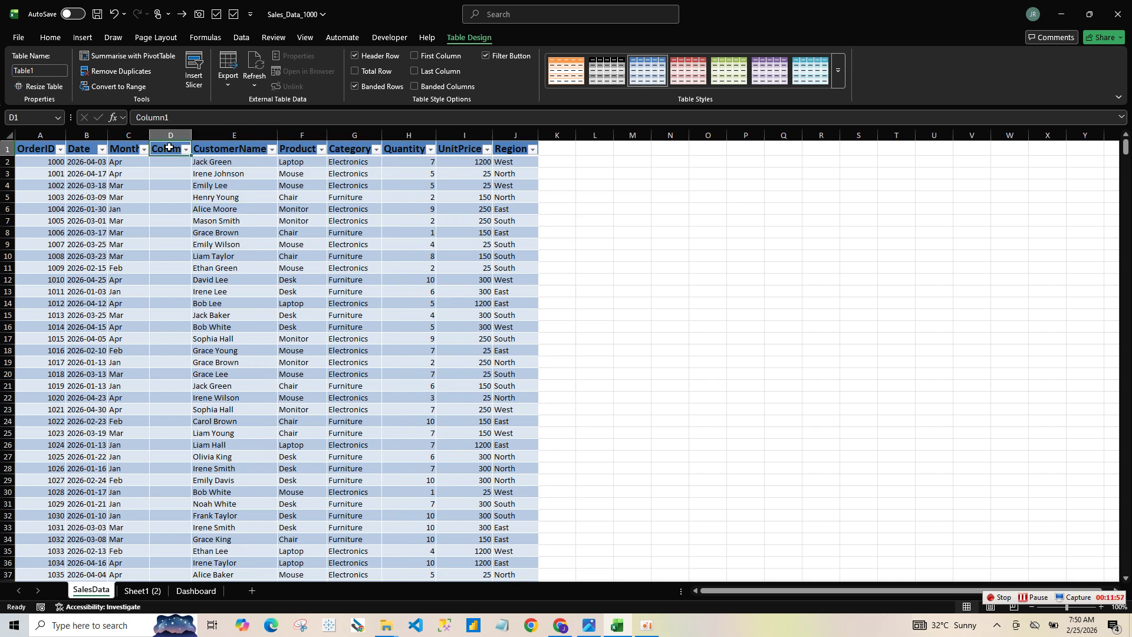
double_click(170, 148)
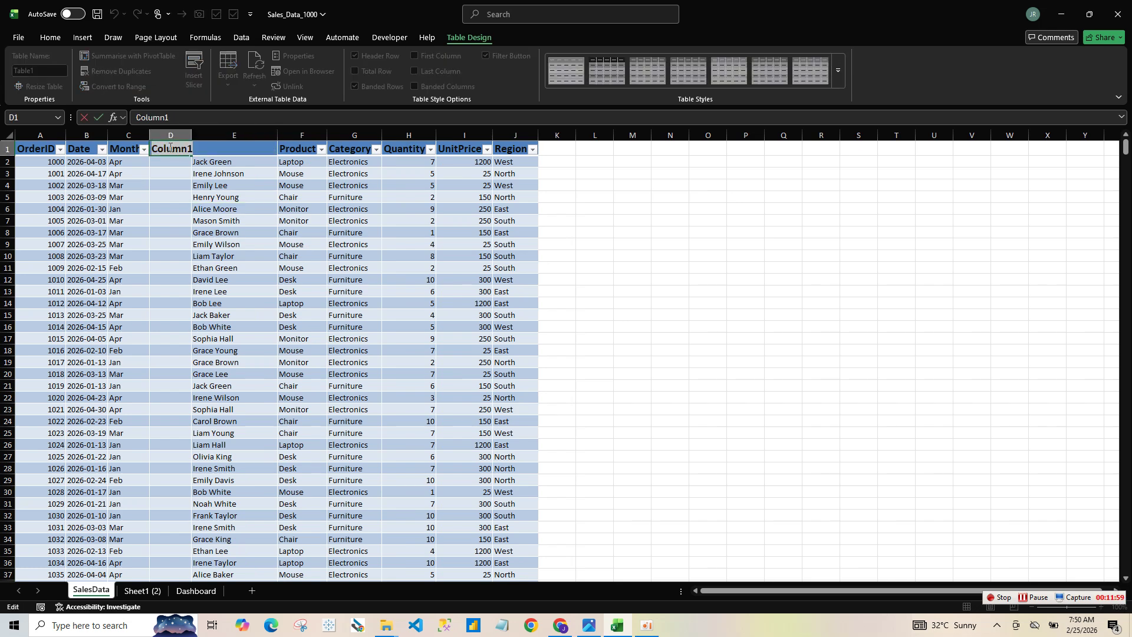
key("BackSpace")
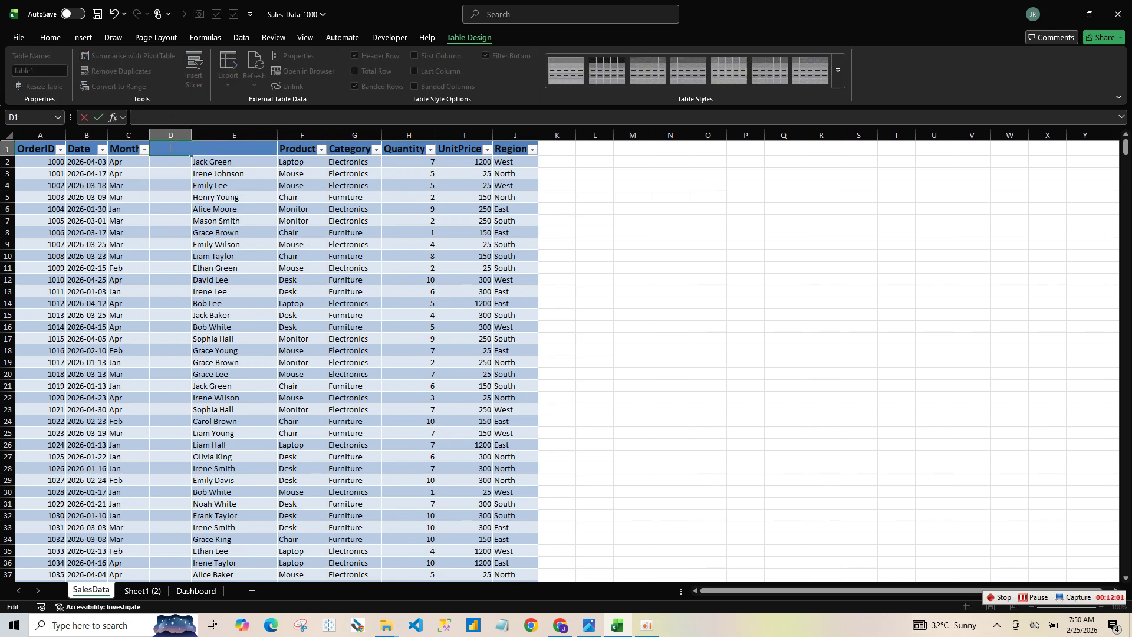
type("Weekday")
left_click(171, 164)
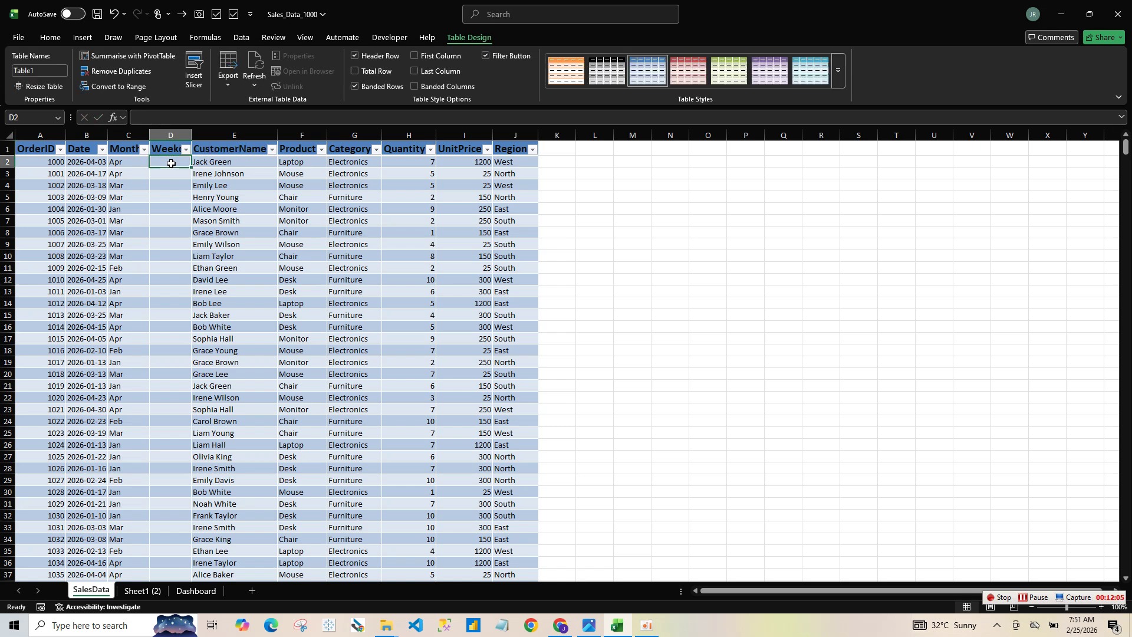
type("=tex")
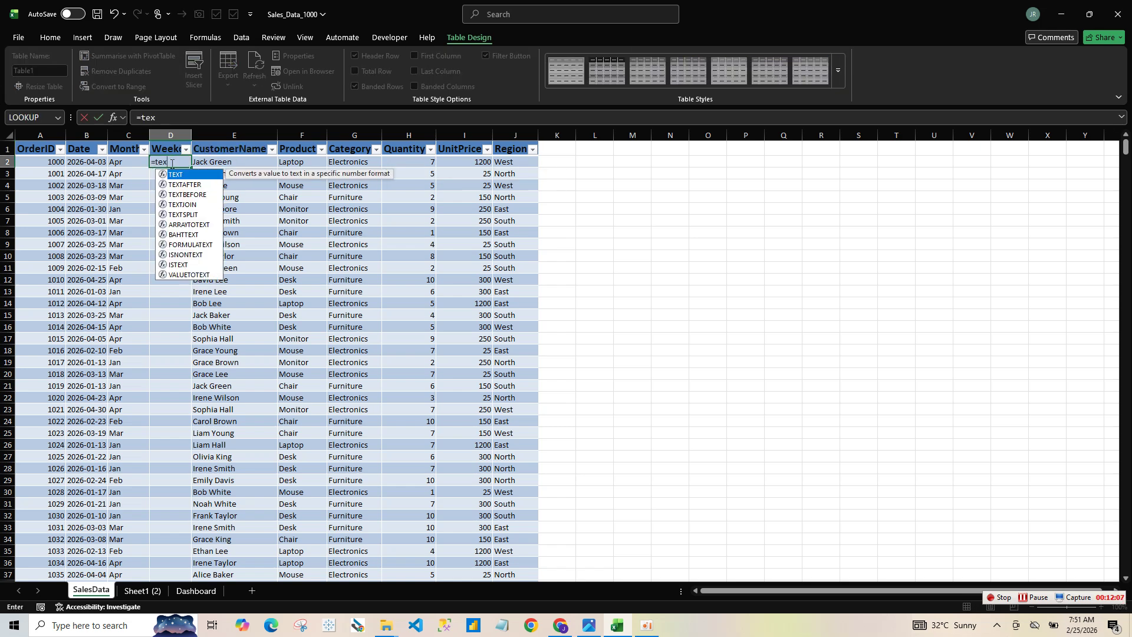
double_click(179, 175)
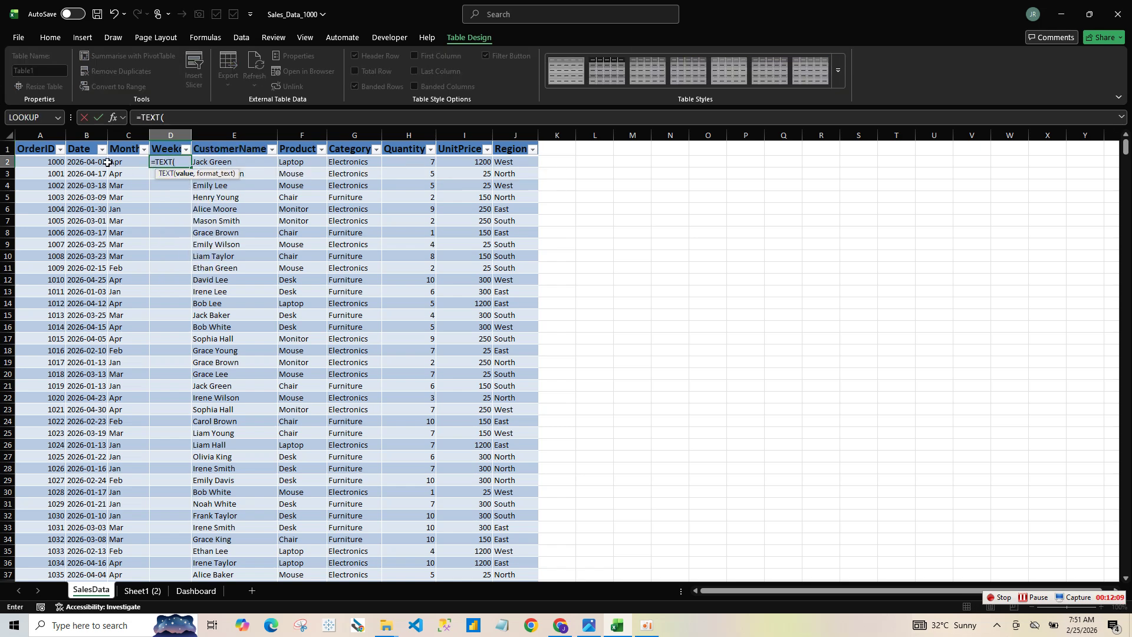
left_click(90, 161)
type(",")
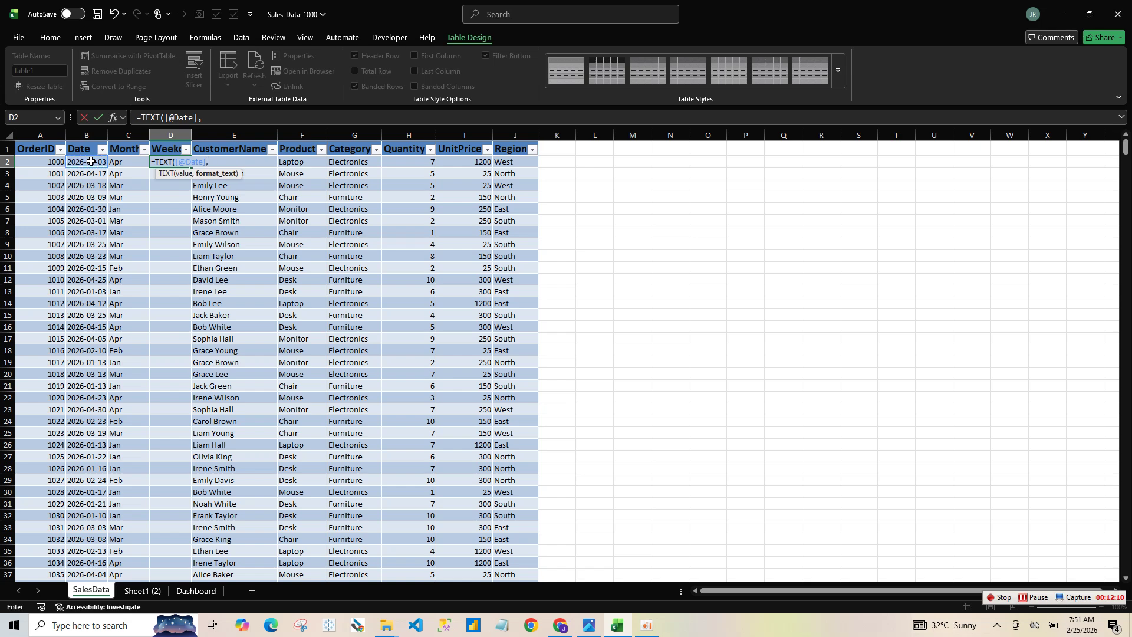
type(" \"ddd\")")
key("Return")
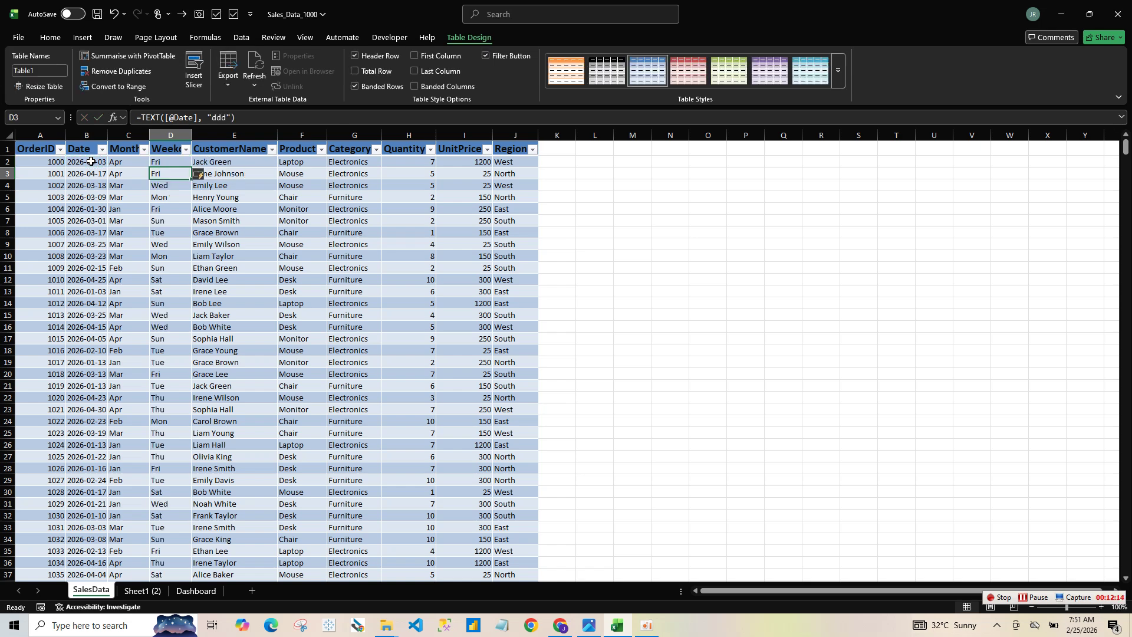
- Apply the dollar Accounting number format to the entire UnitPrice column
left_click(449, 326)
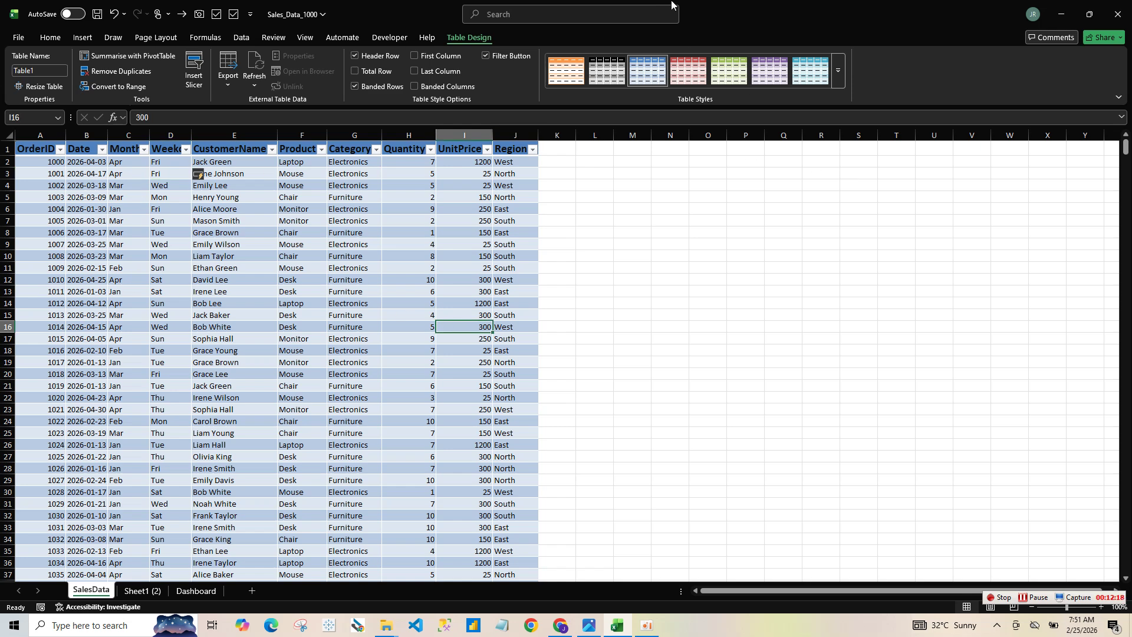
left_click(461, 135)
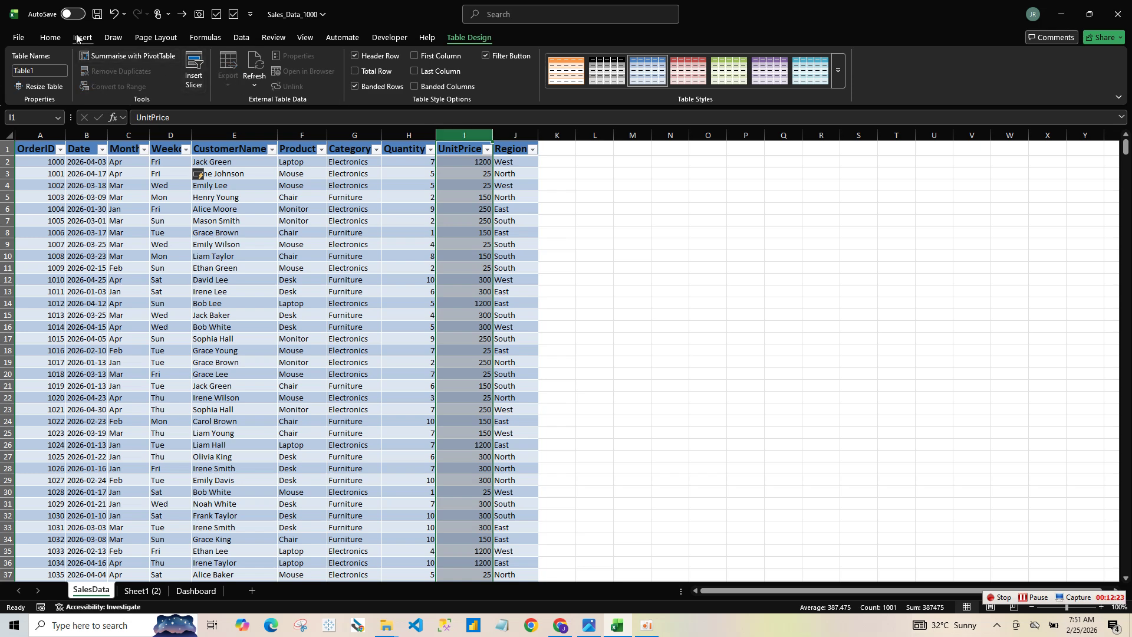
left_click(51, 37)
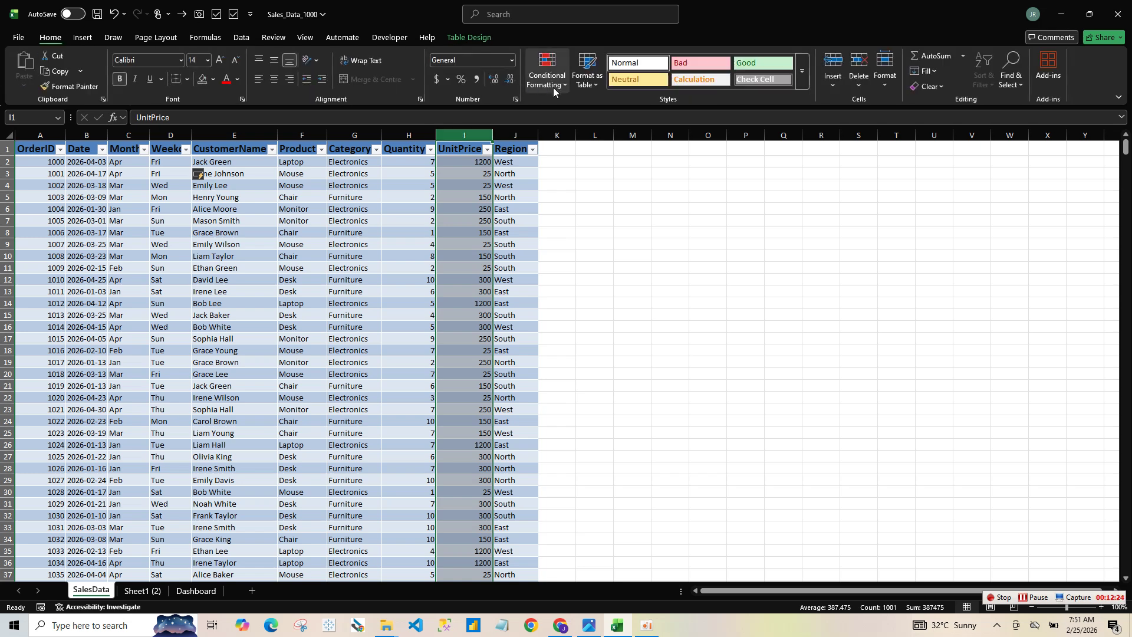
left_click(441, 83)
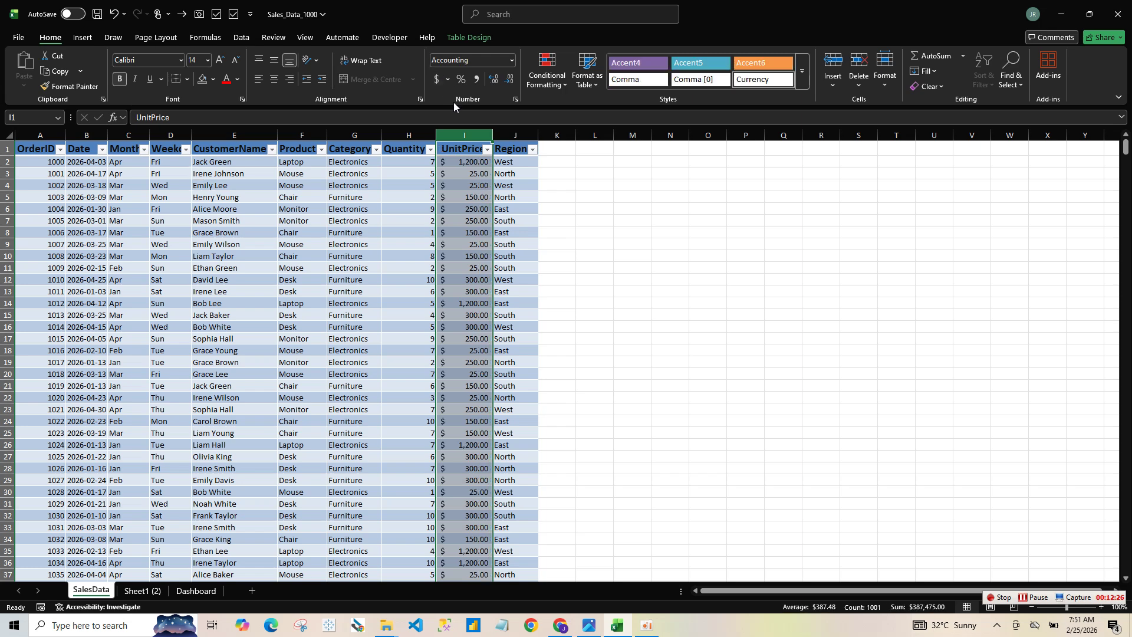
left_click(566, 195)
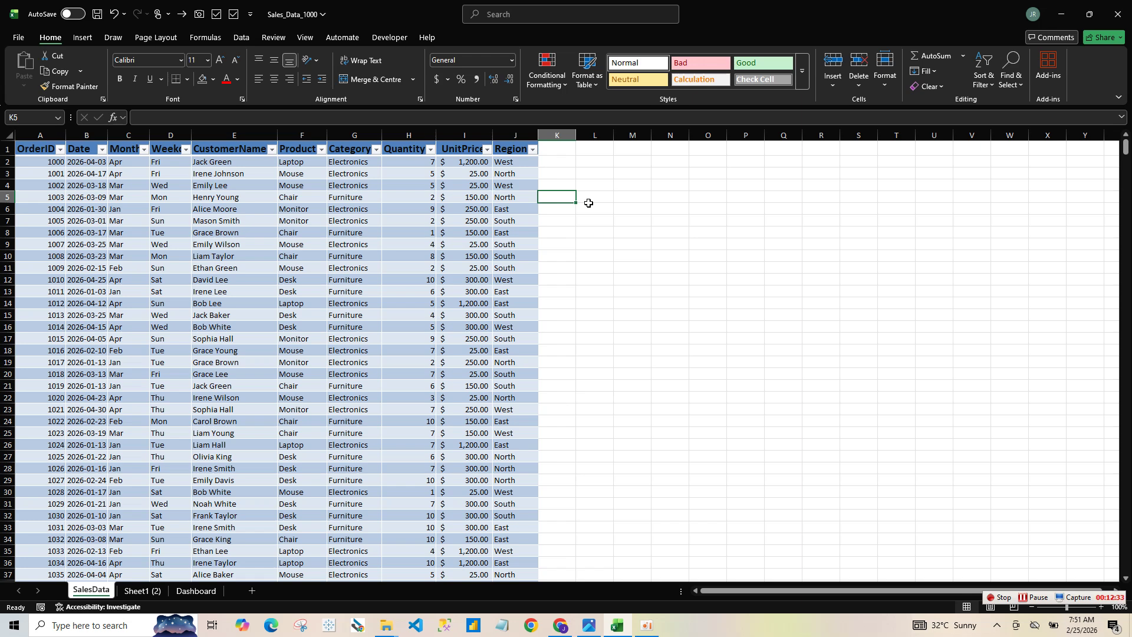
- Add a new column after Region by entering the header Totla Sales in K1
left_click(552, 160)
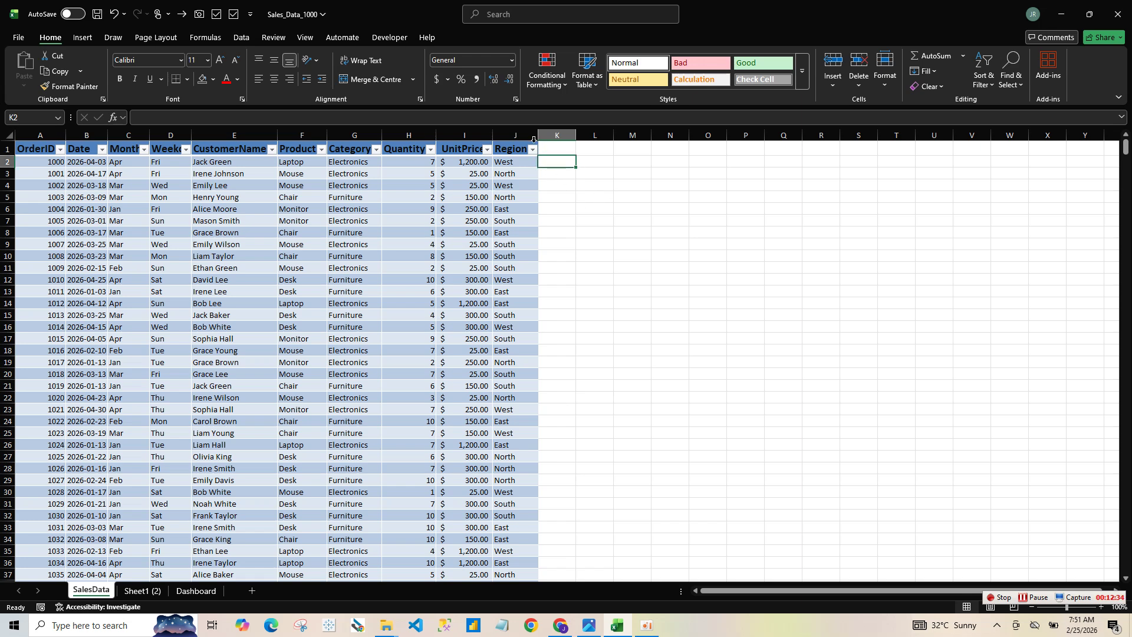
left_click(524, 138)
left_click(563, 147)
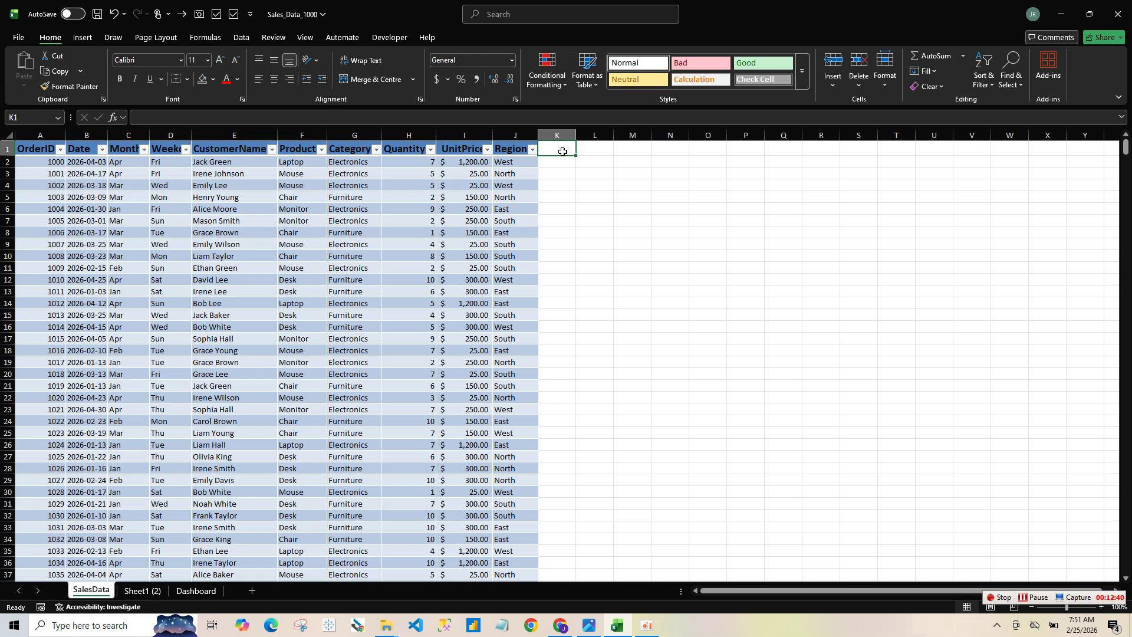
key("Right")
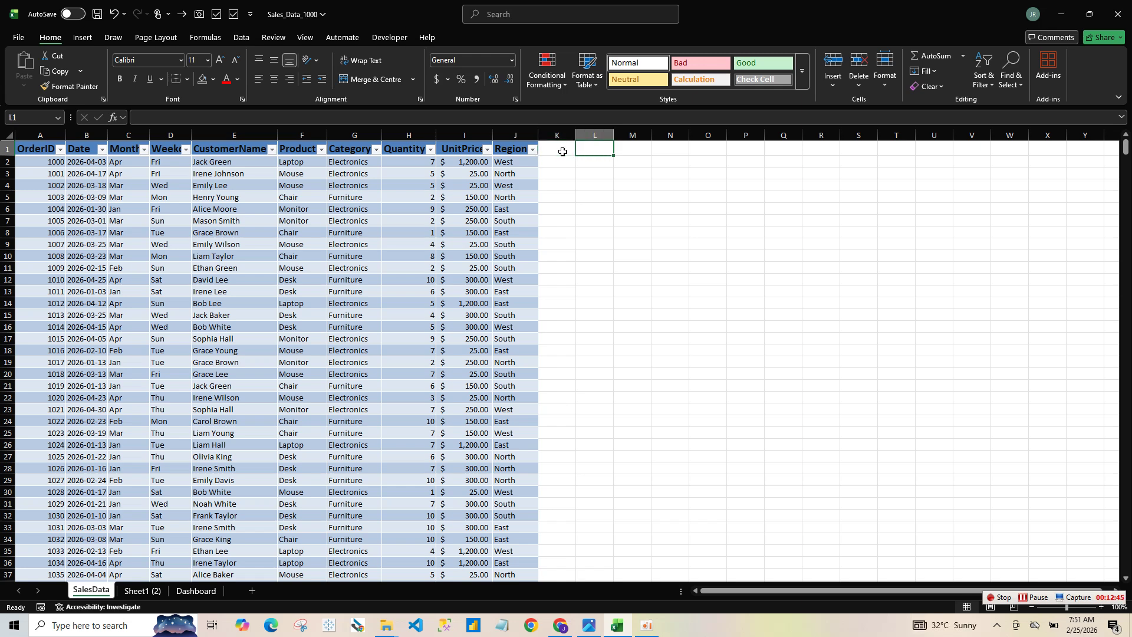
key("Left")
type("T")
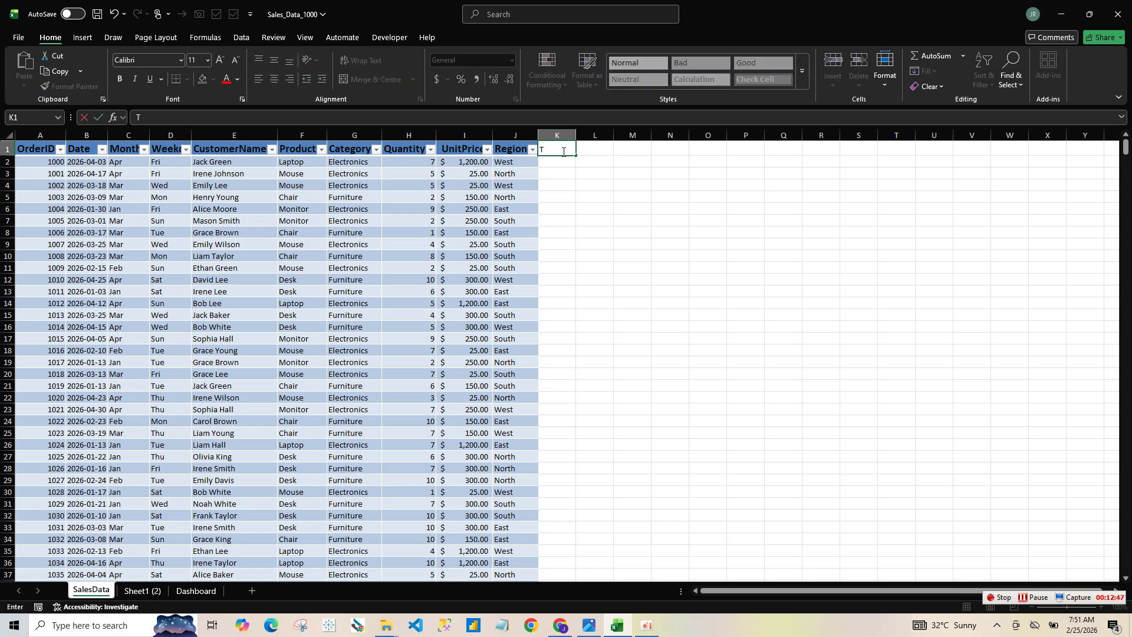
type("otla Sales")
left_click(562, 169)
left_click(556, 163)
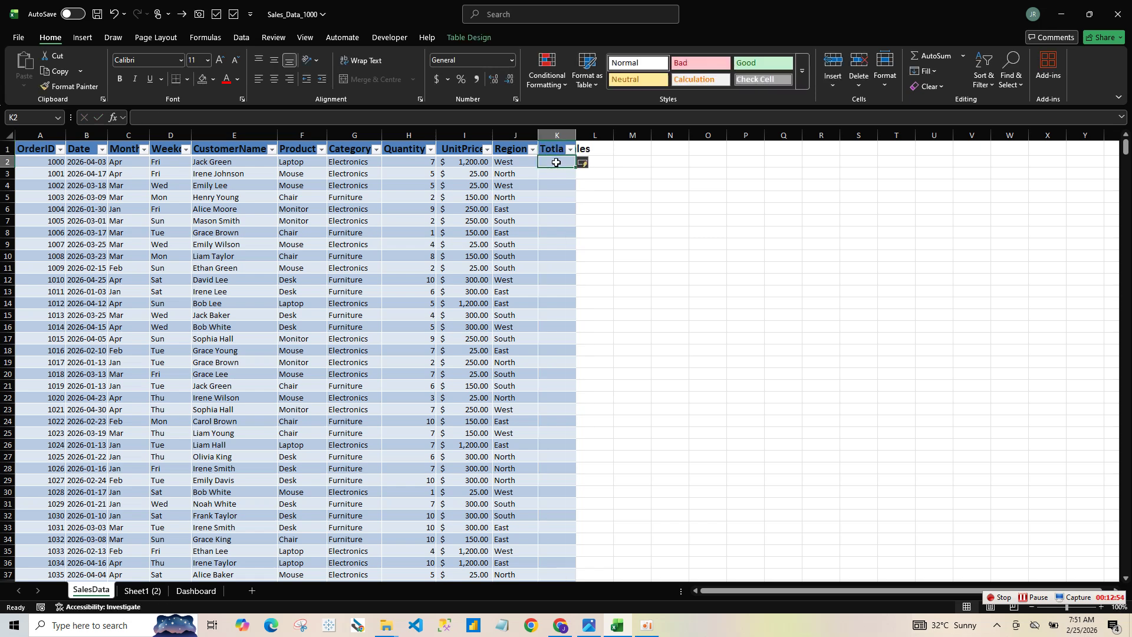
type("=")
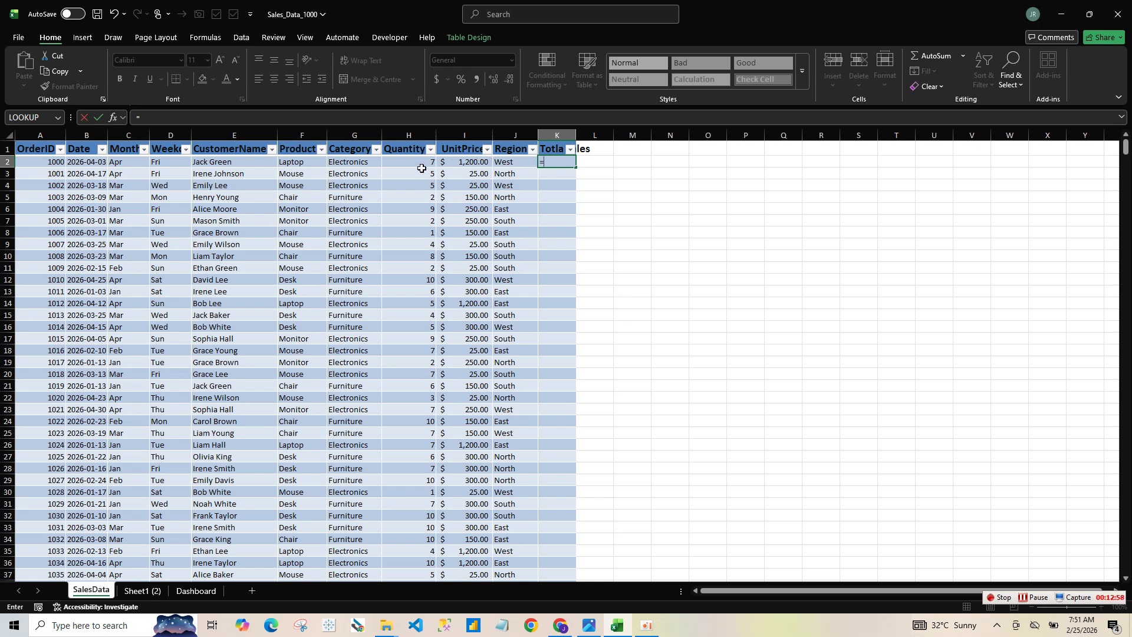
left_click(458, 162)
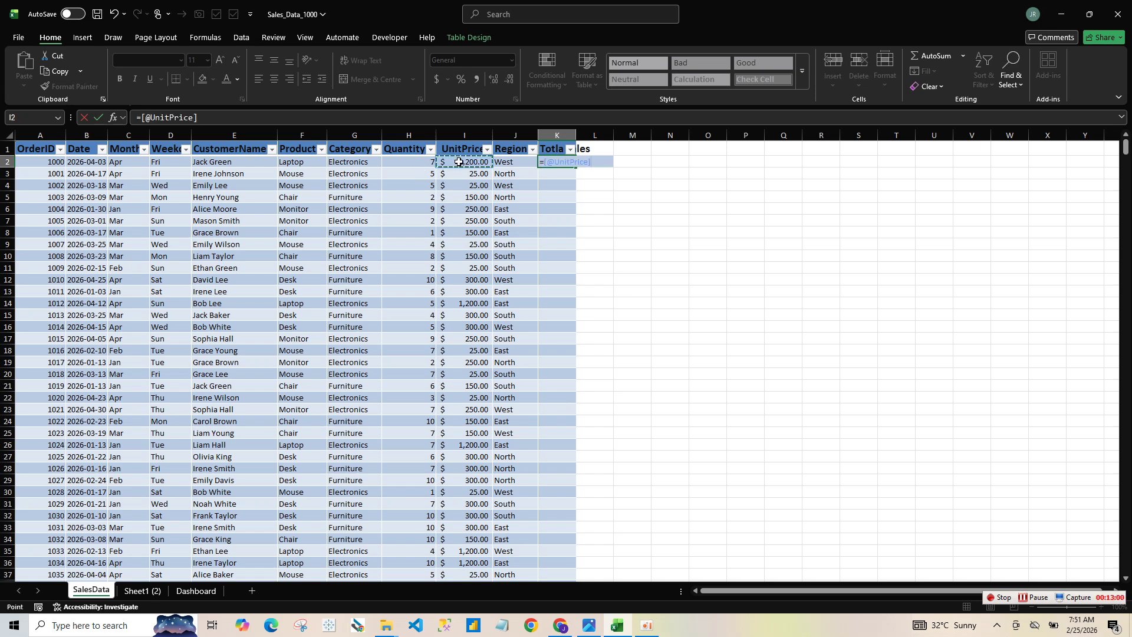
type("*")
left_click(425, 165)
key("Return")
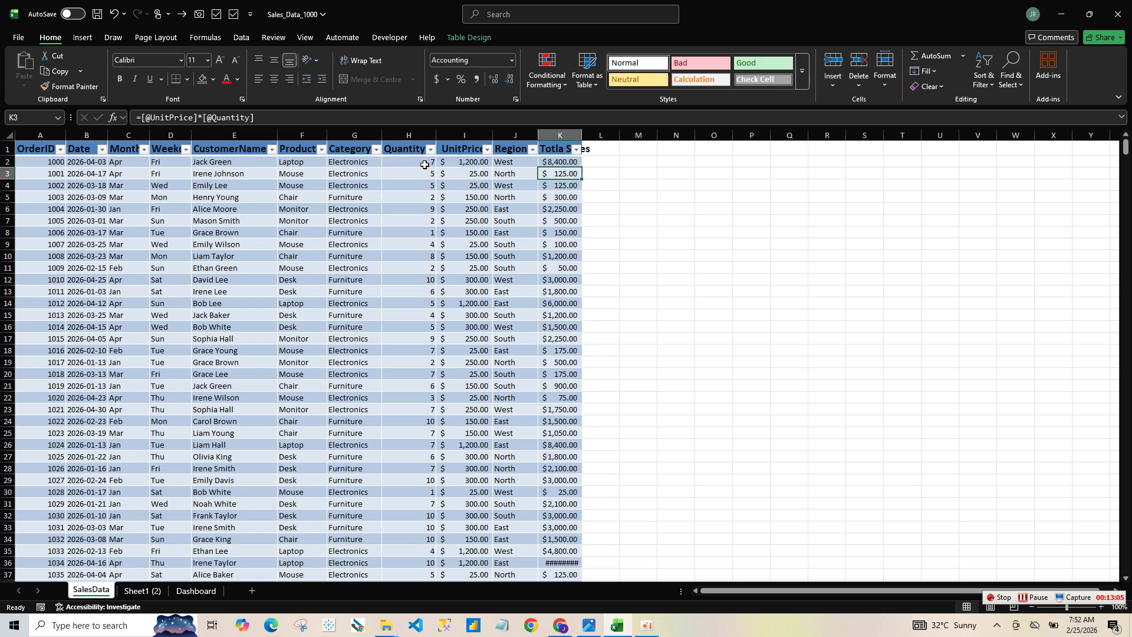
double_click(582, 133)
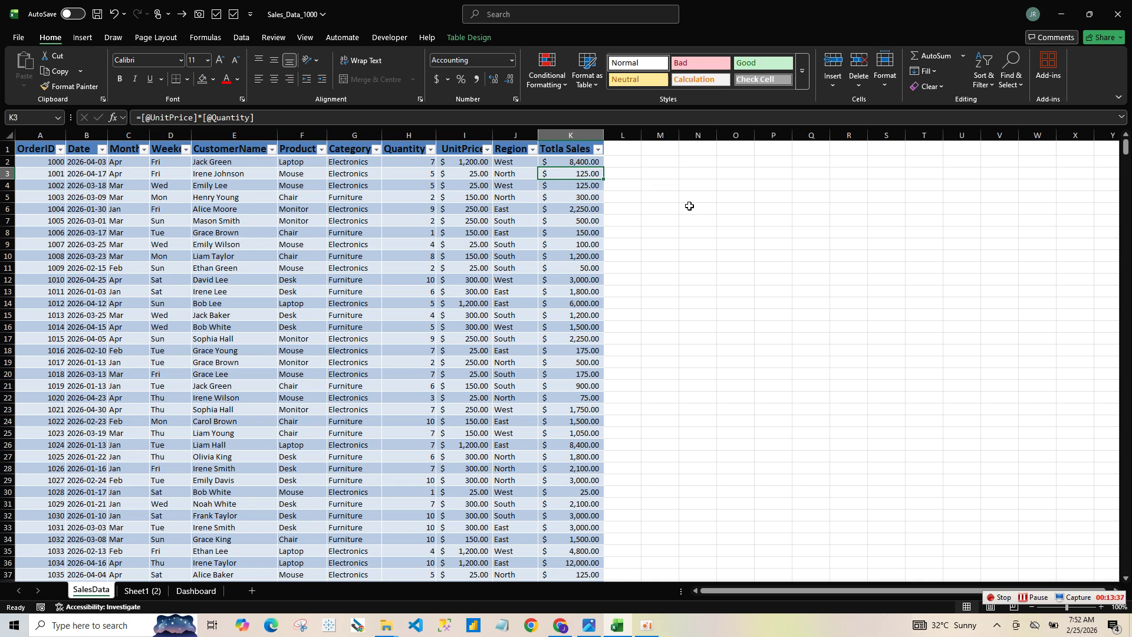
- Create a PivotTable from Table1 on a new worksheet, with the data added to the Data Model
left_click(394, 242)
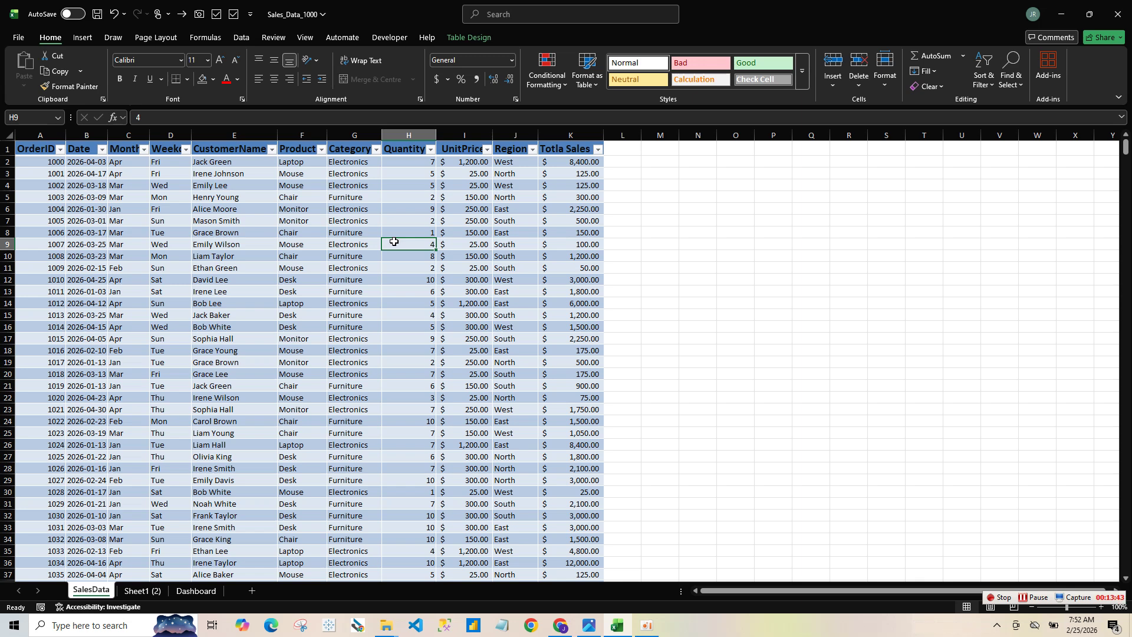
left_click(242, 233)
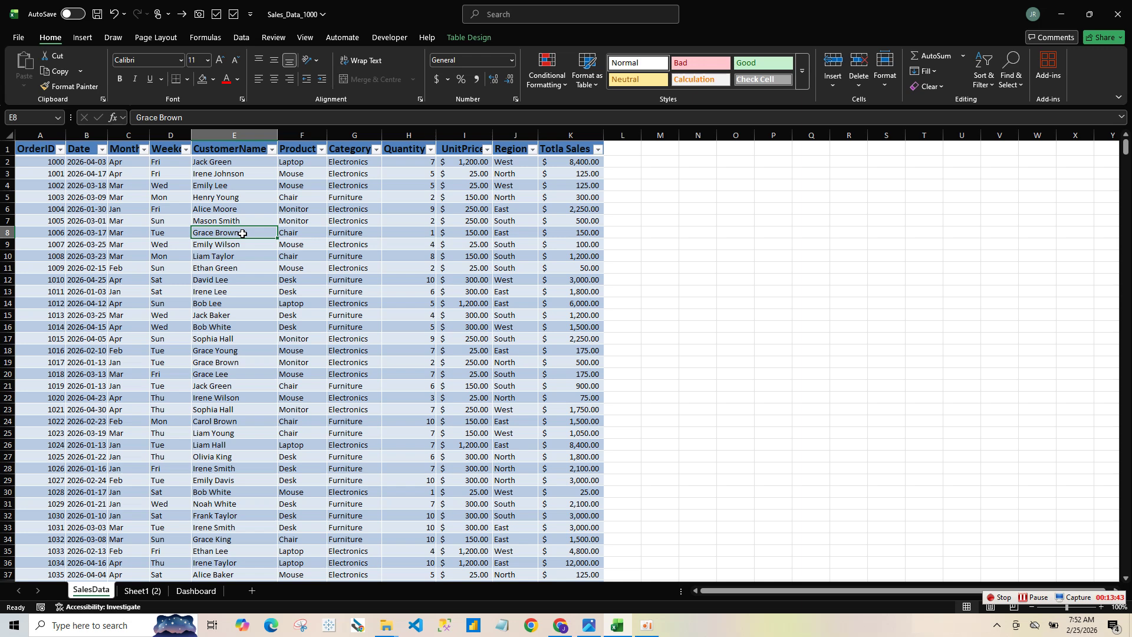
left_click(82, 37)
left_click(35, 70)
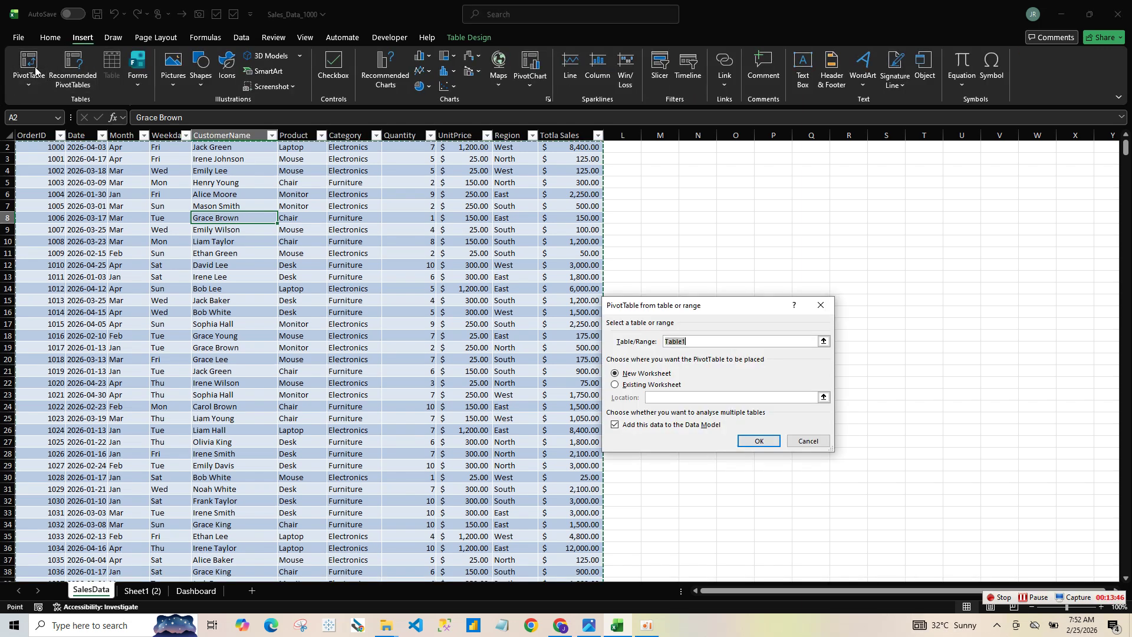
left_click(755, 443)
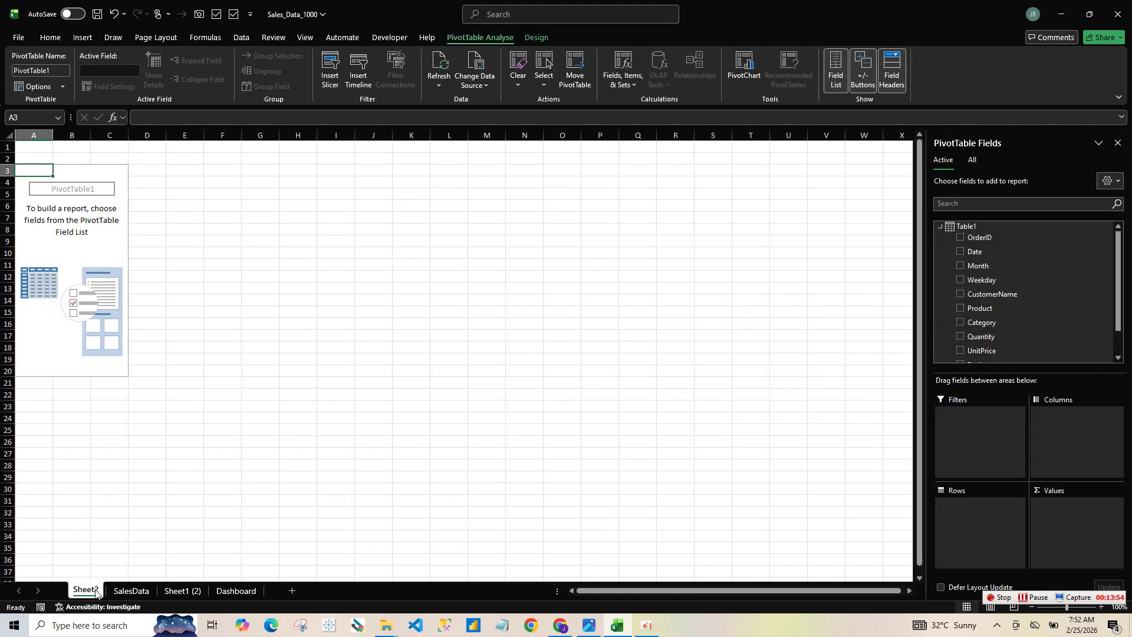
- Rename the new PivotTable sheet Analysis and move it after the Dashboard sheet
right_click(98, 592)
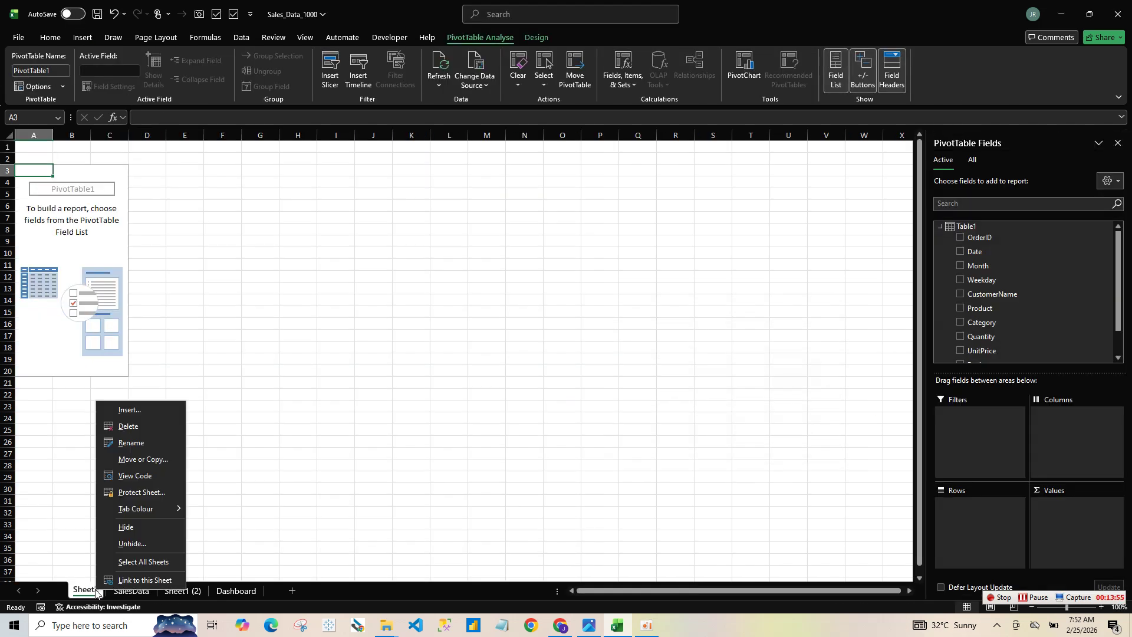
left_click(146, 443)
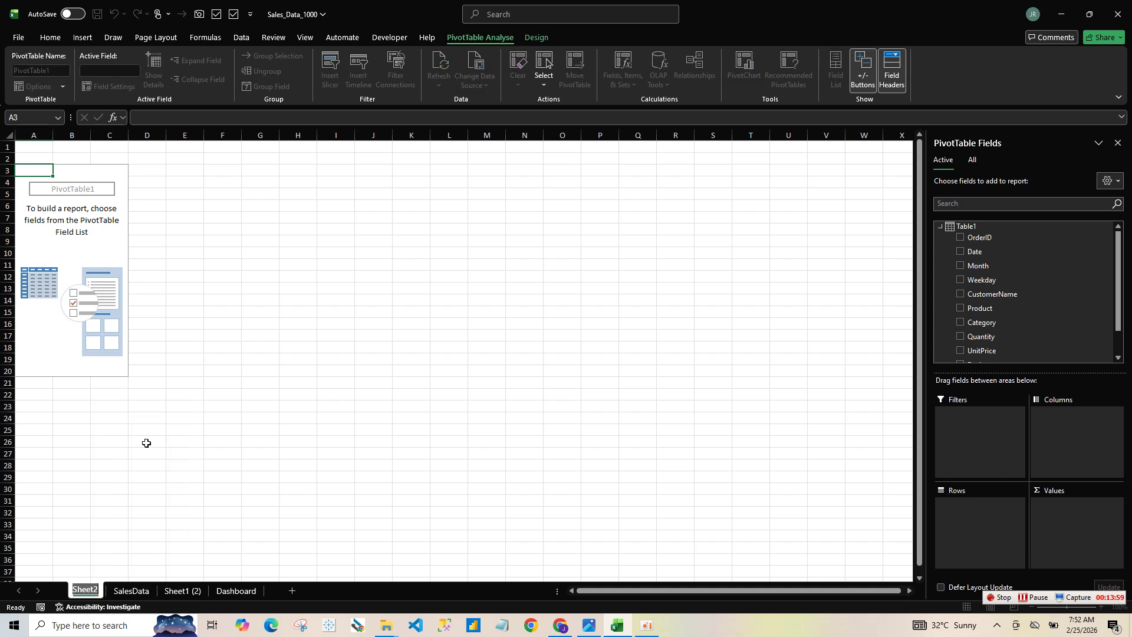
type("Analysis")
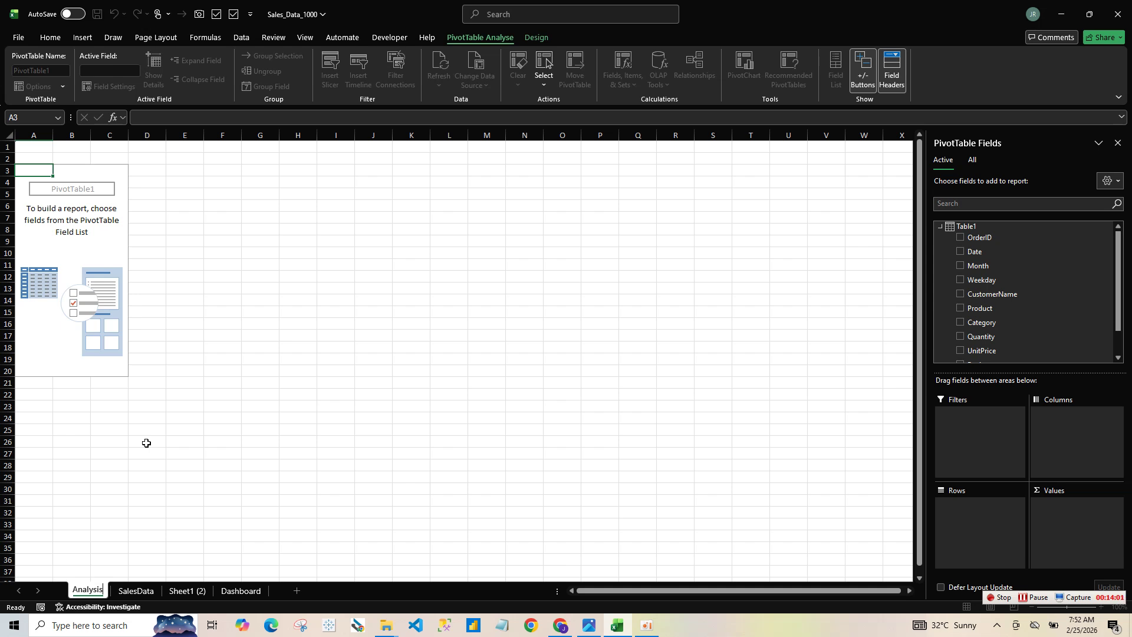
left_click(90, 590)
left_click(181, 499)
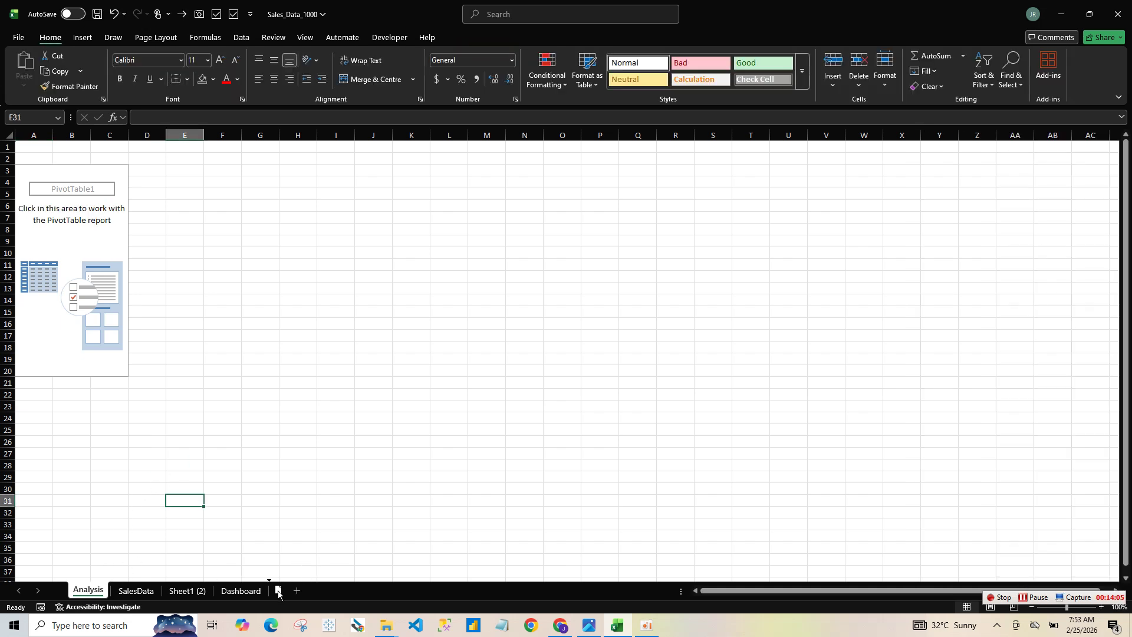
left_click_drag(278, 592, 278, 593)
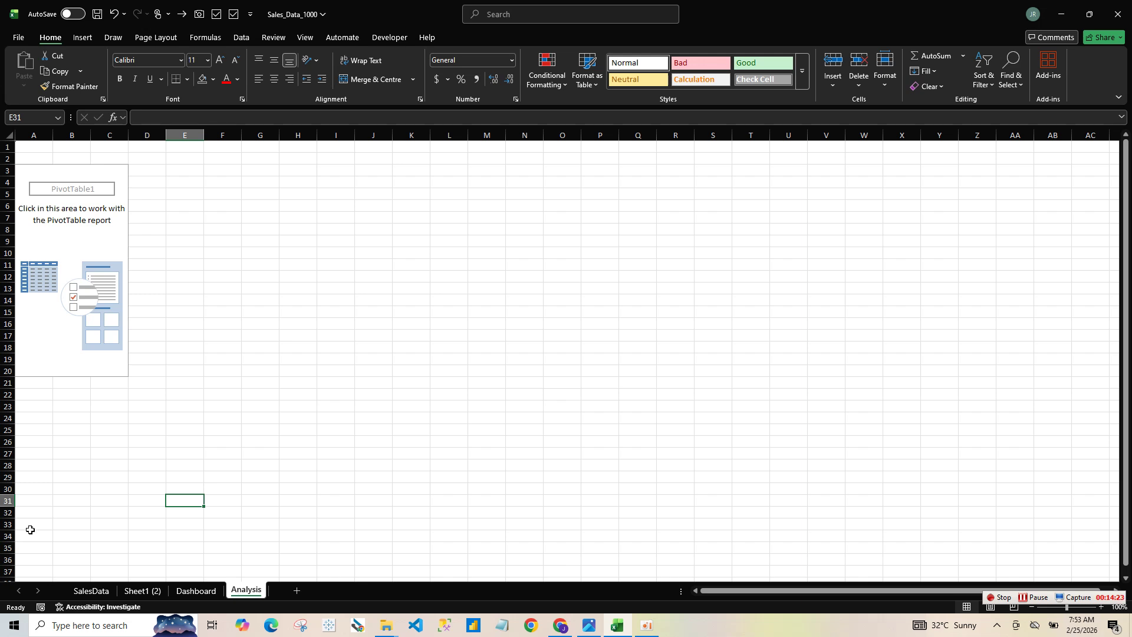
left_click(73, 253)
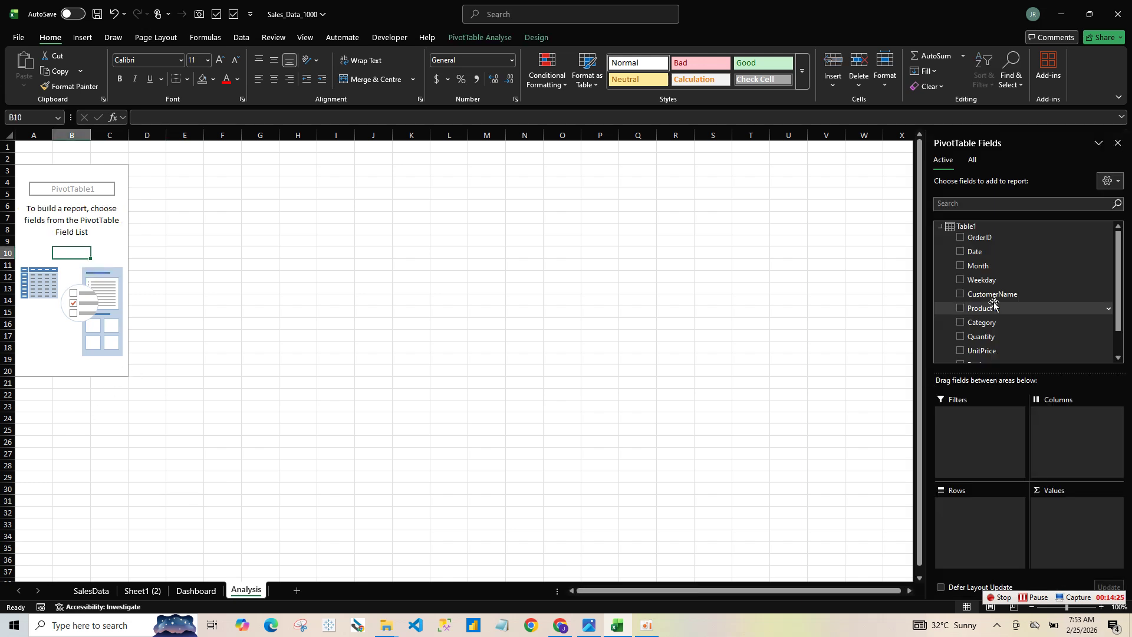
left_click(960, 337)
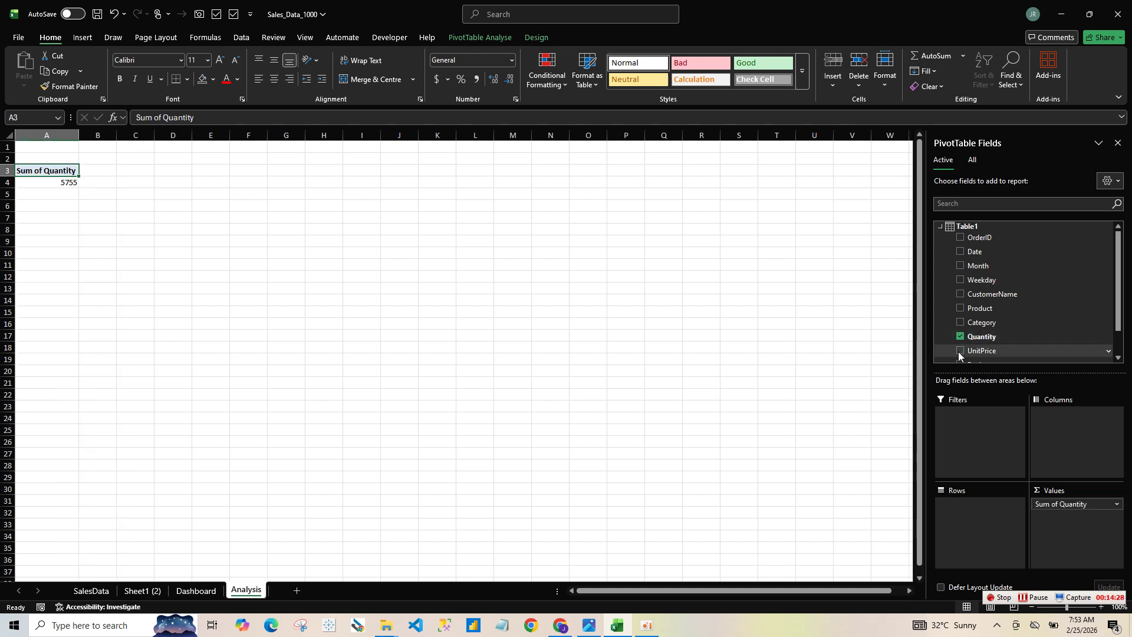
left_click(959, 352)
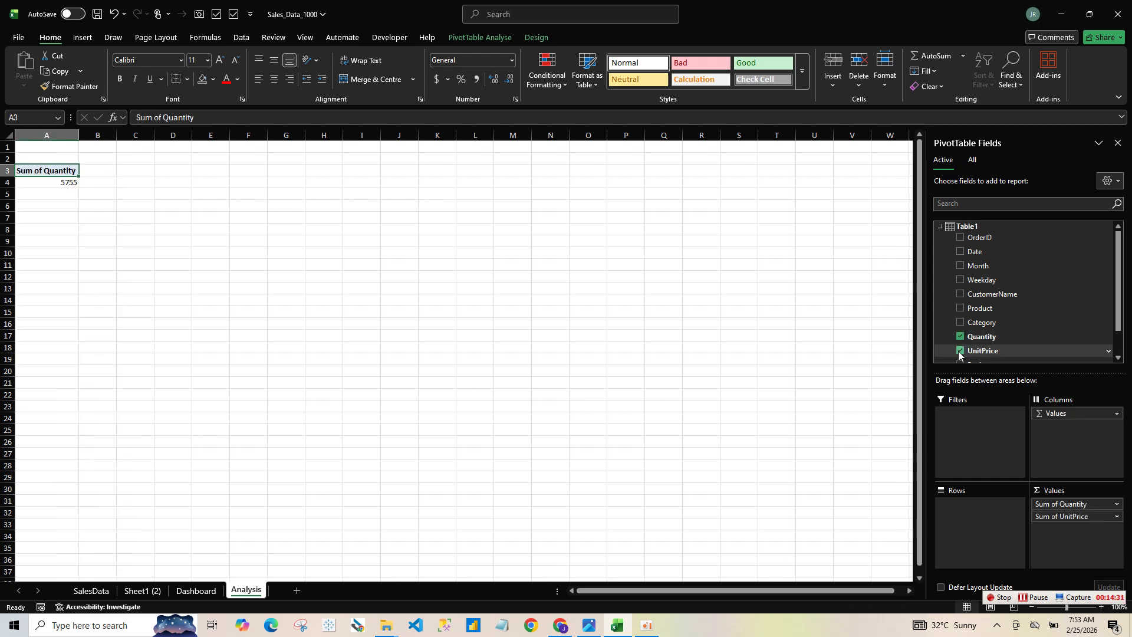
left_click(960, 352)
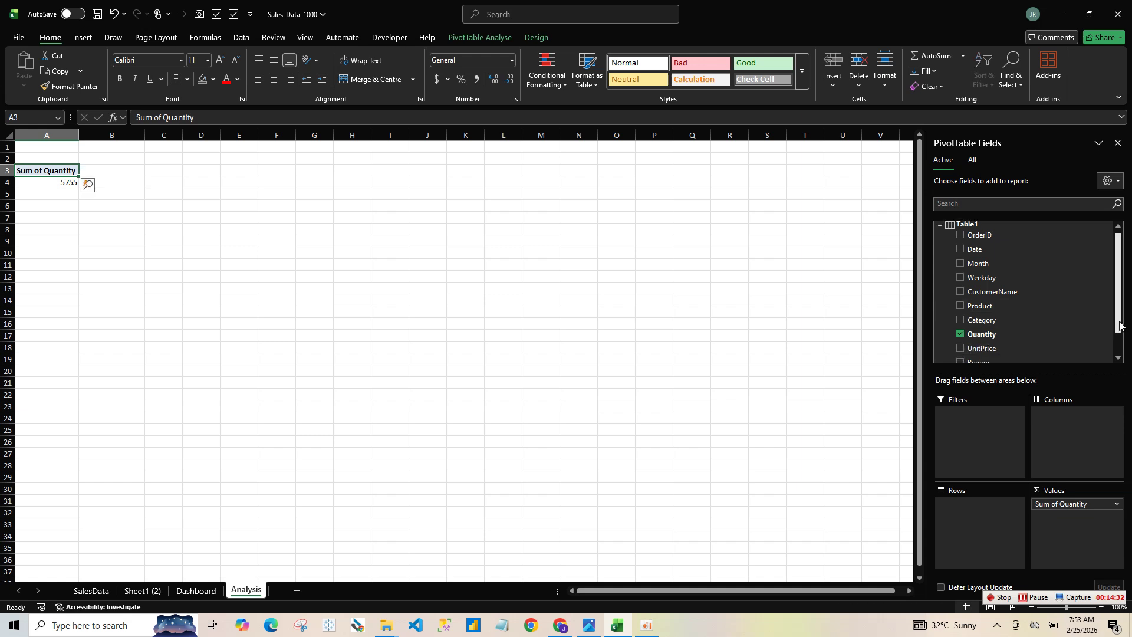
scroll(1046, 319, "down", 1)
left_click(961, 311)
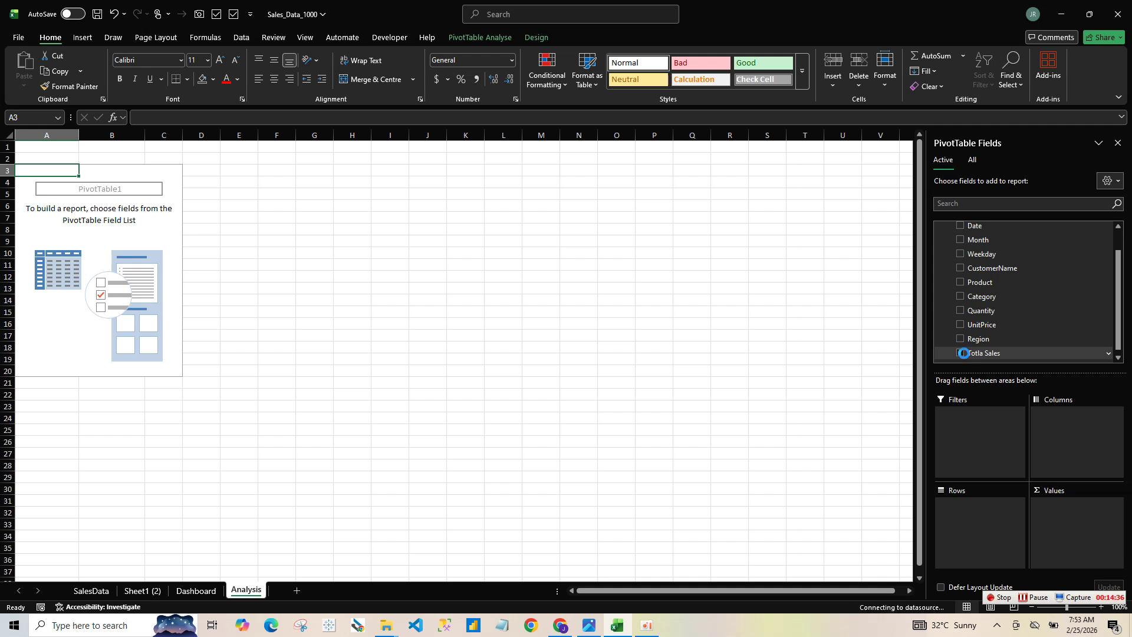
- Add Totla Sales and Quantity as sums and CustomerName as a count to the PivotTable's values
left_click(960, 352)
left_click(960, 311)
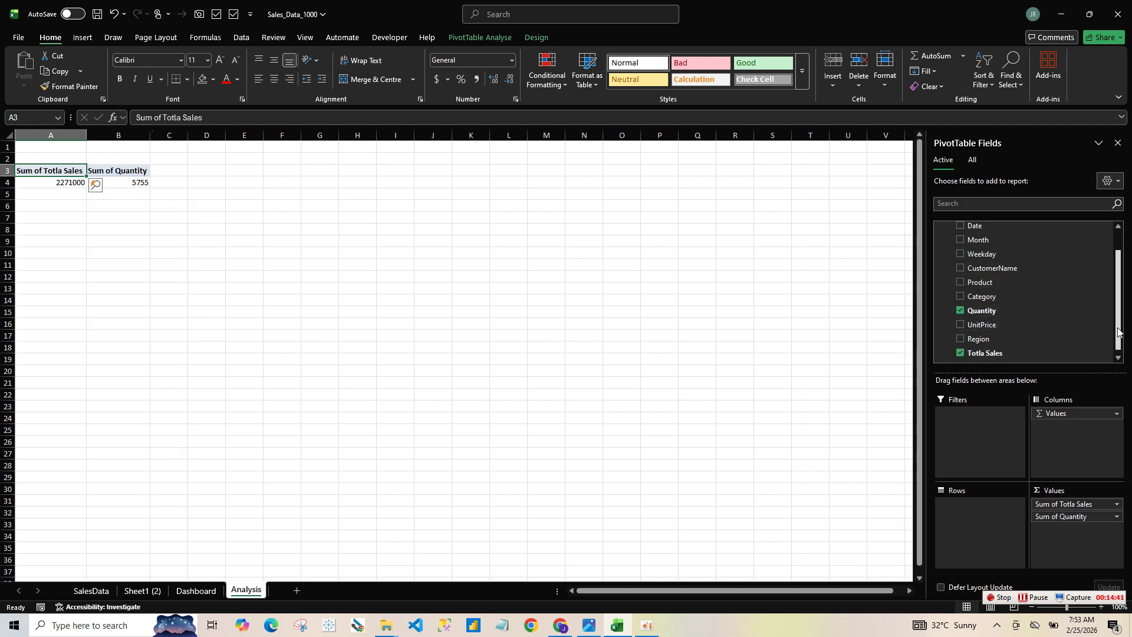
left_click(960, 268)
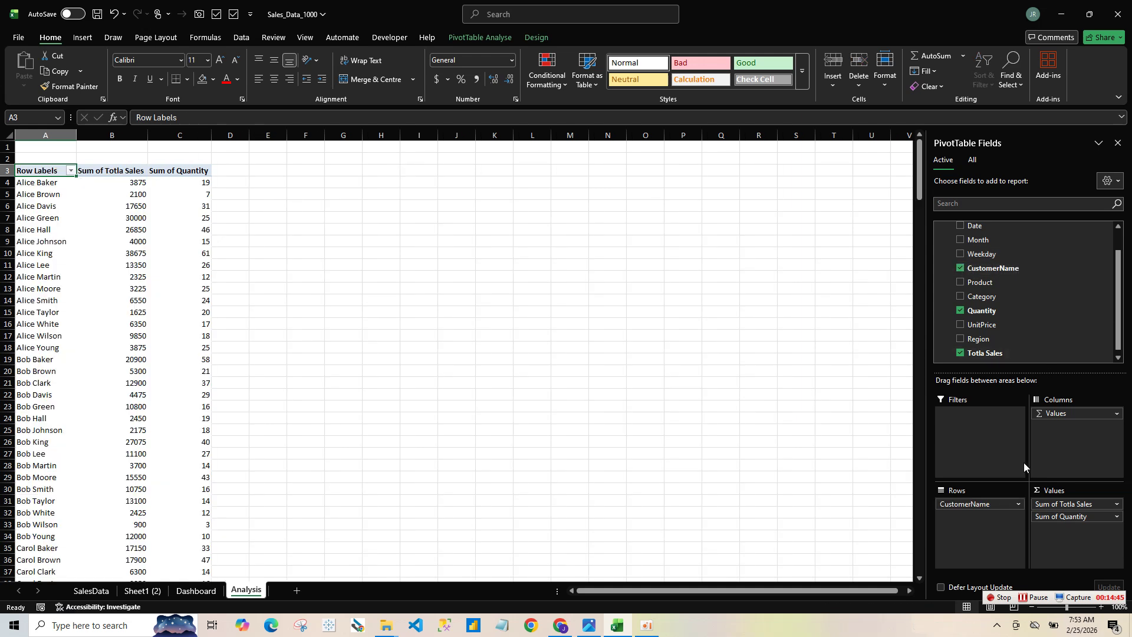
left_click_drag(979, 507, 1060, 542)
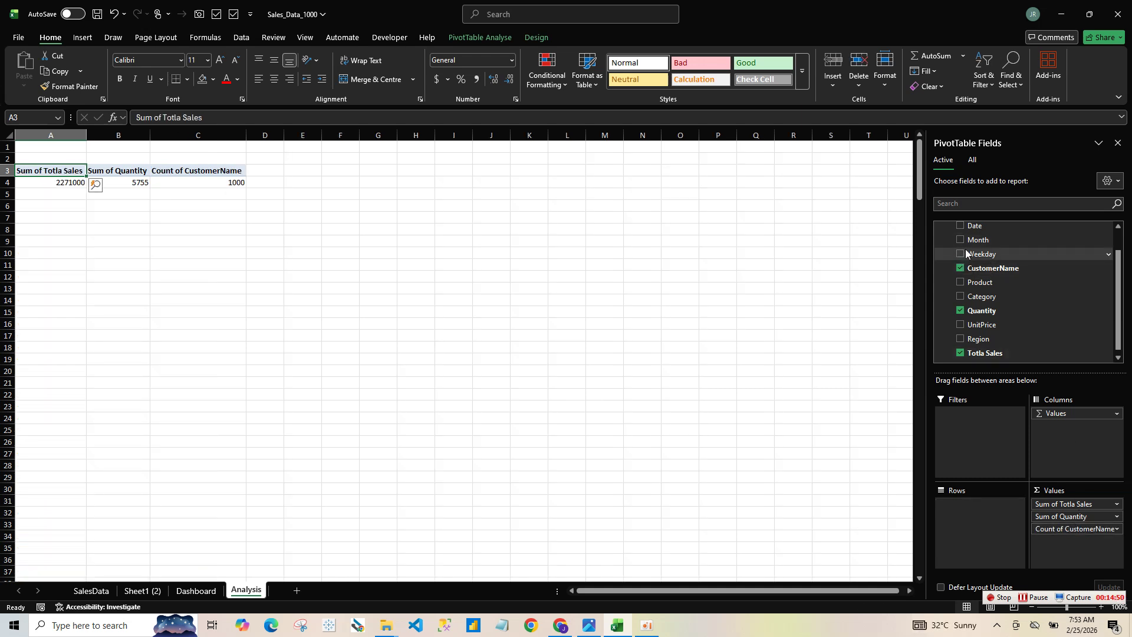
- Add OrderID to the PivotTable's values and look at its Value Field Settings, leaving them without saving
left_click_drag(1120, 325, 1126, 277)
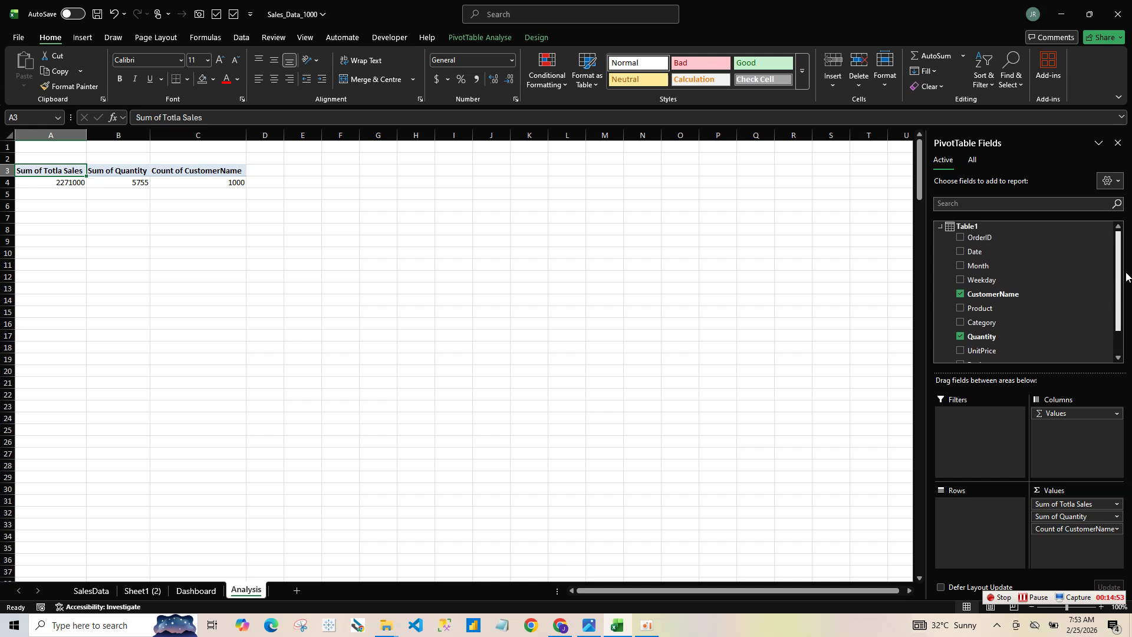
left_click(960, 237)
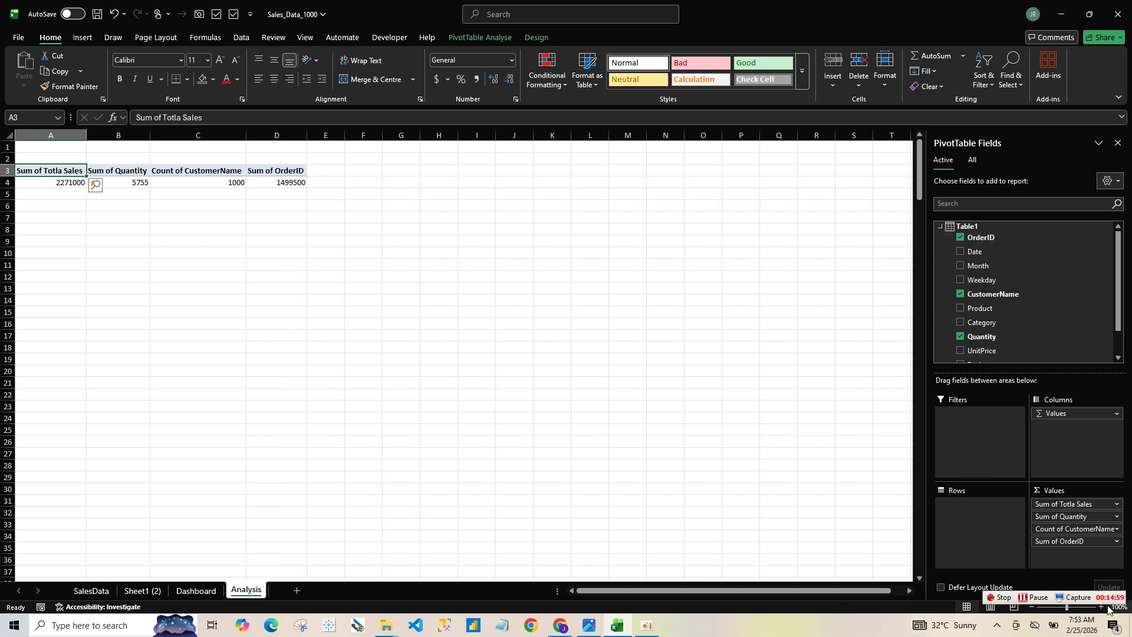
left_click(1116, 541)
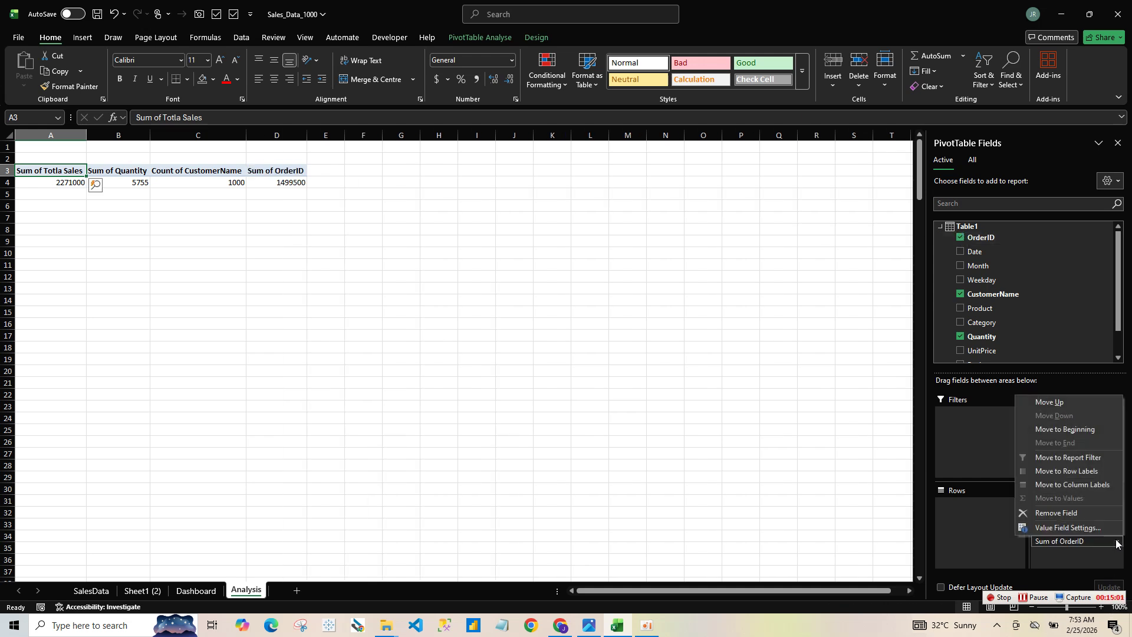
left_click(1087, 552)
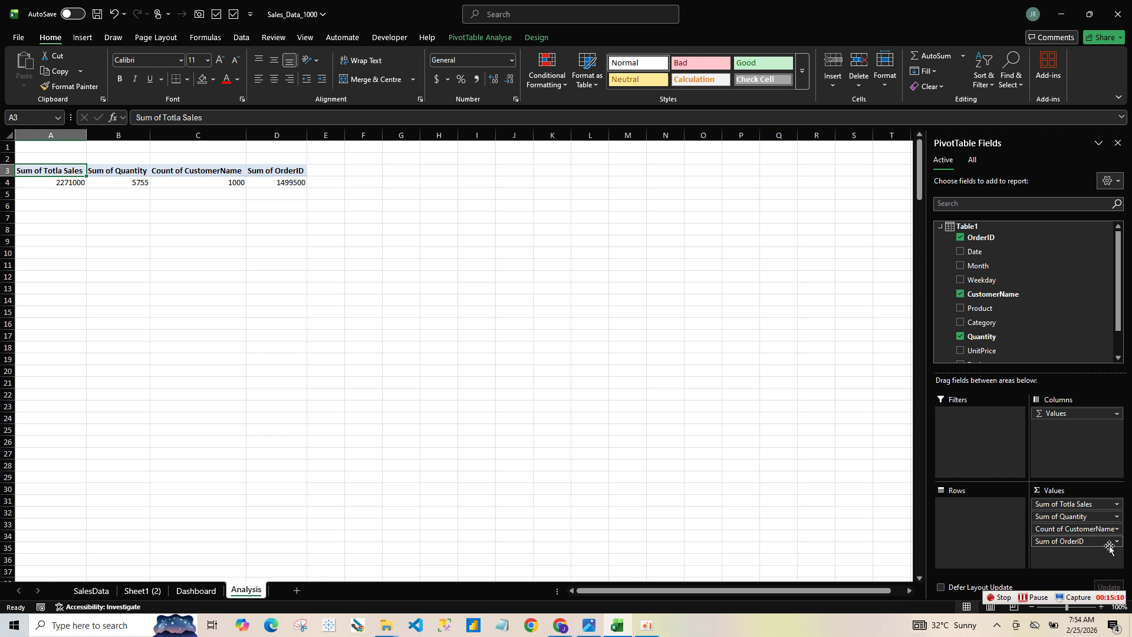
left_click(1096, 542)
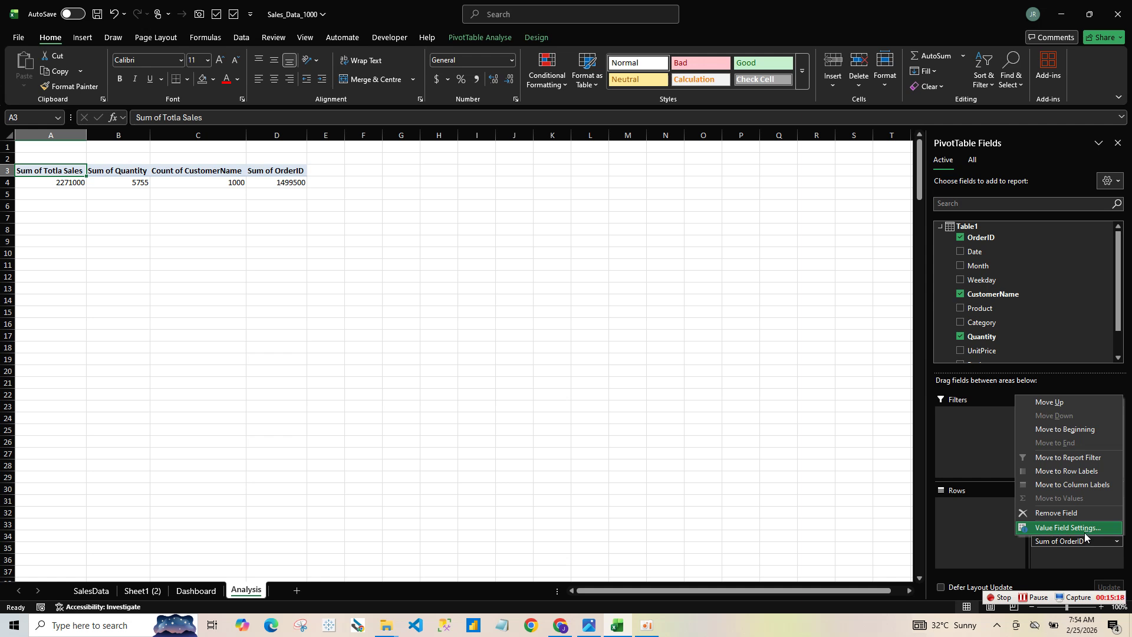
left_click(1068, 528)
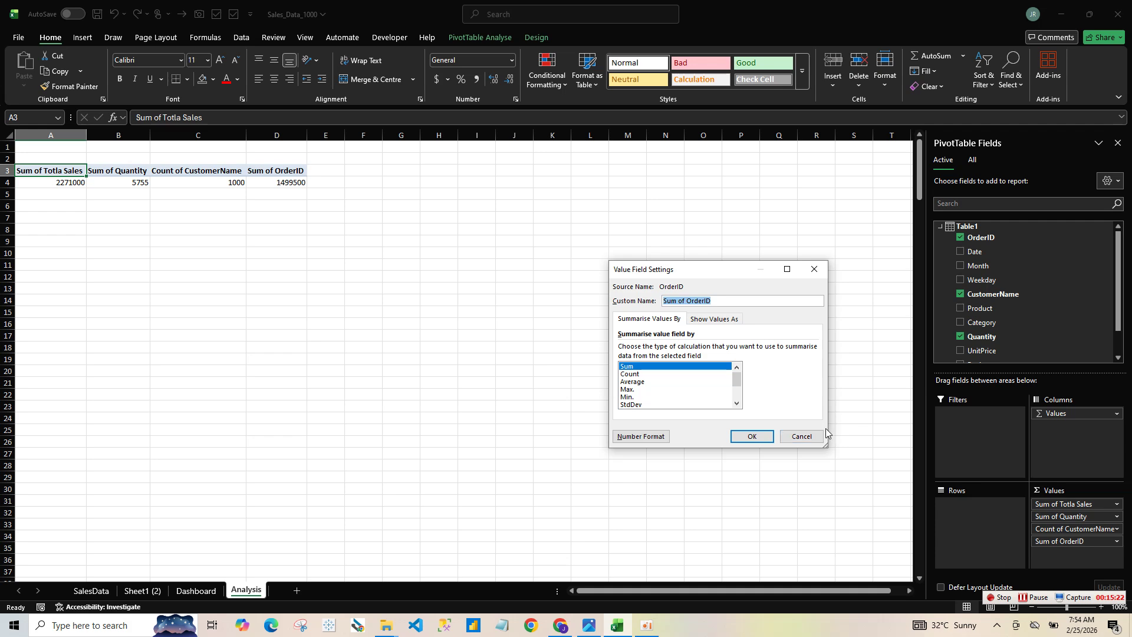
left_click(809, 435)
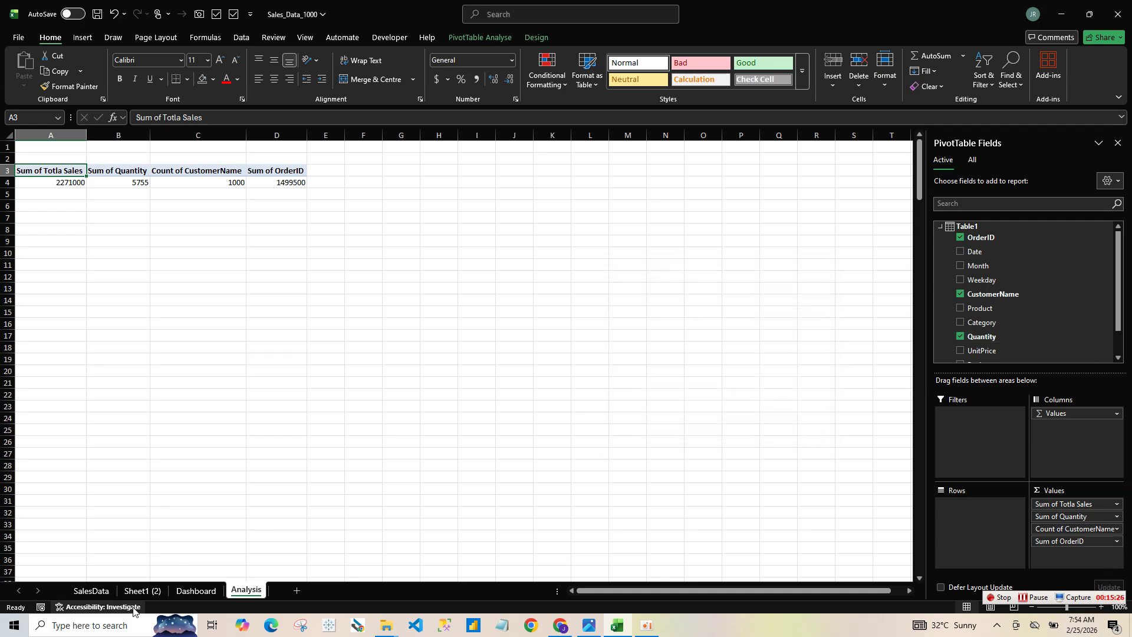
- Examine the OrderID entries in the table on the SalesData sheet
left_click(99, 592)
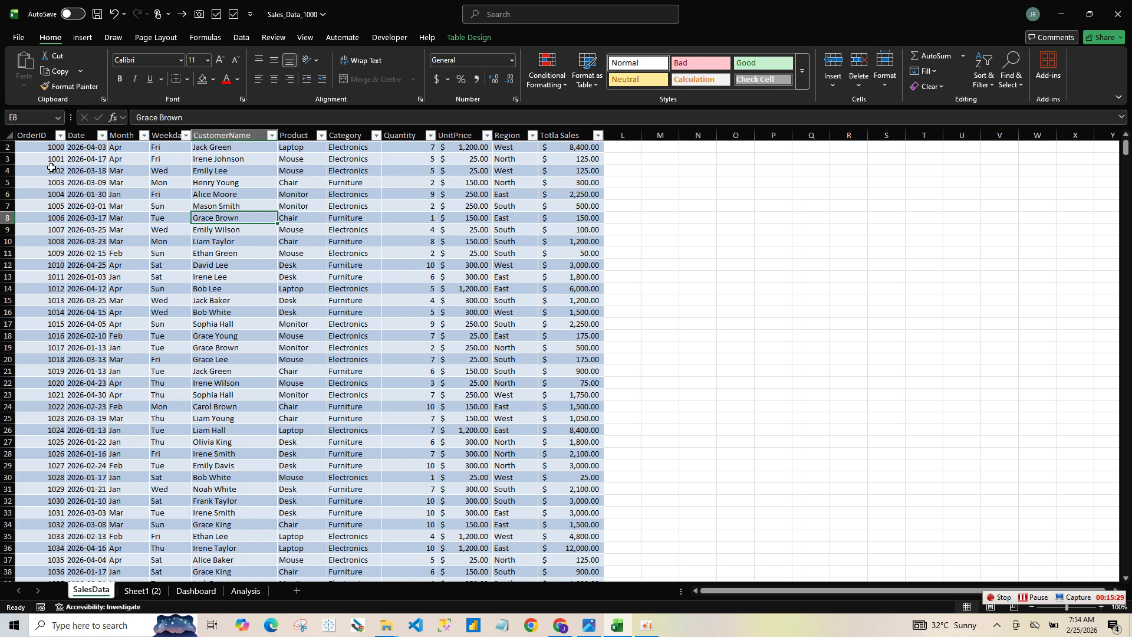
left_click_drag(53, 160, 63, 417)
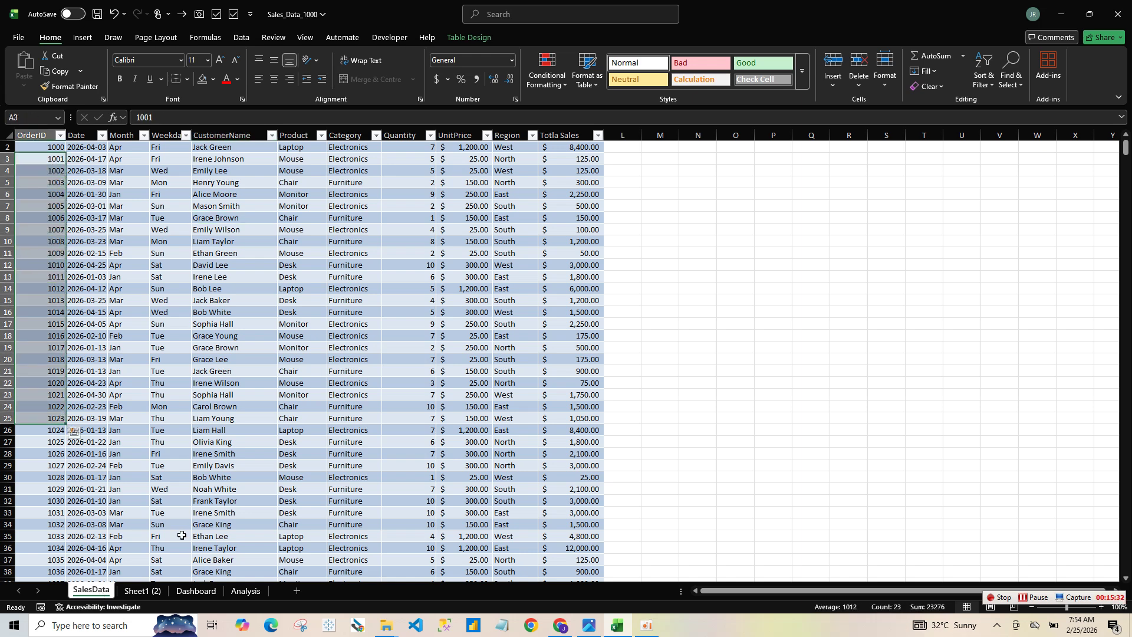
- Summarise the OrderID value field in the Analysis sheet's PivotTable by Count
left_click(147, 592)
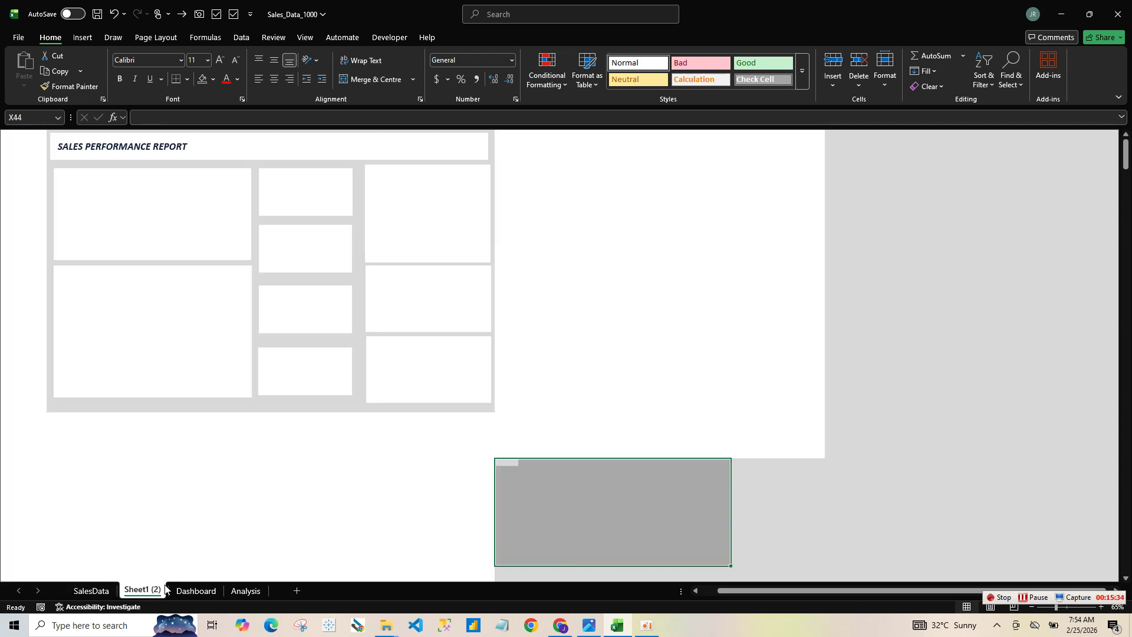
left_click(233, 590)
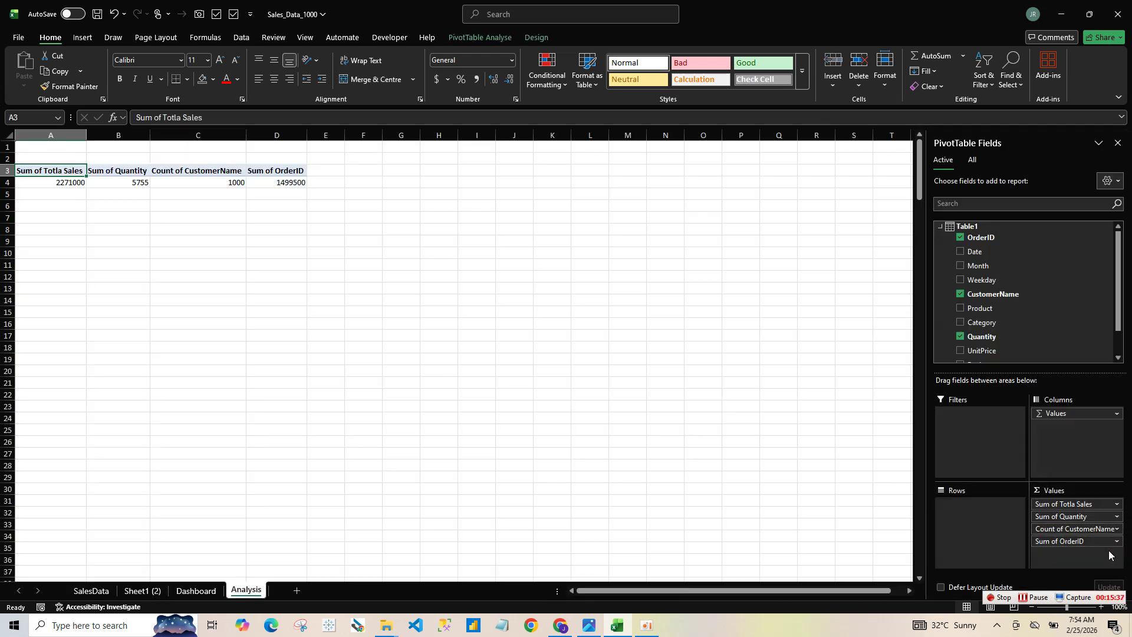
left_click(1114, 540)
left_click(1084, 528)
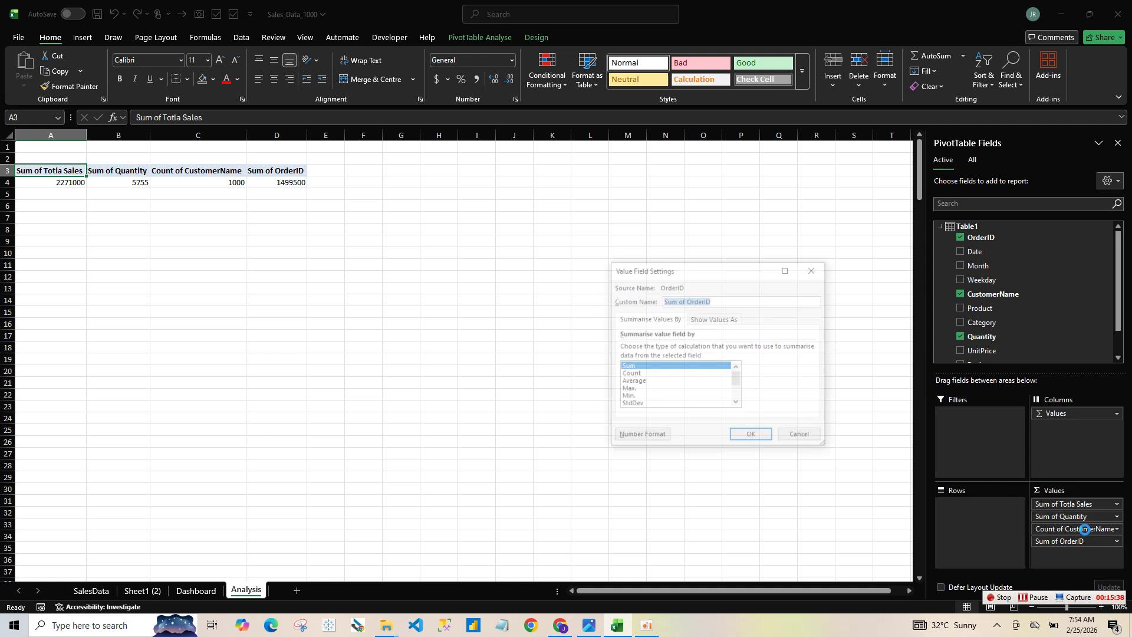
left_click(629, 374)
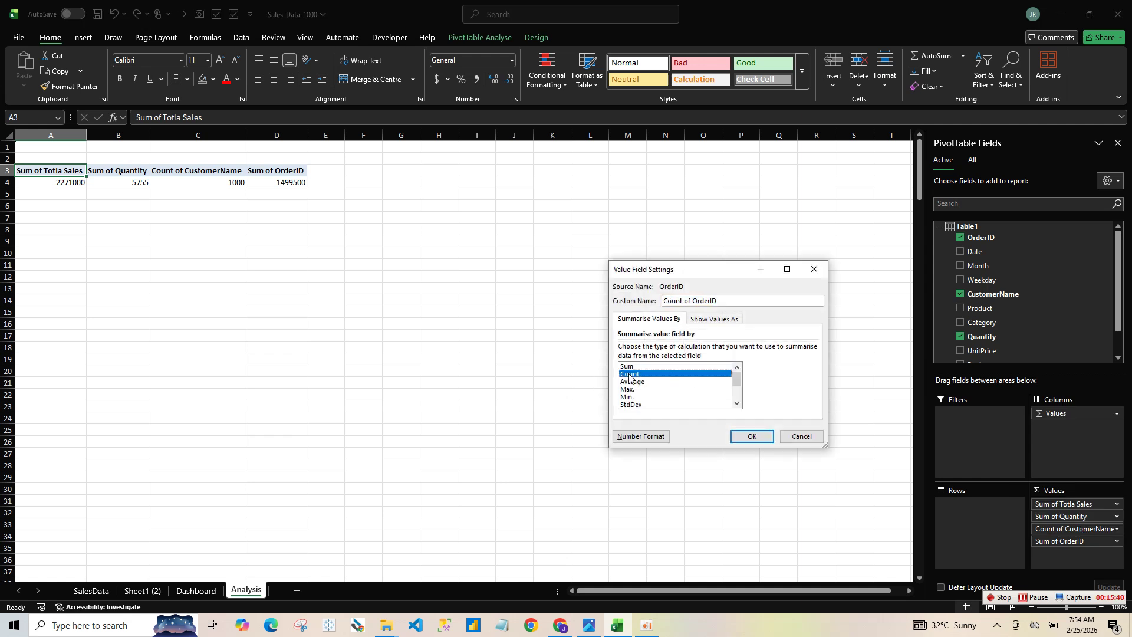
left_click(757, 441)
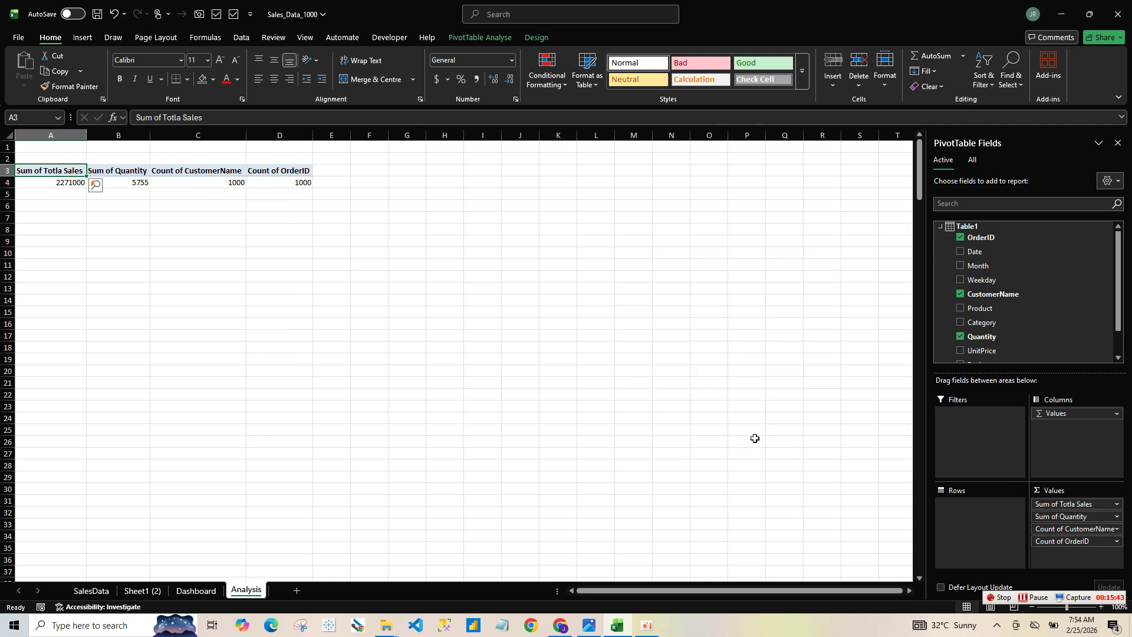
left_click(287, 173)
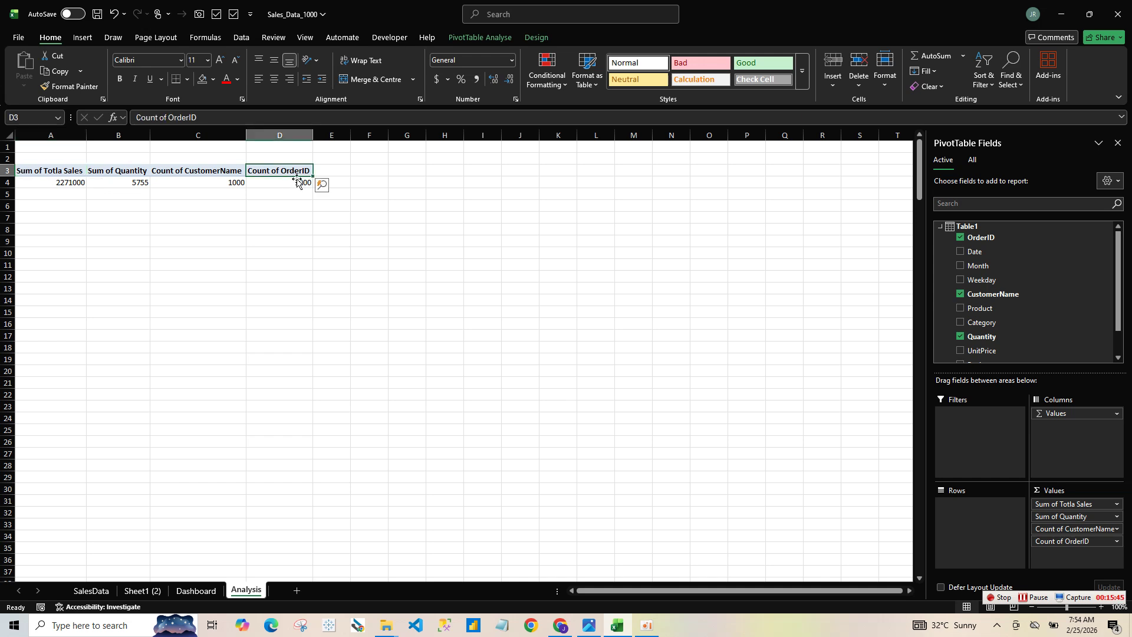
left_click(300, 184)
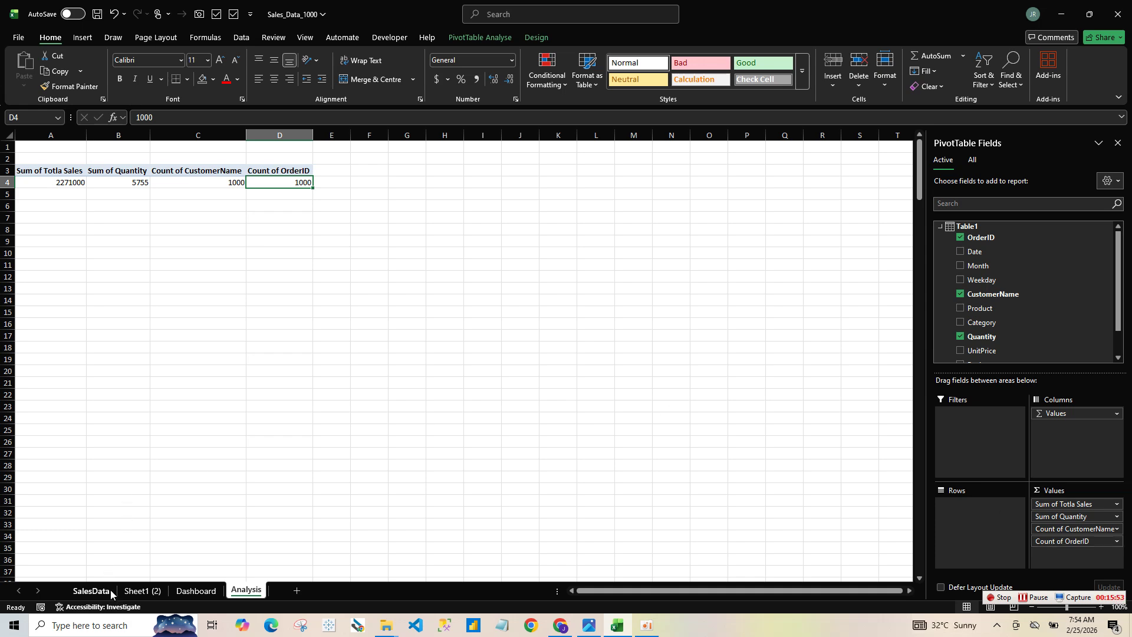
- Filter the SalesData table's CustomerName column to only the second customer in the list
left_click(91, 590)
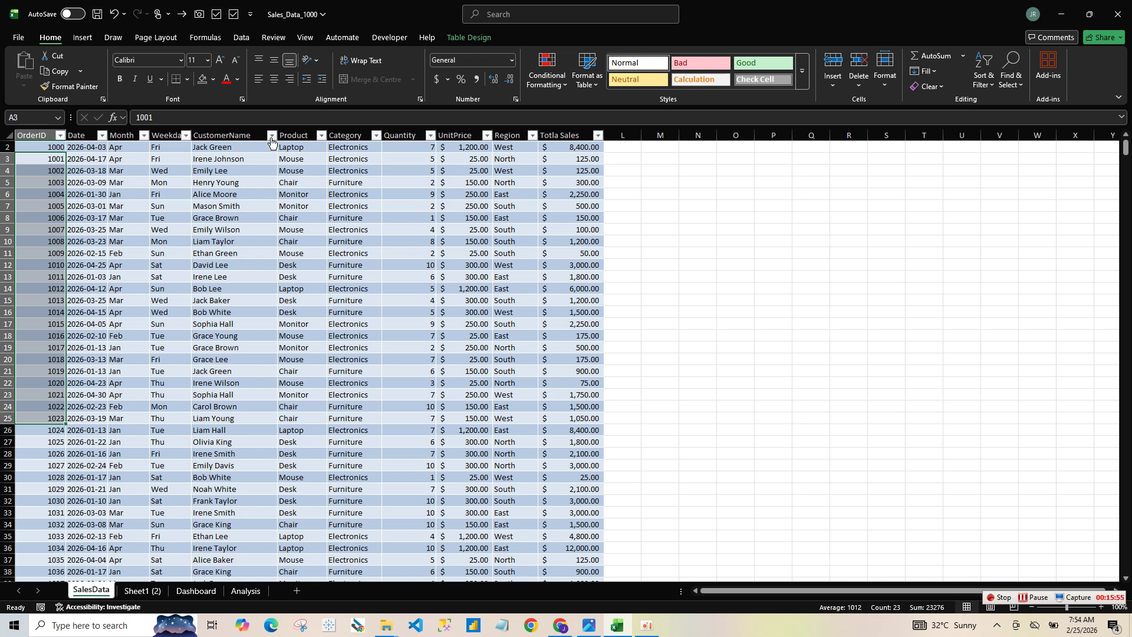
left_click(272, 136)
left_click(167, 290)
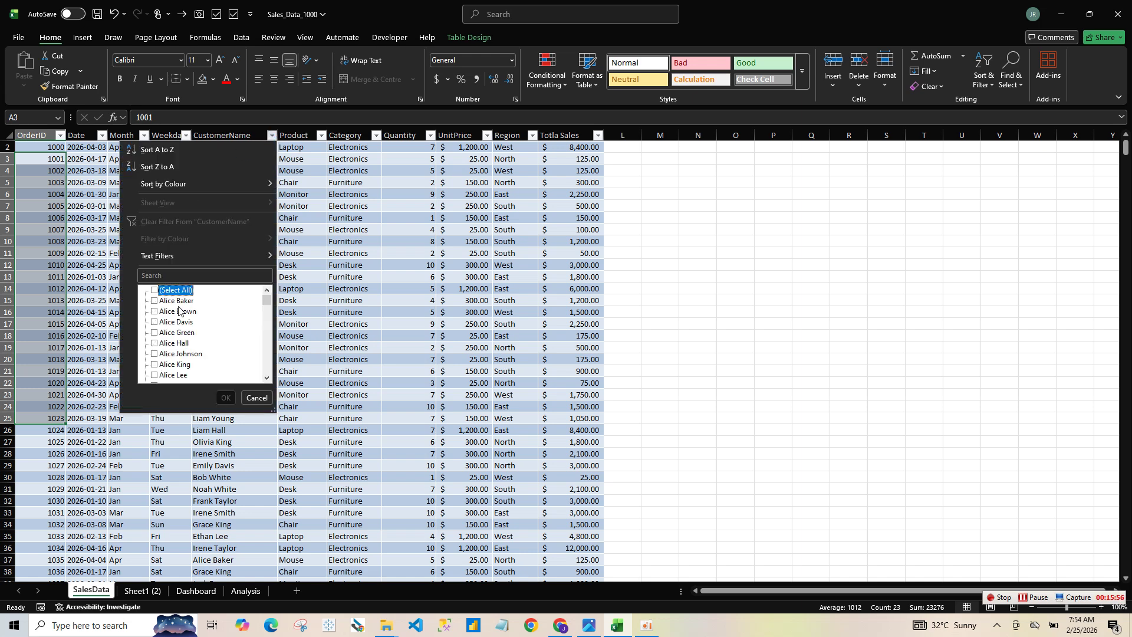
left_click(178, 310)
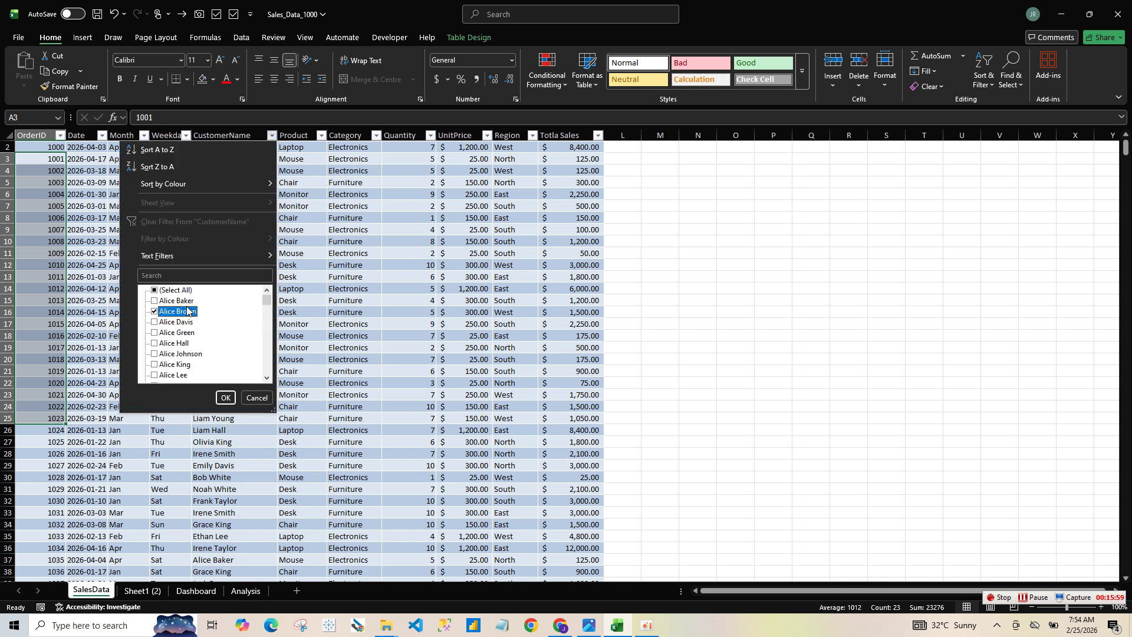
key("Return")
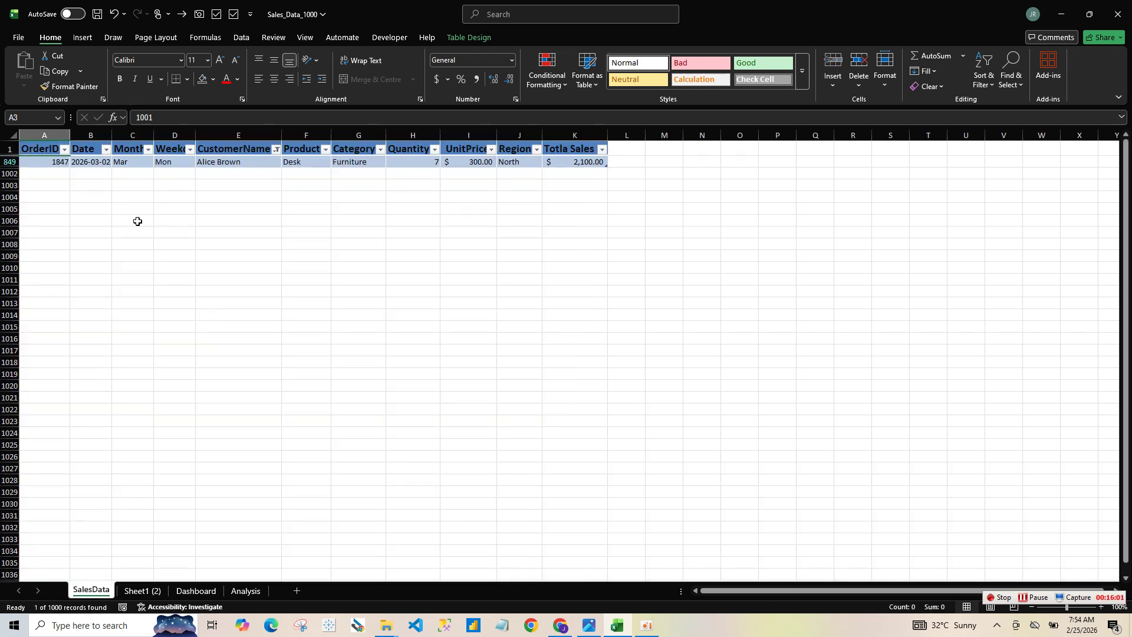
- Switch the CustomerName filter to the first listed customer to examine that customer's OrderIDs, and clear the filter
left_click(276, 149)
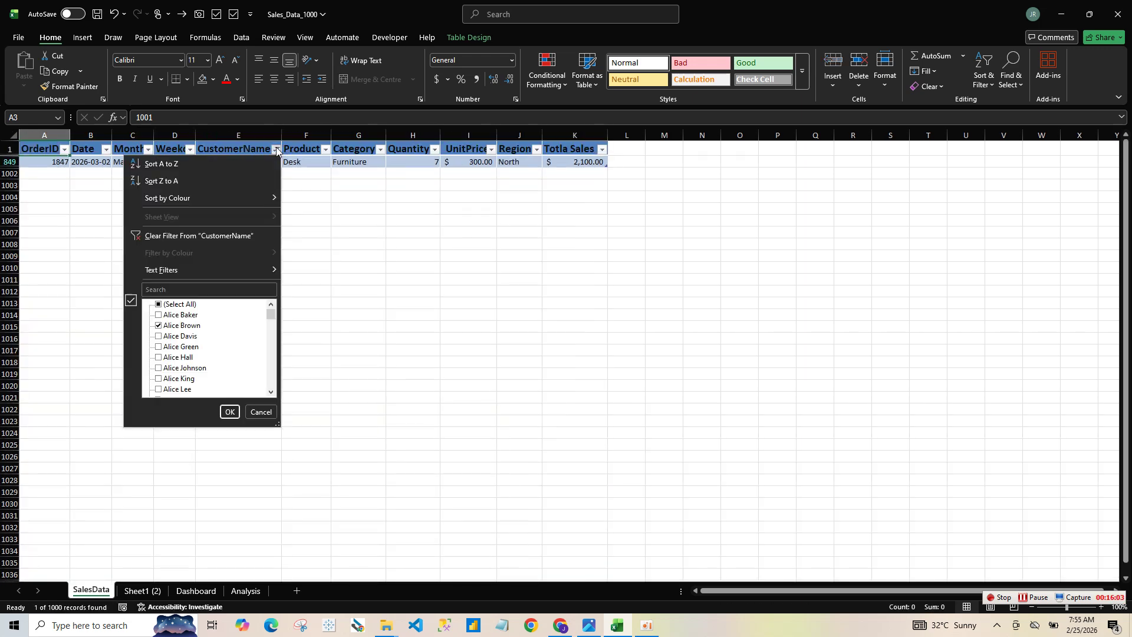
left_click(169, 323)
left_click(172, 316)
key("Return")
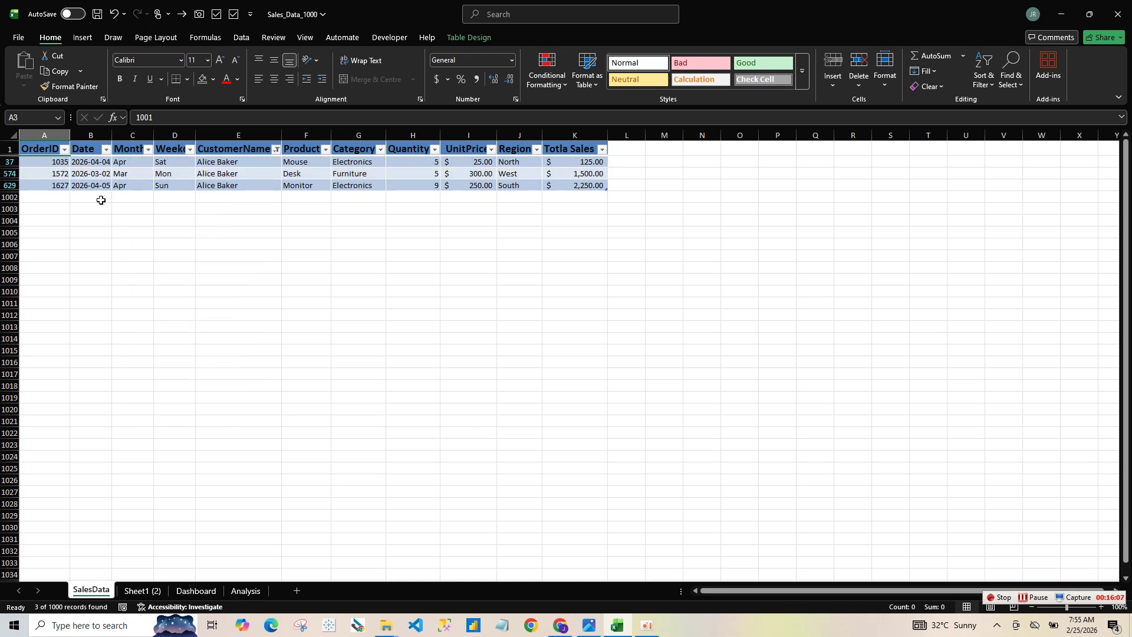
left_click_drag(60, 158, 56, 184)
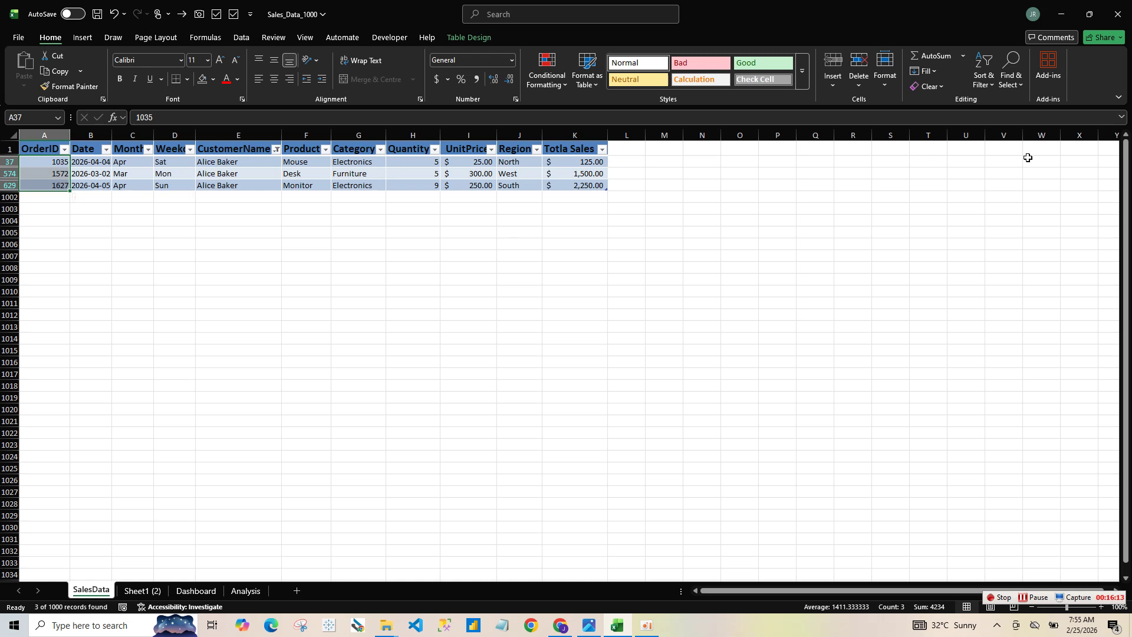
left_click(230, 40)
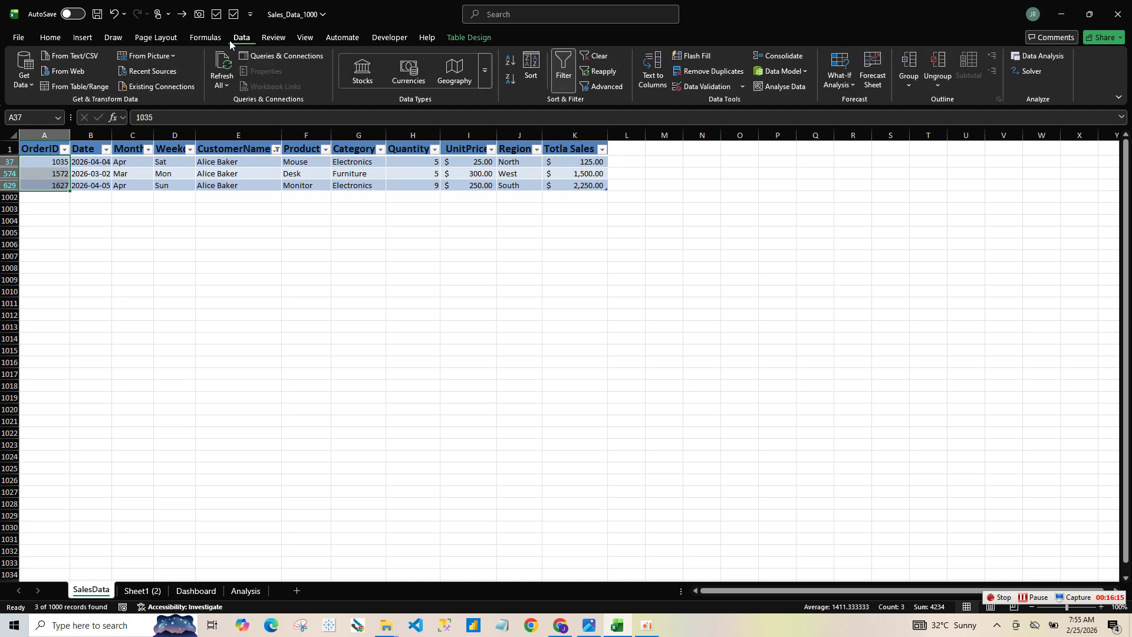
left_click(605, 56)
- Summarise the OrderID value field in the Analysis sheet's PivotTable by Sum
left_click(247, 590)
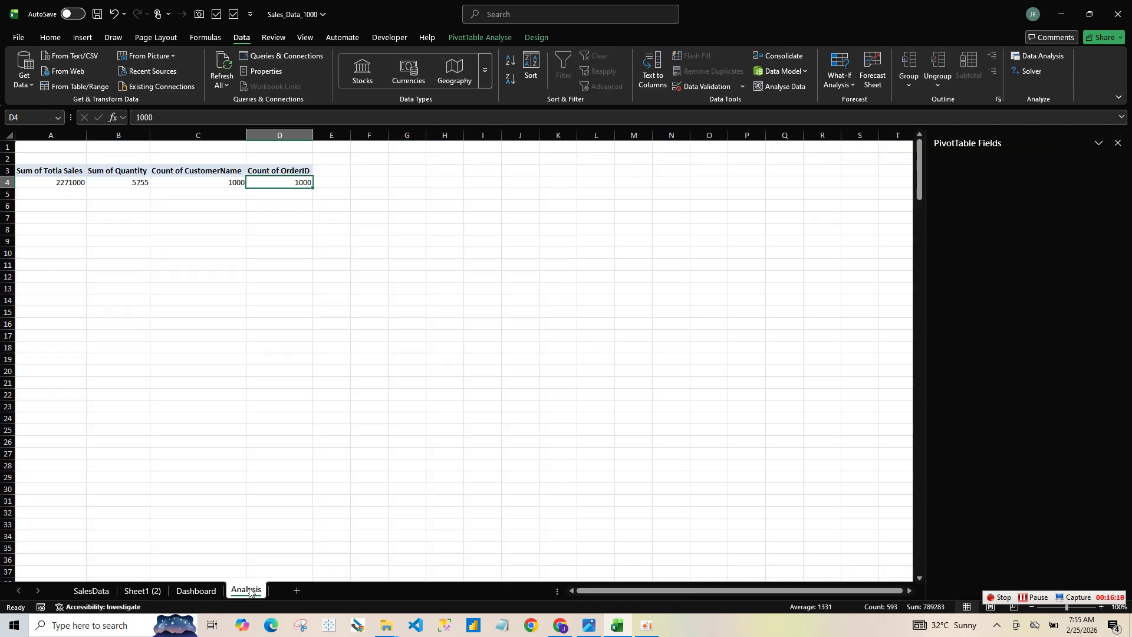
left_click(1106, 541)
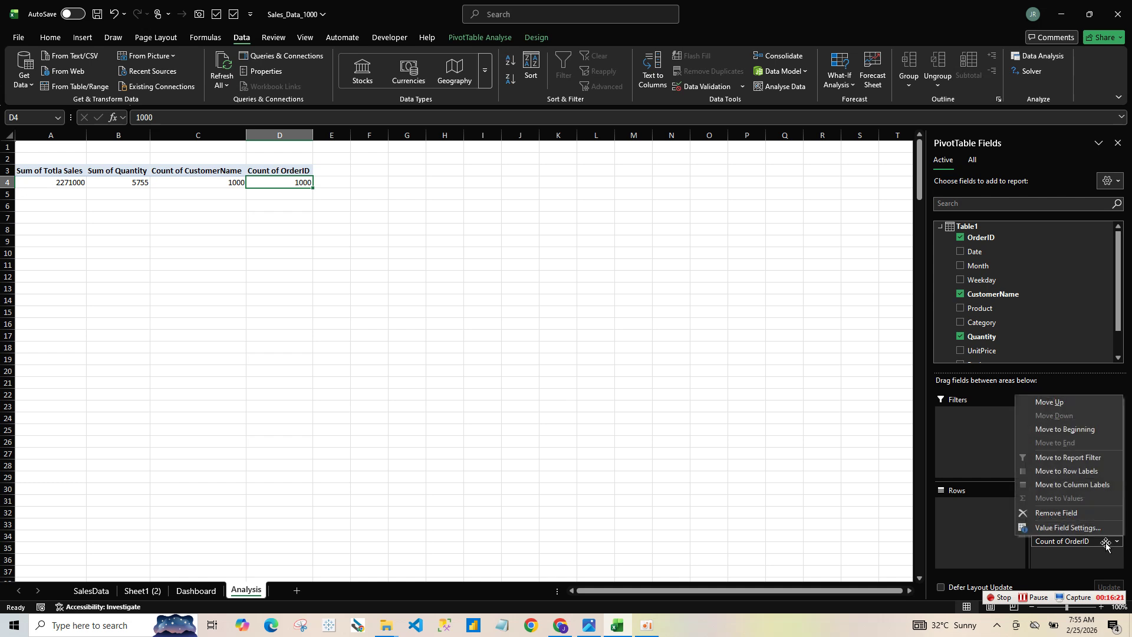
left_click(1067, 528)
left_click(662, 367)
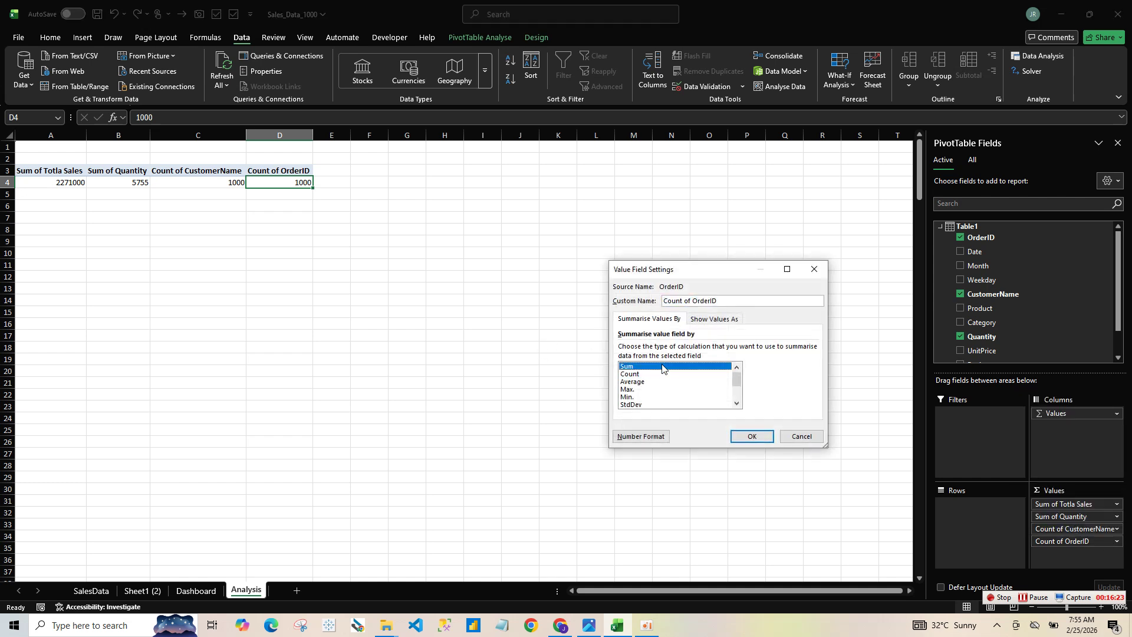
key("Return")
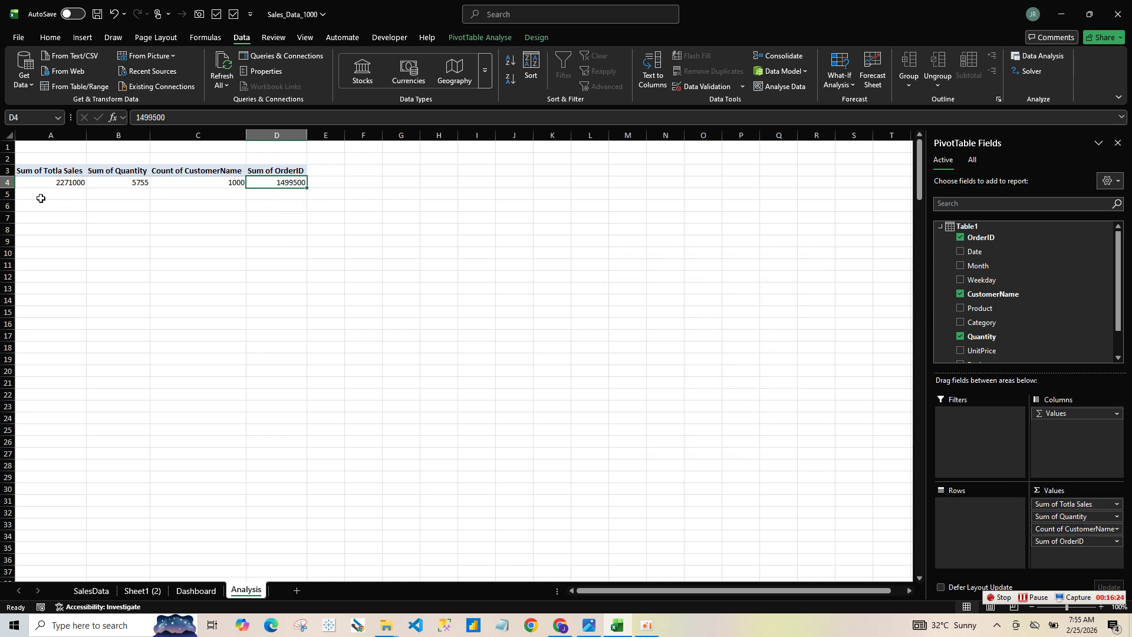
- Format the PivotTable values in A4:D4 with thousands separators and no decimal places
left_click_drag(51, 182, 277, 183)
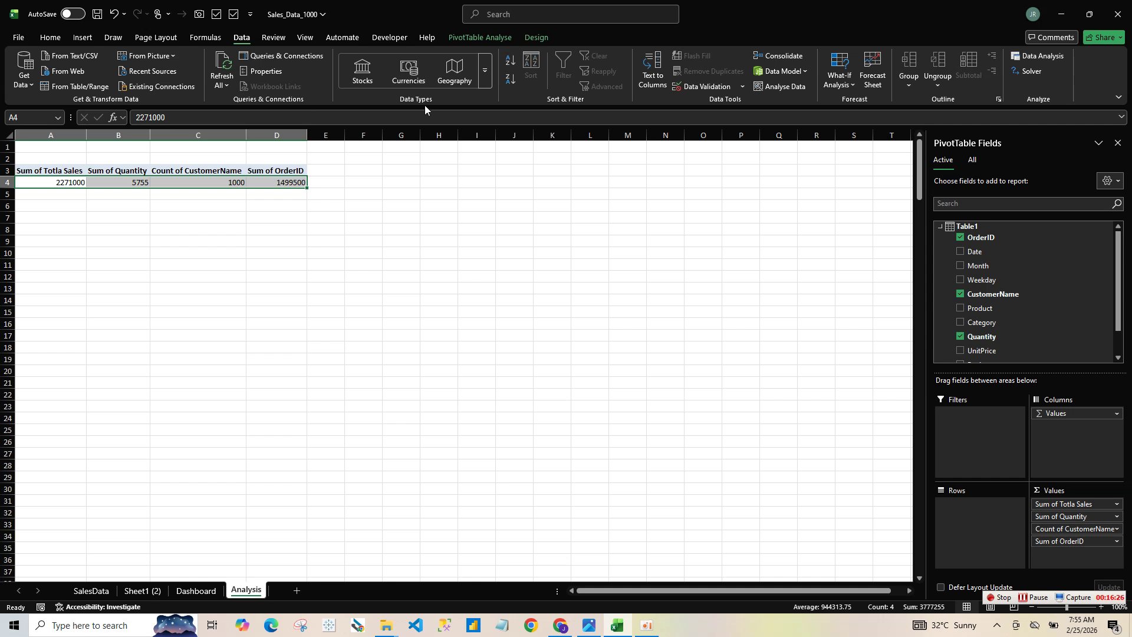
left_click(50, 37)
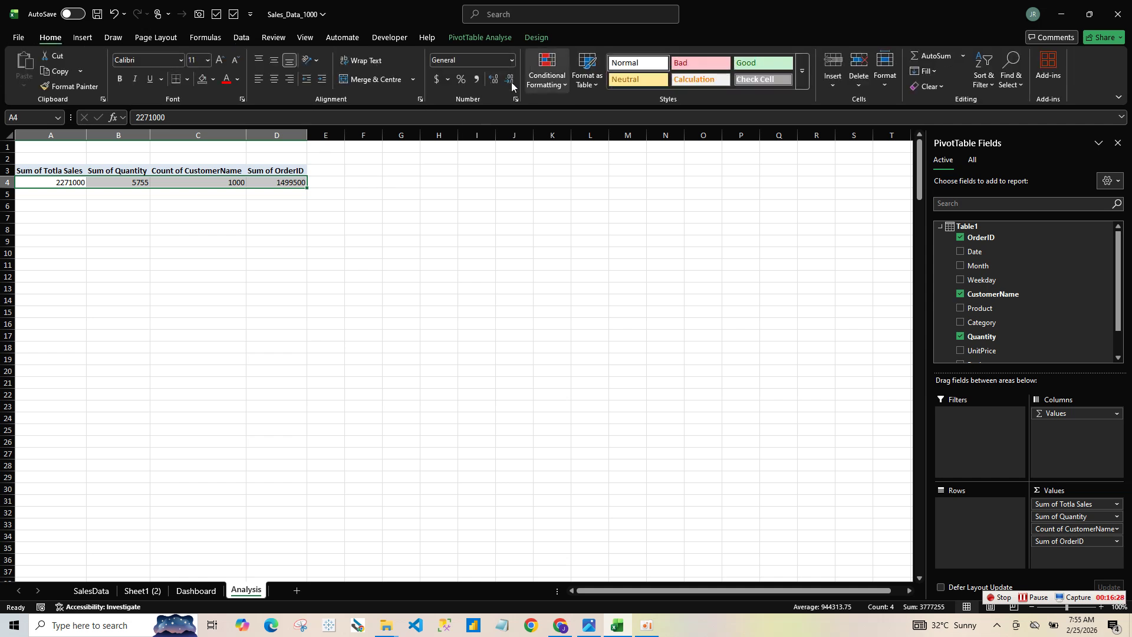
left_click(478, 80)
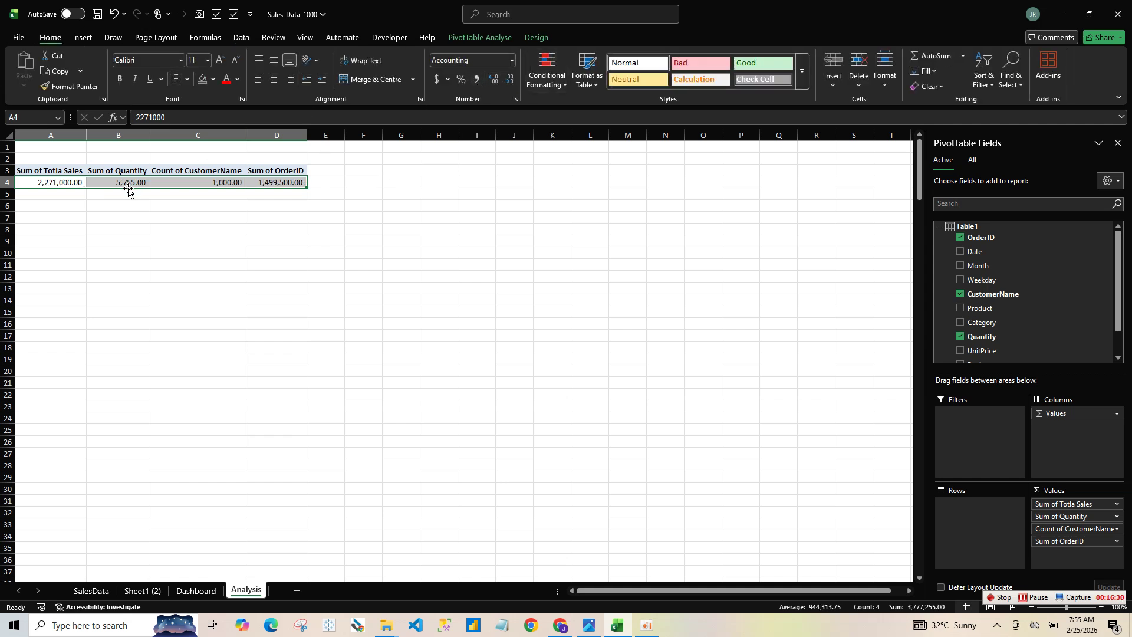
left_click(508, 79)
left_click(508, 79)
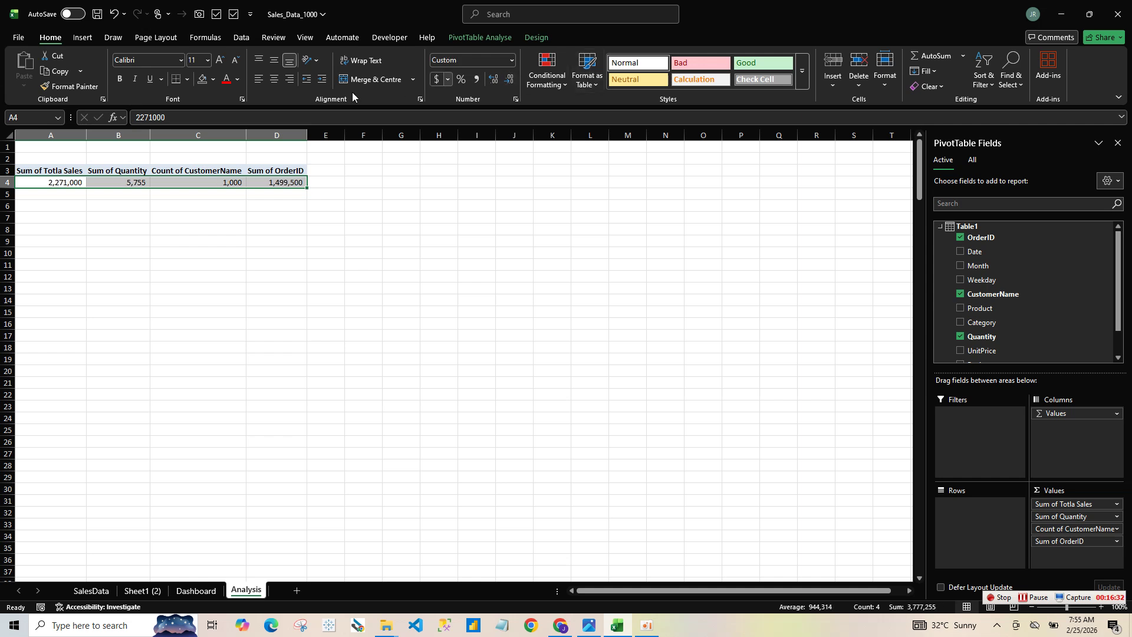
- Format the Sum of Totla Sales value in A4 as dollar accounting with no decimal places
left_click(63, 182)
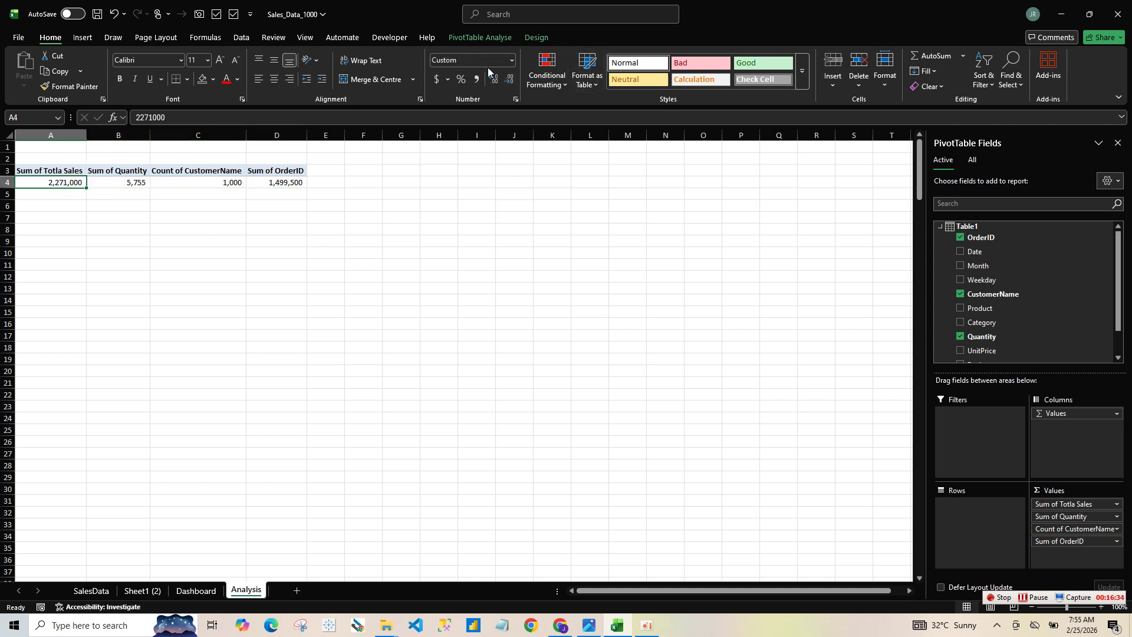
left_click(437, 78)
left_click(504, 79)
left_click(504, 79)
left_click(284, 170)
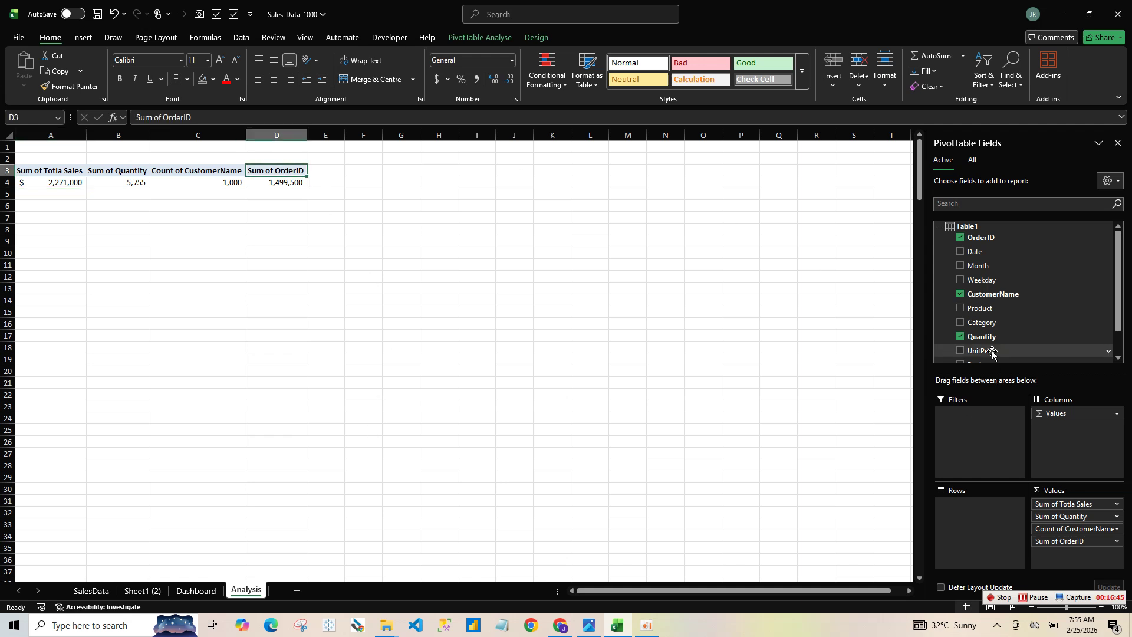
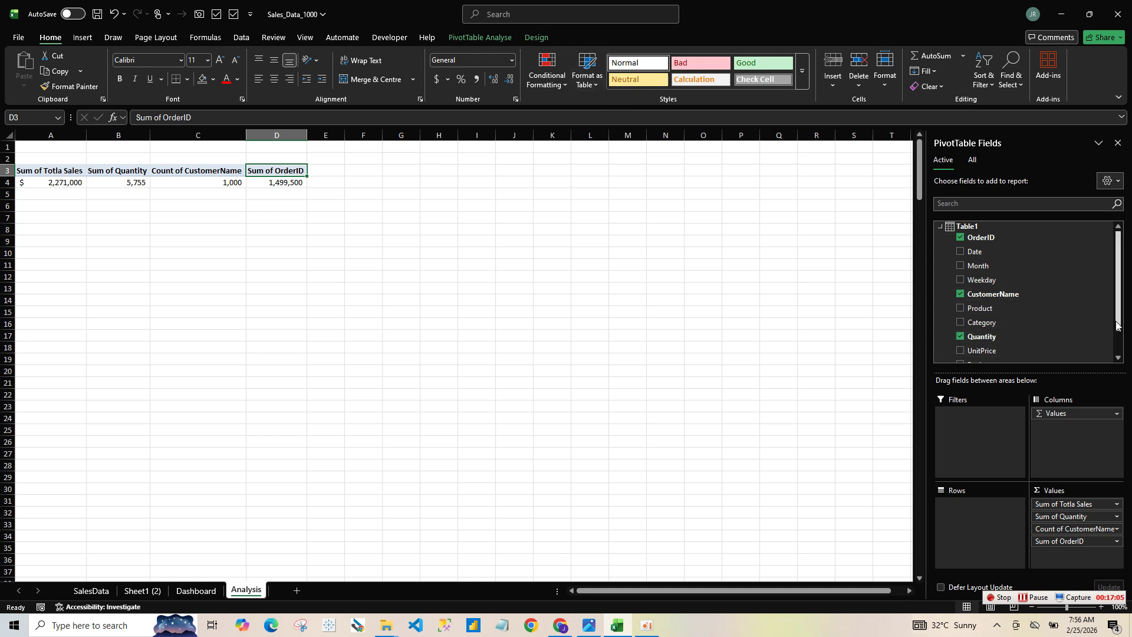
- Add UnitPrice to the PivotTable's values and summarise it by Average
scroll(979, 321, "down", 1)
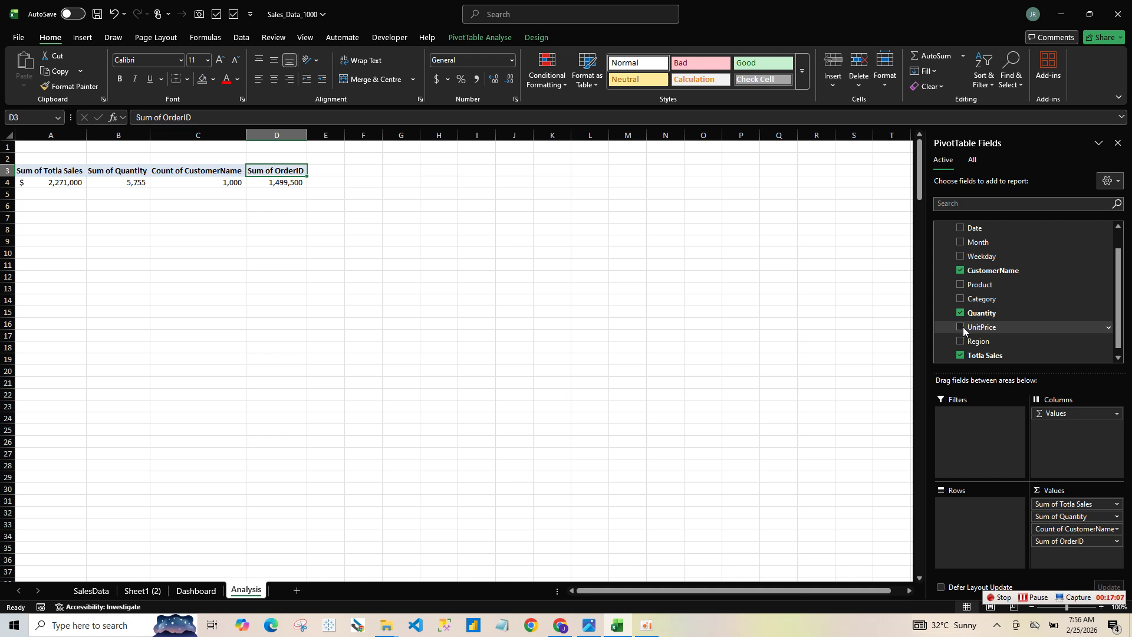
left_click_drag(963, 326, 1058, 557)
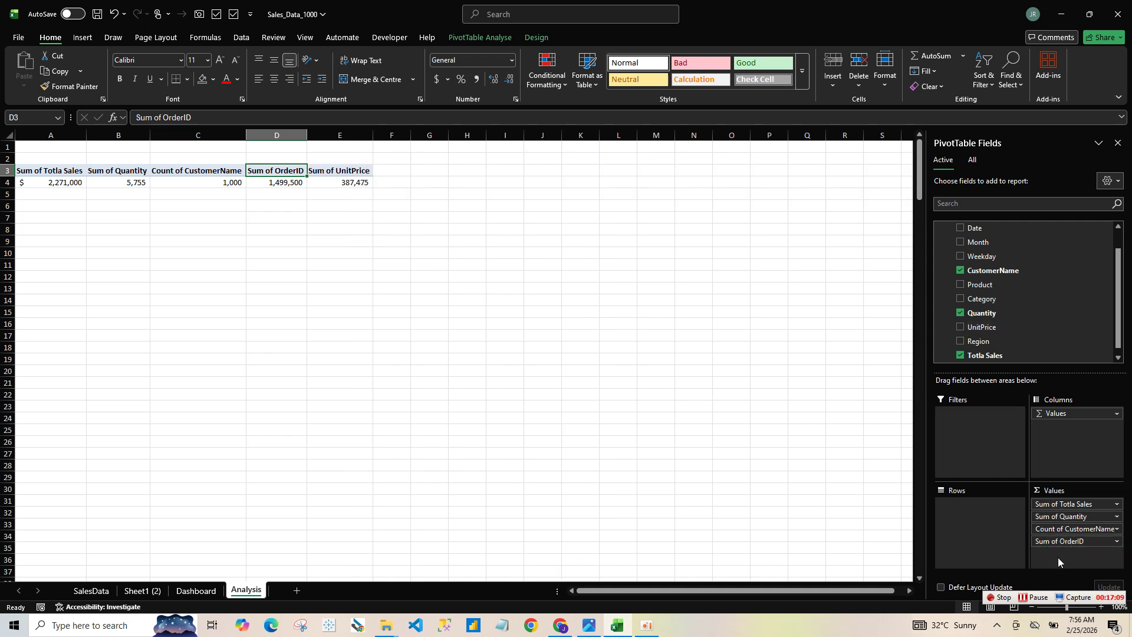
left_click(1096, 556)
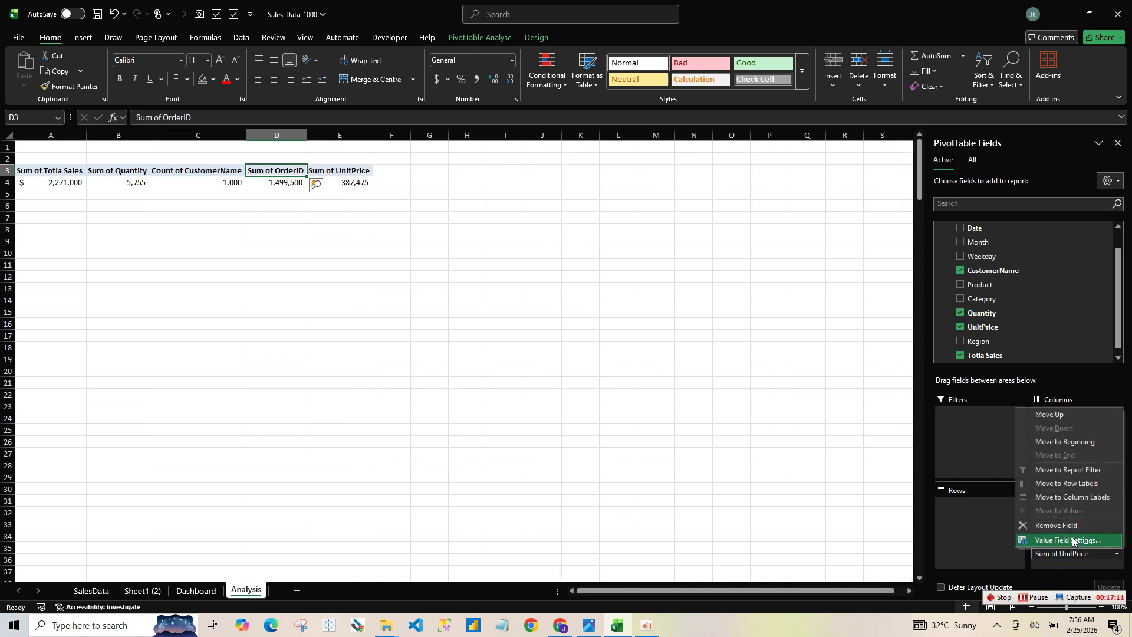
left_click(1079, 538)
left_click(641, 382)
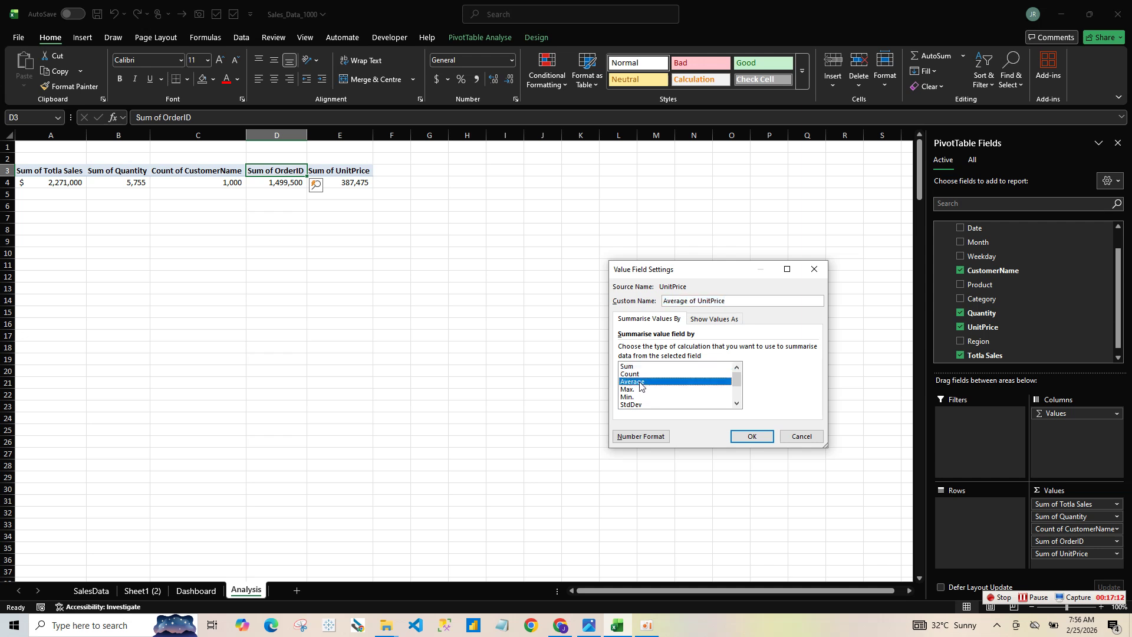
key("Return")
left_click(355, 184)
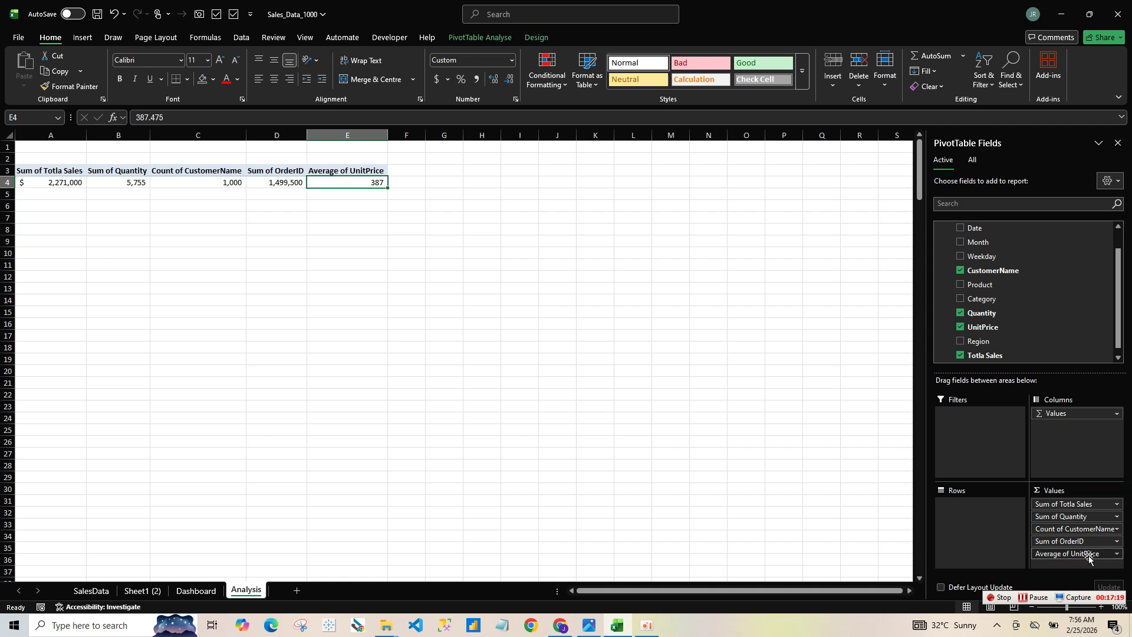
- Replace UnitPrice in the PivotTable's values with a second Quantity field summarised by Average
left_click_drag(1088, 558, 1064, 557)
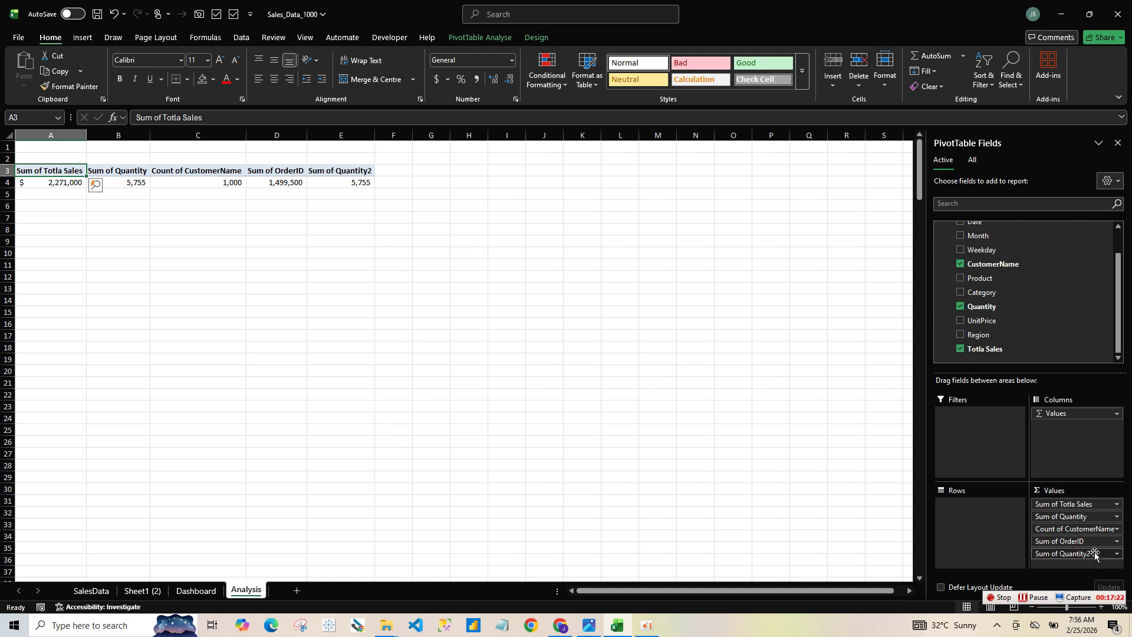
left_click(1095, 554)
left_click(1067, 539)
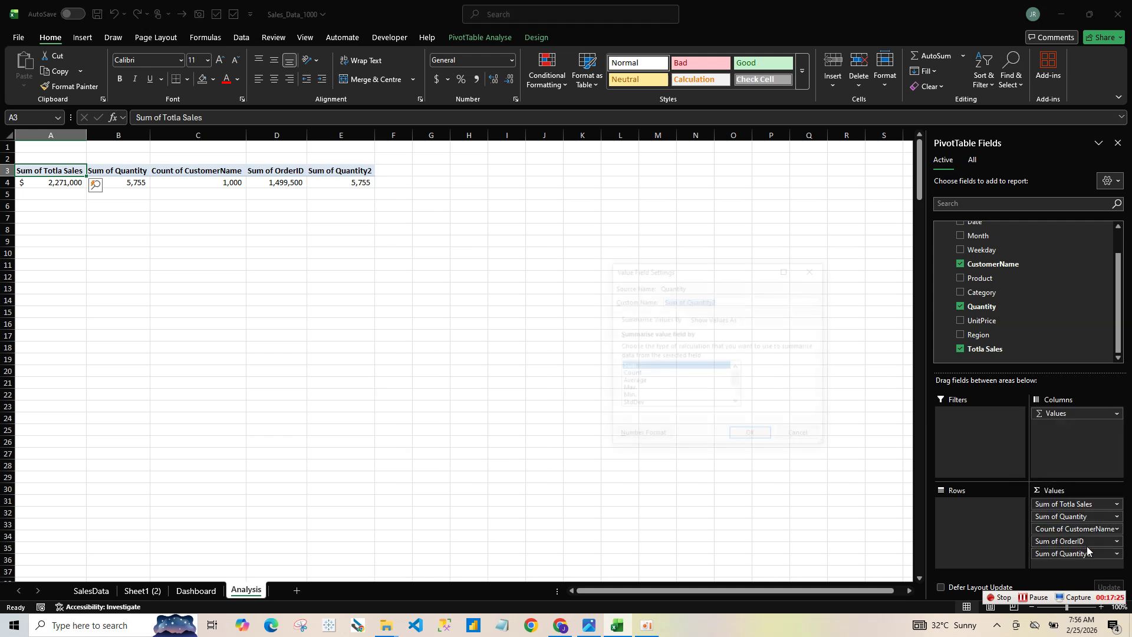
double_click(634, 382)
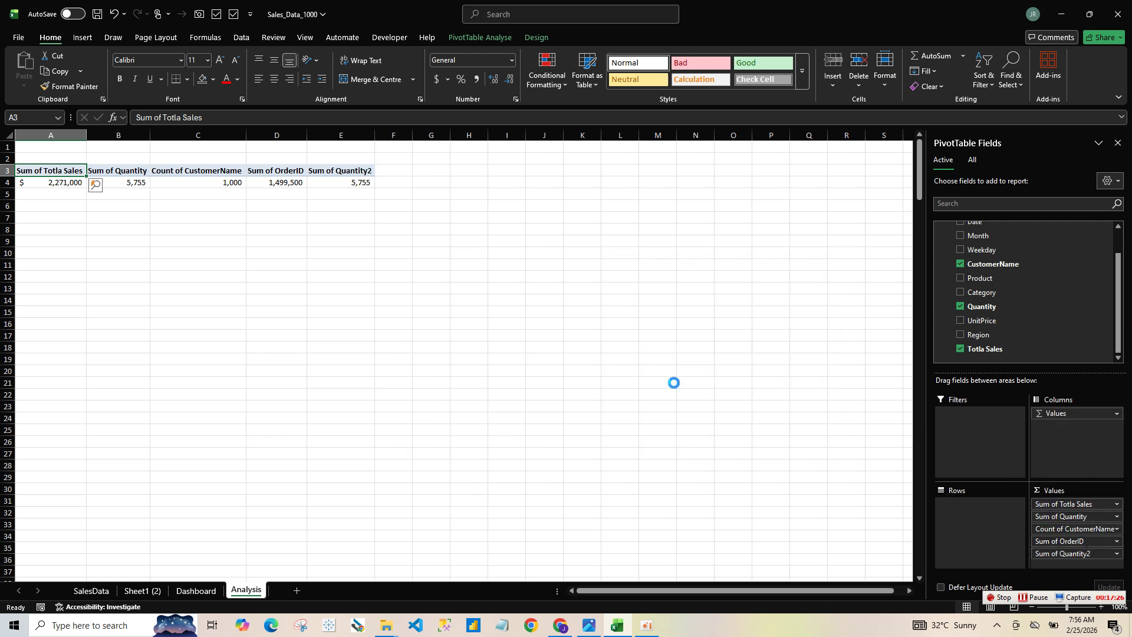
left_click(334, 183)
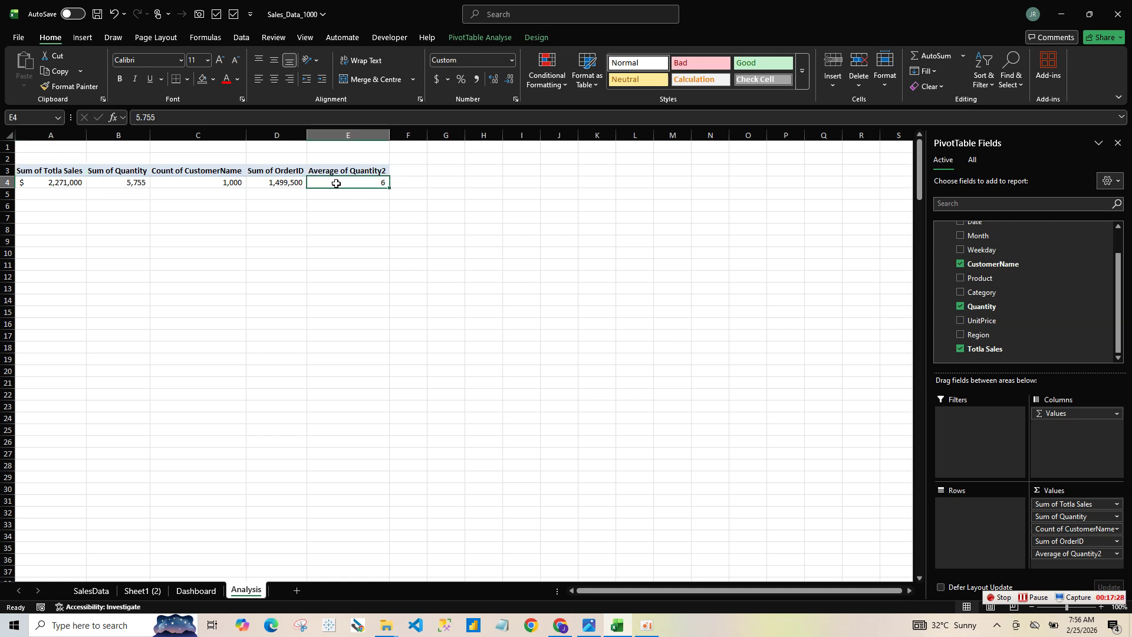
mouse_move(336, 183)
left_click(230, 277)
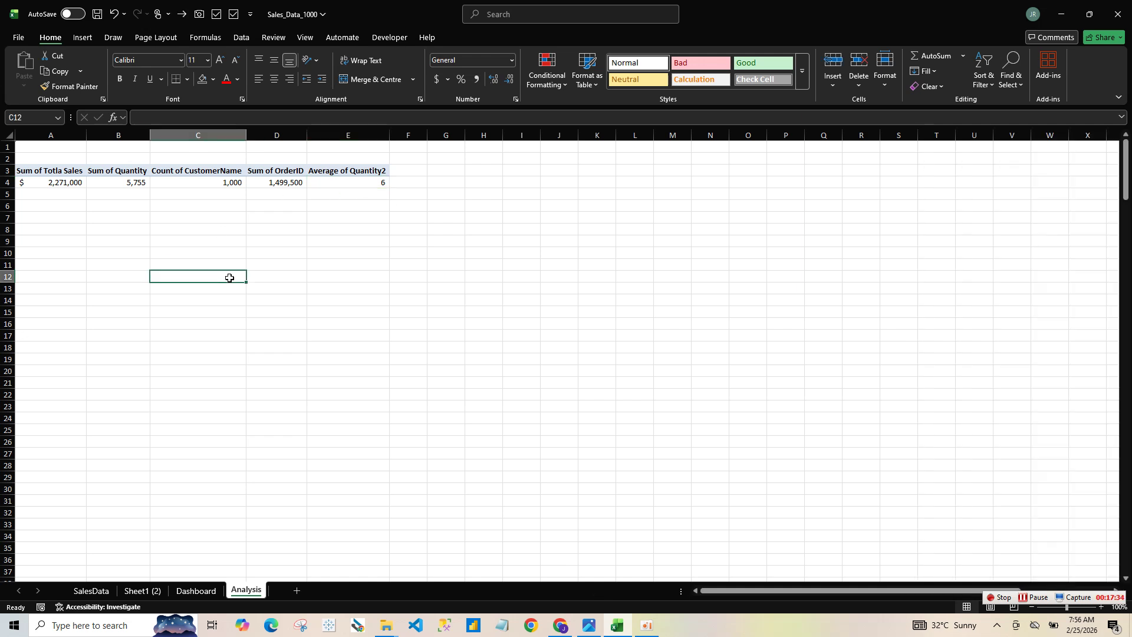
left_click(30, 181)
left_click(376, 185)
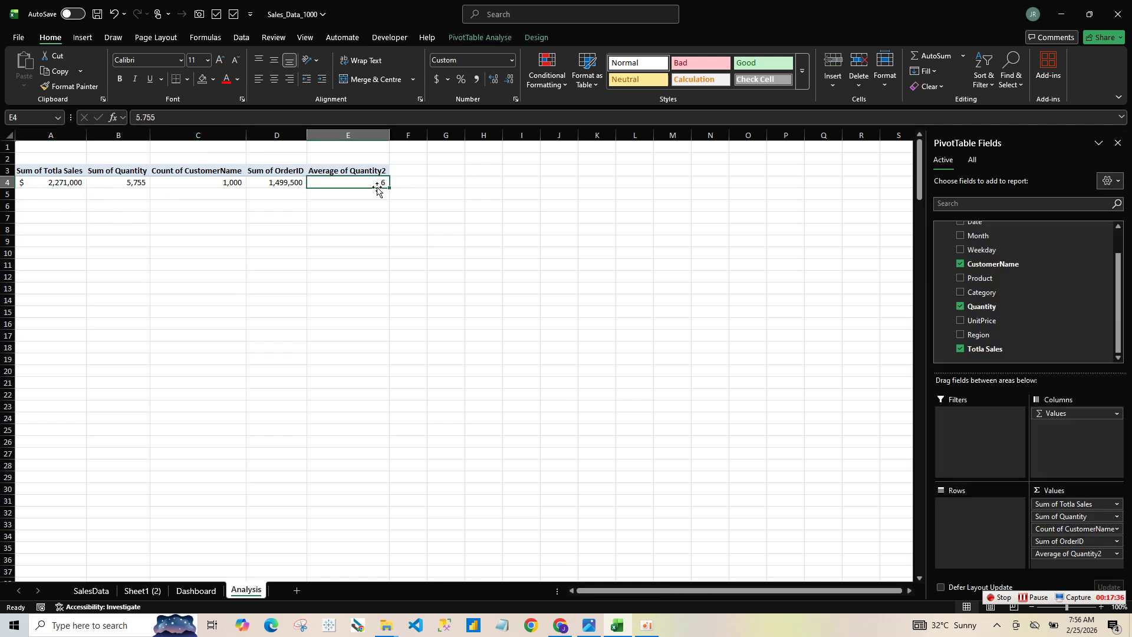
left_click(203, 591)
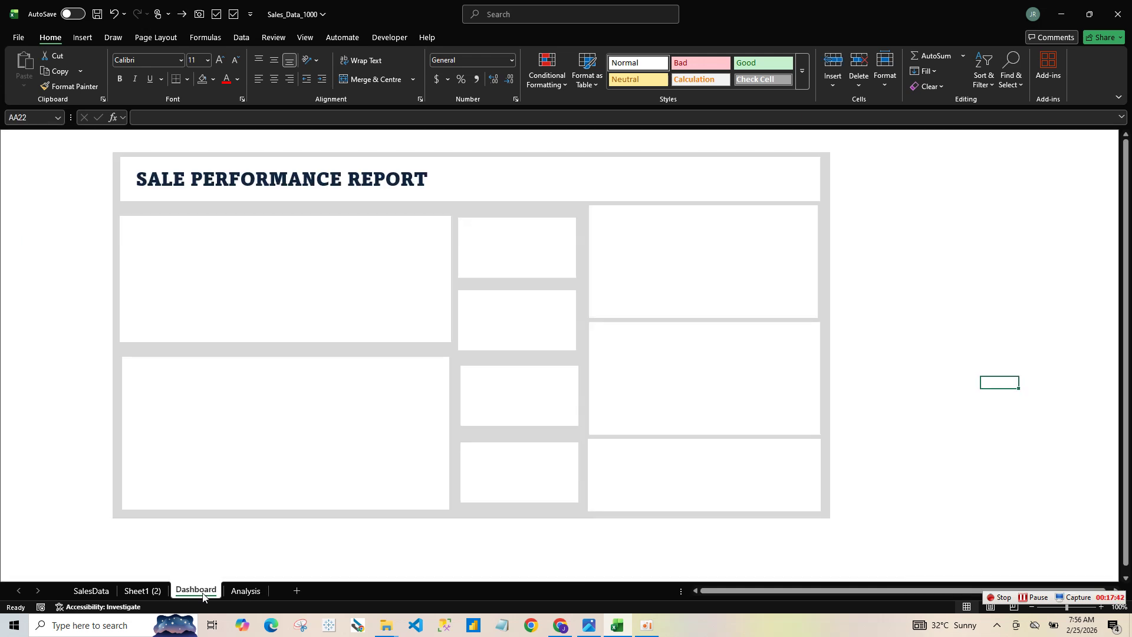
left_click(247, 591)
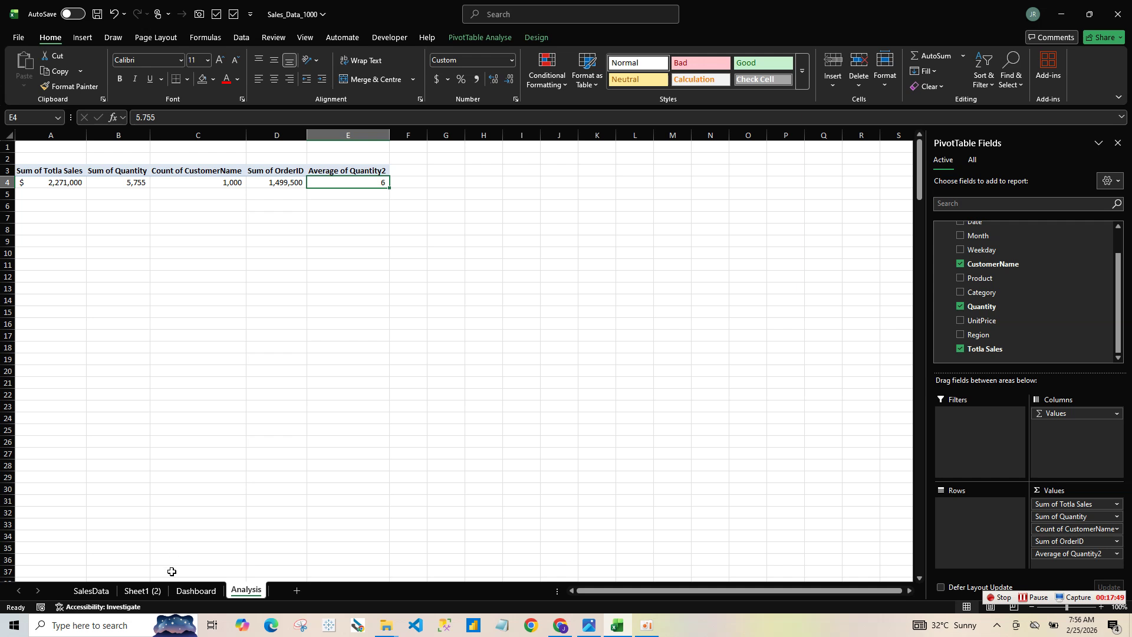
- Duplicate the SALE PERFORMANCE REPORT text box on the Dashboard sheet, then move the copy beside the first small card and narrow it
left_click(196, 589)
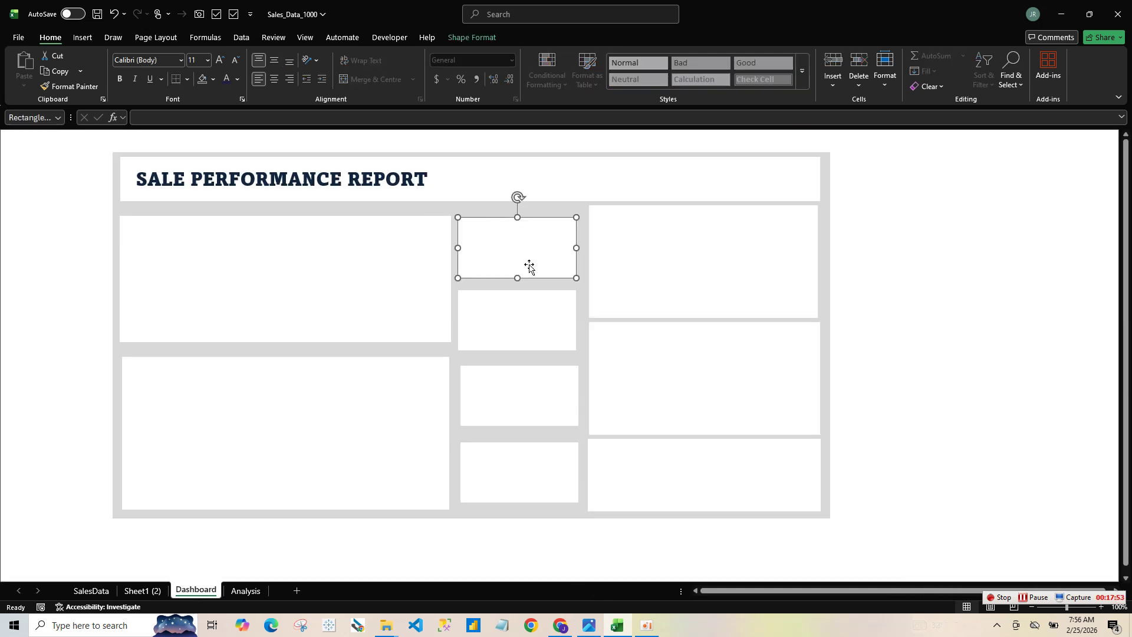
left_click(244, 173)
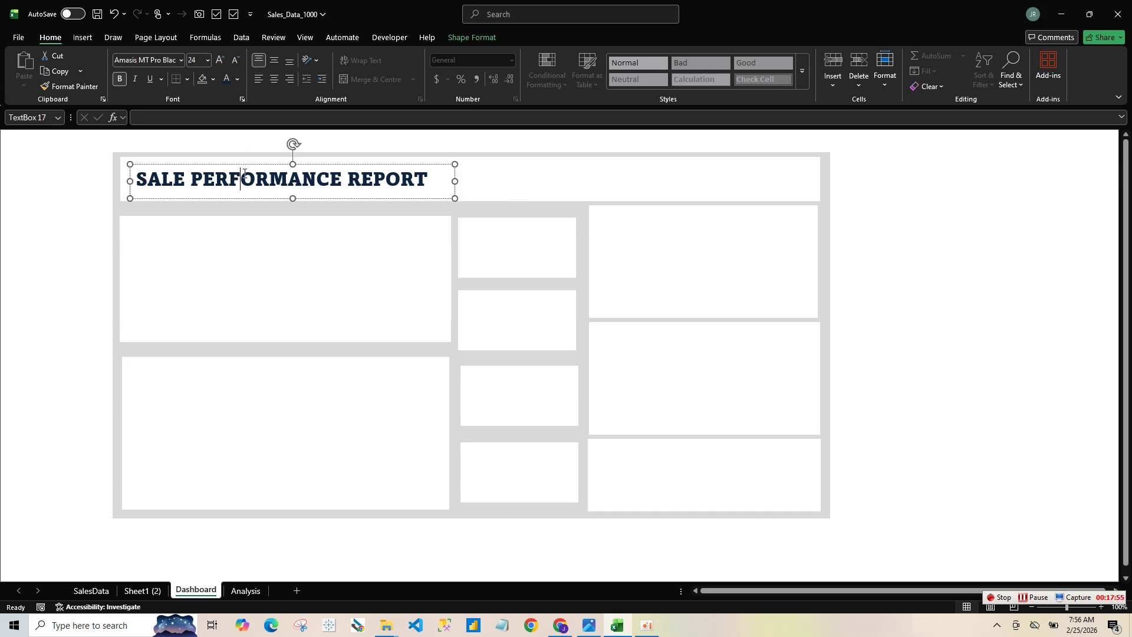
left_click(454, 198)
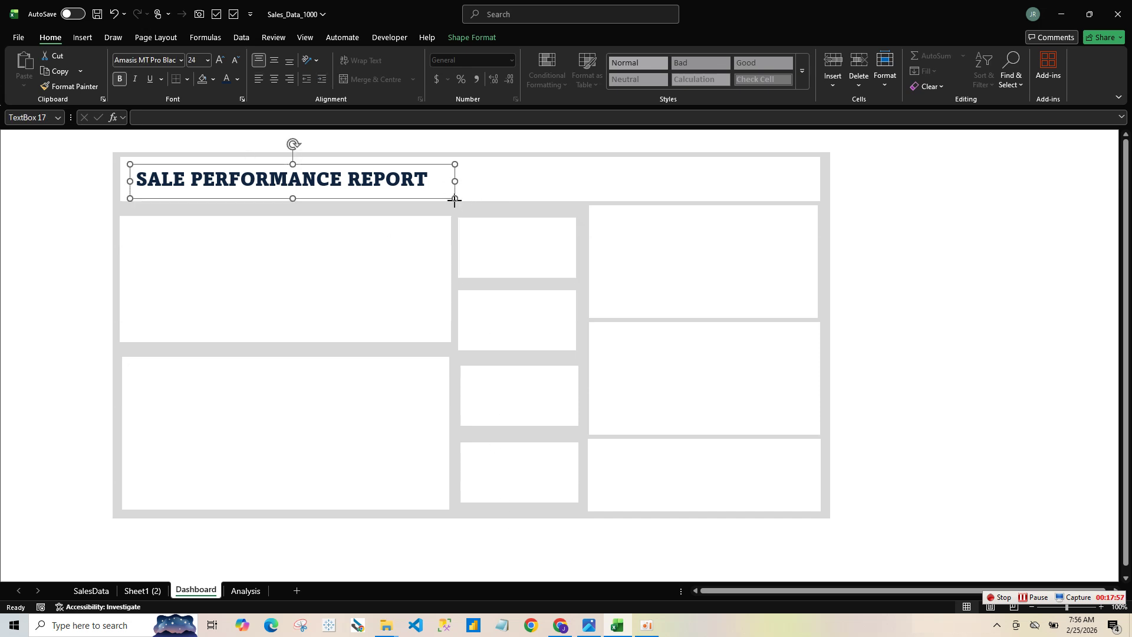
key("ctrl+d")
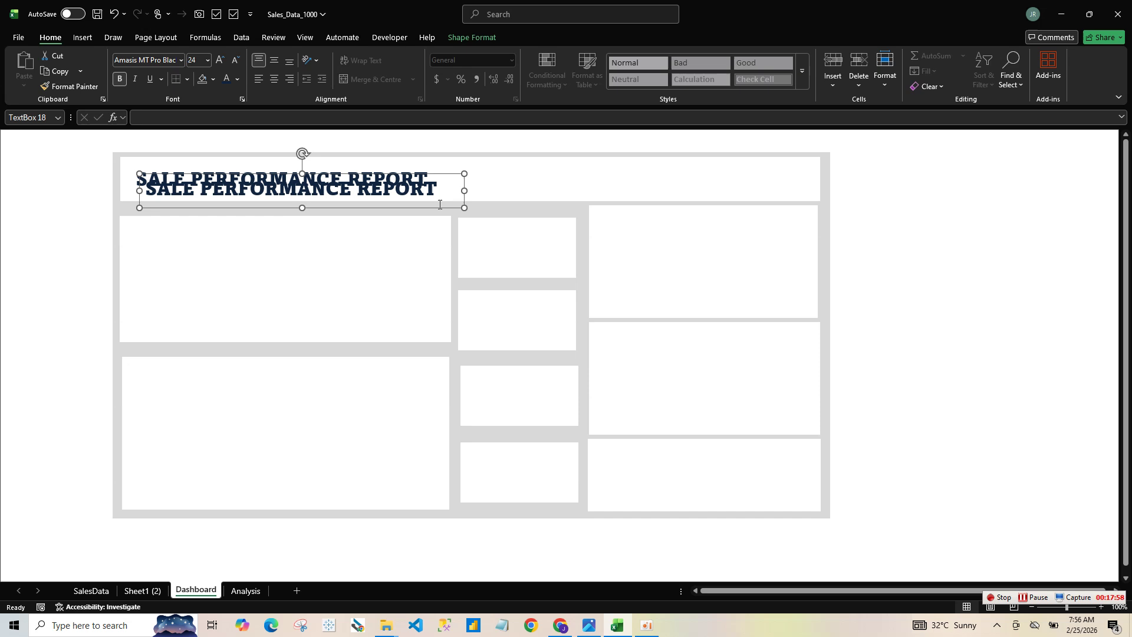
left_click_drag(427, 206, 639, 278)
left_click(681, 261)
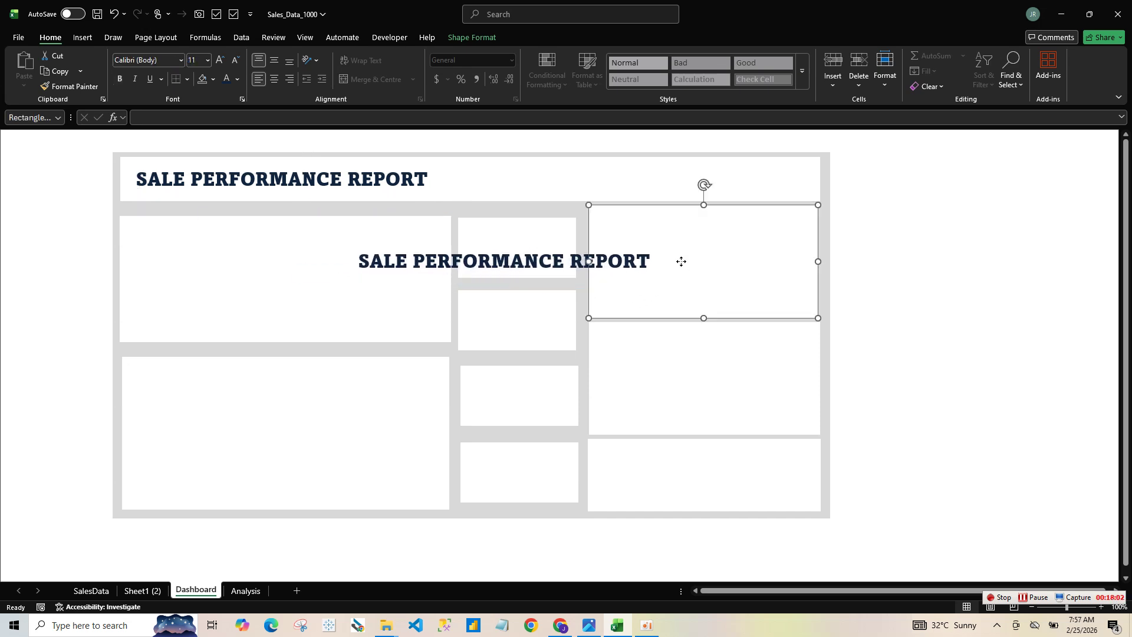
left_click(627, 260)
left_click_drag(675, 262, 539, 276)
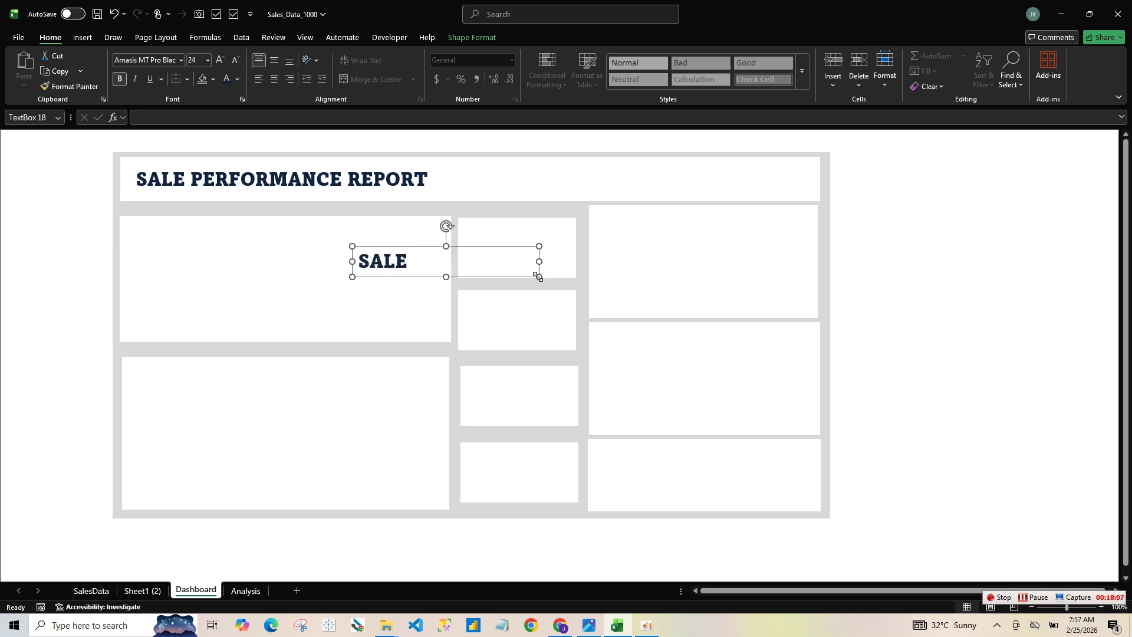
- Set the copied text box's font size to 12, move it over the first small card and centre its text both ways
left_click(219, 60)
left_click(207, 60)
left_click(198, 144)
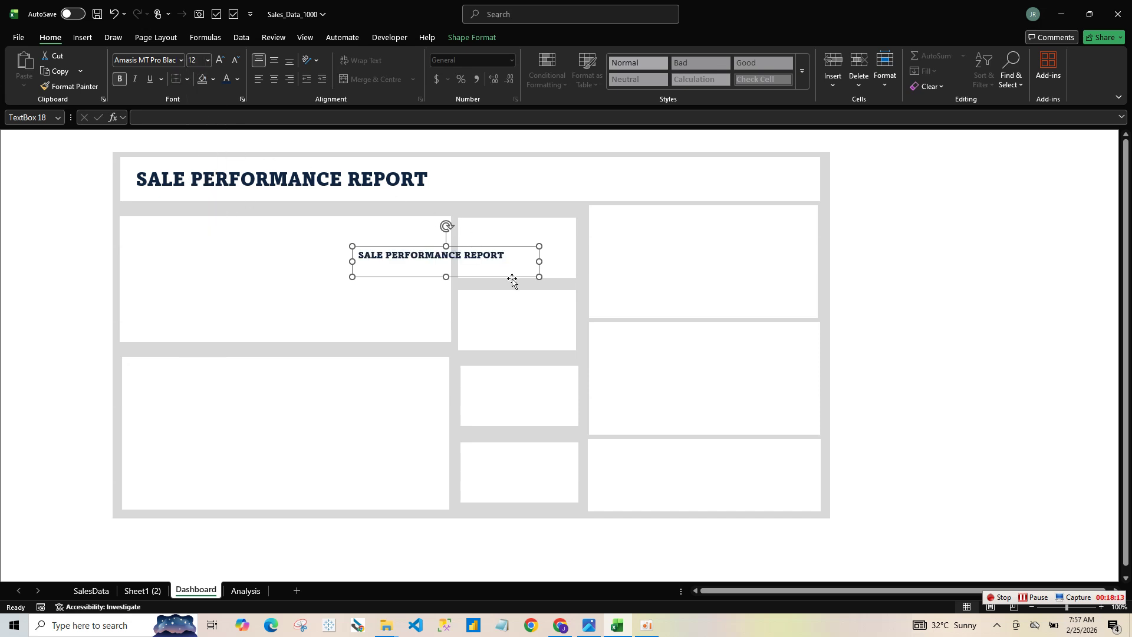
left_click_drag(513, 278, 600, 259)
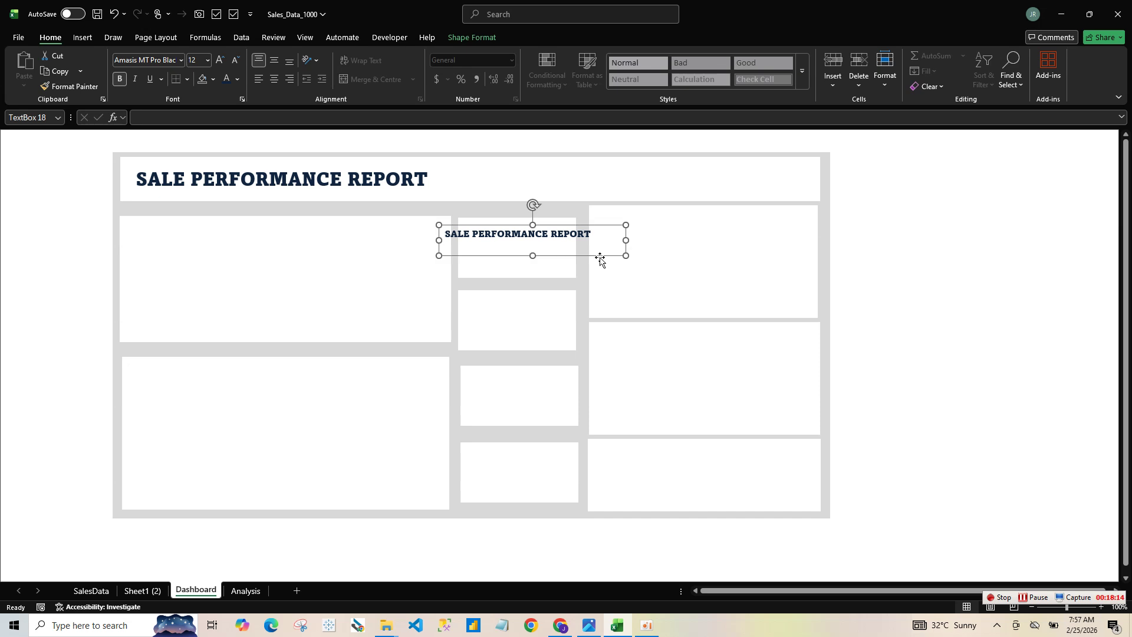
left_click(546, 249)
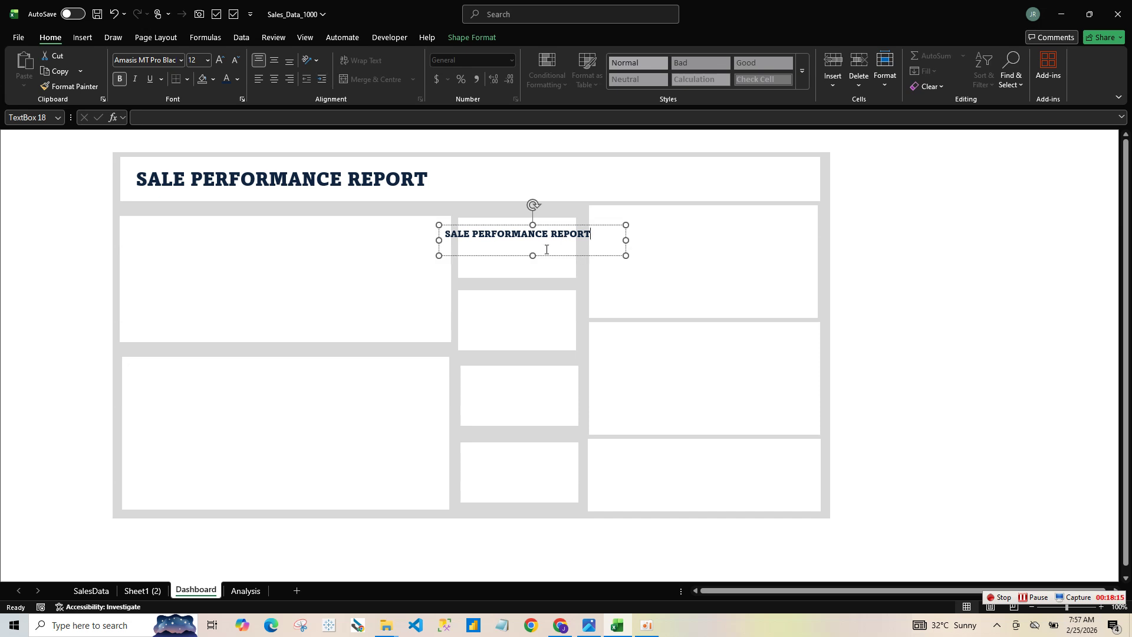
left_click(274, 59)
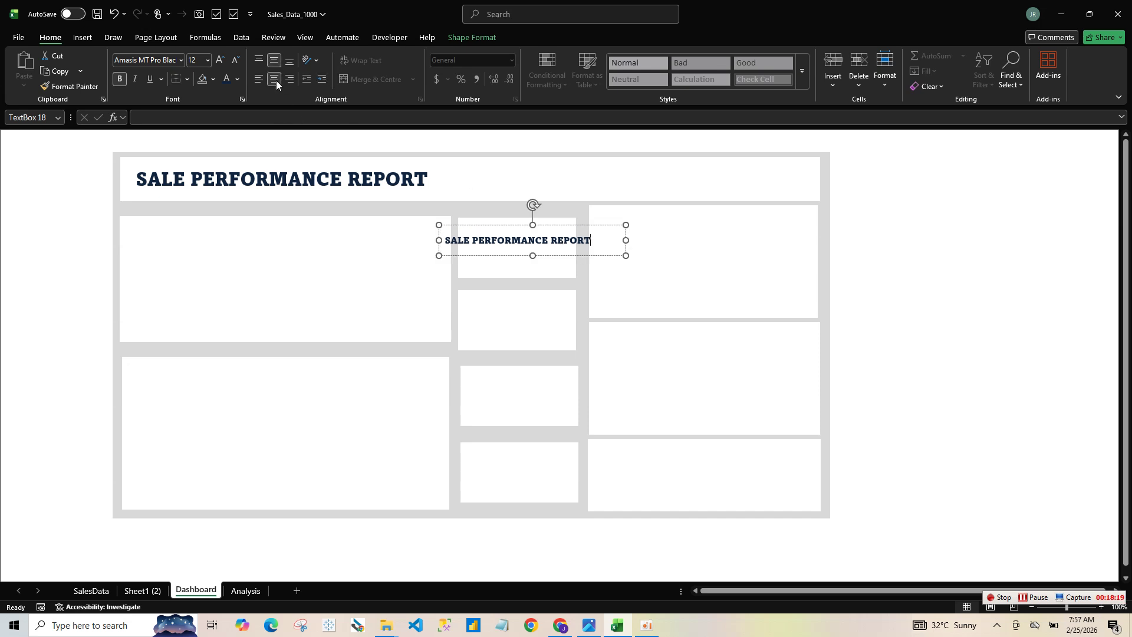
left_click(275, 79)
- Replace the copied text with "Total Sales" and shrink the text box to fit along the first small card's upper edge
left_click_drag(607, 242, 469, 240)
type("T")
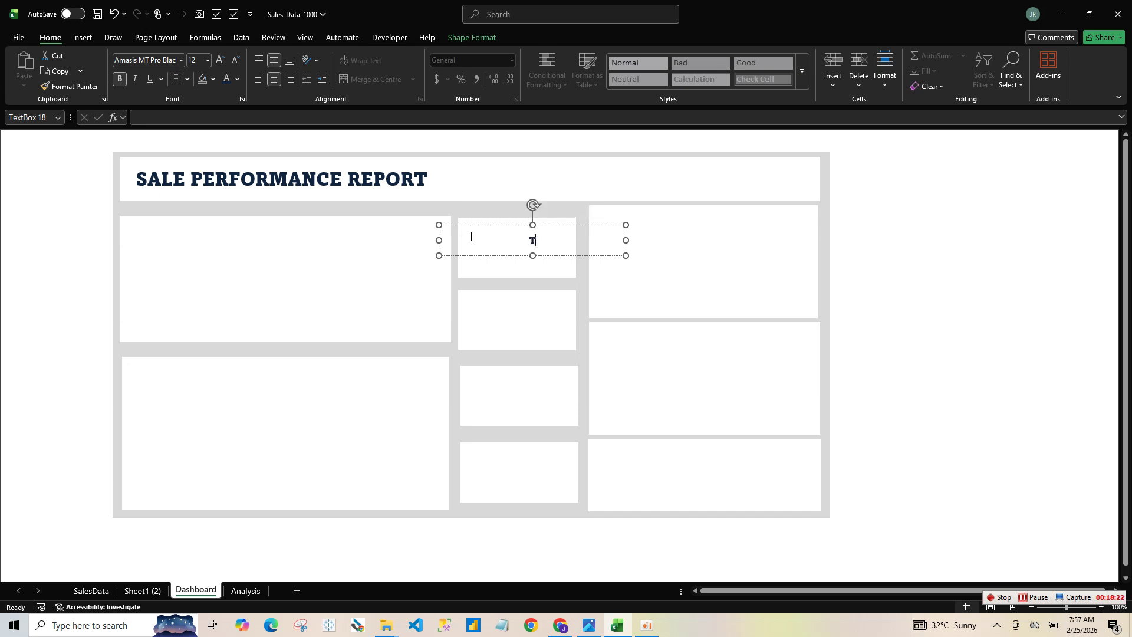
type("otla")
key("BackSpace")
key("BackSpace")
key("BackSpace")
key("BackSpace")
type("tal Sales")
left_click_drag(623, 240, 541, 235)
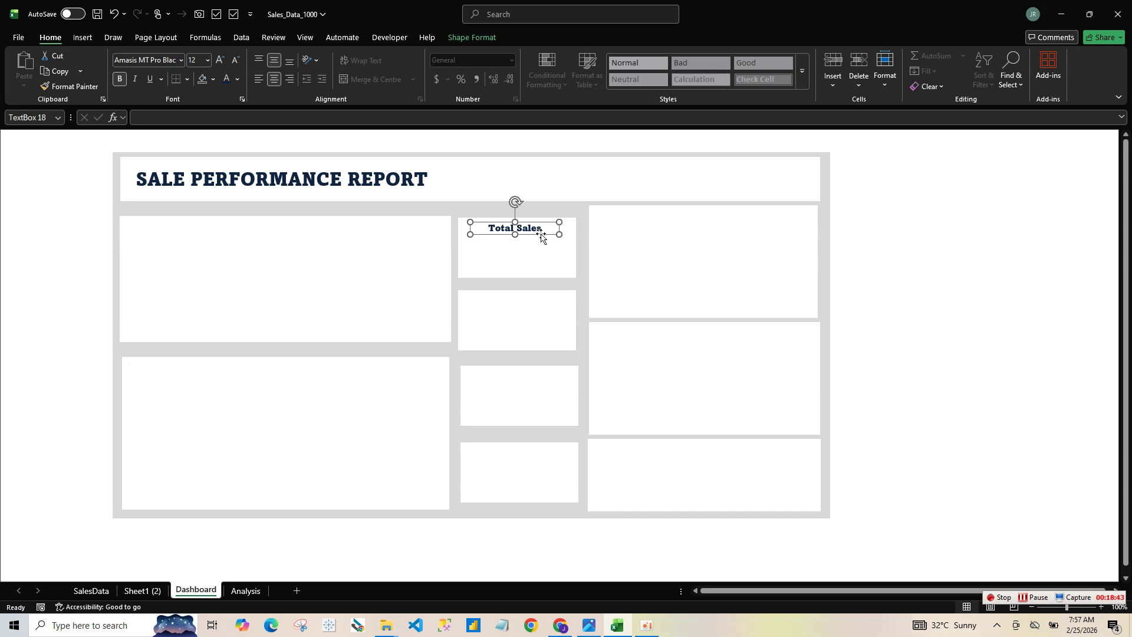
- Duplicate the Total Sales label, place the copy below it in the card, clear its text and make the box taller
left_click(527, 266)
left_click(540, 229)
left_click(555, 242)
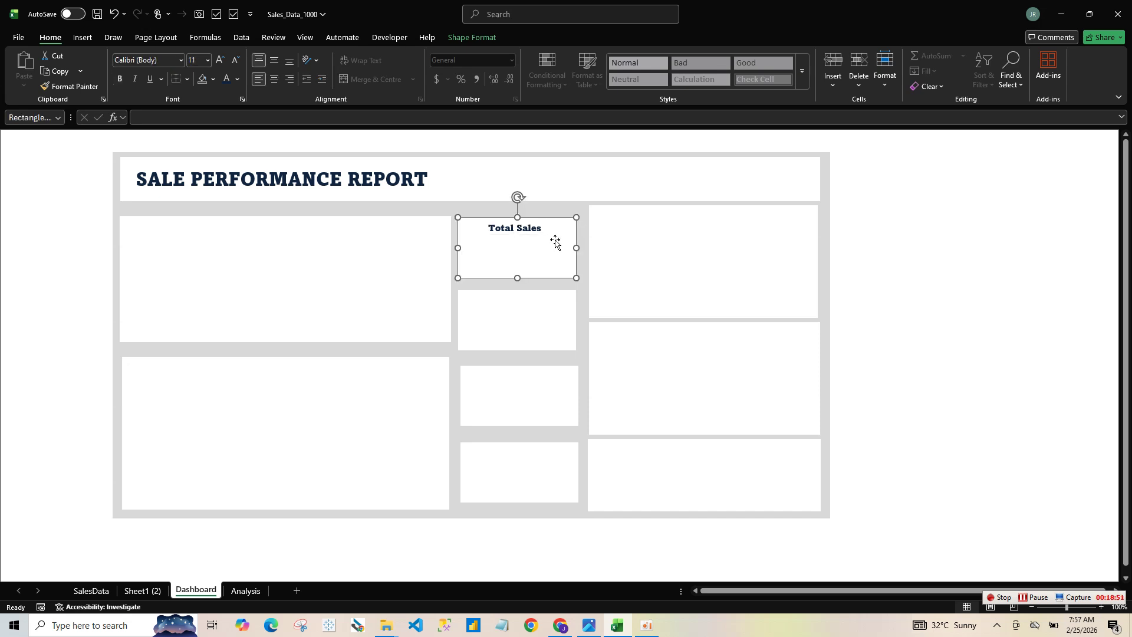
left_click(539, 234)
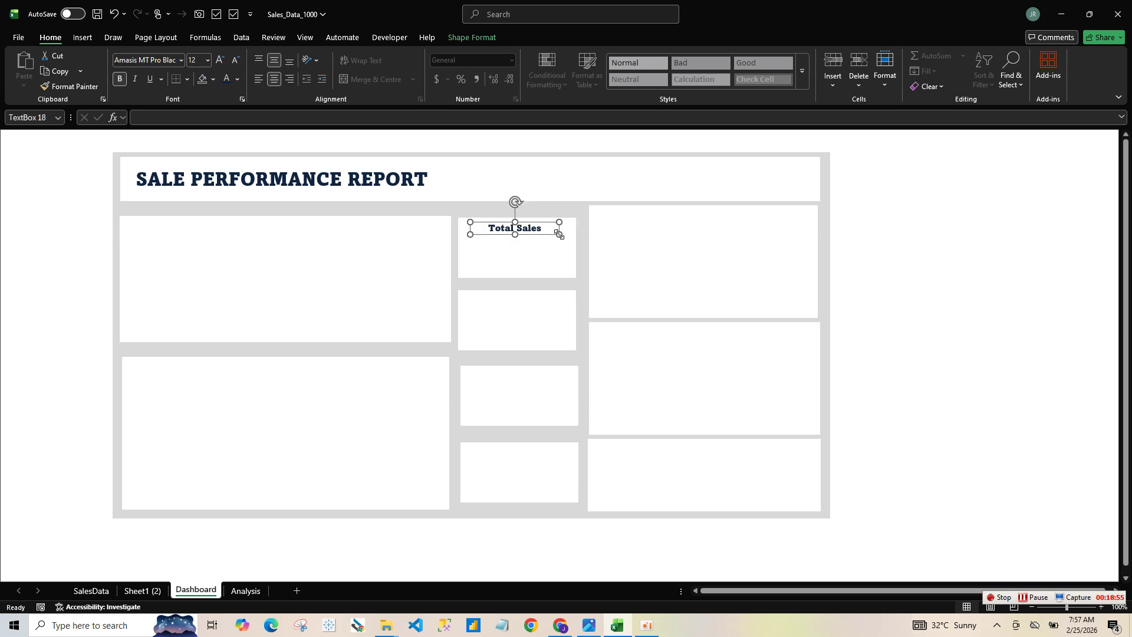
key("ctrl+d")
mouse_move(538, 242)
left_mouse_down()
mouse_move(529, 259)
mouse_move(511, 257)
mouse_move(548, 256)
left_mouse_up()
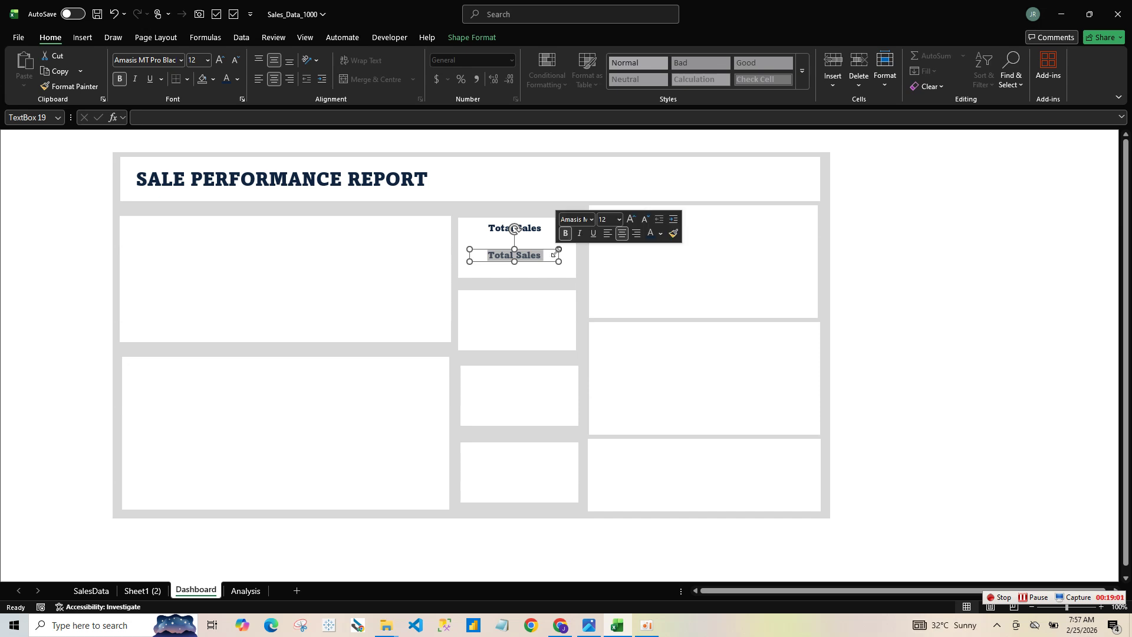
key("Delete")
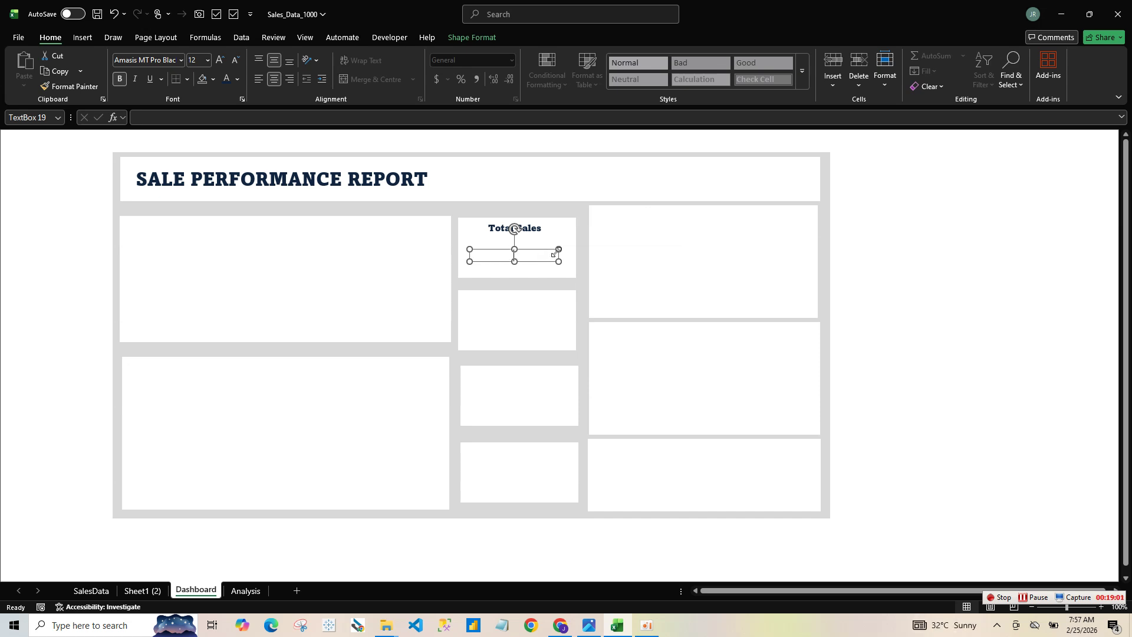
mouse_move(515, 262)
left_mouse_down()
mouse_move(514, 278)
mouse_move(523, 246)
left_mouse_up()
left_click(511, 262)
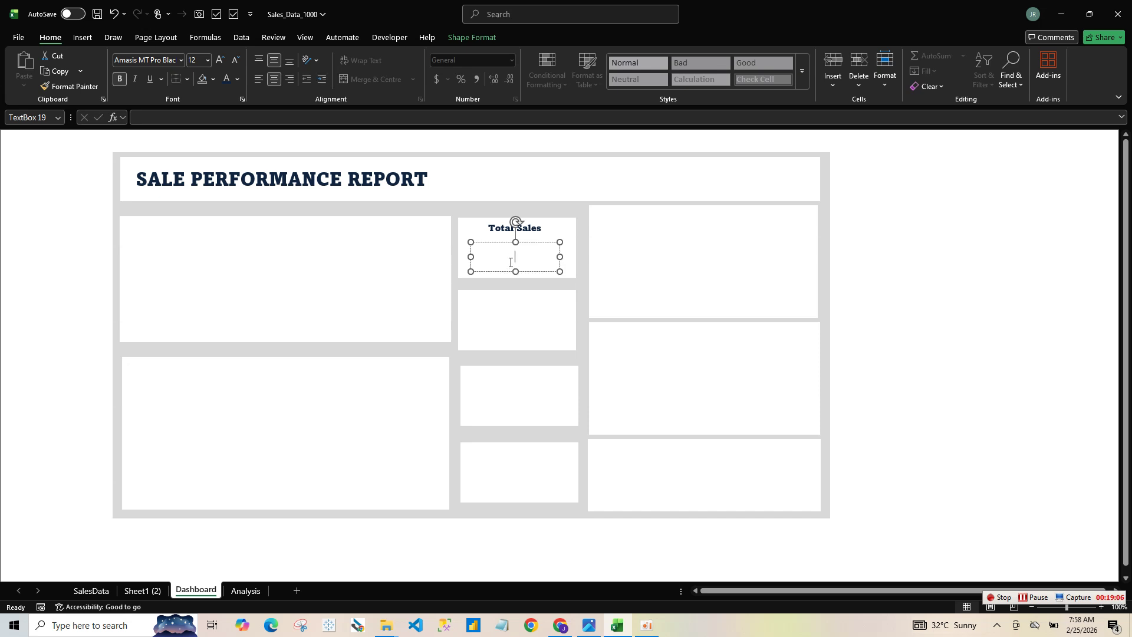
left_click(511, 262)
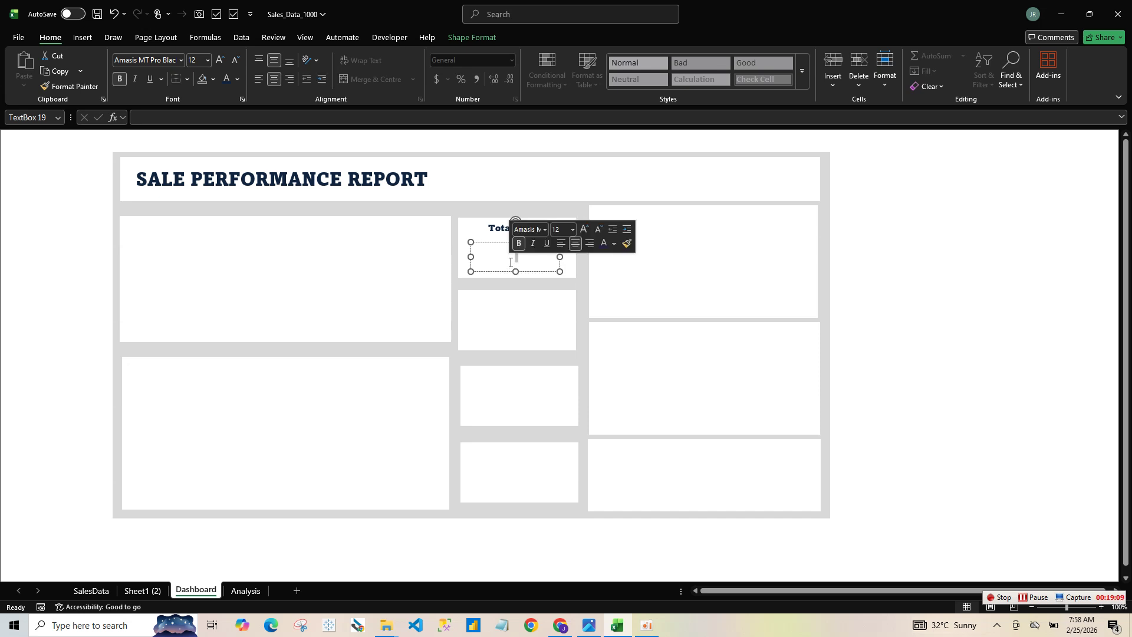
- Try to link the empty text box to the PivotTable's Sum of Totla Sales value by picking cell A4 on the Analysis sheet
left_click(210, 119)
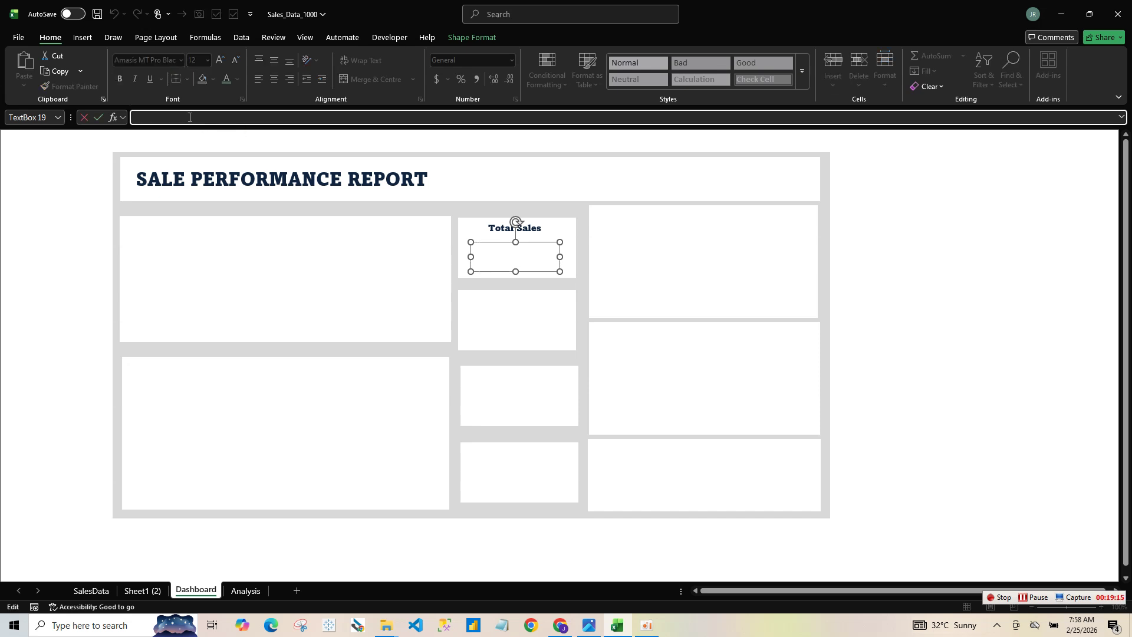
left_click(313, 37)
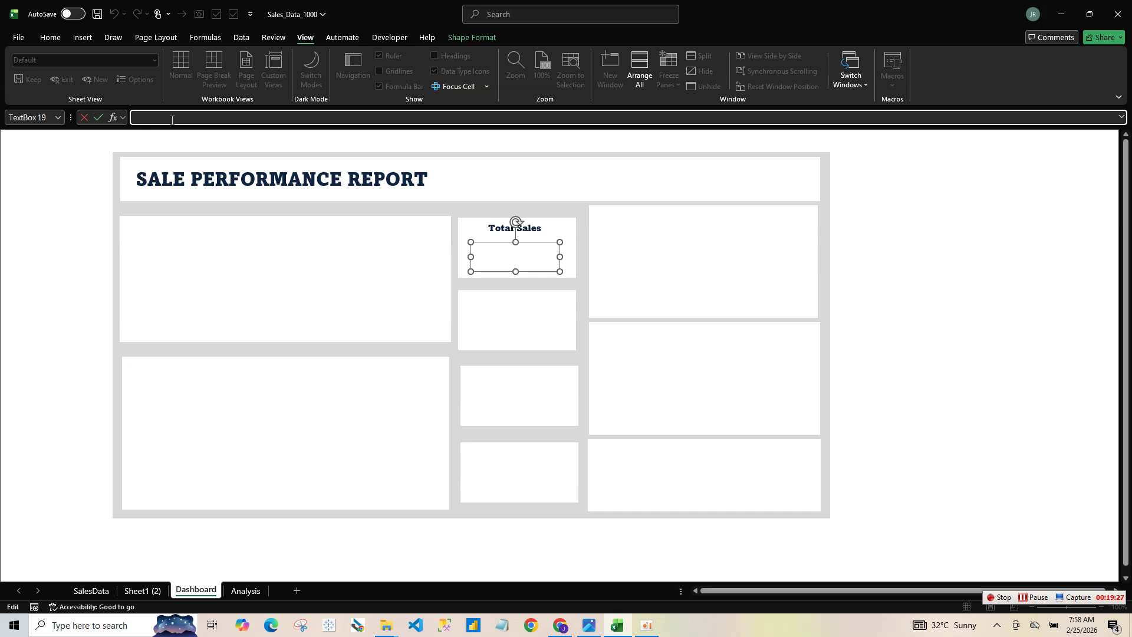
left_click(516, 257)
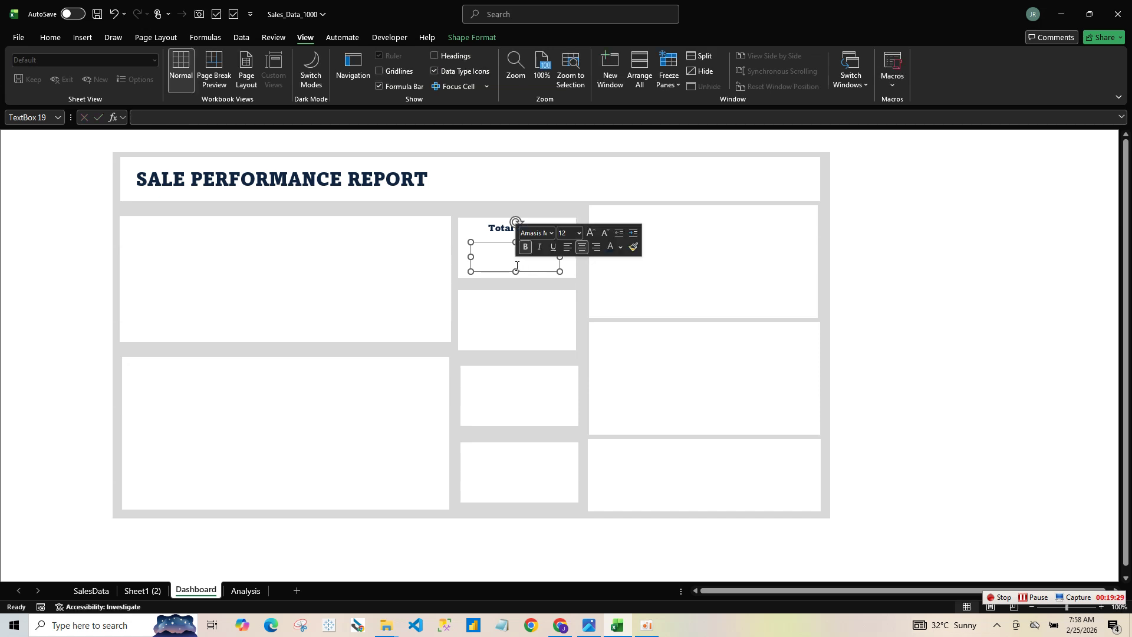
left_click(233, 116)
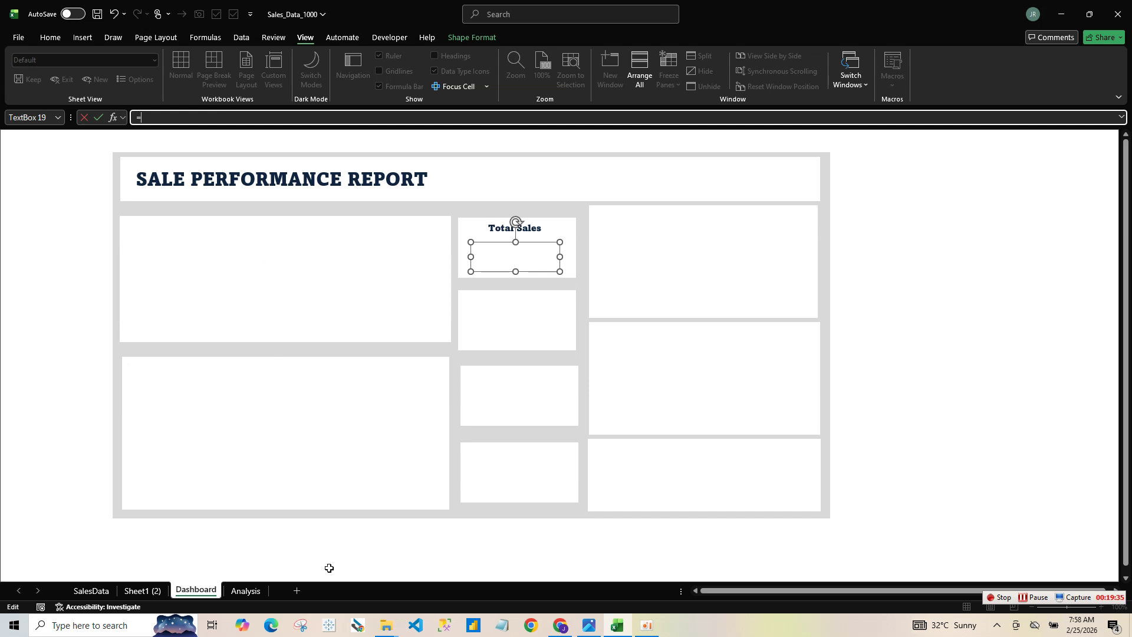
type("=")
left_click(247, 591)
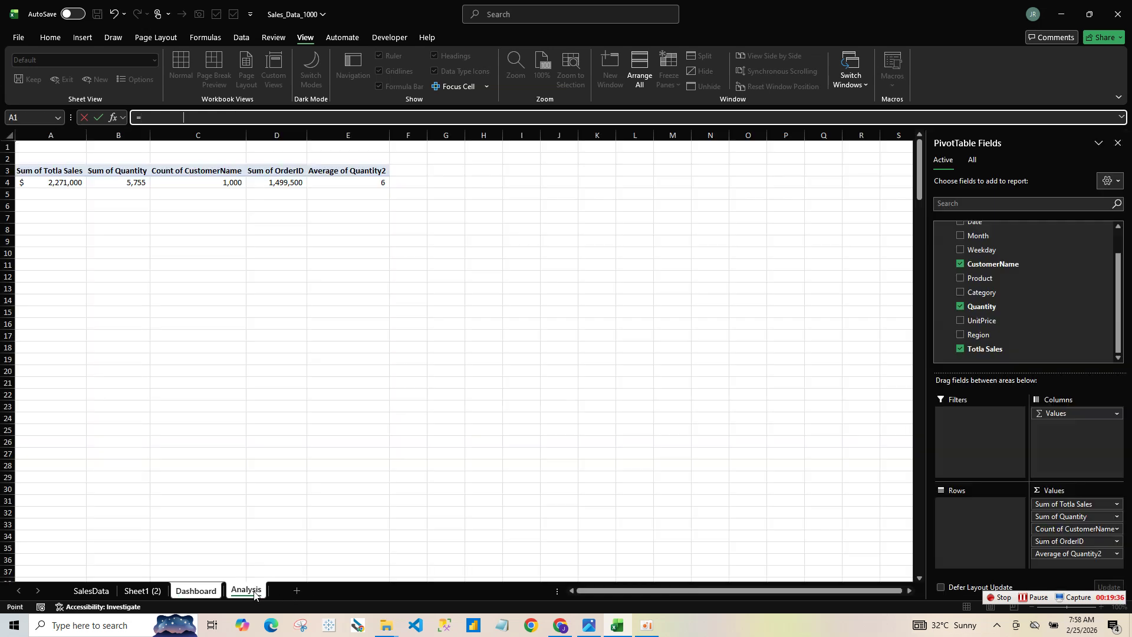
left_click(62, 192)
left_click(62, 182)
key("Return")
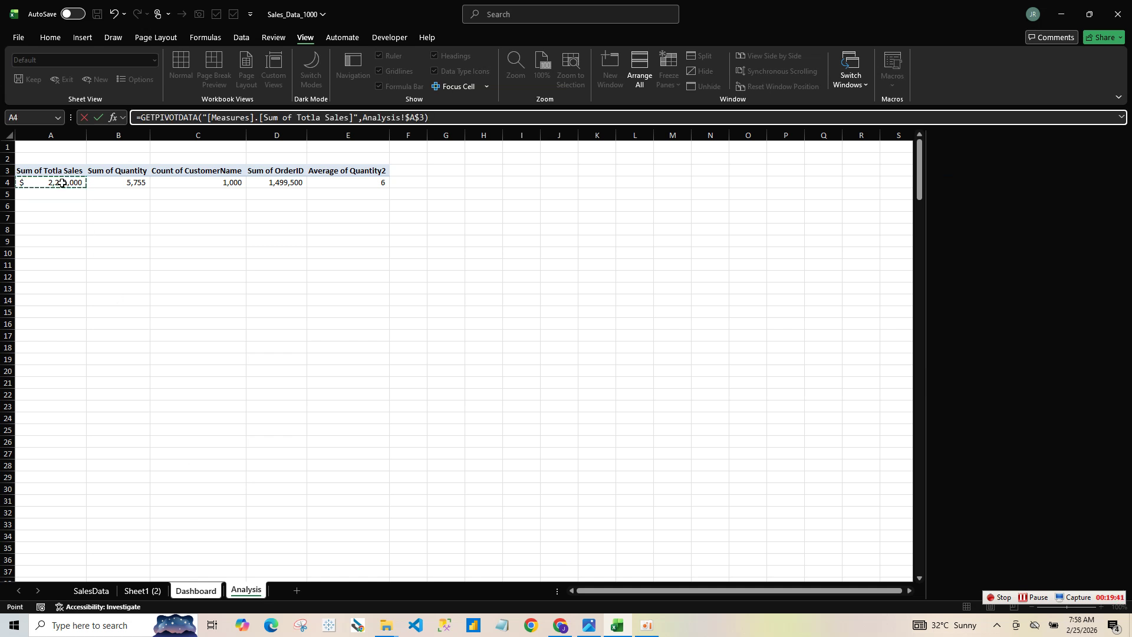
left_click(641, 346)
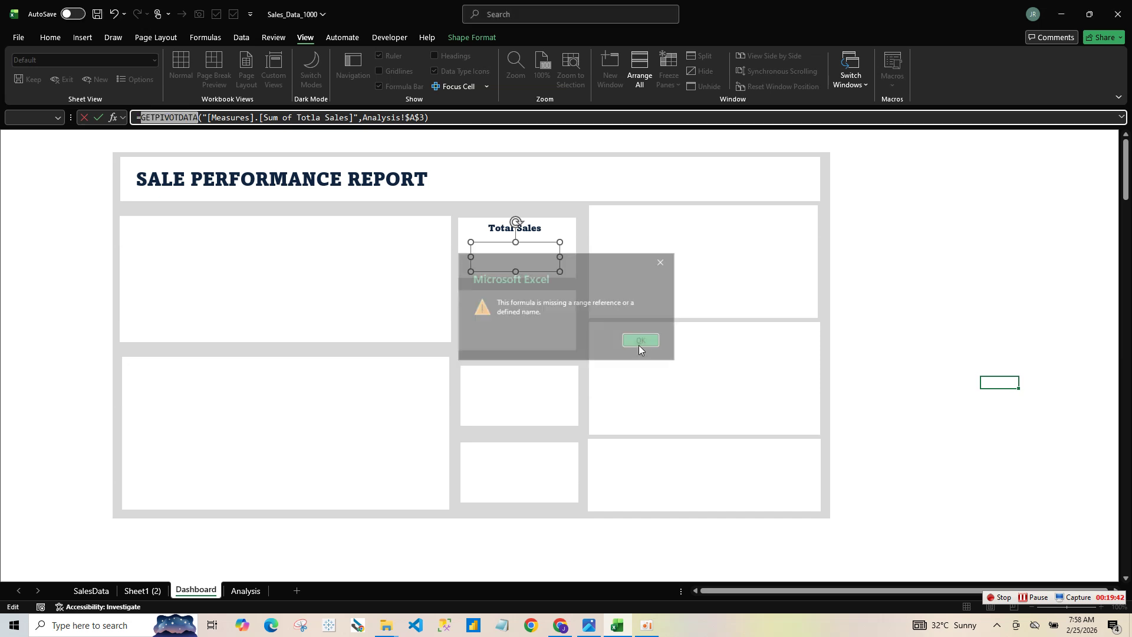
- Link the empty text box under Total Sales to the PivotTable total with the formula =Analysis!A4
left_click_drag(430, 117, 91, 110)
type("=")
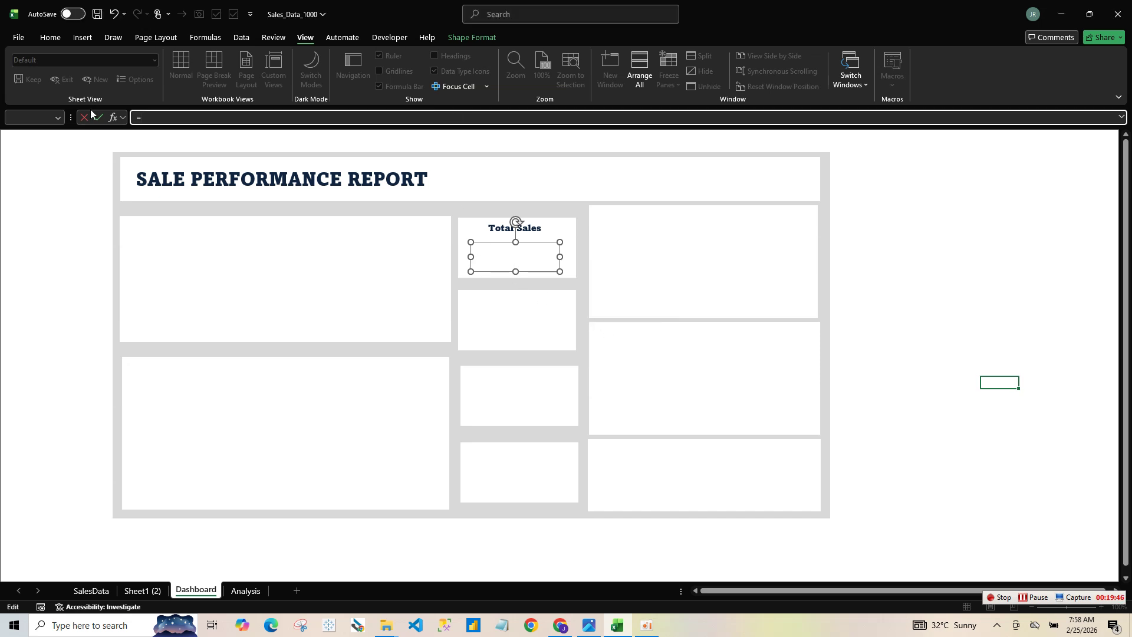
left_click(245, 592)
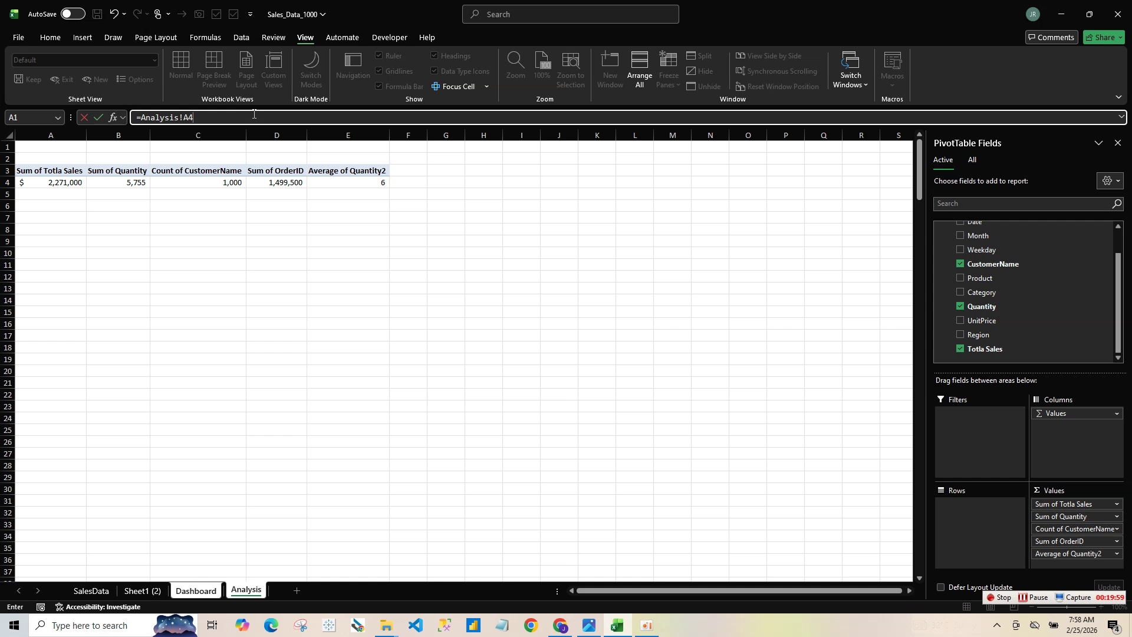
key("Return")
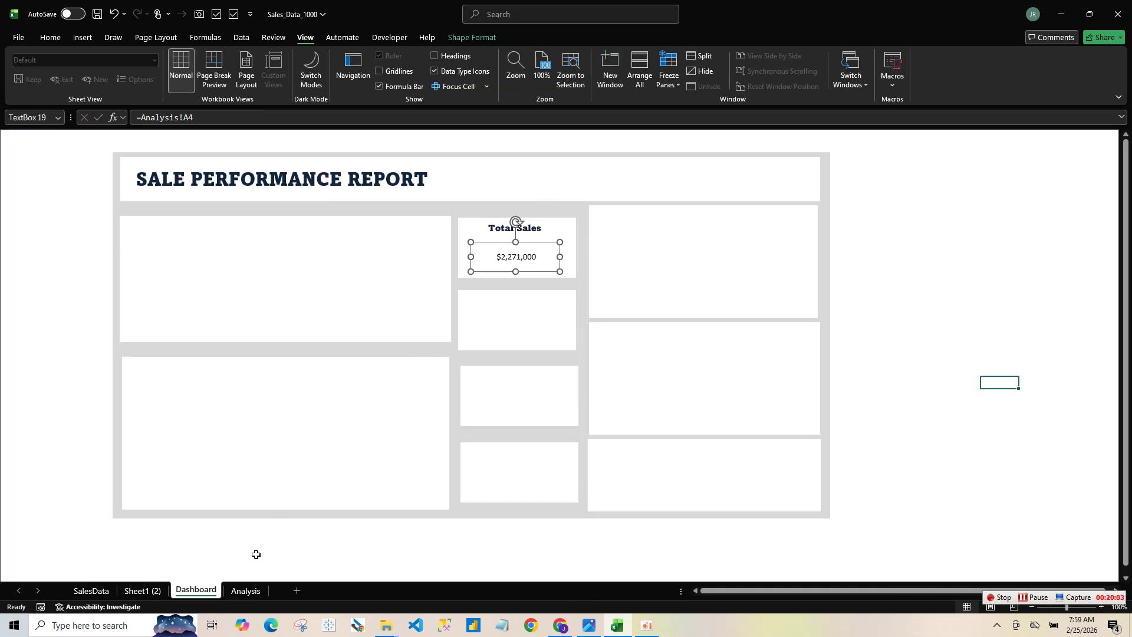
scroll(2, 572, "up", 3)
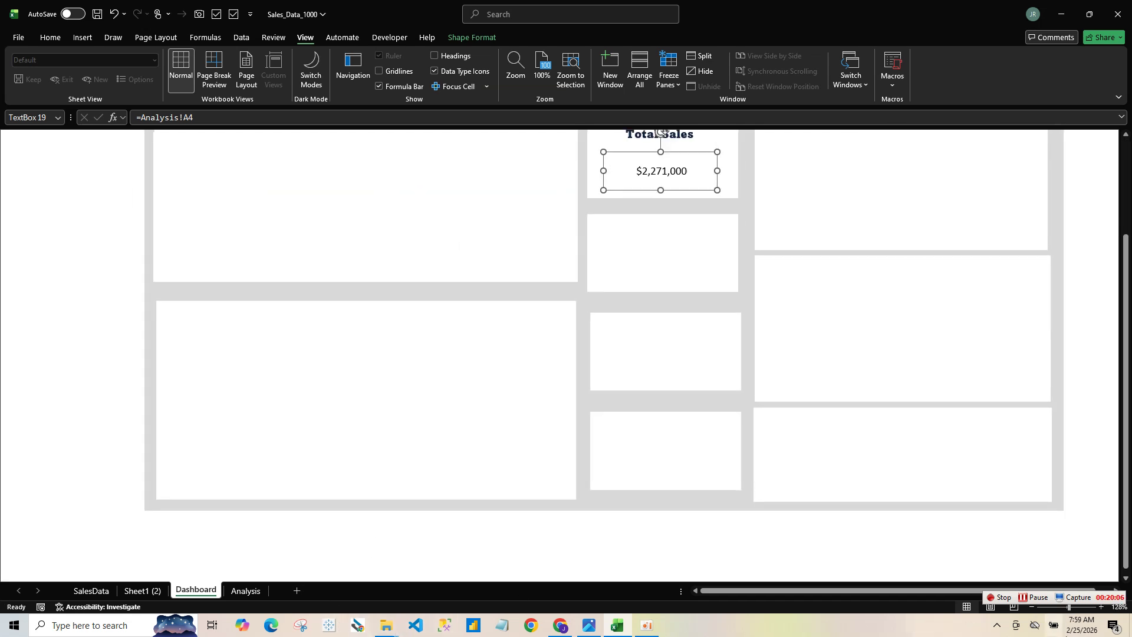
left_click_drag(1068, 607, 1064, 607)
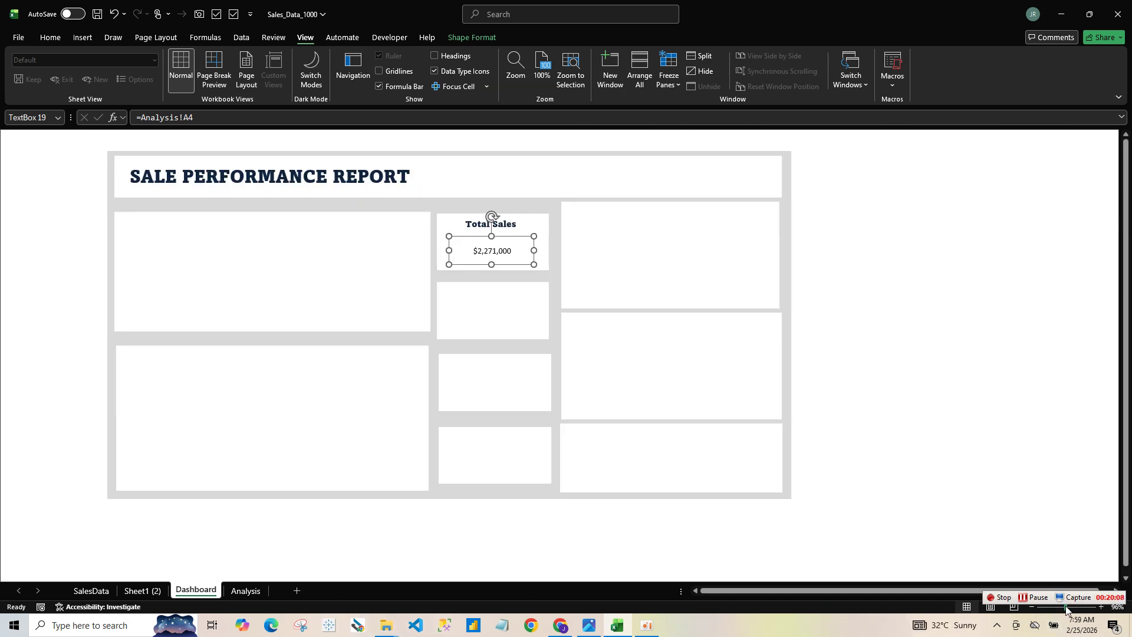
left_click(260, 594)
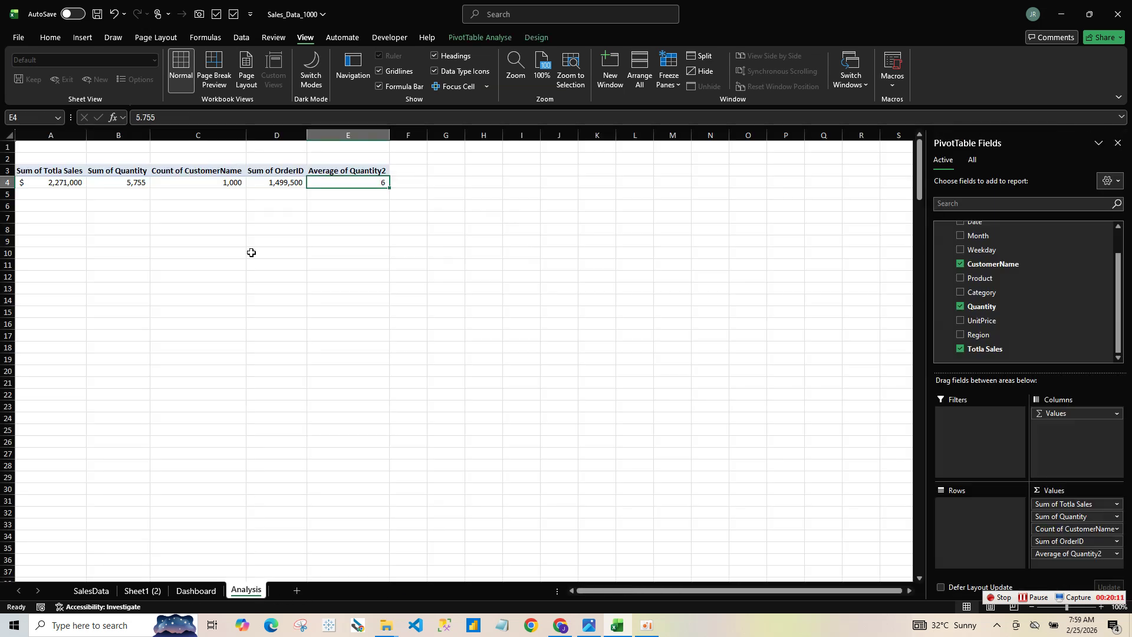
left_click(196, 590)
- Colour the linked Total Sales value in the first card with the dark blue theme colour
left_click(500, 311)
left_click(494, 252)
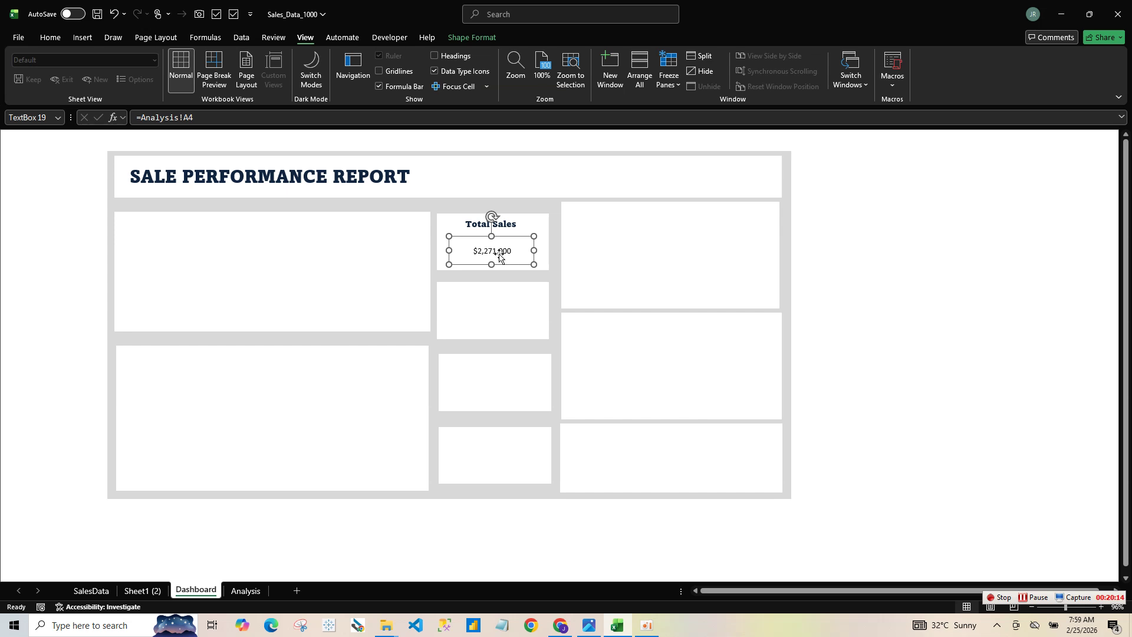
left_click(52, 39)
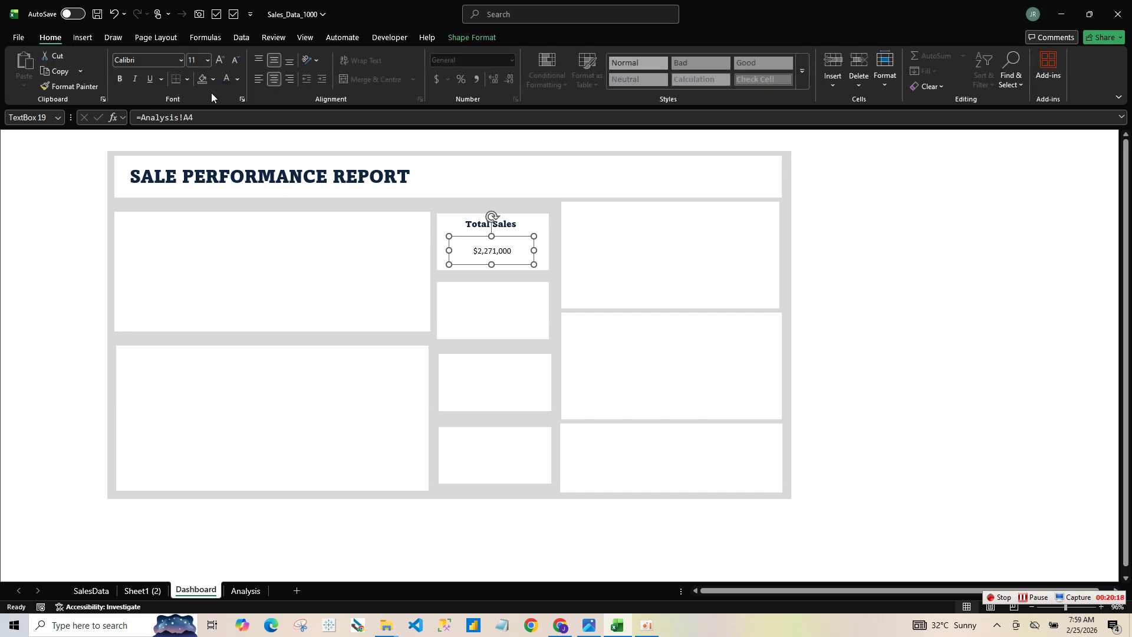
left_click(238, 81)
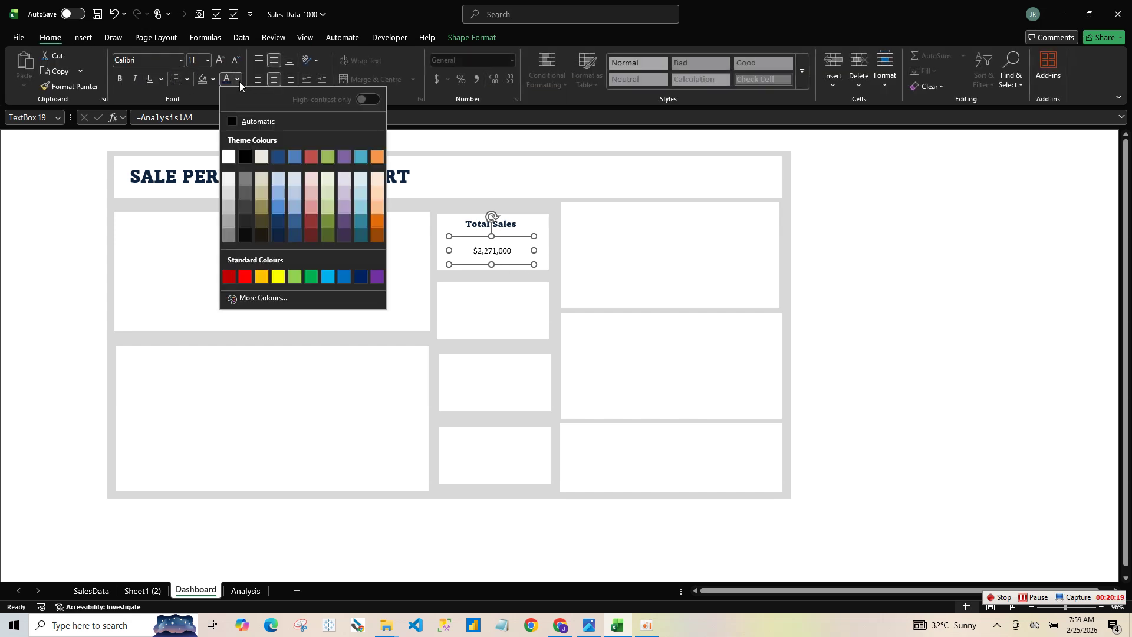
left_click(281, 158)
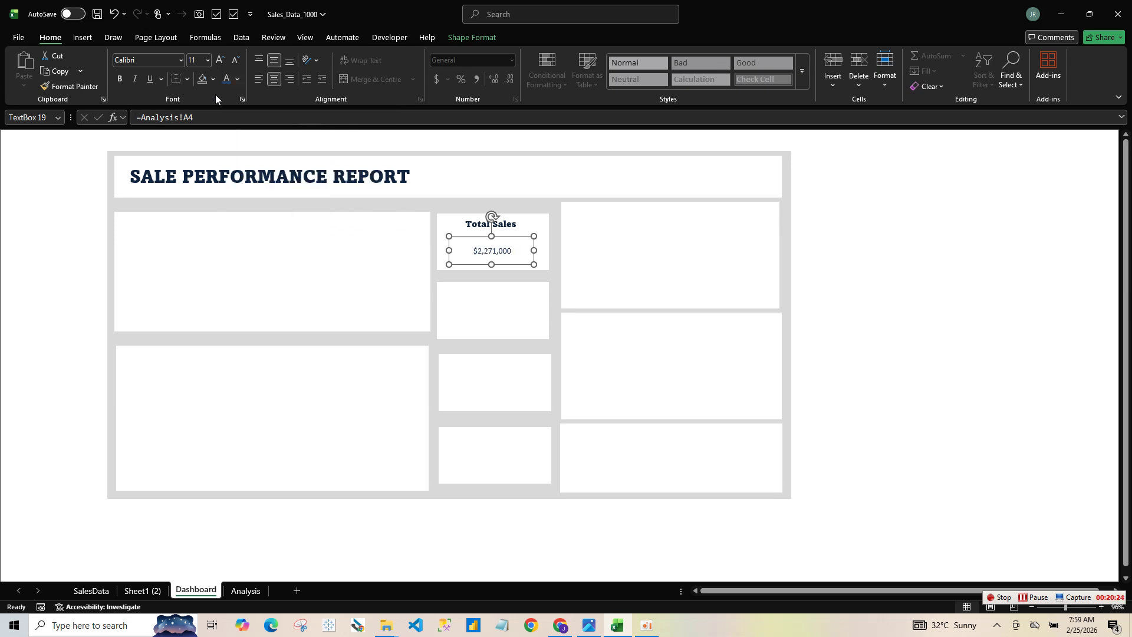
- Make the Total Sales value bold at 18 pt and slightly adjust its text box size
left_click(122, 79)
left_click(221, 61)
left_click(218, 61)
left_click(218, 61)
left_click_drag(535, 264, 536, 263)
left_click(587, 295)
left_click(522, 262)
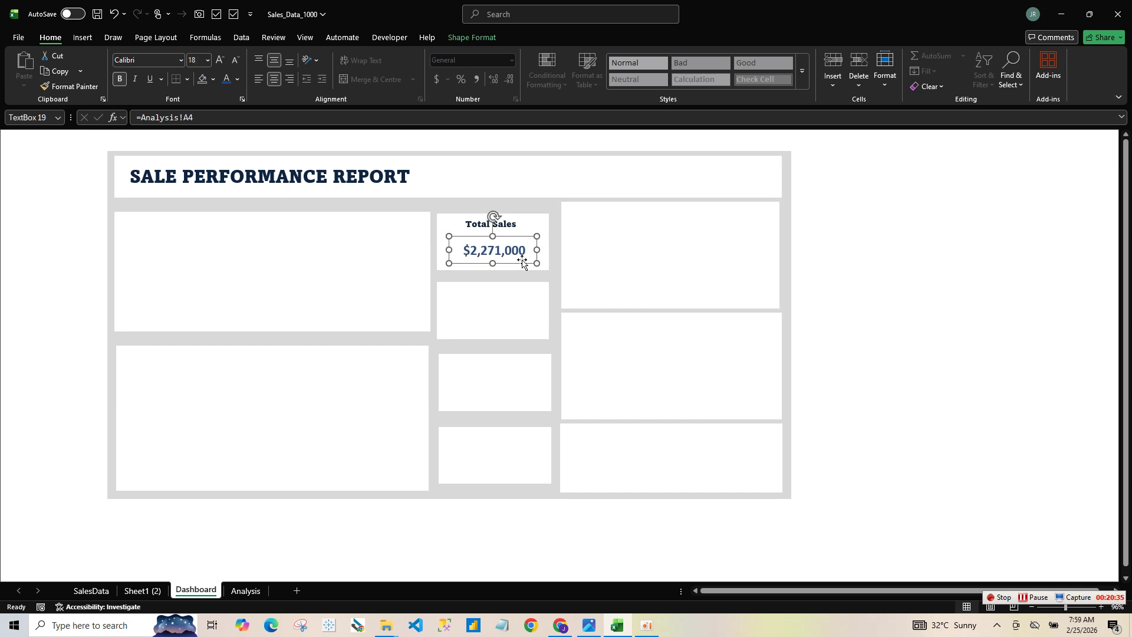
- Change the font of the Total Sales value to Aptos ExtraBold
left_click(182, 59)
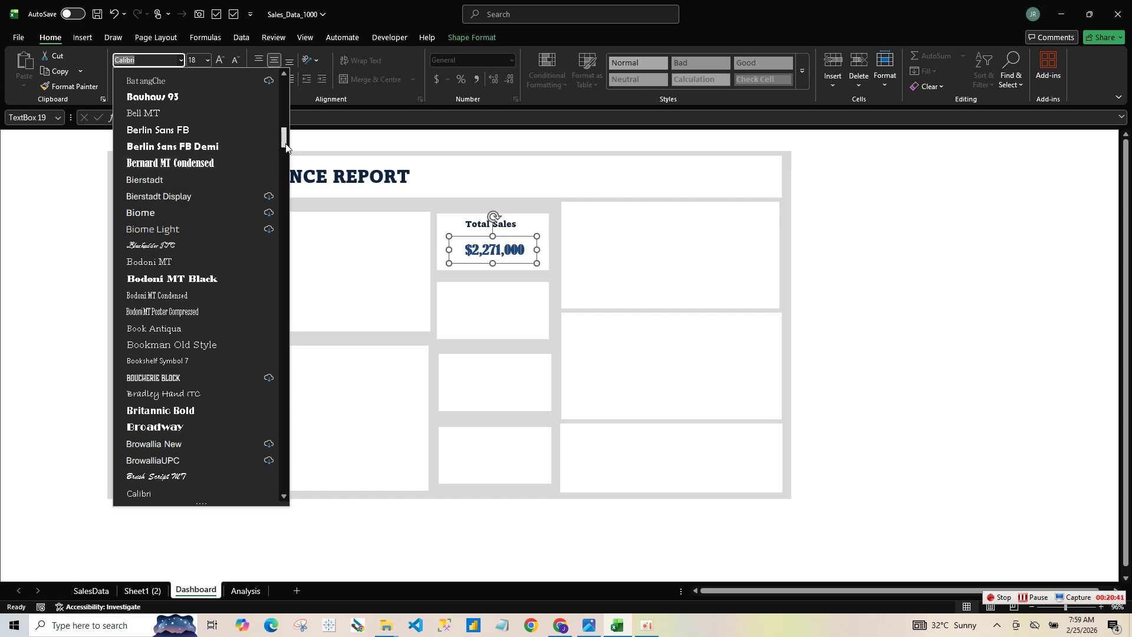
left_click_drag(287, 148, 285, 87)
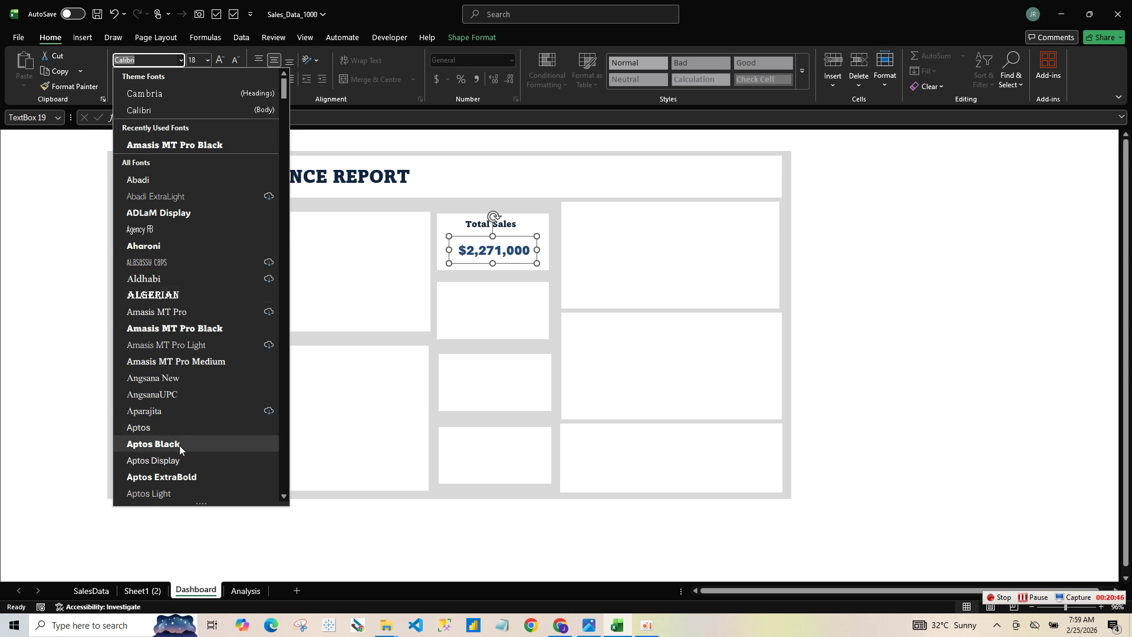
left_click(182, 481)
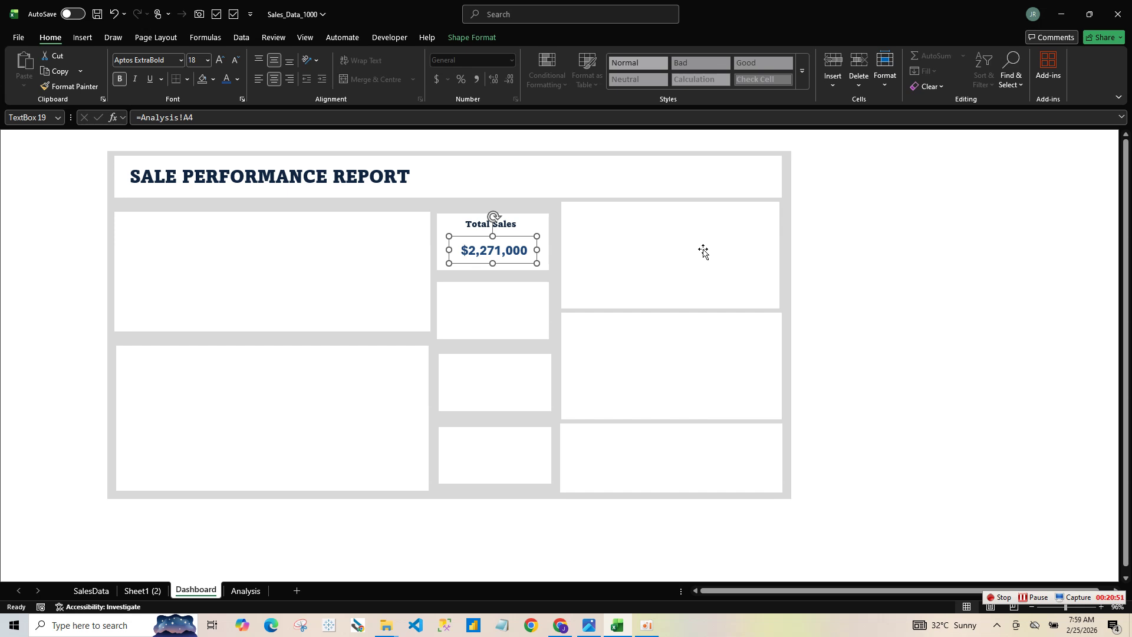
left_click(951, 266)
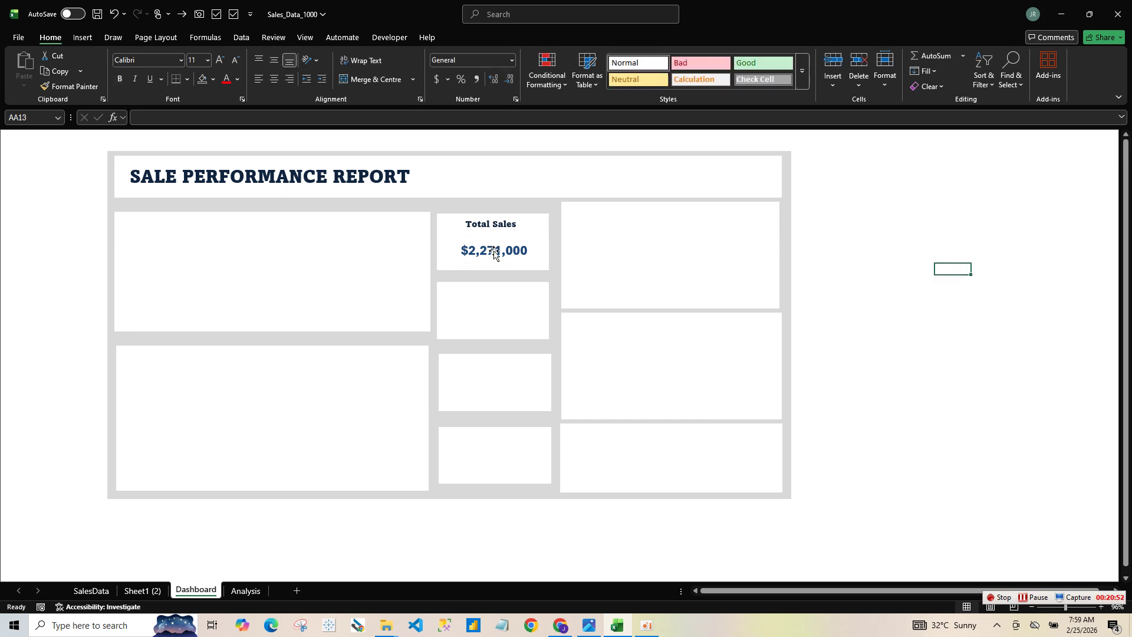
- Enlarge the Total Sales value to 24 pt, widen its text box and centre it in the card
left_click(494, 253)
left_click_drag(535, 235, 538, 233)
left_click(220, 58)
left_click(220, 58)
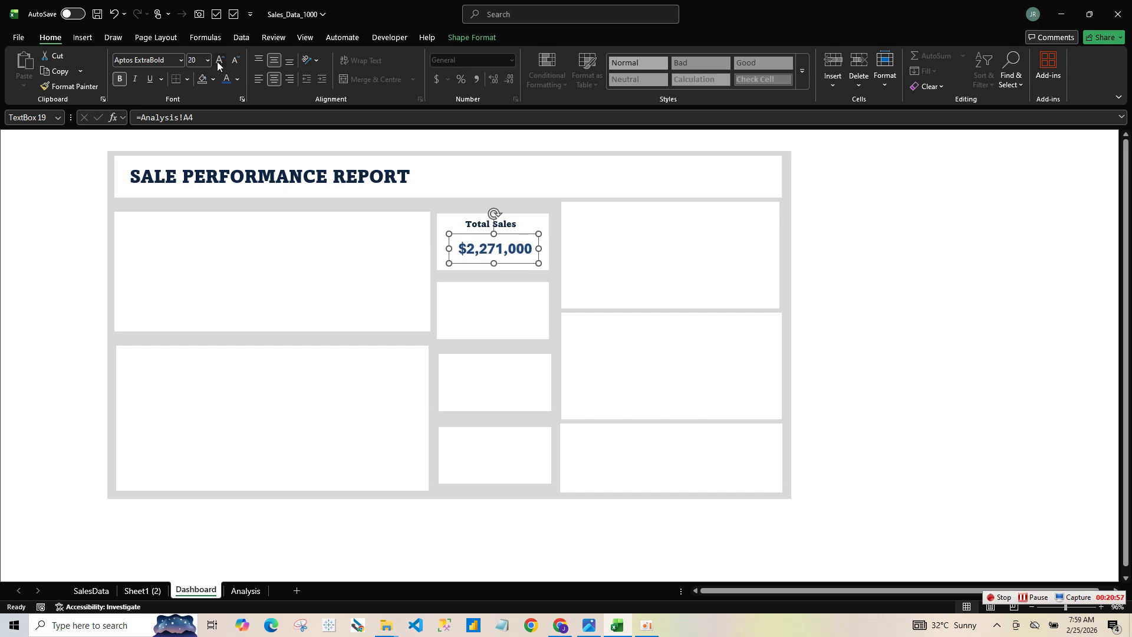
left_click(220, 58)
left_click_drag(449, 248, 429, 248)
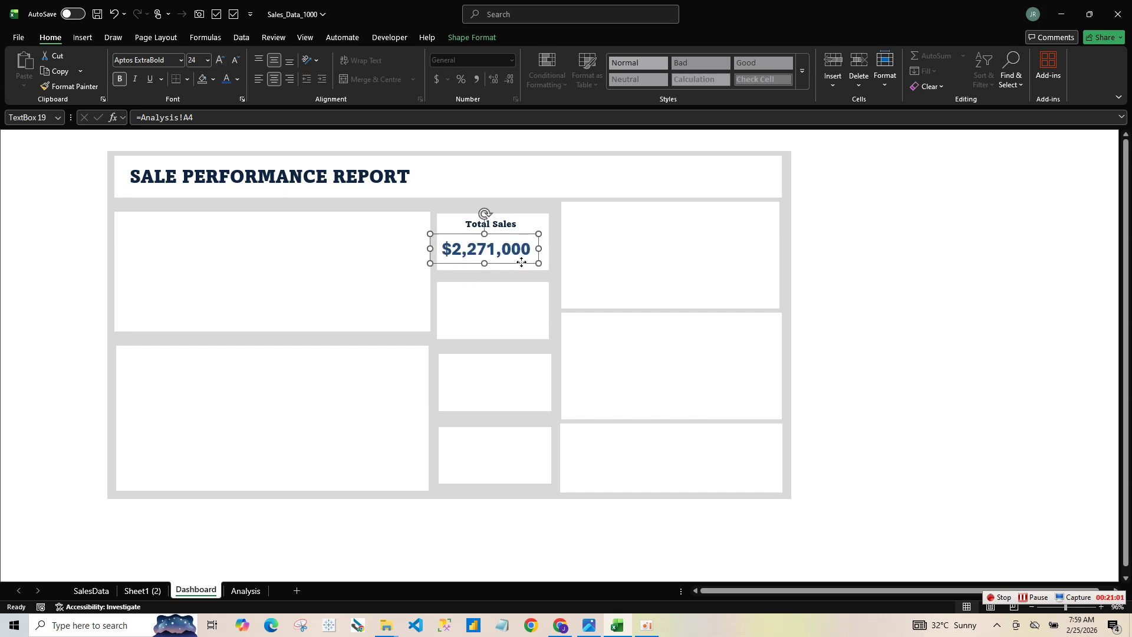
left_click_drag(521, 263, 527, 263)
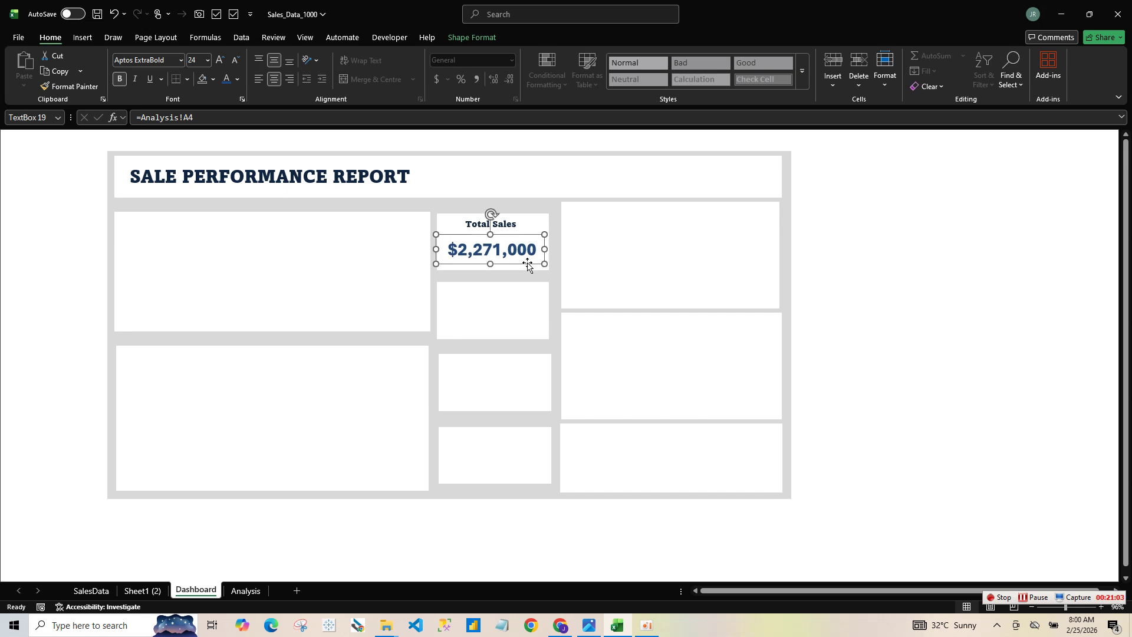
left_click(518, 230)
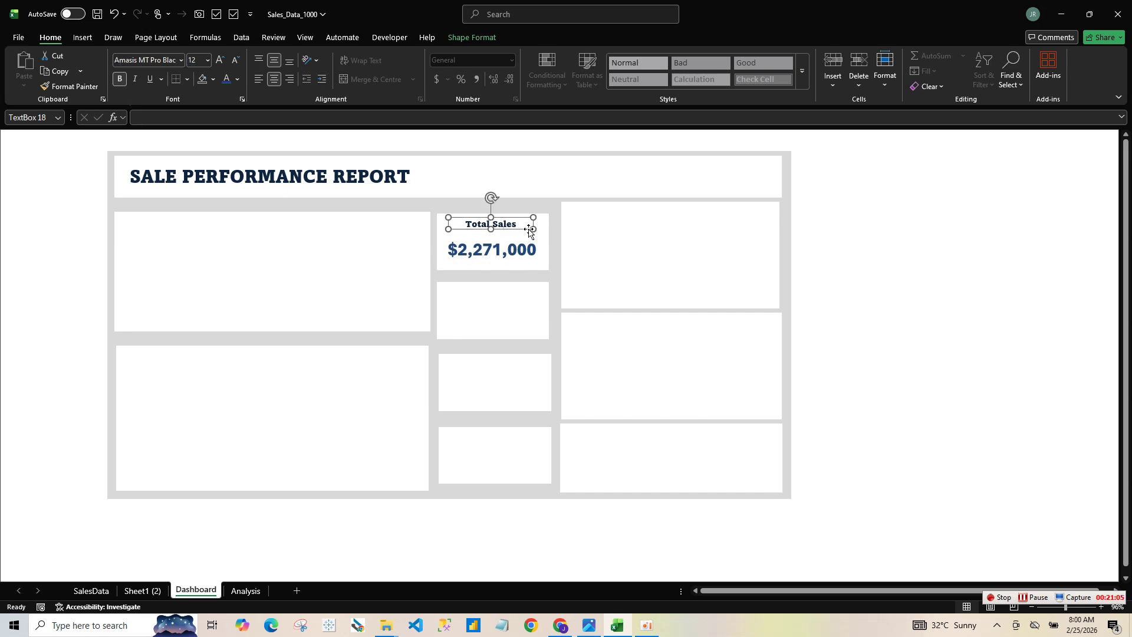
left_click(220, 62)
left_click(220, 61)
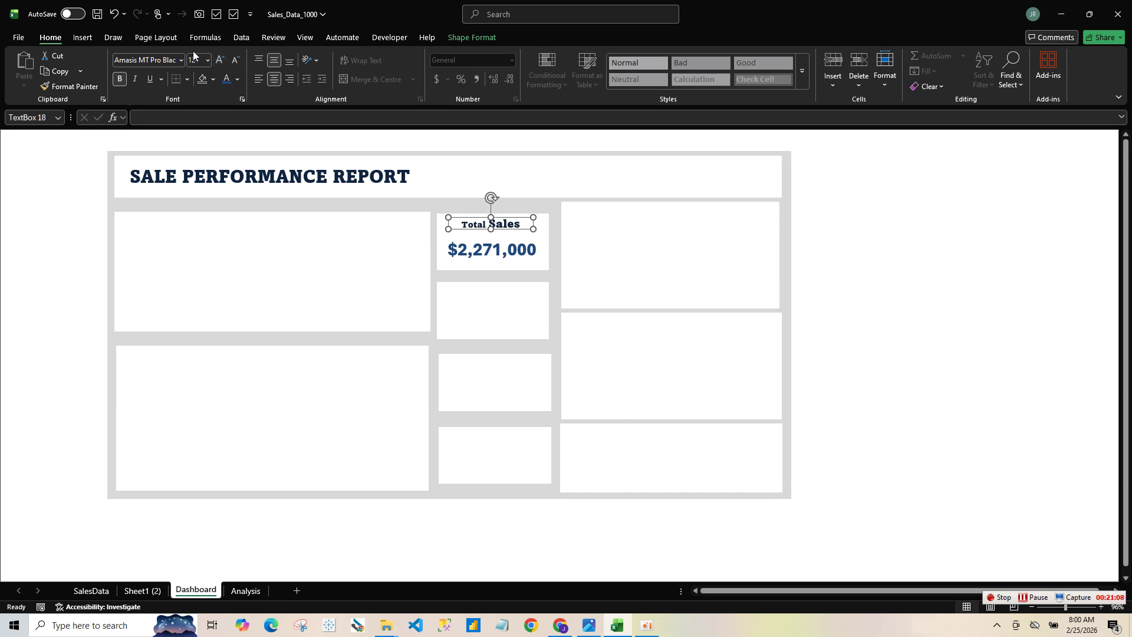
left_click(208, 60)
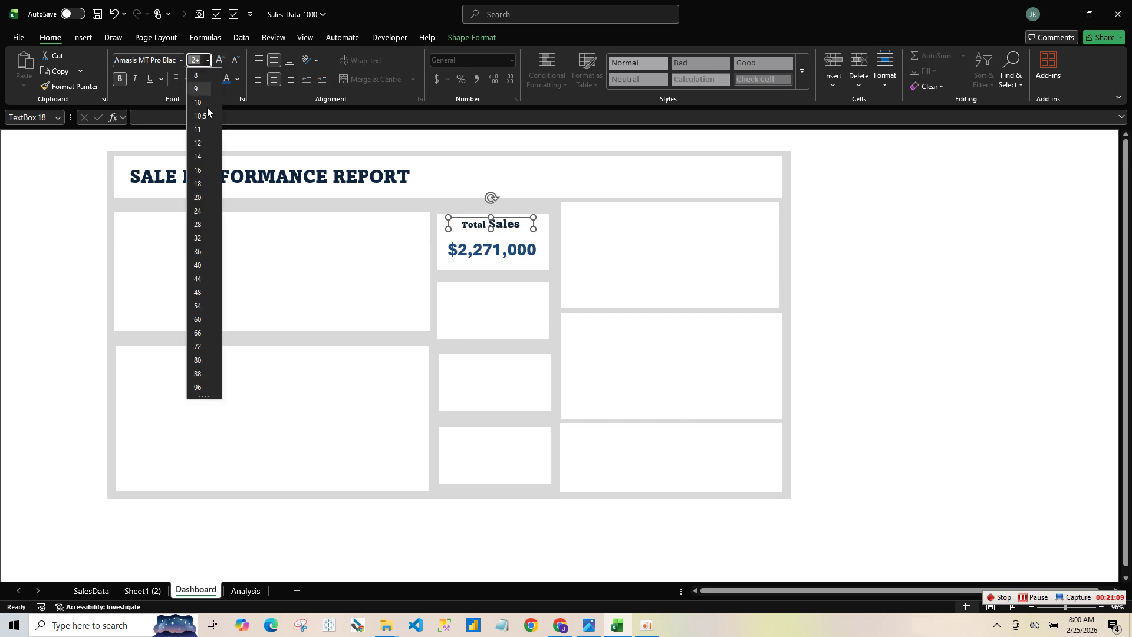
left_click(202, 147)
left_click(653, 229)
- Set the whole Total Sales label to 16 pt and nudge its text box slightly down
left_click(453, 226)
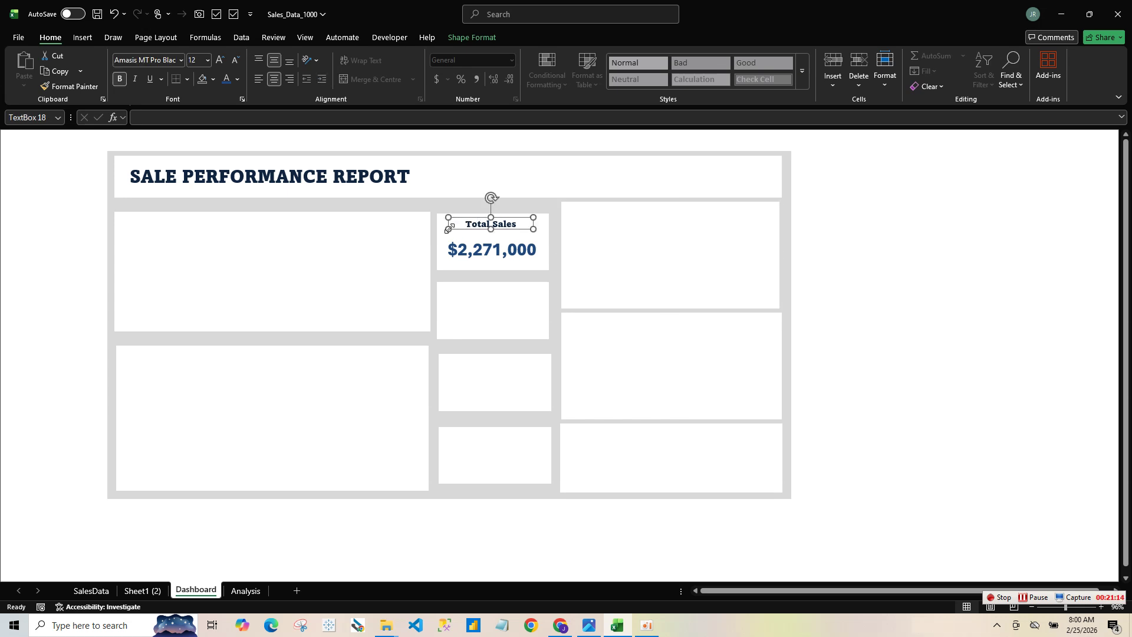
left_click(220, 59)
left_click(220, 60)
left_click_drag(510, 232, 509, 233)
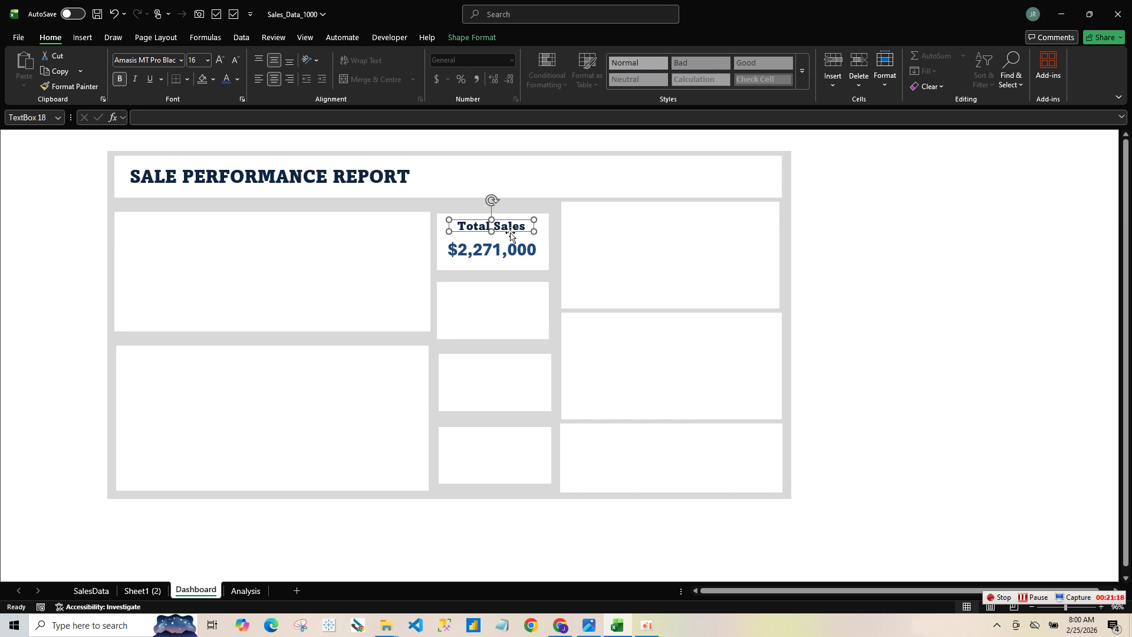
- Group the Total Sales label with its value text box and position the group in the first card
left_click(660, 306)
left_click(500, 253, "ctrl")
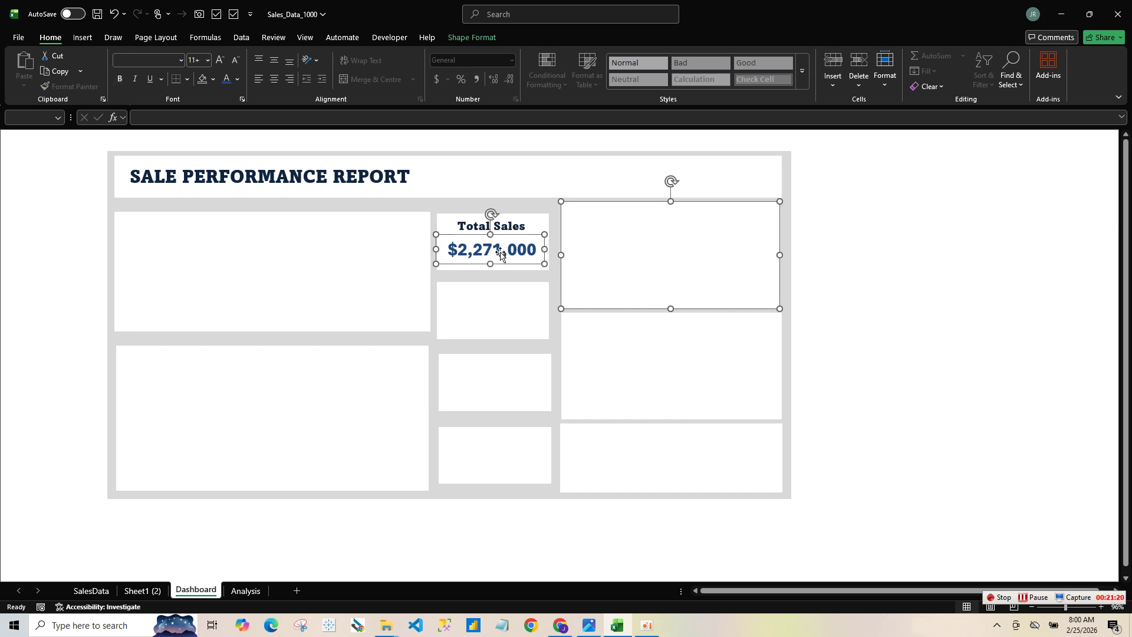
left_click(881, 245)
left_click(518, 226)
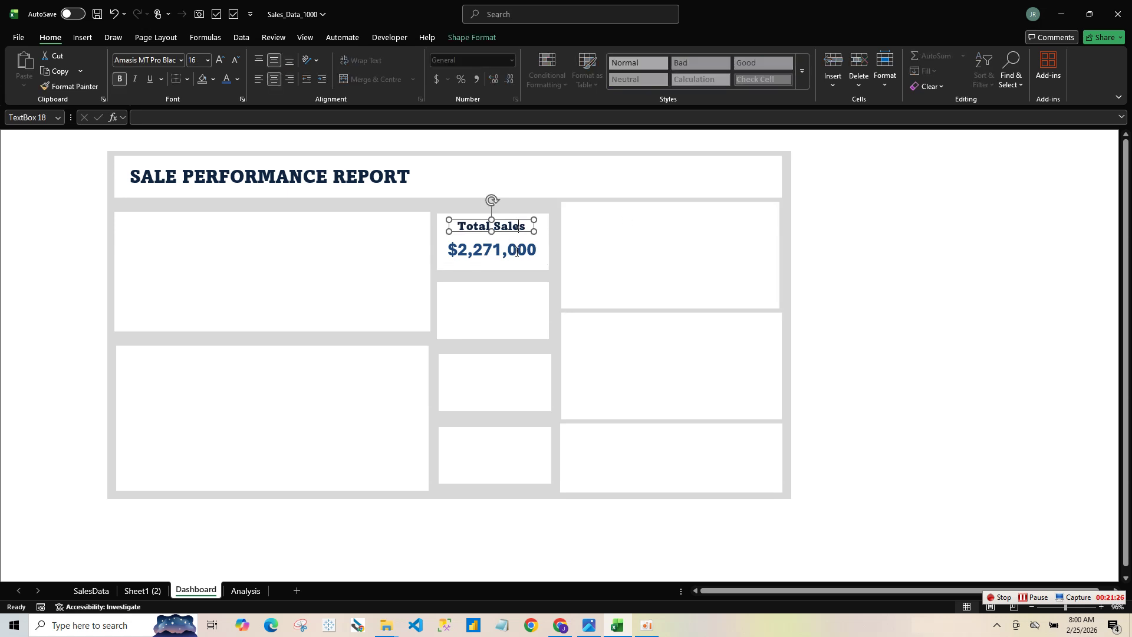
left_click(544, 239)
left_click(508, 227)
left_click(554, 258)
left_click(517, 250)
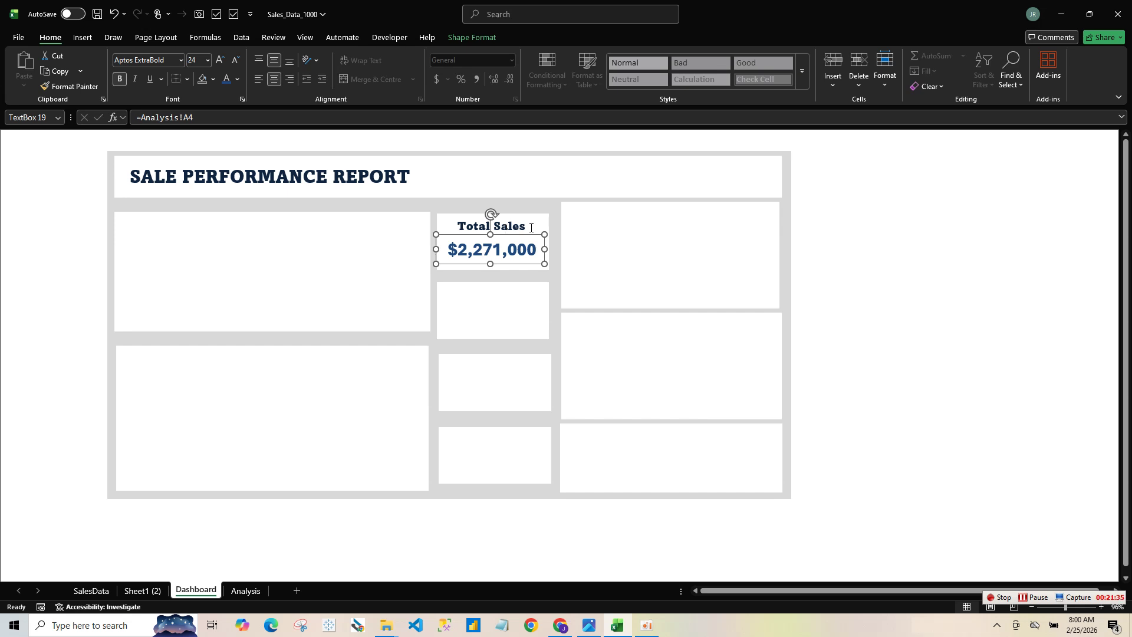
left_click(530, 227, "shift")
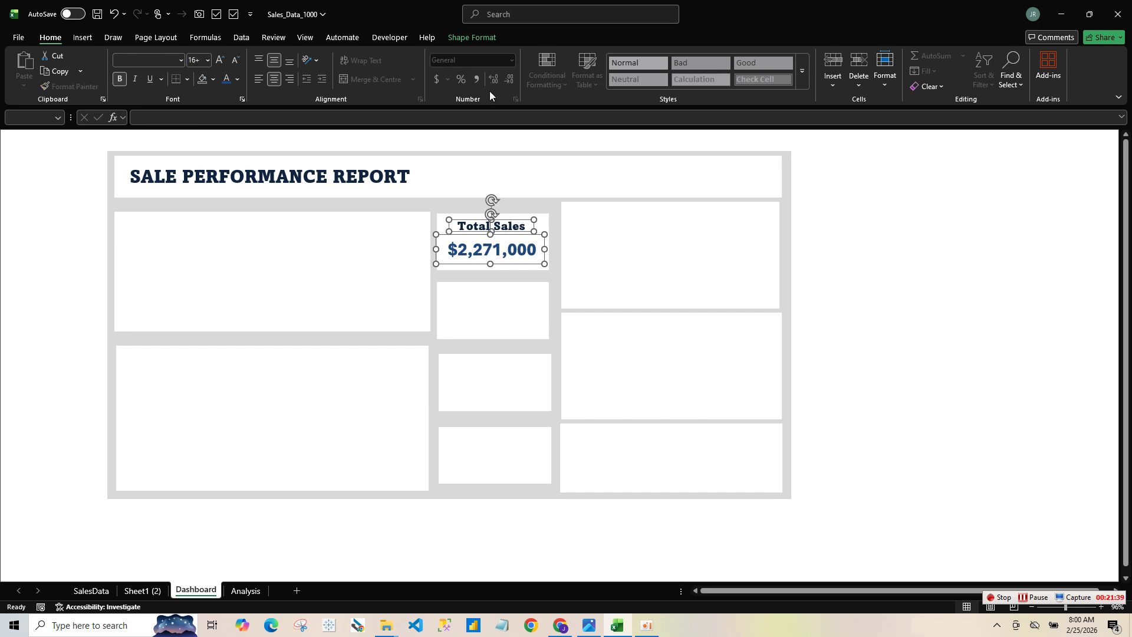
left_click(479, 38)
key("ctrl+g")
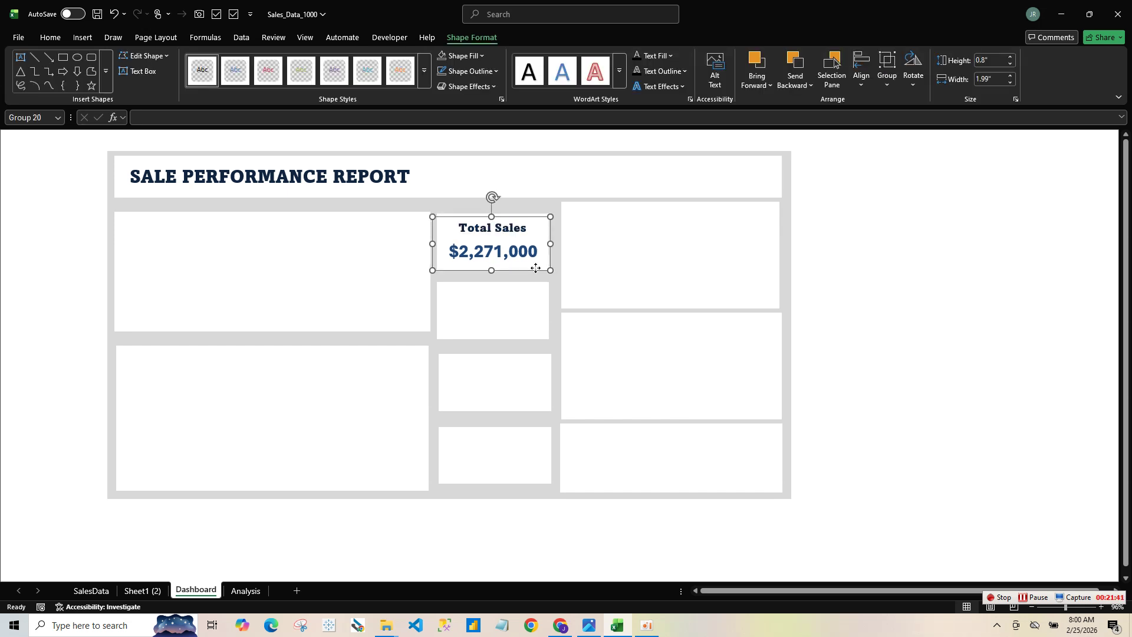
left_click(525, 212)
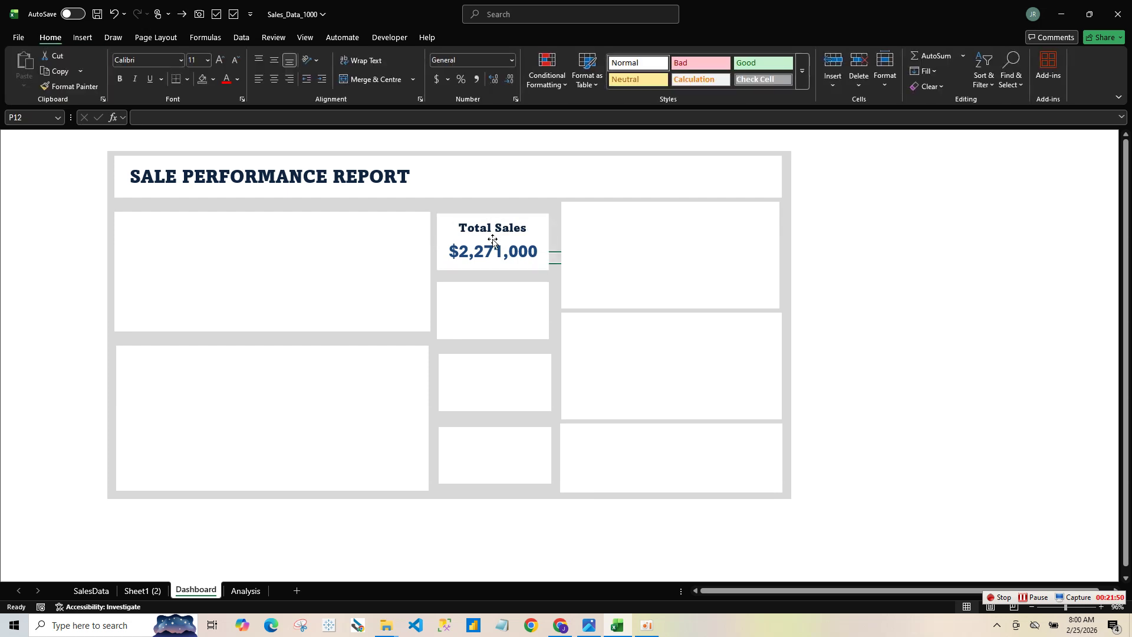
- Duplicate the Total Sales group three times, placing one copy in each of the three small cards below
left_click(498, 245)
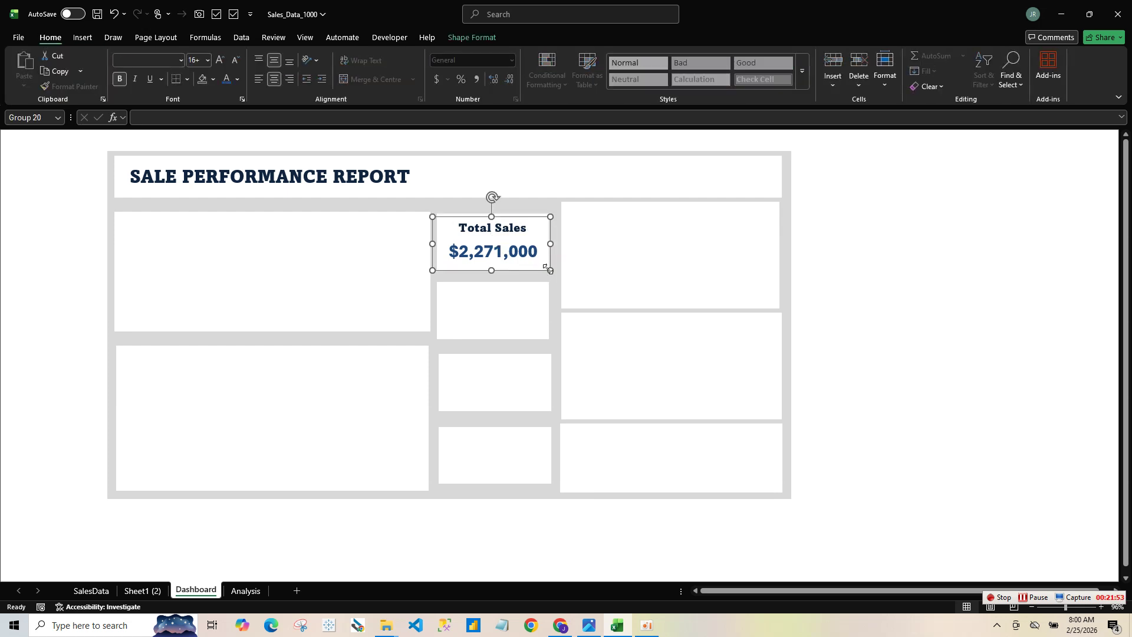
left_click_drag(546, 268, 525, 340)
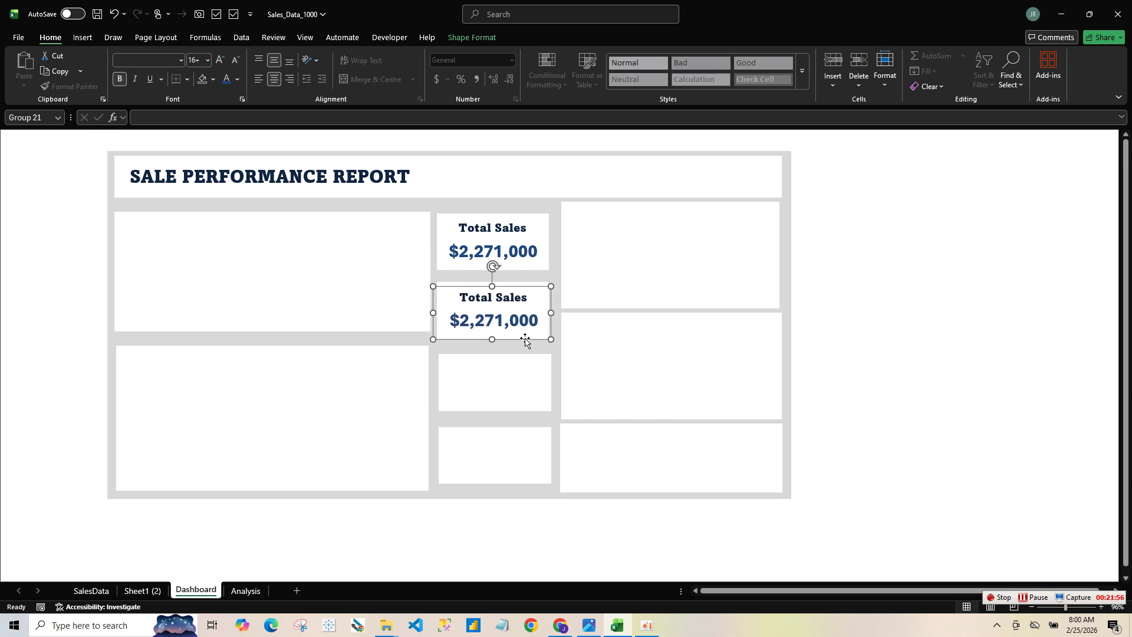
key("ctrl+d")
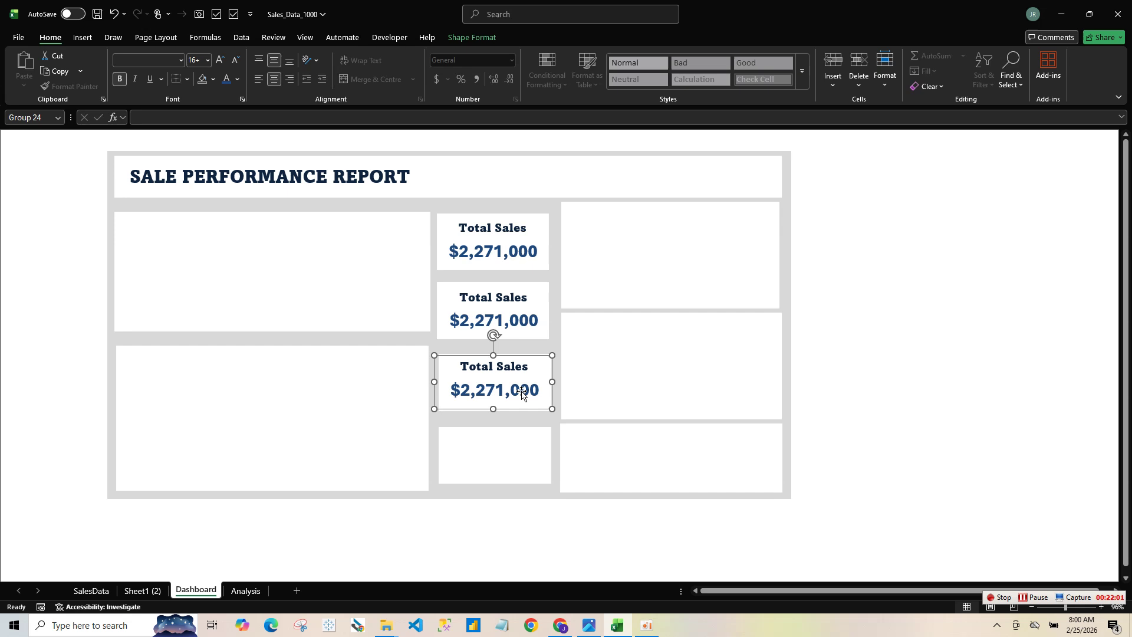
key("ctrl+d")
left_click(703, 403)
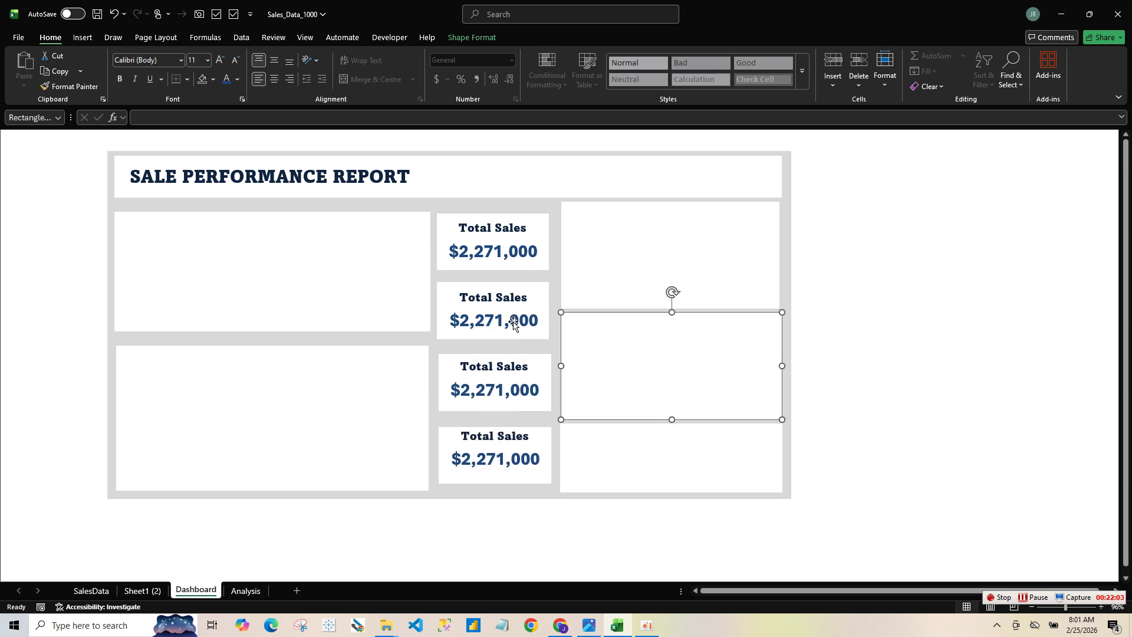
- Change the second card's label to "Total Quantity" and widen its text box to fit on one line
double_click(498, 299)
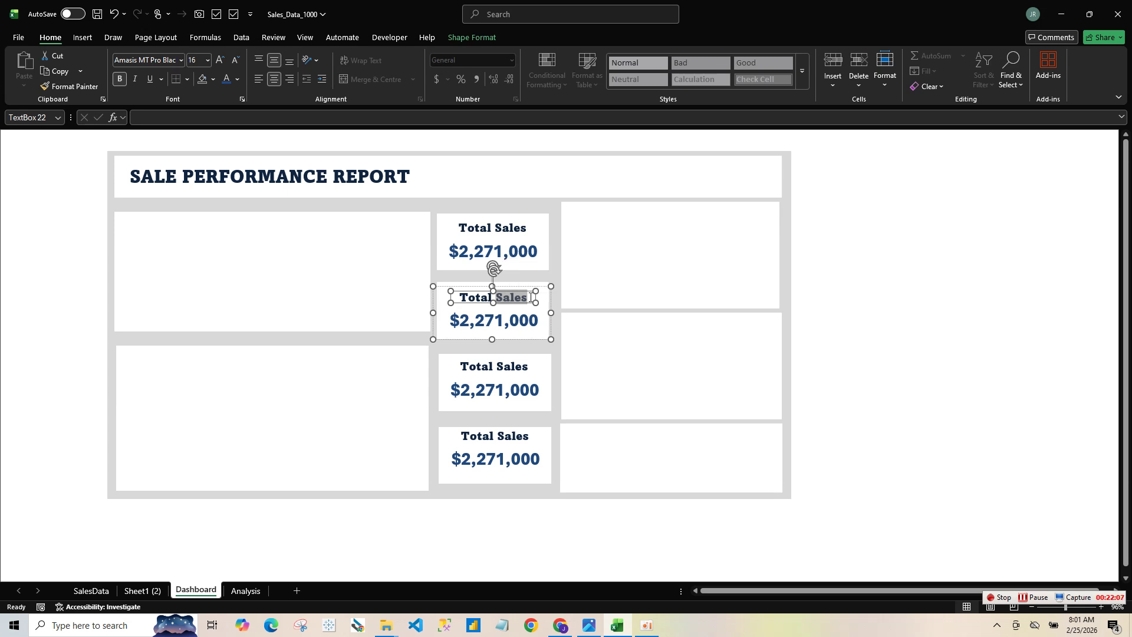
type("Quant")
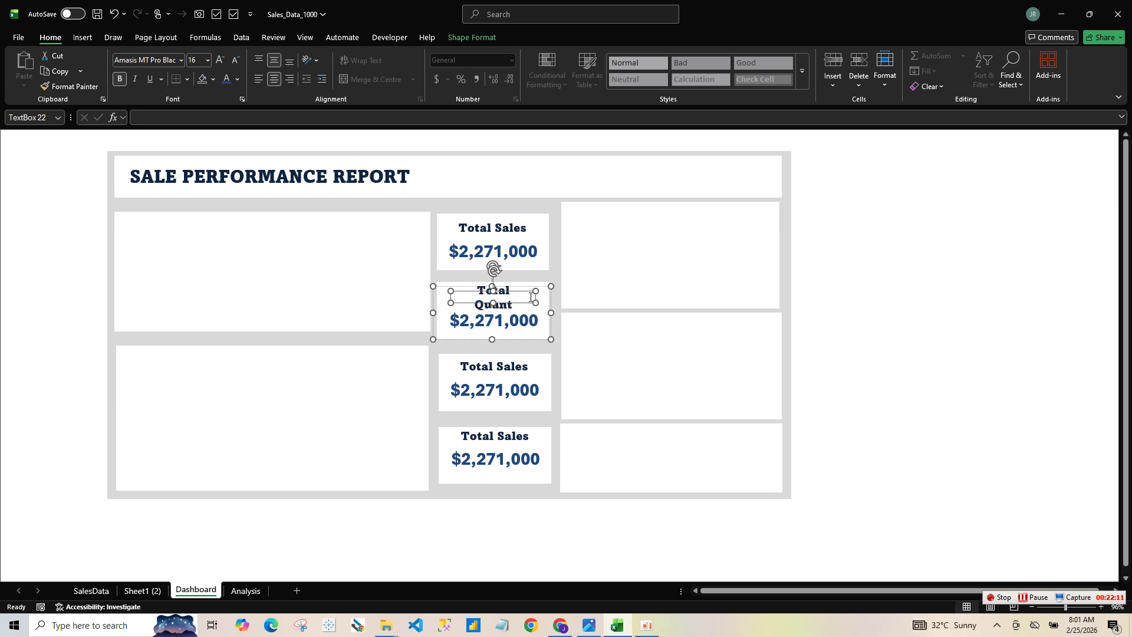
type("ity")
mouse_move(535, 302)
left_mouse_down()
mouse_move(559, 304)
mouse_move(540, 306)
left_mouse_up()
left_click(646, 296)
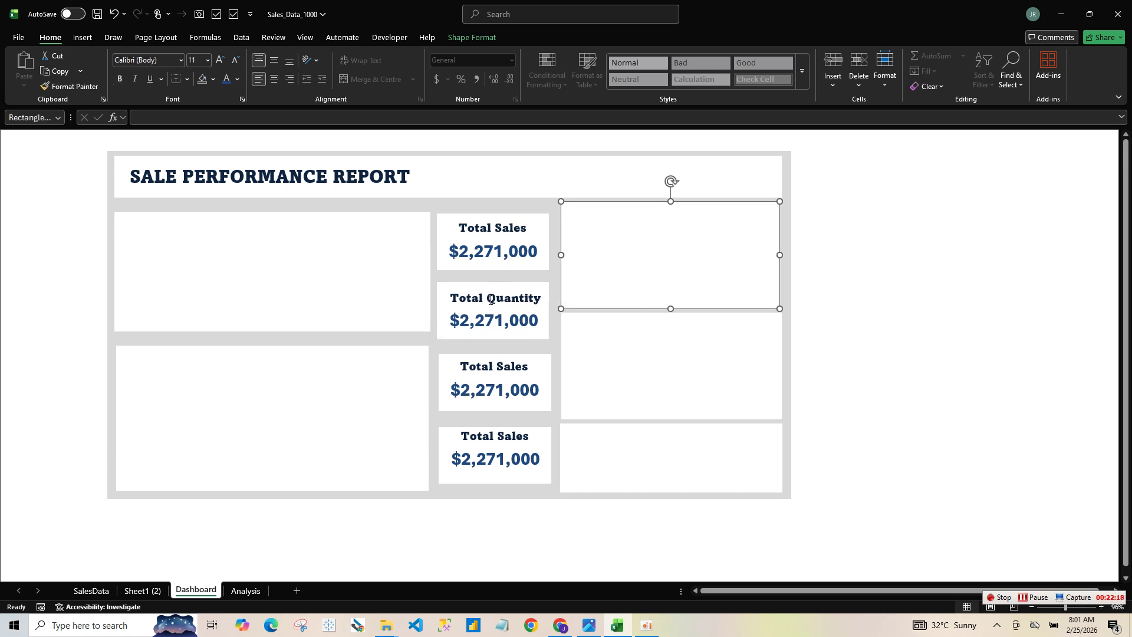
- Reduce the Total Quantity label's font size to 12 pt
left_click(553, 304)
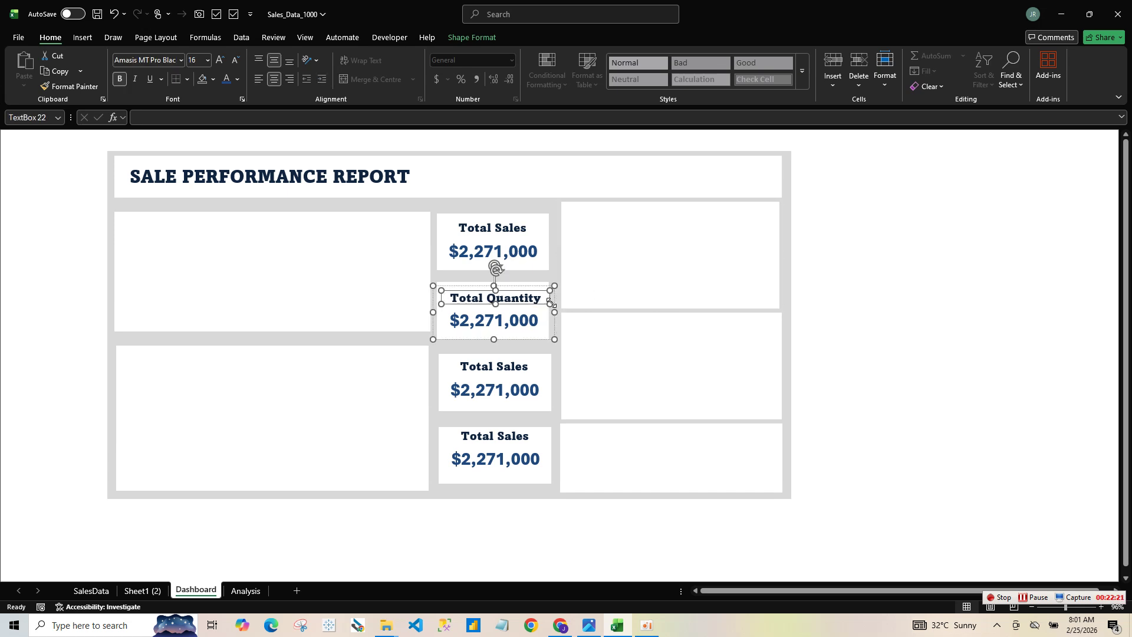
left_click(235, 59)
left_click(235, 60)
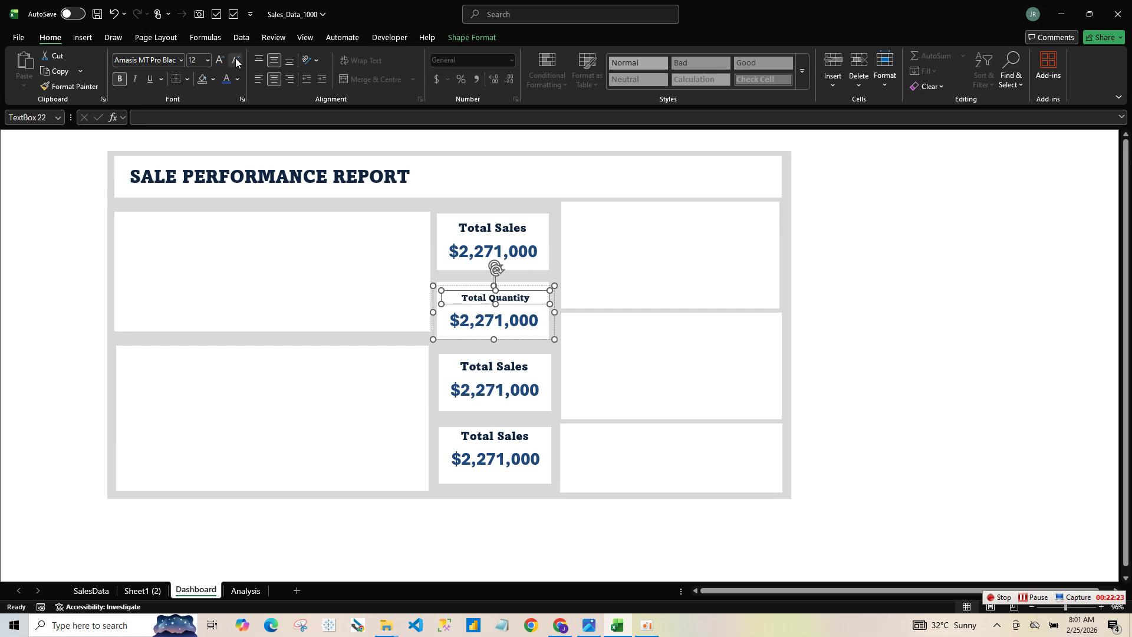
- Reduce the font size of the Total Sales labels in the first and third cards to 12 pt
left_click(513, 228)
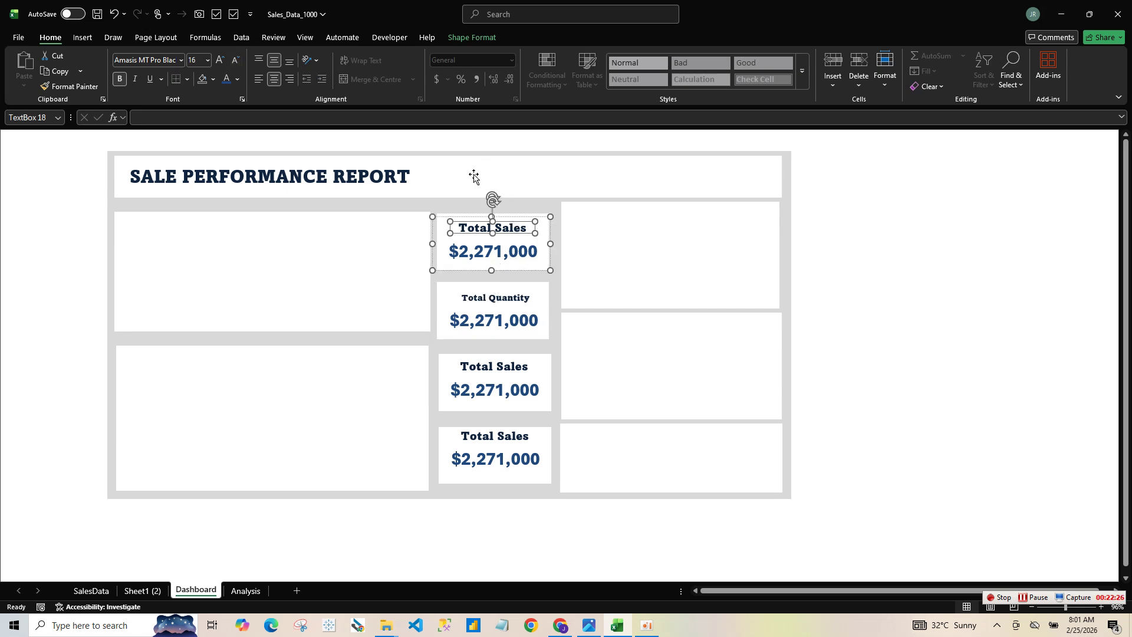
left_click(237, 62)
left_click(237, 61)
left_click(512, 364)
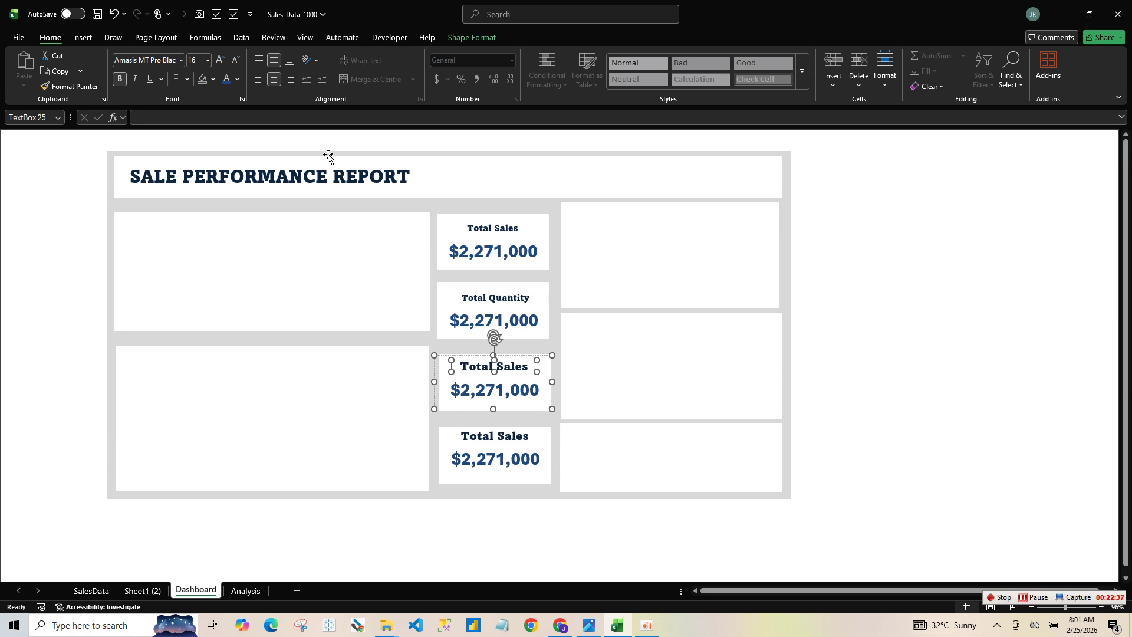
left_click(236, 60)
left_click(235, 59)
- Reduce the fourth card's Total Sales label to 12 pt and deselect the text box
left_click(505, 458)
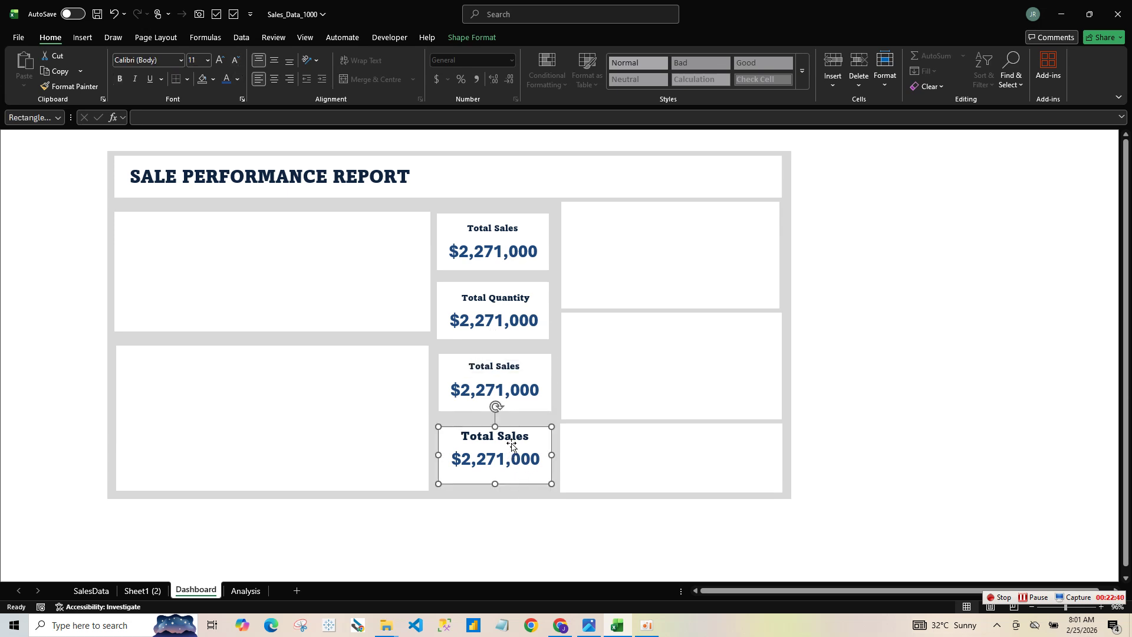
left_click(532, 437)
left_click(532, 437)
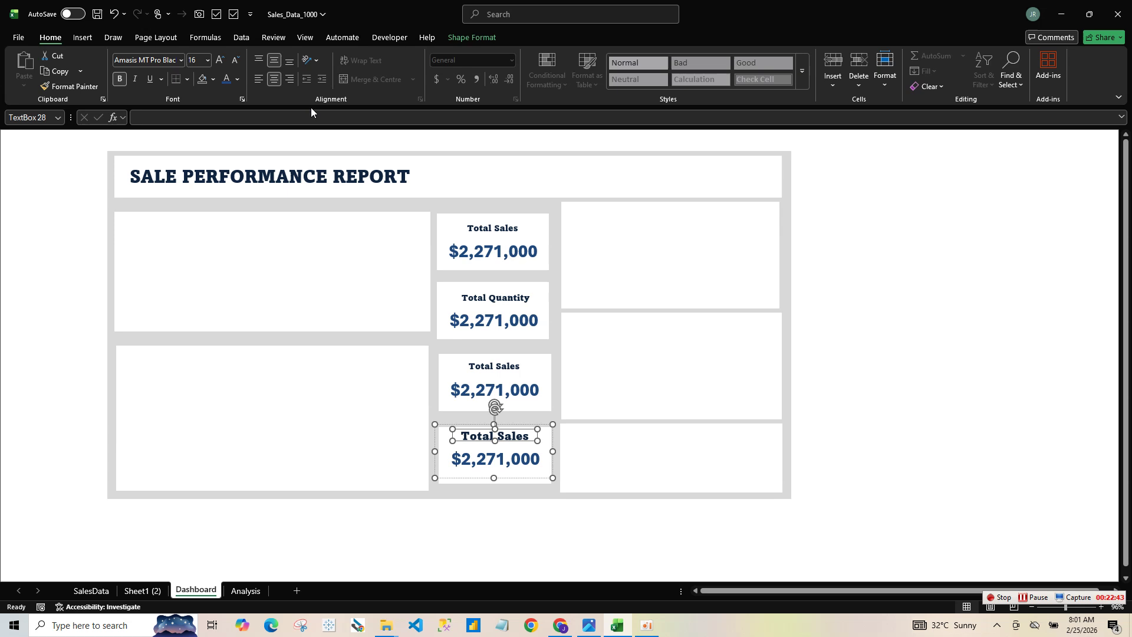
left_click(235, 59)
left_click(236, 60)
left_click(716, 366)
left_click(982, 394)
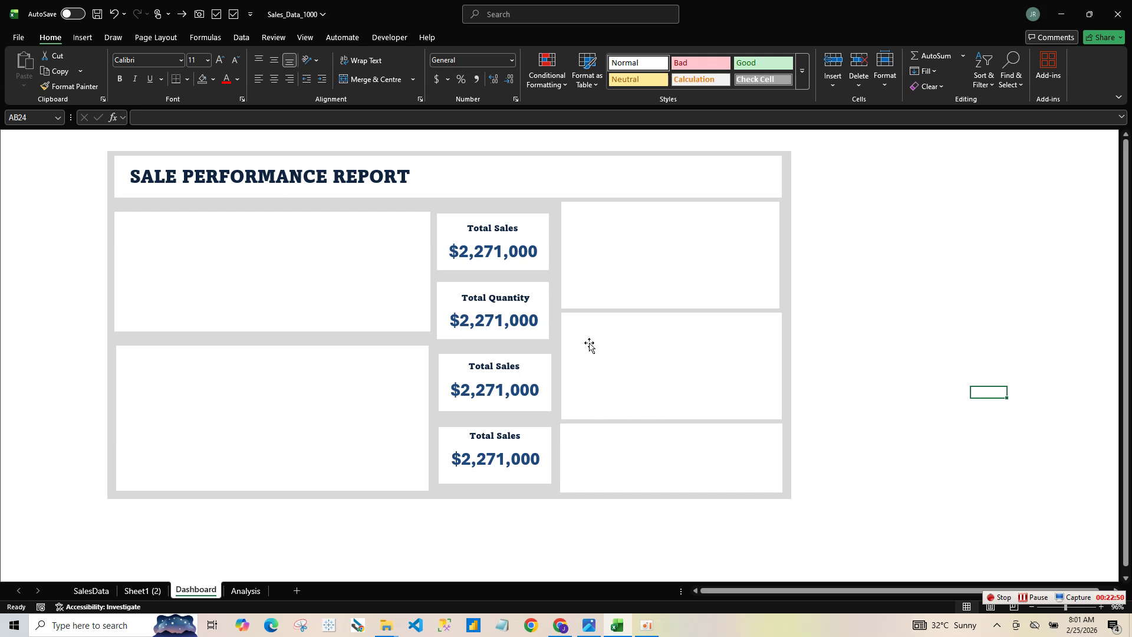
- Check the PivotTable headings on the Analysis sheet and change the third card's label to "Total Customer"
left_click(503, 306)
key("Escape")
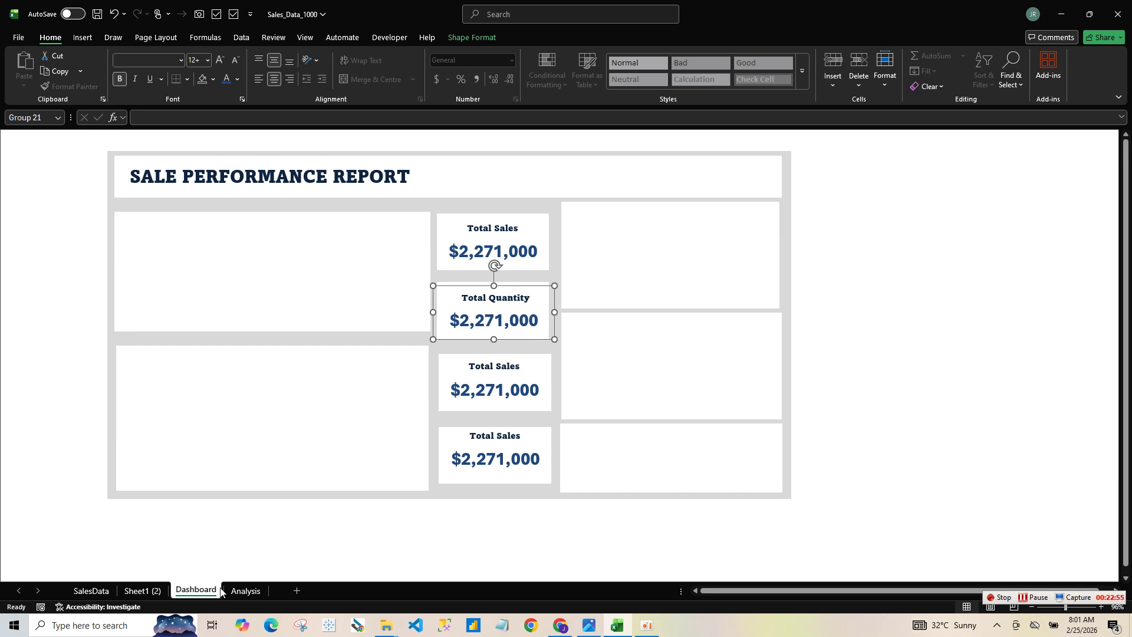
left_click(245, 590)
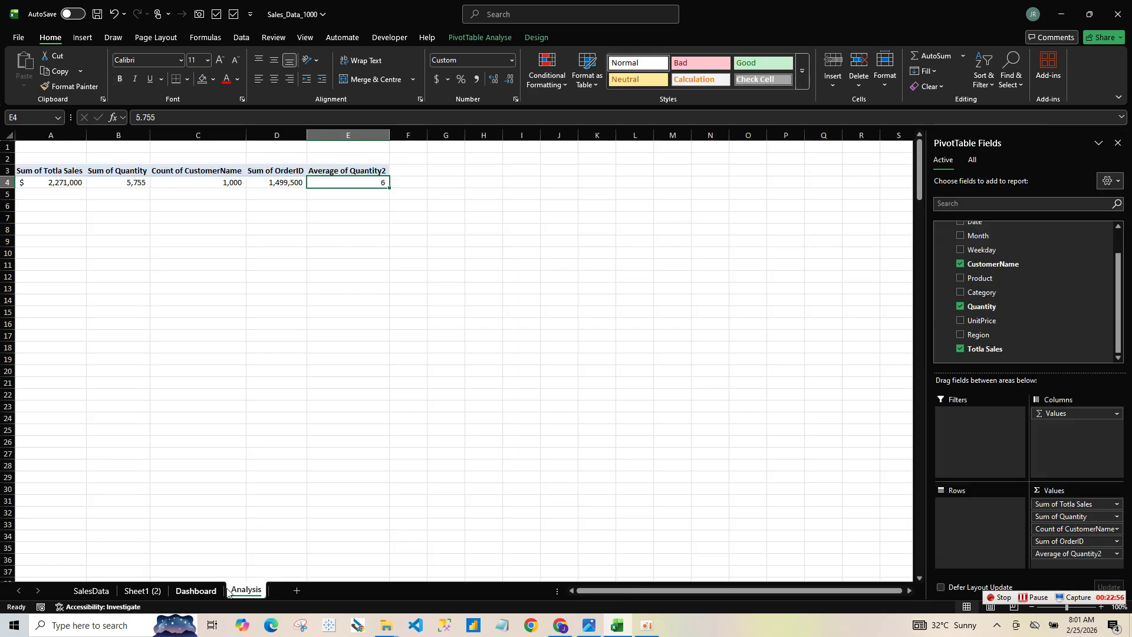
left_click(195, 590)
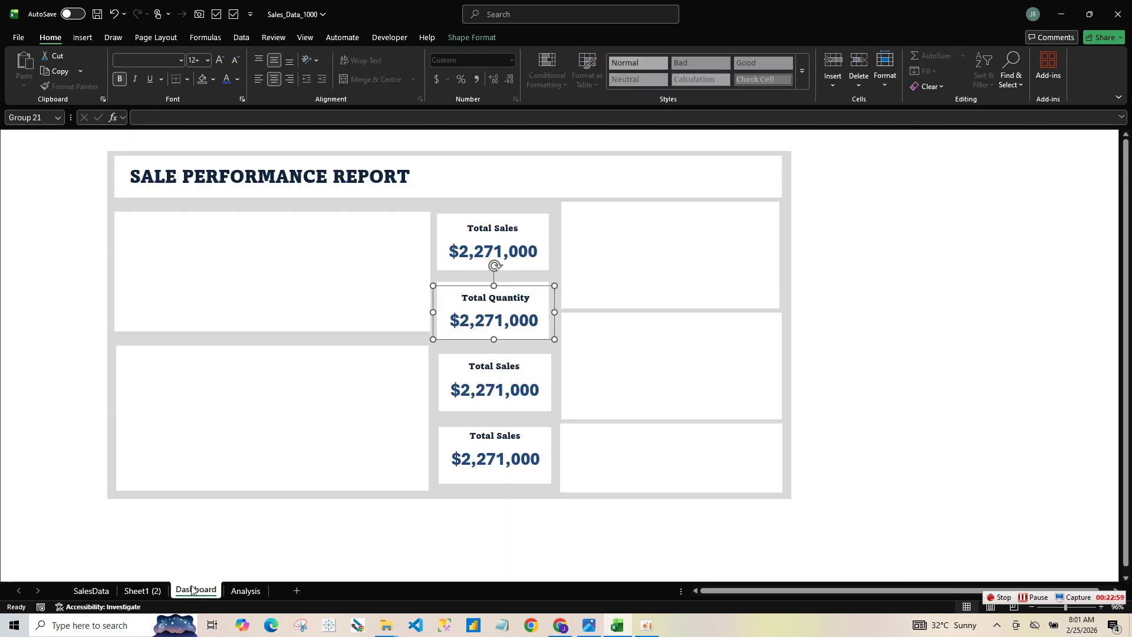
left_click(507, 367)
left_click(507, 366)
type("Total")
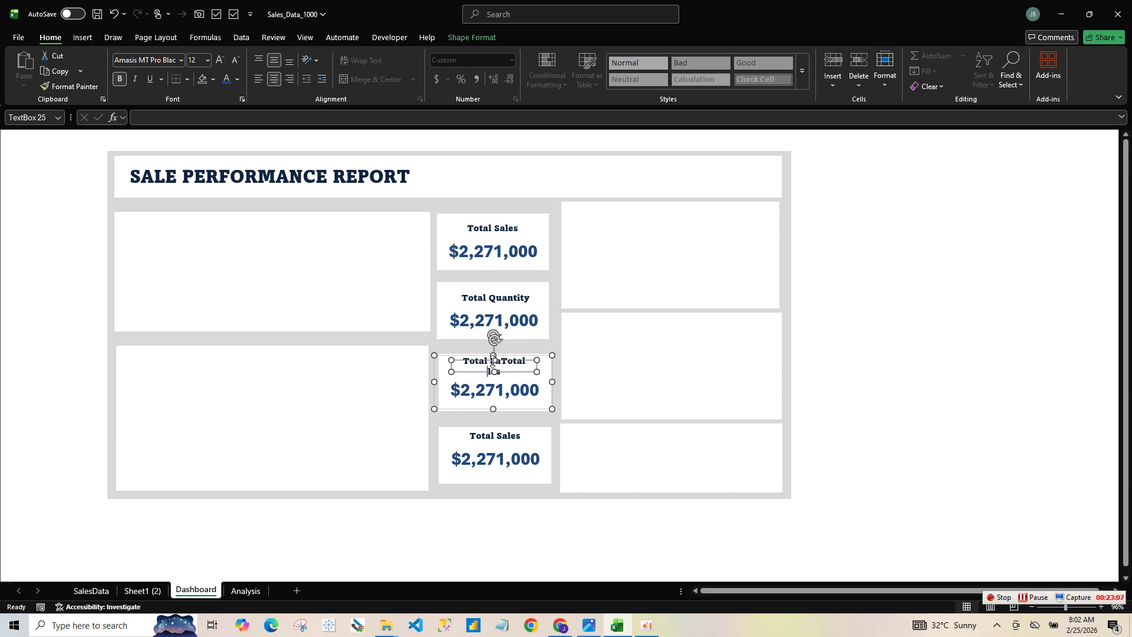
key("Delete")
key("Delete")
key("Delete")
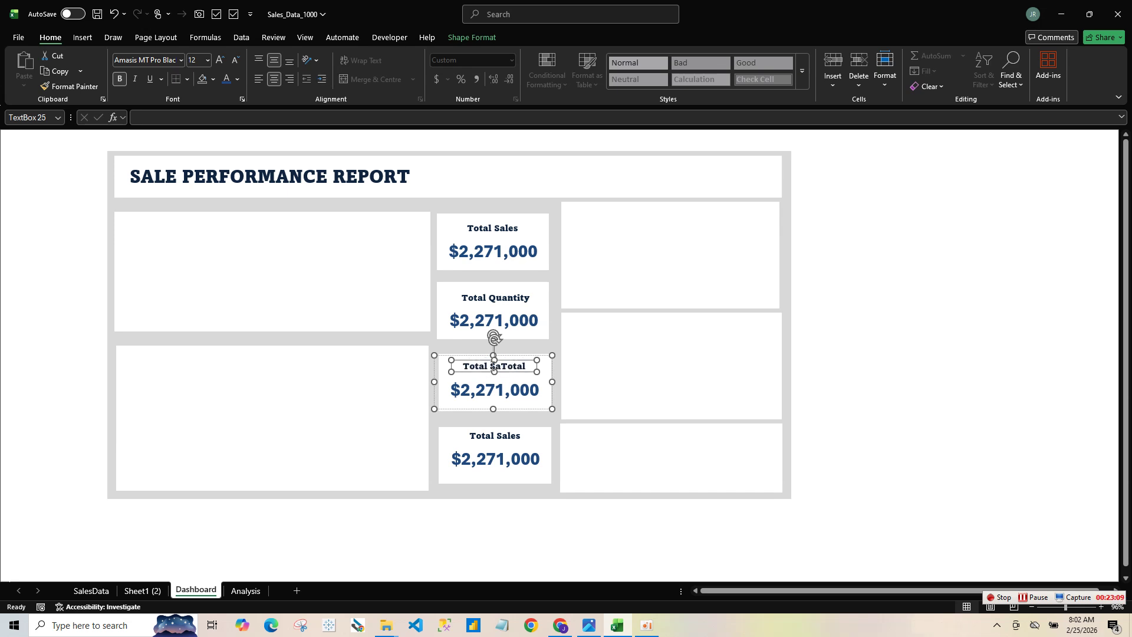
left_click_drag(494, 365, 531, 366)
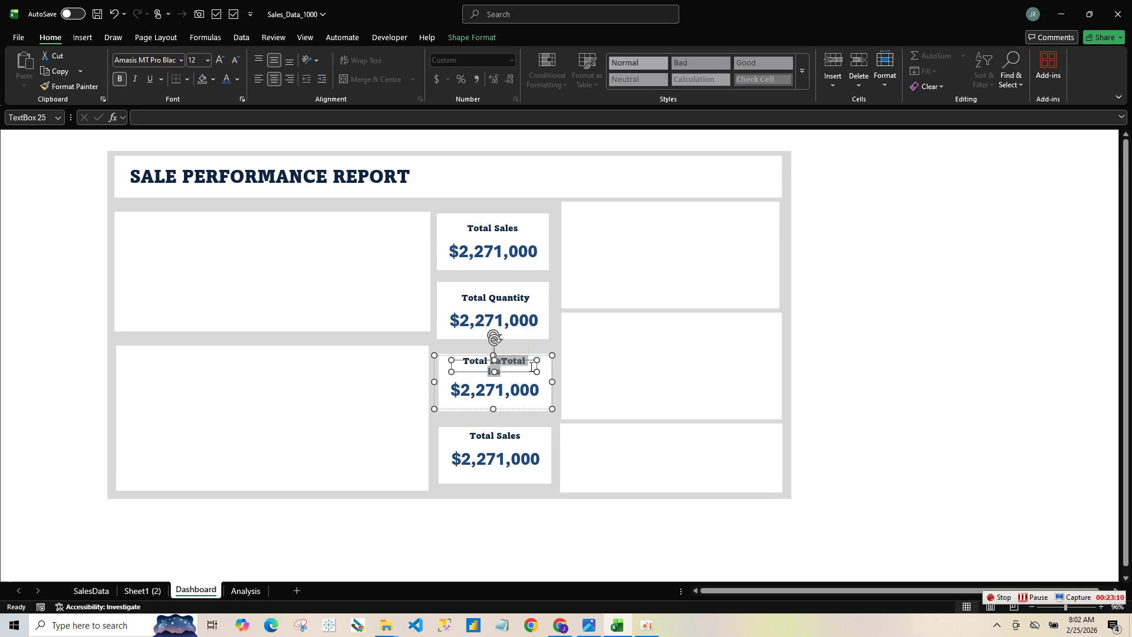
type("Custo")
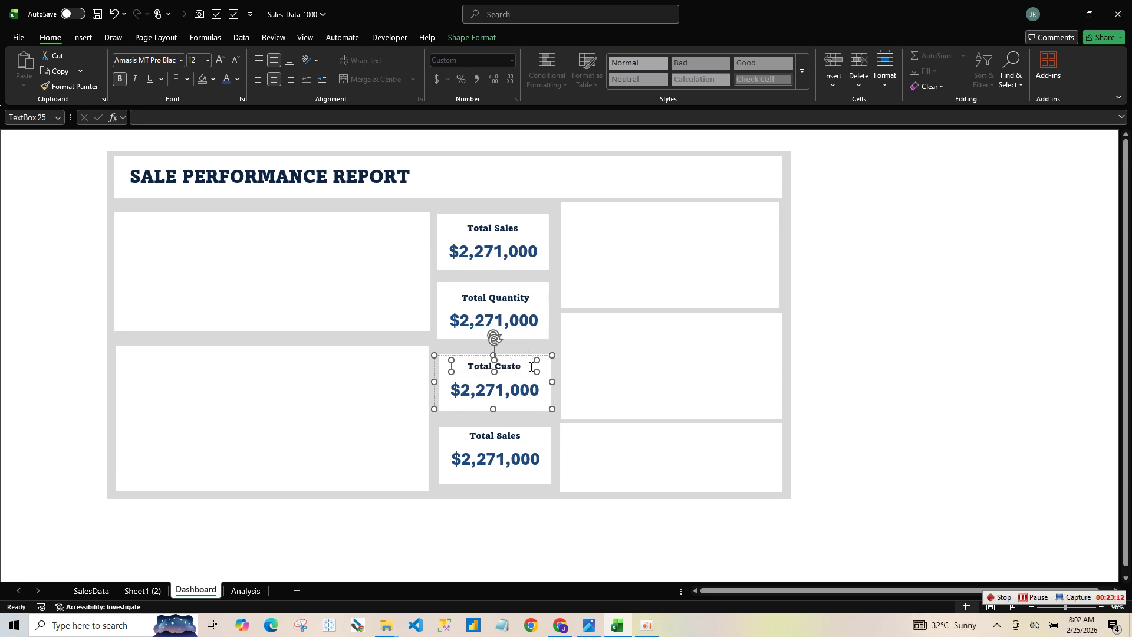
type("mer")
- Check the Analysis sheet for the next total and change the fourth card's label to "Total Order"
left_click(244, 591)
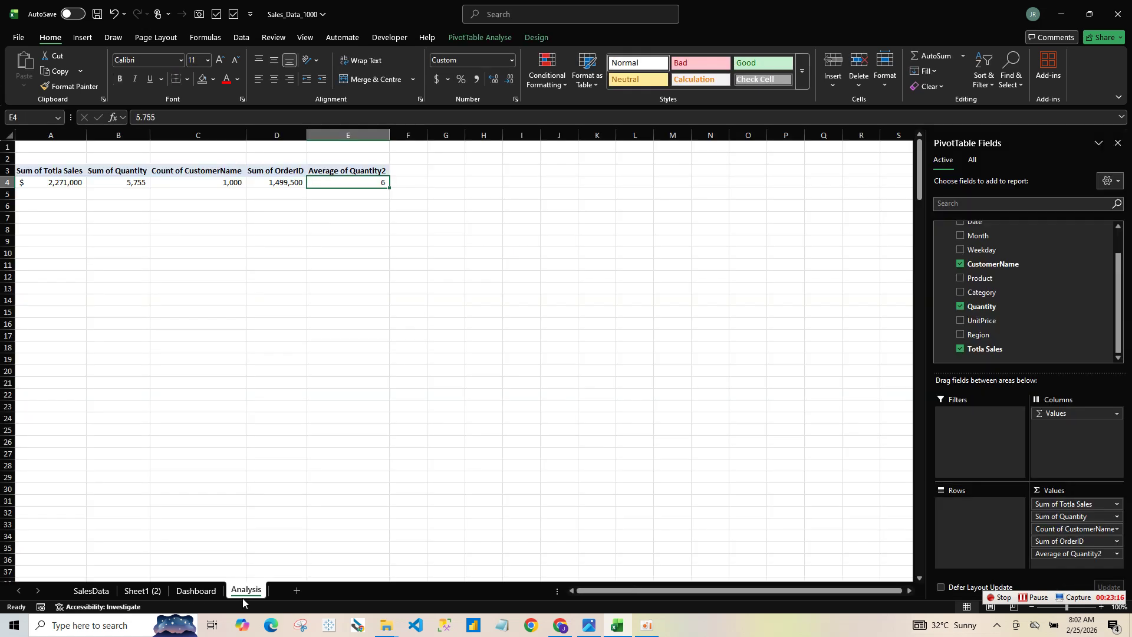
left_click(185, 591)
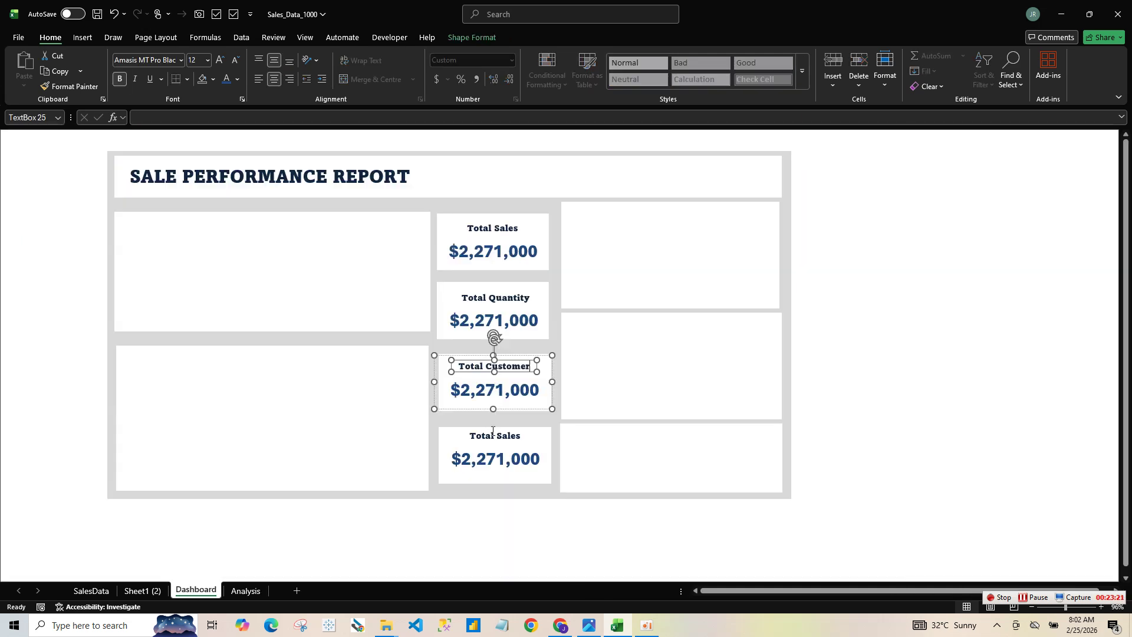
left_click(492, 435)
triple_click(492, 435)
left_click(492, 435)
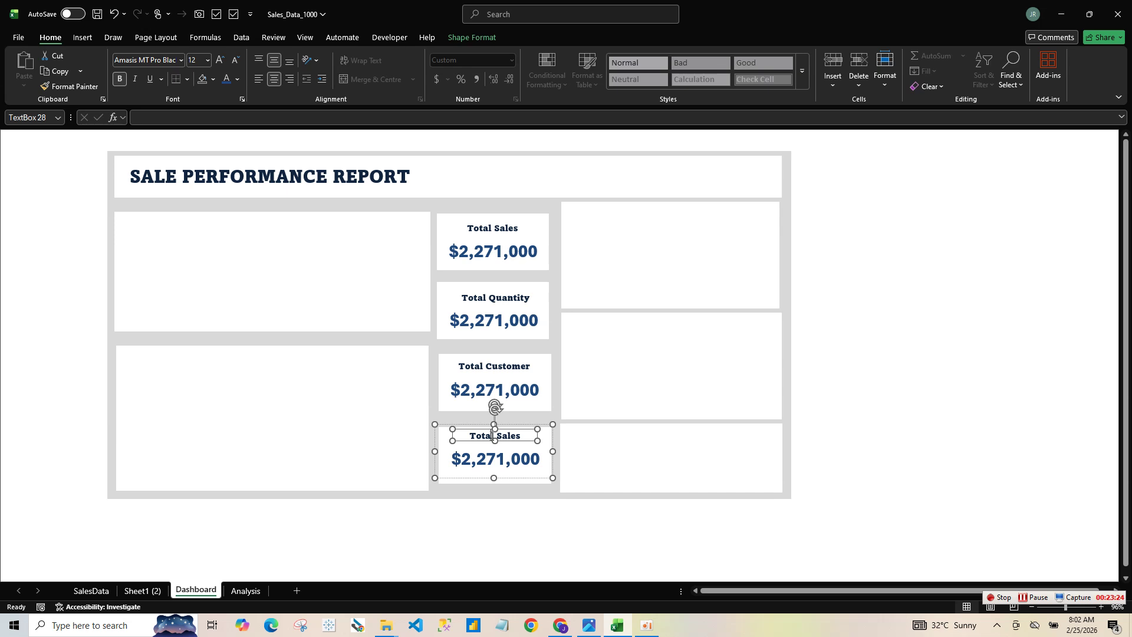
key("Delete")
key("Delete")
key("Delete")
key("Delete")
key("Delete")
key("Delete")
type("Order")
left_click(820, 429)
- Select the Total Quantity card's value box and examine the cells holding the quantity, customer and order totals on the Analysis sheet
left_click(502, 321)
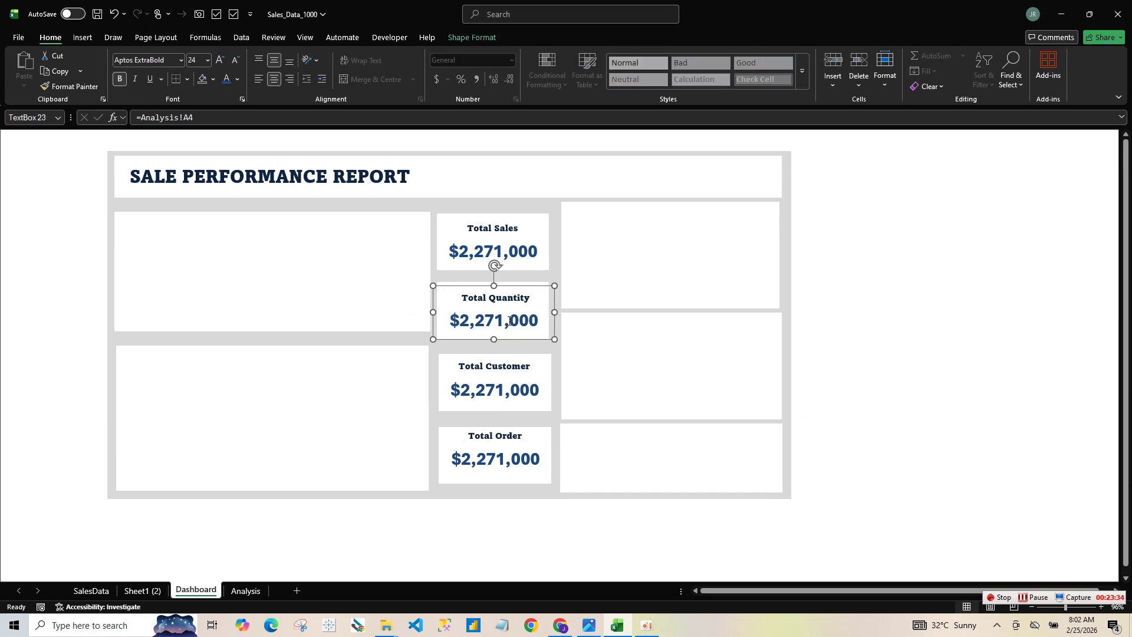
left_click(509, 320)
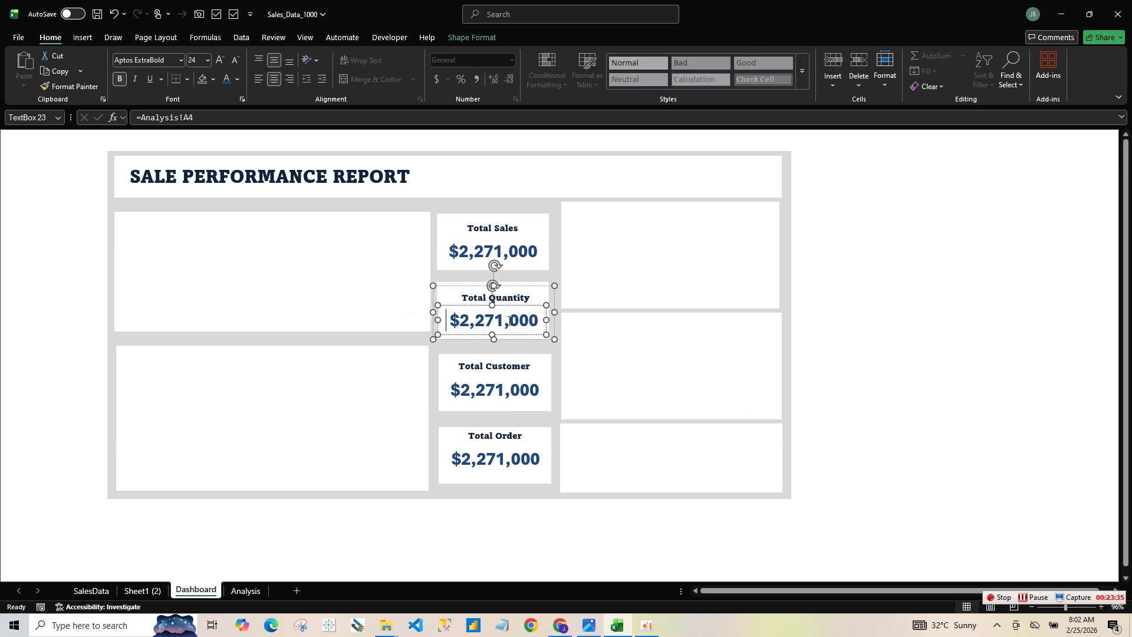
left_click(245, 590)
left_click(127, 185)
left_click_drag(127, 185, 279, 181)
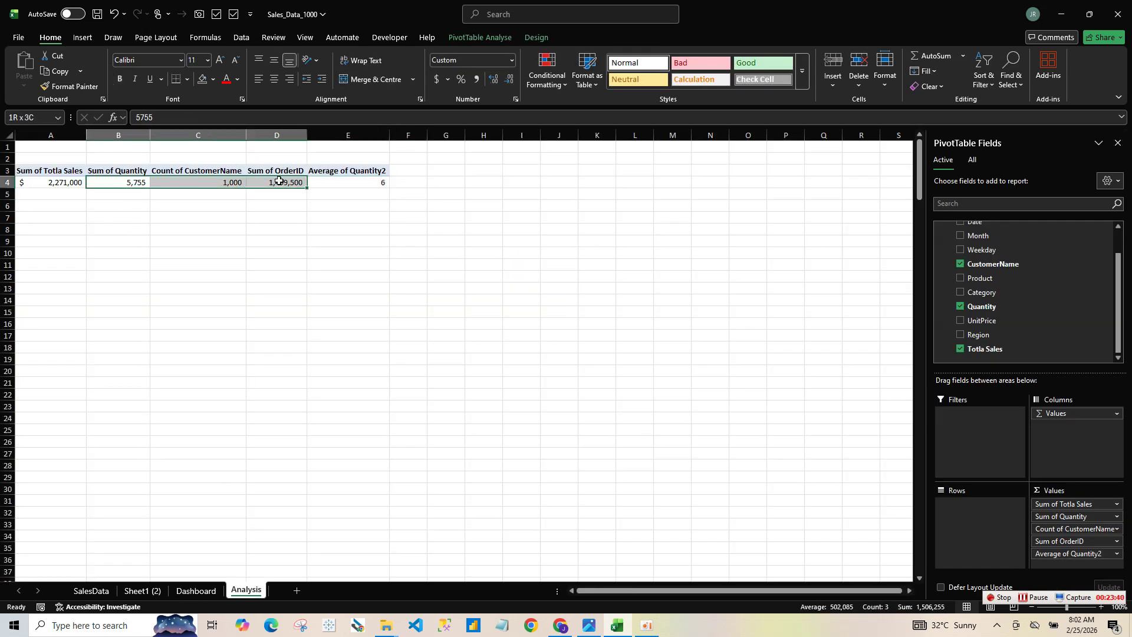
left_click(133, 183)
left_click(235, 182)
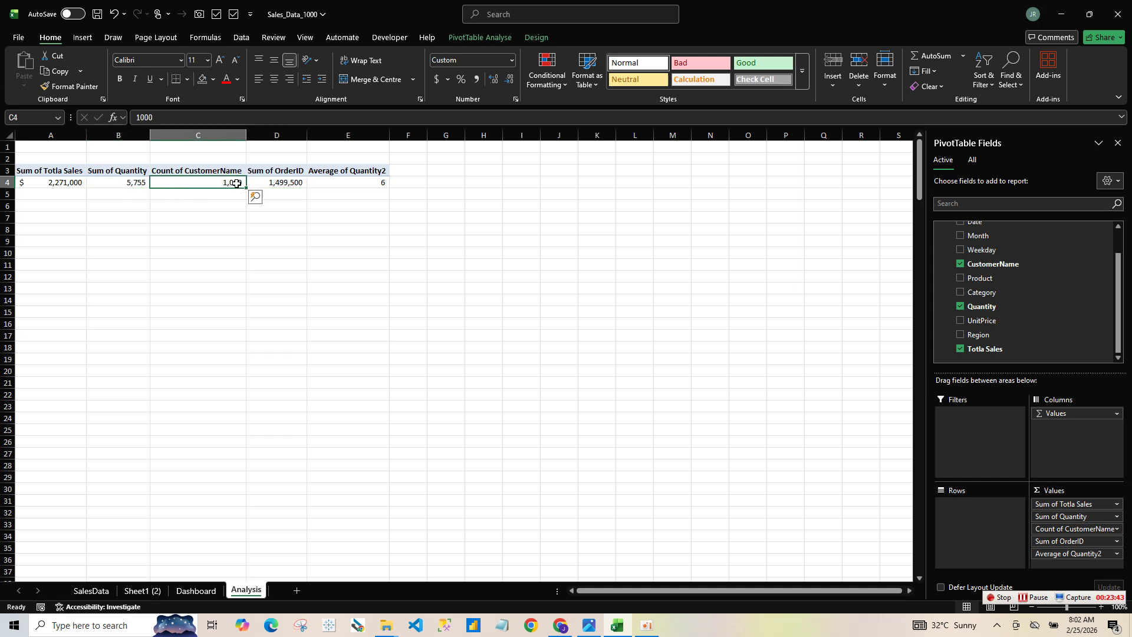
left_click(298, 182)
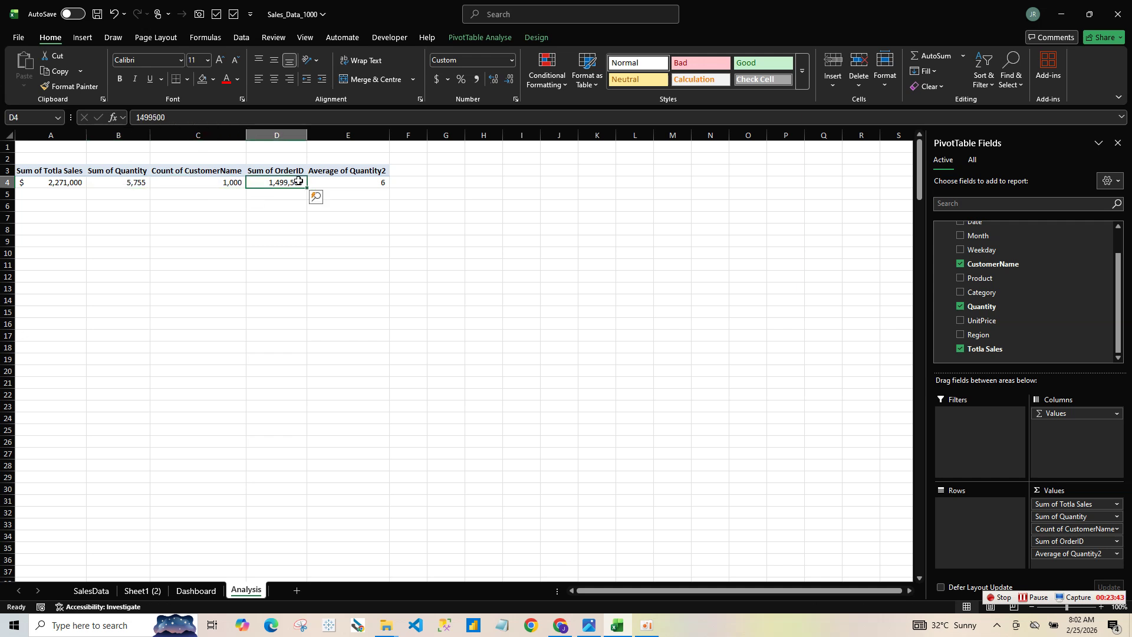
left_click(204, 595)
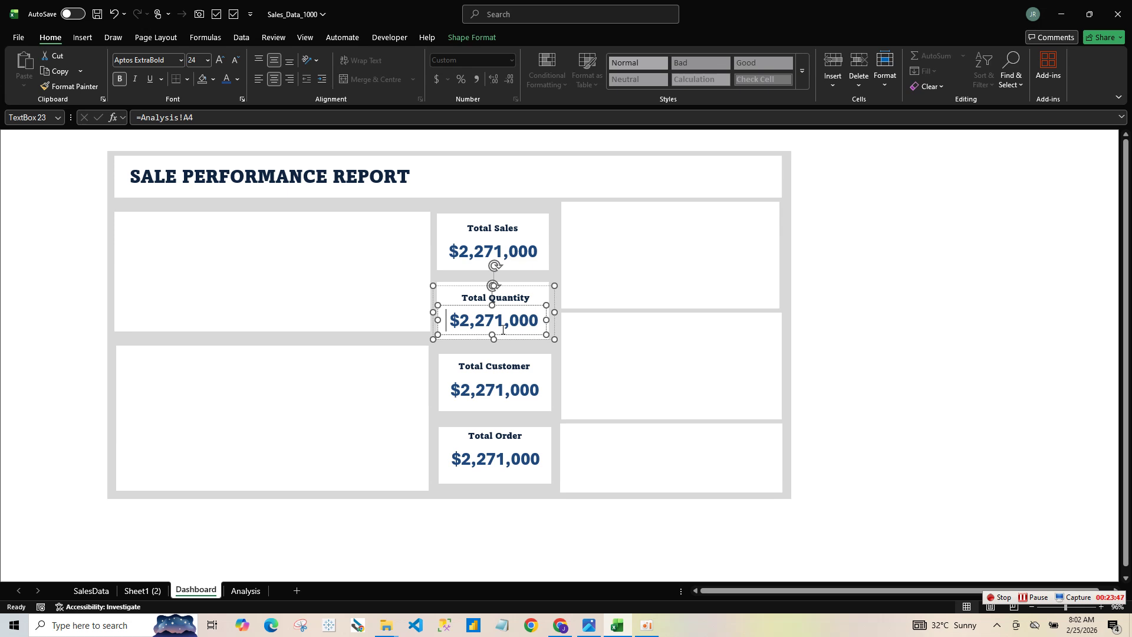
- Link the Total Quantity card's value text box to cell B4 of the Analysis sheet
left_click(210, 118)
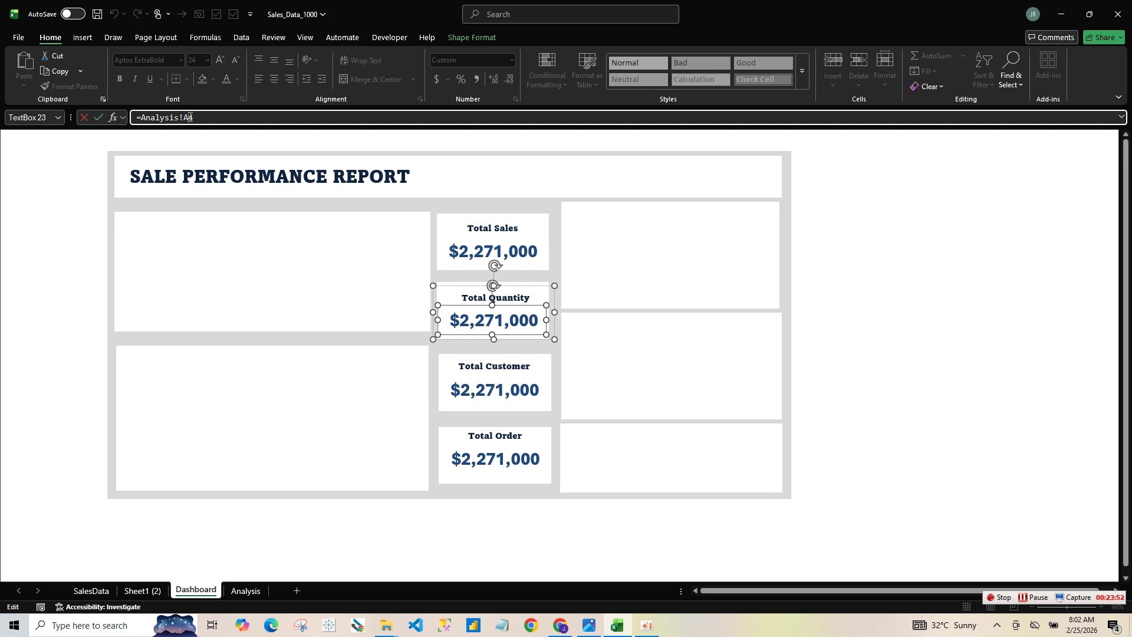
key("BackSpace")
key("BackSpace")
type("B4")
key("Return")
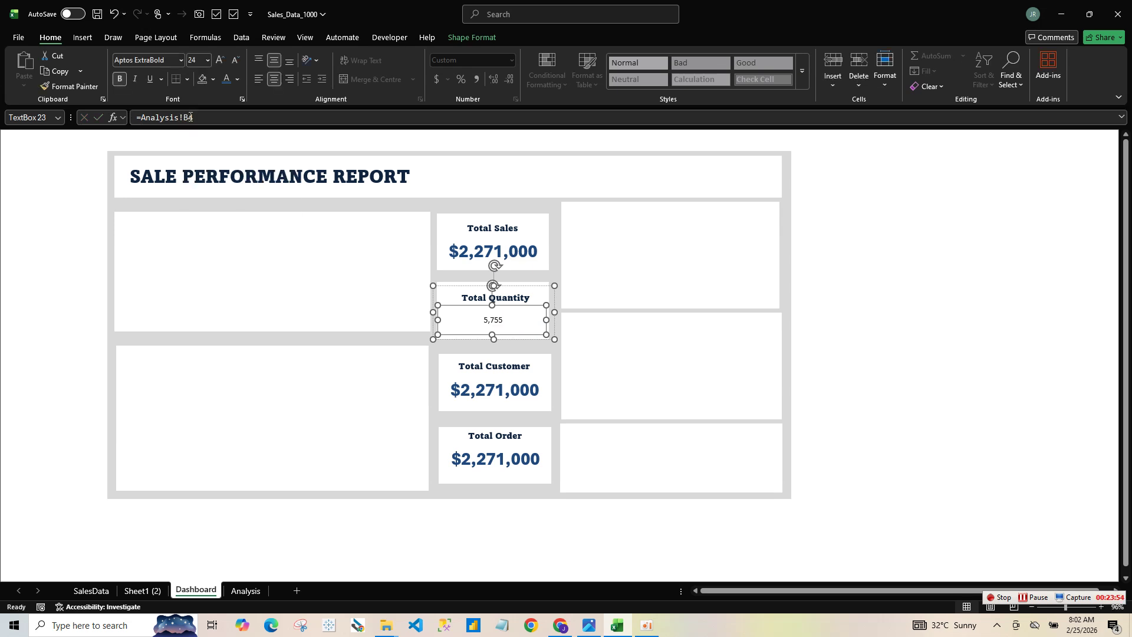
- Format the Total Quantity value like the Total Sales value, using Aptos ExtraBold at 24 pt in dark blue
left_click(504, 250)
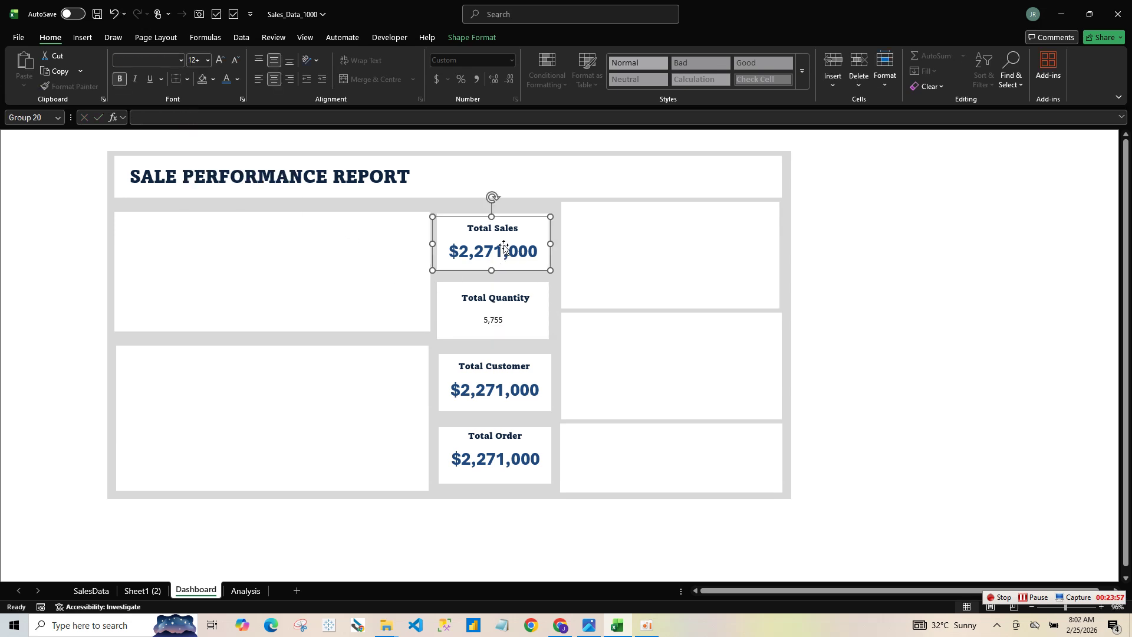
left_click(516, 255)
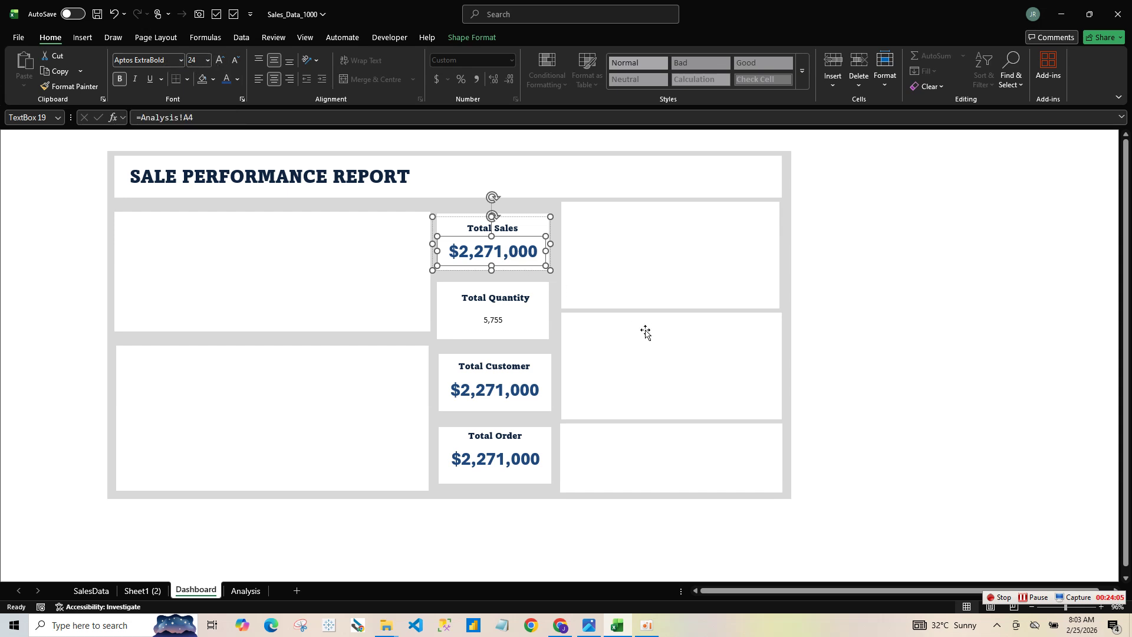
left_click(498, 321)
left_click(498, 322)
left_click(509, 323)
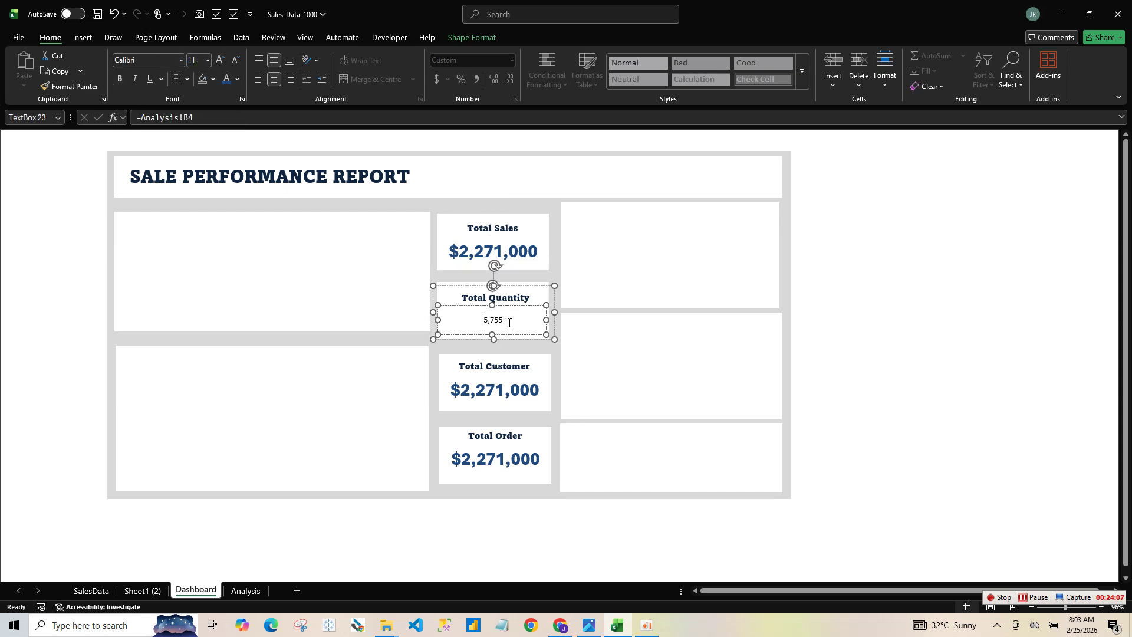
left_click(544, 331)
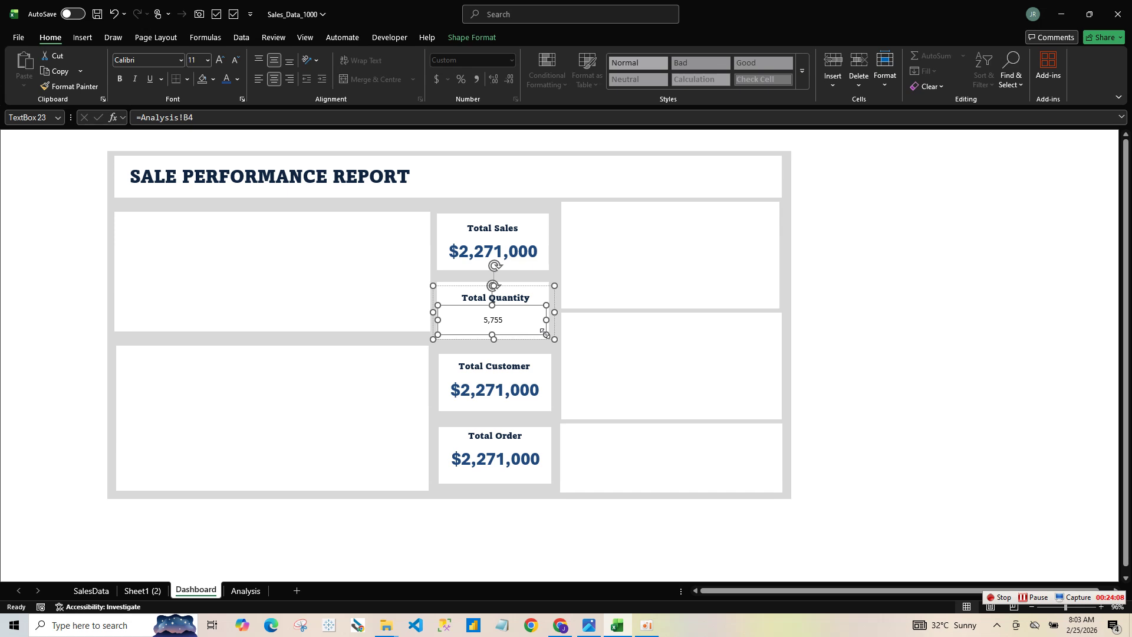
left_click(181, 60)
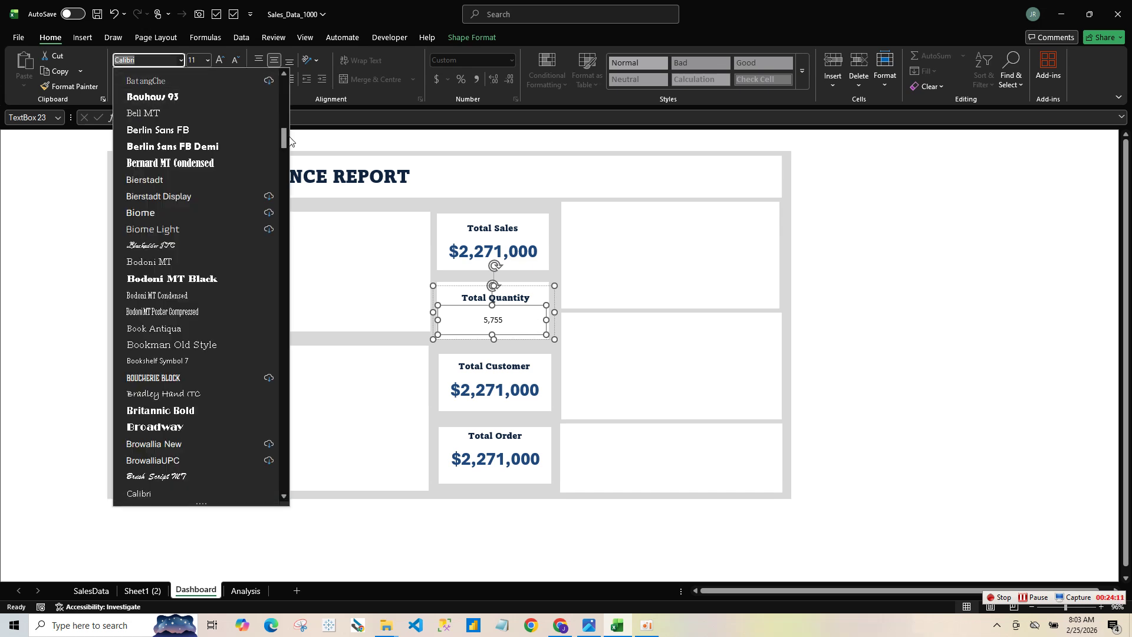
left_click_drag(285, 142, 284, 79)
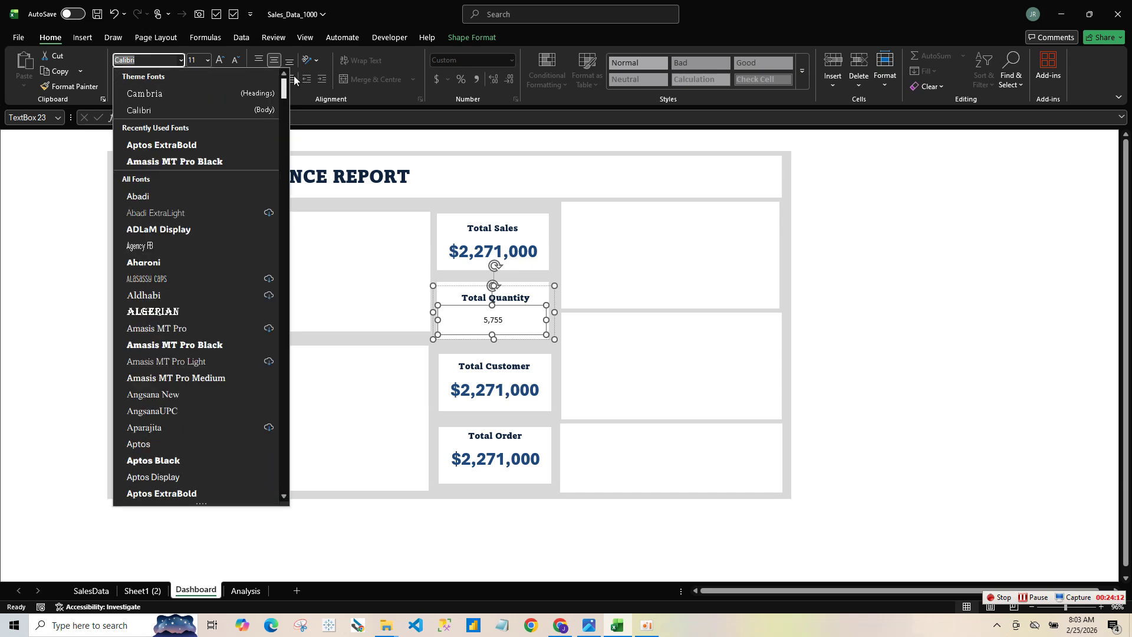
left_click(185, 146)
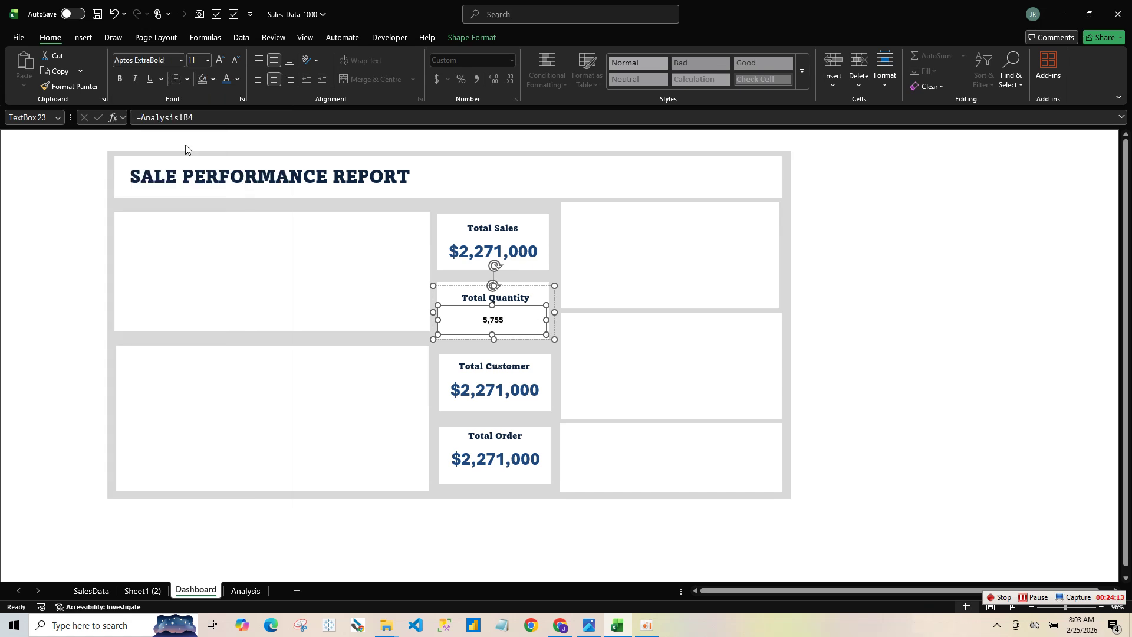
left_click(207, 61)
left_click(197, 213)
left_click(231, 84)
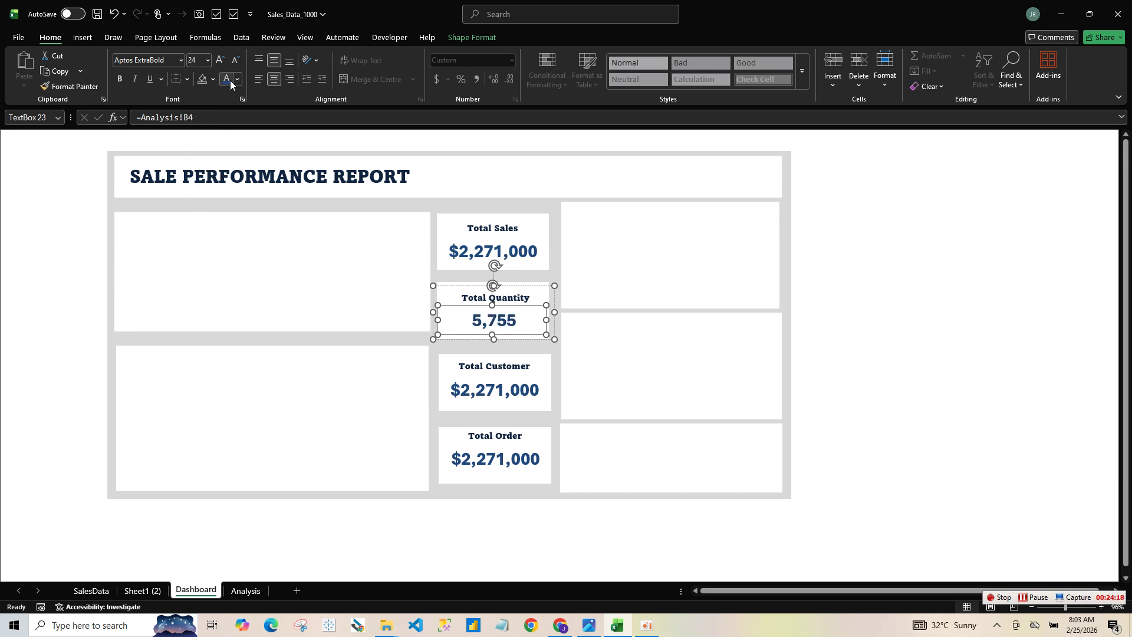
- Link the Total Customer card's value text box to cell C4 of the Analysis sheet
left_click(510, 393)
left_click(510, 393)
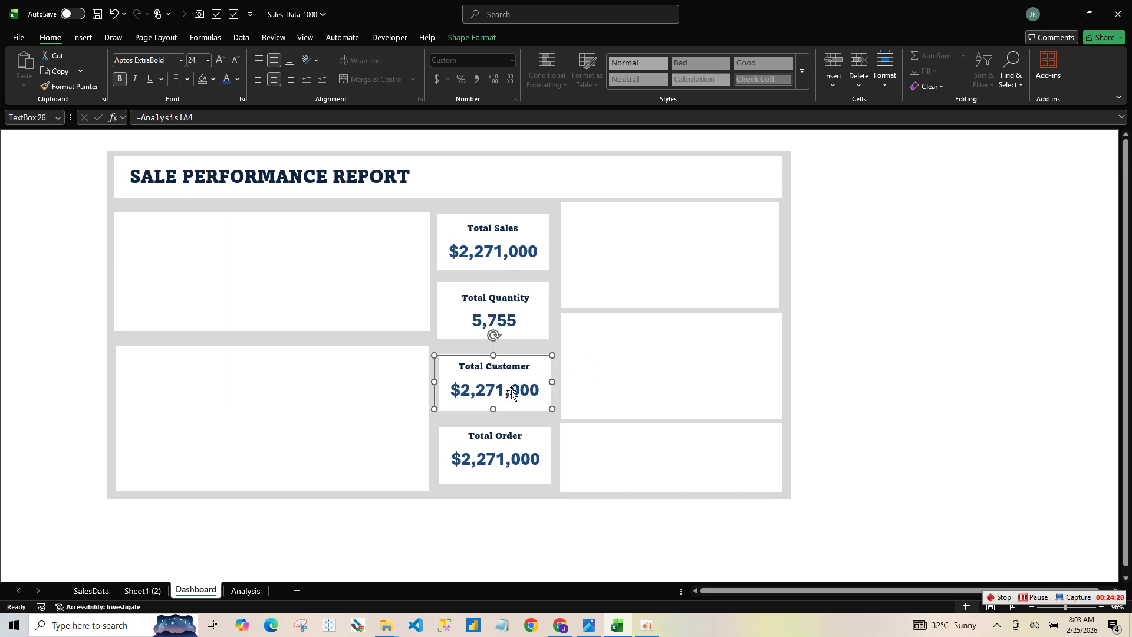
left_click(189, 118)
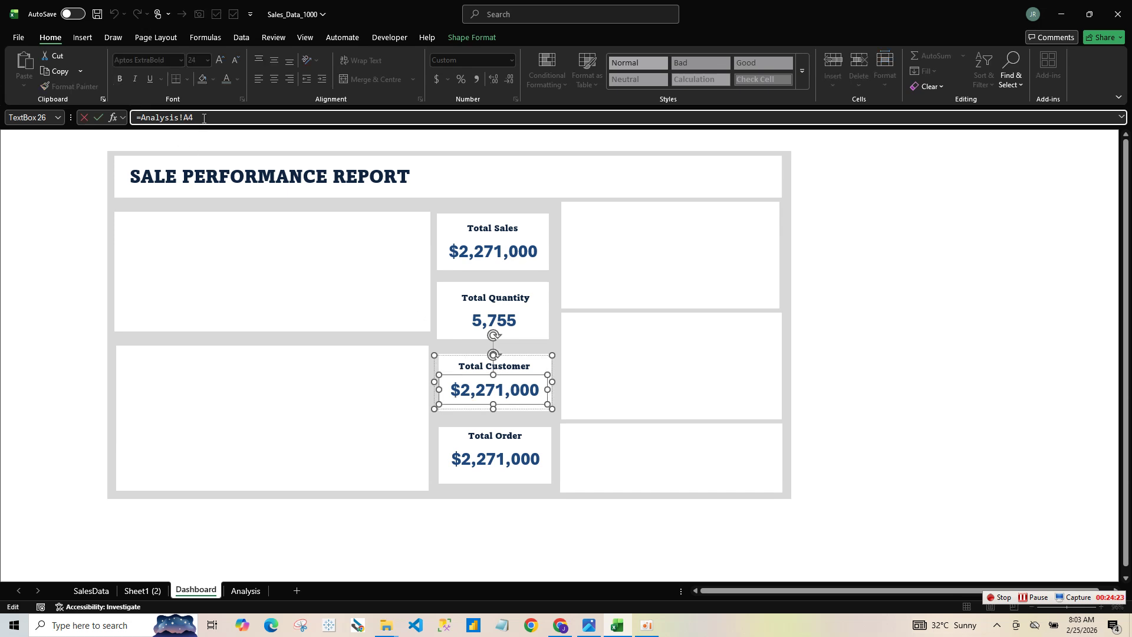
key("BackSpace")
type("C")
key("Return")
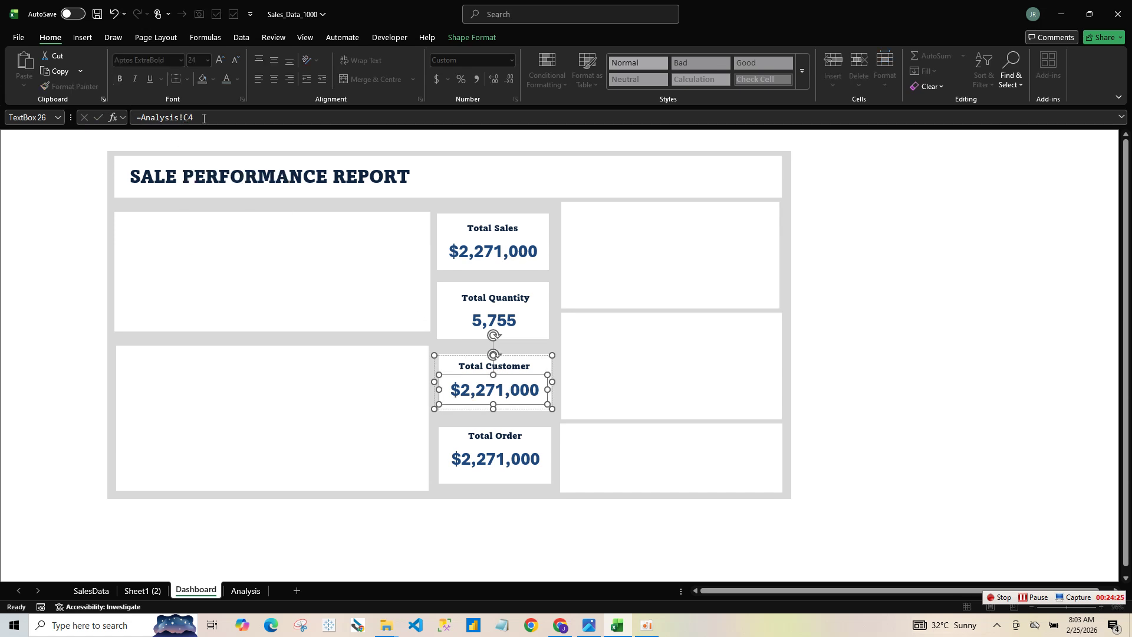
left_click(484, 328)
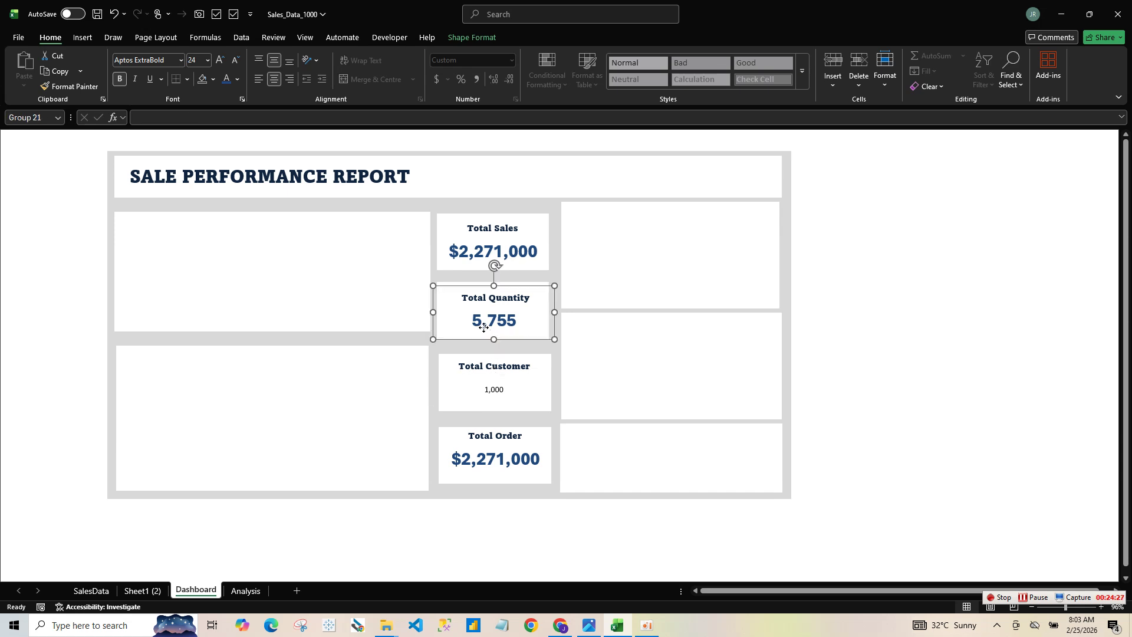
- Try to copy the Total Quantity value's formatting onto the Total Customer card with Format Painter, and undo it
left_click(484, 327)
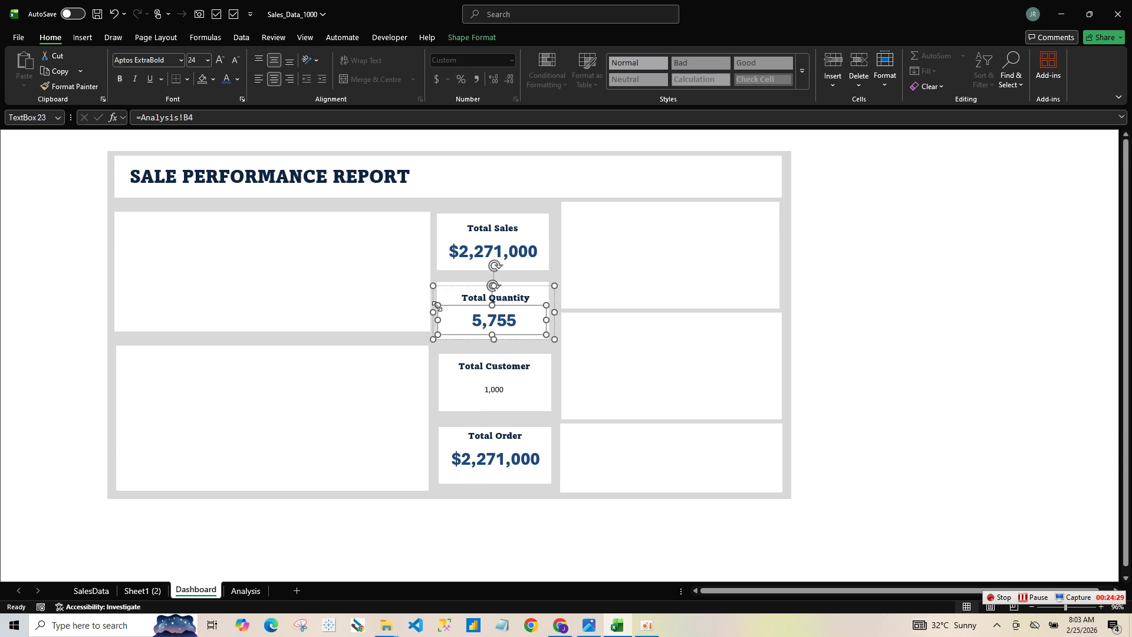
left_click(77, 90)
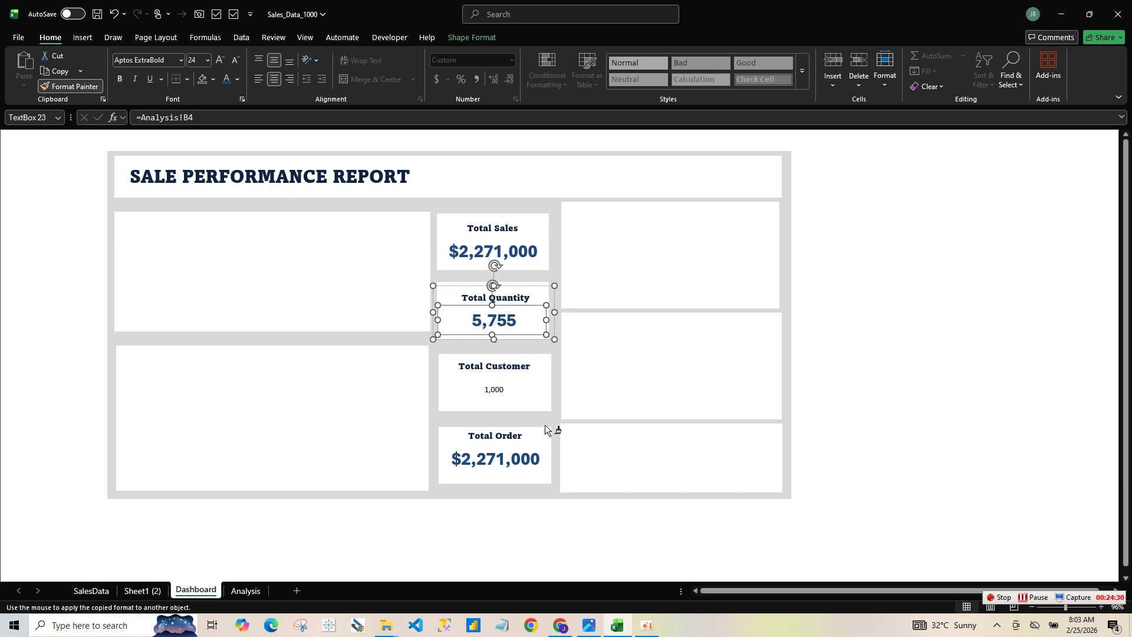
left_click(490, 391)
key("ctrl+z")
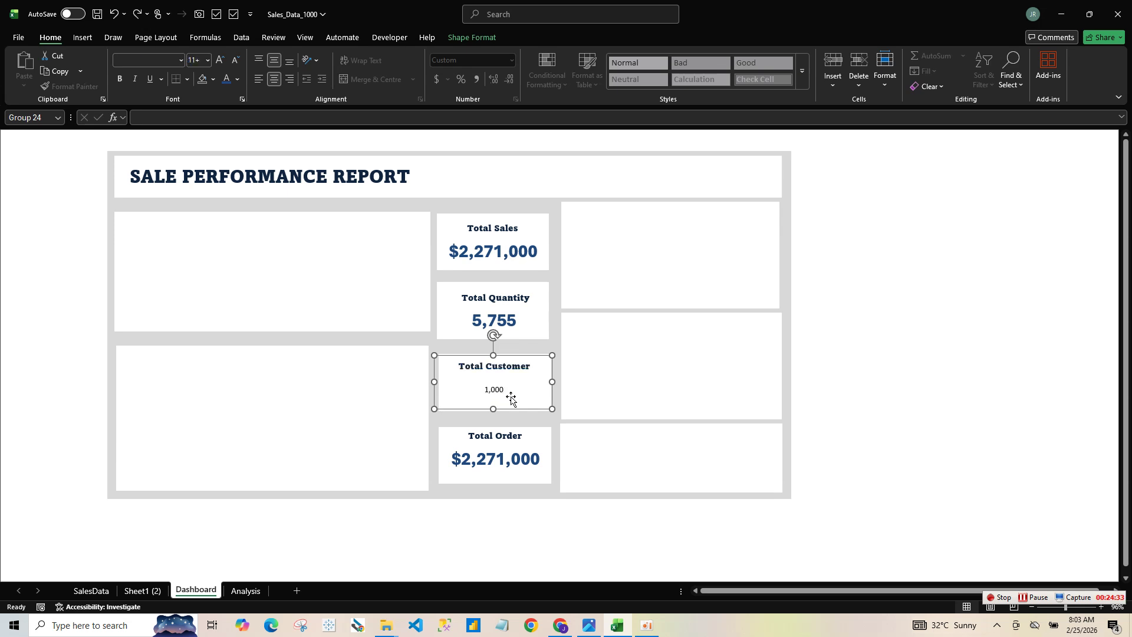
- Format the Total Customer card's value in Aptos ExtraBold at 24 pt in dark blue
left_click(510, 392)
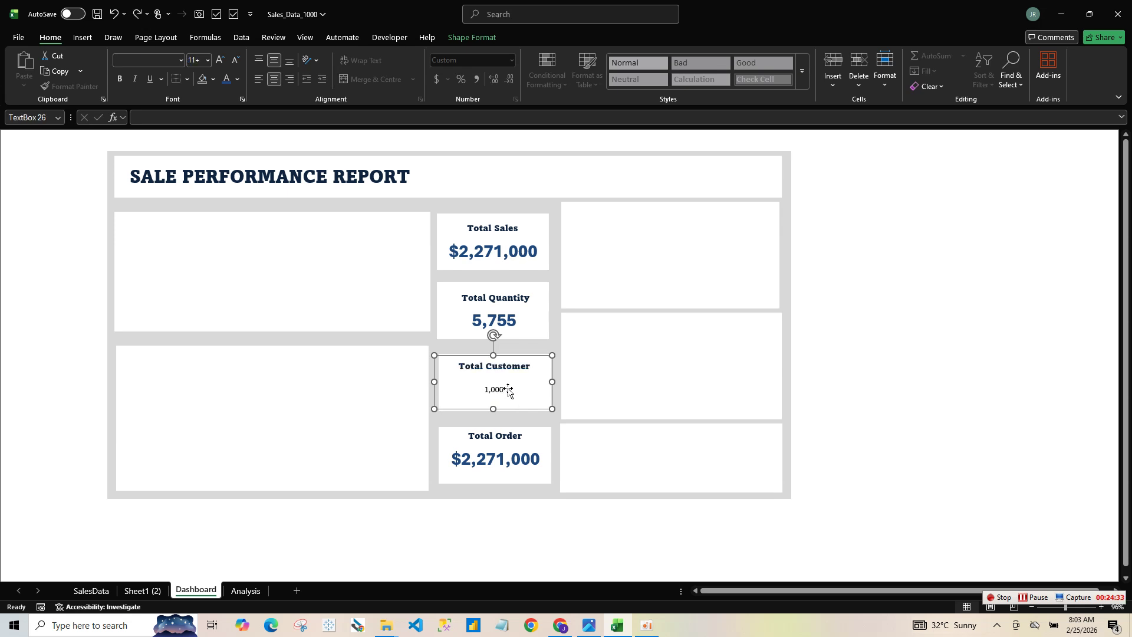
left_click(547, 401)
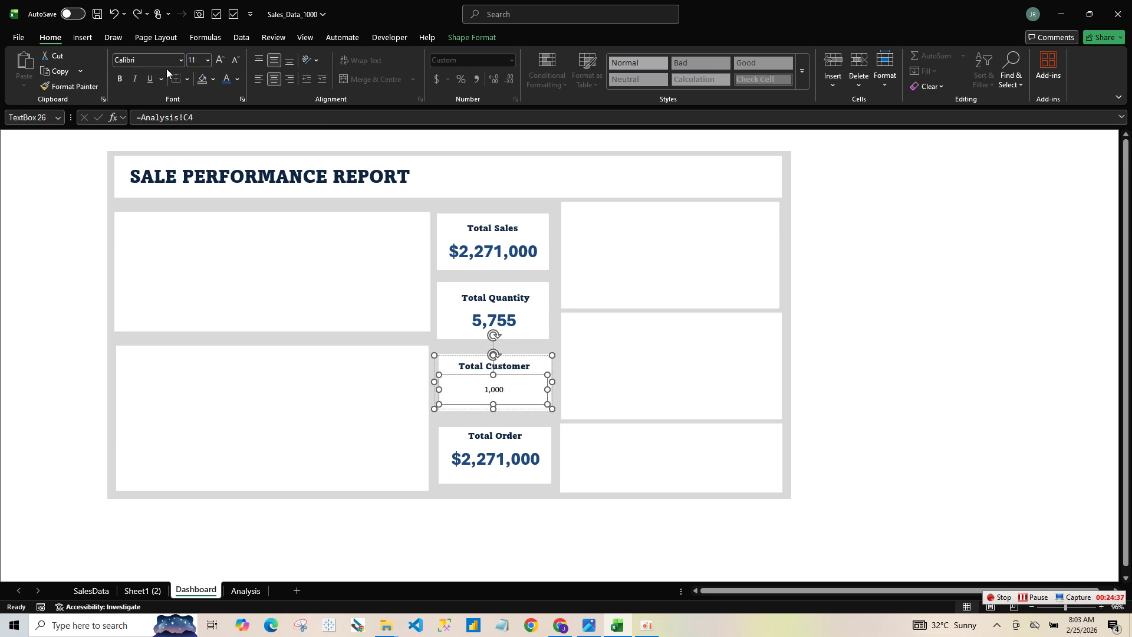
left_click(181, 61)
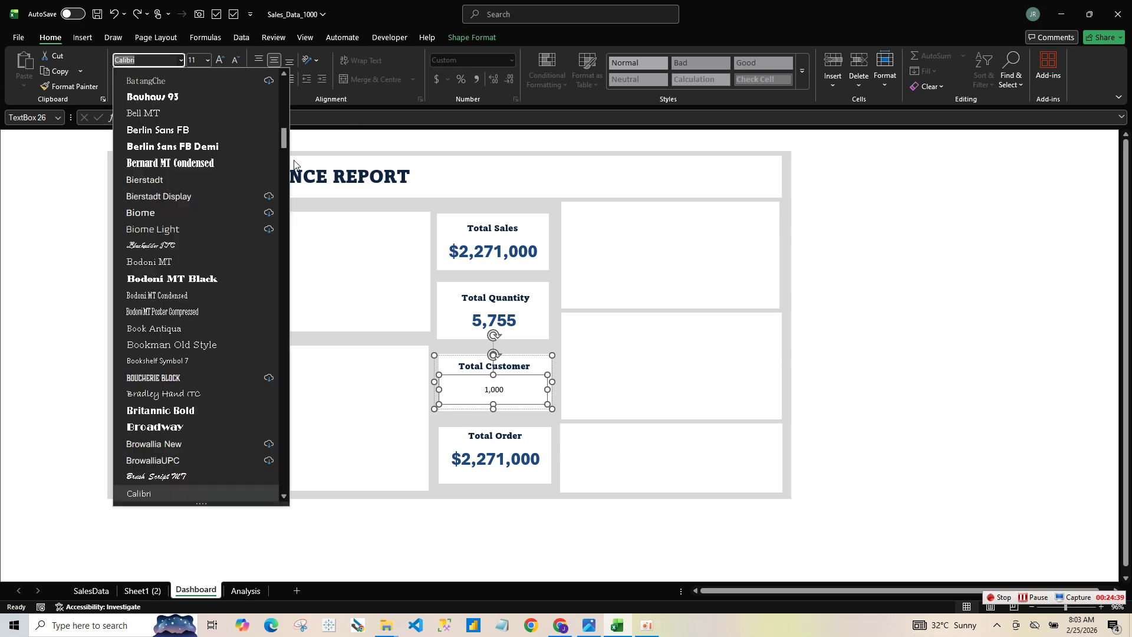
left_click_drag(282, 144, 282, 75)
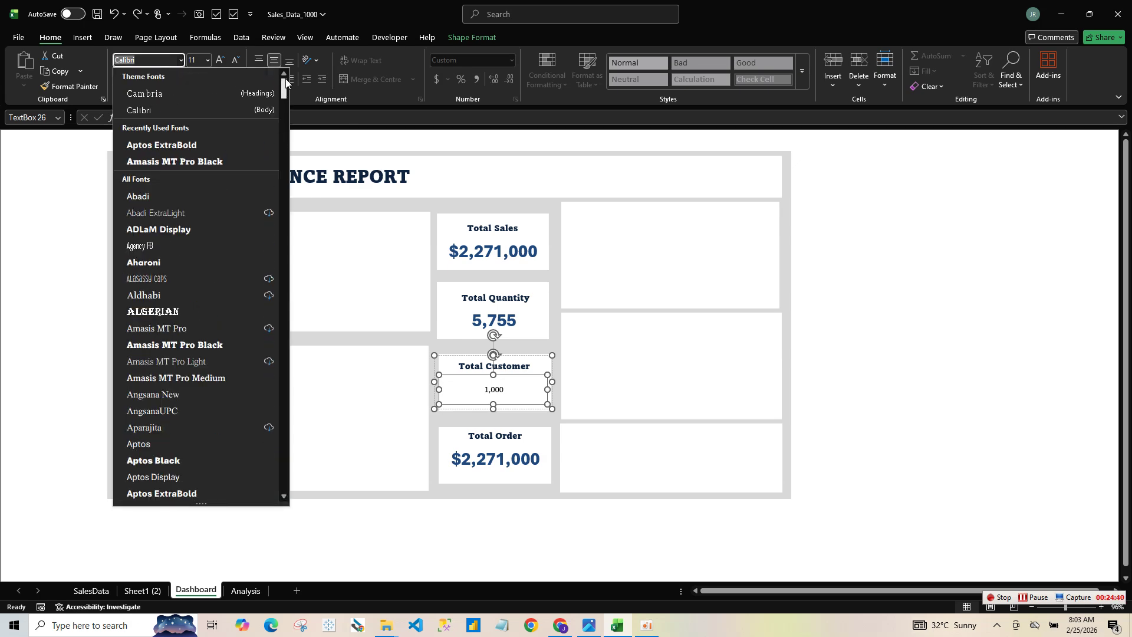
left_click(168, 144)
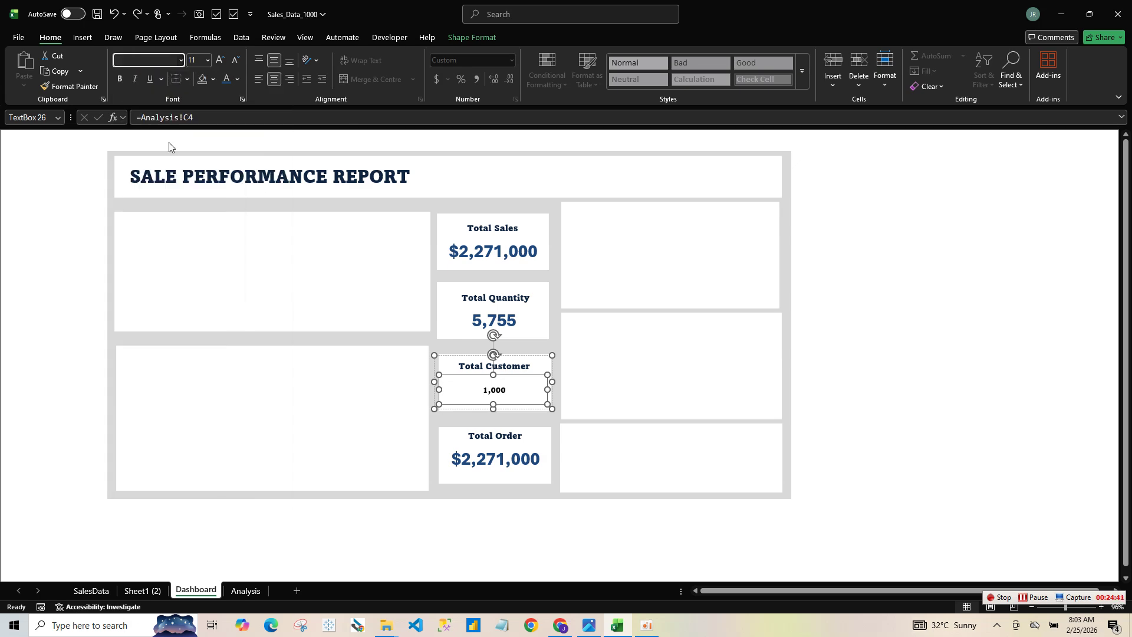
left_click(207, 62)
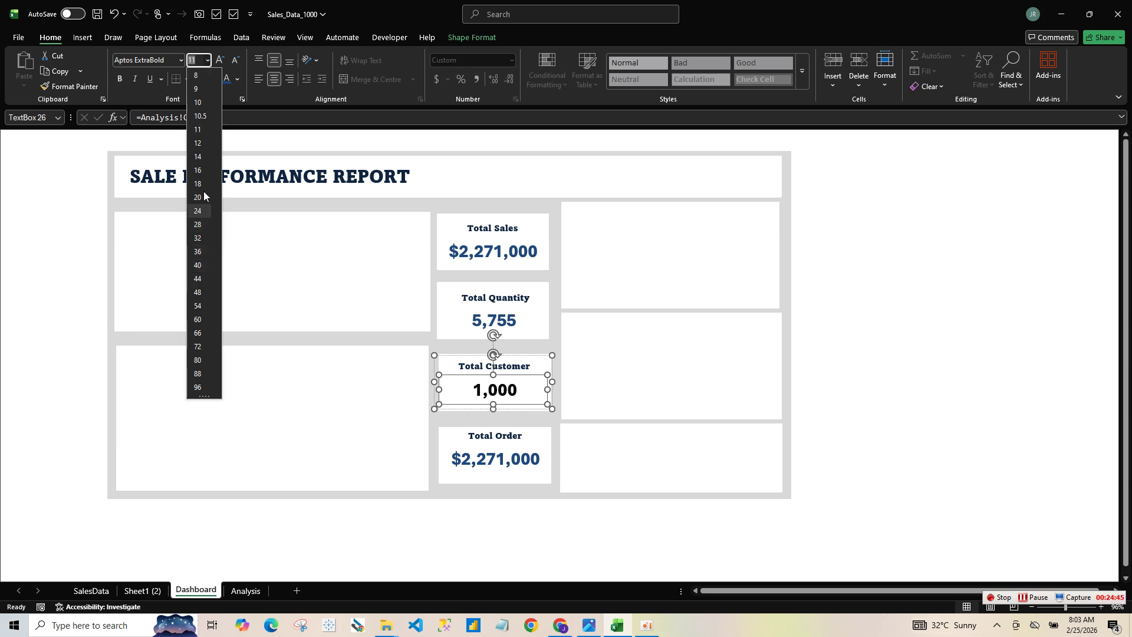
left_click(198, 210)
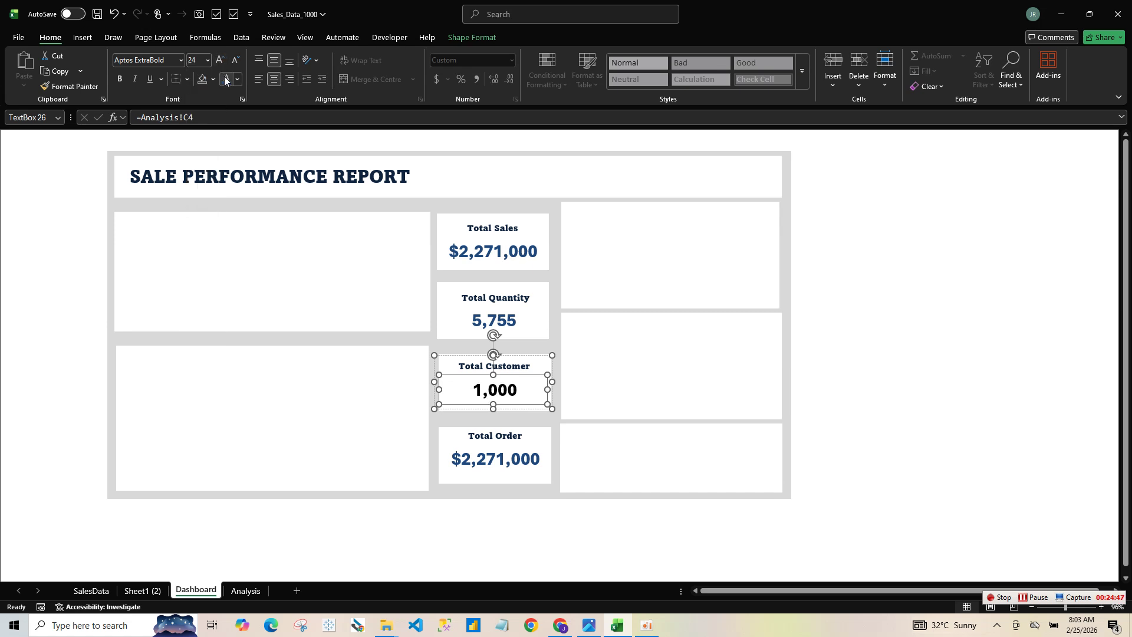
left_click(226, 80)
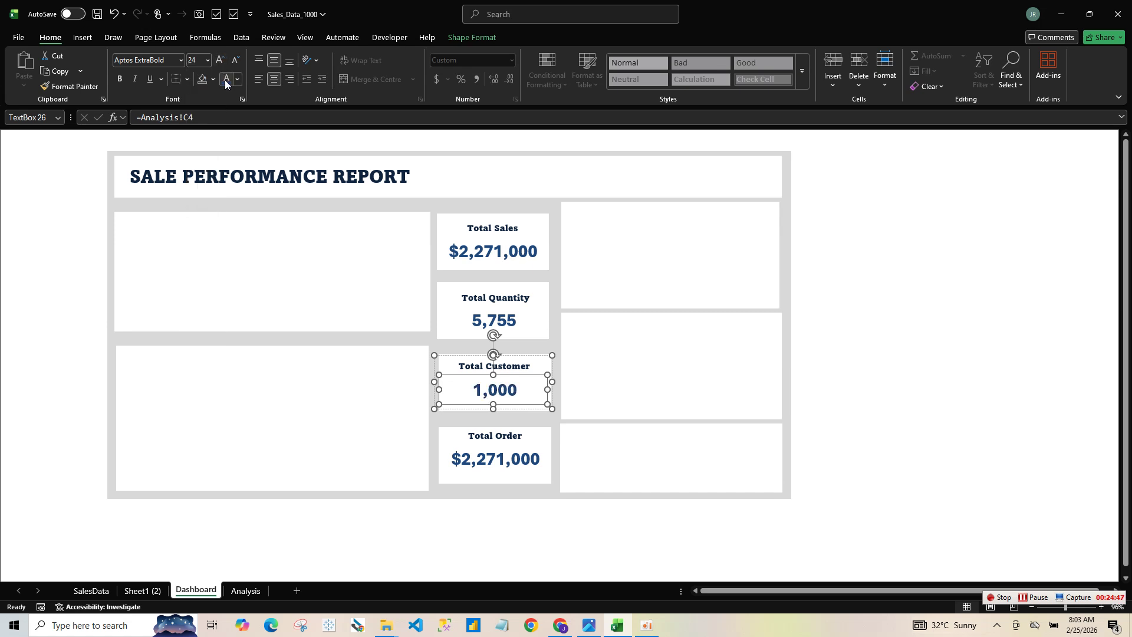
- Link the Total Order card's value text box to cell D4 of the Analysis sheet
left_click(564, 439)
left_click(499, 458)
left_click(523, 459)
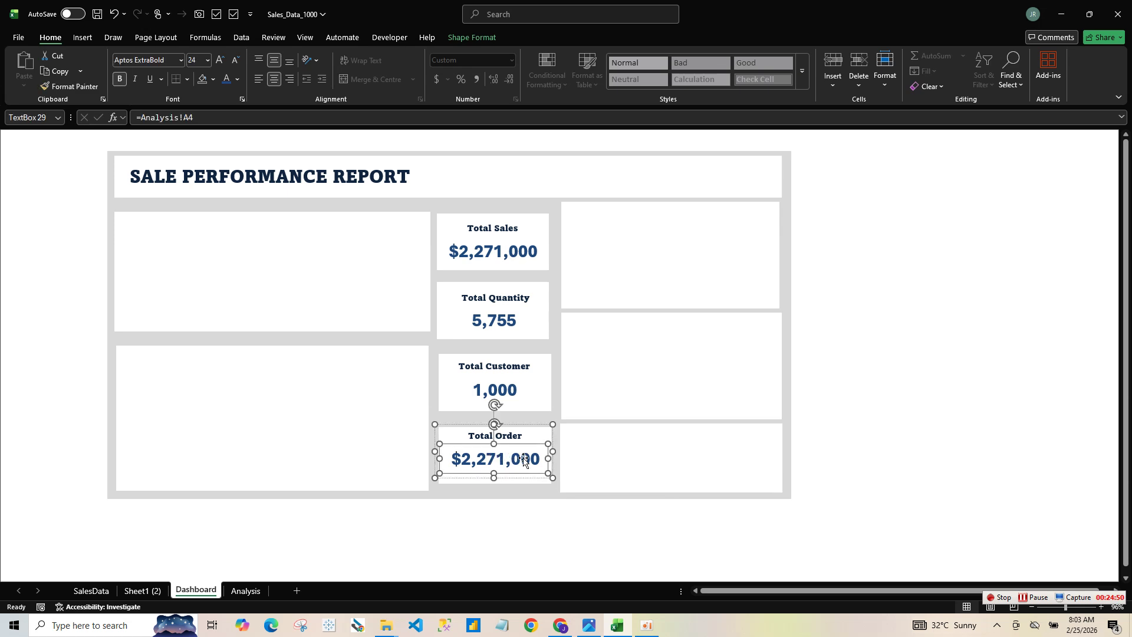
left_click(189, 118)
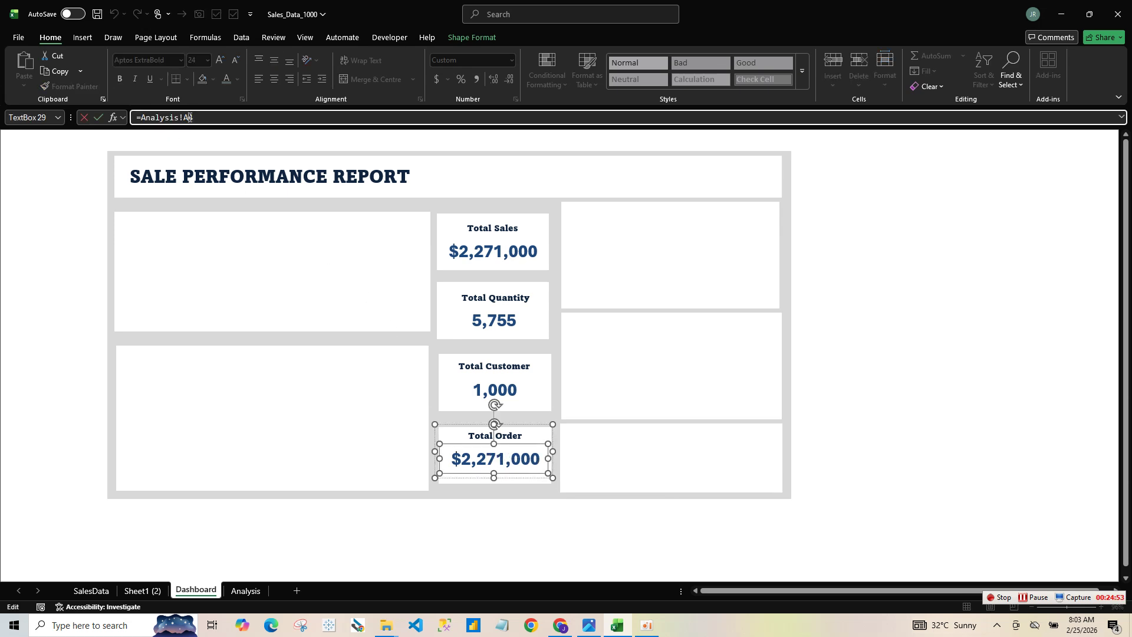
type("D")
key("Return")
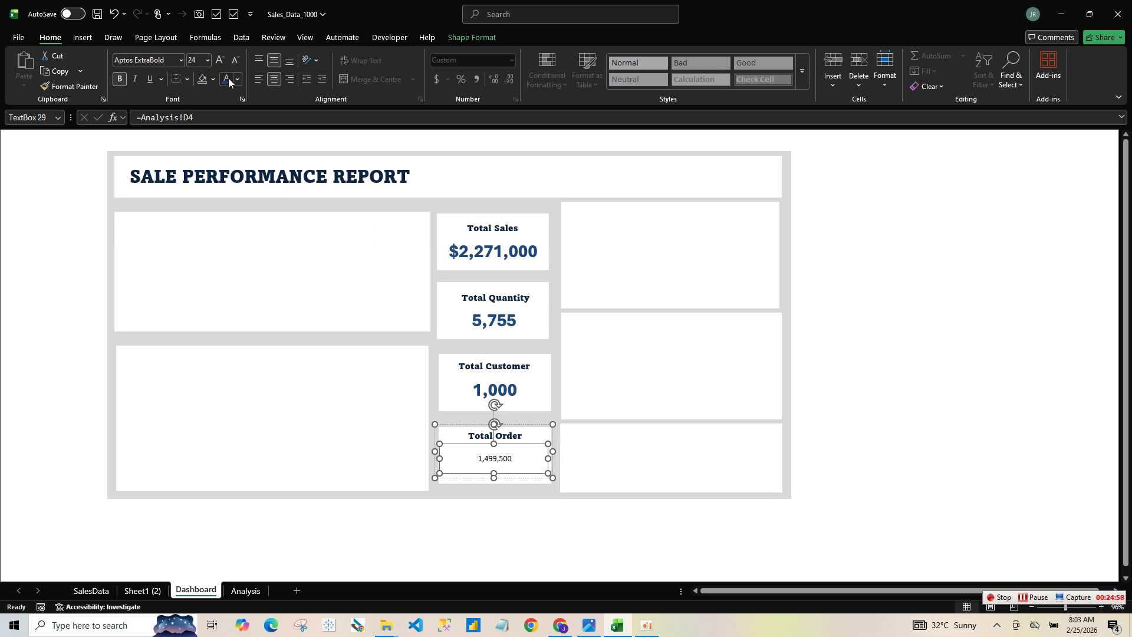
- Open the font choices for the Total Order card's value text box
left_click(179, 61)
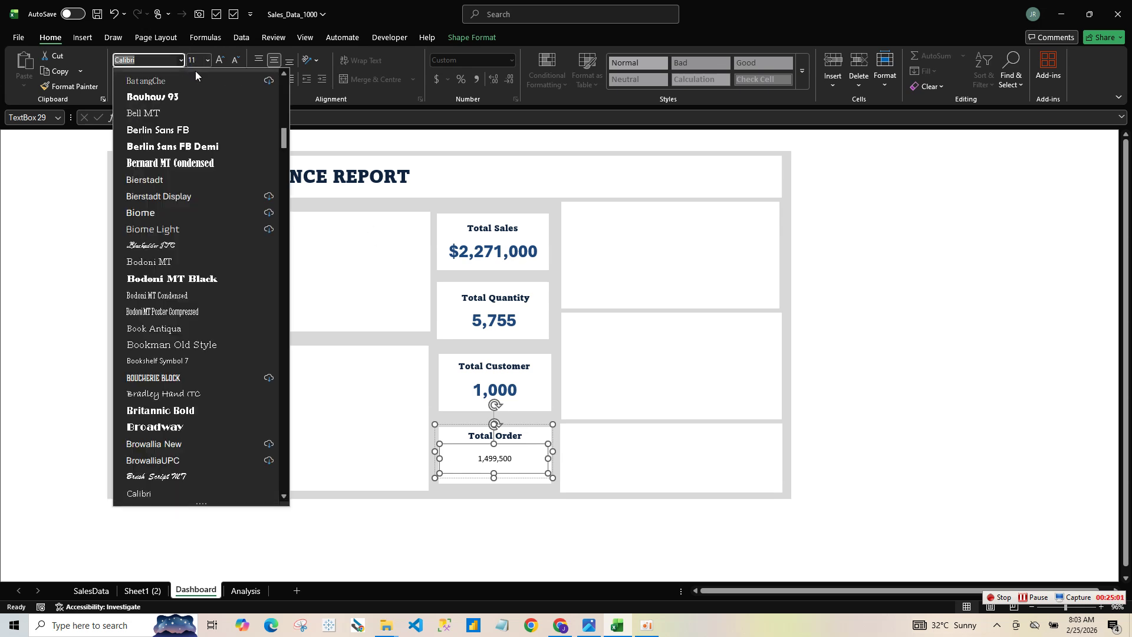
- Format the Total Order value in Aptos ExtraBold, enlarging it and colouring it blue to match the other card values
left_click_drag(285, 143, 285, 88)
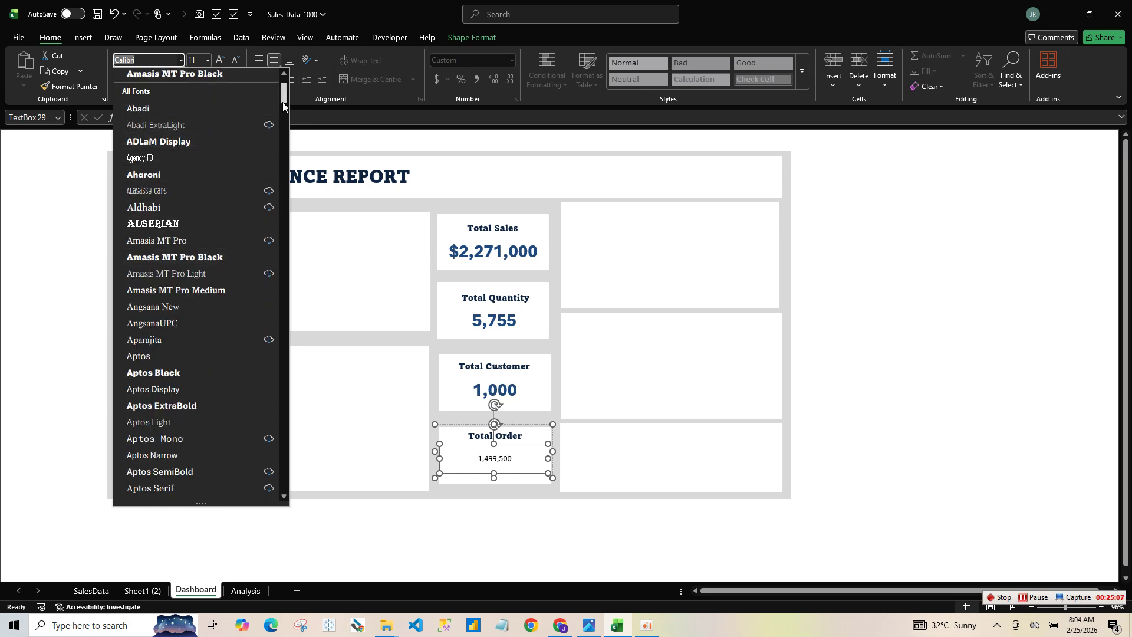
left_click_drag(284, 101, 284, 93)
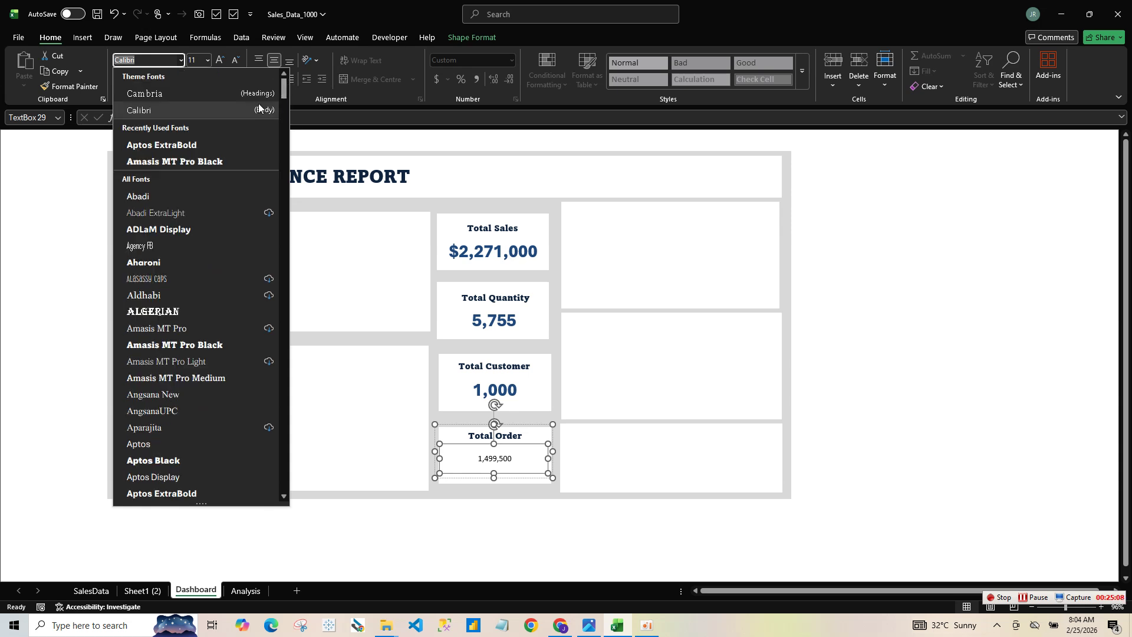
left_click(183, 145)
left_click(209, 56)
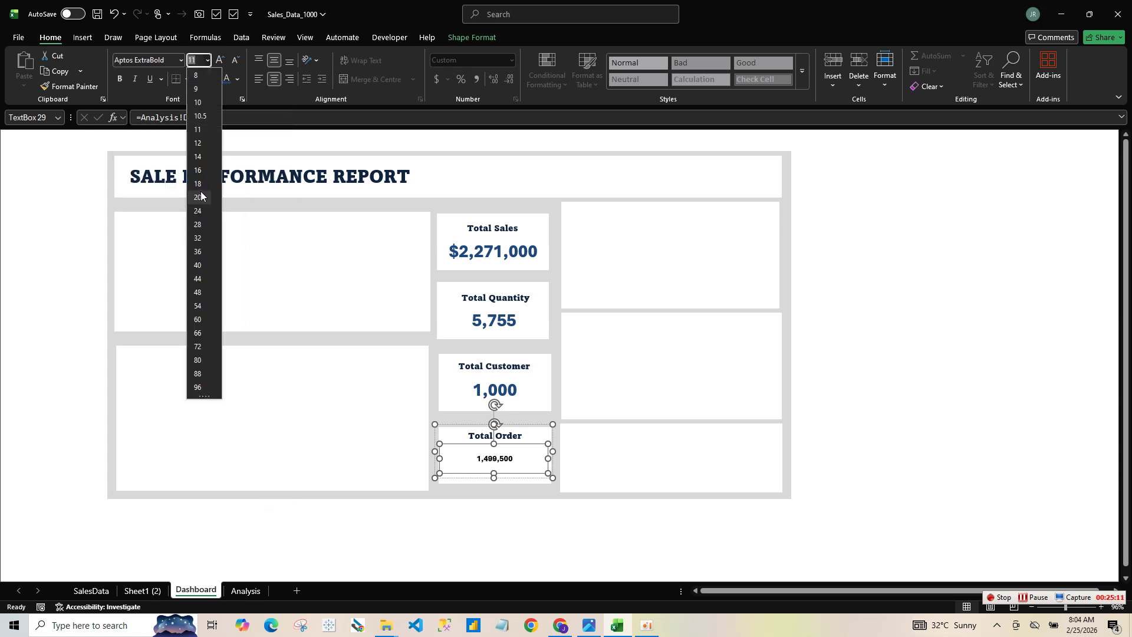
left_click(200, 223)
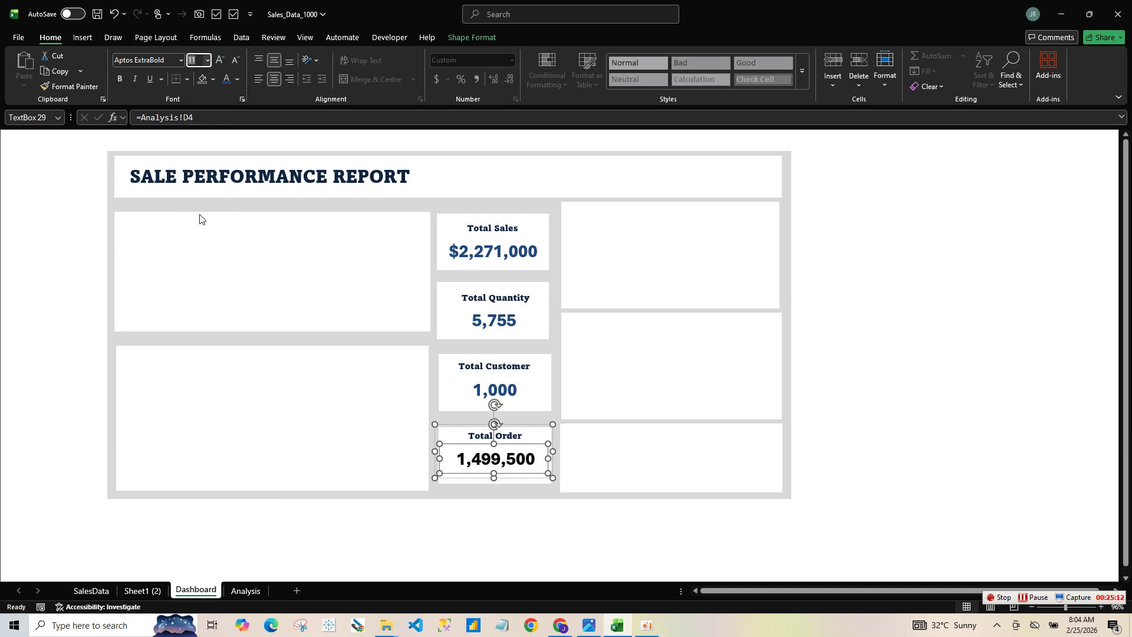
left_click(228, 83)
left_click(681, 438)
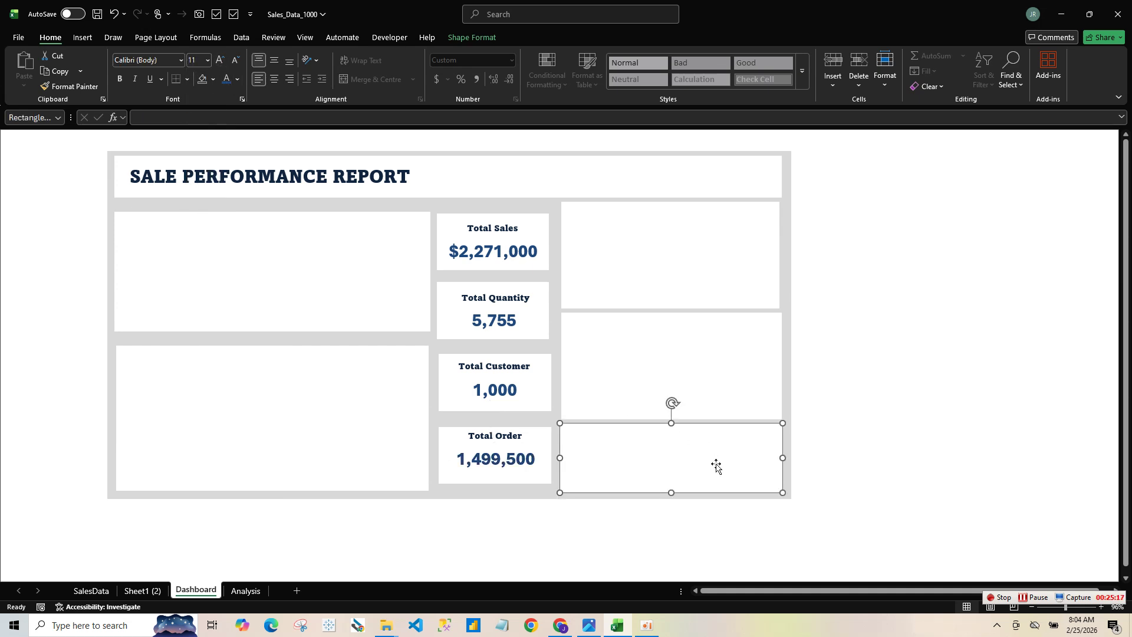
left_click(948, 436)
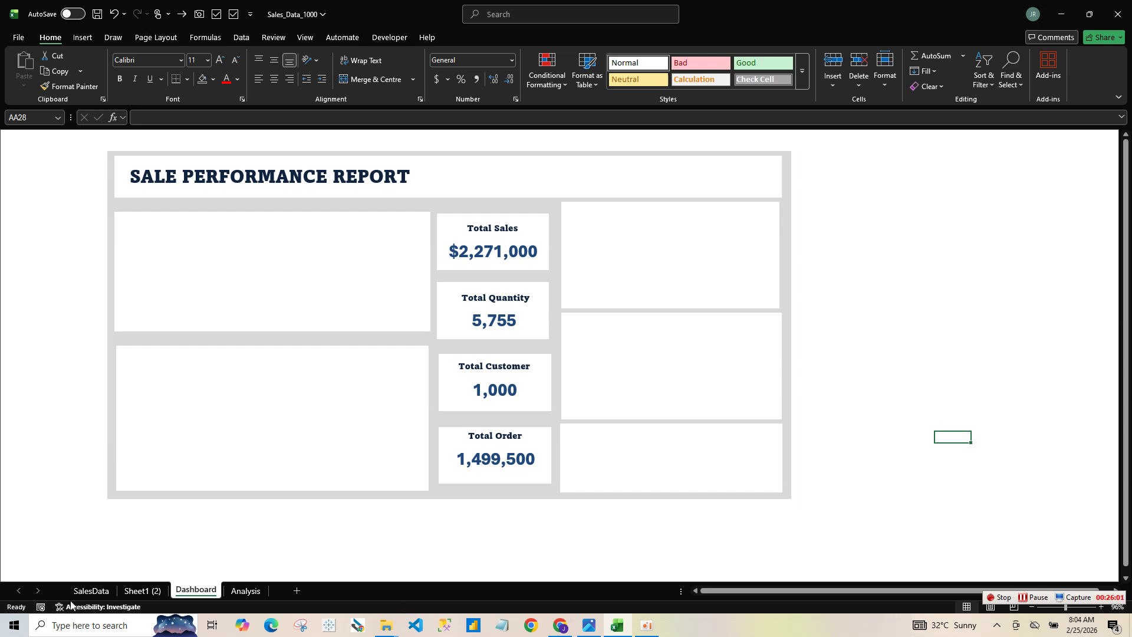
- Copy the summary PivotTable on the Analysis sheet and paste the duplicate at cell A8
left_click(248, 591)
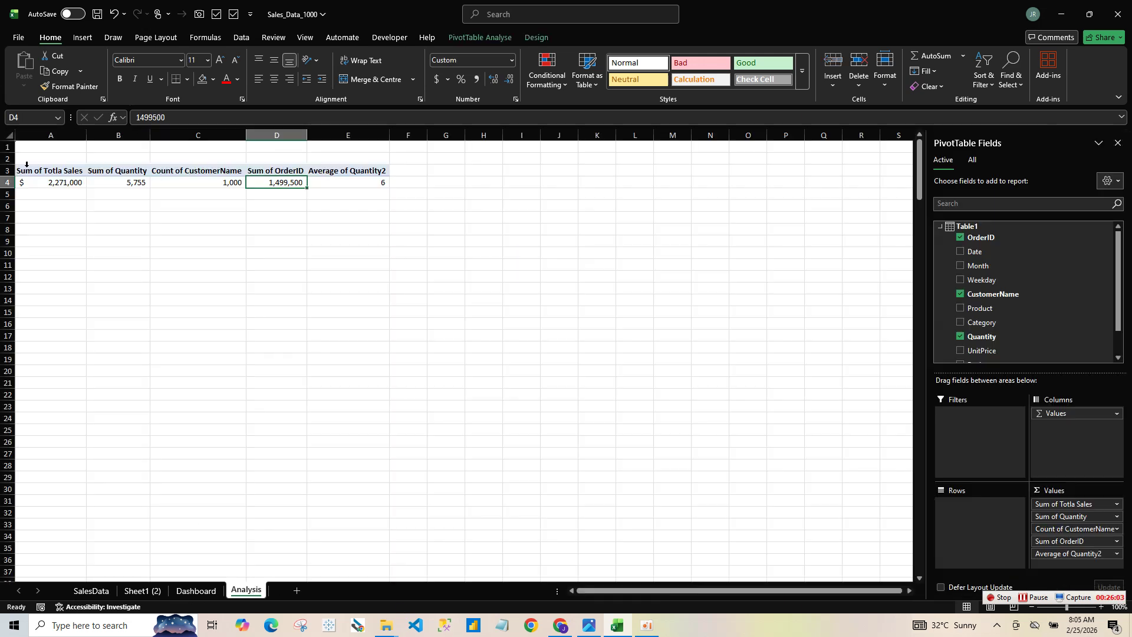
left_click_drag(33, 172, 384, 179)
key("ctrl+c")
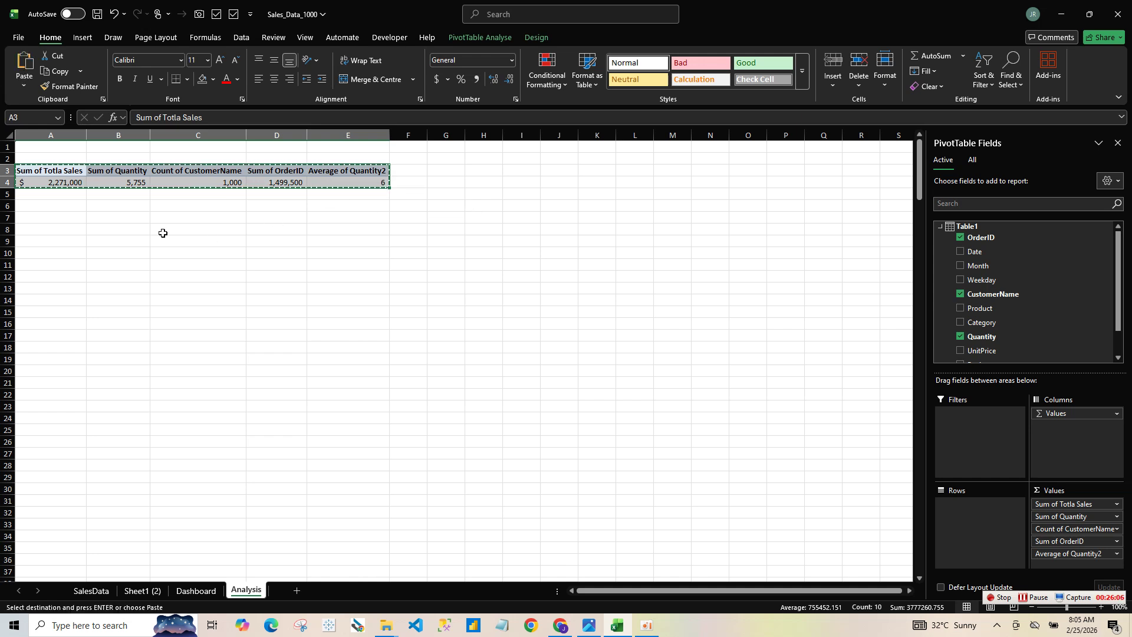
left_click(66, 227)
key("ctrl+v")
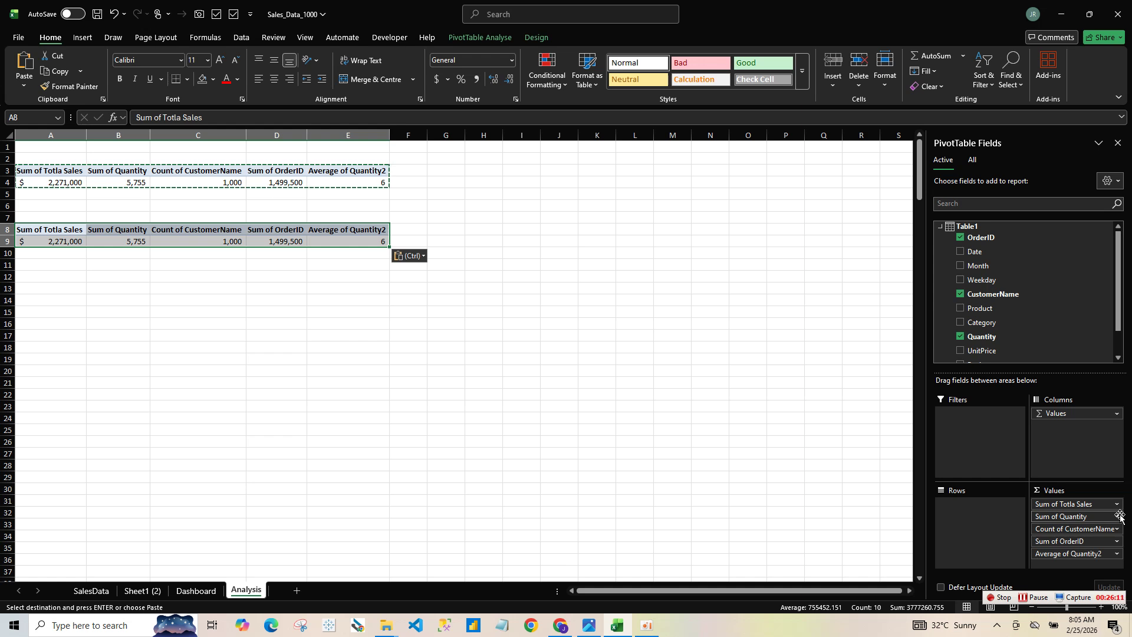
- Remove every field except Sum of Totla Sales from the copied PivotTable and add Month to its rows
left_click(960, 336)
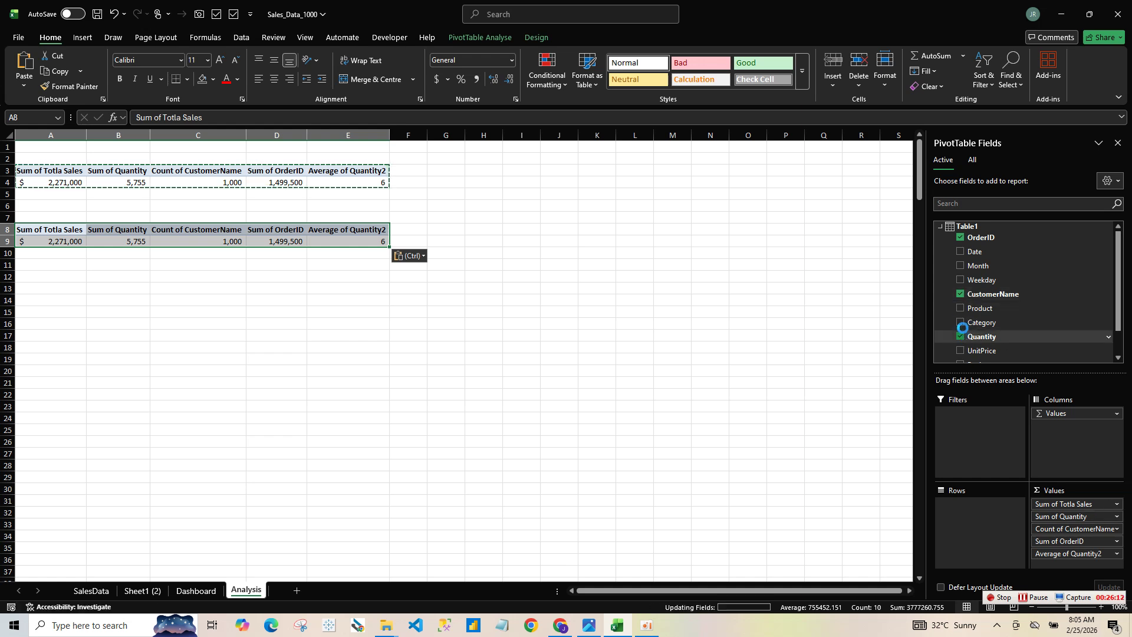
left_click(960, 294)
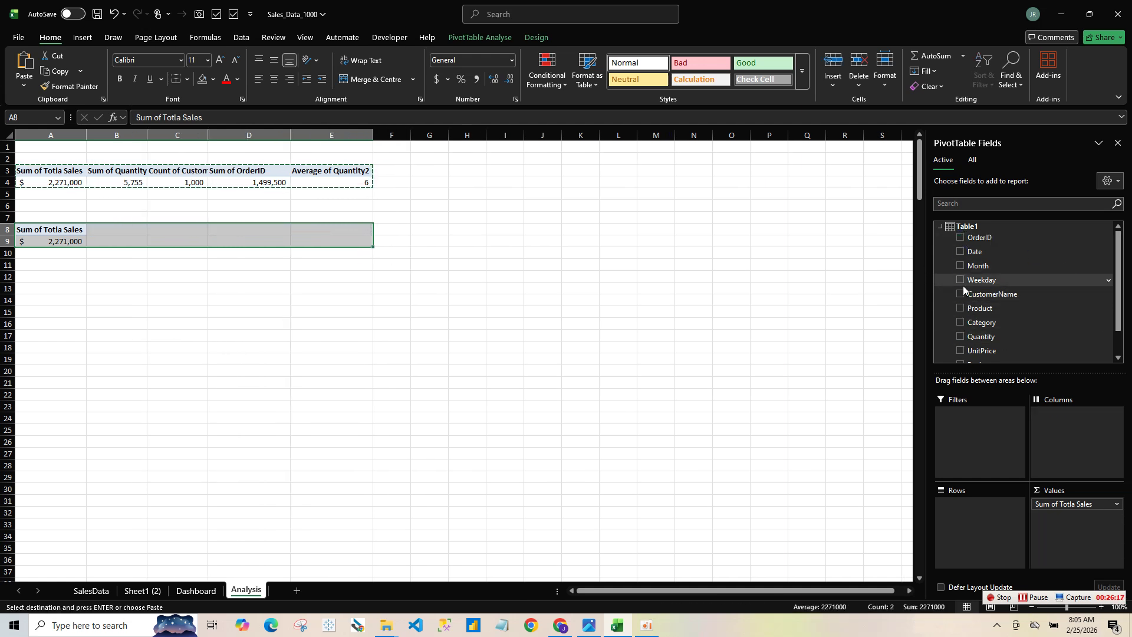
left_click_drag(961, 267, 978, 514)
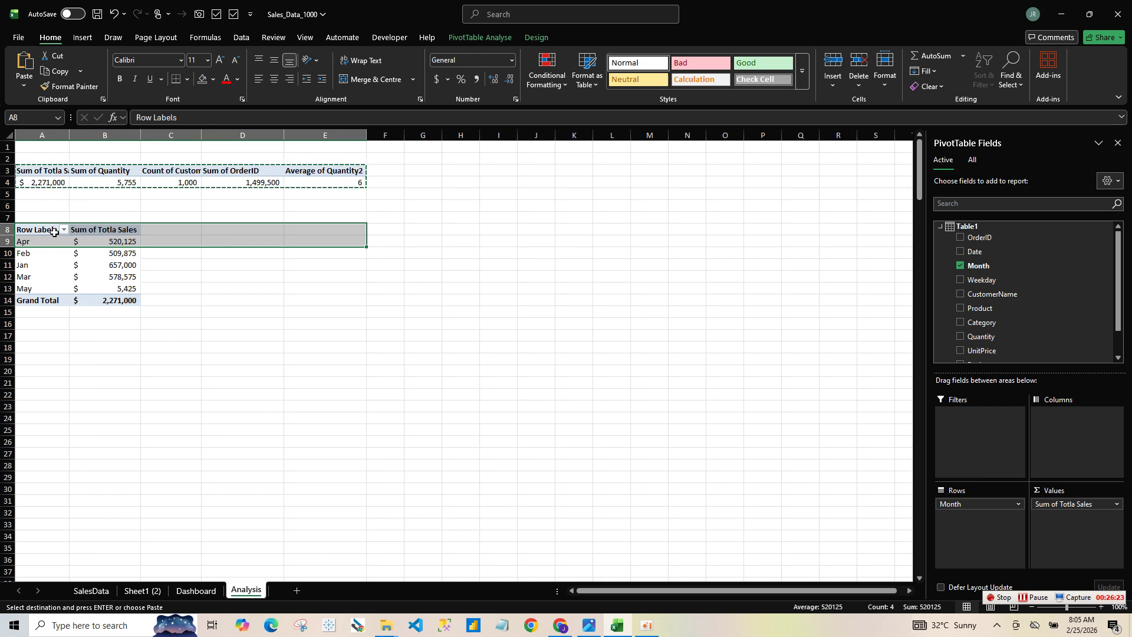
- Duplicate the monthly sales PivotTable at cell D8 and replace its Month row field with Weekday
left_click_drag(53, 231, 135, 307)
key("ctrl+c")
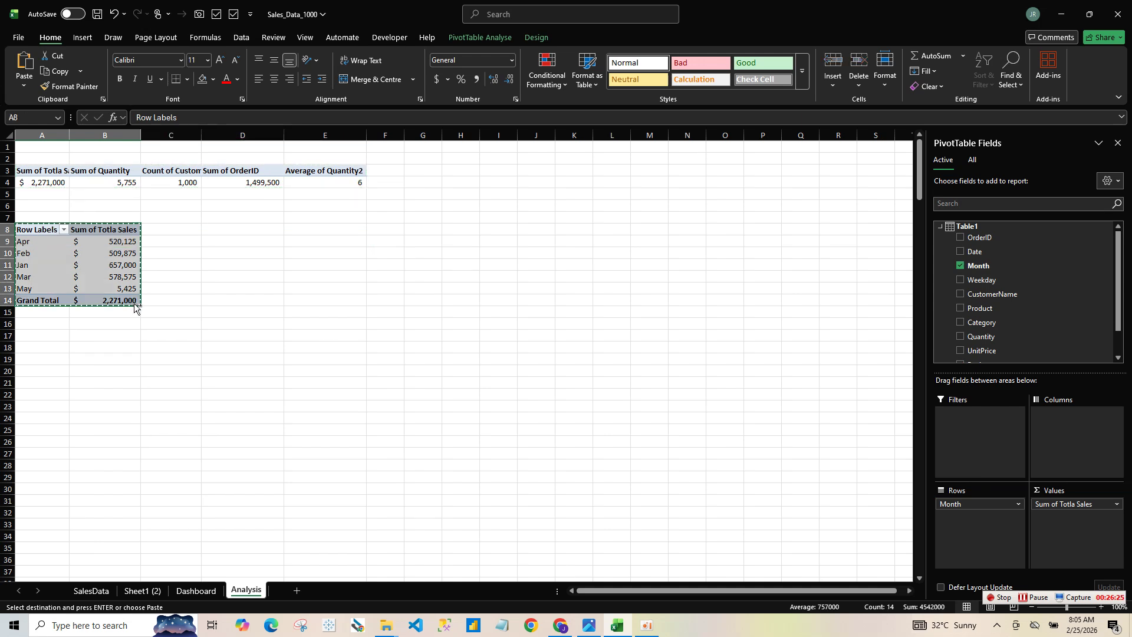
left_click(208, 232)
key("ctrl+v")
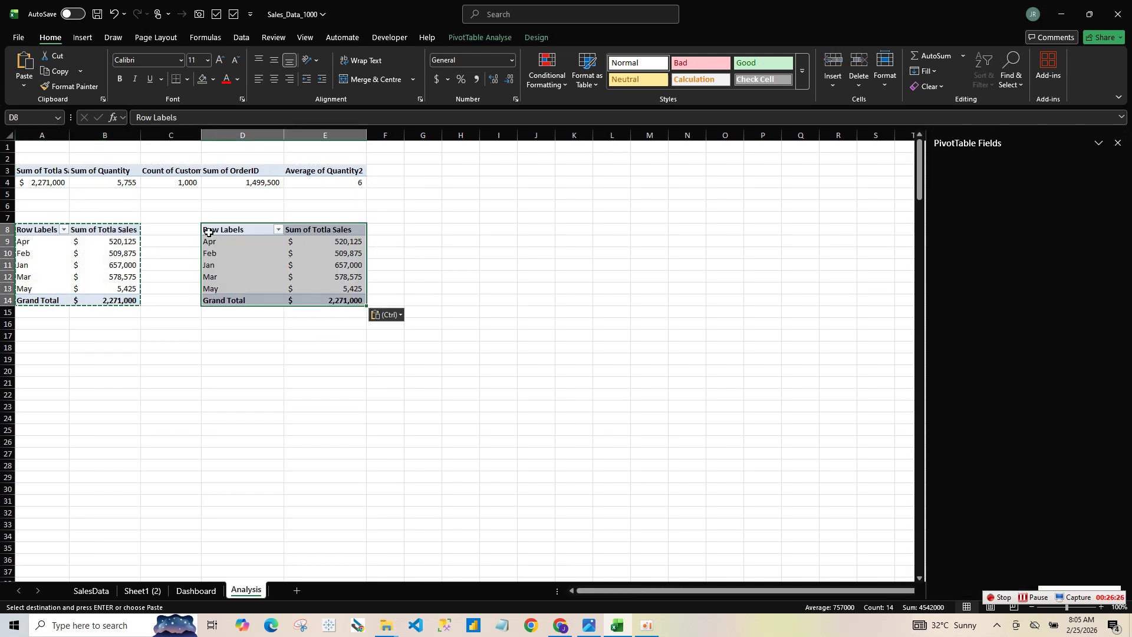
left_click_drag(962, 504, 988, 538)
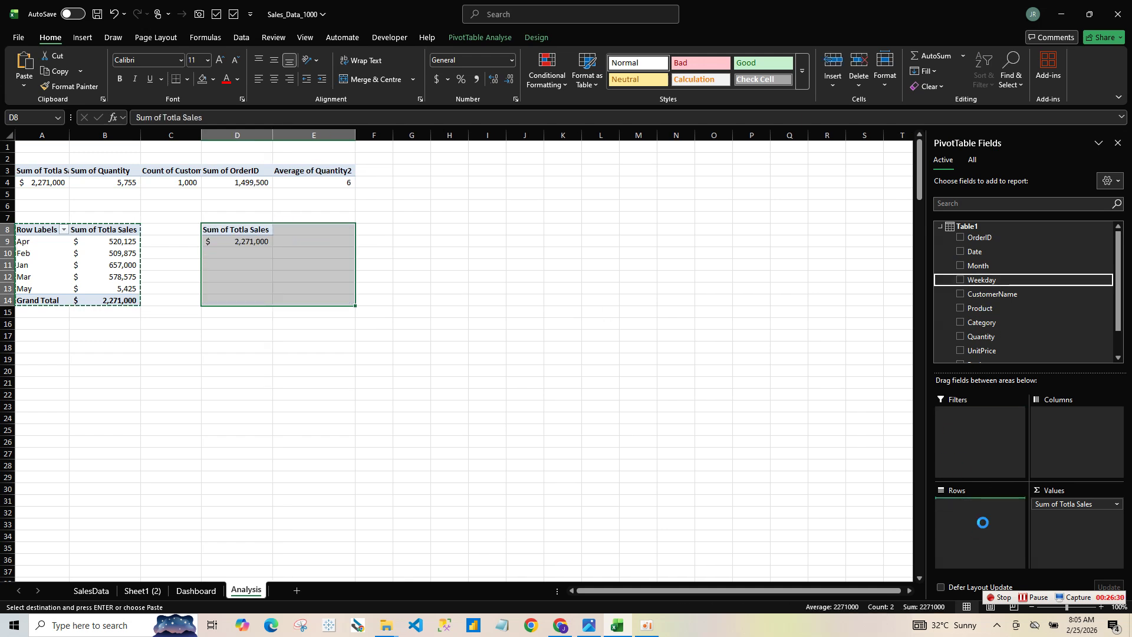
left_click(346, 406)
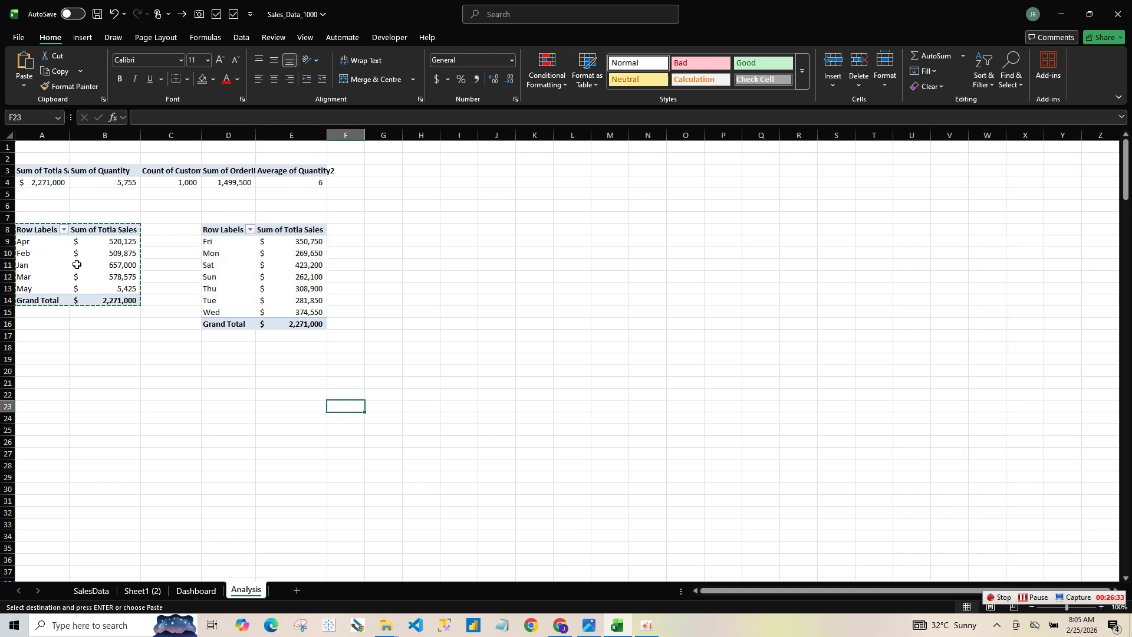
- Insert a 2D line chart from the monthly sales PivotTable, then resize and place it beside the weekday PivotTable
left_click(47, 254)
left_click(83, 38)
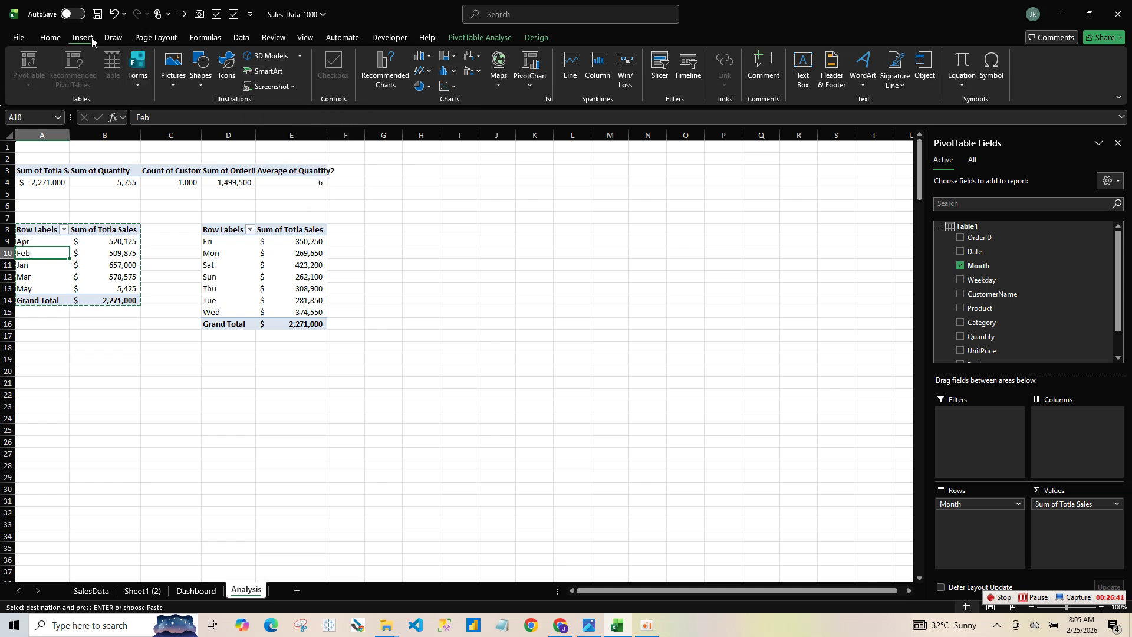
left_click(430, 72)
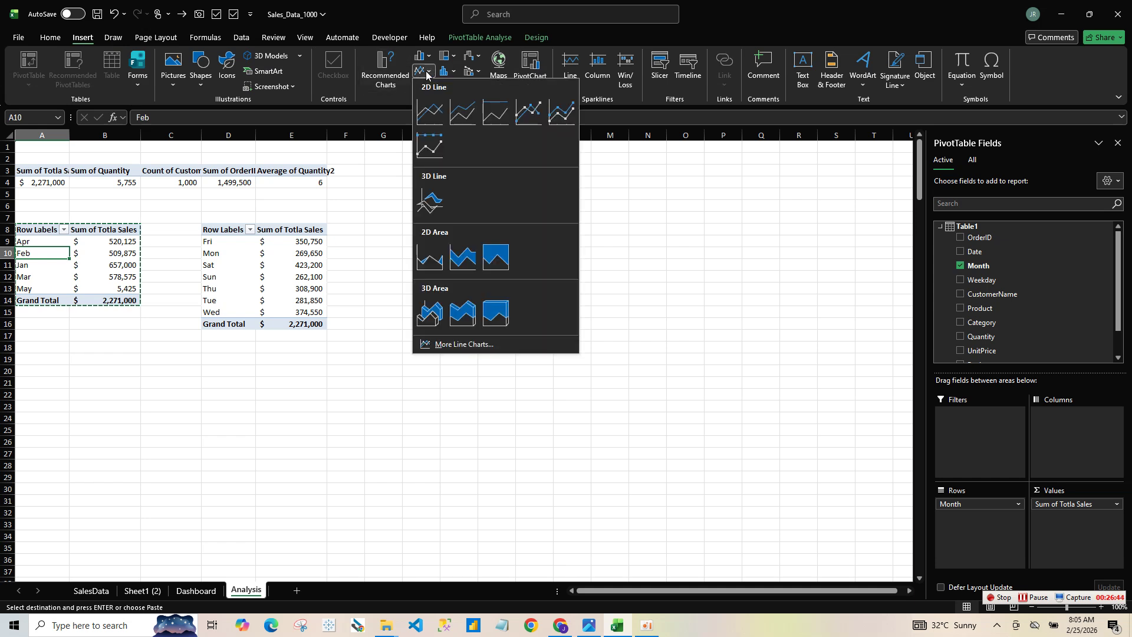
left_click(427, 122)
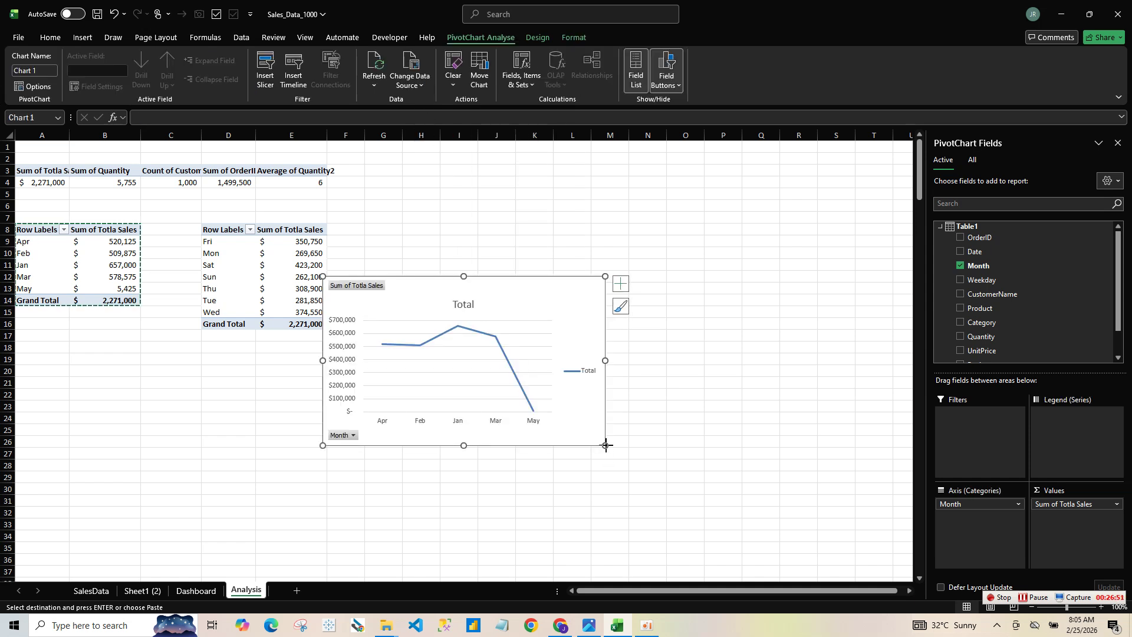
left_click_drag(605, 445, 720, 386)
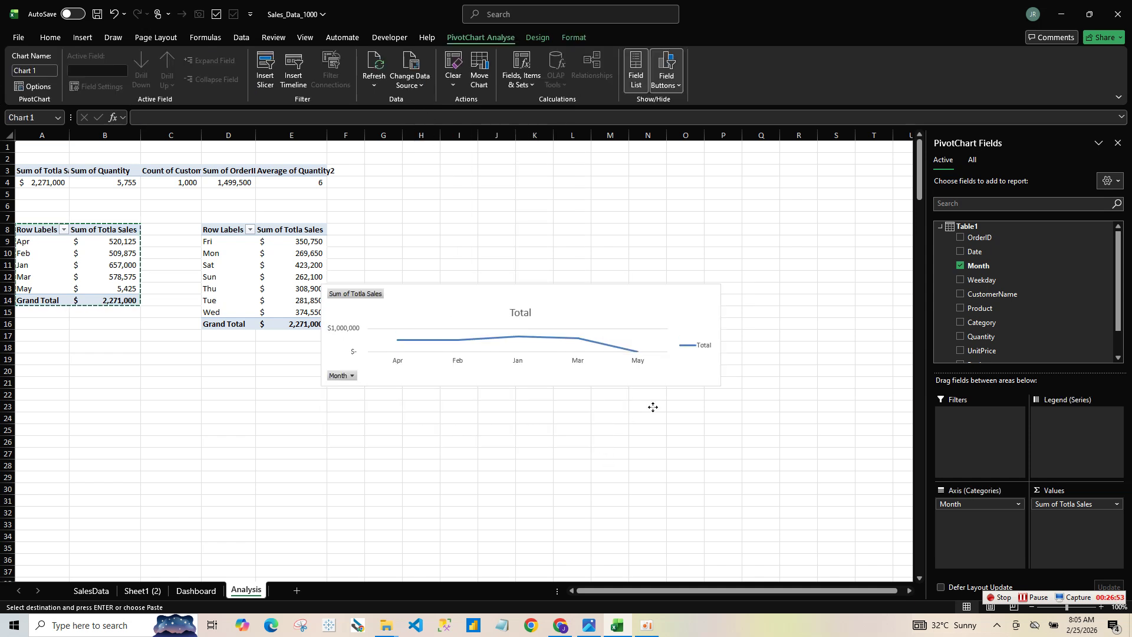
left_click_drag(653, 406, 679, 330)
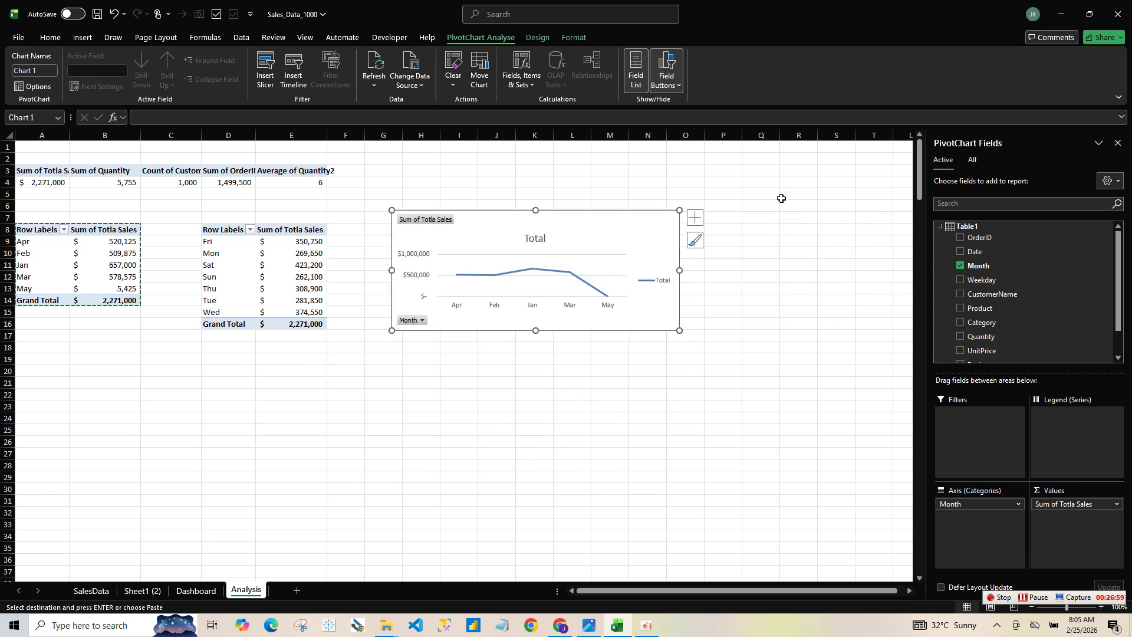
- Delete the line chart's legend and change its title to "Montly Sales"
left_click(660, 283)
key("Delete")
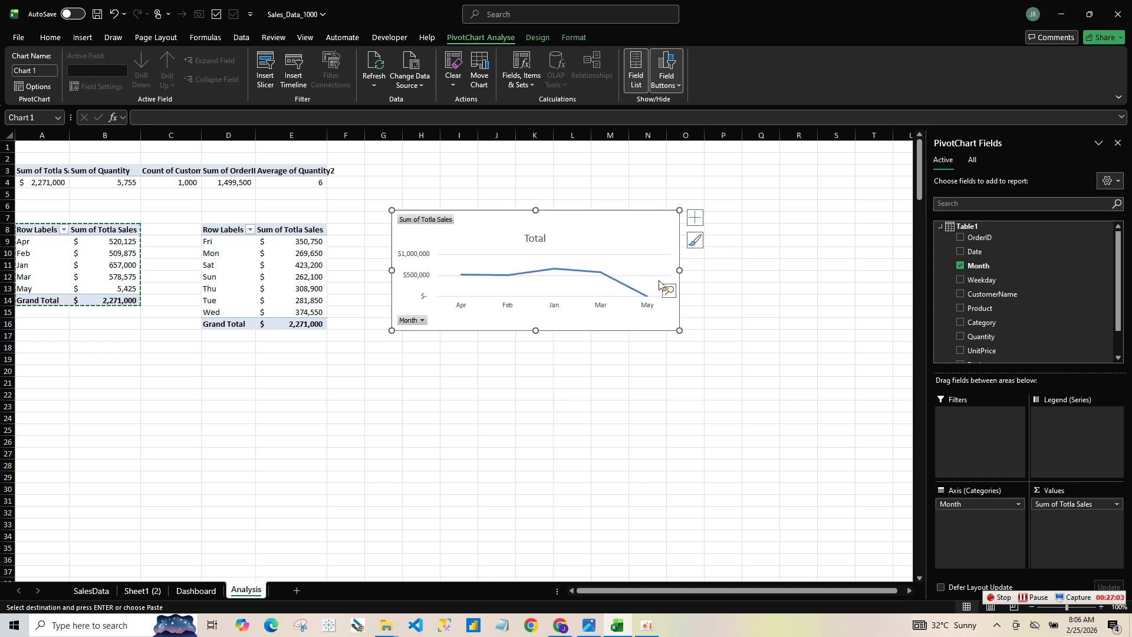
left_click(540, 238)
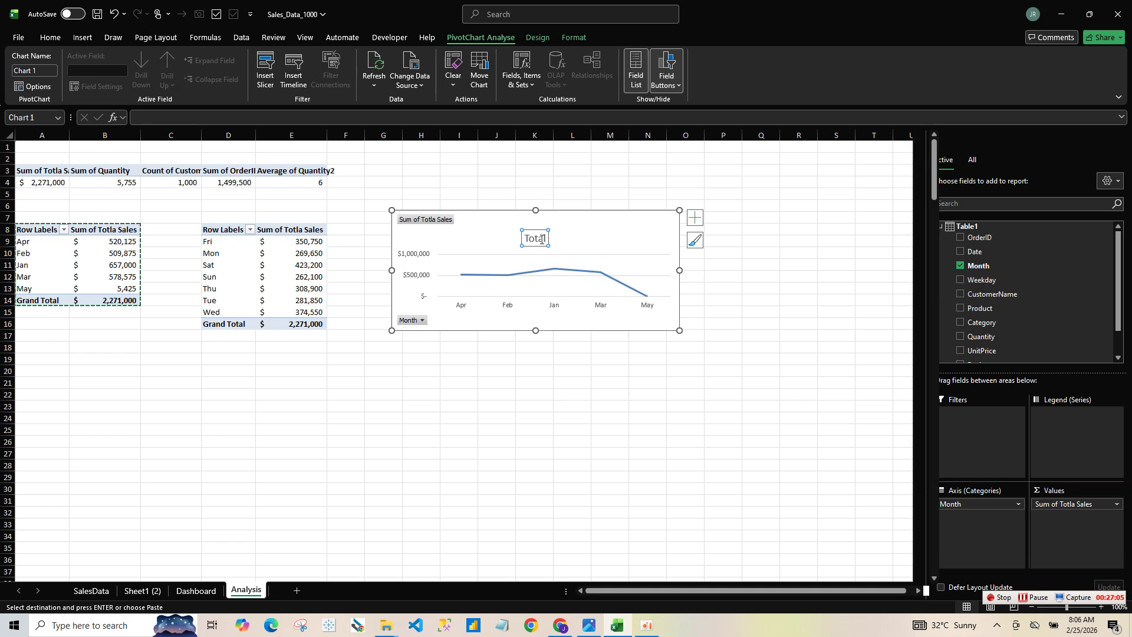
double_click(541, 238)
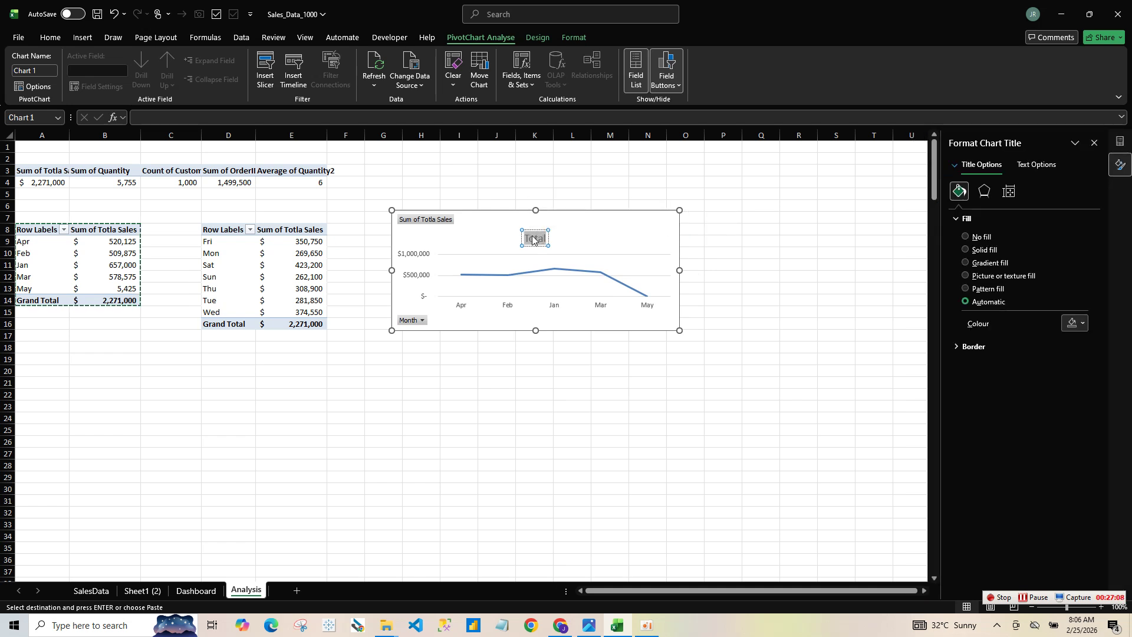
type("M")
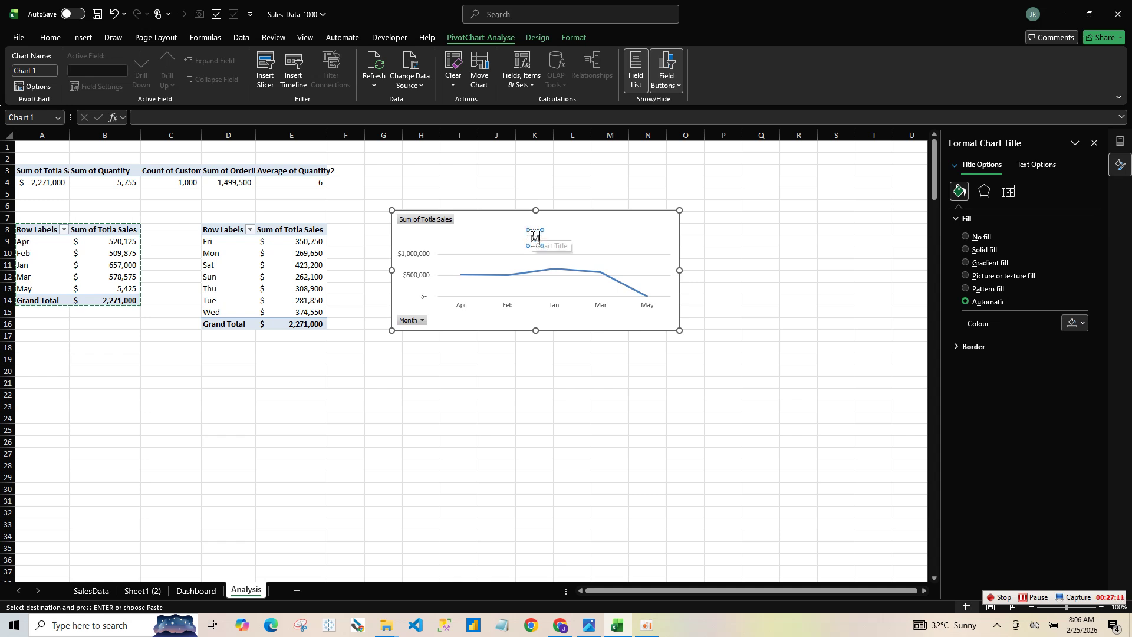
type("ontly S")
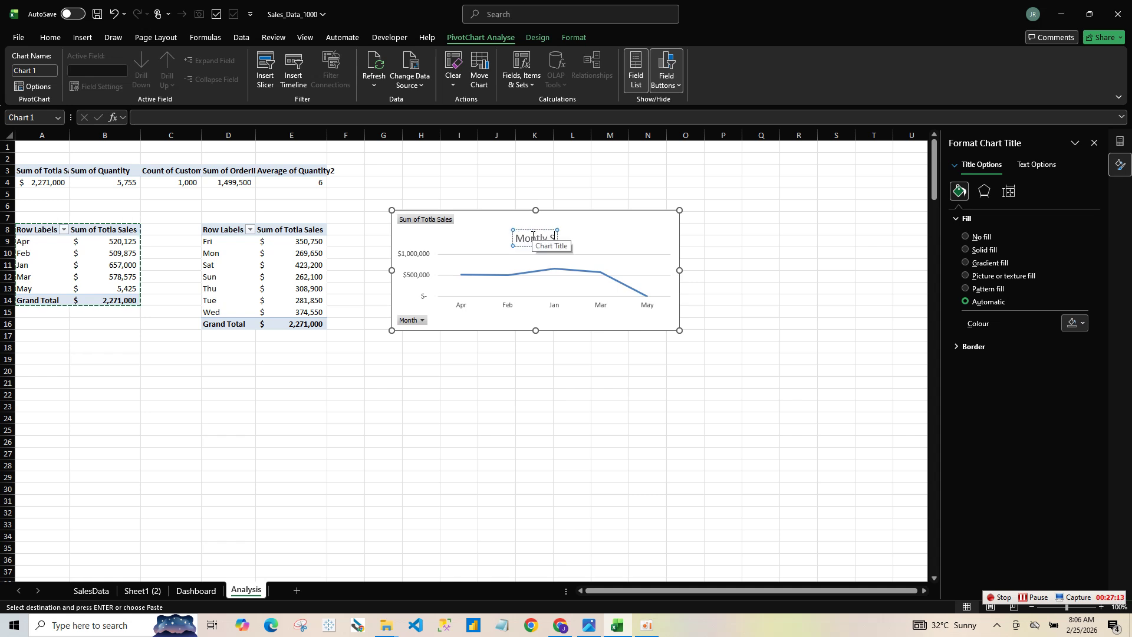
type("ales")
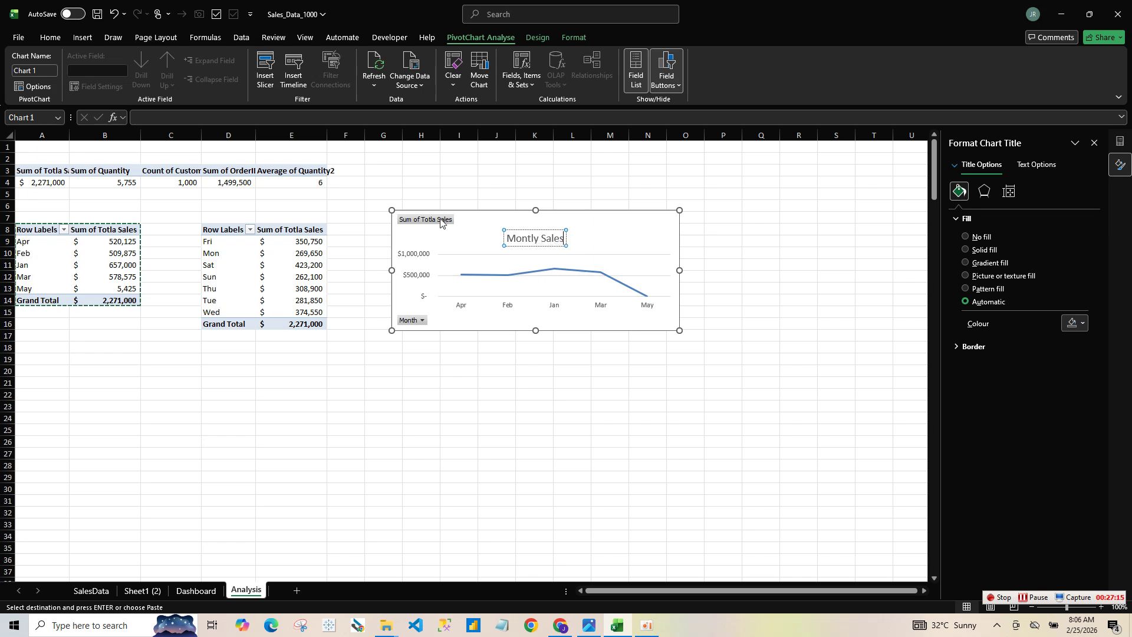
- Hide all field buttons on the monthly sales chart and make the chart slightly wider and shorter
right_click(442, 223)
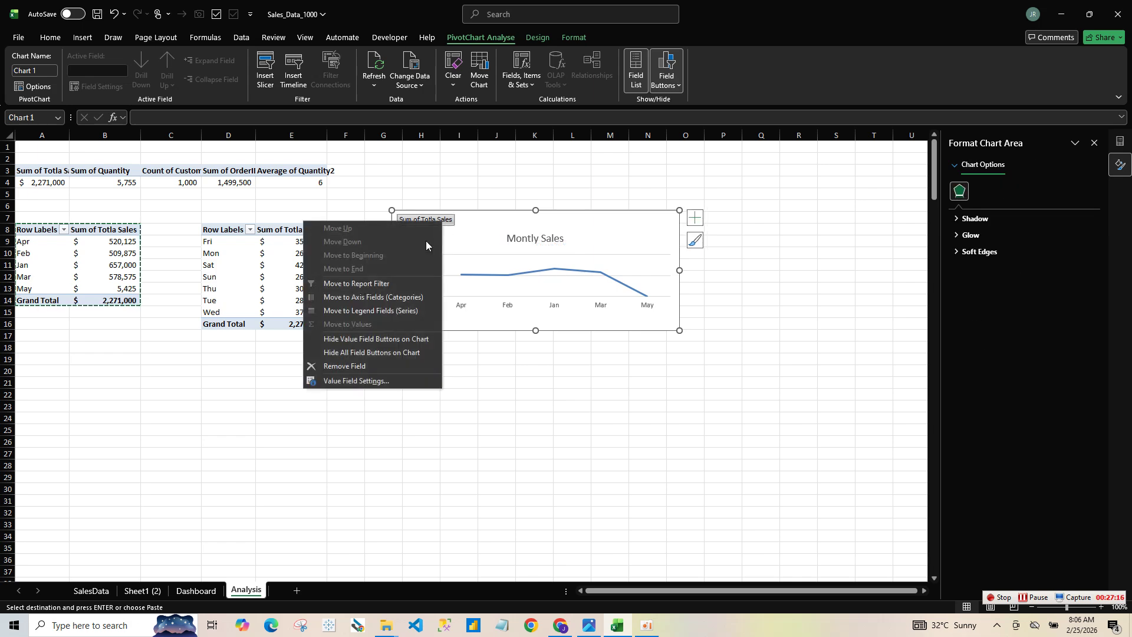
left_click(377, 353)
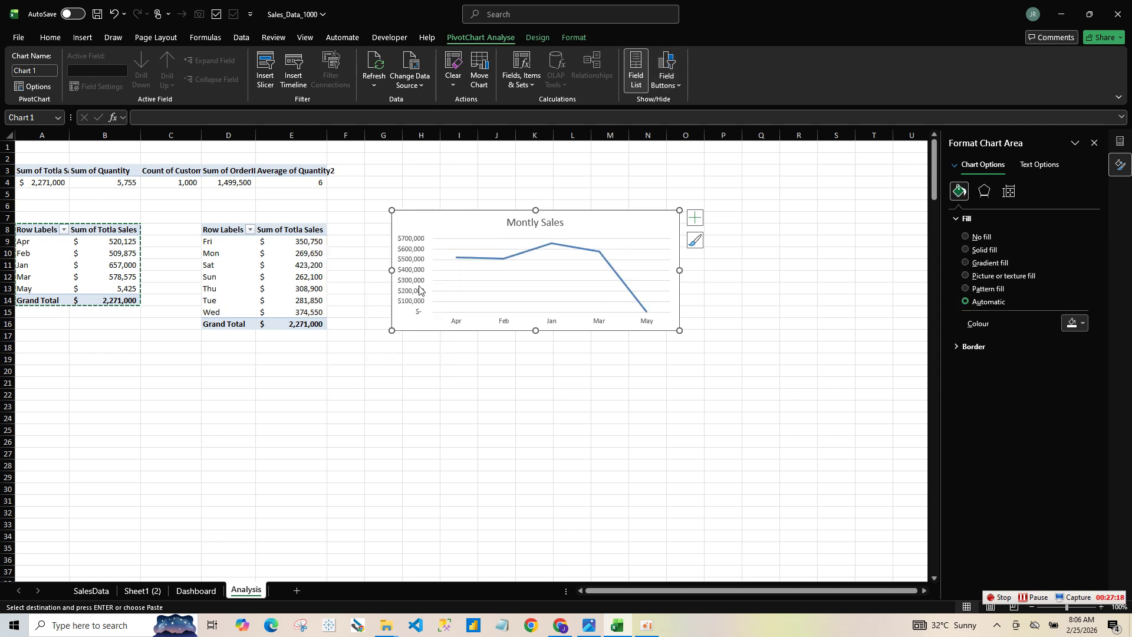
left_click_drag(679, 330, 712, 324)
- Turn off the gridlines and show data labels on the monthly sales chart
left_click(727, 218)
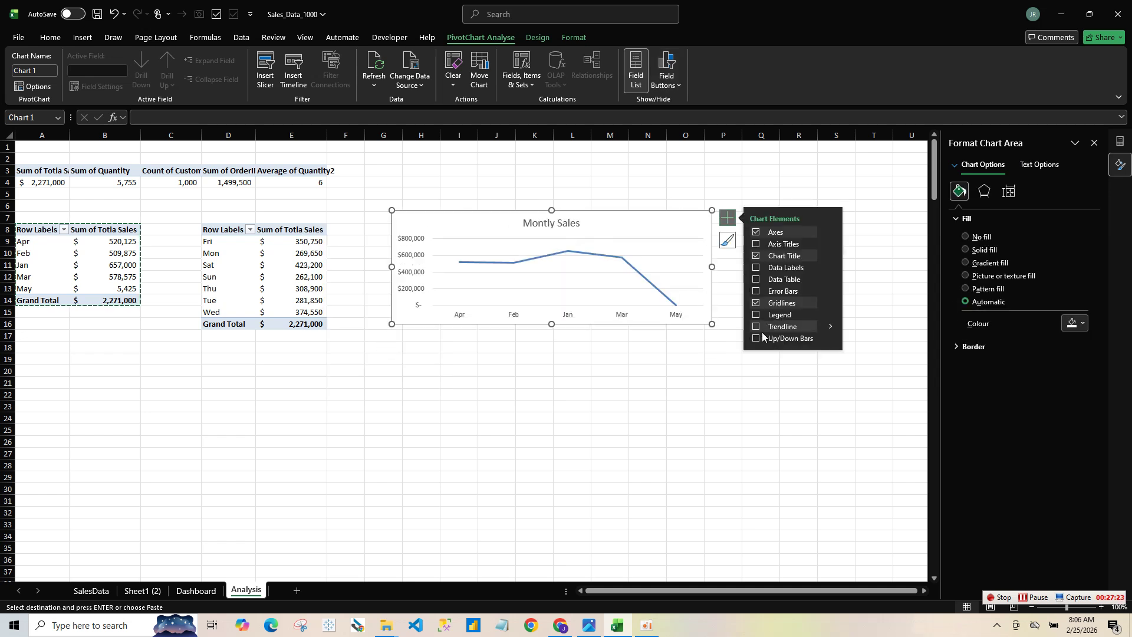
left_click(756, 304)
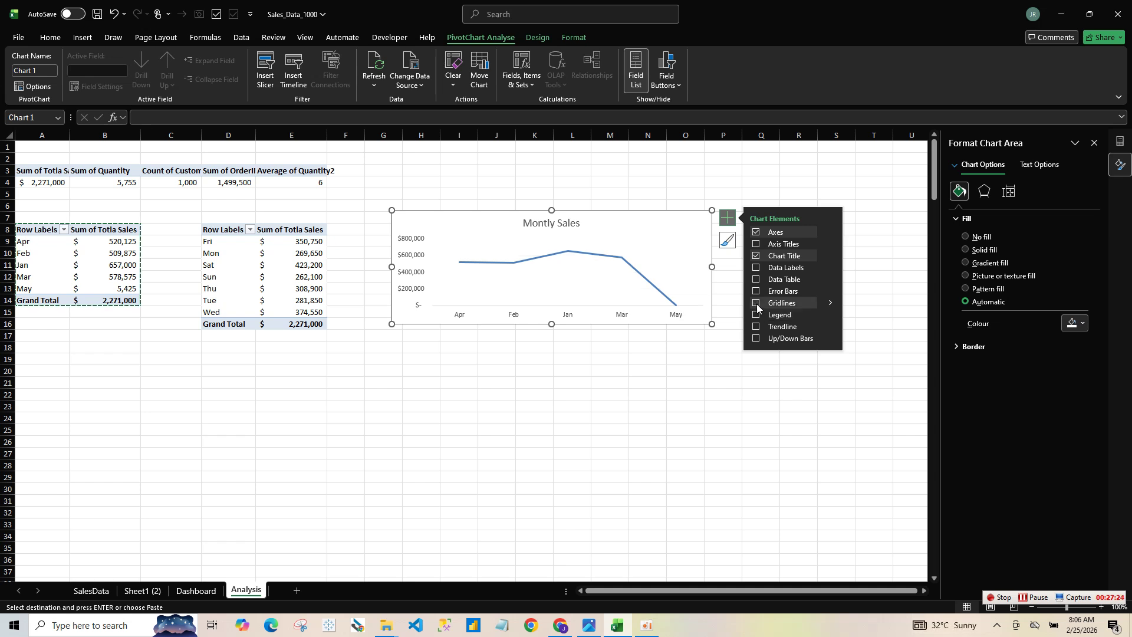
left_click(756, 269)
left_click(755, 269)
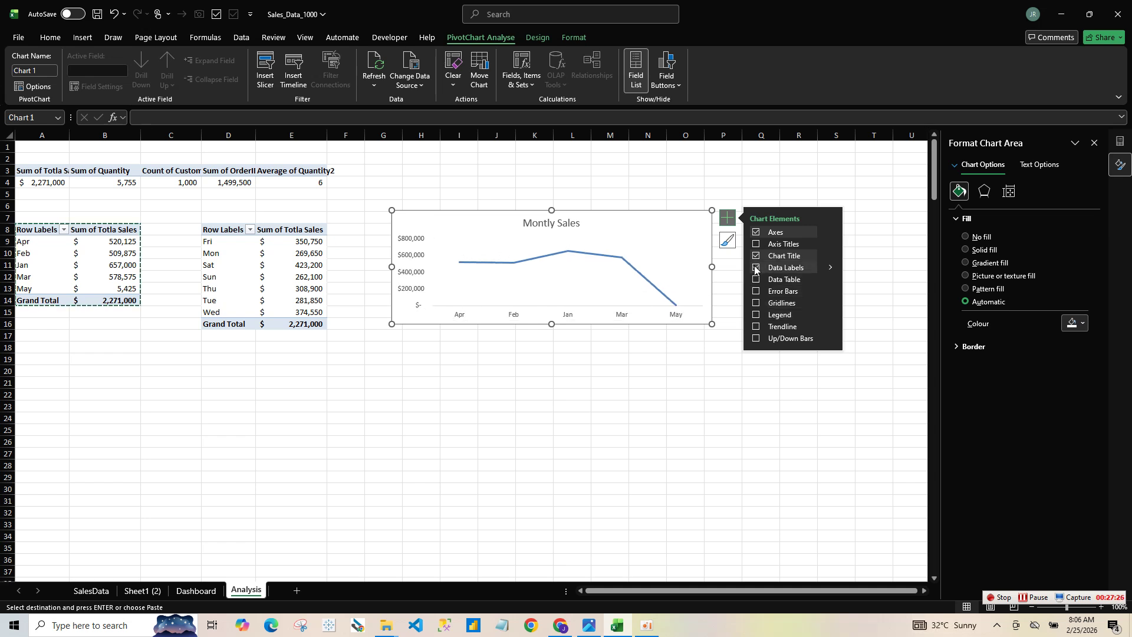
left_click(755, 270)
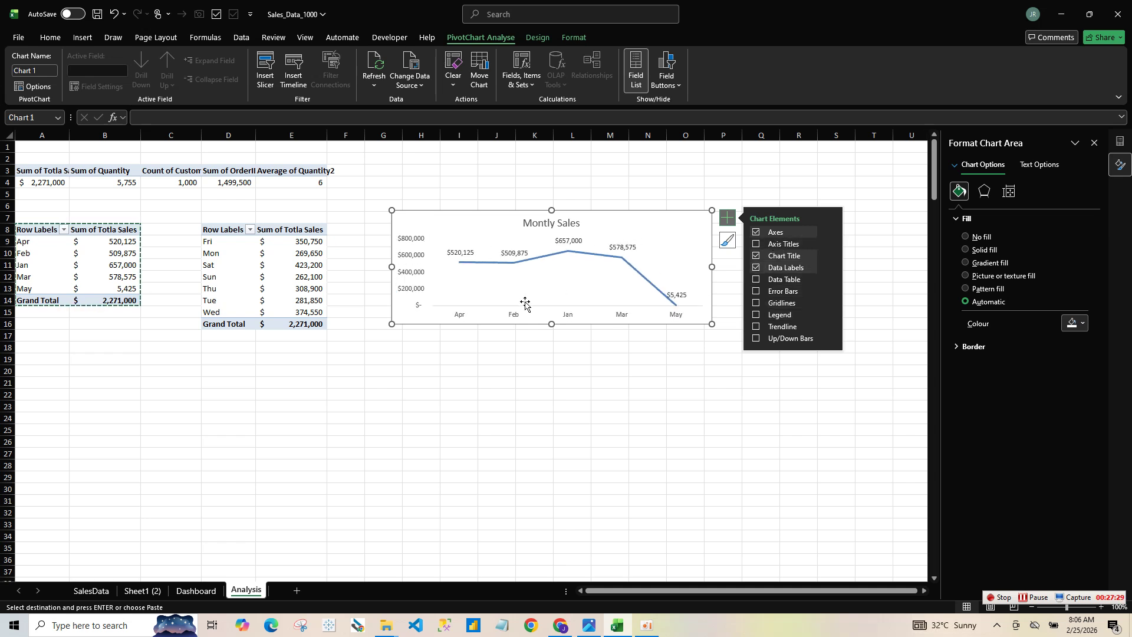
- Delete the vertical value axis from the monthly sales chart and select its plot area
left_click(412, 277)
key("Delete")
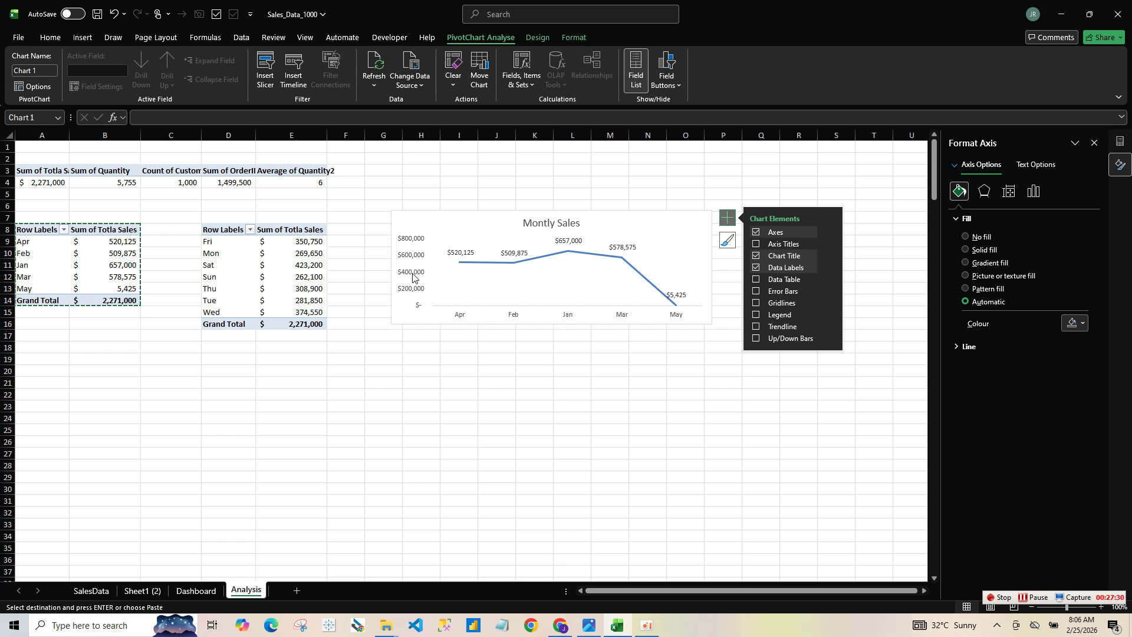
left_click(421, 270)
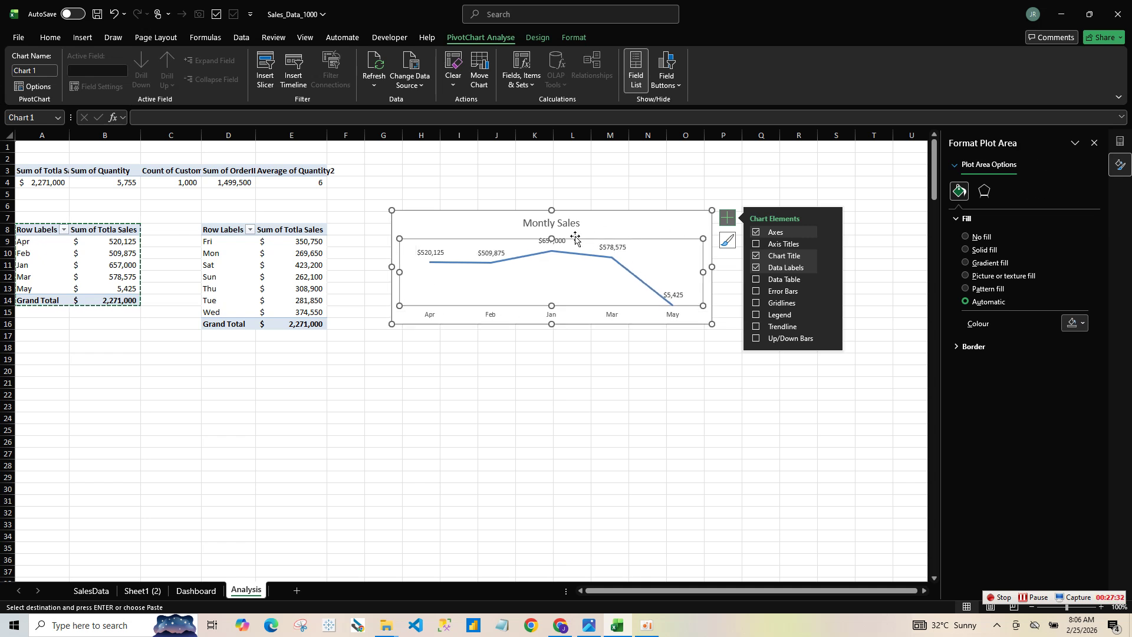
- Widen the monthly sales chart slightly and turn on the smoothed line option for its sales series
left_click_drag(552, 319, 552, 332)
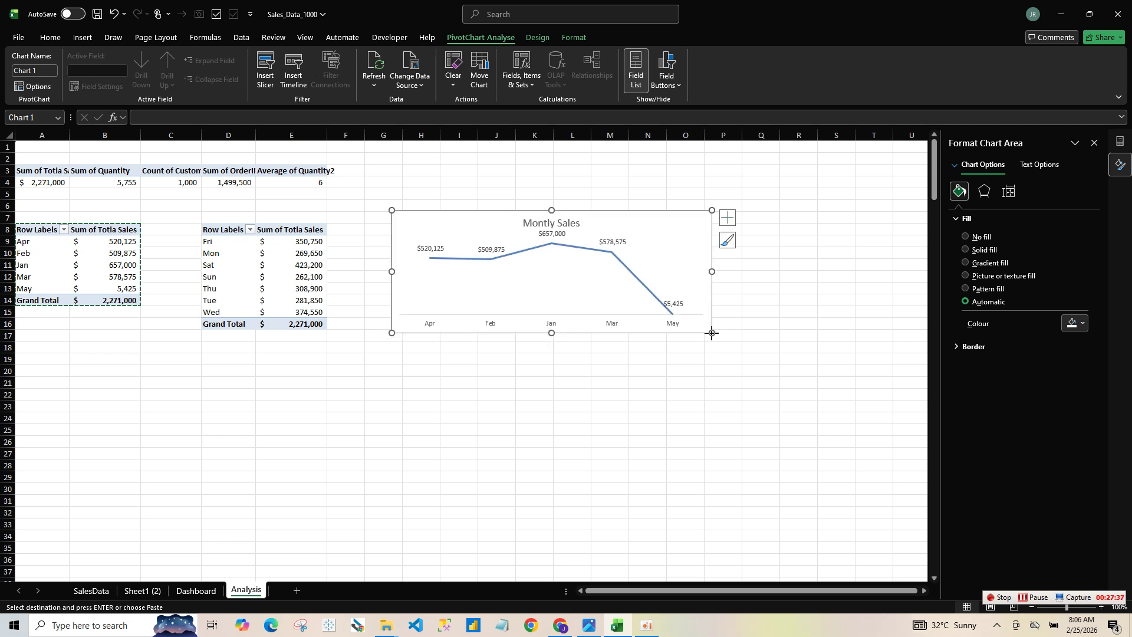
left_click_drag(711, 332, 726, 320)
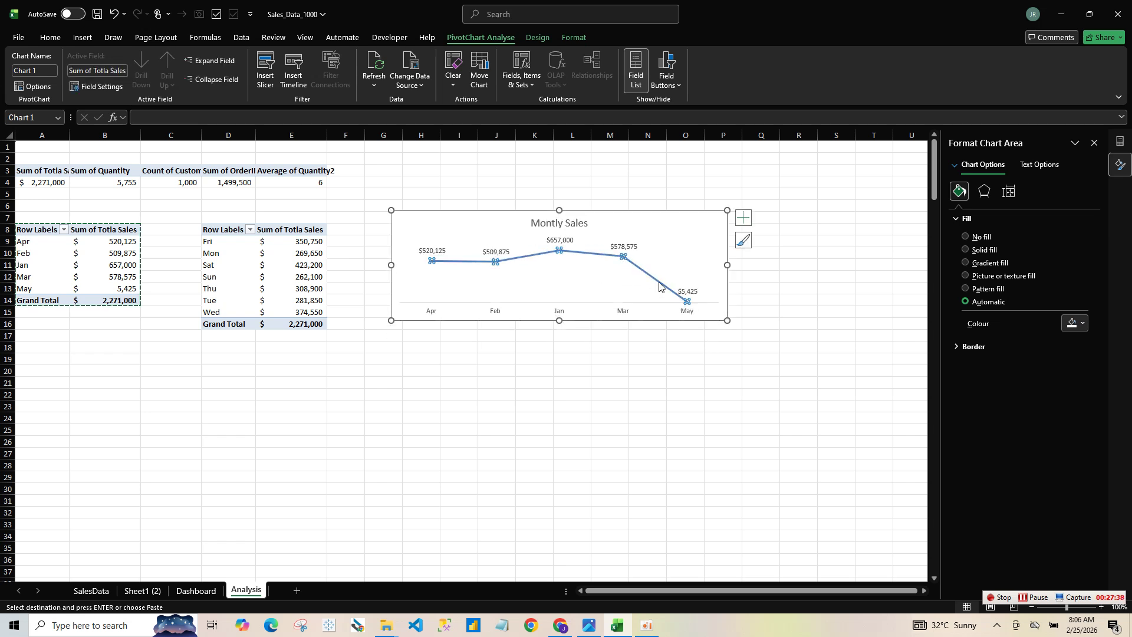
right_click(658, 286)
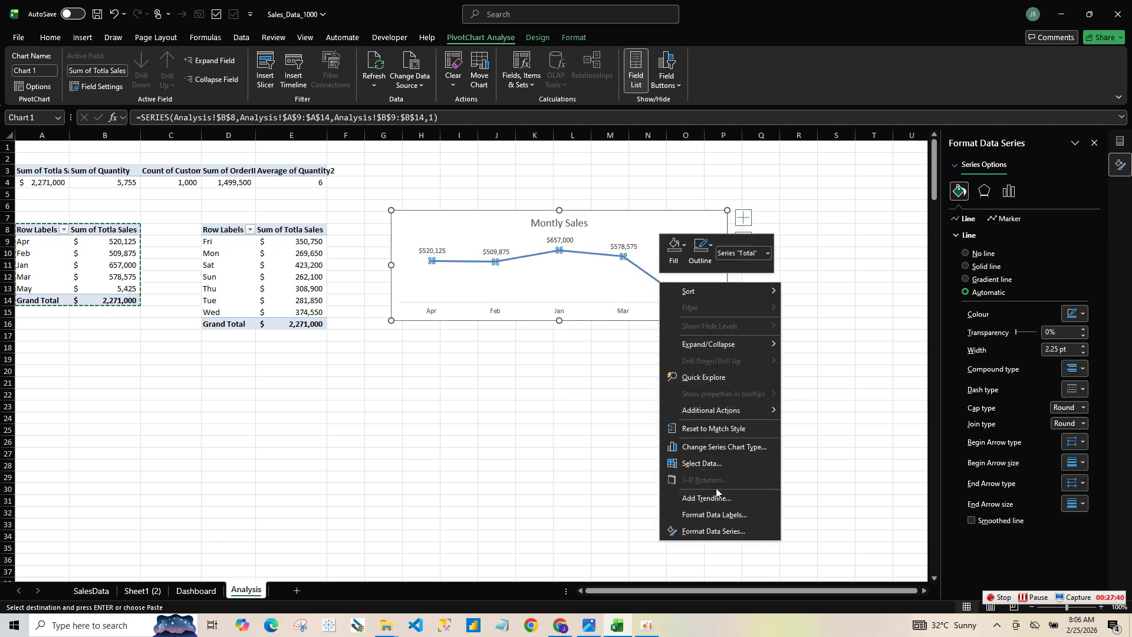
left_click(714, 531)
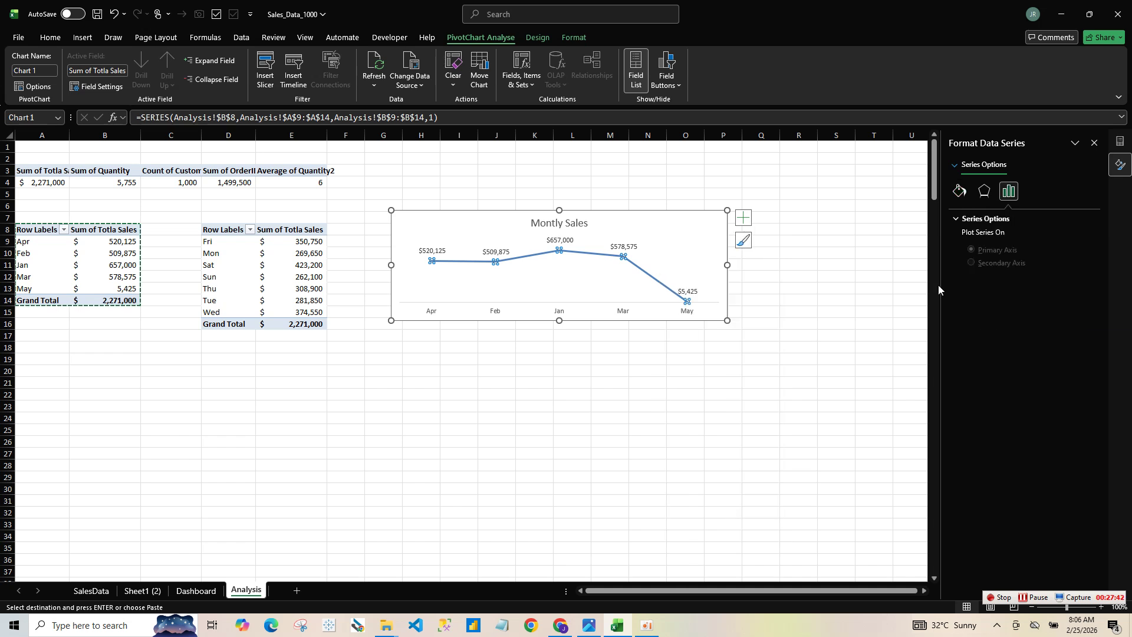
left_click(959, 192)
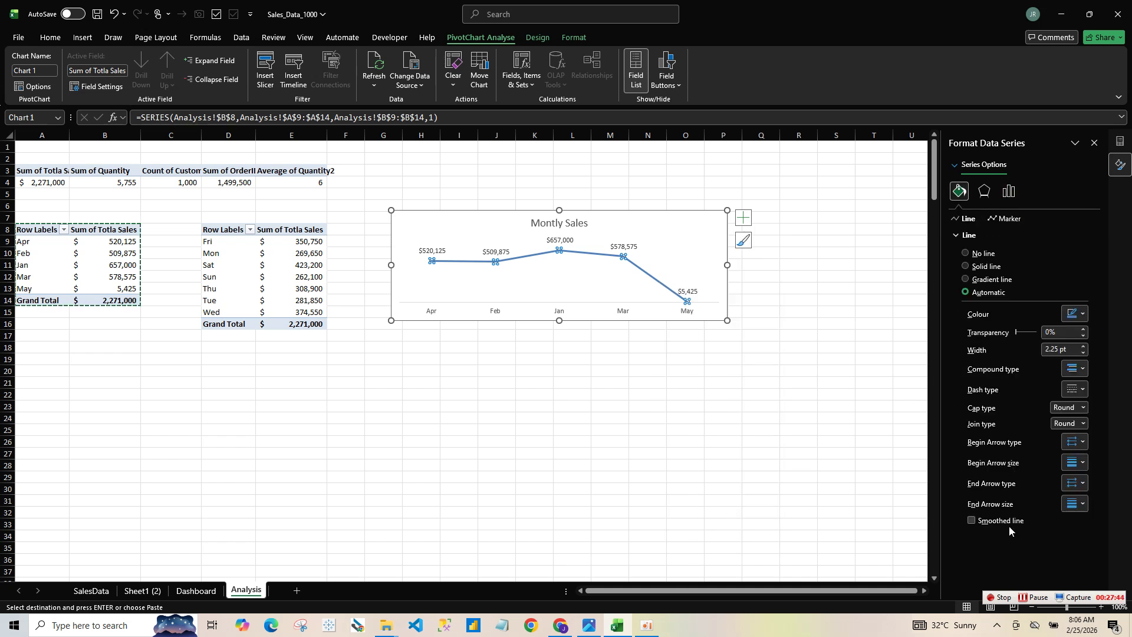
left_click(979, 520)
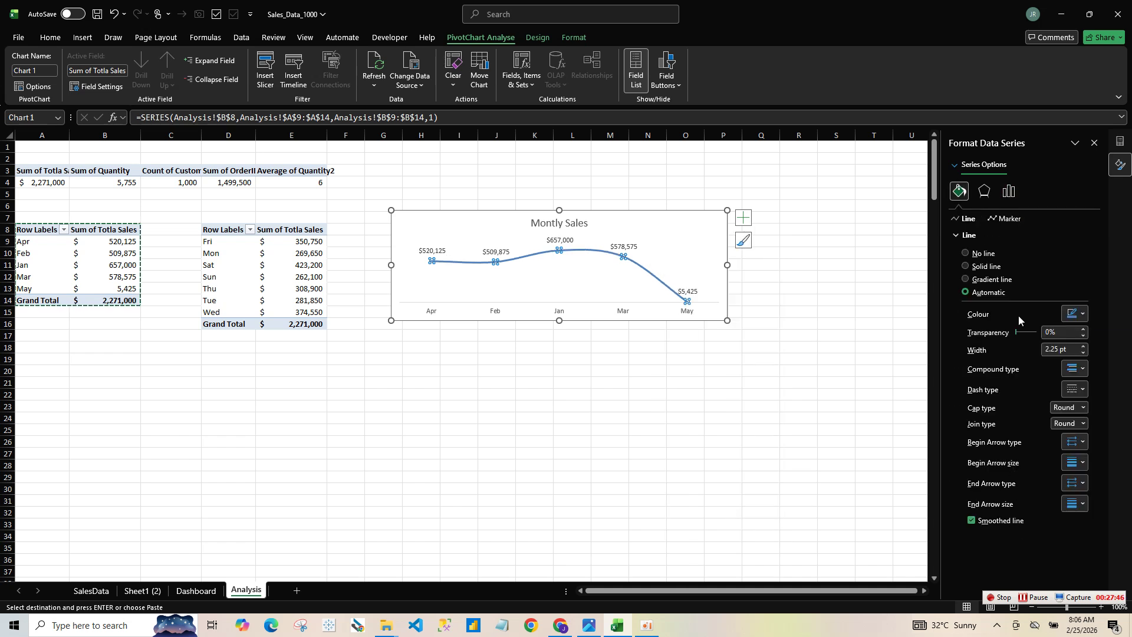
- Give the sales line built-in markers of size 8 with a solid dark orange fill
left_click(1002, 221)
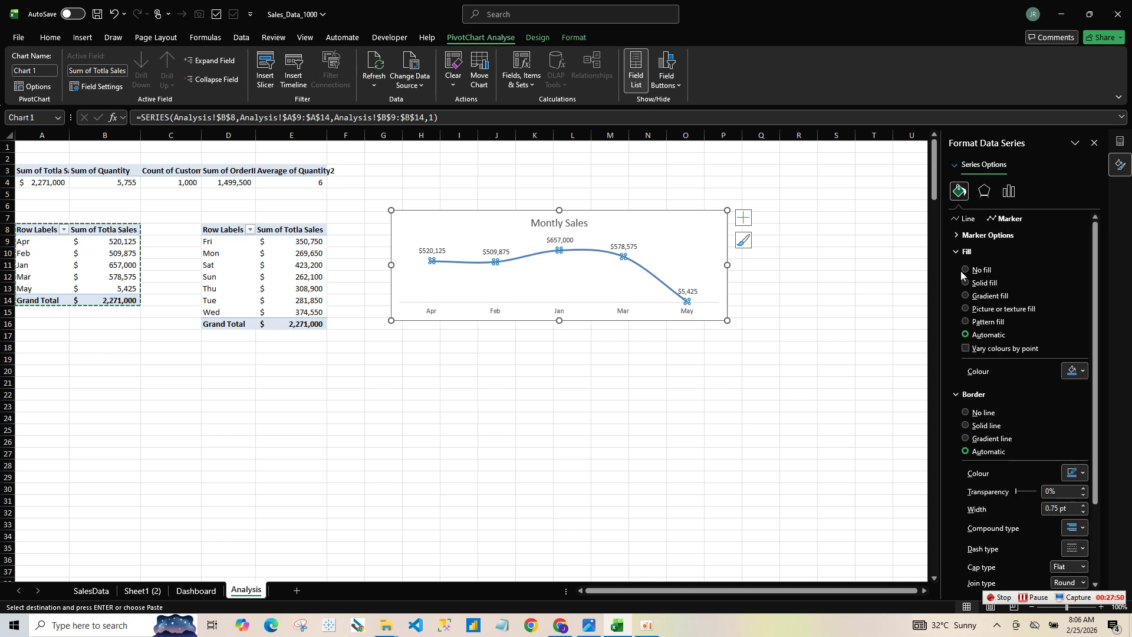
left_click(979, 236)
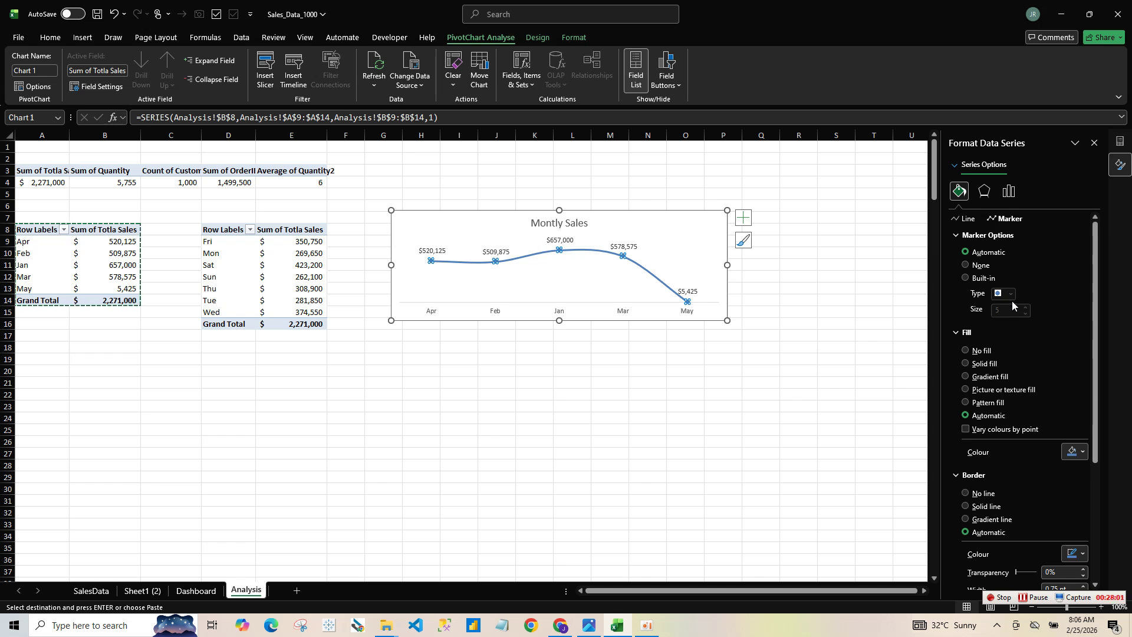
left_click(1076, 452)
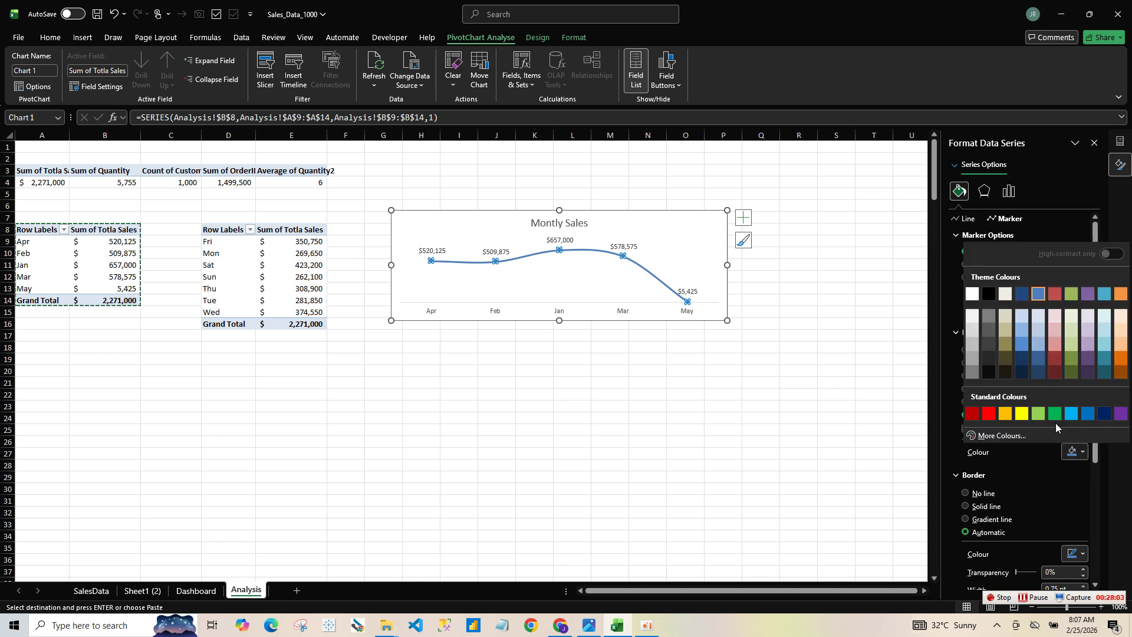
left_click(1119, 360)
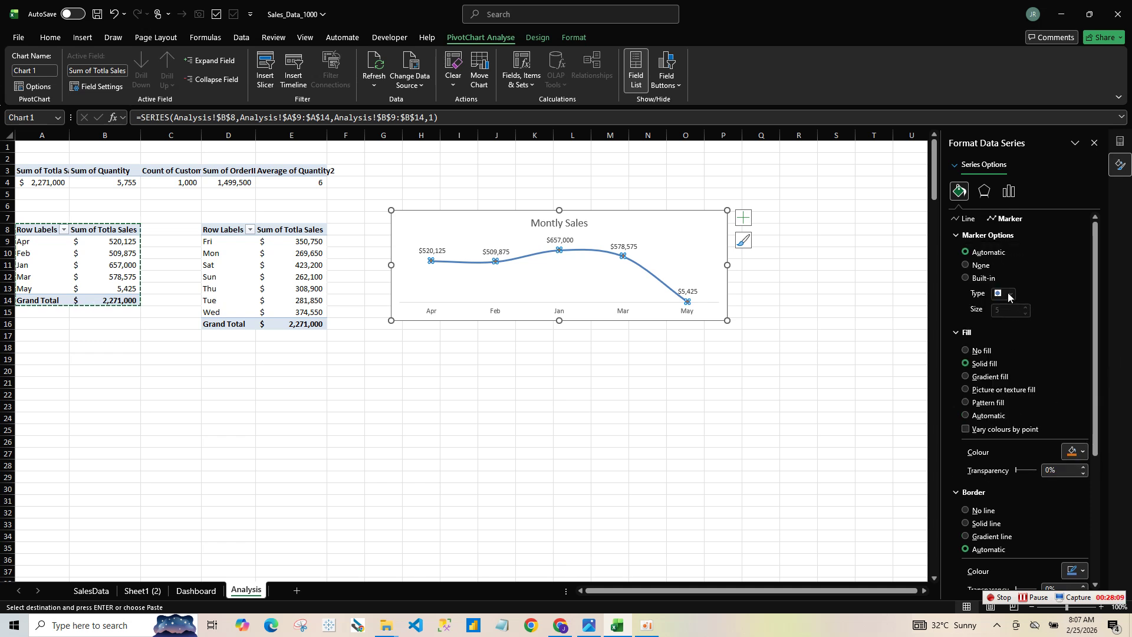
left_click(991, 278)
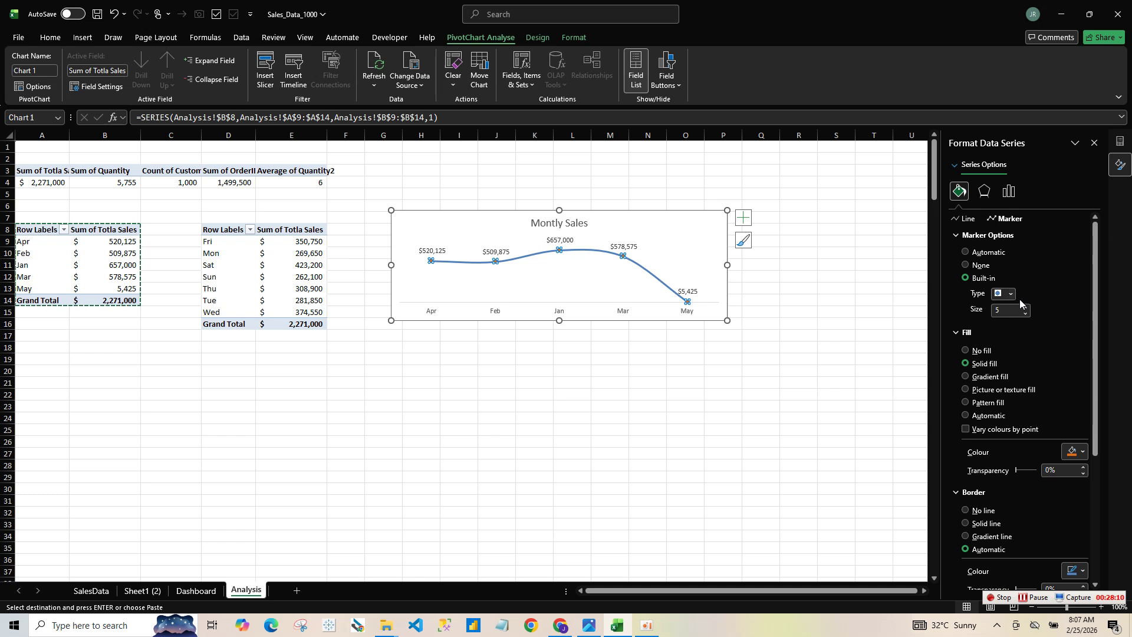
left_click(1024, 308)
left_click(1024, 307)
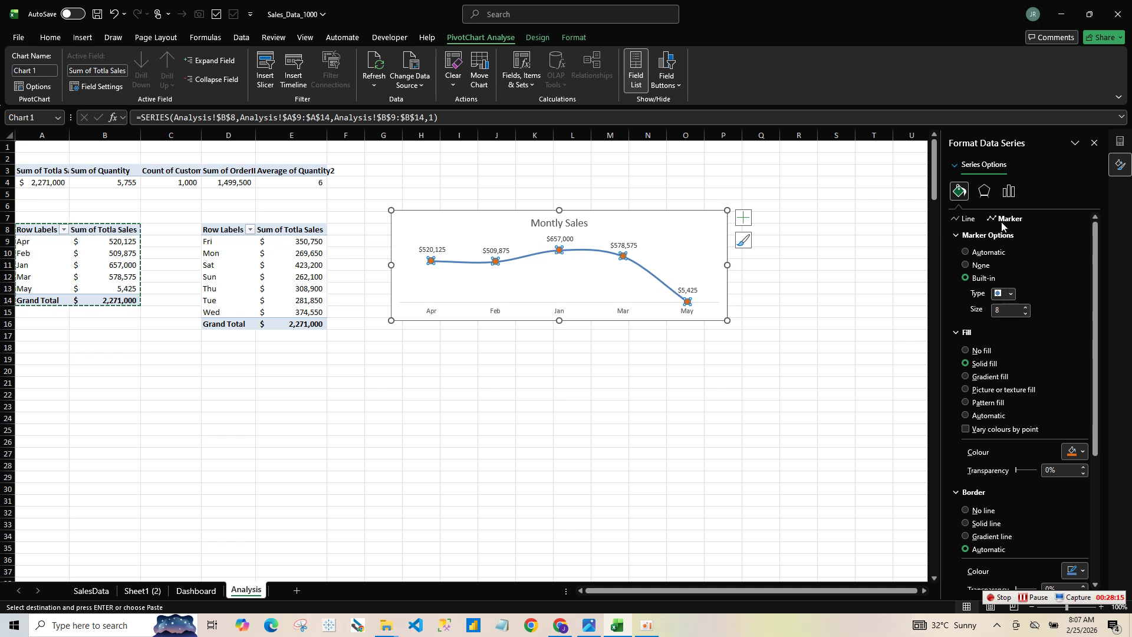
- Colour the sales line dark blue and make the monthly sales chart slightly wider
left_click(967, 218)
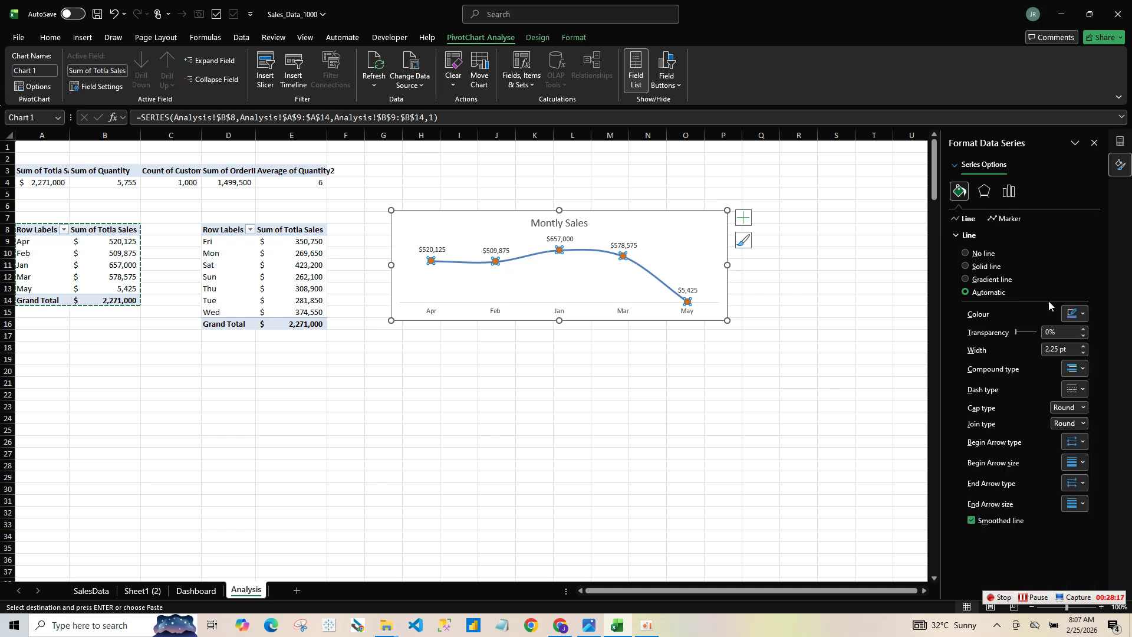
left_click(1070, 313)
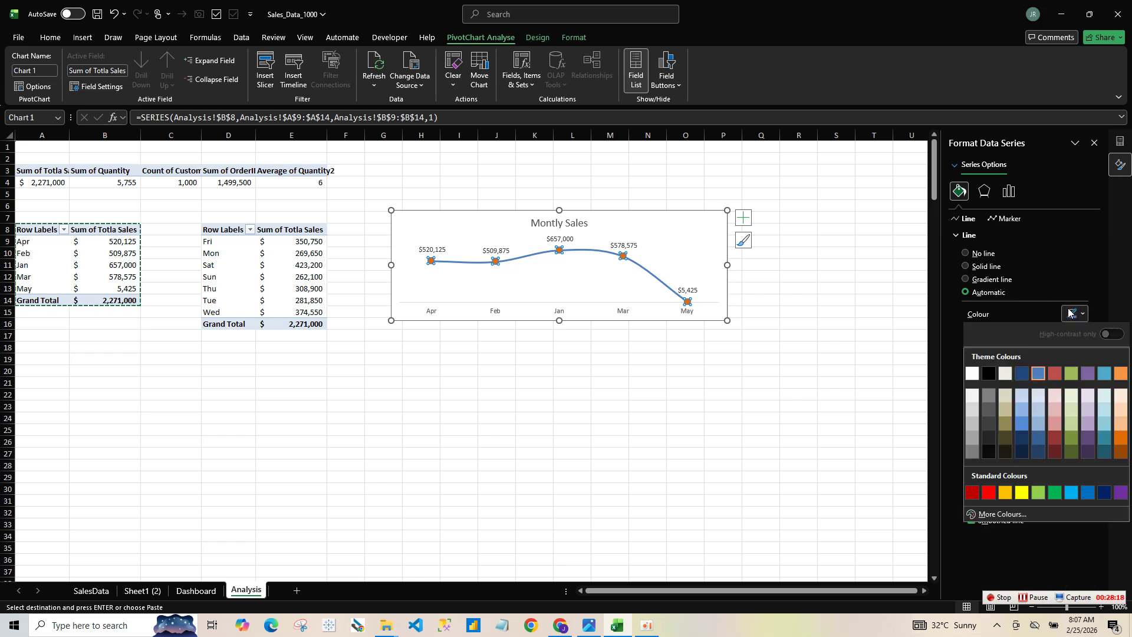
left_click(1027, 436)
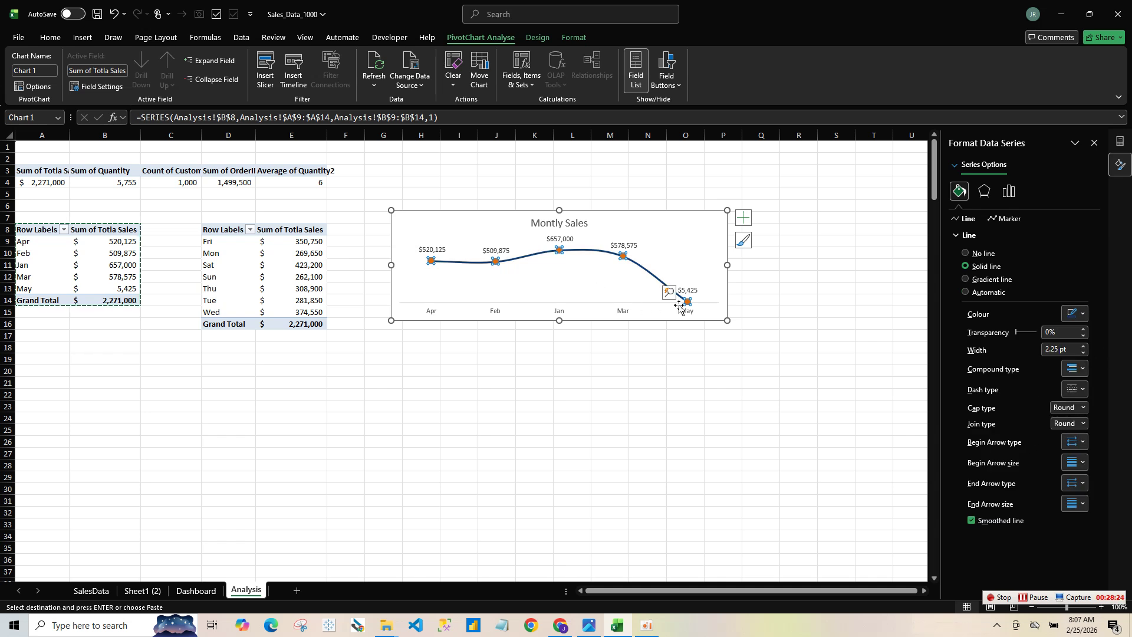
left_click(724, 320)
left_click_drag(724, 320, 741, 321)
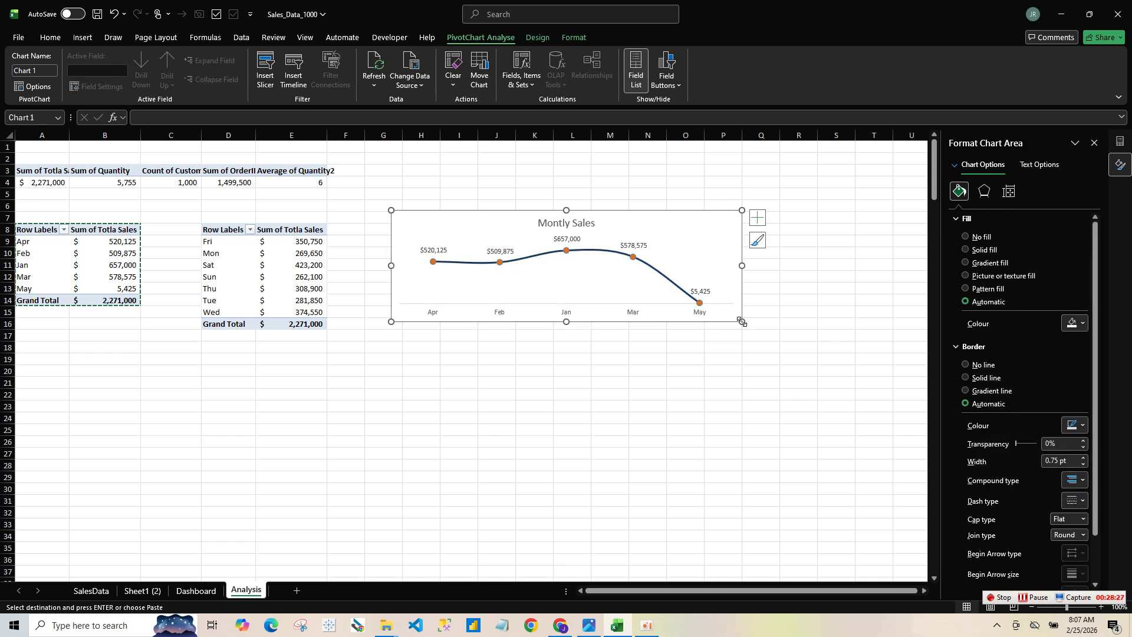
- Set the monthly sales chart area to no border line and no fill
right_click(741, 322)
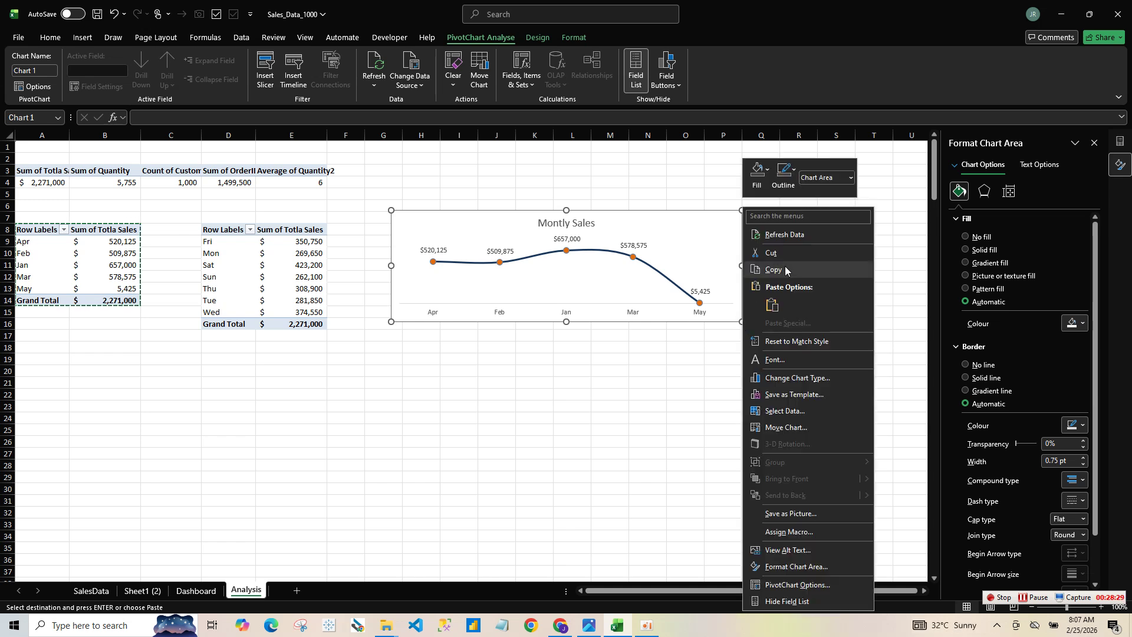
left_click(801, 570)
left_click(983, 365)
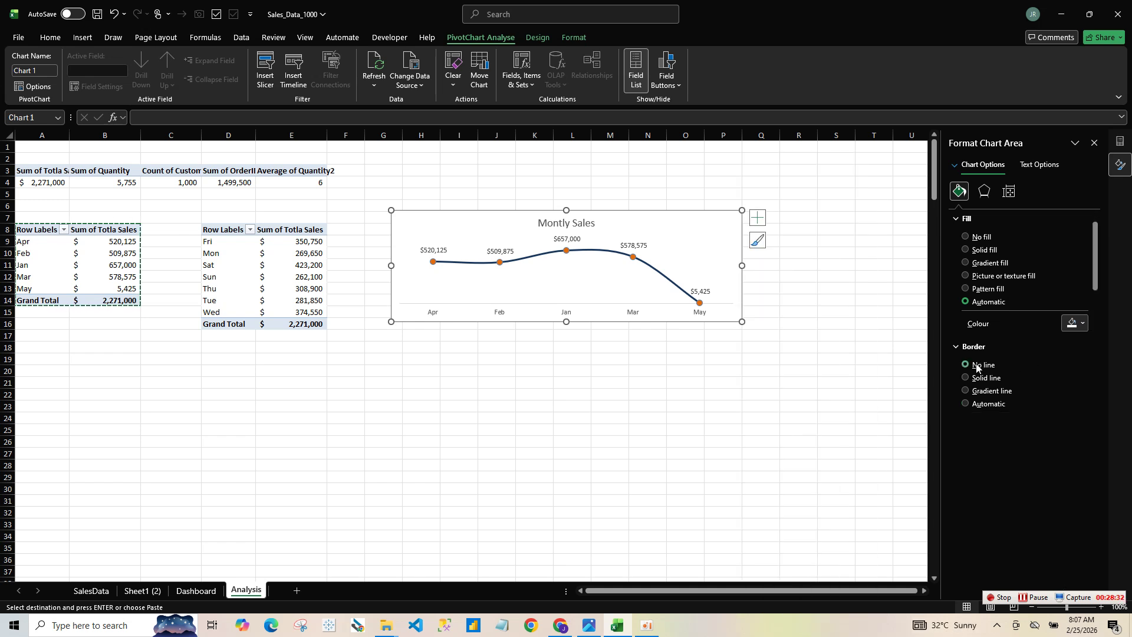
left_click(981, 237)
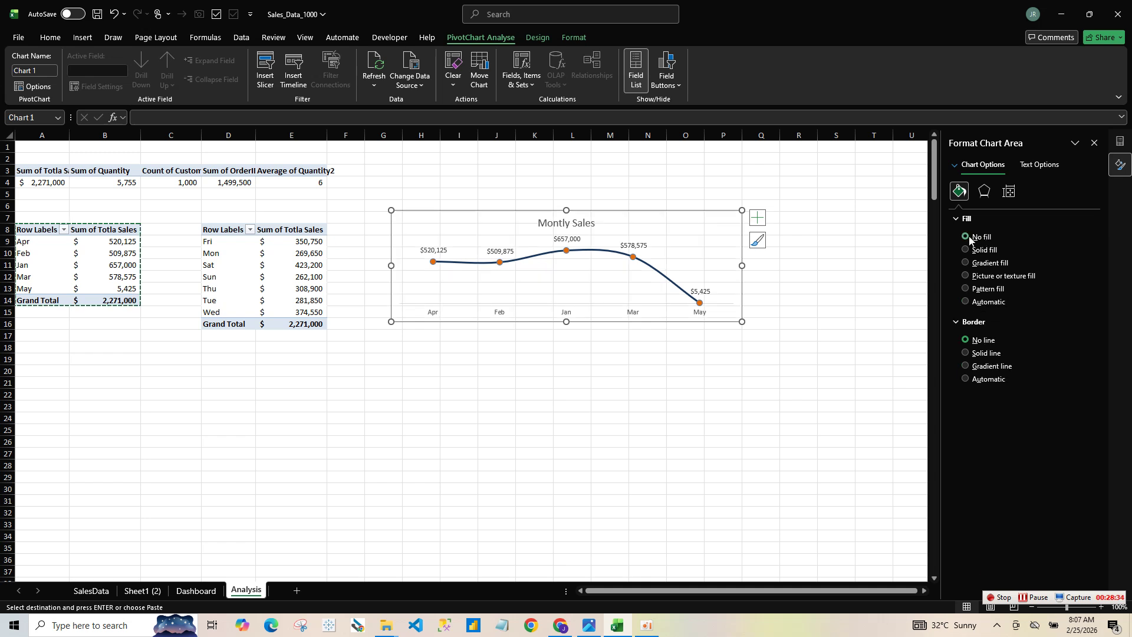
- Format the "Montly Sales" chart title as bold black text at 18 pt
left_click(594, 227)
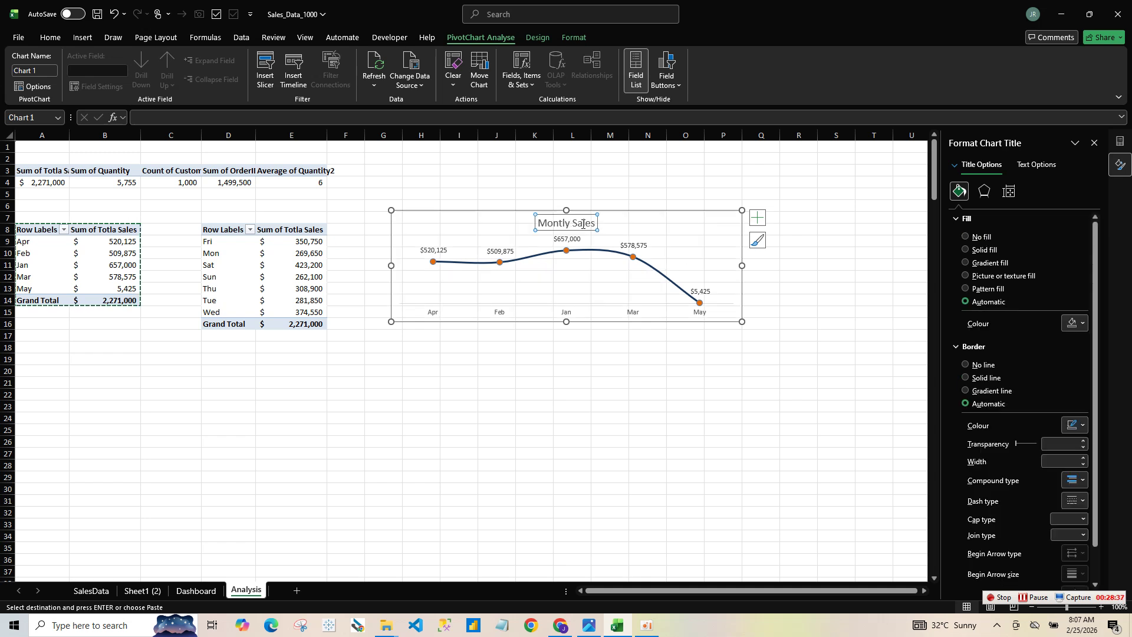
double_click(582, 224)
key("ctrl+a")
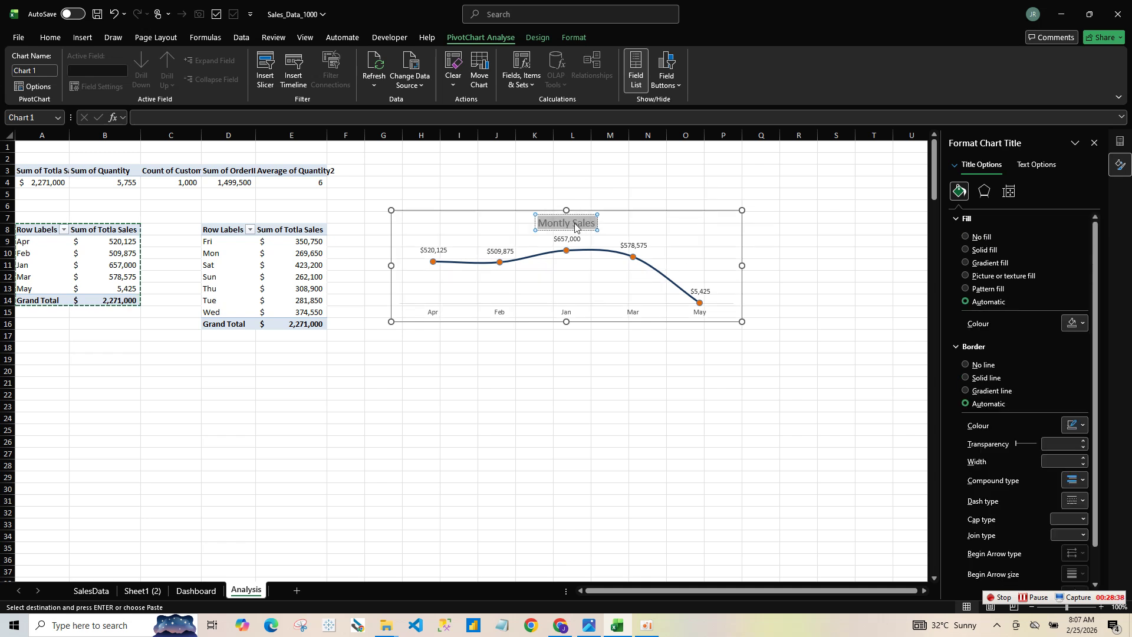
left_click(57, 41)
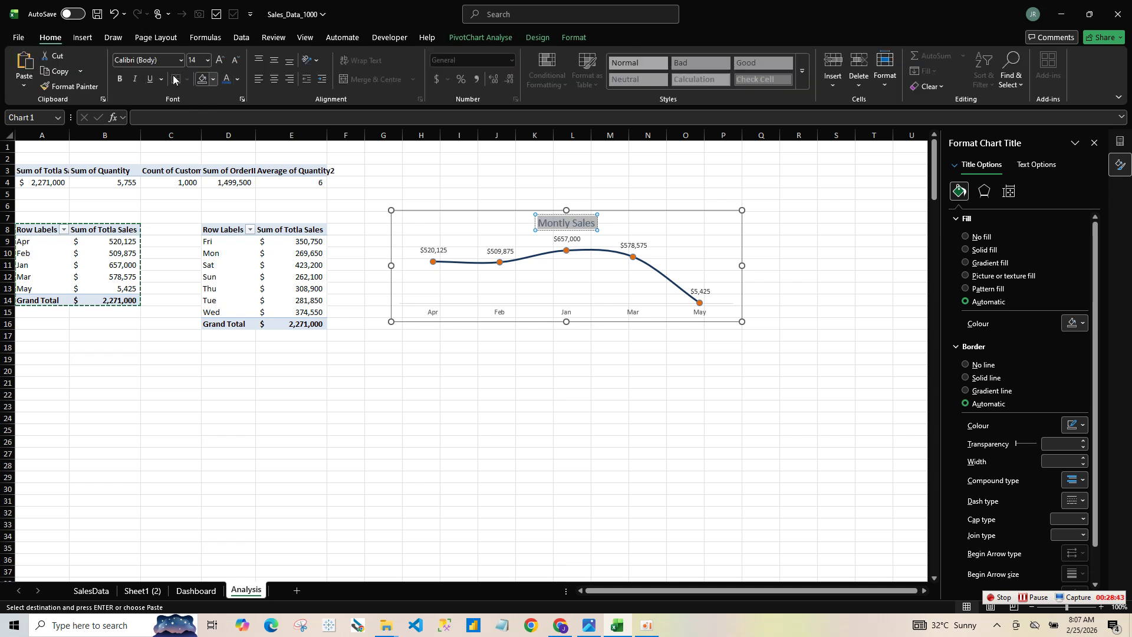
key("ctrl+b")
left_click(238, 79)
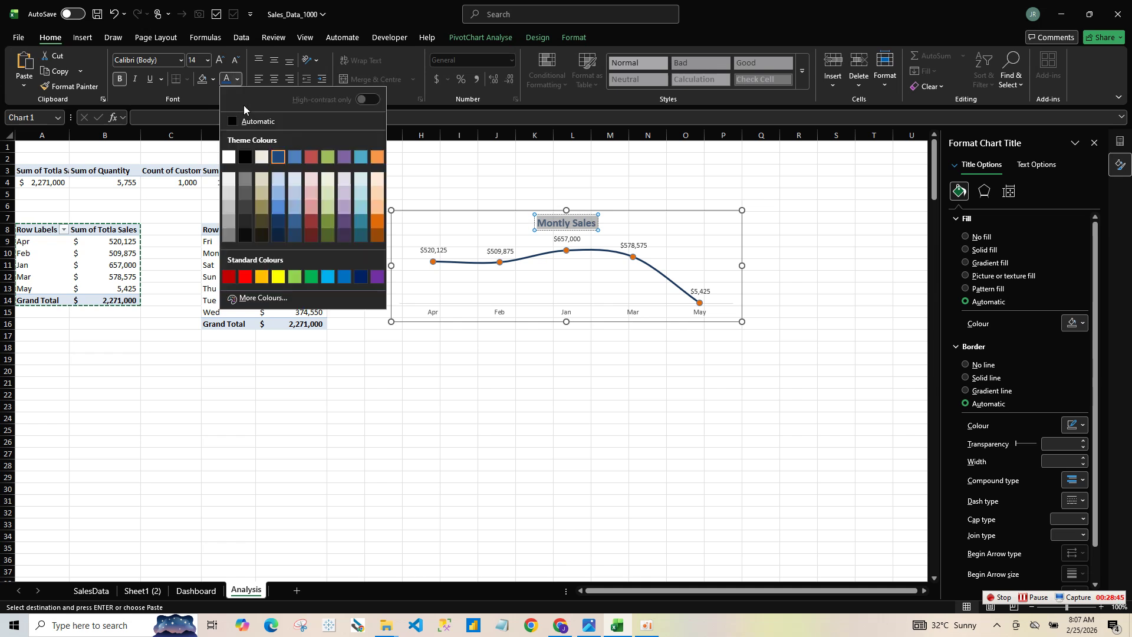
left_click(243, 155)
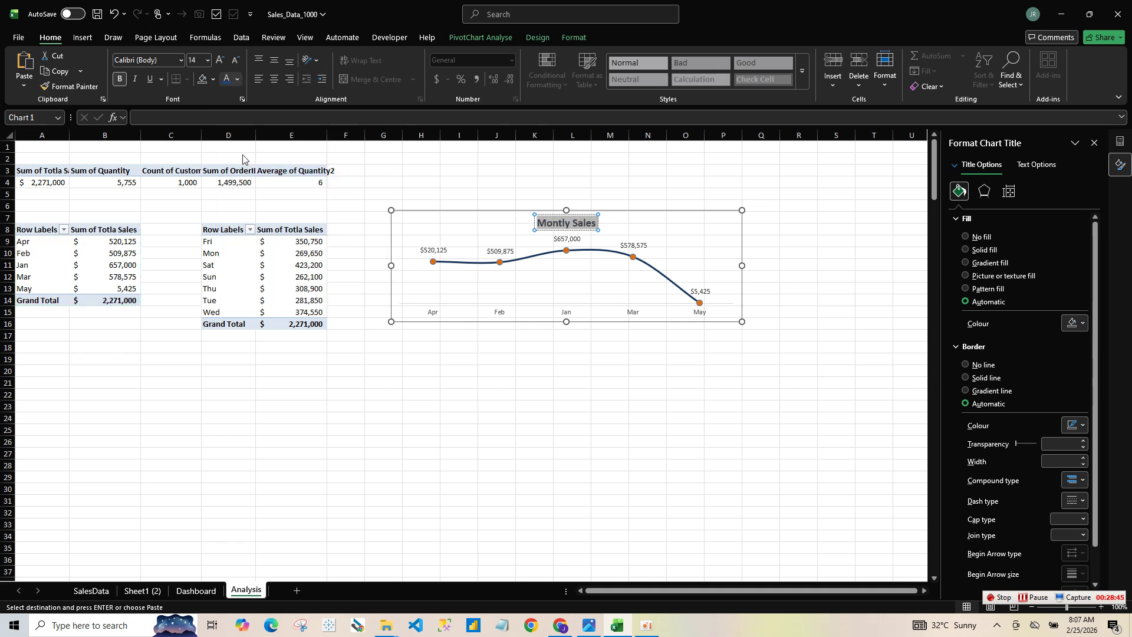
left_click(218, 63)
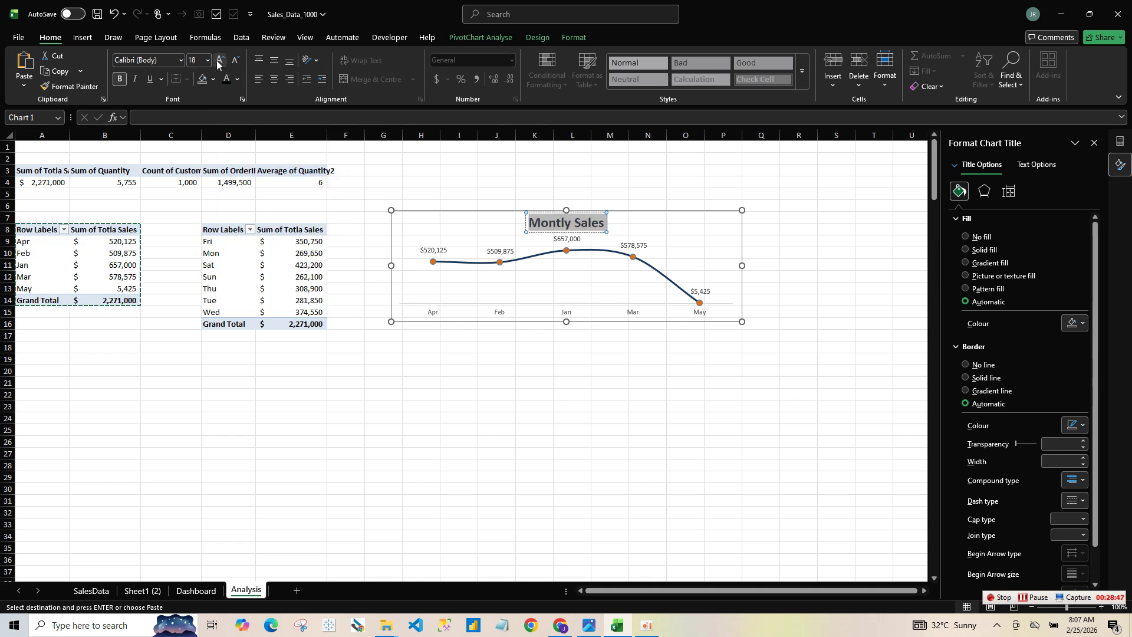
left_click(605, 324)
- Format the data labels on the monthly sales line as bold black text at 10.5 pt
left_click(569, 242)
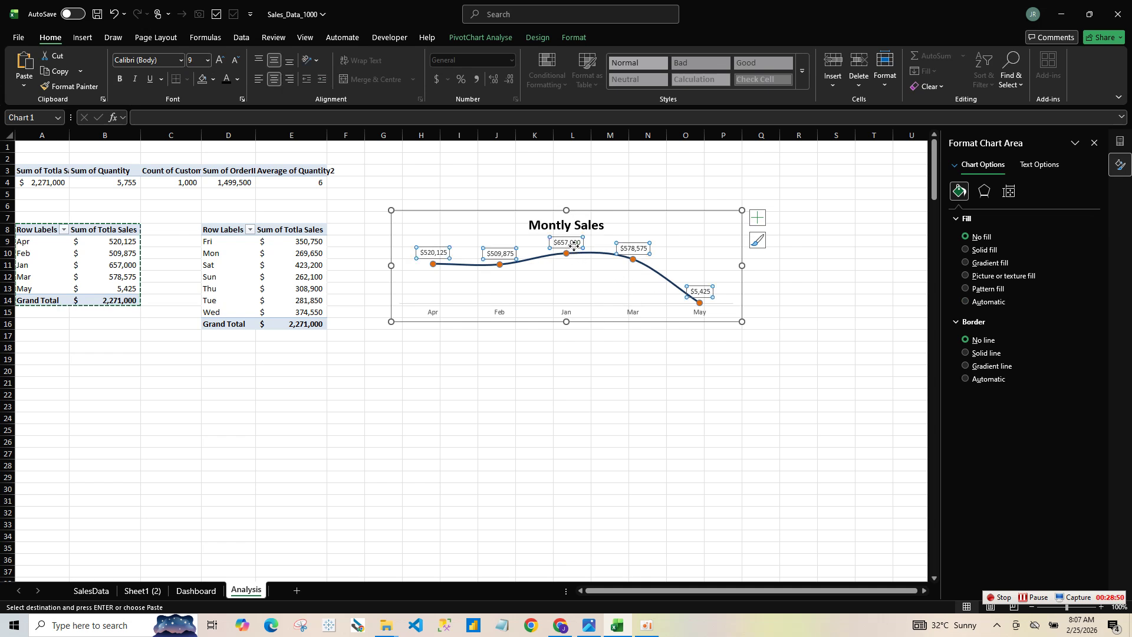
left_click(220, 61)
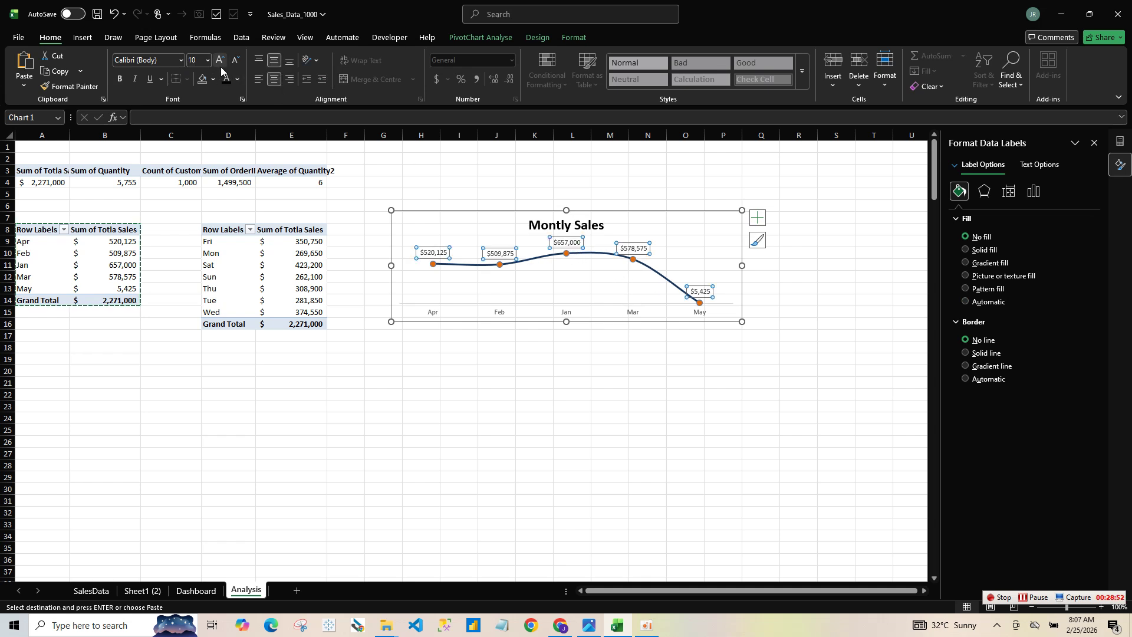
left_click(119, 79)
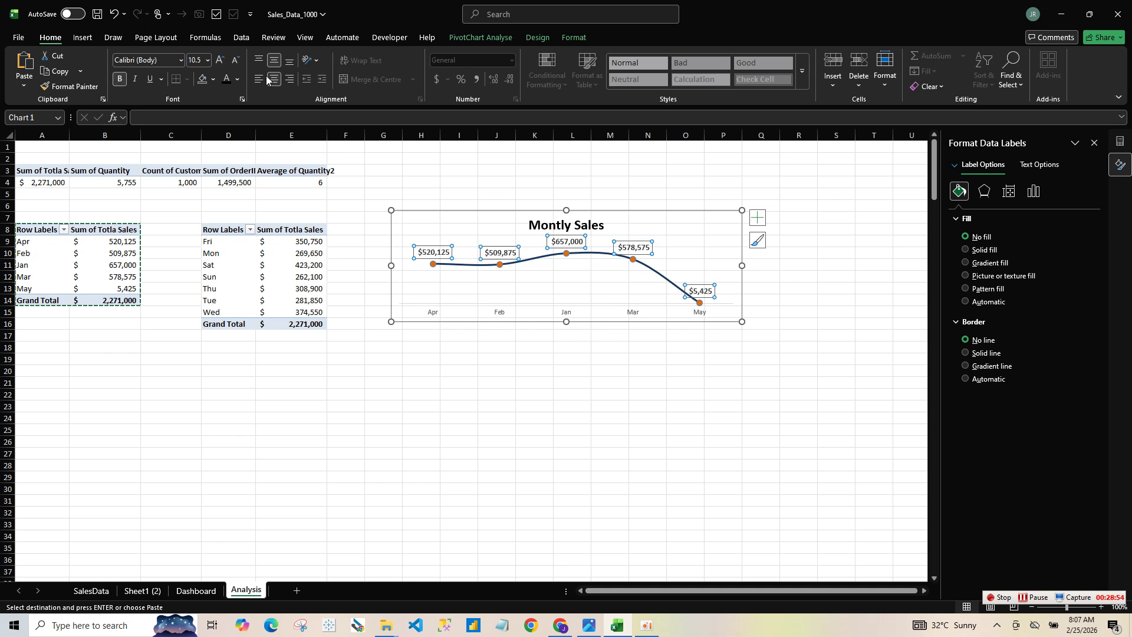
left_click(238, 79)
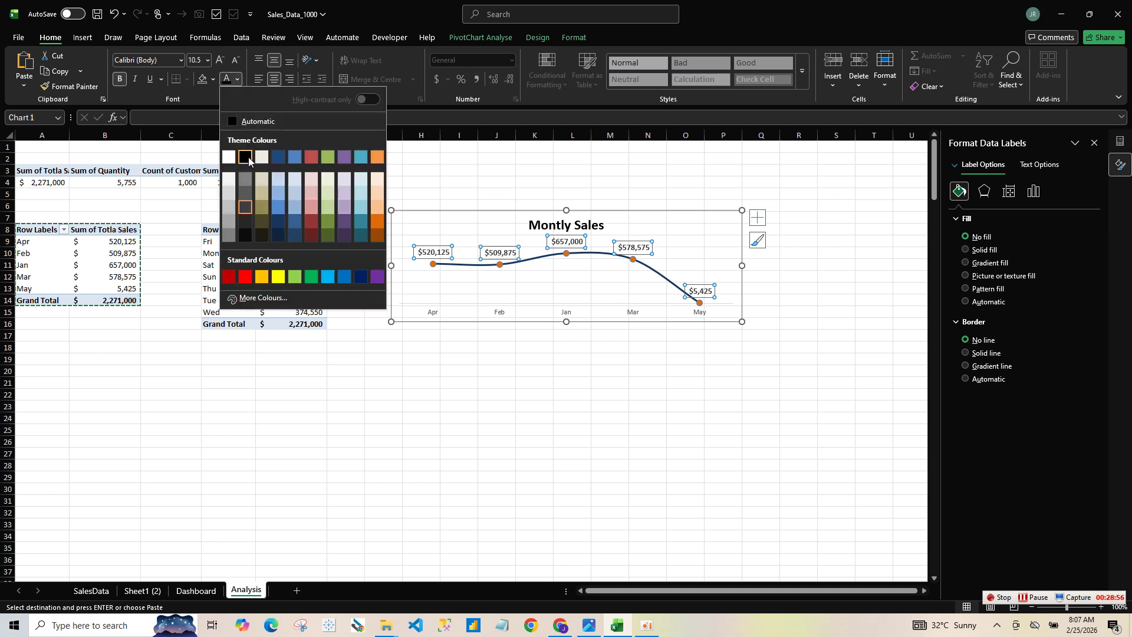
left_click(248, 155)
left_click(667, 364)
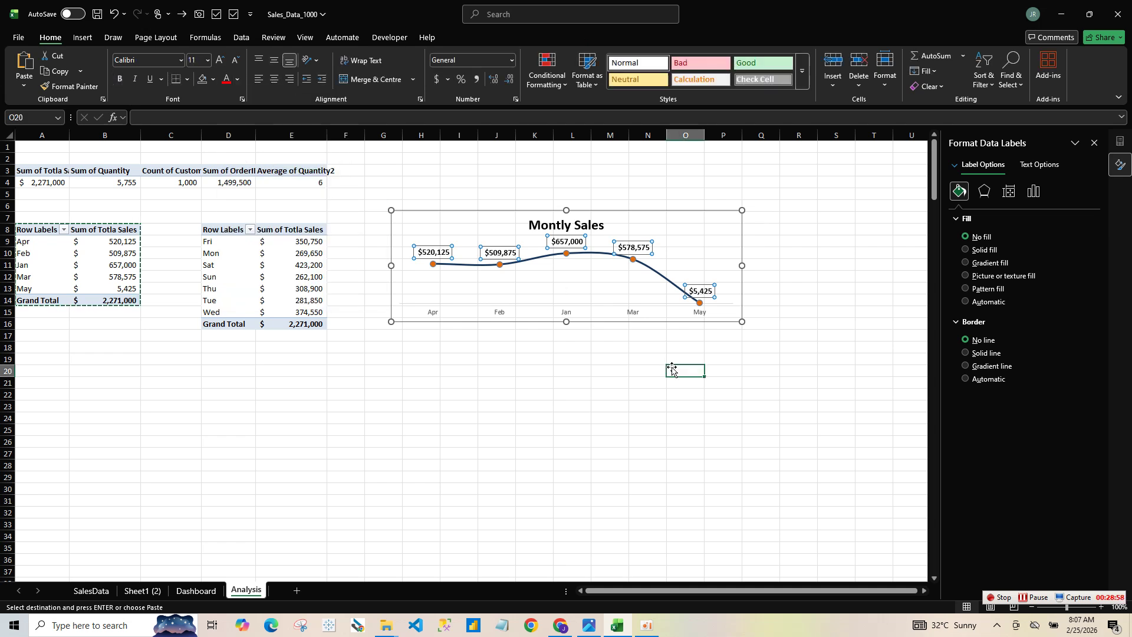
- Select the whole monthly sales chart area and make all its text black and bold at 10.5 pt
left_click(694, 319)
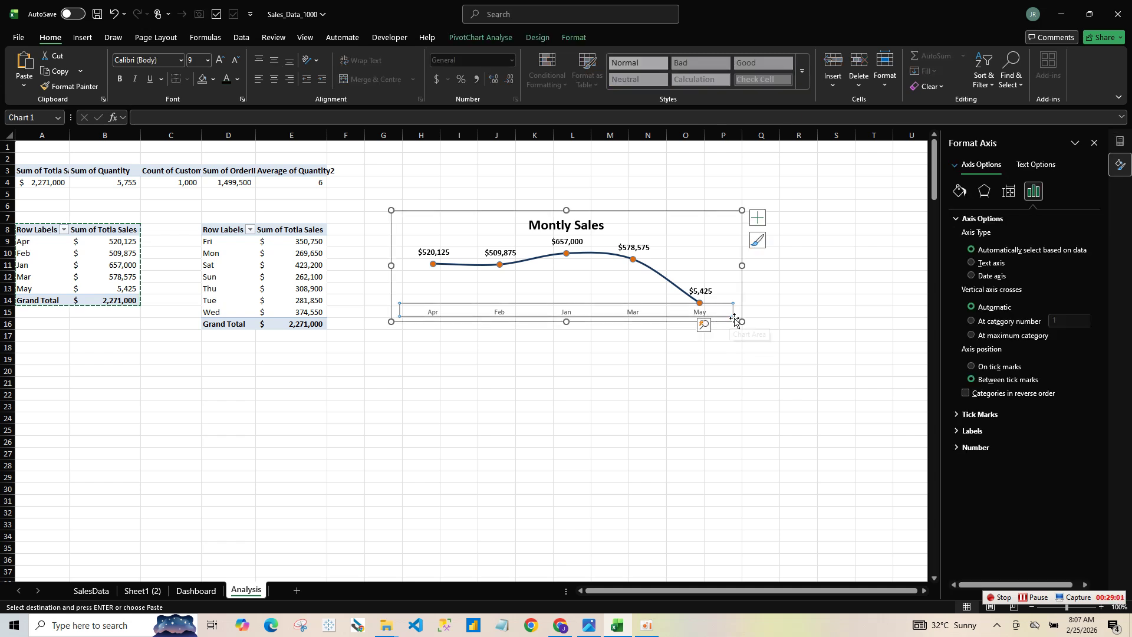
left_click(735, 318)
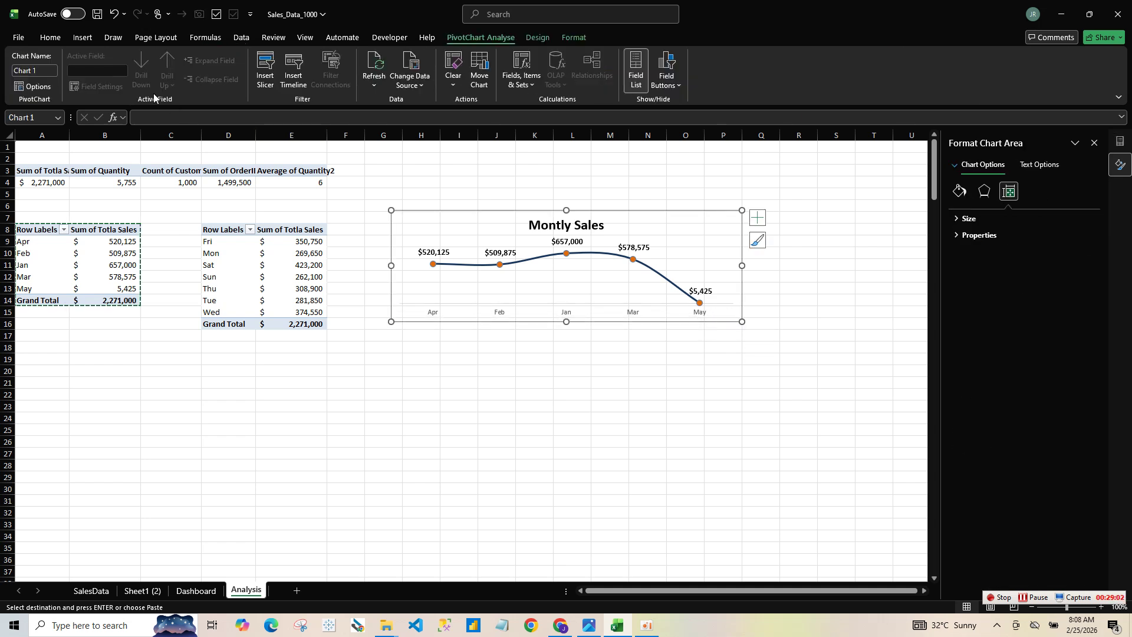
left_click(62, 38)
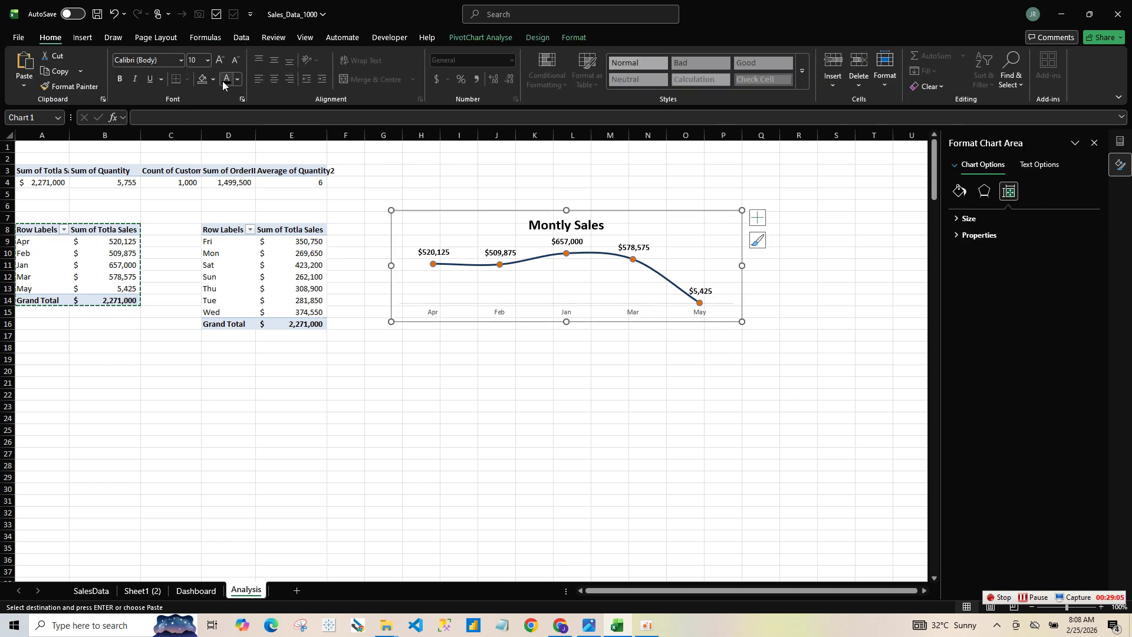
key("ctrl+b")
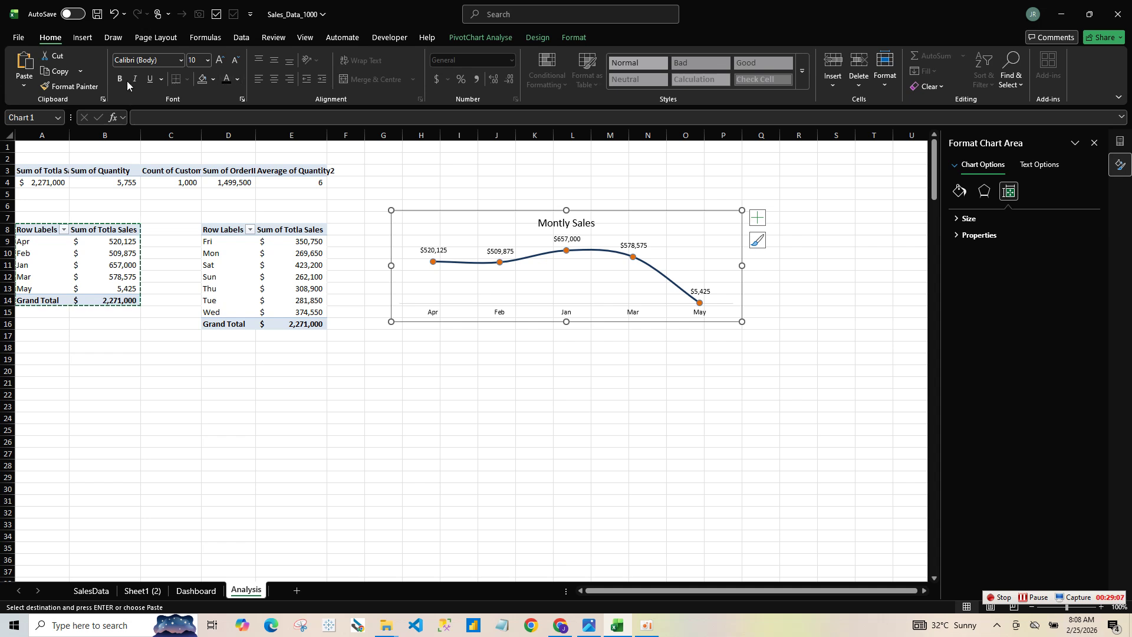
left_click(124, 80)
left_click(221, 61)
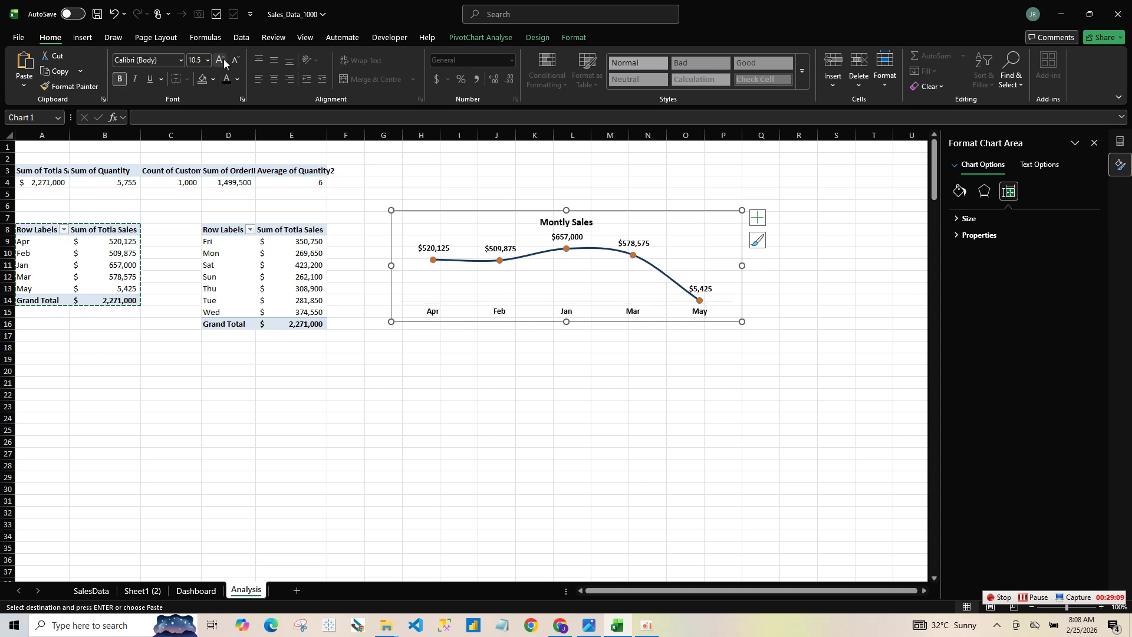
- Enlarge the monthly sales chart slightly and lower the top edge of its plot area to leave room below the title
left_click_drag(741, 322, 757, 325)
left_click(595, 241)
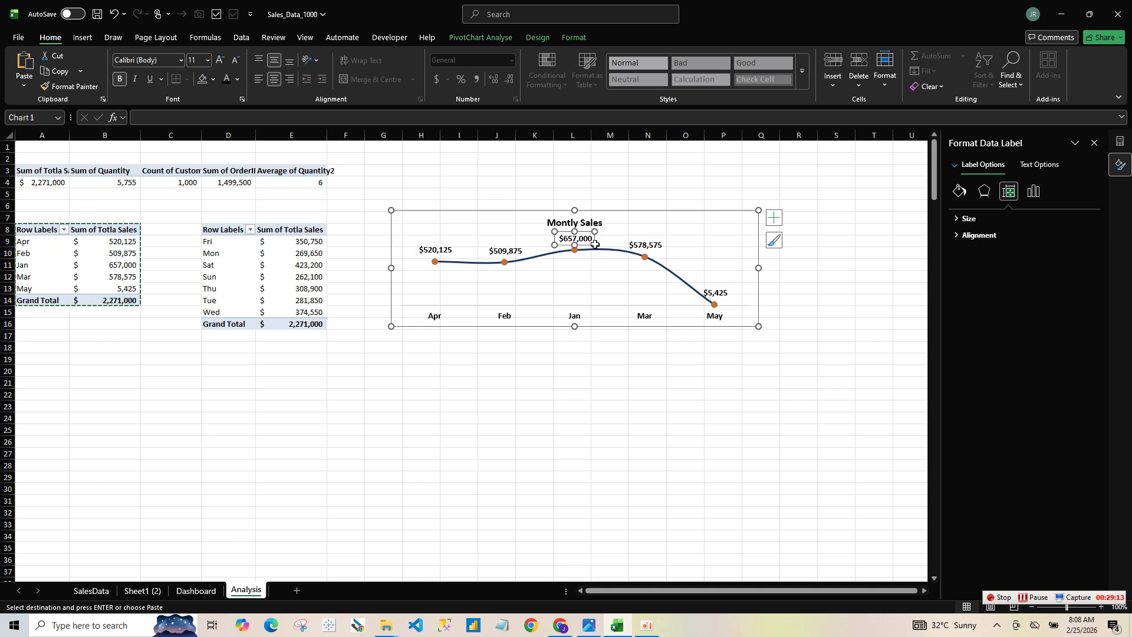
left_click(609, 275)
left_click_drag(577, 240, 577, 250)
left_click(771, 366)
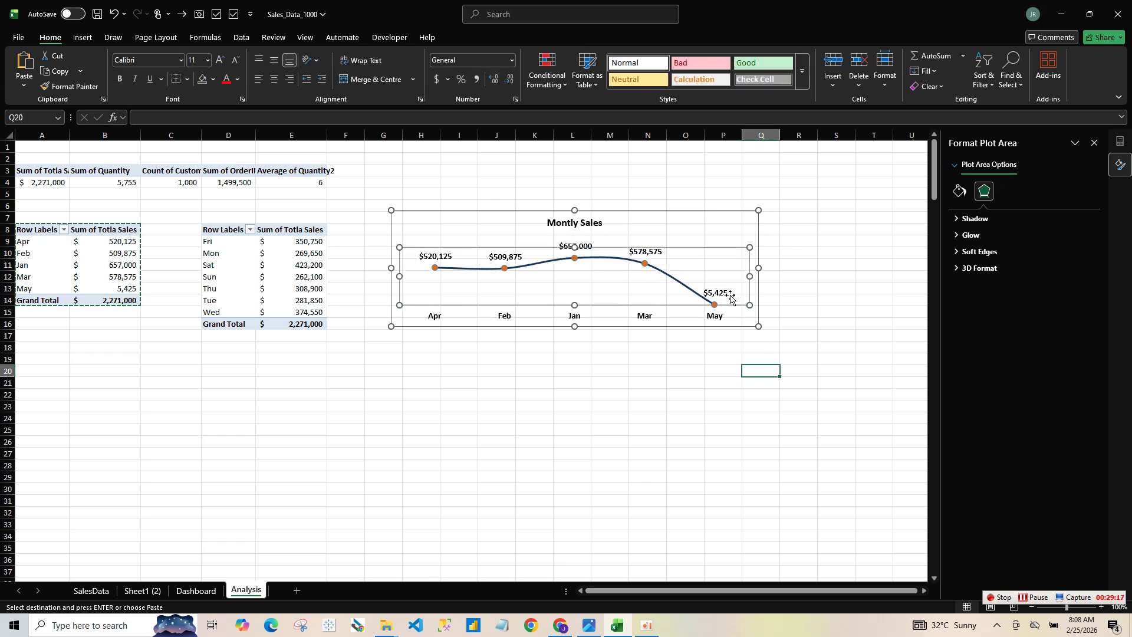
- Paste a copy of the monthly sales chart onto the Dashboard sheet's upper-left white card and resize it to fit inside
left_click(747, 325)
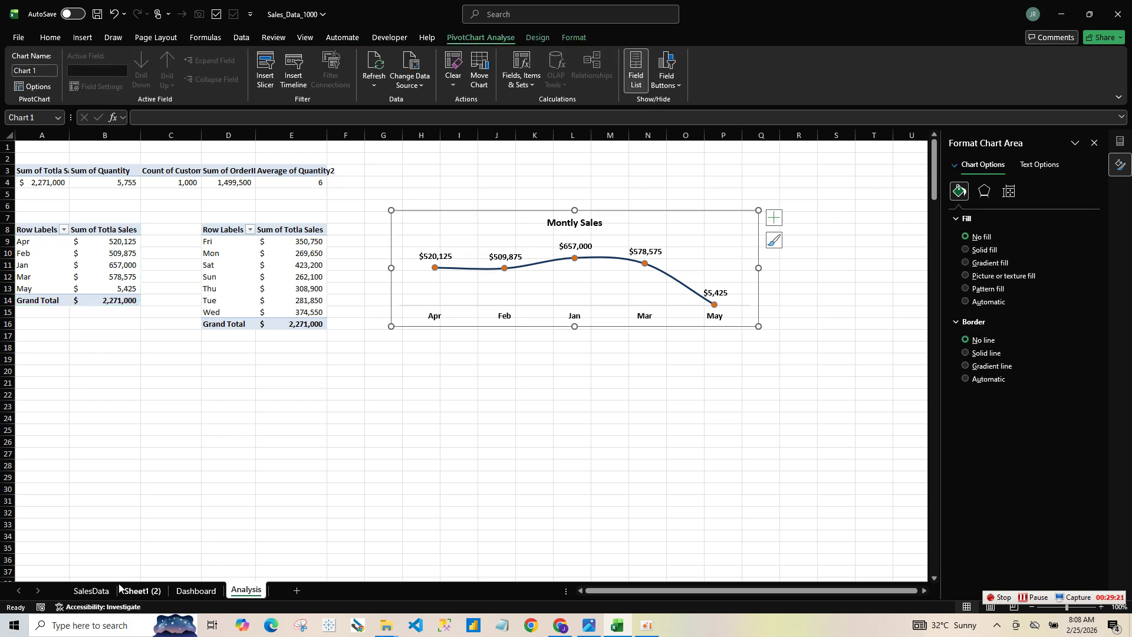
left_click(91, 590)
left_click(192, 591)
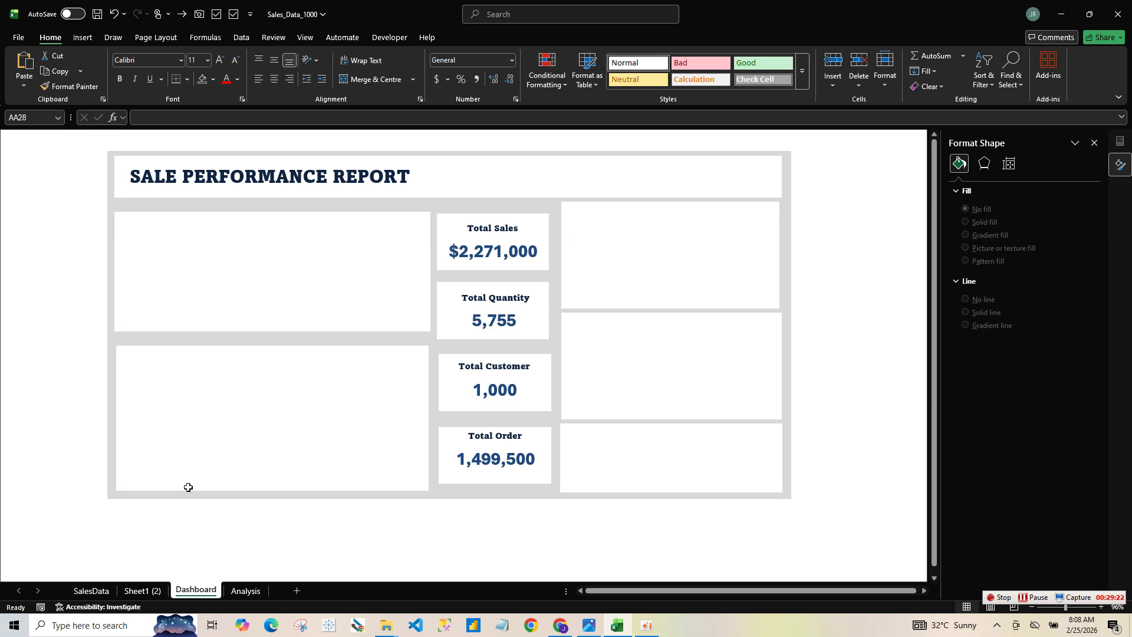
left_click(183, 254)
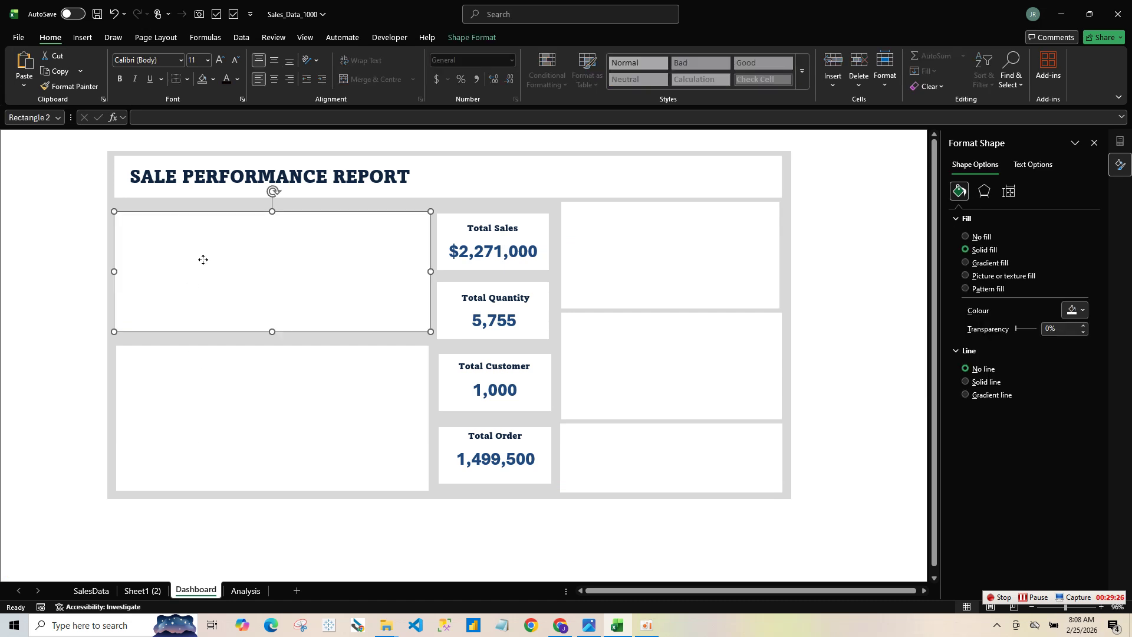
right_click(203, 259)
right_click(202, 260)
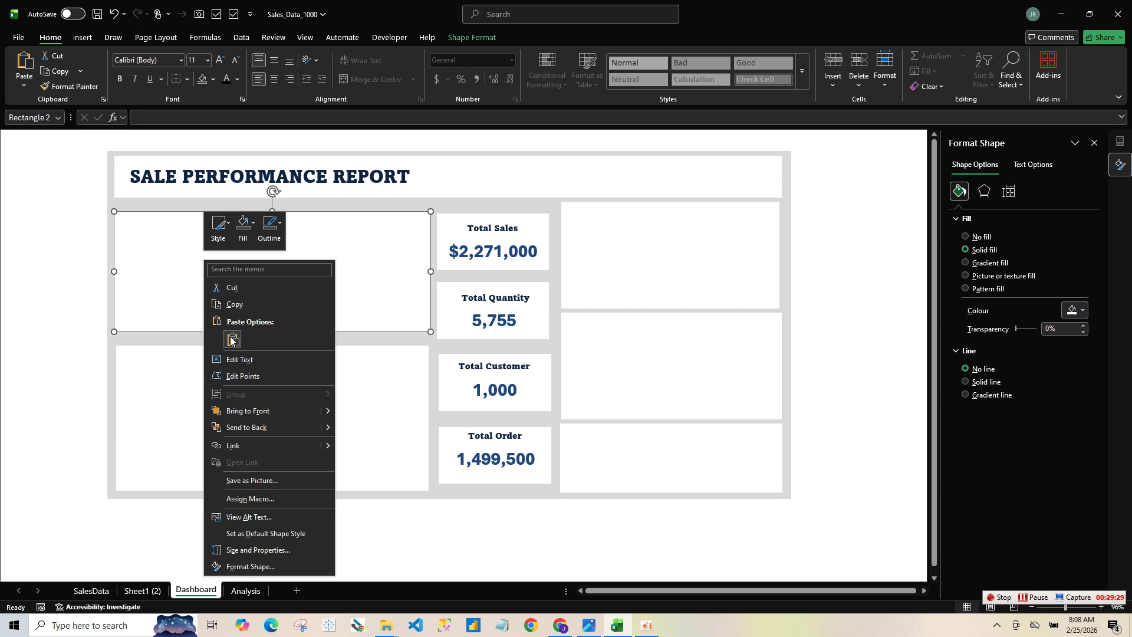
left_click(231, 338)
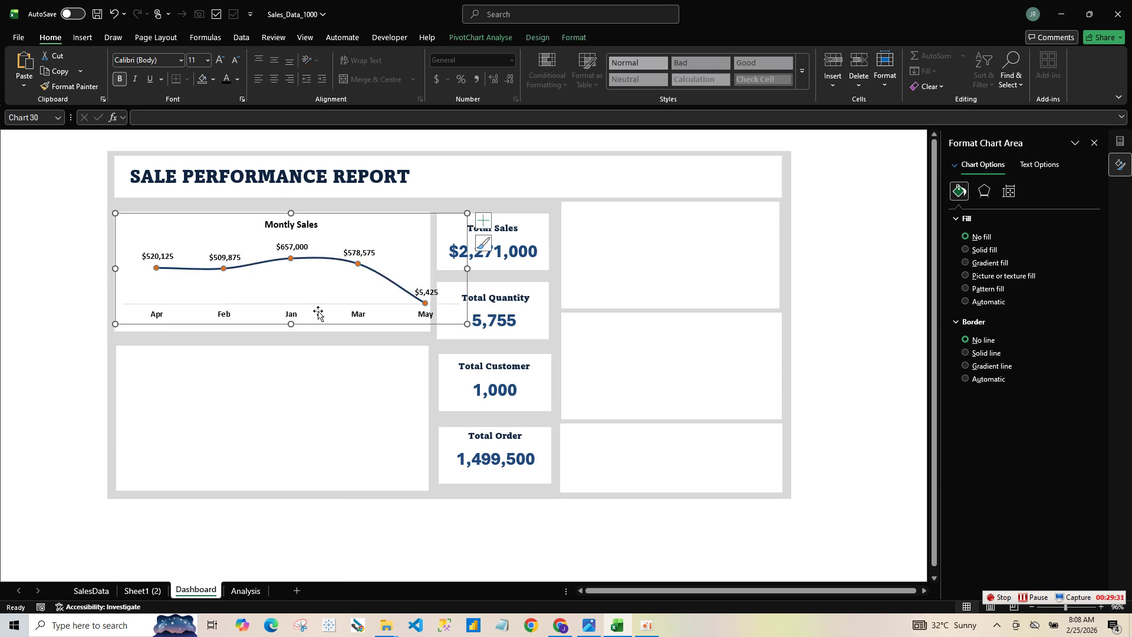
left_click_drag(467, 324, 426, 327)
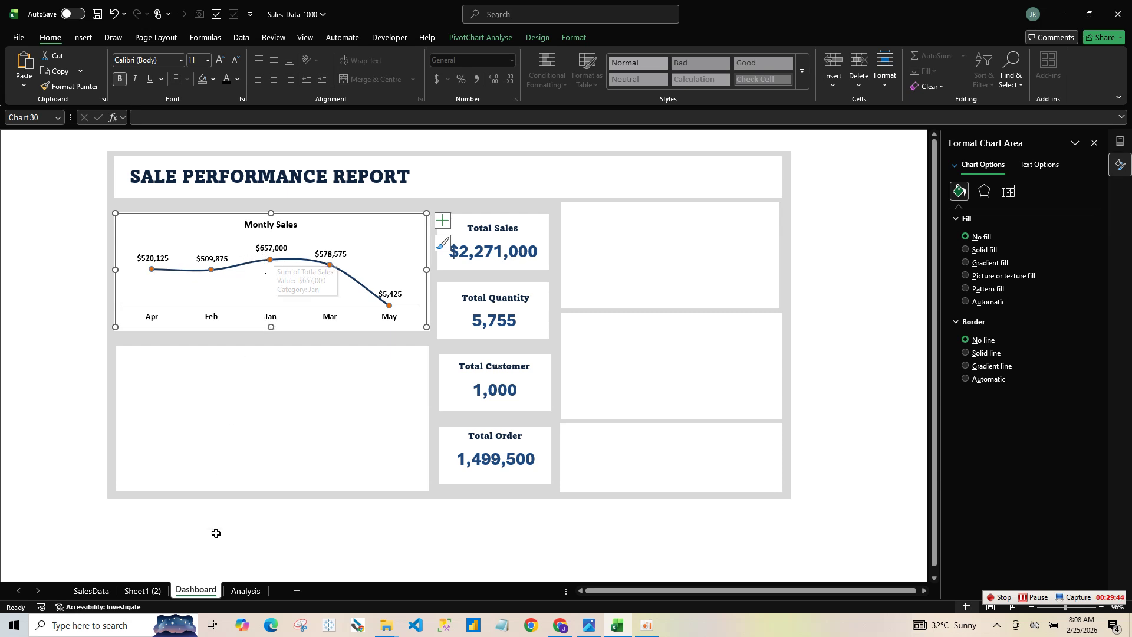
- Try to group and ungroup the Month row labels of the monthly PivotTable on the Analysis sheet
left_click(246, 591)
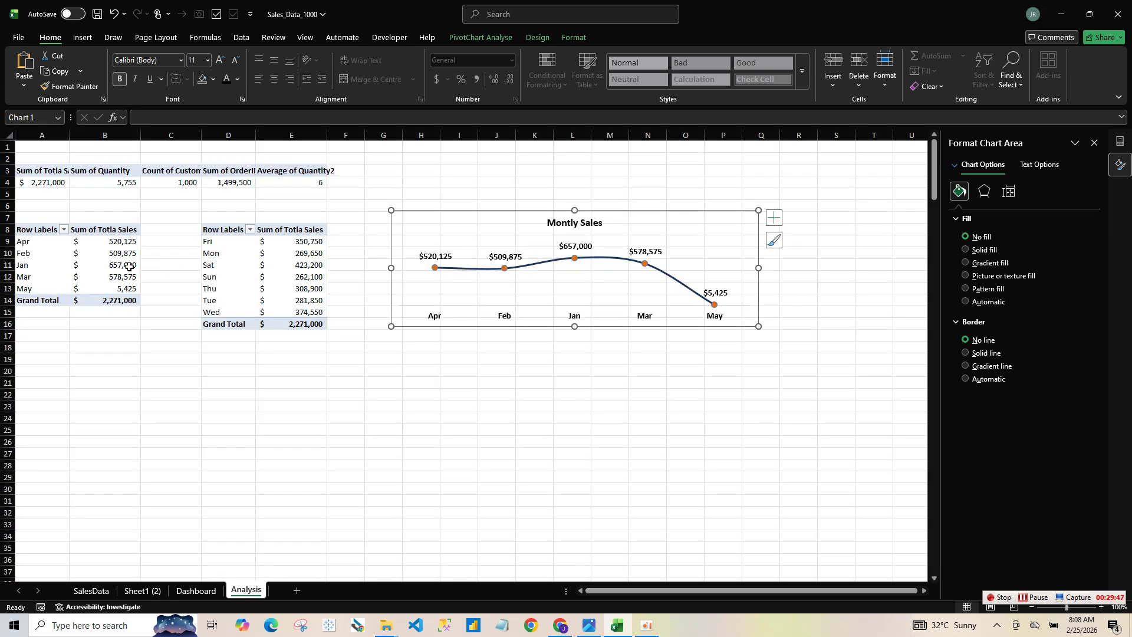
left_click(25, 265)
right_click(25, 265)
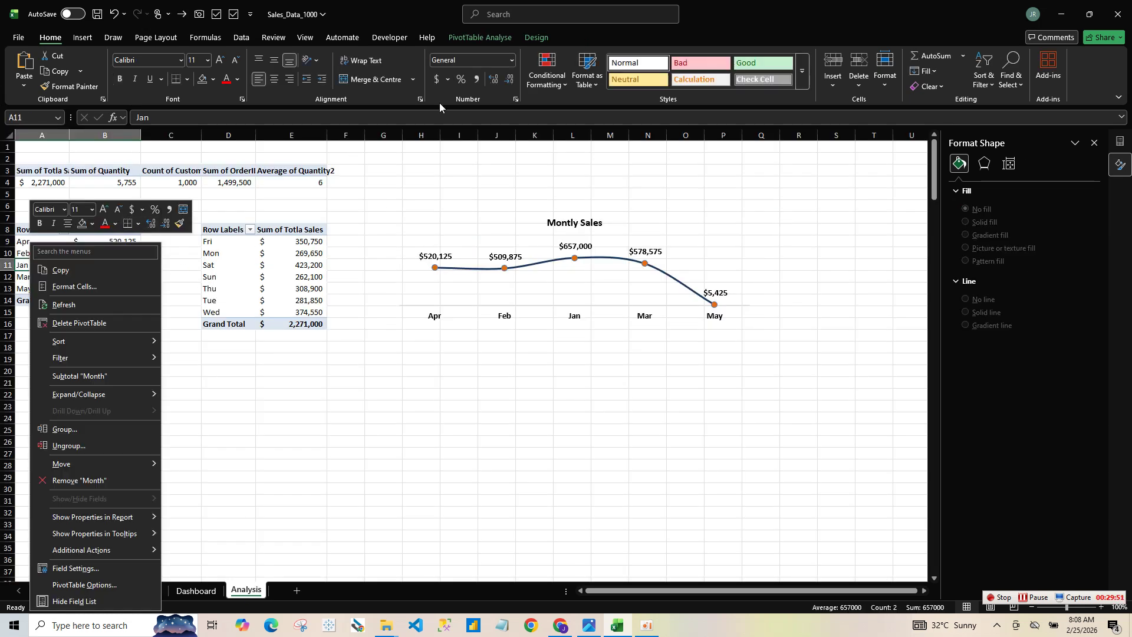
left_click(491, 33)
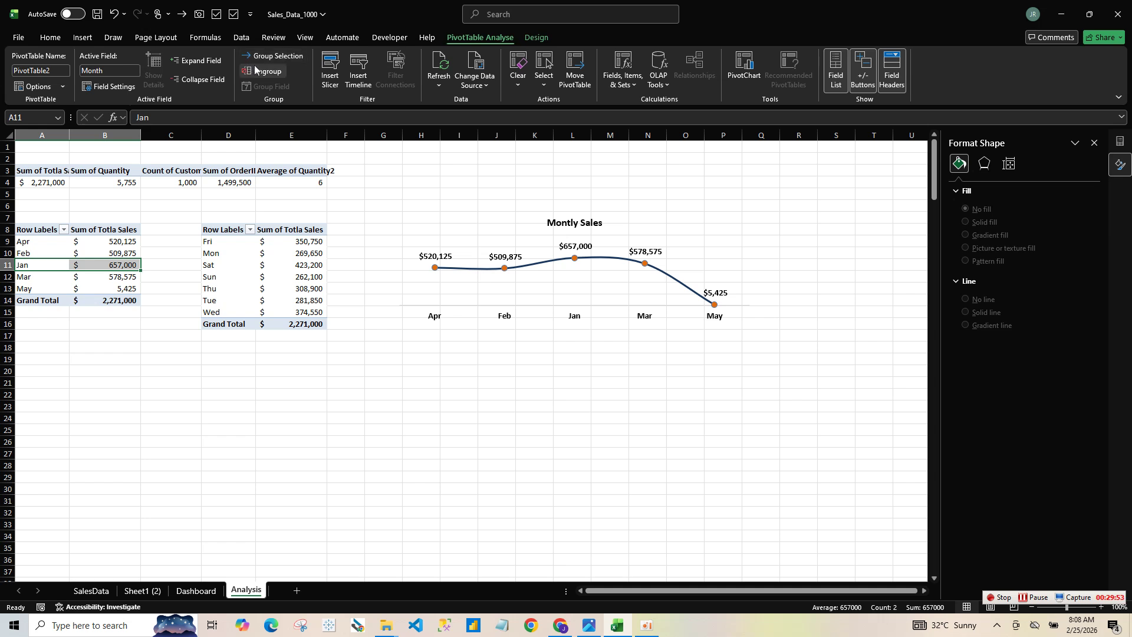
left_click(275, 56)
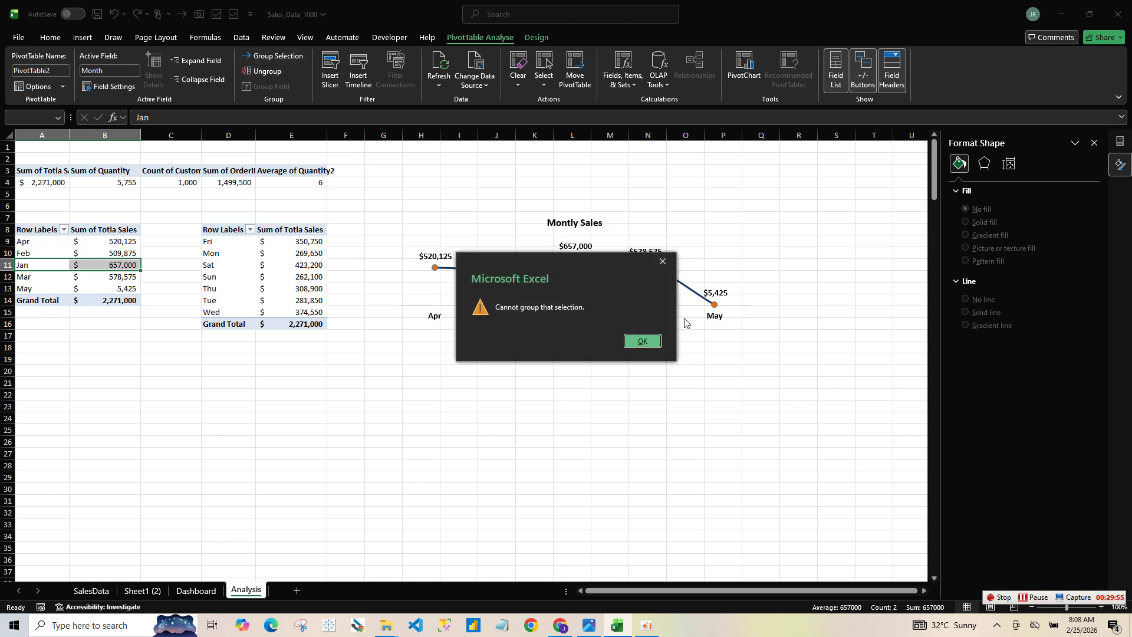
left_click(641, 340)
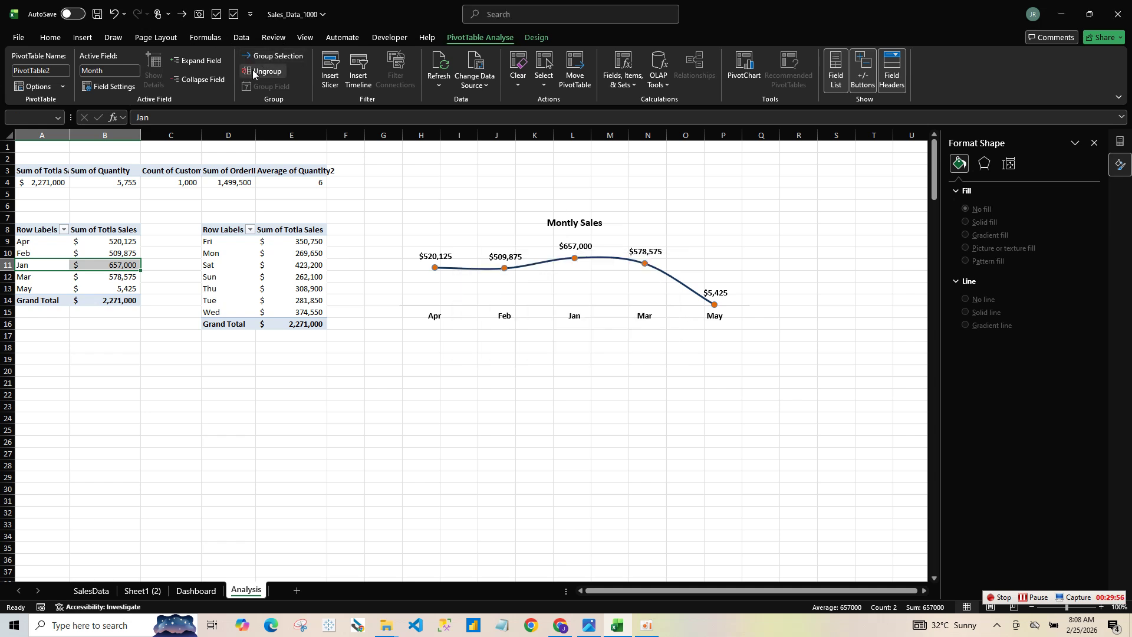
left_click(253, 71)
left_click(641, 341)
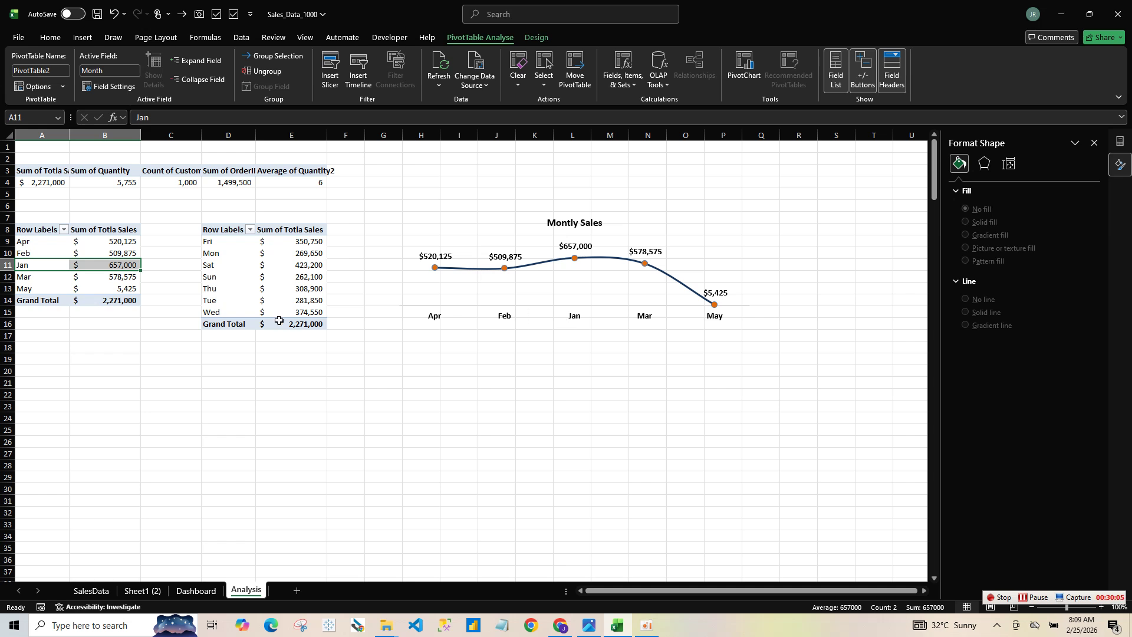
- Sort the monthly PivotTable's row labels A to Z and check the month order in the Dashboard chart
left_click(62, 230)
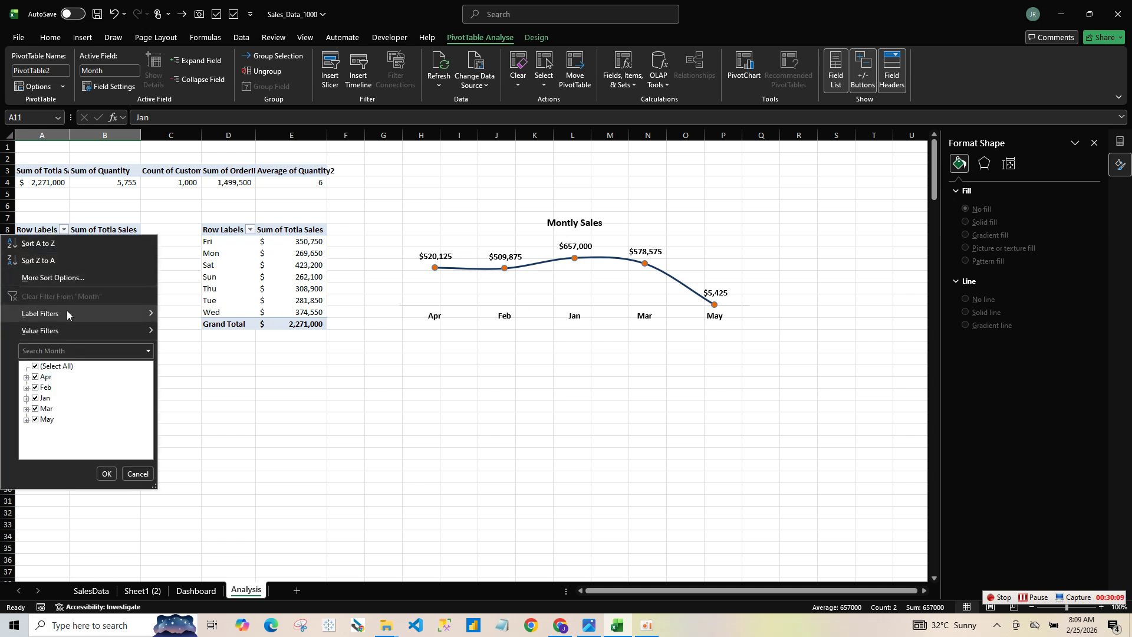
left_click(56, 244)
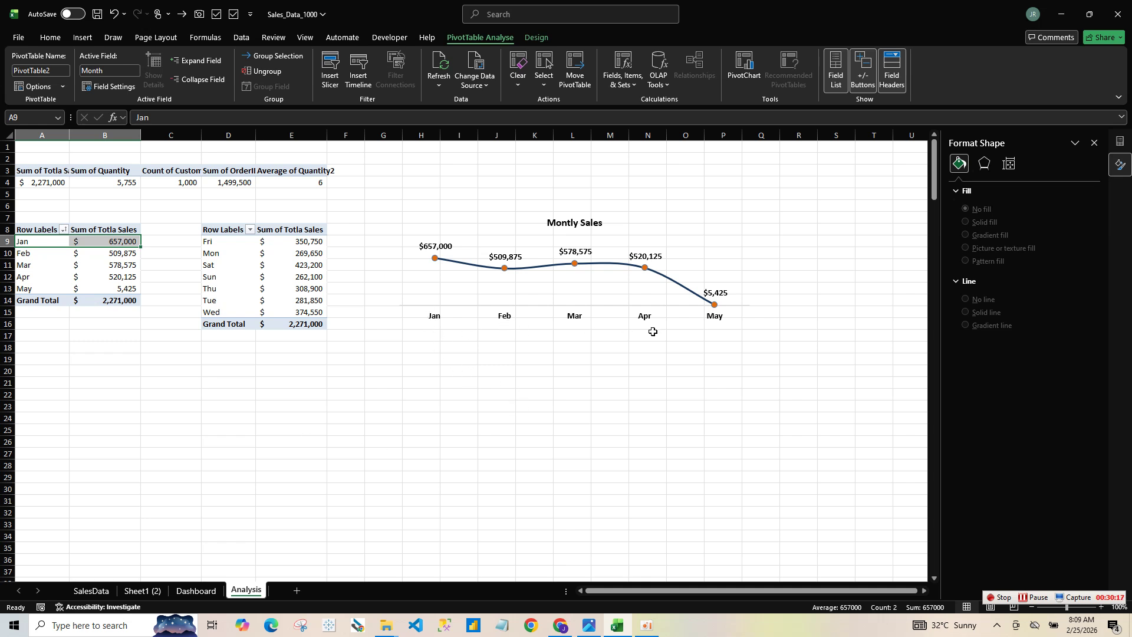
left_click(734, 334)
left_click(112, 579)
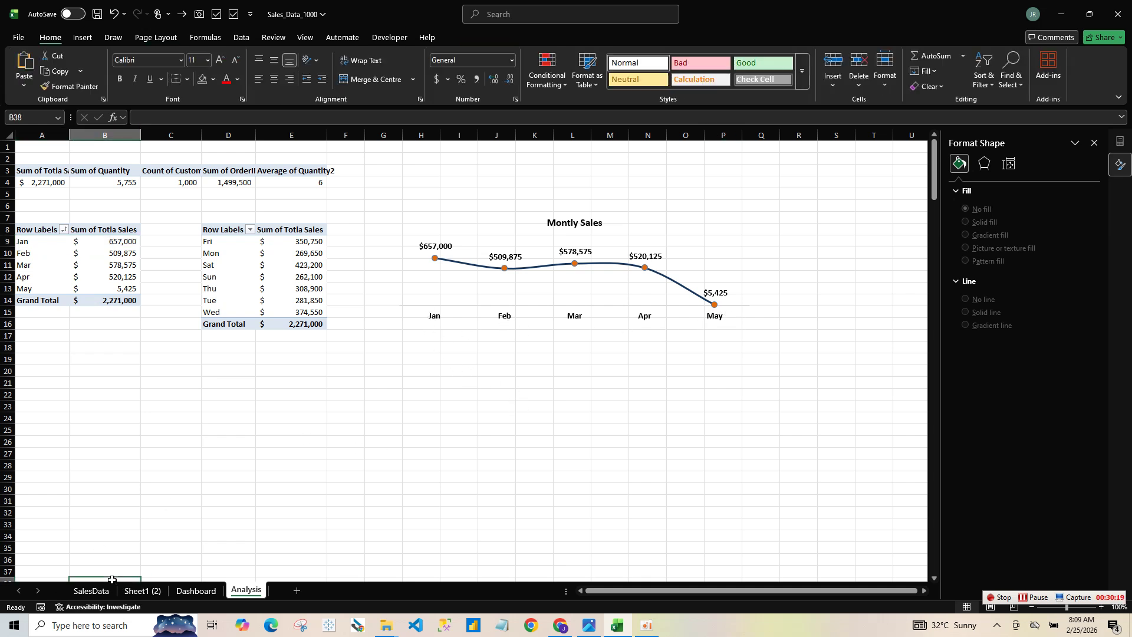
left_click(194, 591)
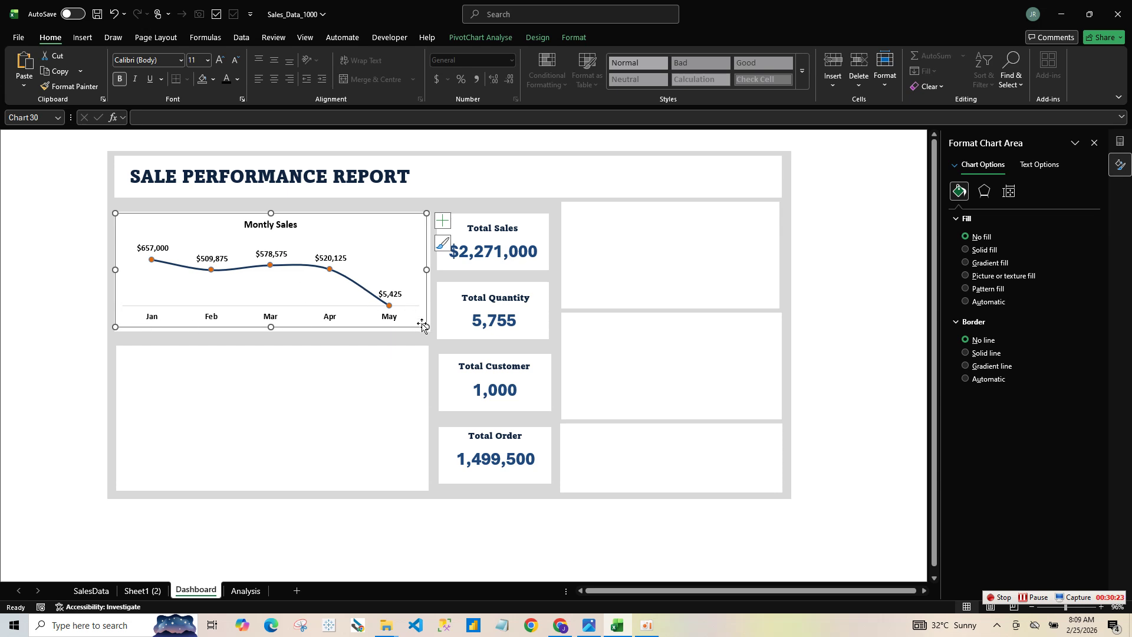
left_click(356, 384)
- On the Analysis sheet, move the monthly sales chart up to start near row 2 and make it narrower
left_click(248, 591)
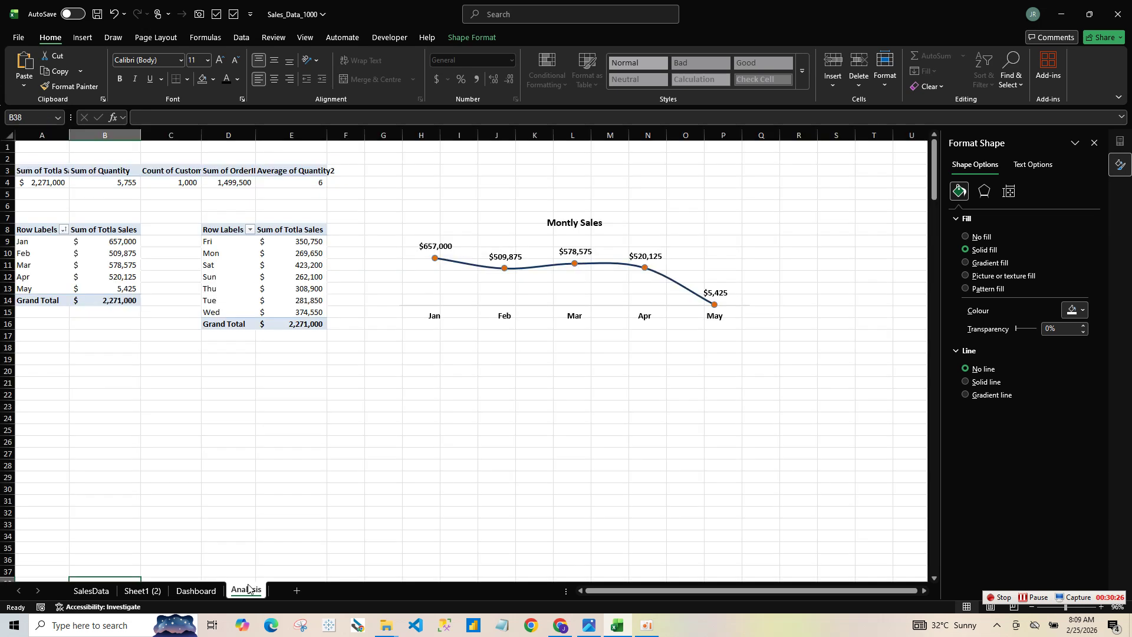
left_click(239, 252)
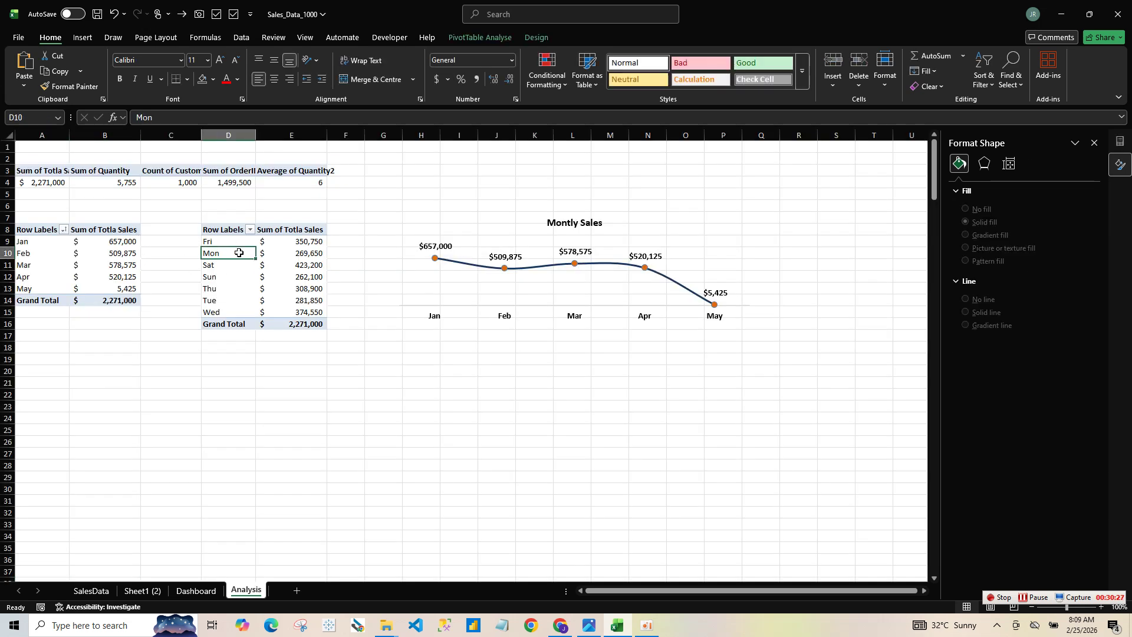
left_click(275, 275)
left_click(496, 230)
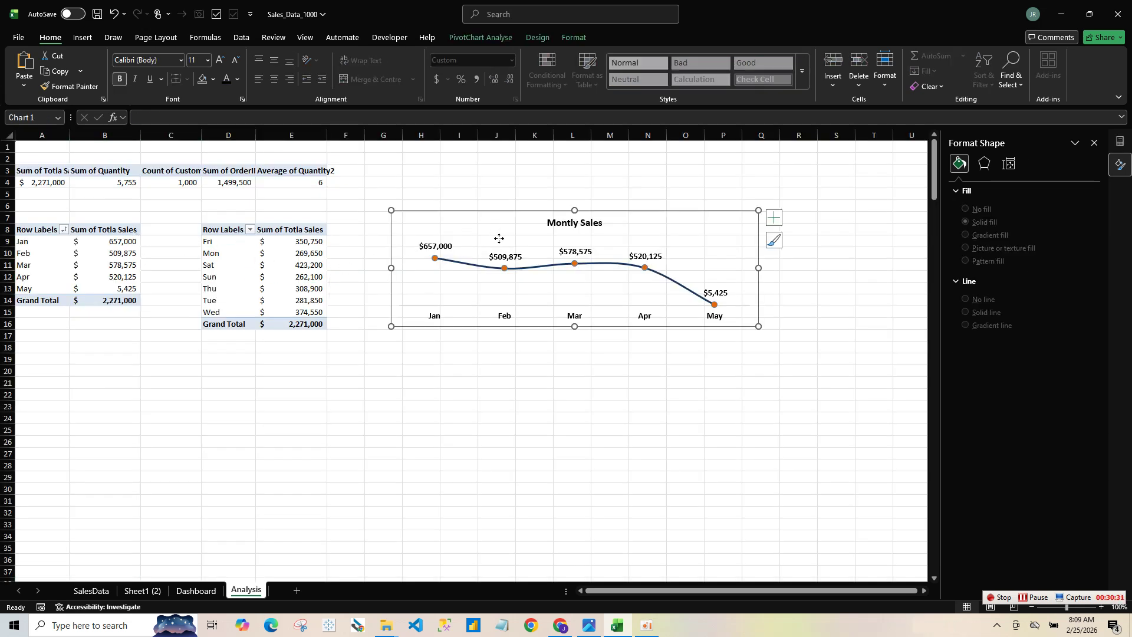
left_click_drag(500, 210, 481, 159)
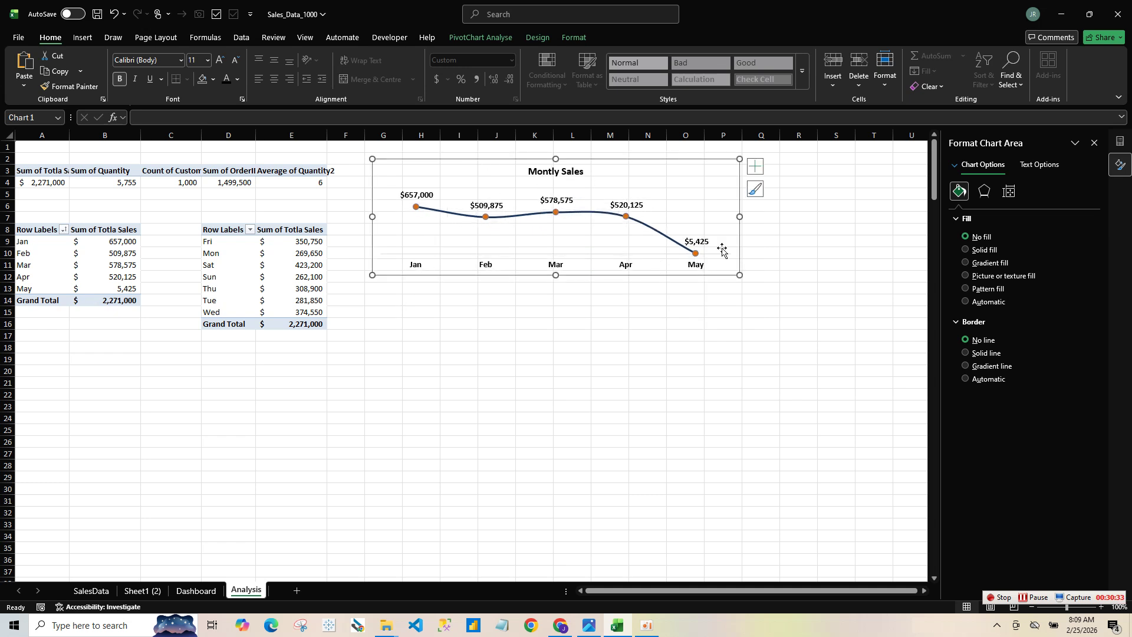
left_click_drag(739, 275, 673, 273)
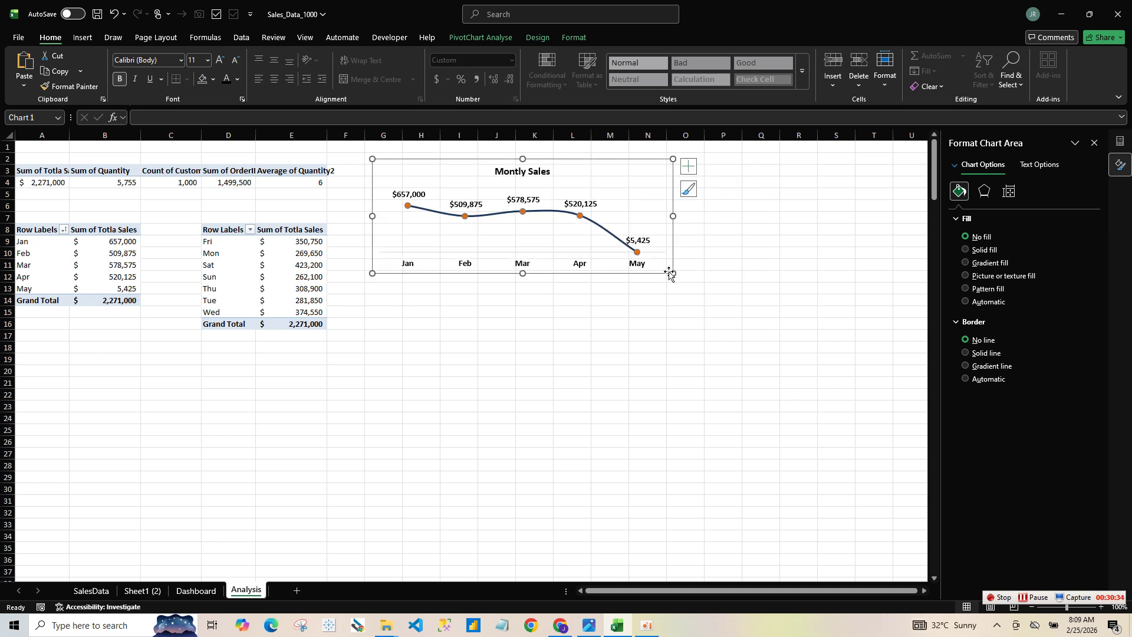
- Insert a clustered column PivotChart from the weekday PivotTable, then widen it and place it below the monthly sales chart
left_click(230, 300)
left_click(83, 37)
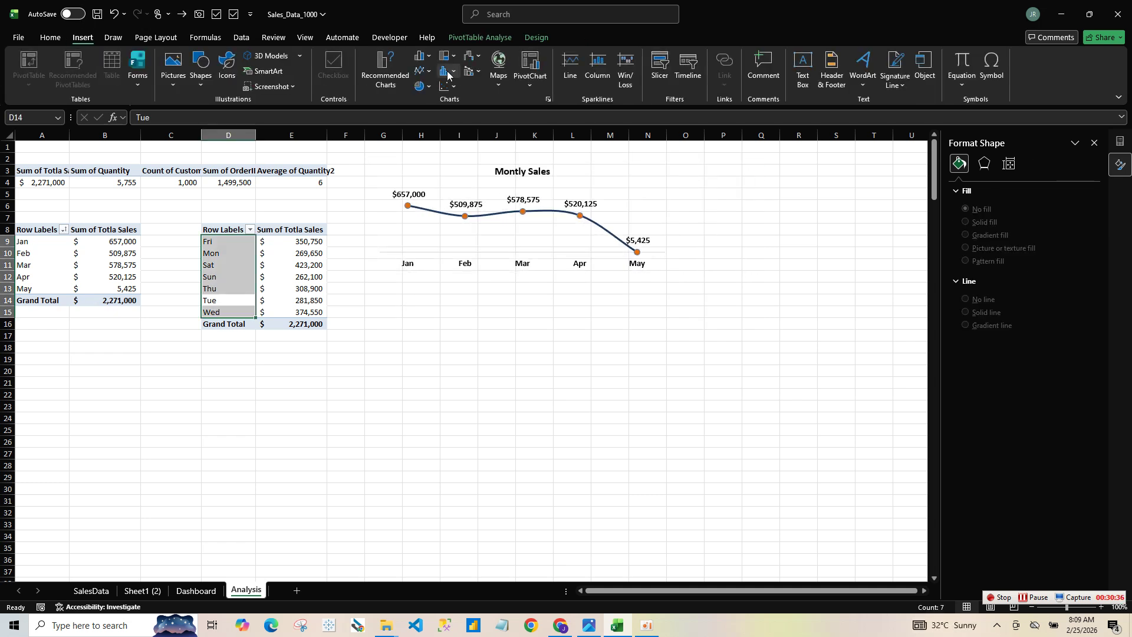
left_click(453, 73)
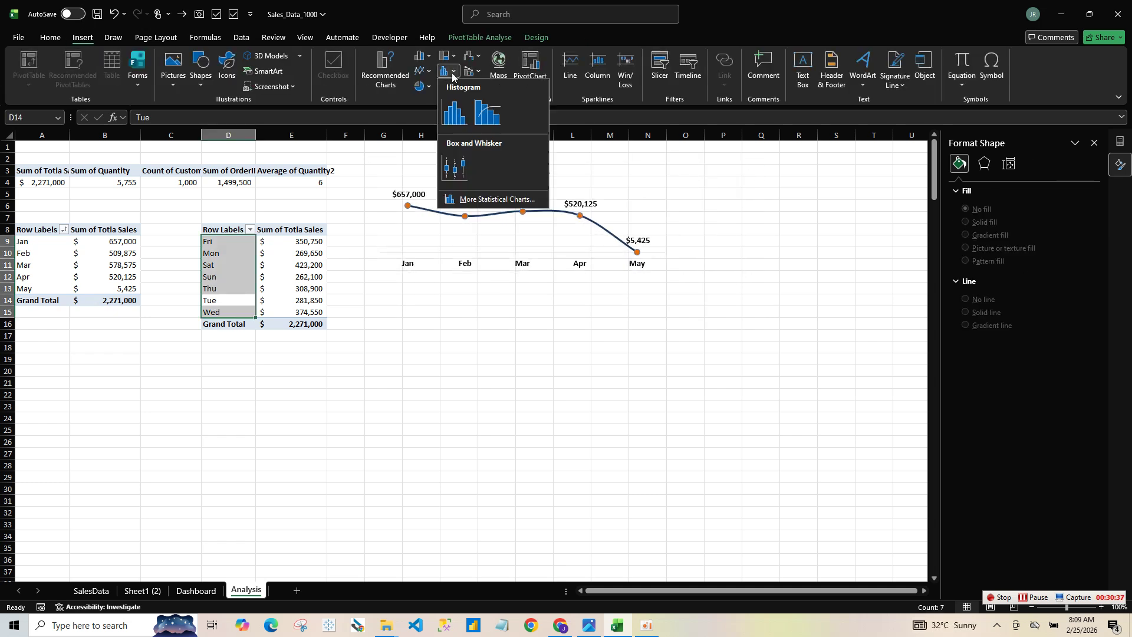
left_click(422, 63)
left_click(429, 97)
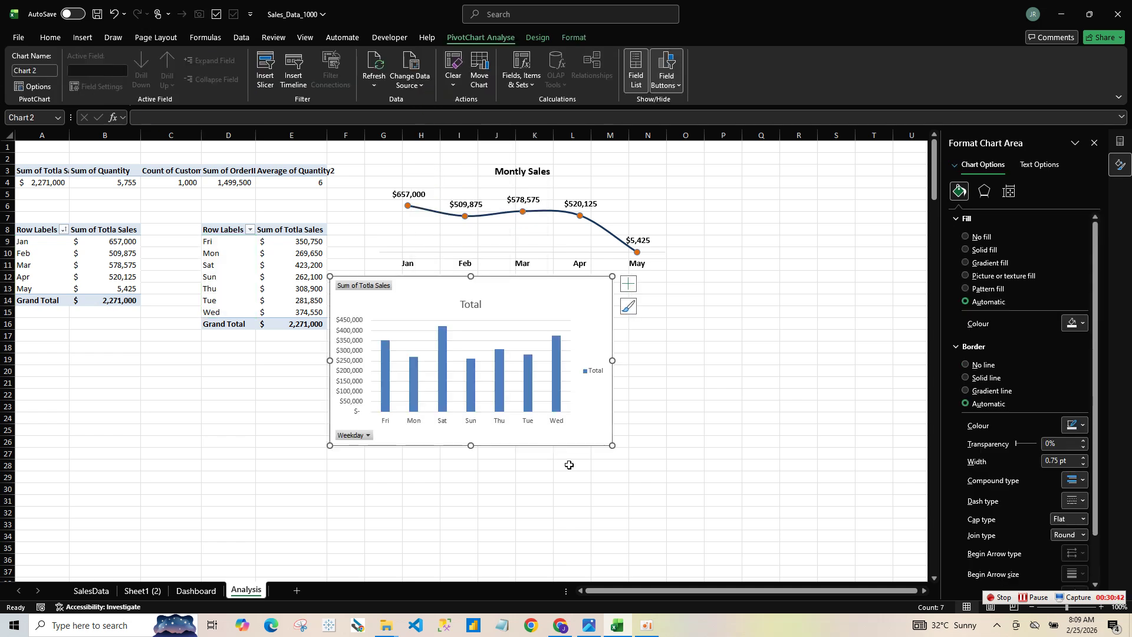
left_click_drag(612, 445, 690, 418)
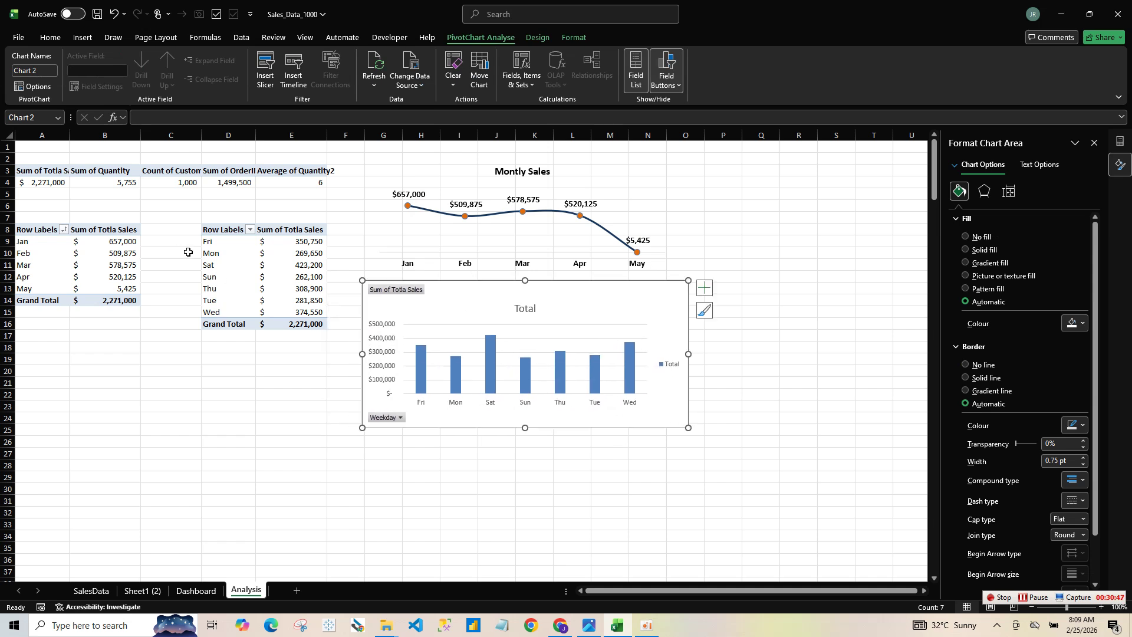
- Sort the weekday PivotTable's row labels A to Z and hide all field buttons on the weekday chart
left_click(251, 230)
left_click(201, 243)
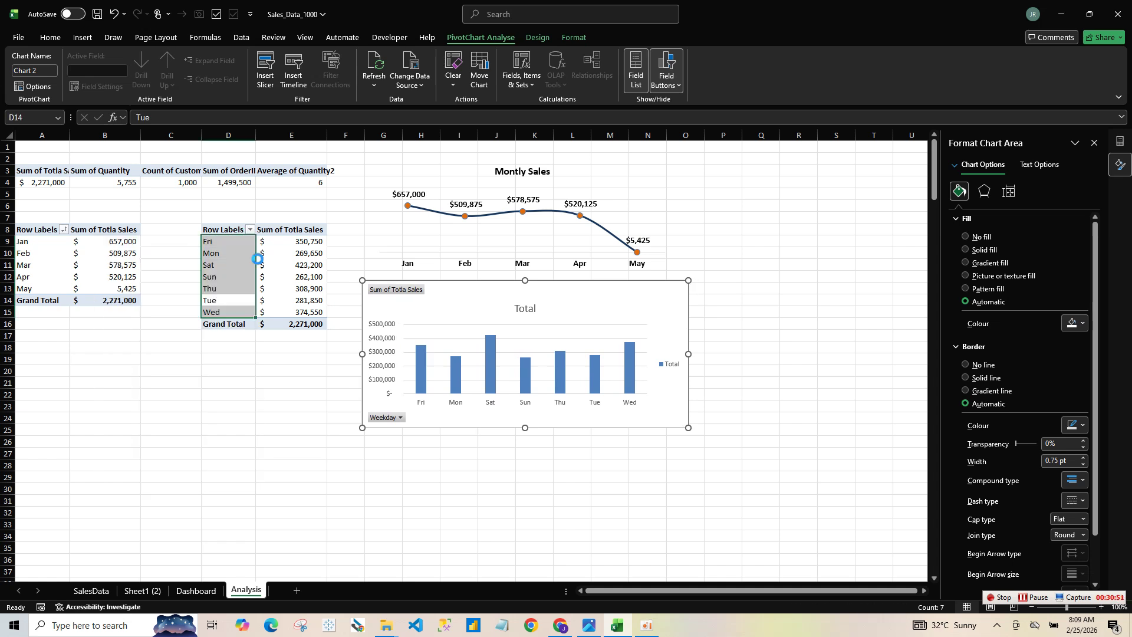
right_click(393, 419)
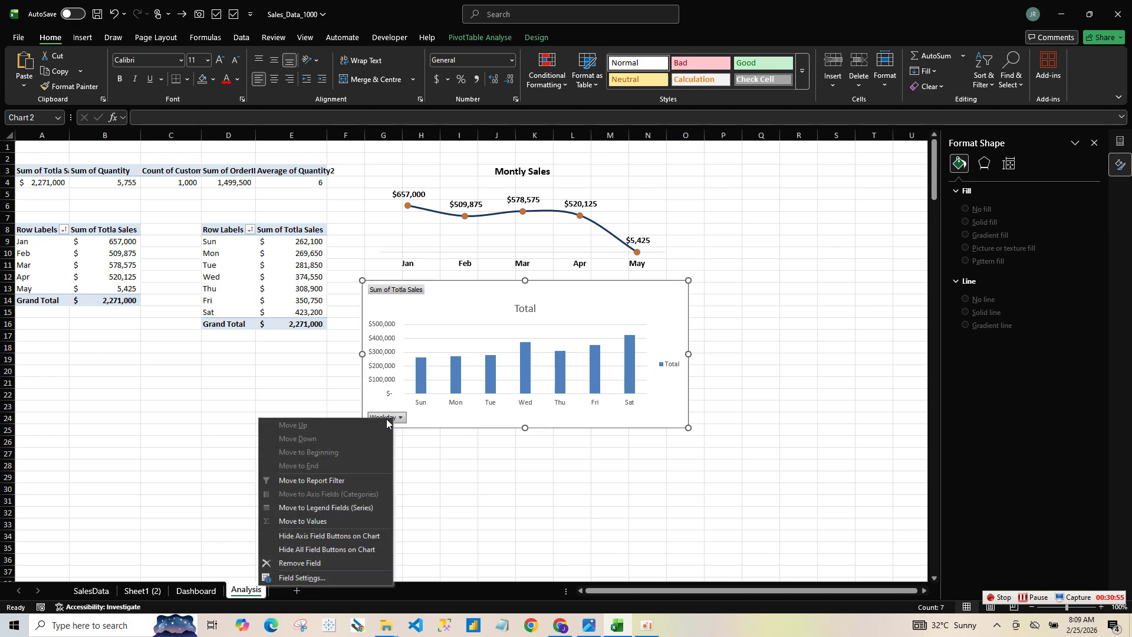
left_click(355, 553)
- Delete the vertical value axis and the legend from the weekday column chart
left_click(380, 376)
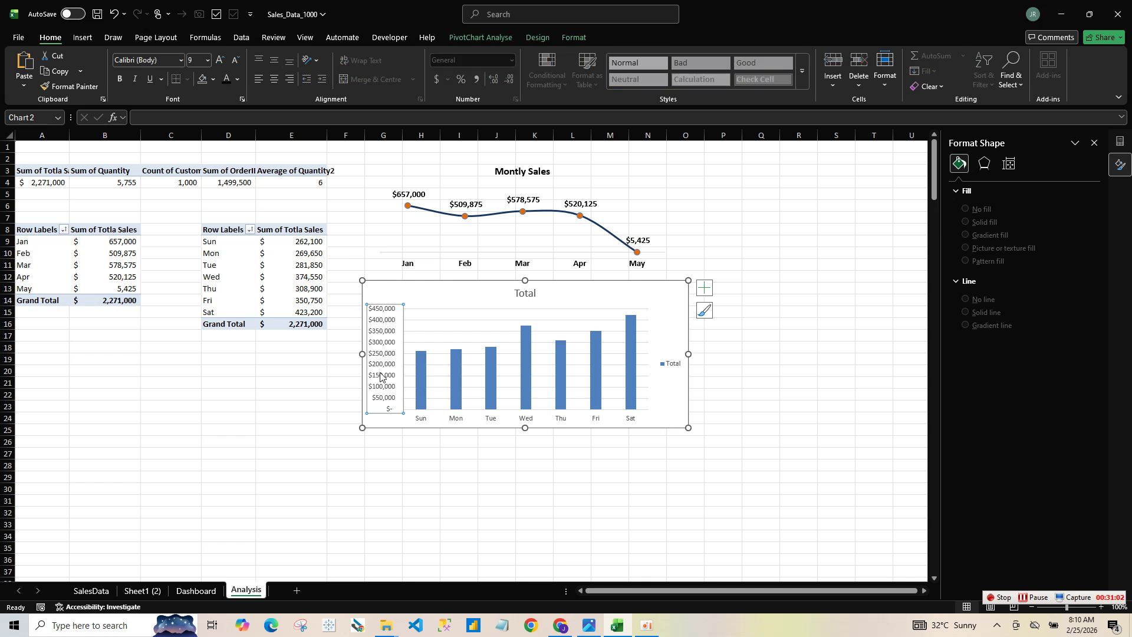
key("Delete")
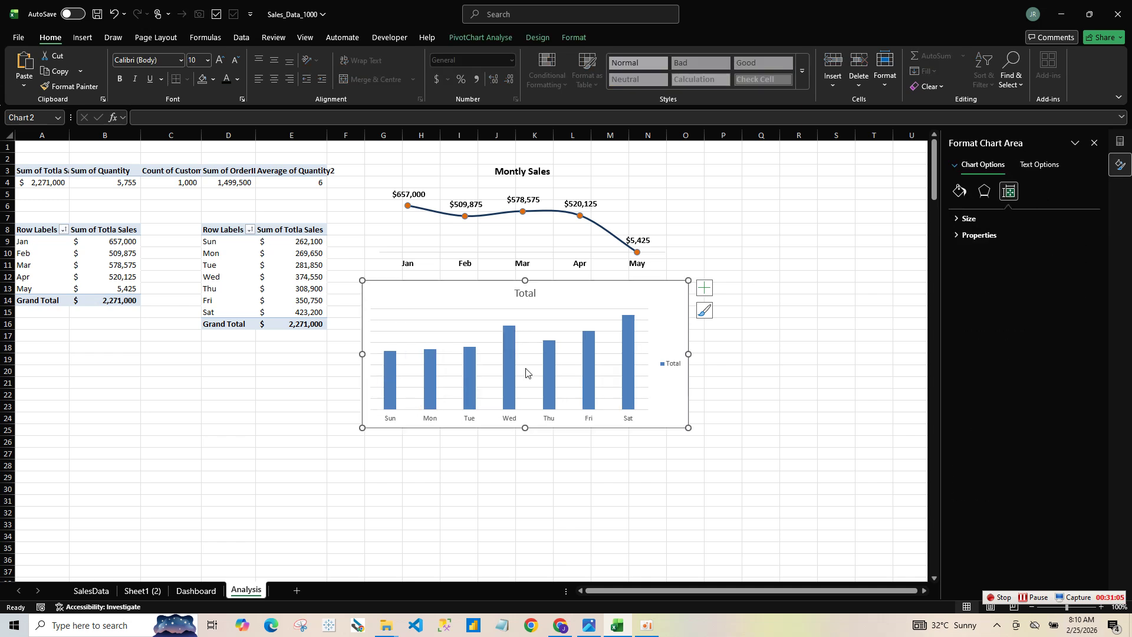
left_click(671, 363)
key("Delete")
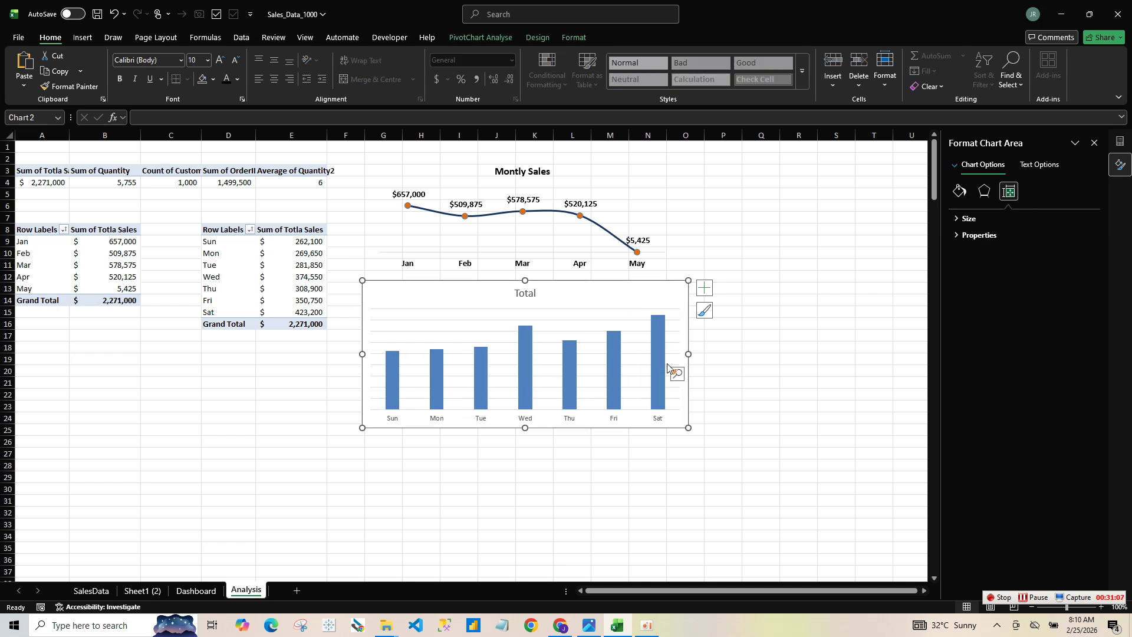
- Change the weekday column chart's title to "Weekly Sales"
left_click(525, 293)
double_click(525, 293)
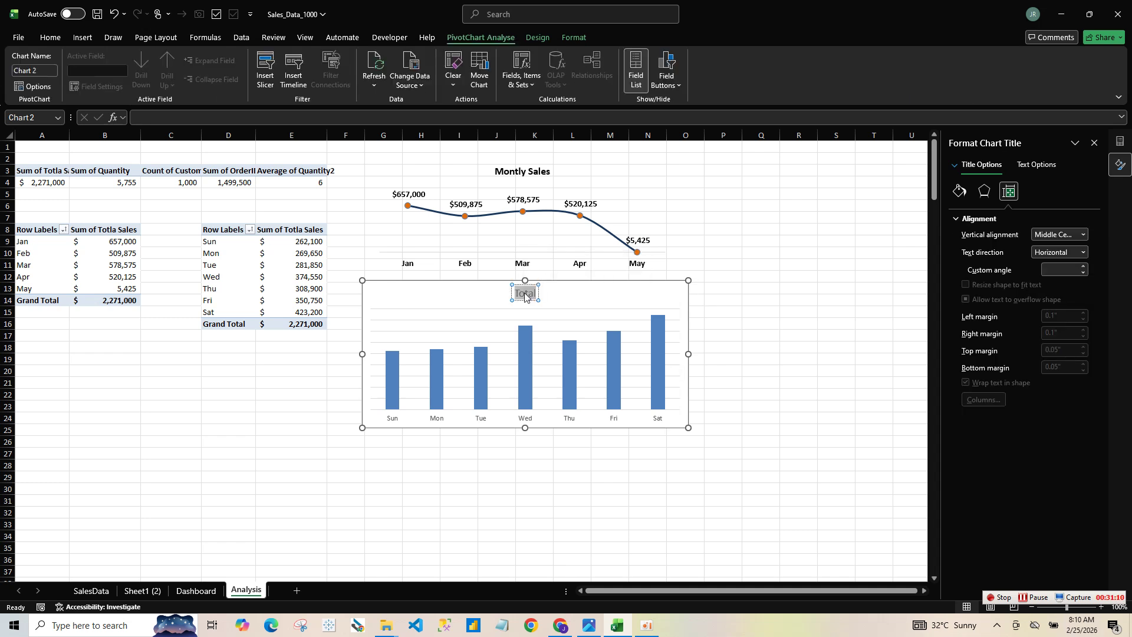
left_click(525, 294)
double_click(524, 292)
type("Weekly Sa")
key("BackSpace")
key("BackSpace")
type("Sales")
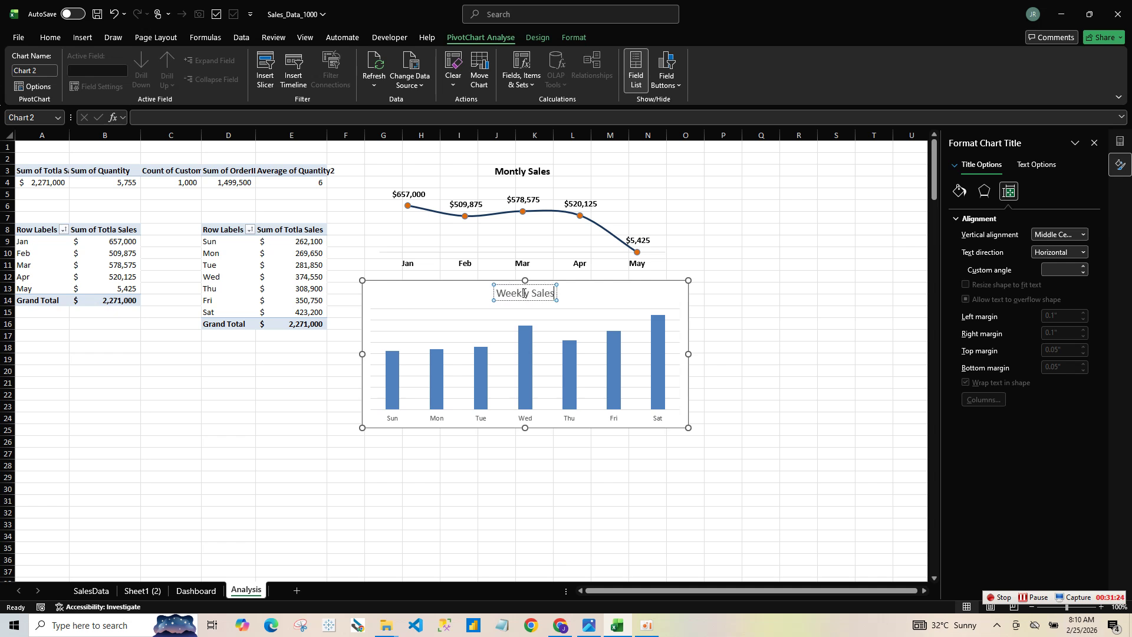
left_click(677, 376)
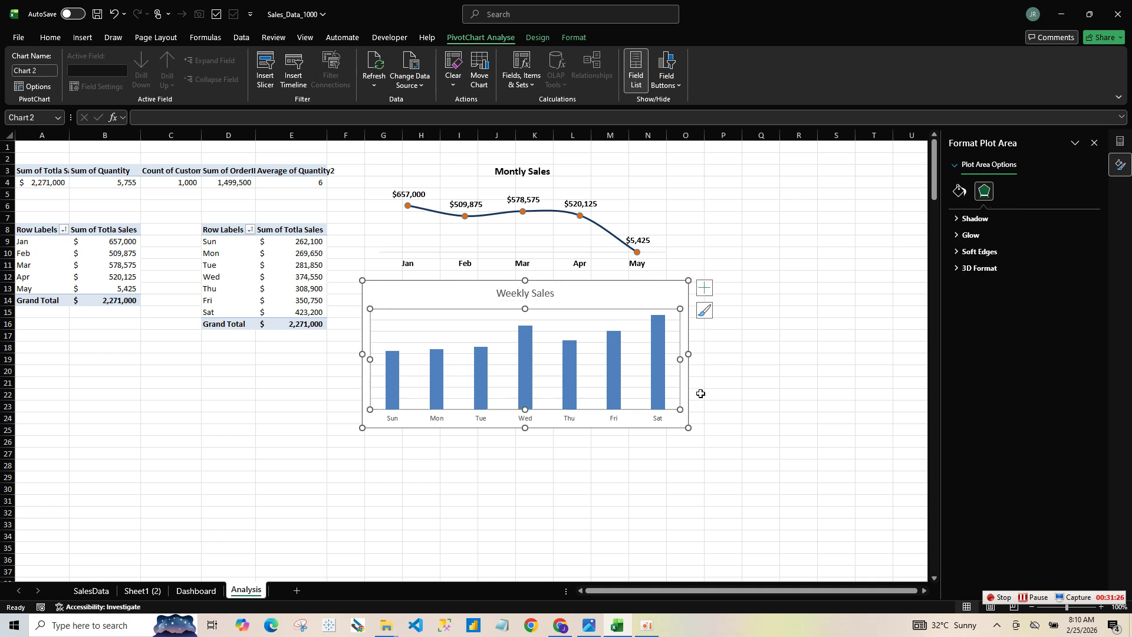
- Remove the gridlines from the Weekly Sales column chart and add data labels to its columns
left_click(706, 291)
left_click(733, 373)
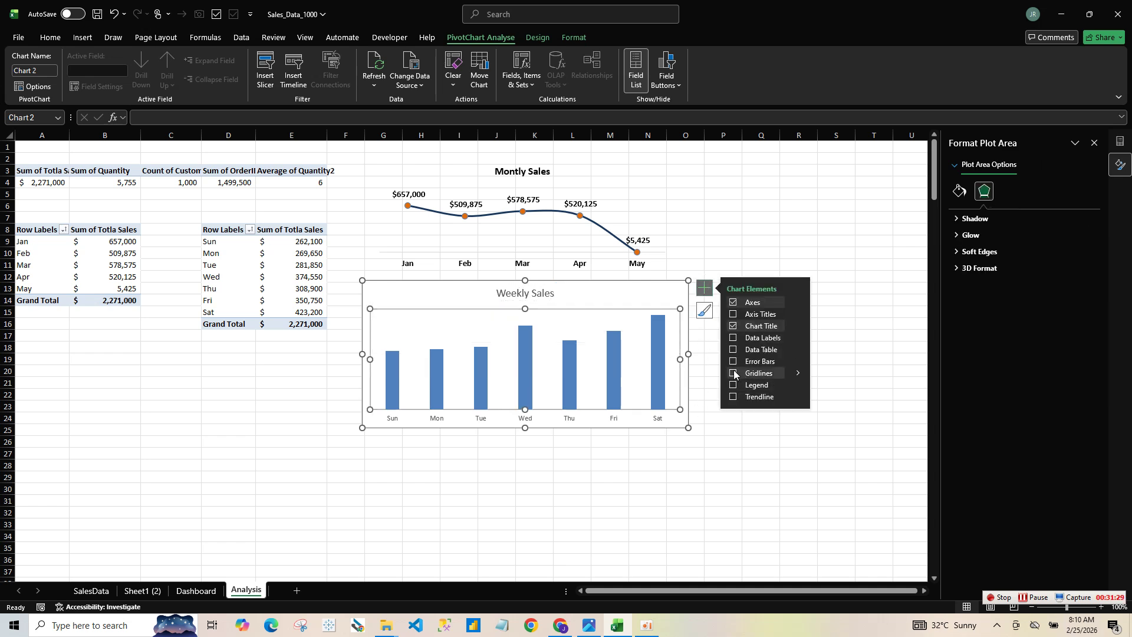
left_click(690, 434)
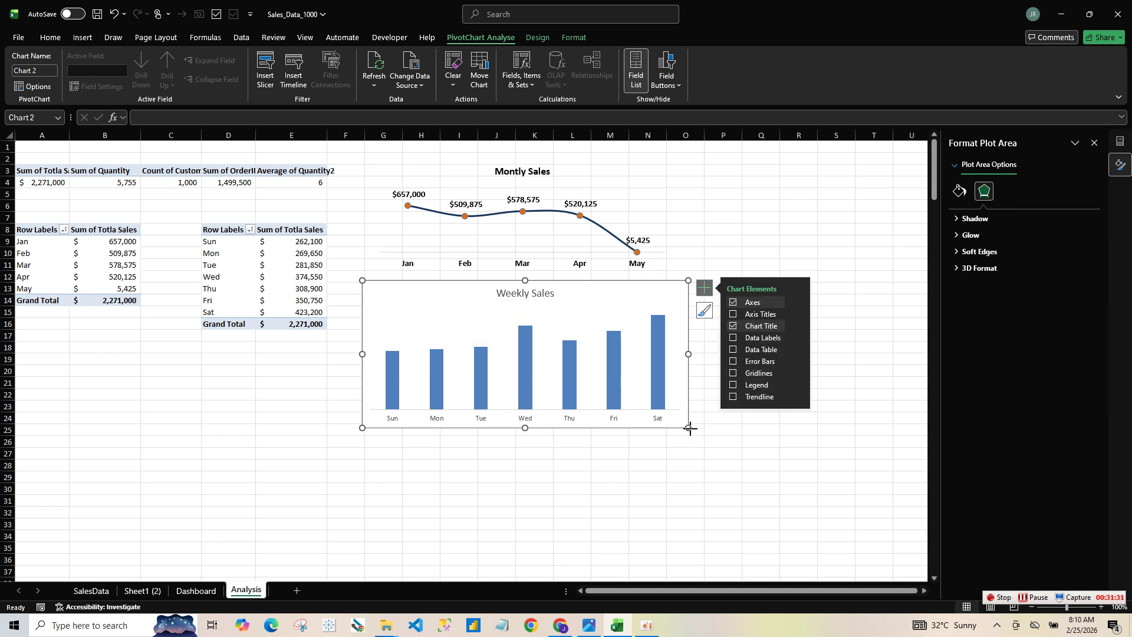
left_click(734, 338)
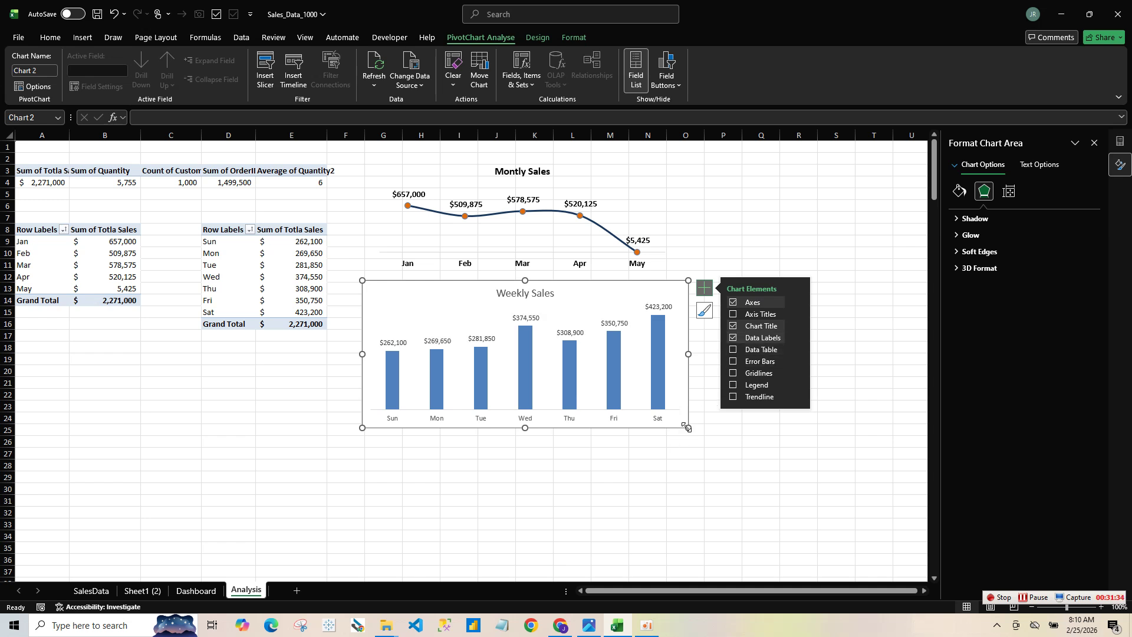
- Make all text in the Weekly Sales chart black and bold, with the font size increased to 10.5
left_click(50, 37)
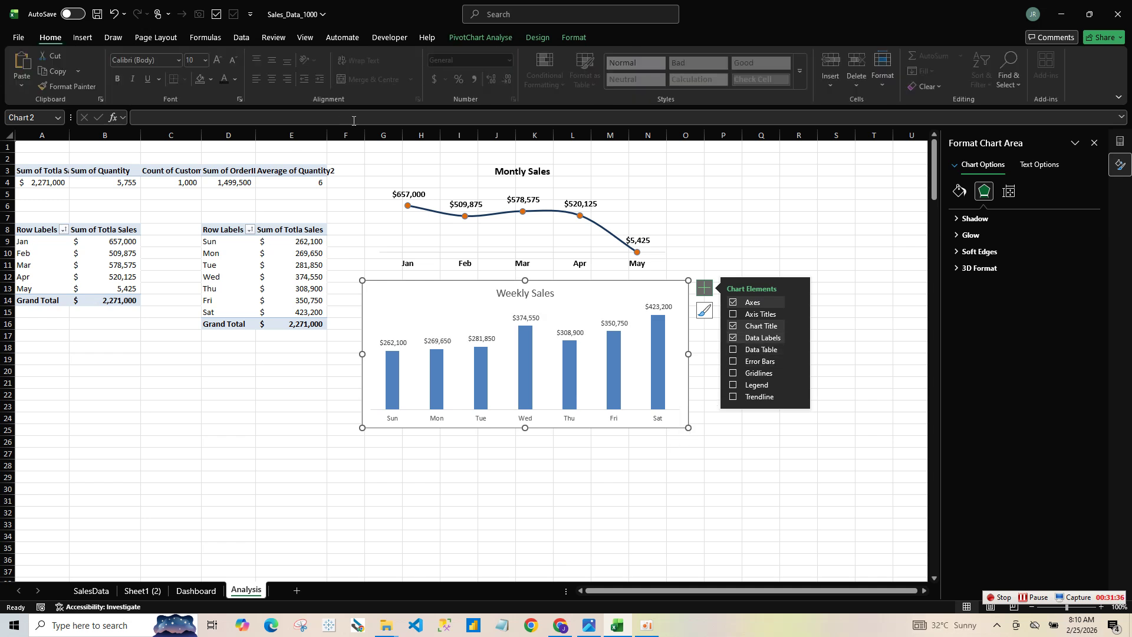
left_click(227, 80)
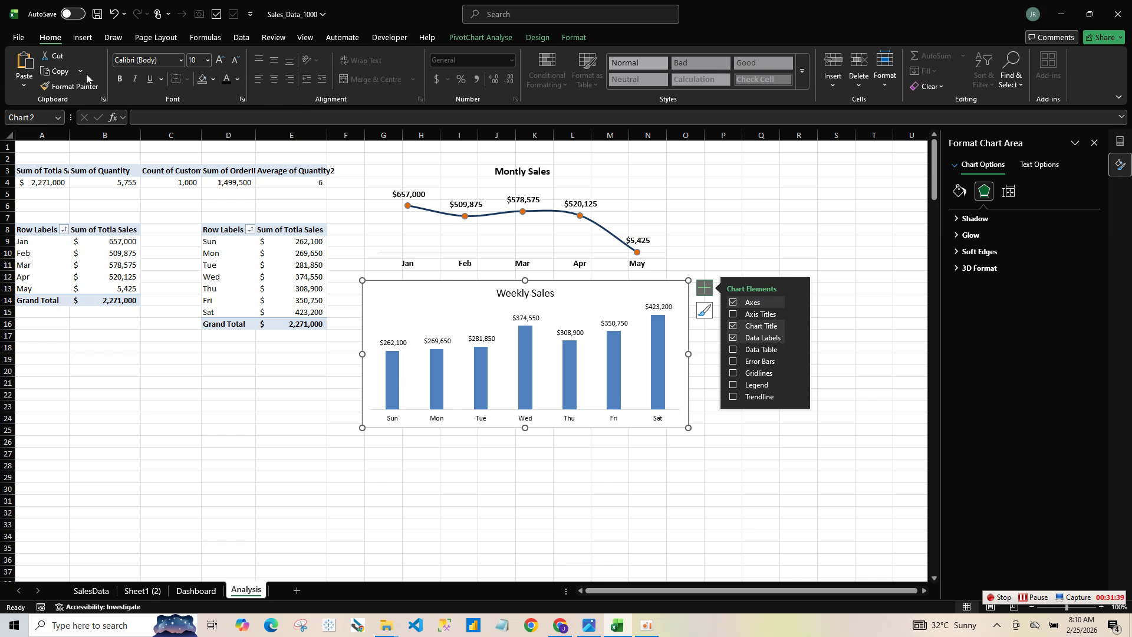
left_click(119, 79)
left_click(220, 61)
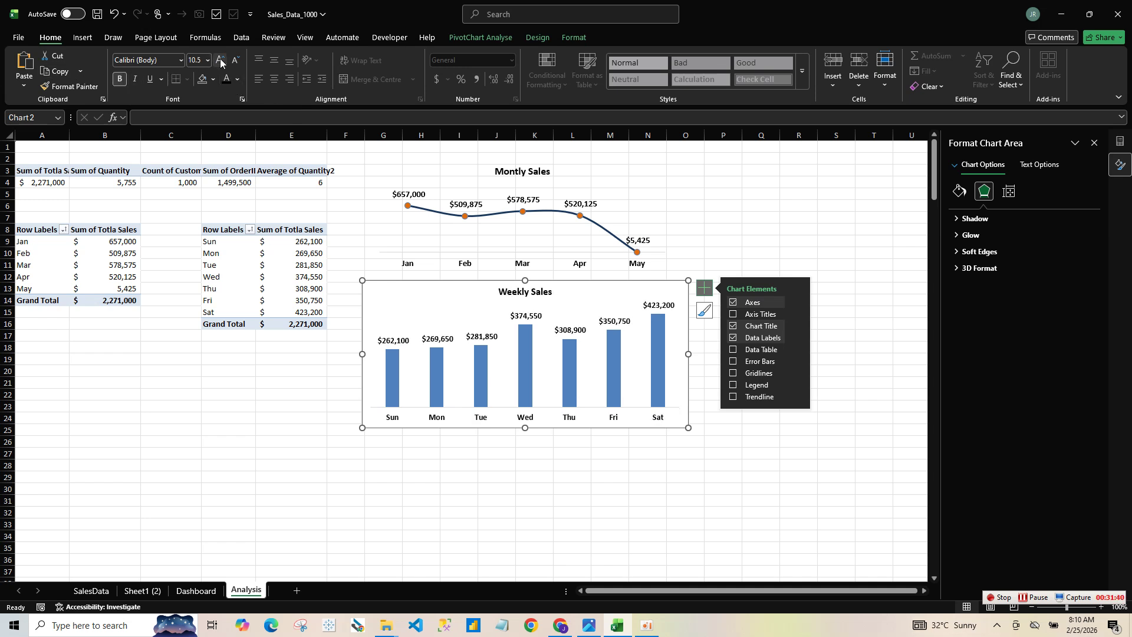
- Widen the Weekly Sales chart slightly and set its chart area to no border line and no fill
left_click(690, 431)
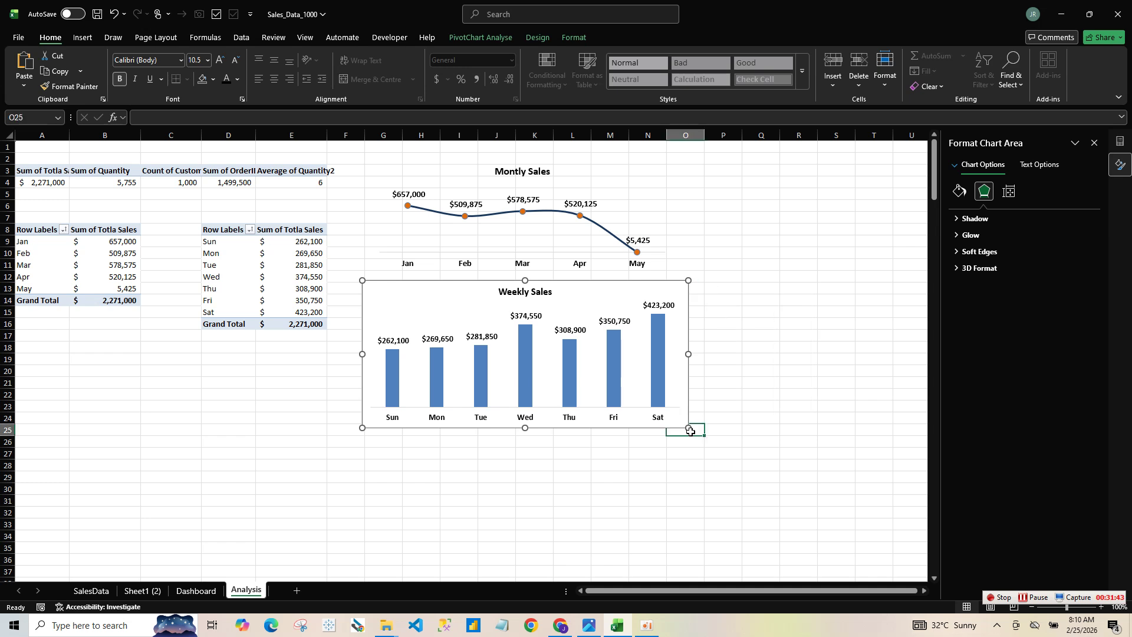
left_click(673, 414)
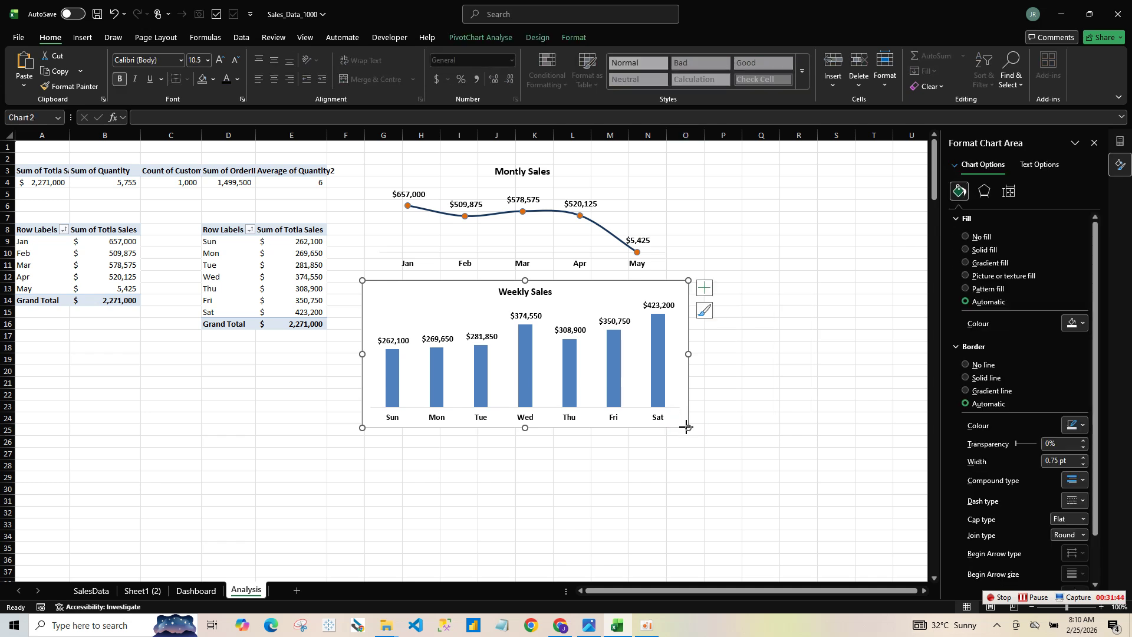
left_click_drag(688, 427, 714, 428)
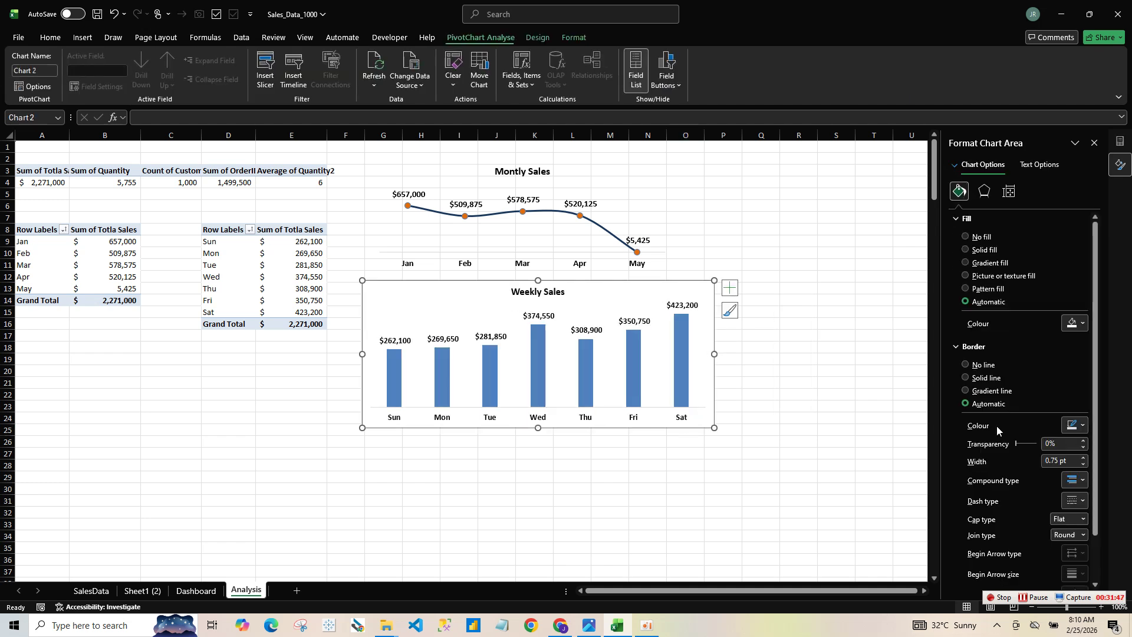
left_click(981, 366)
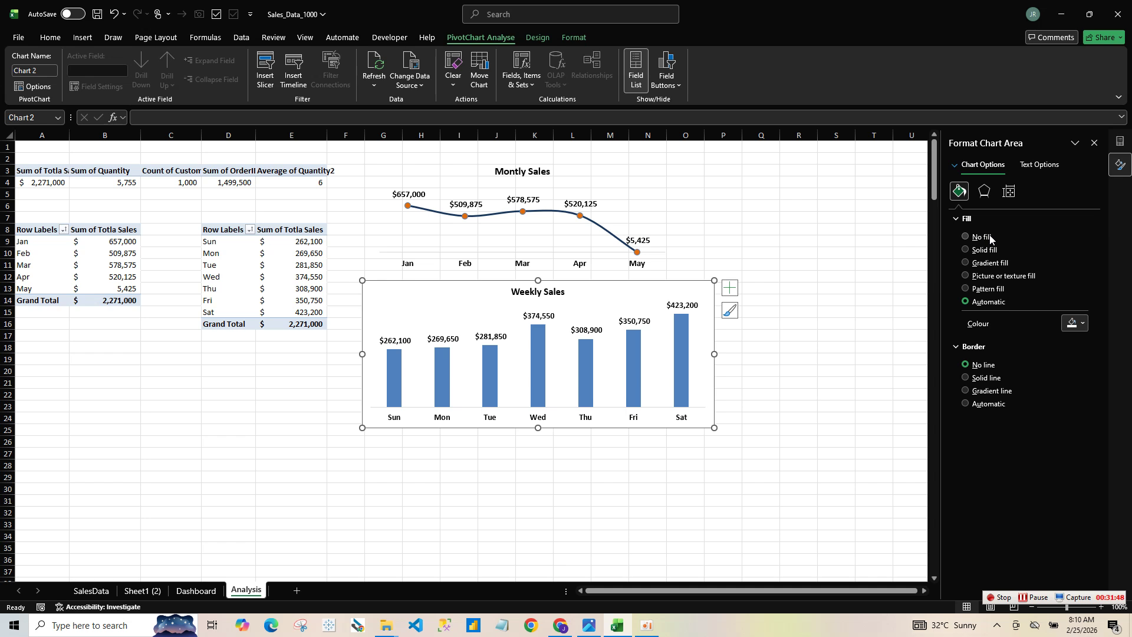
left_click(982, 237)
- Fill the Weekly Sales columns with the darkest navy shade of the dark blue theme colour
left_click(681, 371)
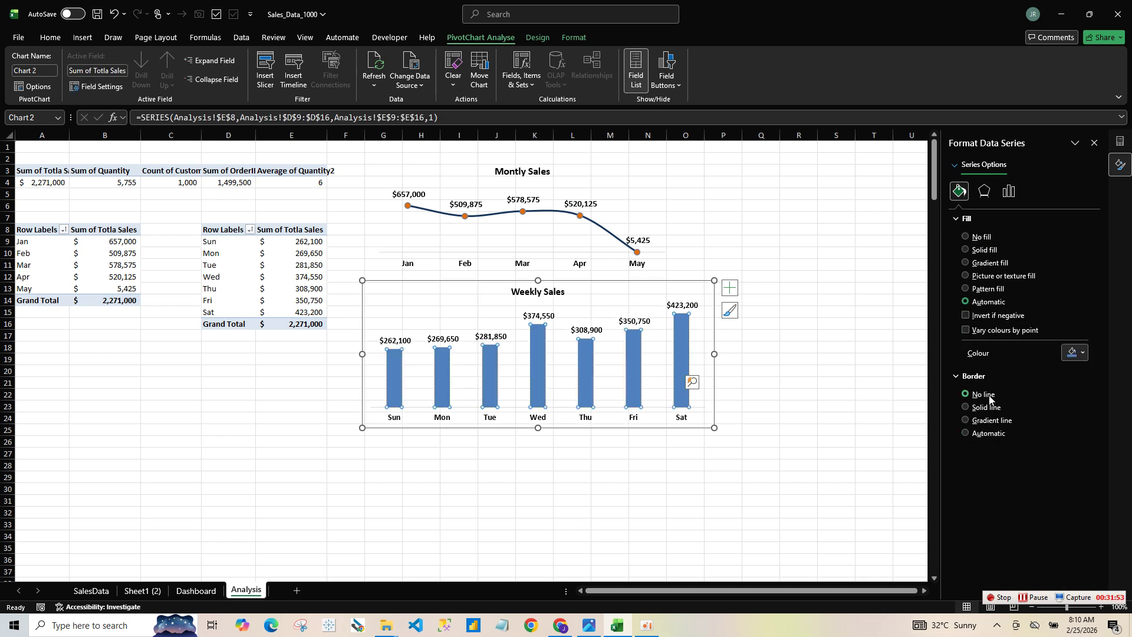
left_click(1081, 352)
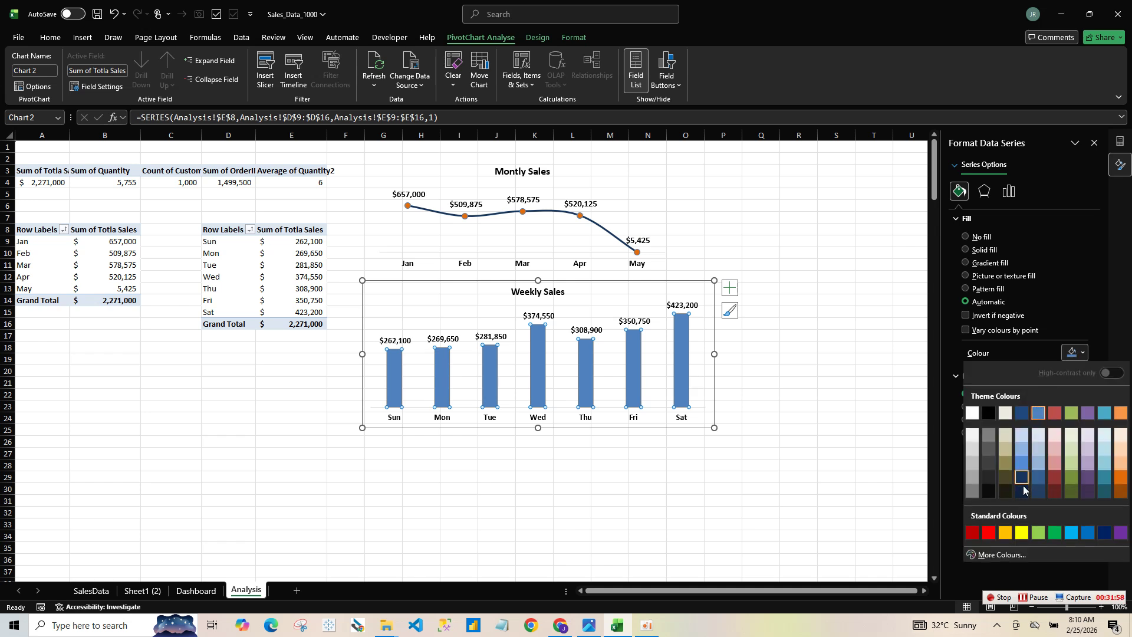
left_click(1070, 253)
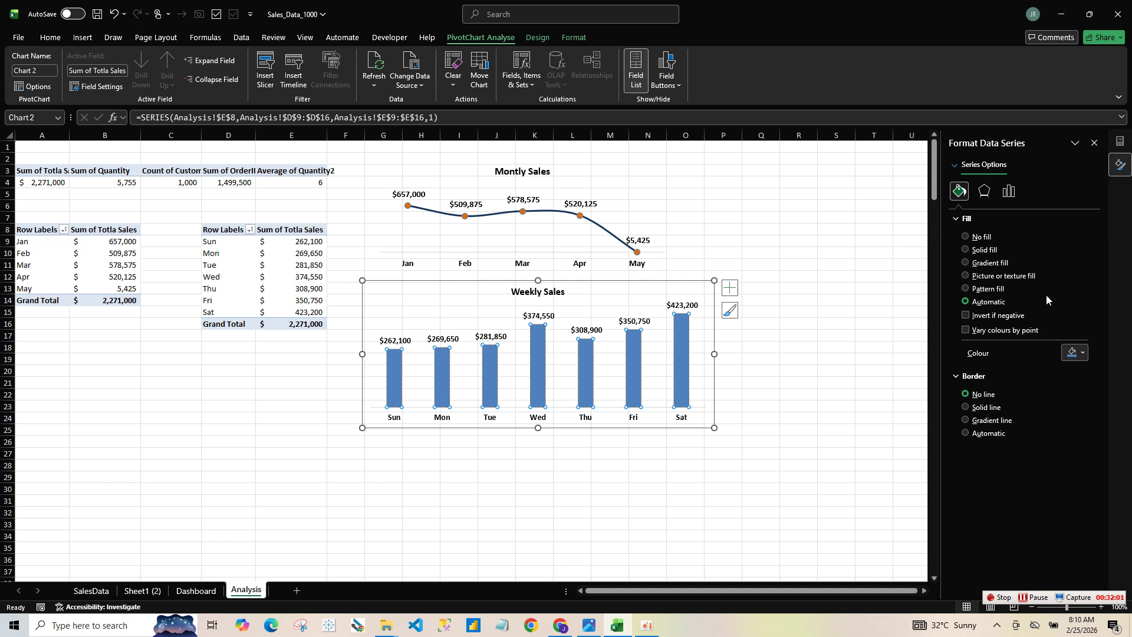
left_click(1072, 352)
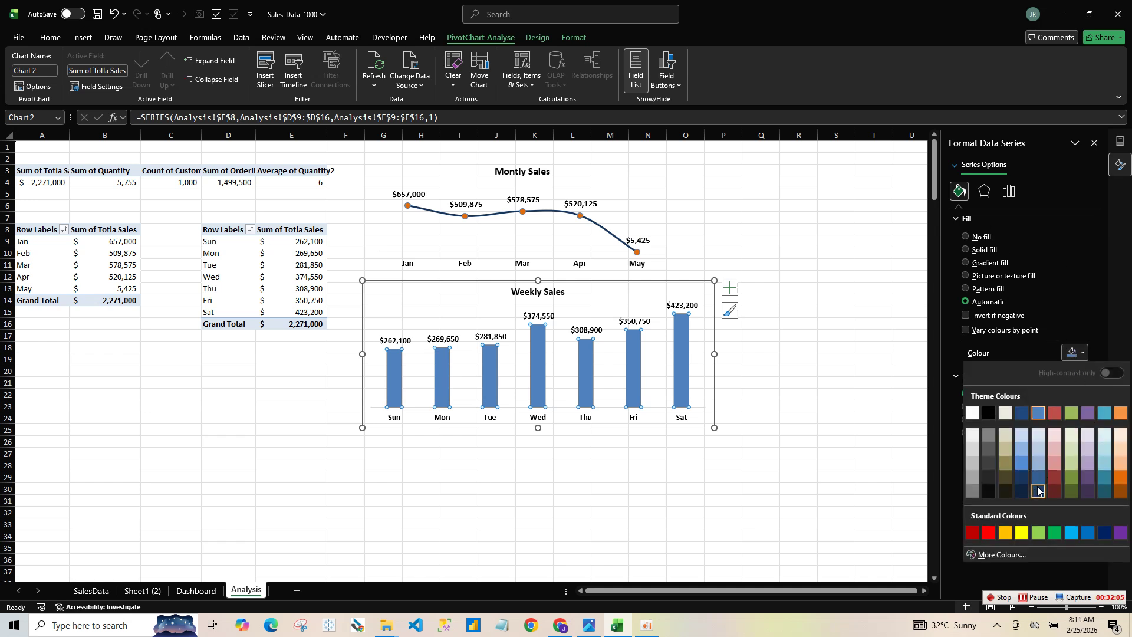
left_click(1038, 486)
left_click(1072, 352)
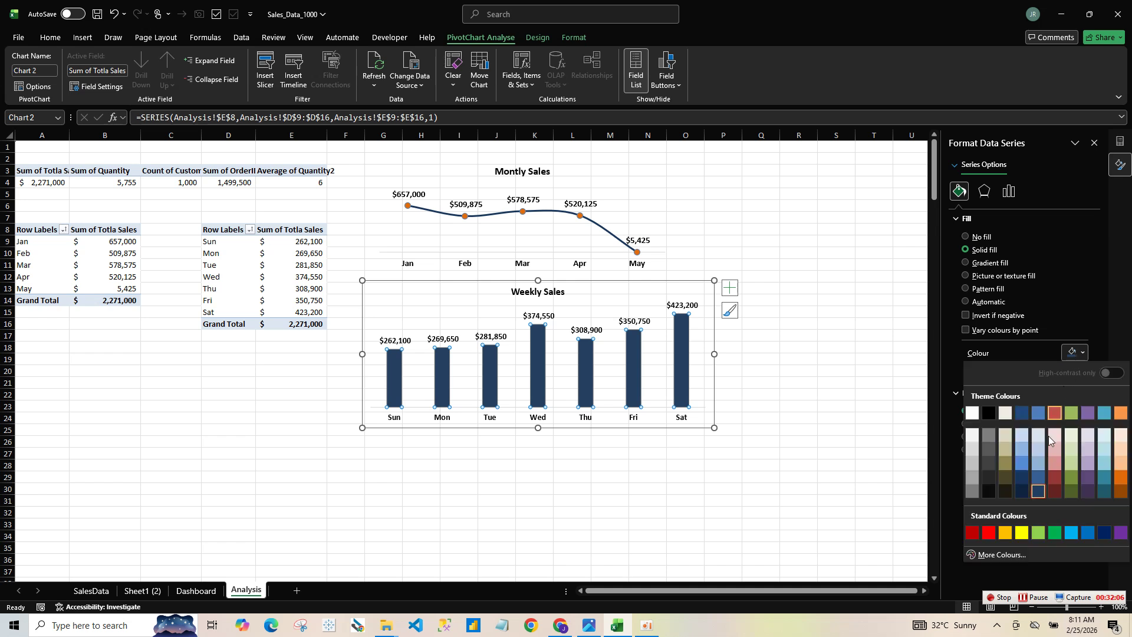
left_click(1020, 488)
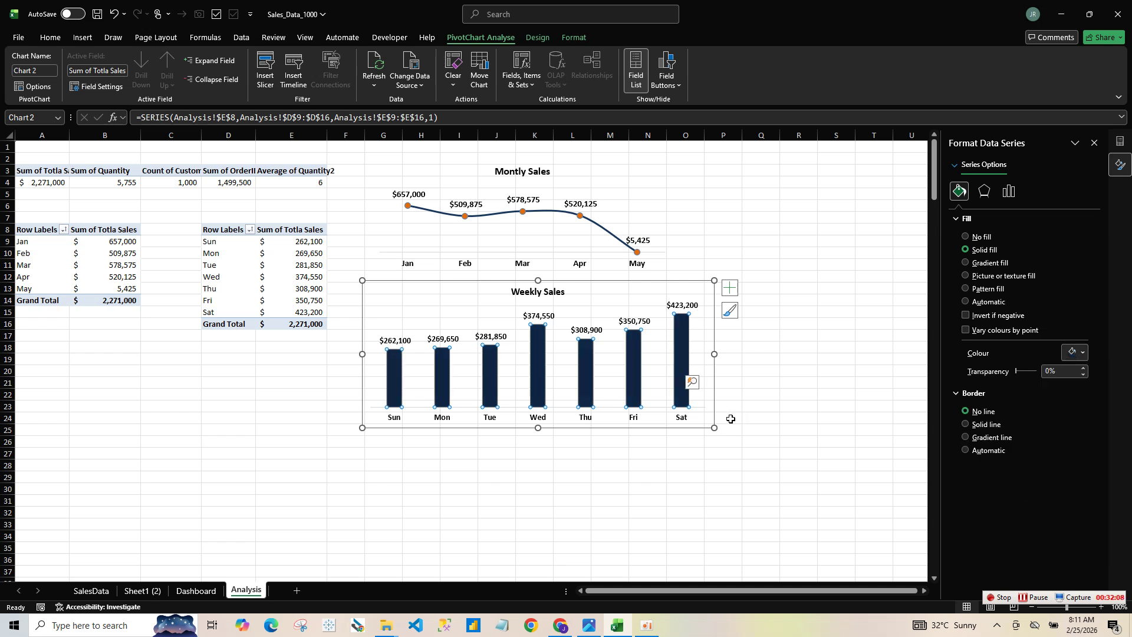
- Make the Weekly Sales chart wider and shorter, then copy it onto the Dashboard's empty card below the monthly chart
left_click_drag(715, 427, 756, 409)
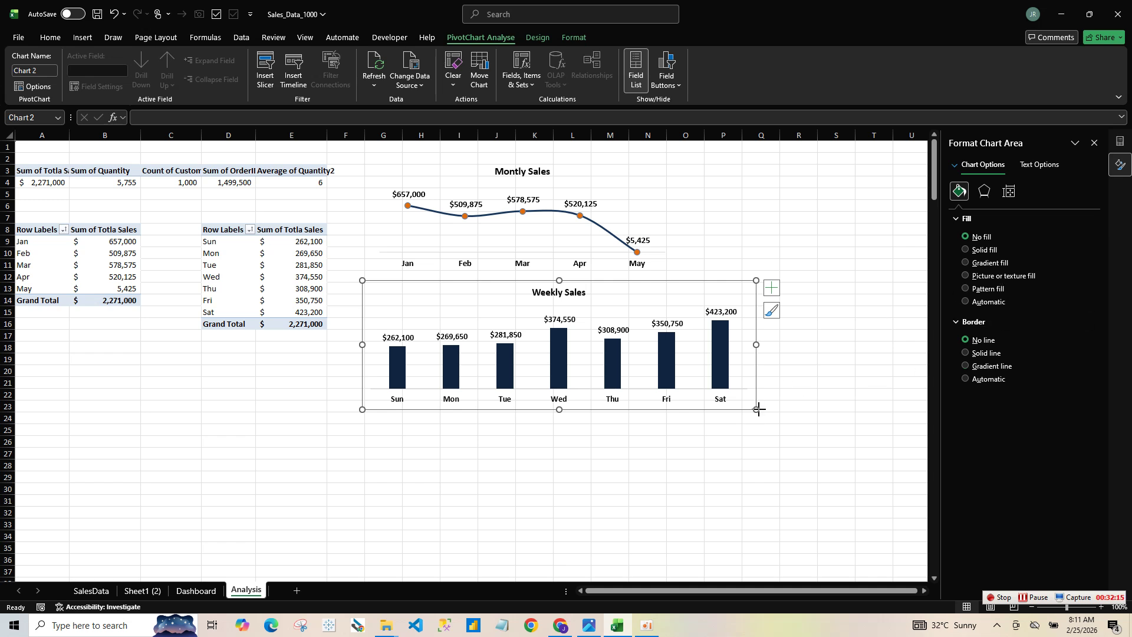
left_click(201, 578)
left_click(200, 589)
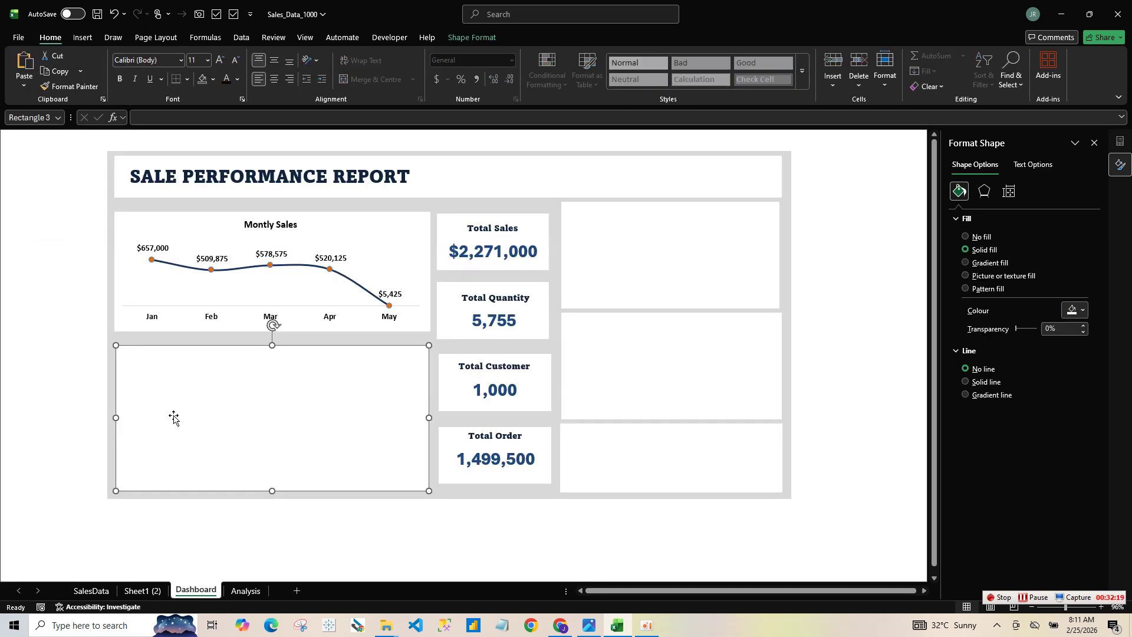
right_click(171, 419)
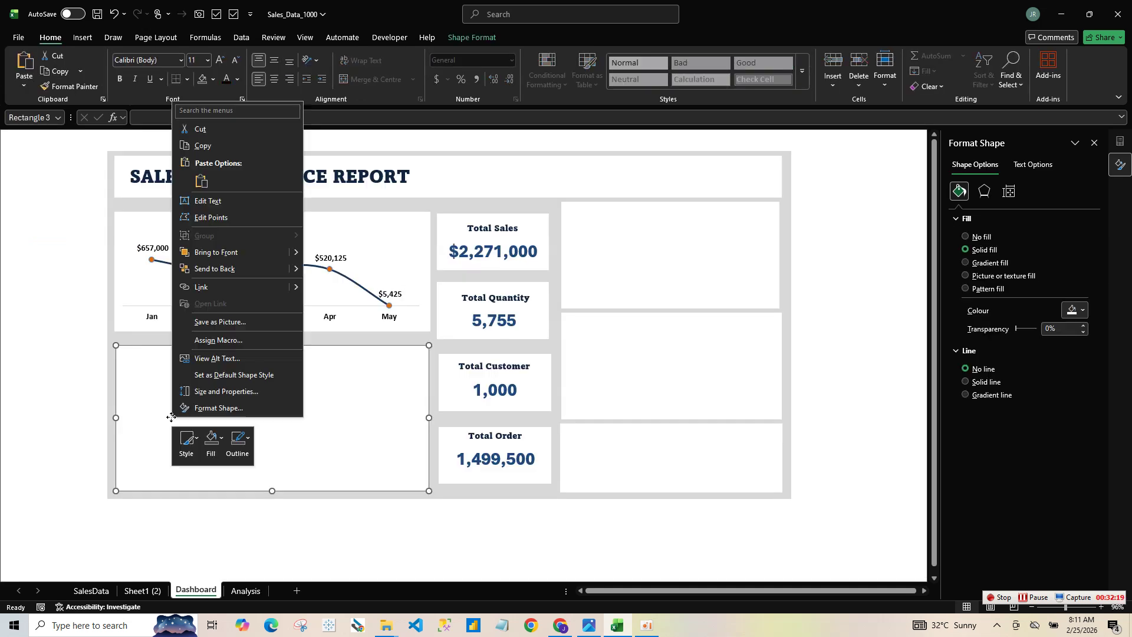
left_click(201, 183)
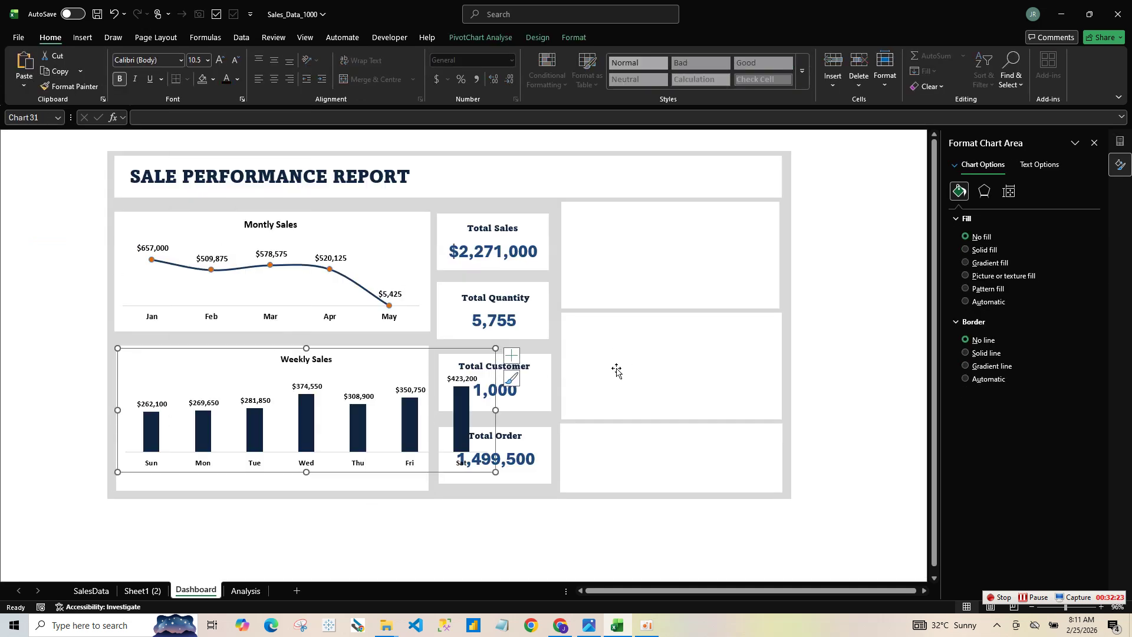
- Resize the pasted Weekly Sales chart so it fits within its white card on the Dashboard, then deselect it
left_click_drag(495, 471, 422, 479)
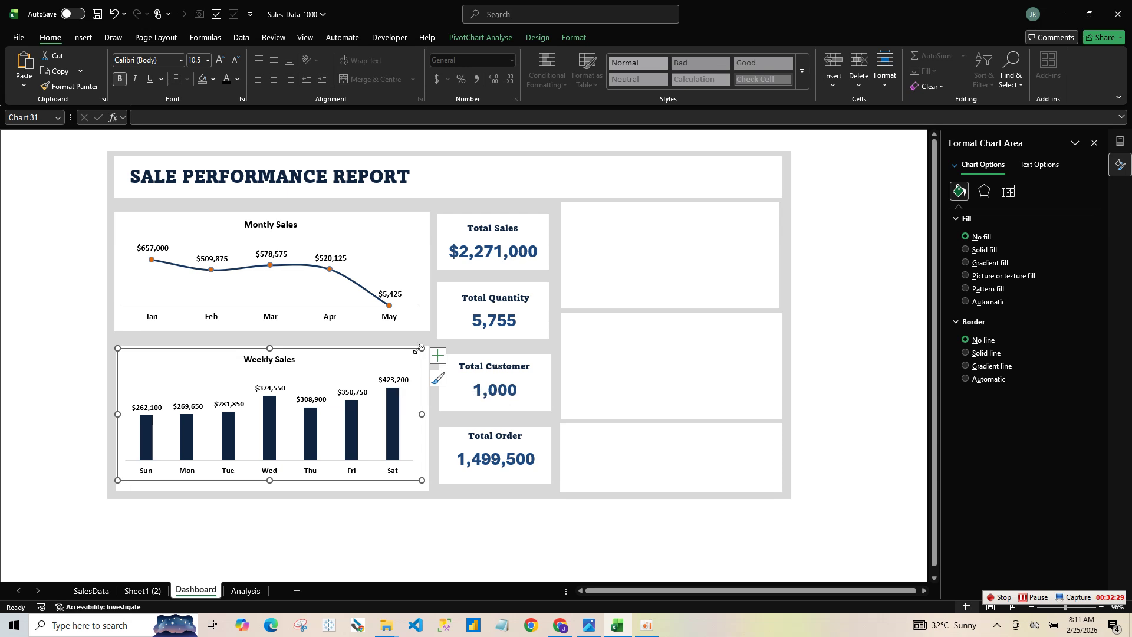
left_click_drag(417, 349, 420, 350)
left_click_drag(424, 480, 423, 493)
left_click(412, 515)
key("Escape")
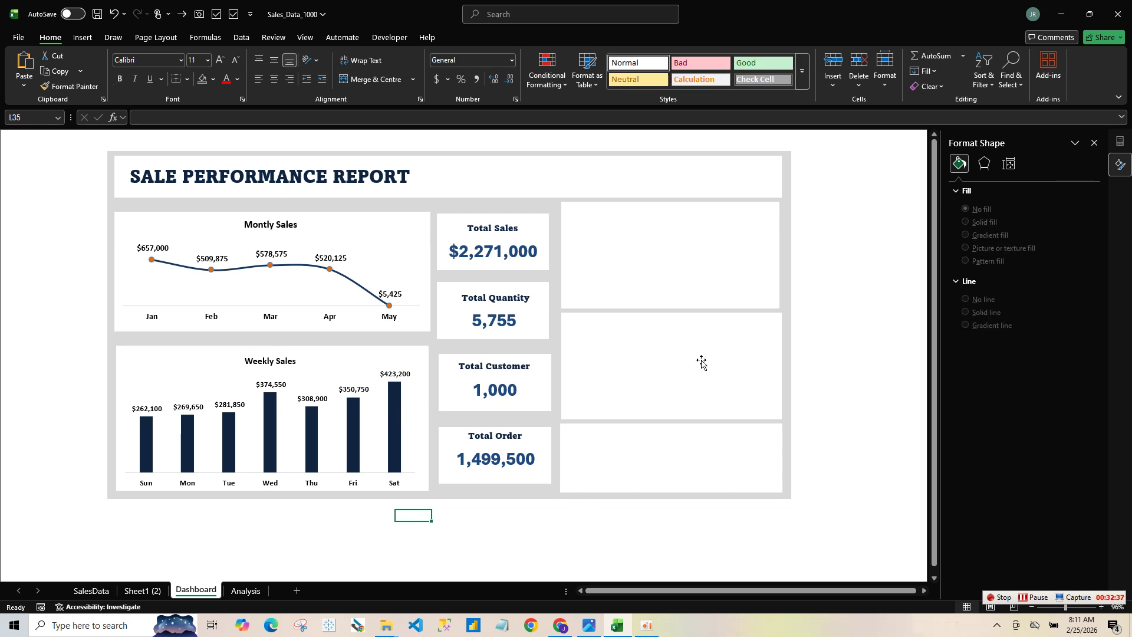
- Copy the monthly sales PivotTable on the Analysis sheet and paste it at cell A25
left_click(642, 262)
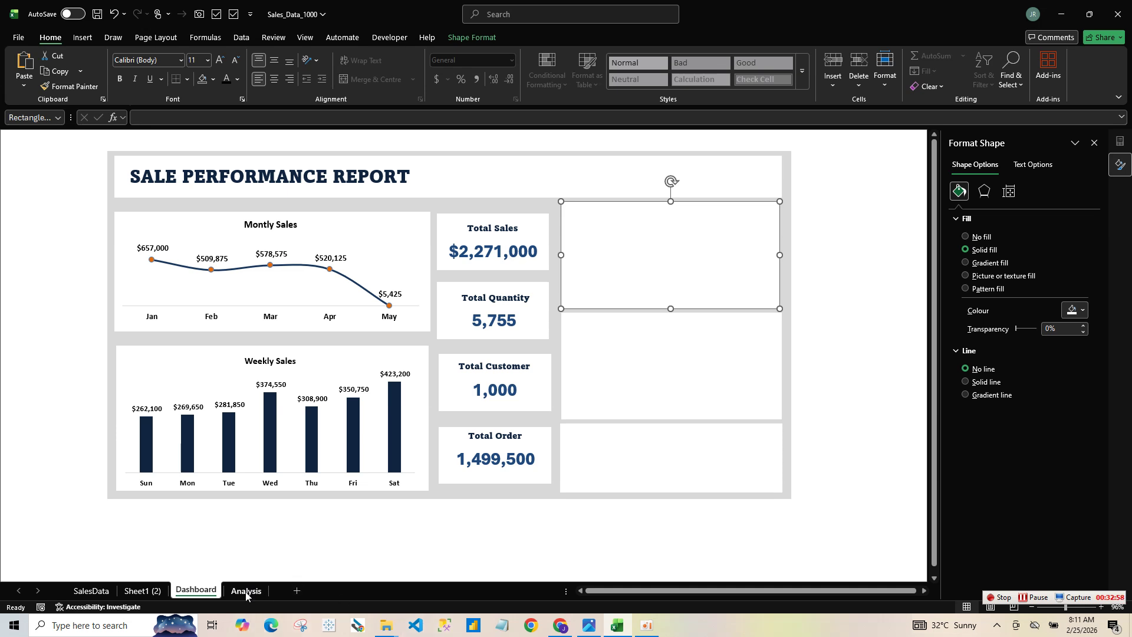
left_click(246, 591)
left_click_drag(31, 229, 105, 301)
key("ctrl+c")
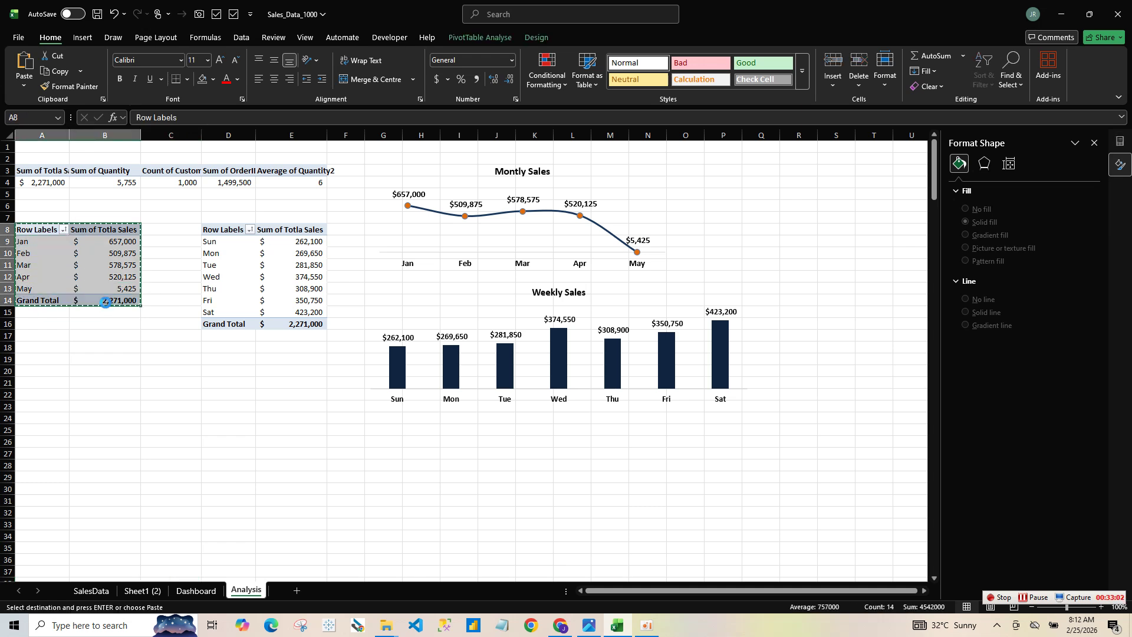
left_click(57, 429)
key("ctrl+v")
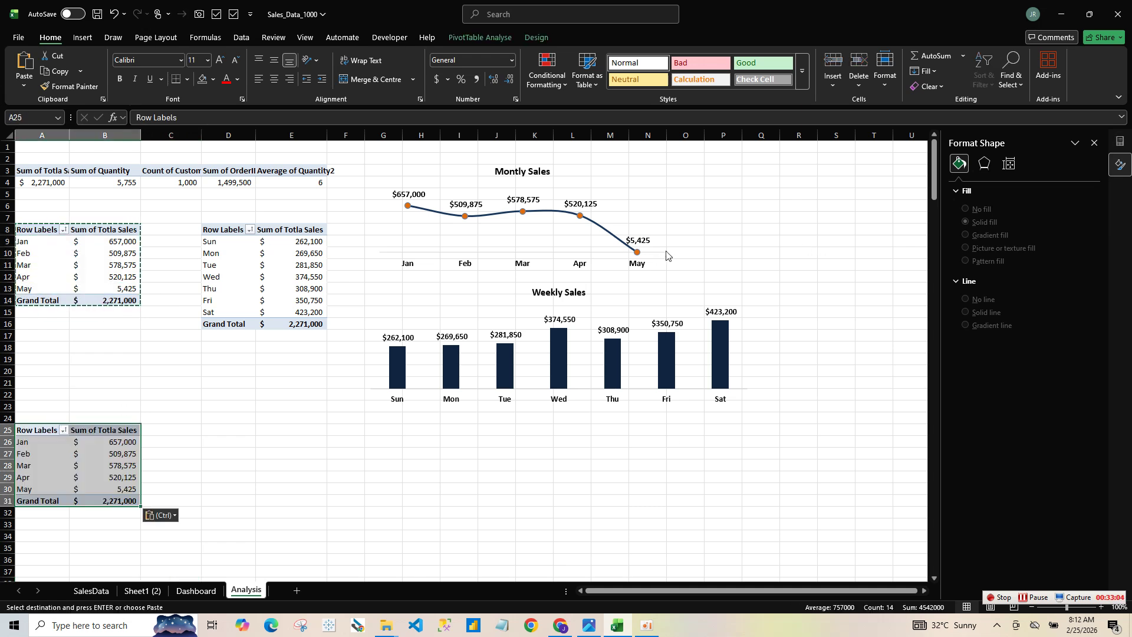
- Replace Month with Region as the row field of the PivotTable copy at A25
left_click(1094, 143)
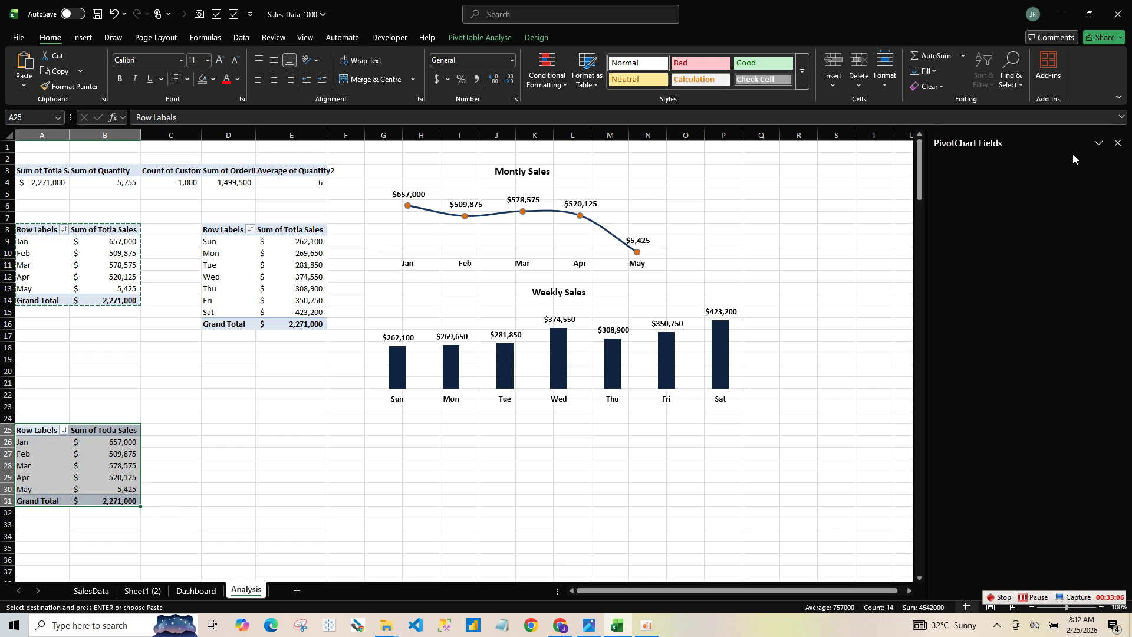
right_click(67, 465)
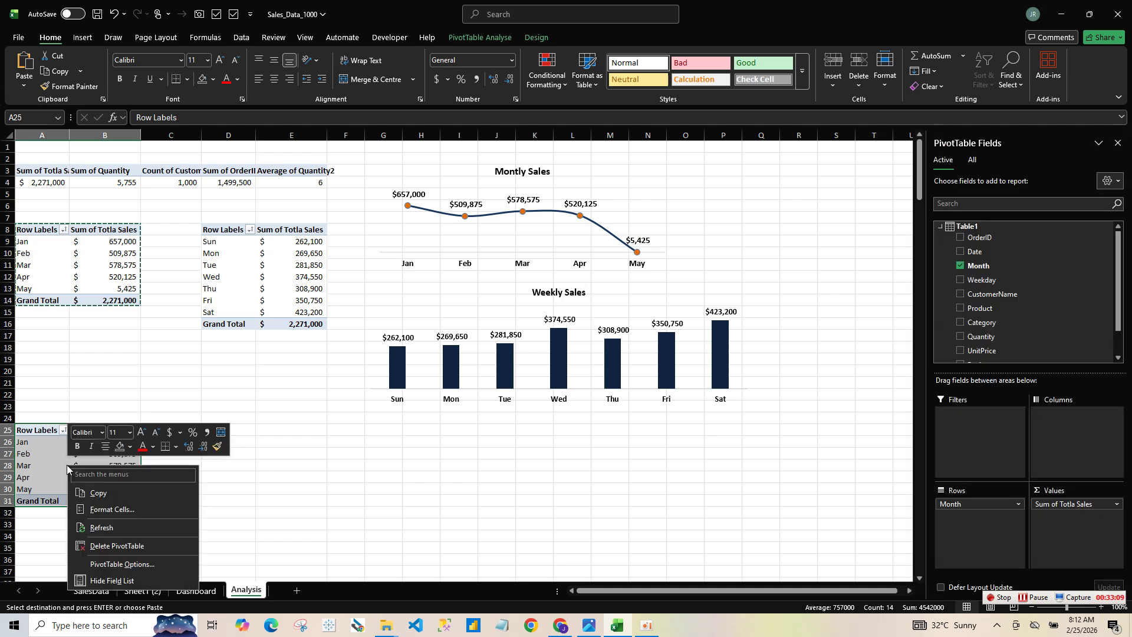
key("Escape")
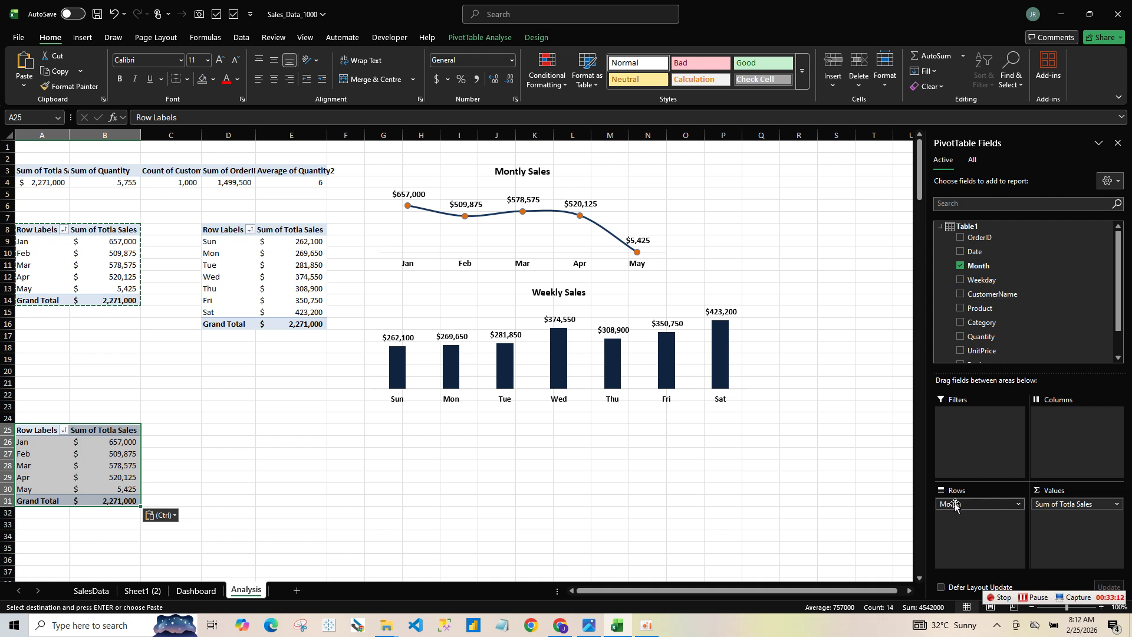
left_click(993, 309)
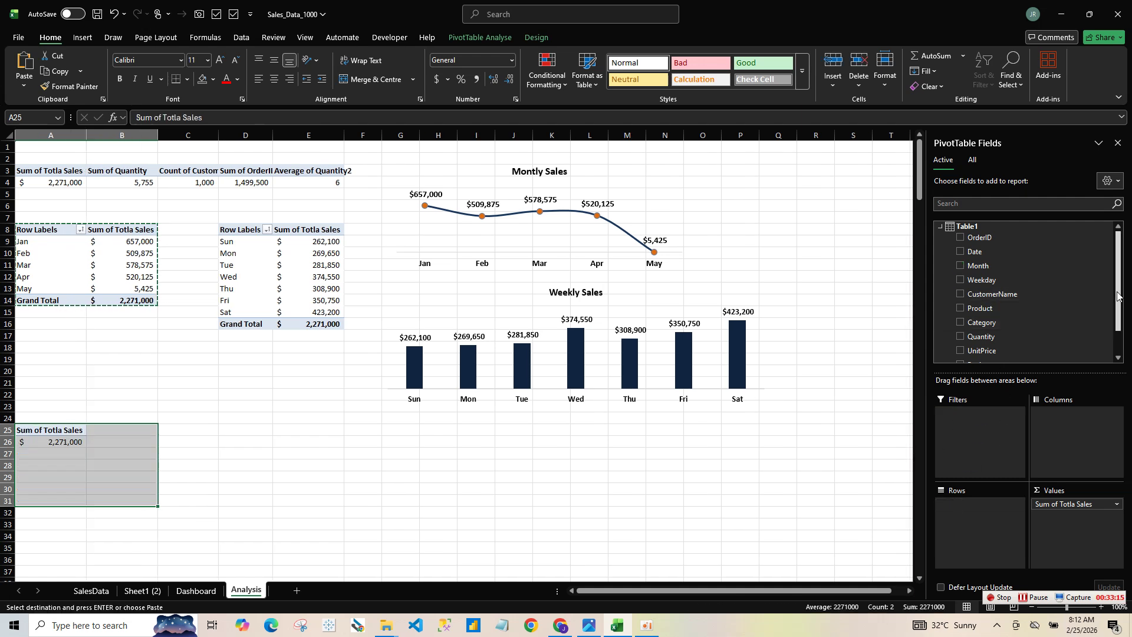
scroll(989, 321, "down", 1)
left_click(984, 335)
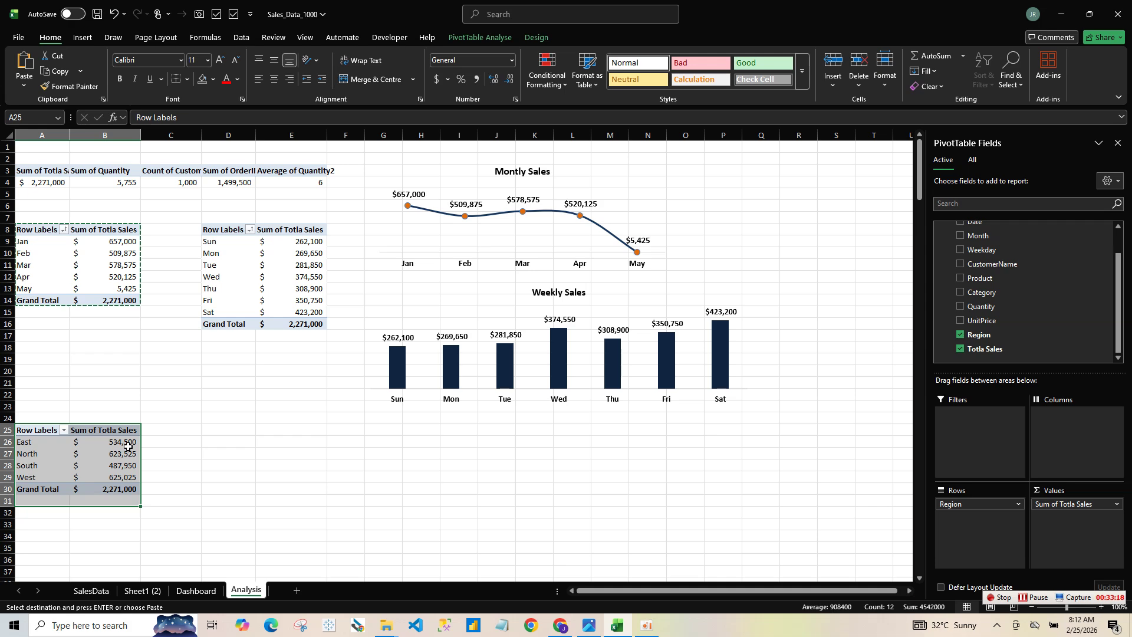
- Insert a 2-D clustered bar PivotChart from the region PivotTable, then resize and place it below the Weekly Sales chart
left_click(85, 40)
left_click(422, 56)
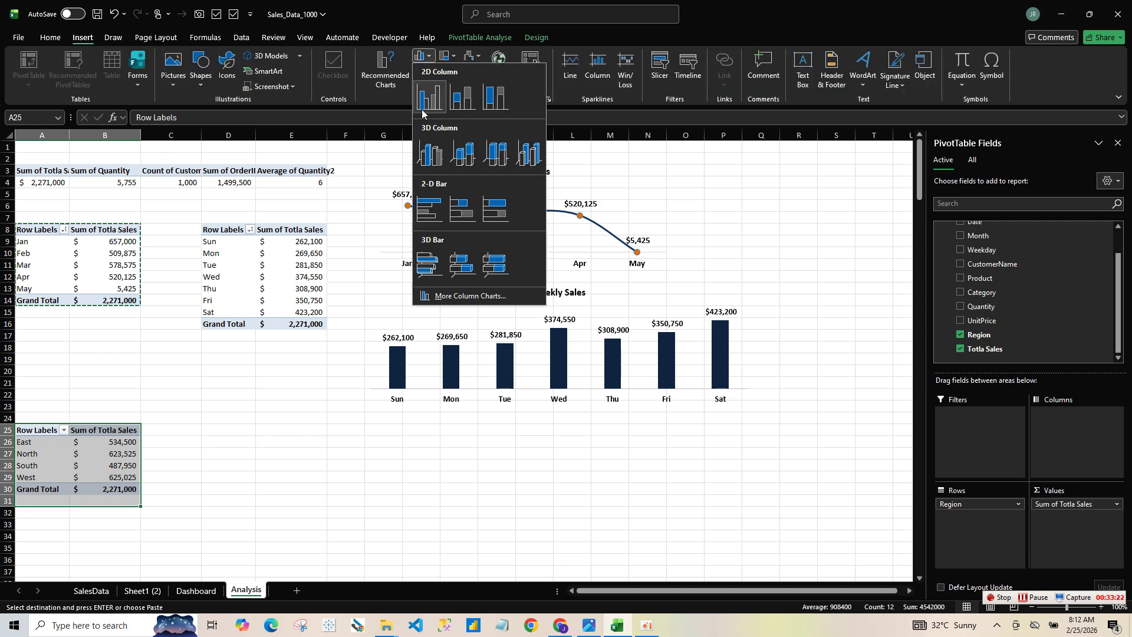
left_click(425, 211)
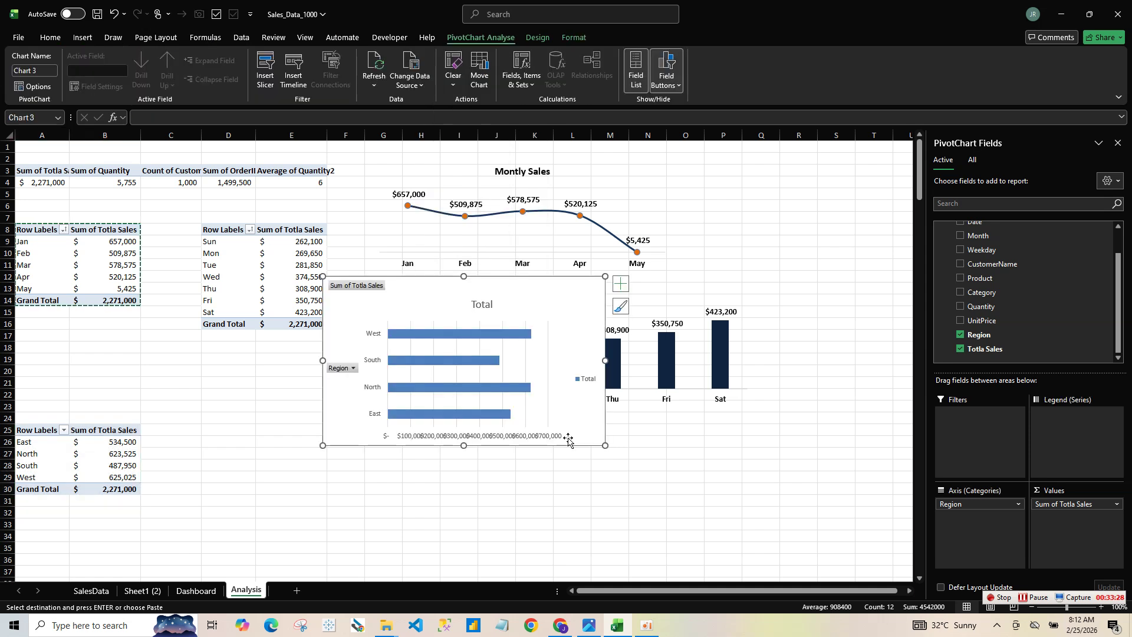
left_click_drag(605, 445, 656, 531)
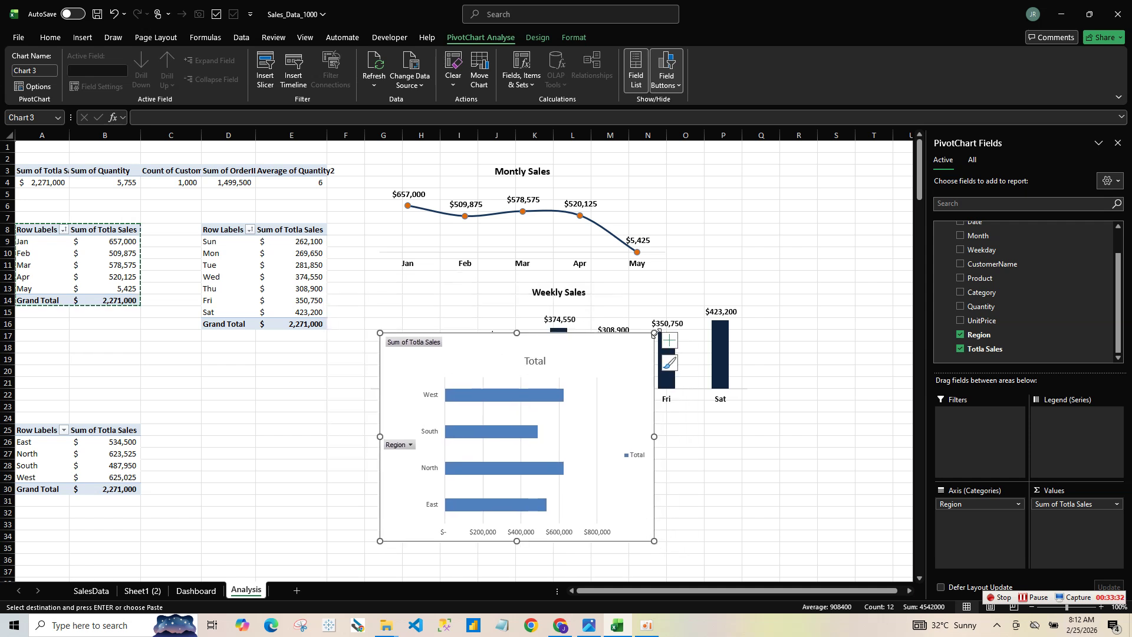
left_click_drag(654, 333, 667, 408)
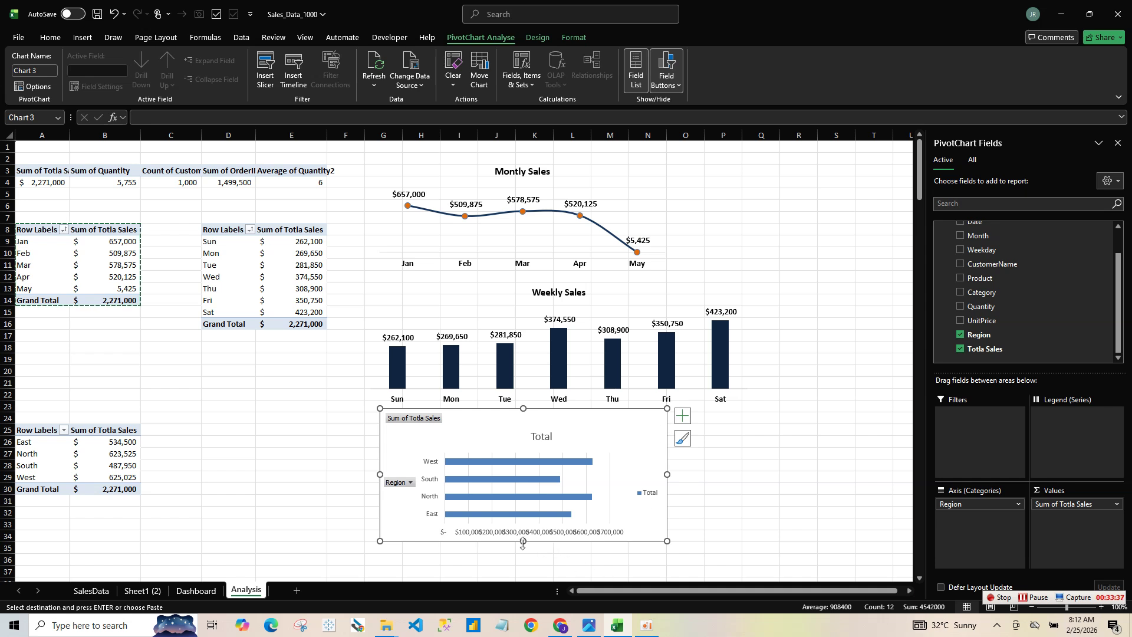
left_click_drag(522, 542, 522, 566)
- Hide all field buttons on the region sales chart and change its title to "Reginal Sales"
right_click(415, 418)
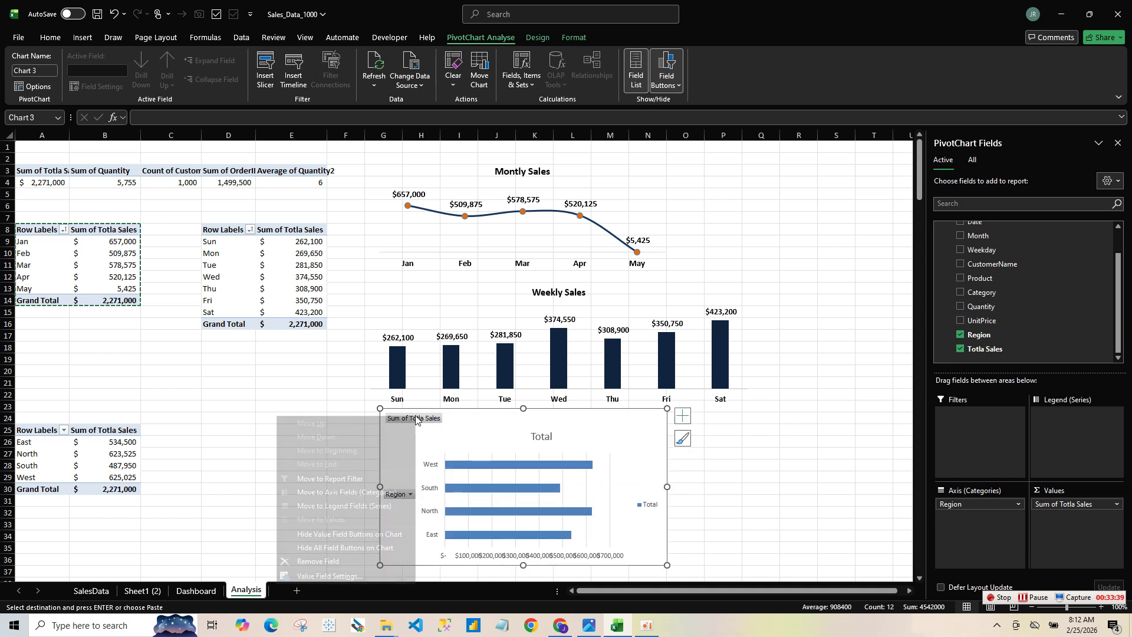
left_click(341, 548)
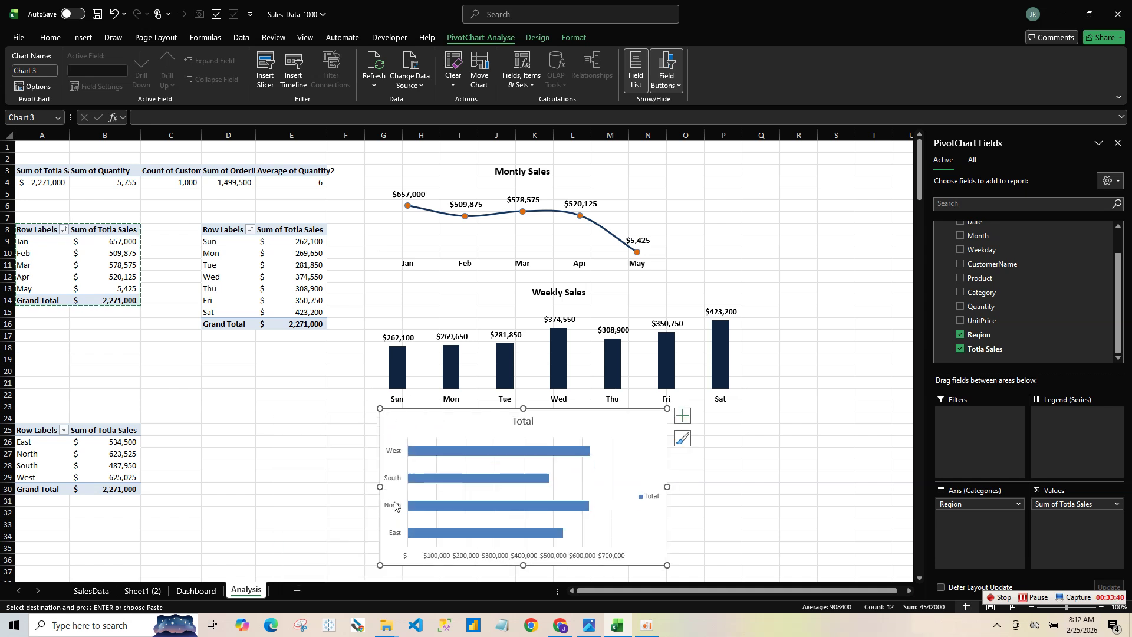
left_click(513, 422)
double_click(513, 422)
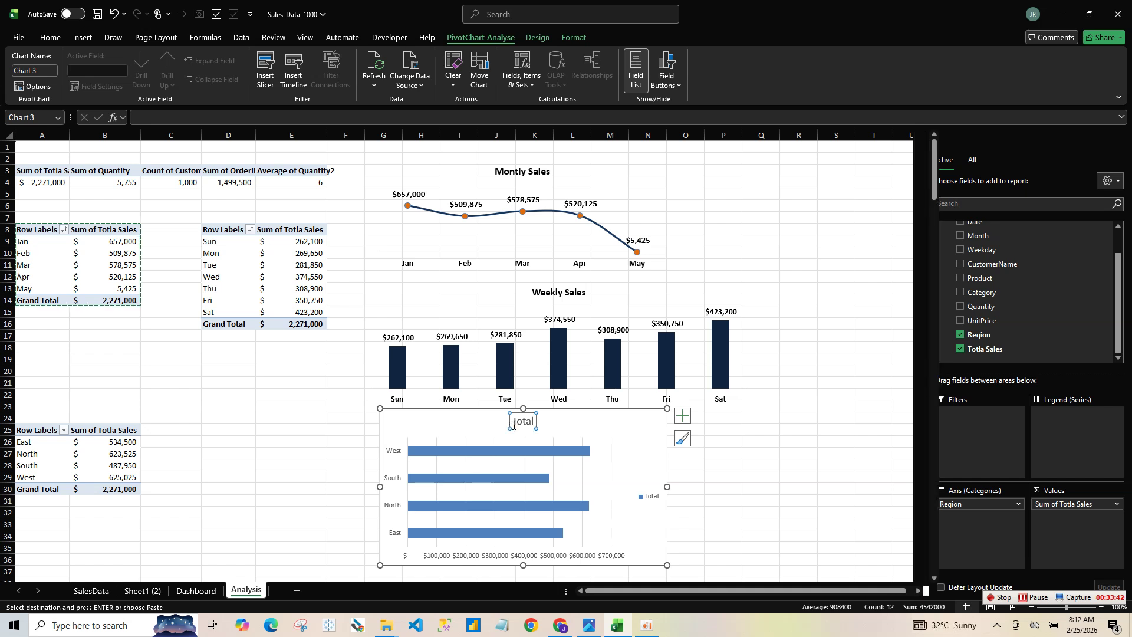
double_click(516, 422)
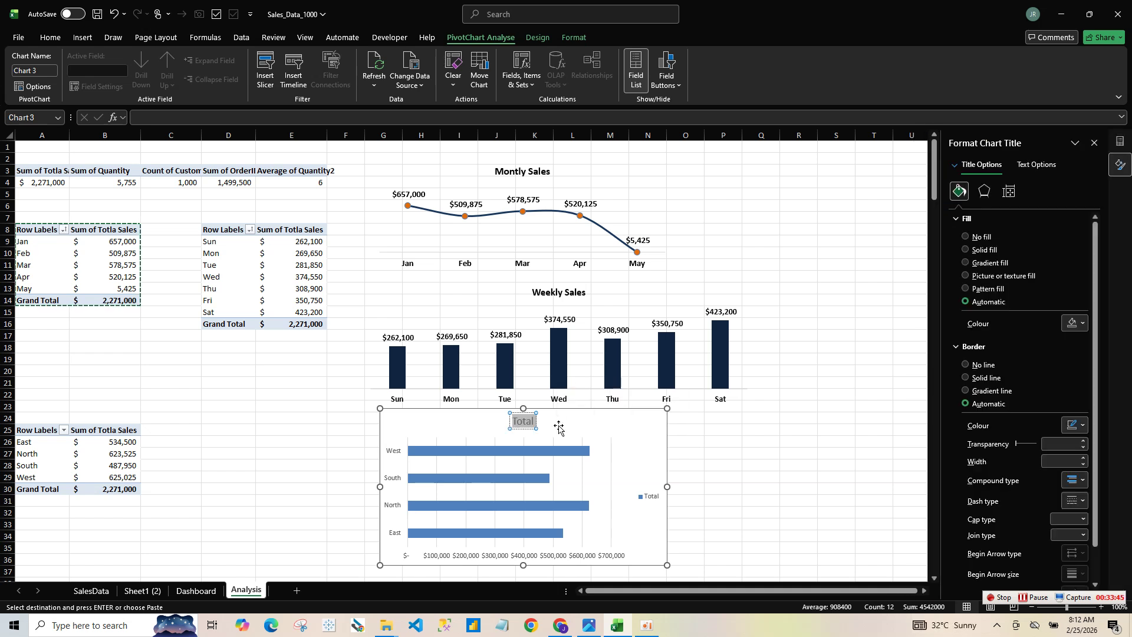
type("Re")
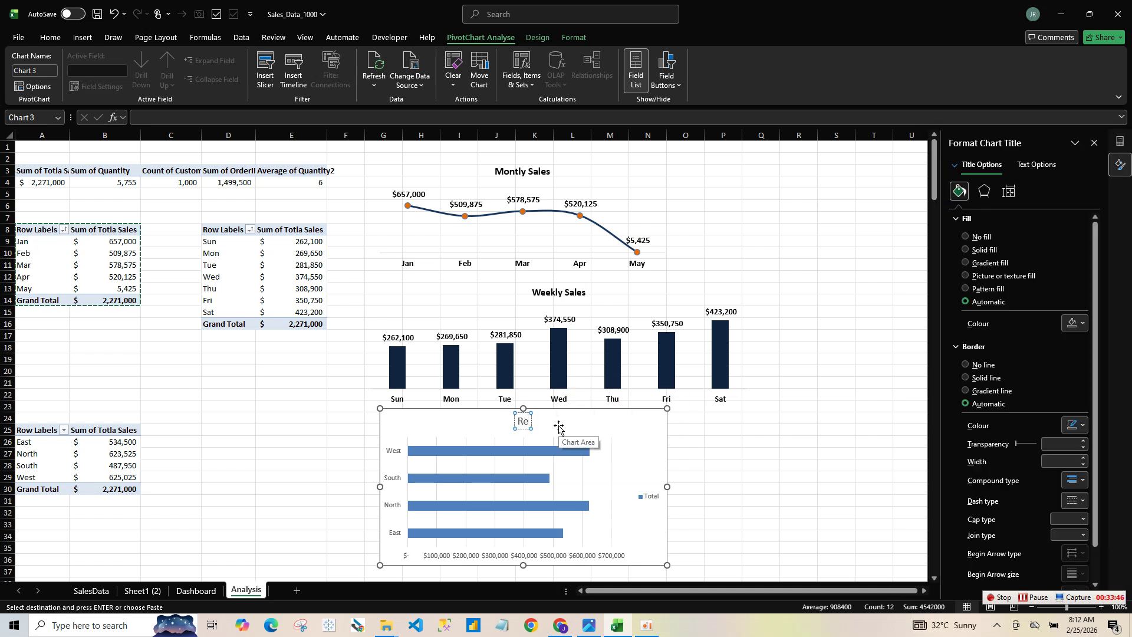
type("ginal Sales")
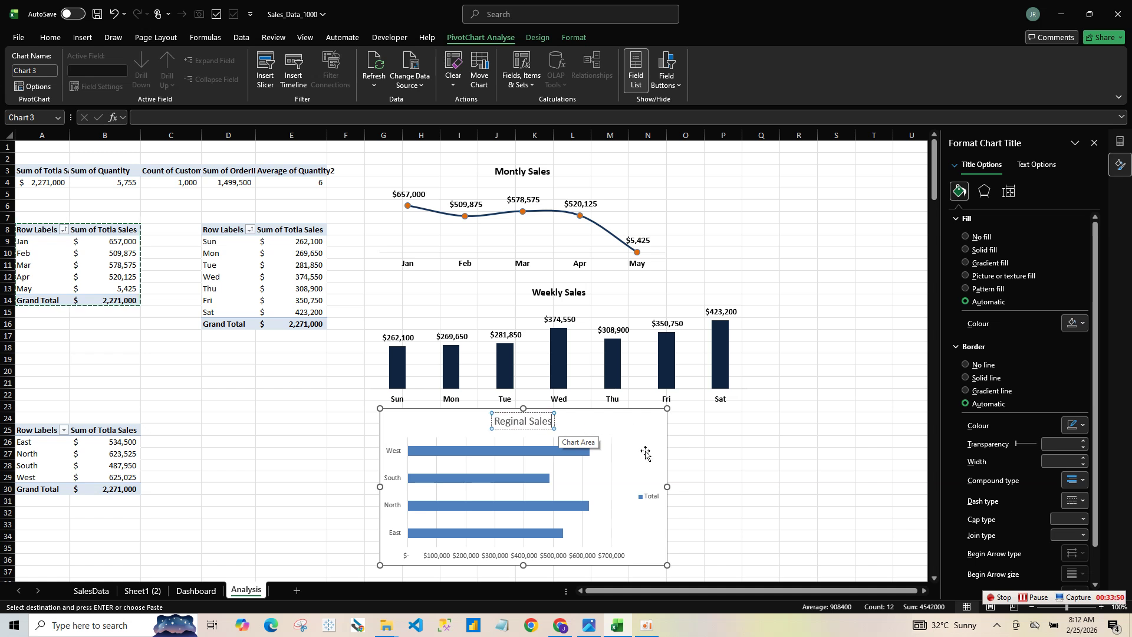
left_click(650, 471)
- Remove the legend, gridlines and value axis from the Reginal Sales chart, add data labels, and widen the chart
left_click(652, 497)
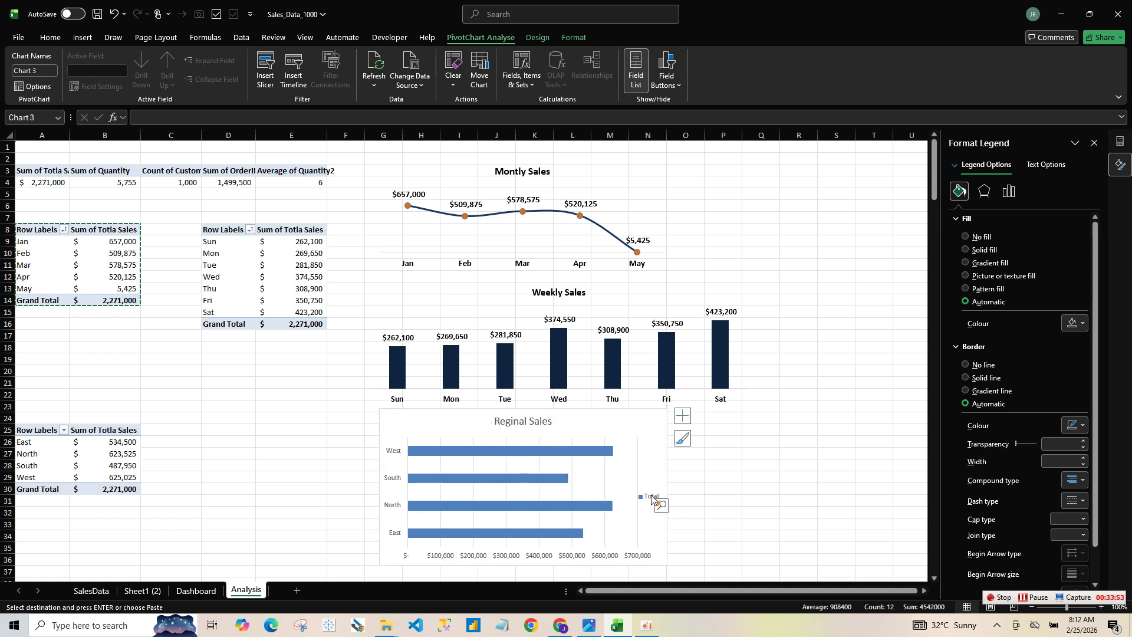
key("Delete")
left_click(682, 416)
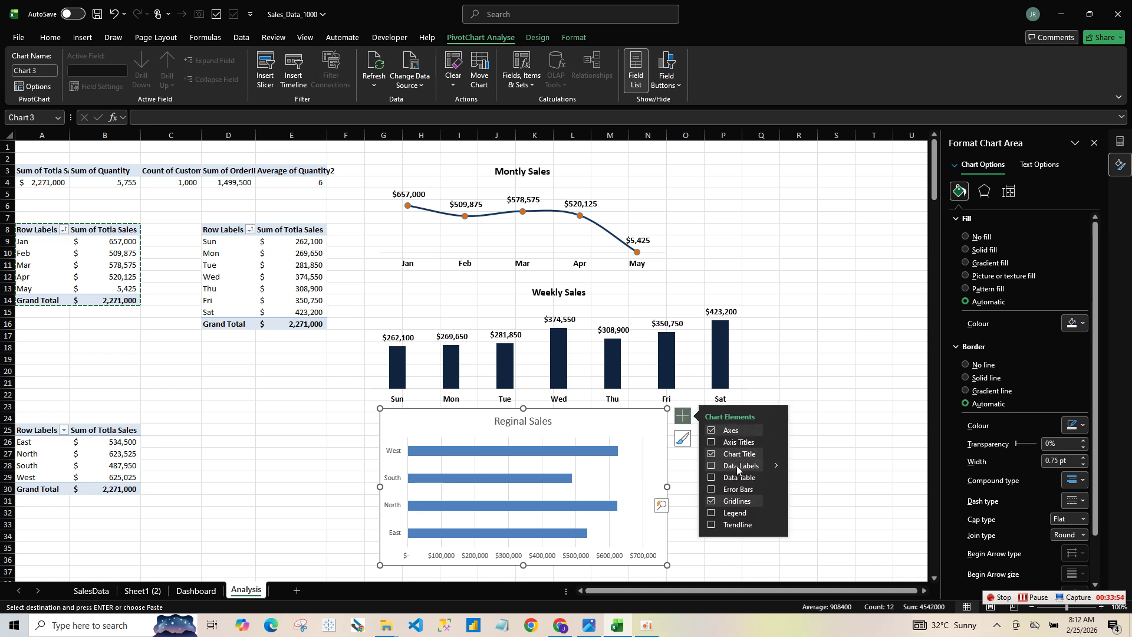
left_click(712, 501)
left_click(716, 465)
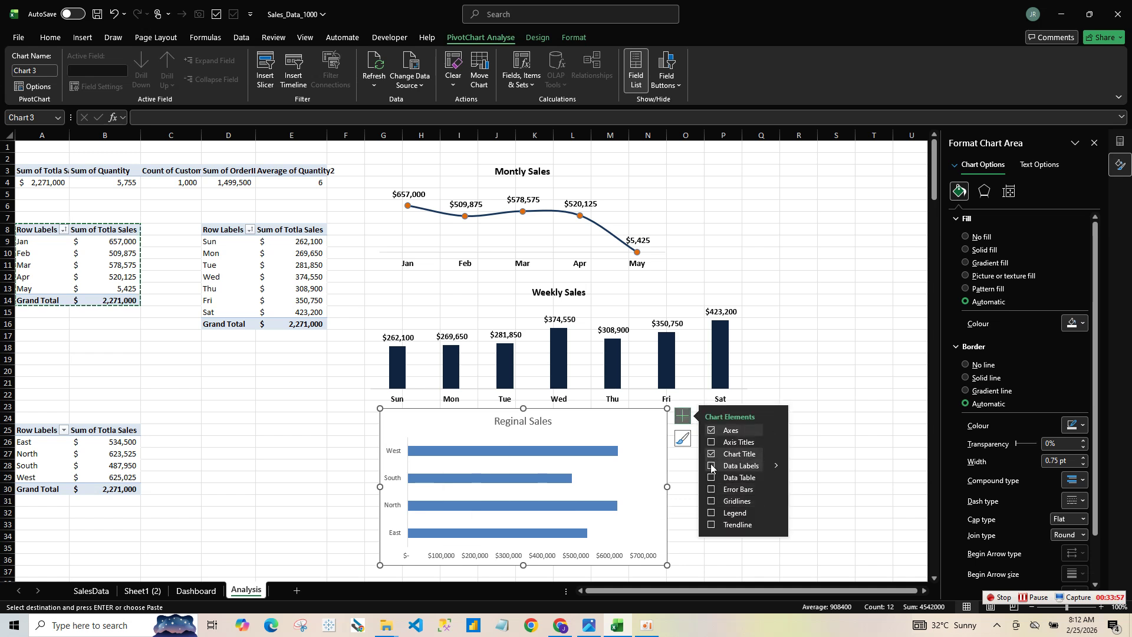
left_click(625, 557)
key("Delete")
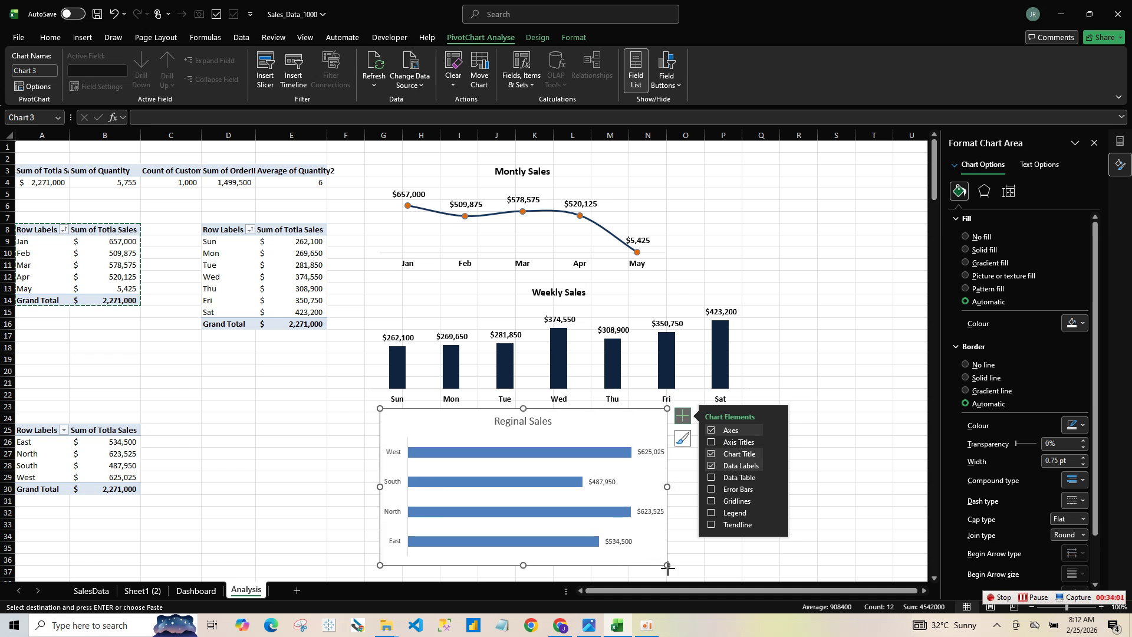
left_click_drag(668, 563, 719, 566)
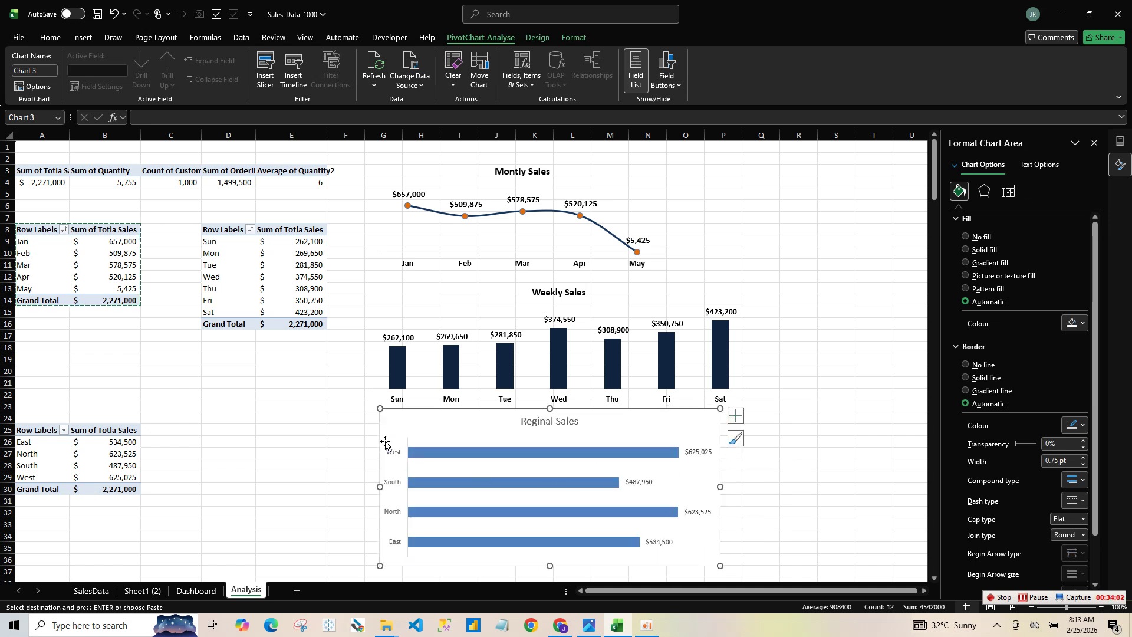
- Sort the region PivotTable by total sales from largest to smallest
left_click(38, 444)
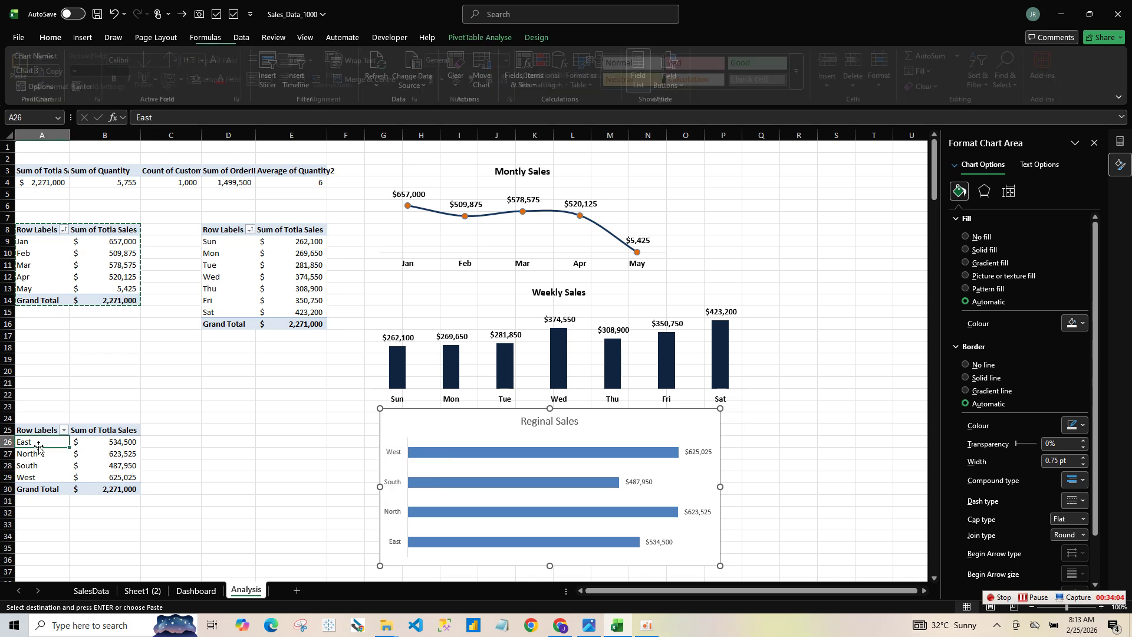
right_click(93, 450)
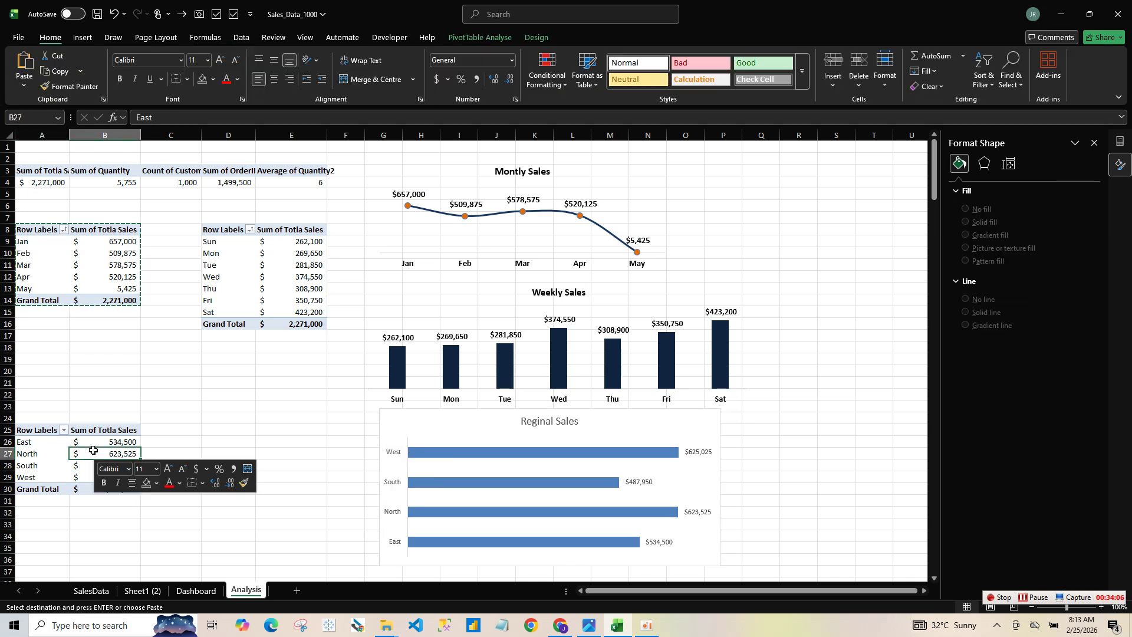
mouse_move(181, 338)
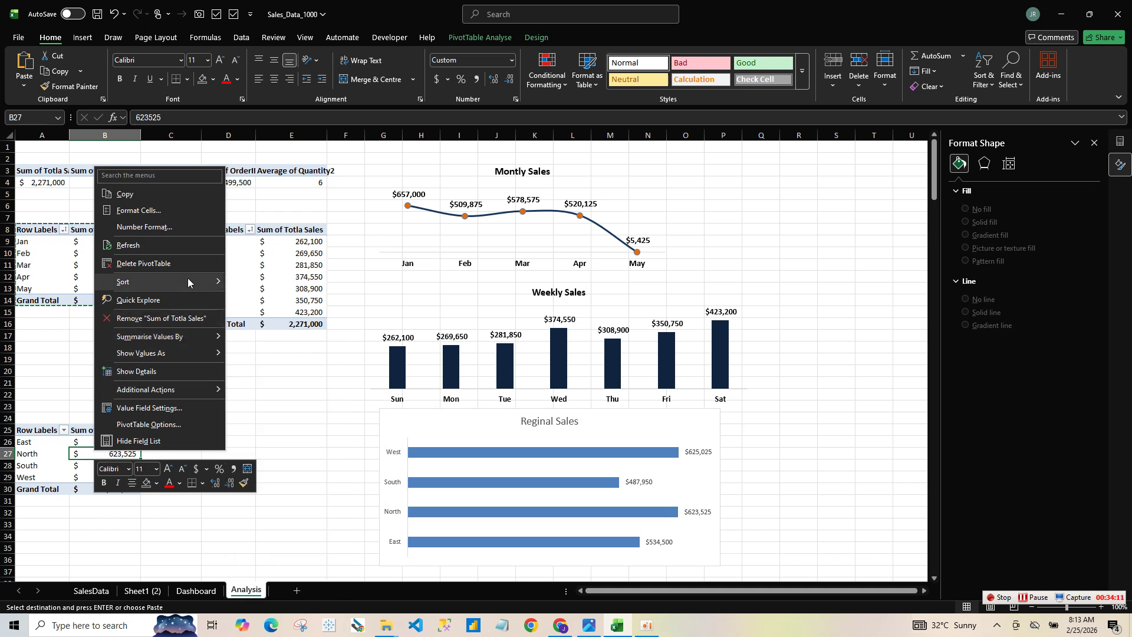
left_click(284, 307)
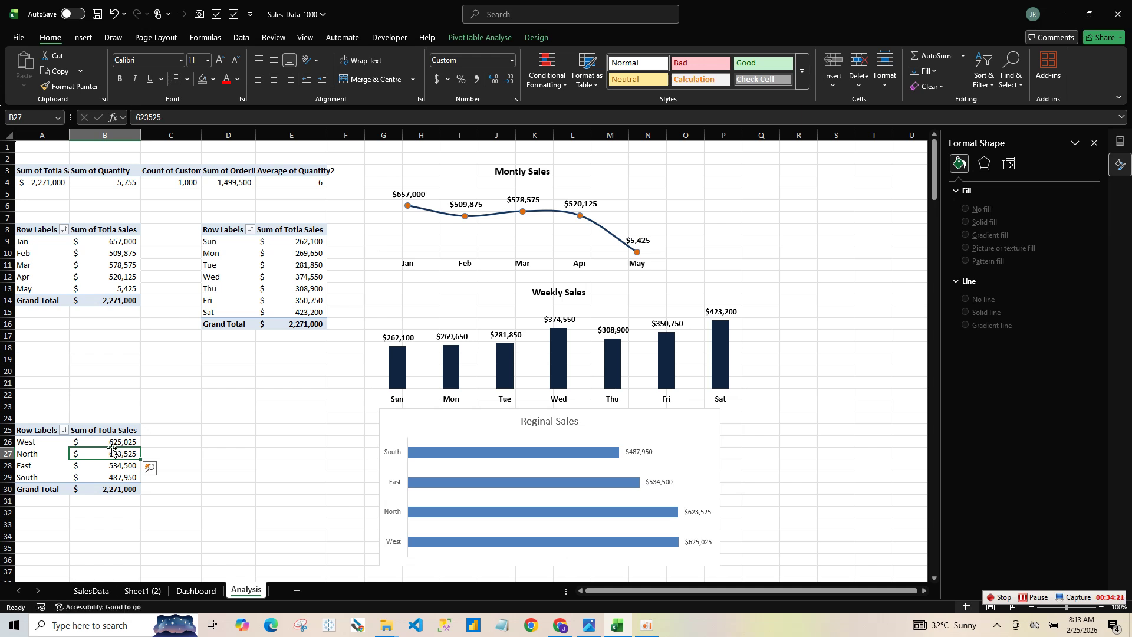
- Sort the region PivotTable by total sales from smallest to largest, and make the Reginal Sales chart slightly narrower and taller
left_click(226, 440)
right_click(125, 443)
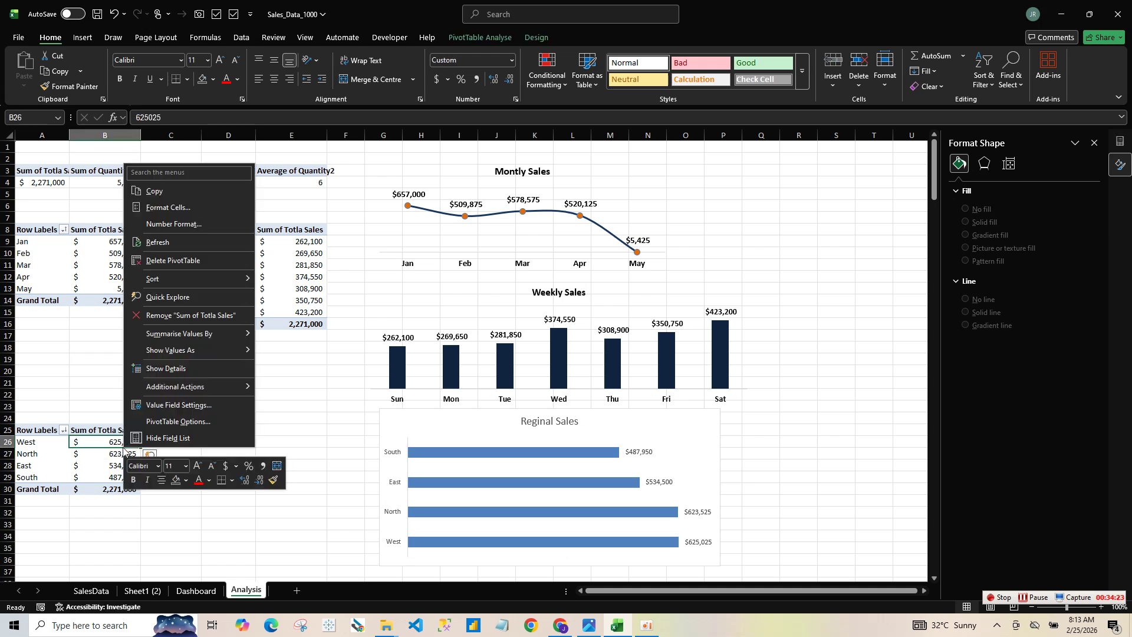
left_click(315, 277)
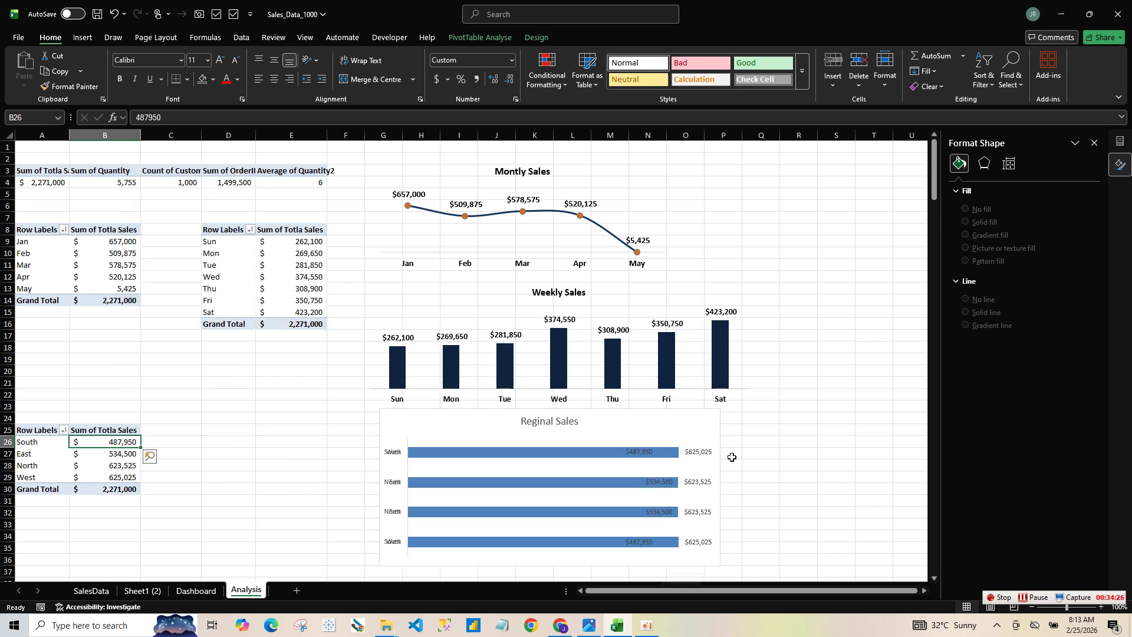
left_click(705, 545)
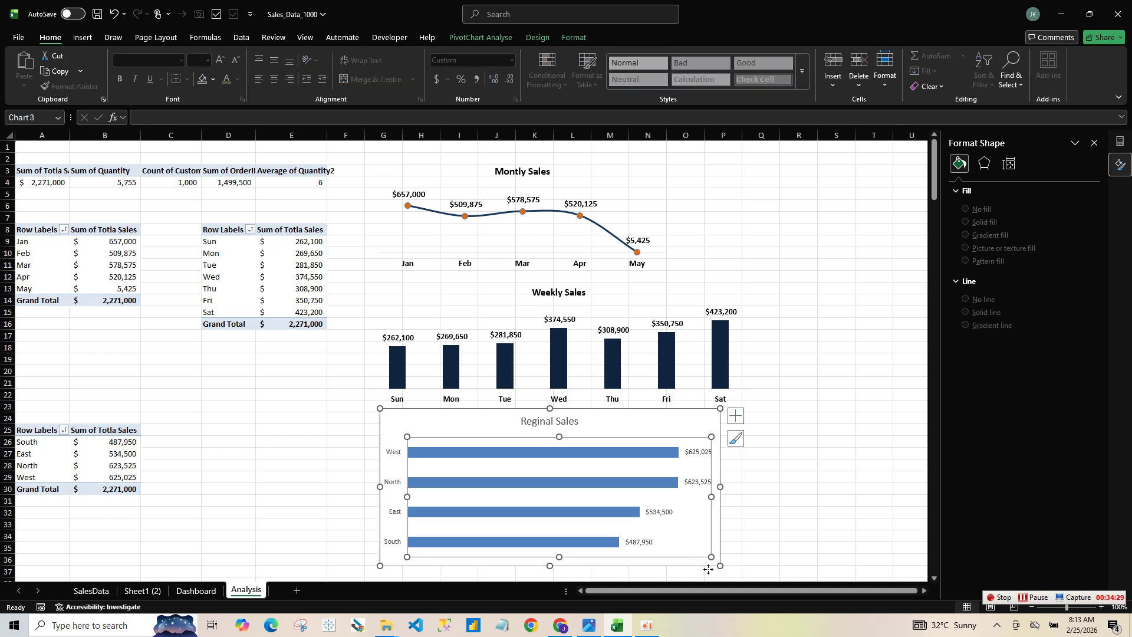
left_click_drag(719, 565, 702, 571)
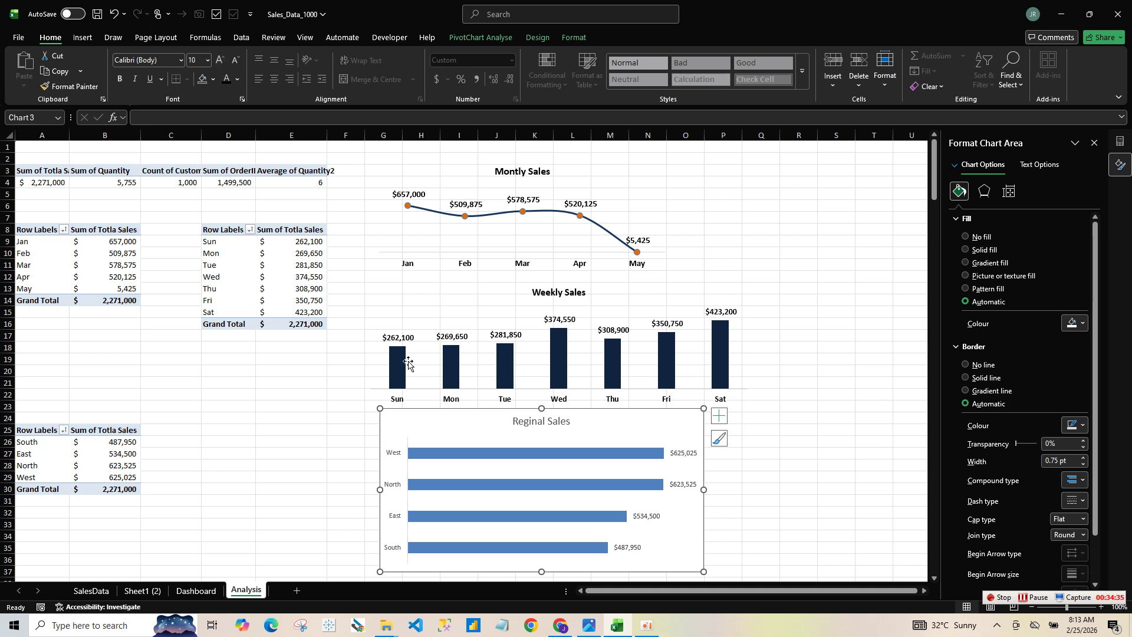
- Copy the Weekly Sales chart's formatting onto the Reginal Sales chart with Format Painter
left_click(391, 345)
left_click(364, 282)
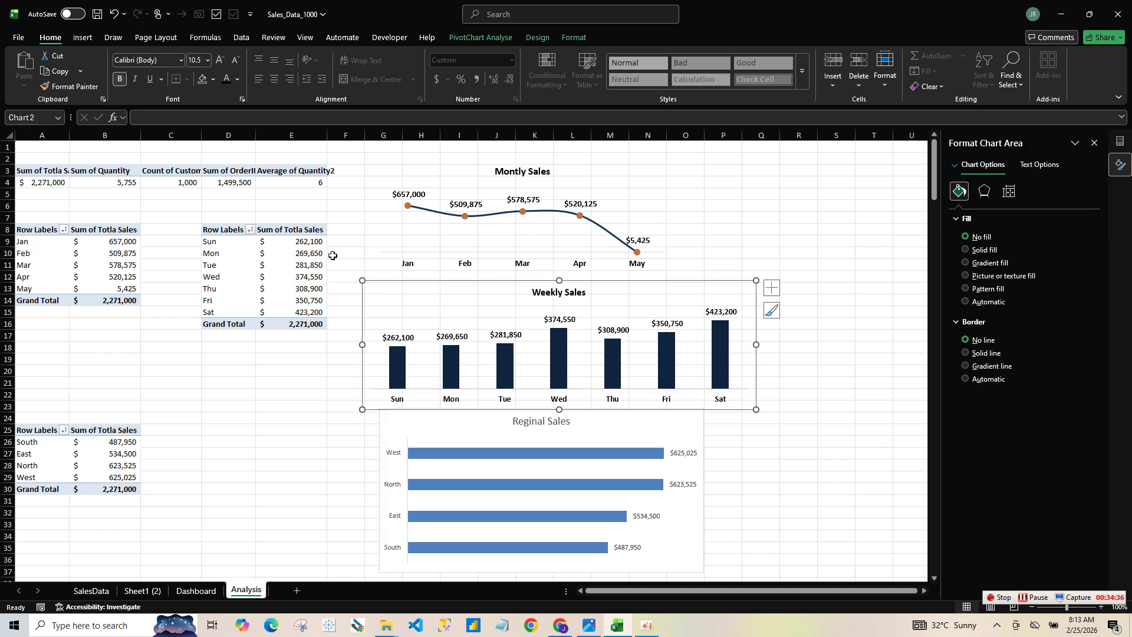
left_click(51, 38)
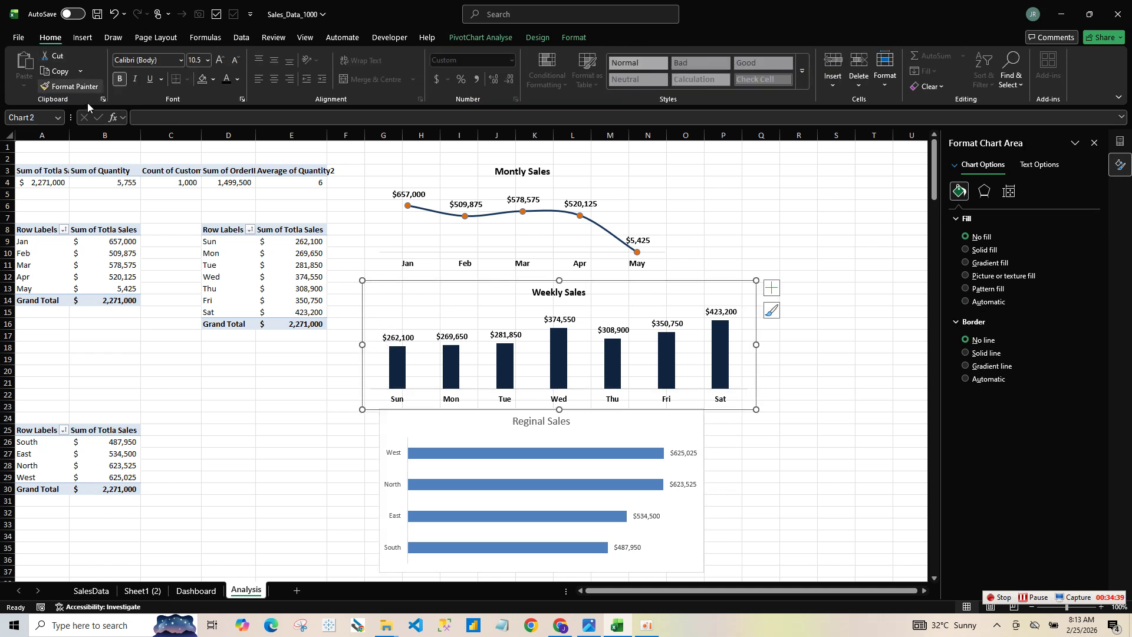
left_click(69, 86)
left_click(384, 430)
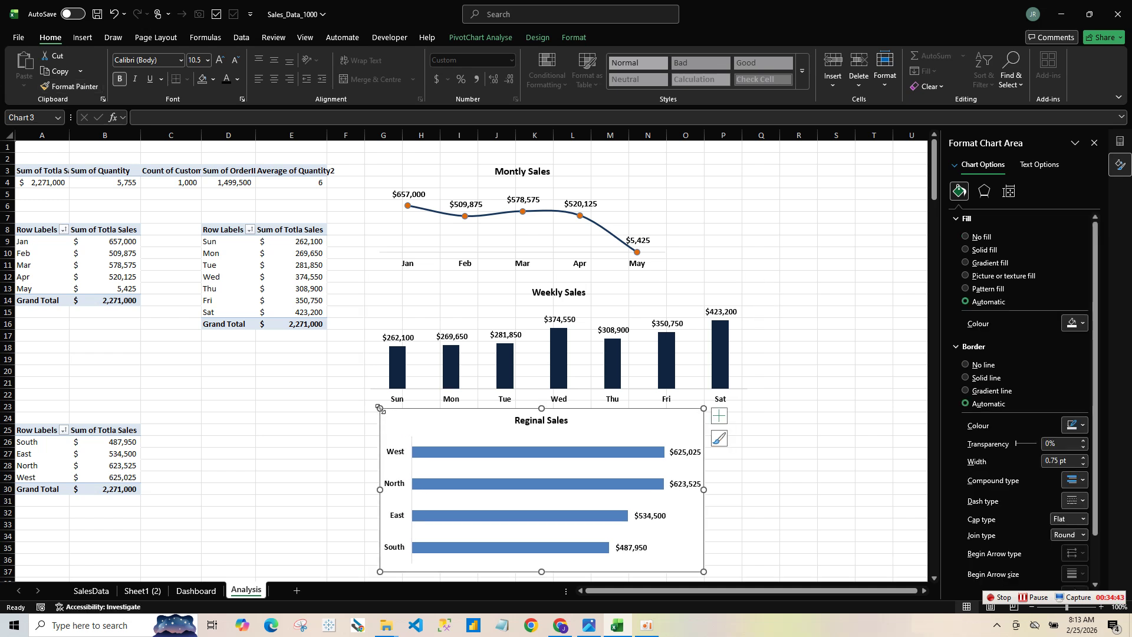
- Fill the Reginal Sales bars with the dark navy theme colour and remove their border line
left_click(572, 458)
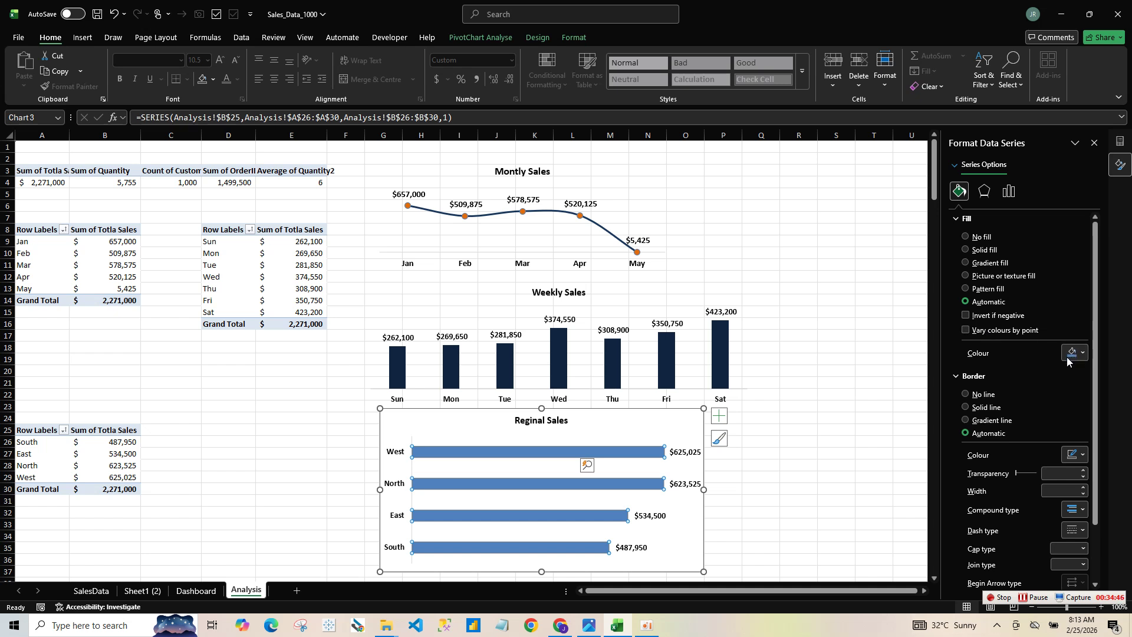
left_click(982, 395)
left_click(1073, 353)
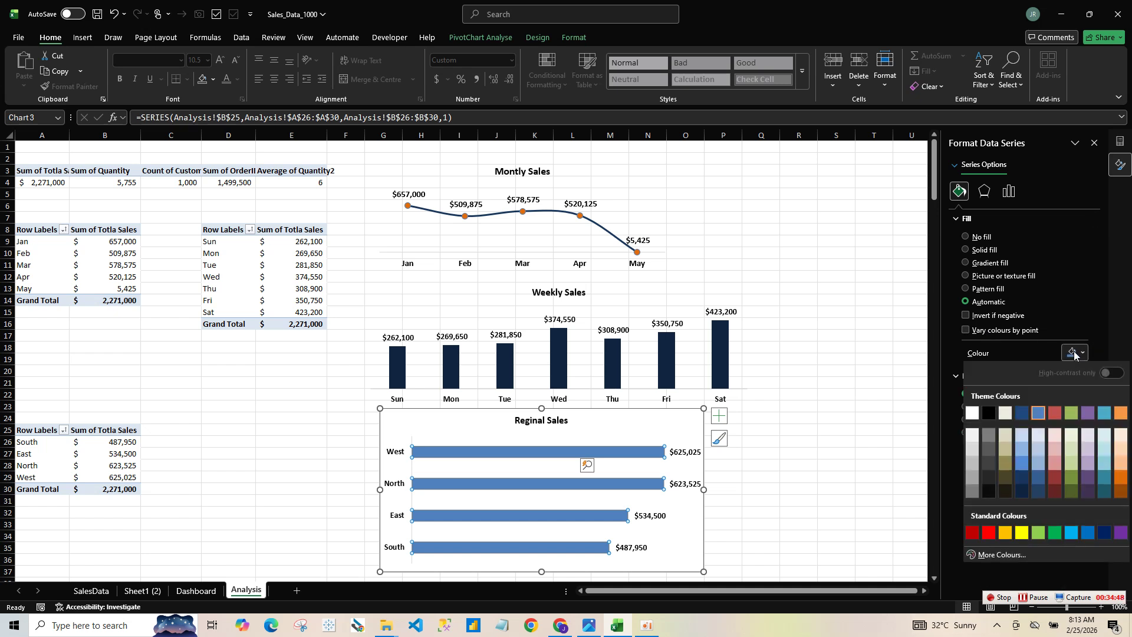
left_click(1074, 352)
left_click(1074, 353)
left_click(1021, 491)
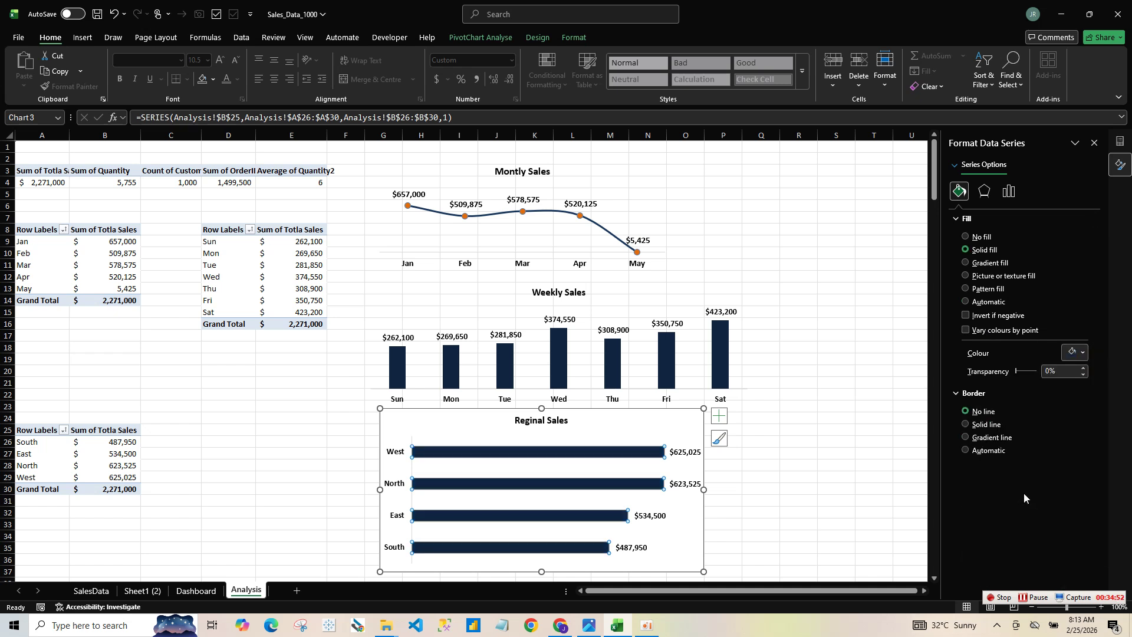
- Set the Reginal Sales chart area to no border line and no fill, and widen the chart slightly
left_click(702, 412)
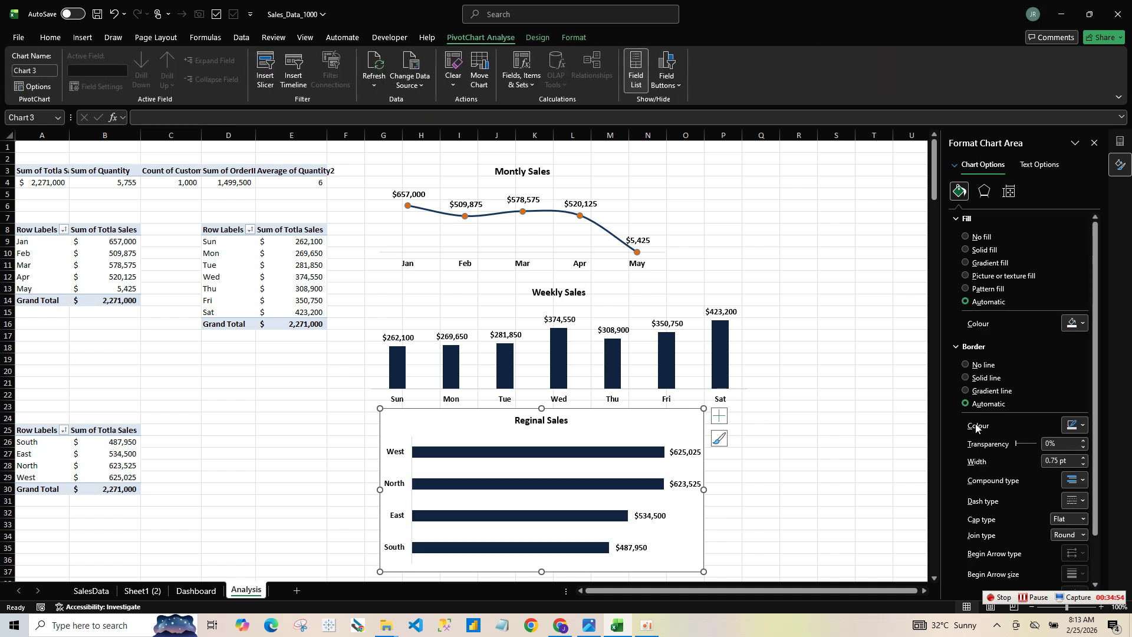
left_click(970, 365)
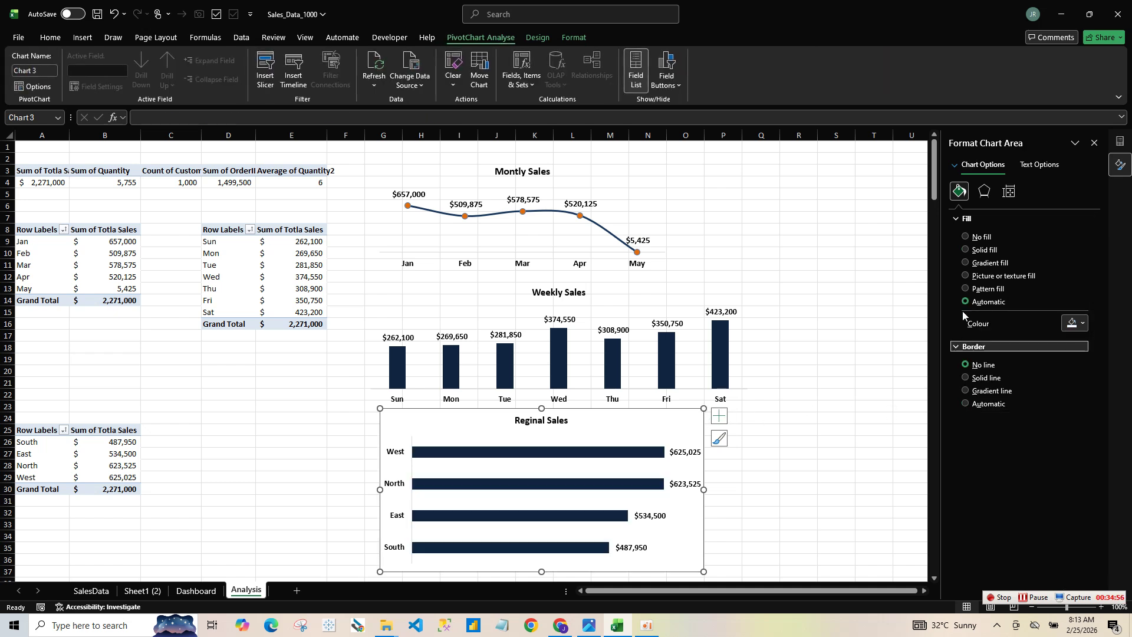
left_click(981, 237)
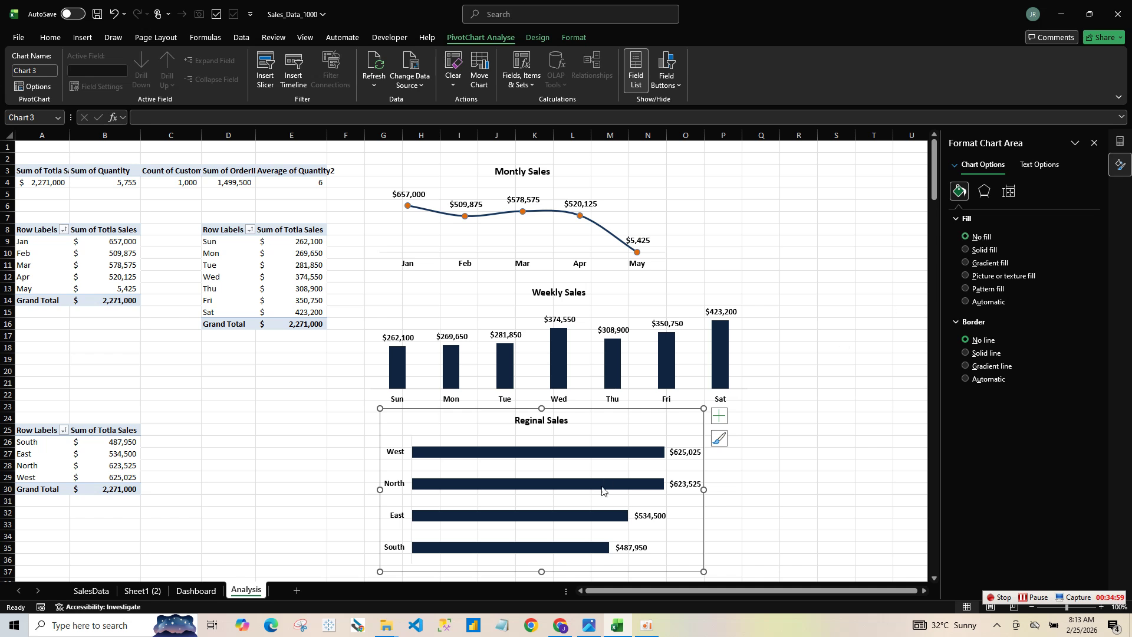
left_click_drag(702, 569, 711, 571)
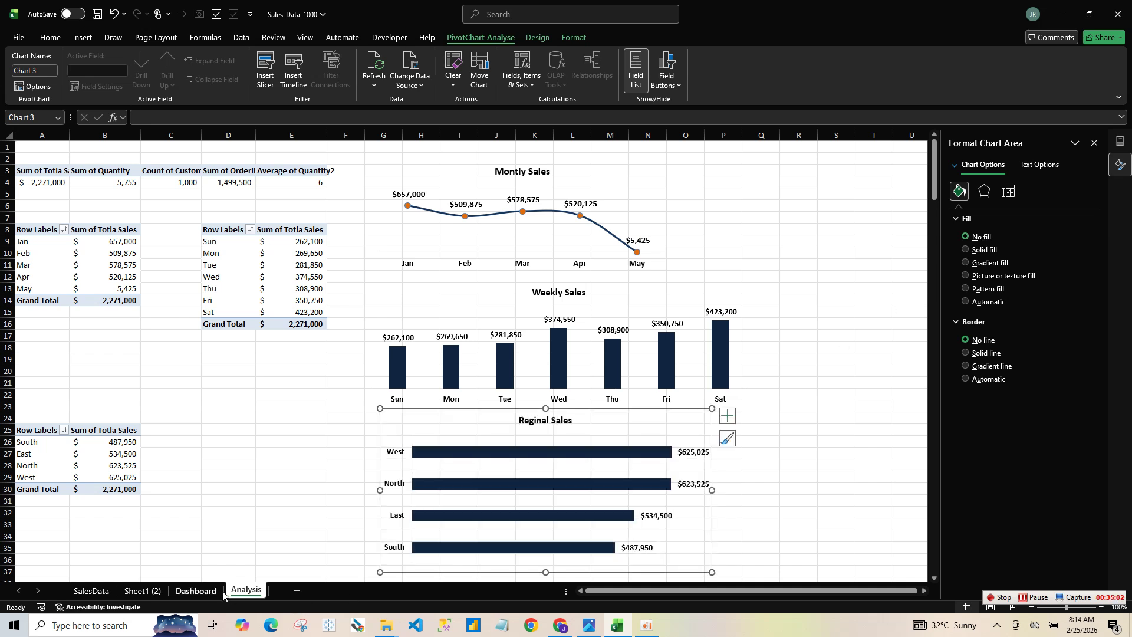
- Paste the Reginal Sales chart on the Dashboard sheet and narrow it to the width of the blank card beside Total Sales
left_click(196, 590)
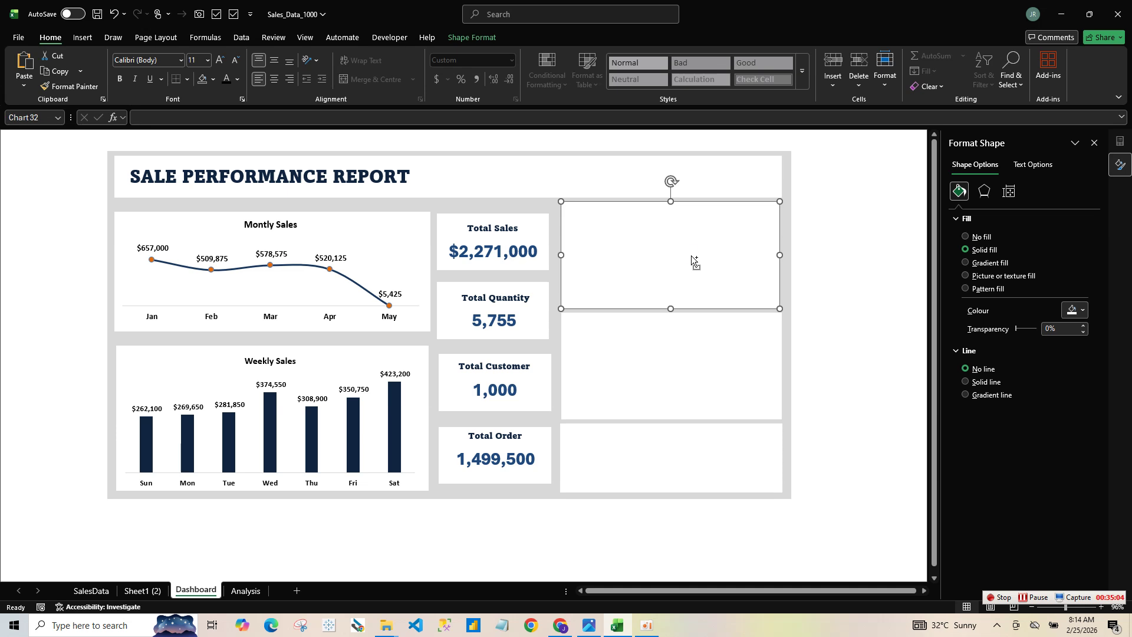
key("ctrl+v")
left_click_drag(884, 357, 770, 351)
left_click(770, 352)
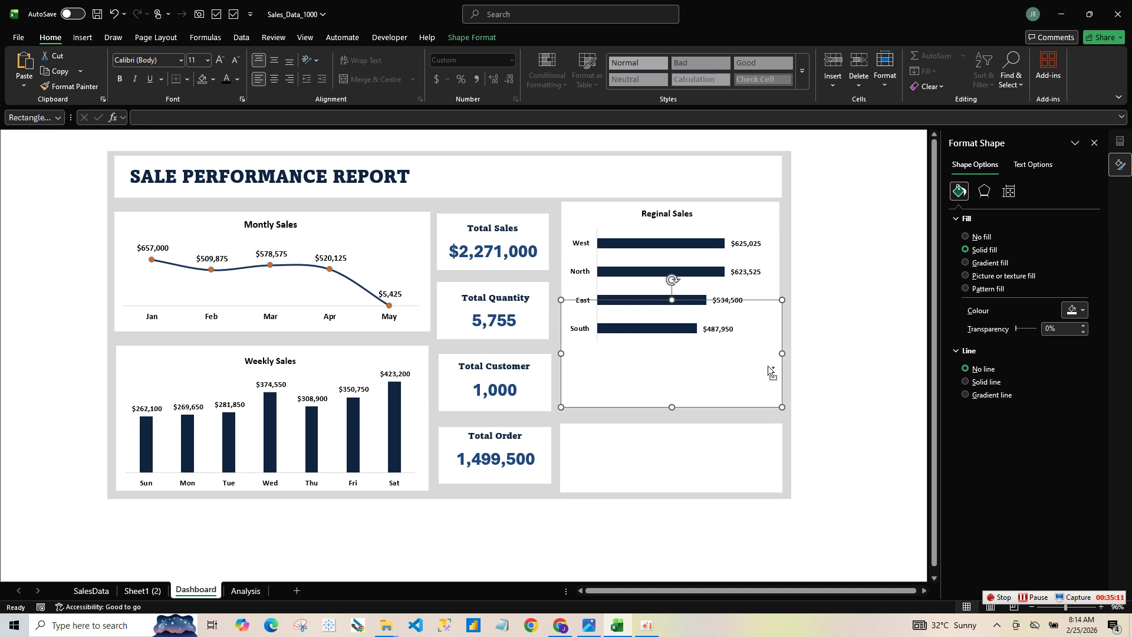
- Shift the blank middle card down slightly and move the Reginal Sales chart up over the card beside Total Sales
left_click(753, 294)
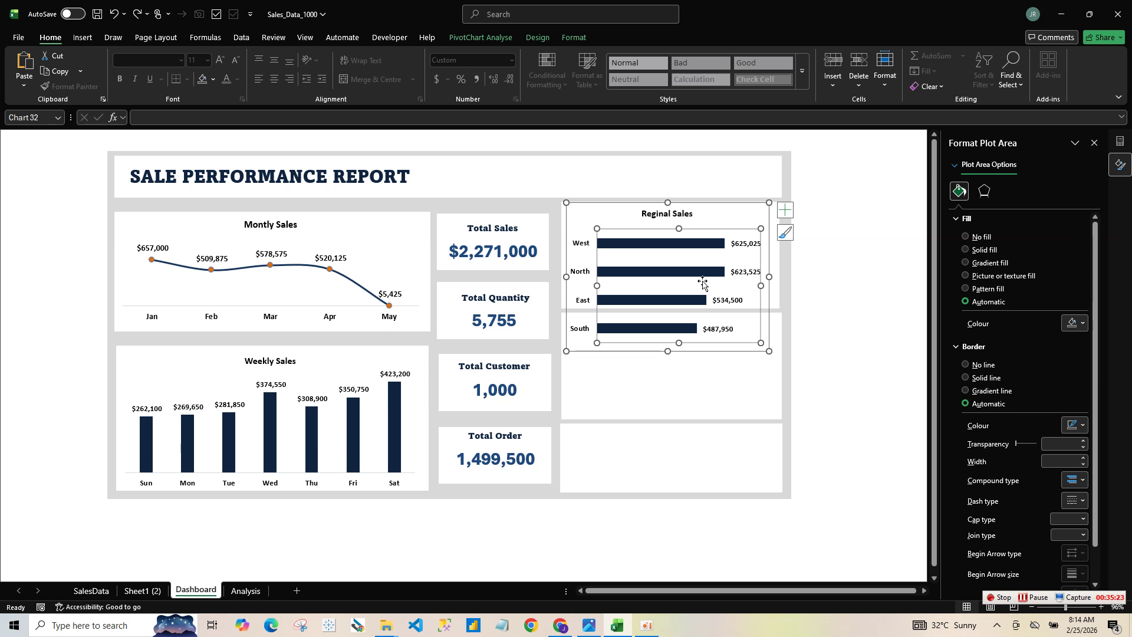
left_click(846, 334)
left_click(753, 316)
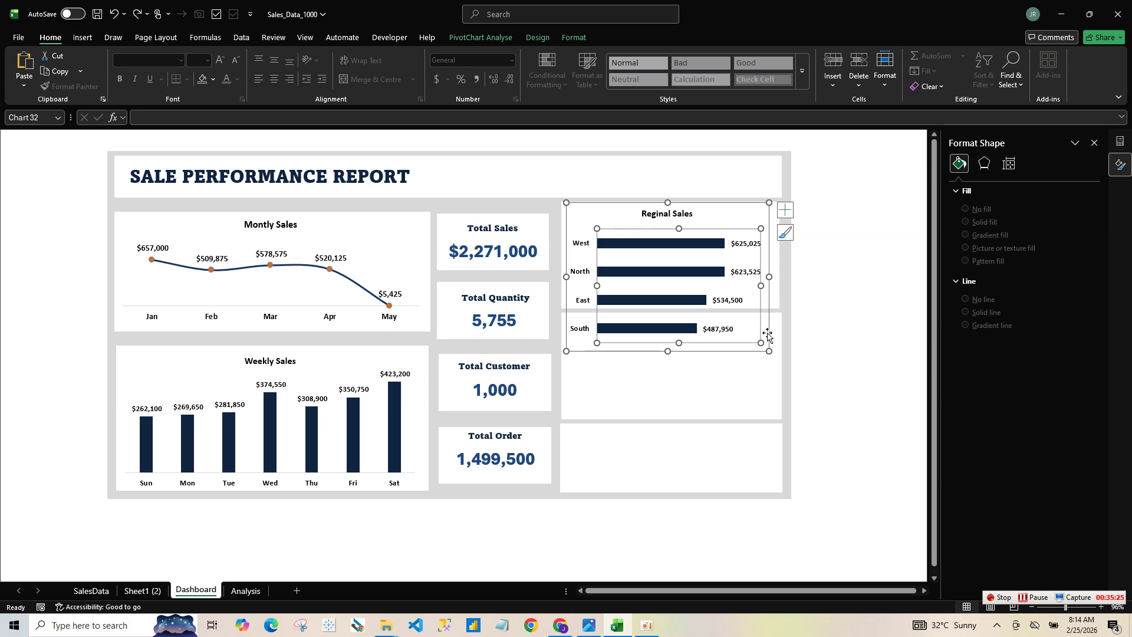
left_click_drag(766, 334, 764, 316)
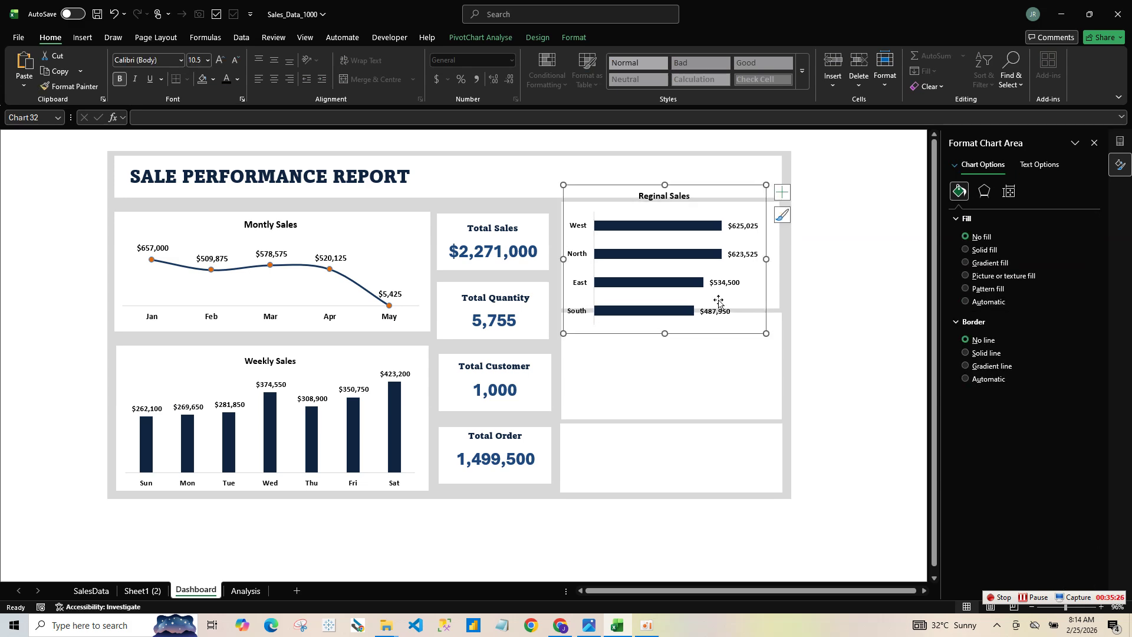
- Change the Reginal Sales chart from a bar chart to a clustered column chart
left_click(669, 254)
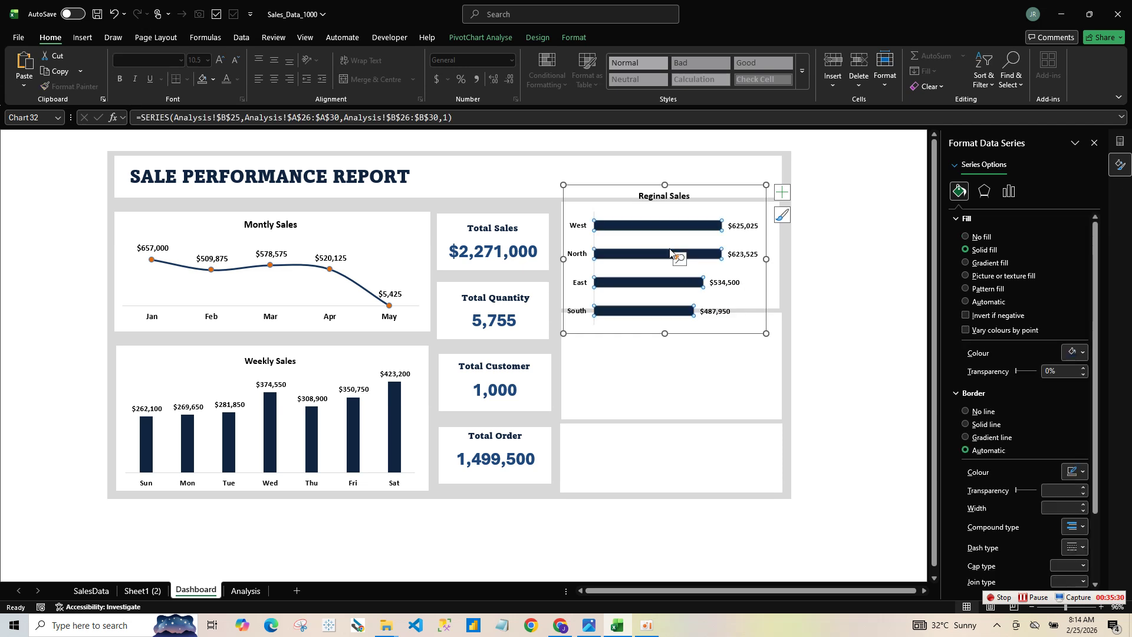
right_click(670, 254)
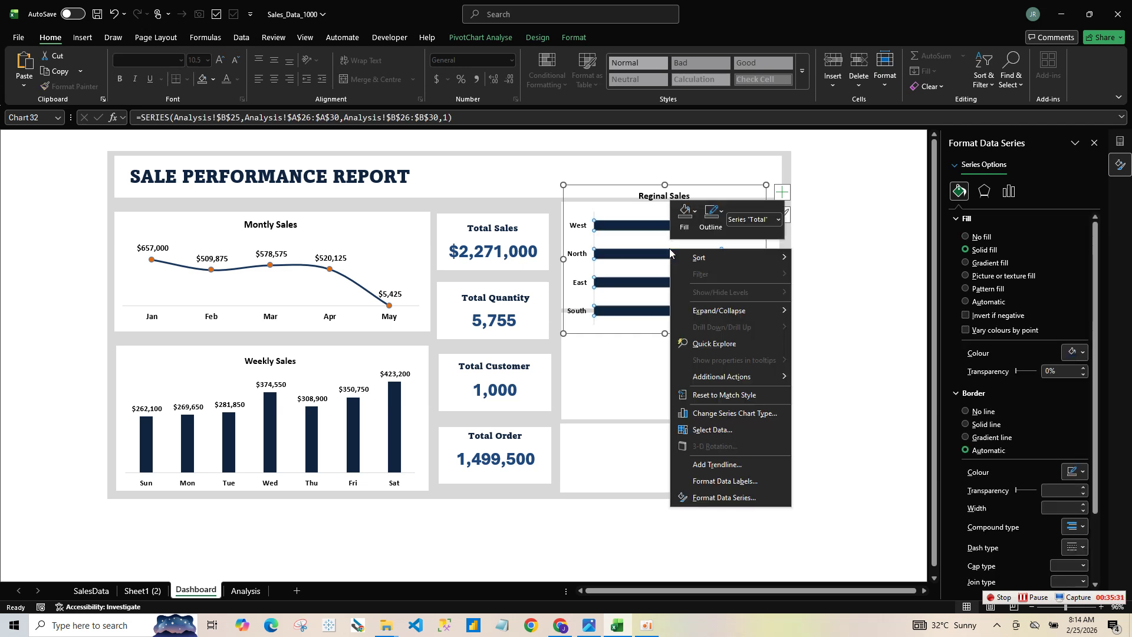
left_click(731, 412)
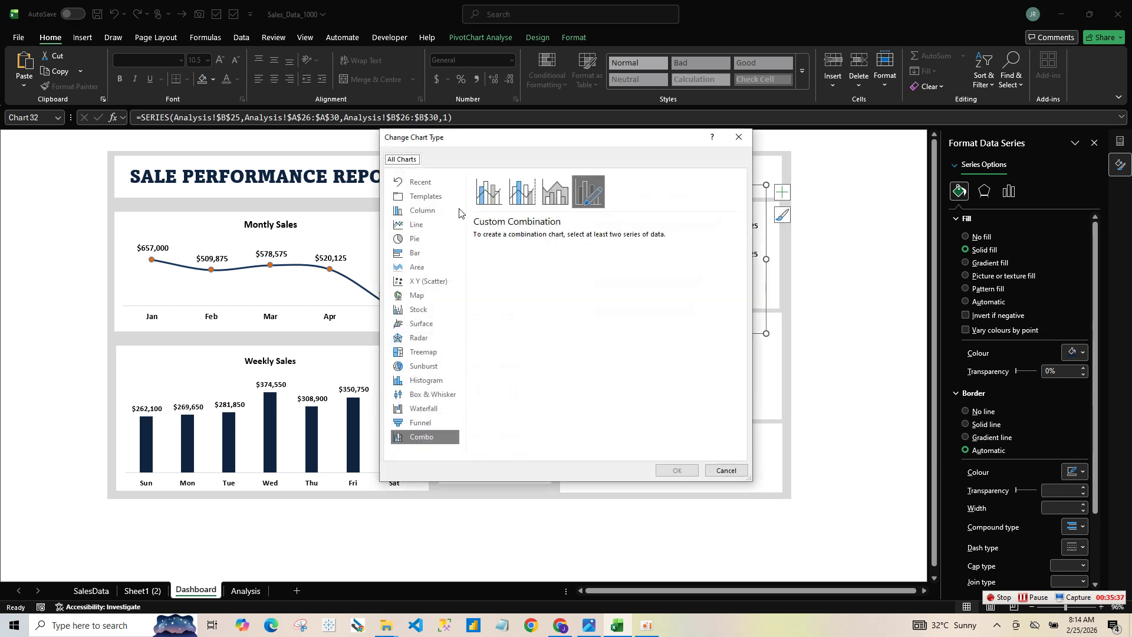
left_click(422, 210)
mouse_move(597, 305)
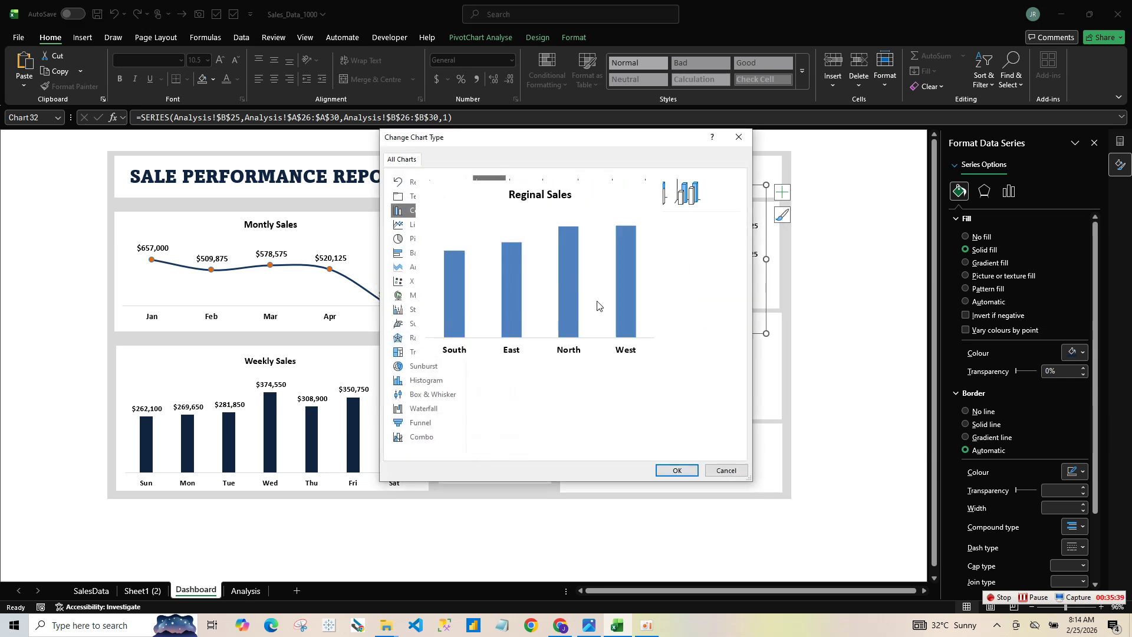
left_click(677, 470)
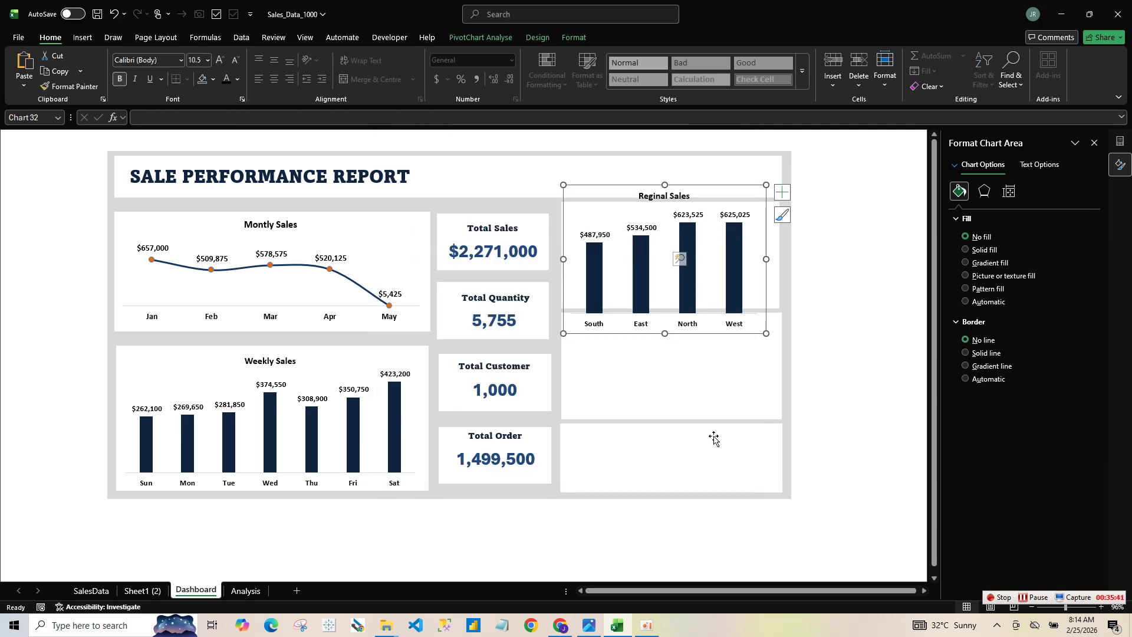
- Resize the Reginal Sales chart to fit inside the card beside Total Sales and deselect it
left_click_drag(766, 333, 778, 305)
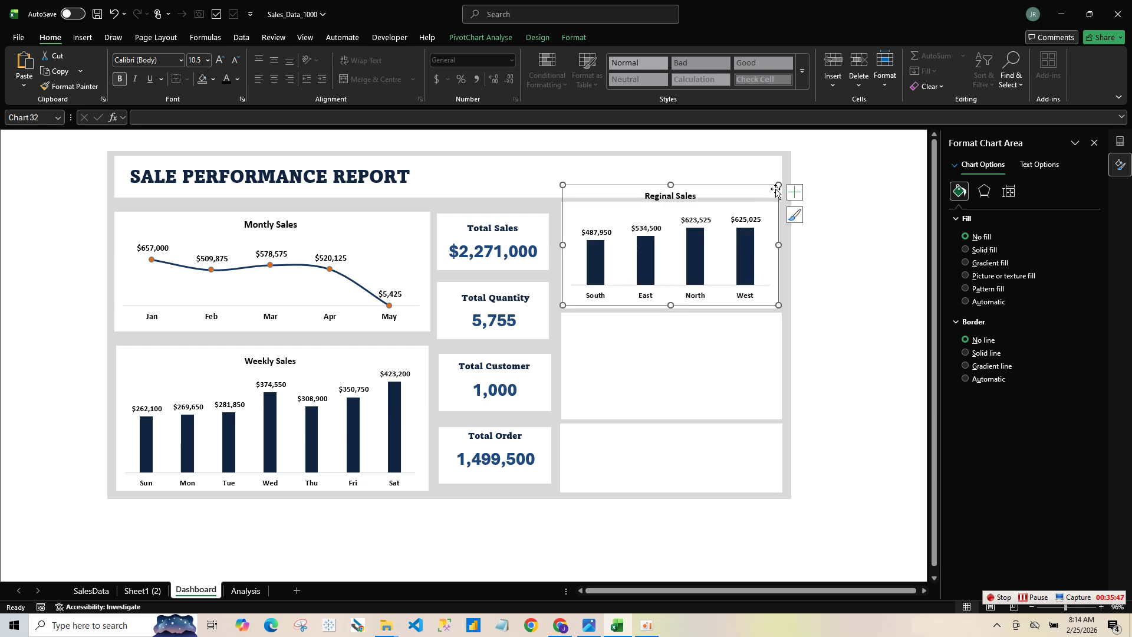
left_click_drag(778, 186, 776, 202)
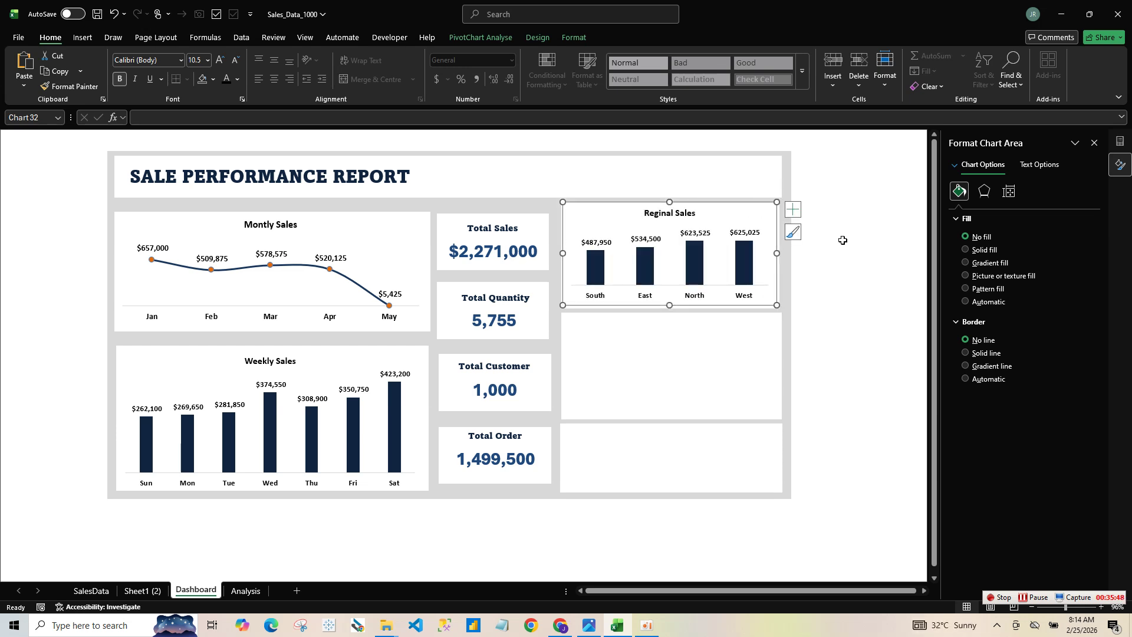
left_click(880, 291)
left_click(843, 316)
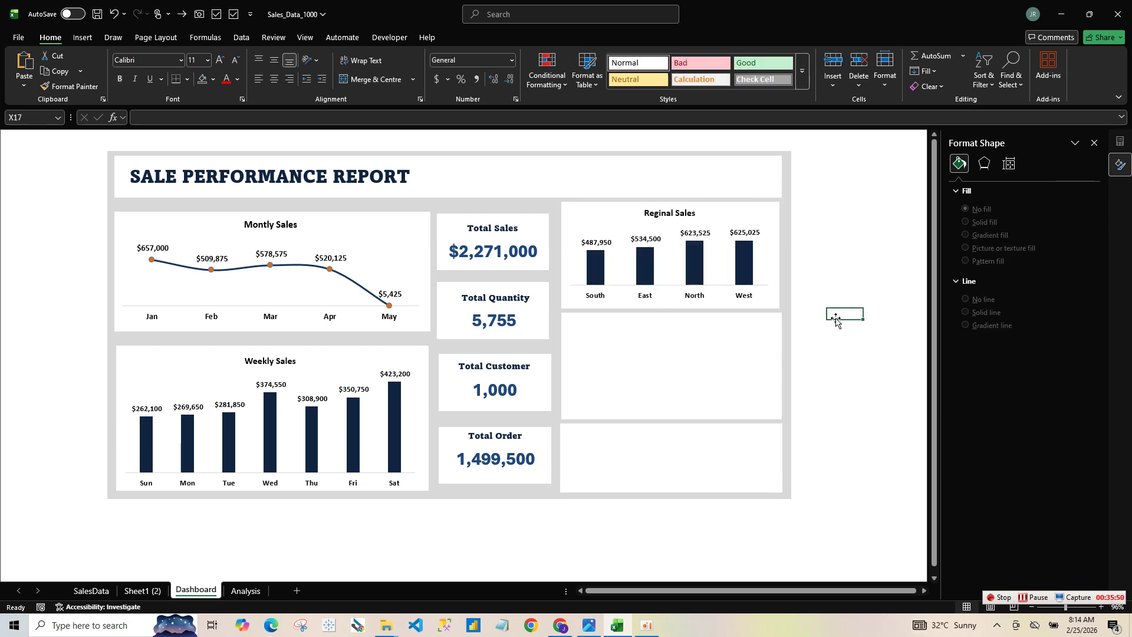
- On the Analysis sheet, move the Reginal Sales chart up beside the Montly Sales chart
left_click(245, 590)
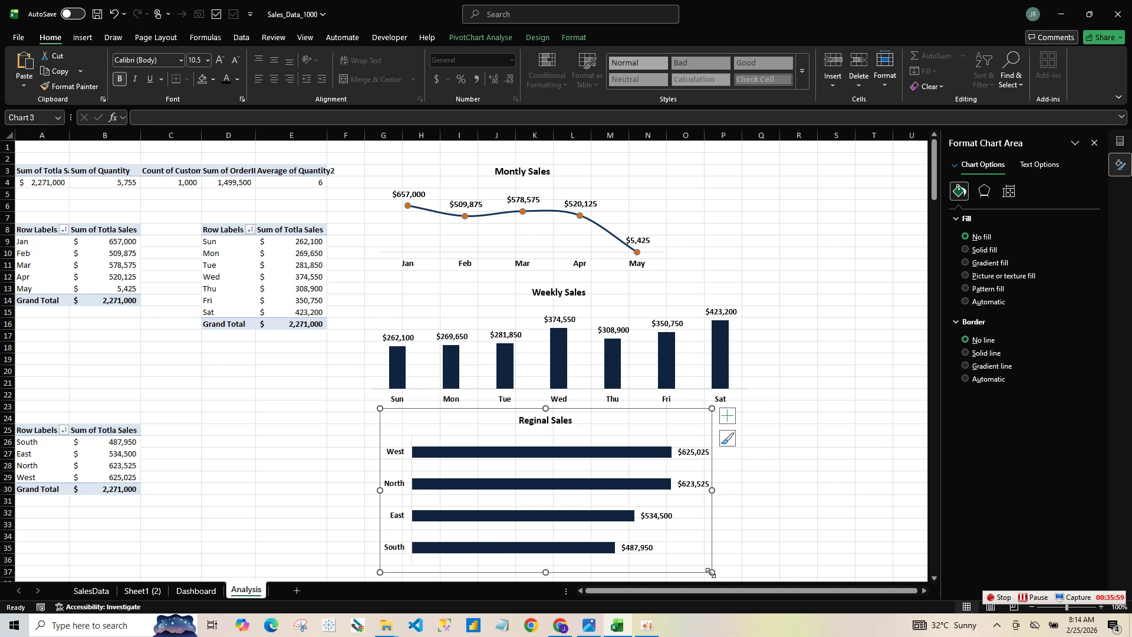
left_click_drag(707, 565, 905, 295)
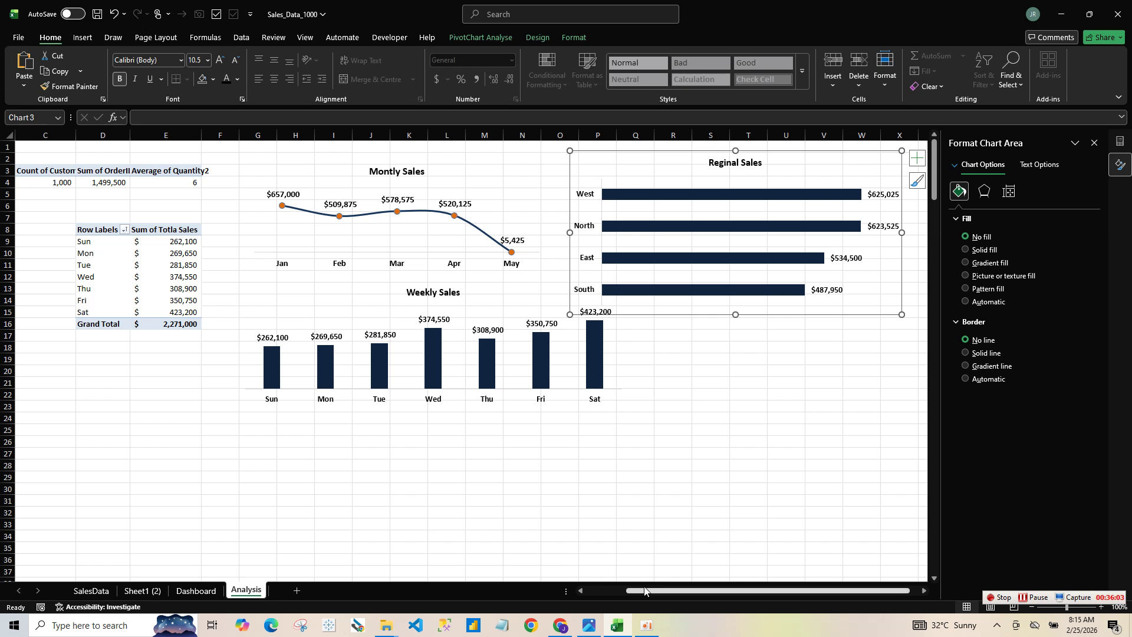
left_click_drag(644, 590, 401, 591)
- Copy the regional sales PivotTable and paste the copy at cell A35
left_click_drag(49, 434, 54, 547)
key("ctrl+c")
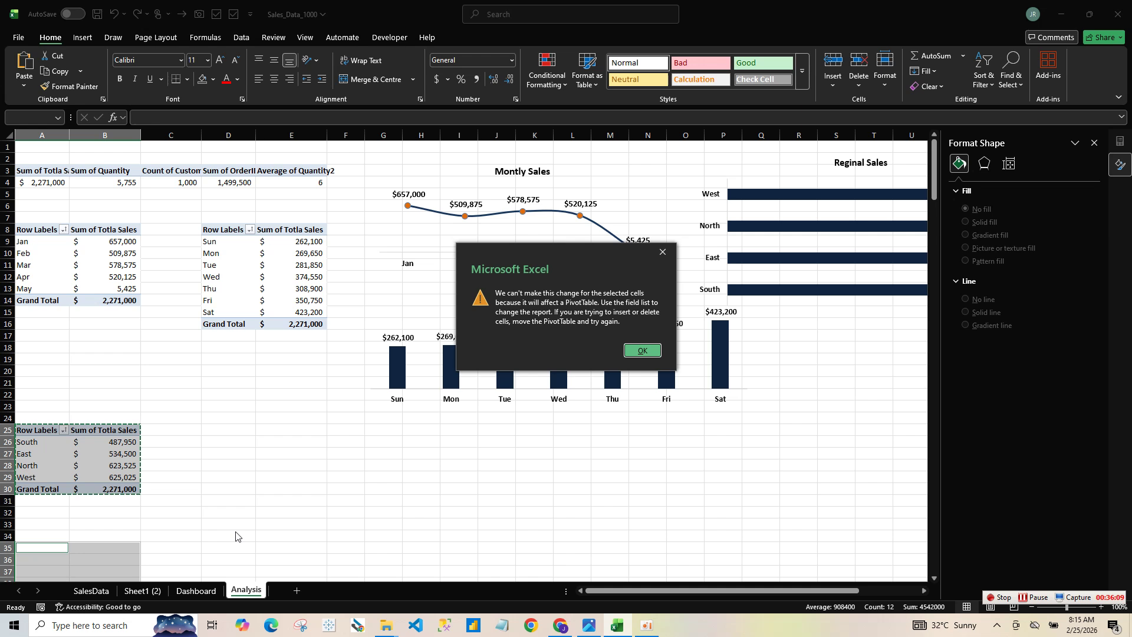
left_click(651, 347)
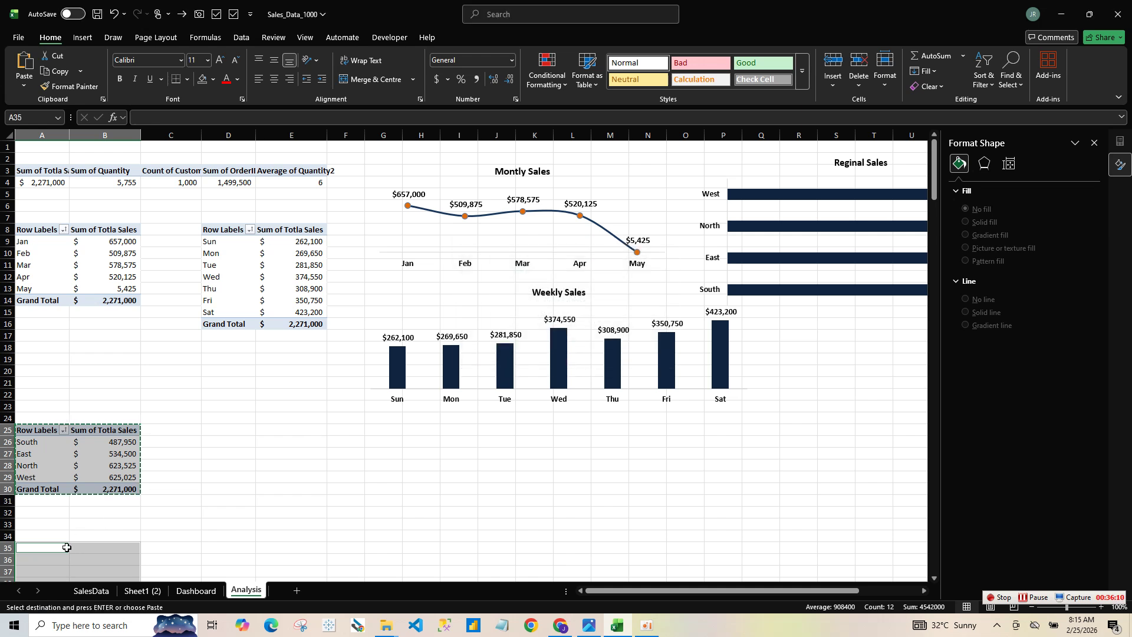
key("ctrl+v")
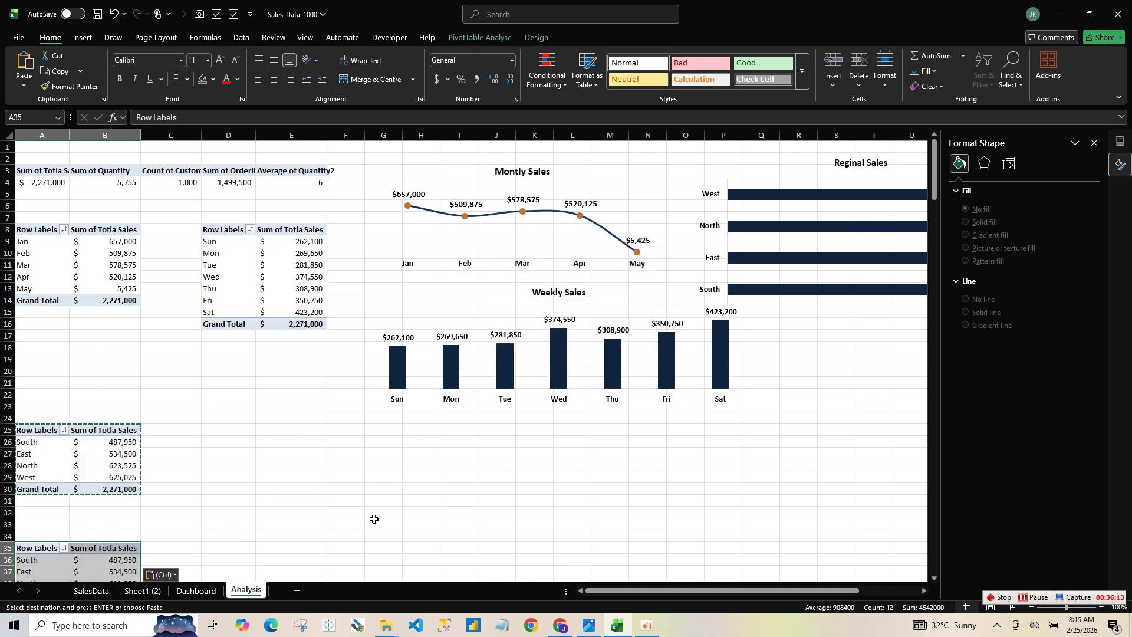
- Replace the Region row field with Category in the PivotTable at A35
left_click_drag(935, 179, 956, 211)
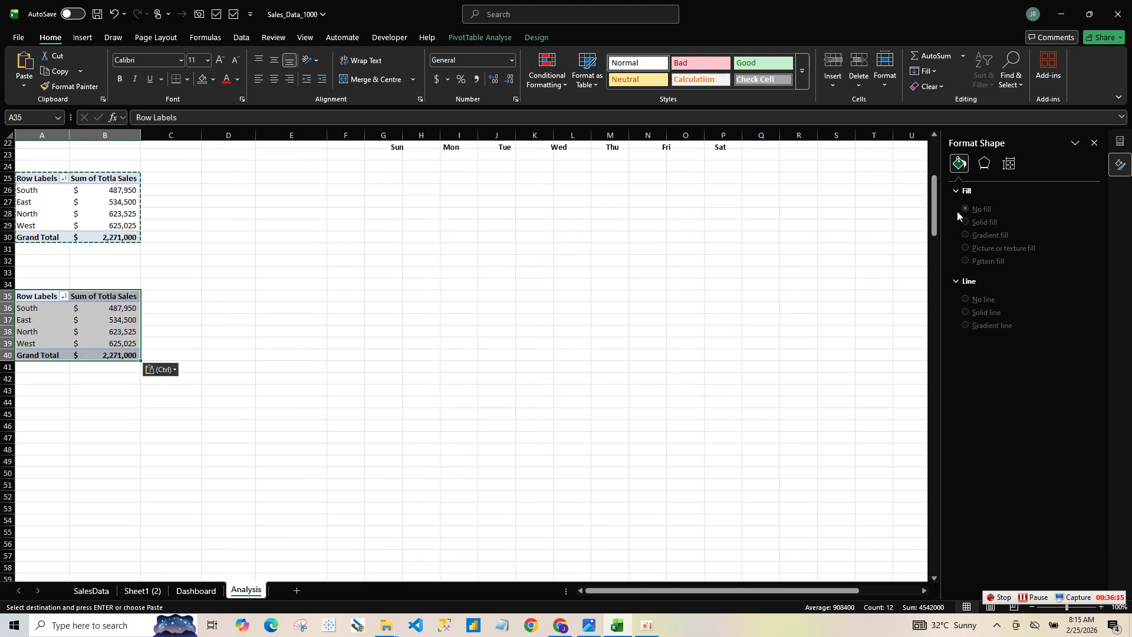
left_click(1095, 142)
left_click_drag(969, 504, 1006, 318)
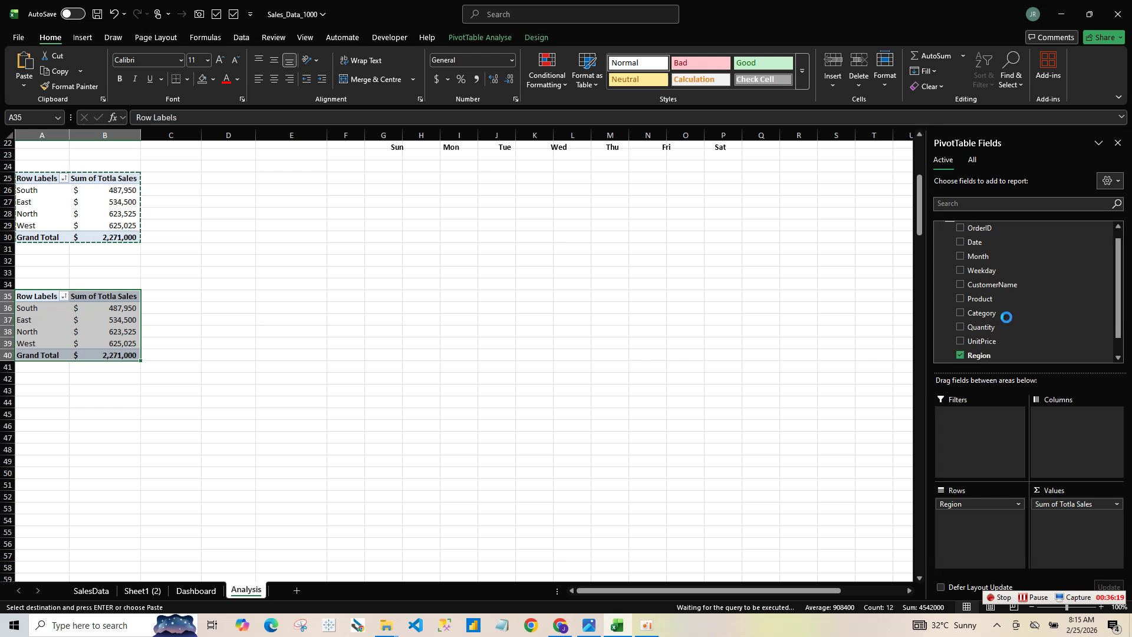
left_click(960, 312)
- Copy the category PivotTable to cell D35 and replace the copy's Category row field with Product
left_click(49, 297)
left_click_drag(49, 296, 118, 330)
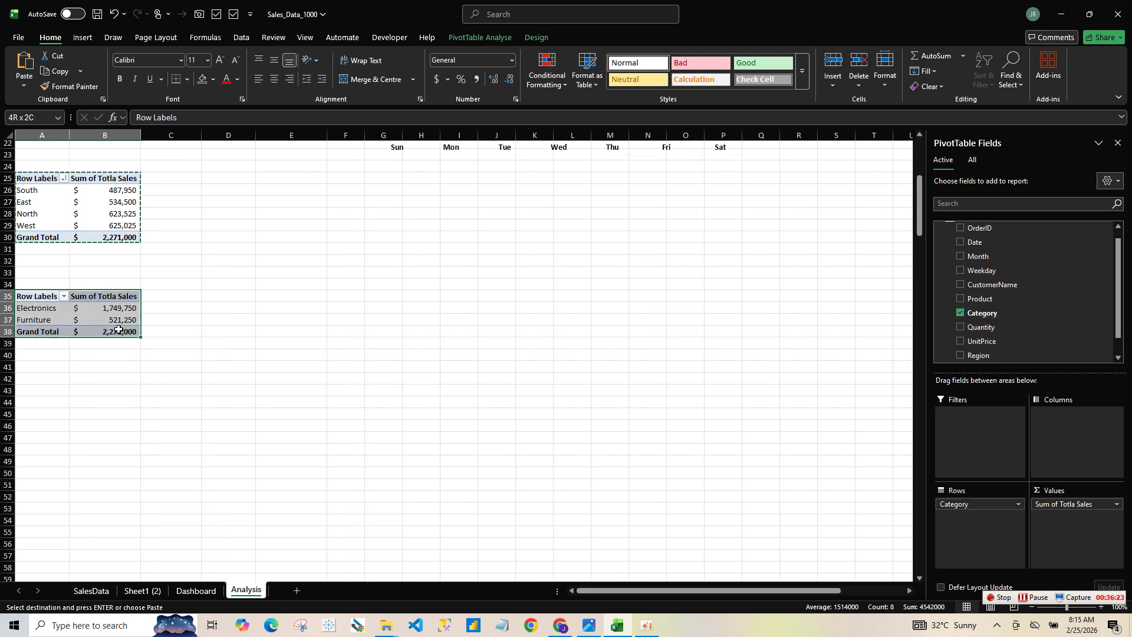
key("ctrl+c")
left_click(202, 297)
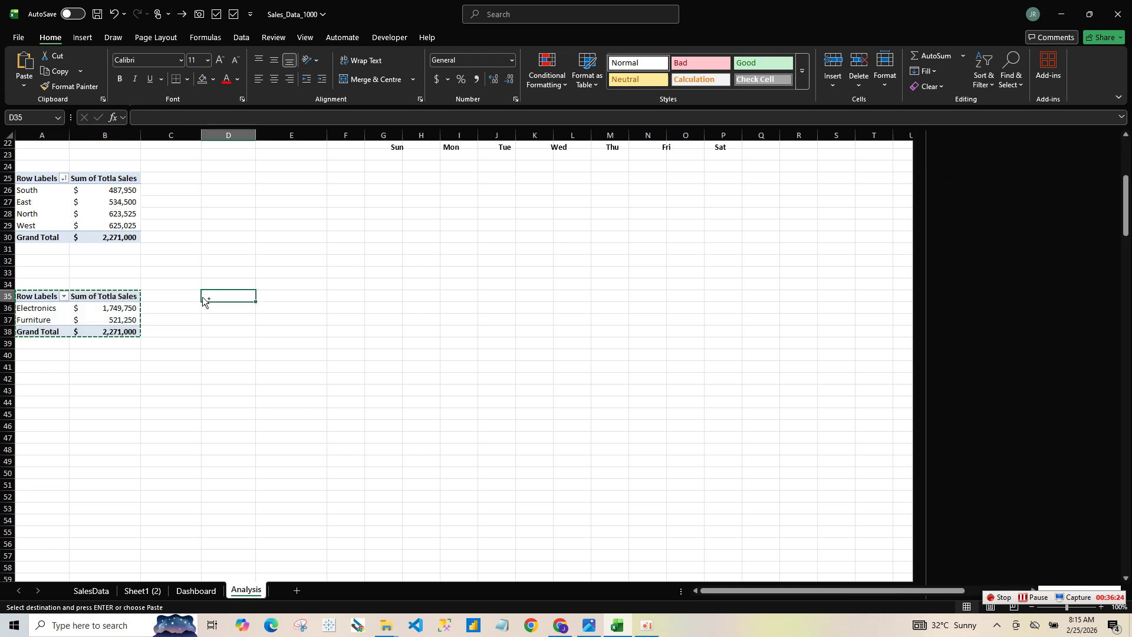
key("ctrl+v")
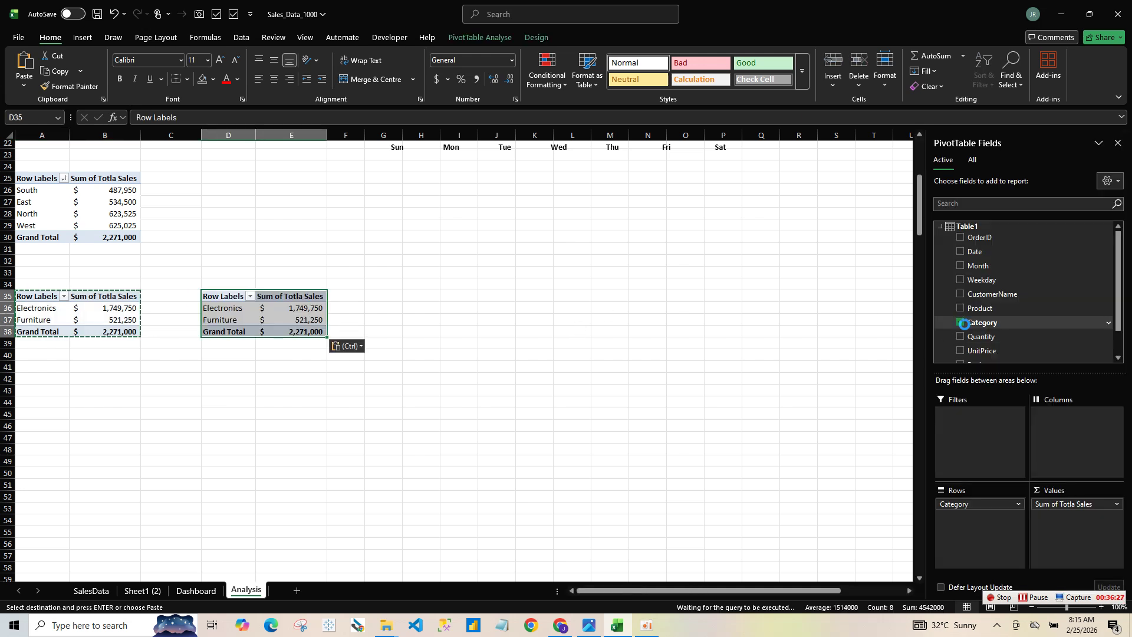
left_click(960, 322)
left_click(960, 308)
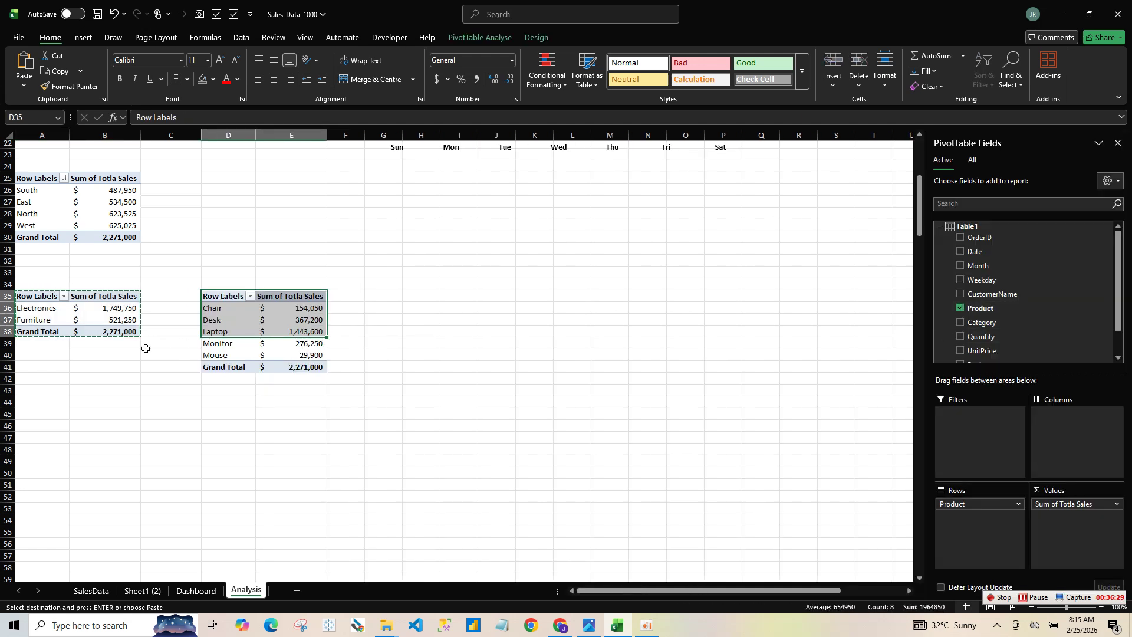
- Summarise the Totla Sales values in the category PivotTable by Average
left_click(115, 319)
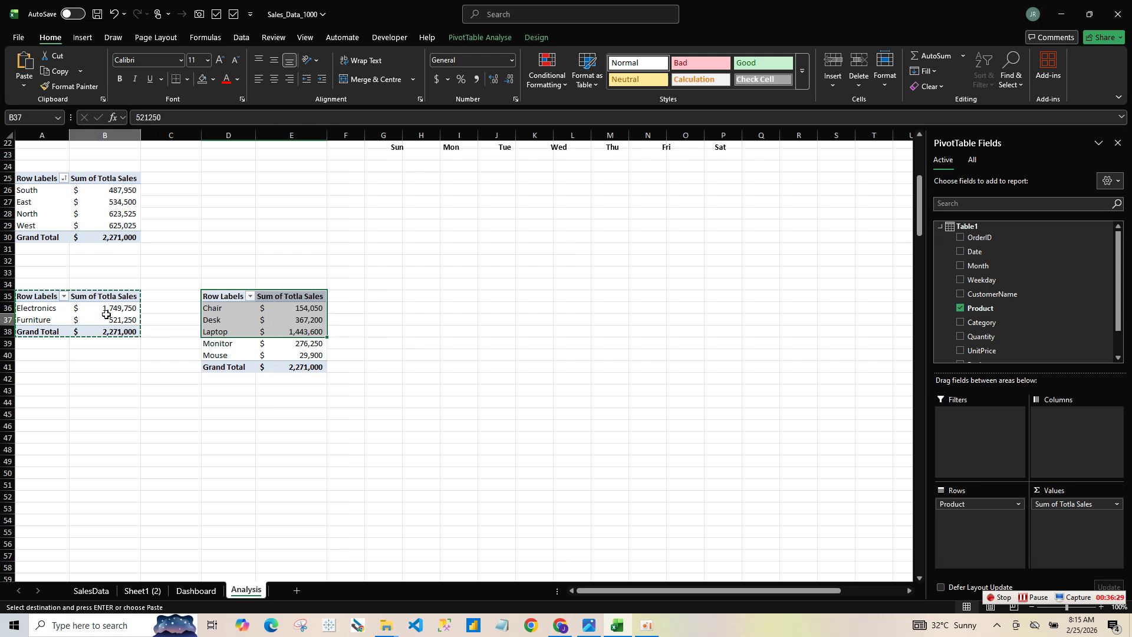
left_click(1102, 504)
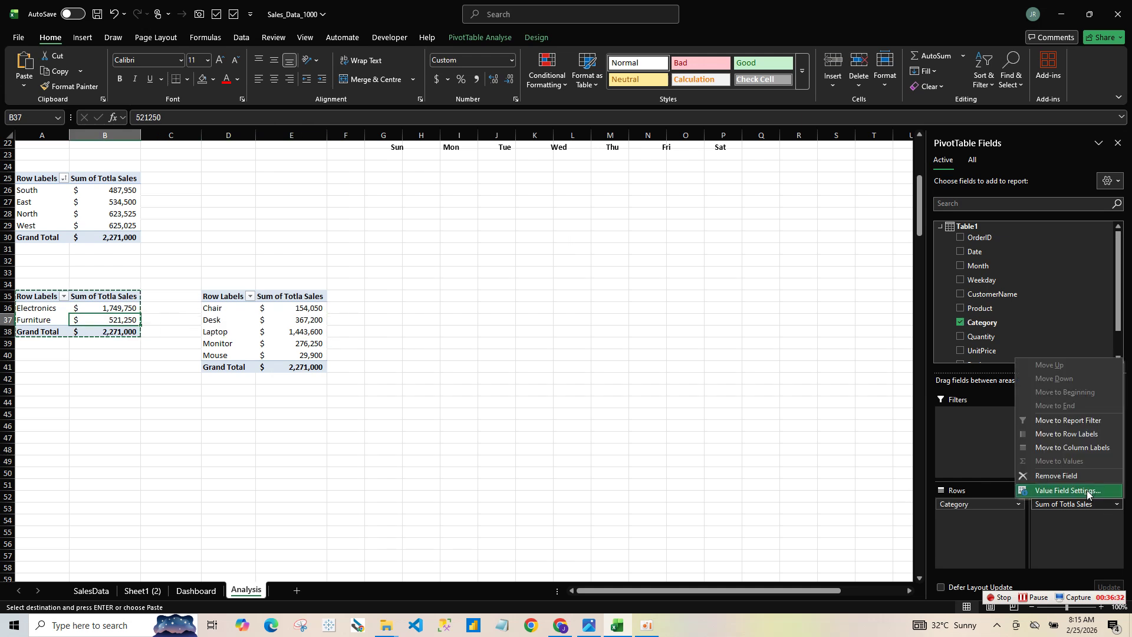
left_click(1068, 491)
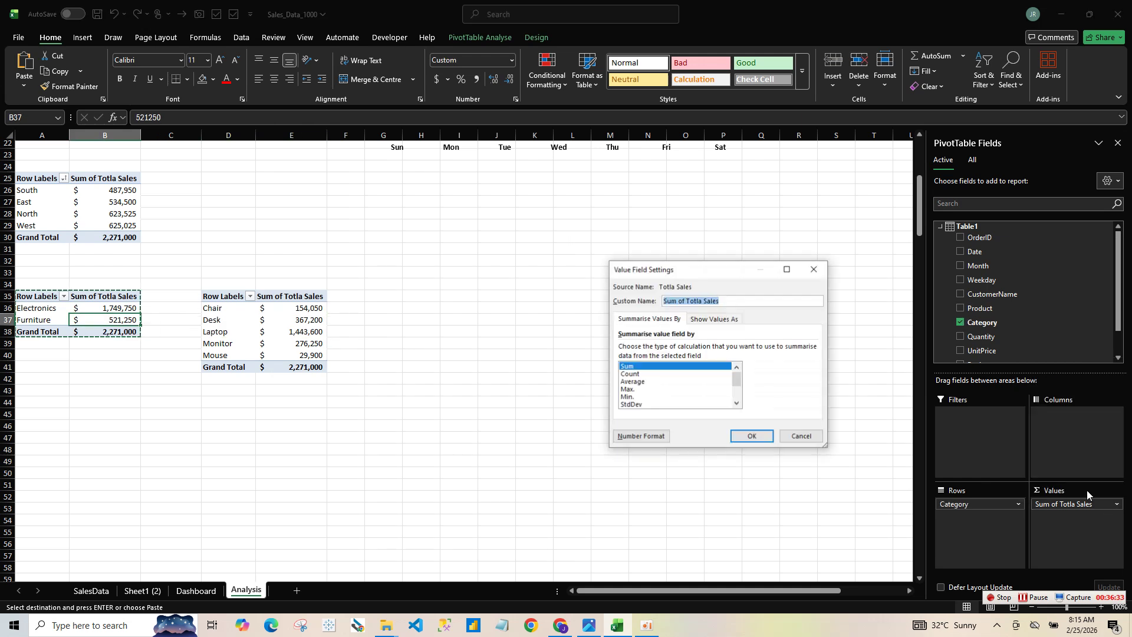
left_click(632, 382)
left_click(754, 438)
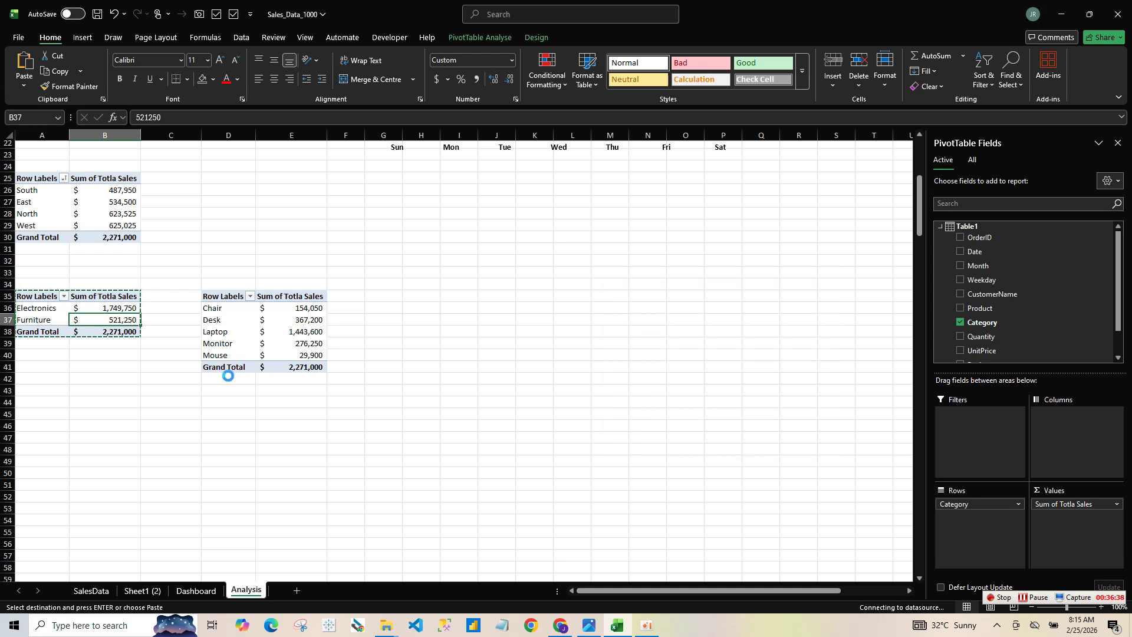
- Apply the comma number style to the category averages and their grand total
left_click_drag(147, 307, 151, 321)
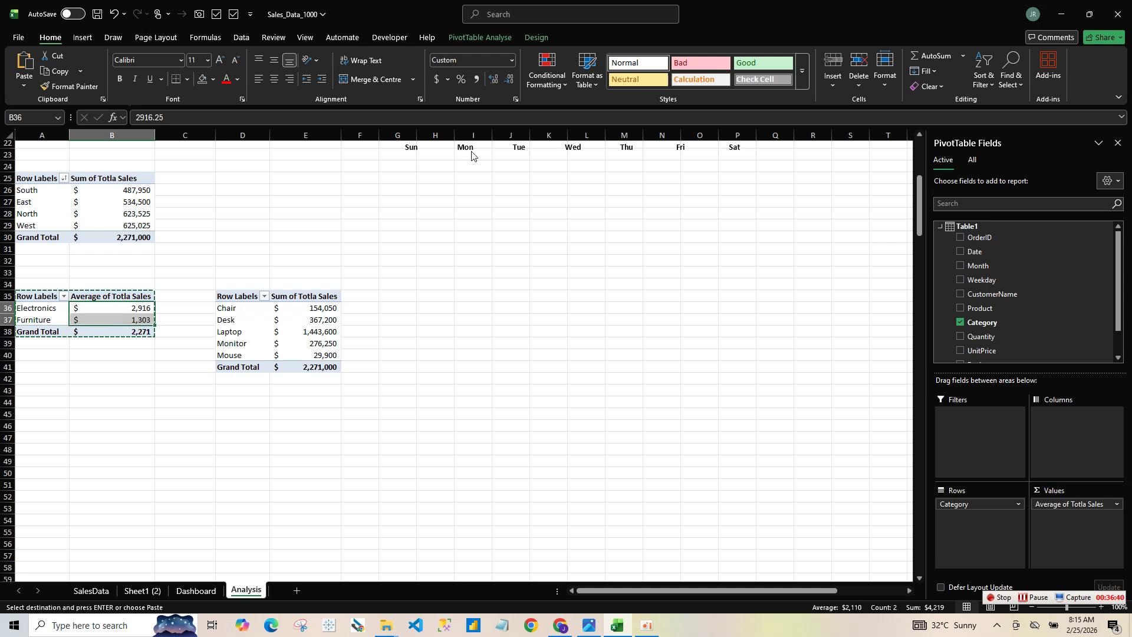
left_click(476, 81)
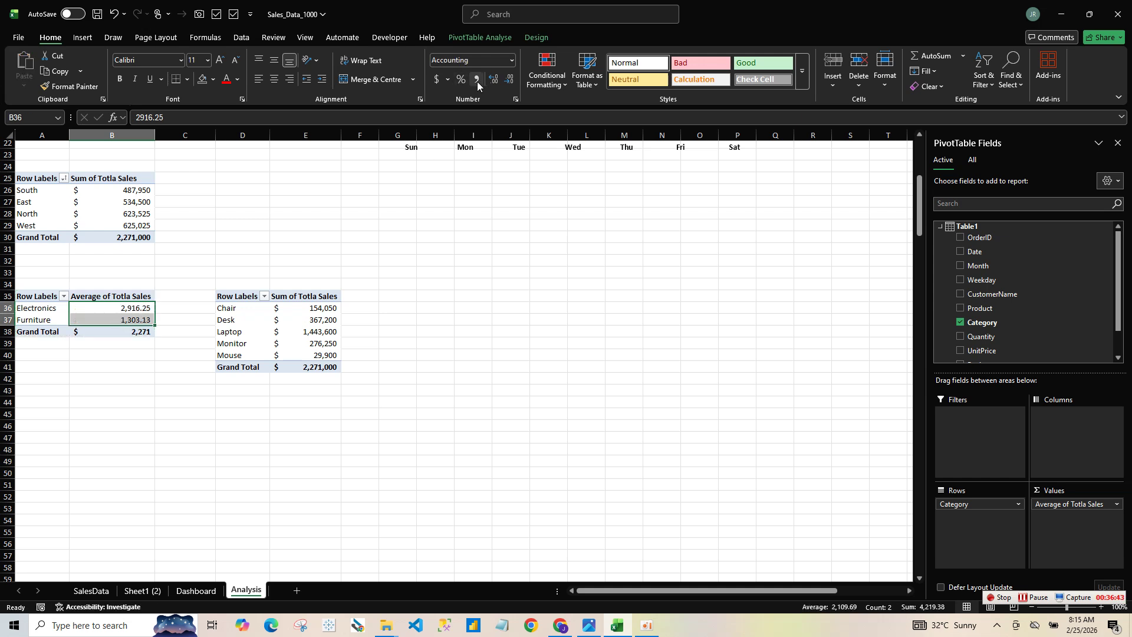
left_click_drag(134, 306, 146, 331)
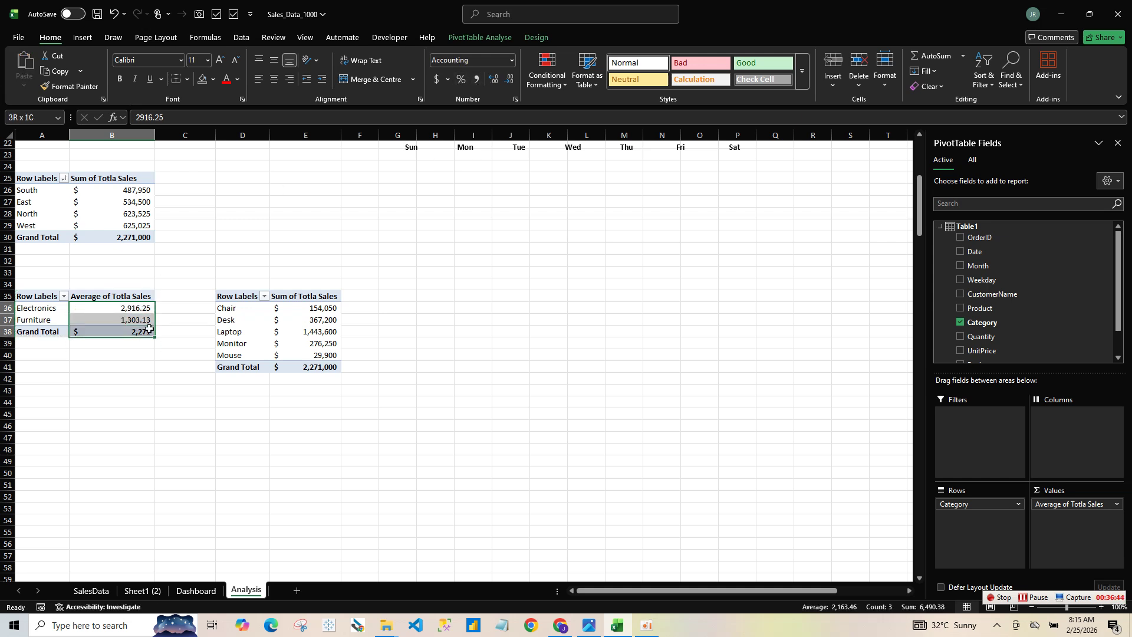
left_click(476, 80)
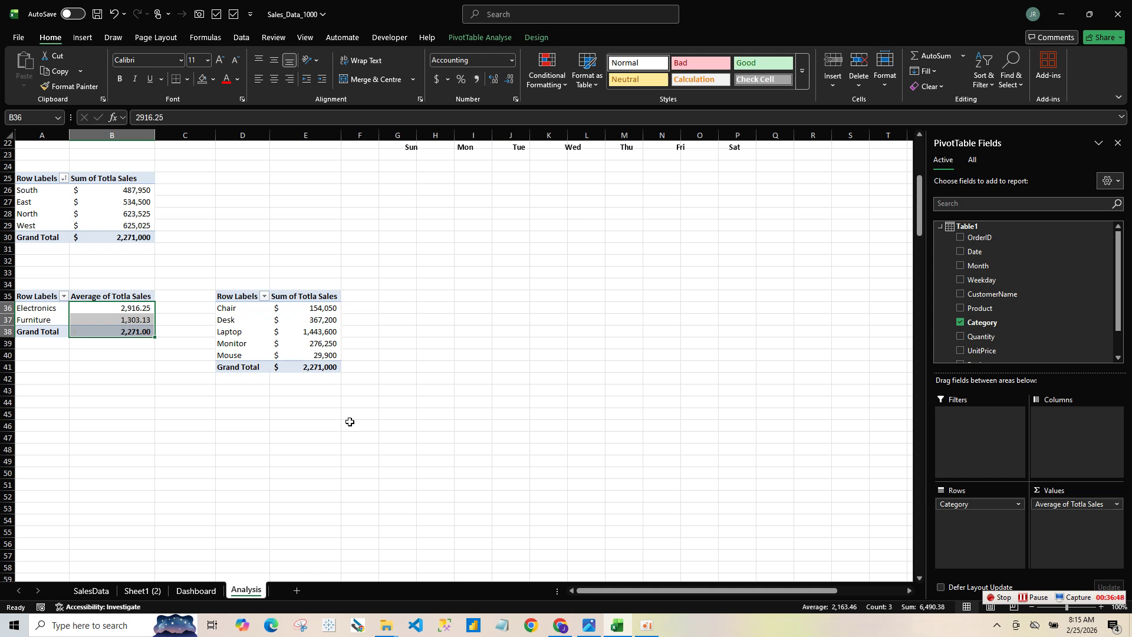
- Try to show the average Totla Sales in the category PivotTable as % of Column Total
right_click(112, 313)
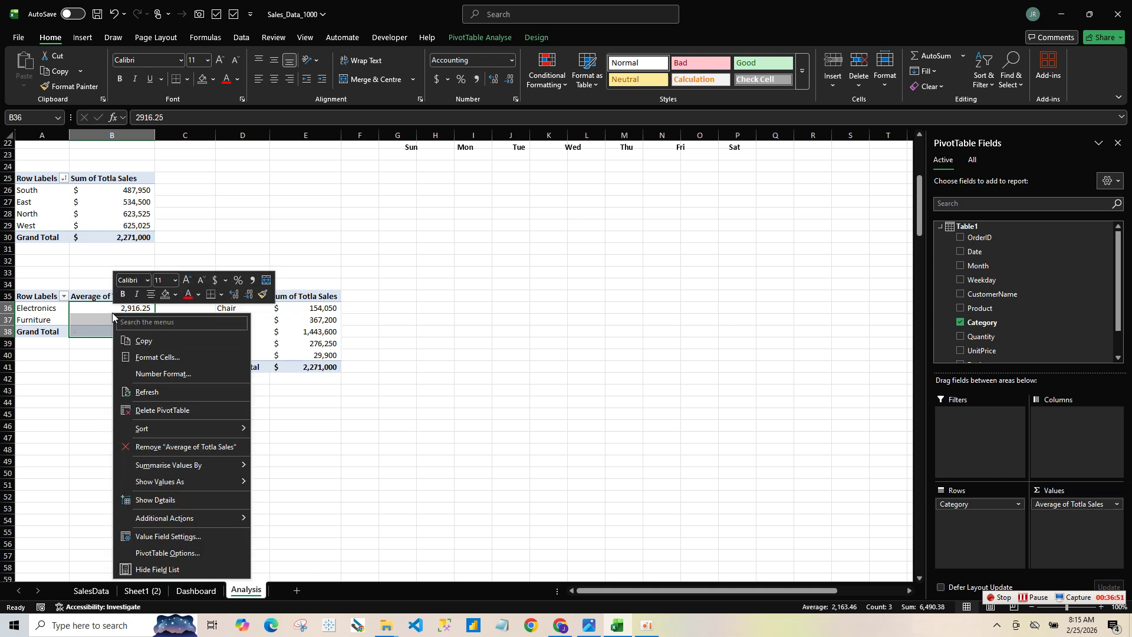
mouse_move(203, 468)
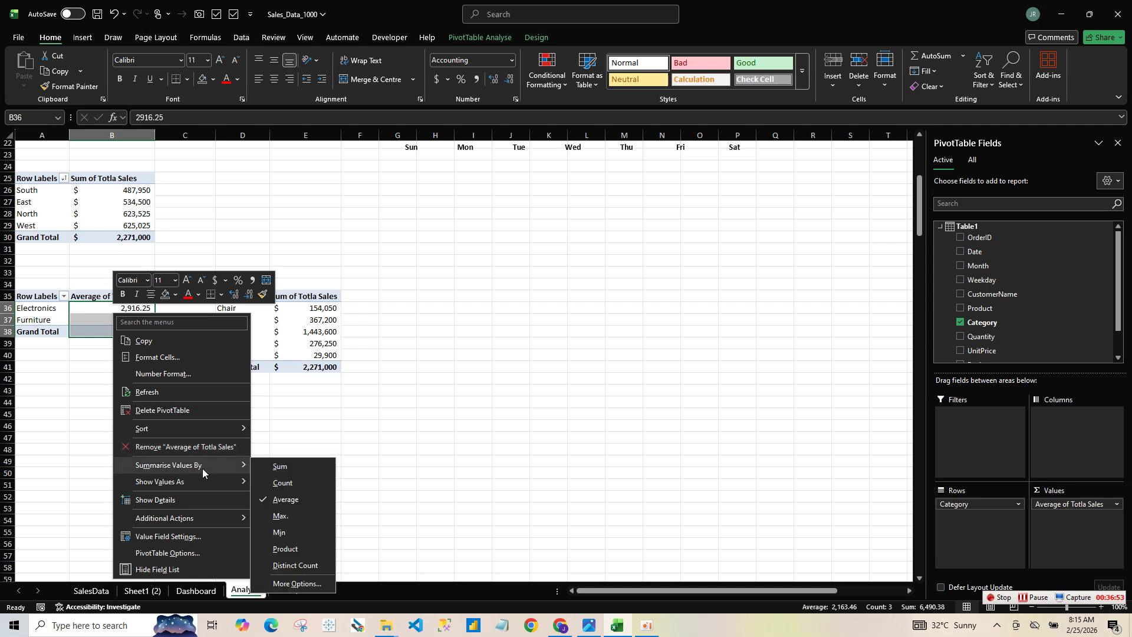
left_click(85, 310)
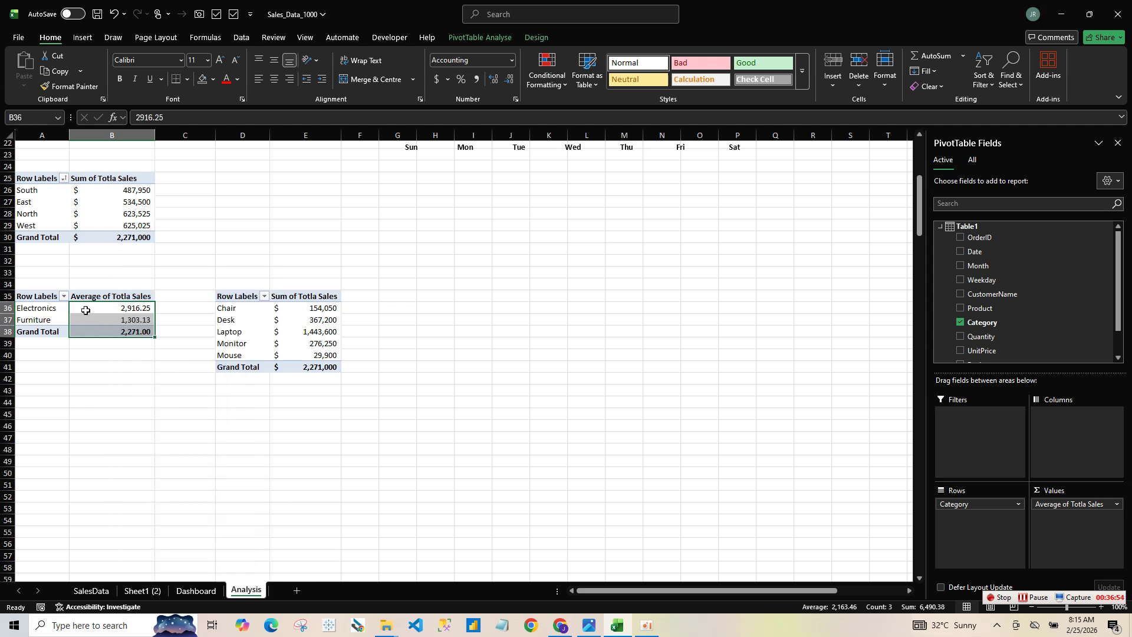
right_click(85, 310)
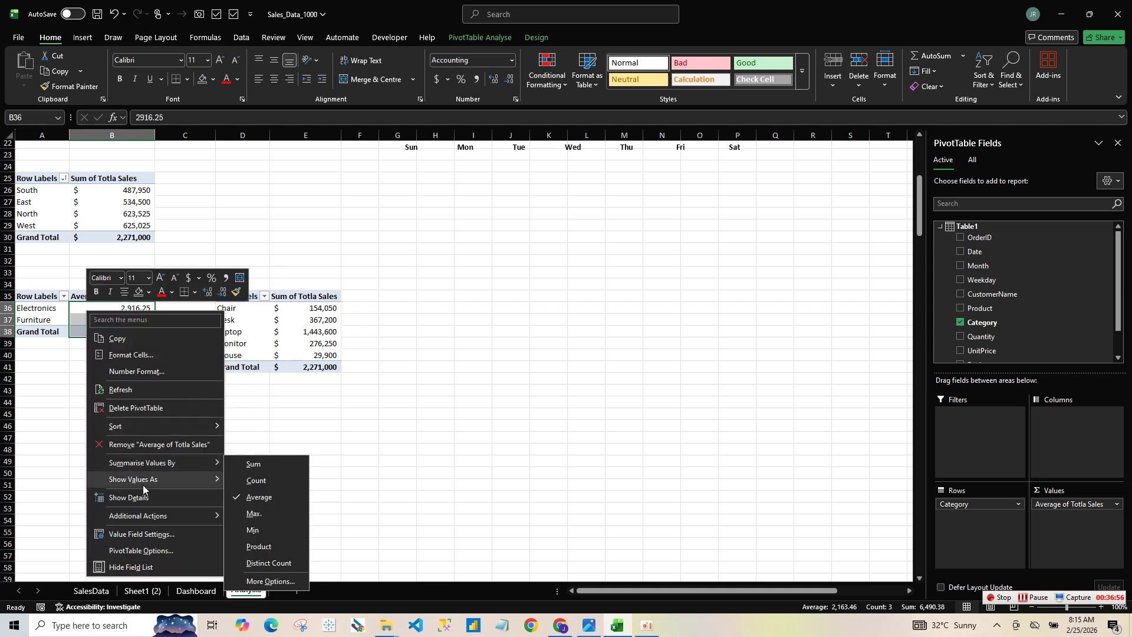
mouse_move(157, 482)
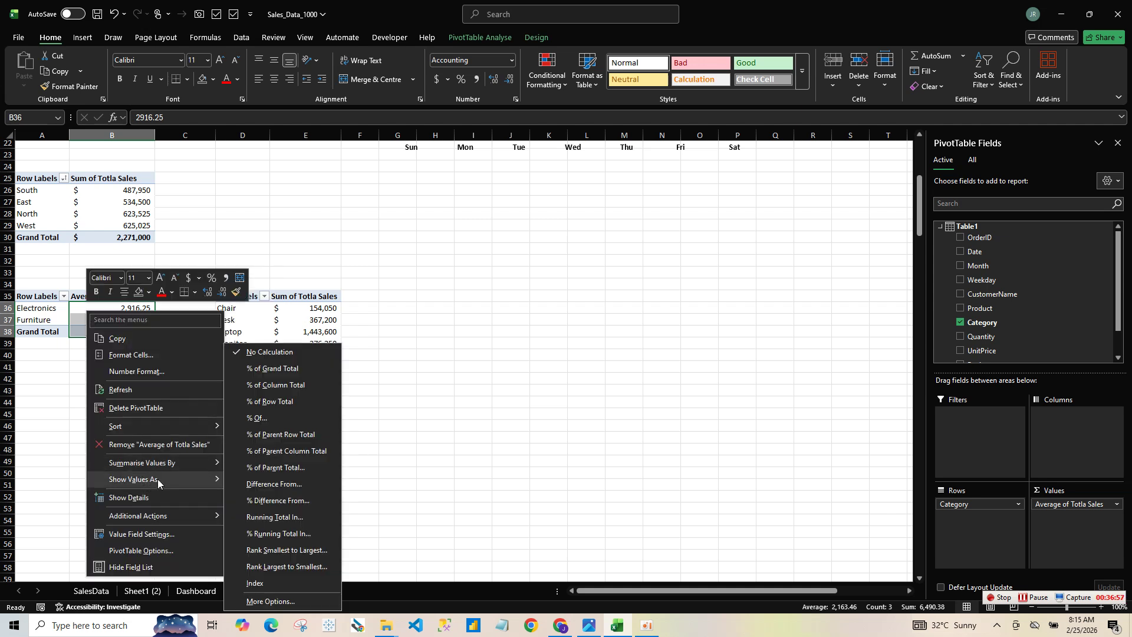
left_click(291, 385)
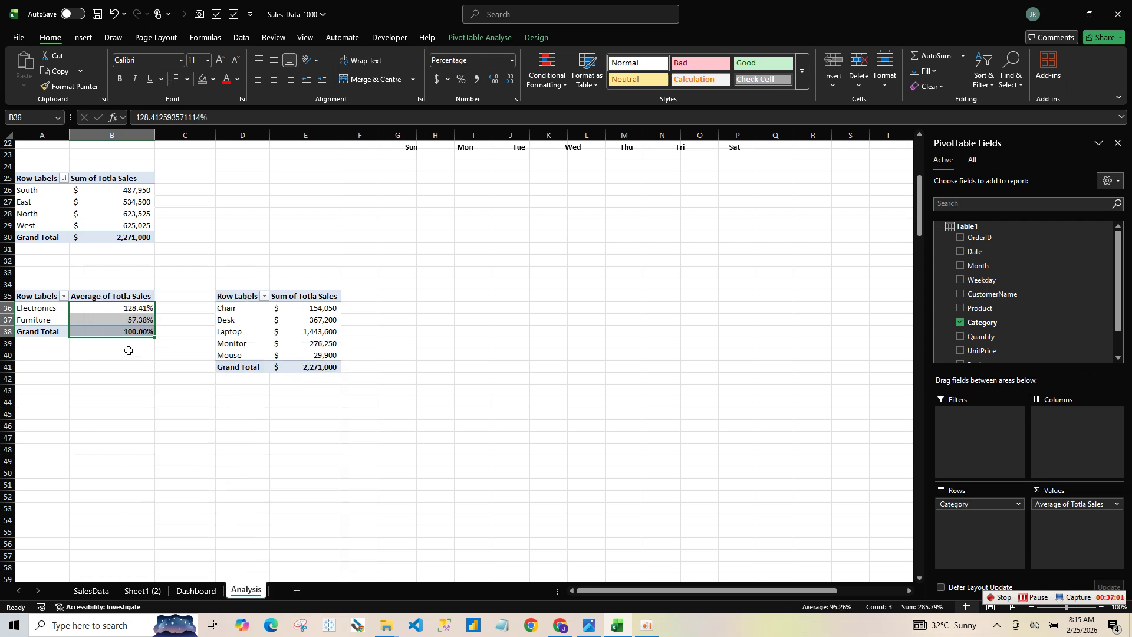
left_click(144, 321)
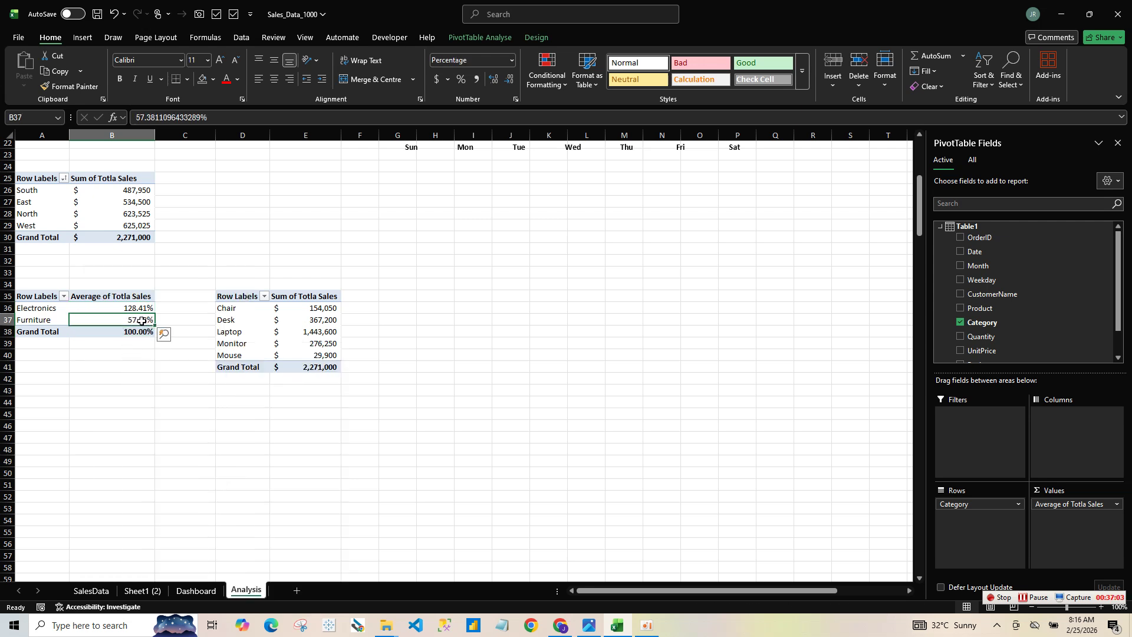
left_click_drag(135, 307, 132, 336)
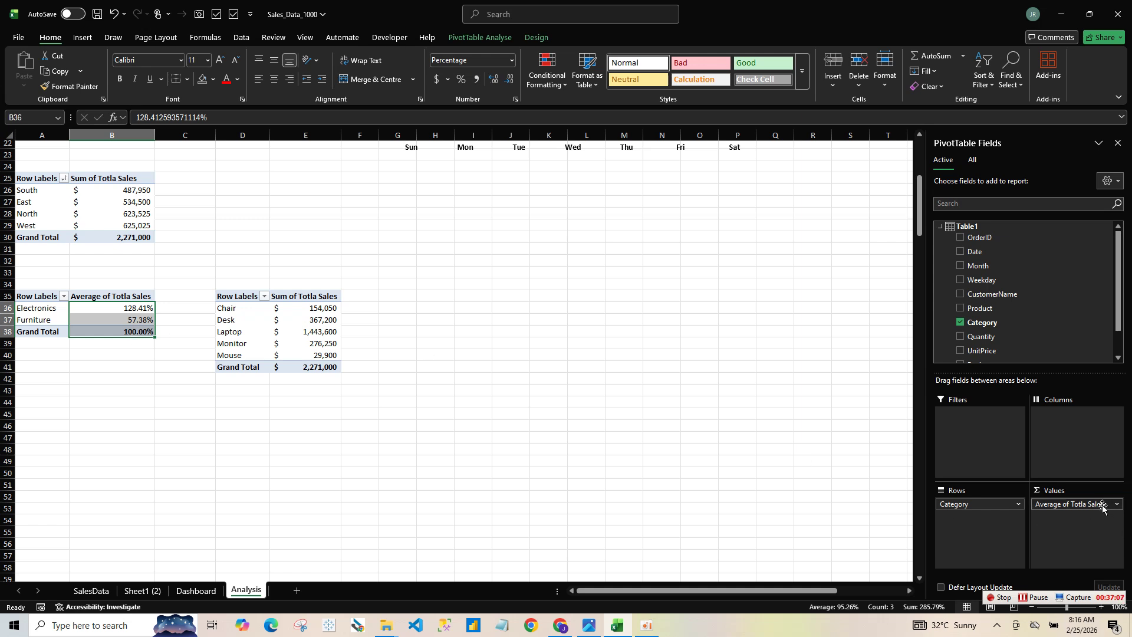
- Remove Average of Totla Sales from the category PivotTable's values and add the Totla Sales field back as a sum
left_click_drag(1055, 506, 995, 324)
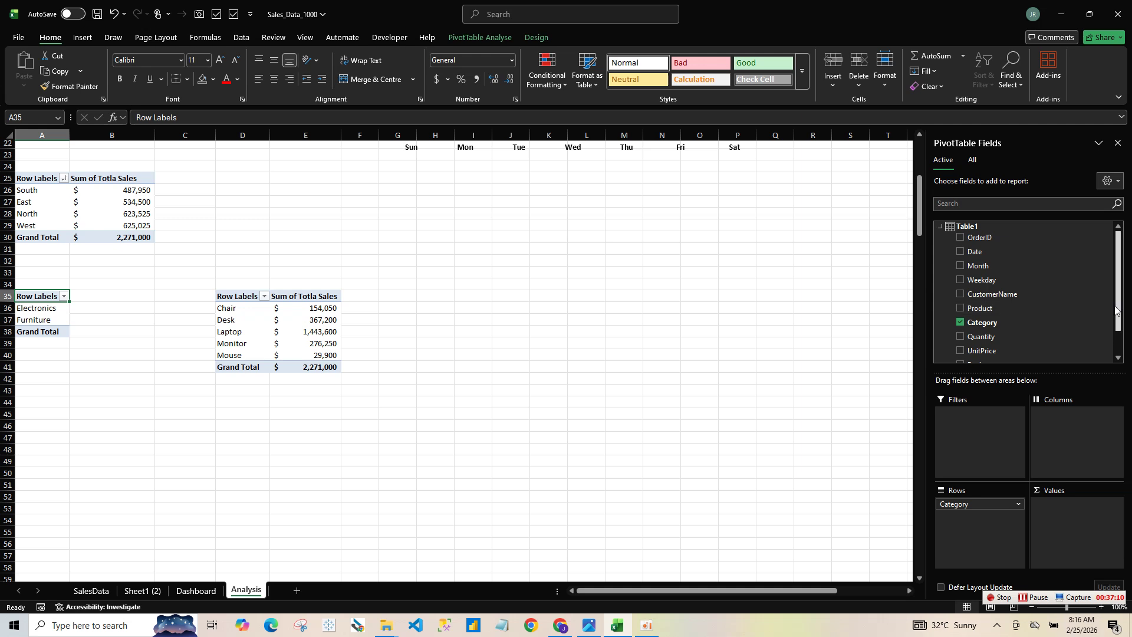
scroll(1114, 311, "down", 1)
left_click_drag(982, 351, 1084, 523)
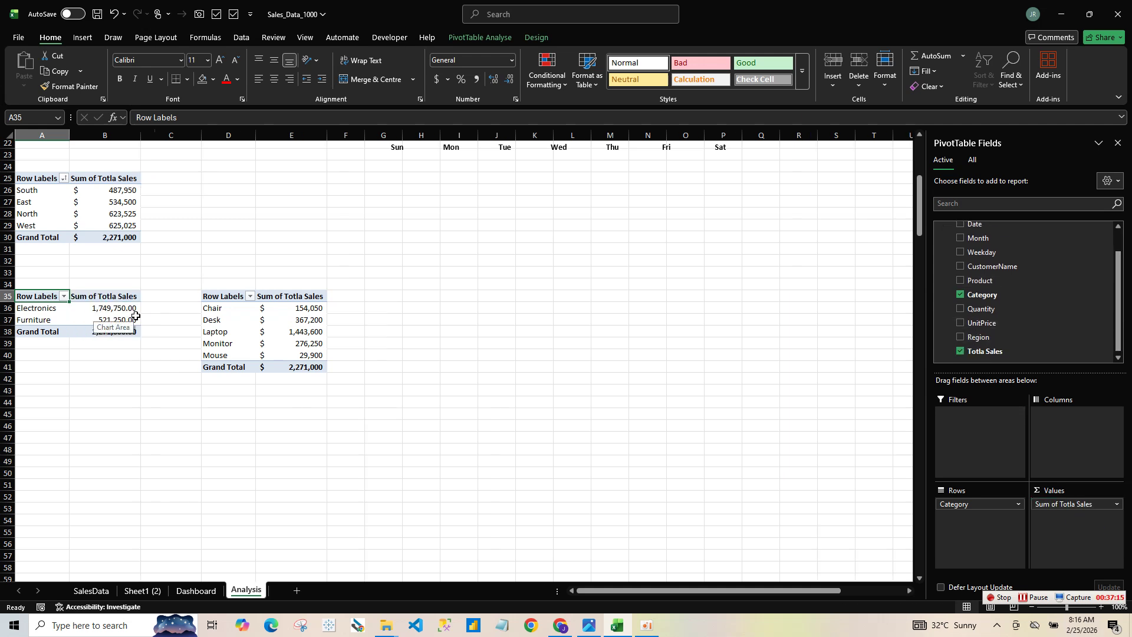
- Show the category PivotTable's Sum of Totla Sales values as % of Column Total
left_click(116, 313)
right_click(117, 313)
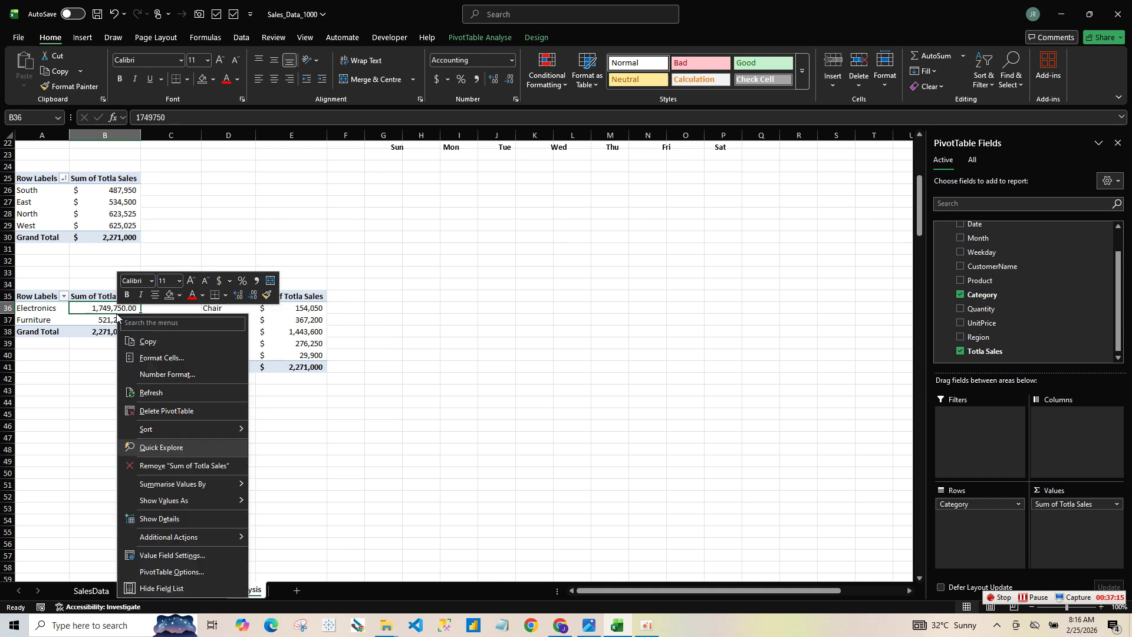
mouse_move(210, 495)
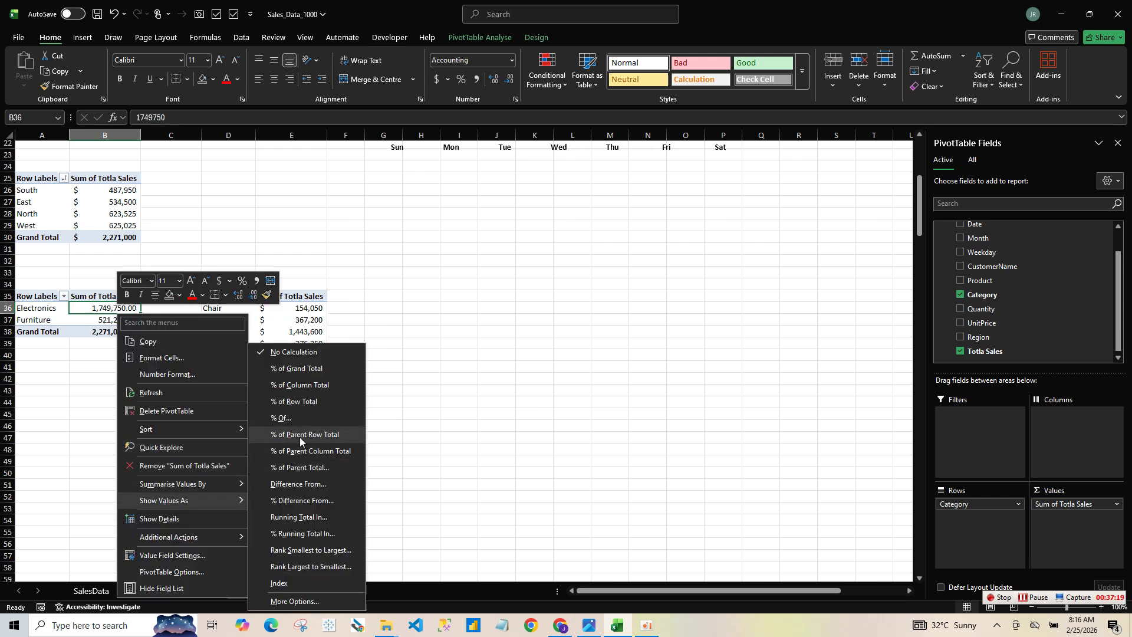
left_click(317, 385)
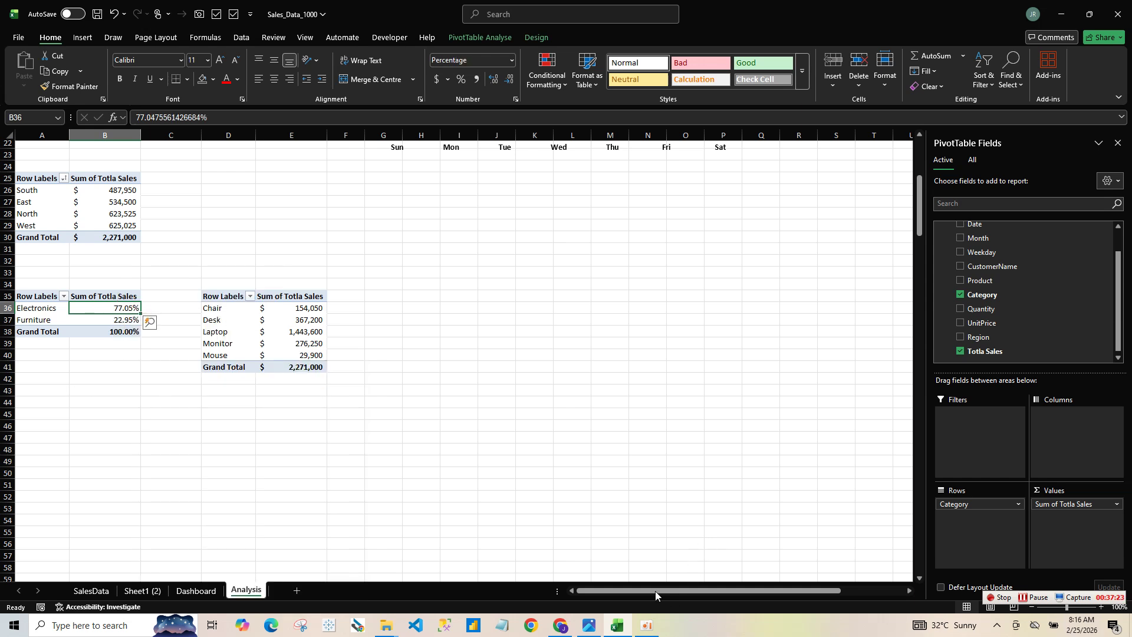
left_click(107, 331)
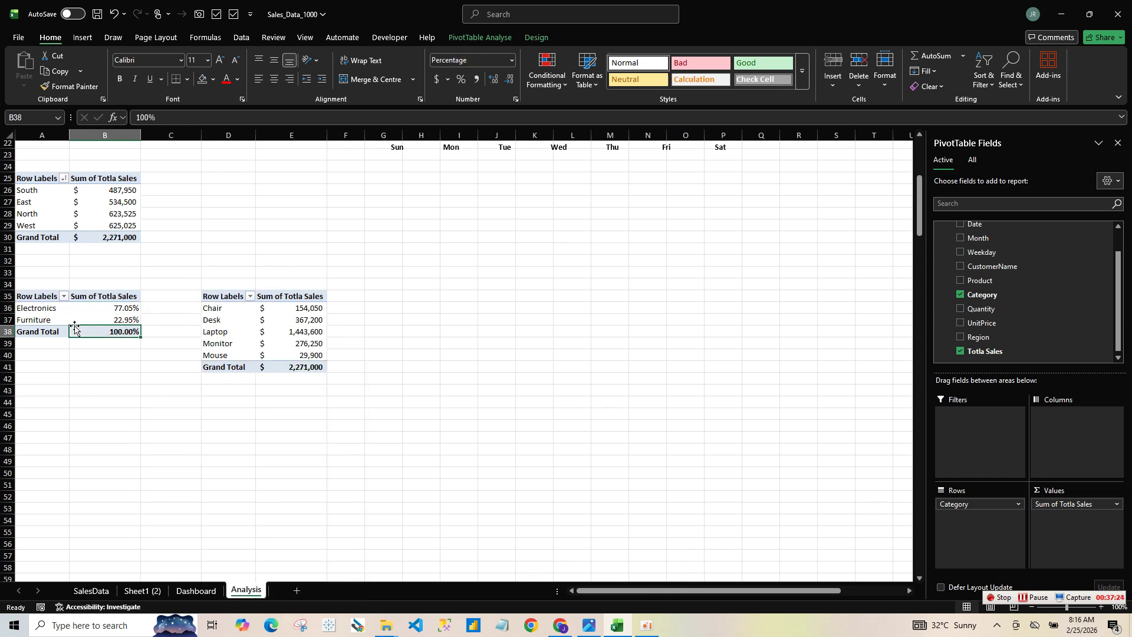
- Insert a doughnut chart from the category PivotTable and place it beside the product PivotTable, clear of its data
left_click(41, 307)
left_click(46, 319)
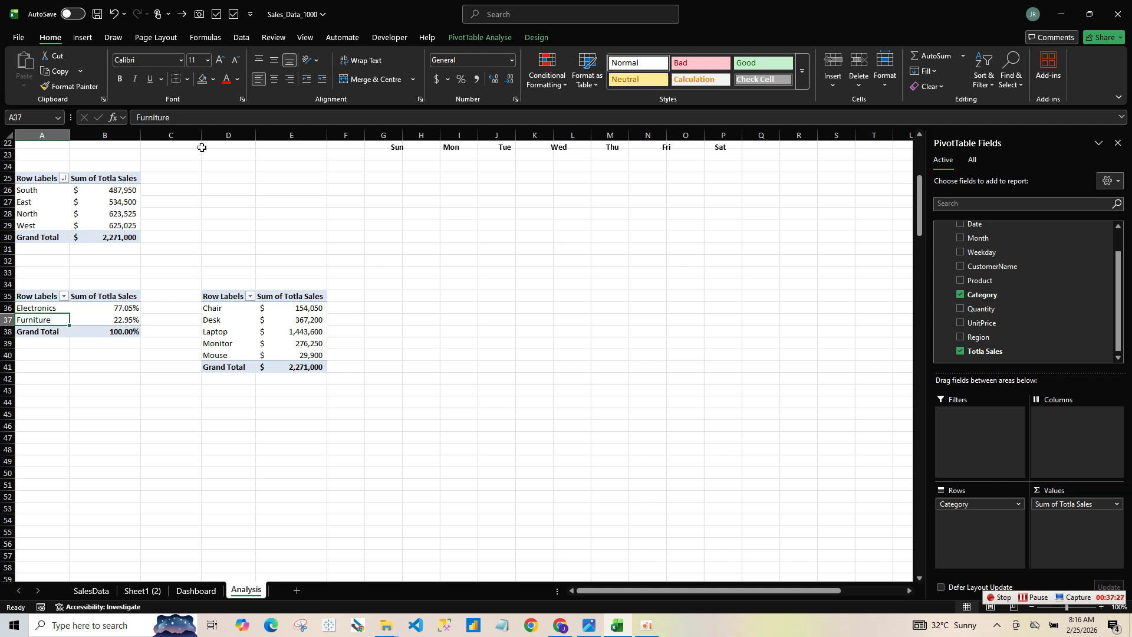
left_click(89, 36)
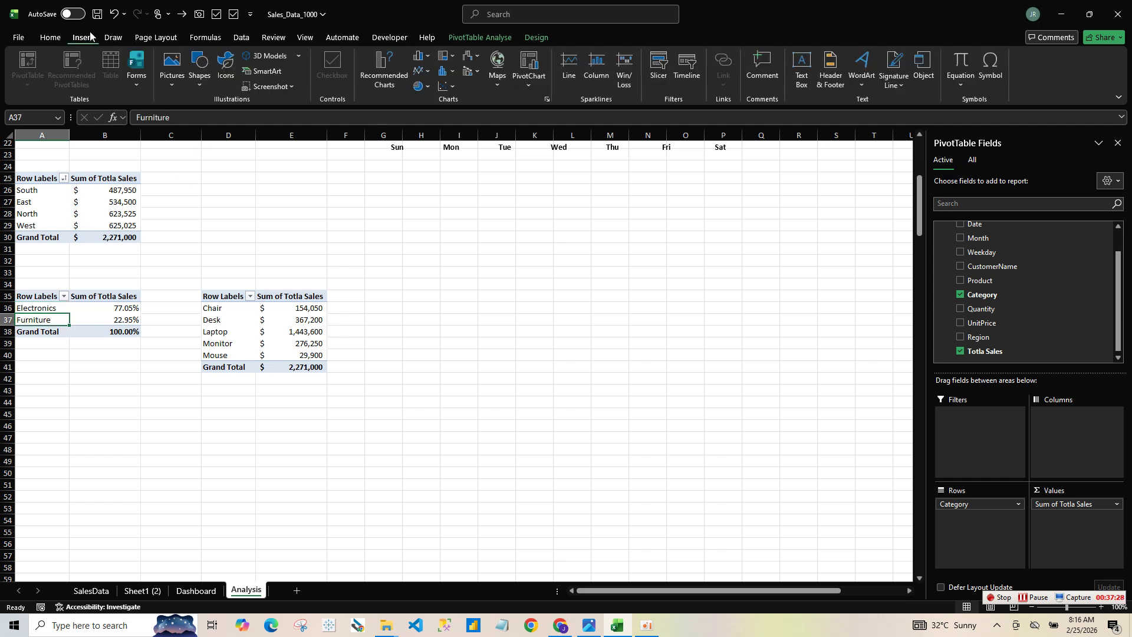
left_click(421, 87)
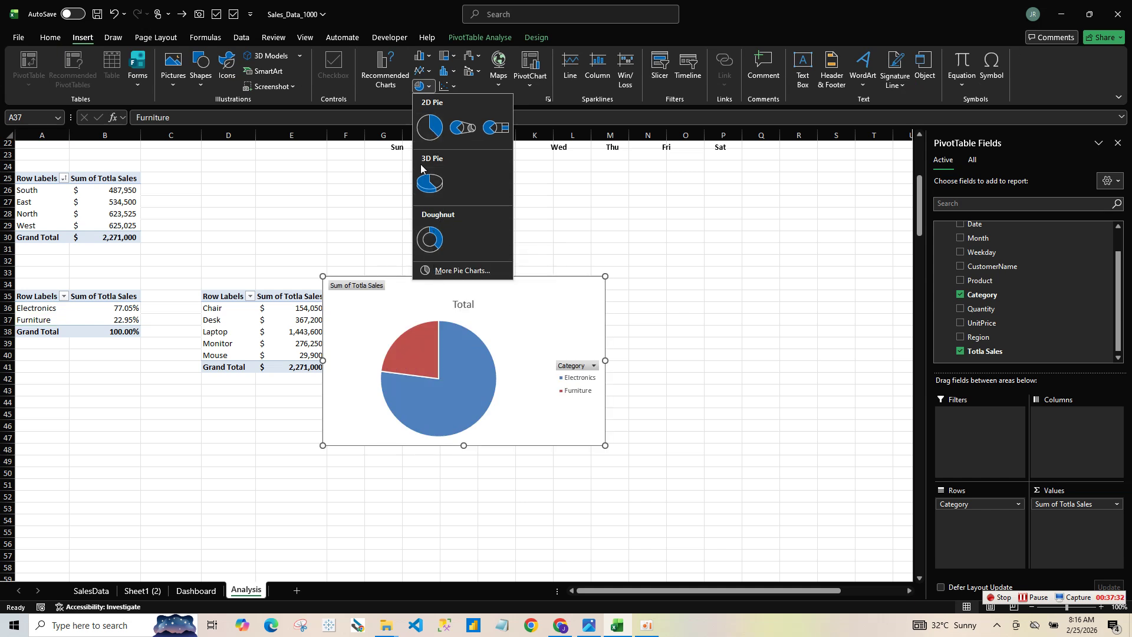
left_click(429, 239)
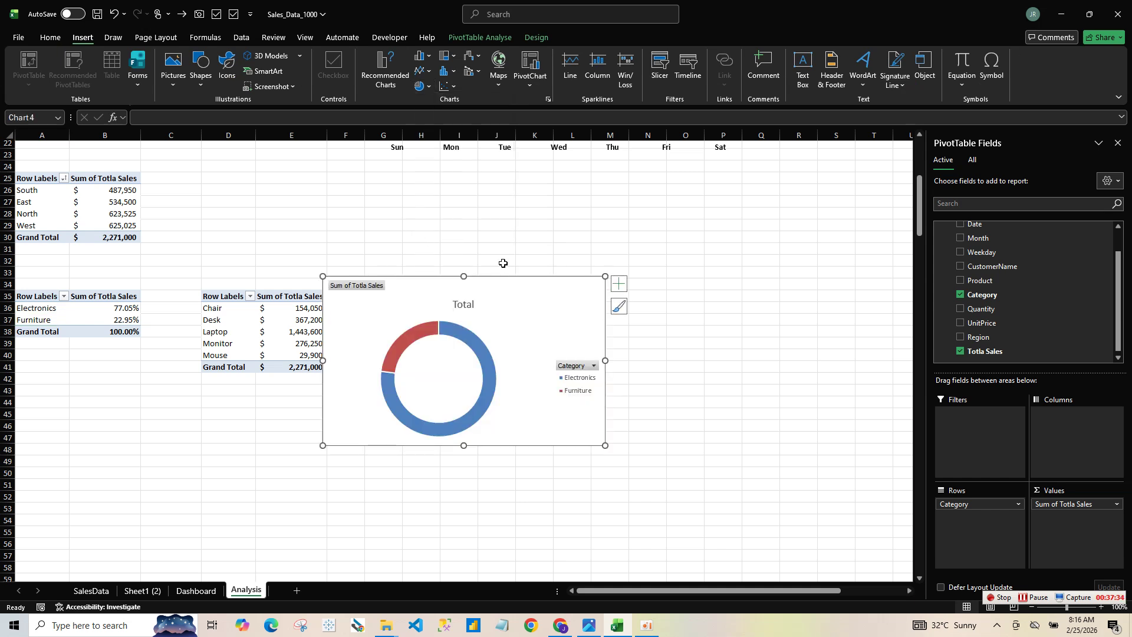
left_click_drag(607, 448, 685, 411)
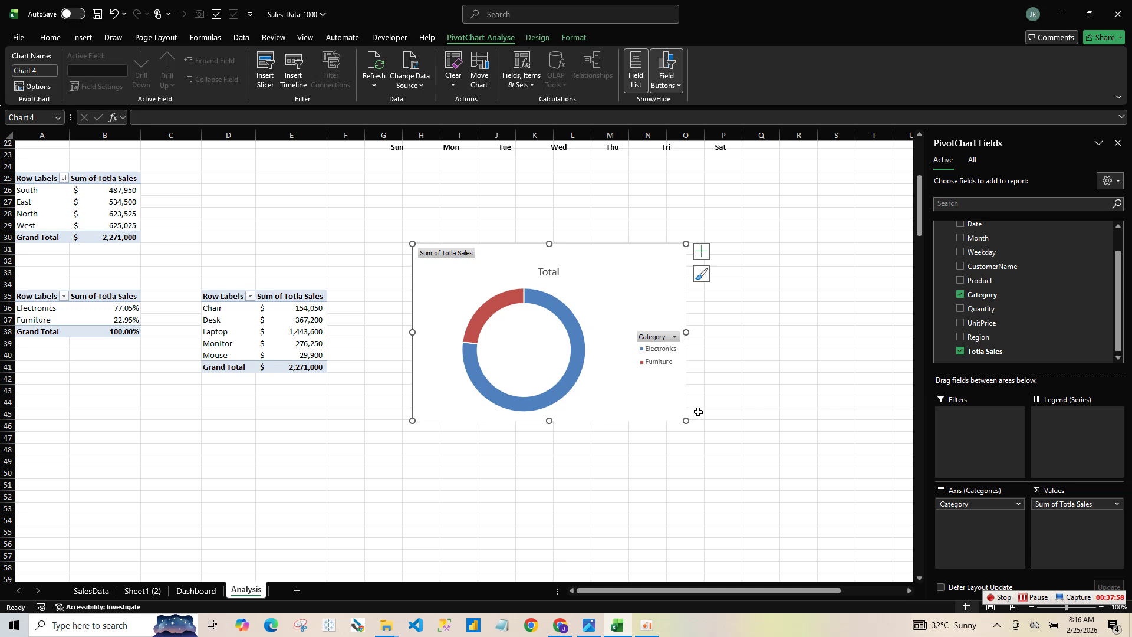
- Hide all field buttons on the category doughnut chart
left_click_drag(919, 189, 918, 219)
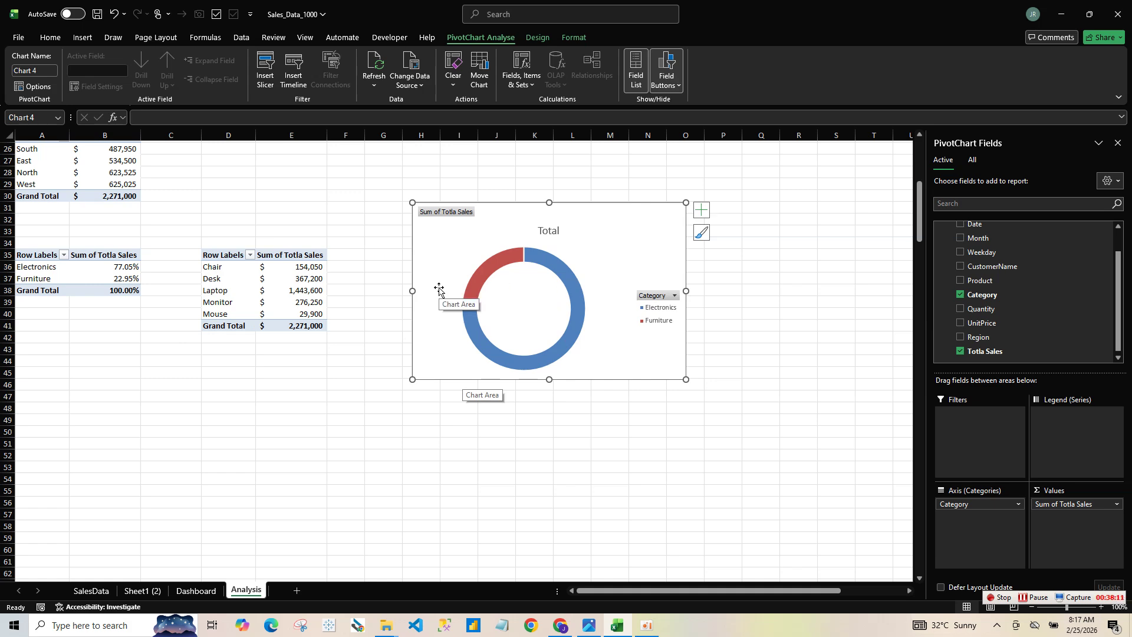
right_click(458, 217)
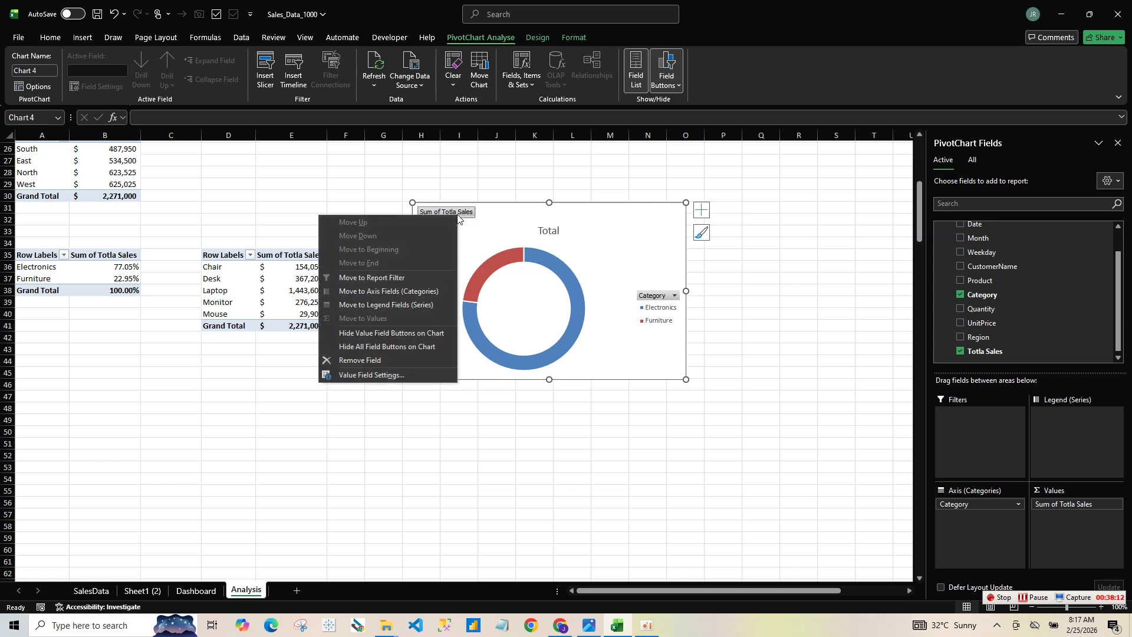
left_click(390, 346)
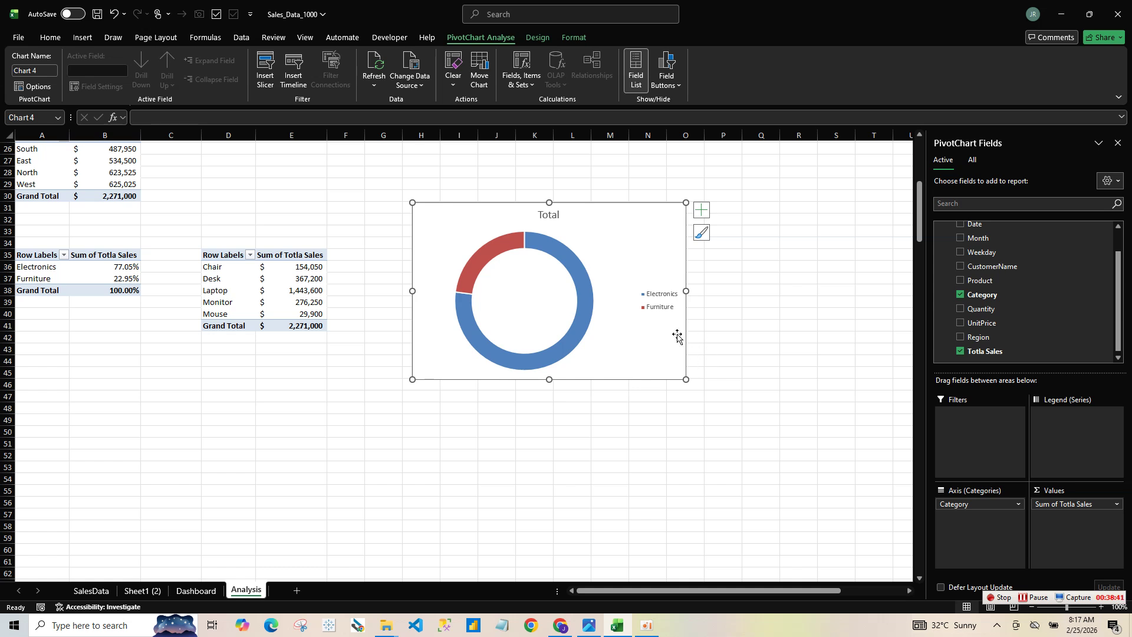
- Change the doughnut chart's title to "Sales By Category"
double_click(544, 220)
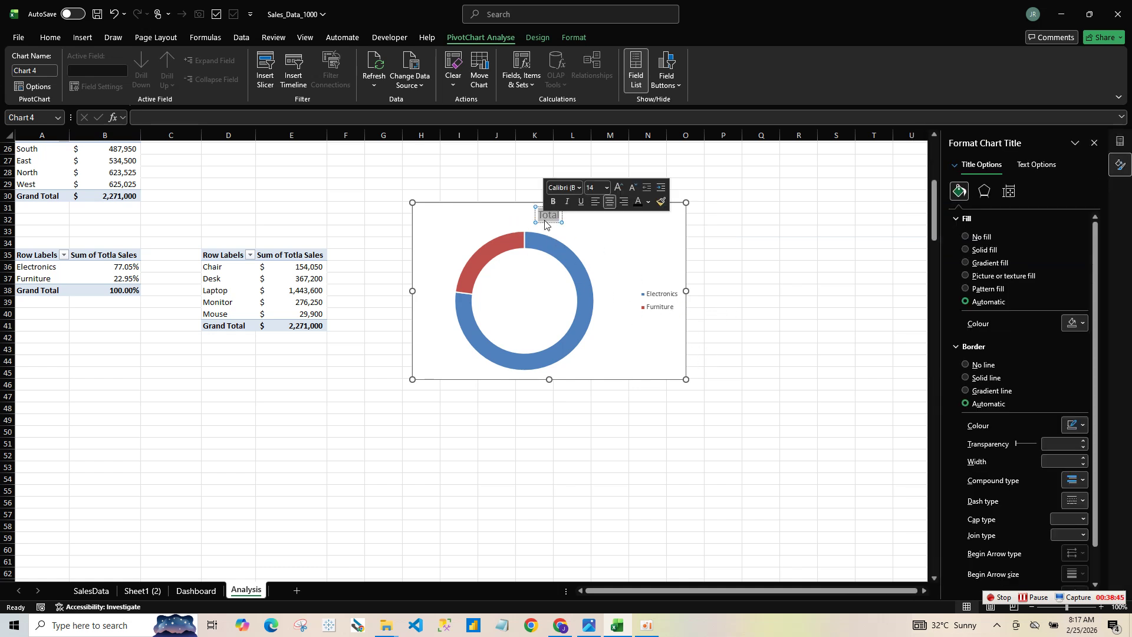
type("Sa")
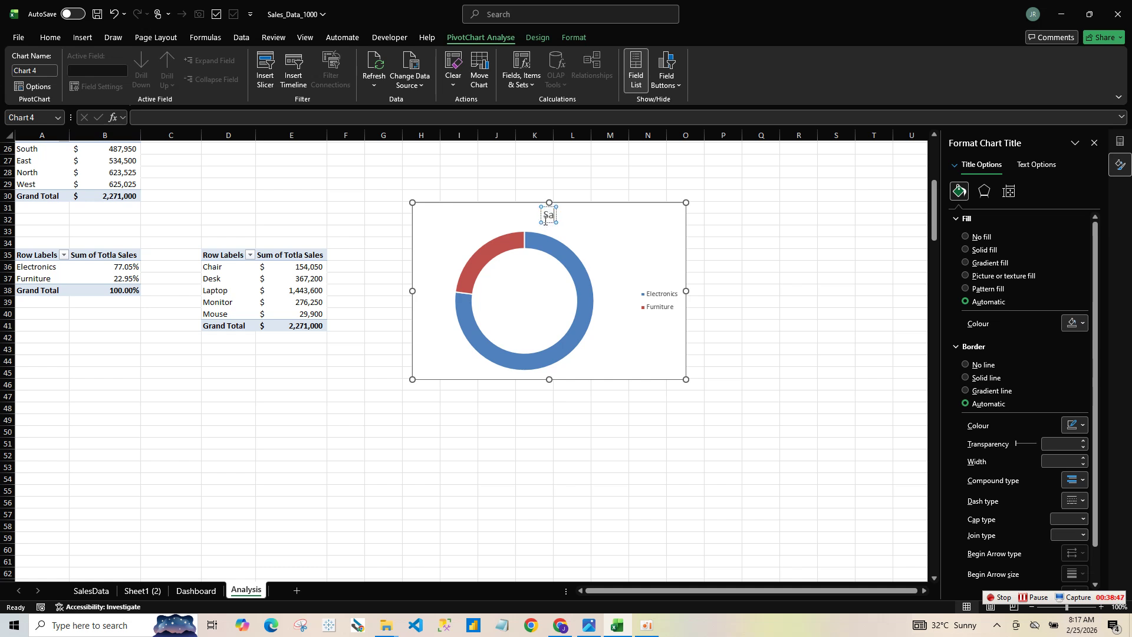
type("les By Category")
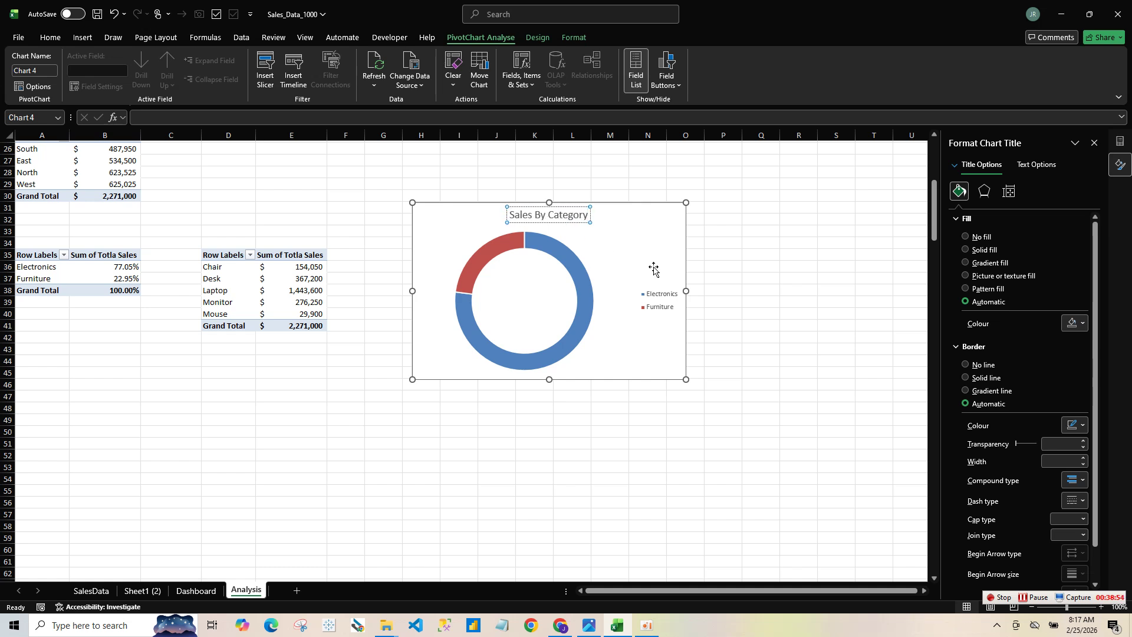
left_click(723, 290)
left_click(668, 312)
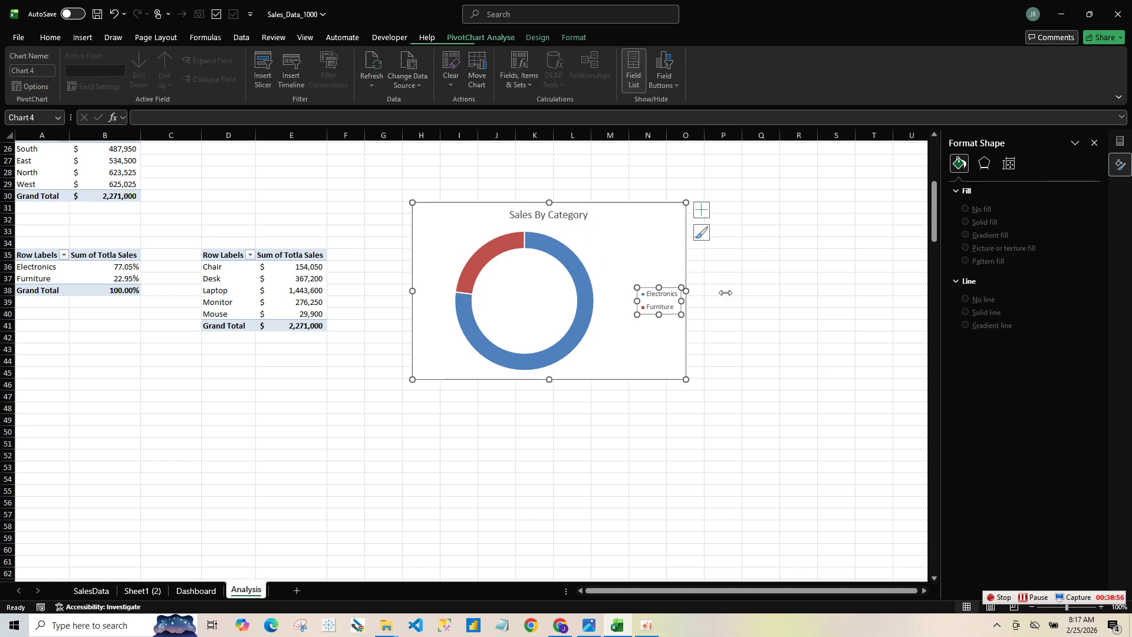
- Copy the Weekly Sales chart's formatting onto the Sales By Category chart and set its chart area to no fill and no border line
left_click_drag(936, 222, 937, 196)
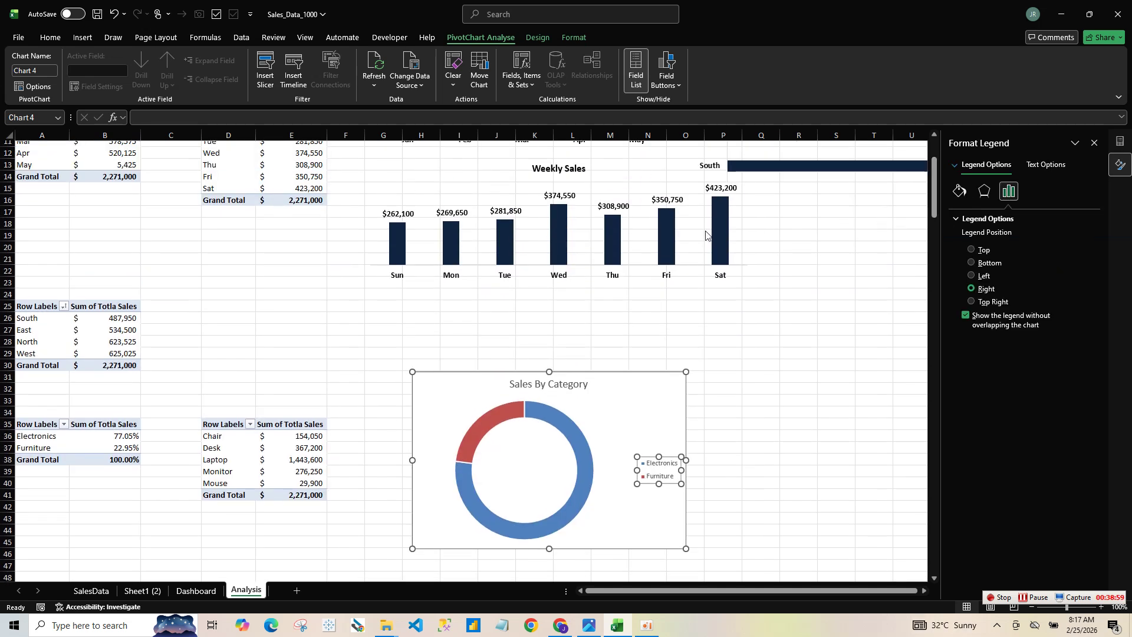
left_click(666, 259)
left_click(754, 284)
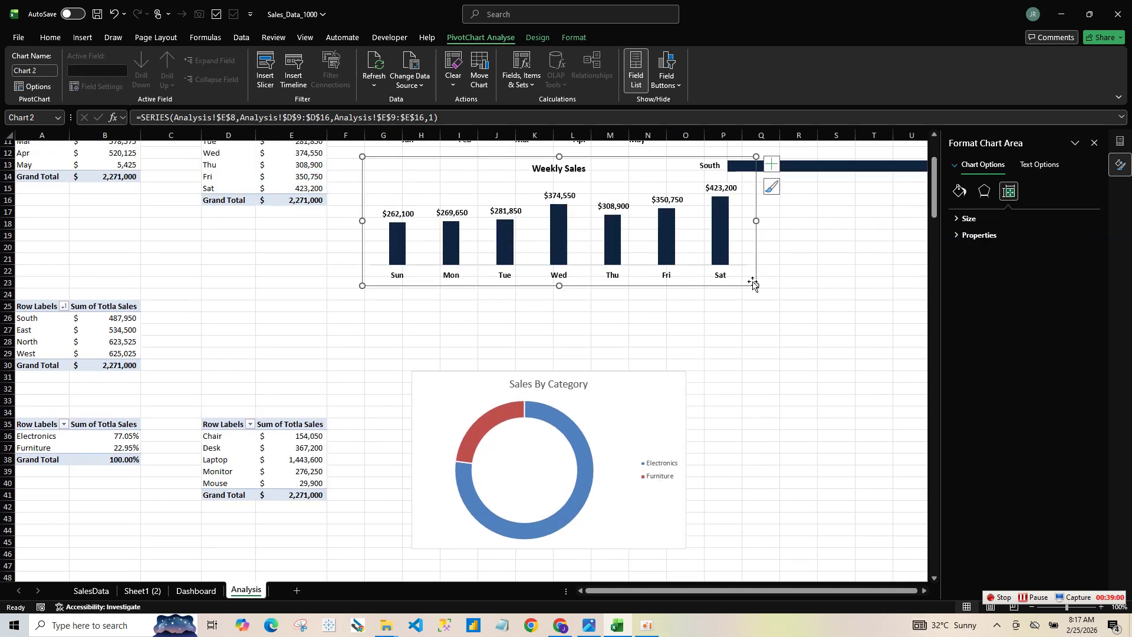
left_click(44, 40)
left_click(67, 88)
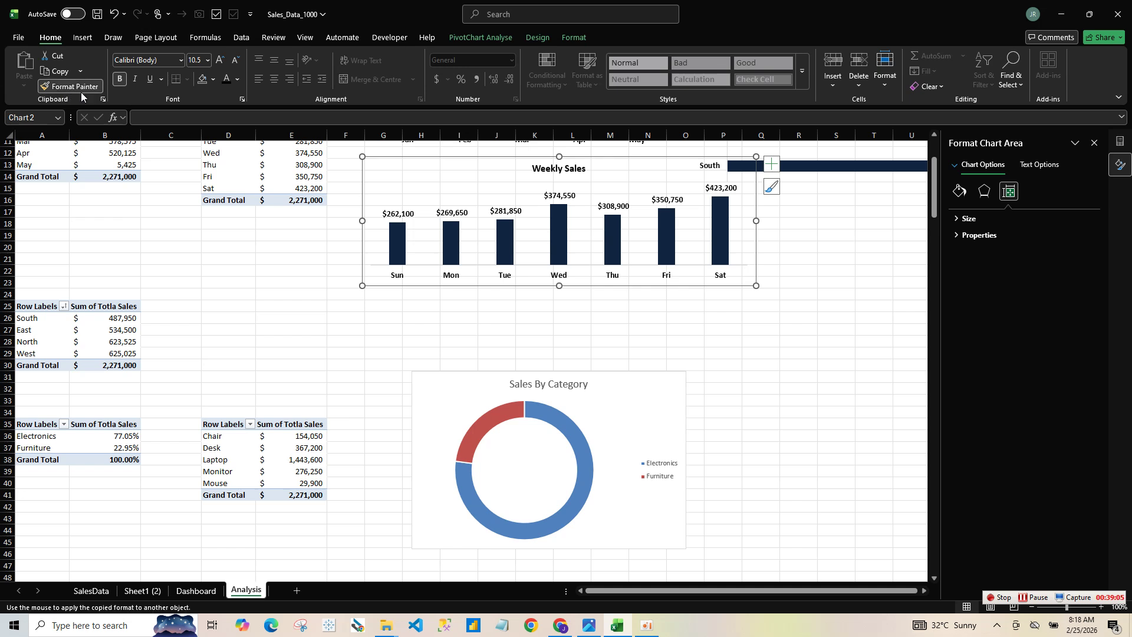
left_click(427, 394)
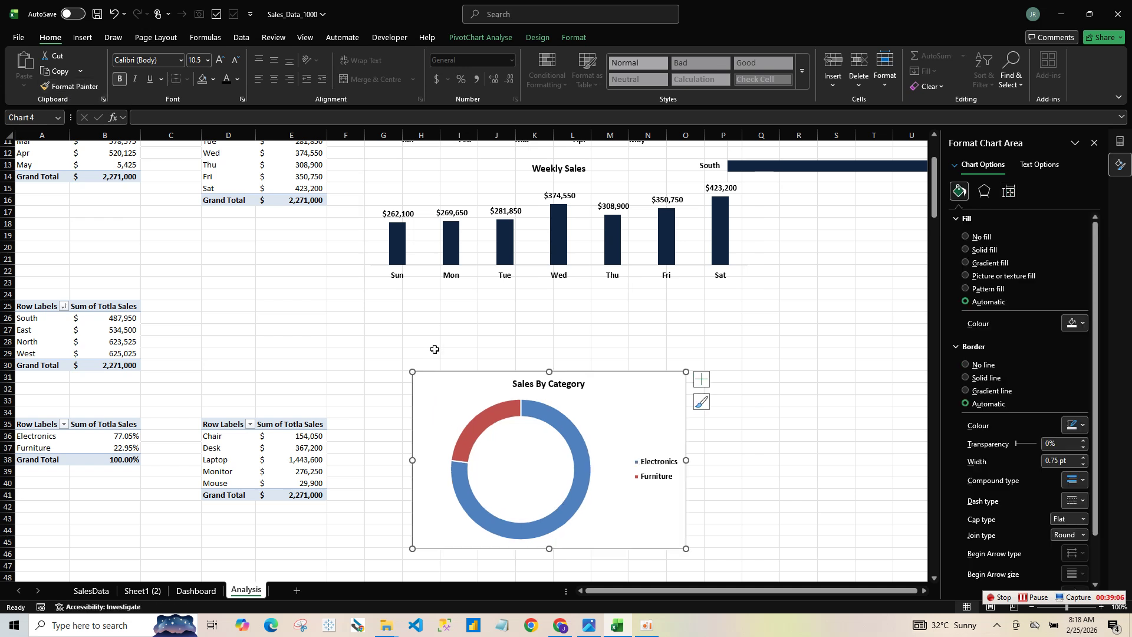
left_click(968, 367)
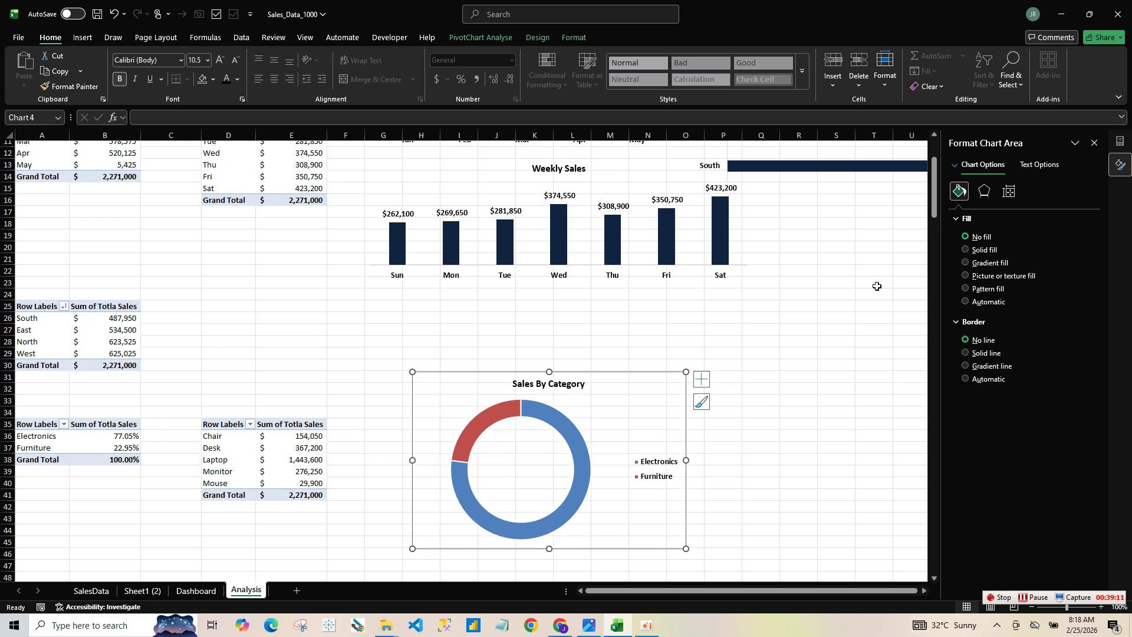
- Position the Sales By Category chart's legend at the bottom of the chart
left_click(678, 470)
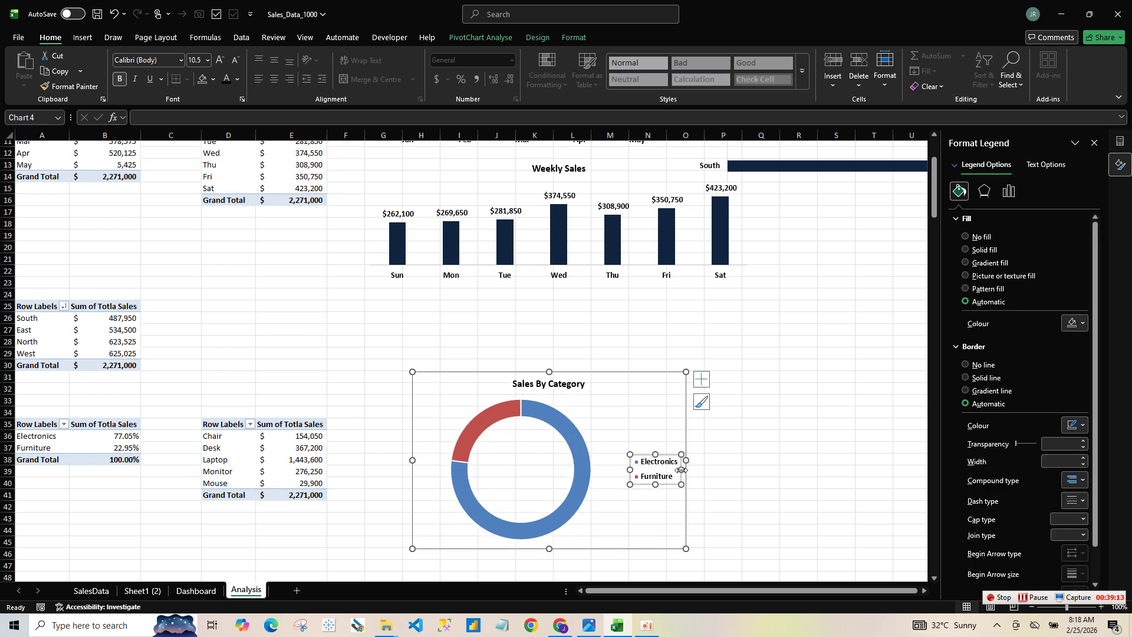
left_click(701, 379)
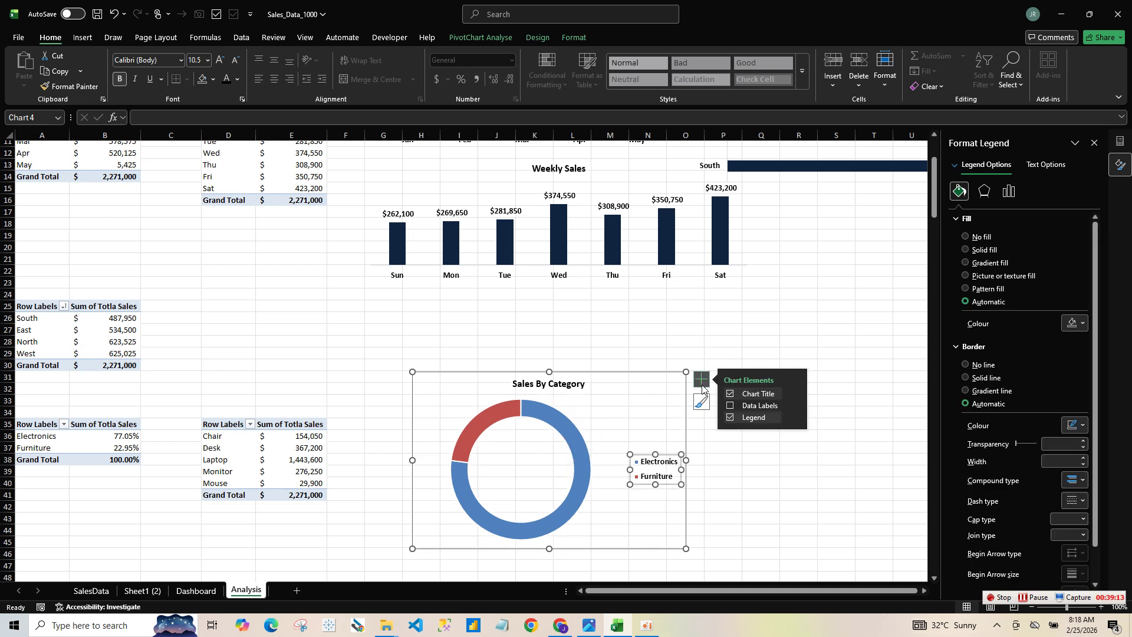
left_click(795, 417)
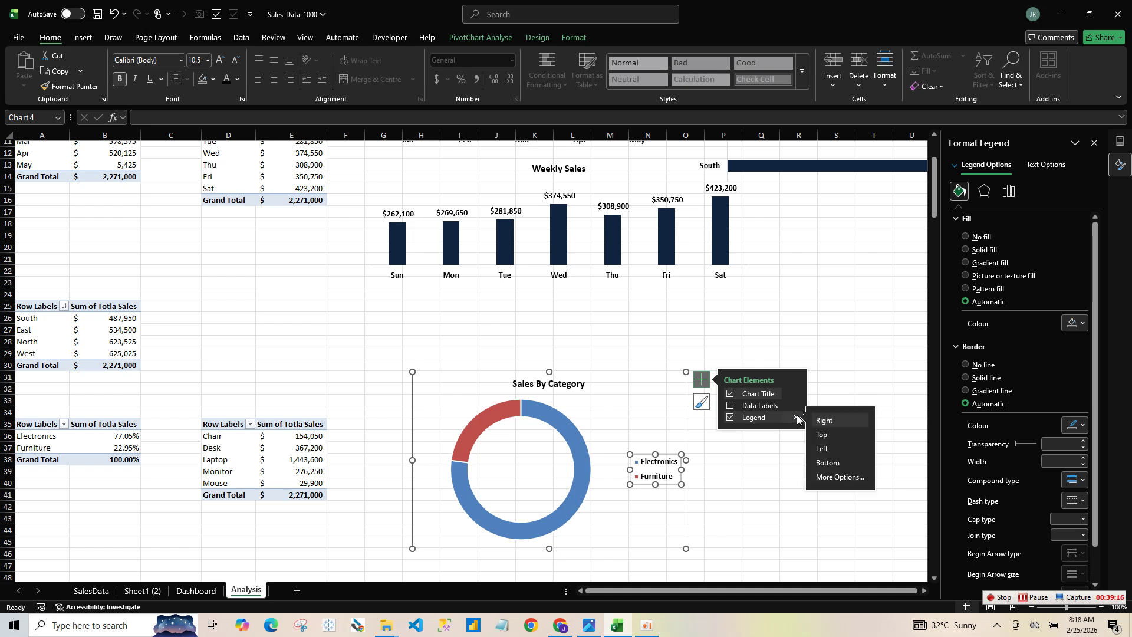
left_click(835, 464)
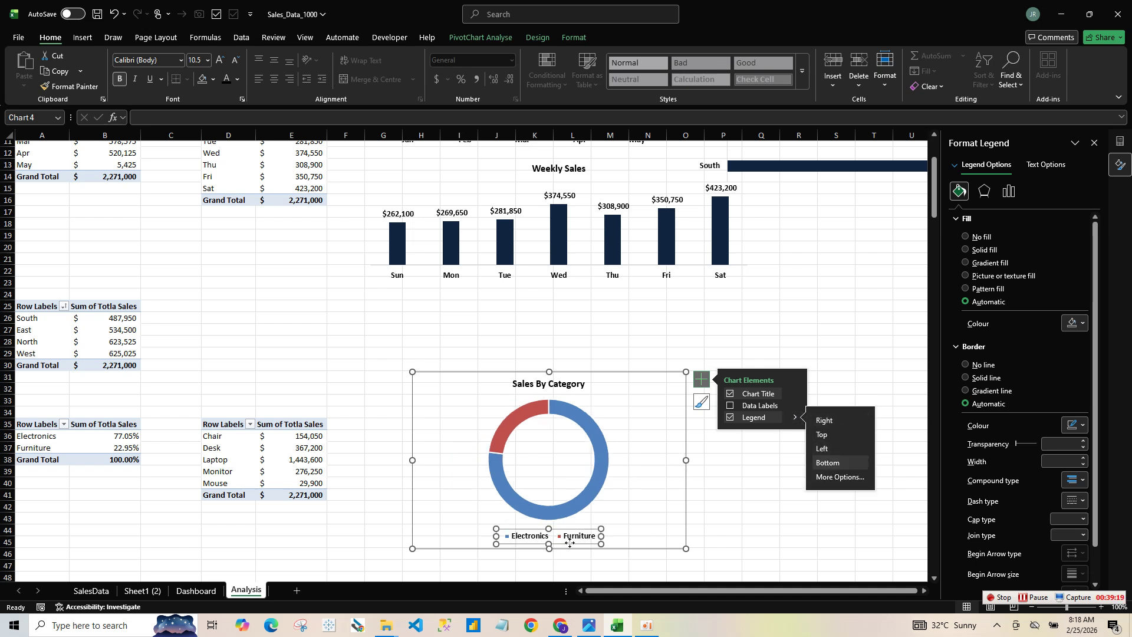
- Widen the Sales By Category chart's legend on both sides to space out the Electronics and Furniture entries
left_click_drag(601, 536, 641, 535)
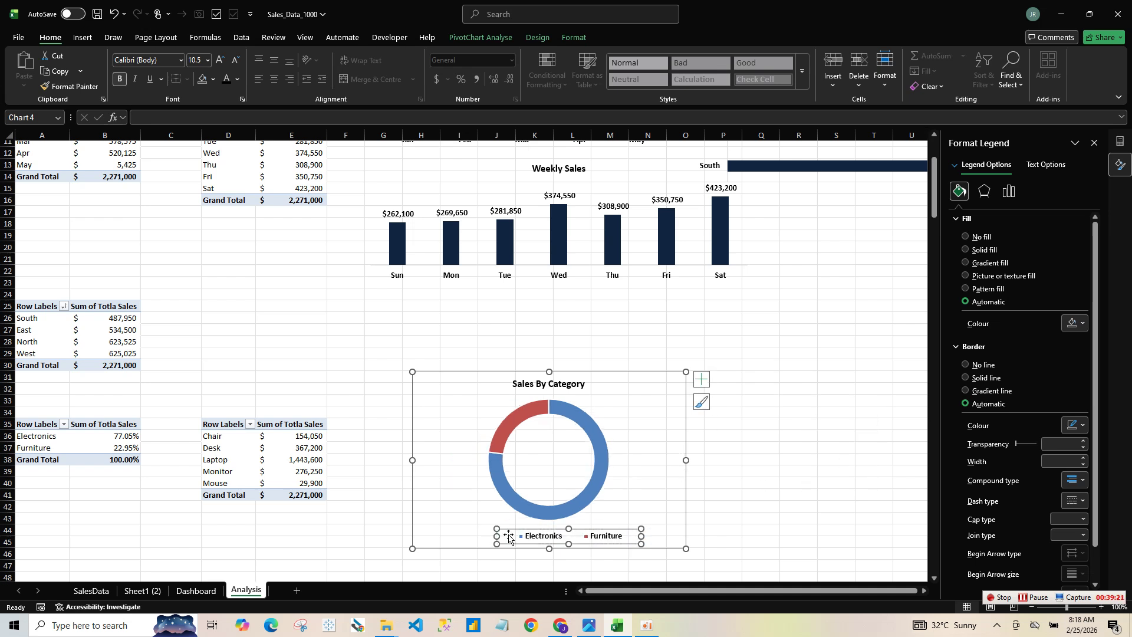
left_click_drag(498, 538, 475, 538)
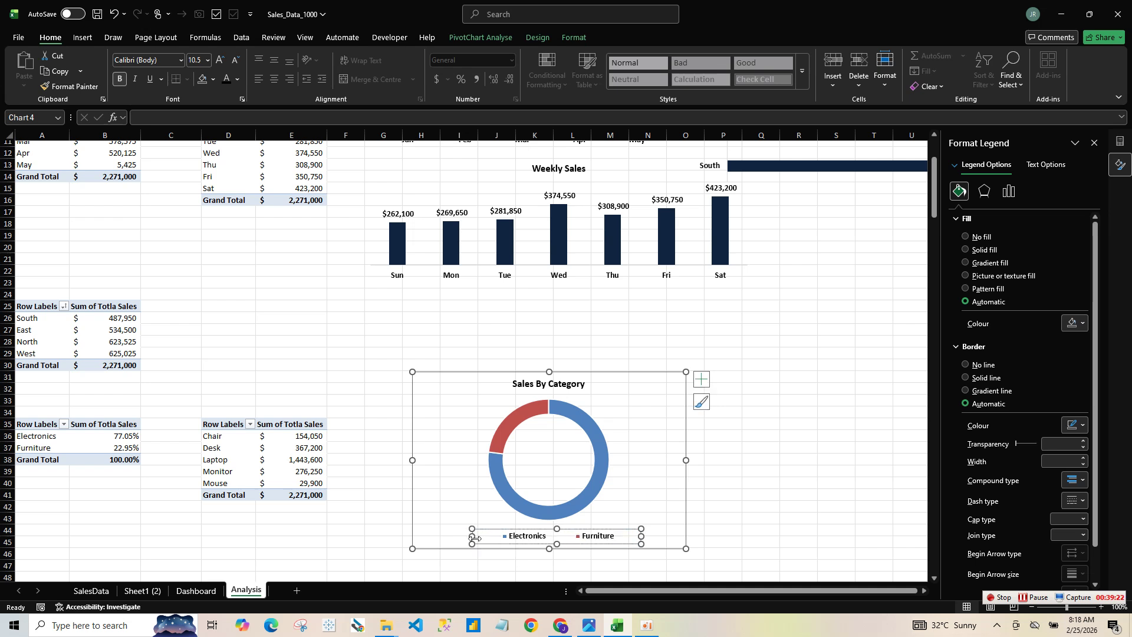
left_click(553, 412)
left_click(553, 412)
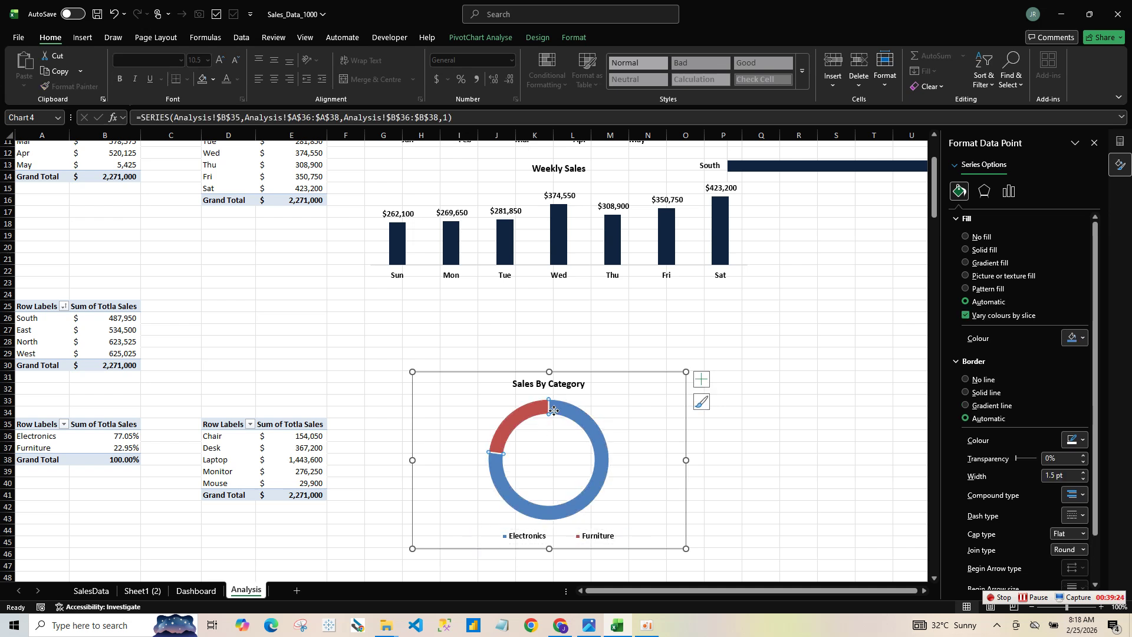
double_click(551, 413)
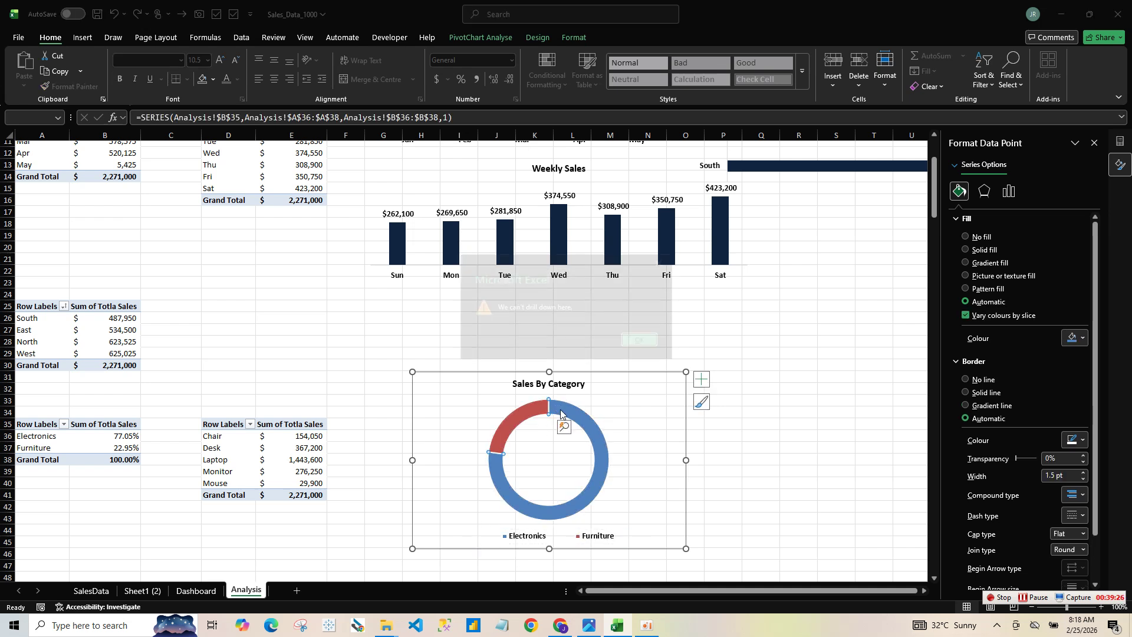
left_click(643, 340)
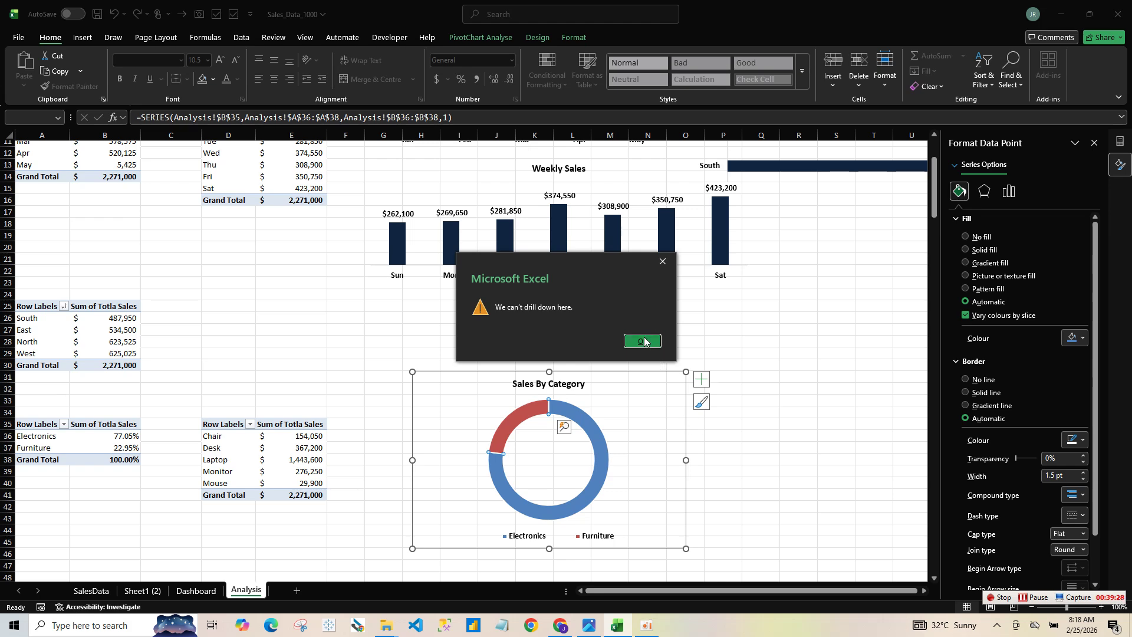
left_click(599, 423)
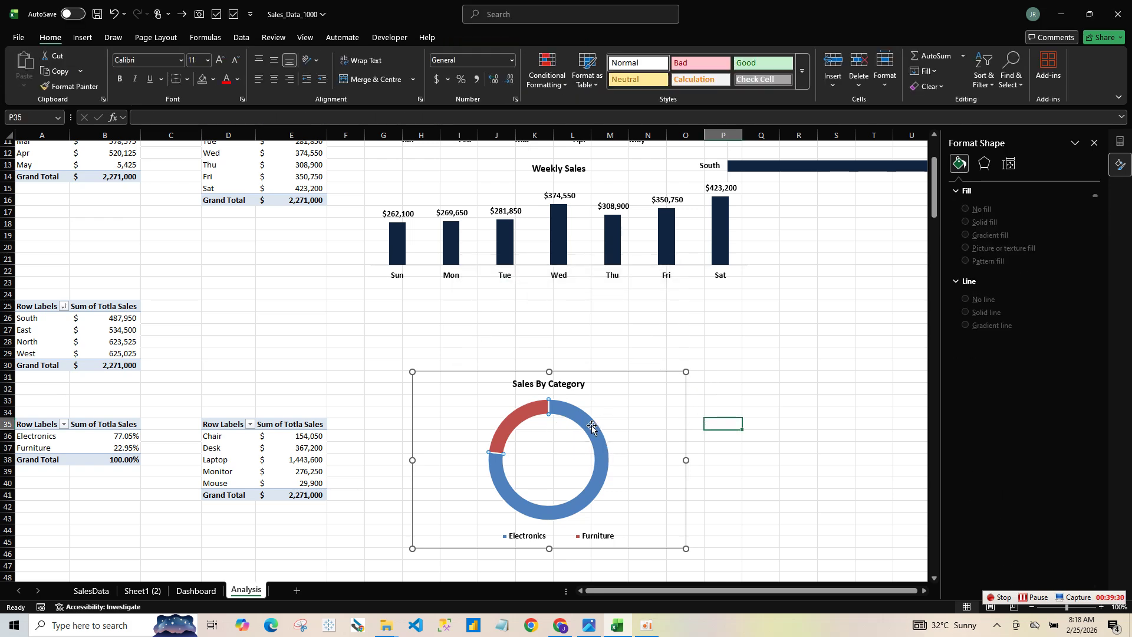
left_click(819, 448)
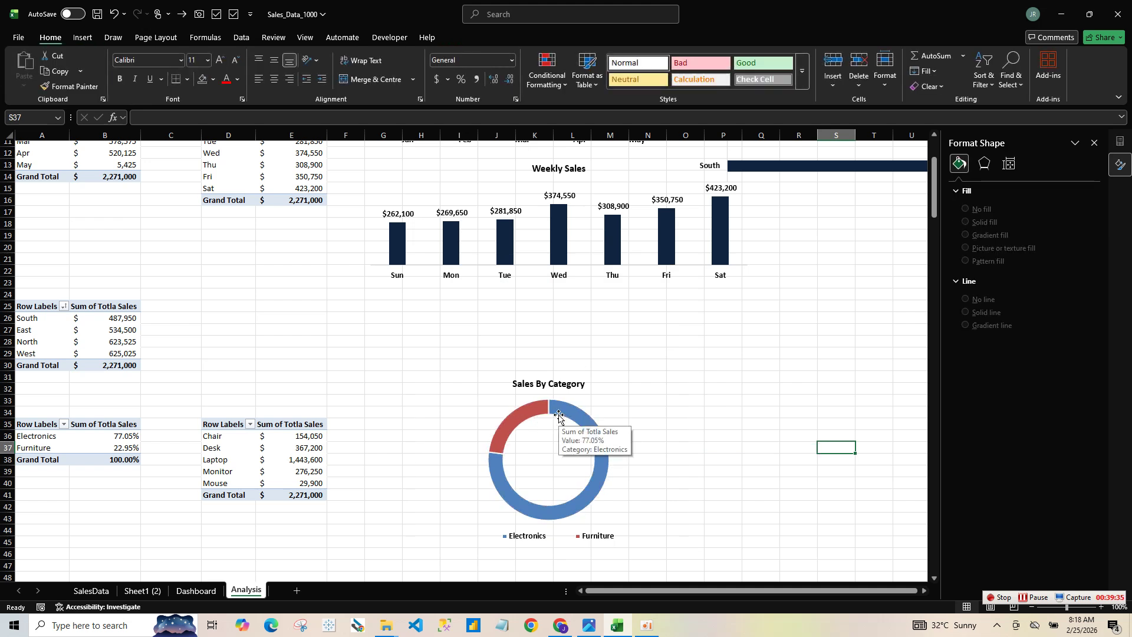
- Remove the border line from the doughnut's Electronics slice and fill it with the darkest navy blue theme shade
left_click(629, 432)
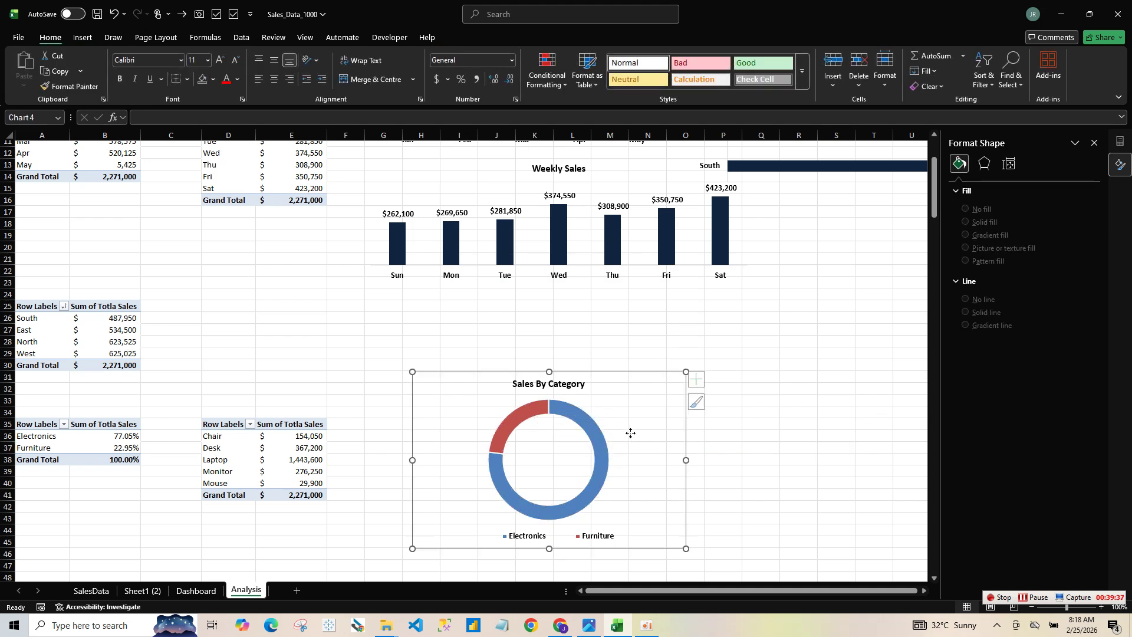
left_click(591, 429)
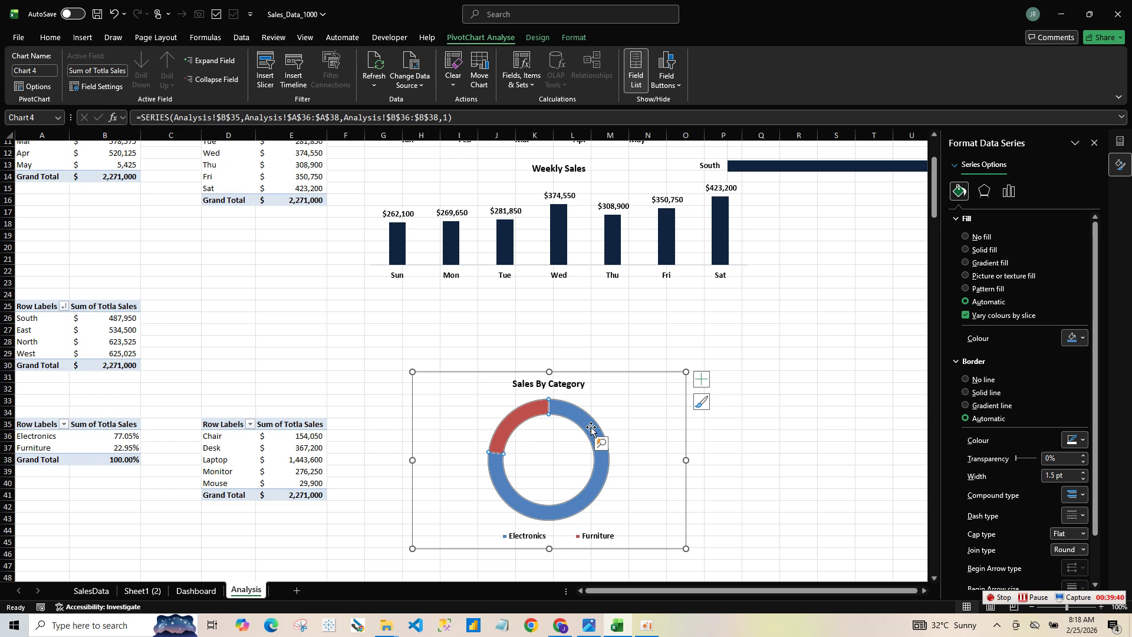
left_click(592, 429)
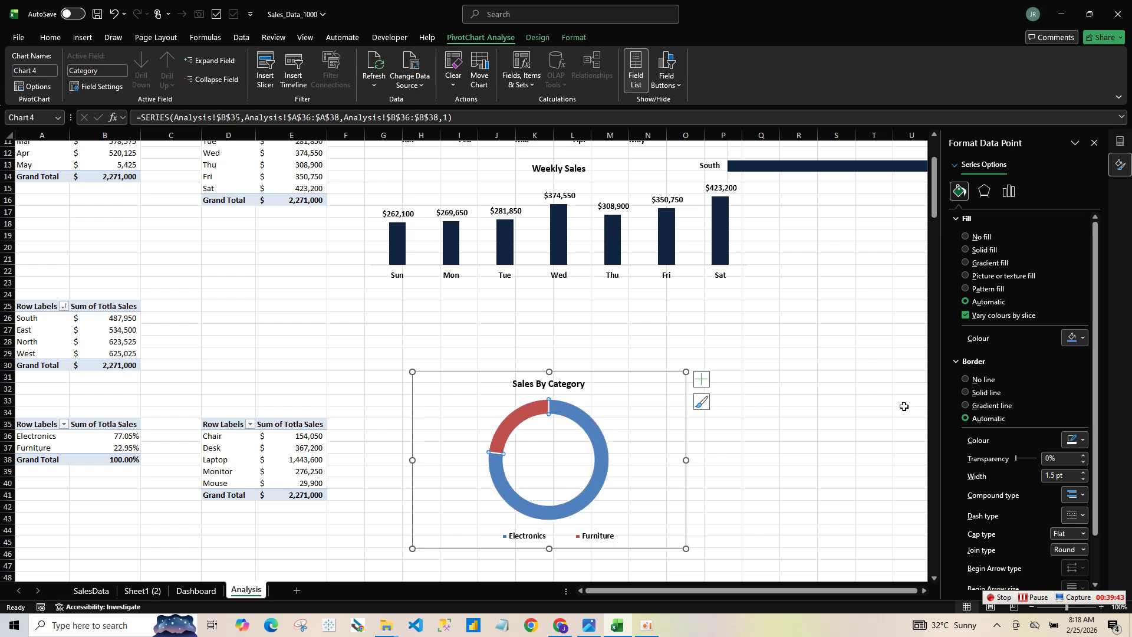
left_click(975, 383)
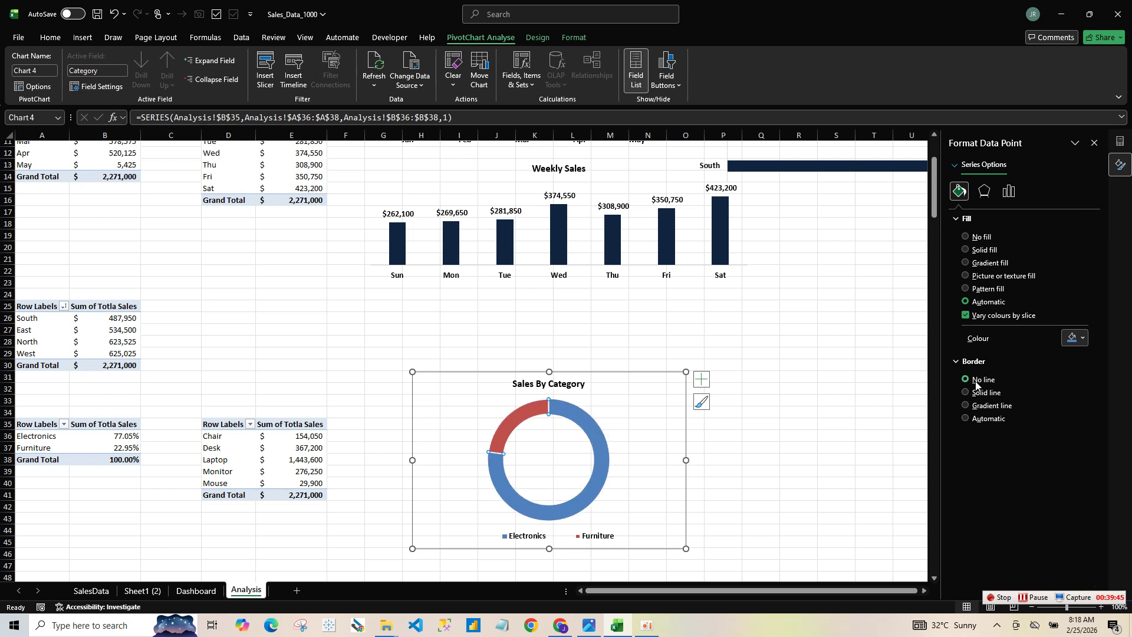
left_click(1081, 338)
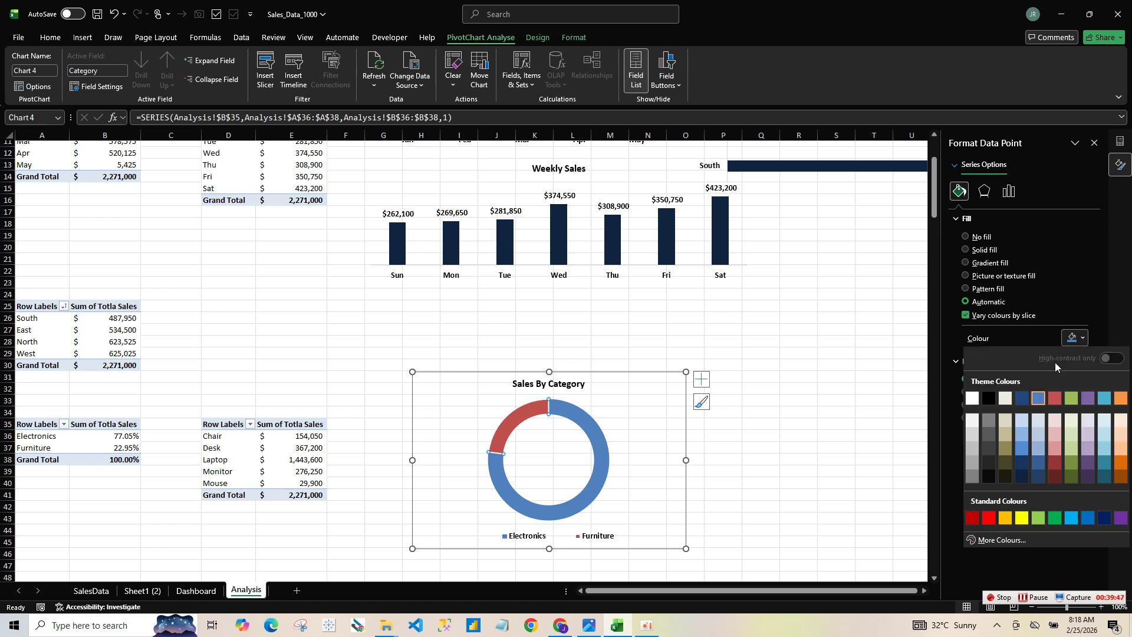
left_click(1020, 476)
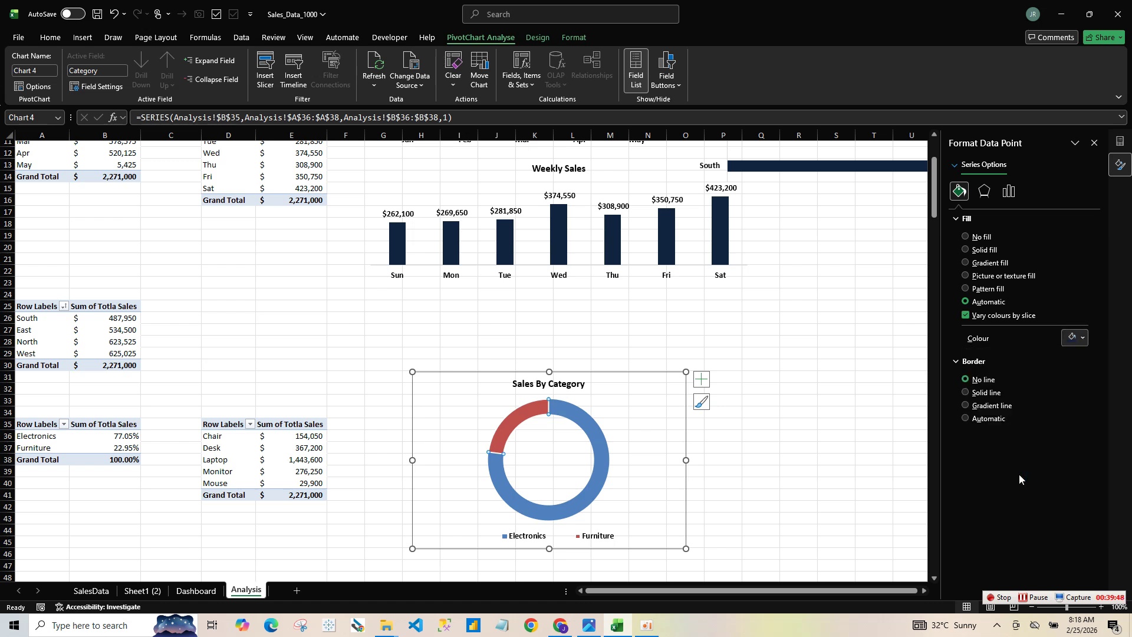
- Remove the border line from the doughnut's Furniture slice and fill it with the darker orange theme shade
left_click(509, 433)
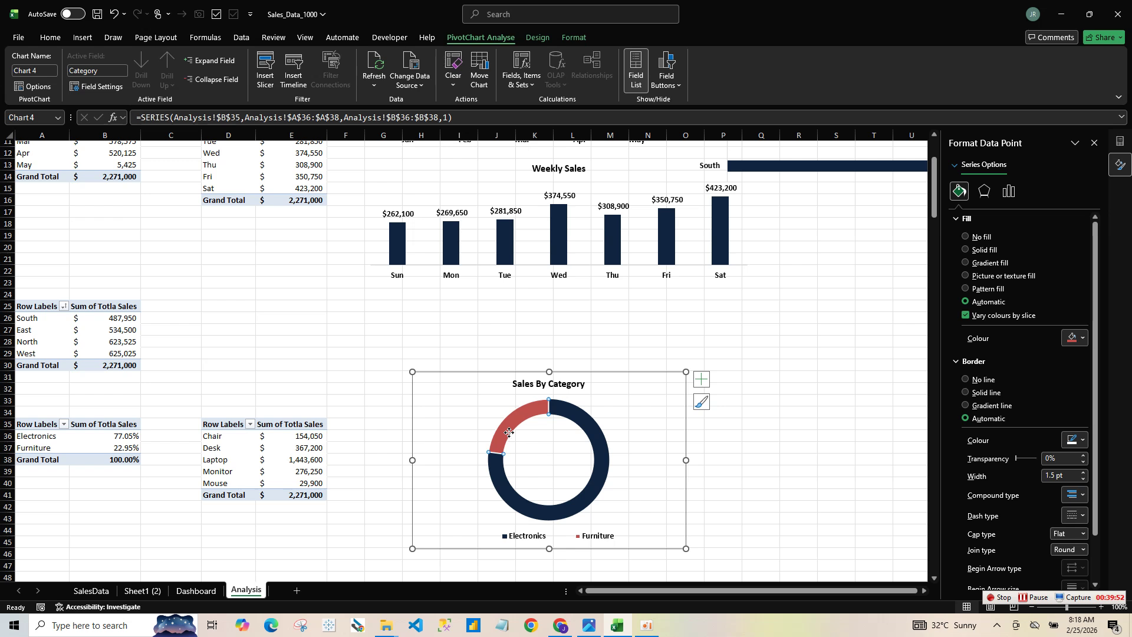
left_click(981, 380)
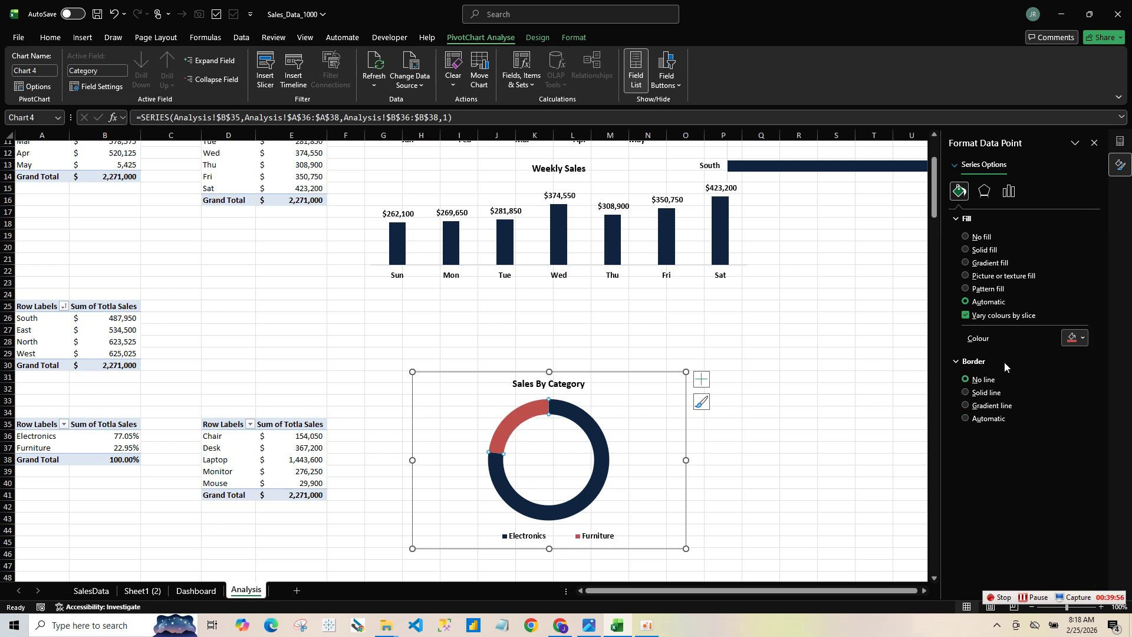
left_click(1079, 337)
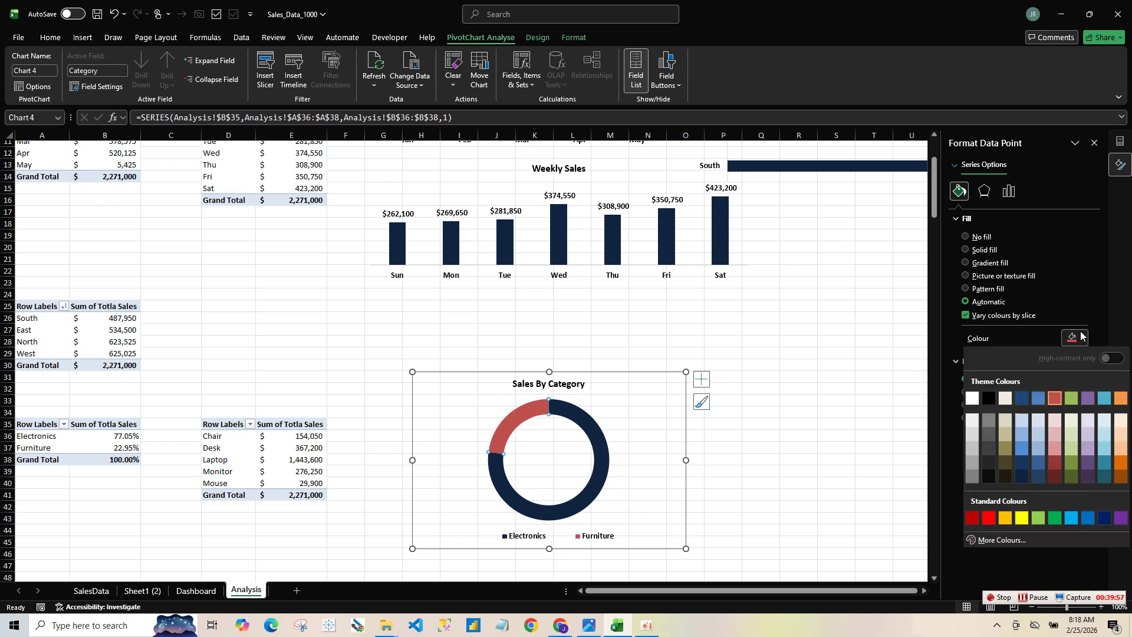
left_click(1120, 462)
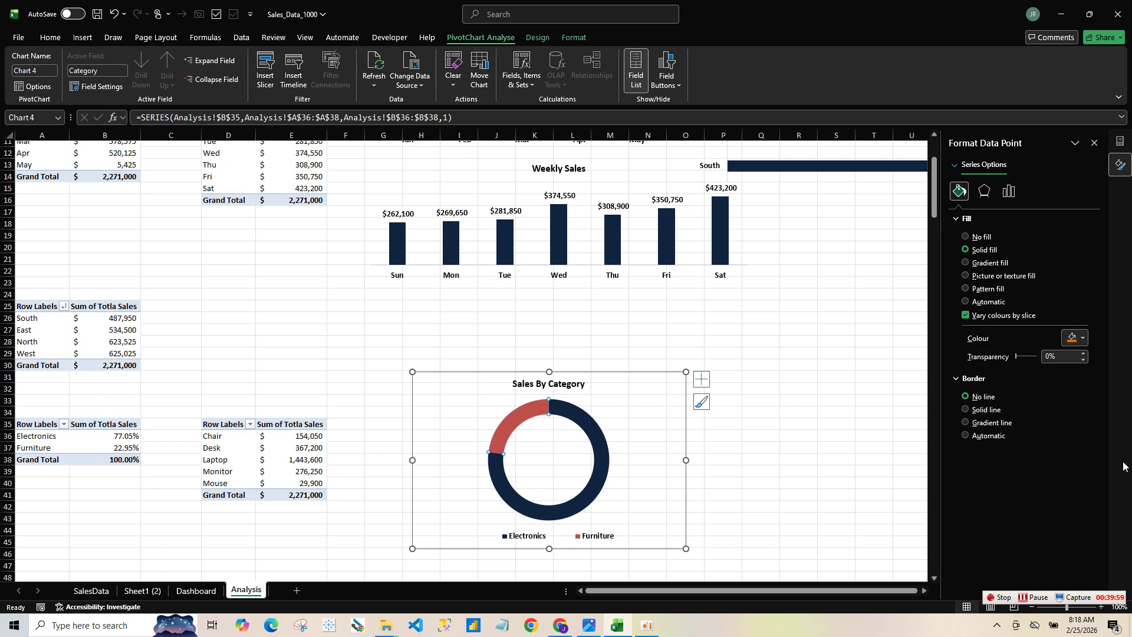
left_click(721, 424)
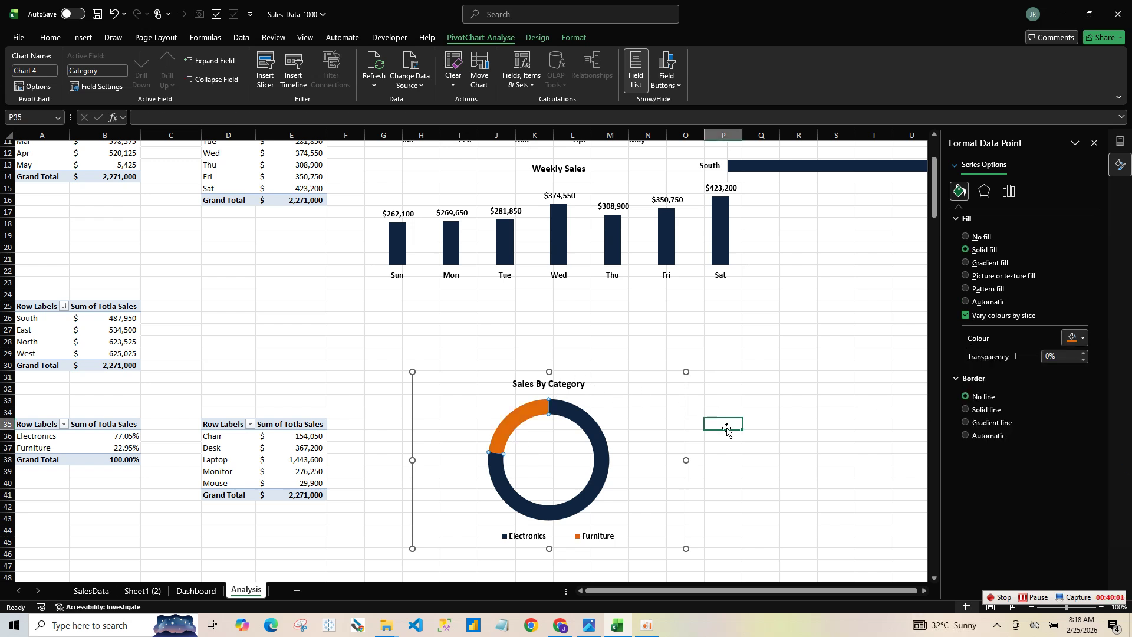
- Add data labels to the Sales By Category doughnut series
left_click(577, 423)
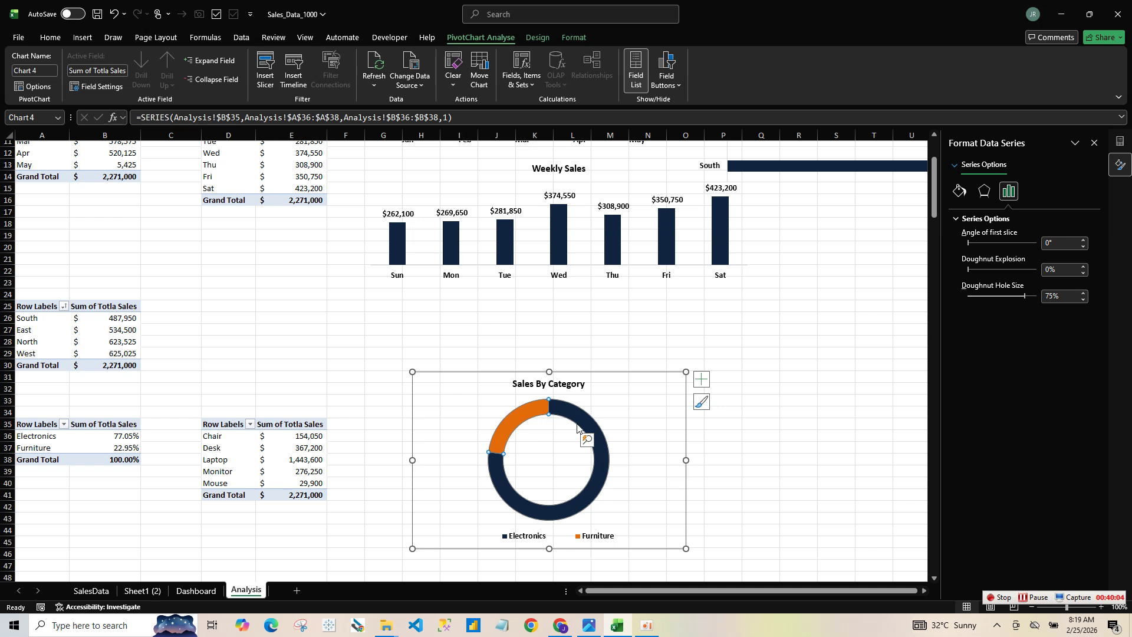
left_click(581, 420)
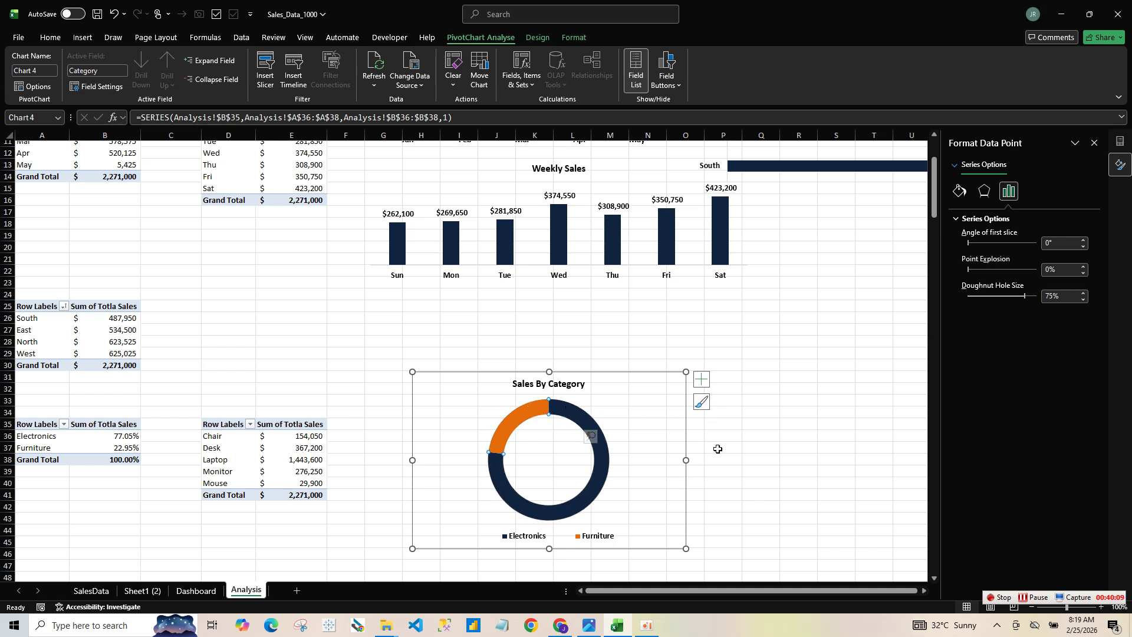
left_click(649, 403)
left_click(581, 421)
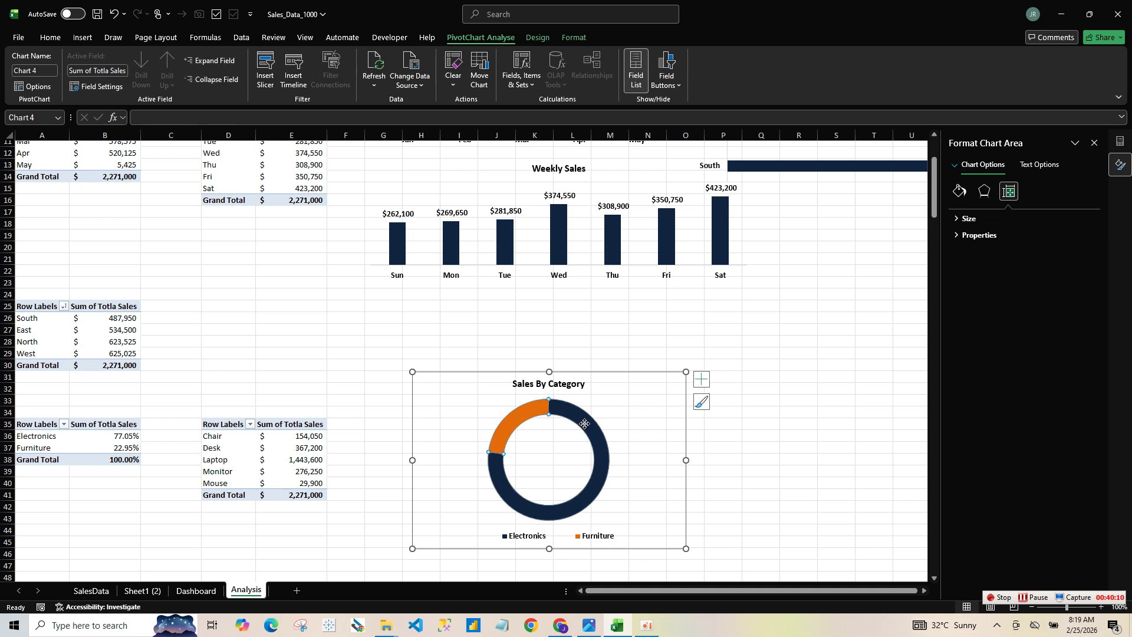
left_click(699, 380)
left_click(729, 405)
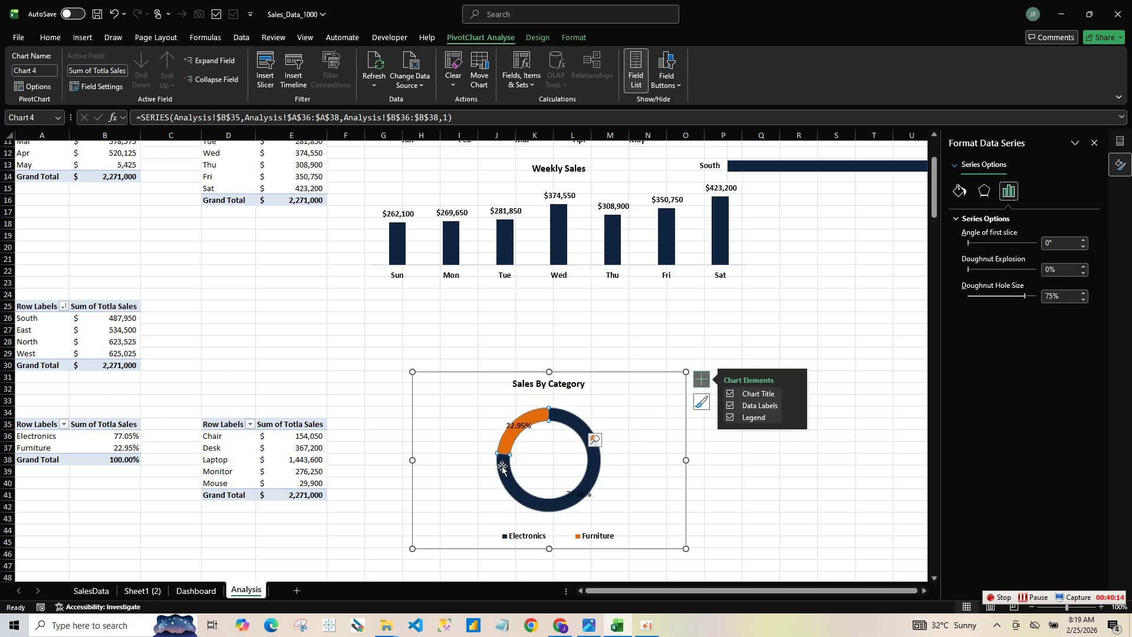
- Move the Electronics data label outward to the lower-right edge of the doughnut ring
left_click(594, 496)
left_click(596, 495)
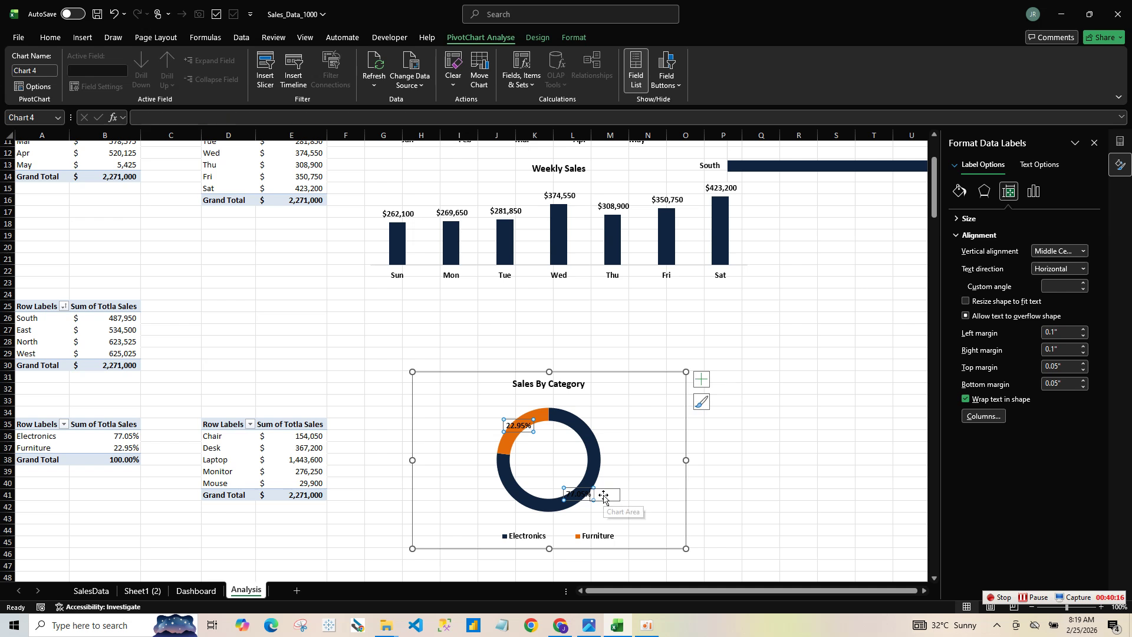
mouse_move(603, 495)
left_mouse_down()
mouse_move(610, 504)
mouse_move(601, 501)
left_mouse_up()
left_click(584, 497)
left_click(584, 497)
left_click(698, 384)
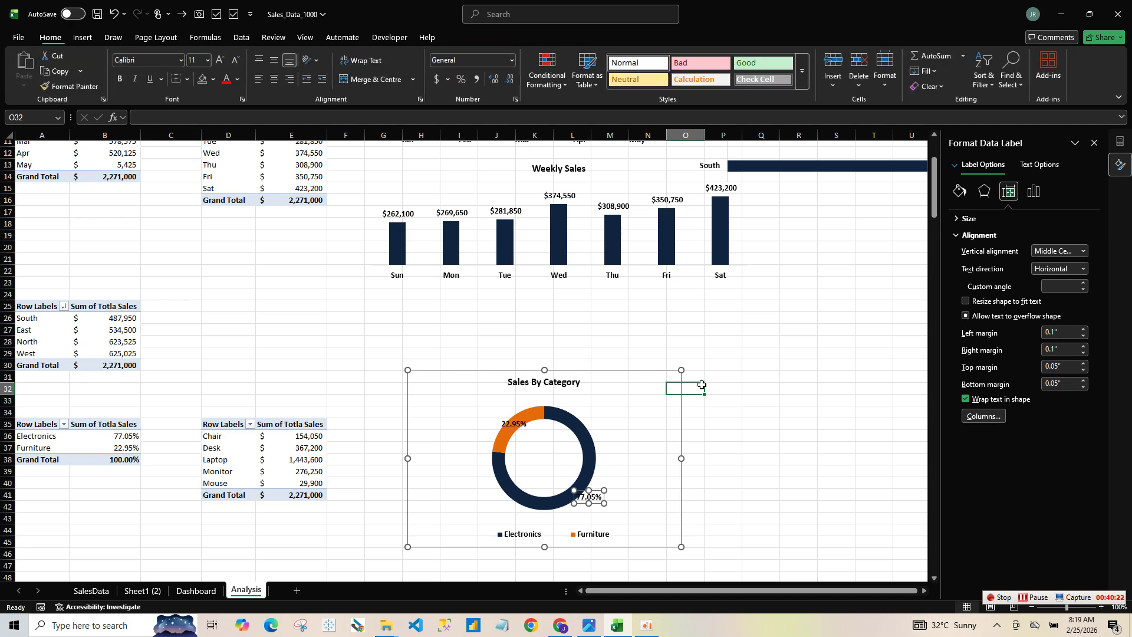
left_click(617, 457)
left_click(581, 429)
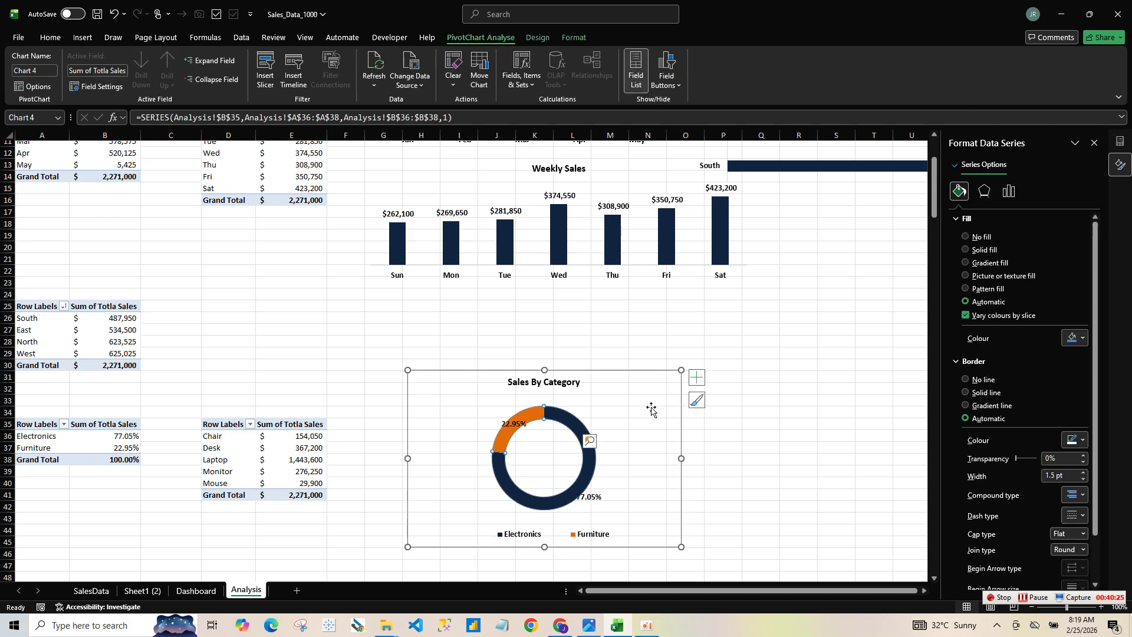
left_click(683, 439)
left_click(696, 377)
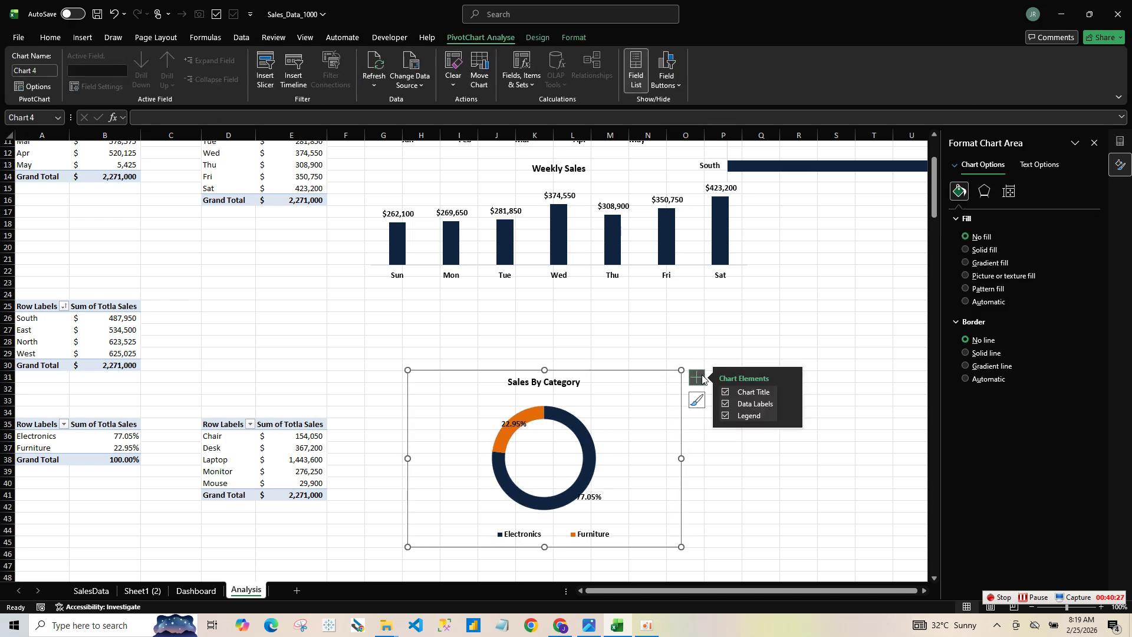
left_click(789, 404)
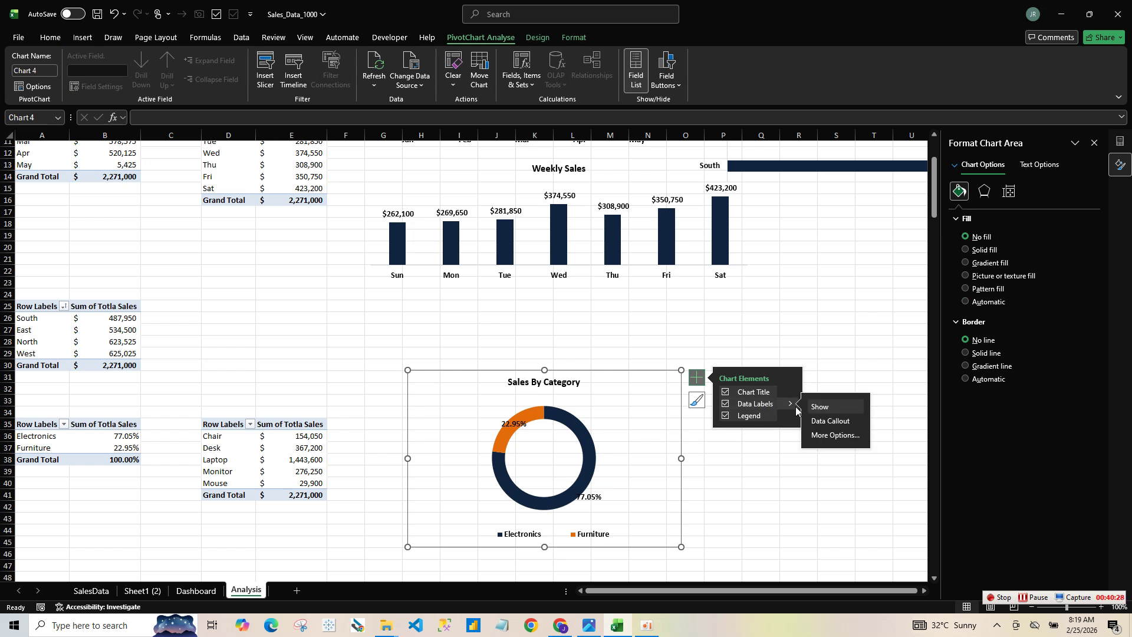
left_click(821, 435)
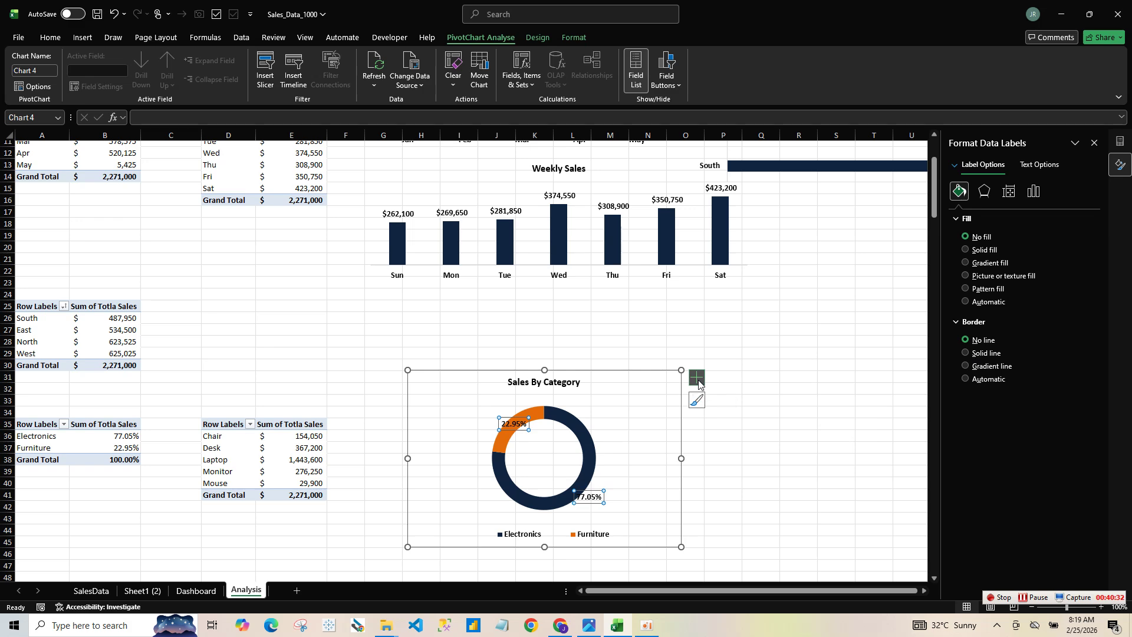
left_click(748, 400)
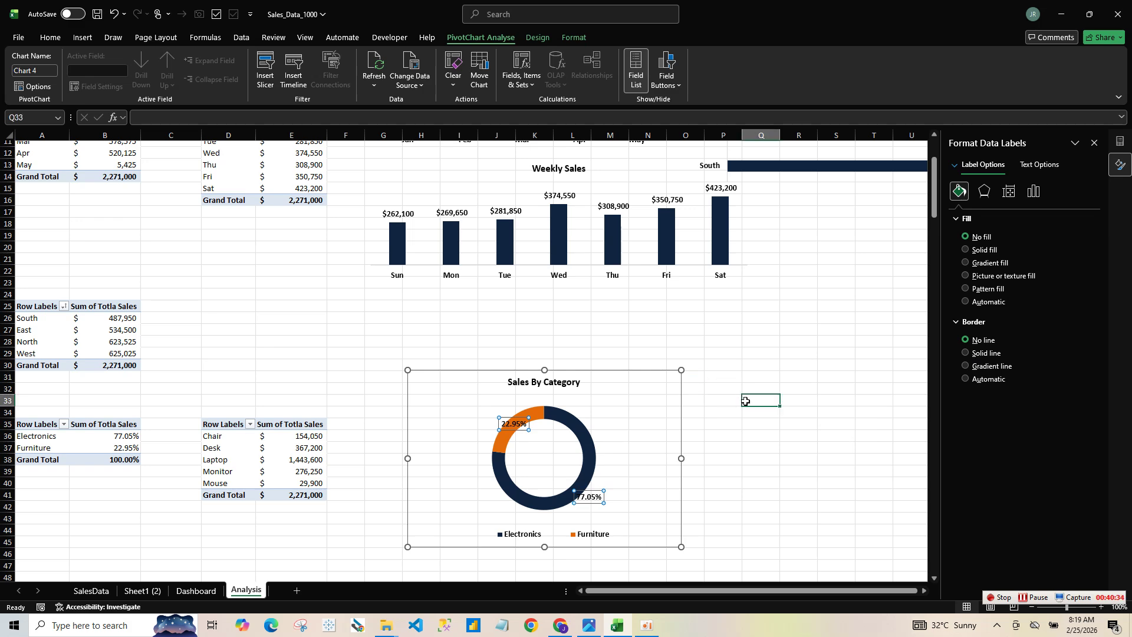
left_click(678, 408)
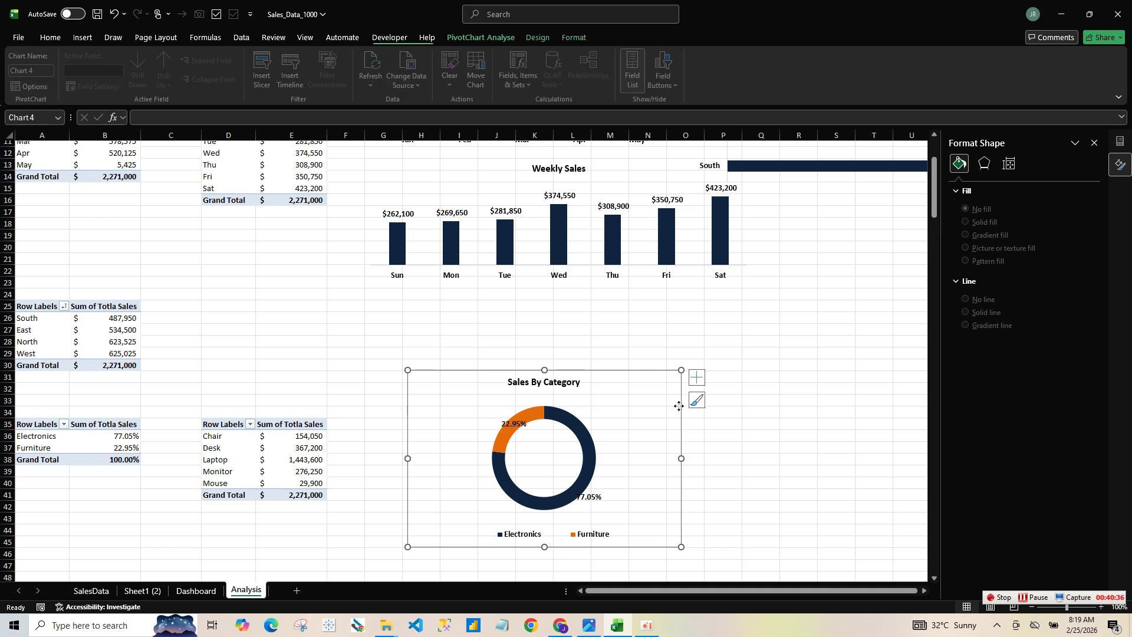
- Include the category name alongside the value in the Sales By Category chart's data labels
left_click(696, 377)
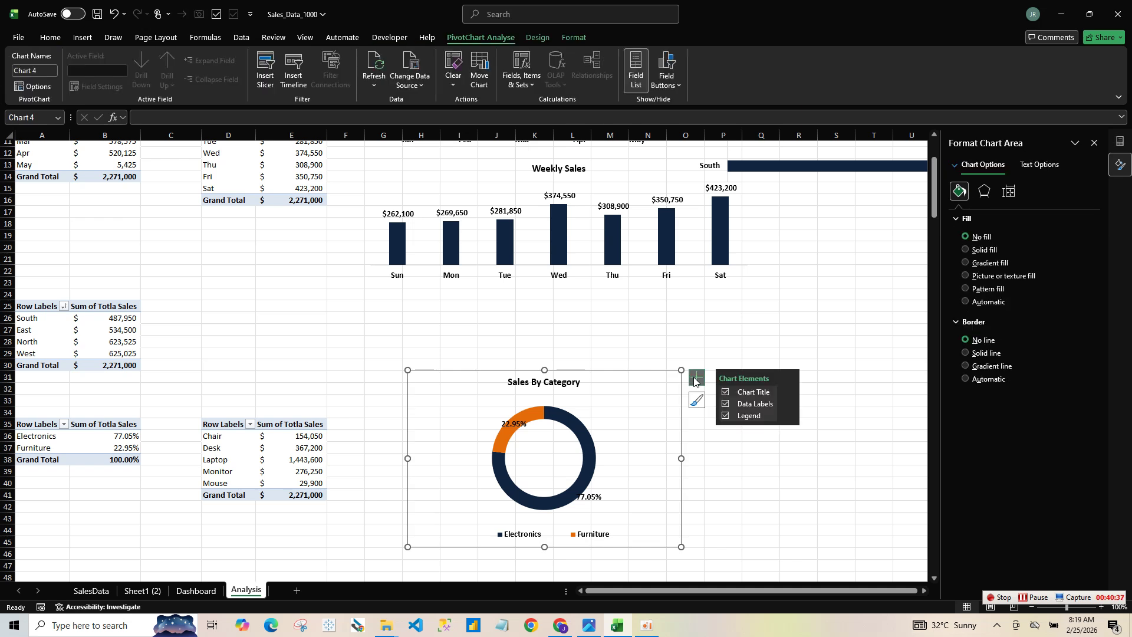
left_click(790, 404)
left_click(820, 434)
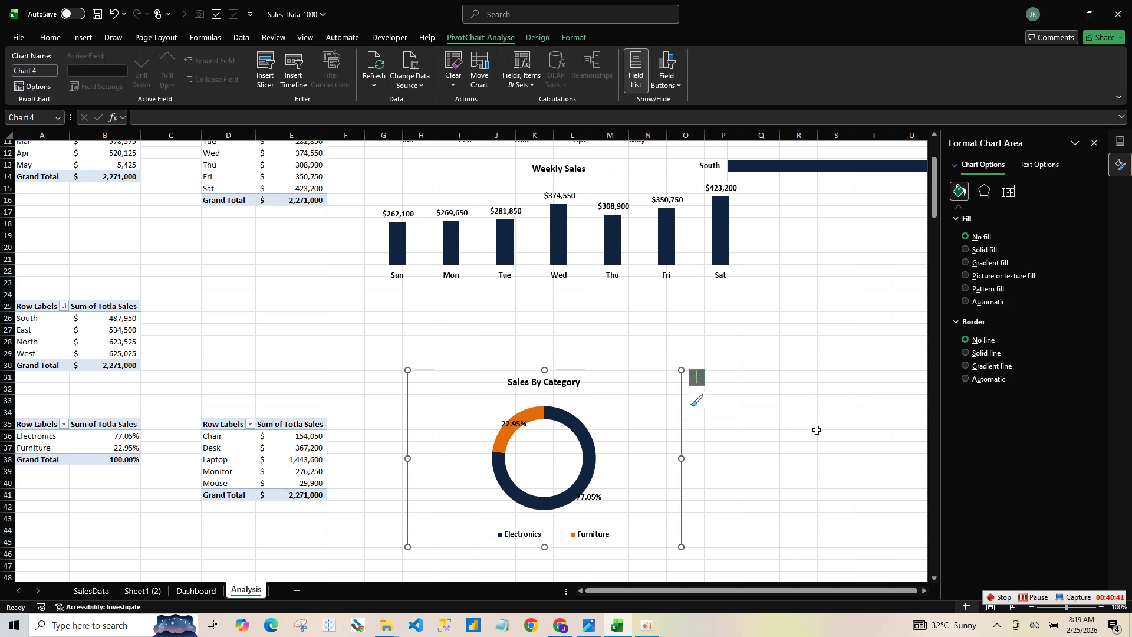
left_click(1034, 191)
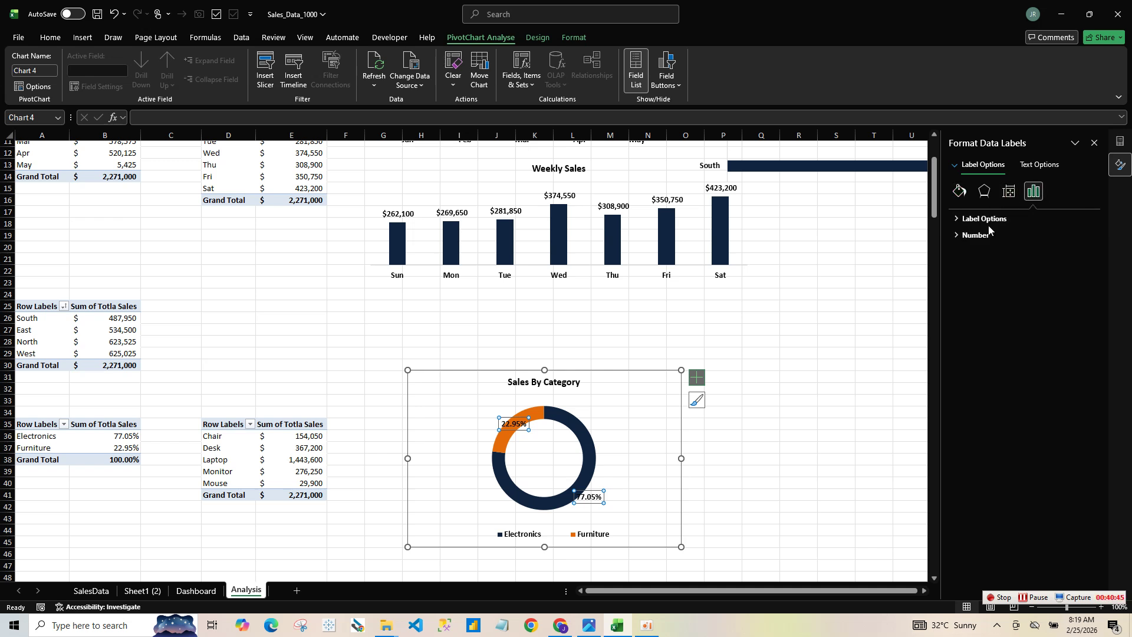
left_click(984, 219)
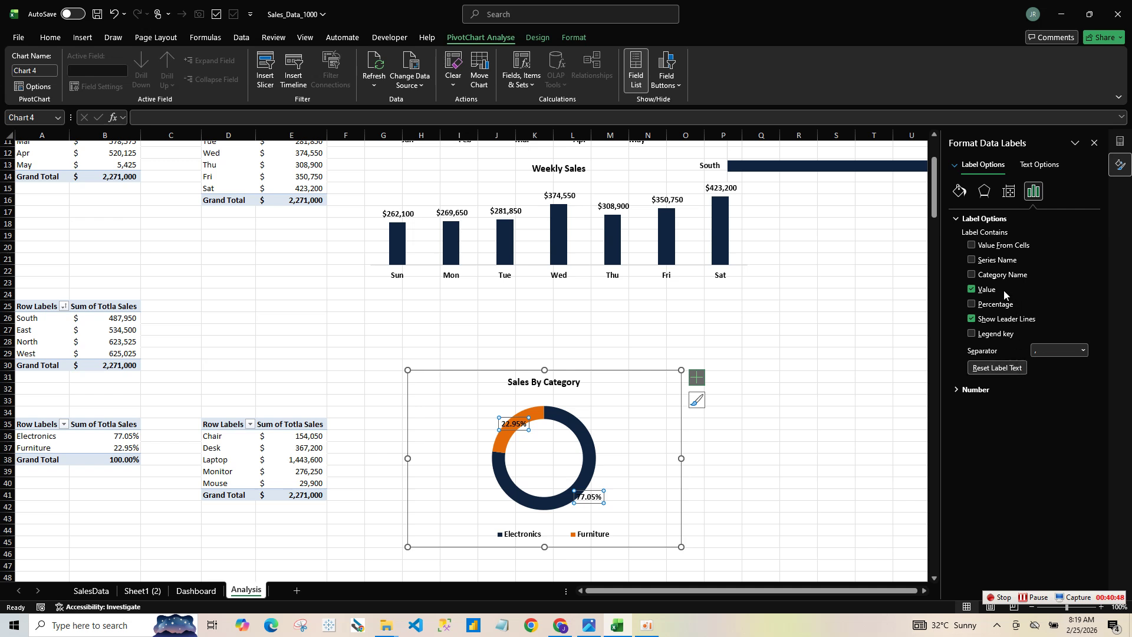
left_click(971, 275)
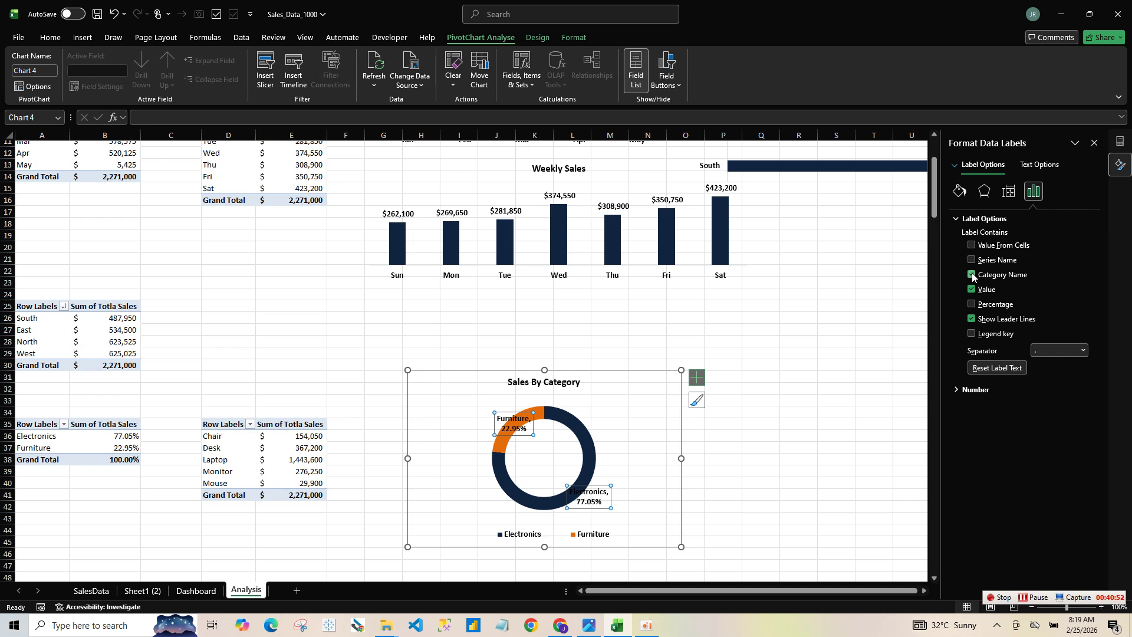
- Delete the legend from the Sales By Category chart and move the Electronics and Furniture data labels outside the doughnut ring
left_click(600, 527)
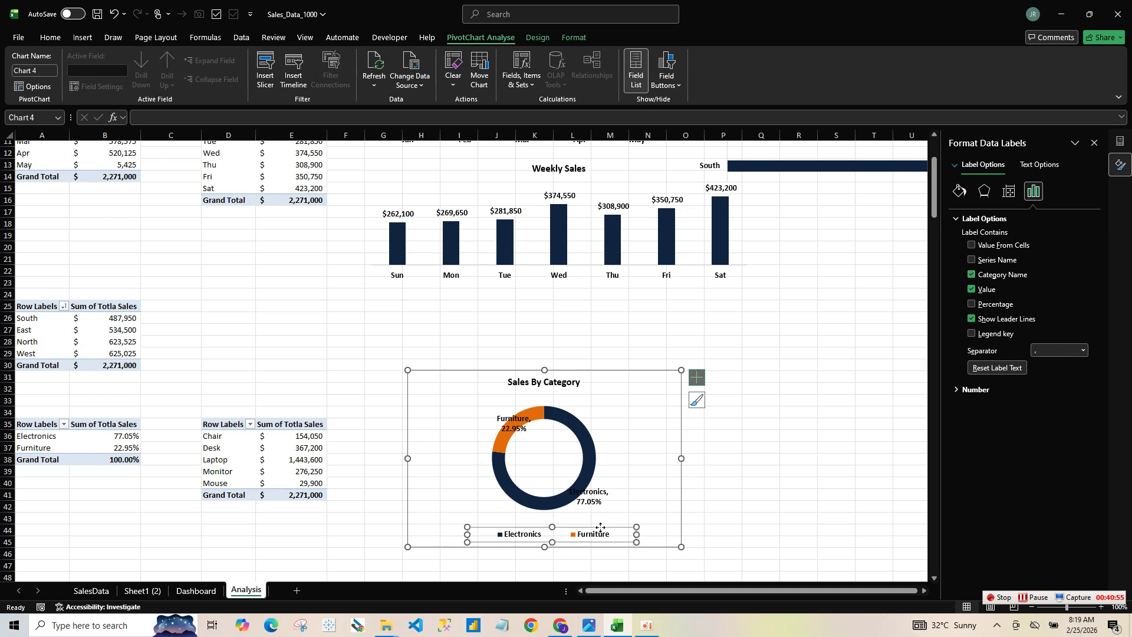
key("Delete")
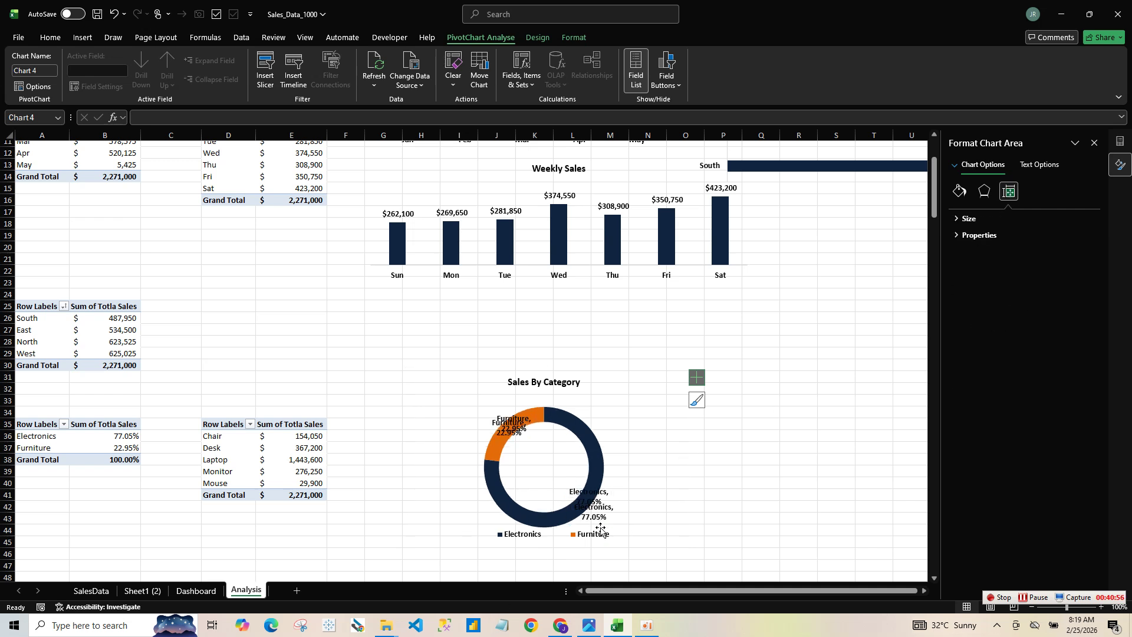
left_click(606, 508)
left_click(606, 506)
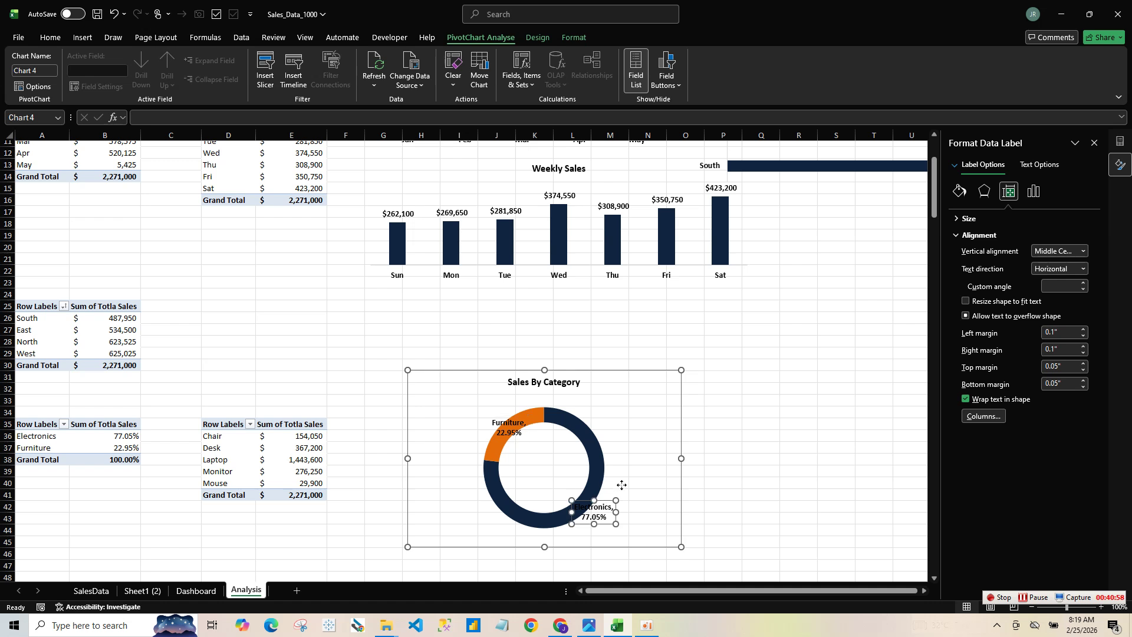
left_click_drag(606, 505, 656, 456)
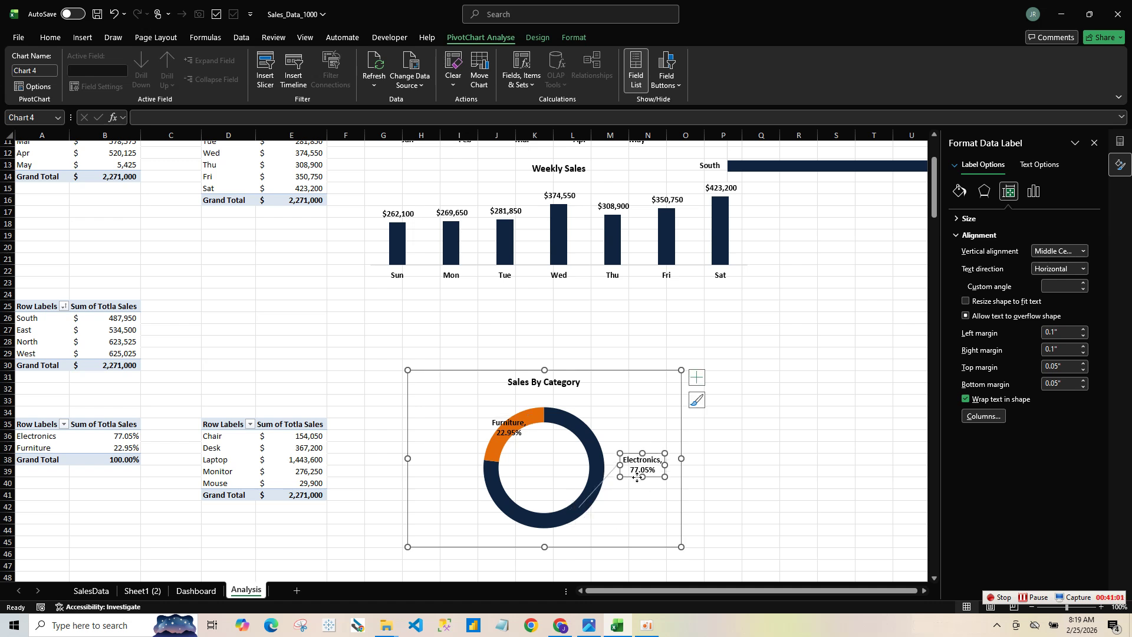
left_click_drag(651, 476, 652, 517)
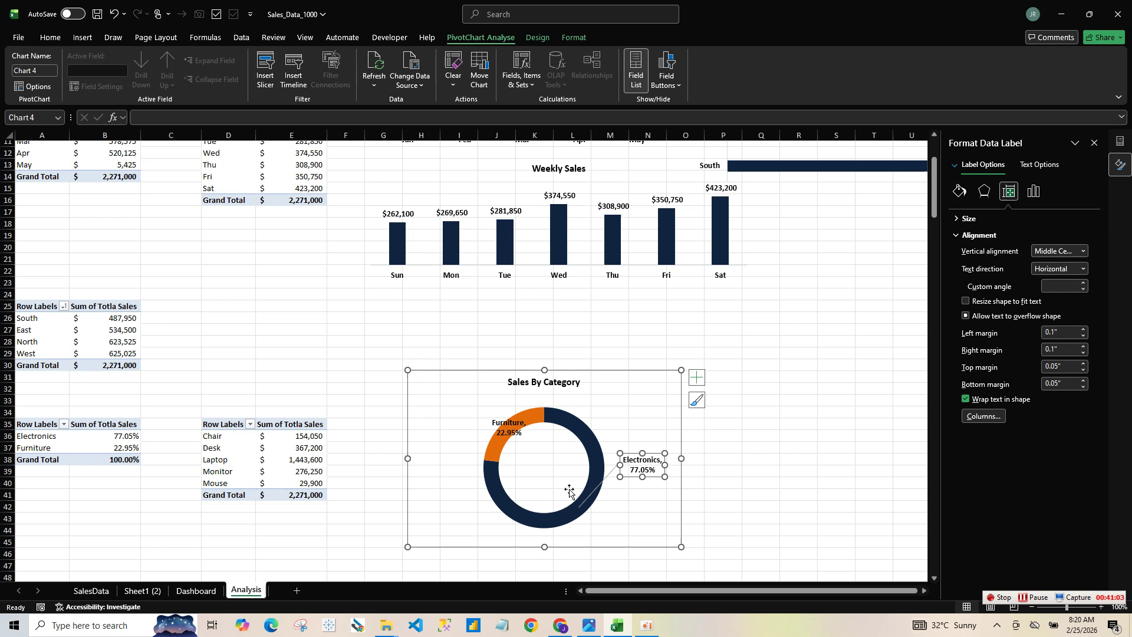
left_click(507, 428)
left_click_drag(503, 446, 439, 502)
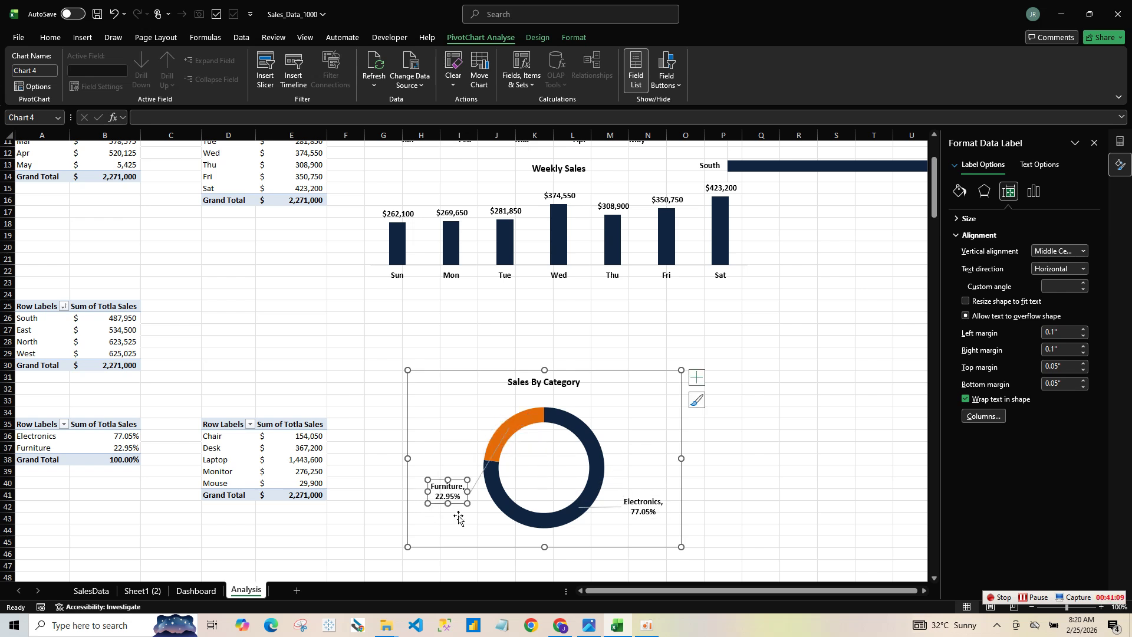
- Raise the Electronics and Furniture data labels to sit beside the upper half of the doughnut ring
left_click(546, 532)
left_click(641, 505)
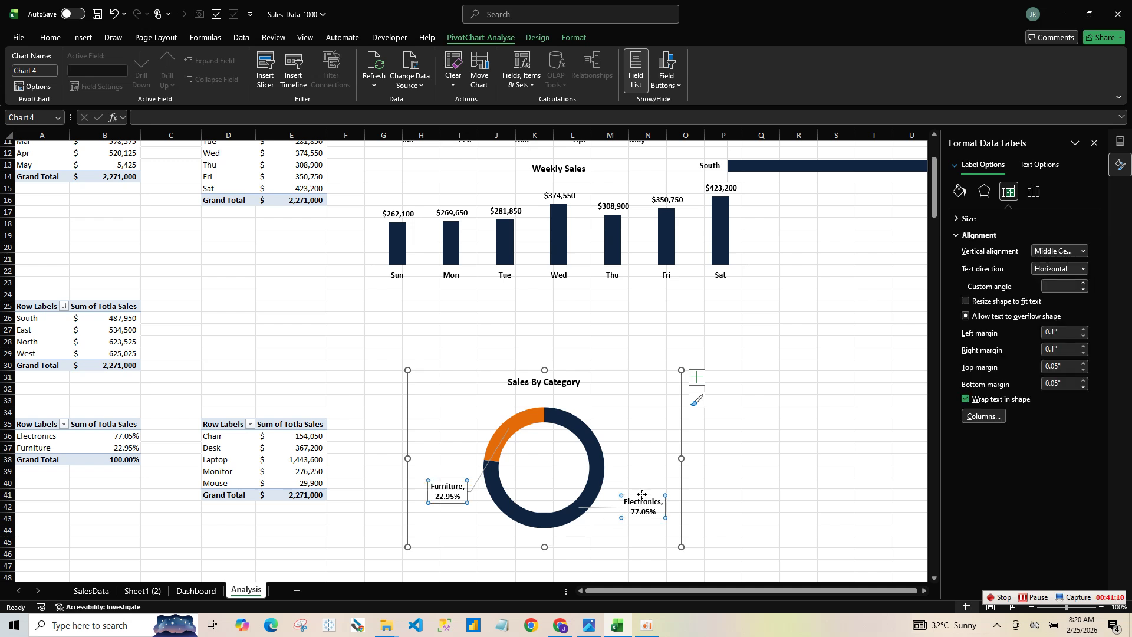
left_click(642, 494)
left_click_drag(642, 494, 636, 456)
left_click_drag(639, 436, 640, 436)
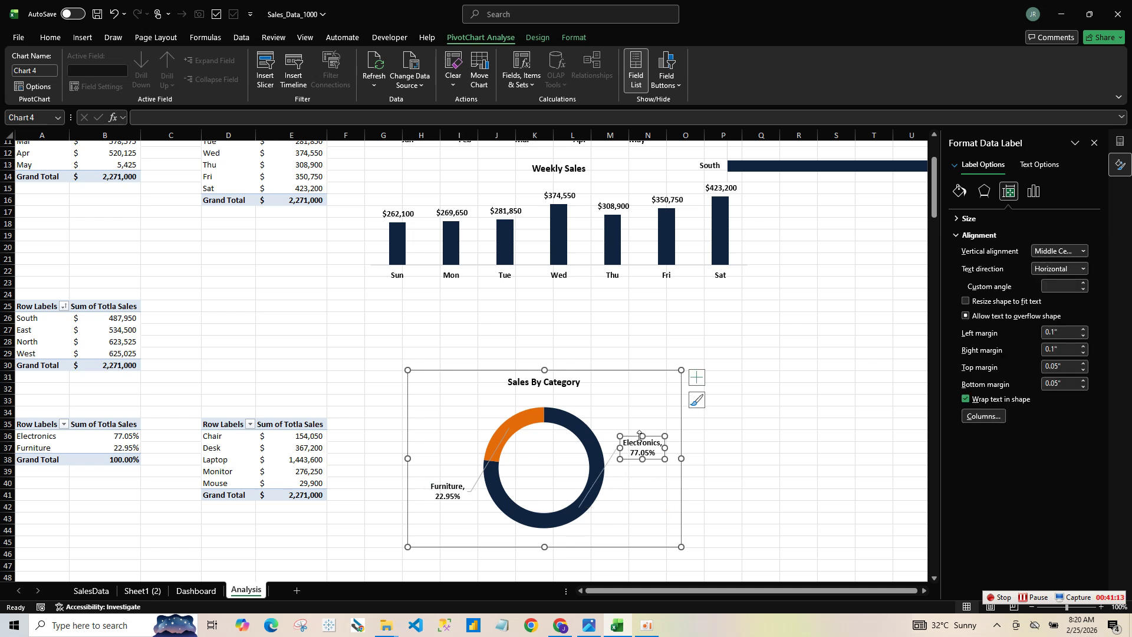
left_click(450, 488)
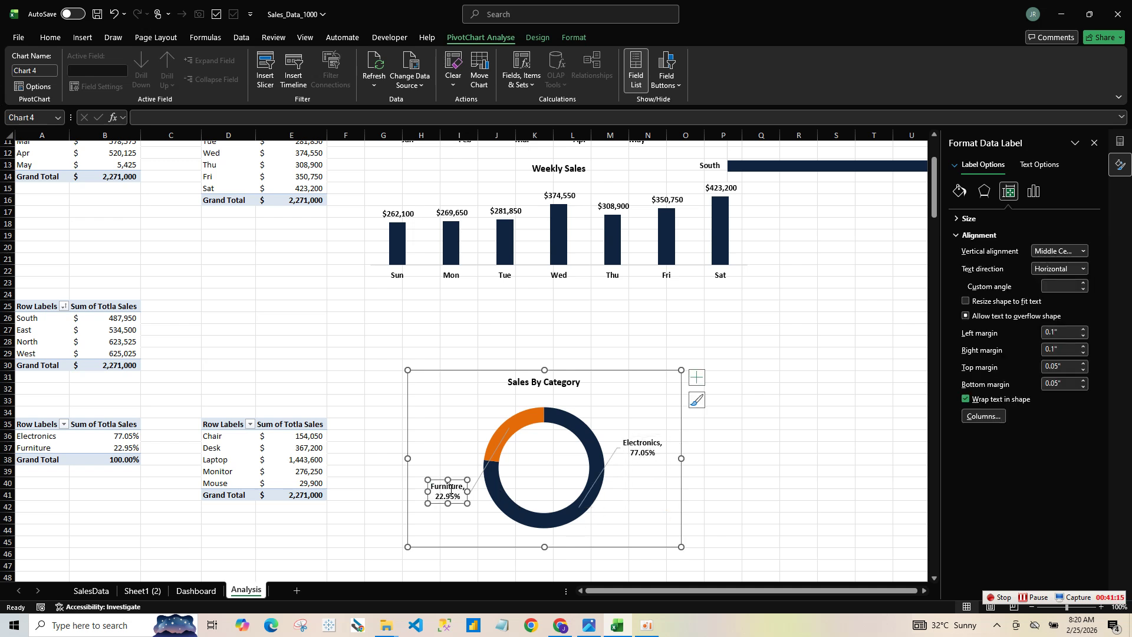
left_click_drag(452, 477, 458, 426)
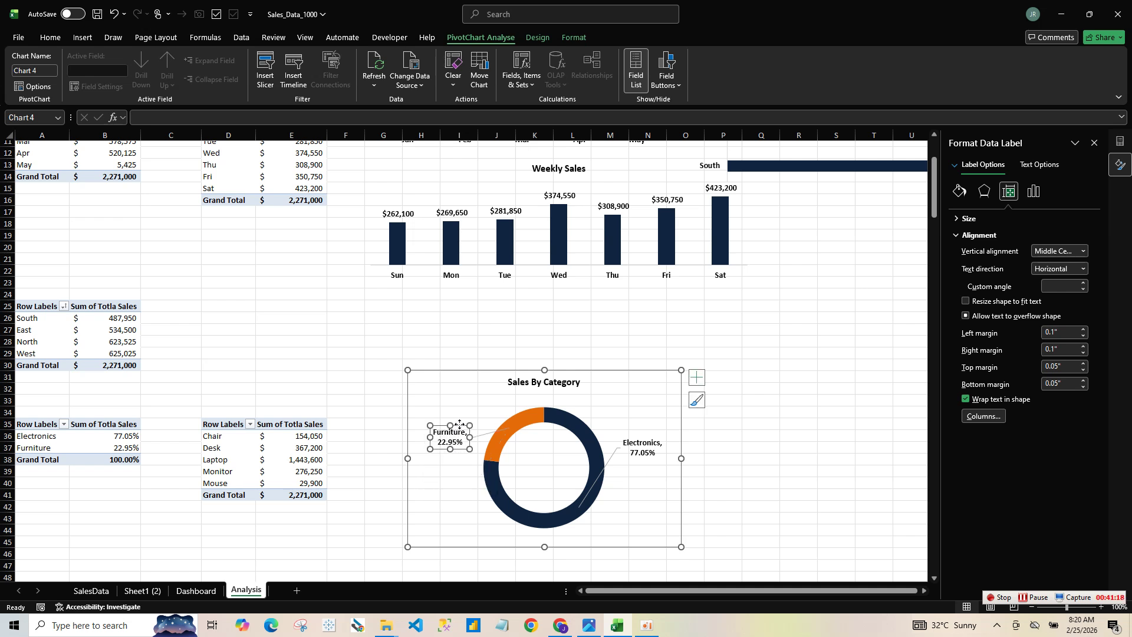
- Shrink the Sales By Category chart slightly on the Analysis sheet
left_click(774, 517)
left_click(602, 521)
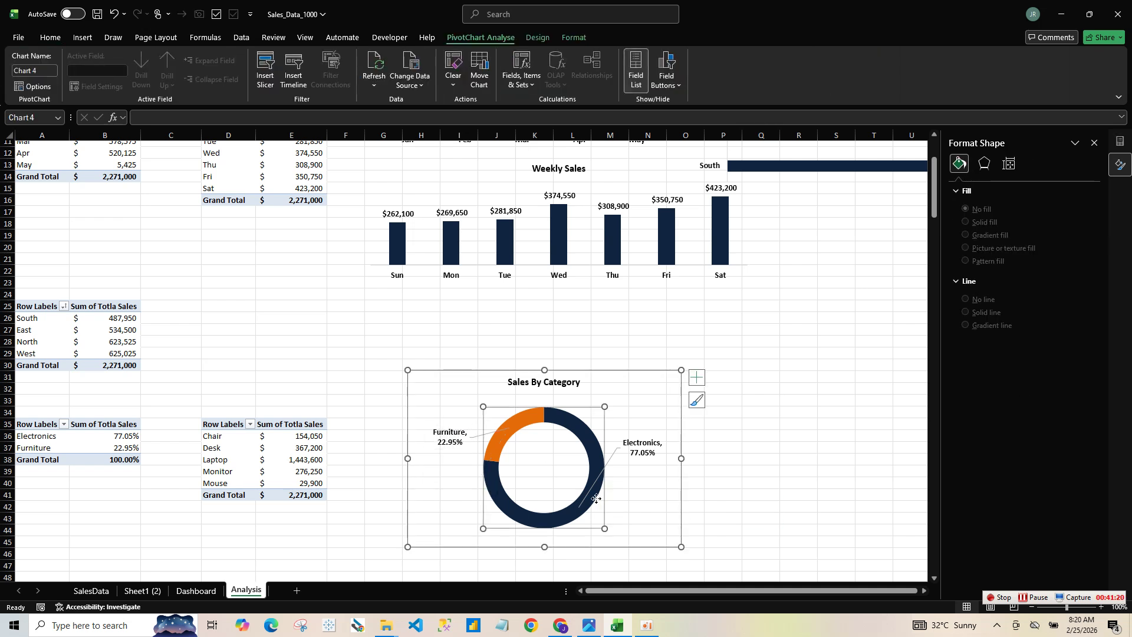
left_click_drag(681, 546, 652, 532)
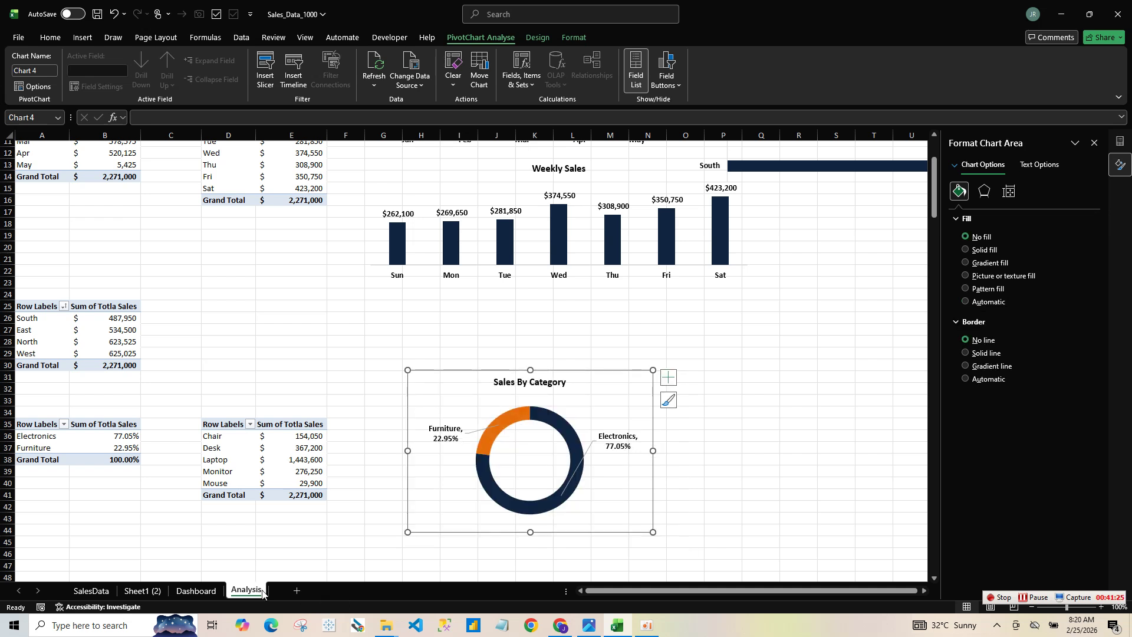
- Paste a copy of the Sales By Category chart onto the Dashboard sheet at the empty card below Reginal Sales
left_click(196, 590)
left_click(650, 363)
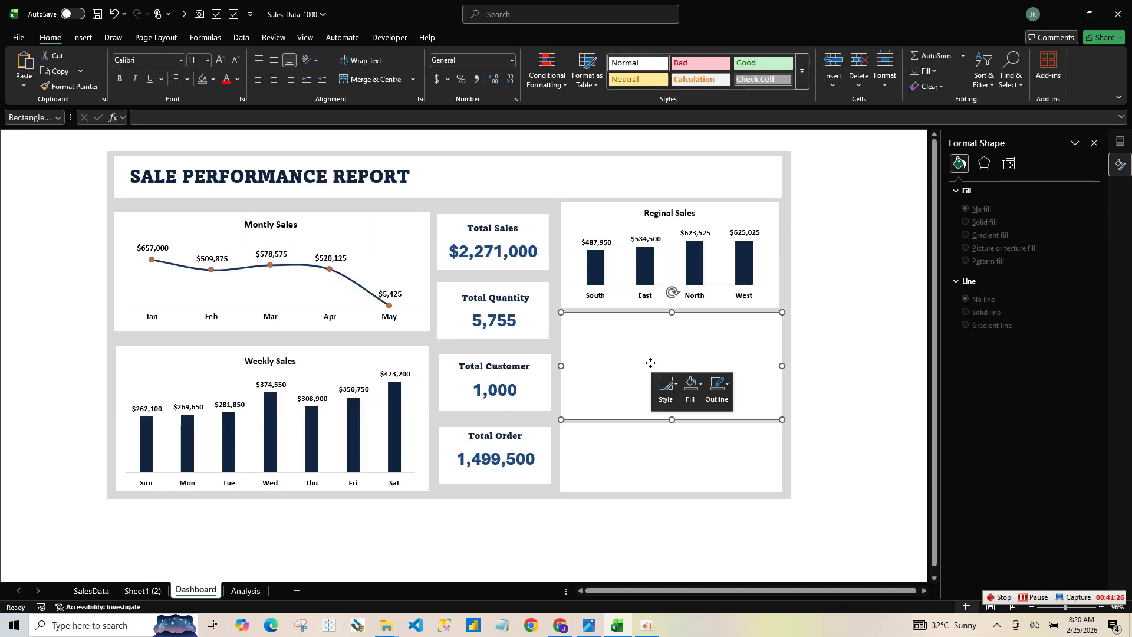
right_click(650, 363)
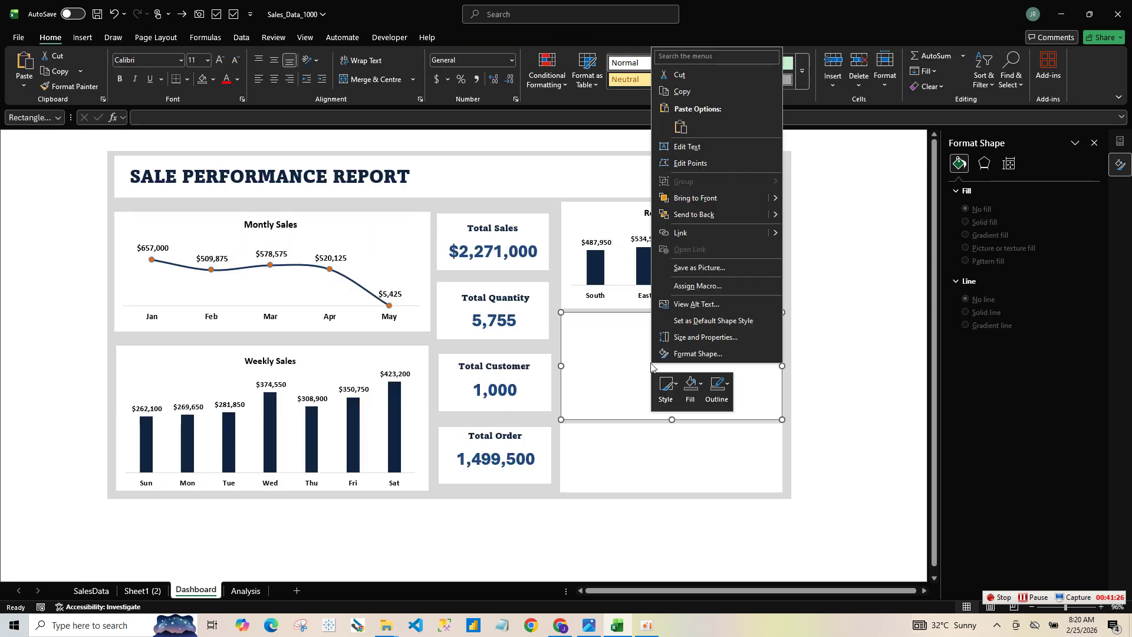
left_click(681, 128)
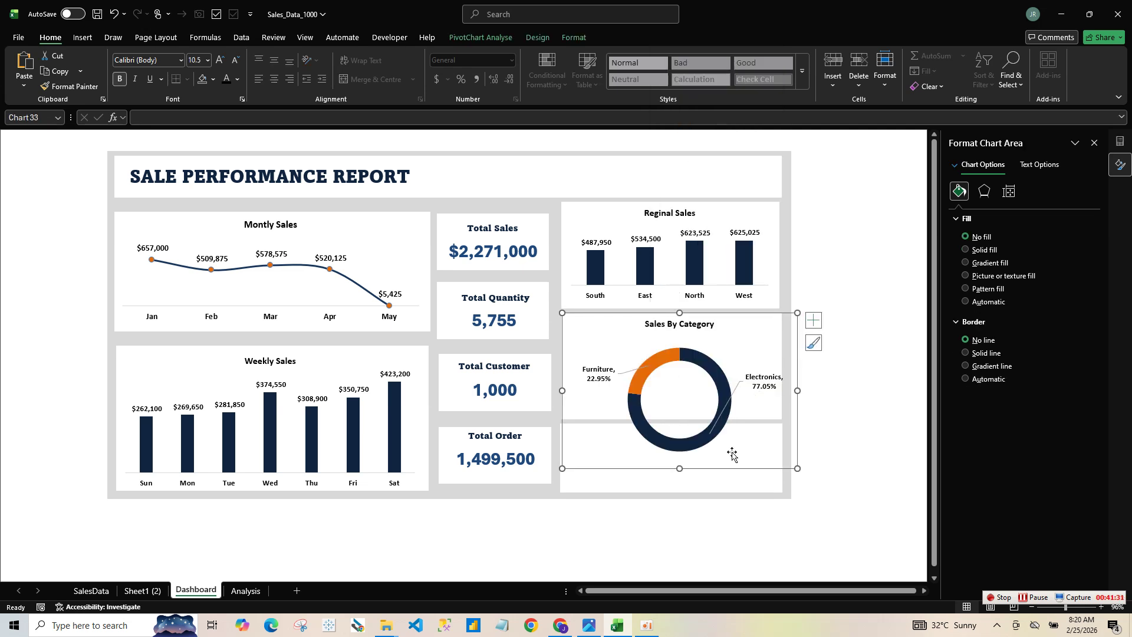
- Resize and reposition the pasted Sales By Category chart to fit inside the white card below Reginal Sales
left_click_drag(798, 470, 759, 415)
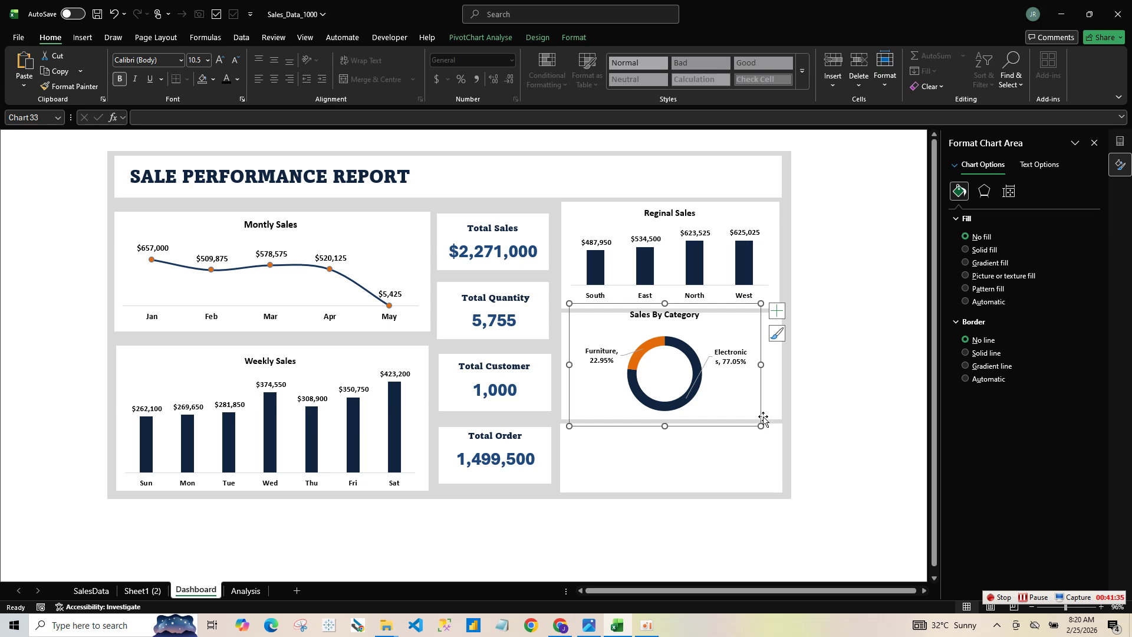
left_click_drag(762, 364, 783, 365)
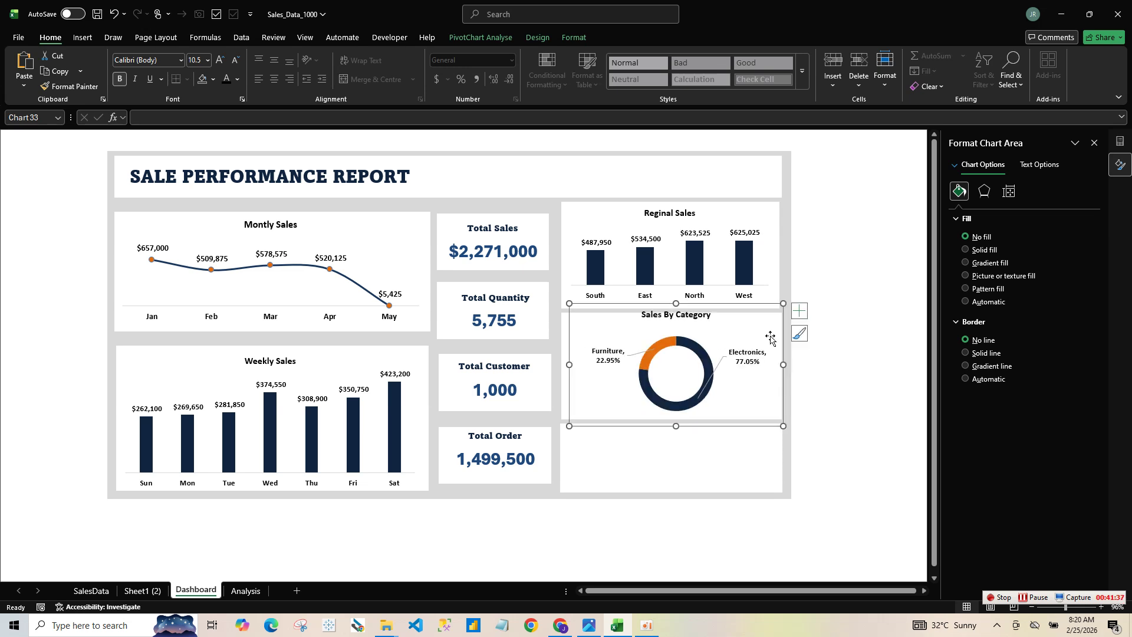
left_click_drag(782, 303, 774, 320)
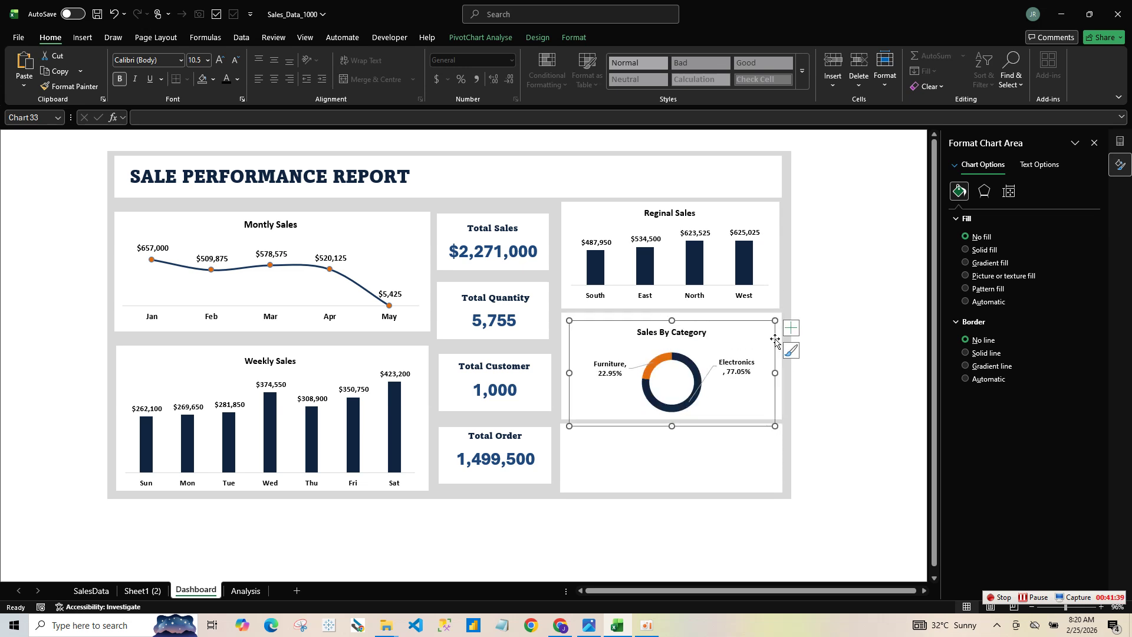
left_click_drag(777, 372, 779, 373)
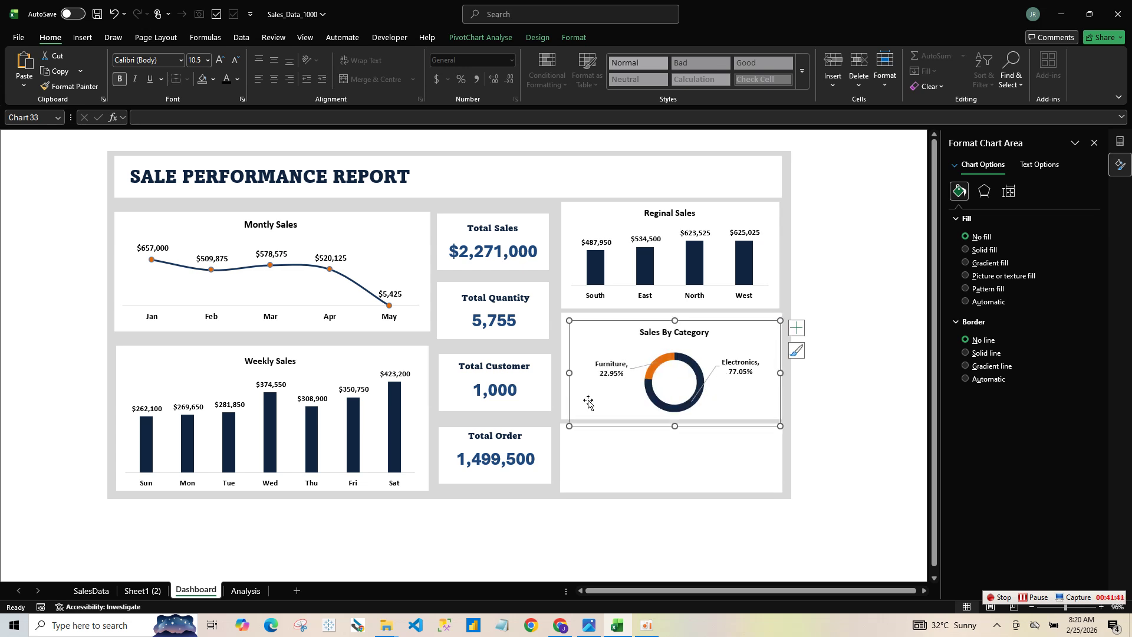
left_click_drag(568, 424, 564, 412)
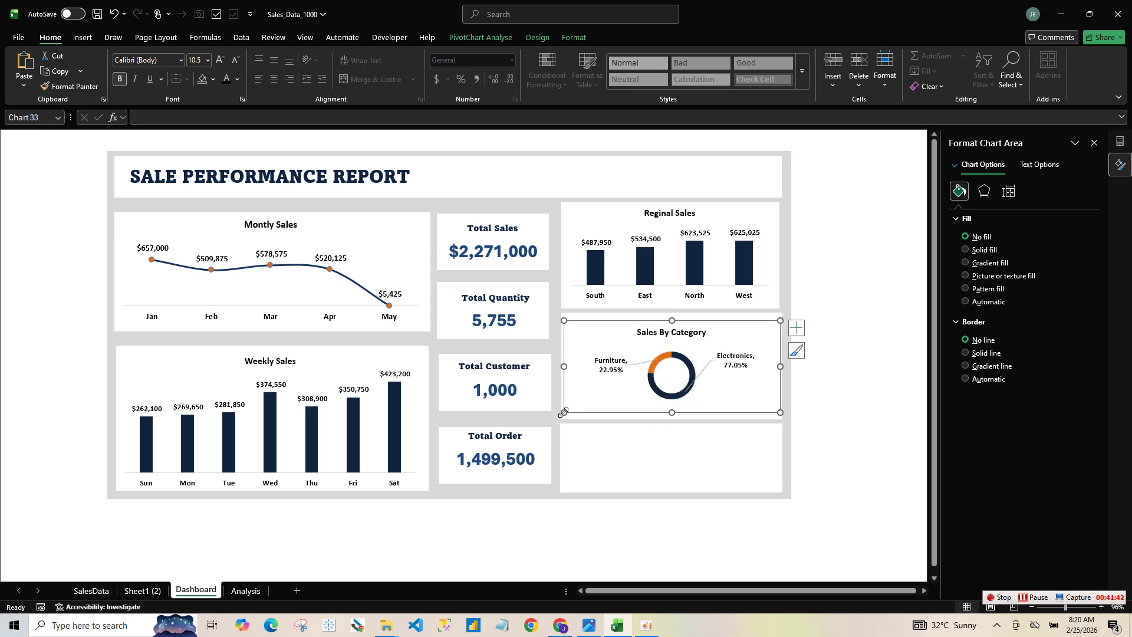
- Enlarge the doughnut's plot area so the ring fills the space beneath the Sales By Category title
left_click(831, 438)
left_click(688, 377)
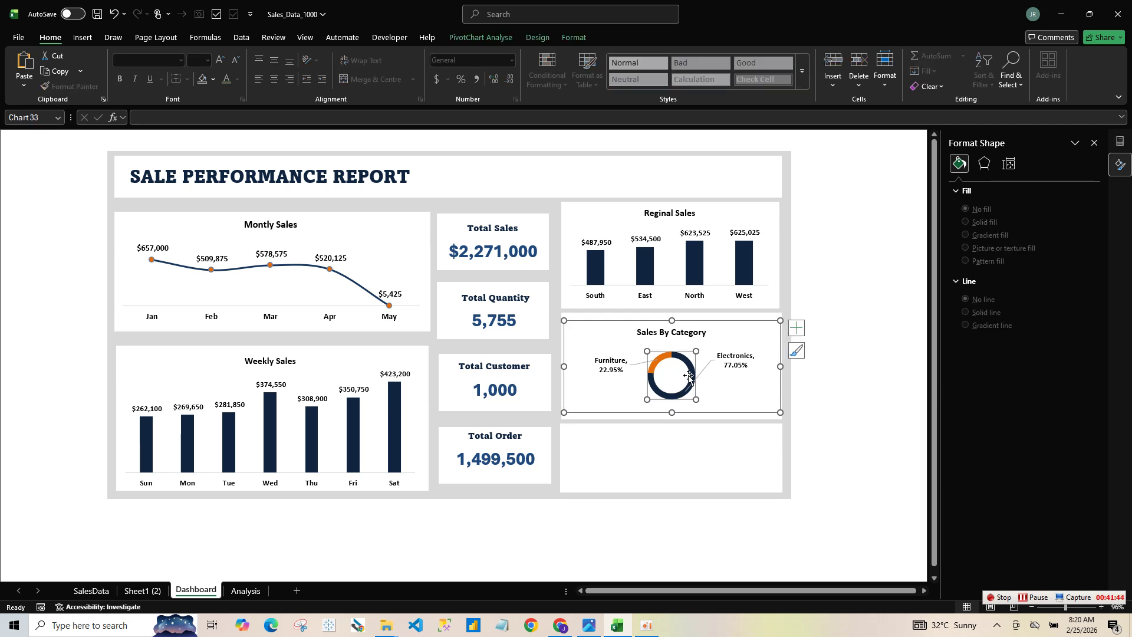
left_click(699, 350)
left_click_drag(696, 351, 705, 341)
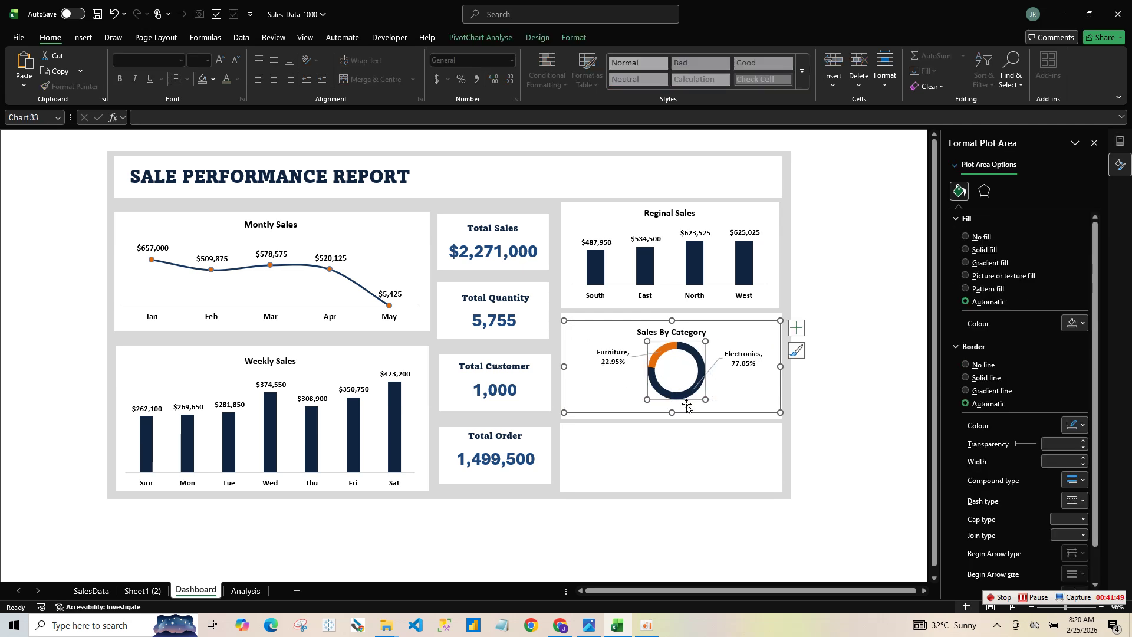
left_click_drag(705, 399, 717, 412)
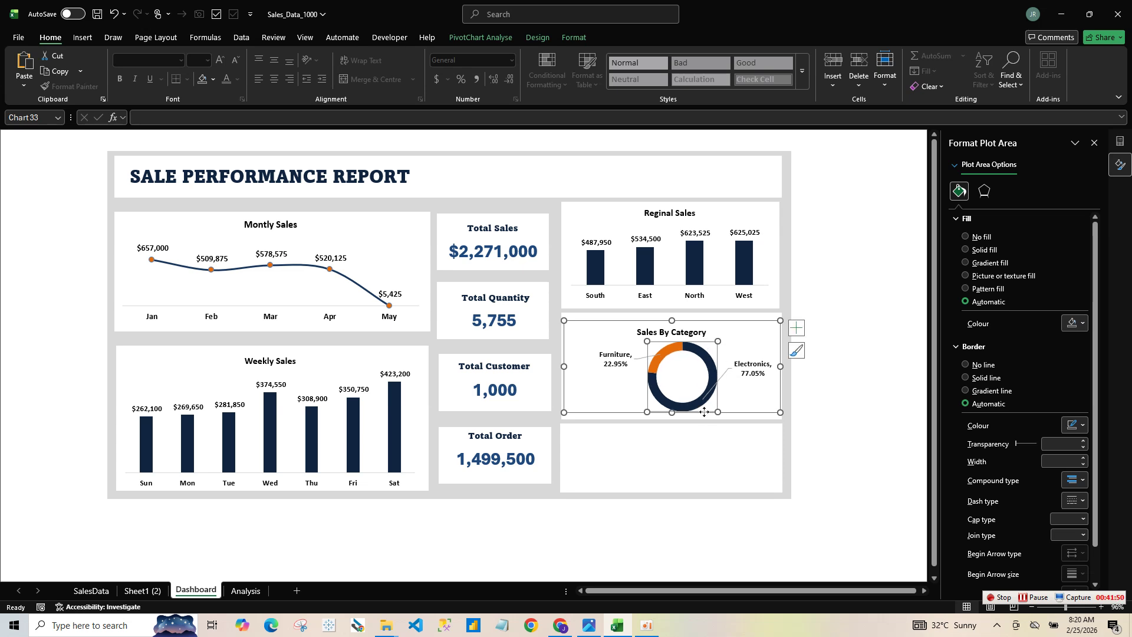
left_click(865, 417)
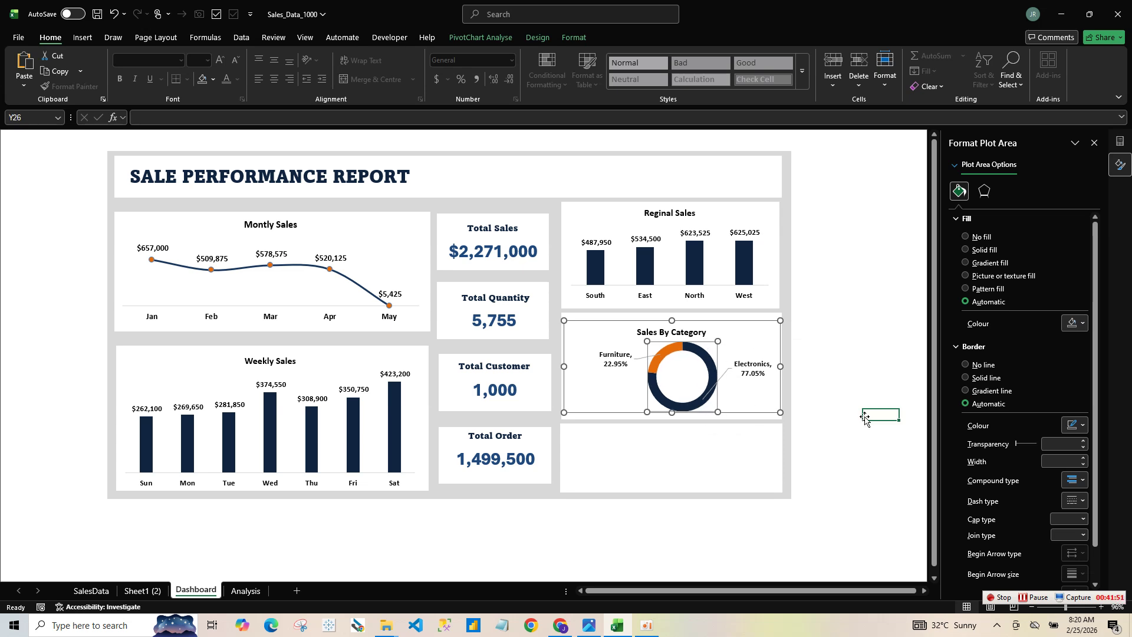
- Extend the dashboard doughnut chart's upper edge slightly and nudge the Sales By Category title upward
left_click(685, 326)
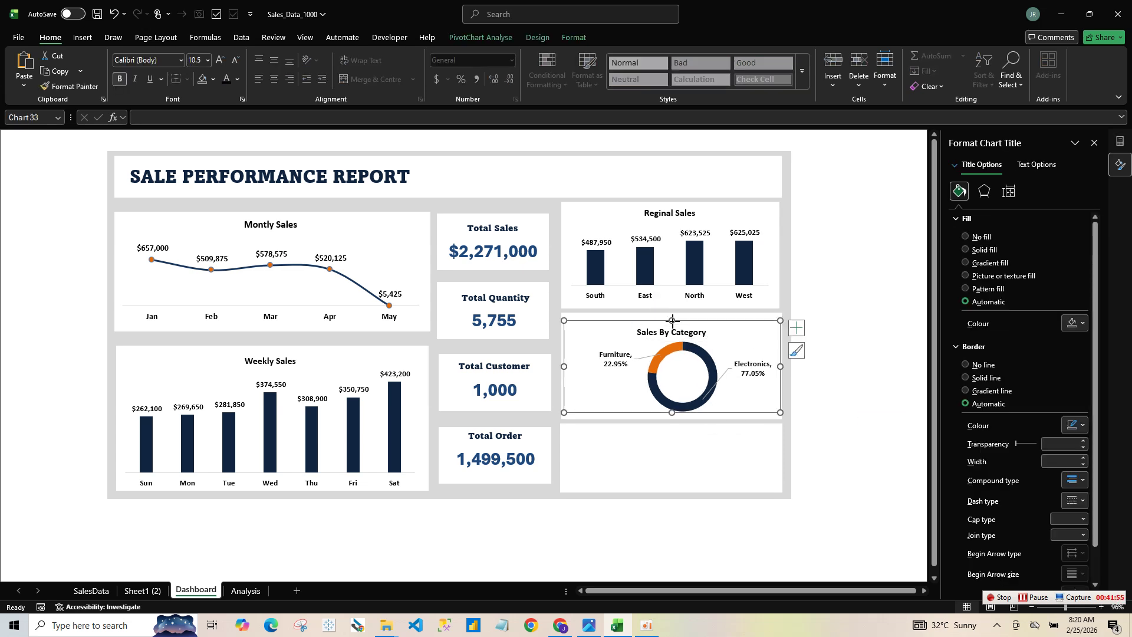
left_click_drag(672, 320, 675, 319)
left_click(678, 324)
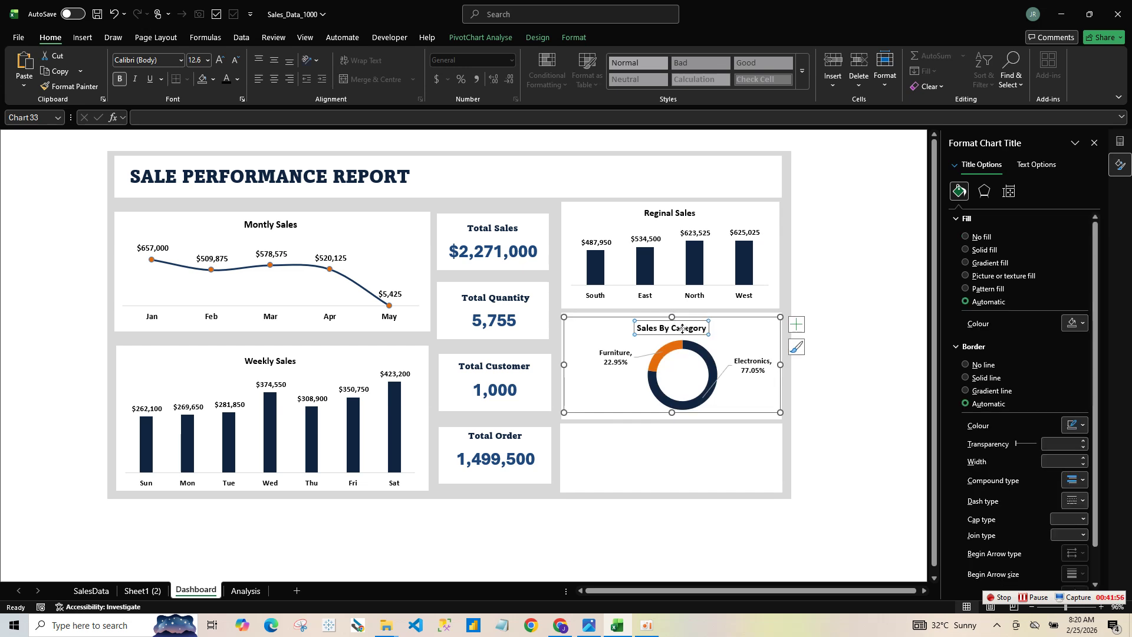
left_click(821, 382)
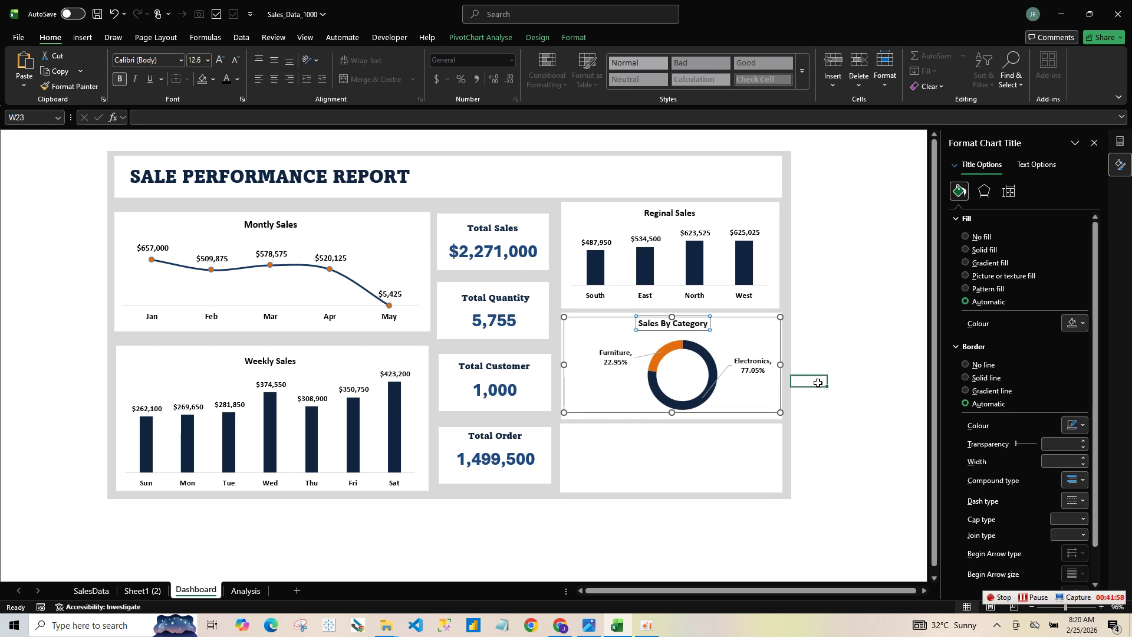
left_click(808, 392)
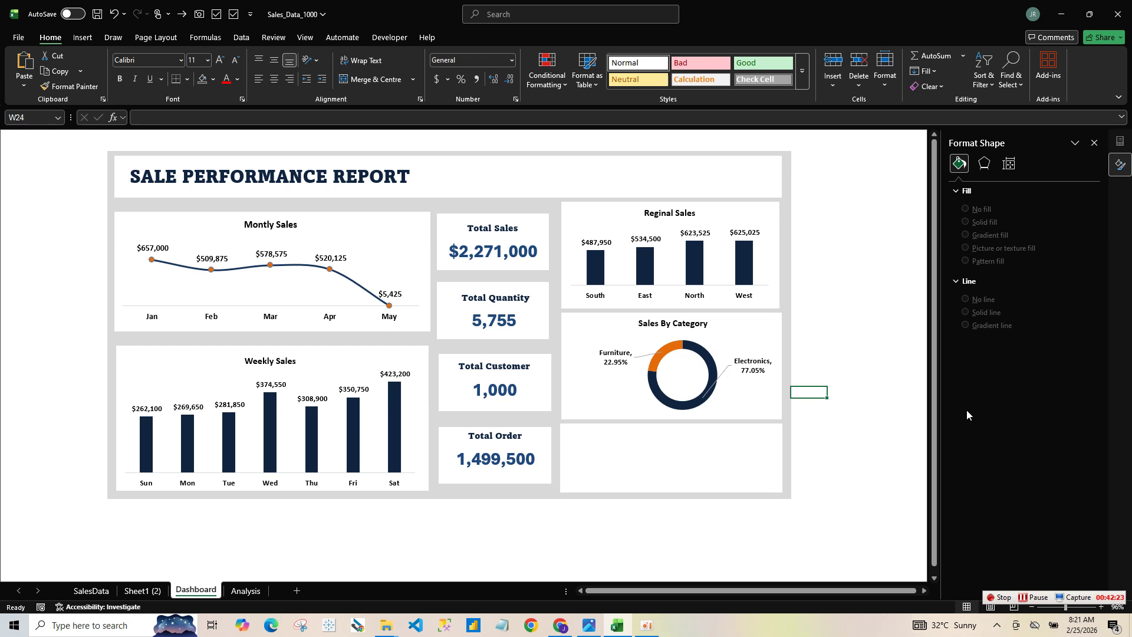
- Move the Sales By Category doughnut chart down over the lowest empty card and delete it from the Dashboard
left_click(733, 389)
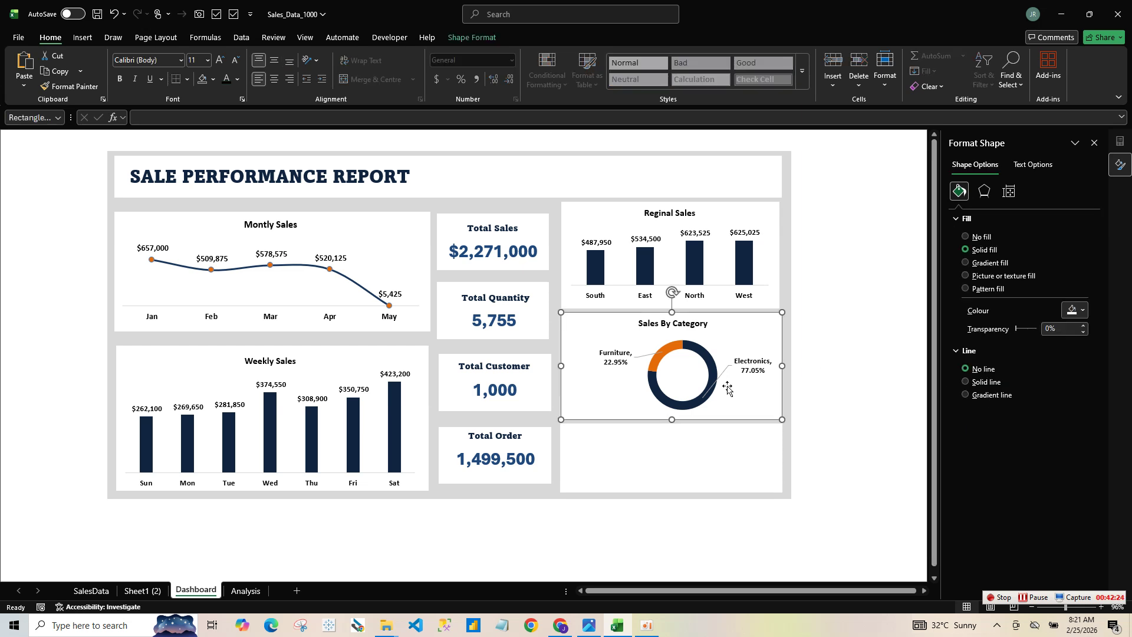
left_click(660, 386)
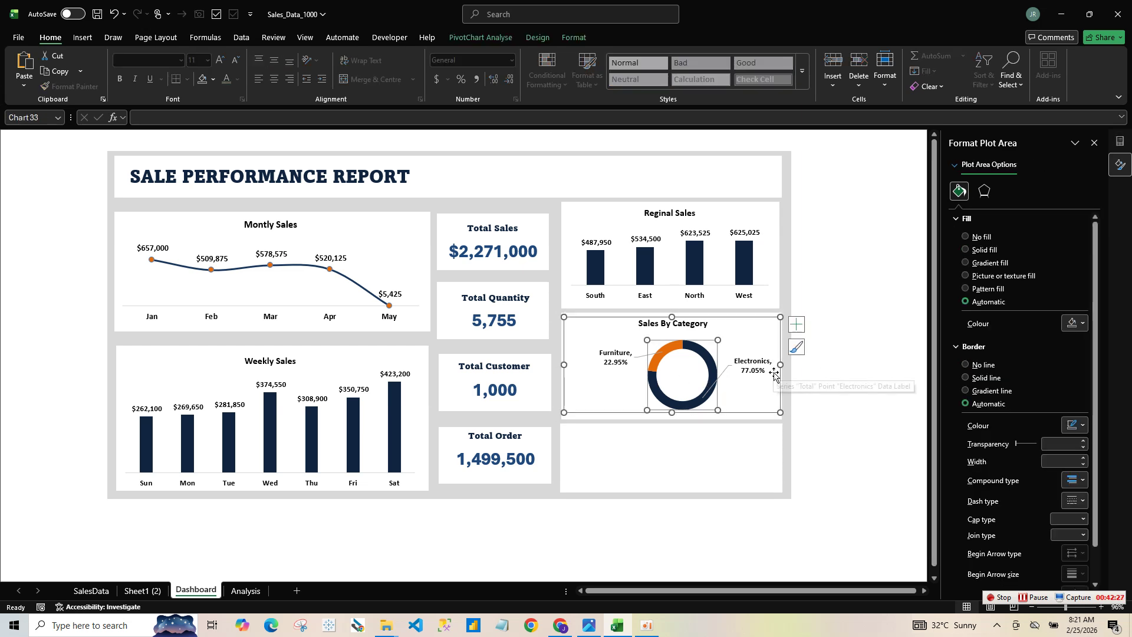
left_click_drag(781, 376, 764, 469)
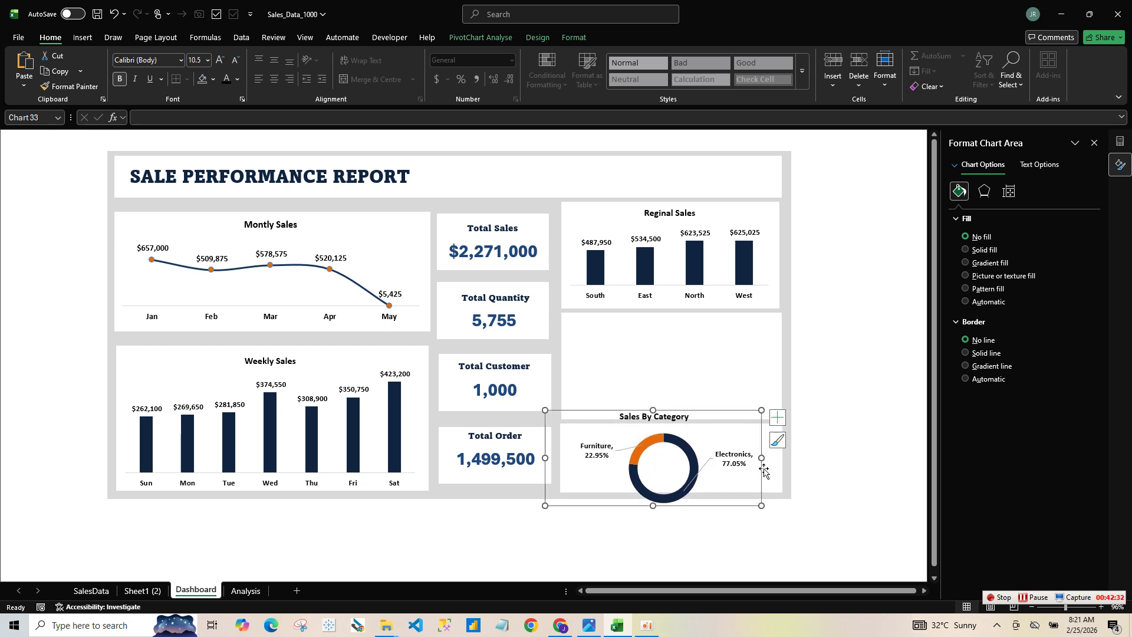
key("Delete")
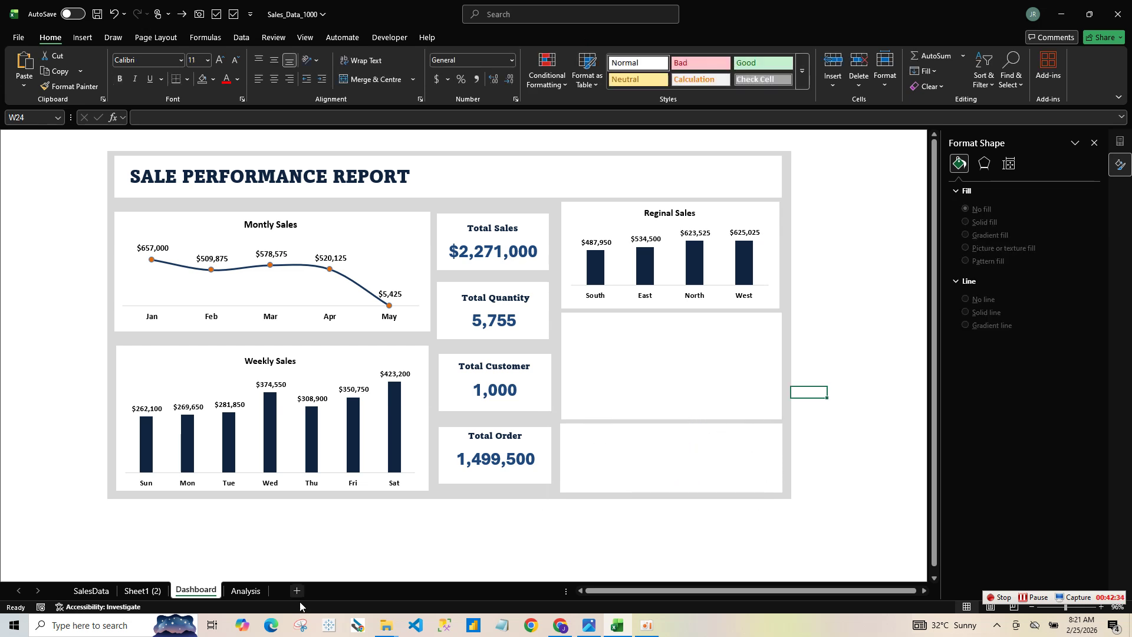
- On the Analysis sheet, add the Category field above Product in the rows of the product sales PivotTable
left_click(259, 591)
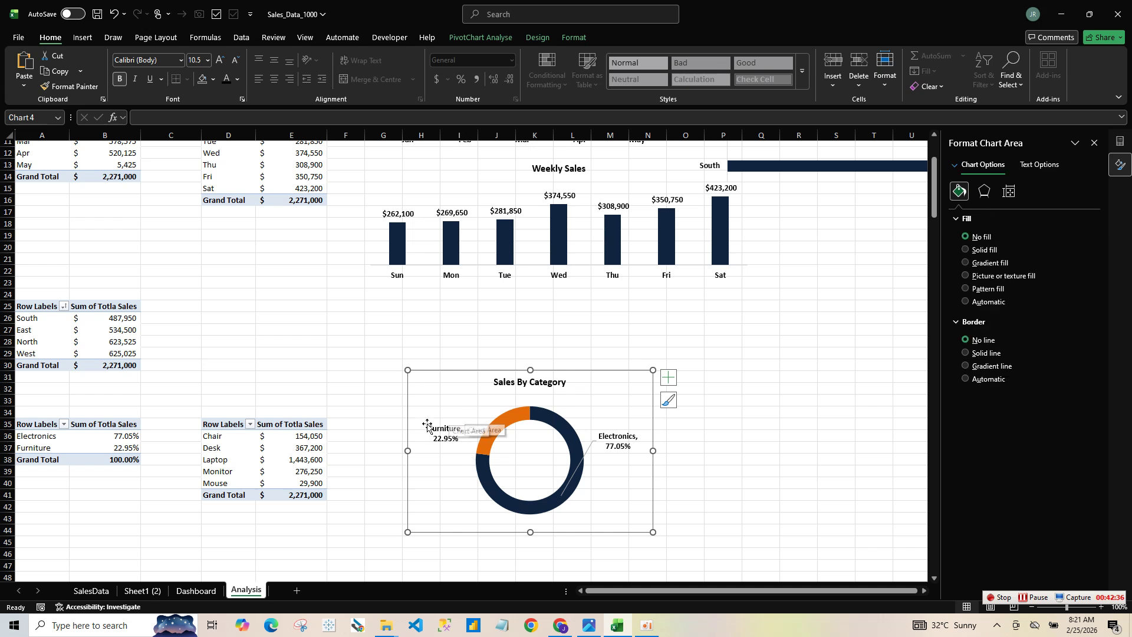
left_click(305, 482)
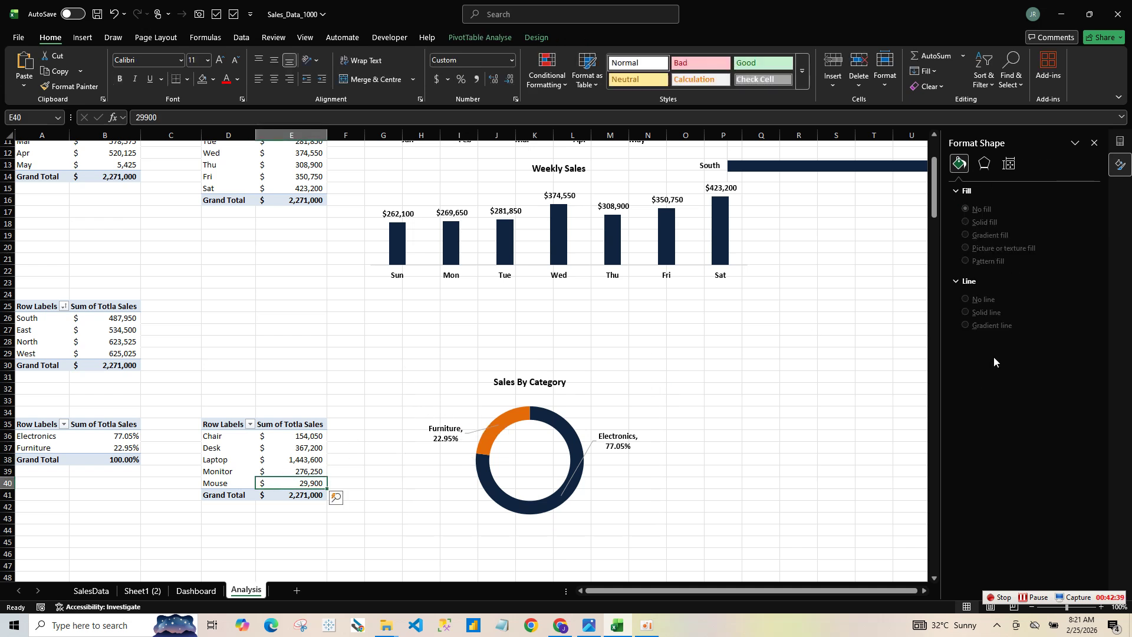
left_click(1093, 143)
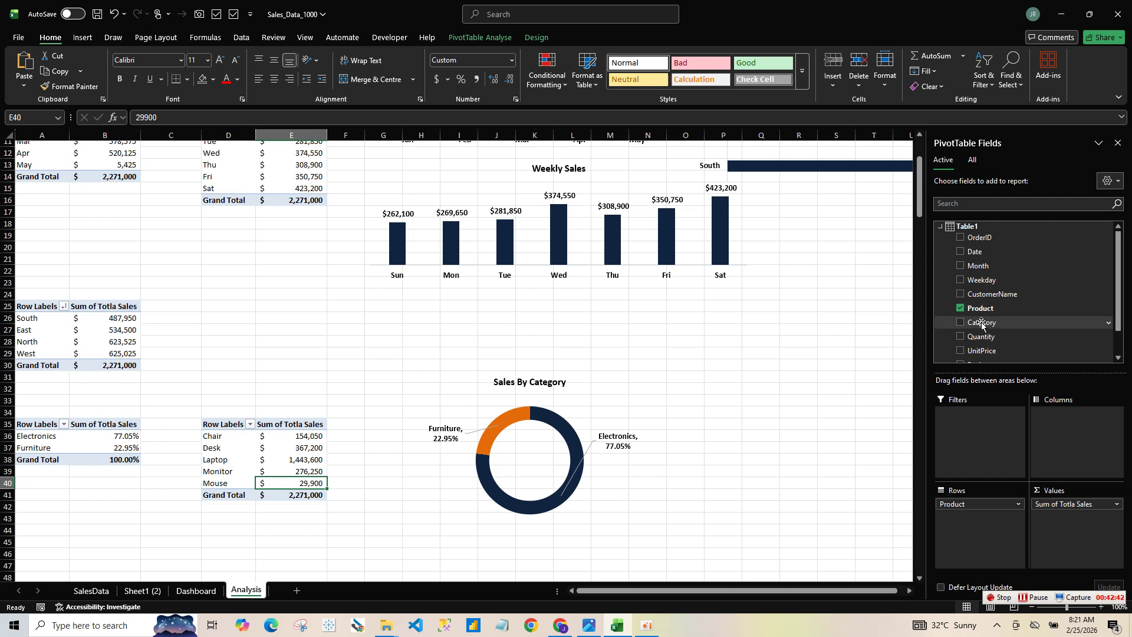
left_click_drag(978, 322, 967, 500)
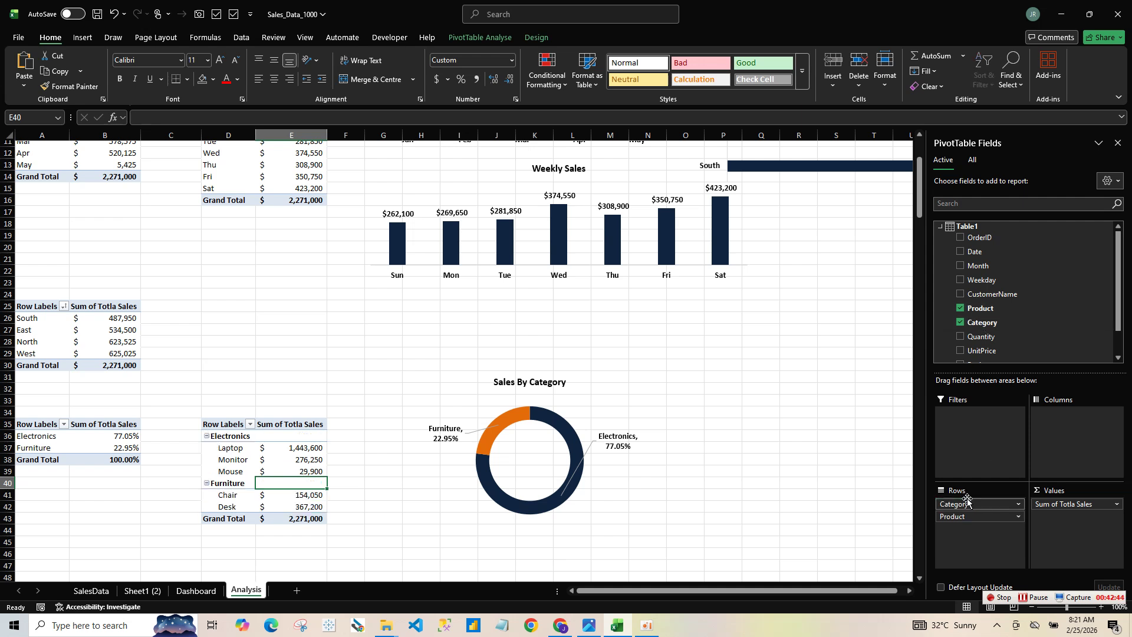
- Insert a clustered column PivotChart from the category and product PivotTable, then widen it and shift it clear of the tables
left_click(276, 448)
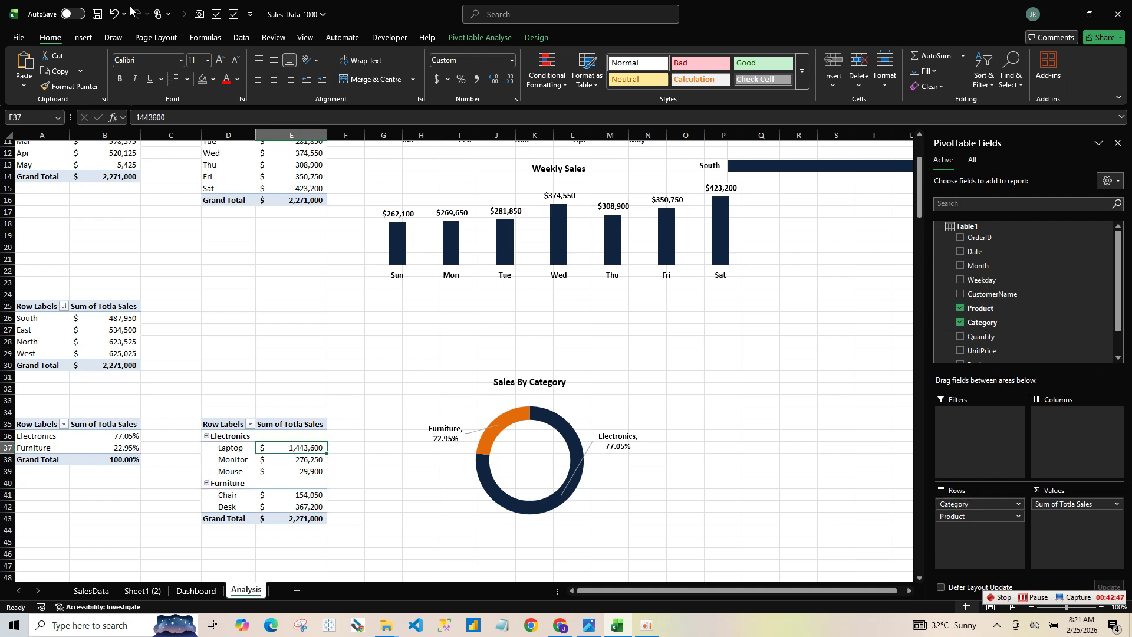
left_click(87, 38)
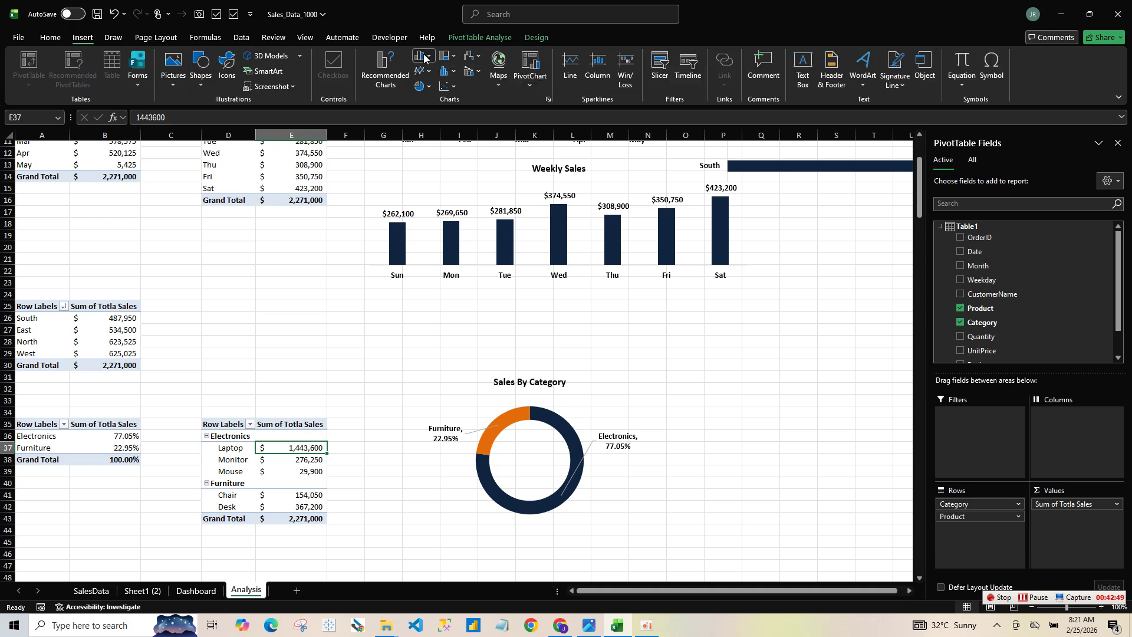
left_click(422, 56)
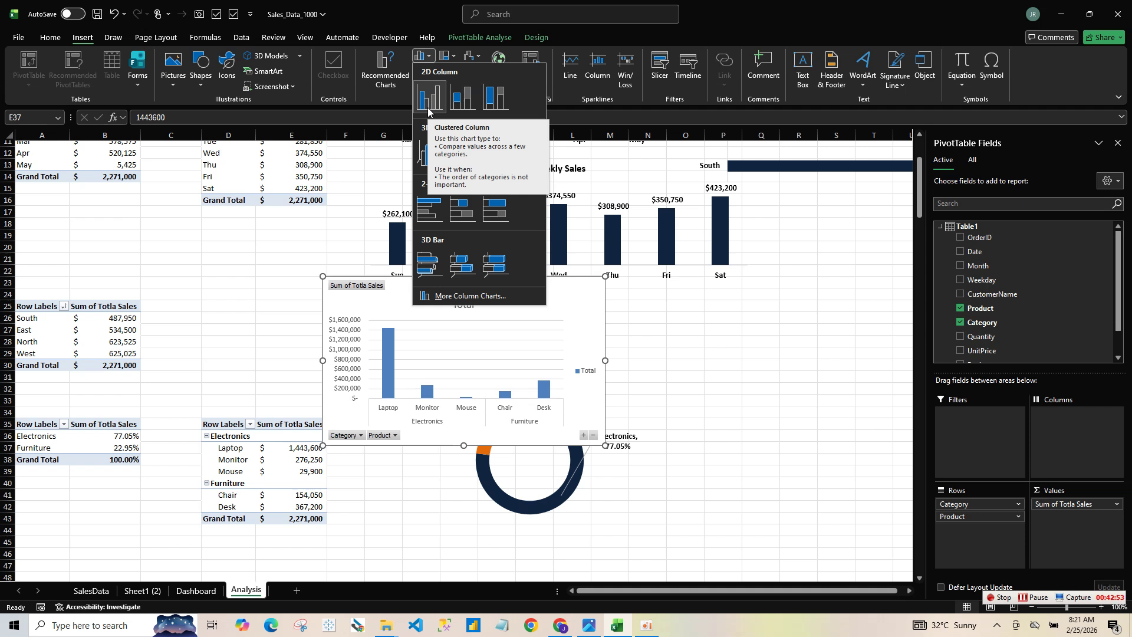
left_click(428, 109)
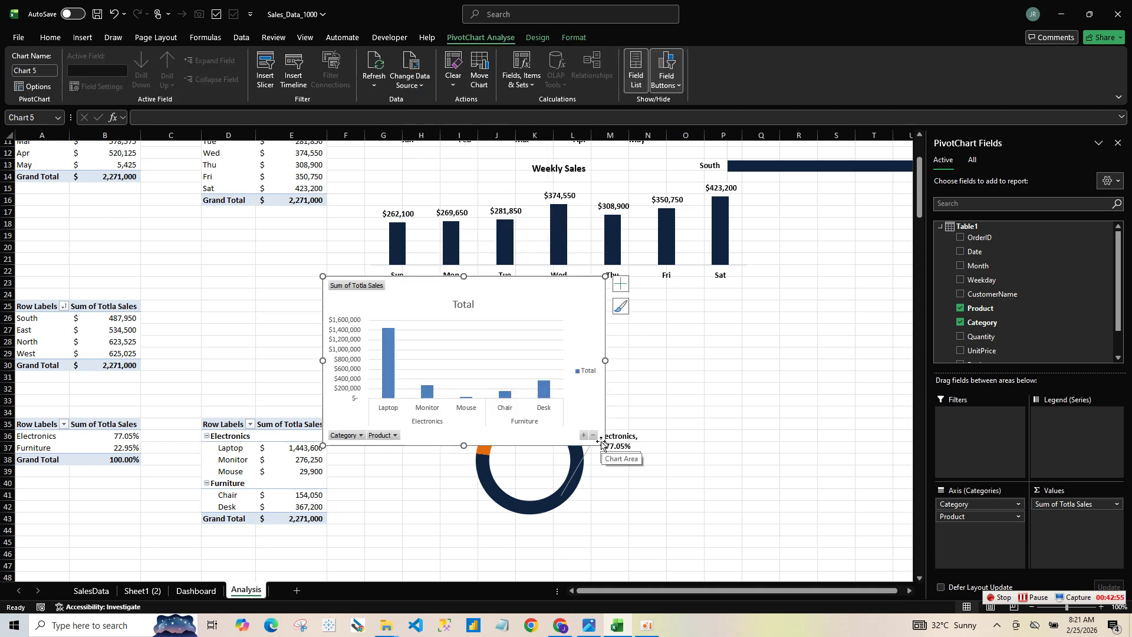
mouse_move(604, 445)
left_mouse_down()
mouse_move(677, 419)
mouse_move(704, 436)
mouse_move(825, 448)
mouse_move(828, 405)
mouse_move(806, 394)
left_mouse_up()
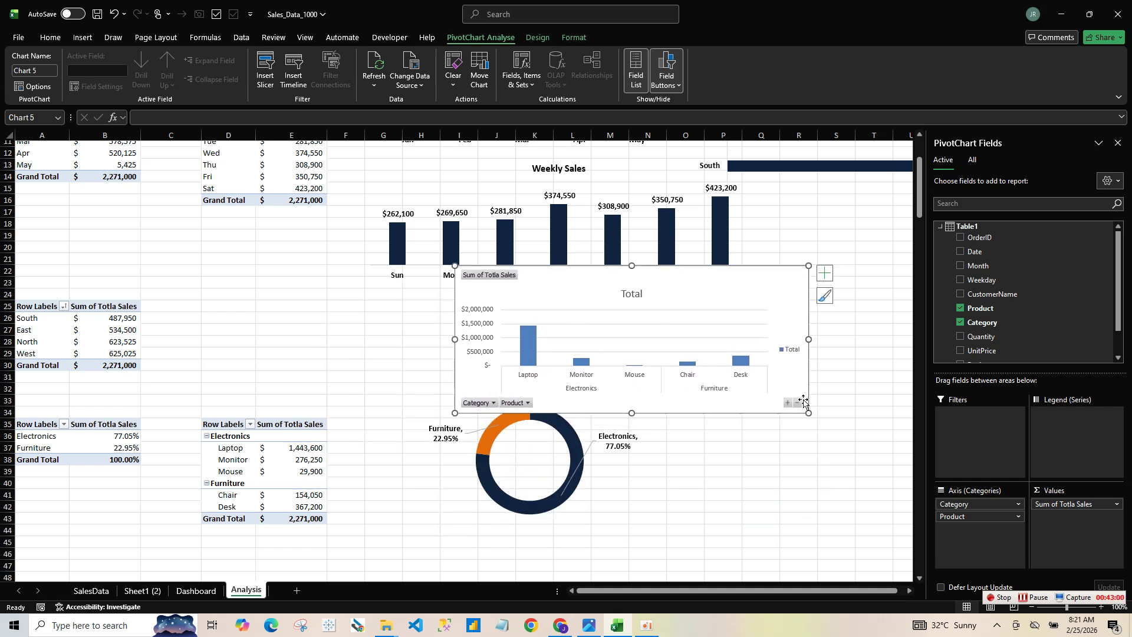
- Hide all field buttons on the new product column chart and delete its vertical value axis
right_click(481, 403)
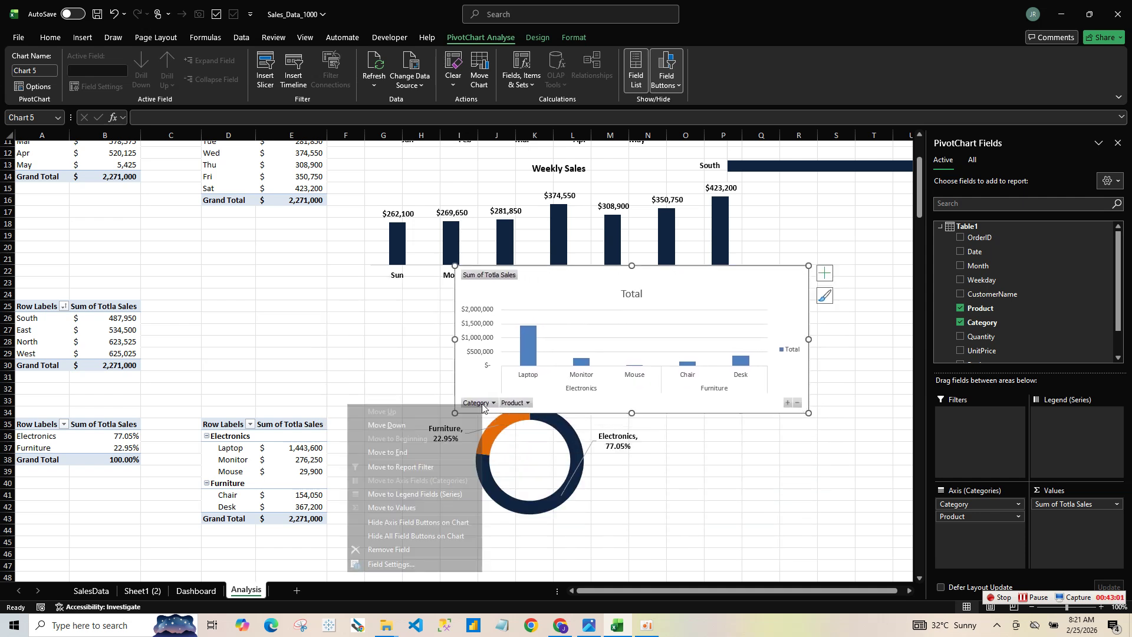
left_click(404, 535)
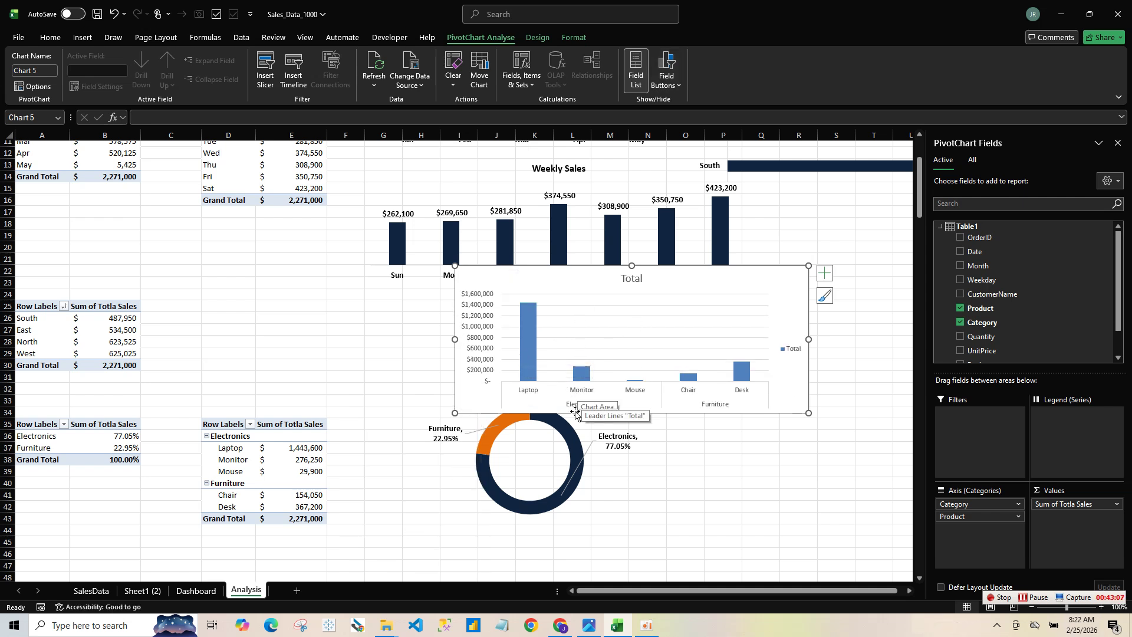
left_click(460, 323)
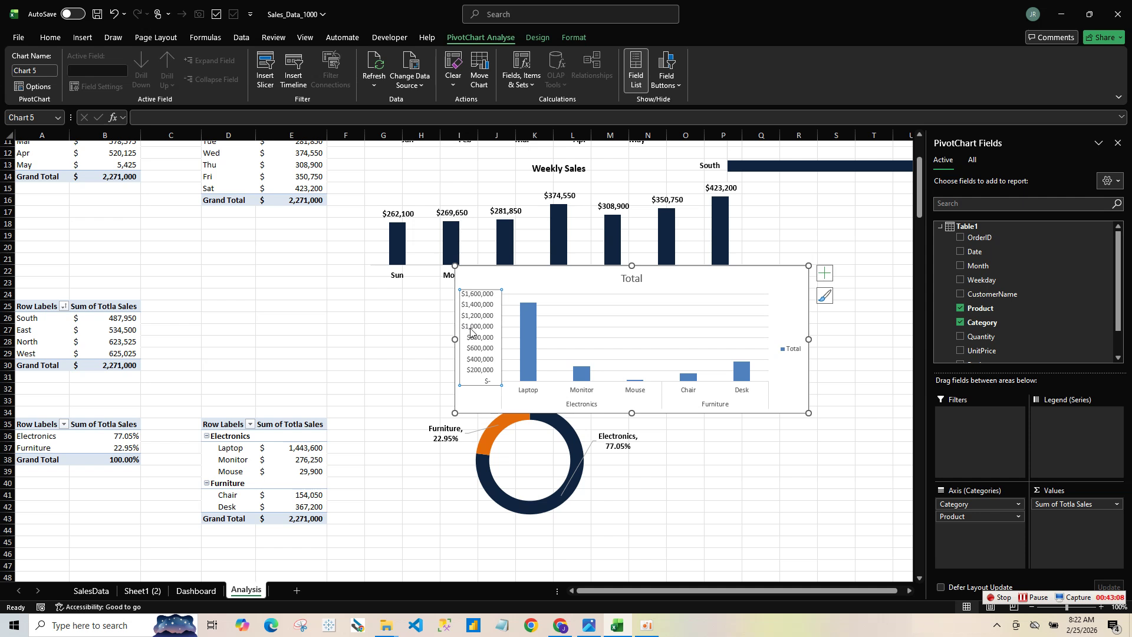
key("Delete")
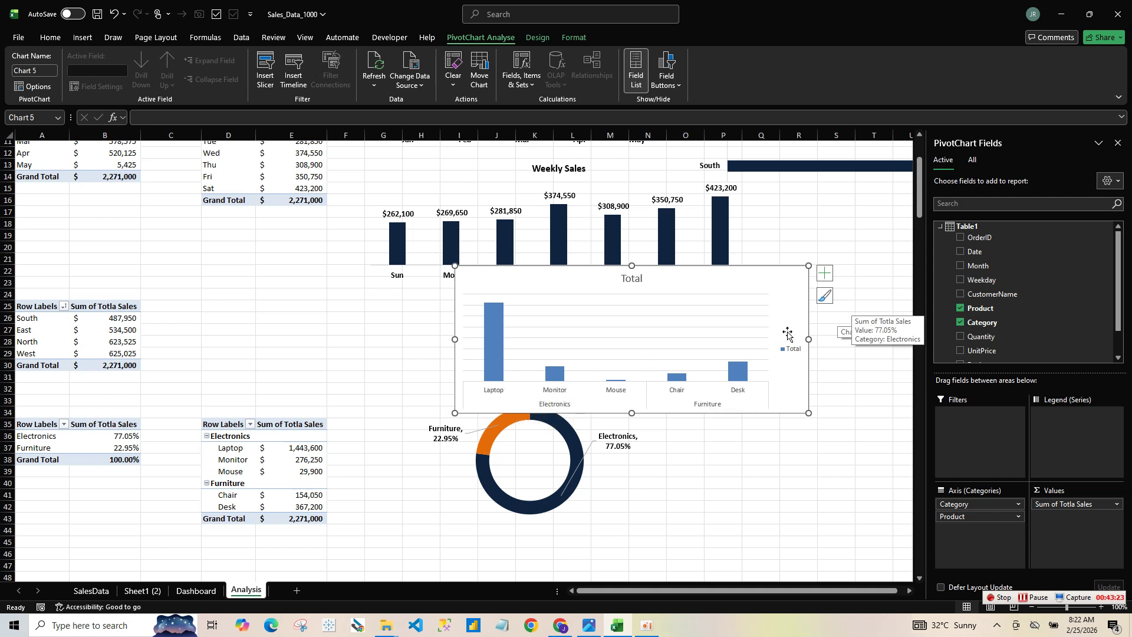
- Add data labels to the product column chart and remove its legend
left_click(825, 276)
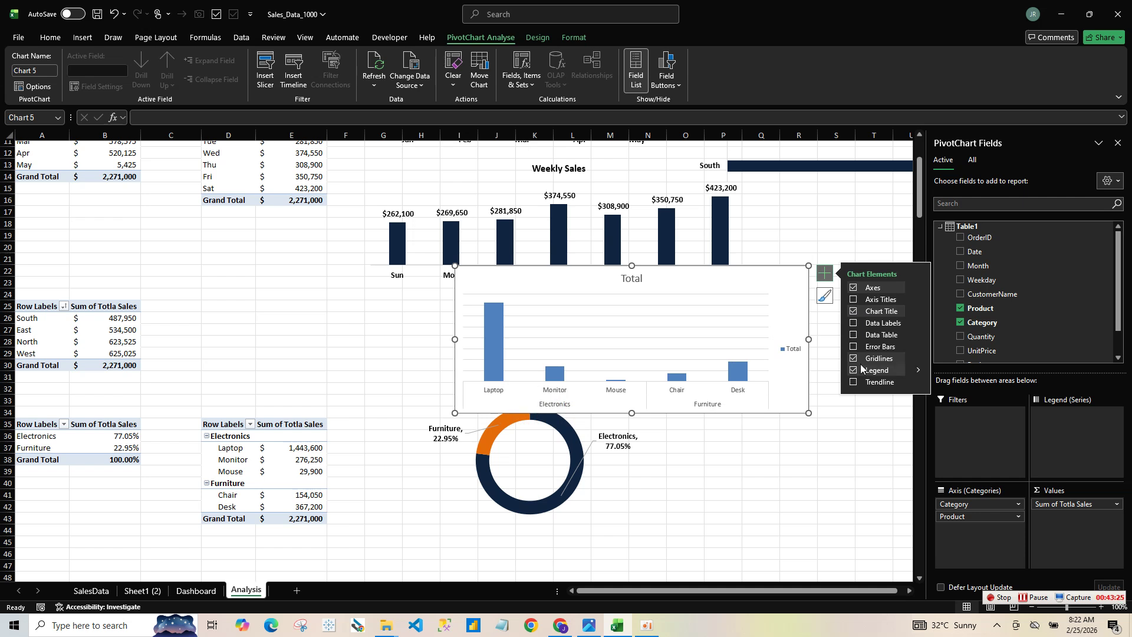
left_click(867, 323)
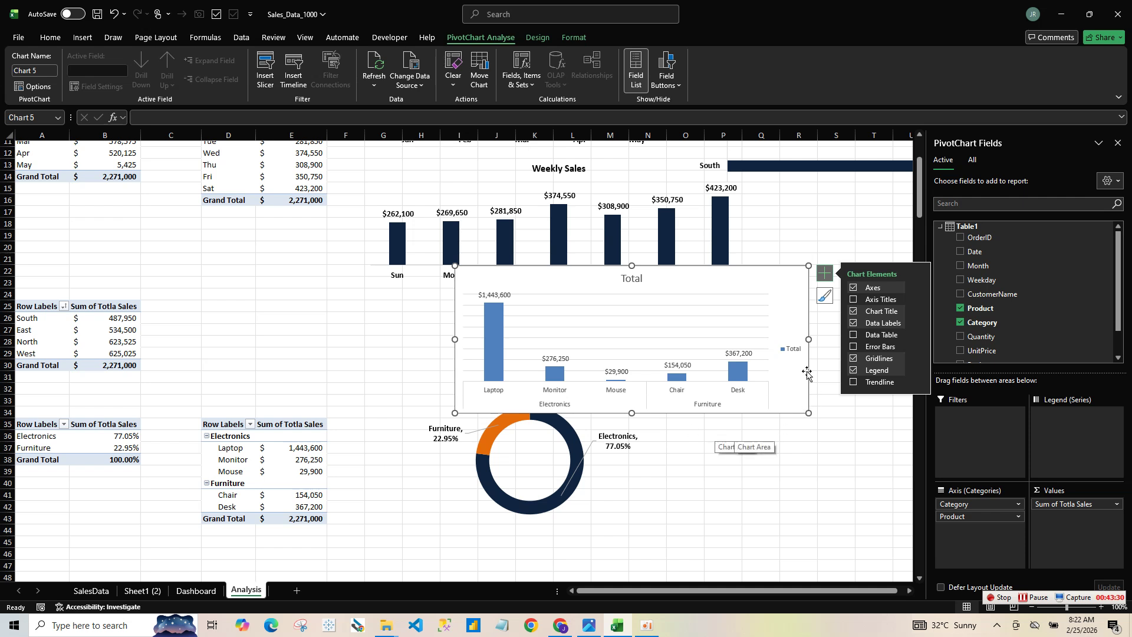
left_click(798, 355)
key("Delete")
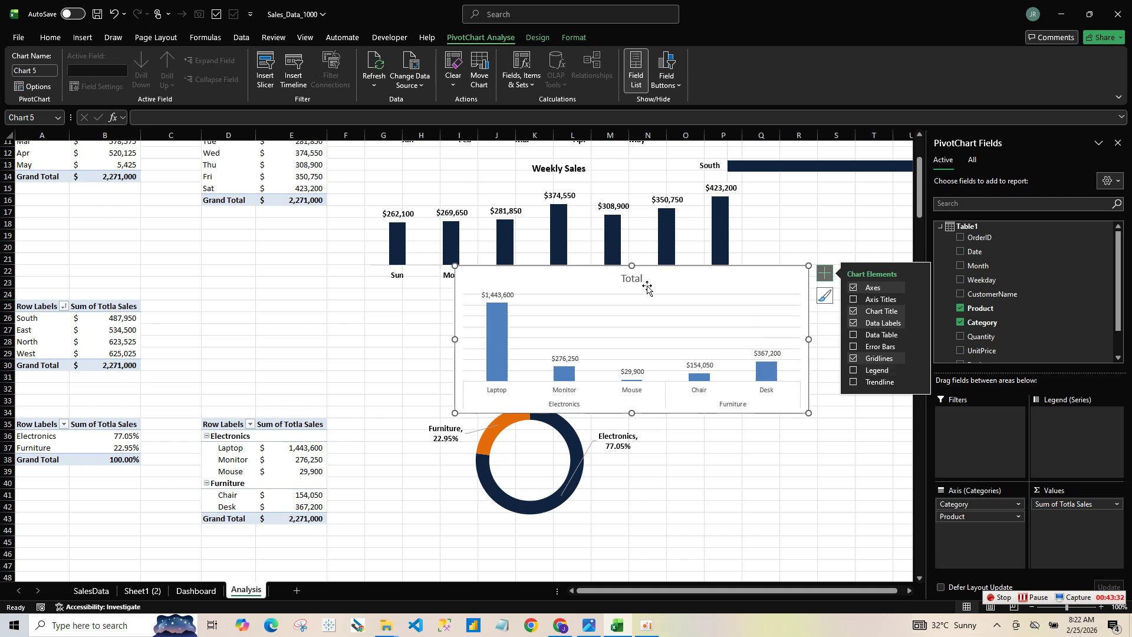
left_click(625, 277)
key("Delete")
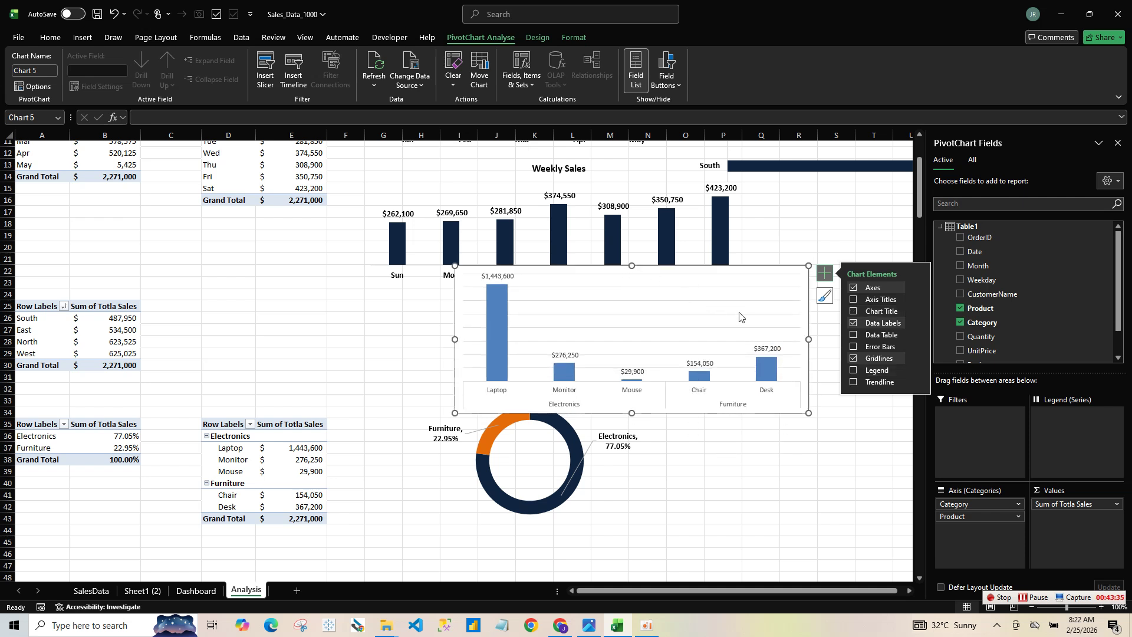
left_click(824, 274)
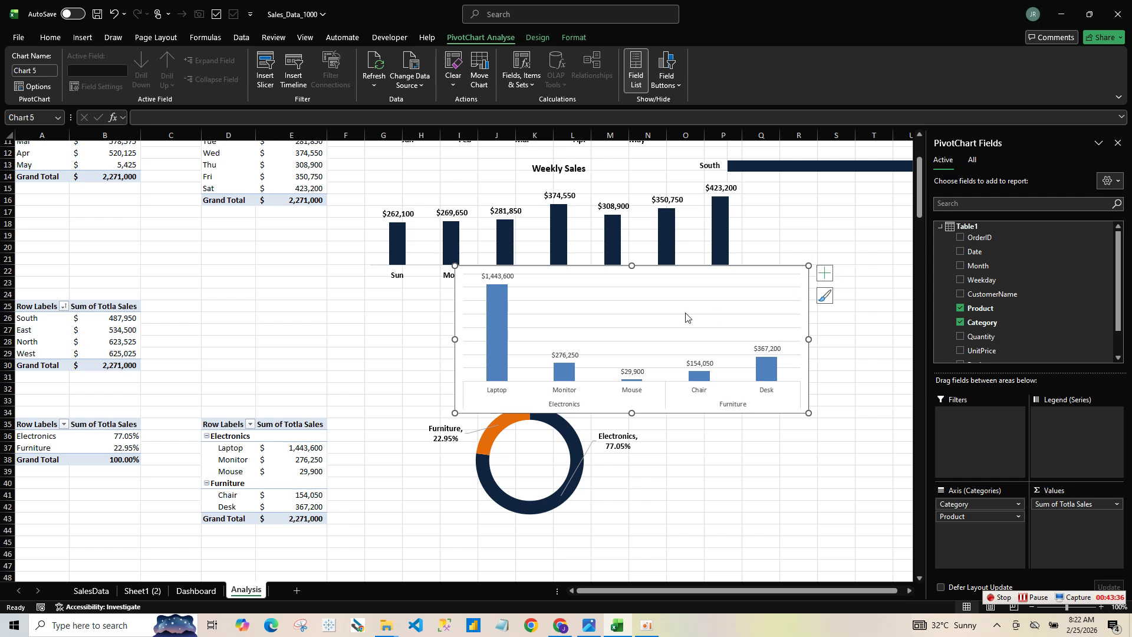
key("ctrl+z")
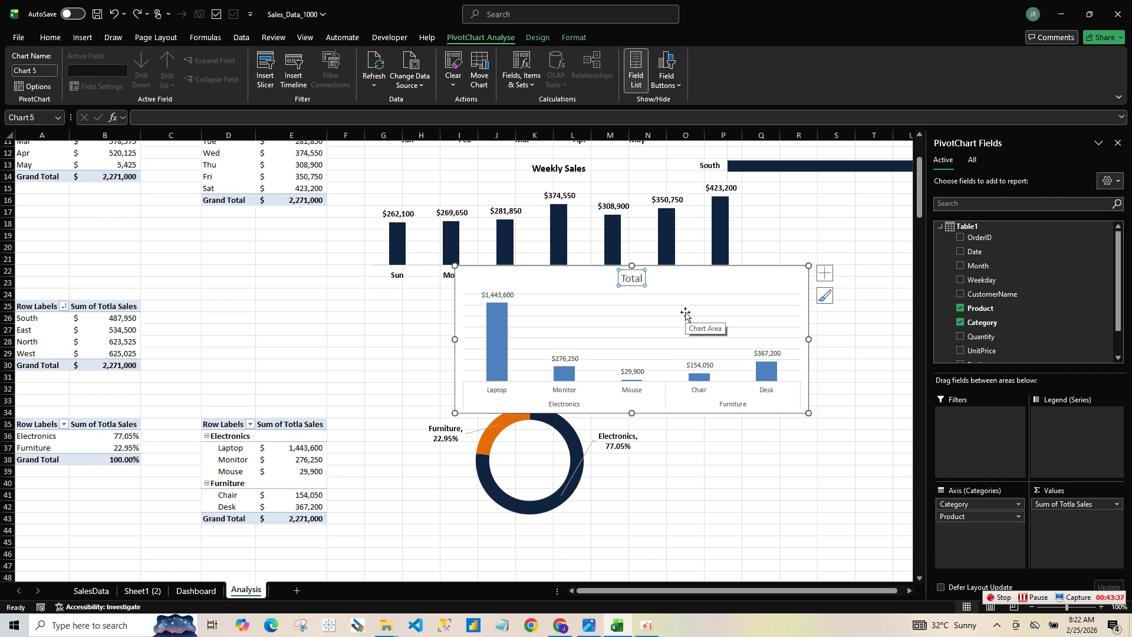
left_click(824, 273)
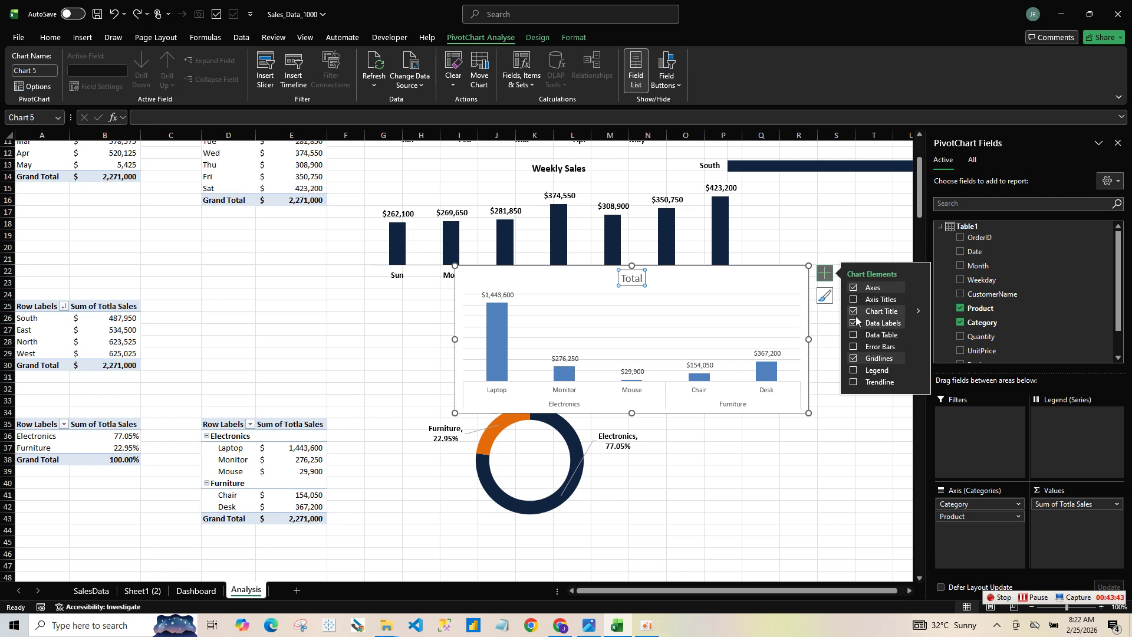
- Change the product column chart's title to "Sales By Product"
double_click(637, 277)
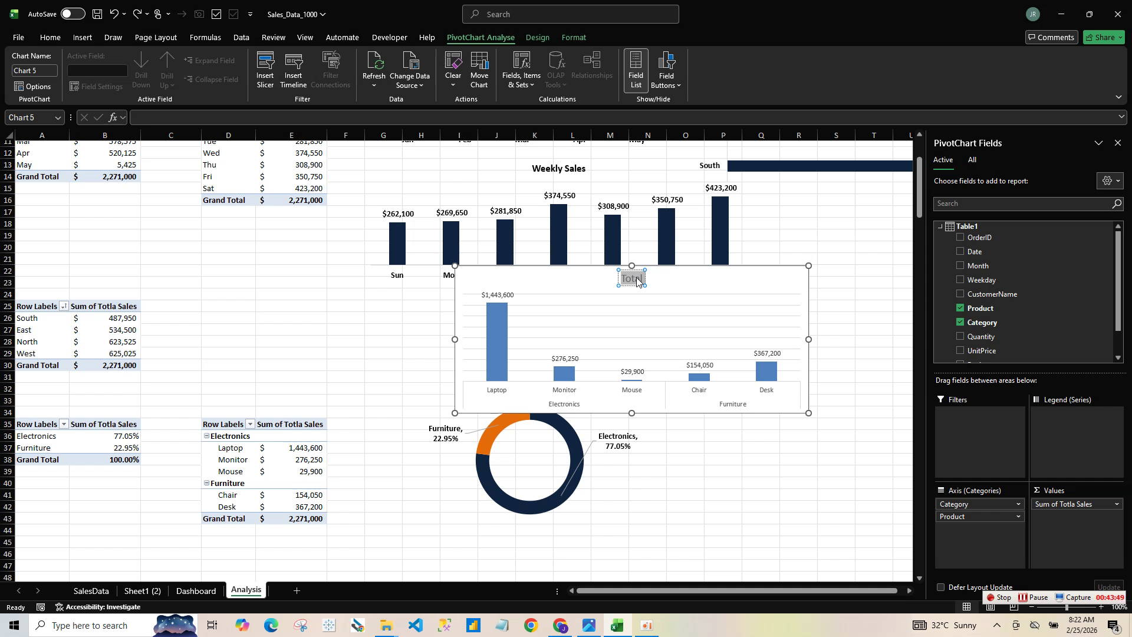
type("Sales By")
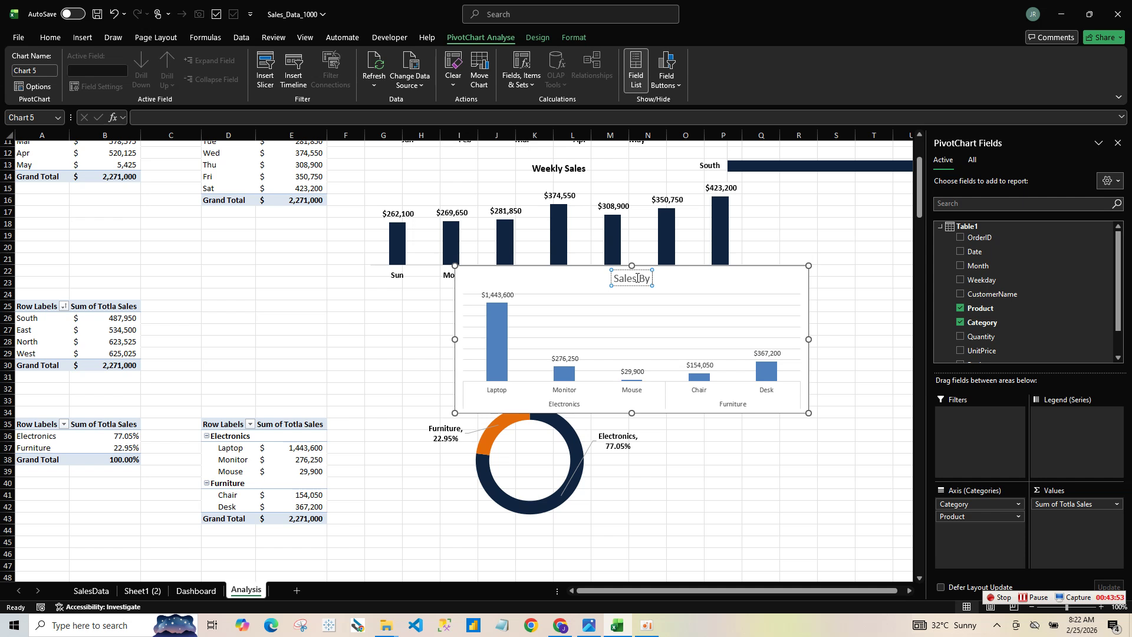
type(" Prouc")
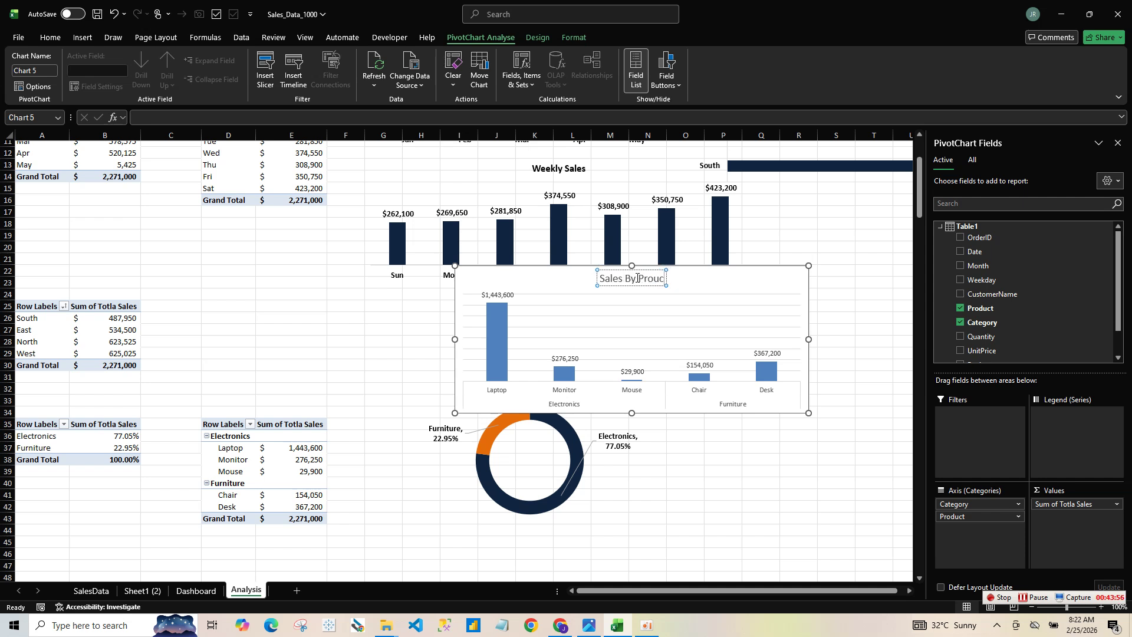
type("t")
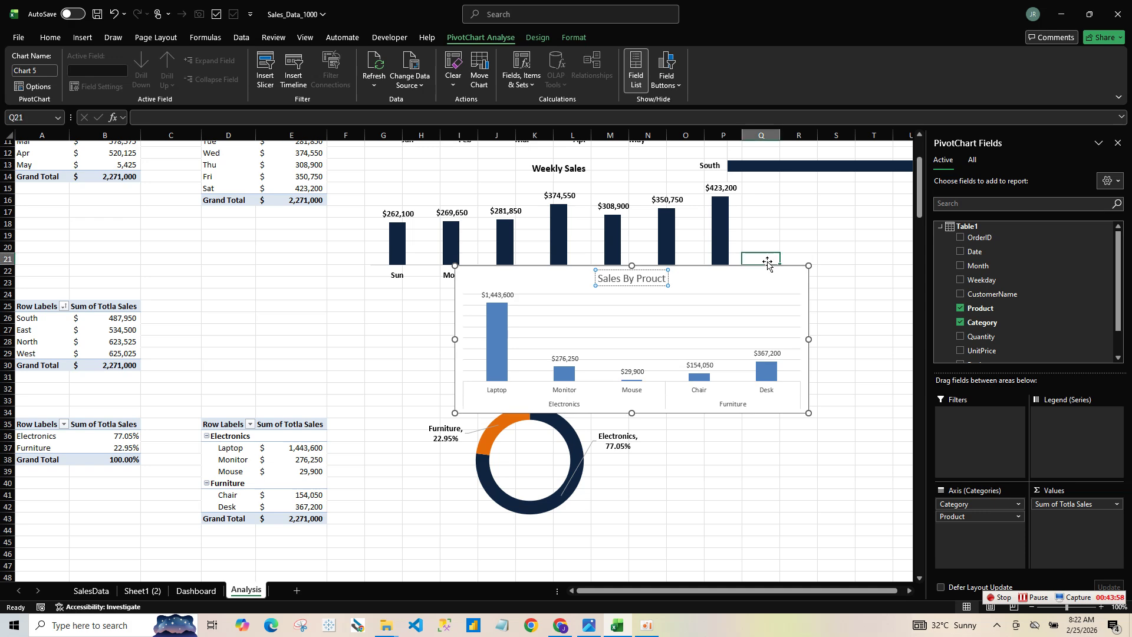
left_click(762, 259)
left_click(655, 281)
double_click(656, 281)
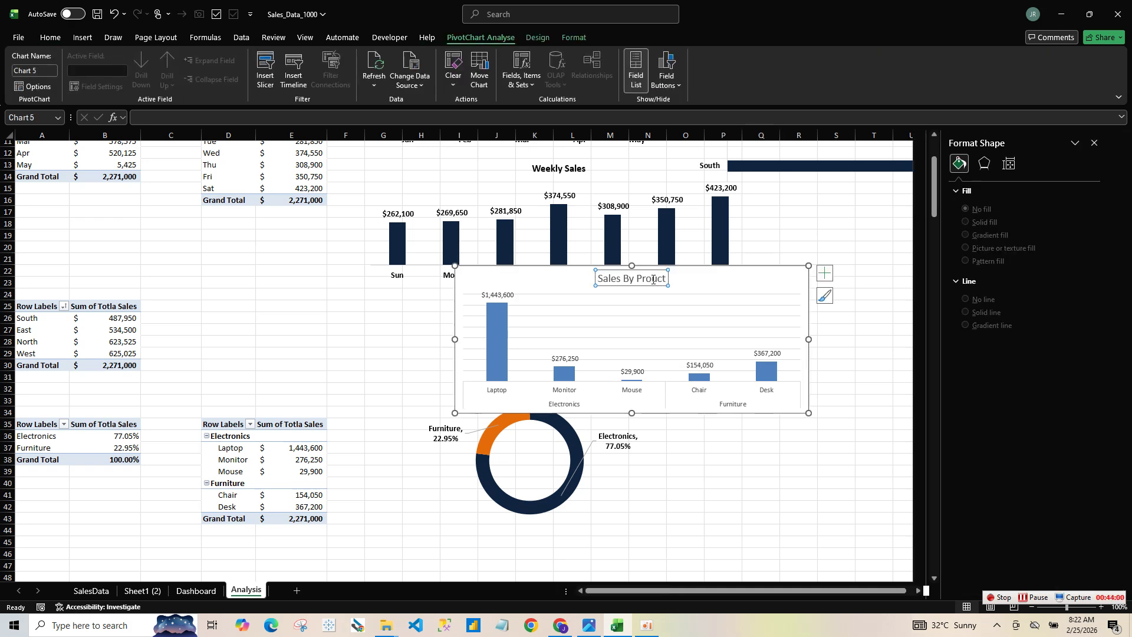
type("du")
left_click(836, 258)
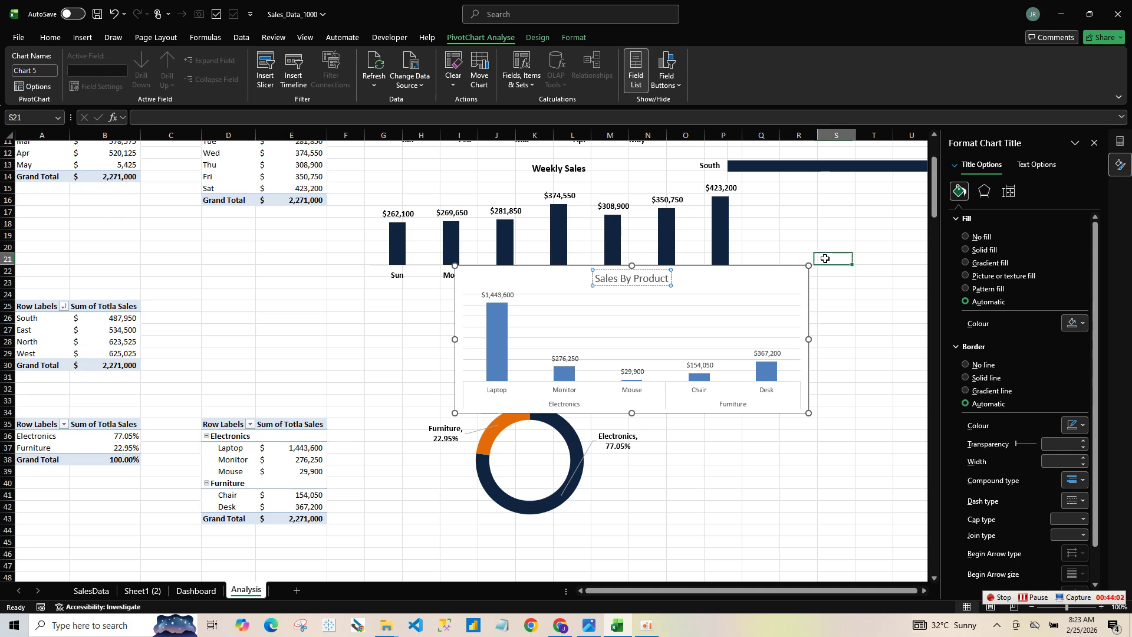
- Try to copy the Weekly Sales chart's formatting onto the Sales By Product chart with Format Painter
left_click(724, 215)
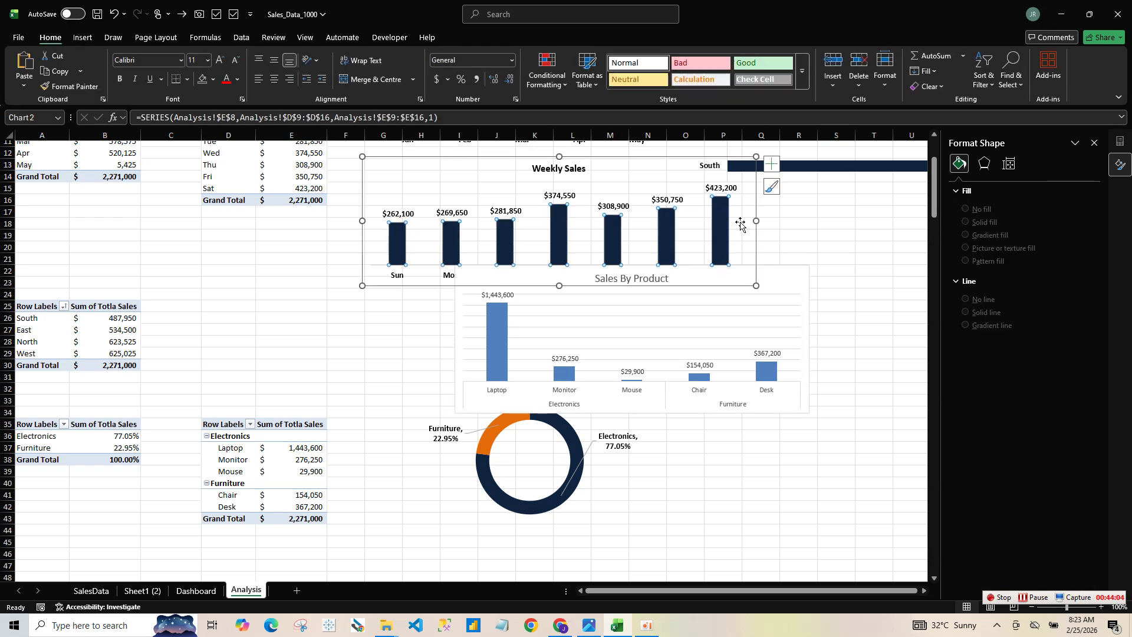
left_click(760, 291)
left_click(743, 249)
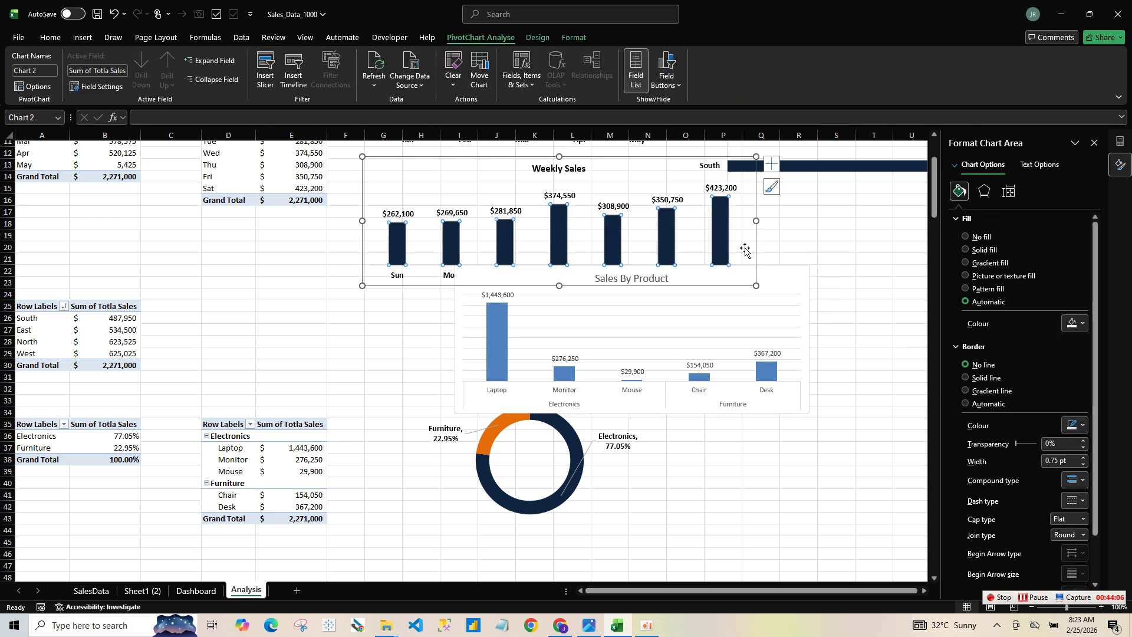
left_click(753, 280)
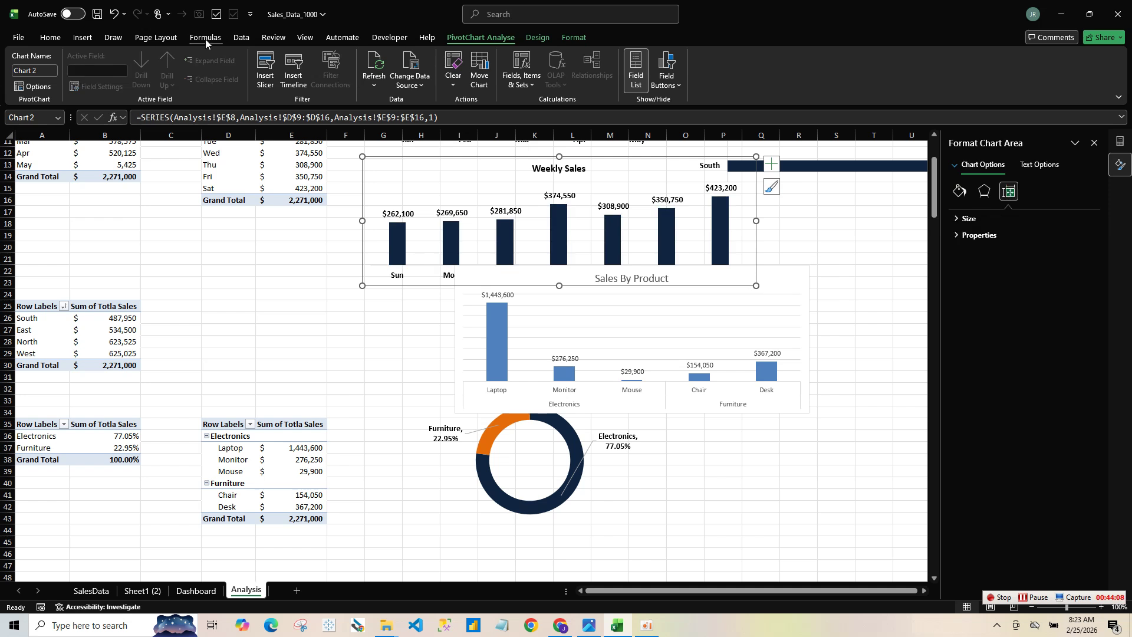
left_click(51, 38)
left_click(69, 86)
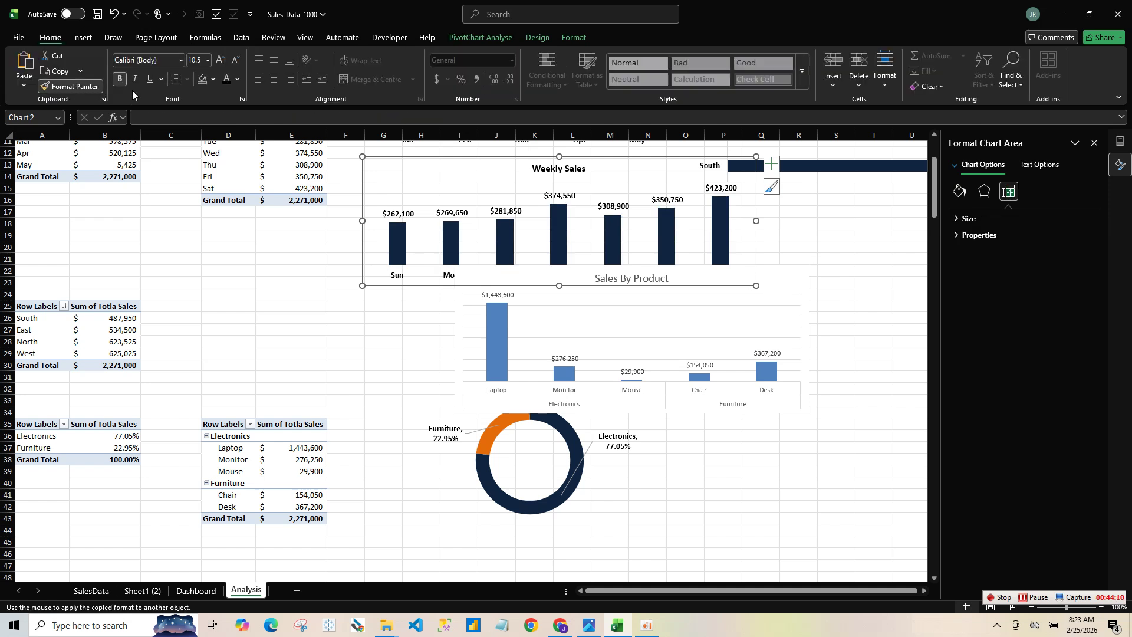
left_click(455, 312)
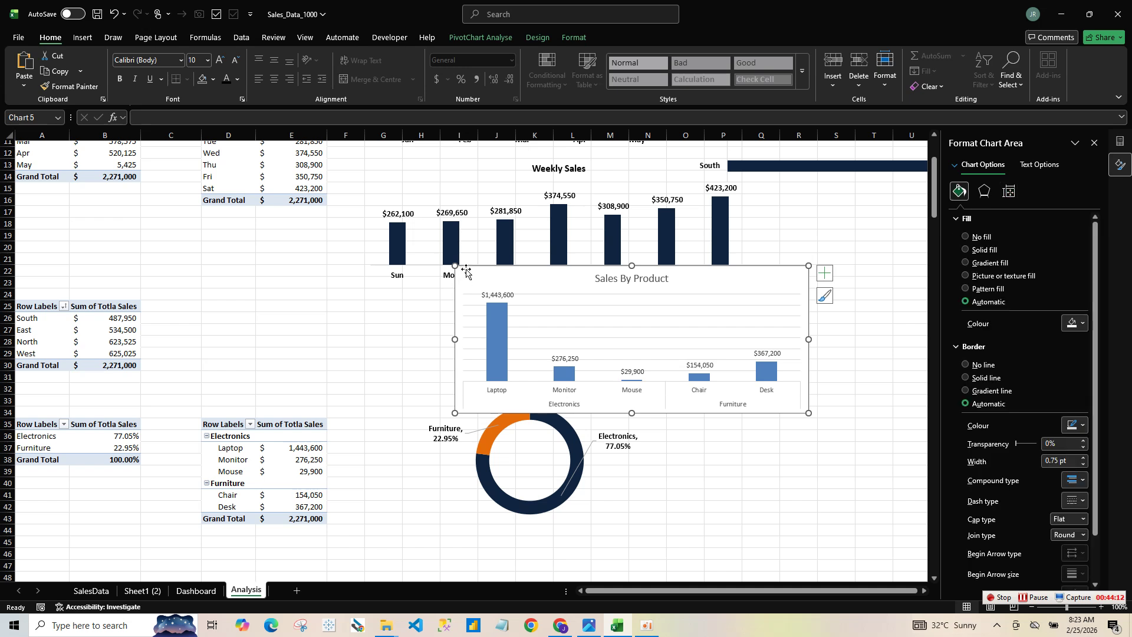
- Apply the Weekly Sales chart area's formatting to the Sales By Product chart using Format Painter
left_click(391, 276)
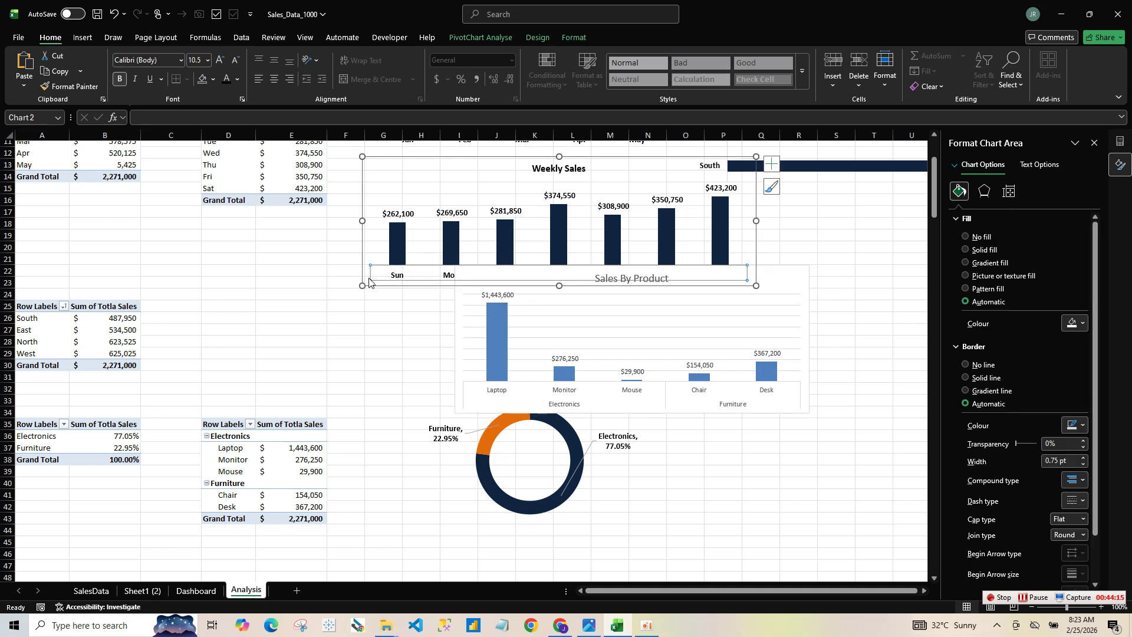
left_click(361, 284)
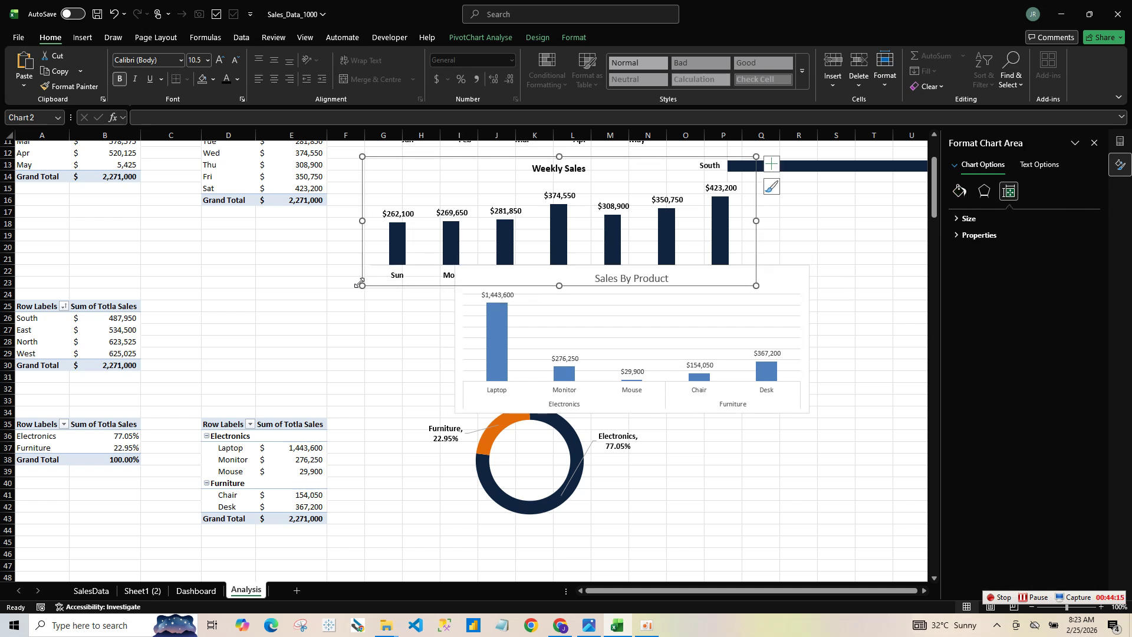
left_click(51, 38)
left_click(63, 86)
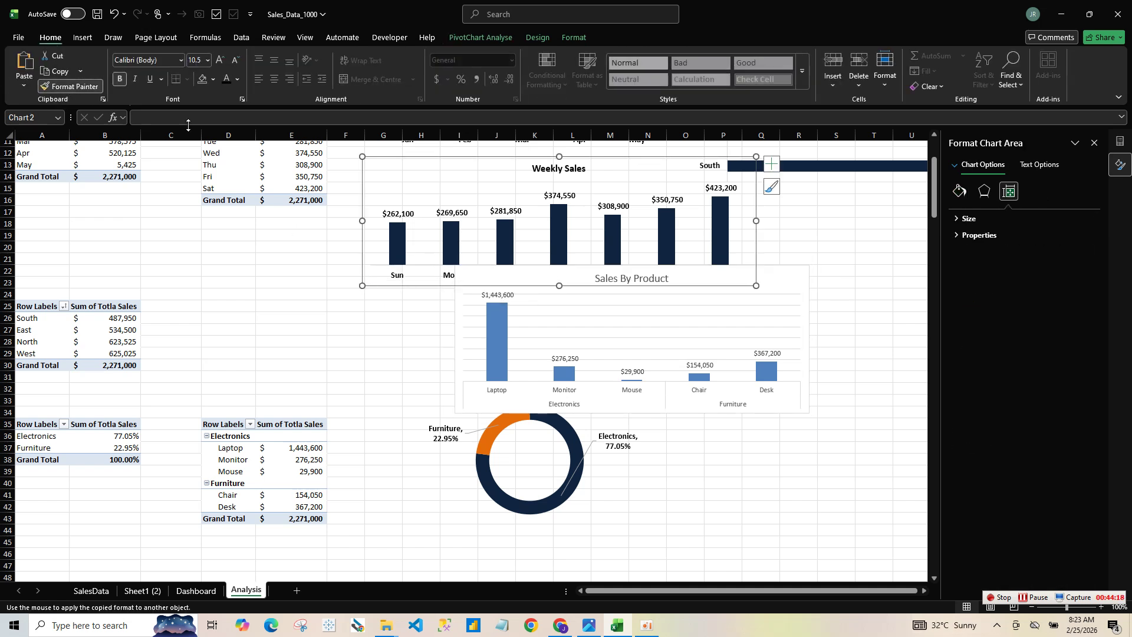
left_click(469, 358)
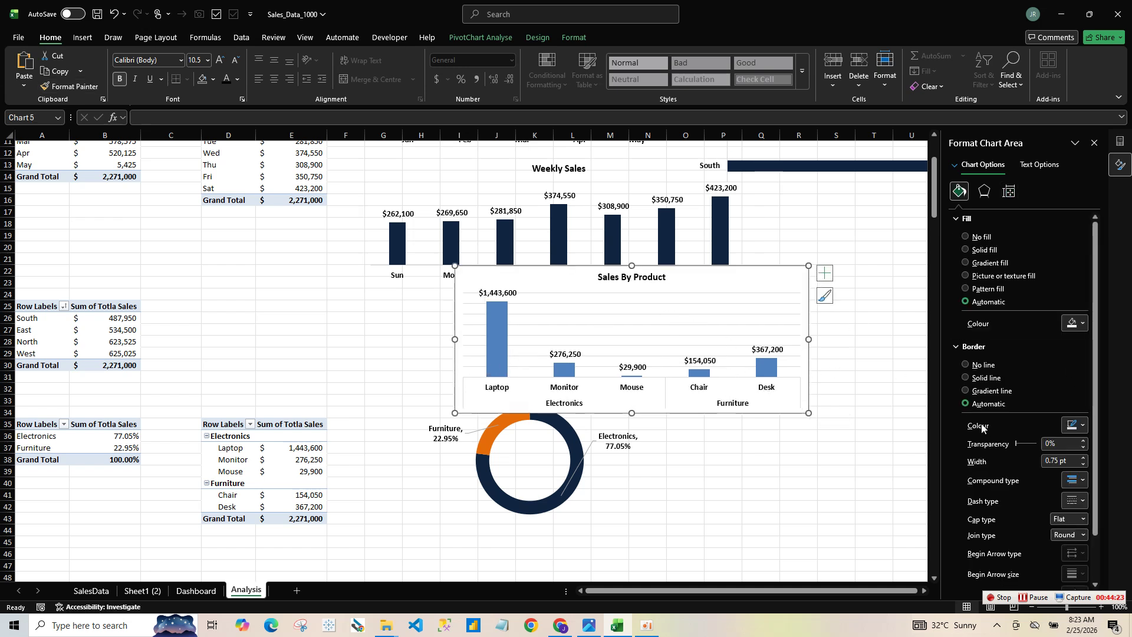
- Remove the Sales By Product chart's border, fill and gridlines, and move it to the empty area beside the Sales By Category chart
left_click(982, 366)
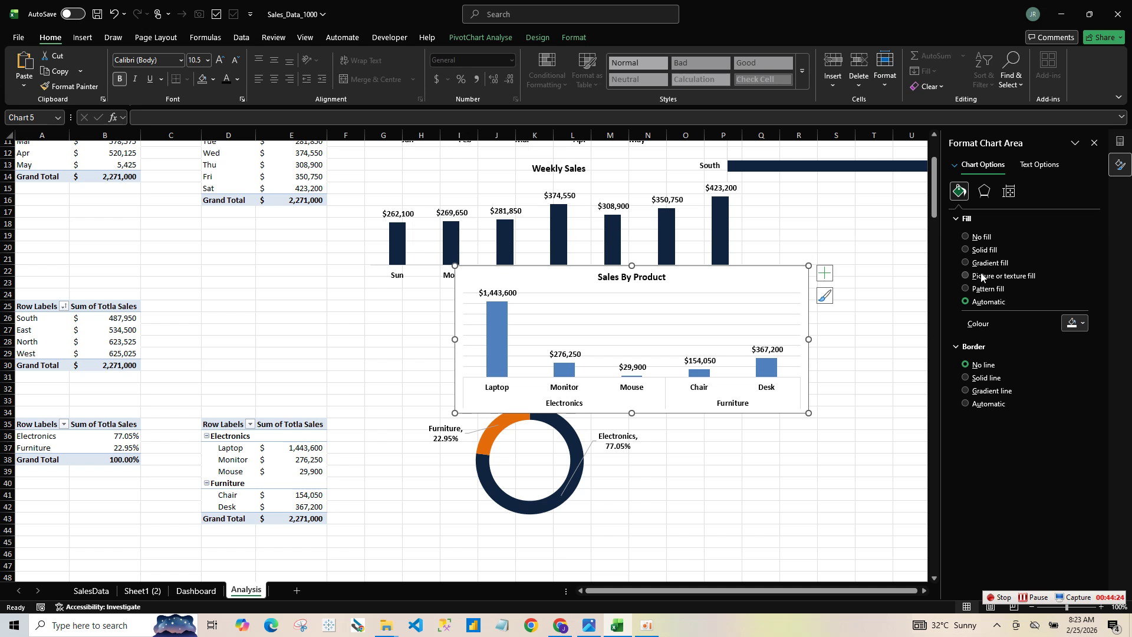
left_click(976, 238)
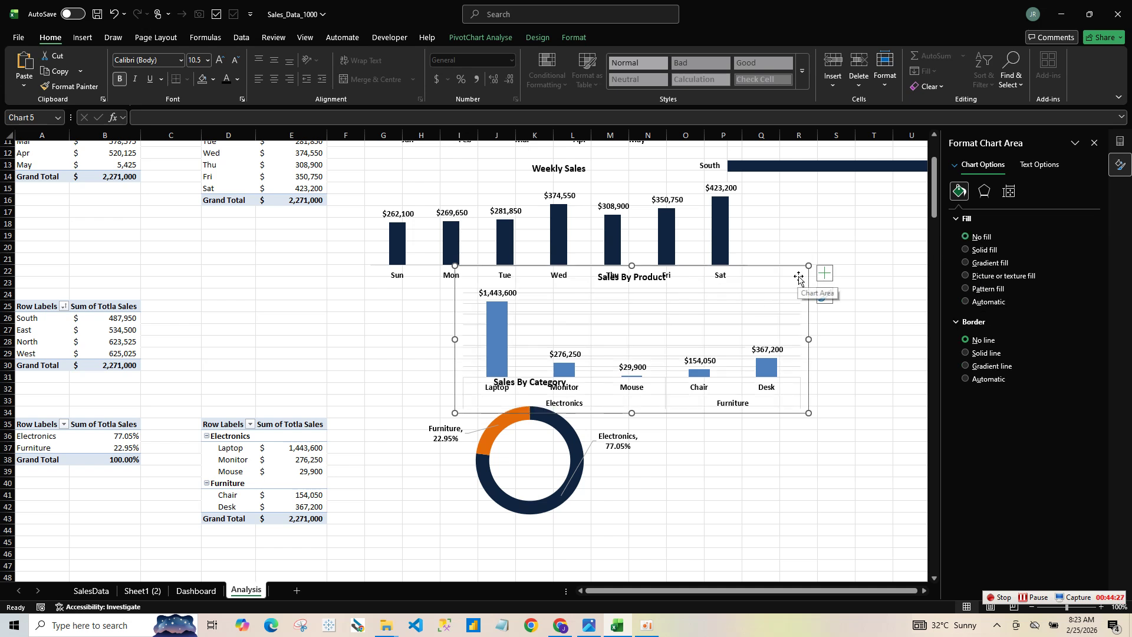
left_click(824, 272)
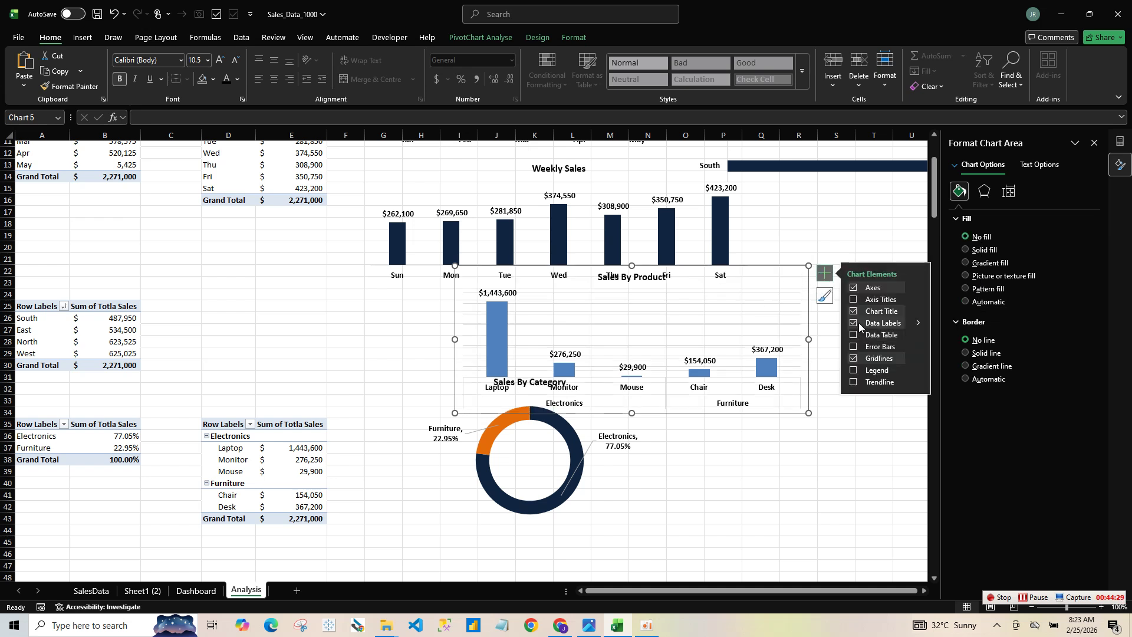
left_click(855, 358)
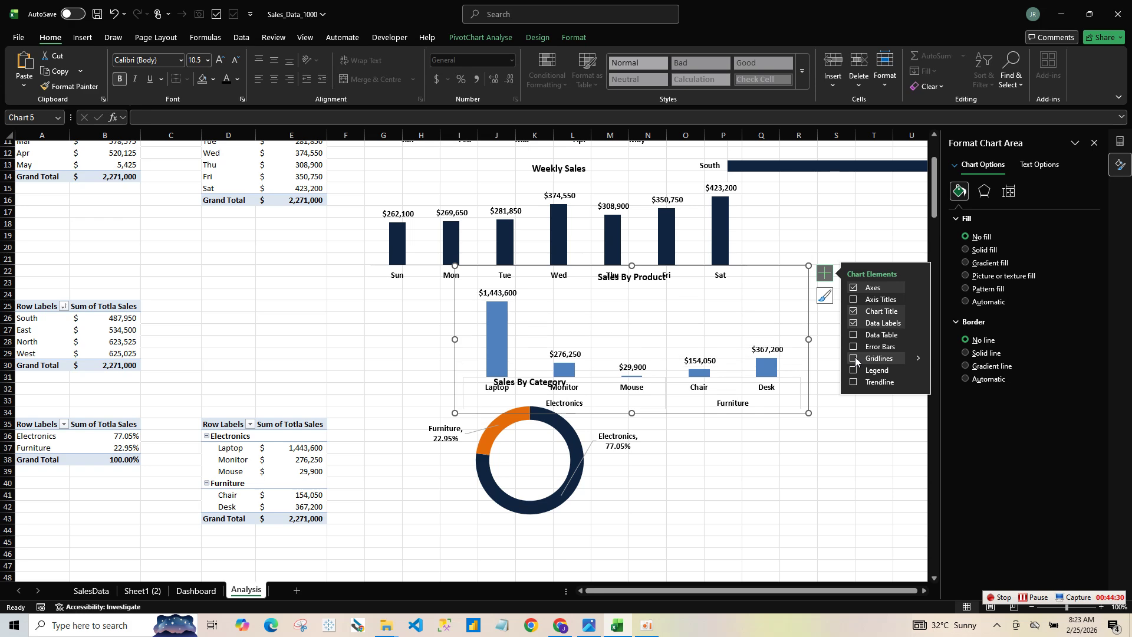
left_click_drag(867, 485, 860, 426)
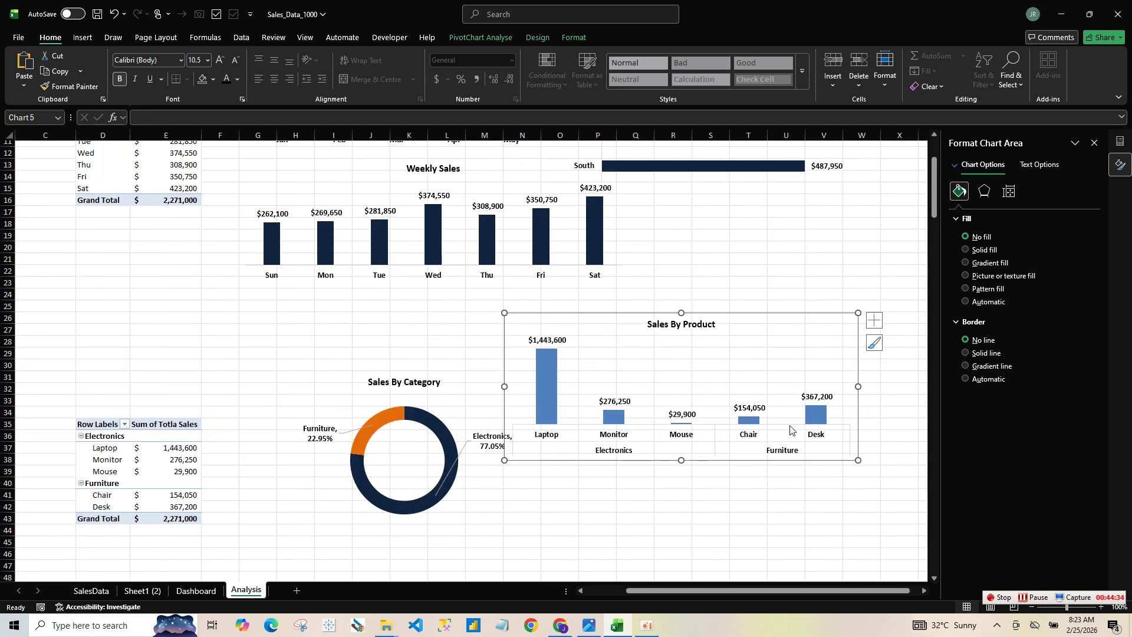
- Set the Sales By Product columns to no outline and the darkest navy theme fill, matching the Weekly Sales columns
left_click(814, 419)
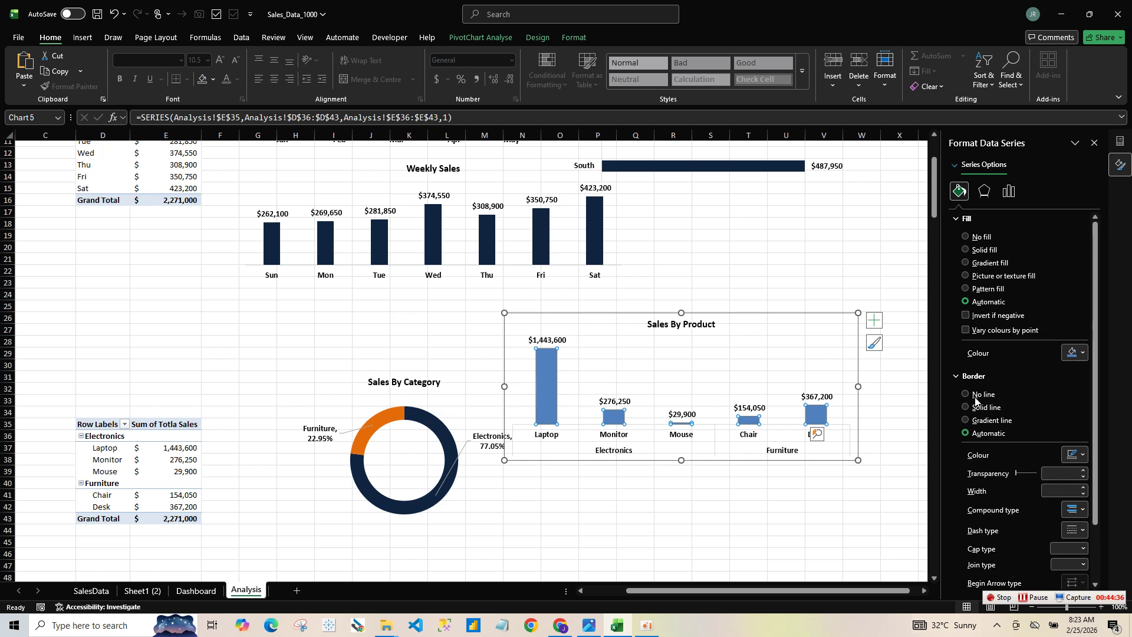
left_click(975, 396)
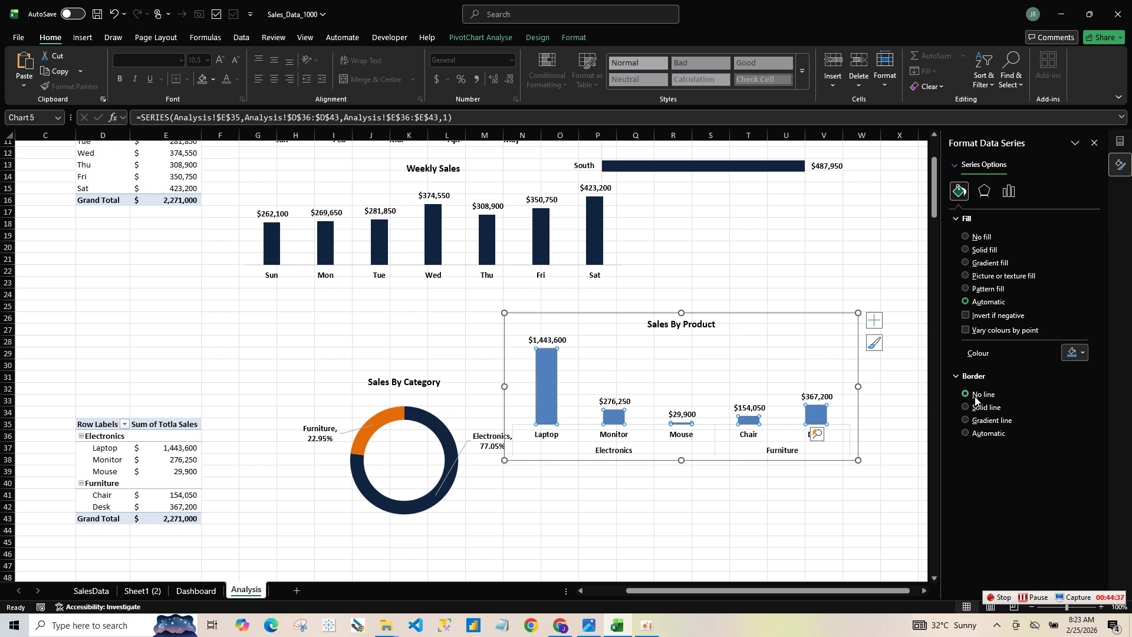
left_click(1076, 352)
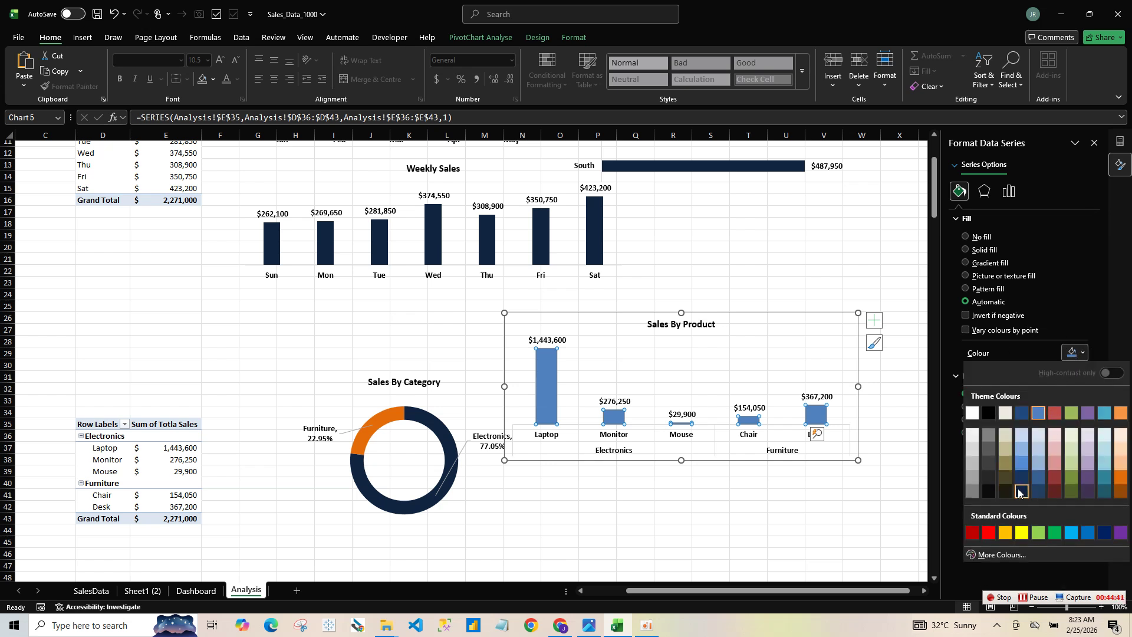
left_click(1020, 491)
- Copy the Sales By Product chart to the Dashboard sheet and shrink it to the width of the empty card under the regional sales column
left_click(862, 461)
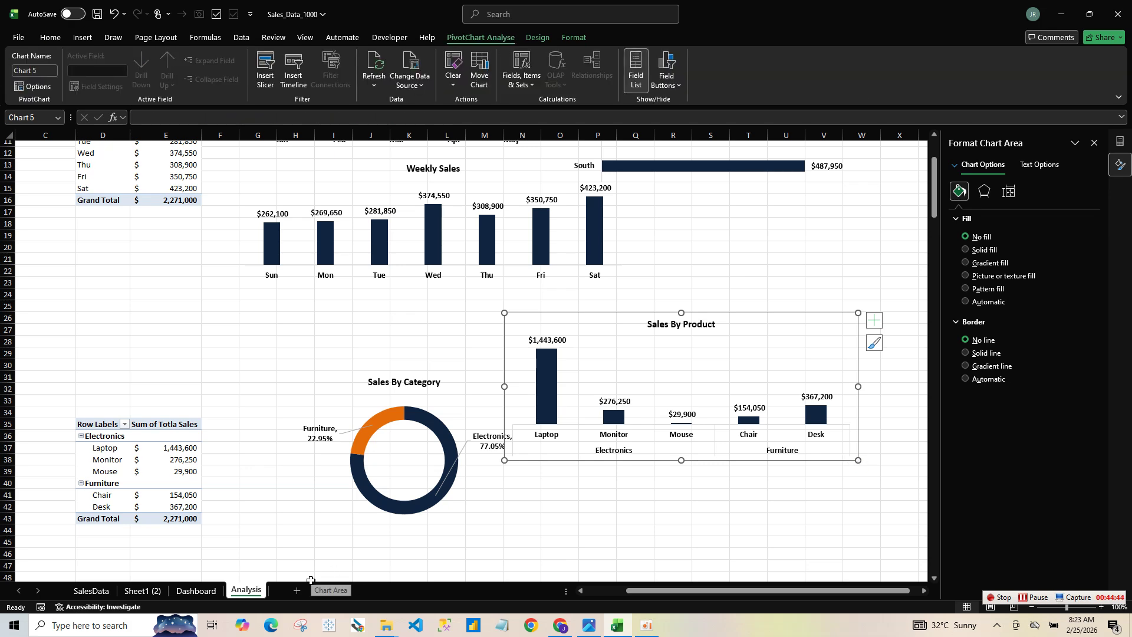
left_click(195, 590)
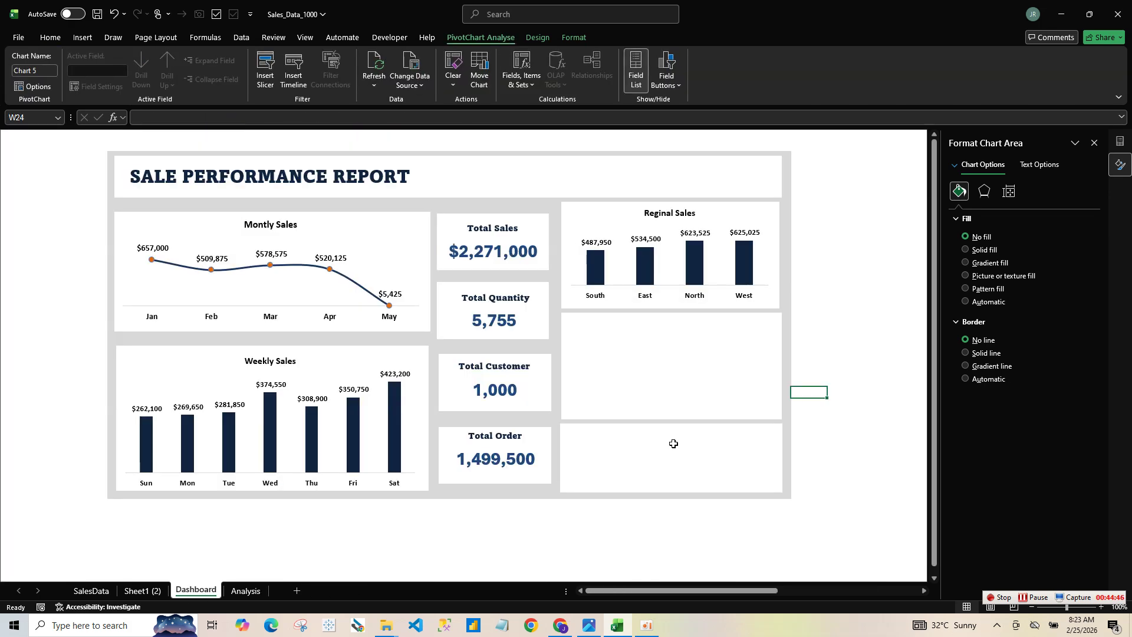
left_click(613, 358)
right_click(615, 356)
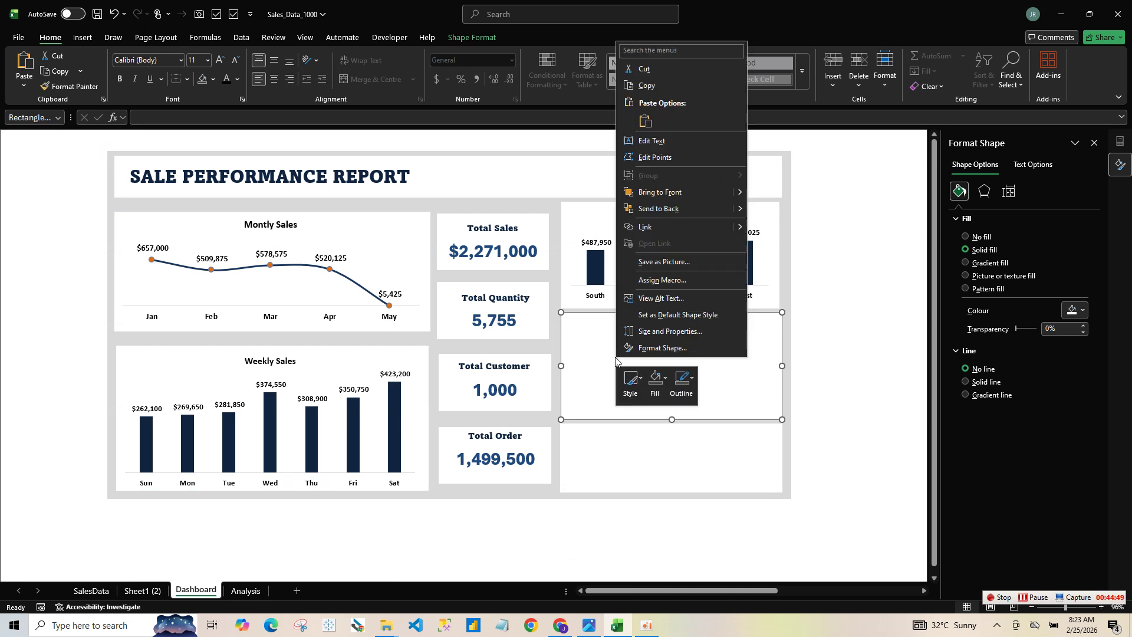
left_click(653, 472)
left_click(653, 472)
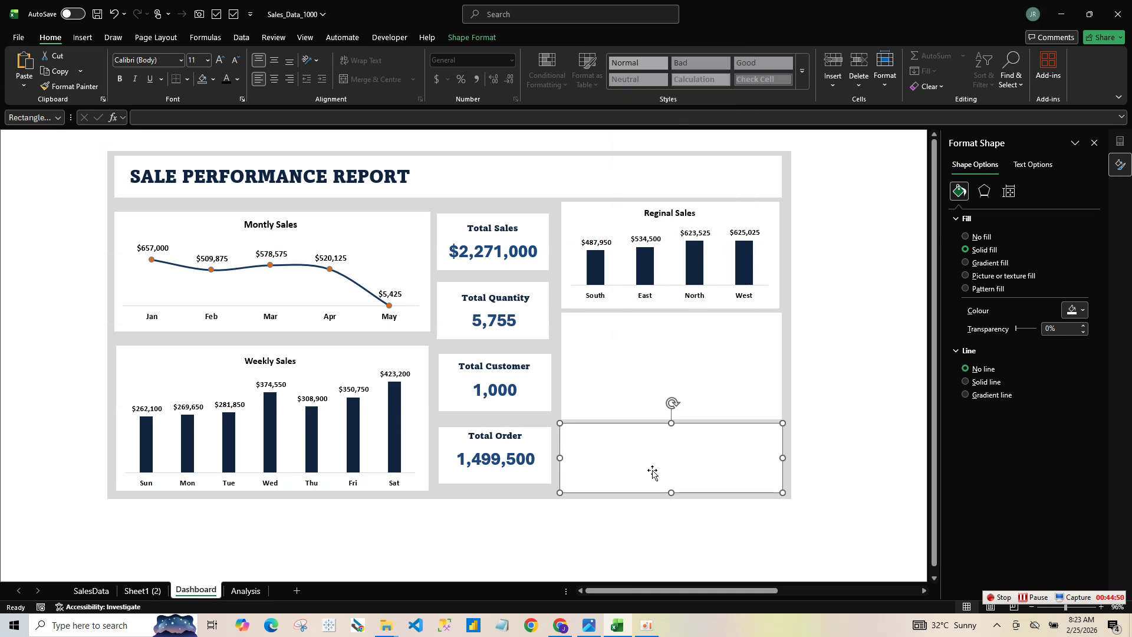
right_click(652, 469)
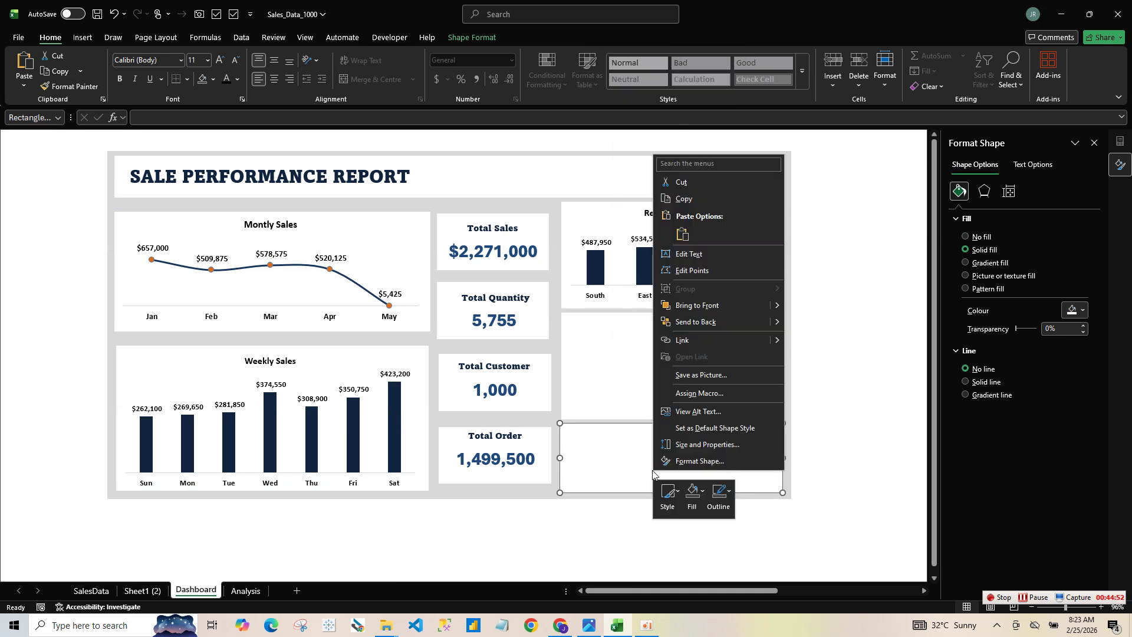
left_click(682, 235)
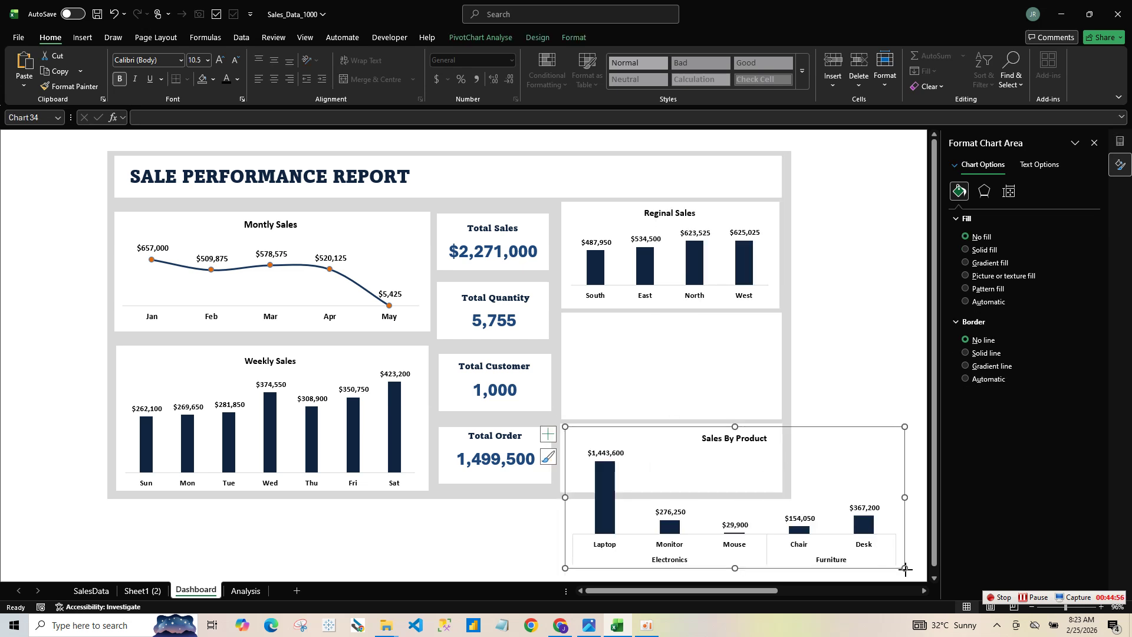
left_click_drag(904, 567, 775, 507)
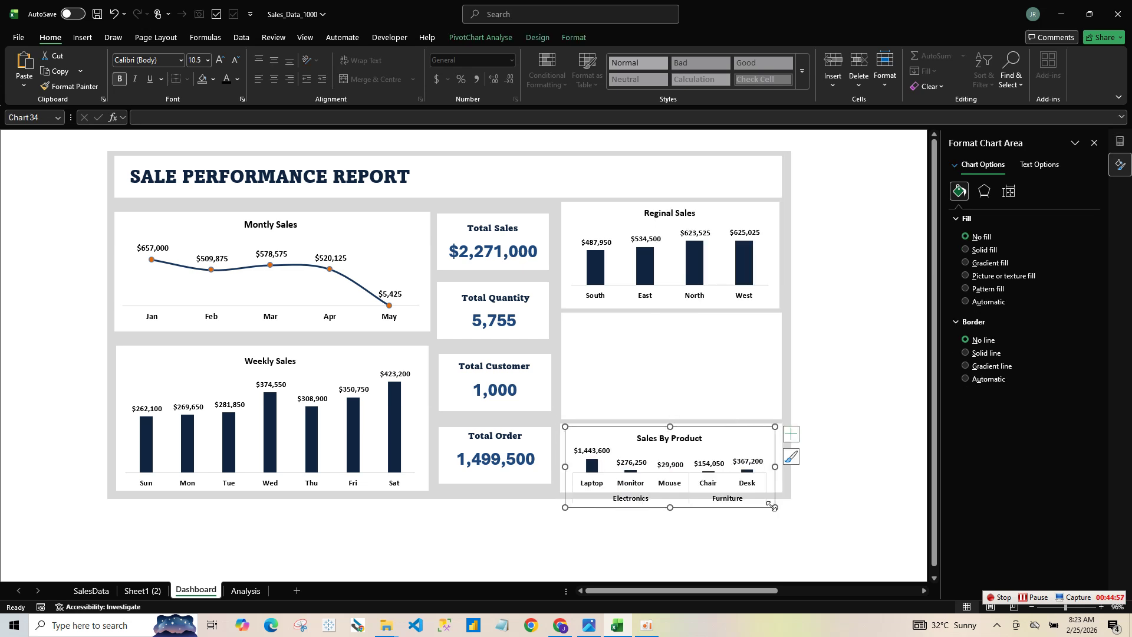
left_click(778, 474)
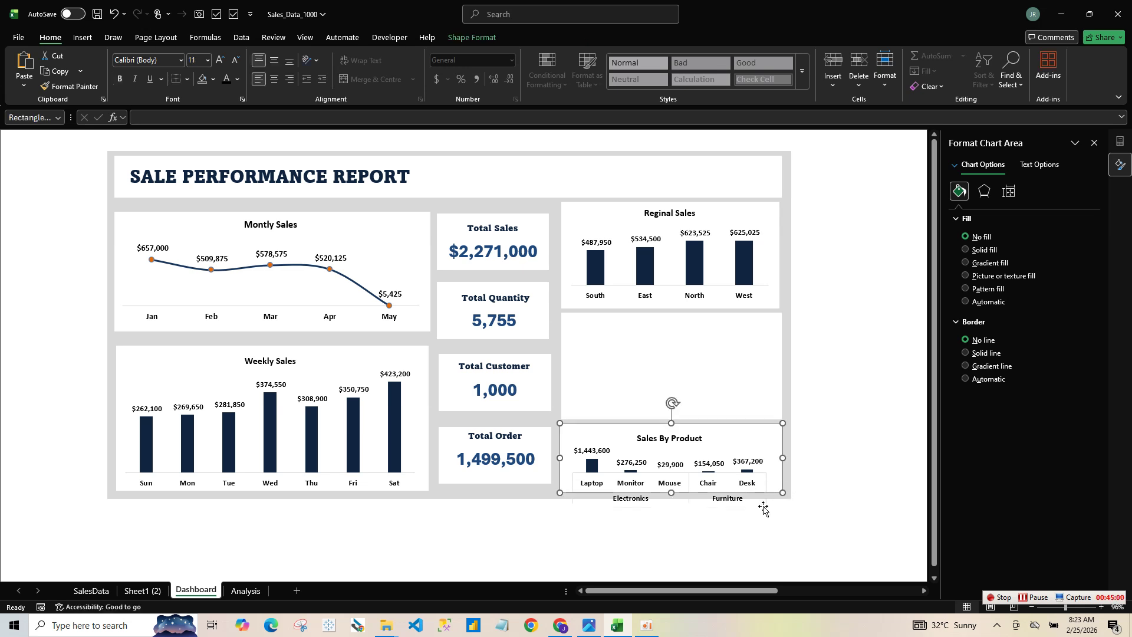
- Try to extend the dashboard's grey background downward by filling the cells across its full width from row 33
left_click(520, 493)
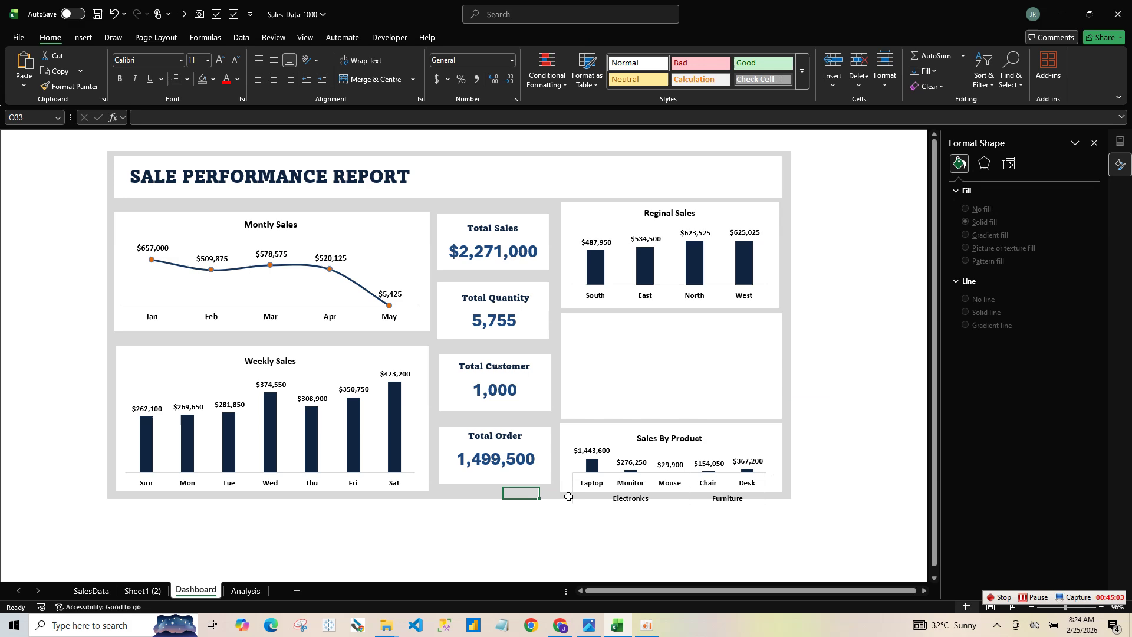
key("Right")
left_click(111, 497)
mouse_move(110, 498)
left_mouse_down()
mouse_move(725, 521)
mouse_move(784, 480)
mouse_move(786, 521)
left_mouse_up()
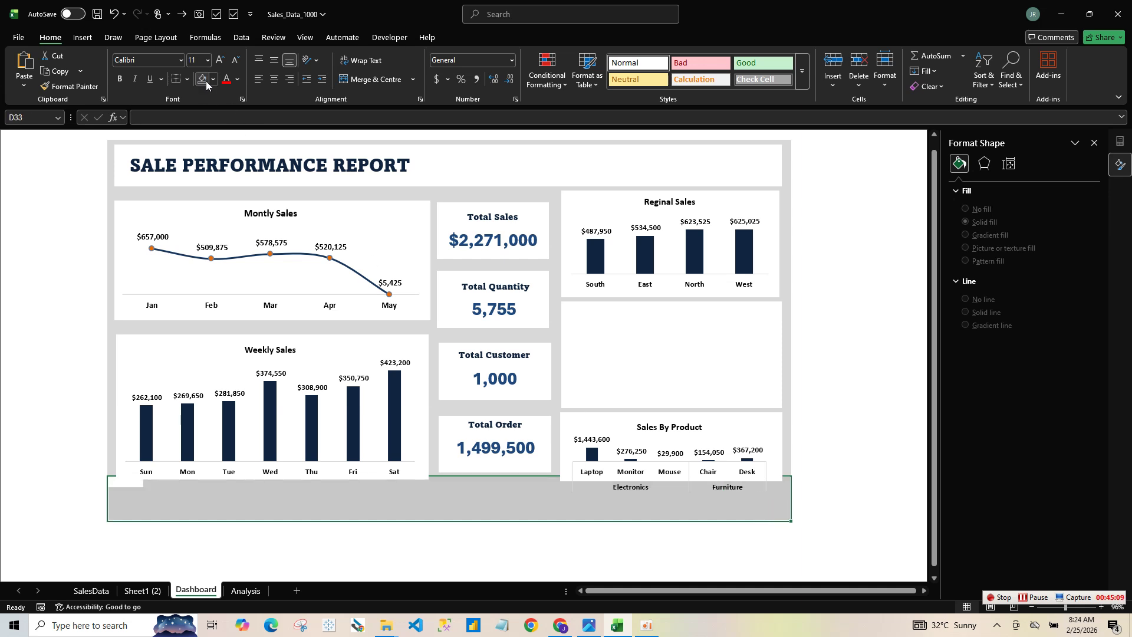
left_click(689, 569)
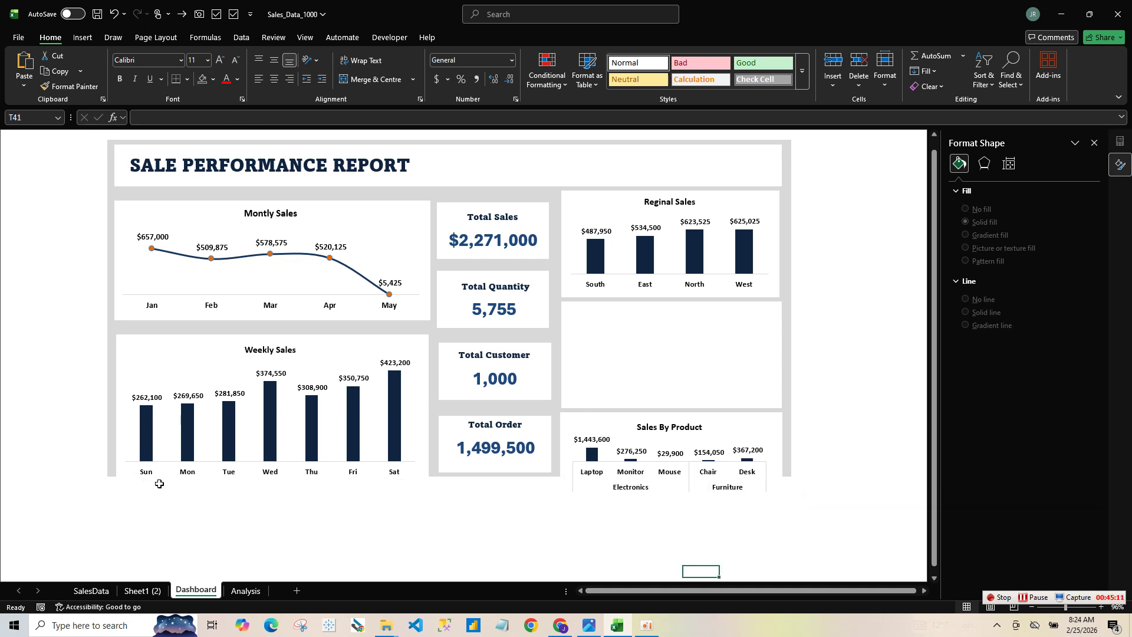
- Undo the last change and fill the selected rows below the Weekly Sales chart with the dashboard's light grey background
key("ctrl+z")
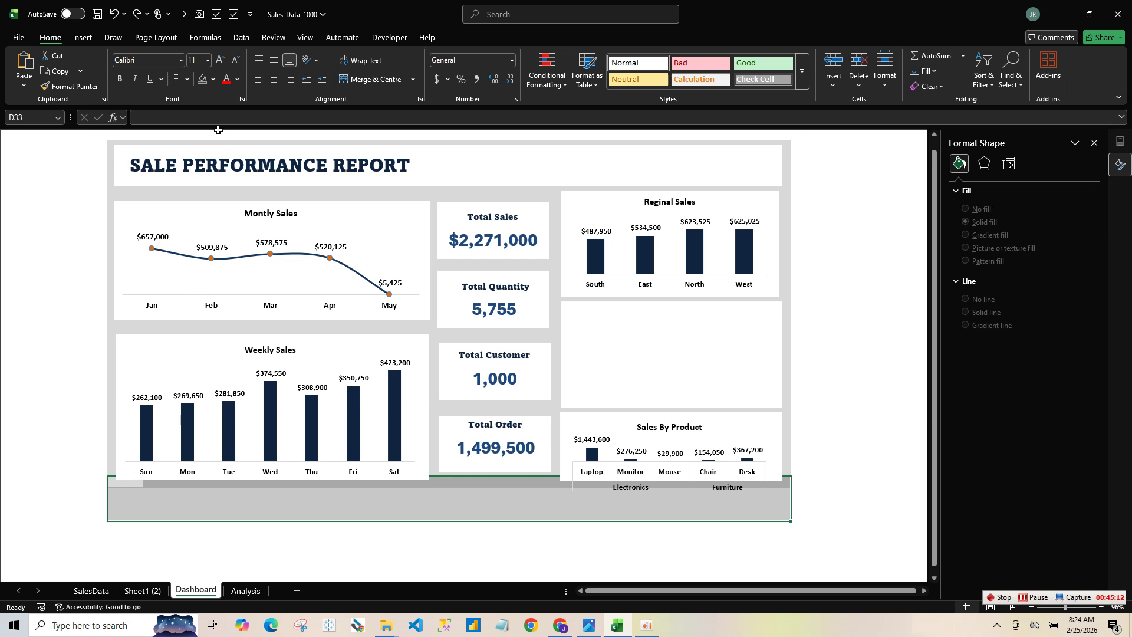
left_click(214, 79)
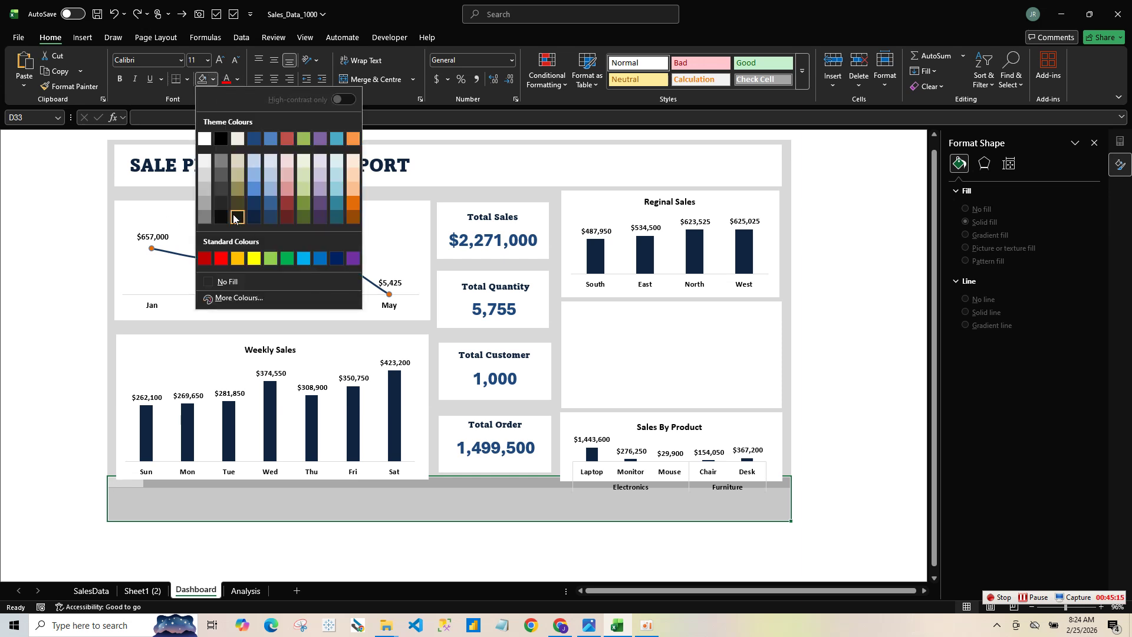
left_click(204, 174)
left_click(814, 493)
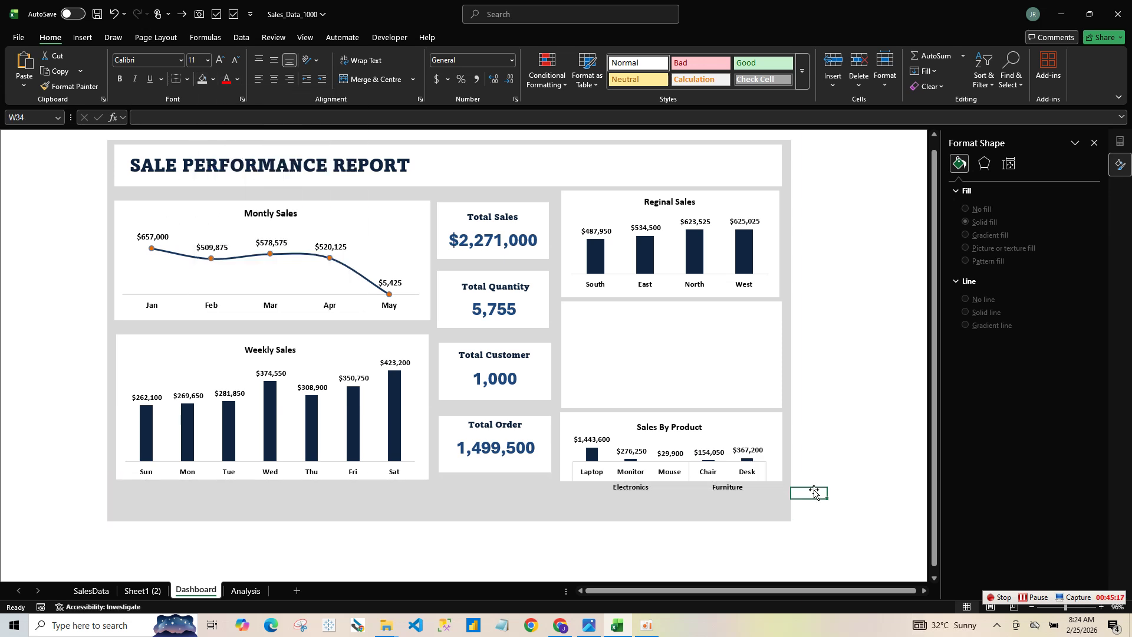
- Extend the white rectangle behind the Sales By Product chart downward and resize the chart to fit inside it
left_click(749, 423)
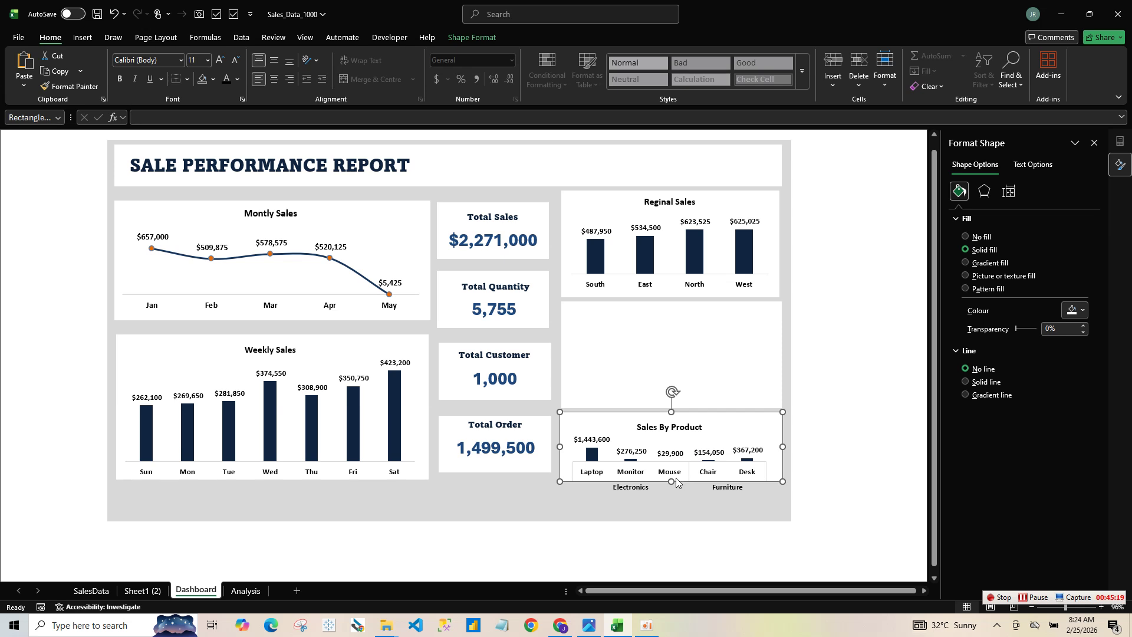
left_click_drag(671, 481, 672, 514)
left_click(696, 468)
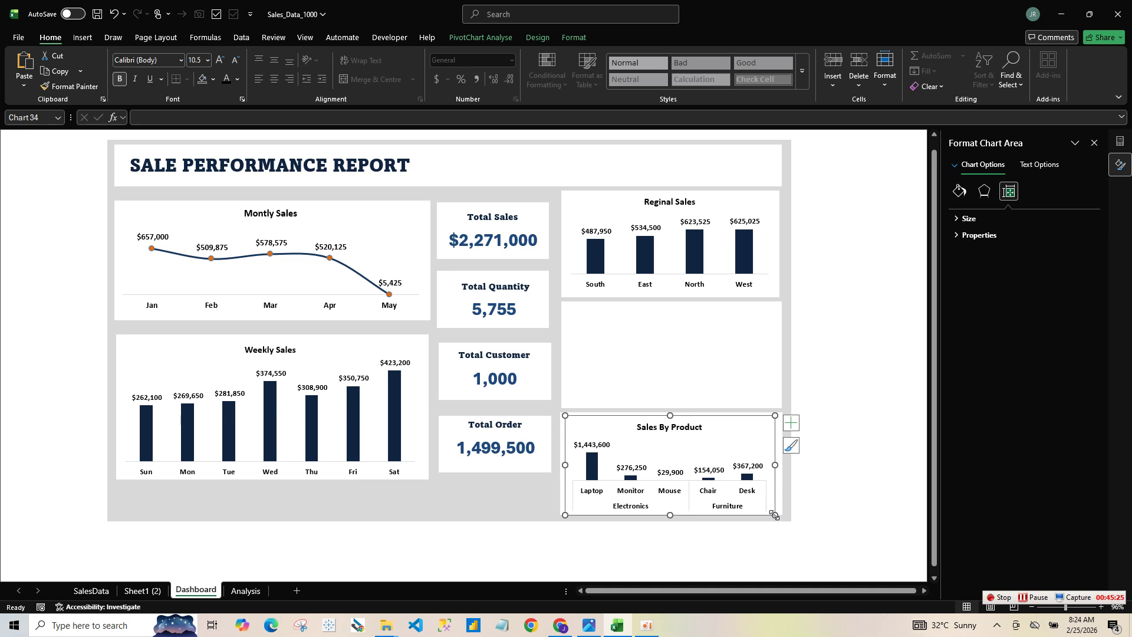
left_click_drag(774, 515, 781, 510)
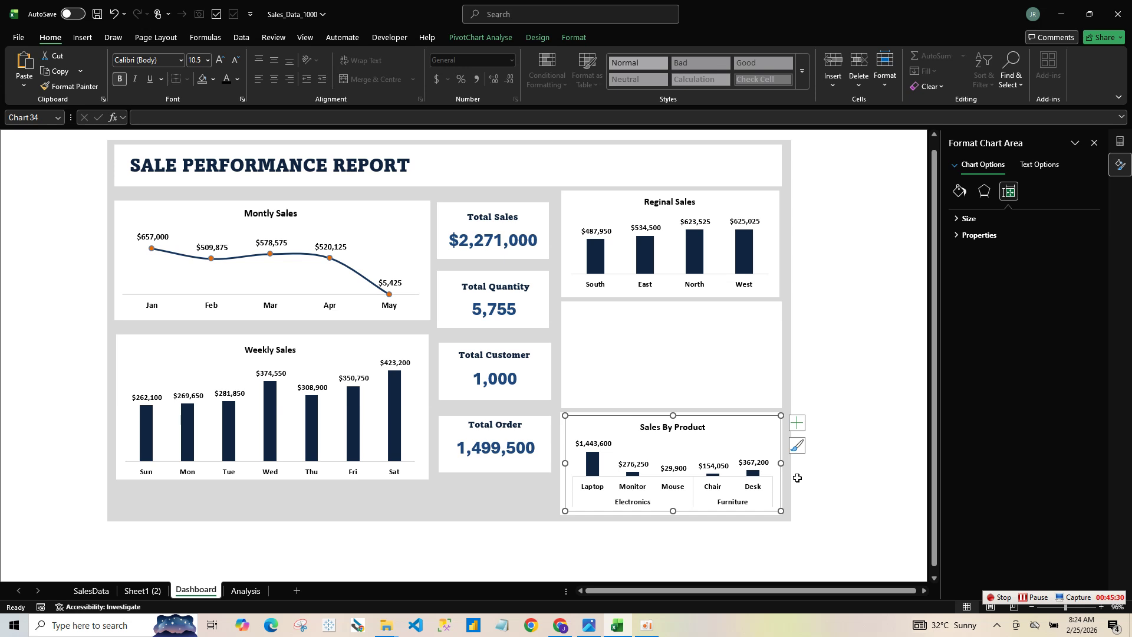
- Widen the white rectangle behind the Sales By Product chart slightly toward the dashboard's outer edge
left_click(418, 483)
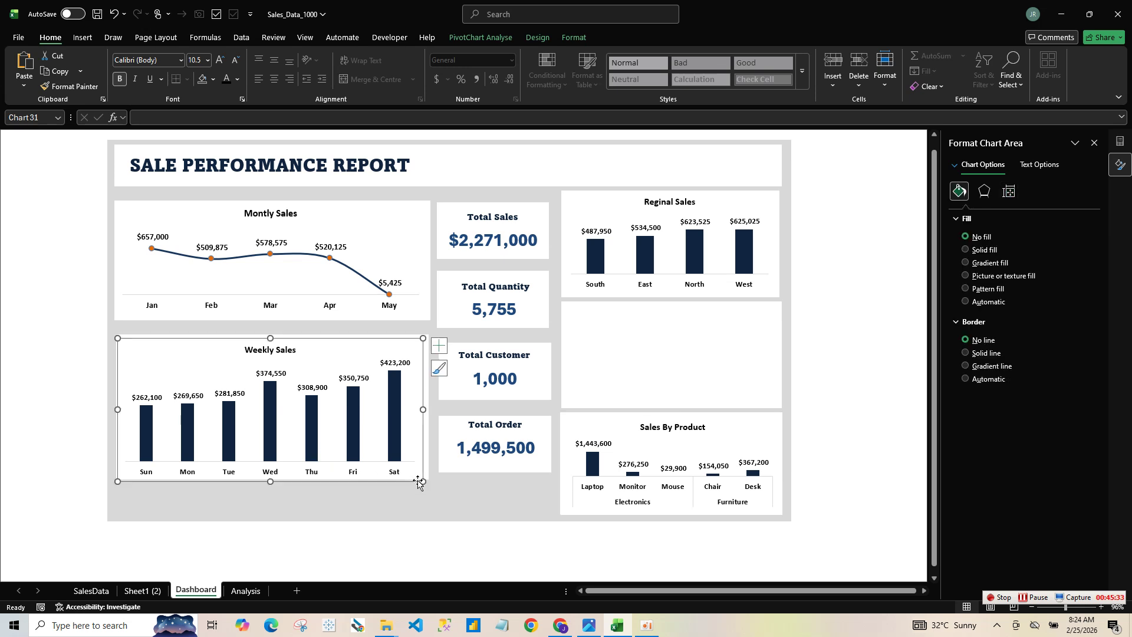
left_click(678, 500)
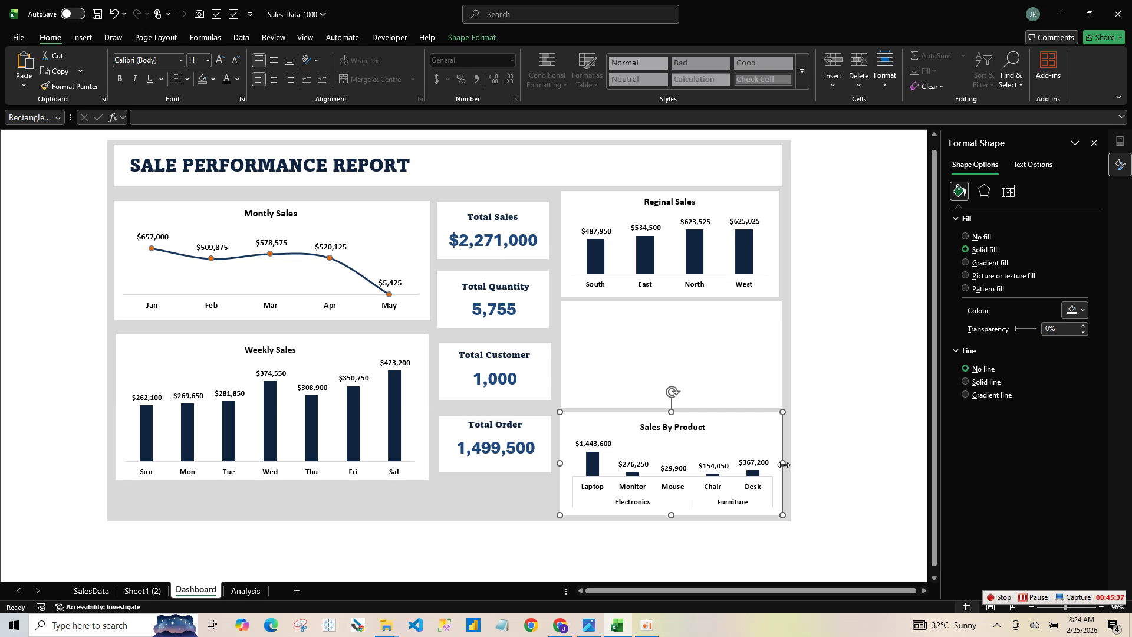
left_click_drag(784, 464, 788, 464)
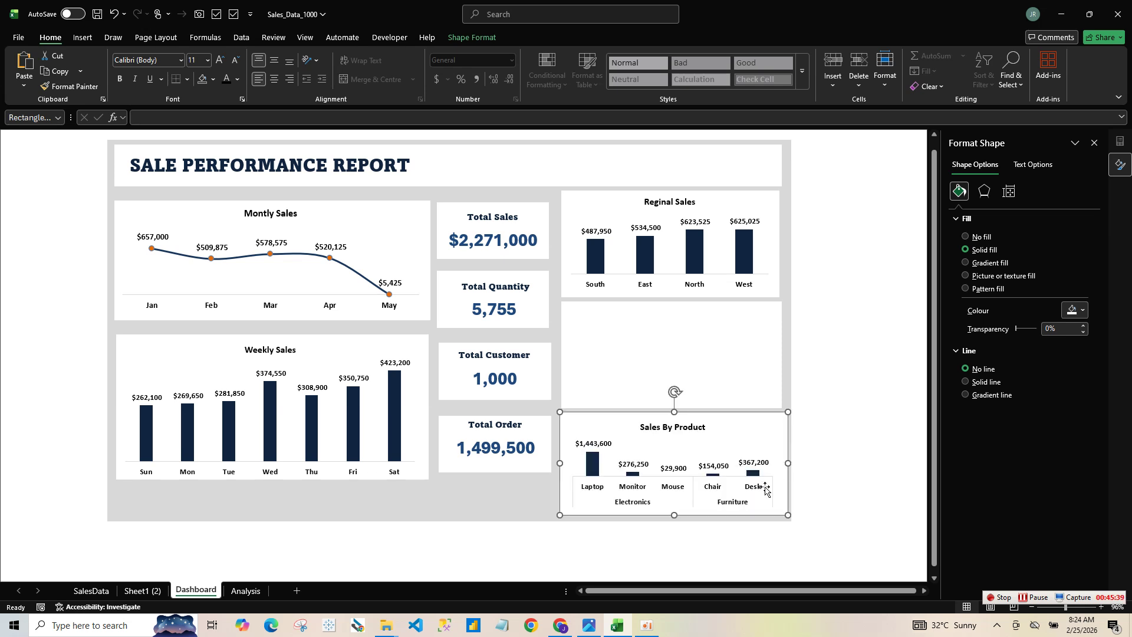
left_click(488, 524)
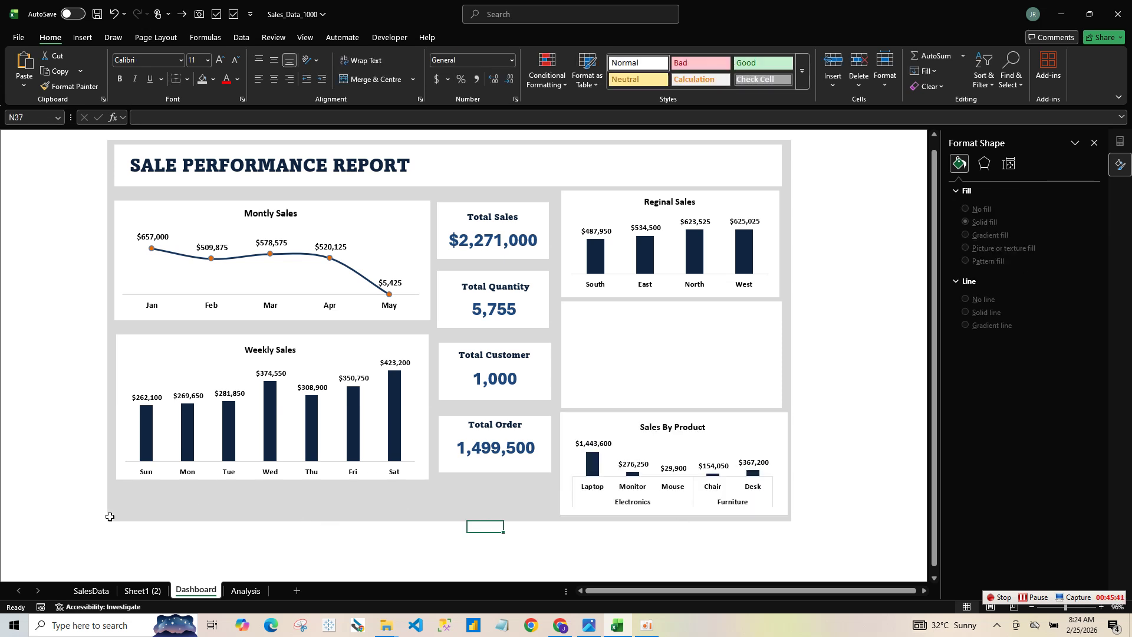
- Extend the light grey dashboard background over further rows below it, starting at cell D36
left_click_drag(110, 517, 774, 573)
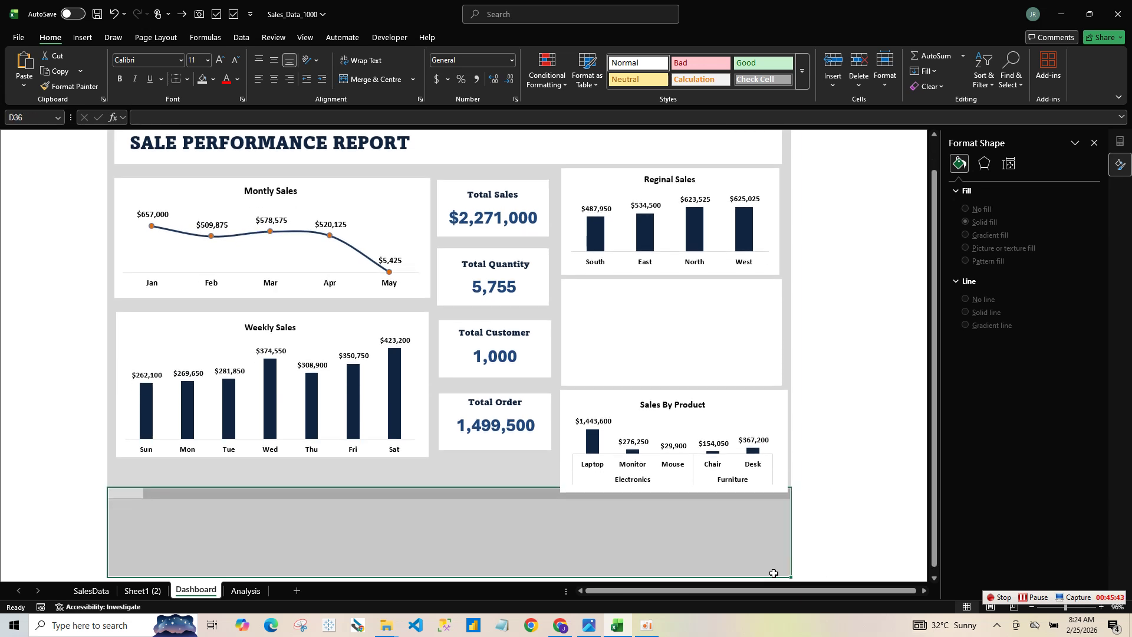
left_click(213, 79)
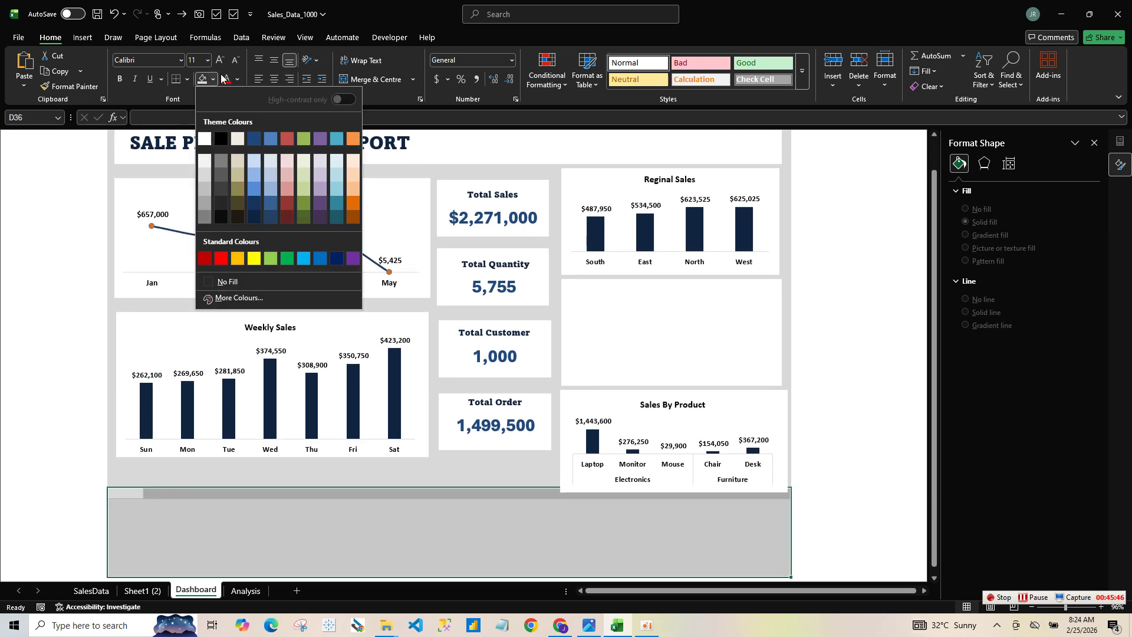
left_click(204, 179)
left_click(803, 466)
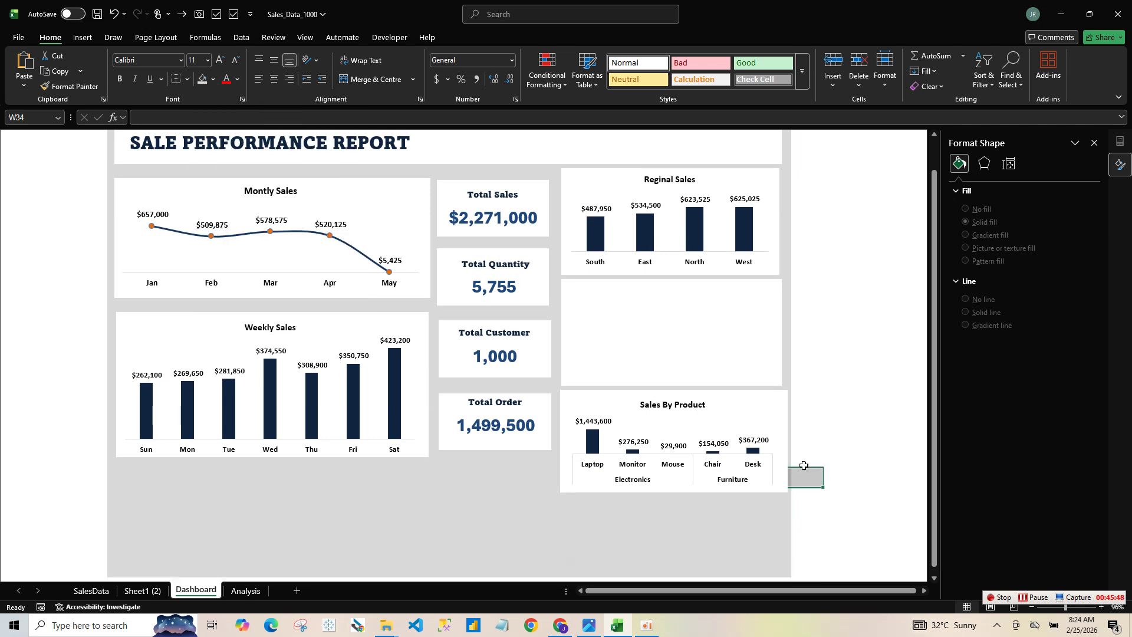
- Stretch the white Sales By Product rectangle further down and enlarge the chart to fill it
left_click(777, 468)
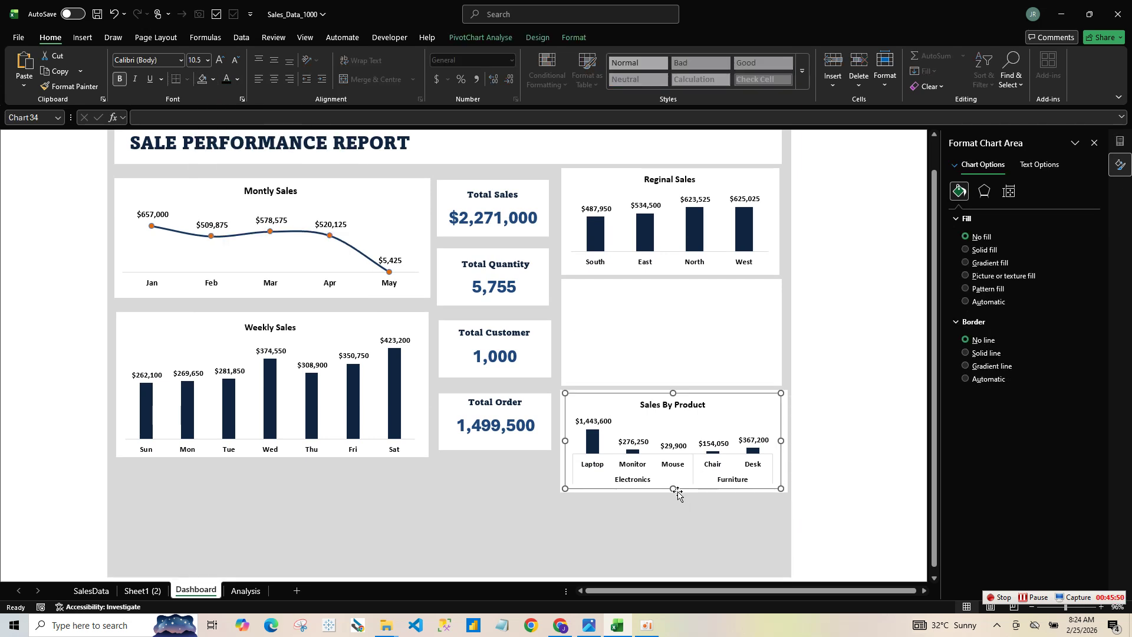
left_click(676, 492)
left_click_drag(675, 492, 682, 541)
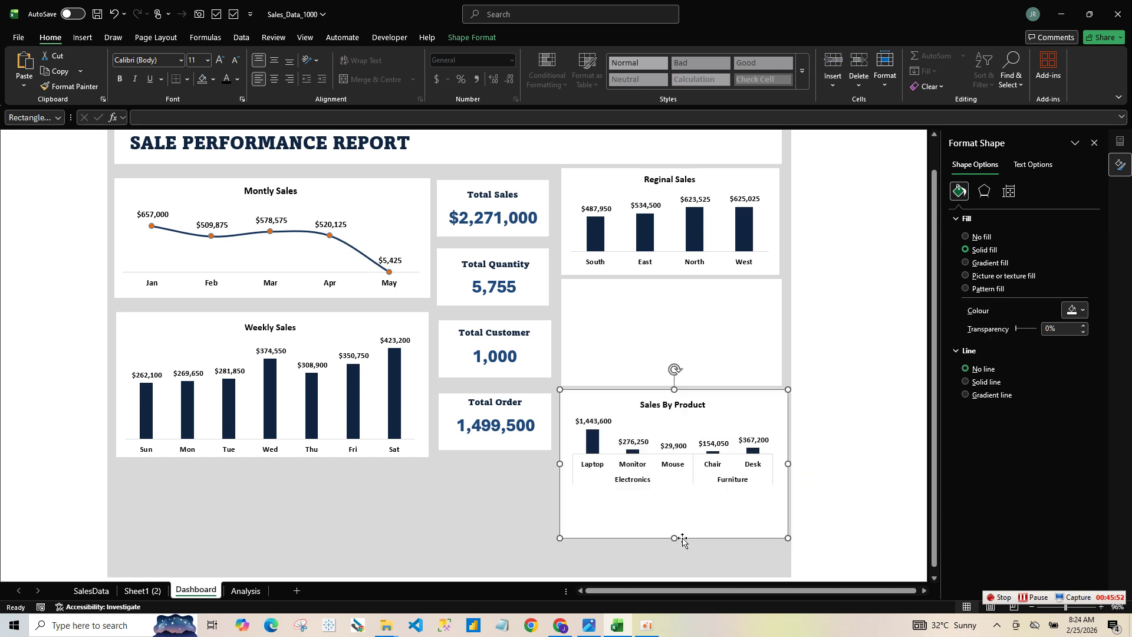
left_click(676, 482)
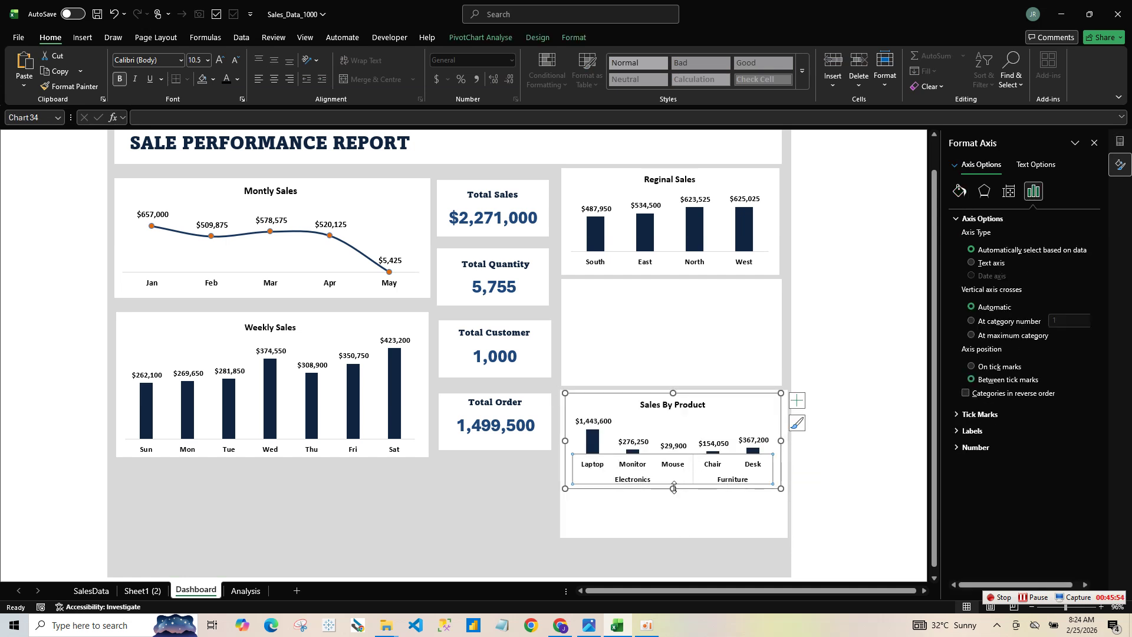
left_click_drag(672, 488, 676, 532)
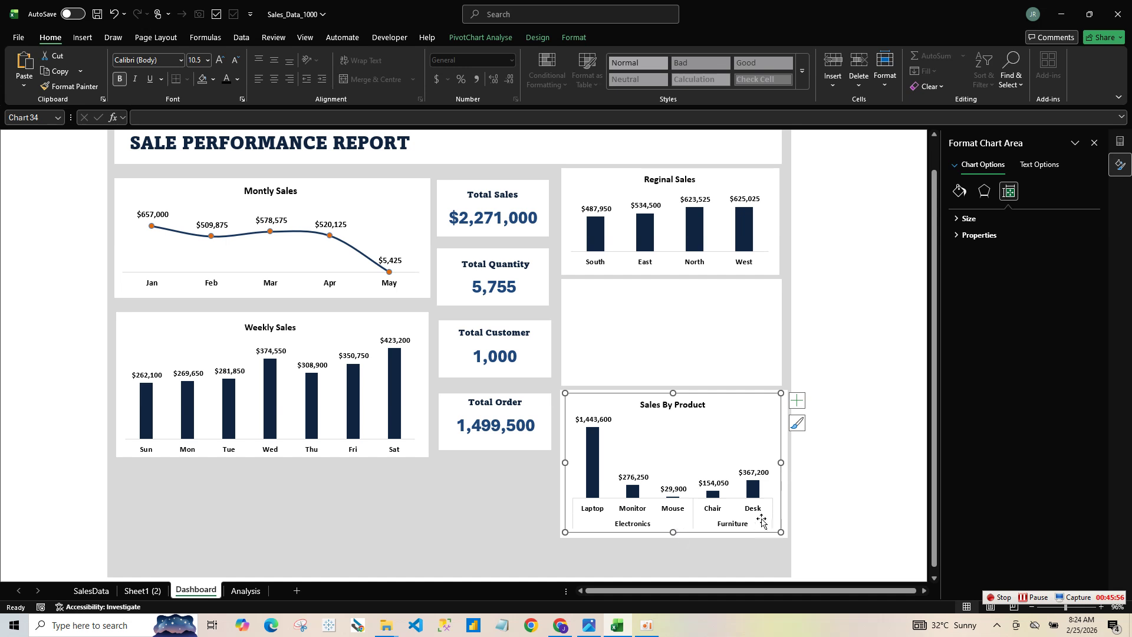
left_click_drag(782, 531, 784, 533)
left_click(826, 512)
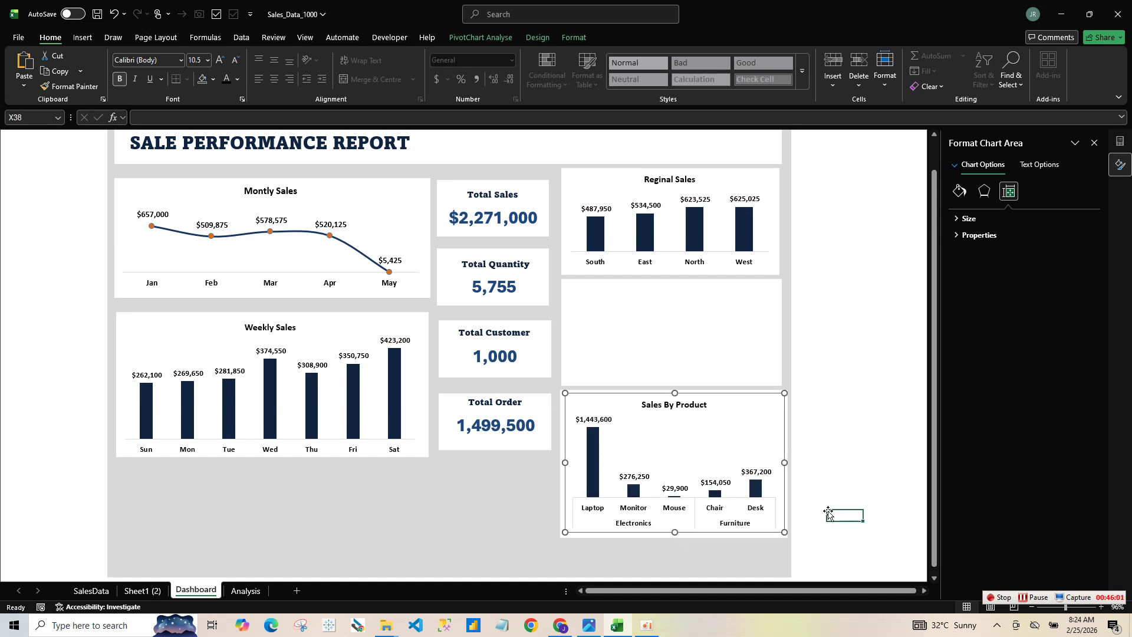
- Undo the extra enlargement of the Sales By Product chart and rectangle, the added grey rows and the rectangle's widening
left_click(741, 391)
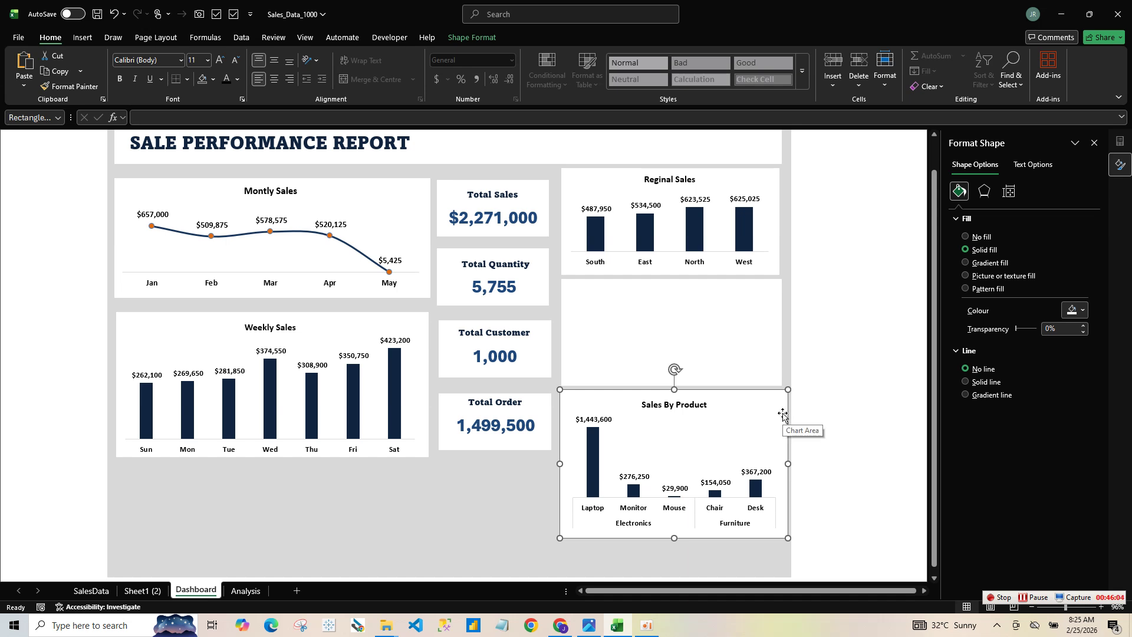
left_click_drag(788, 416, 786, 383)
key("ctrl+z")
left_click(787, 387)
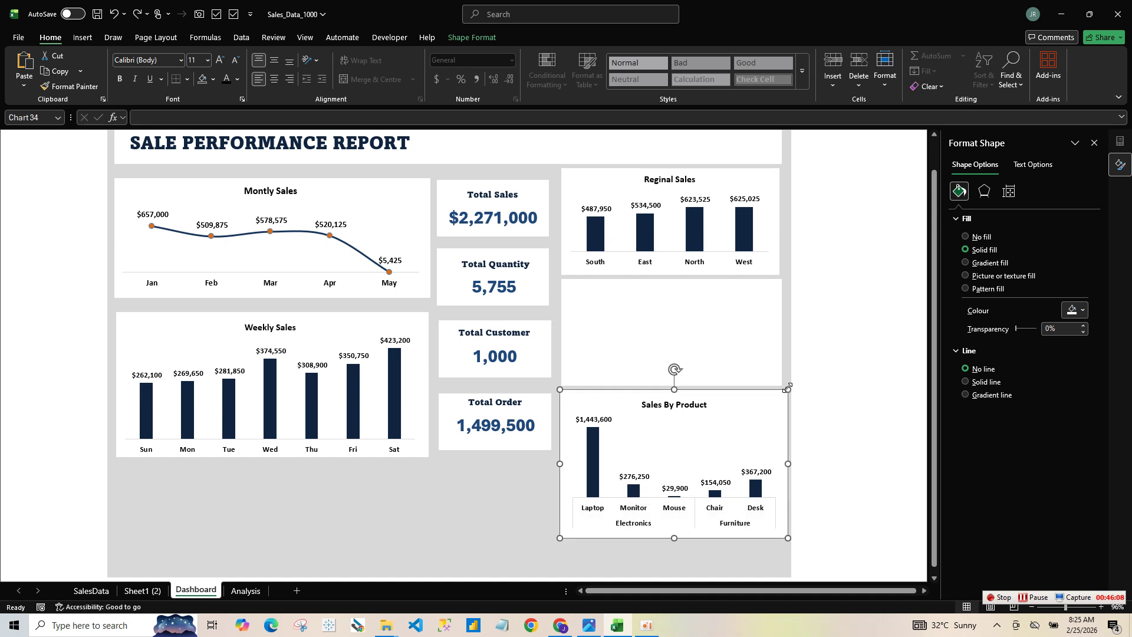
key("ctrl+z")
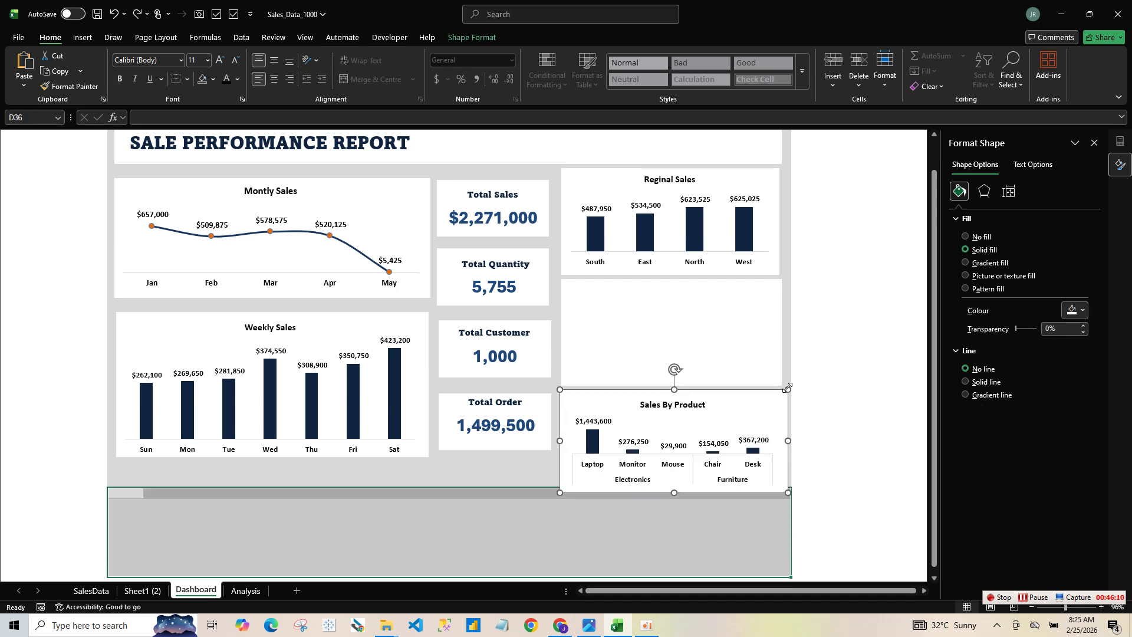
key("ctrl+z")
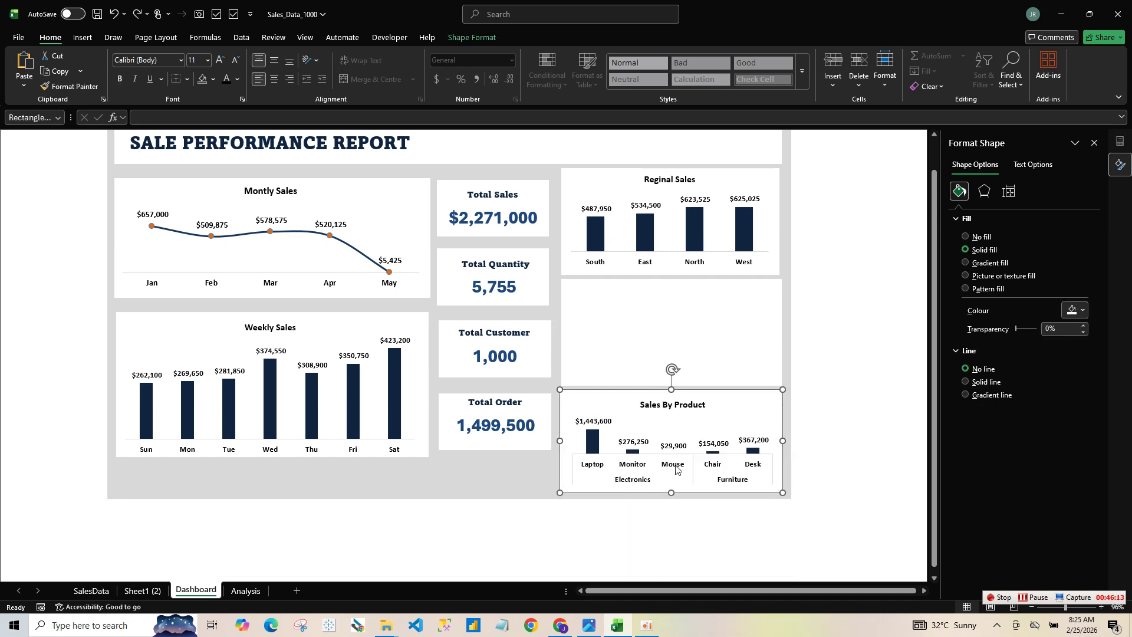
- Stretch the white Sales By Product rectangle slightly at its lower and upper edges
left_click_drag(671, 493, 671, 494)
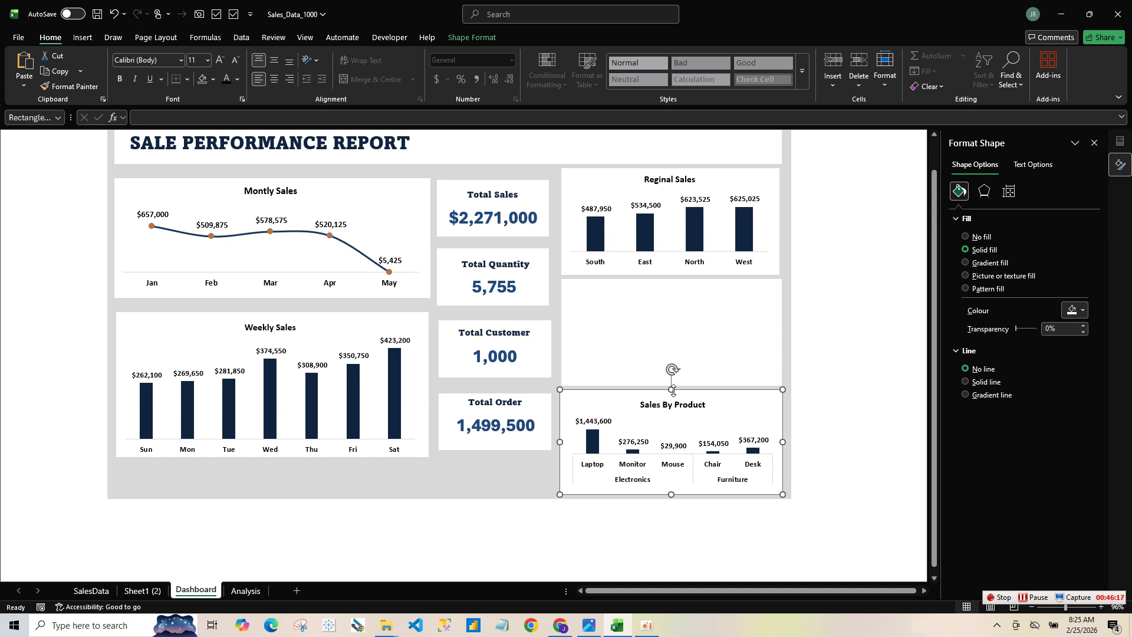
left_click_drag(671, 389, 676, 388)
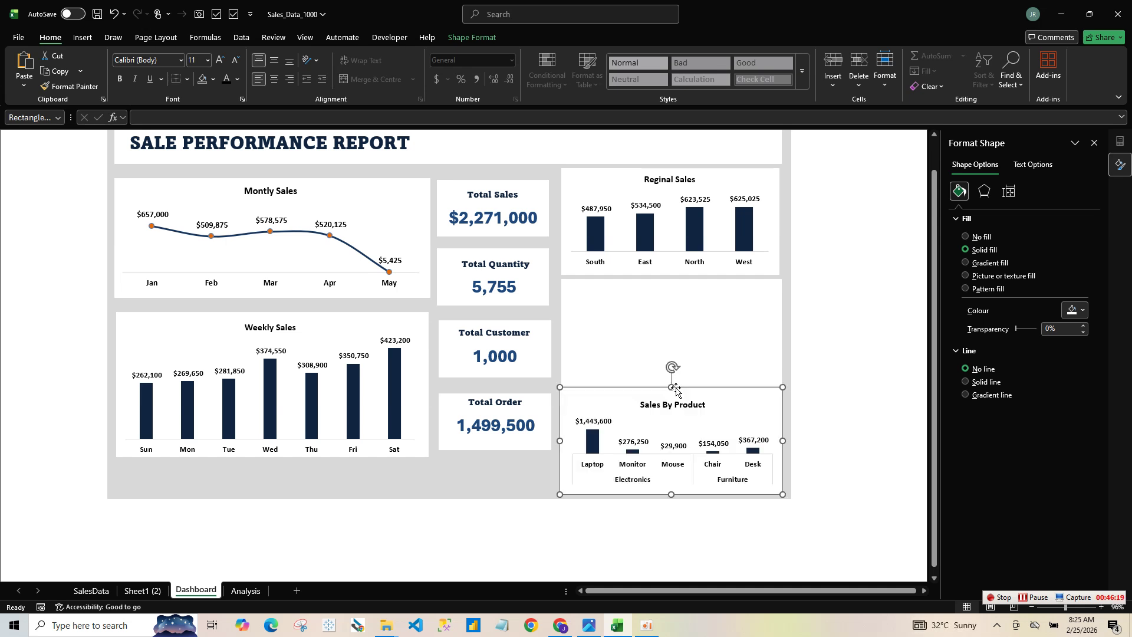
scroll(887, 416, "up", 1)
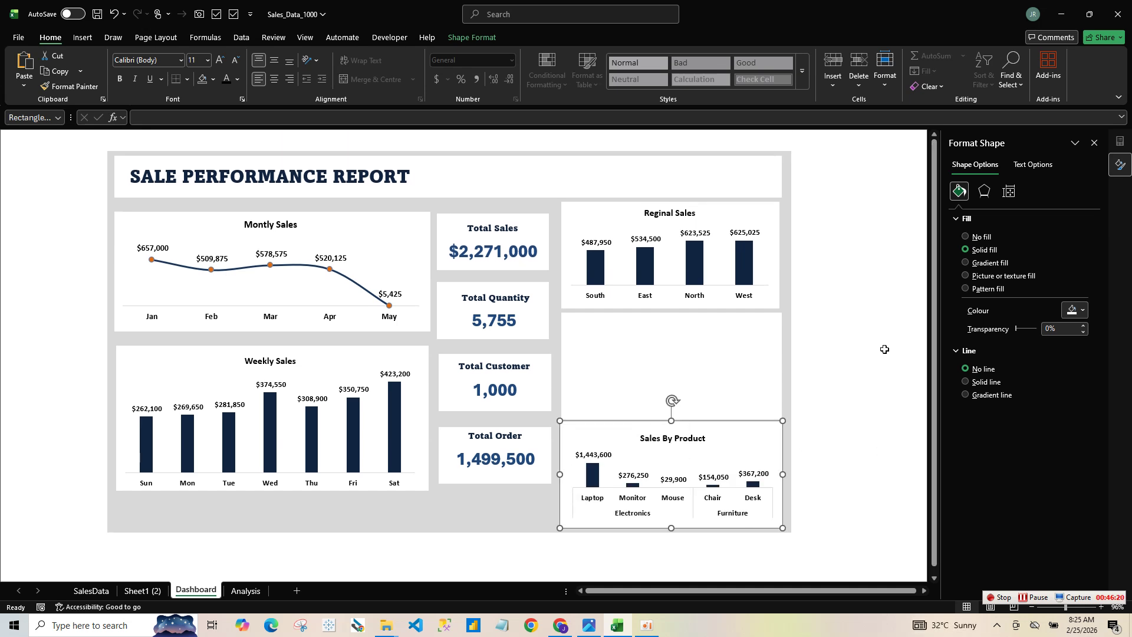
- On the Analysis sheet, move the Sales By Category doughnut chart away from the Sales By Product chart toward the pivot tables
left_click(245, 590)
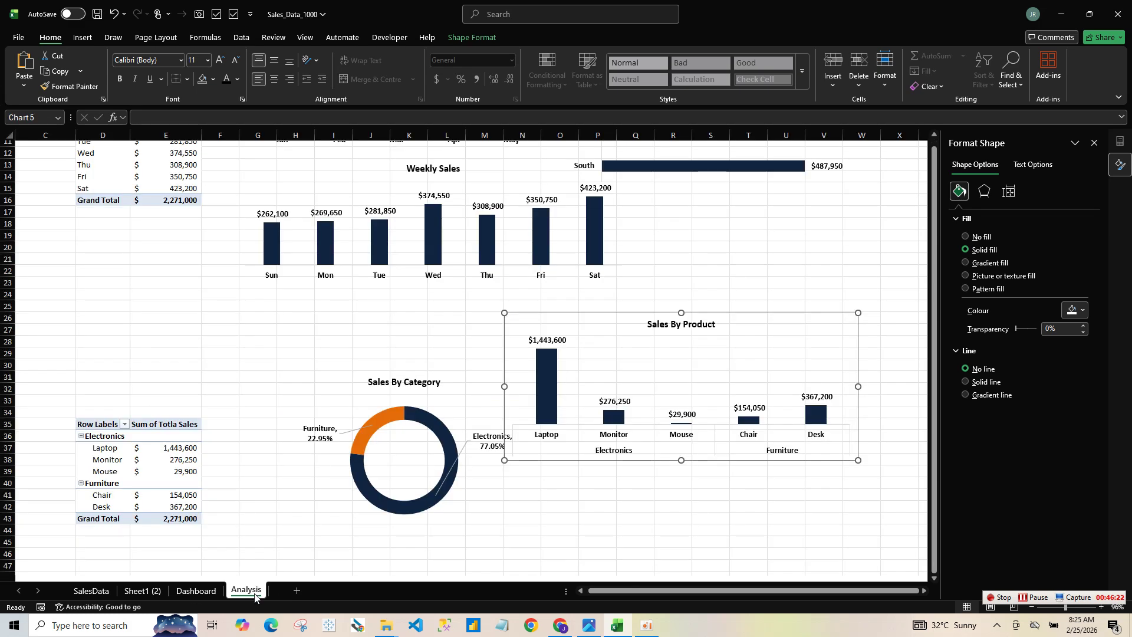
left_click(462, 448)
left_click_drag(524, 391, 488, 379)
left_click_drag(718, 591, 677, 591)
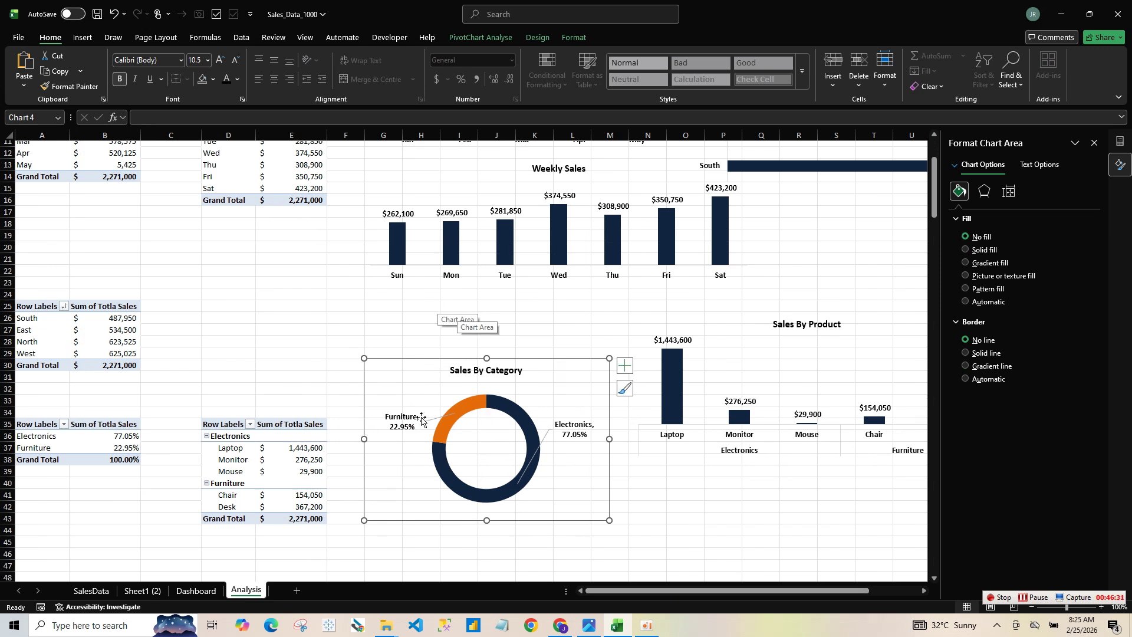
- Copy the region pivot table in A25:B31 and paste the copy at cell D24
left_click(46, 427)
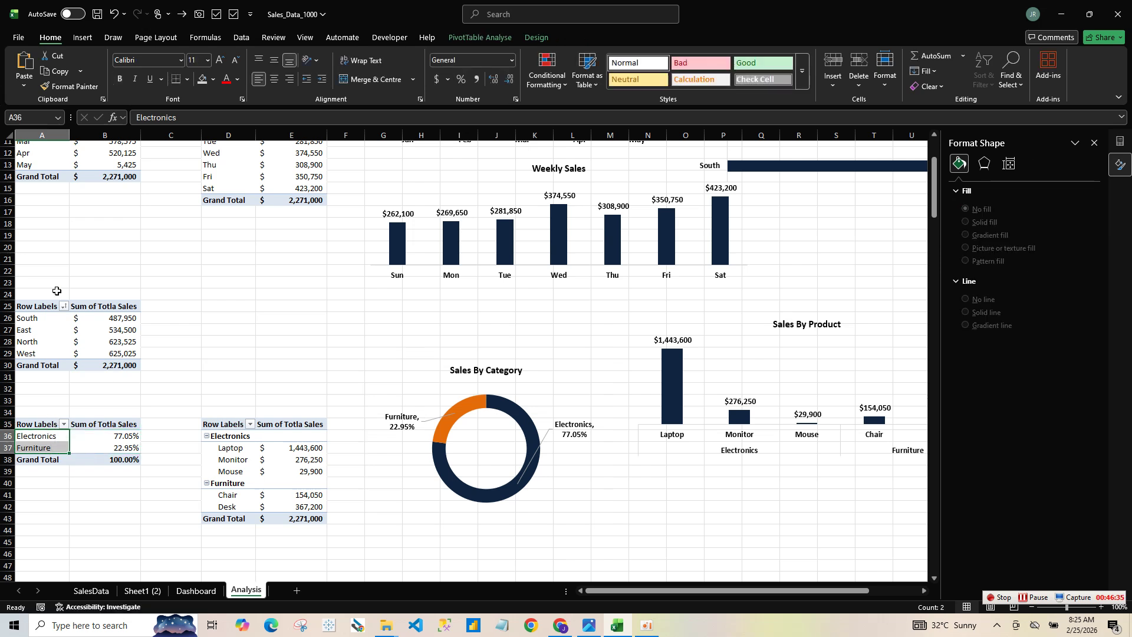
left_click_drag(49, 308, 123, 376)
key("ctrl+c")
left_click(216, 301)
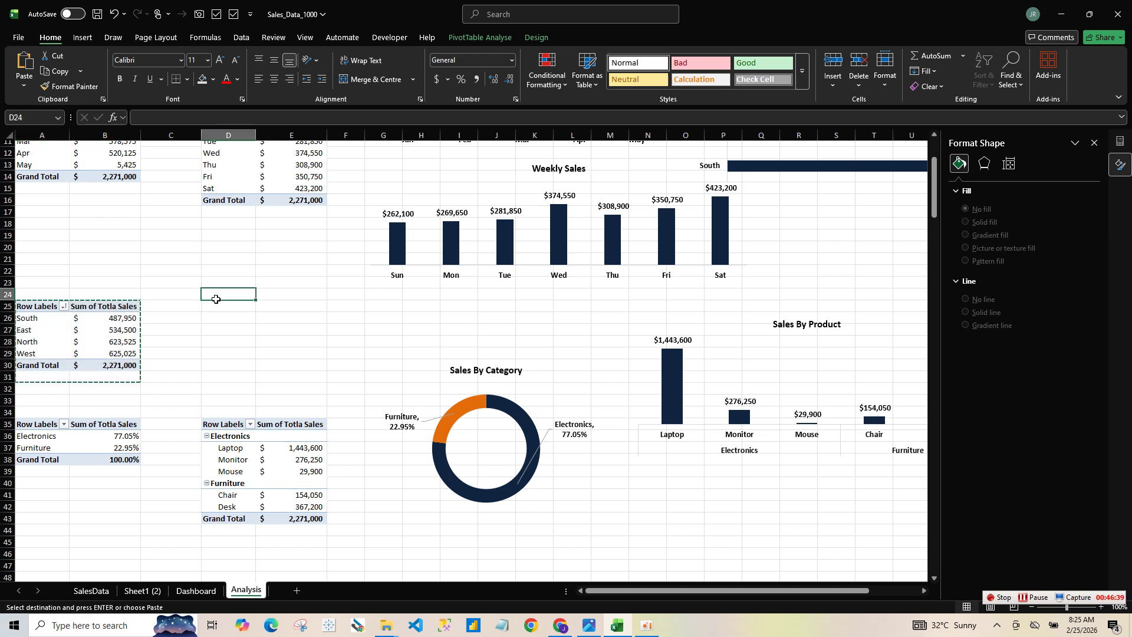
key("ctrl+v")
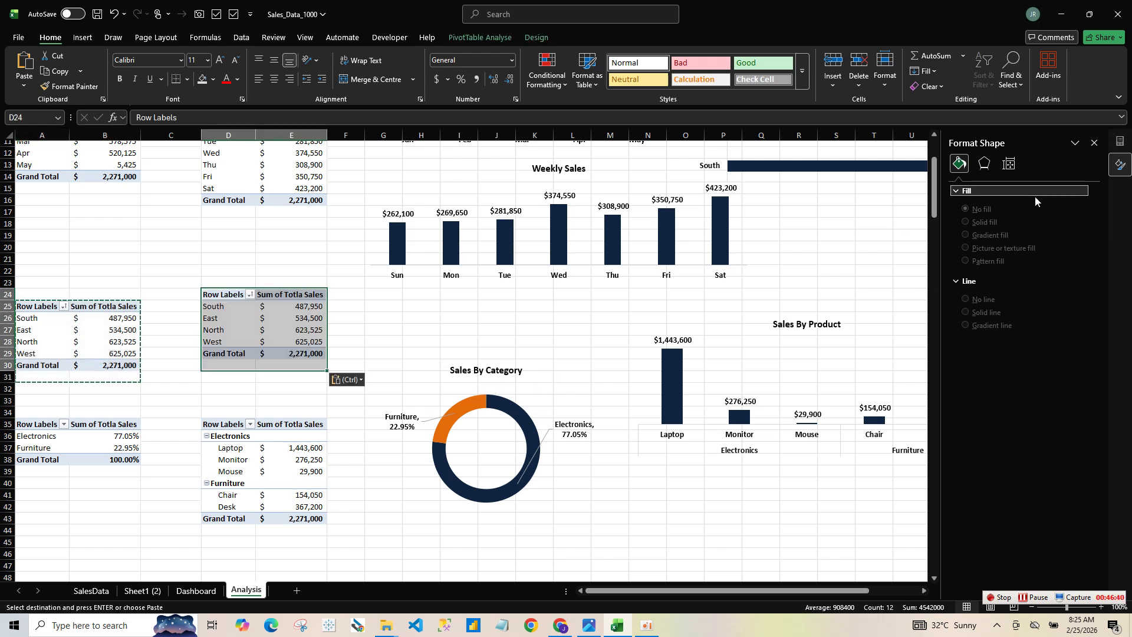
- Try to remove the Region field from the rows of the pivot table copy at D24, and undo the change
left_click(1094, 143)
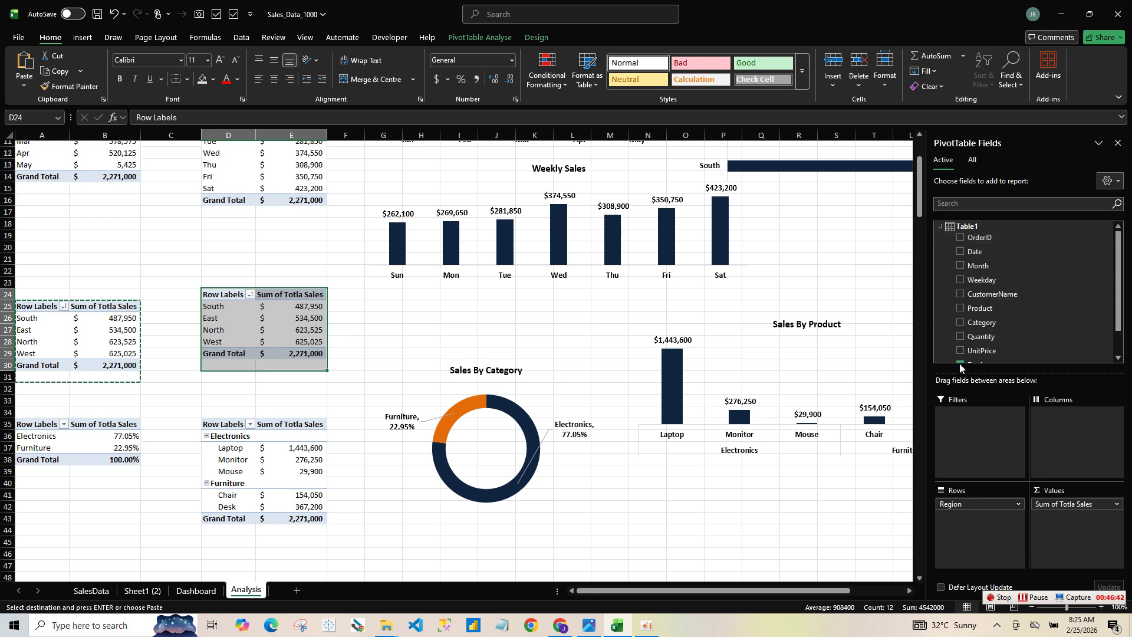
left_click_drag(952, 503, 972, 523)
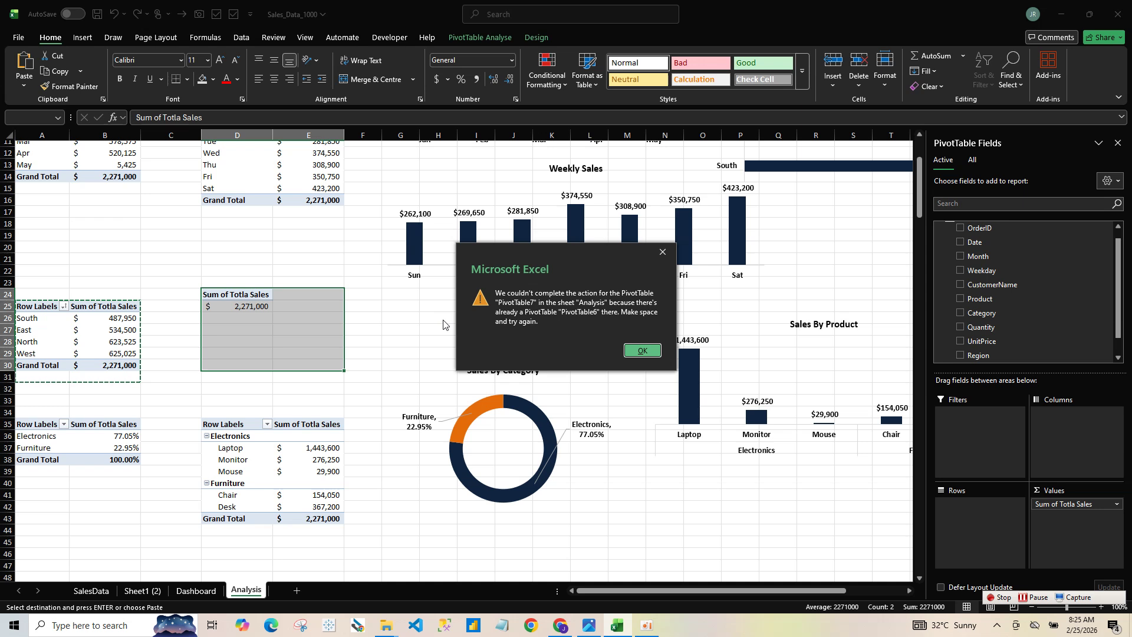
left_click(641, 351)
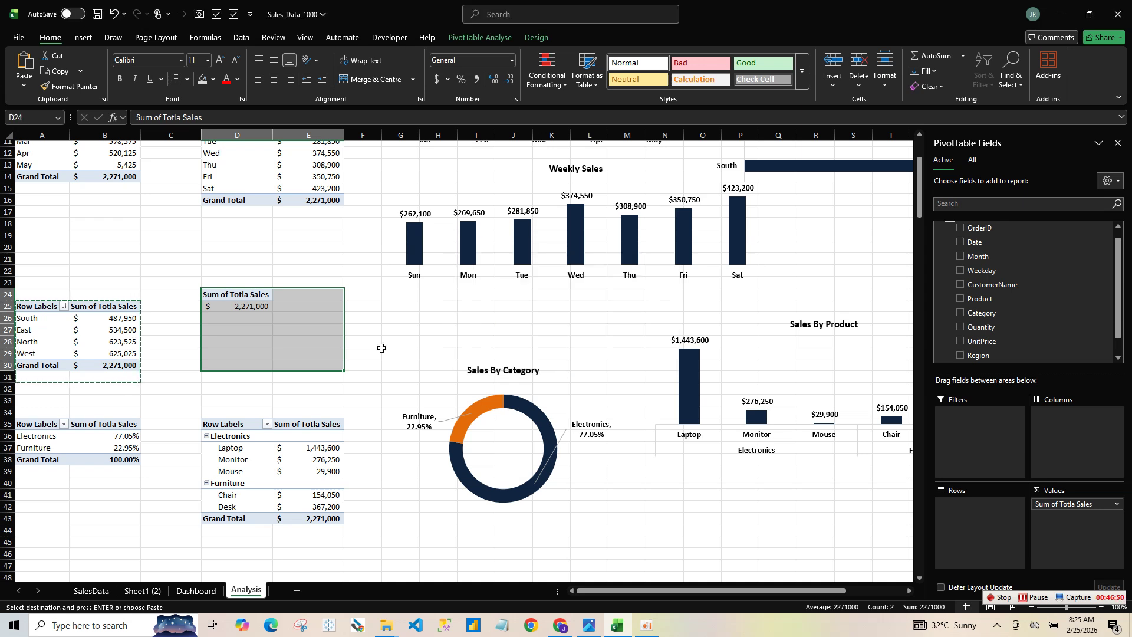
key("ctrl+z")
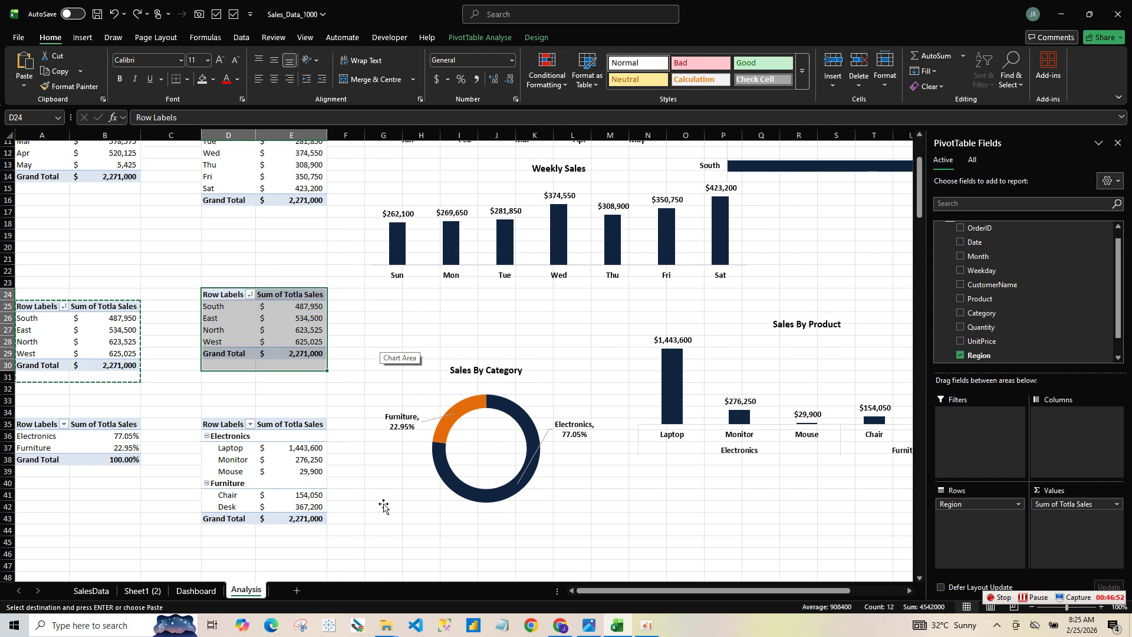
- Paste the copied region pivot table at cell G44 and replace its Region row field with CustomerName
left_click(383, 506)
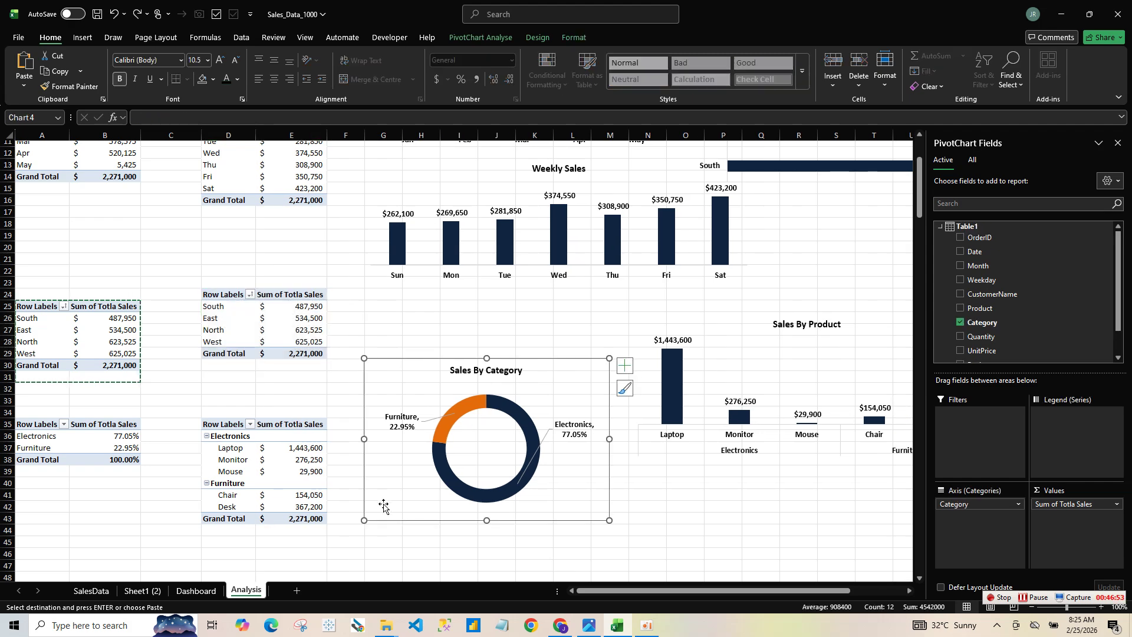
left_click(383, 530)
key("ctrl+v")
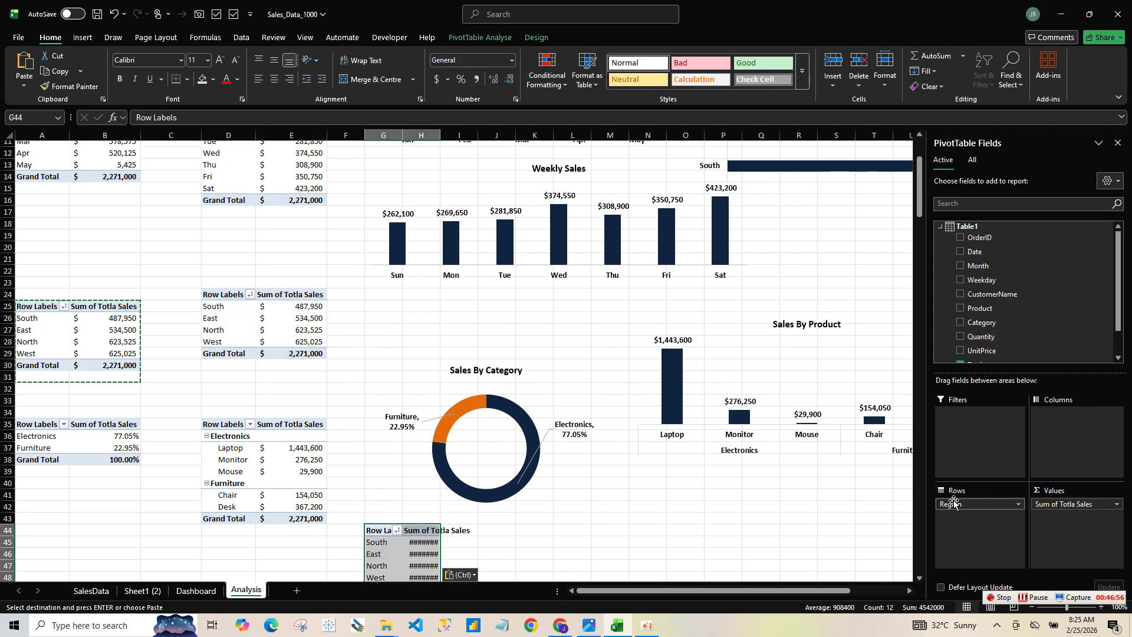
left_click_drag(949, 504, 980, 413)
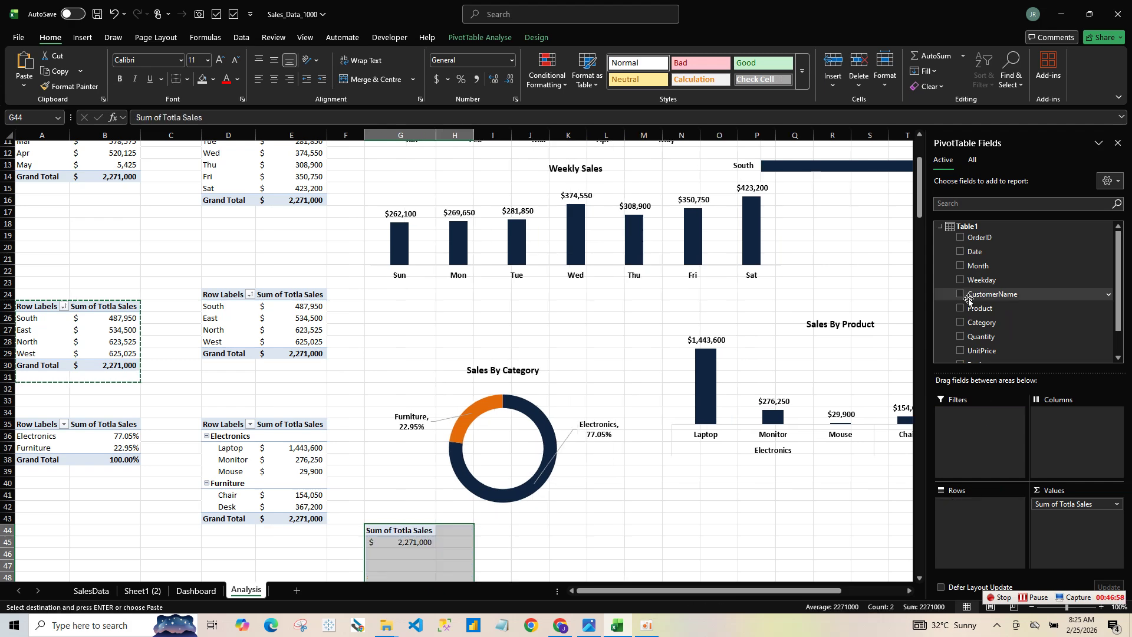
left_click_drag(988, 293, 990, 505)
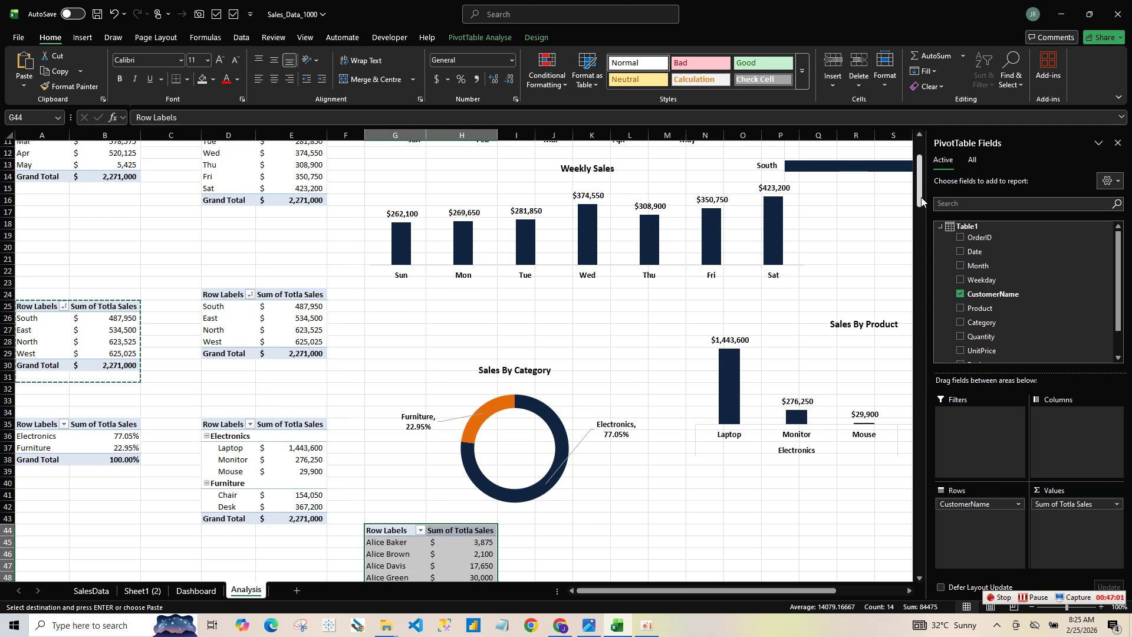
- Filter the customer pivot table at G44 to the top 10 items by Sum of Totla Sales
scroll(921, 200, "down", 5)
left_click(392, 399)
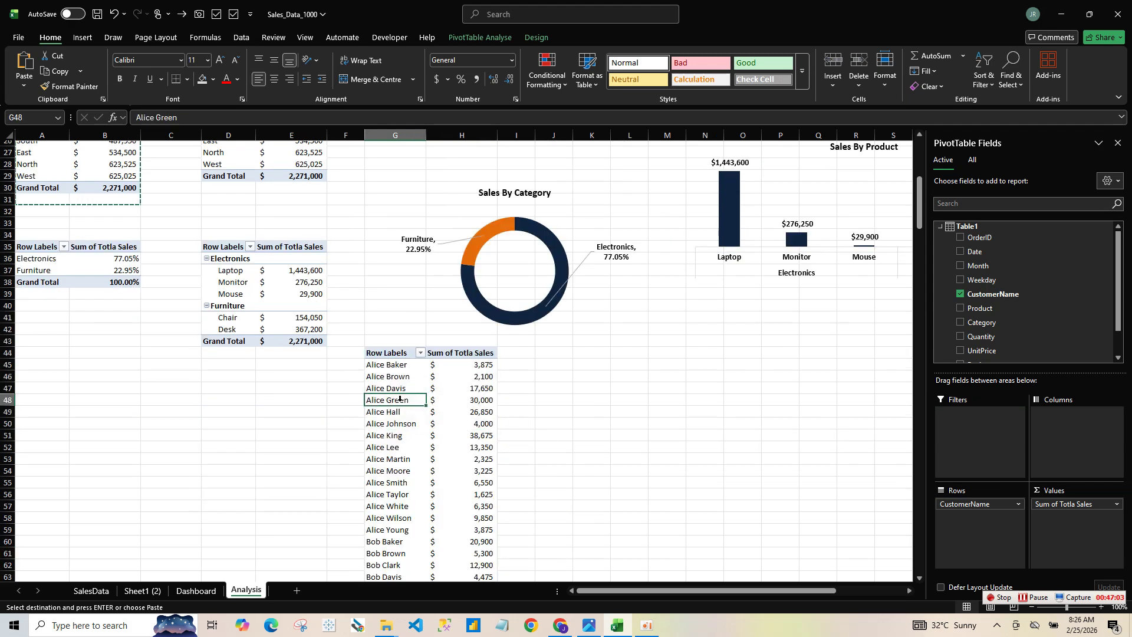
left_click(420, 352)
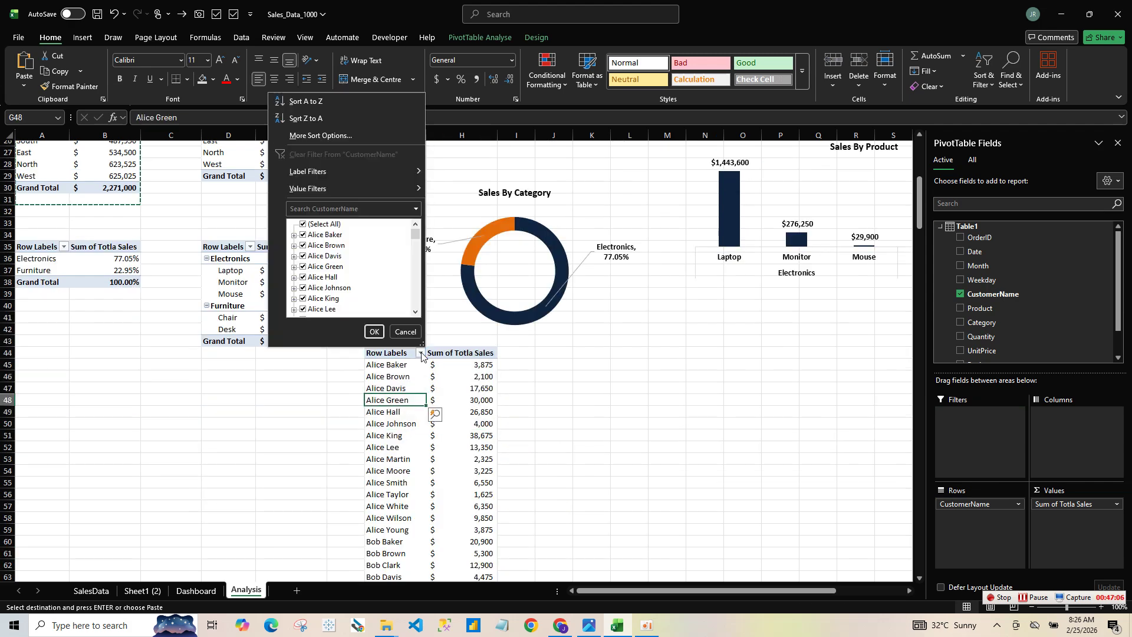
mouse_move(365, 193)
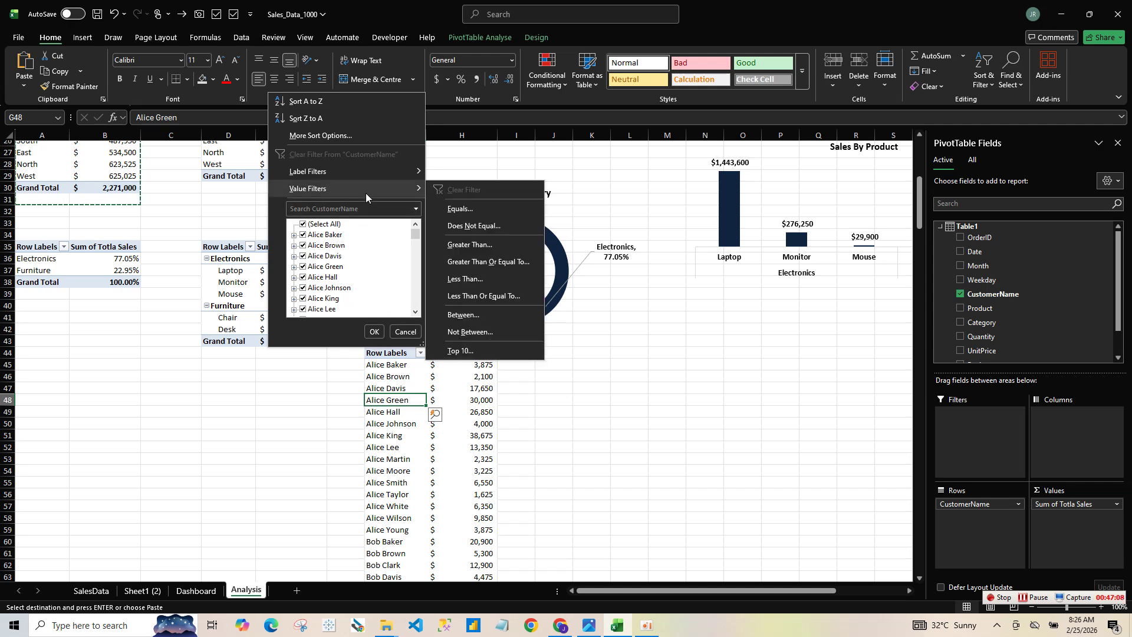
left_click(466, 351)
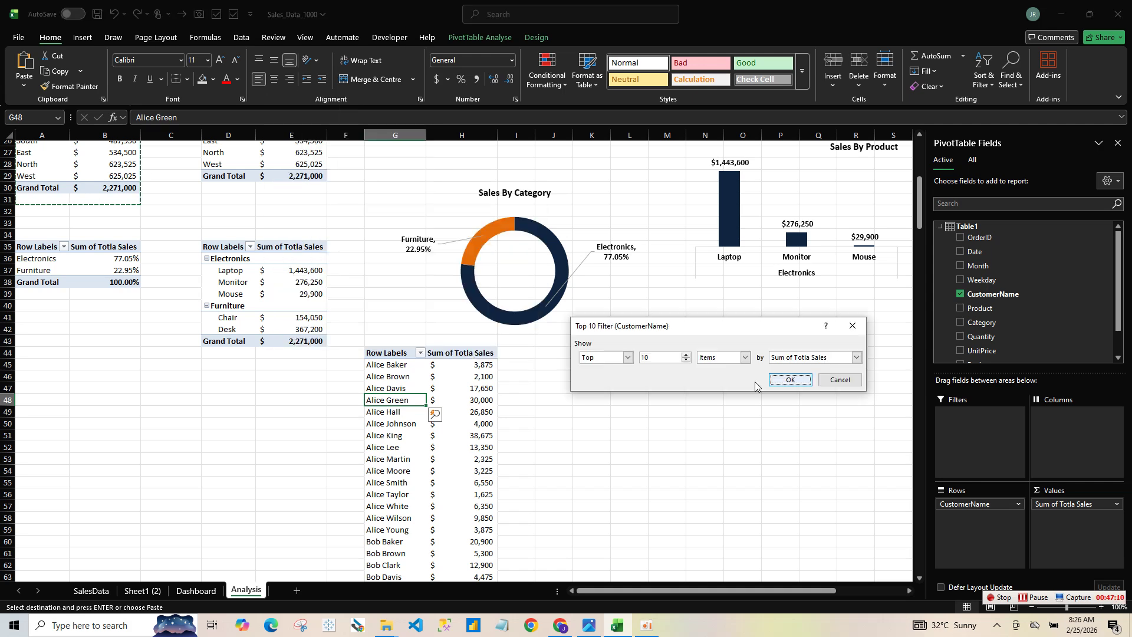
left_click(792, 379)
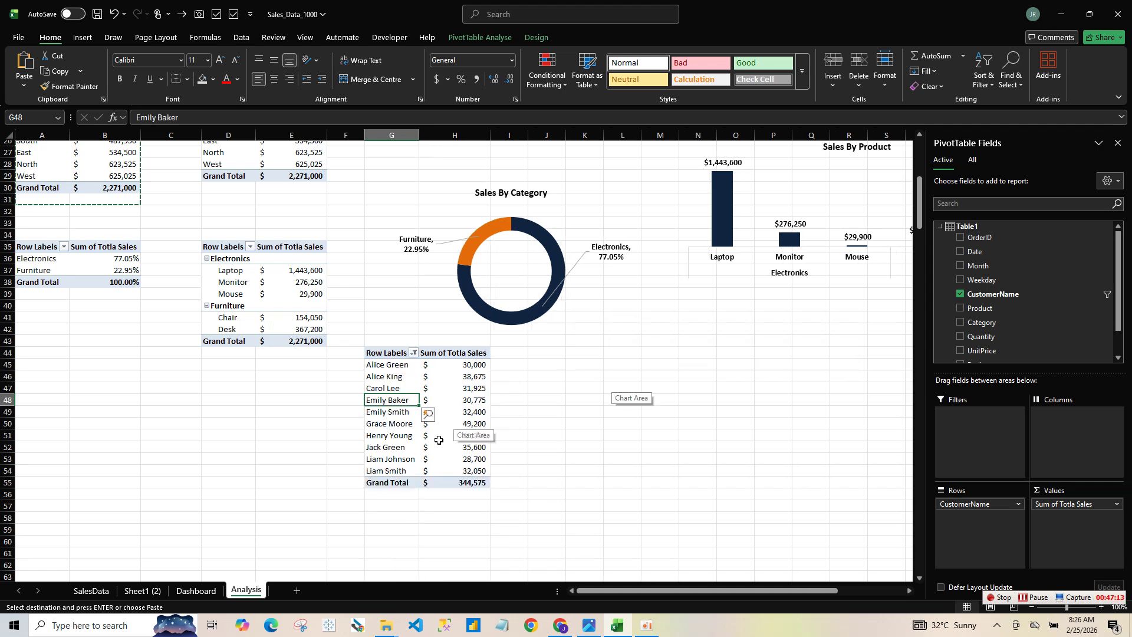
- Sort the customer pivot table by Sum of Totla Sales from smallest to largest
left_click(469, 375)
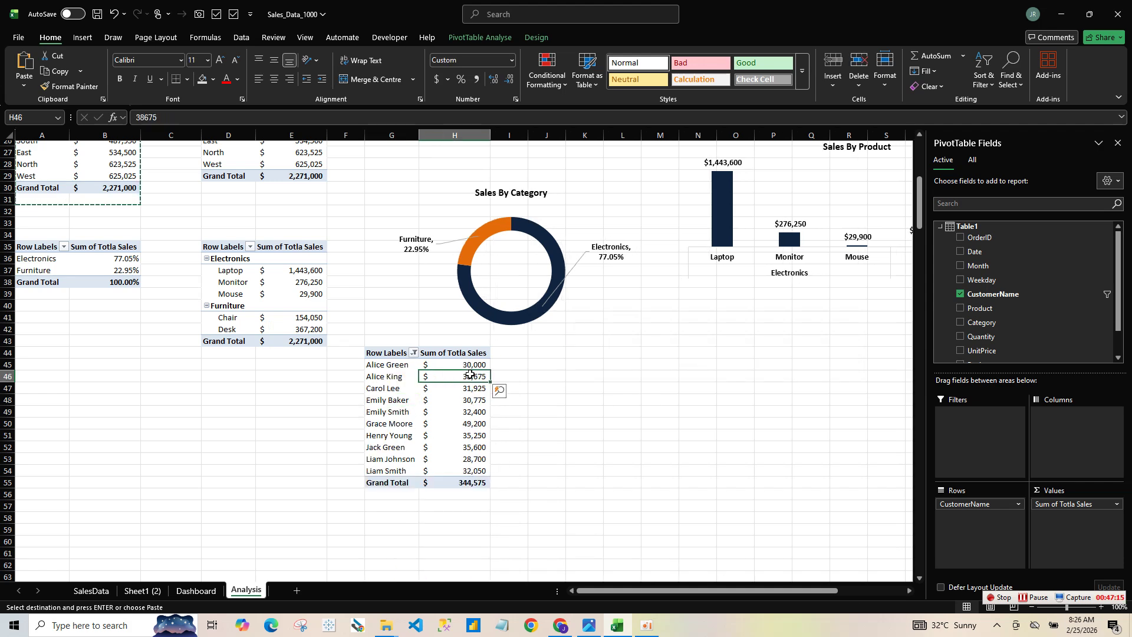
right_click(469, 373)
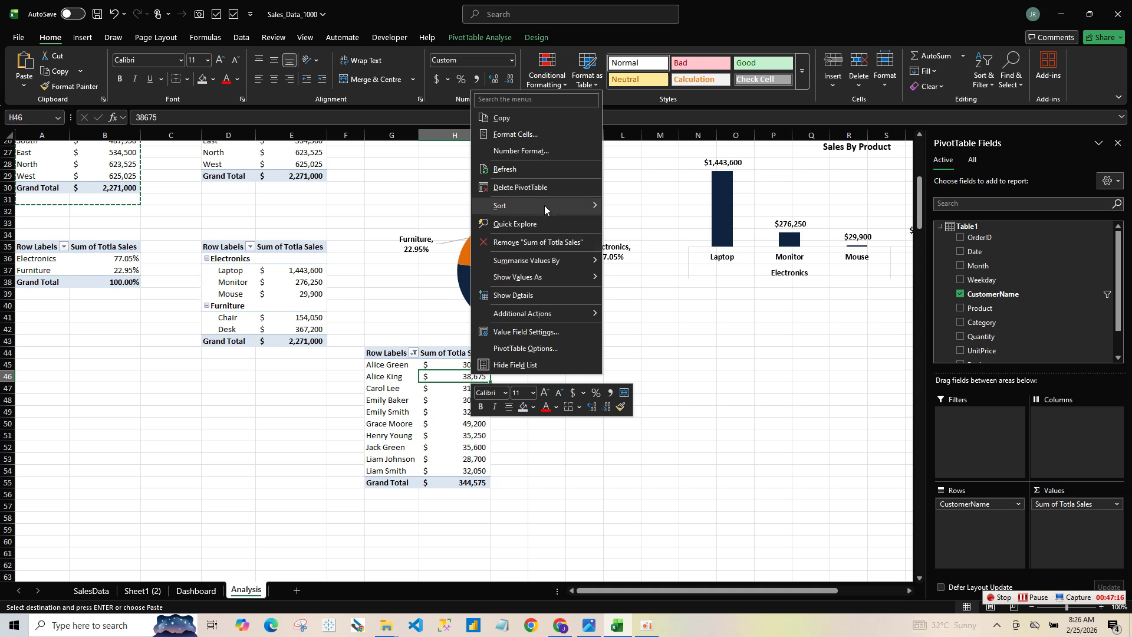
mouse_move(544, 206)
left_click(653, 208)
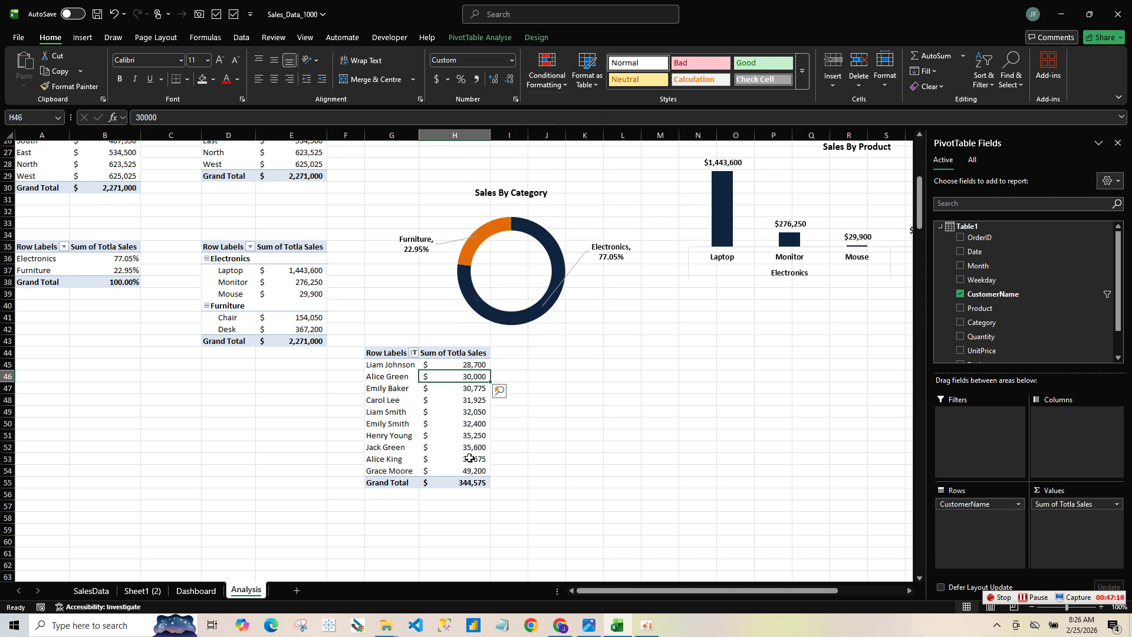
- Sort the customer pivot table by Sum of Totla Sales from largest to smallest
right_click(465, 414)
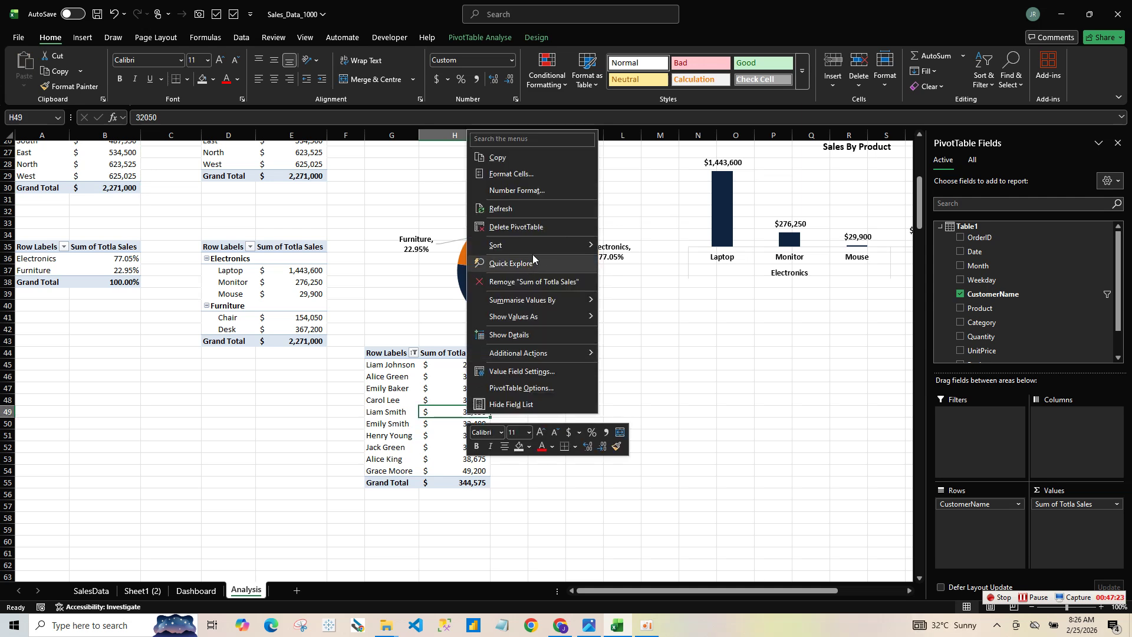
mouse_move(537, 248)
left_click(655, 265)
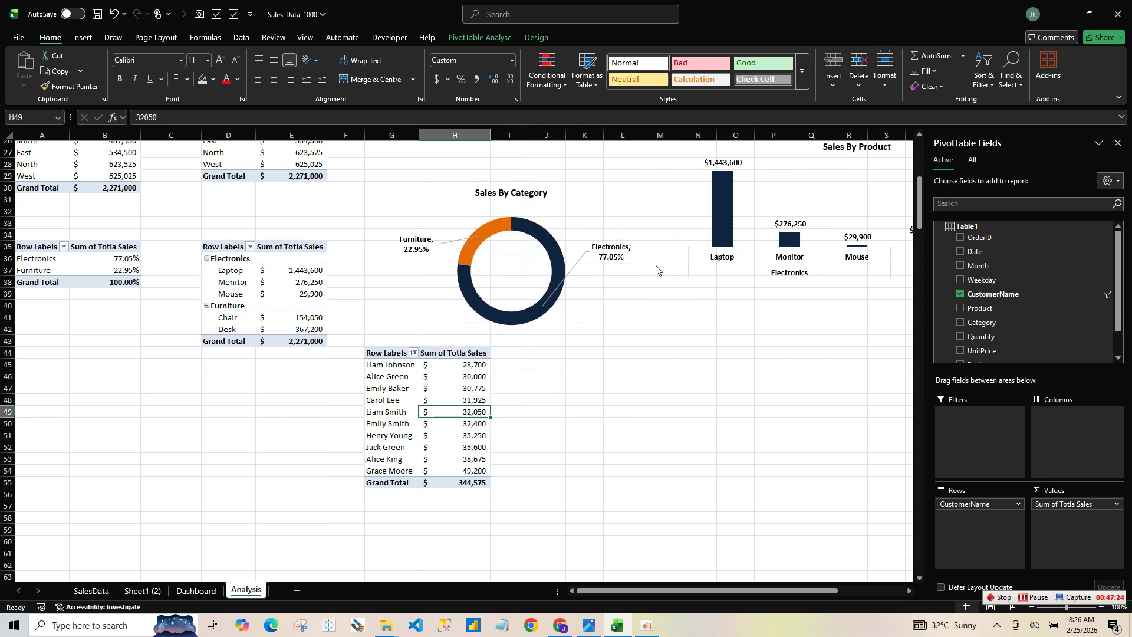
- Insert a clustered column chart from the customer pivot table, place it beside the table and widen it so customer names sit horizontally
left_click(400, 382)
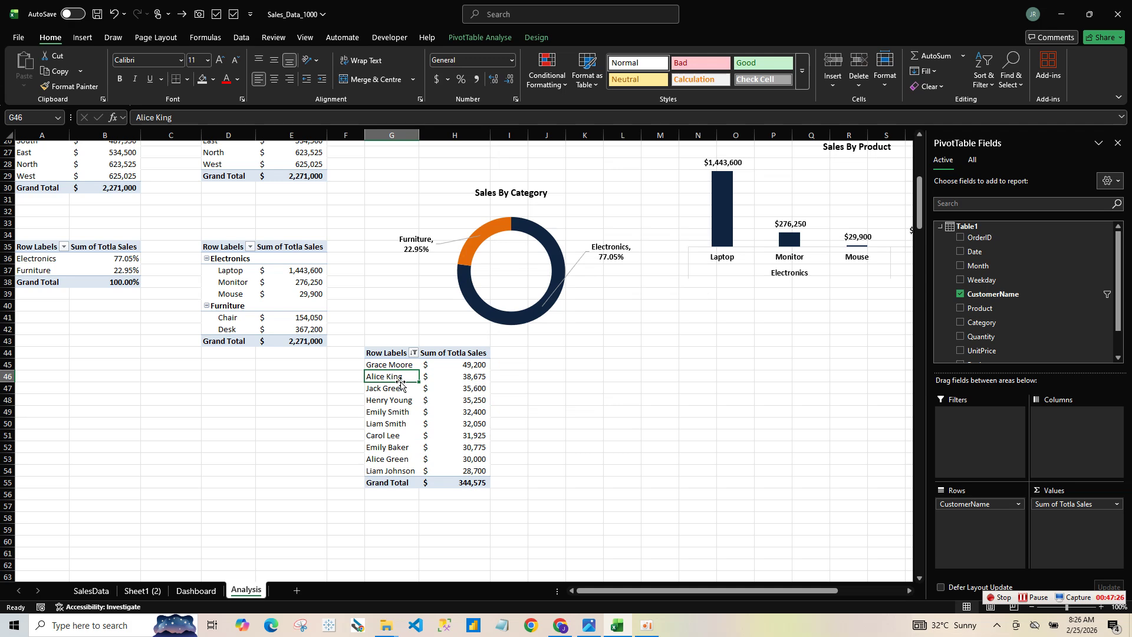
left_click(84, 40)
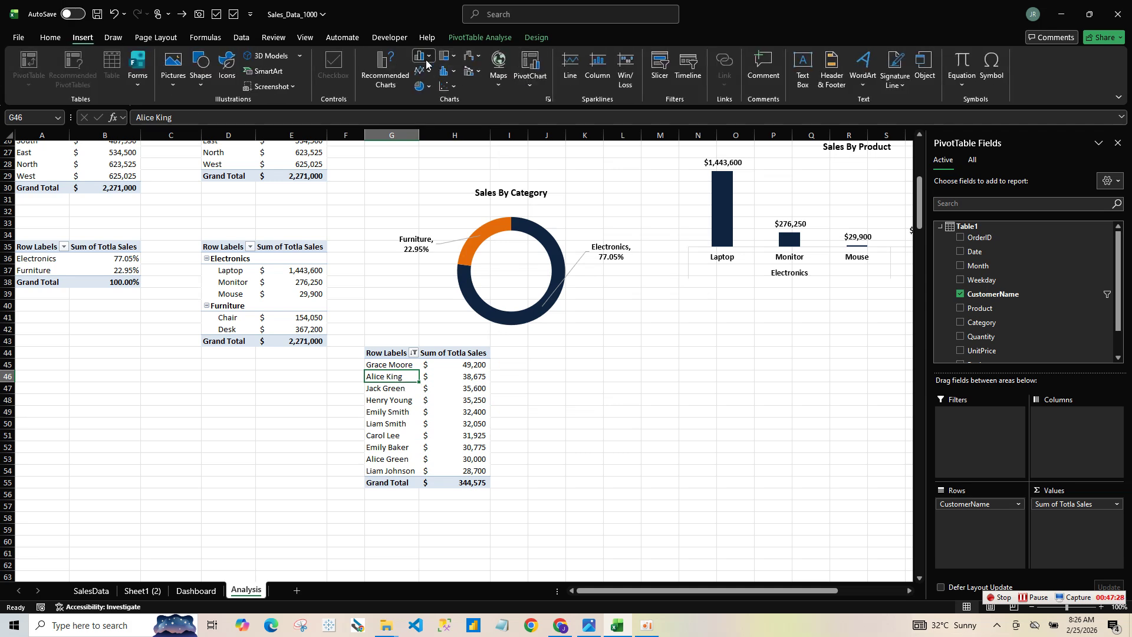
left_click(422, 56)
left_click(442, 109)
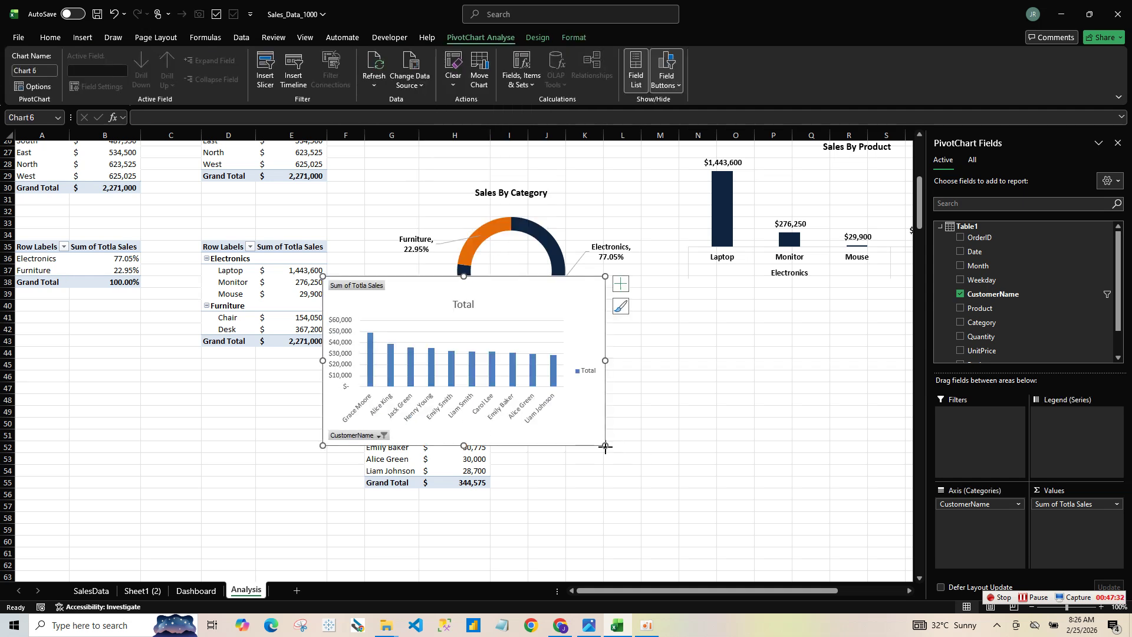
left_click_drag(605, 445, 856, 487)
- Change the title of the new customer column chart to "Top 10 Customer"
left_click(697, 356)
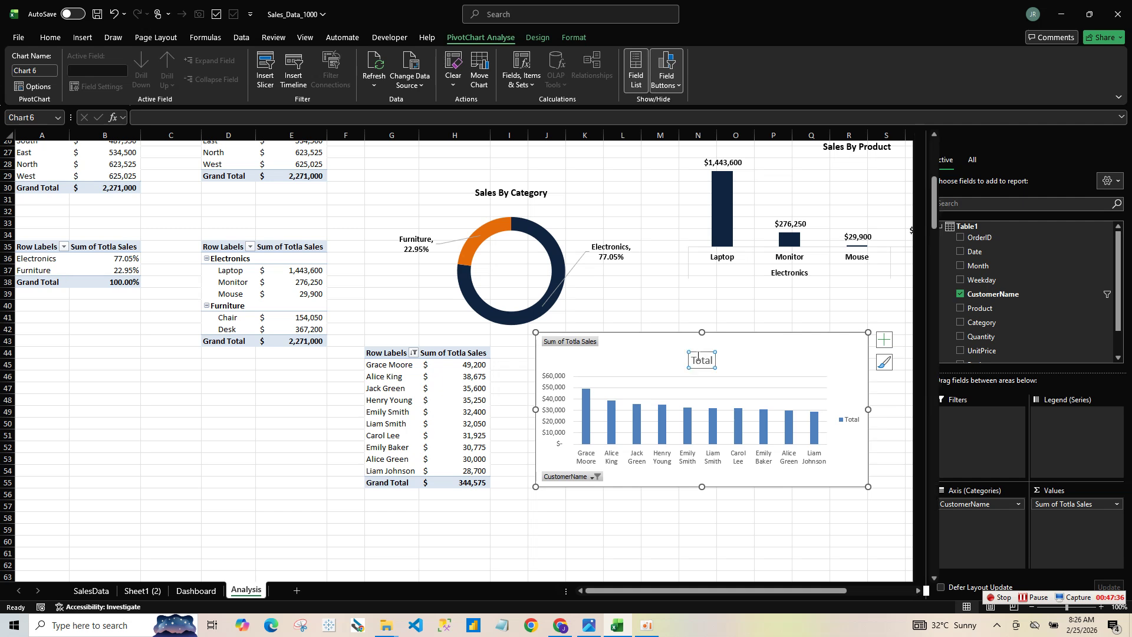
double_click(697, 357)
type("To")
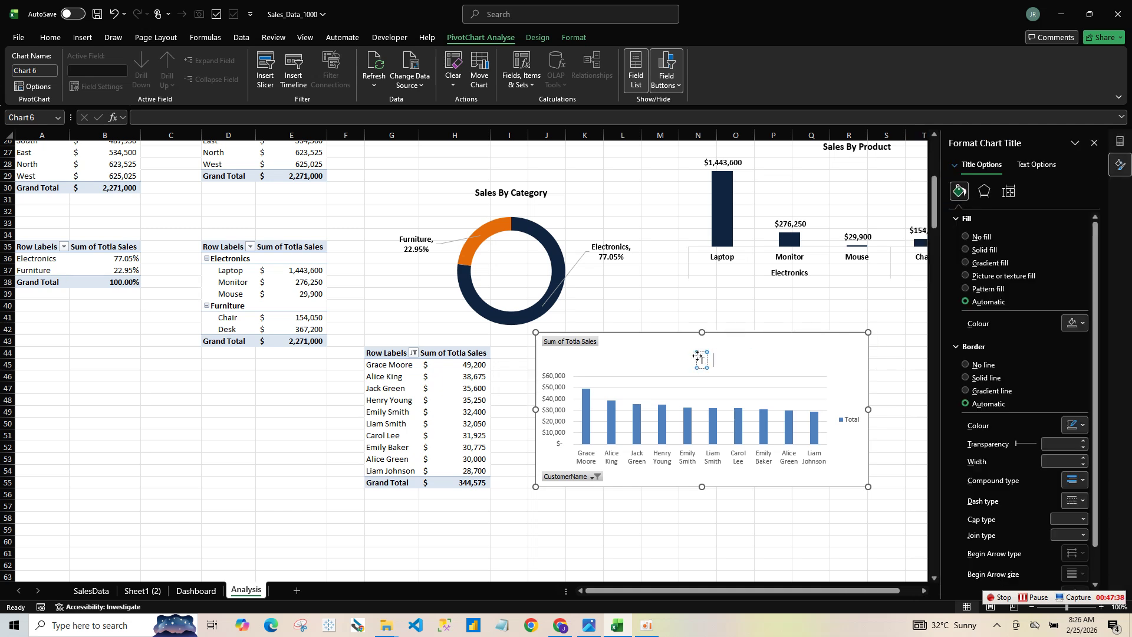
type("p 10 Custo")
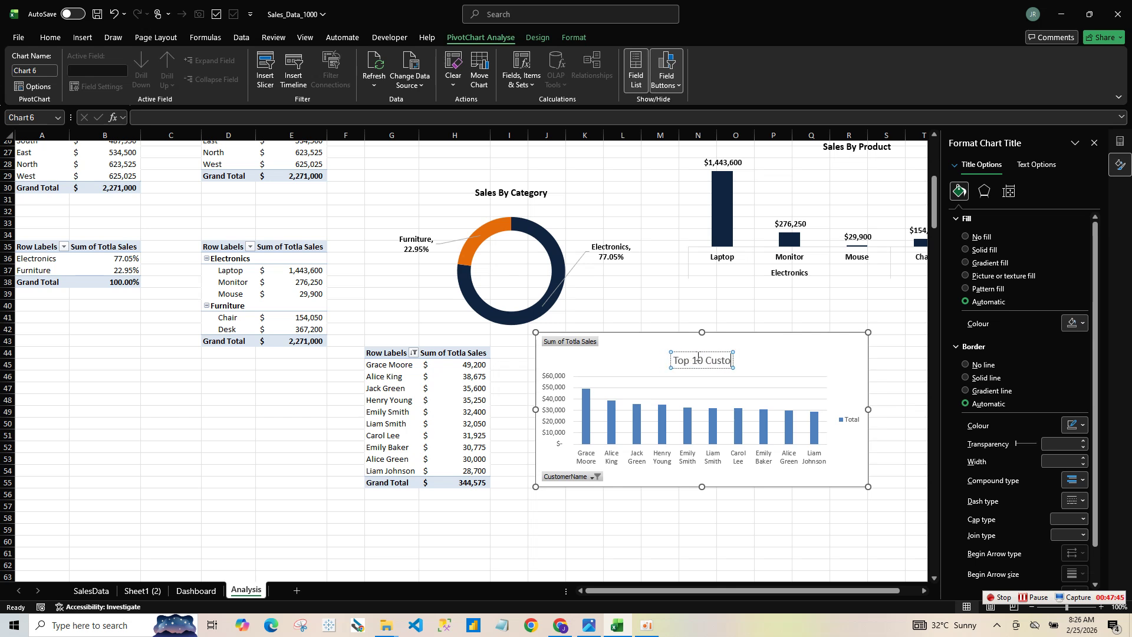
key("BackSpace")
key("BackSpace")
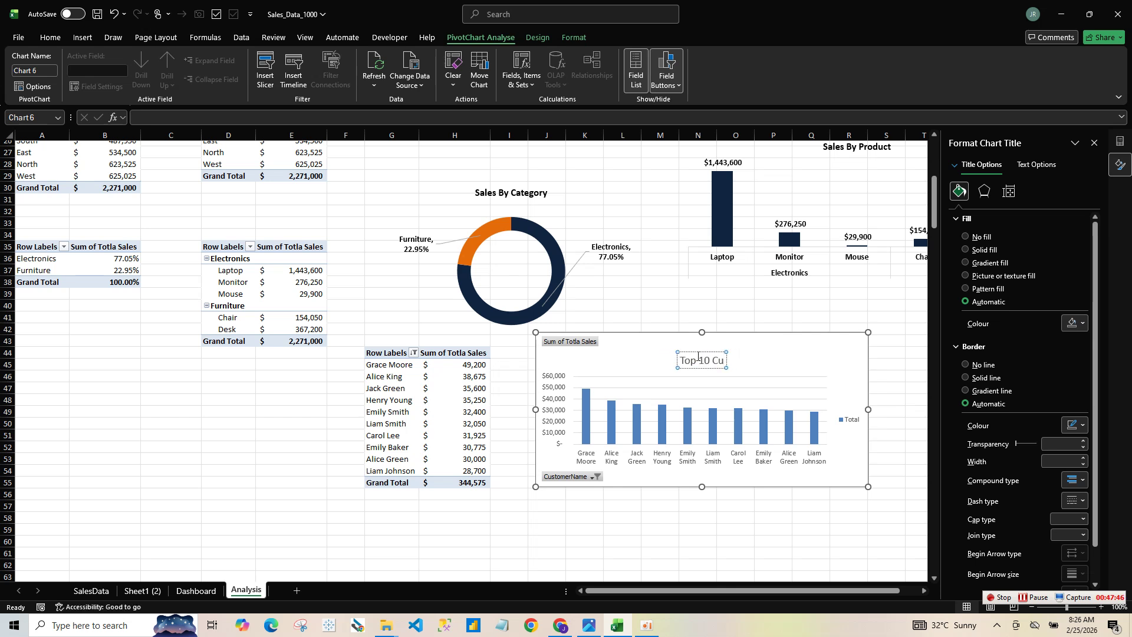
type("stomer")
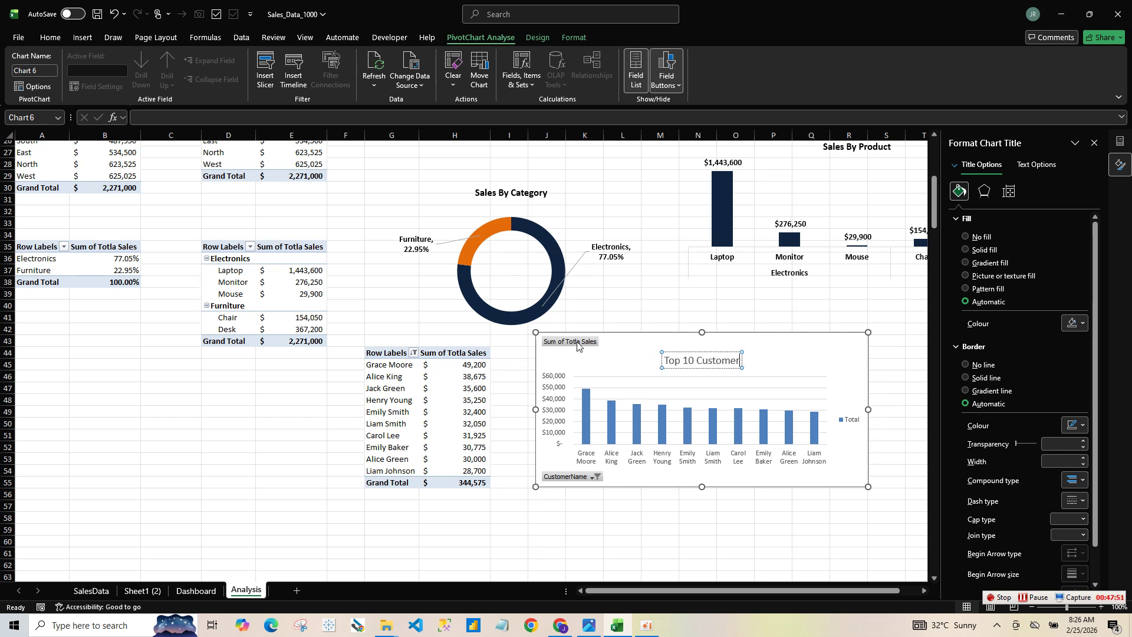
- Hide all field buttons on the Top 10 Customer chart
right_click(577, 346)
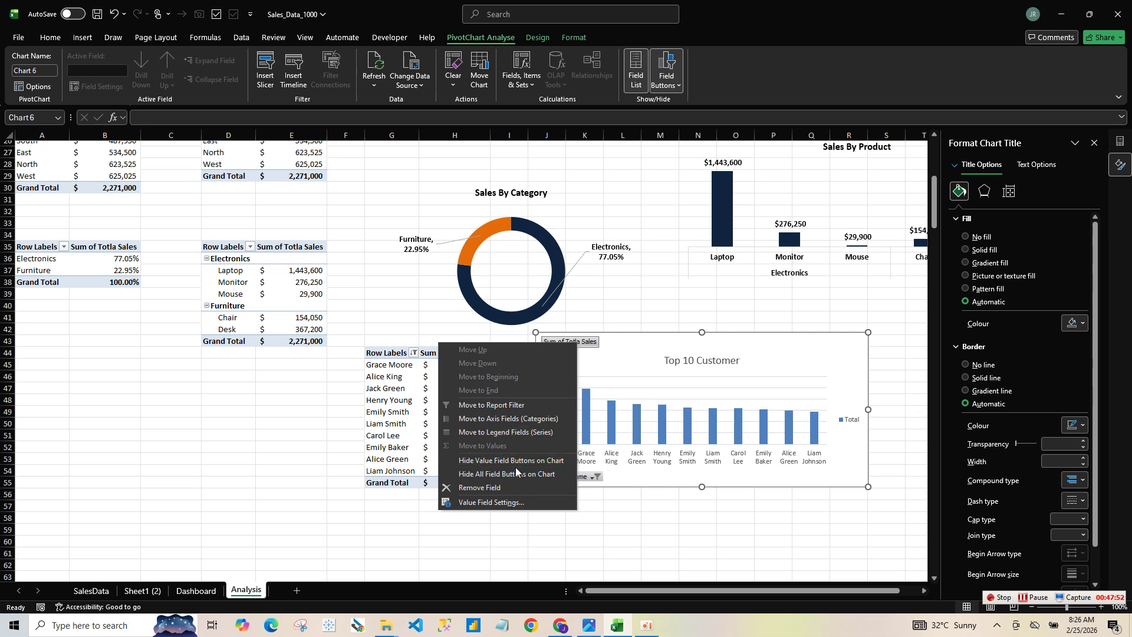
left_click(508, 474)
left_click(678, 239)
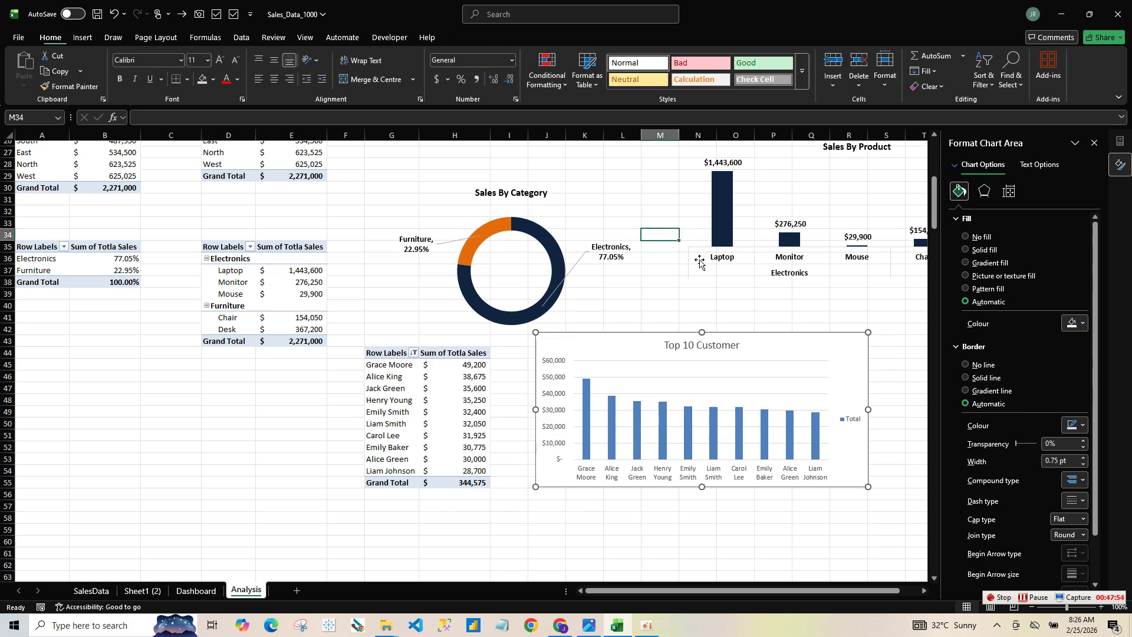
- Copy the formatting of the Sales By Product chart onto the Top 10 Customer chart with Format Painter
left_click(682, 244)
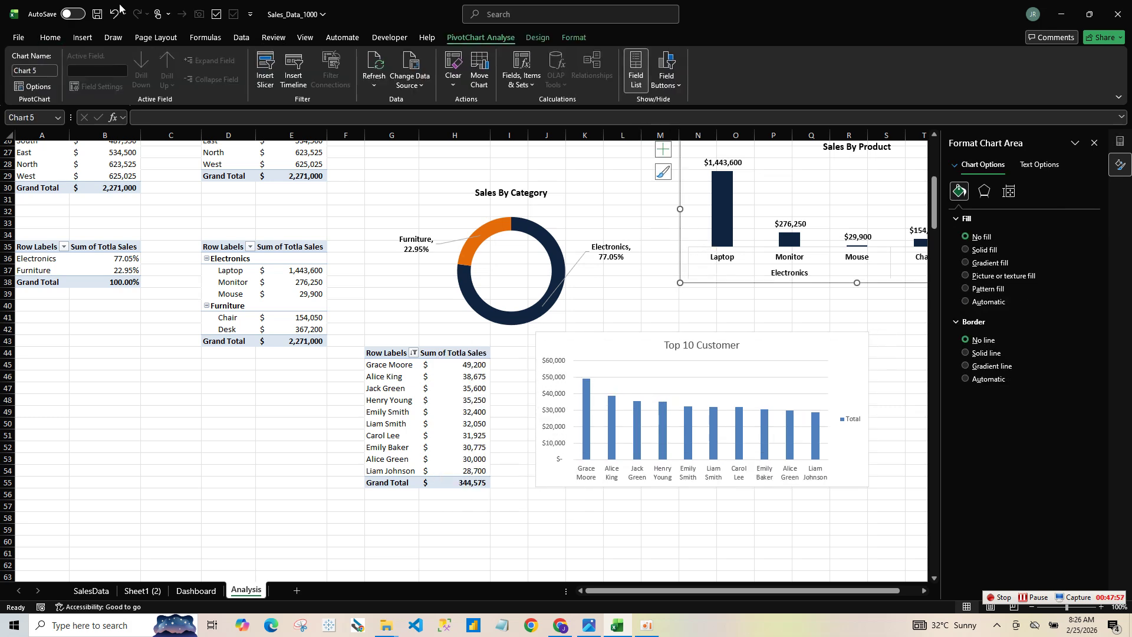
left_click(54, 39)
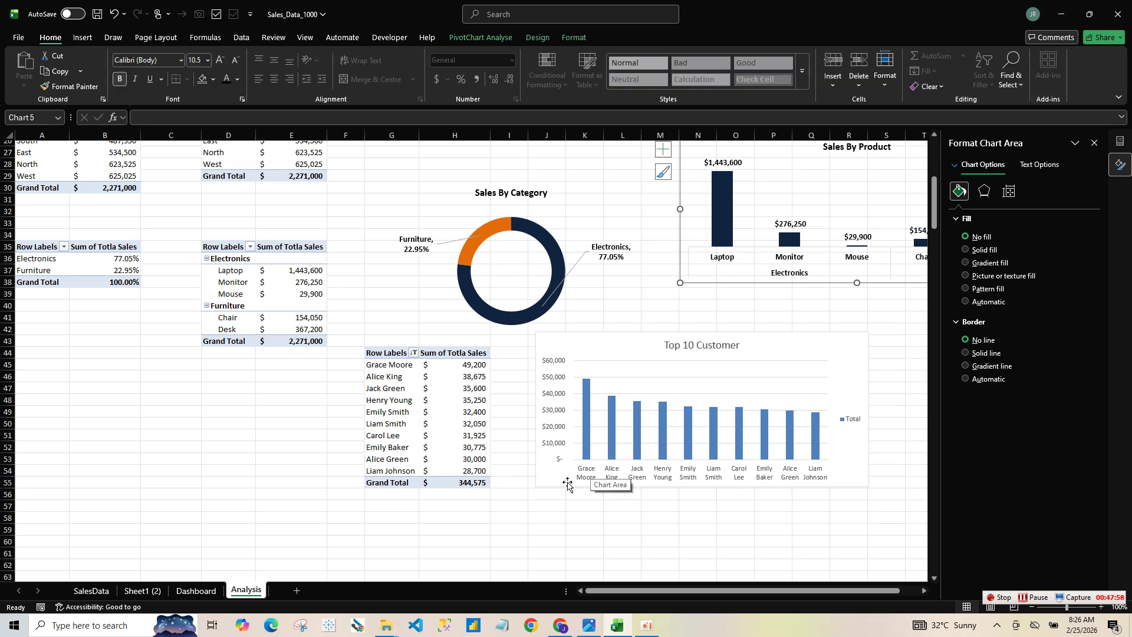
left_click(94, 87)
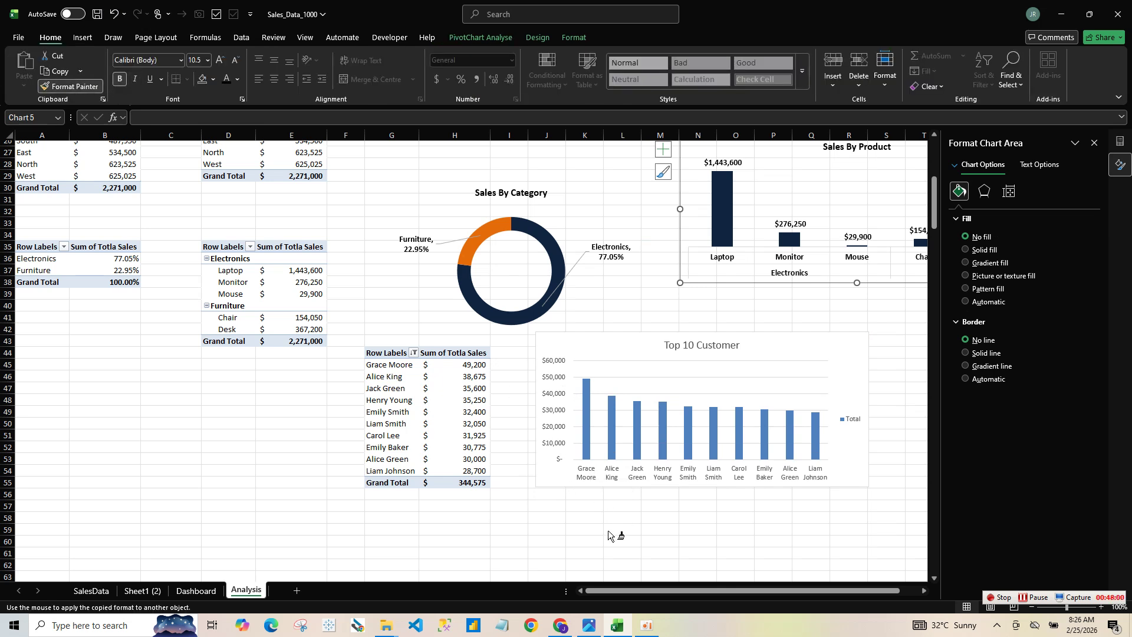
left_click(546, 481)
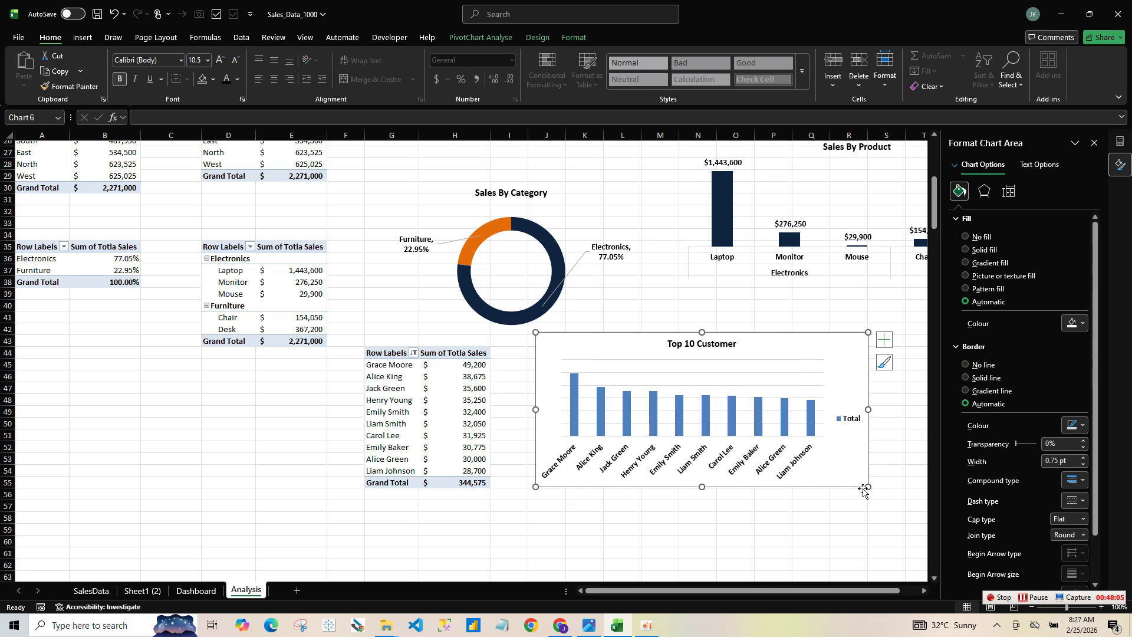
- Remove the legend and gridlines from the Top 10 Customer chart and add data labels
left_click(851, 419)
key("Delete")
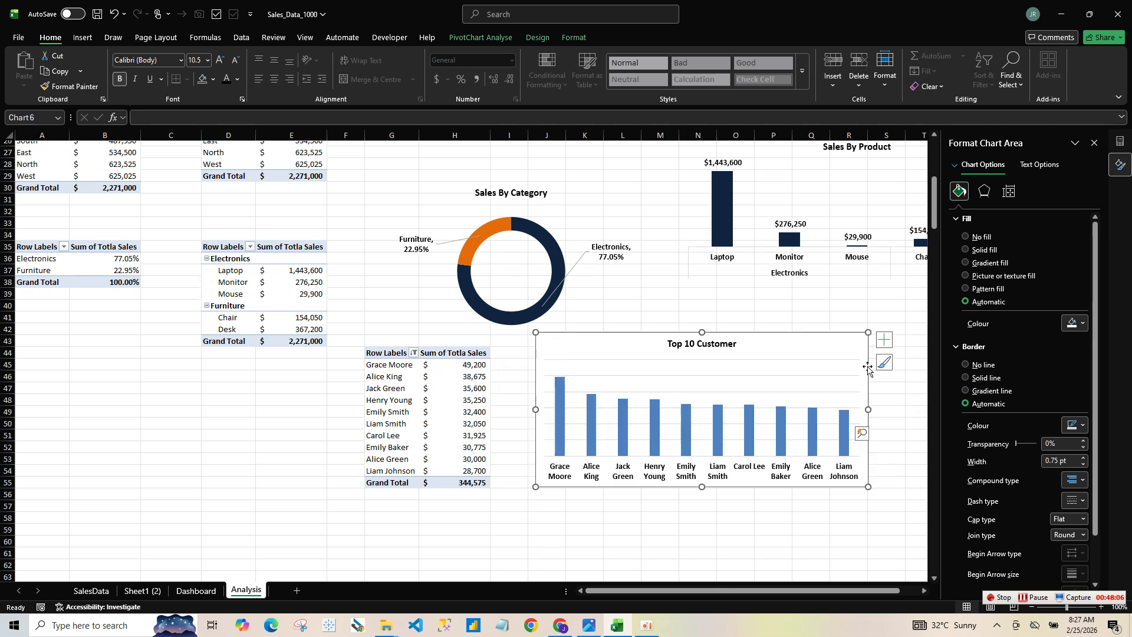
left_click(883, 340)
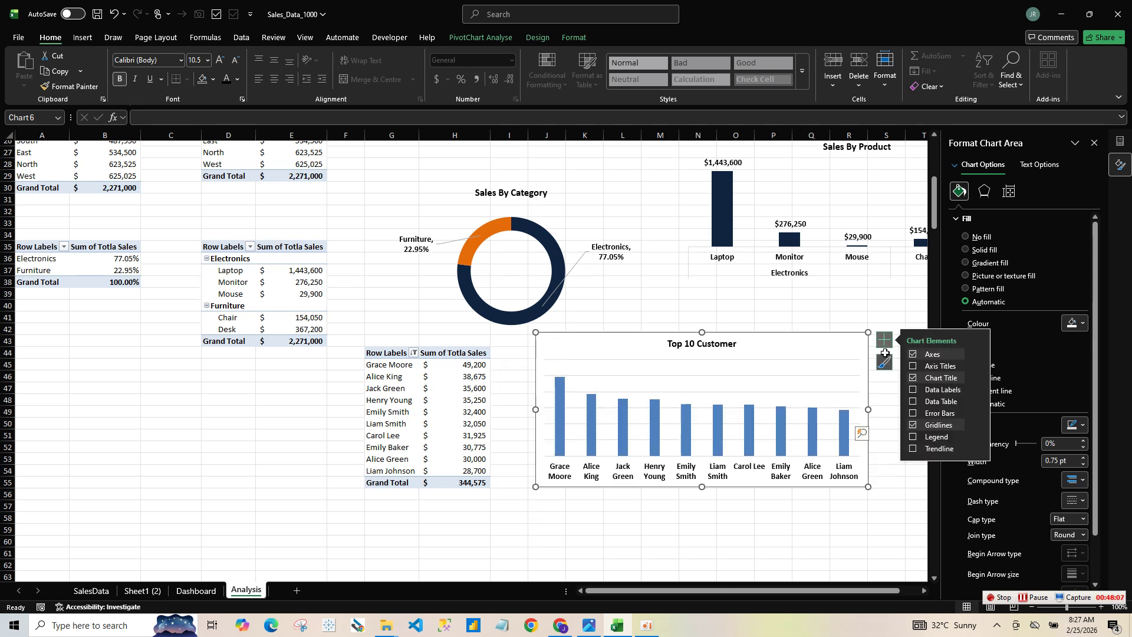
left_click(912, 427)
left_click(913, 390)
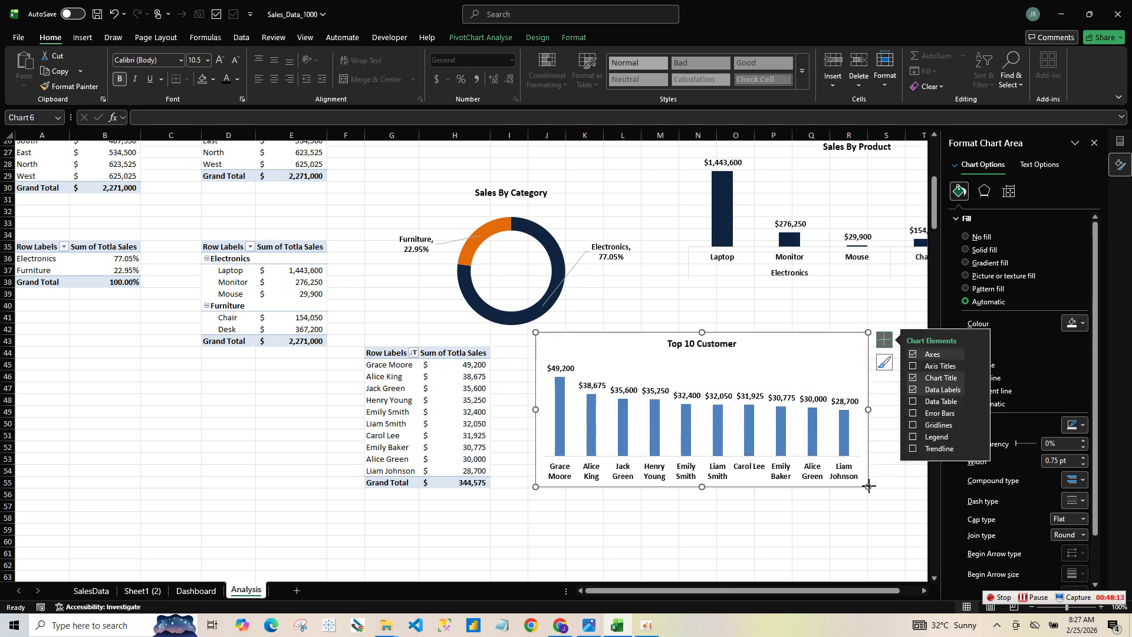
- Make the Top 10 Customer chart slightly wider and shorter, and set its chart area to no line and no fill
left_click_drag(867, 487, 888, 475)
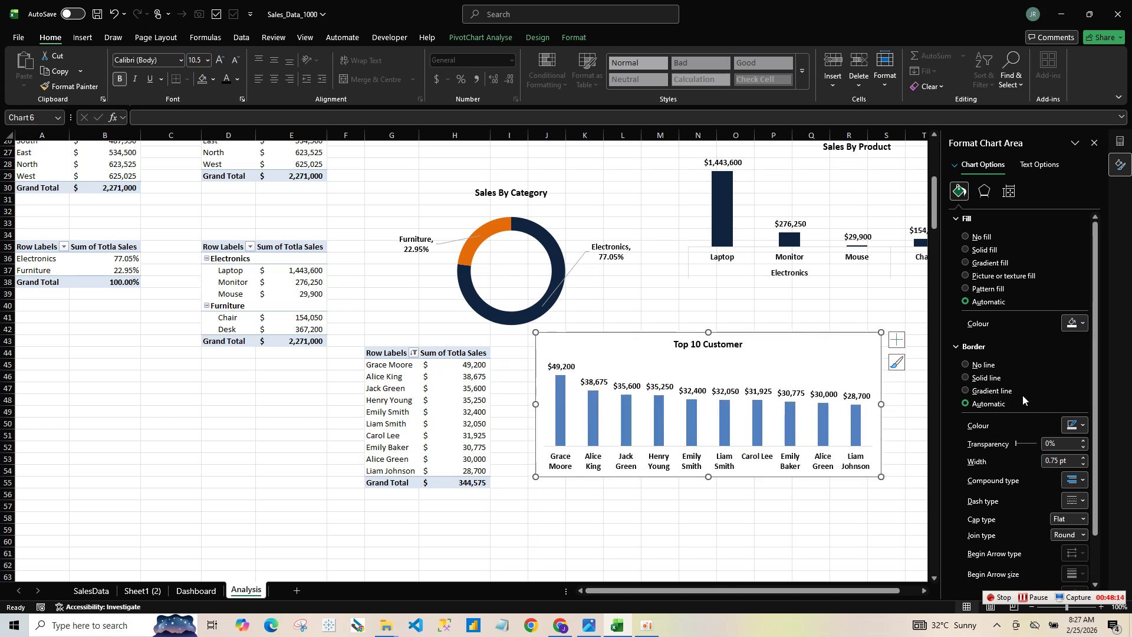
left_click(985, 364)
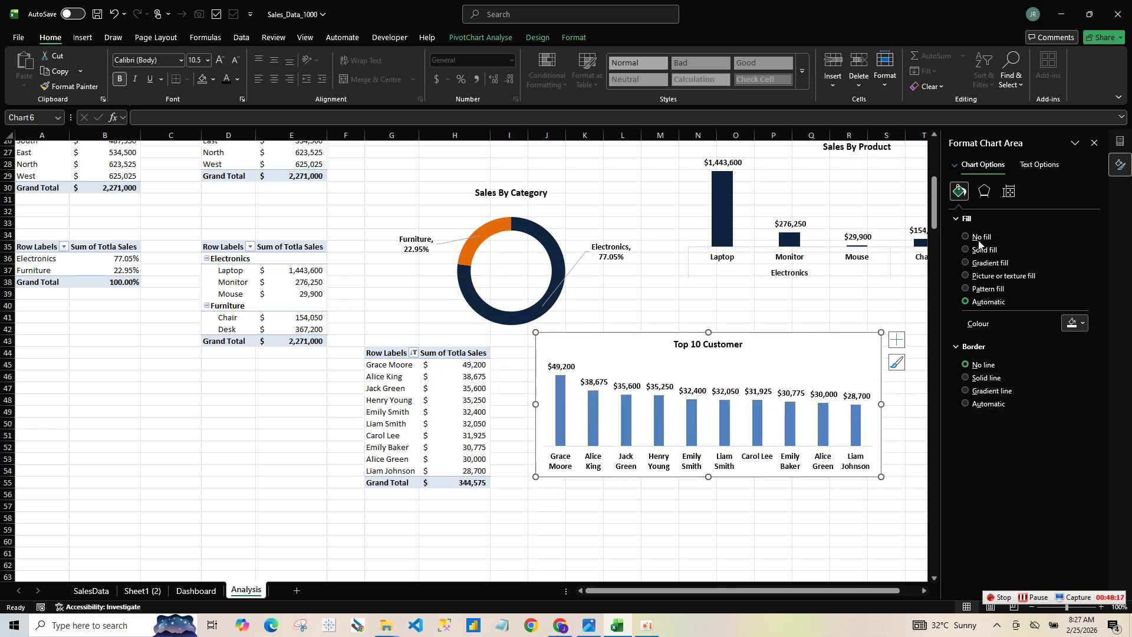
left_click(982, 237)
- Fill the columns of the Top 10 Customer chart with the darkest navy theme colour
left_click(856, 429)
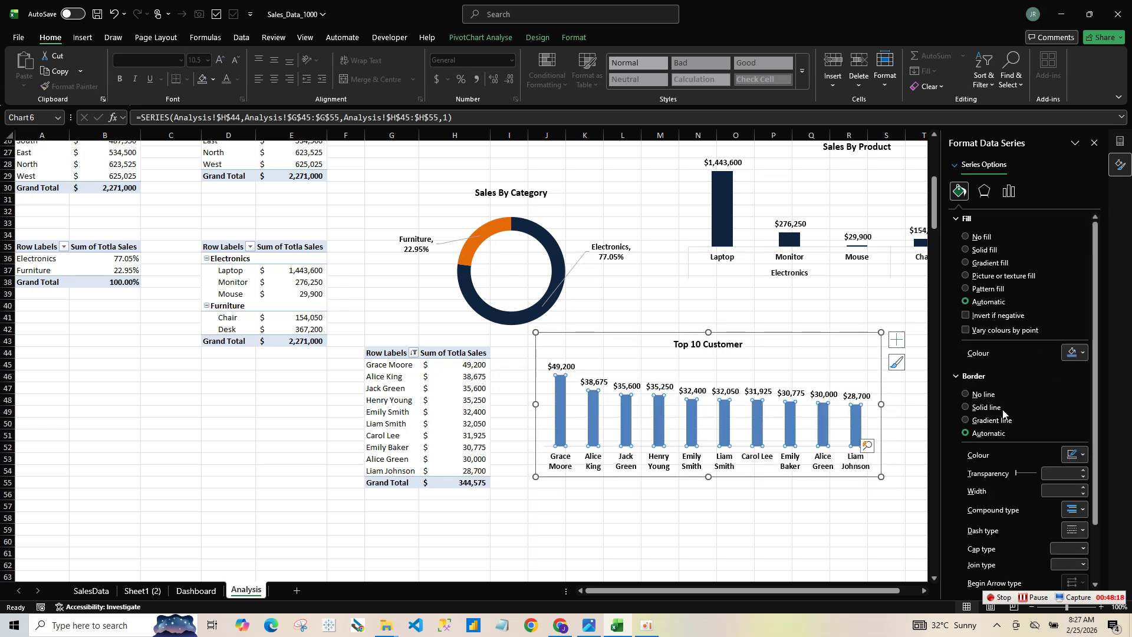
left_click(1076, 352)
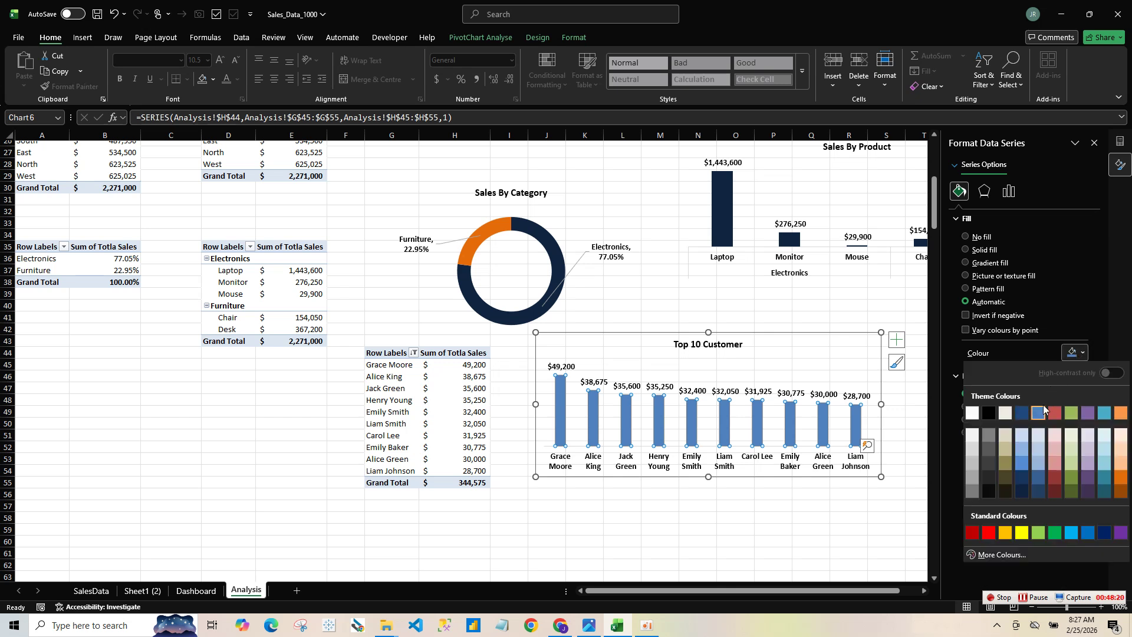
left_click(1016, 493)
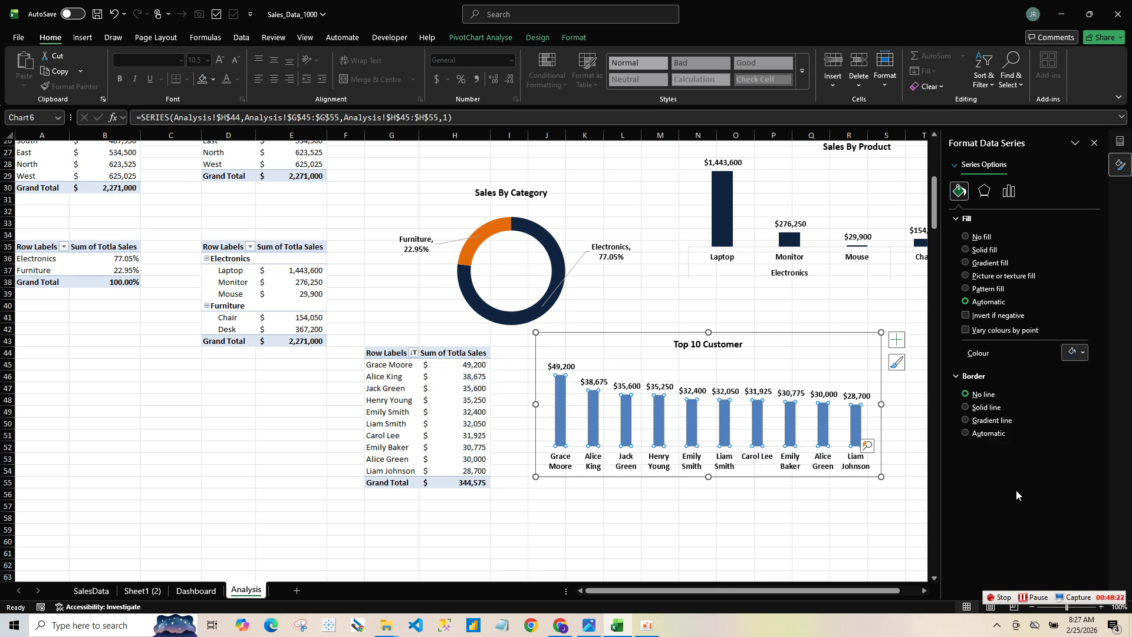
left_click(737, 497)
left_click(865, 470)
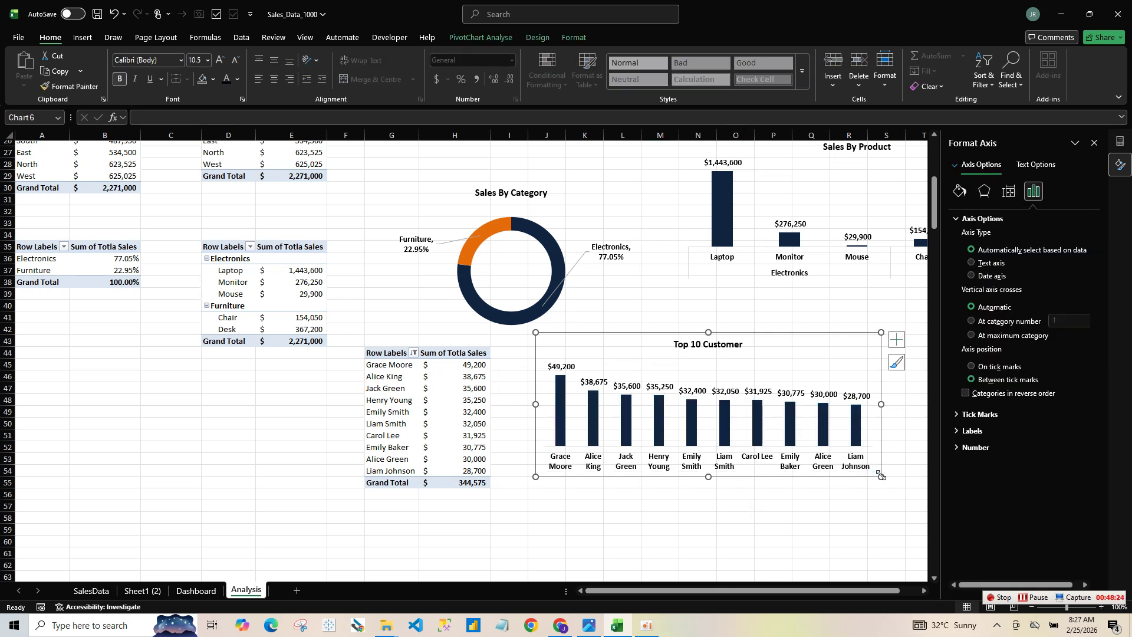
- Copy the Top 10 Customer chart to the Dashboard sheet and shrink it to fit the empty white card below Reginal Sales
left_click(880, 474)
left_click(210, 594)
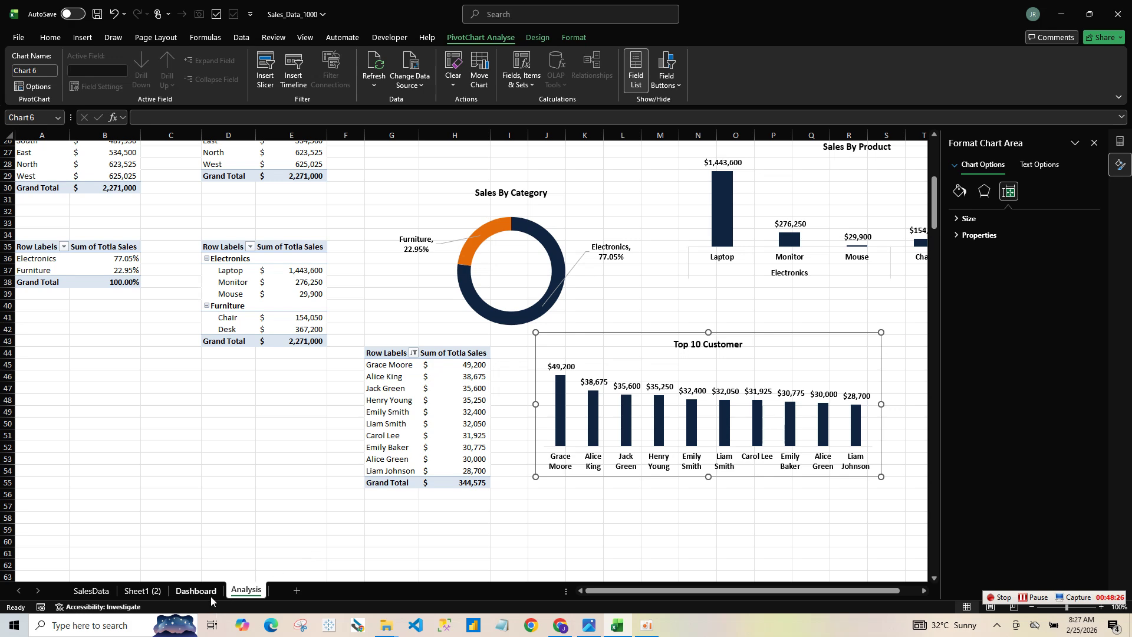
left_click(619, 345)
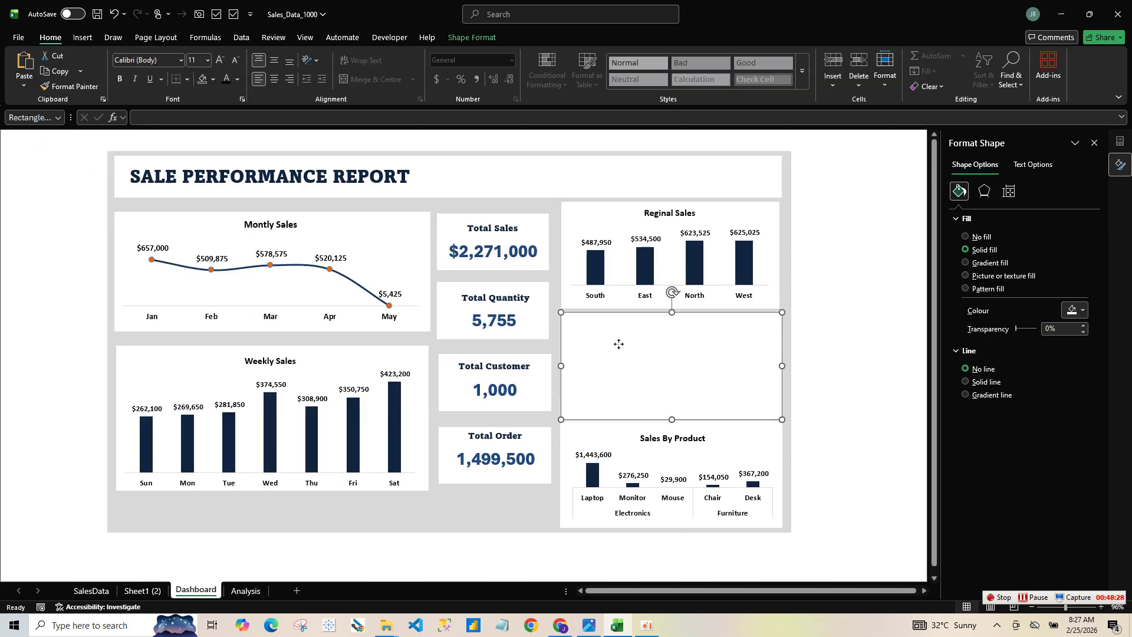
right_click(618, 344)
left_click(629, 109)
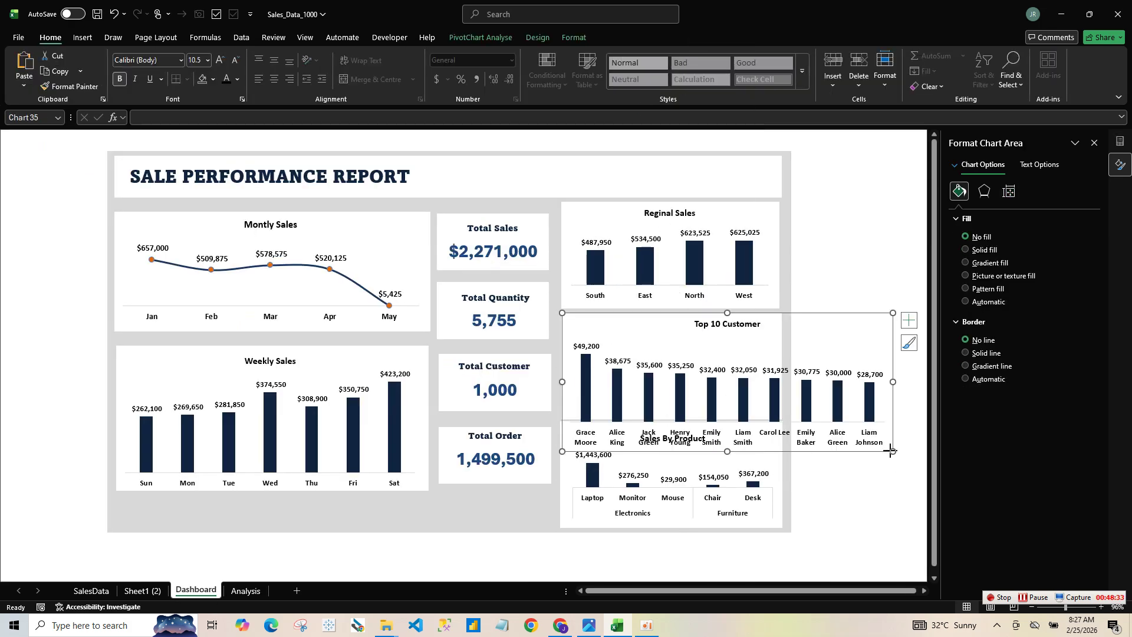
left_click_drag(891, 451, 781, 416)
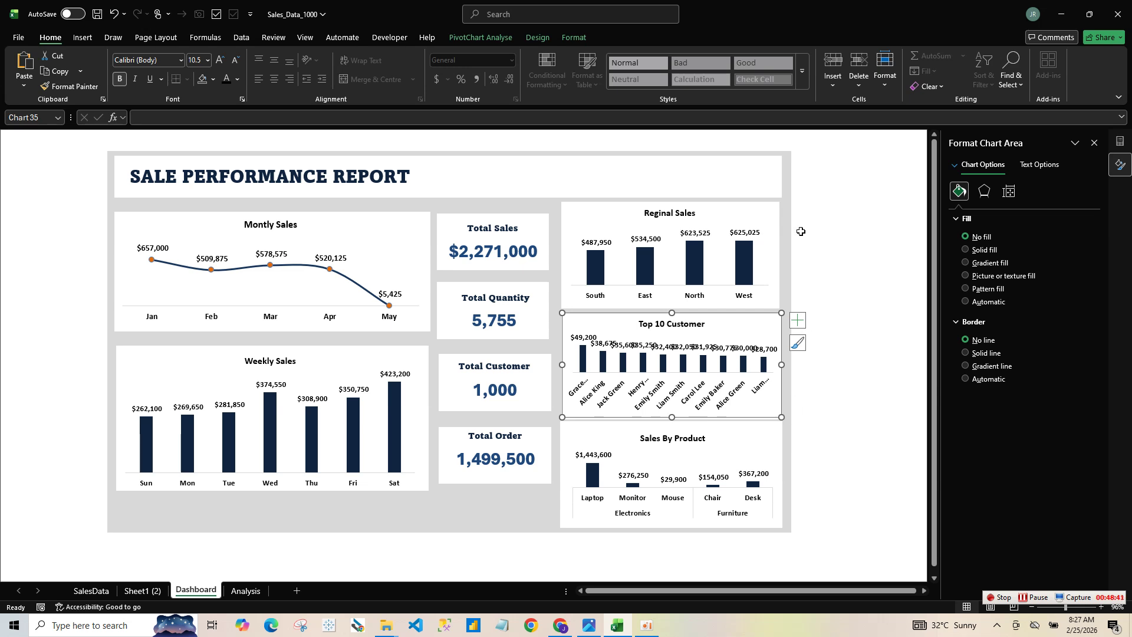
- Extend the dashboard's background past its right edge by filling cells V3:X37 with the same light grey
left_click_drag(788, 204, 841, 523)
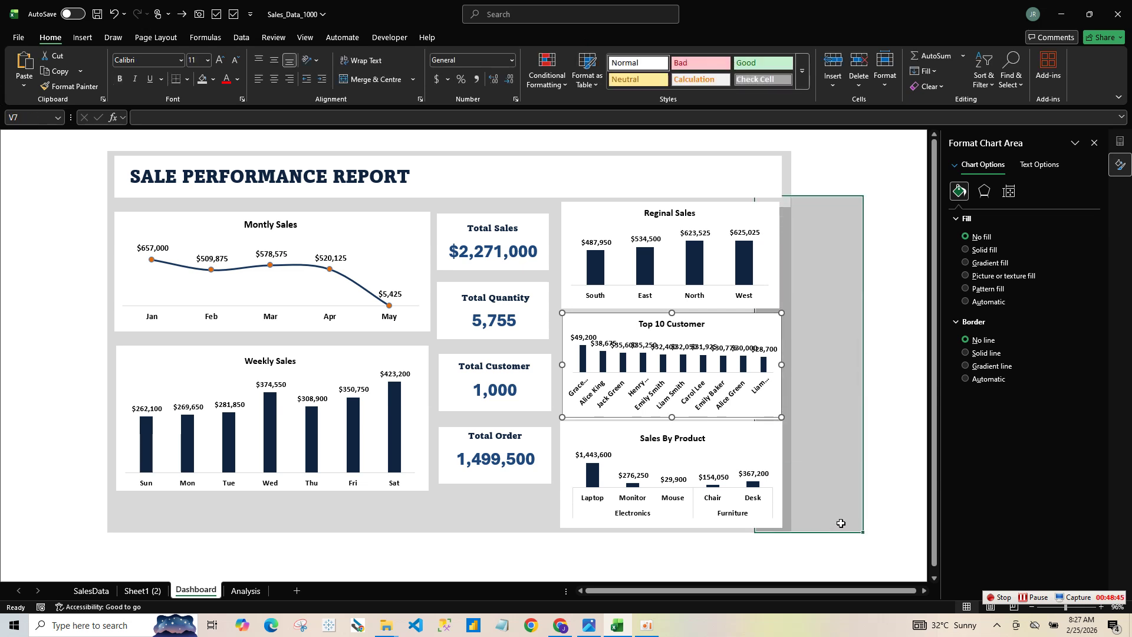
left_click(800, 159)
left_click_drag(799, 159, 824, 424)
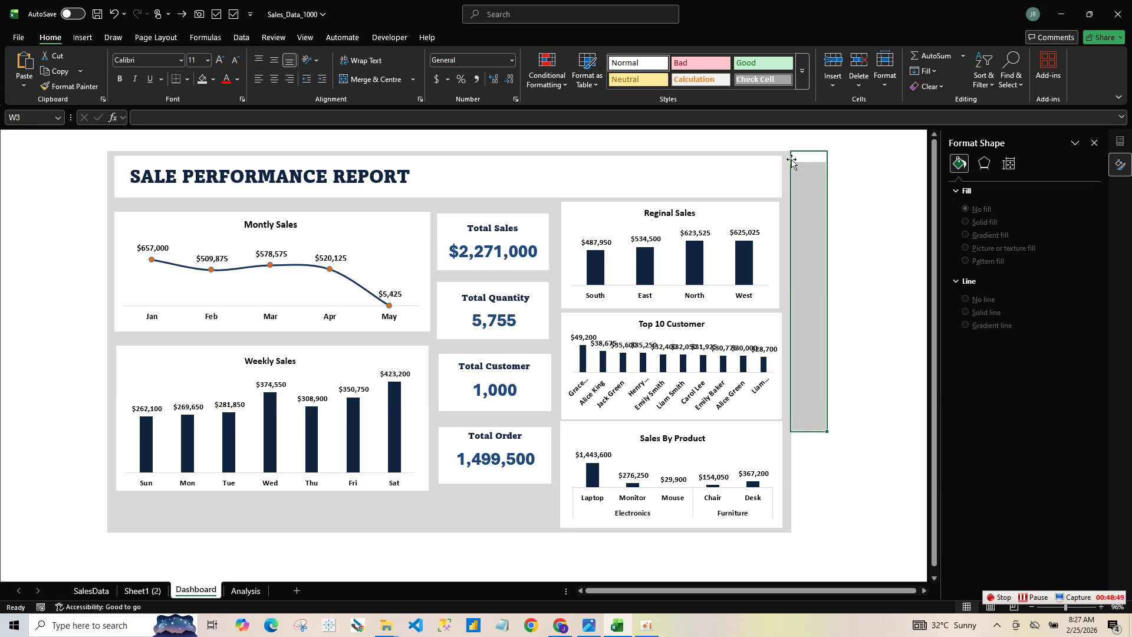
left_click_drag(791, 160, 801, 305)
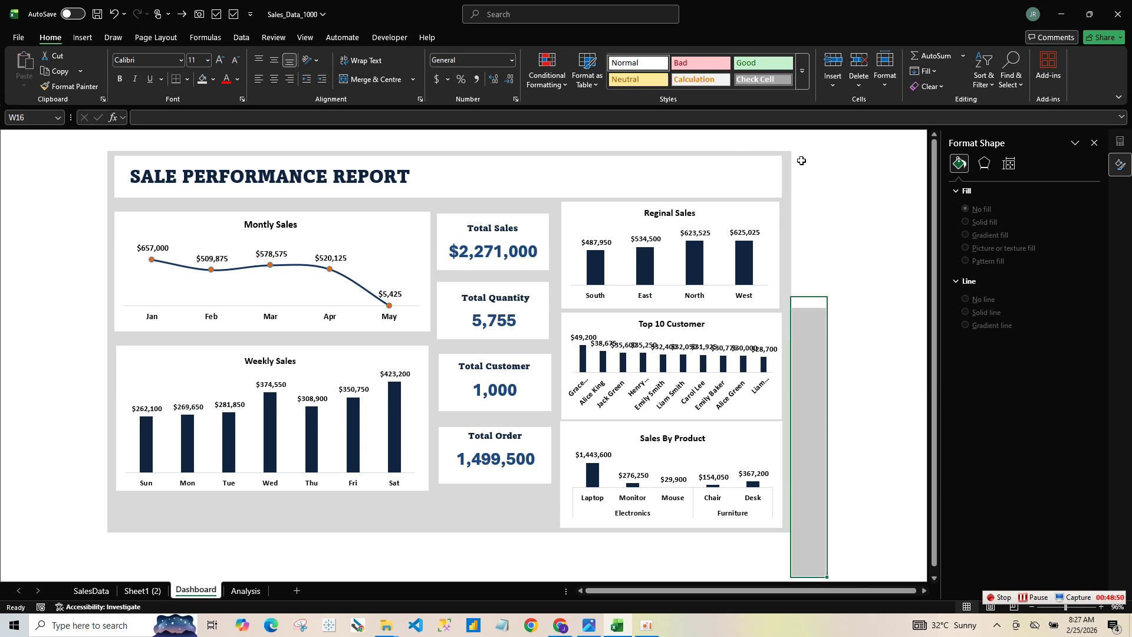
left_click_drag(791, 157, 828, 533)
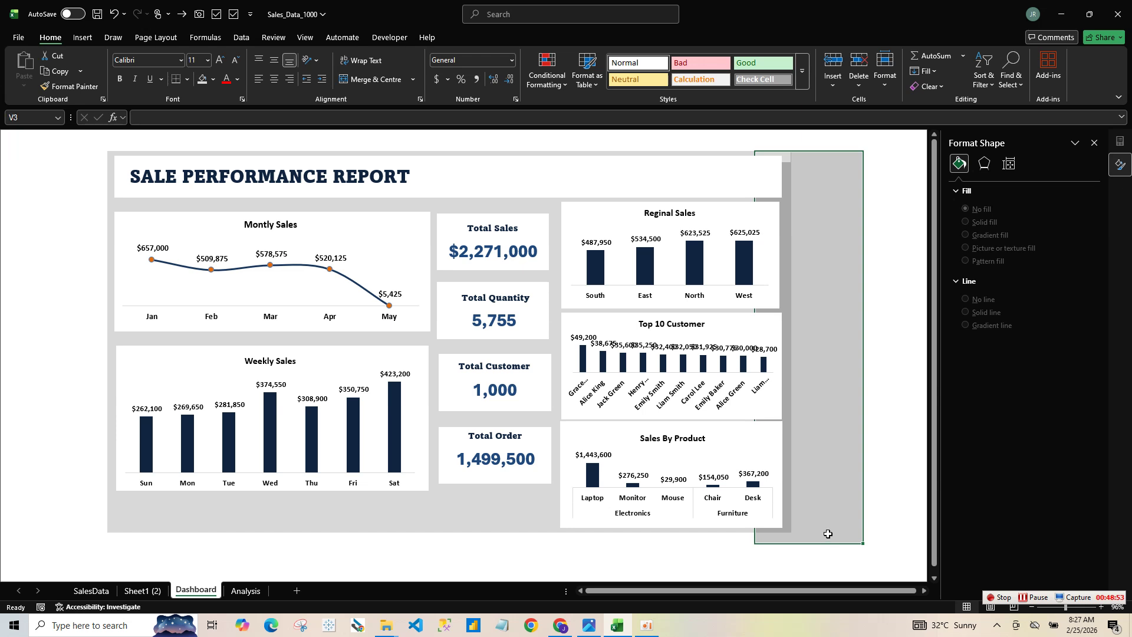
left_click(202, 79)
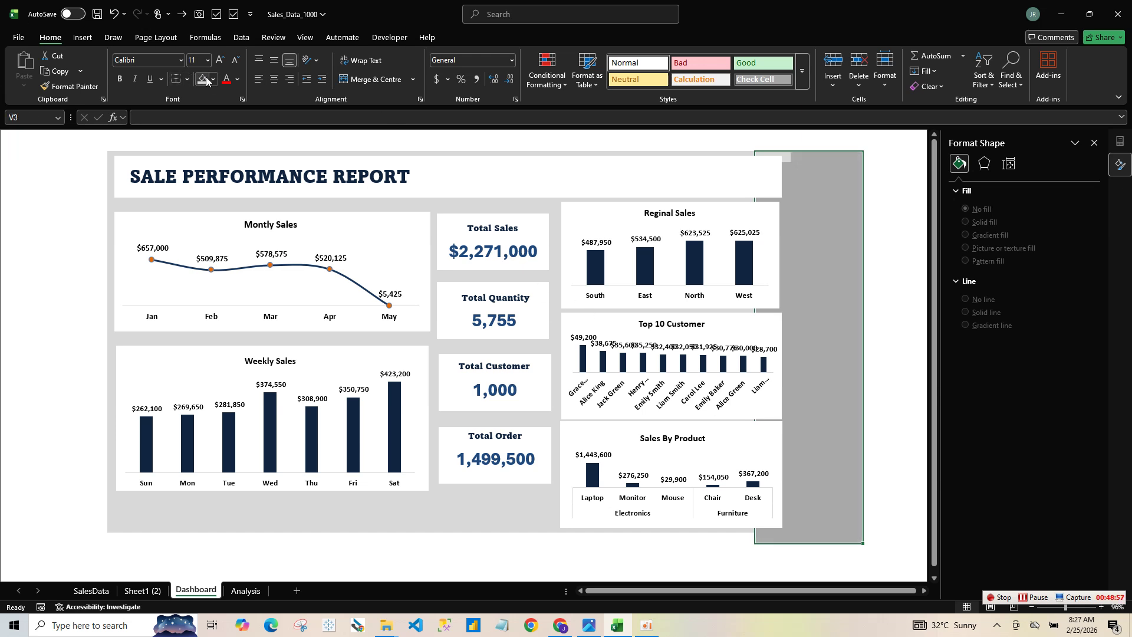
left_click(914, 472)
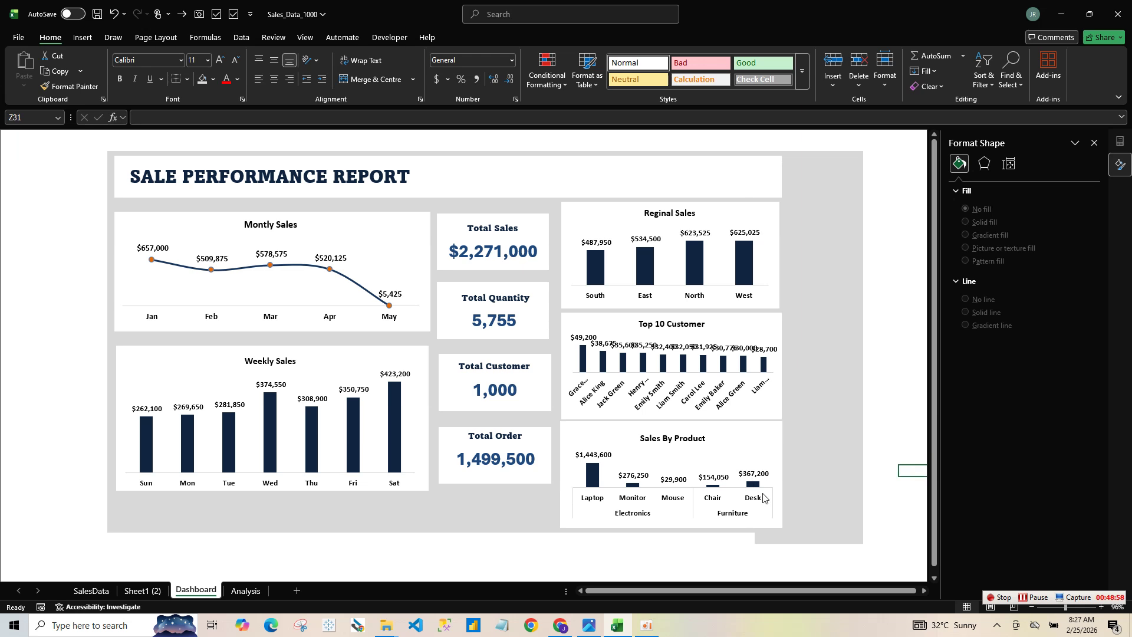
- Clear the grey overhang below the dashboard by copying an unfilled cell's format onto V37:X38 with Format Painter
left_click(656, 546)
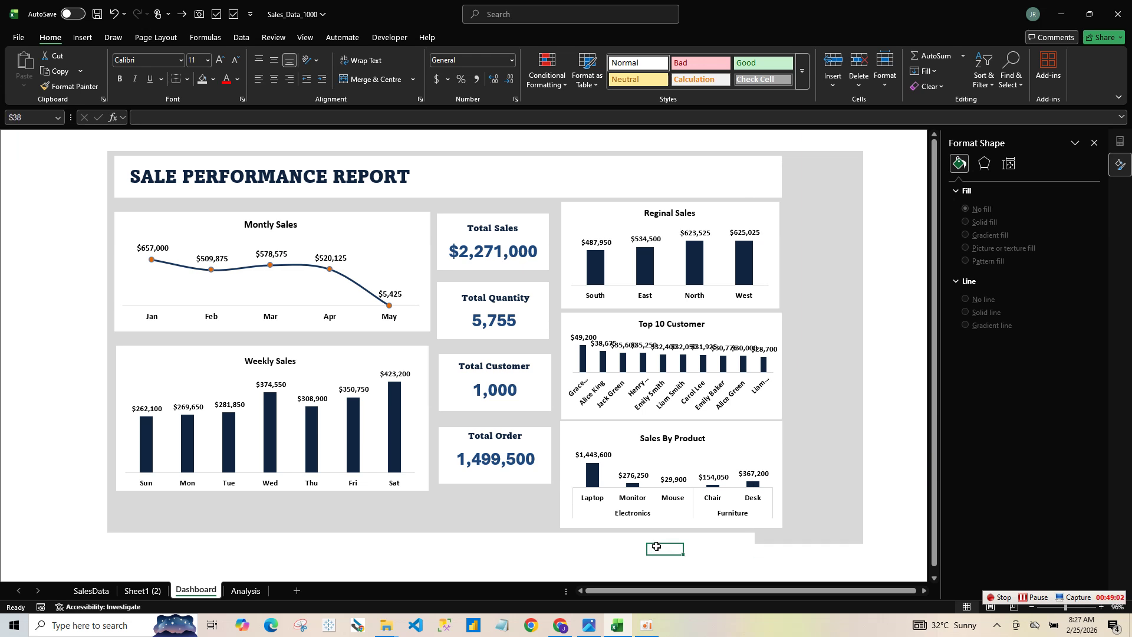
left_click(71, 86)
mouse_move(758, 540)
left_mouse_down()
mouse_move(859, 563)
mouse_move(860, 550)
left_mouse_up()
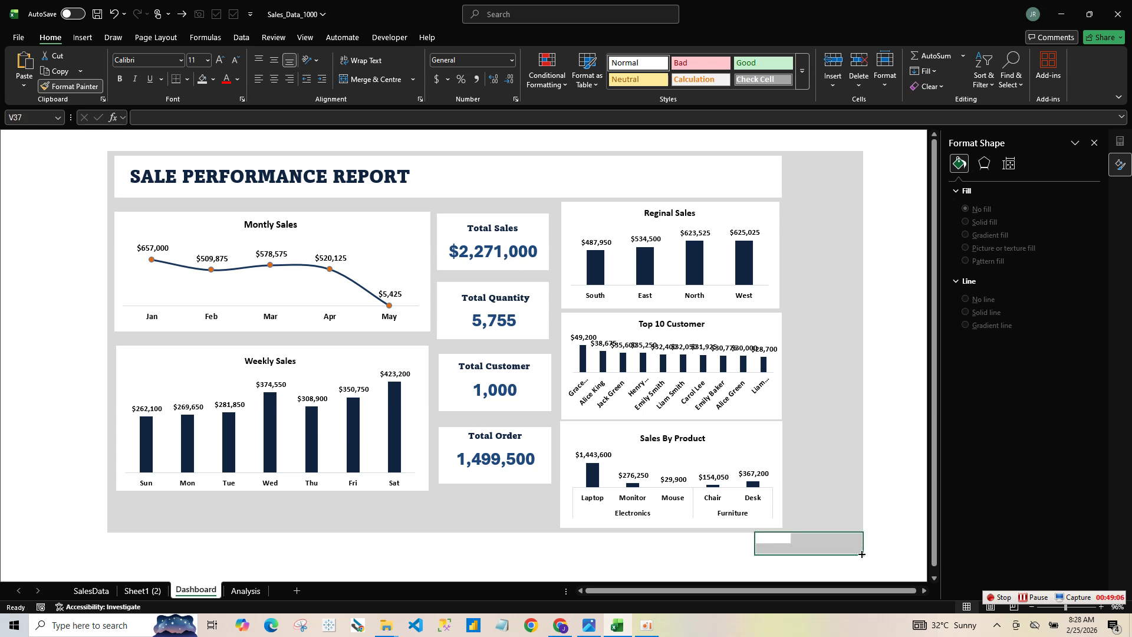
left_click(780, 350)
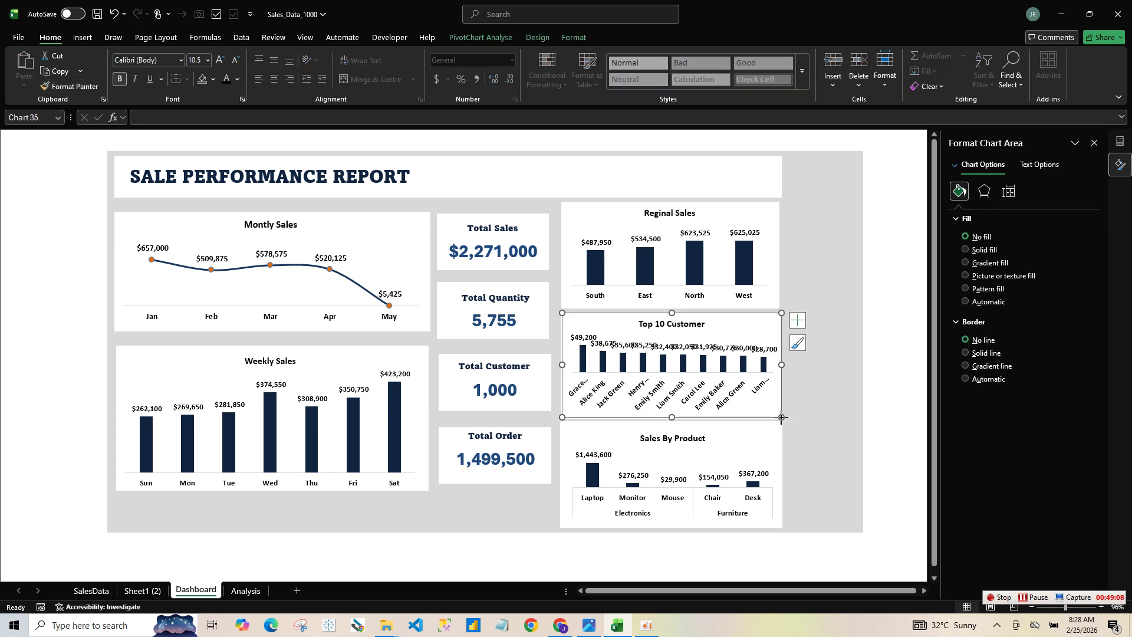
left_click_drag(781, 416, 852, 417)
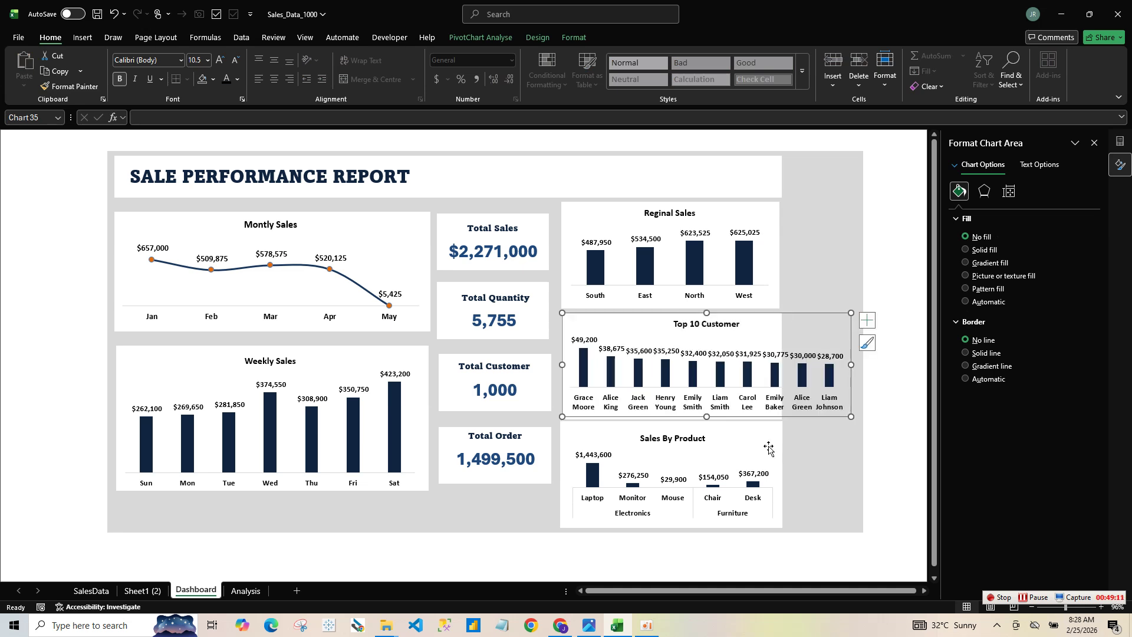
left_click(567, 342)
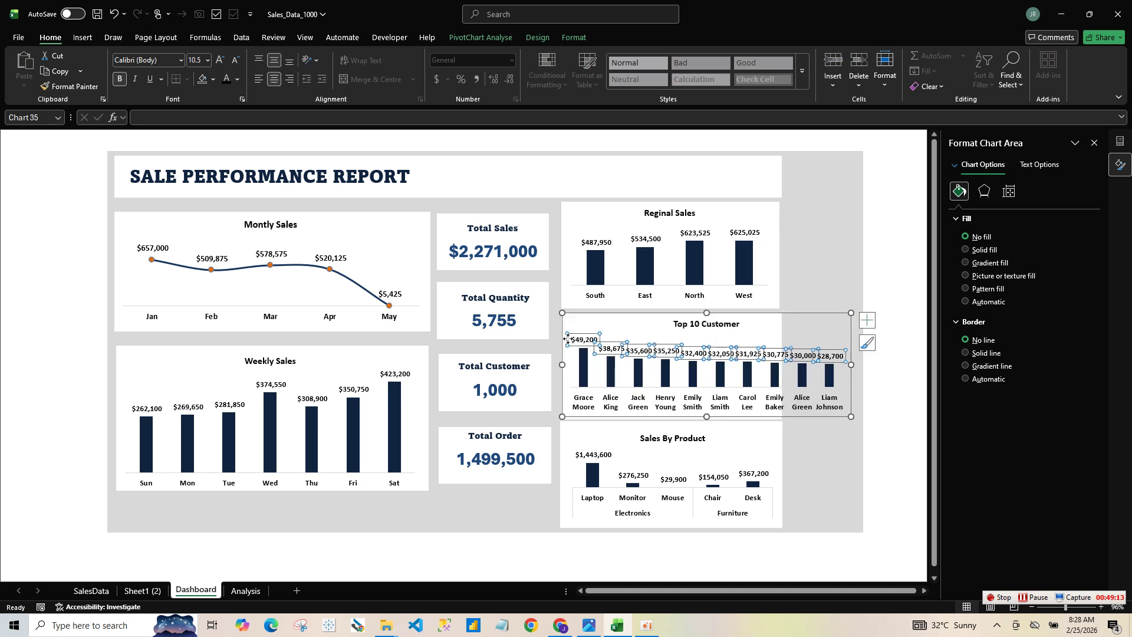
key("ctrl+z")
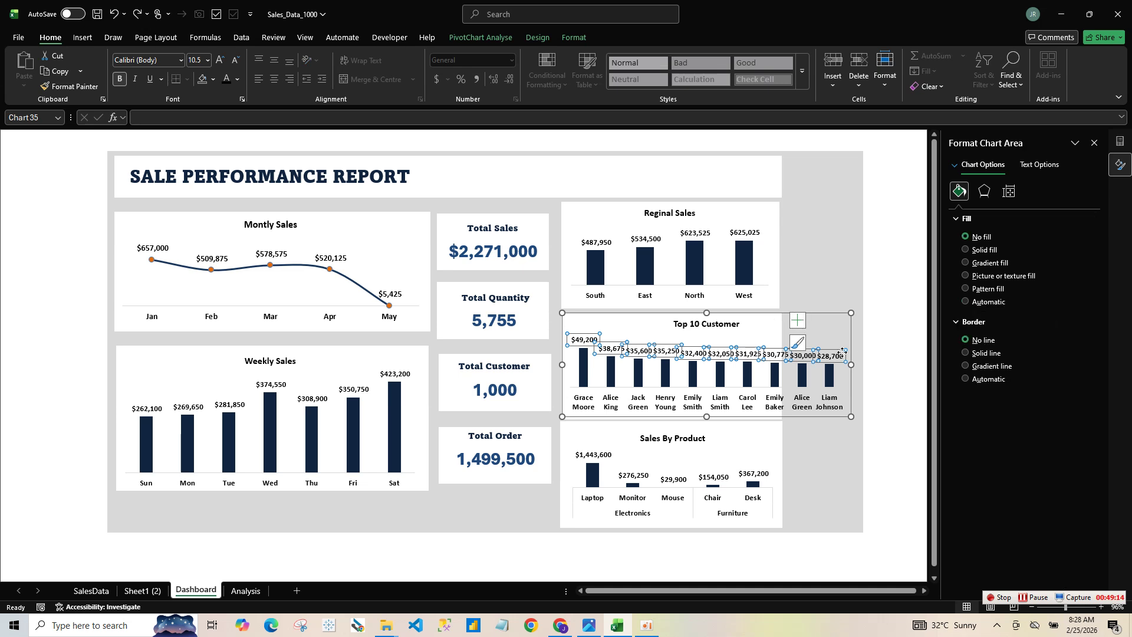
- Widen the white cards behind Top 10 Customer and Sales By Product to nearly the right edge of the grey background
left_click_drag(767, 415, 752, 415)
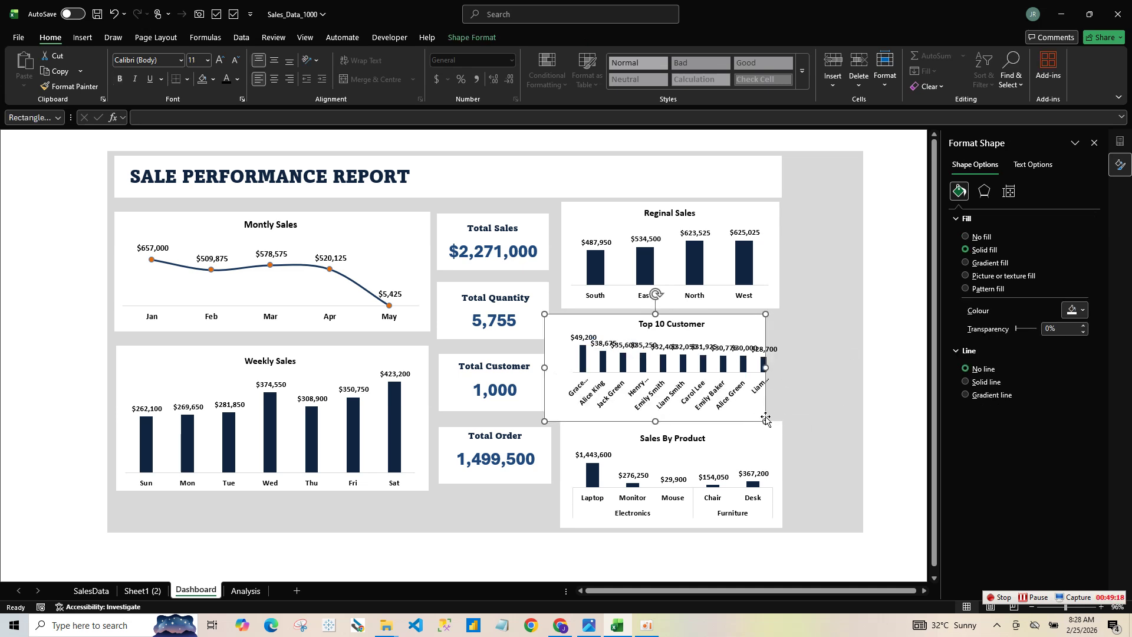
left_click_drag(766, 419, 863, 415)
left_click(767, 449)
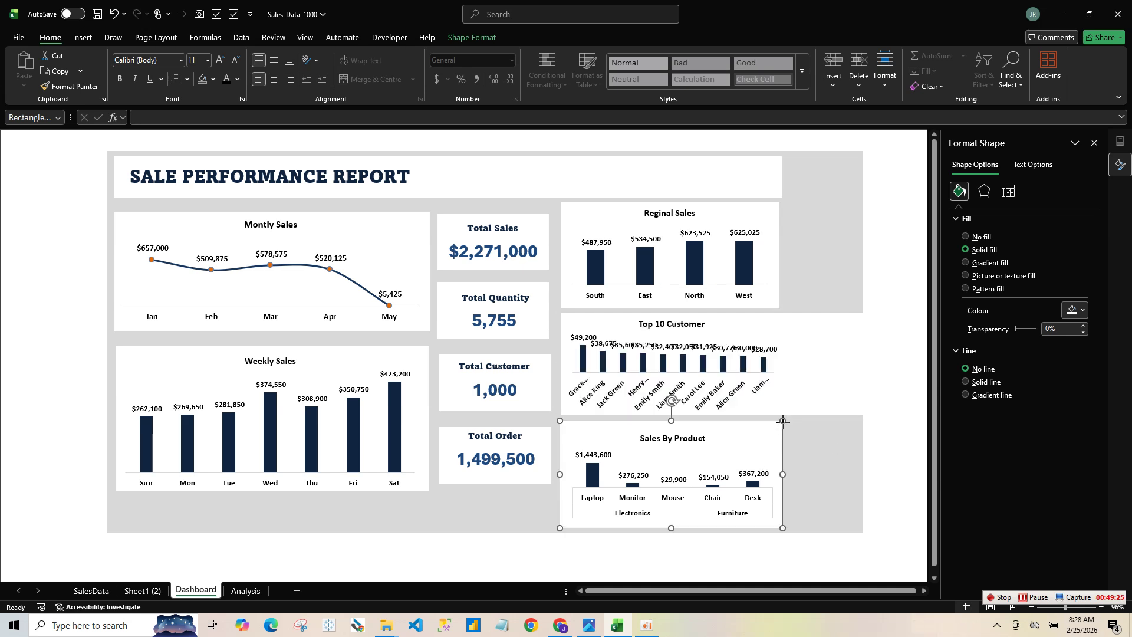
left_click_drag(783, 421, 859, 410)
left_click(857, 391)
- Widen the Top 10 Customer chart to fill its enlarged card and reduce its height slightly
left_click(772, 396)
left_click(775, 366)
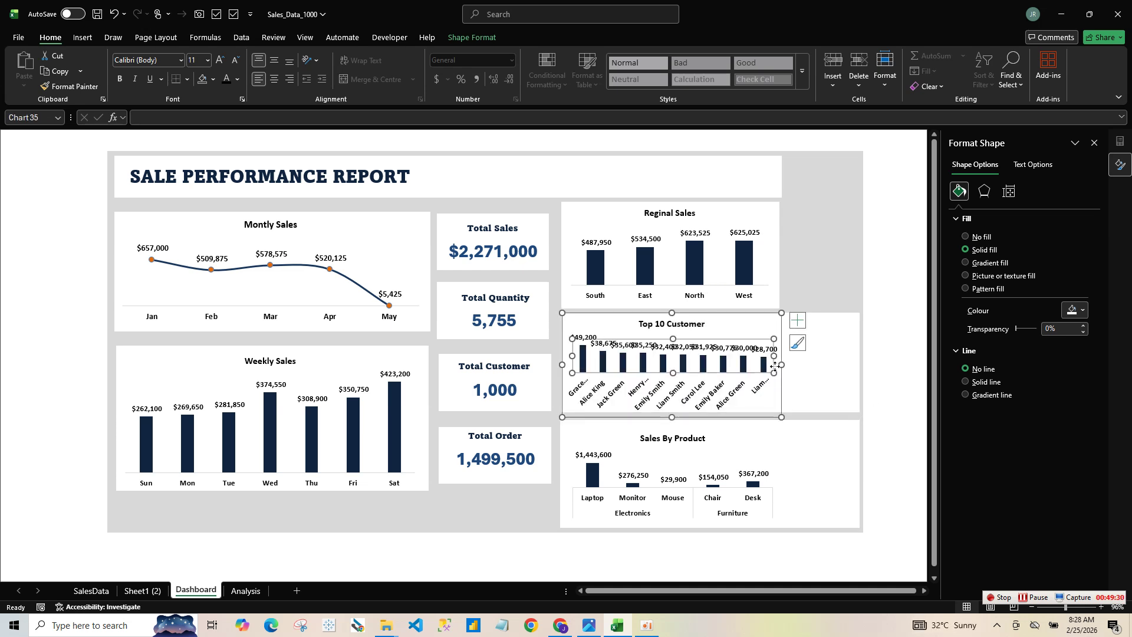
left_click_drag(783, 417, 852, 401)
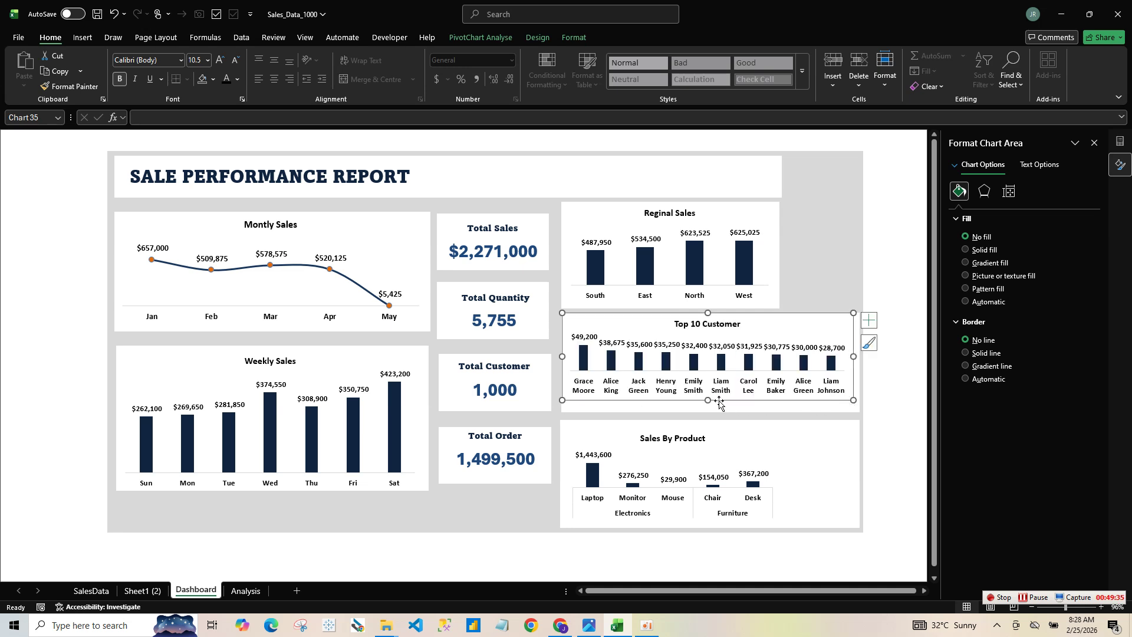
left_click_drag(707, 400, 707, 405)
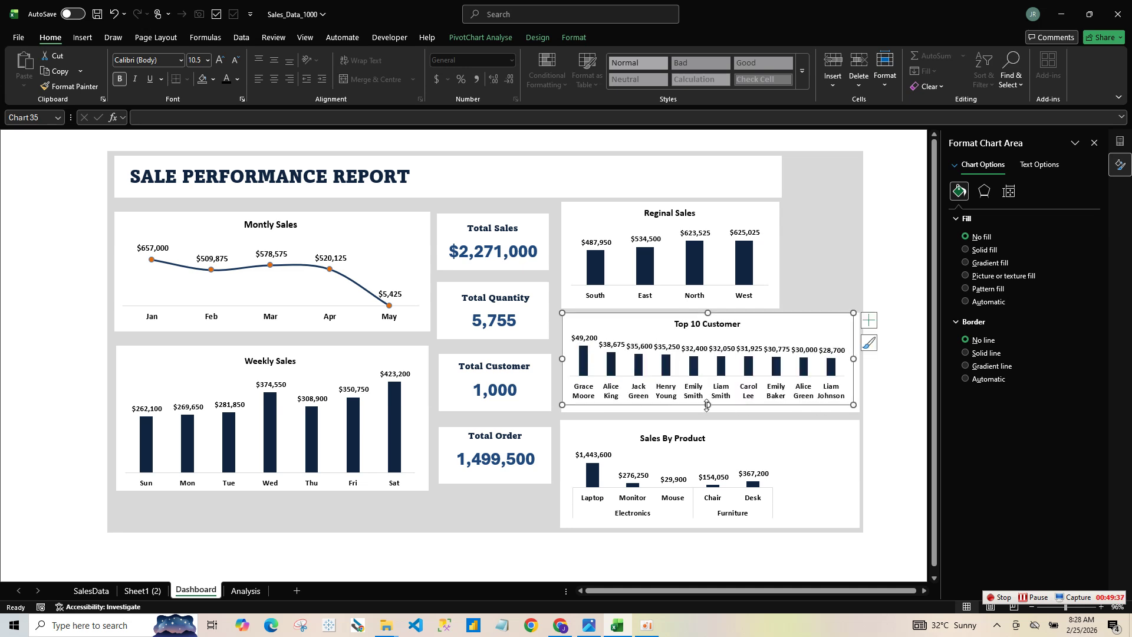
- Extend the white card behind the Top 10 Customer chart slightly downward, almost to the Sales By Product card
left_click(712, 344)
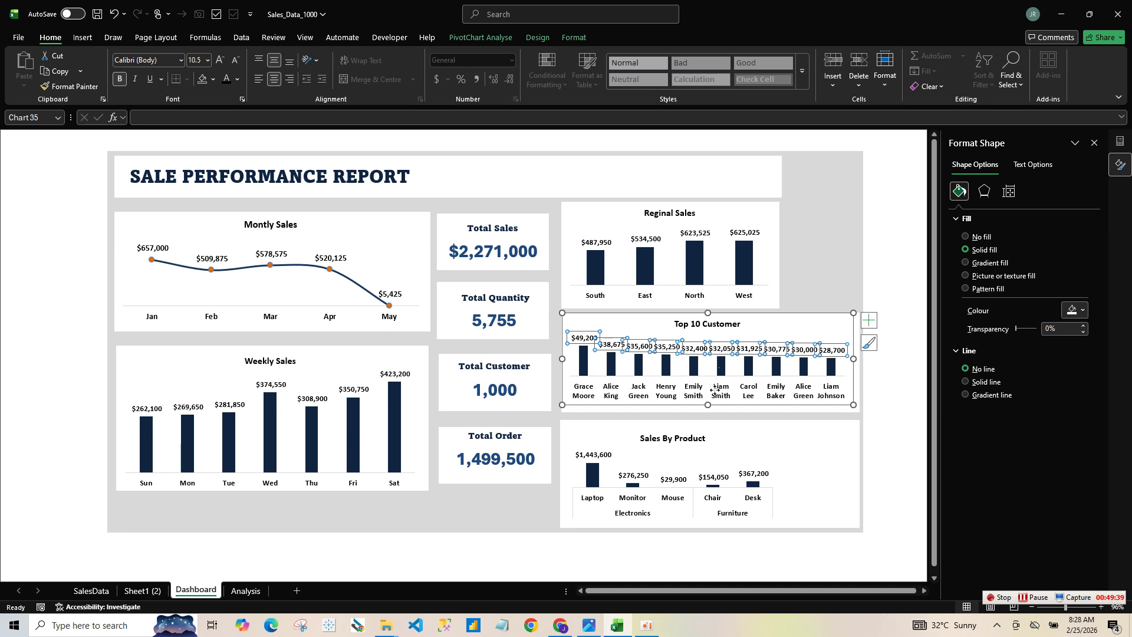
left_click(707, 412)
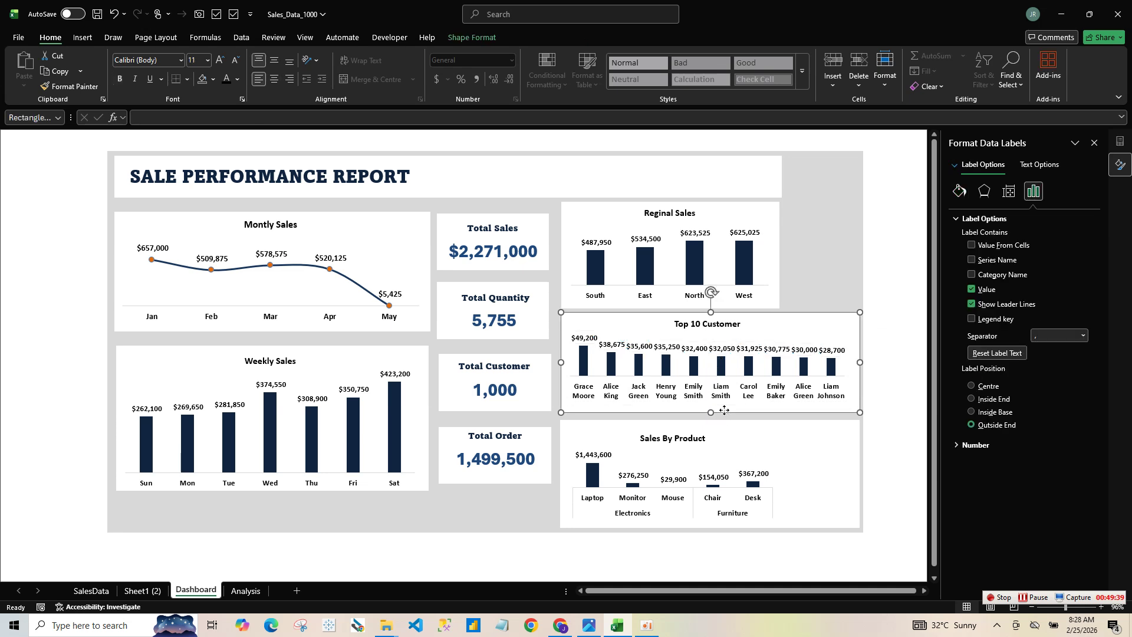
left_click(715, 379)
left_click(726, 385)
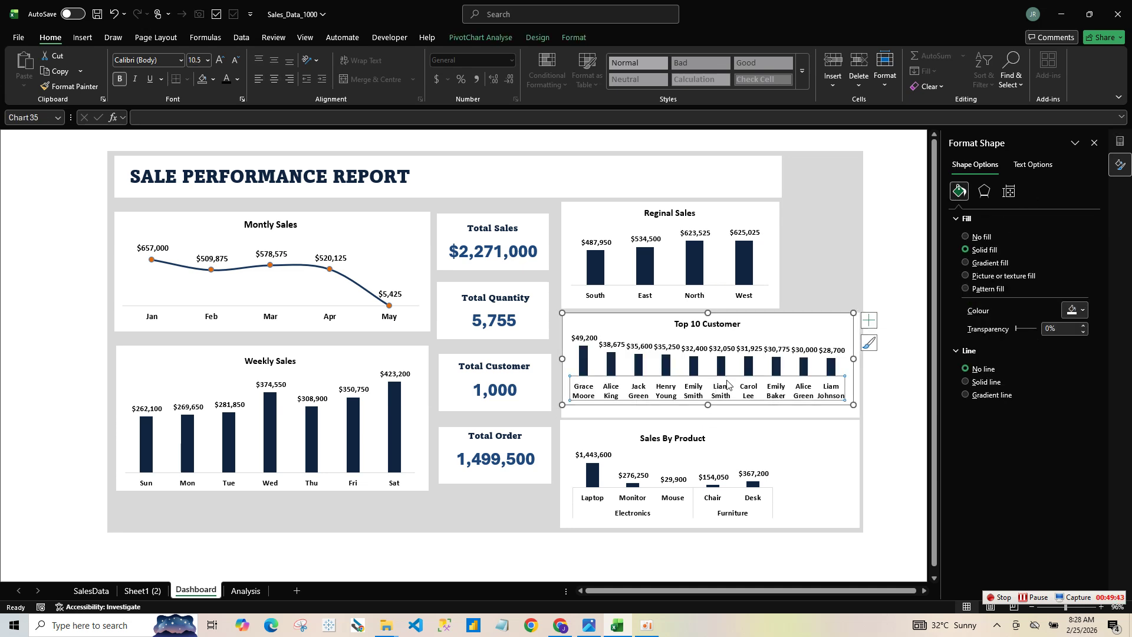
- Lower the upper edge of the Top 10 Customer chart slightly within its card
left_click(722, 346)
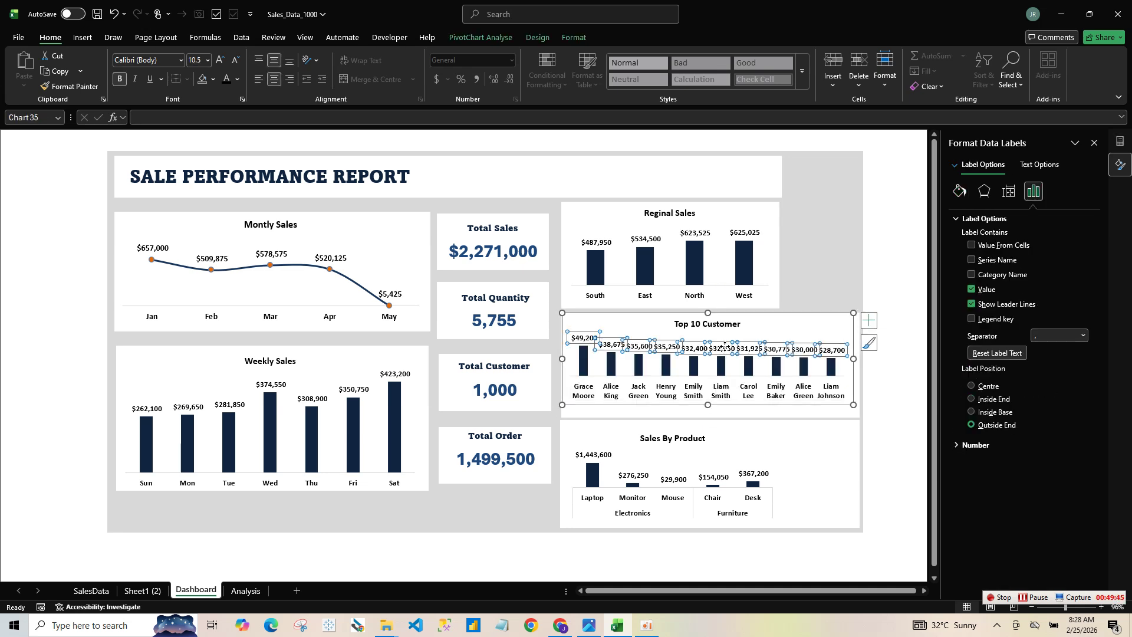
left_click(722, 347)
left_click(728, 333)
left_click(804, 373)
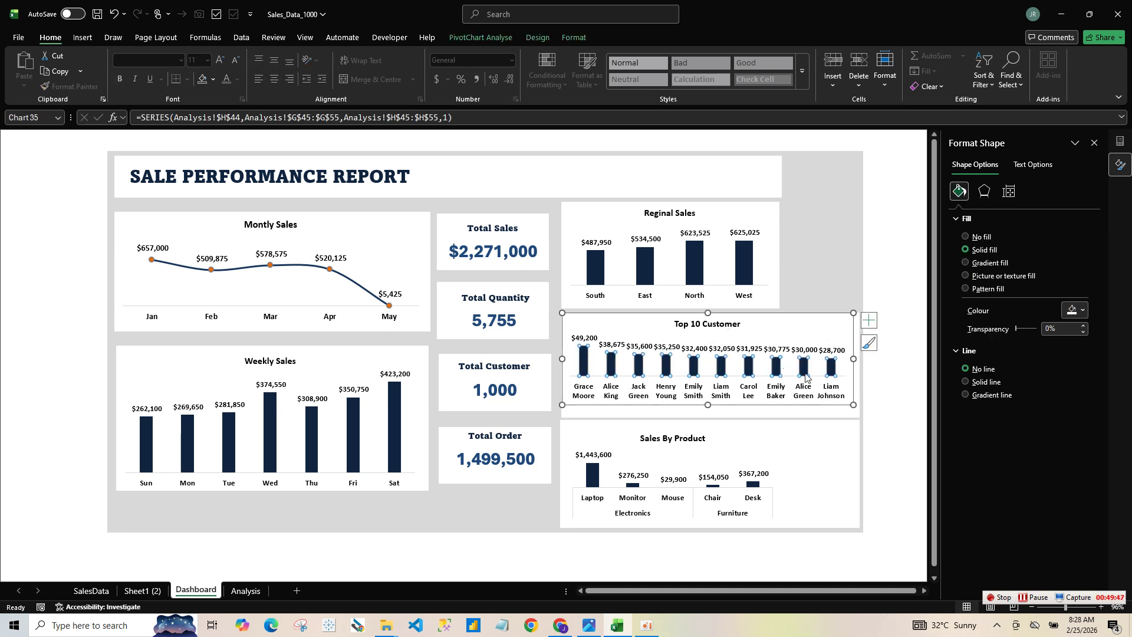
left_click_drag(852, 313, 852, 319)
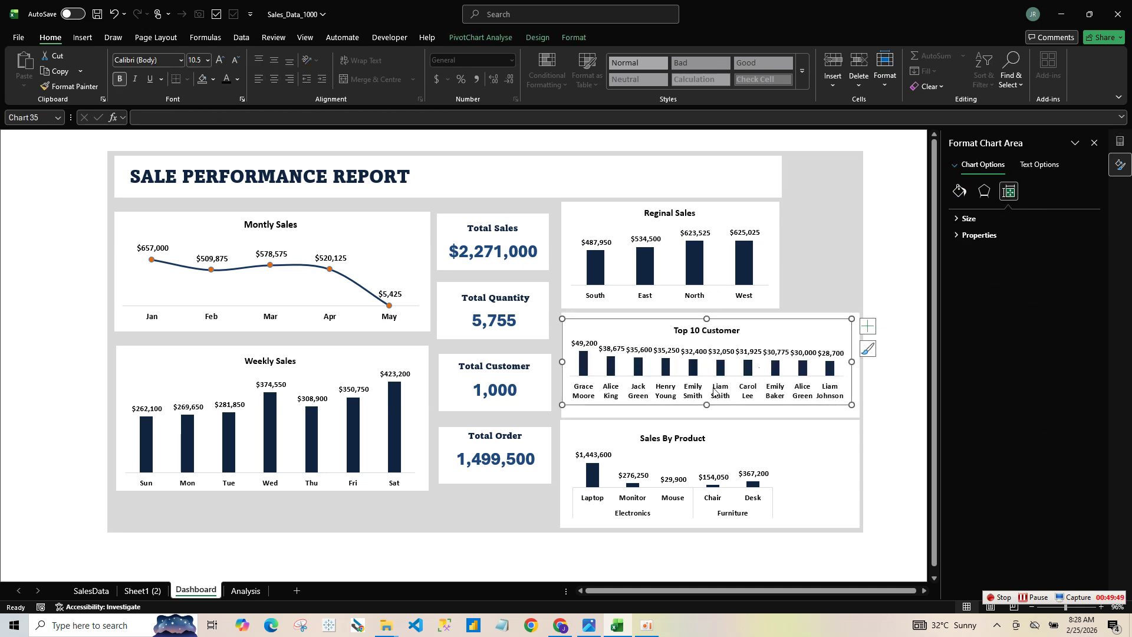
- Stretch the Top 10 Customer chart downward to the lower edge of its card
left_click(738, 335)
left_click(736, 349)
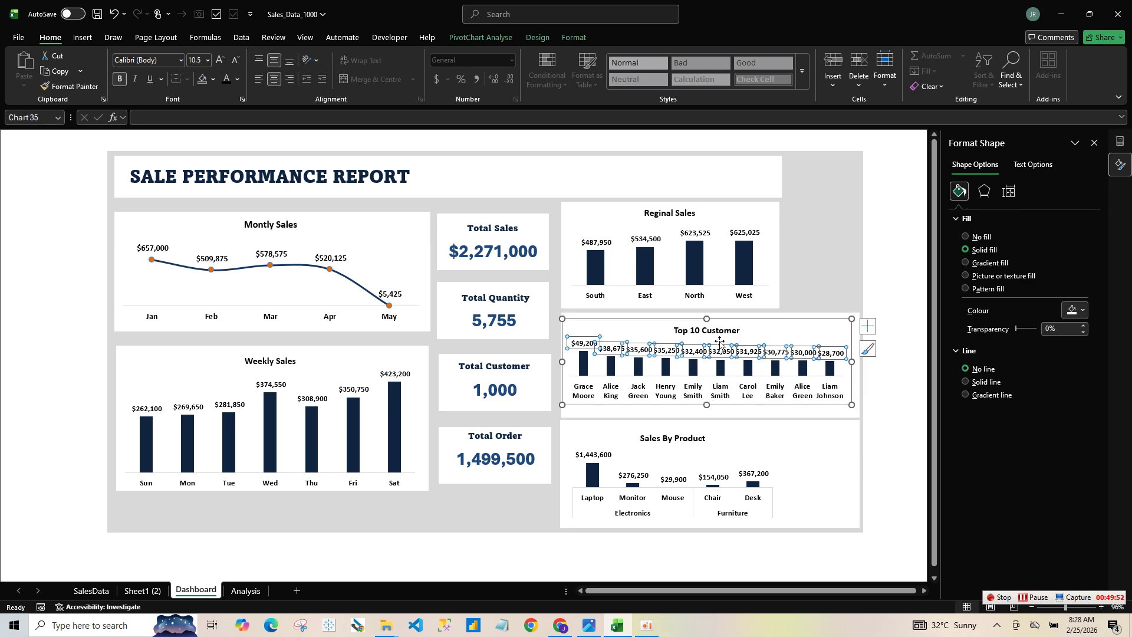
left_click(585, 340)
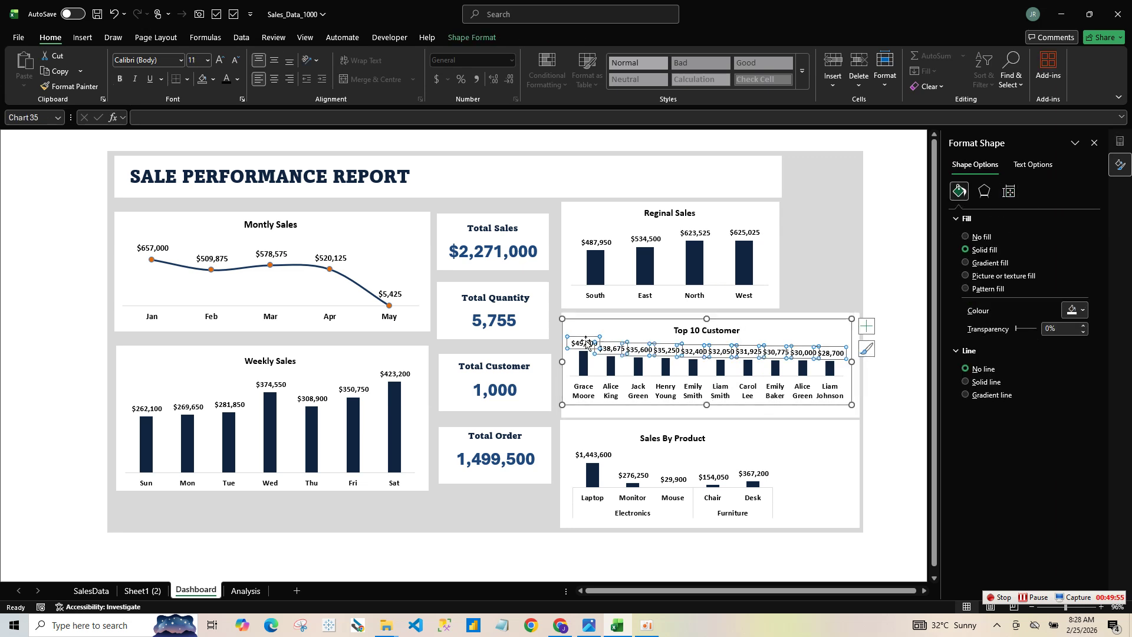
left_click(586, 340)
left_click(687, 395)
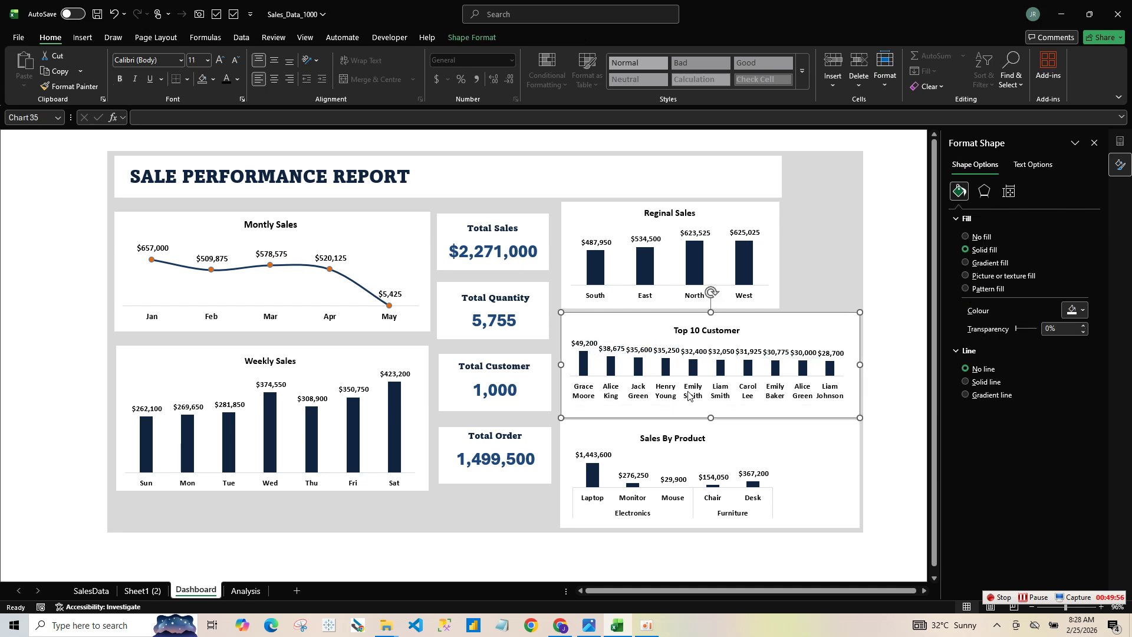
left_click(706, 403)
left_click_drag(706, 405, 703, 419)
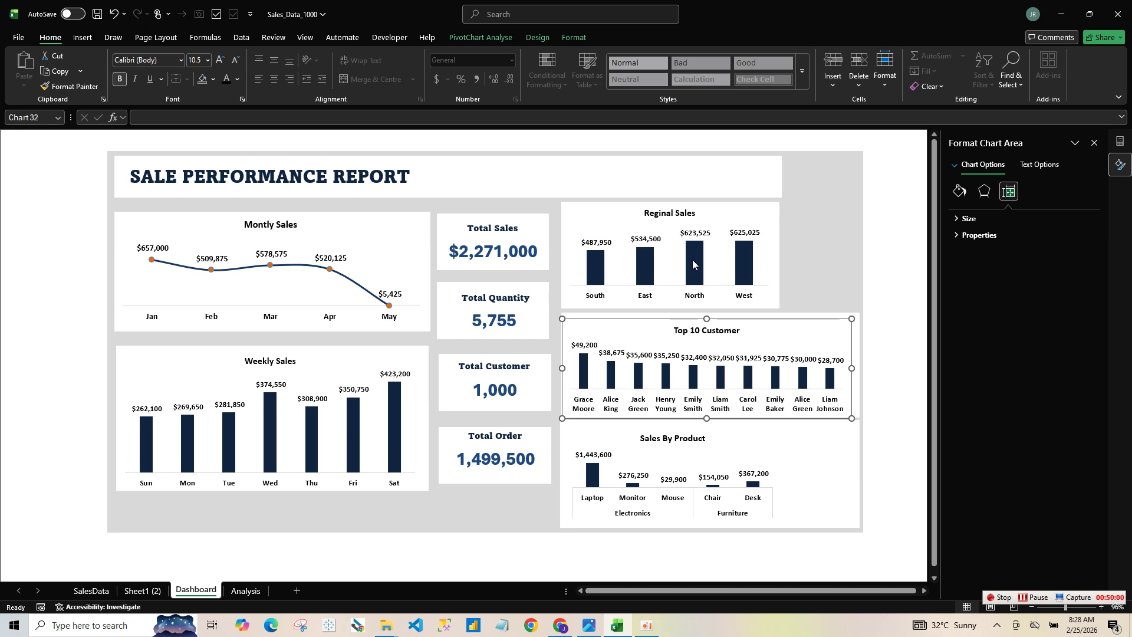
- Widen the white card behind the Reginal Sales chart to about the width of the Top 10 Customer card
left_click(695, 265)
left_click(778, 249)
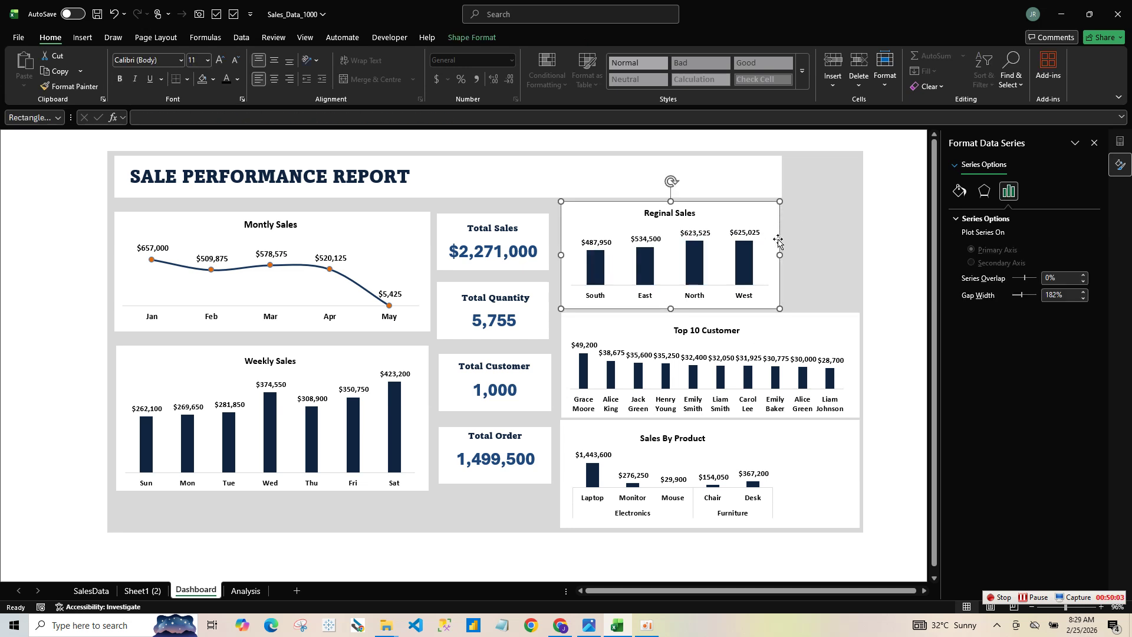
left_click_drag(810, 262, 857, 260)
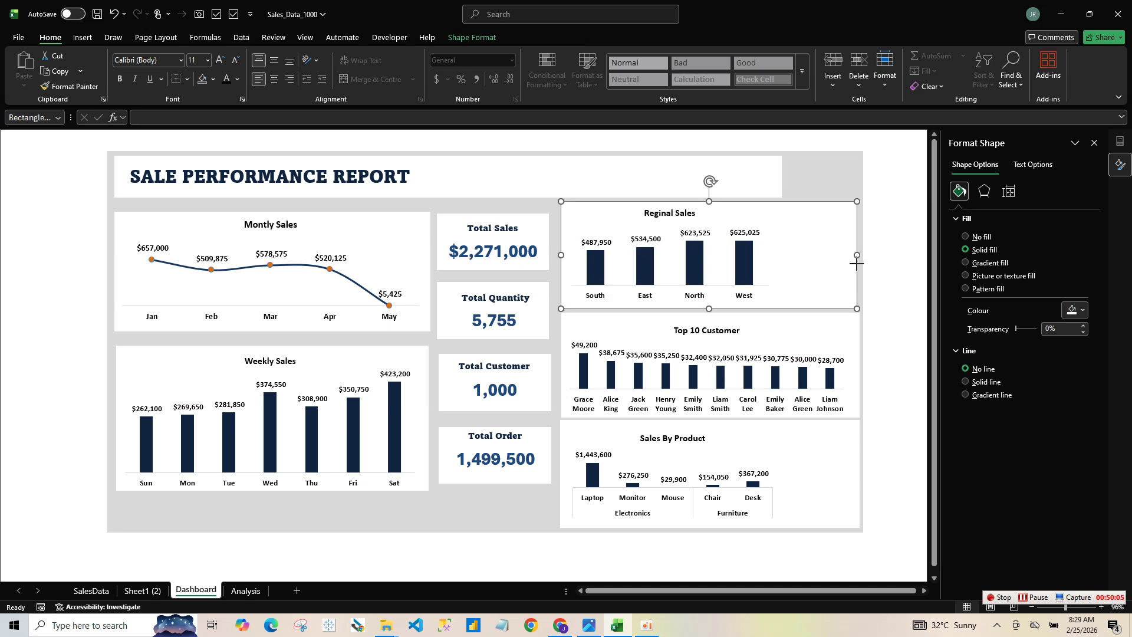
- Widen the Reginal Sales chart to fill the width of its enlarged card
left_click(764, 260)
left_click(766, 265)
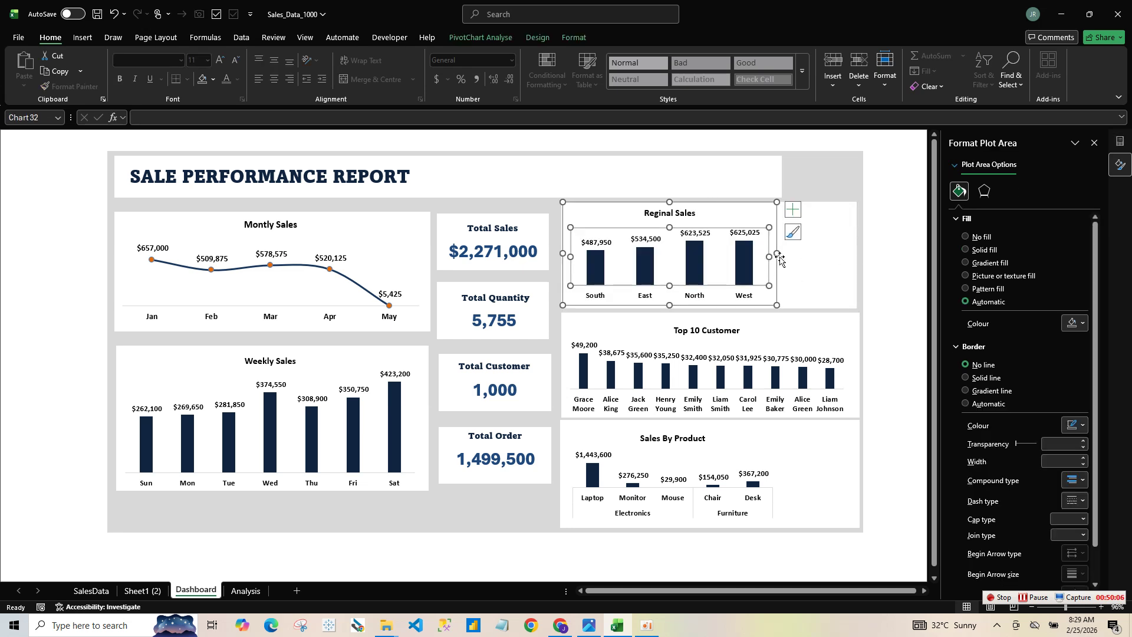
left_click(772, 266)
left_click(753, 256)
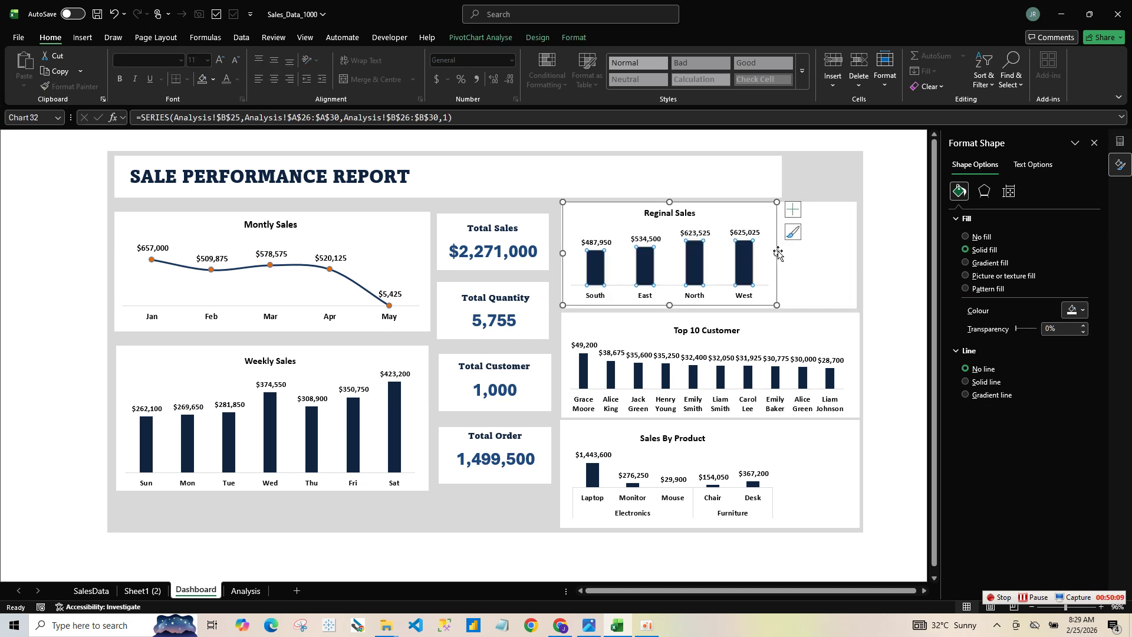
left_click(773, 247)
left_click_drag(833, 250, 854, 253)
- Extend the white card behind the Weekly Sales chart downward, nearly to the lower edge of the gray report background
left_click(528, 485)
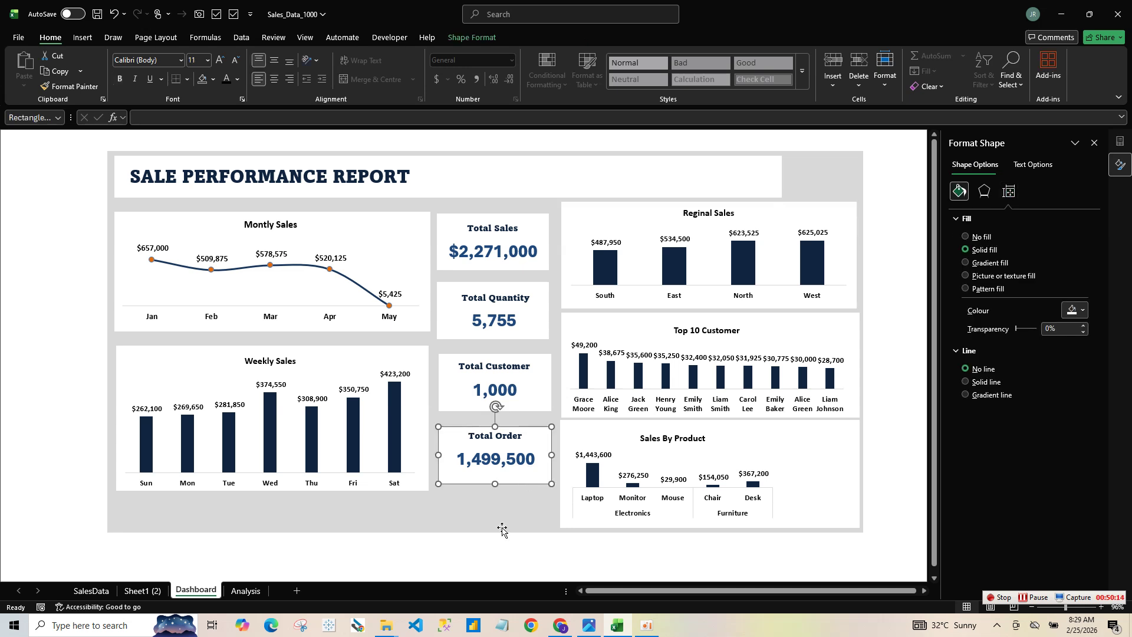
left_click(500, 528)
left_click(401, 494)
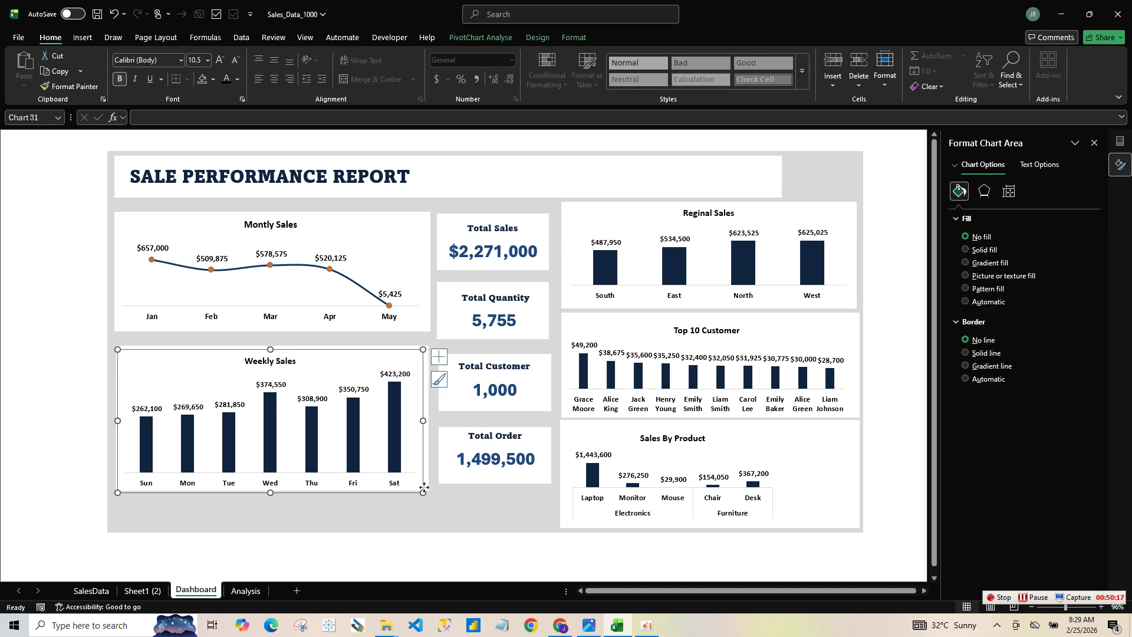
left_click(426, 491)
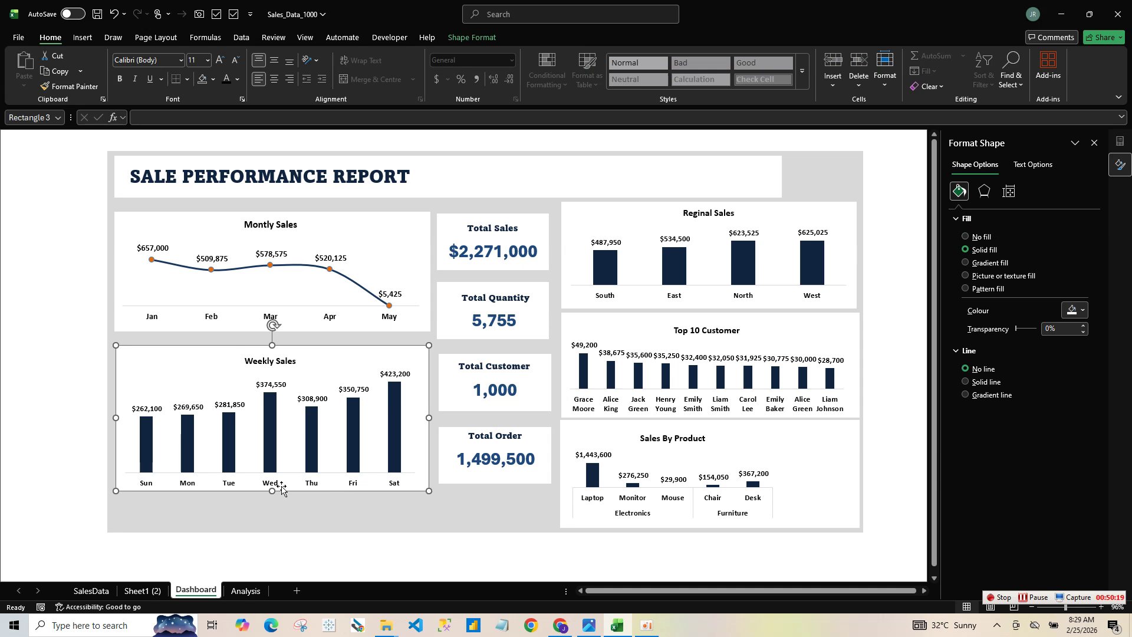
left_click_drag(272, 497, 272, 522)
- Stretch the Weekly Sales chart downward to fill its taller card
left_click(370, 468)
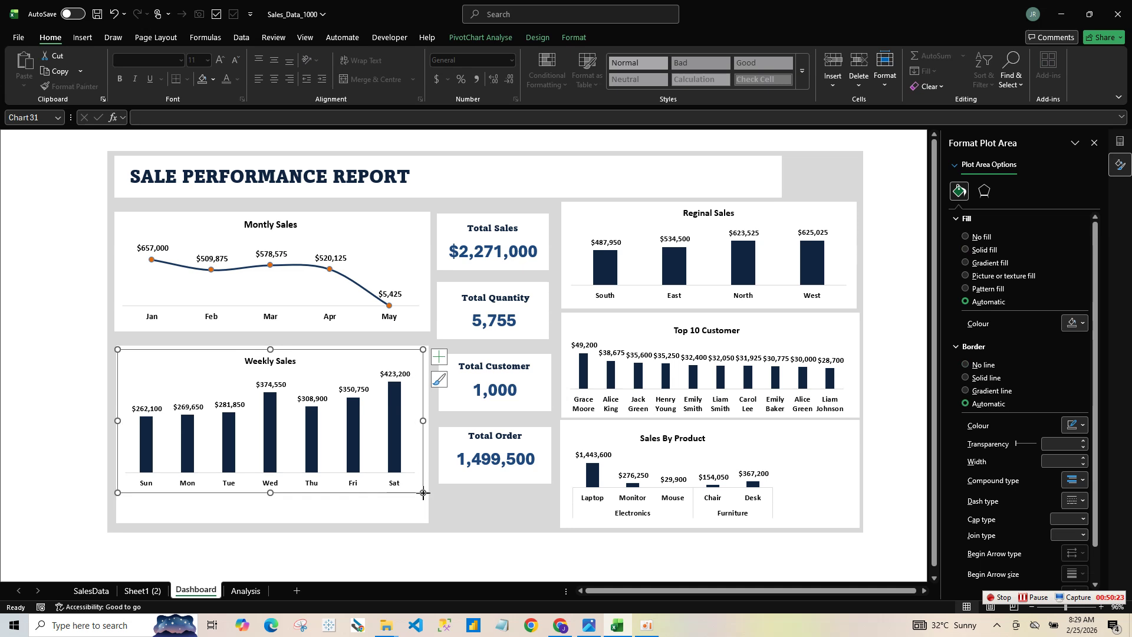
left_click_drag(423, 492, 421, 513)
left_click(521, 537)
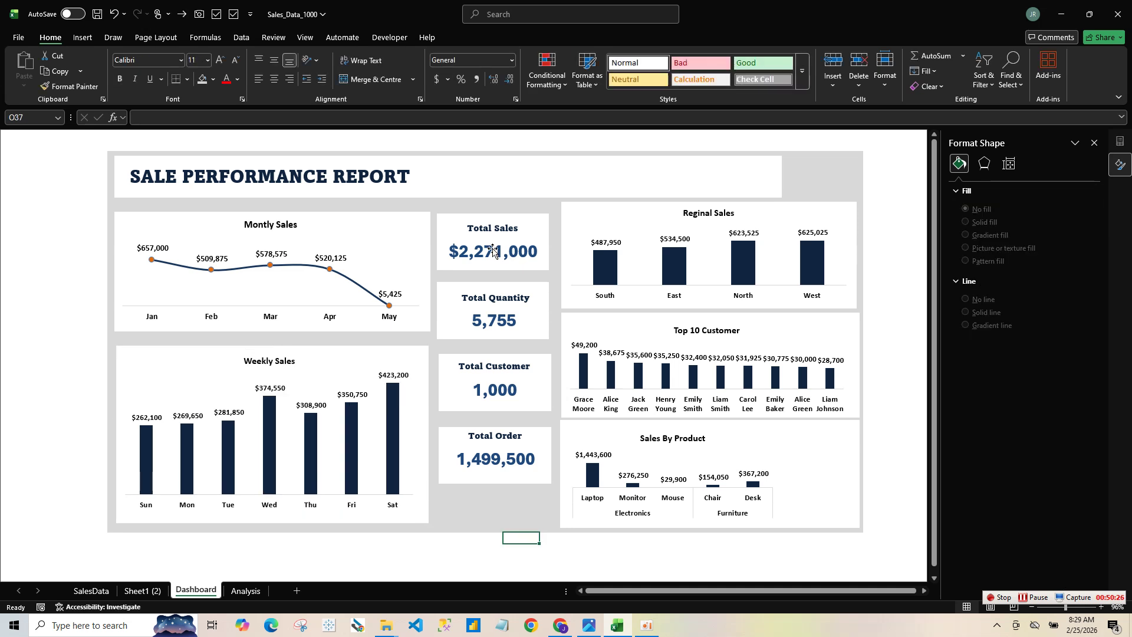
- Try moving the Total Sales, Total Quantity, Total Customer and Total Order cards slightly down together, and undo the move
left_click(497, 236)
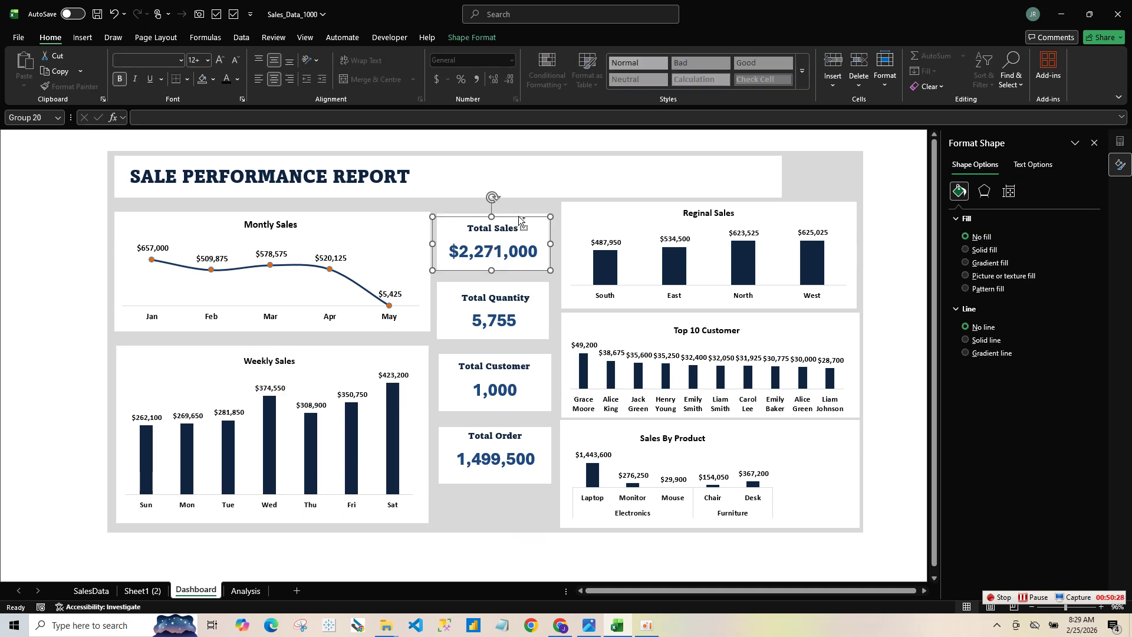
left_click(507, 228)
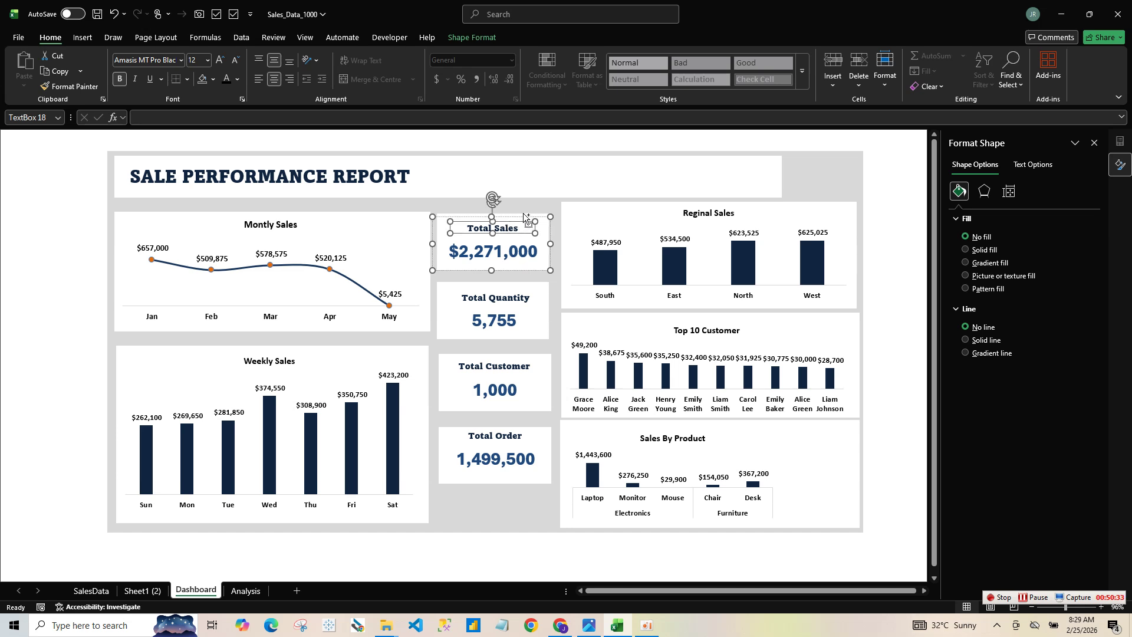
left_click(503, 292, "shift")
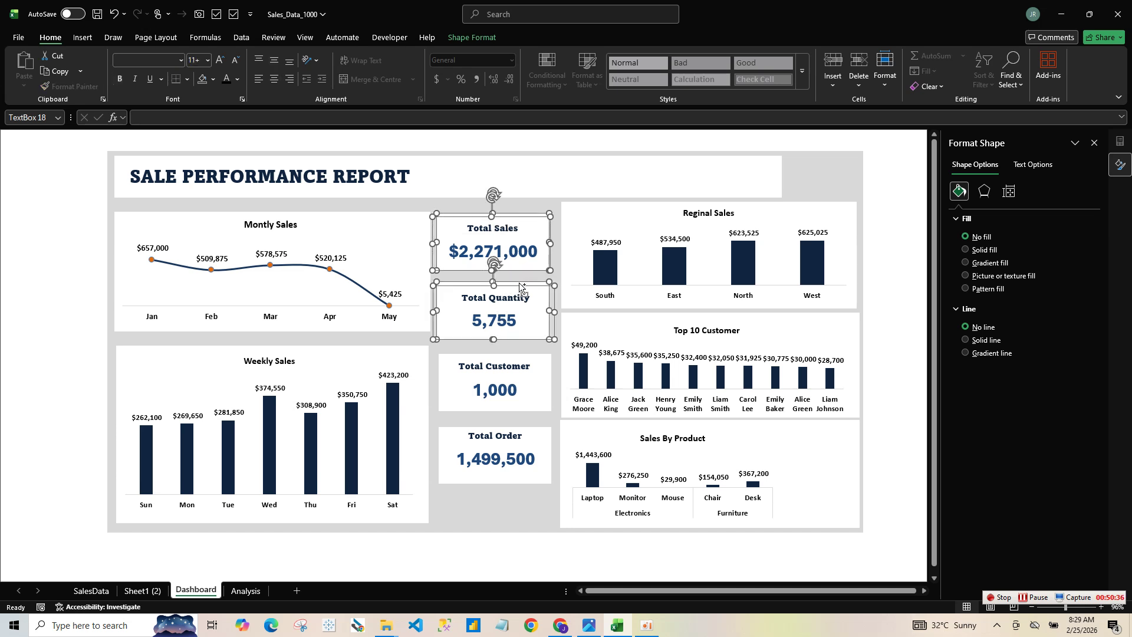
left_click(515, 359, "shift")
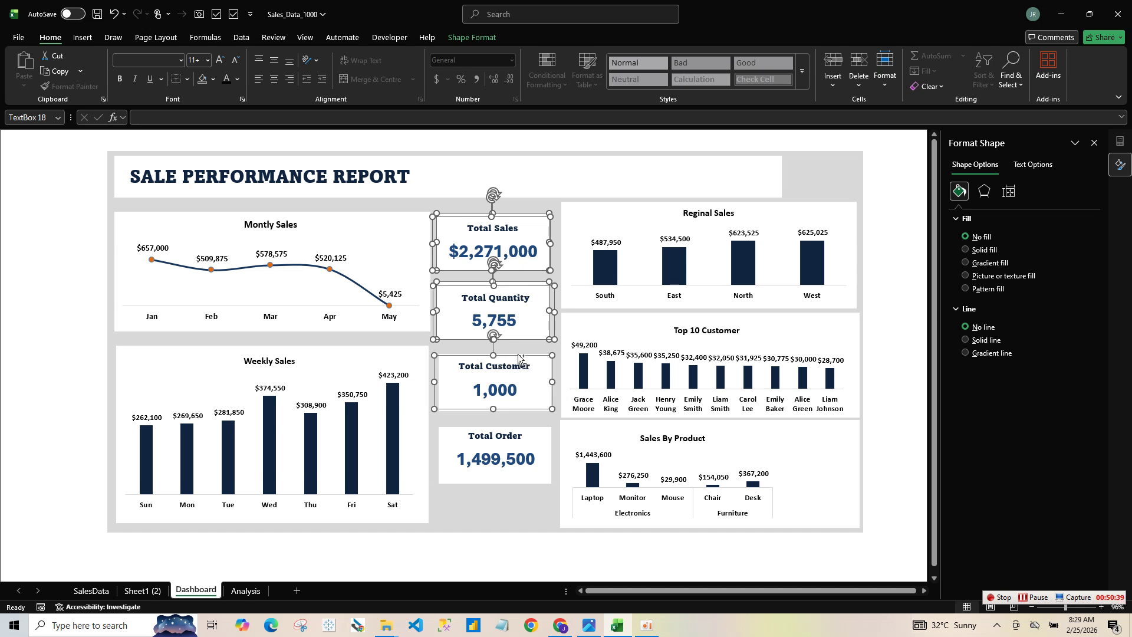
left_click(518, 357, "shift")
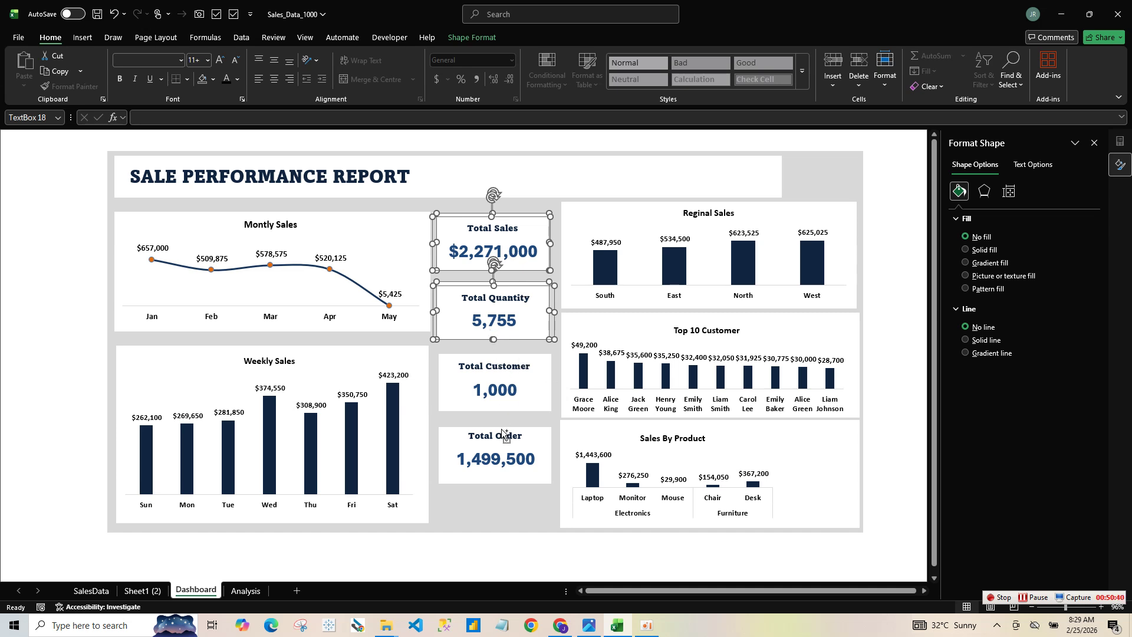
left_click(506, 394, "shift")
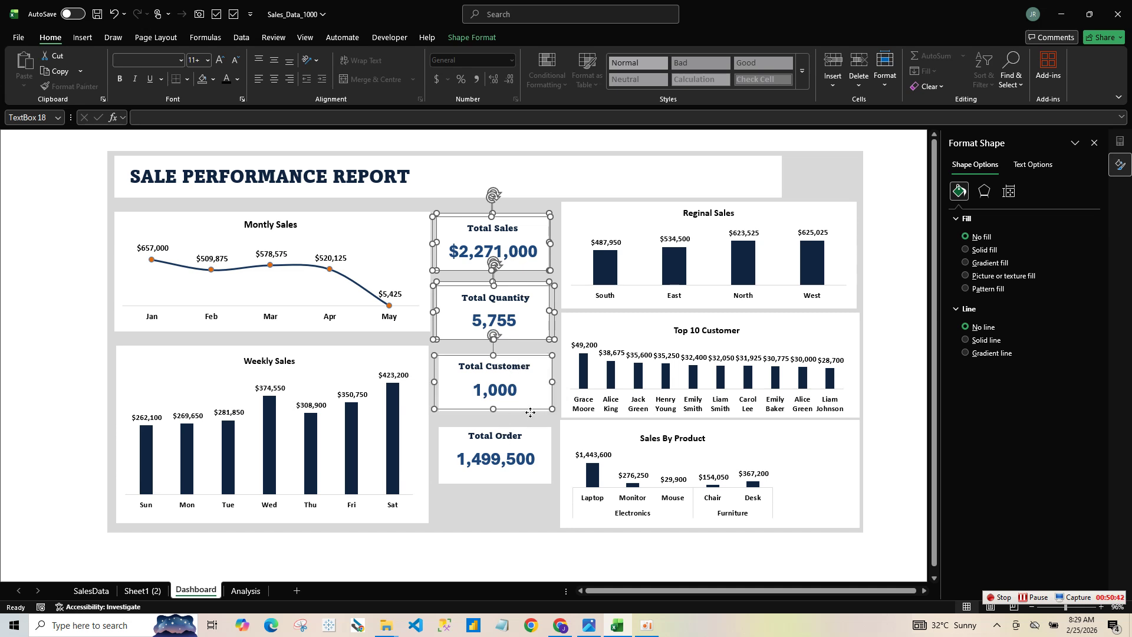
left_click(516, 433, "shift")
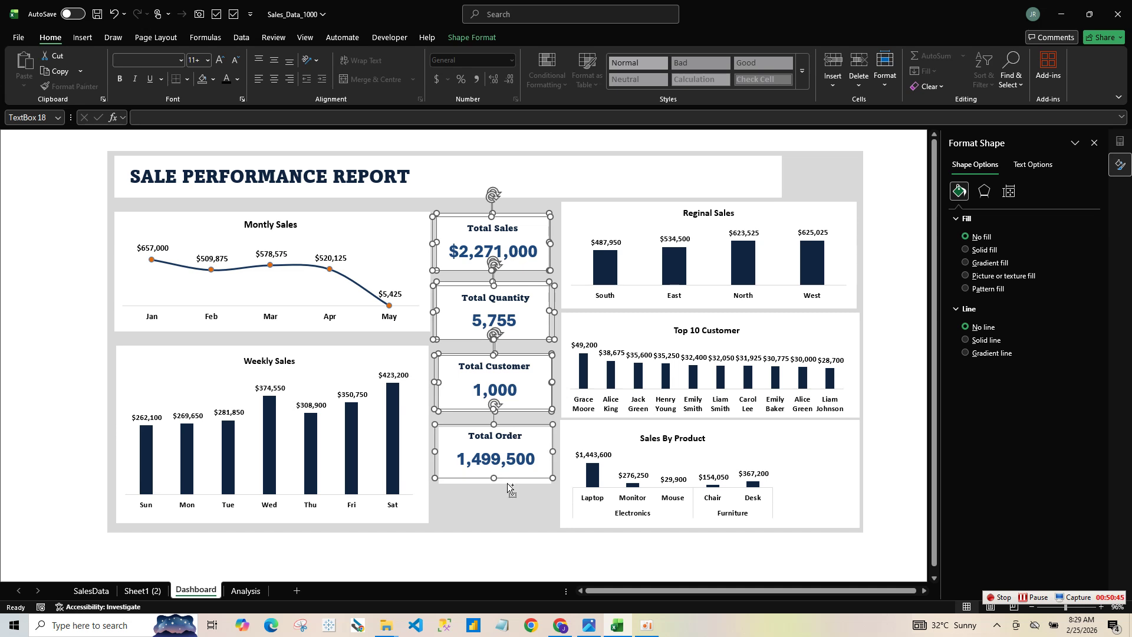
left_click_drag(511, 487, 512, 509)
left_click(495, 549)
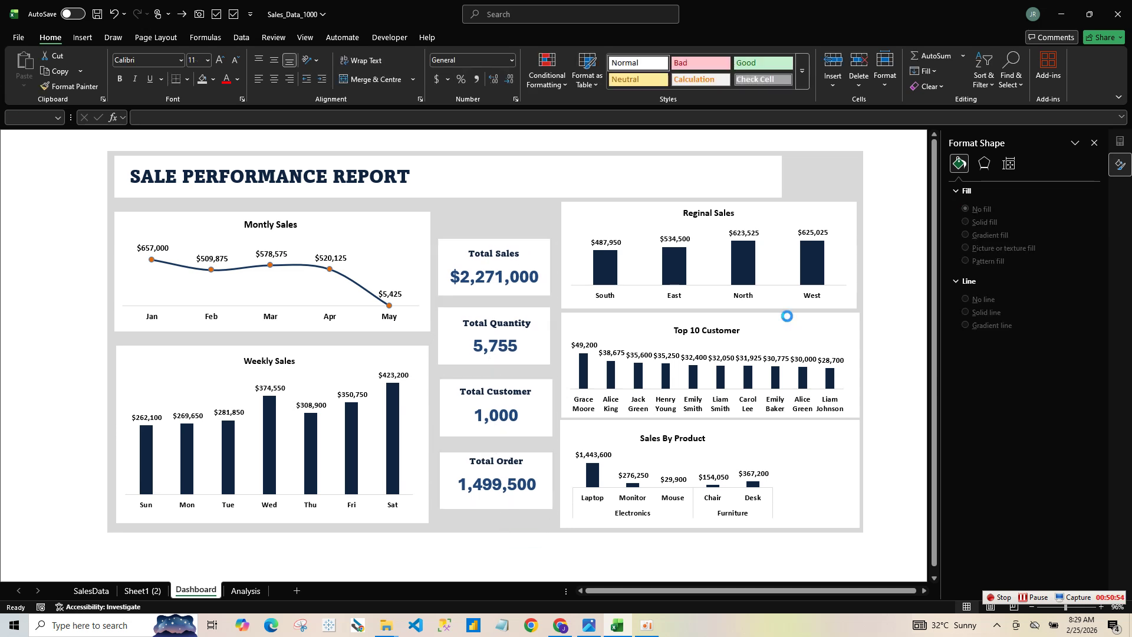
key("ctrl+z")
left_click(454, 548)
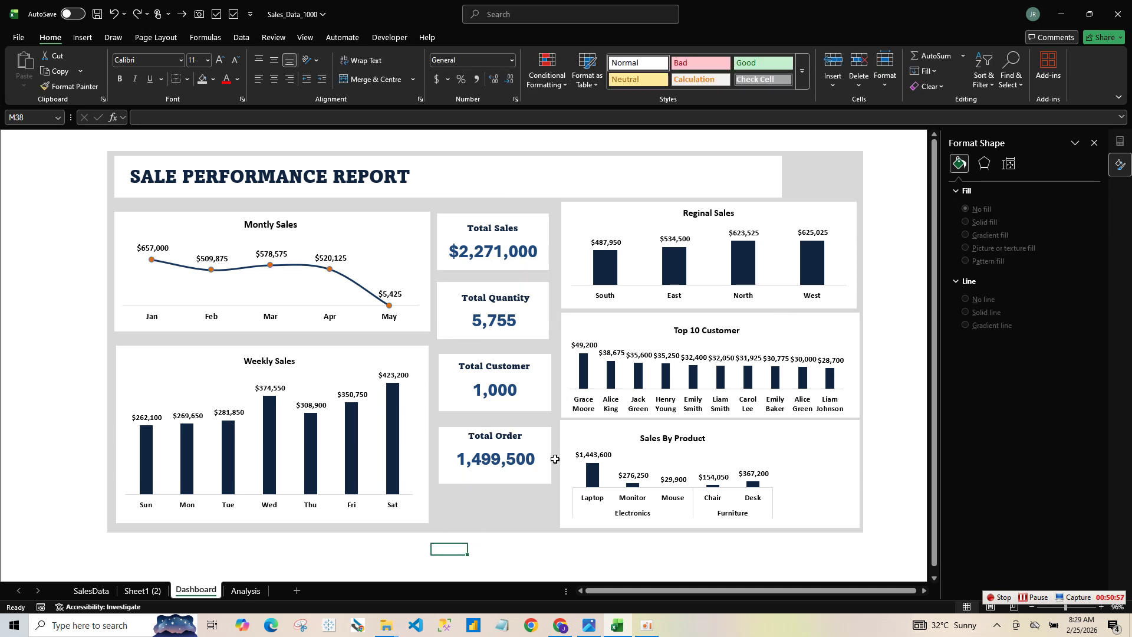
- Widen the white banner behind the SALE PERFORMANCE REPORT title to line up with the outer edge of the Reginal Sales card
left_click(508, 520)
left_click(644, 204)
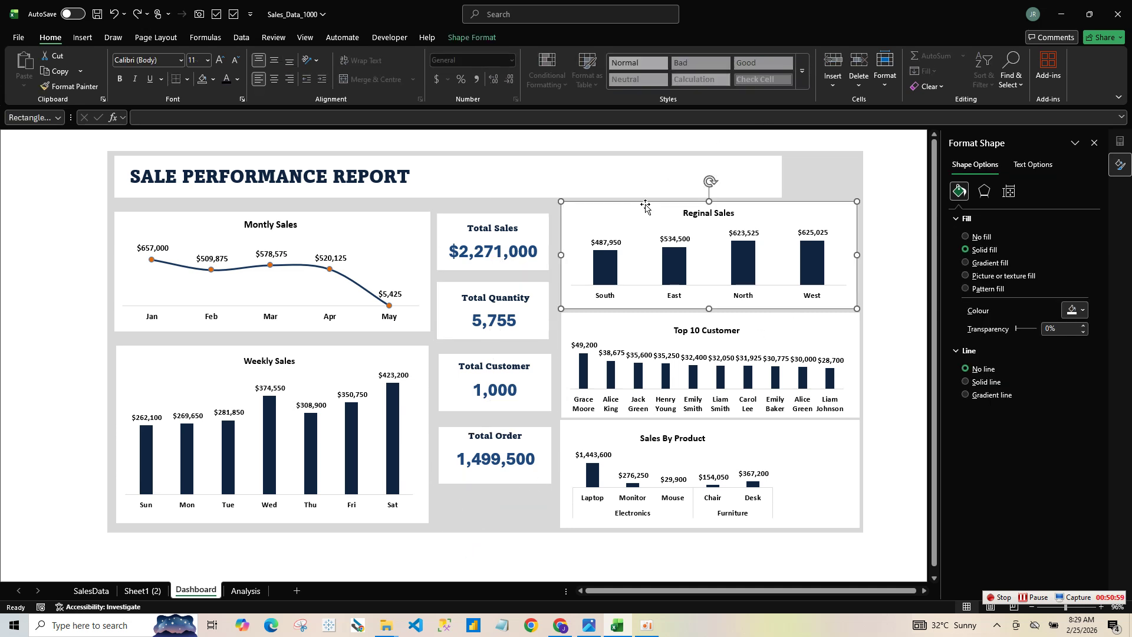
left_click(750, 172)
left_click_drag(783, 176, 855, 176)
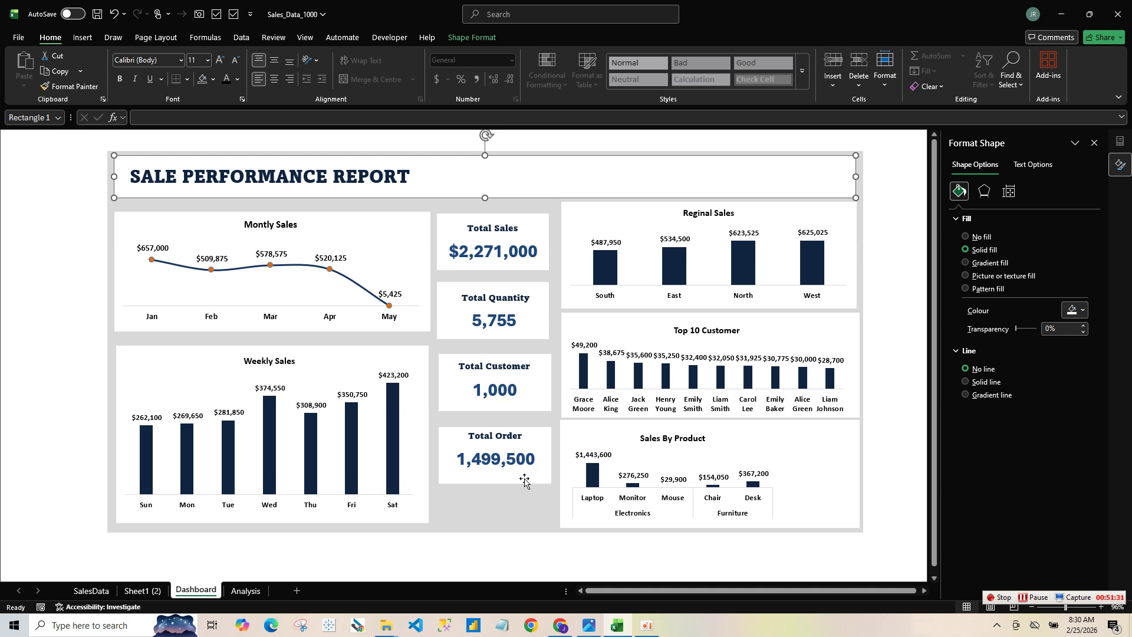
- Widen the Sales By Product chart to fill the width of its card
left_click(757, 460)
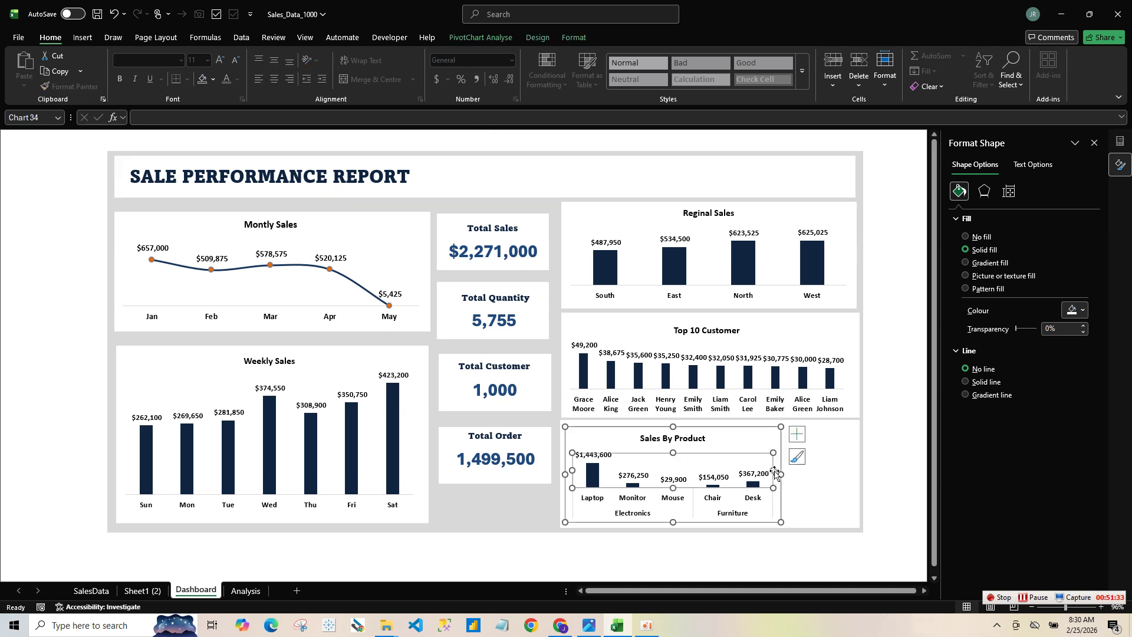
left_click_drag(782, 474, 853, 476)
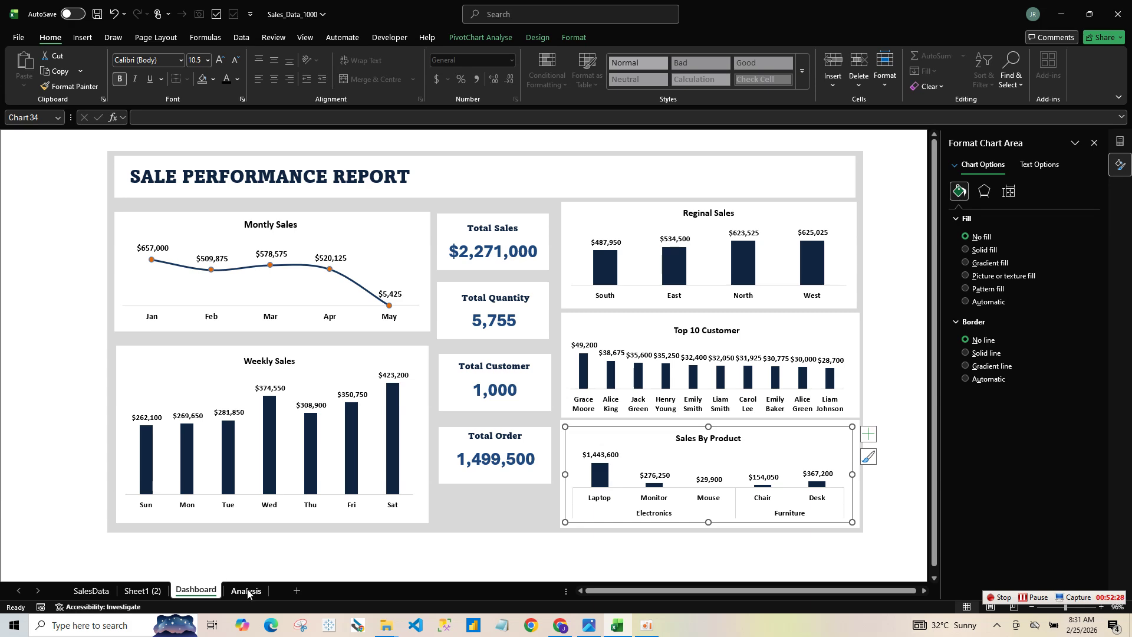
- Insert Region and Month slicers for the Top 10 Customer pivot chart on the Analysis sheet
left_click(92, 590)
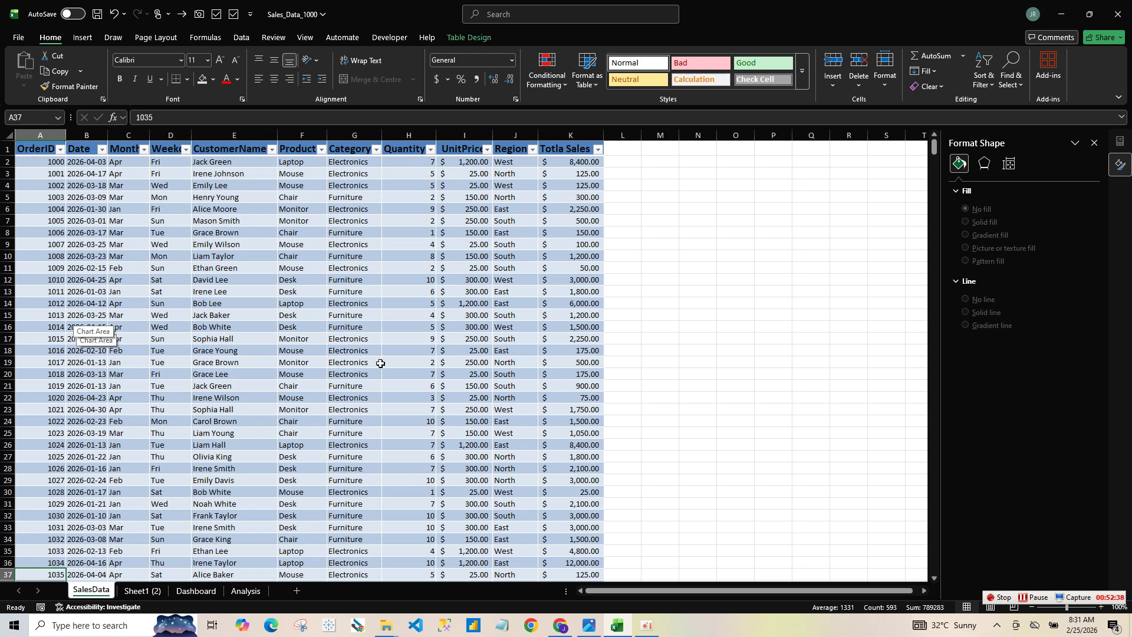
left_click(142, 591)
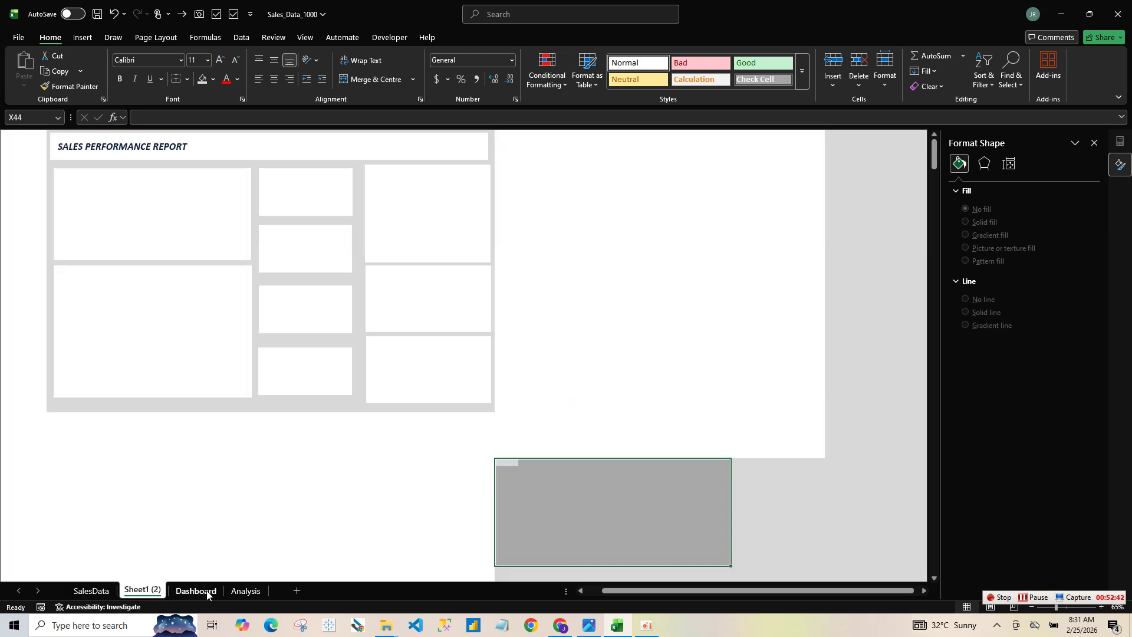
left_click(246, 590)
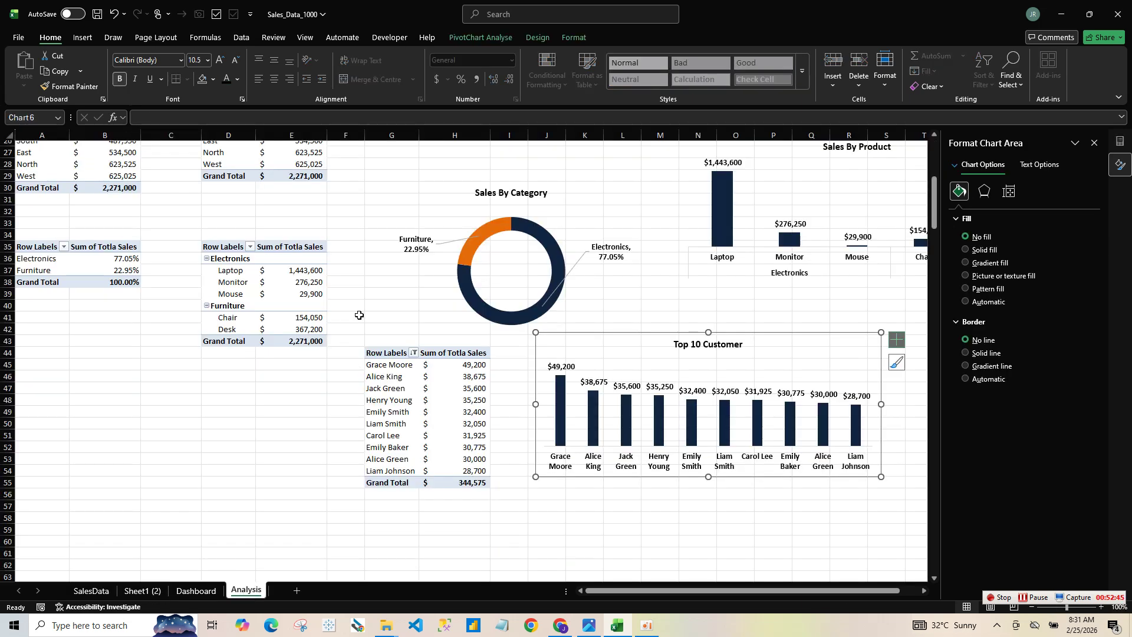
left_click(82, 38)
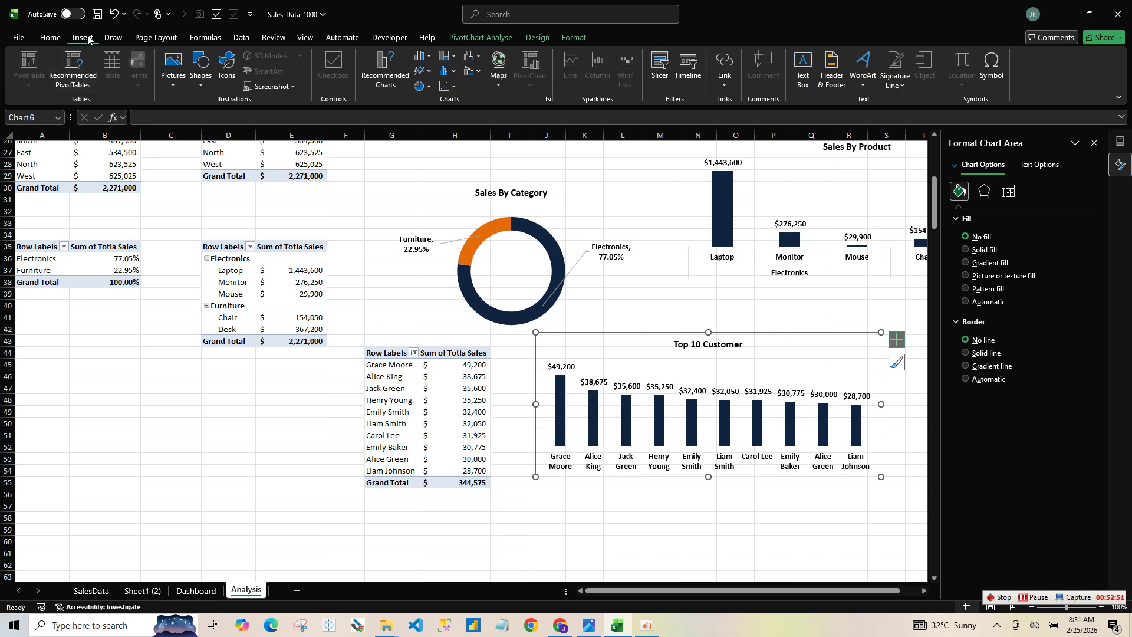
left_click(661, 65)
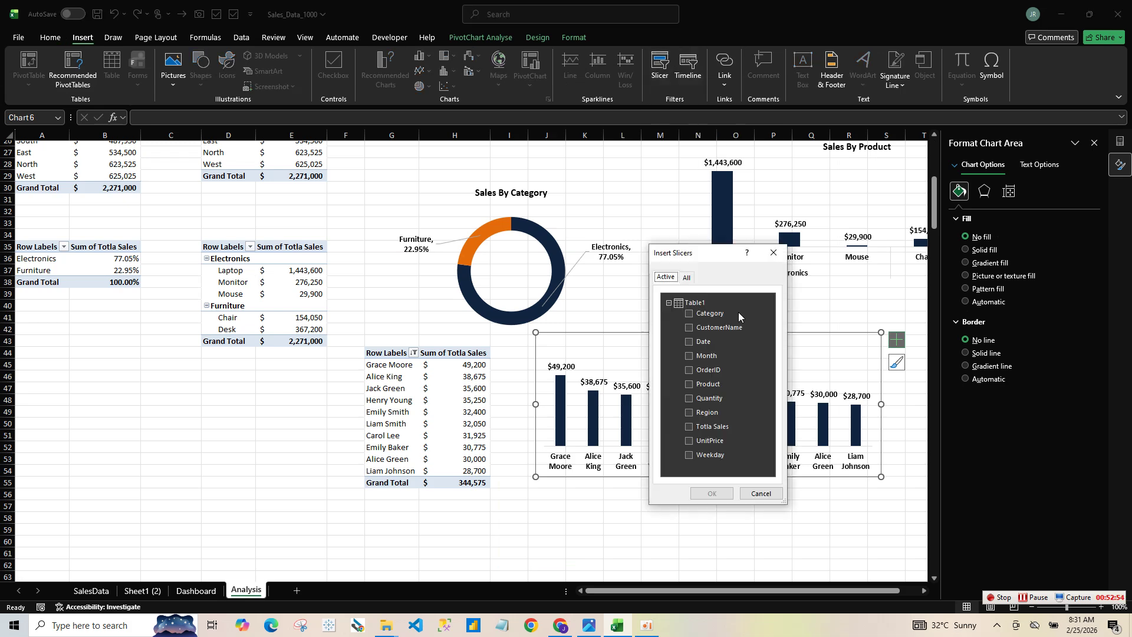
left_click_drag(720, 253, 413, 177)
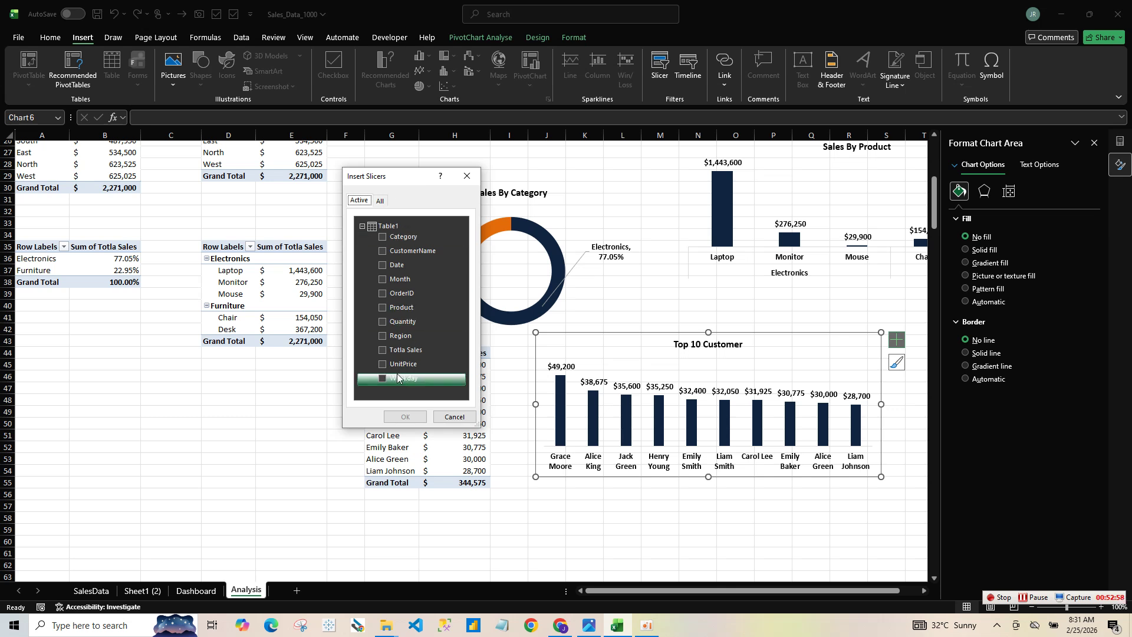
left_click(383, 336)
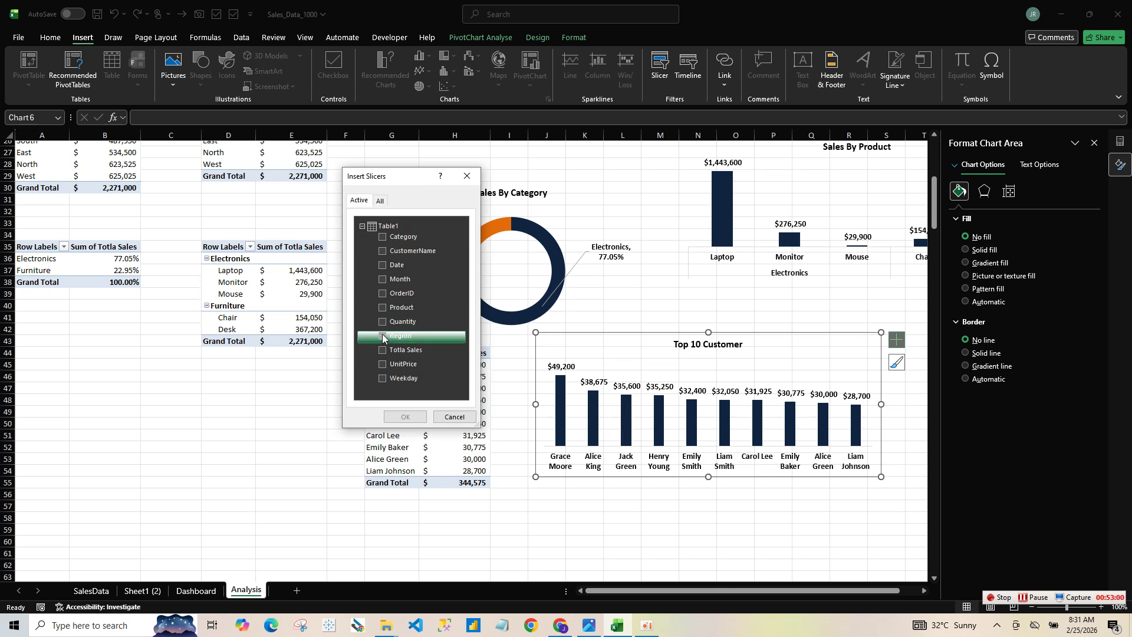
left_click(383, 279)
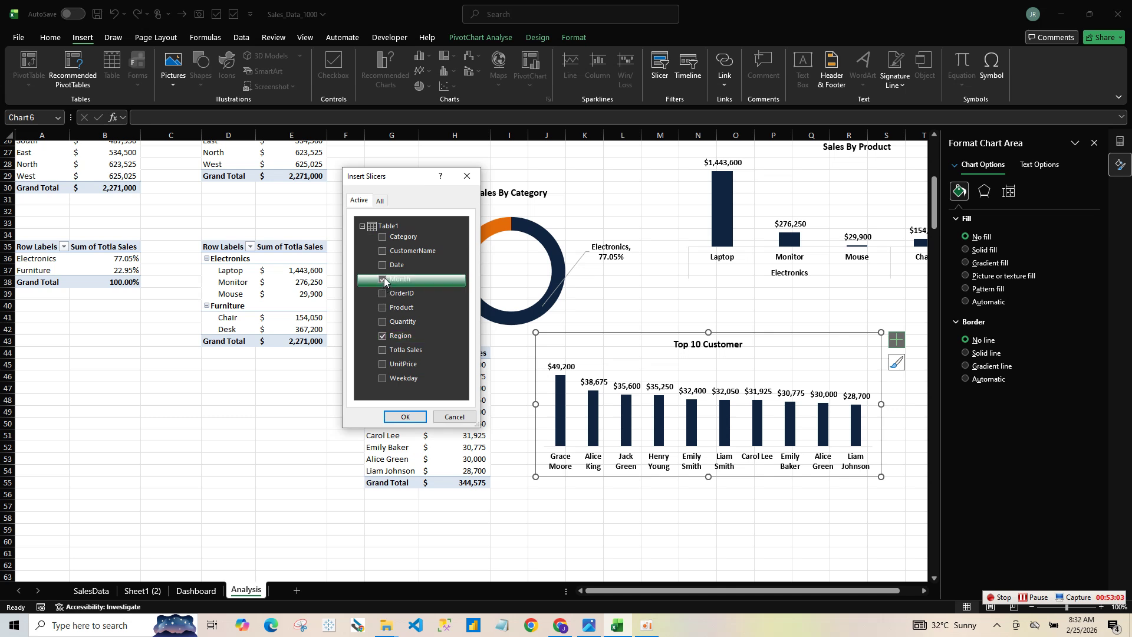
left_click(405, 418)
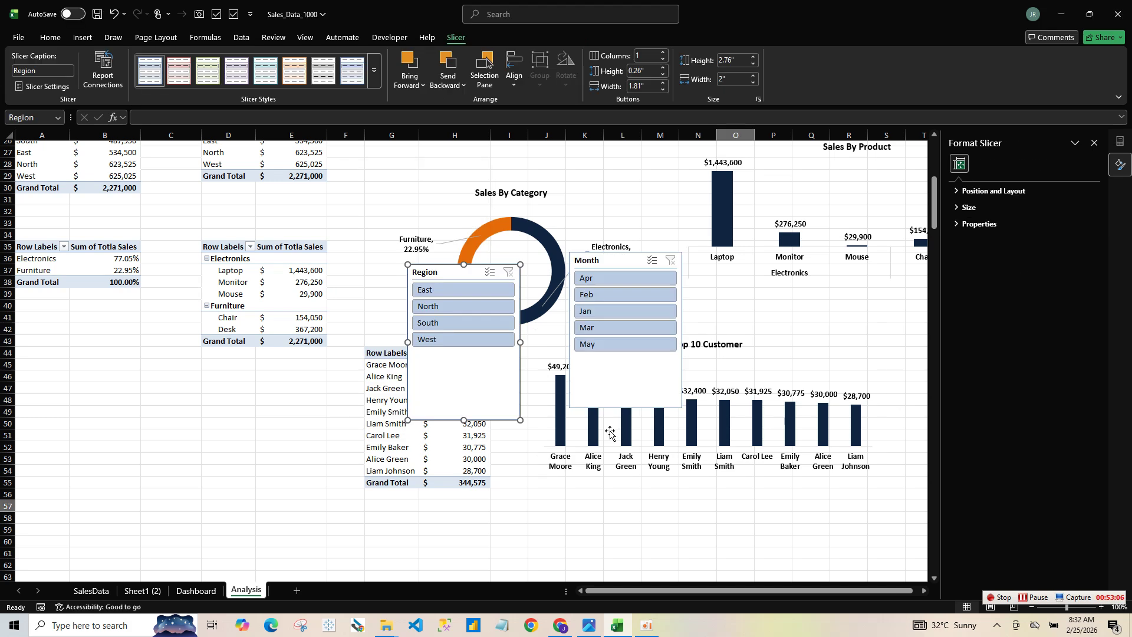
- Copy only the Region and Month slicers from the Analysis sheet and paste them onto the Dashboard sheet
left_click(610, 433, "ctrl")
left_click(595, 383, "ctrl")
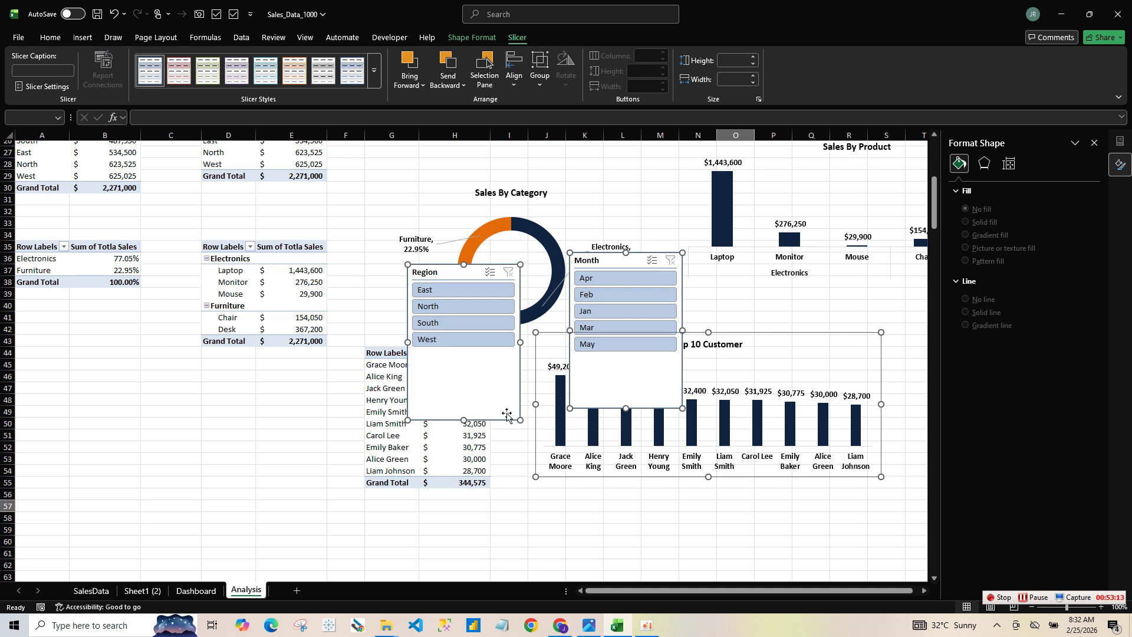
left_click(507, 415)
left_click(592, 360, "ctrl")
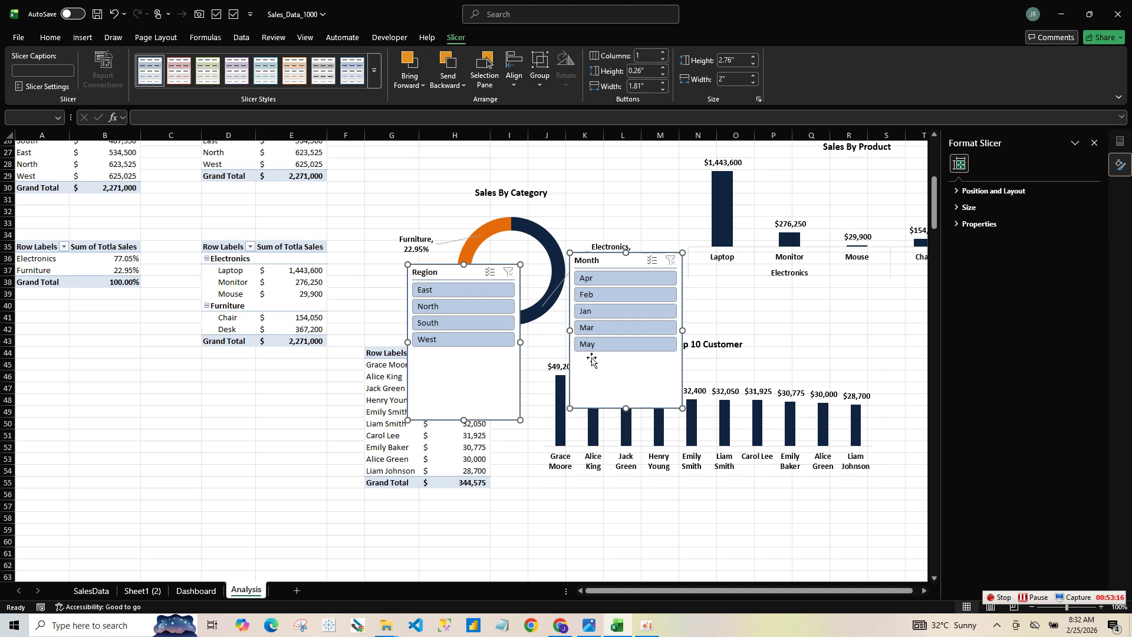
left_click(198, 590)
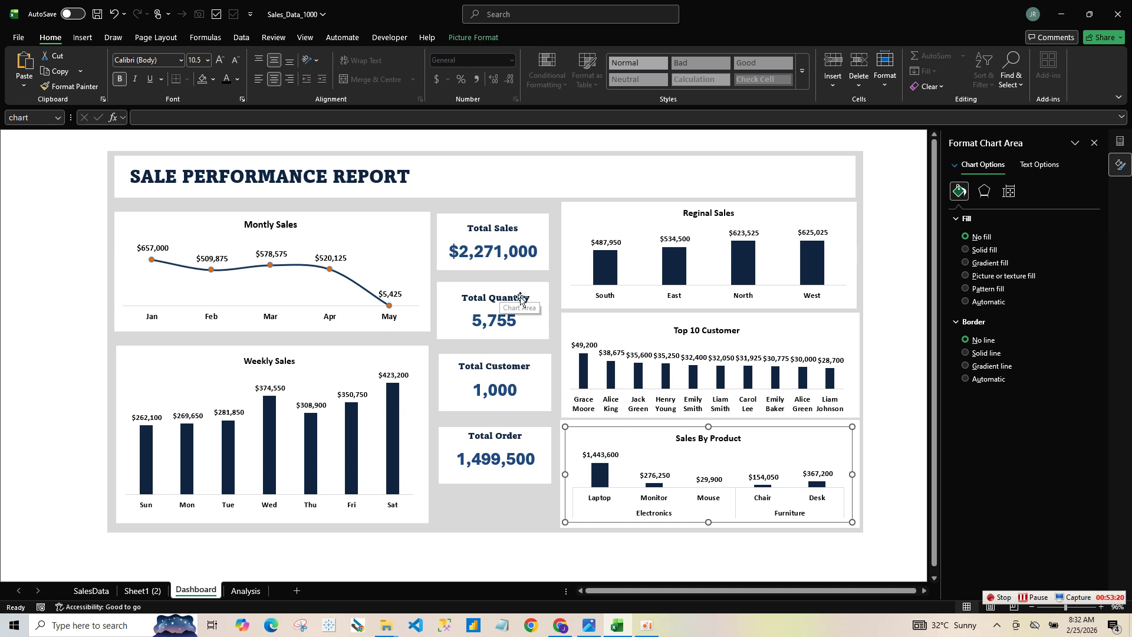
key("ctrl+v")
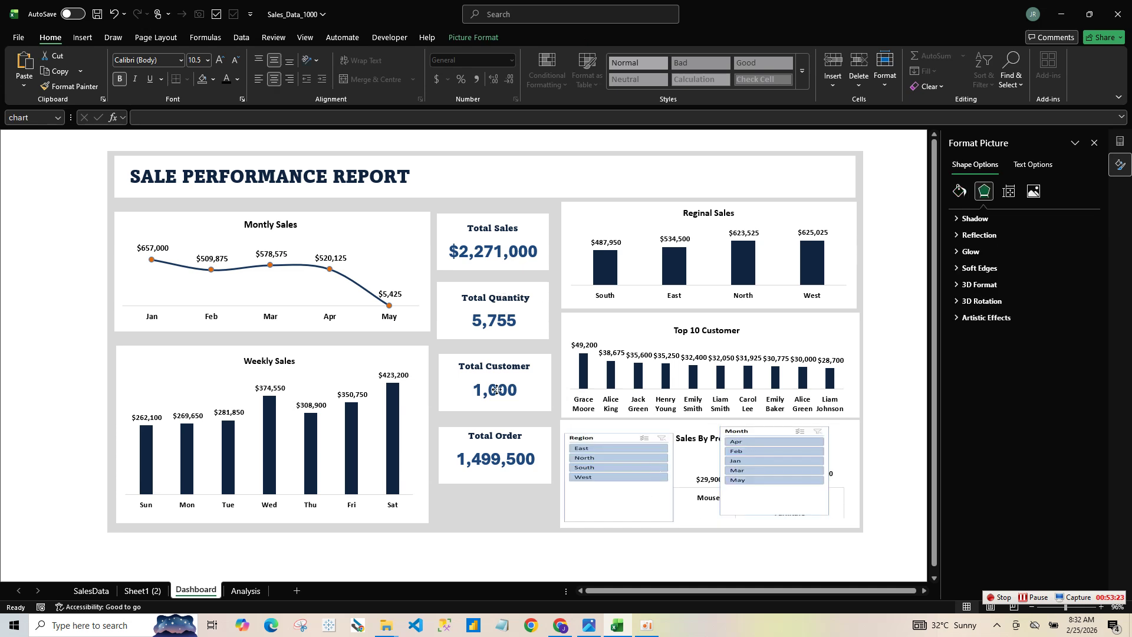
- Undo the picture paste and paste the Region and Month slicers onto the Dashboard as working slicers
key("ctrl+z")
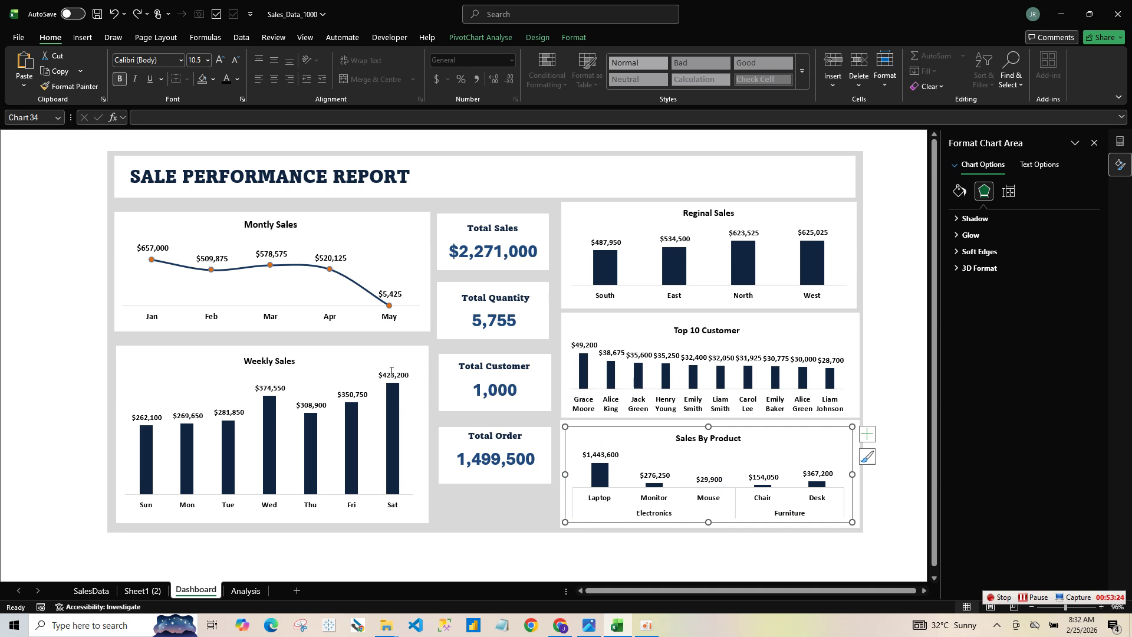
key("ctrl+v")
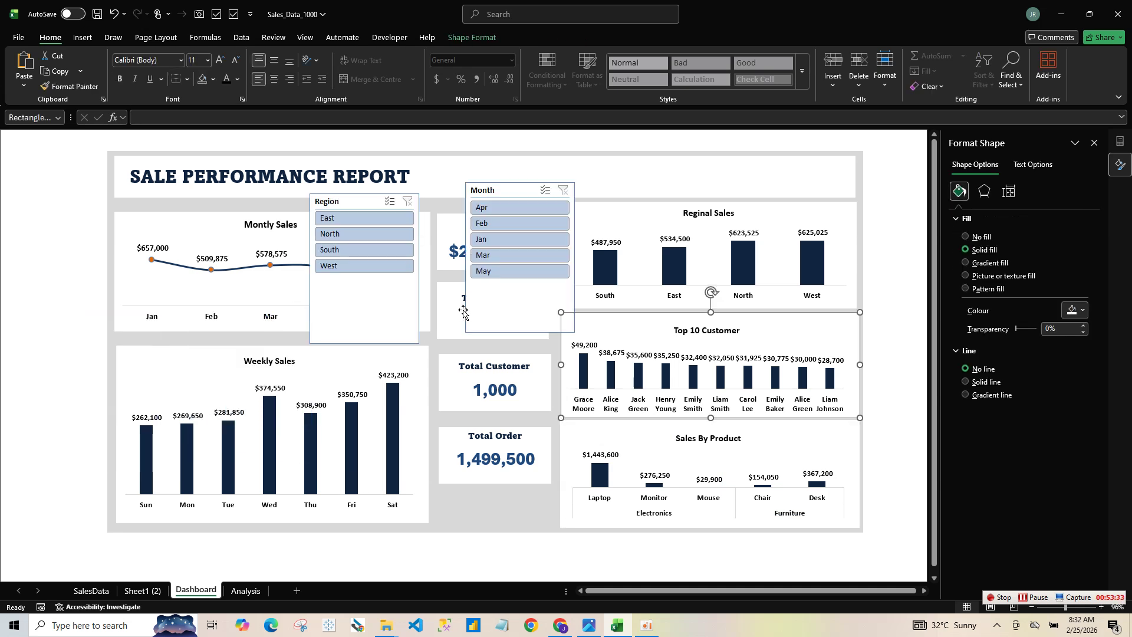
- Arrange the Month slicer's buttons in 5 columns
left_click(464, 313)
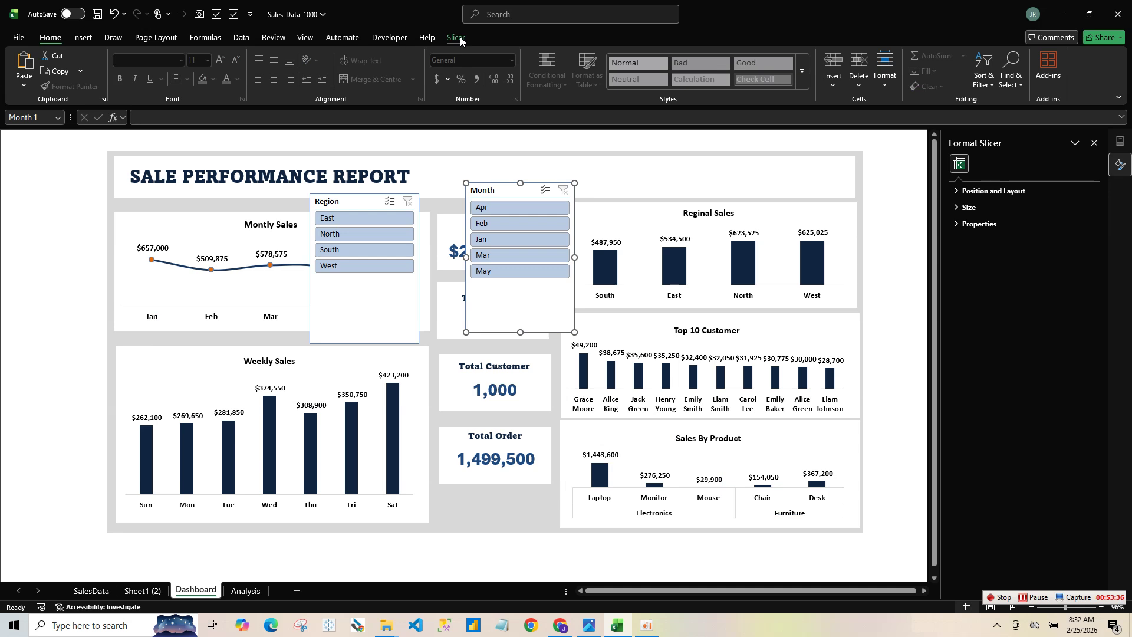
left_click(459, 36)
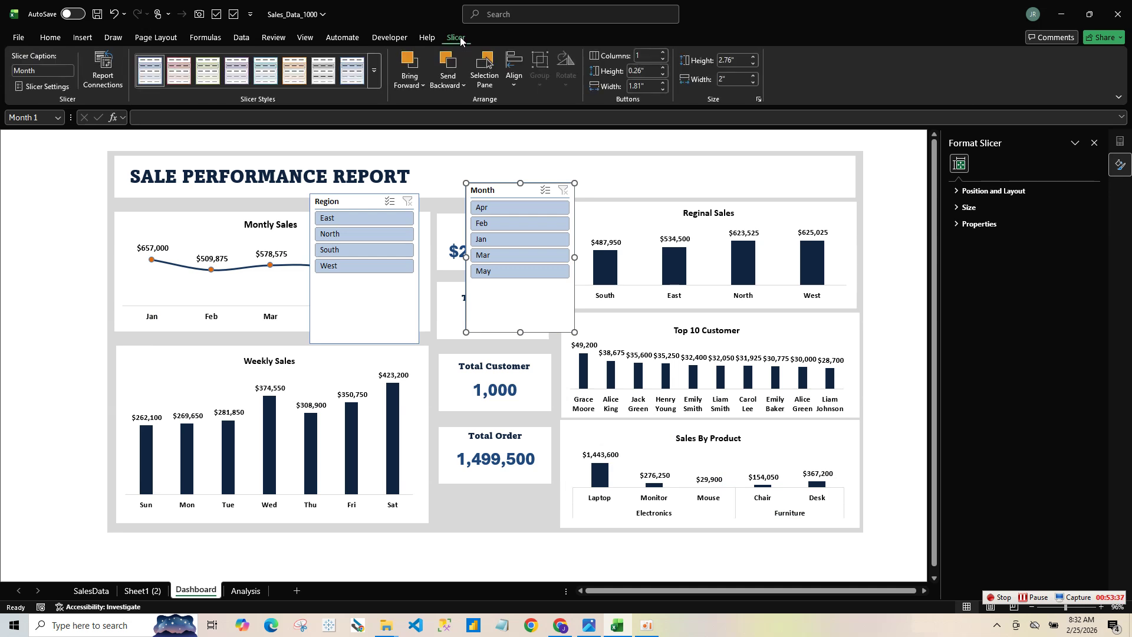
left_click(663, 53)
left_click(664, 52)
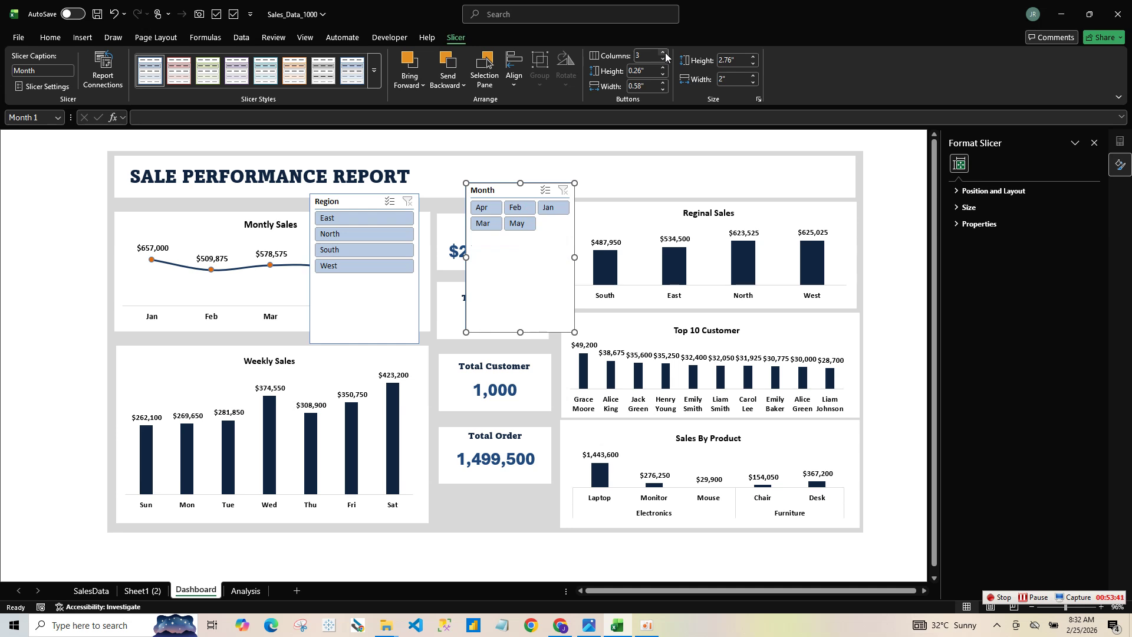
left_click(664, 53)
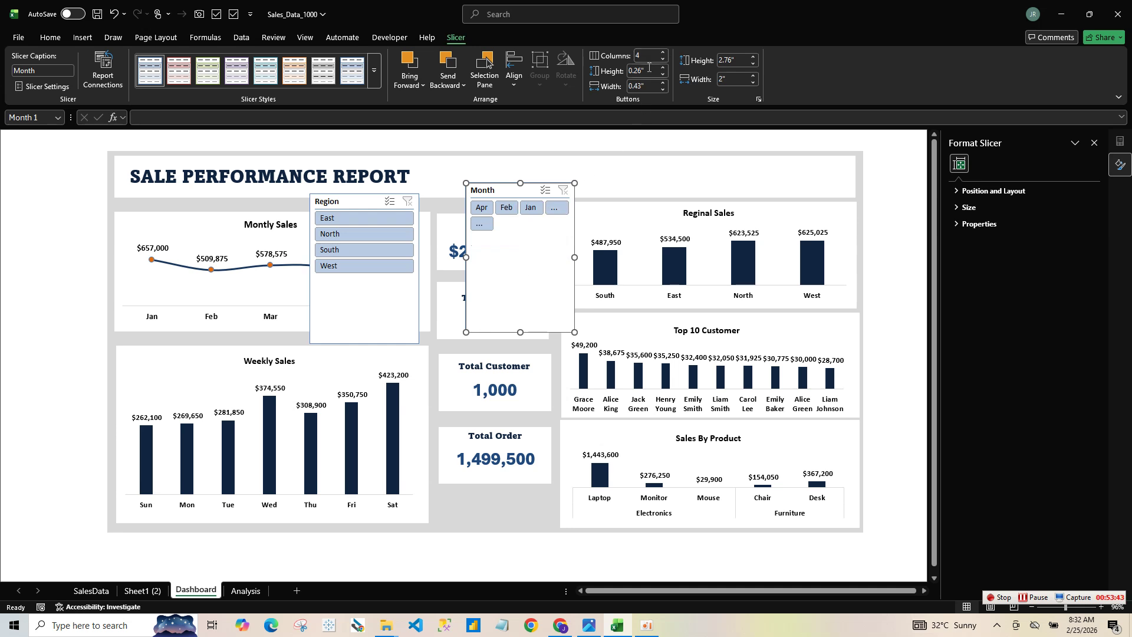
left_click(663, 53)
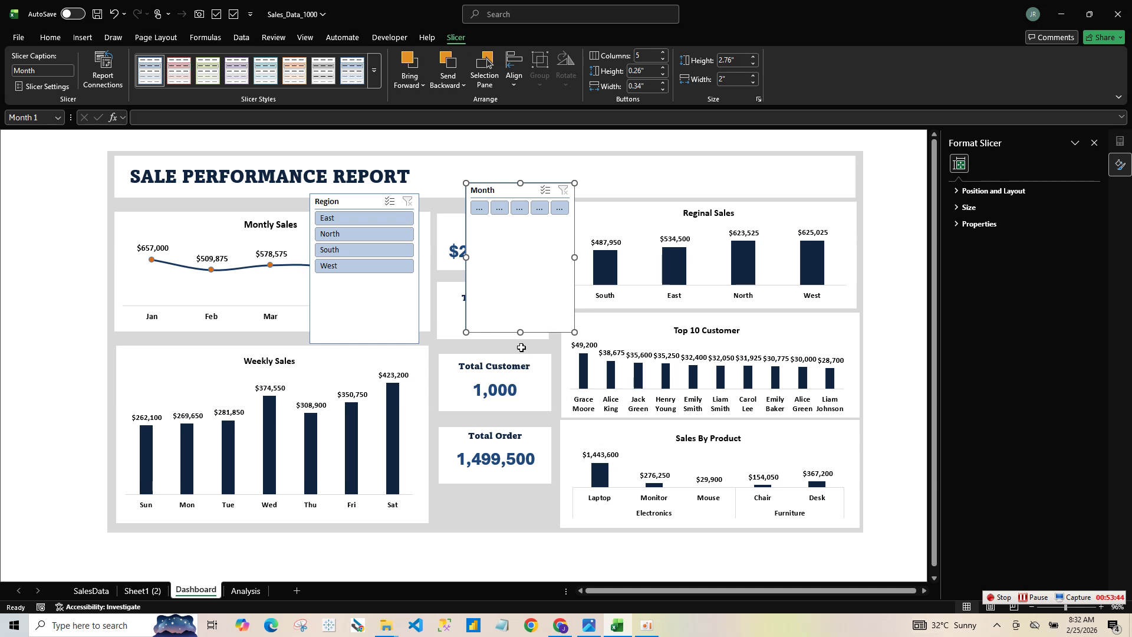
- Resize the Month slicer to about 0.78" high and 3.74" wide and place it at the far end of the title banner
left_click_drag(520, 332, 669, 212)
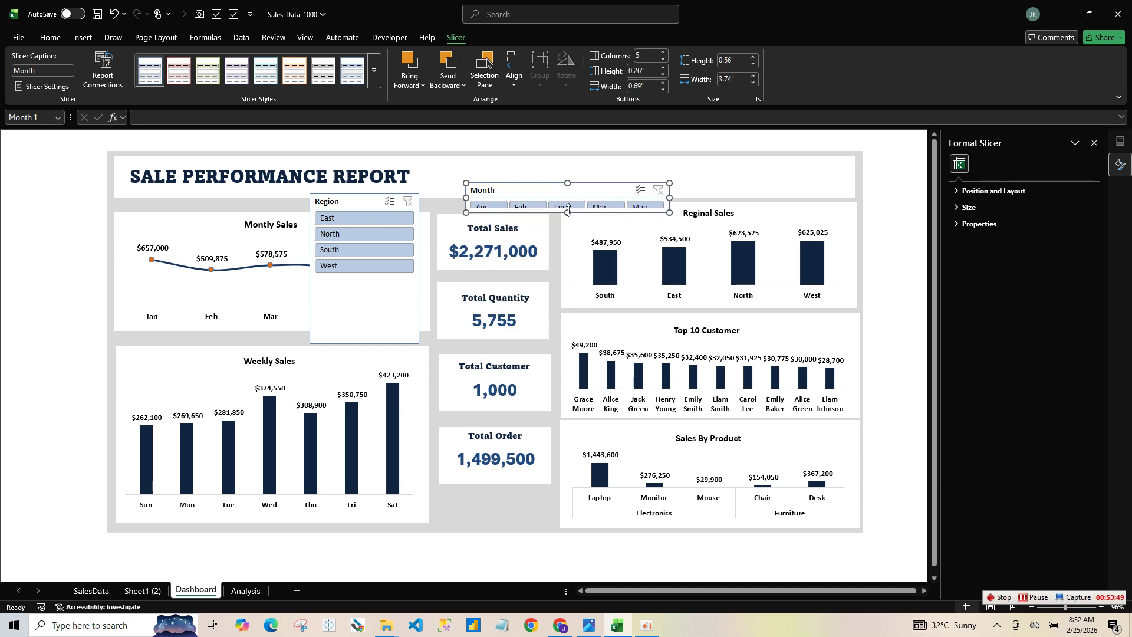
left_click_drag(567, 211, 722, 199)
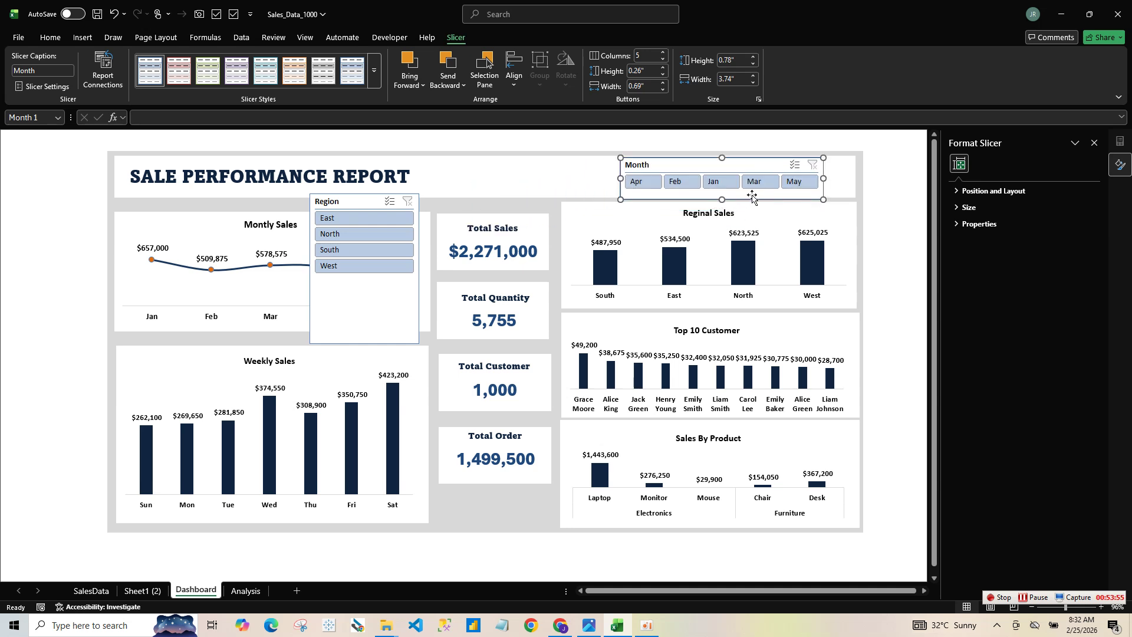
left_click_drag(823, 194, 848, 192)
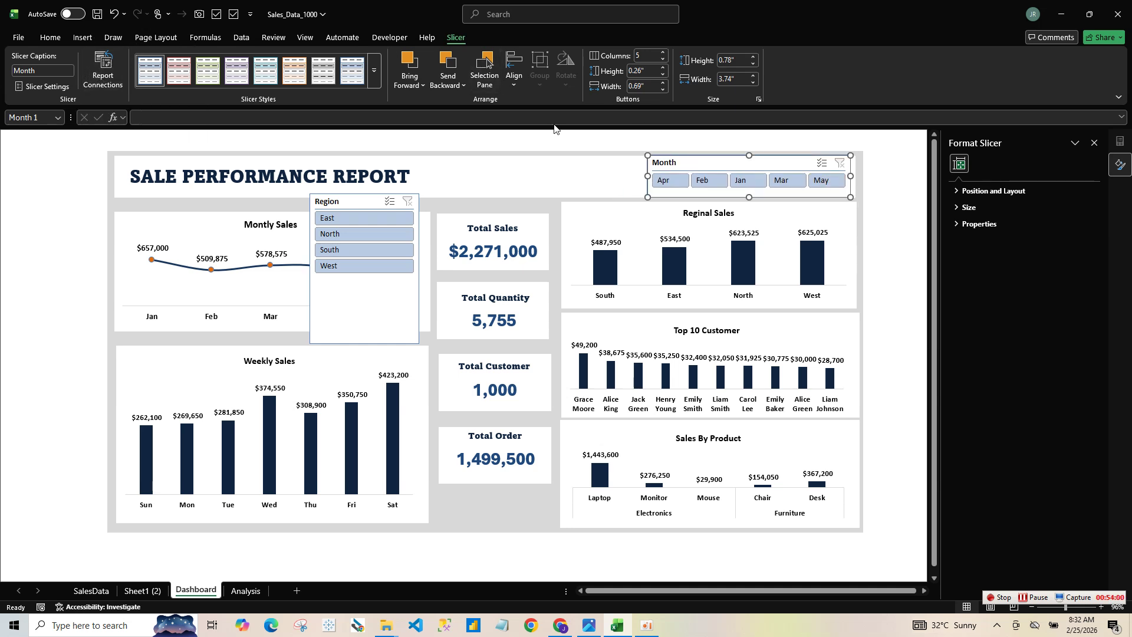
- Hide the Month slicer's header, reduce its height to about 0.4" and center it vertically in the title banner
left_click(33, 86)
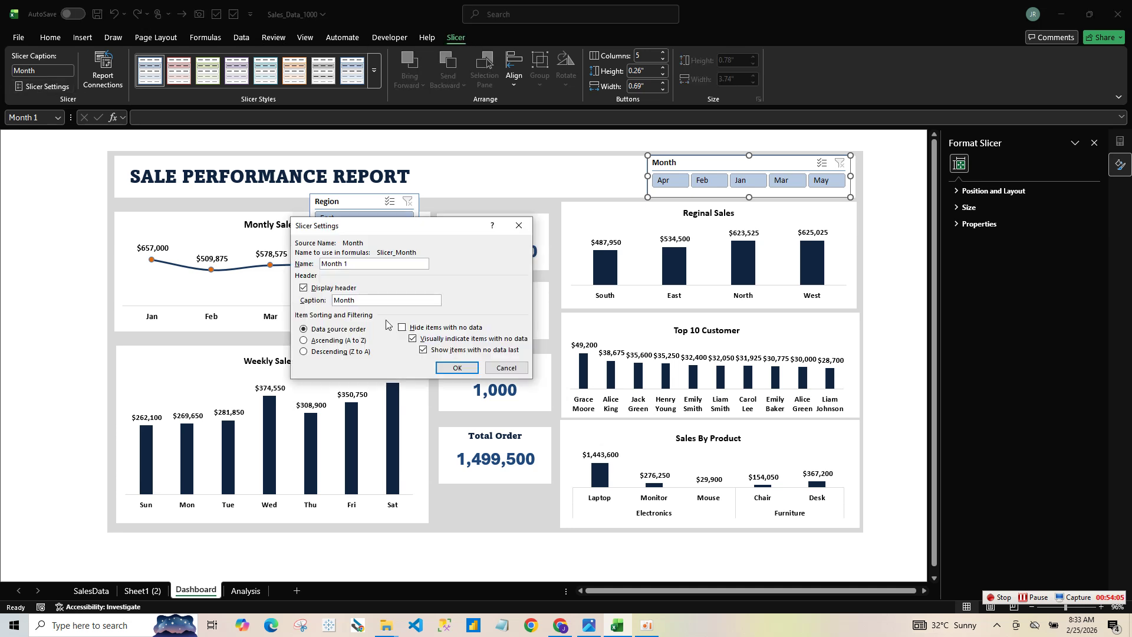
left_click(327, 289)
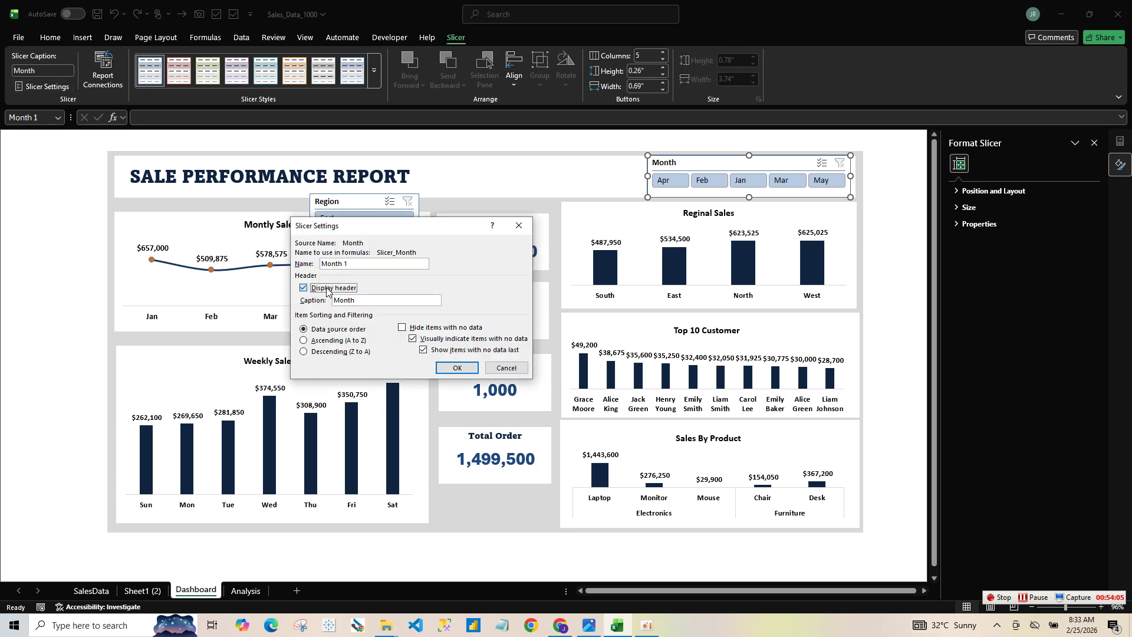
left_click(452, 368)
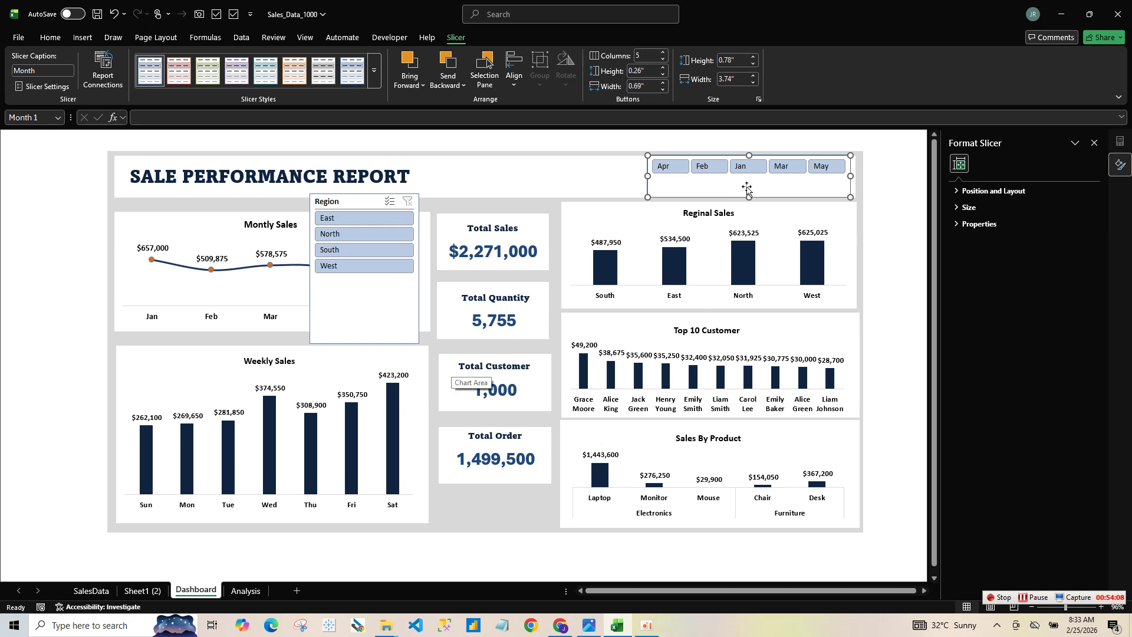
mouse_move(749, 192)
left_mouse_down()
mouse_move(747, 181)
mouse_move(765, 186)
mouse_move(748, 187)
left_mouse_up()
left_click(765, 186)
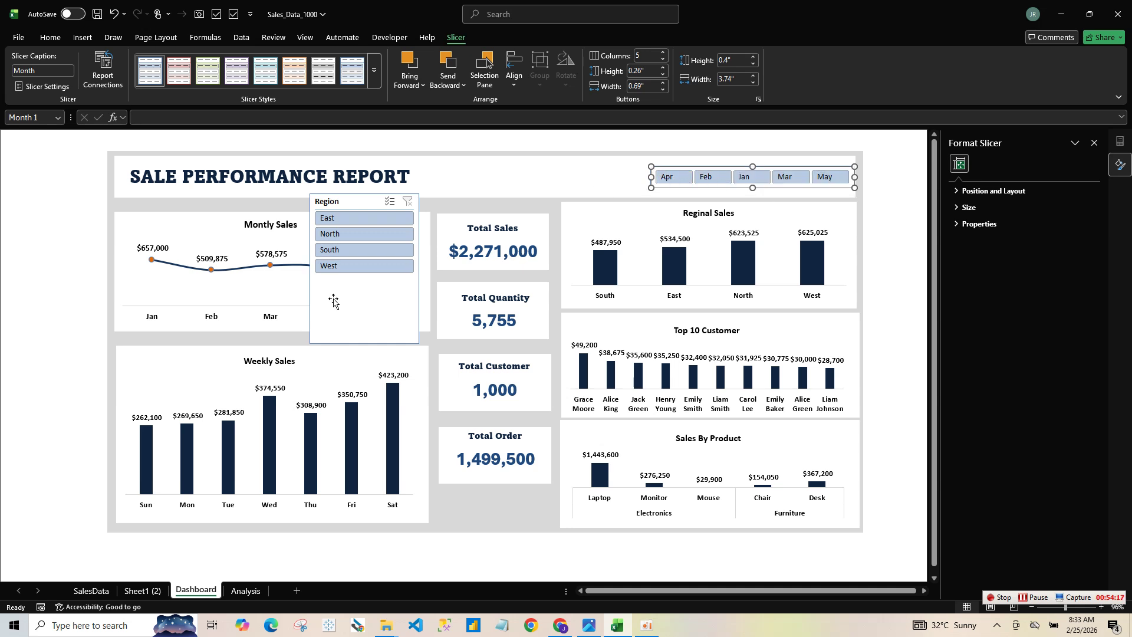
- Arrange the Region slicer in 4 columns and fit it into the banner beside the Month slicer, about 0.68" high and 3.31" wide
left_click_drag(349, 313, 501, 303)
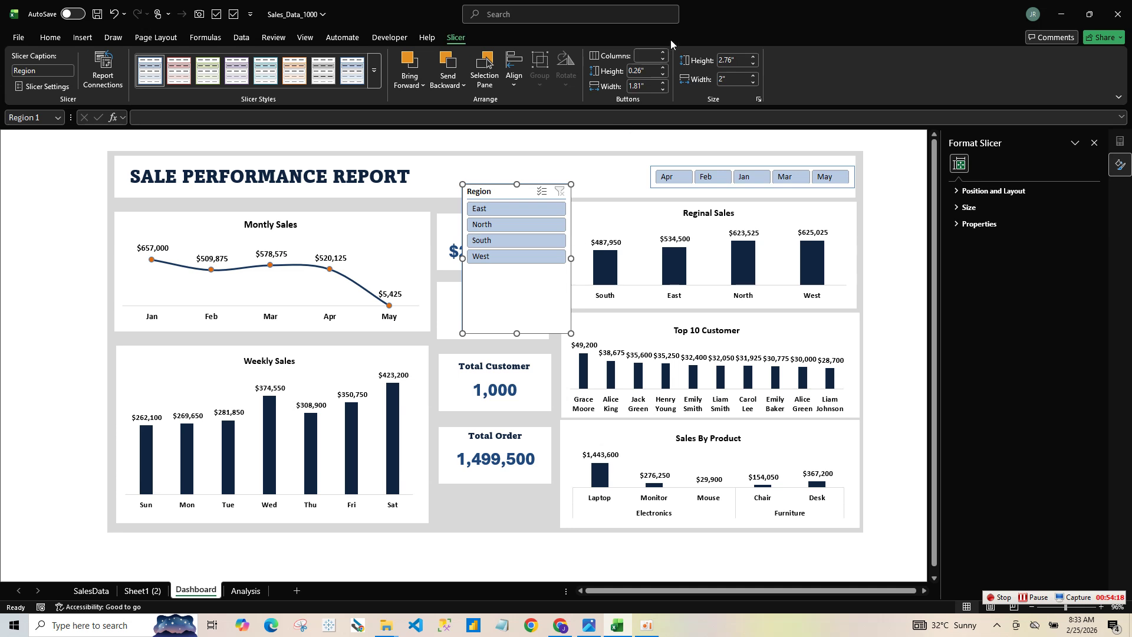
left_click(663, 52)
left_click(663, 52)
left_click(663, 52)
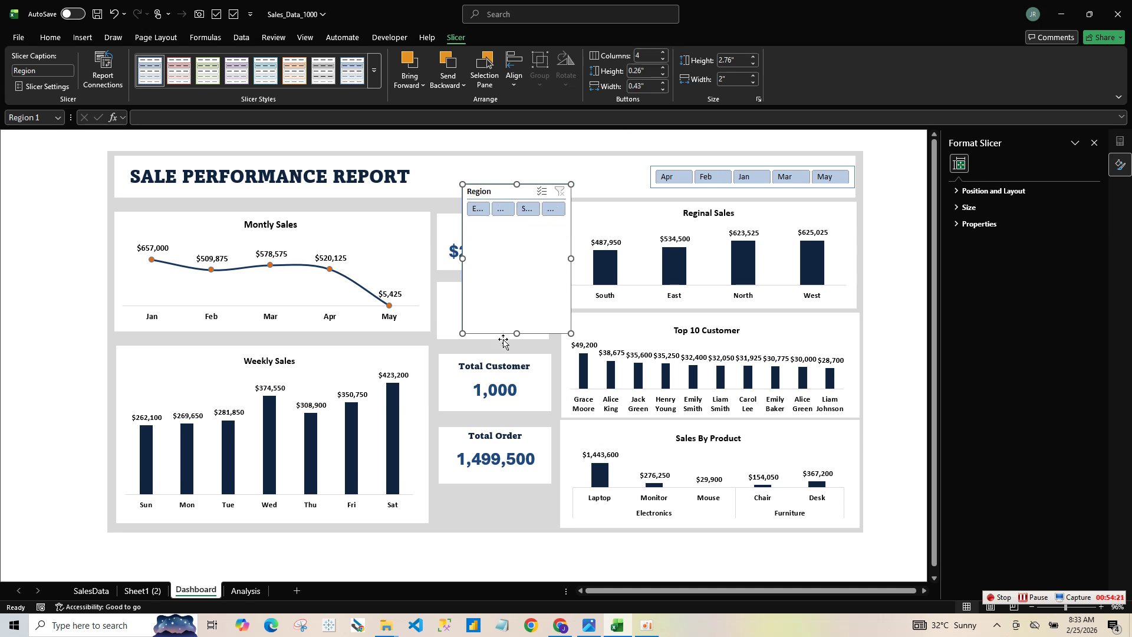
left_click_drag(516, 333, 635, 176)
- Hide the Region slicer's header, reduce its height to about 0.46" and align it with the Month slicer
left_click(38, 89)
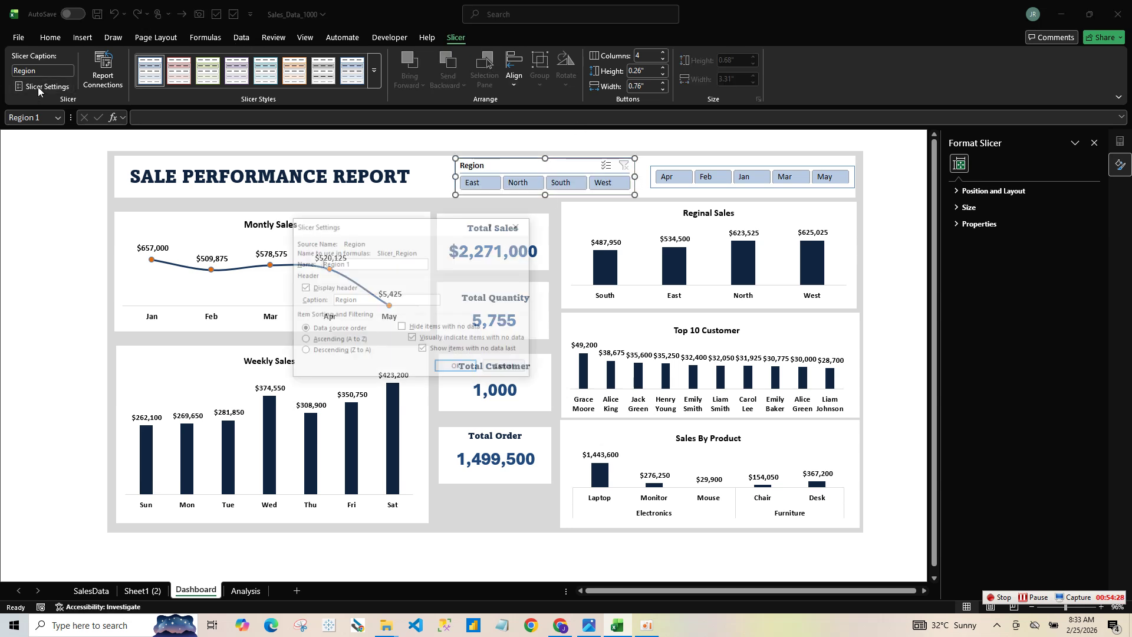
left_click(310, 288)
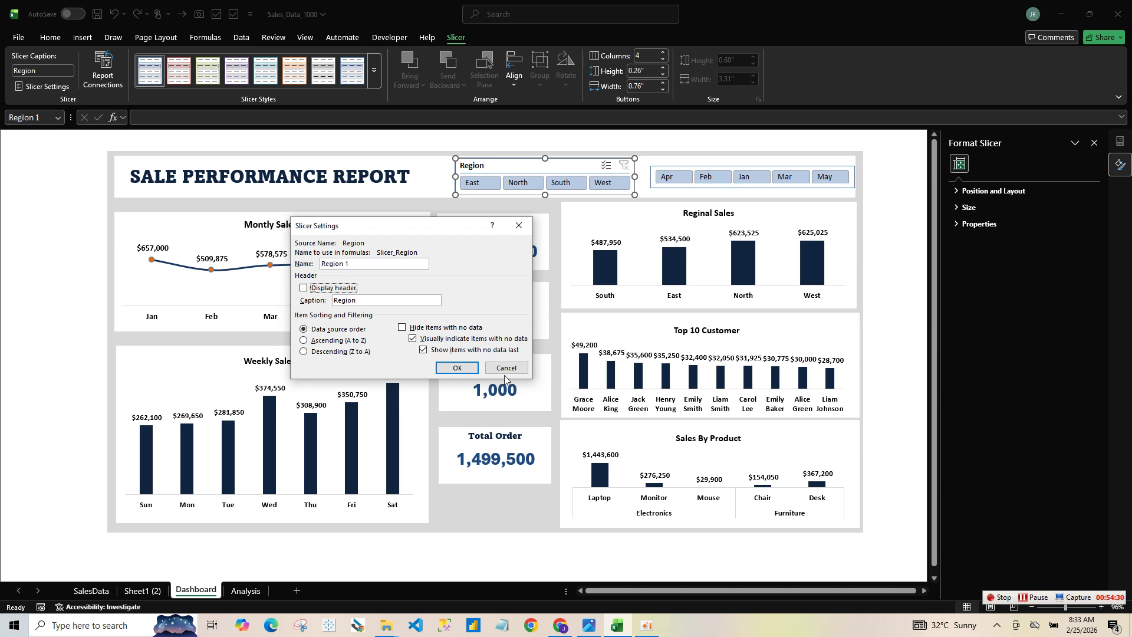
left_click(469, 369)
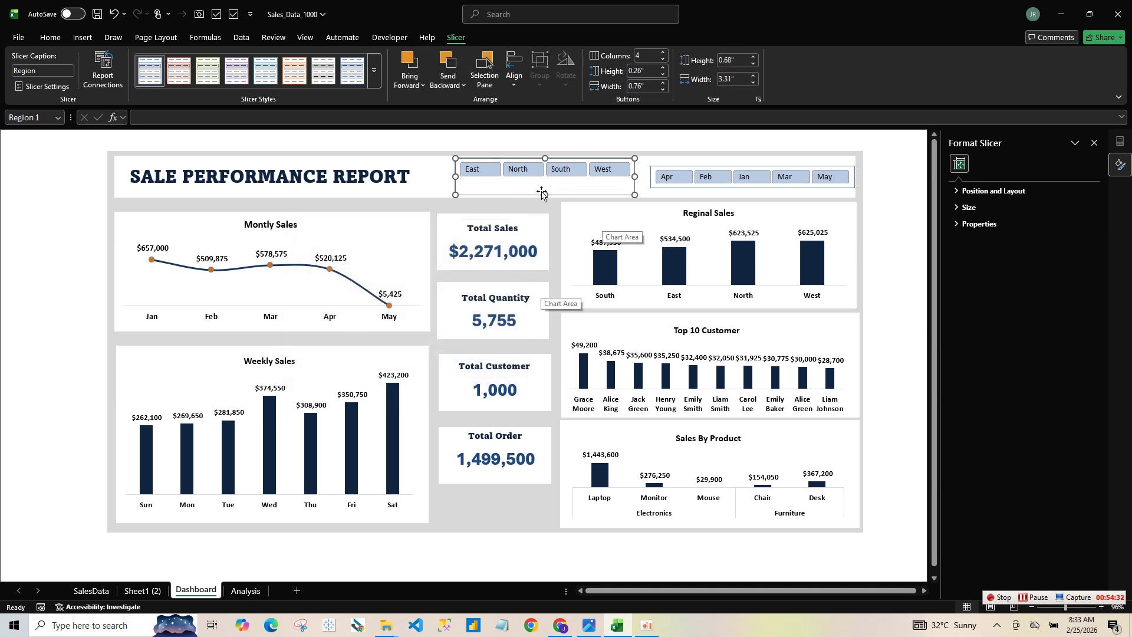
left_click_drag(545, 194, 597, 188)
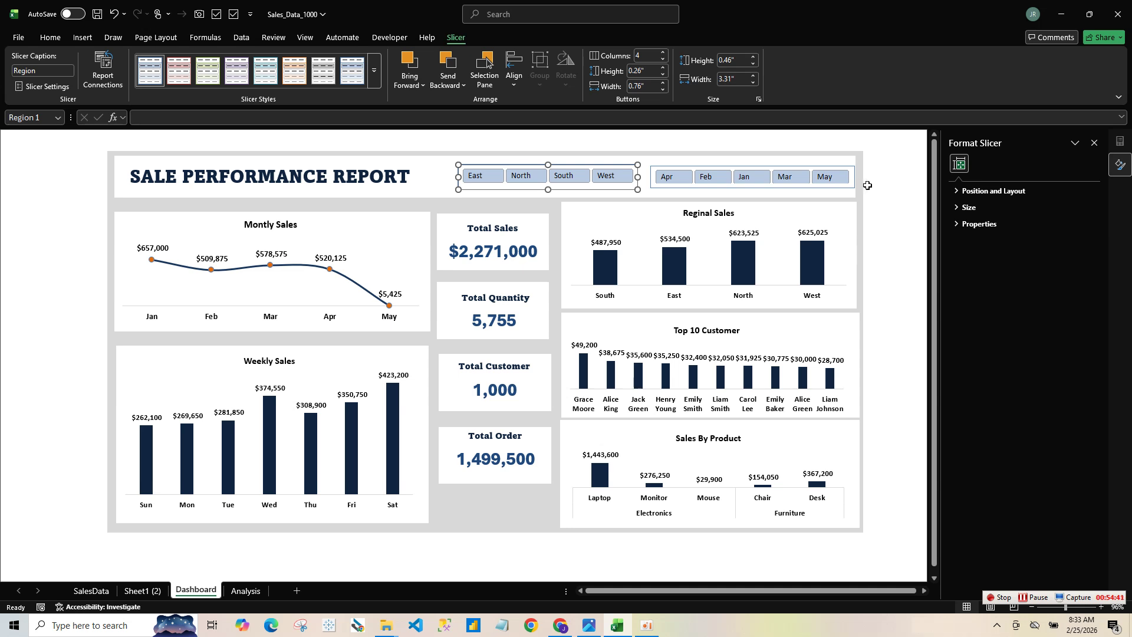
- Undo the accidental shift of the title banner and narrow the Month slicer so it ends inside the banner
left_click(834, 186)
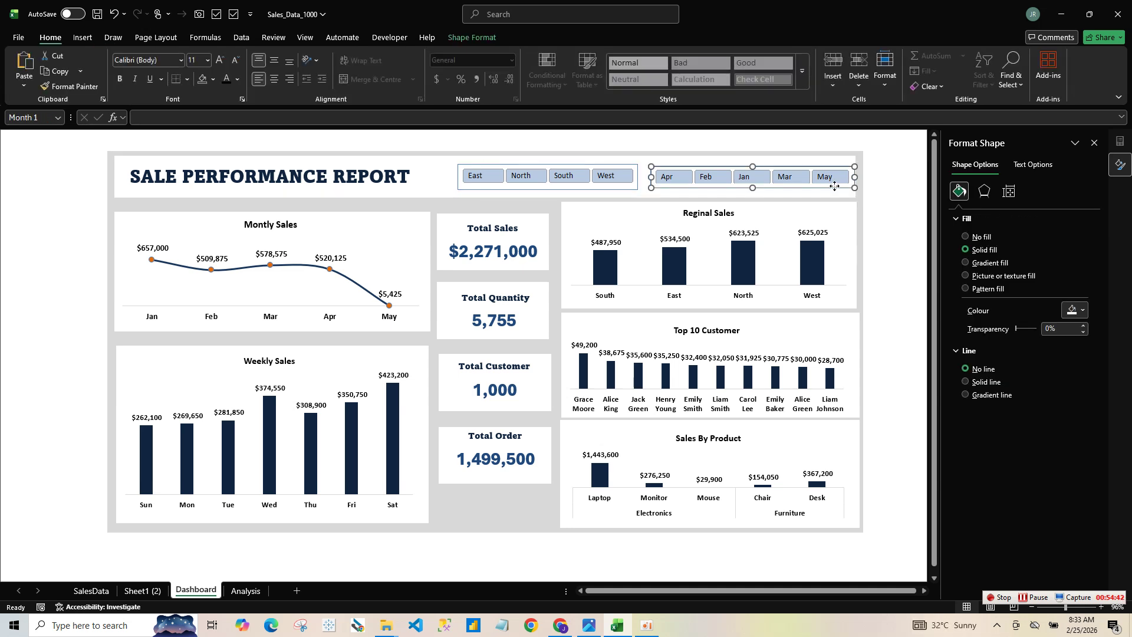
left_click(836, 191)
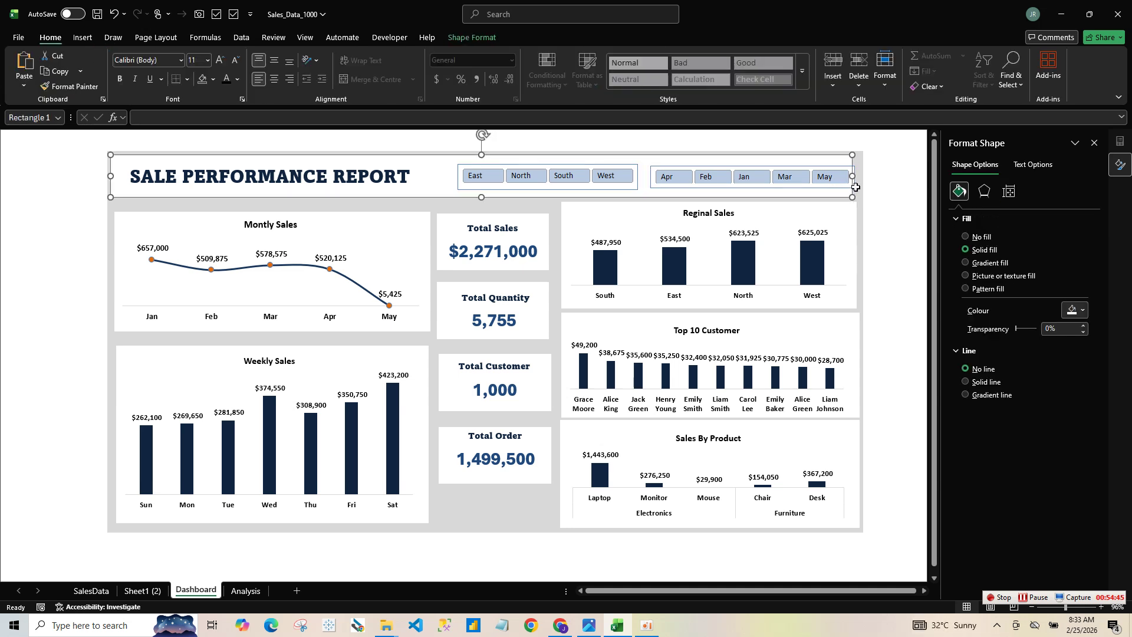
key("ctrl+z")
left_click(842, 183)
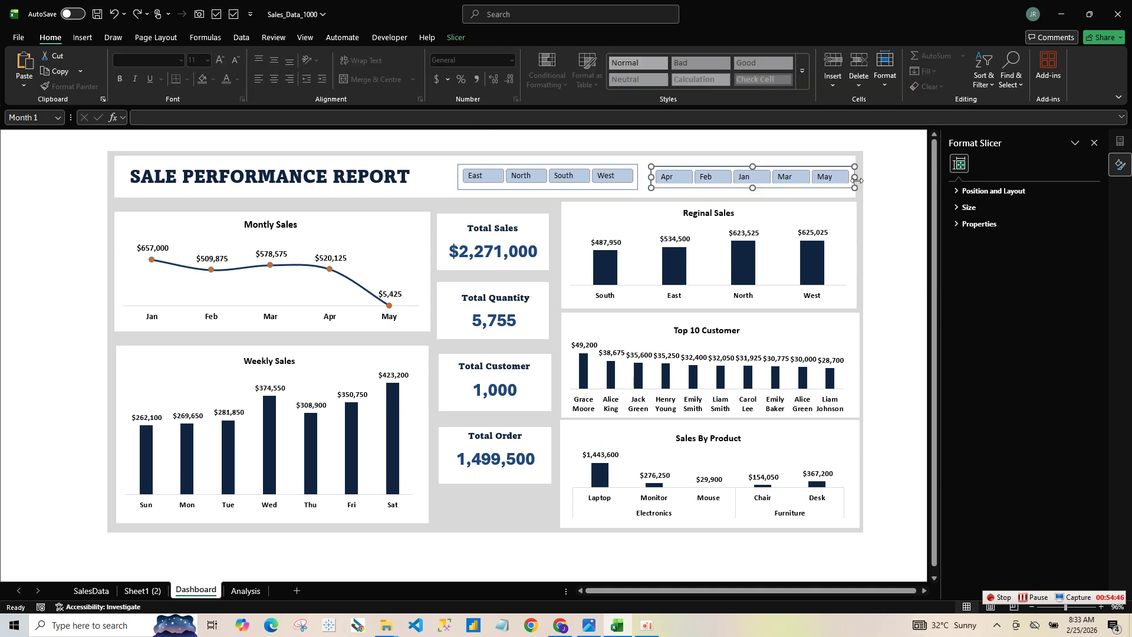
left_click_drag(854, 177, 845, 177)
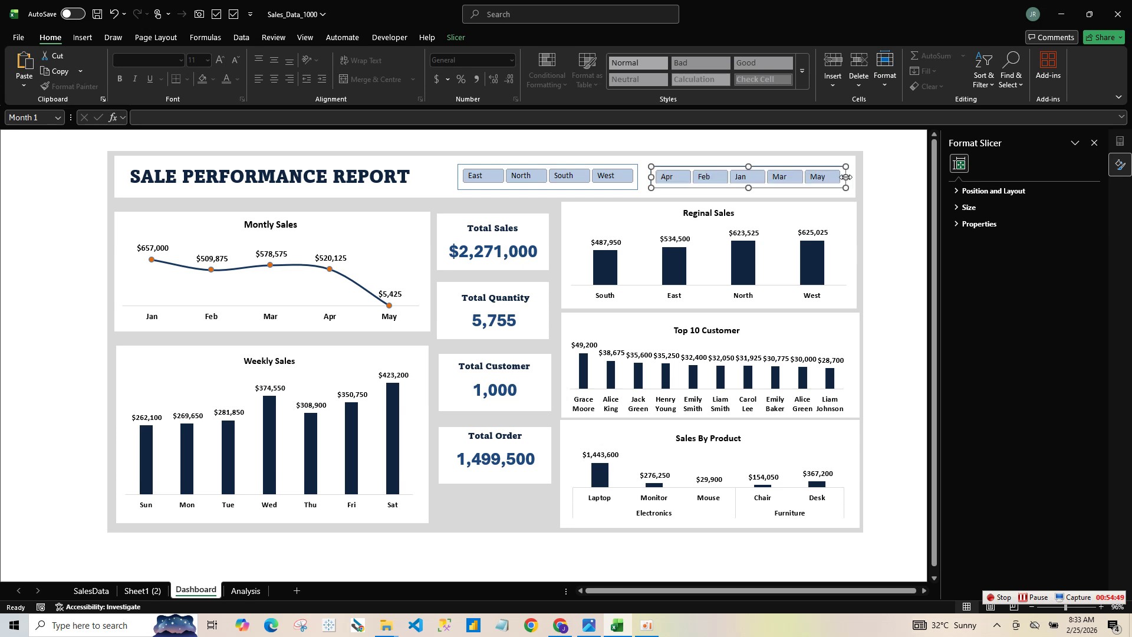
left_click(861, 180)
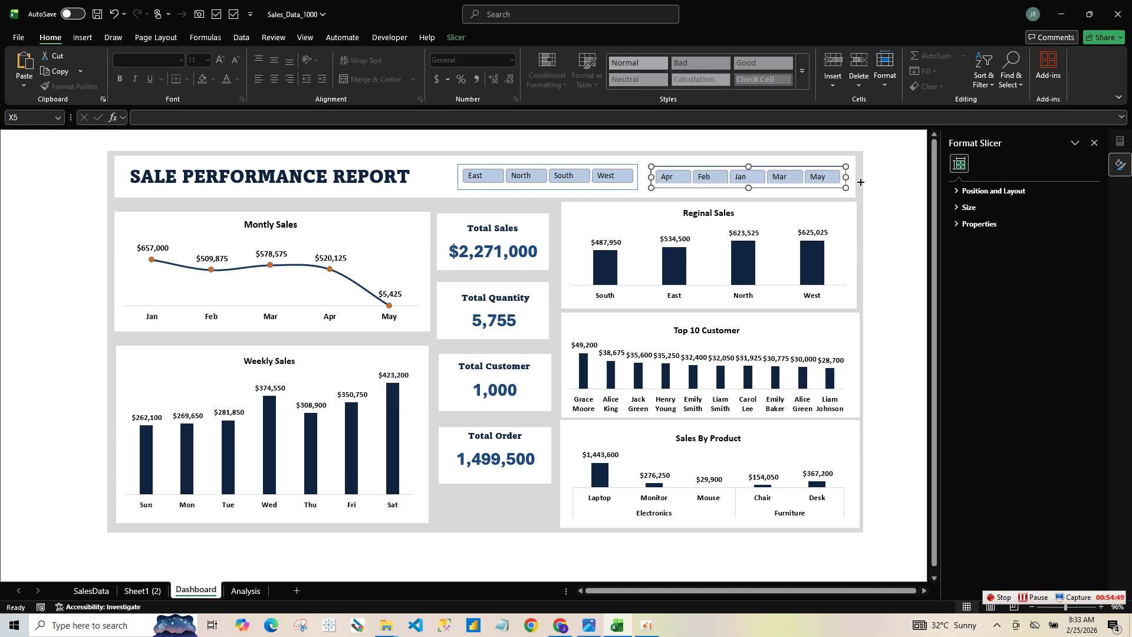
- Test the slicers by filtering for Apr, Feb and Jan in turn, and for the West region
left_click(673, 179)
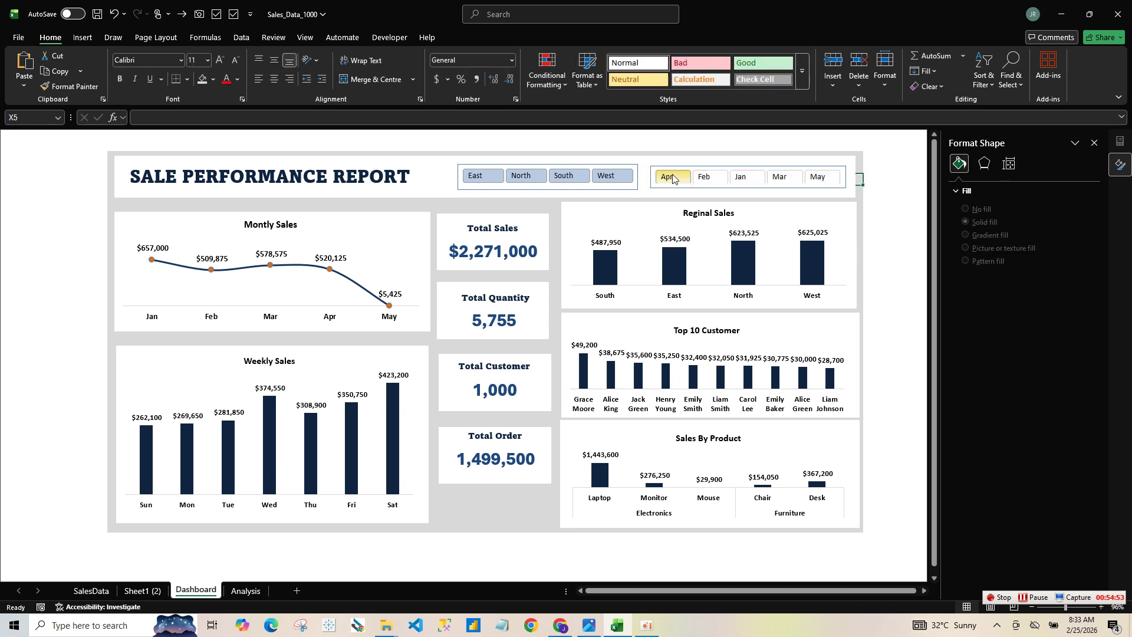
left_click(704, 177)
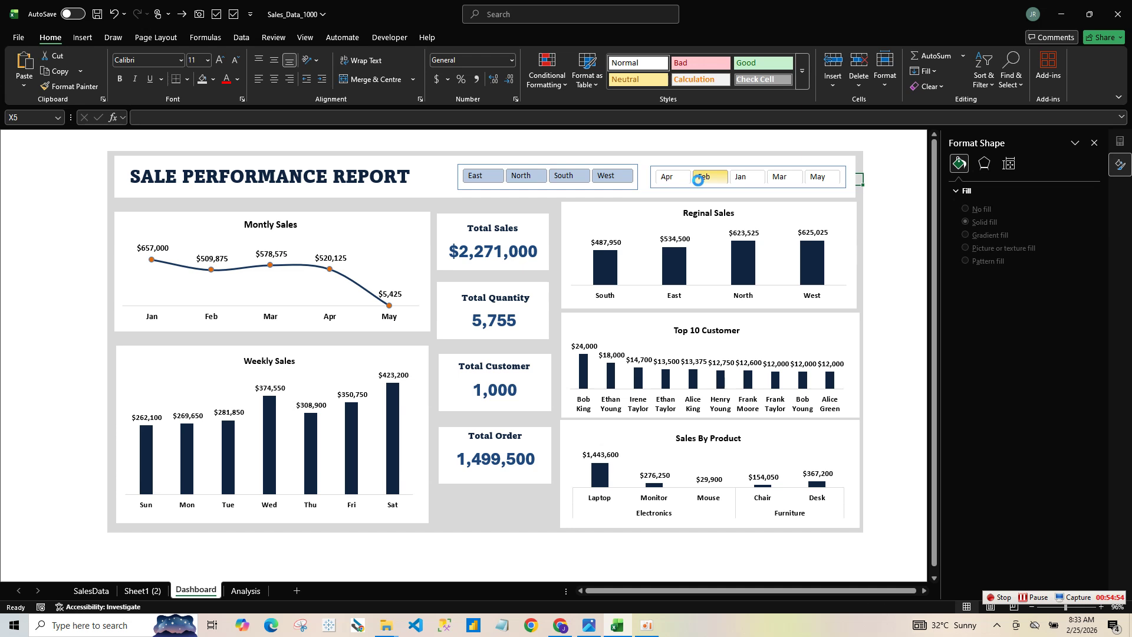
left_click(742, 177)
left_click(607, 179)
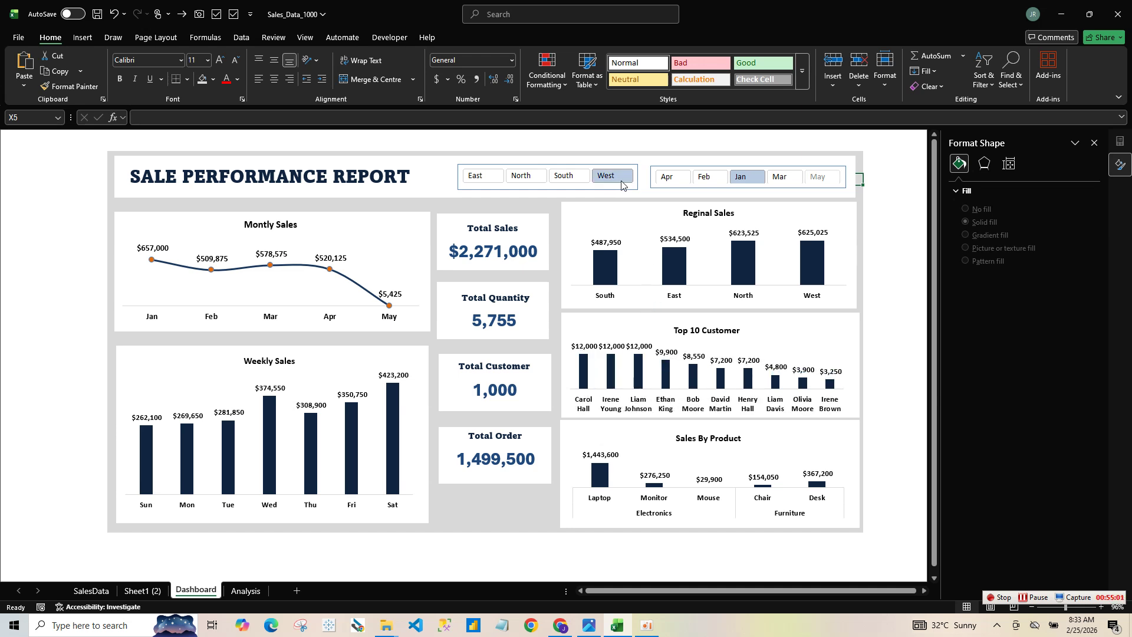
- Clear the filters from both the Region and Month slicers
left_click(619, 178)
right_click(619, 178)
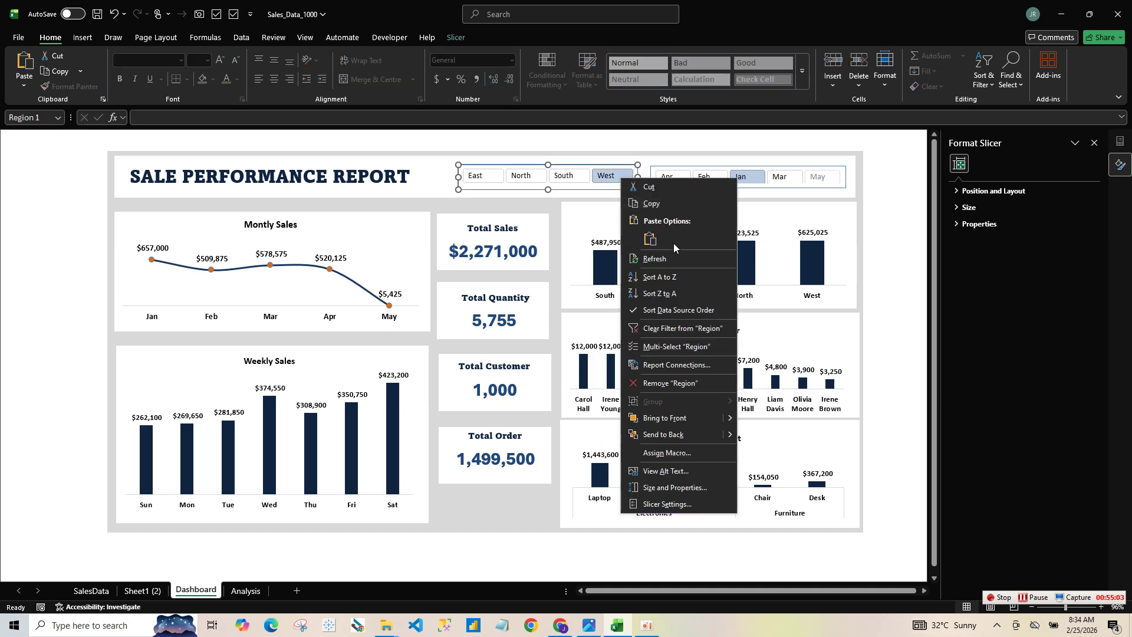
left_click(666, 328)
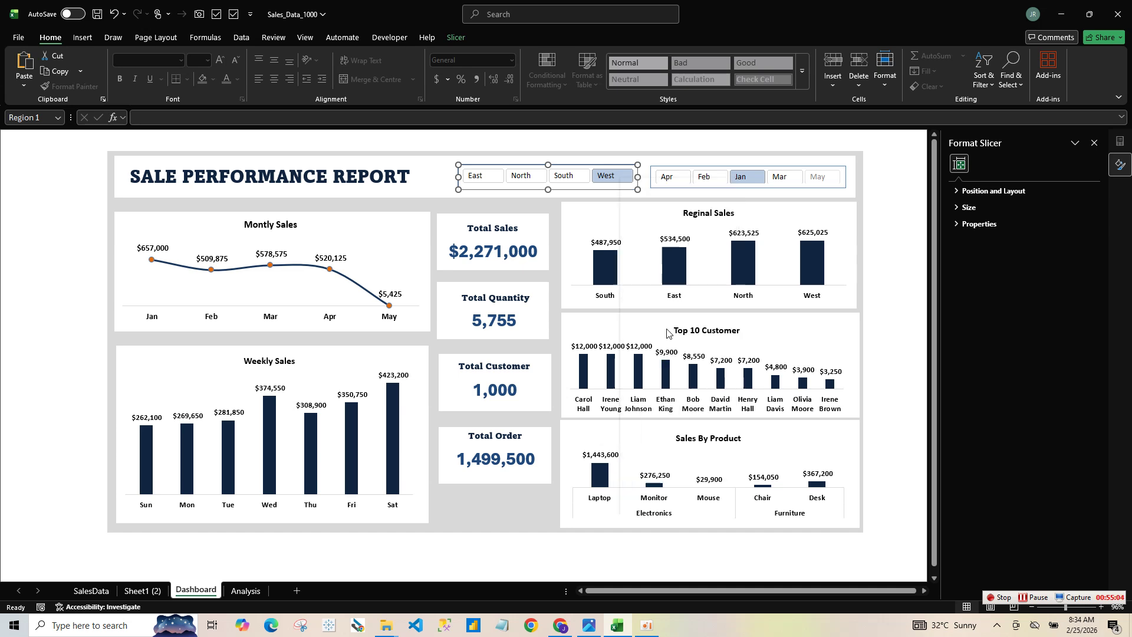
right_click(689, 180)
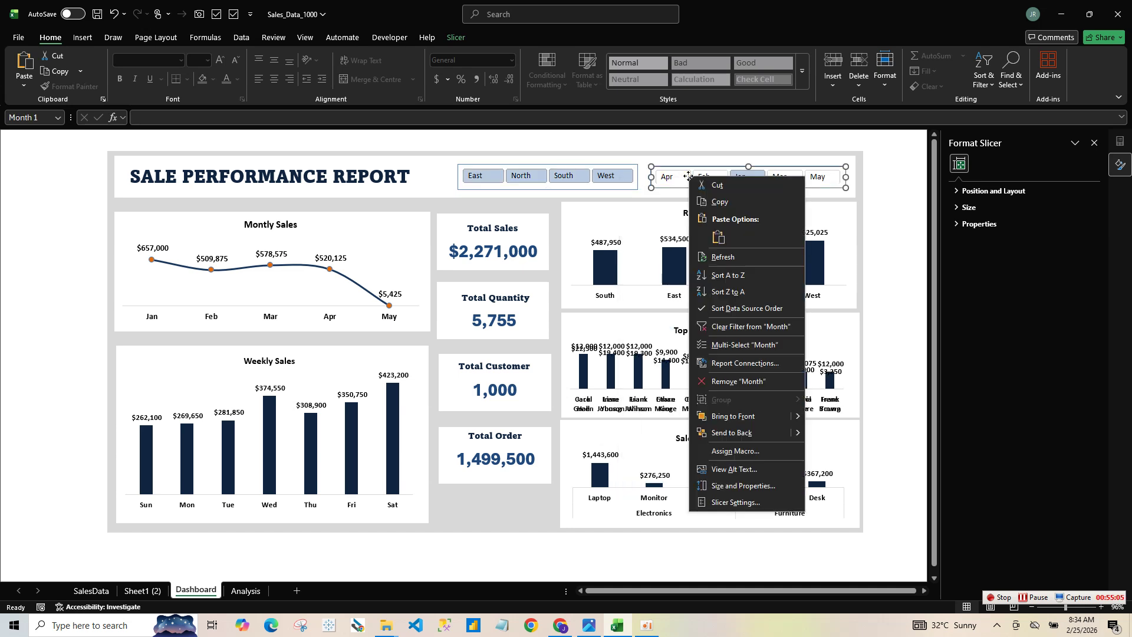
left_click(723, 327)
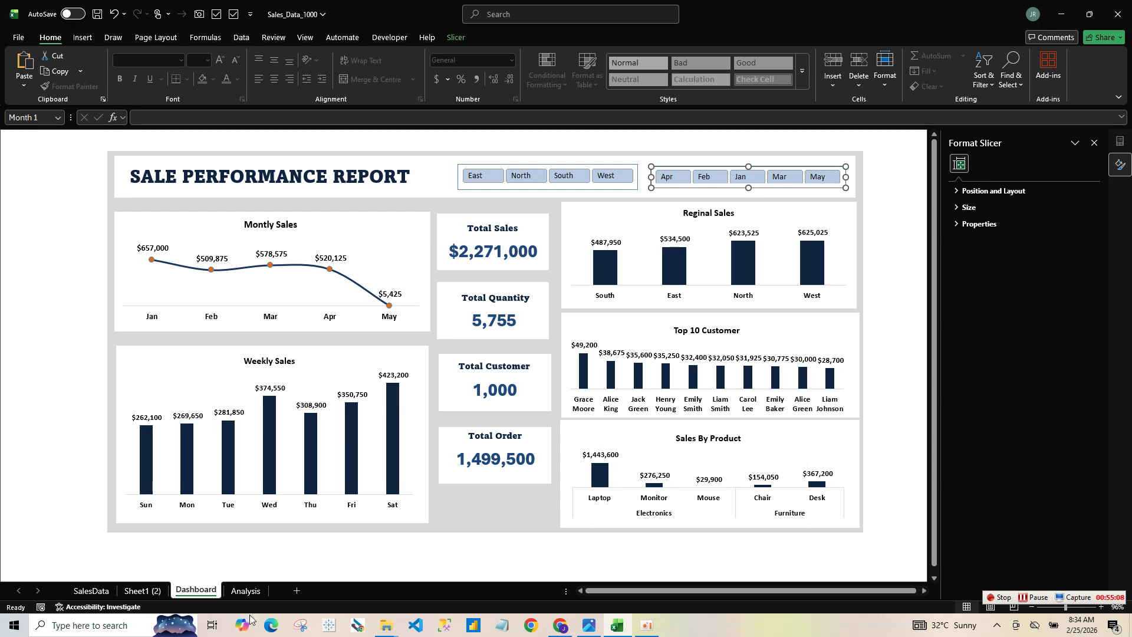
- Check the Top 10 Customer pivot table on the Analysis sheet and return to the Dashboard sheet
left_click(246, 590)
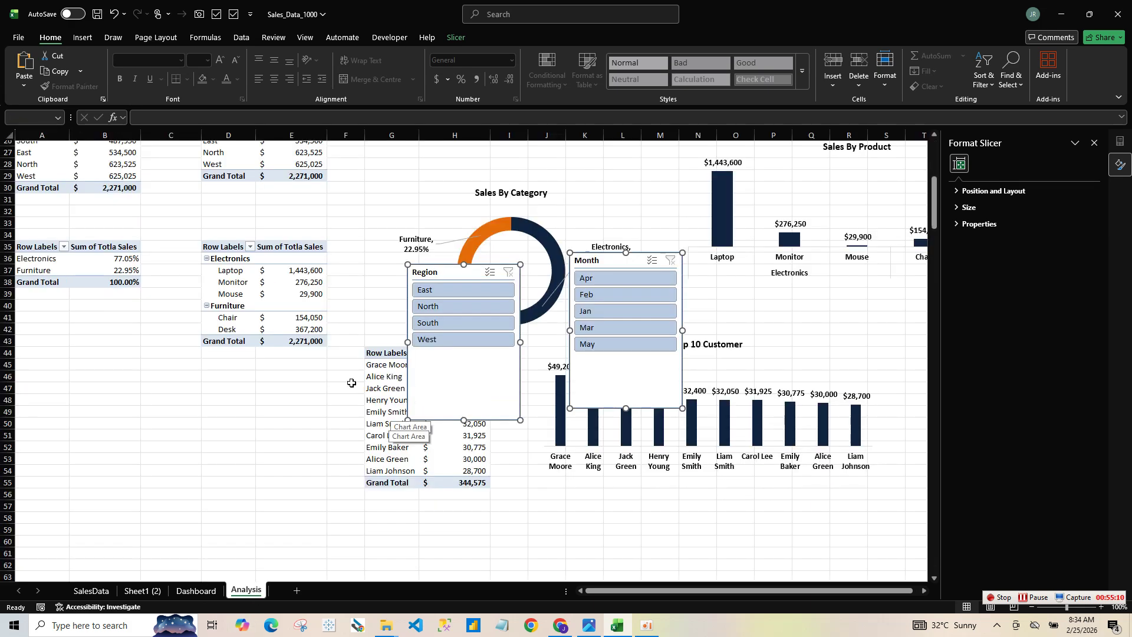
left_click(373, 387)
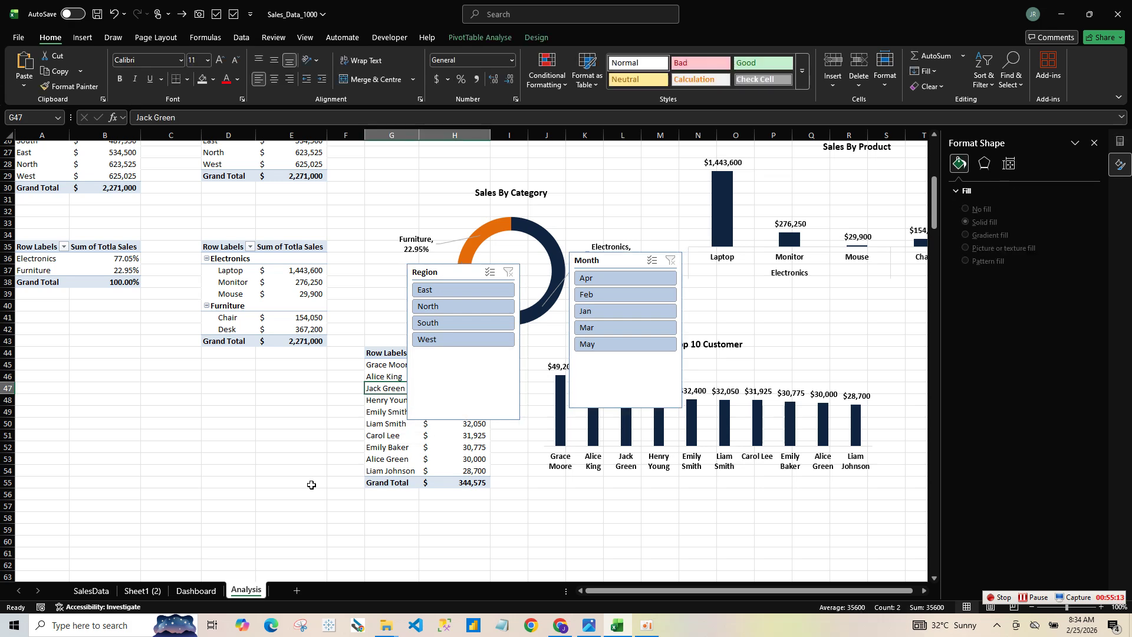
left_click(195, 590)
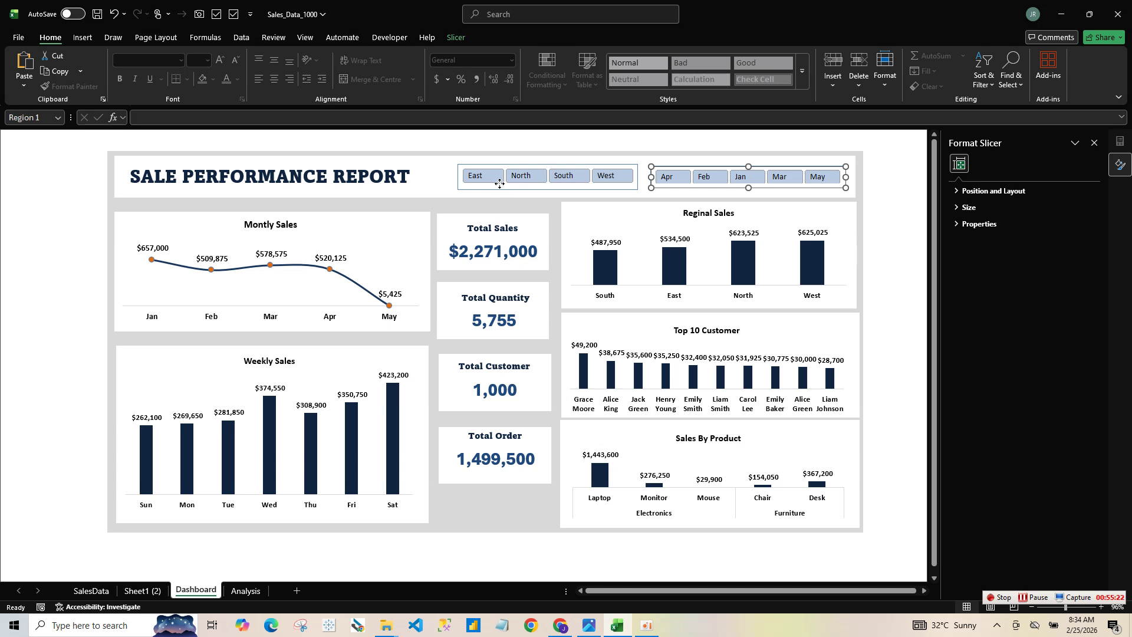
- Connect the dashboard's Region slicer to PivotTable1, PivotTable2 and PivotTable3 in its report connections
right_click(499, 185)
key("Escape")
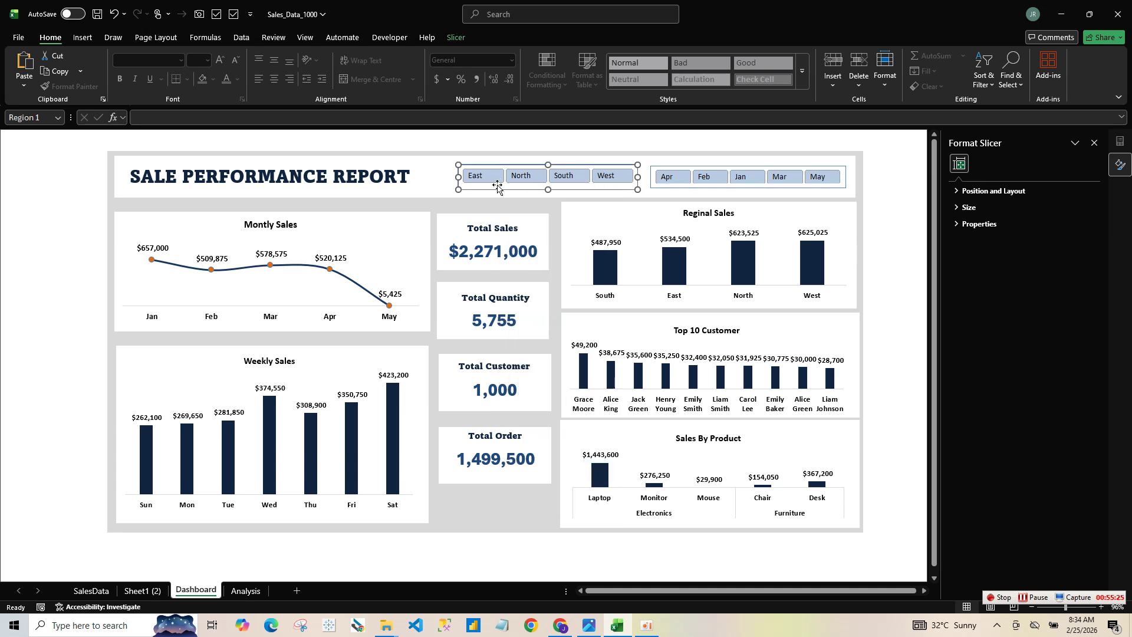
left_click(456, 37)
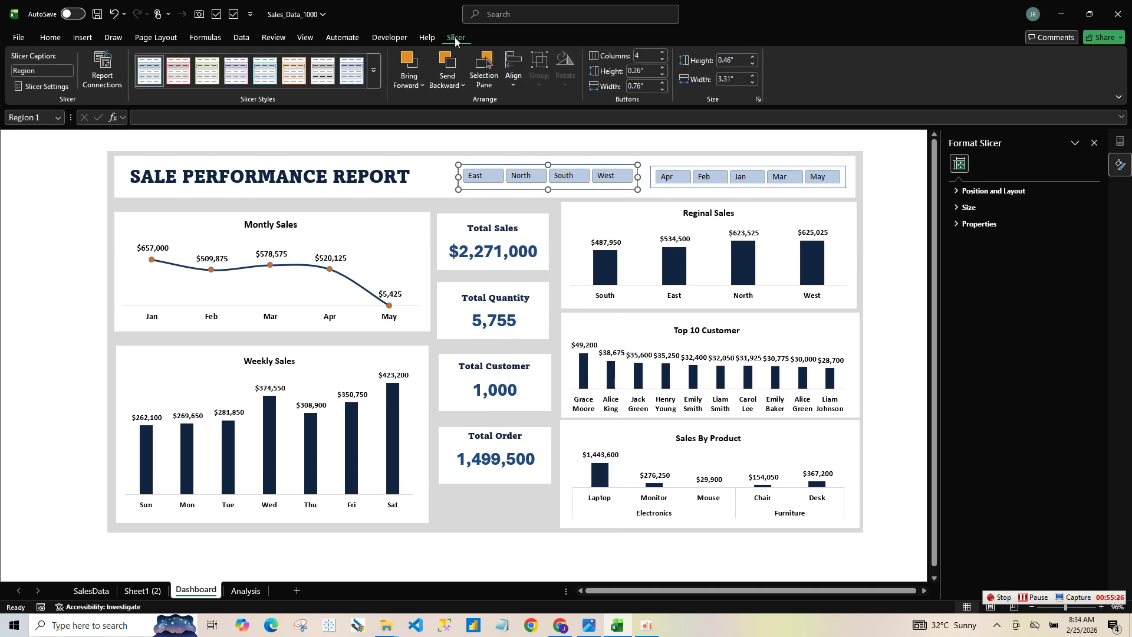
left_click(105, 77)
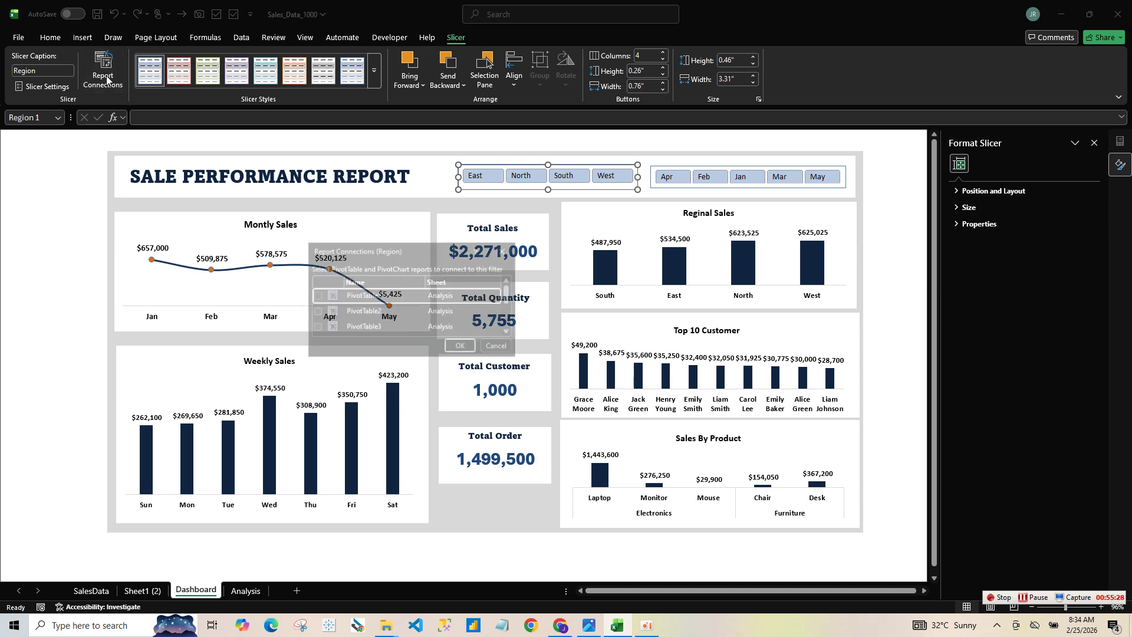
left_click(315, 295)
left_click(316, 311)
left_click(316, 327)
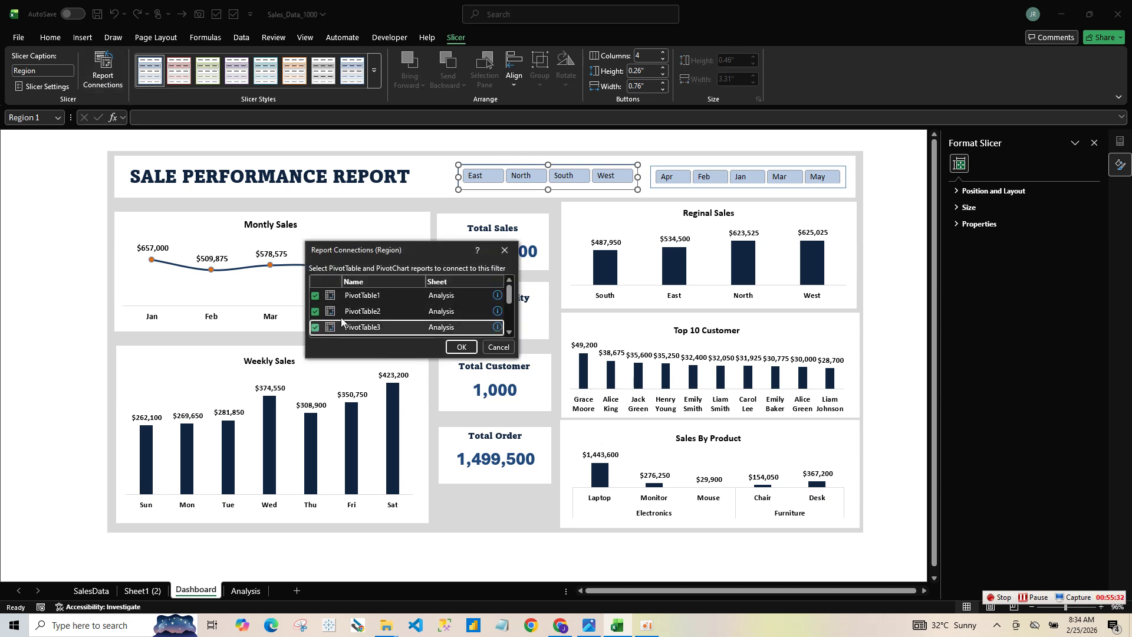
- Add PivotTable4, PivotTable5, PivotTable6 and PivotTable7 to the Region slicer's report connections and apply them
scroll(511, 324, "down", 3)
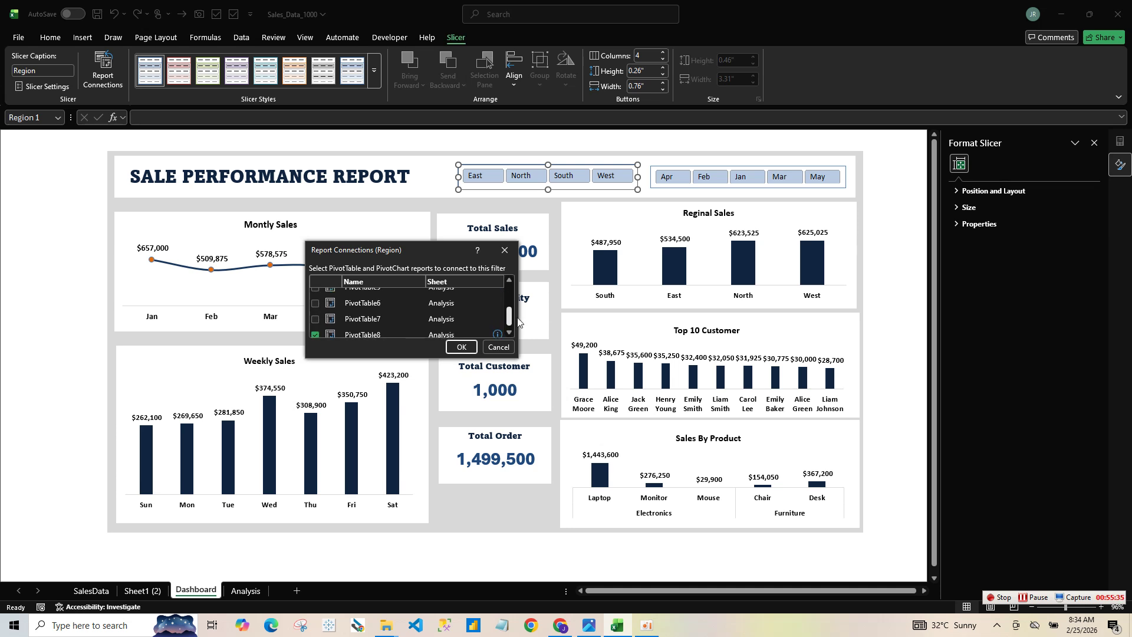
scroll(522, 318, "up", 1)
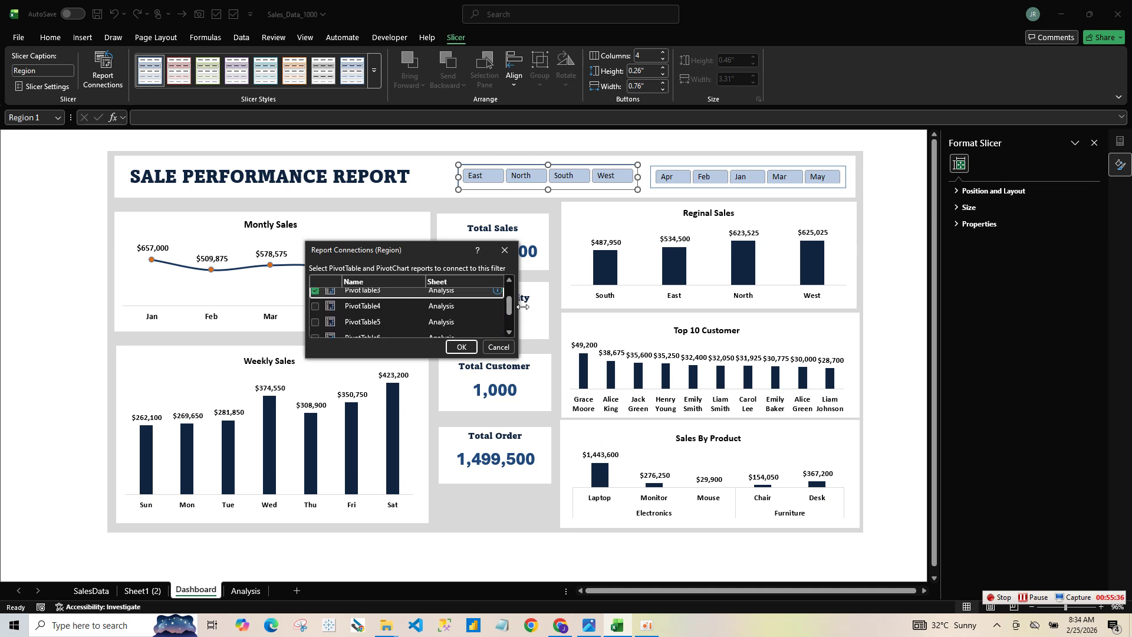
left_click(315, 306)
left_click(315, 322)
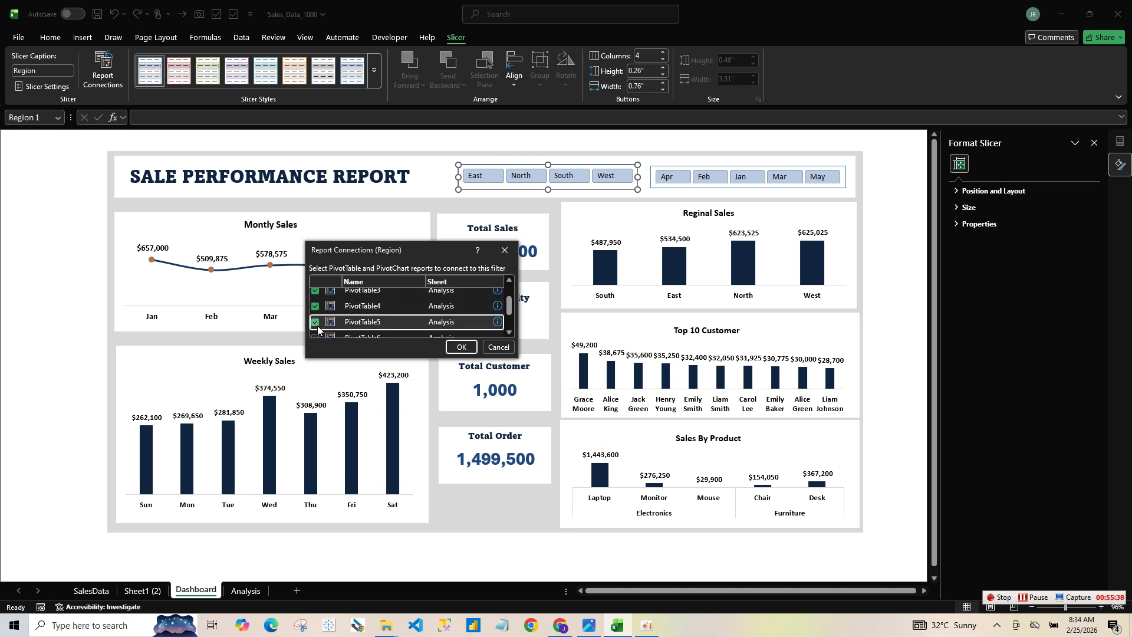
left_click(316, 335)
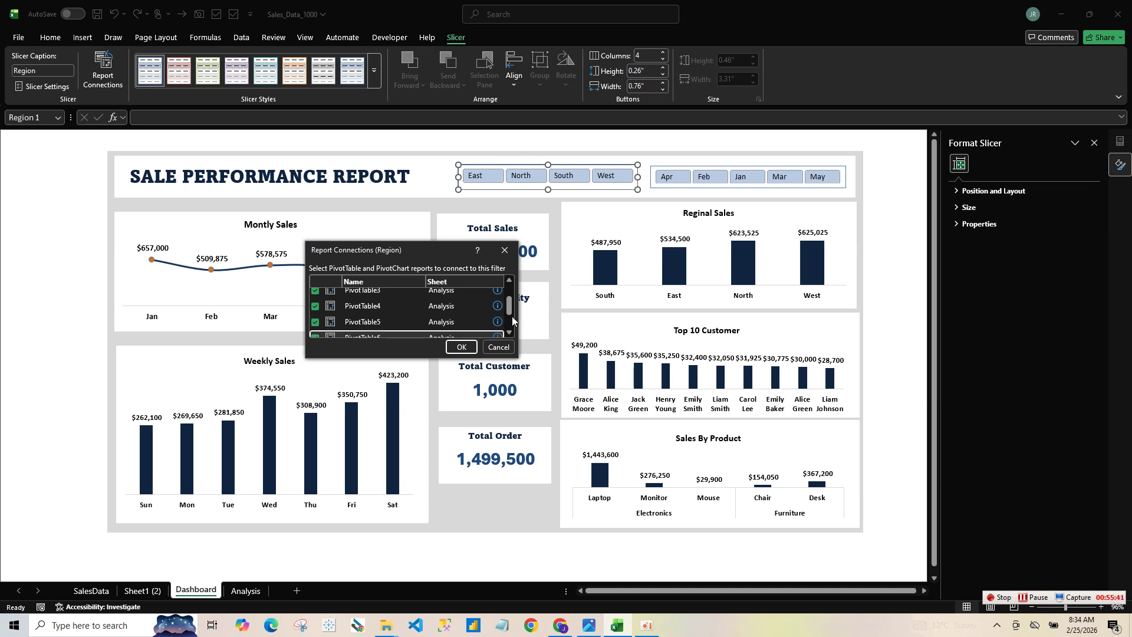
left_click_drag(510, 311, 511, 319)
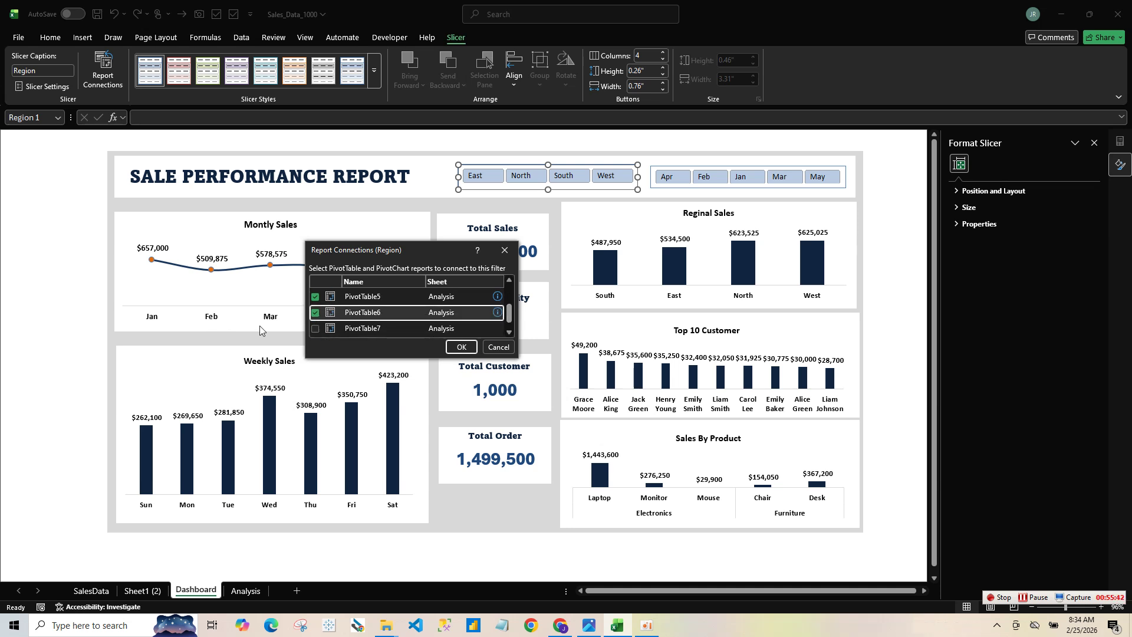
left_click(312, 330)
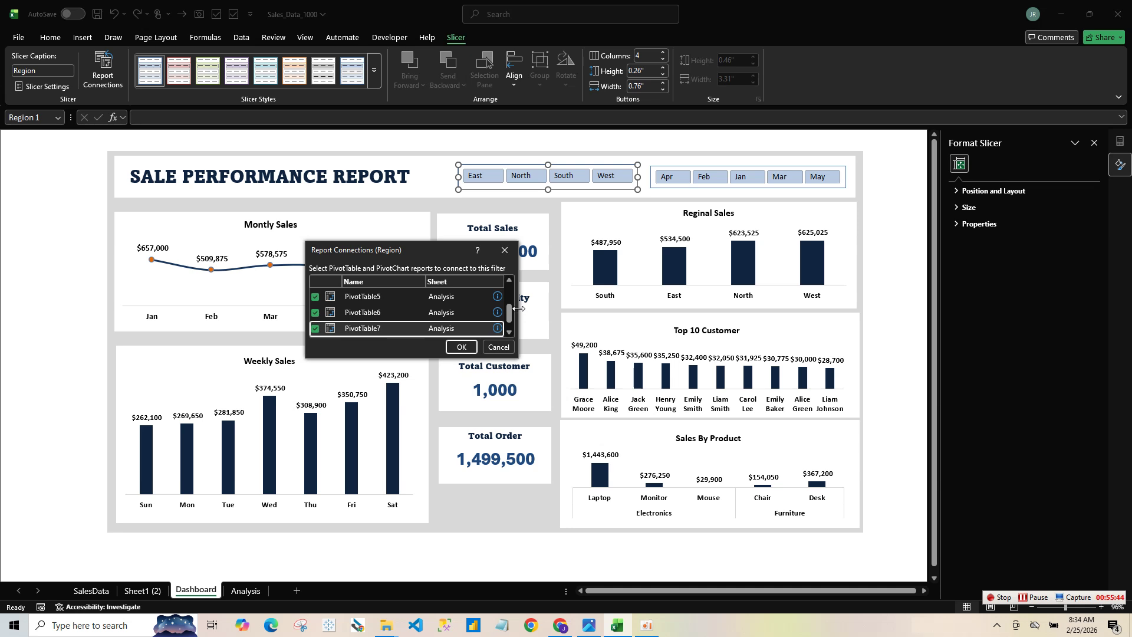
left_click_drag(510, 316, 511, 323)
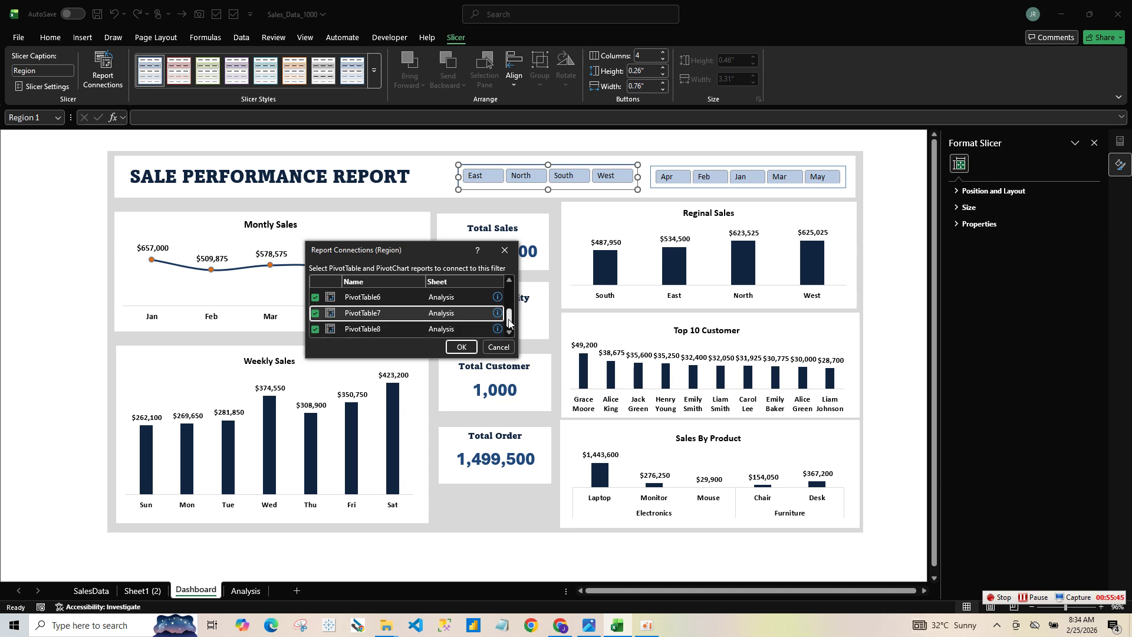
left_click(463, 347)
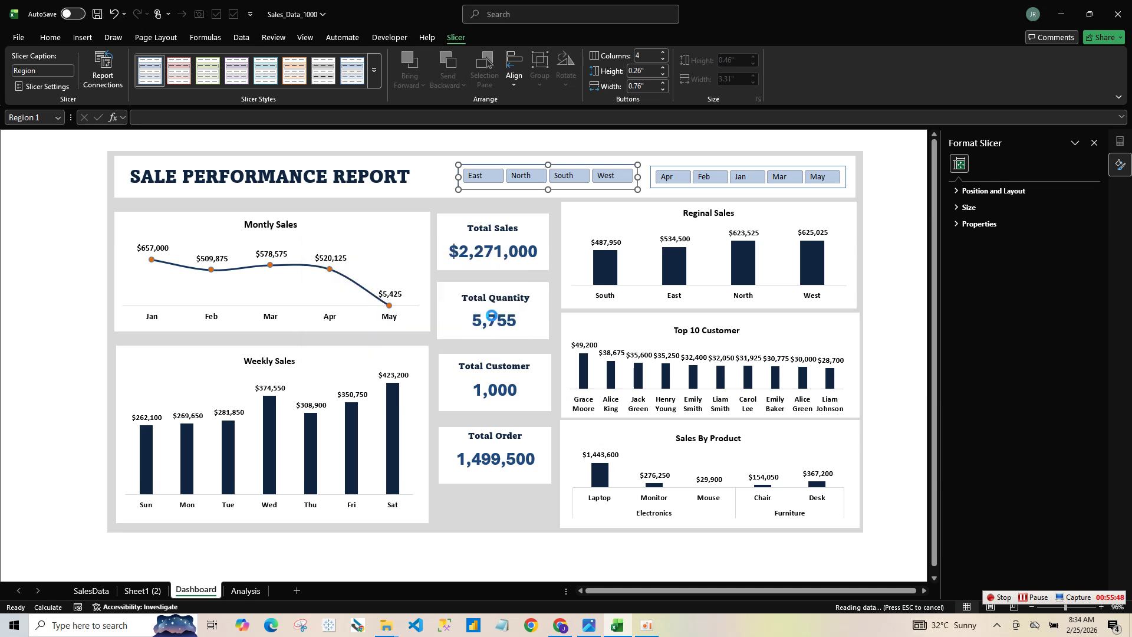
- Test the Region slicer by filtering for East, North, South and West in turn, and clear its filter
left_click(485, 175)
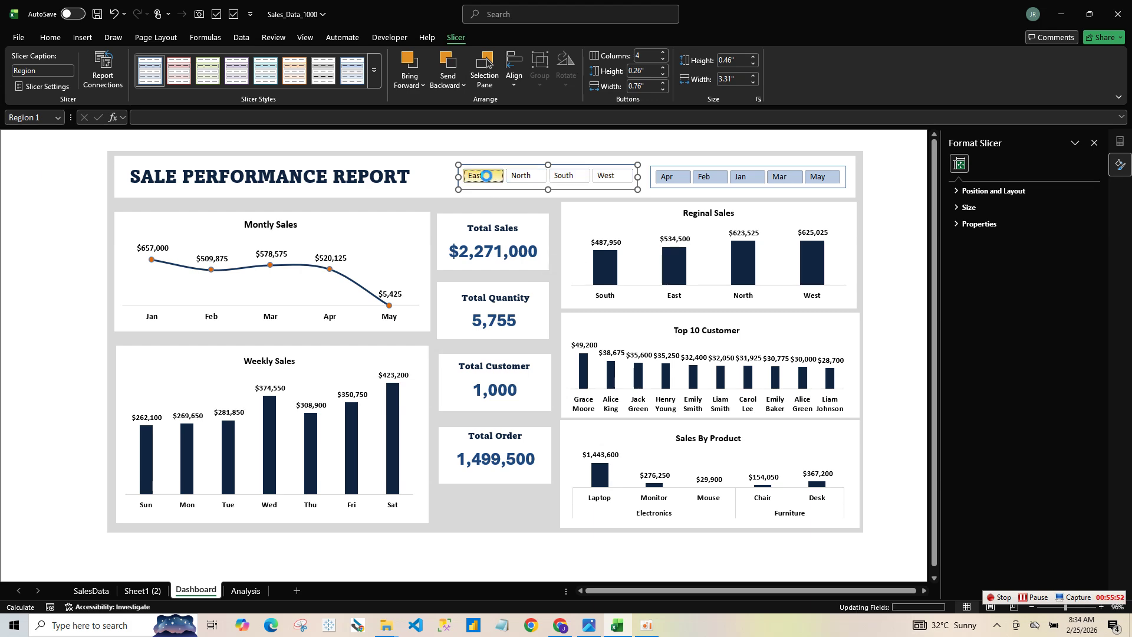
left_click(521, 179)
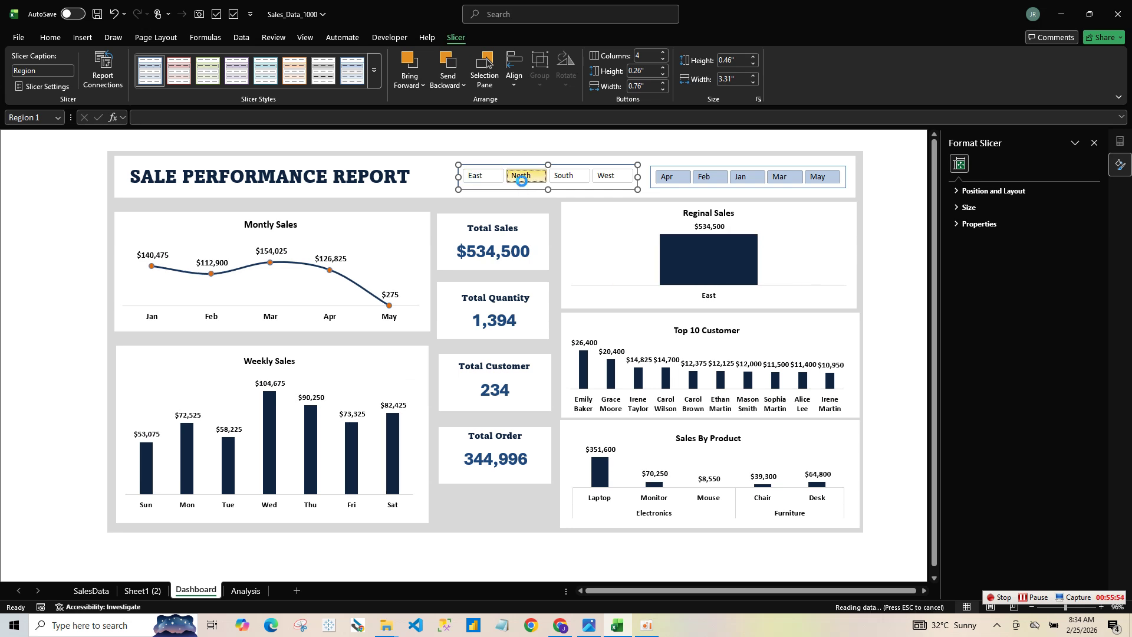
left_click(560, 177)
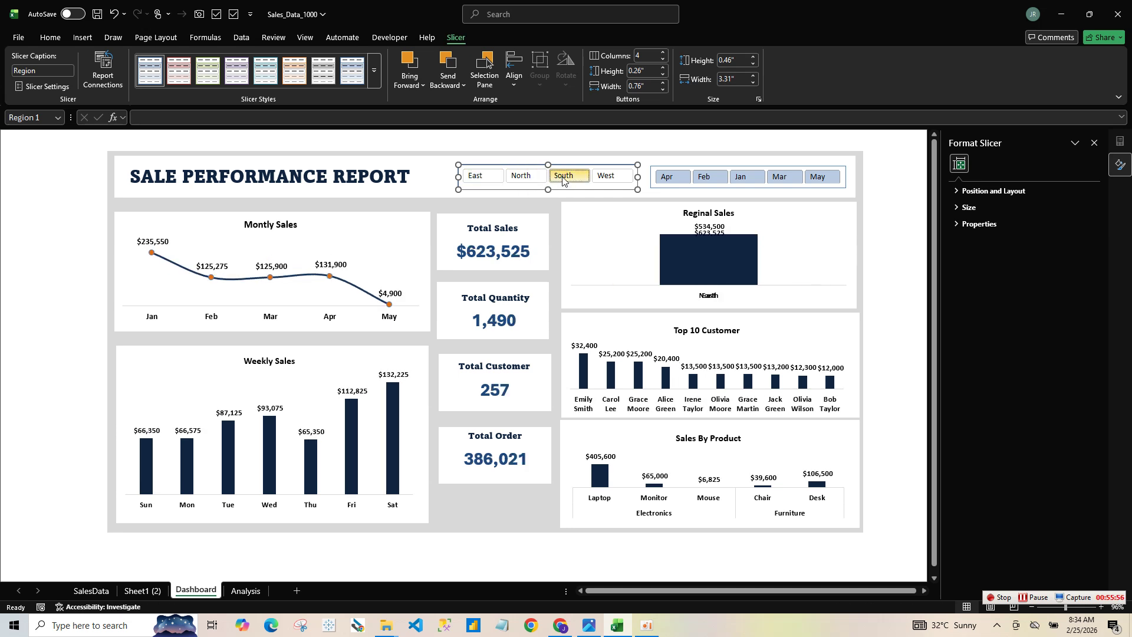
left_click(609, 177)
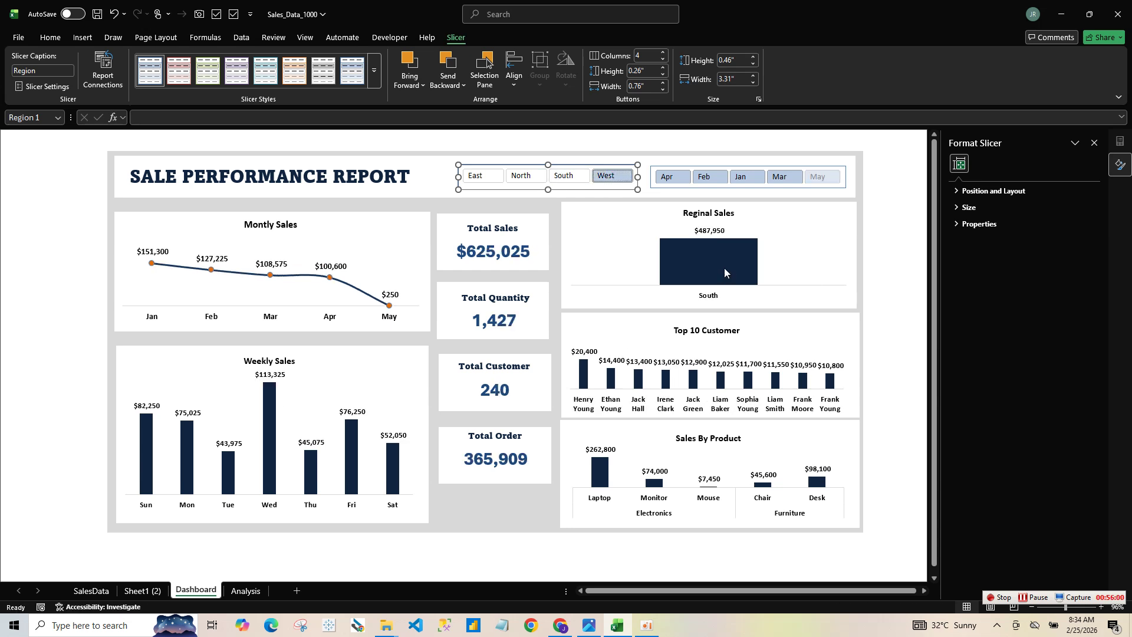
right_click(625, 180)
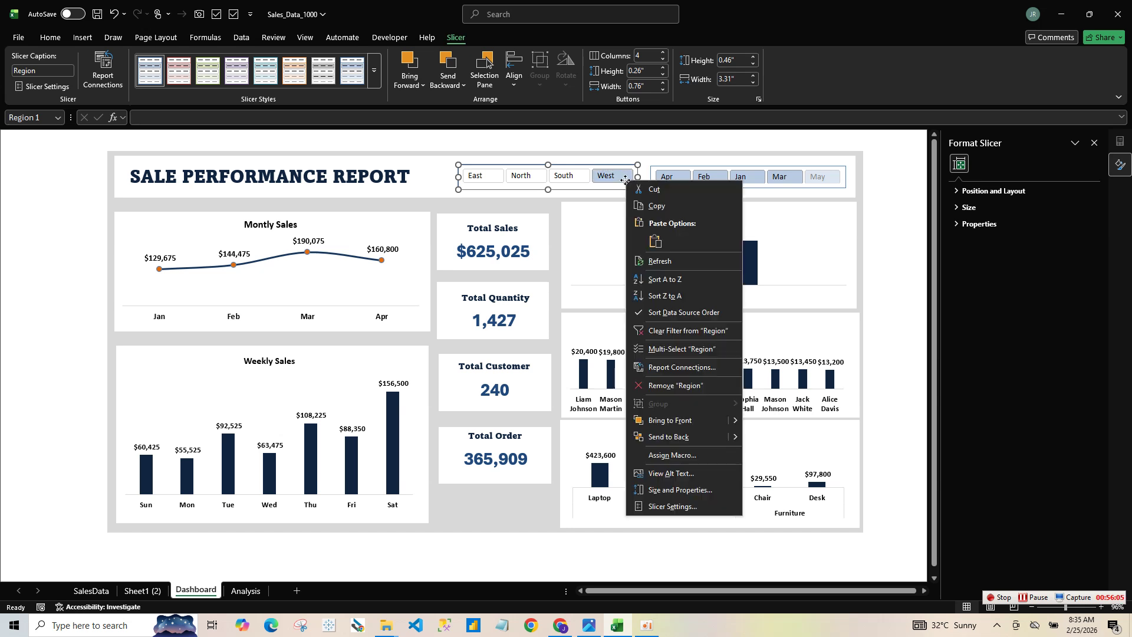
left_click(684, 331)
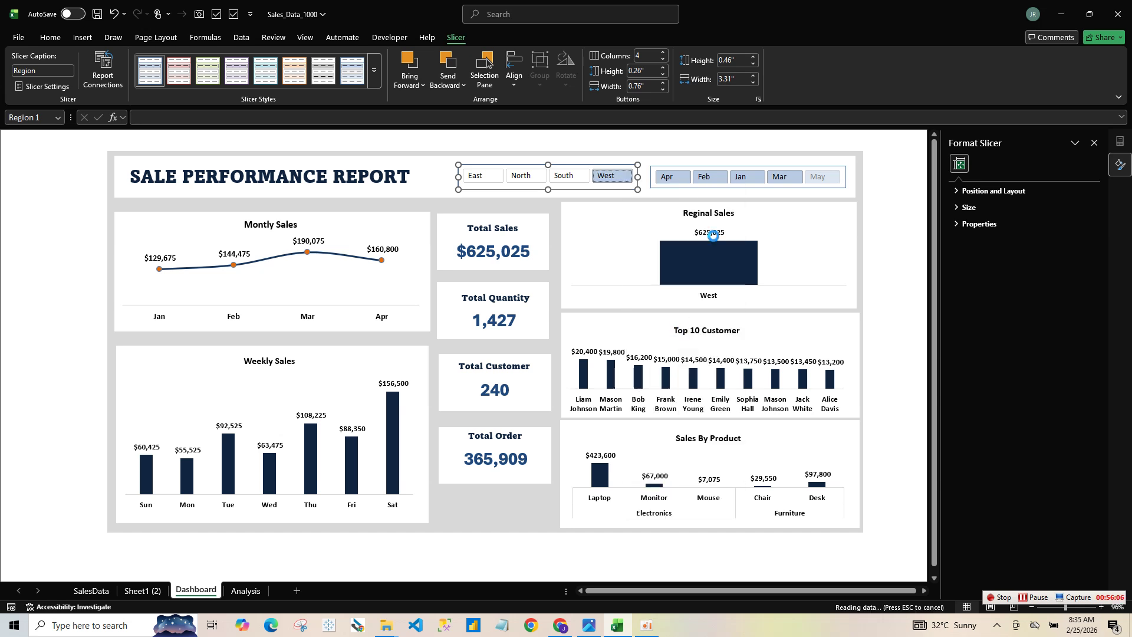
- Correct the misspelled title of the regional sales chart to "Regional Sales"
right_click(706, 213)
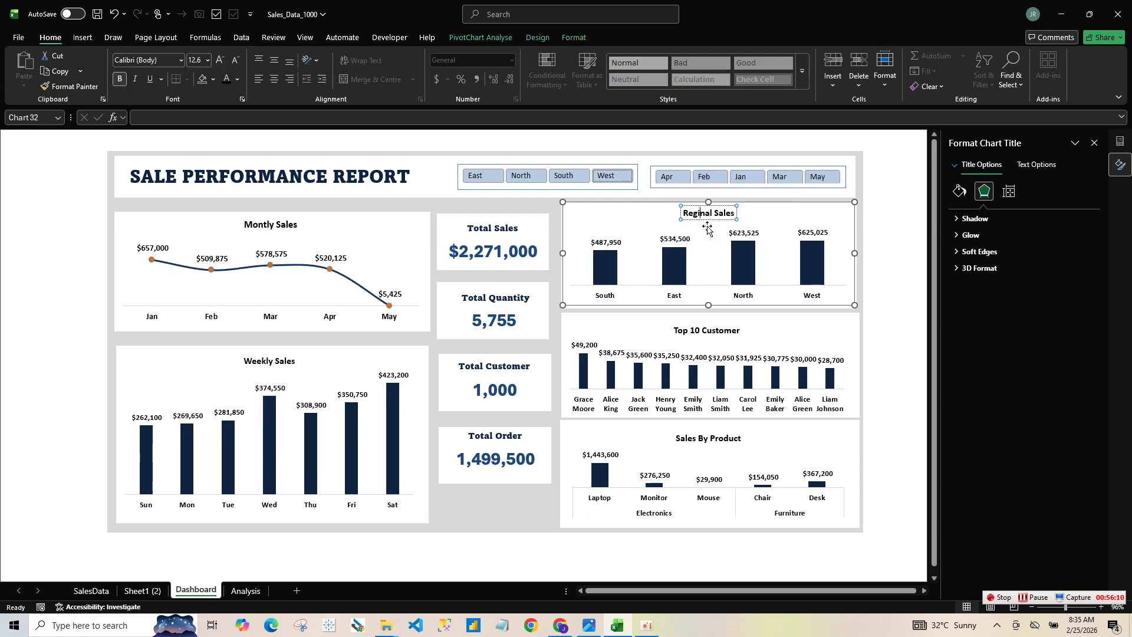
key("BackSpace")
type("io")
left_click(849, 231)
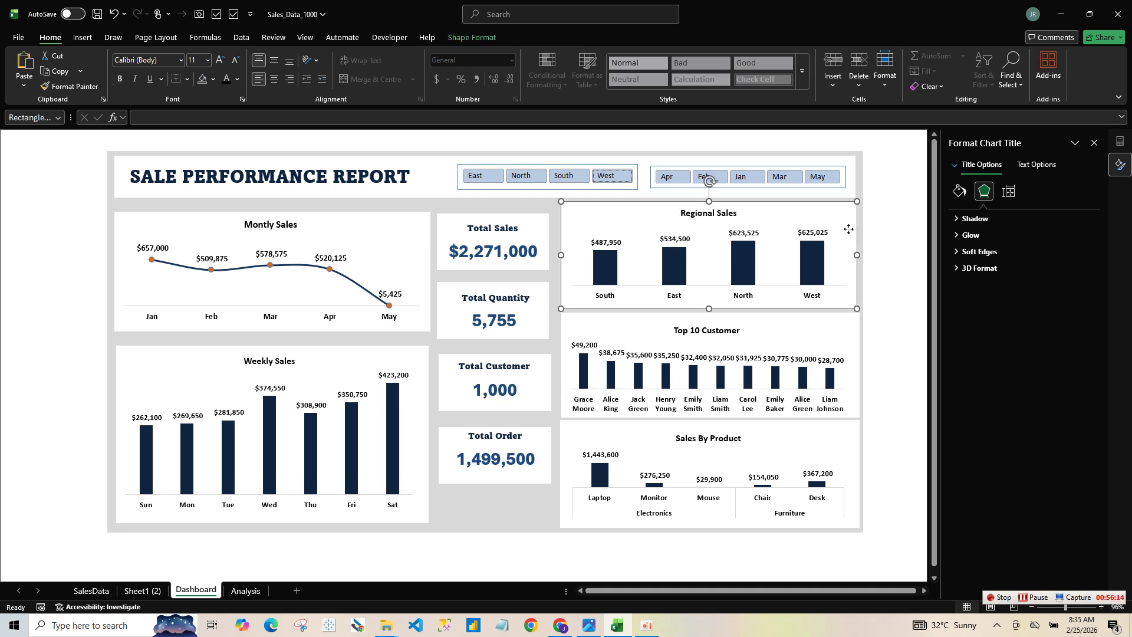
- Review the pivot tables on the Analysis sheet to identify the regional one, and return to the Dashboard sheet
right_click(538, 190)
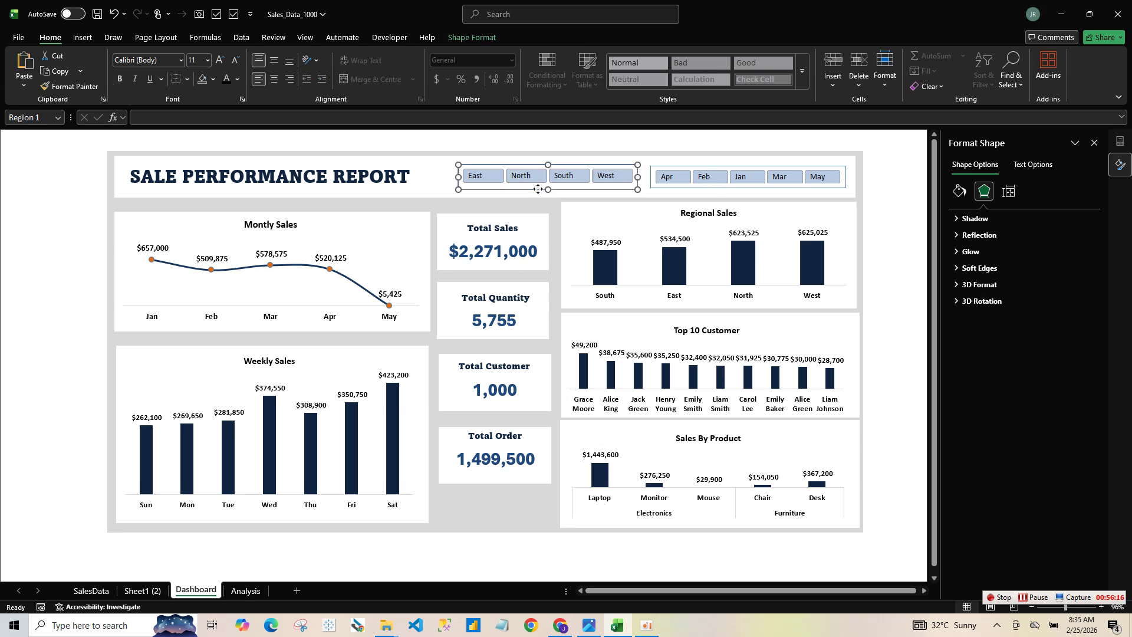
left_click(256, 595)
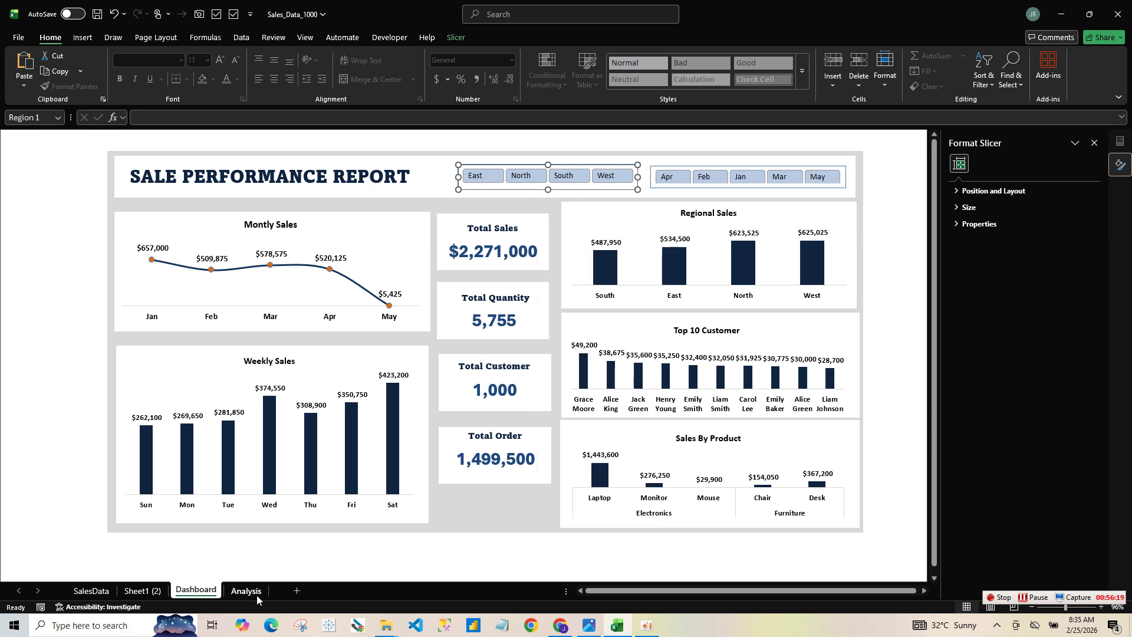
left_click(256, 595)
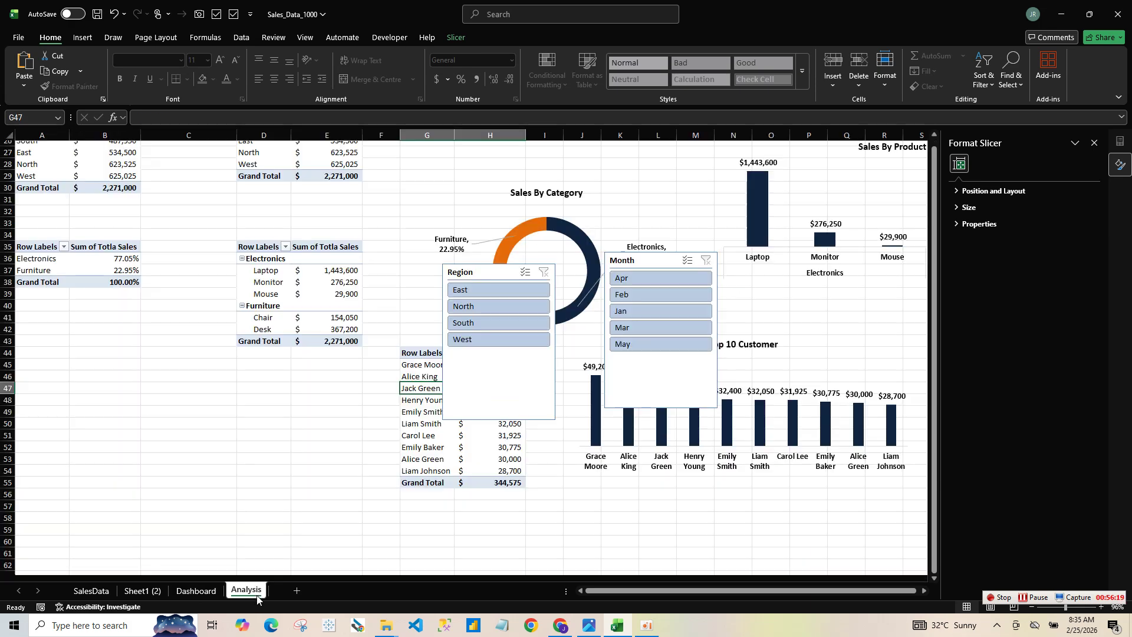
left_click(67, 253)
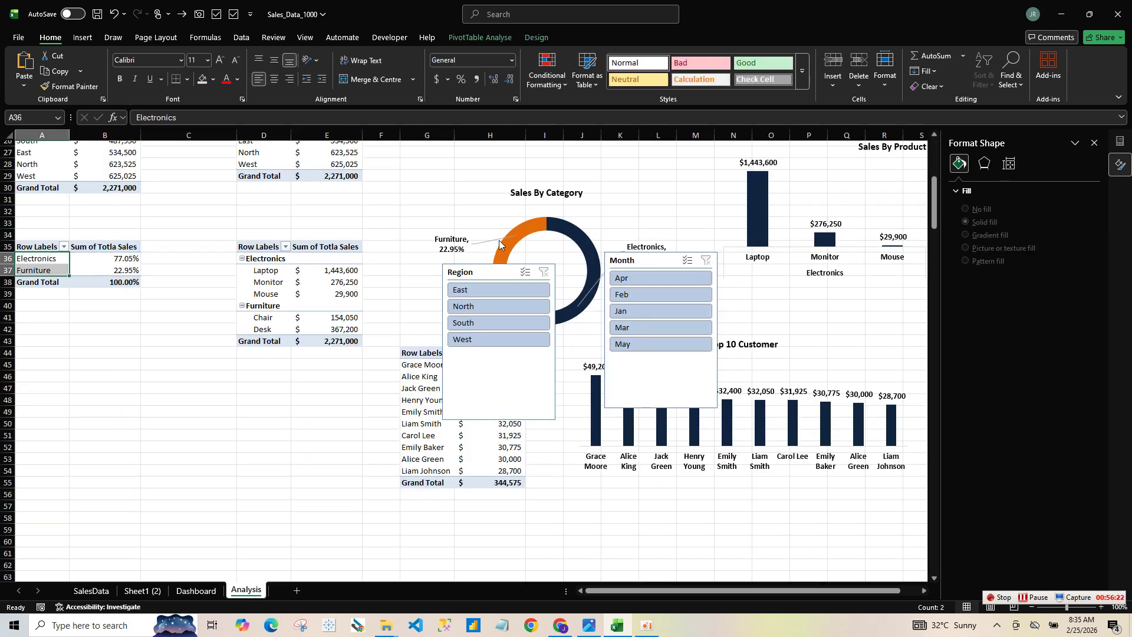
left_click_drag(938, 199, 962, 142)
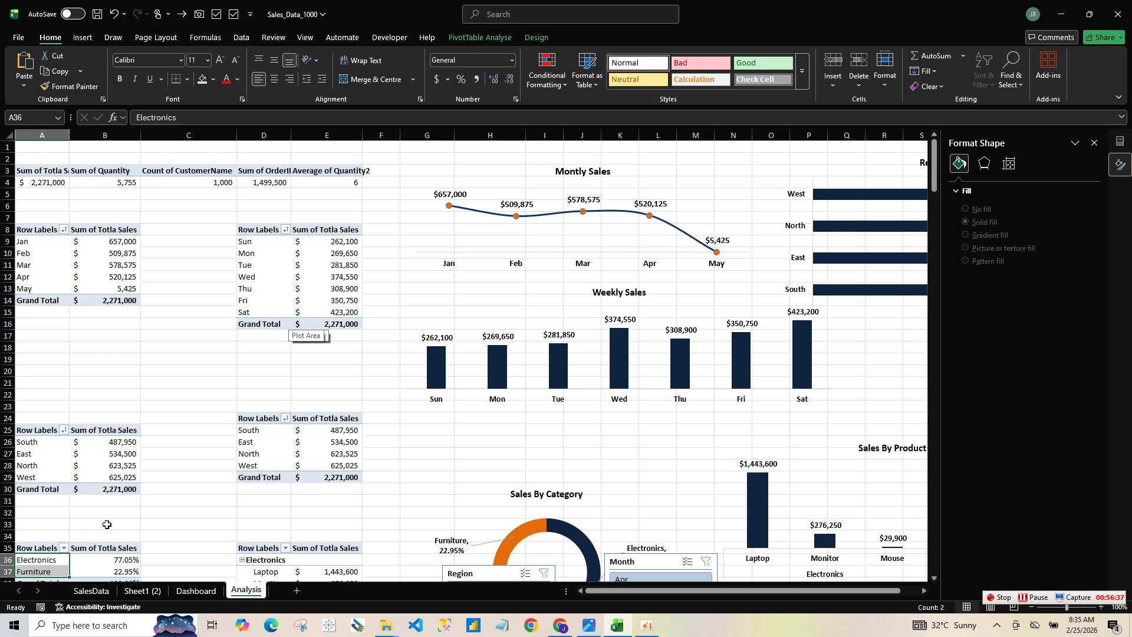
left_click(182, 593)
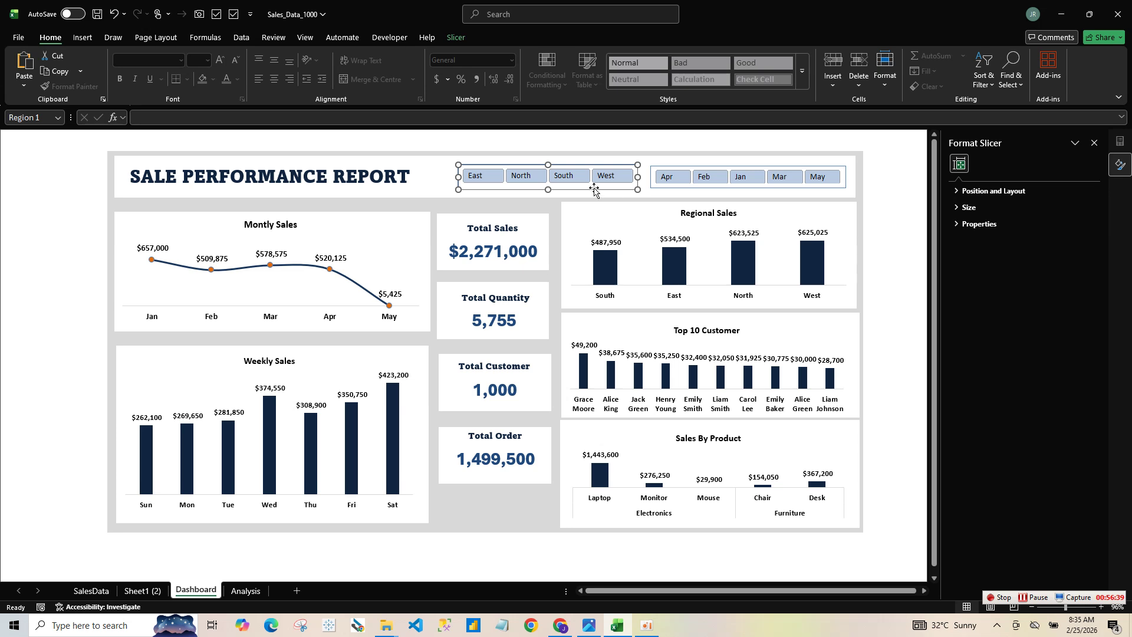
- Disconnect PivotTable4 from the Region slicer's report connections and apply the change
left_click(456, 38)
left_click(94, 82)
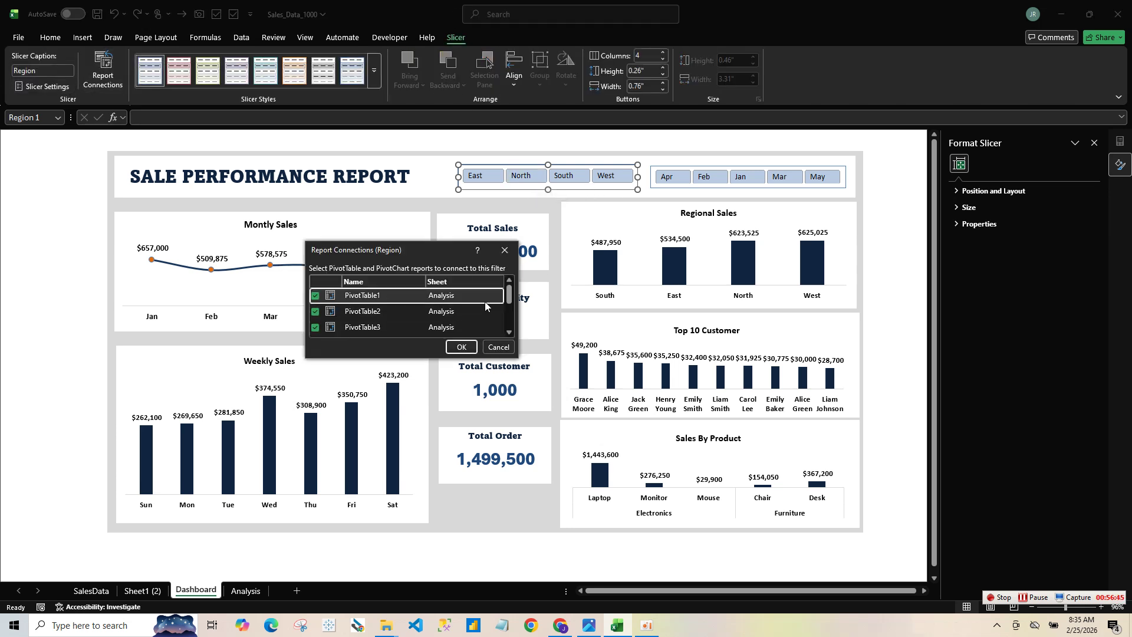
scroll(509, 293, "down", 2)
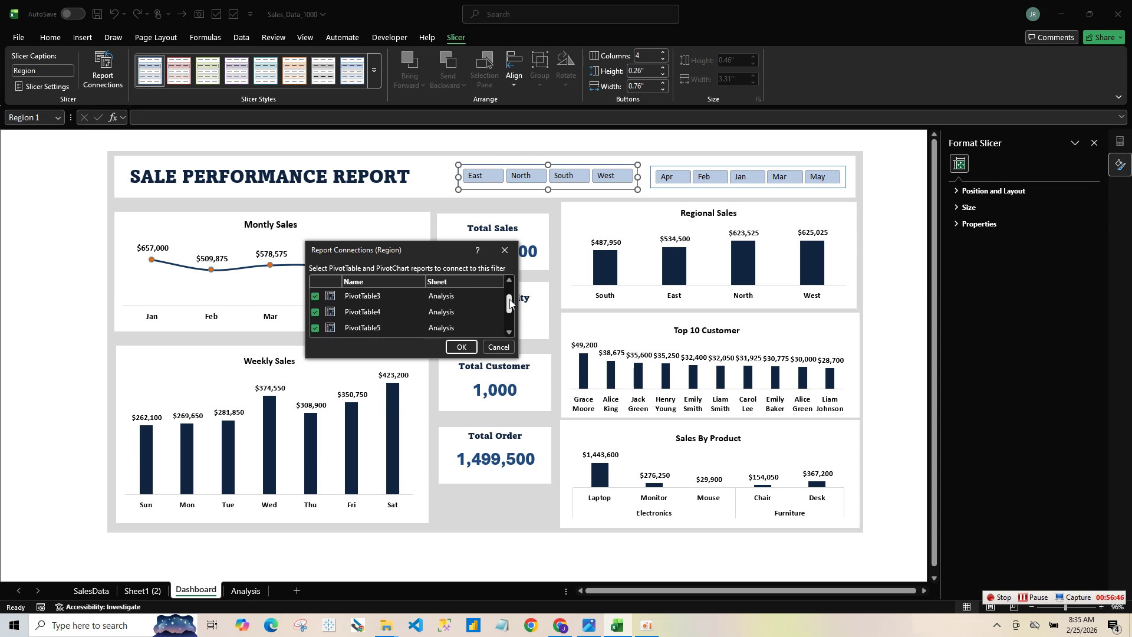
left_click(315, 308)
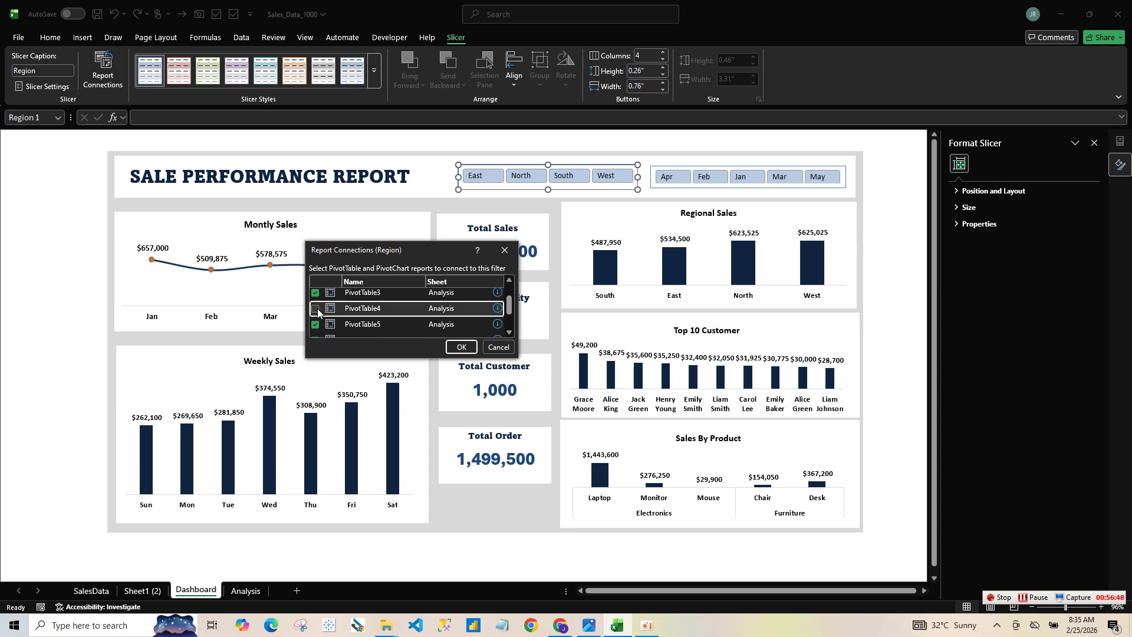
left_click(461, 347)
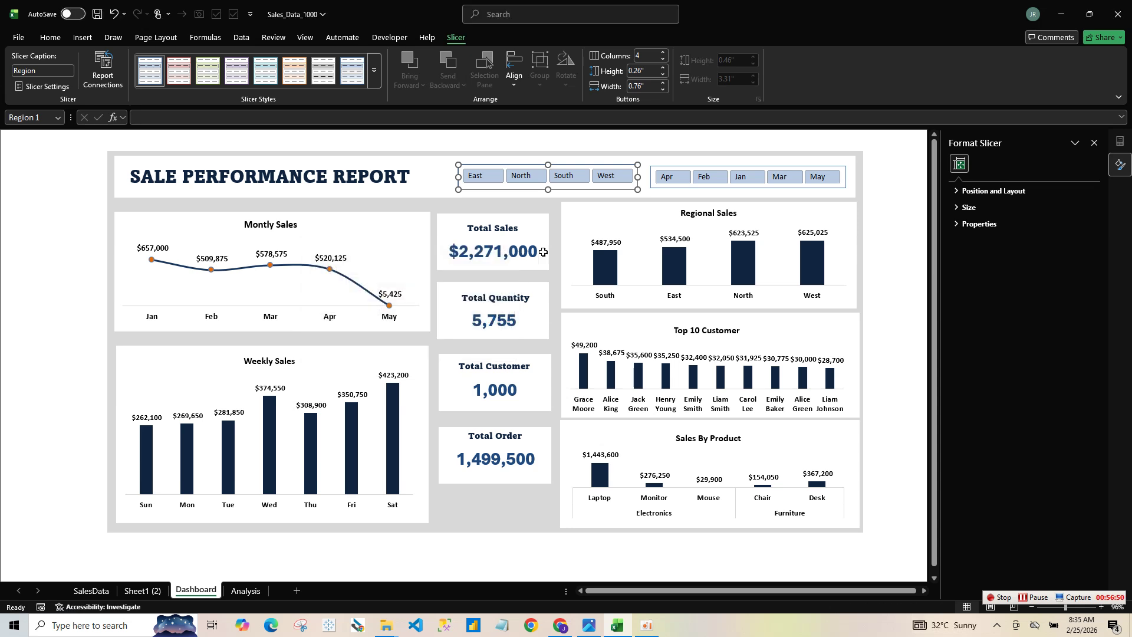
- Test the Region slicer by filtering for East and North, and clear the Region filter
left_click(478, 178)
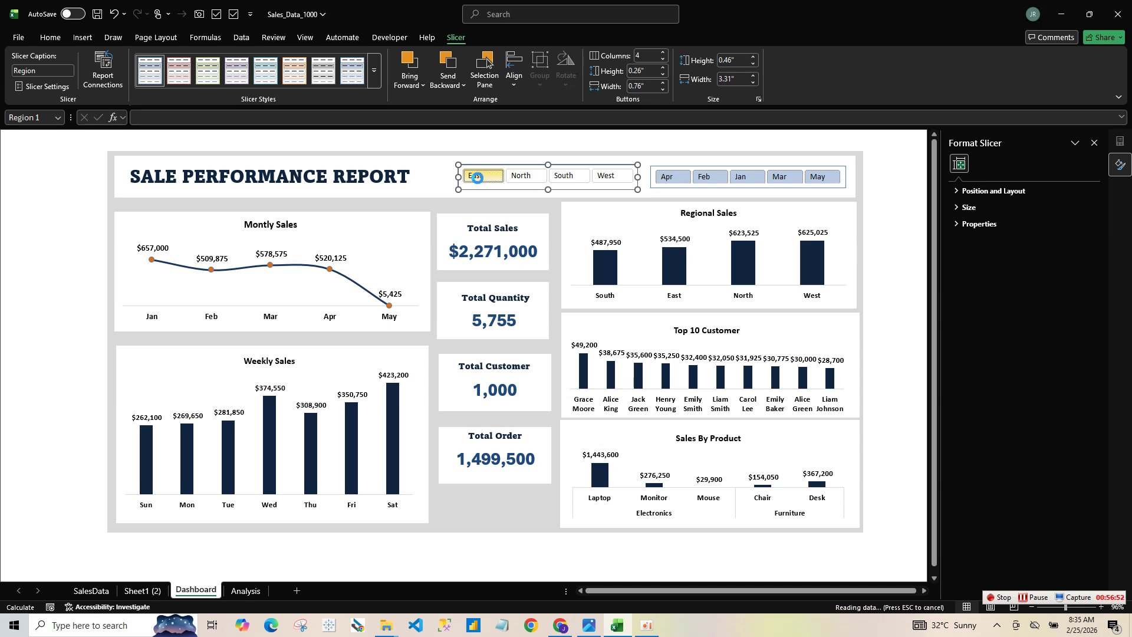
left_click(524, 178)
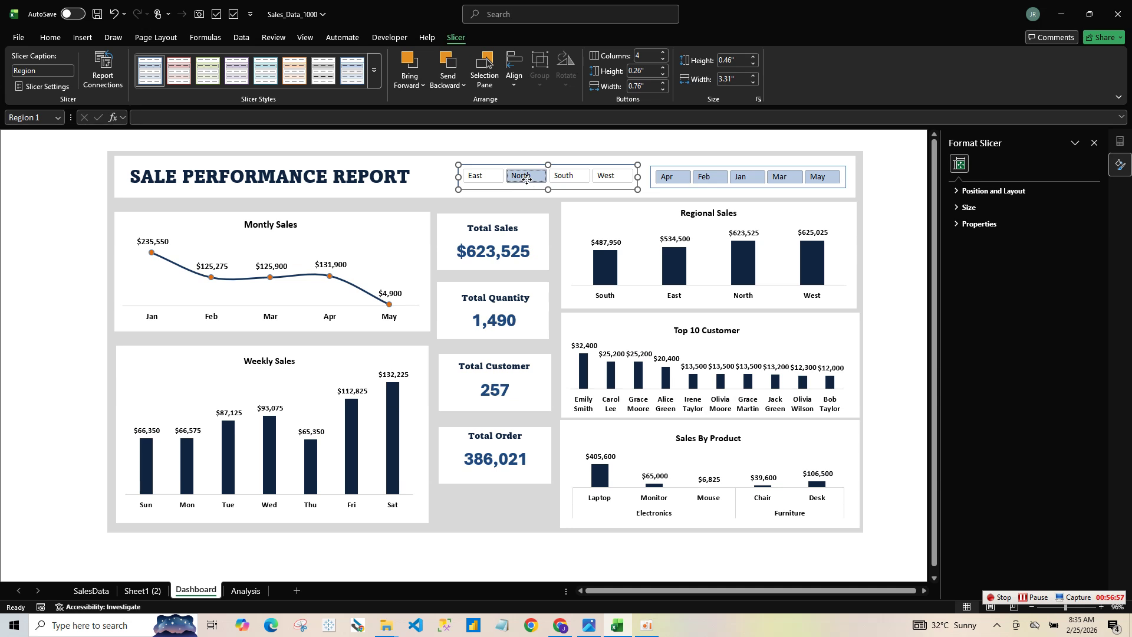
right_click(528, 181)
left_click(578, 329)
- Connect PivotTable1, PivotTable2, PivotTable3, PivotTable6 and PivotTable7 to the Month slicer through its report connections
left_click(660, 187)
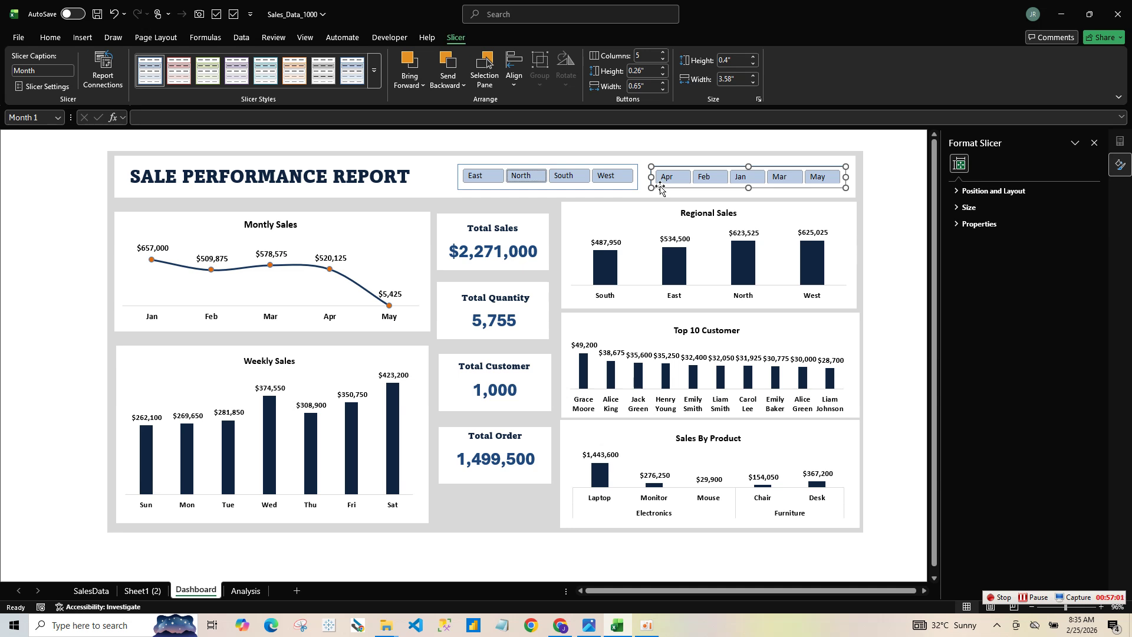
left_click(101, 69)
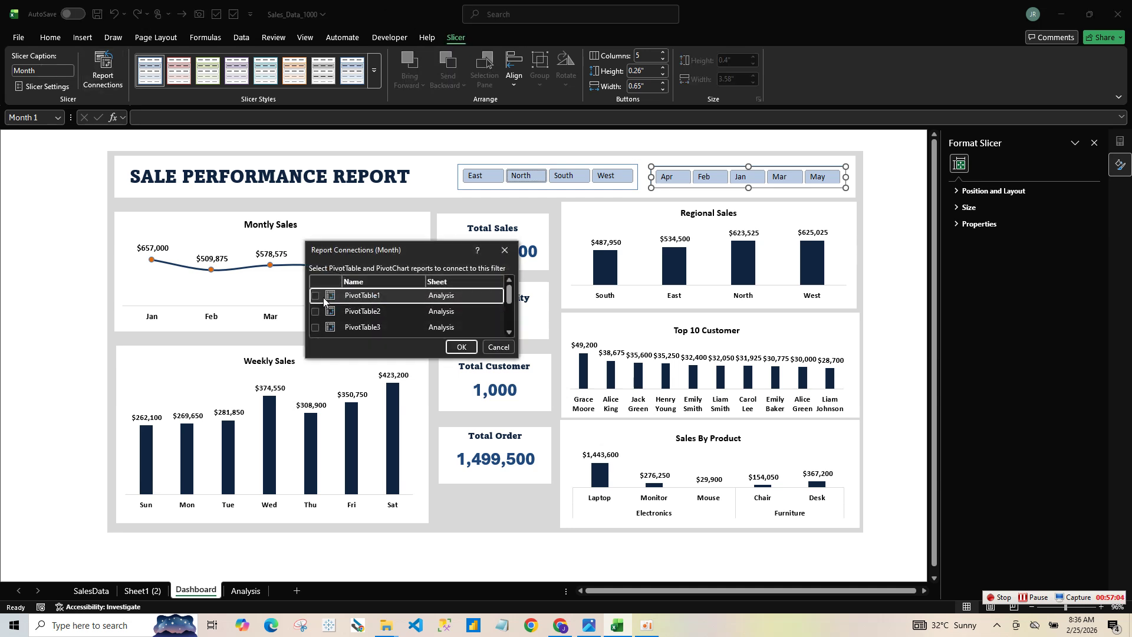
left_click(315, 295)
left_click(316, 311)
left_click(316, 328)
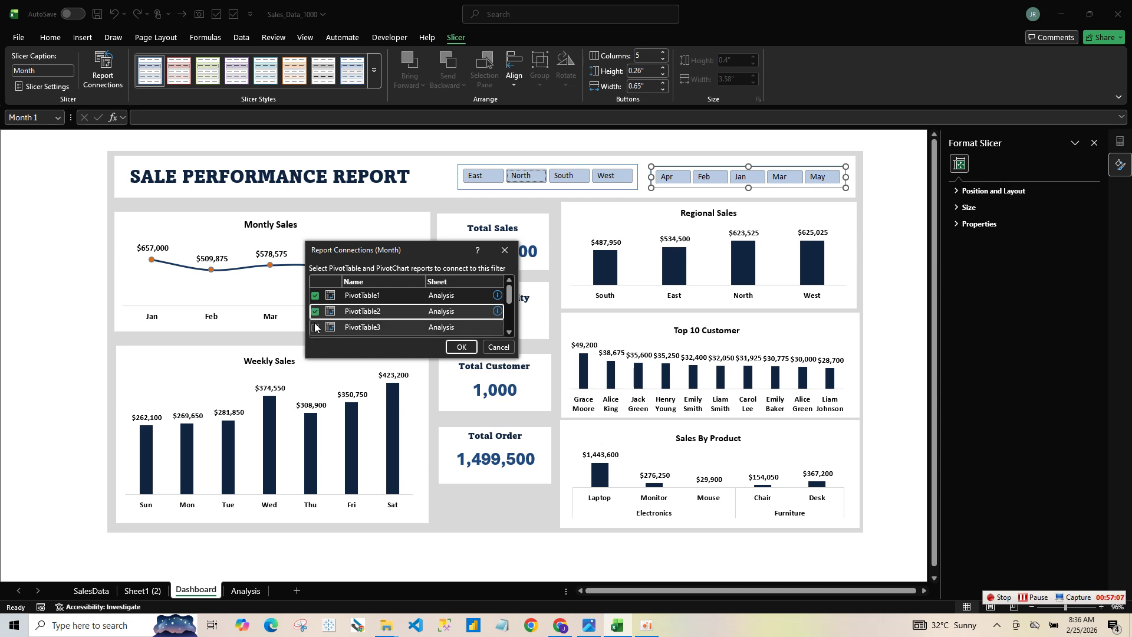
left_click_drag(511, 293, 511, 306)
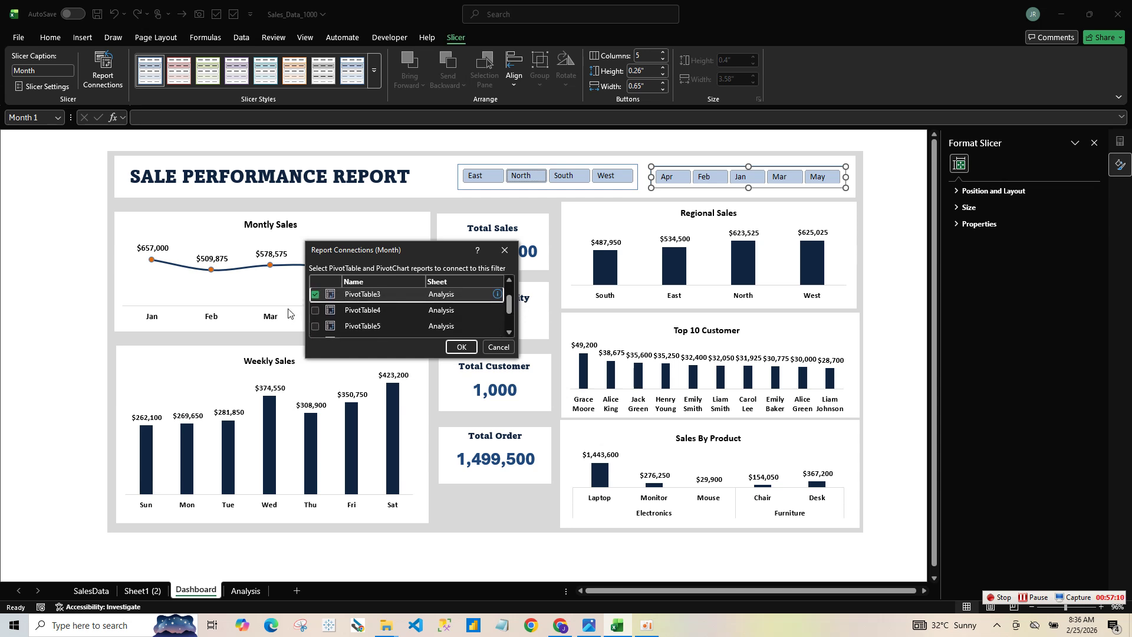
left_click(307, 309)
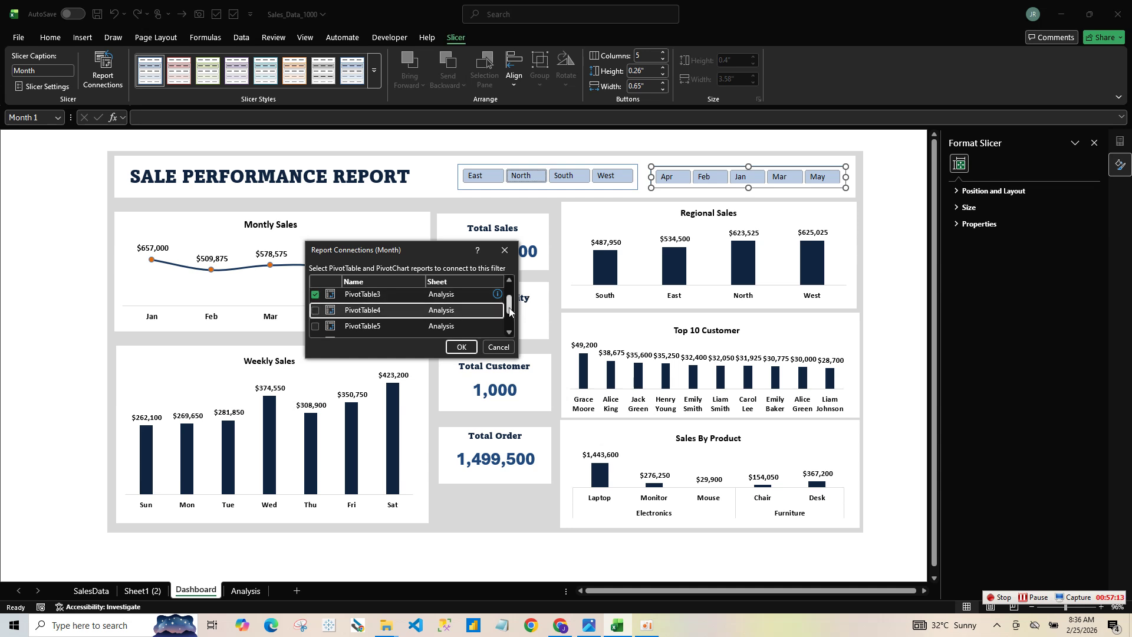
scroll(510, 311, "down", 2)
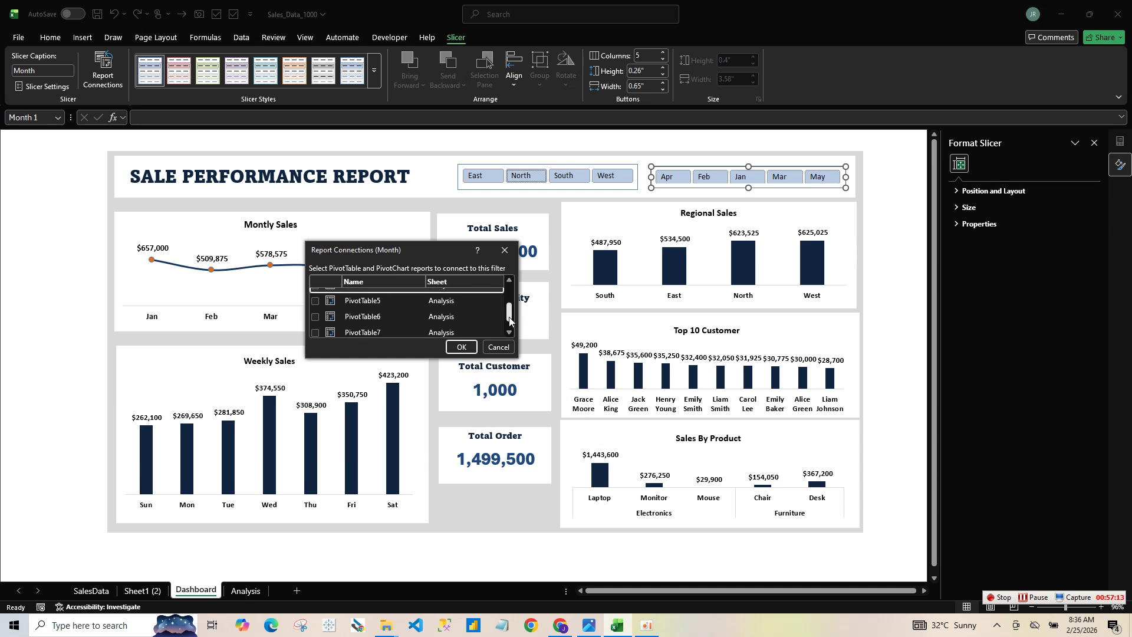
left_click(314, 313)
left_click(316, 330)
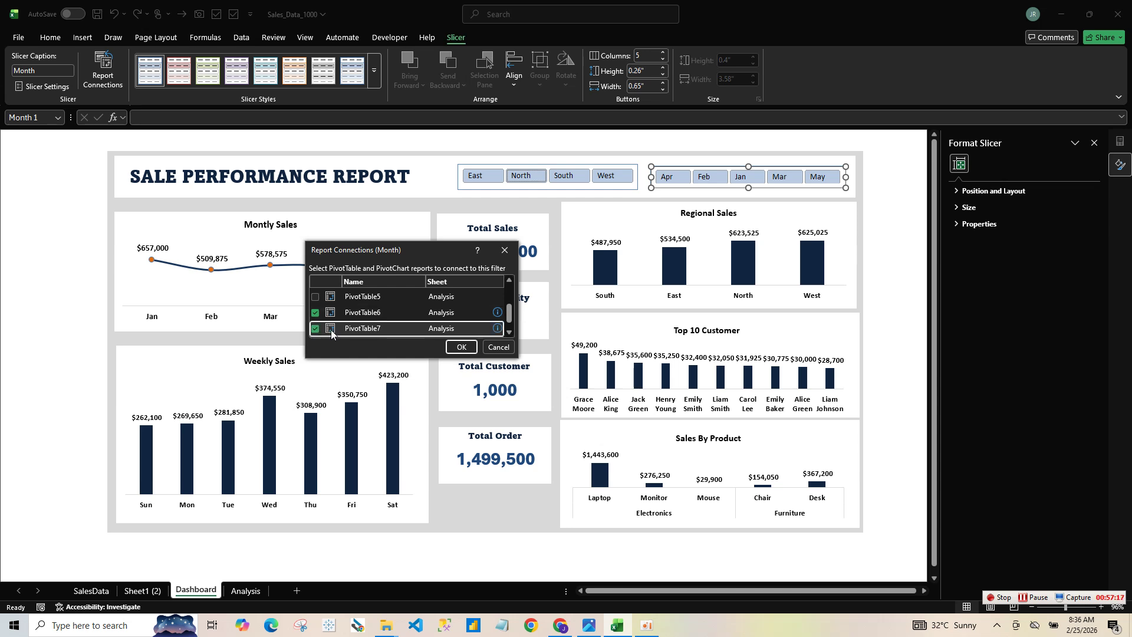
left_click(461, 348)
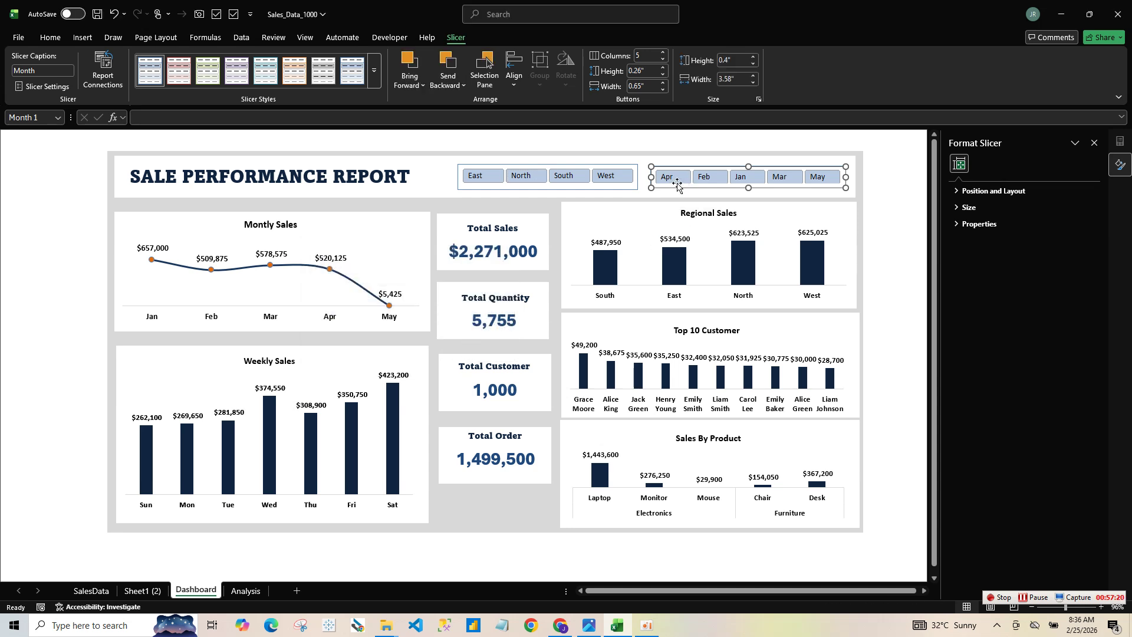
- Test the Month slicer by filtering the dashboard for Apr, Feb and Jan in turn
left_click(675, 179)
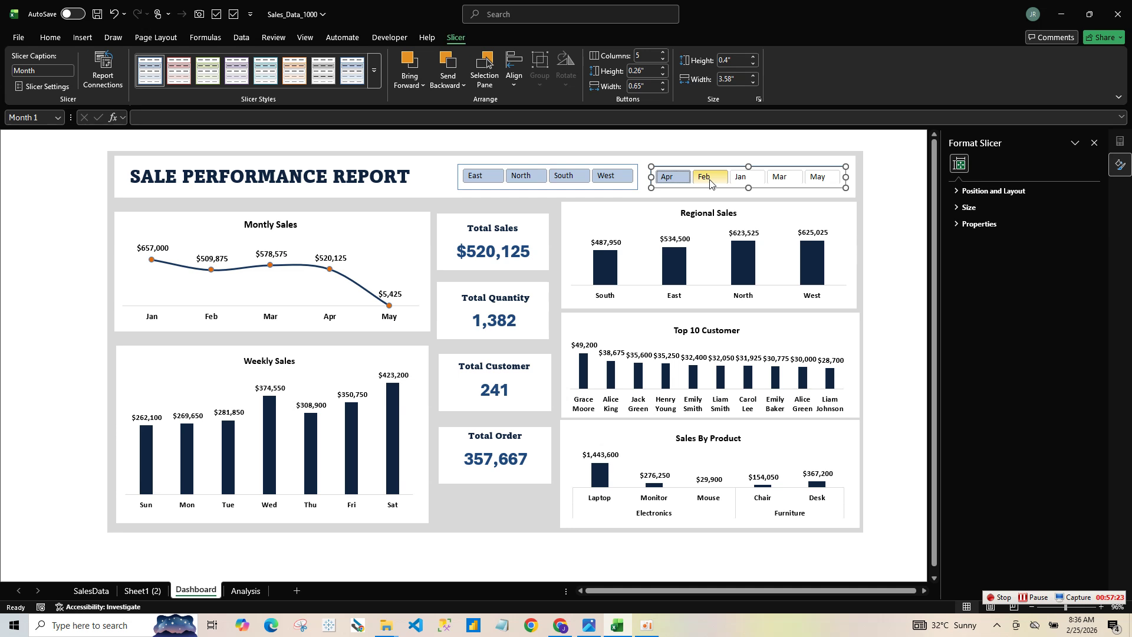
left_click(710, 180)
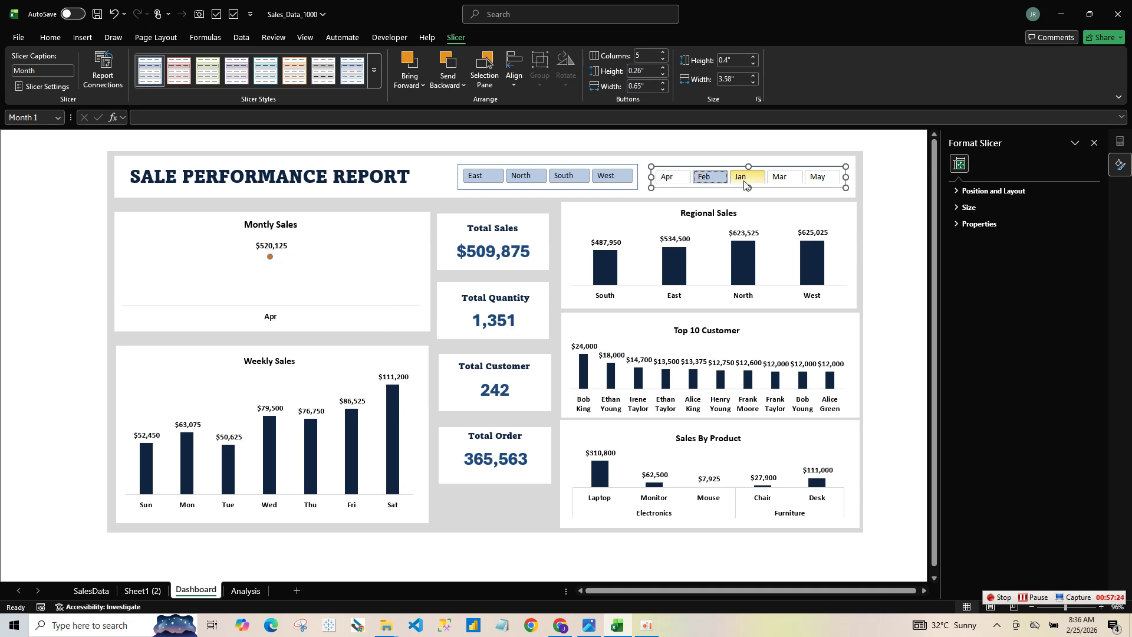
left_click(744, 184)
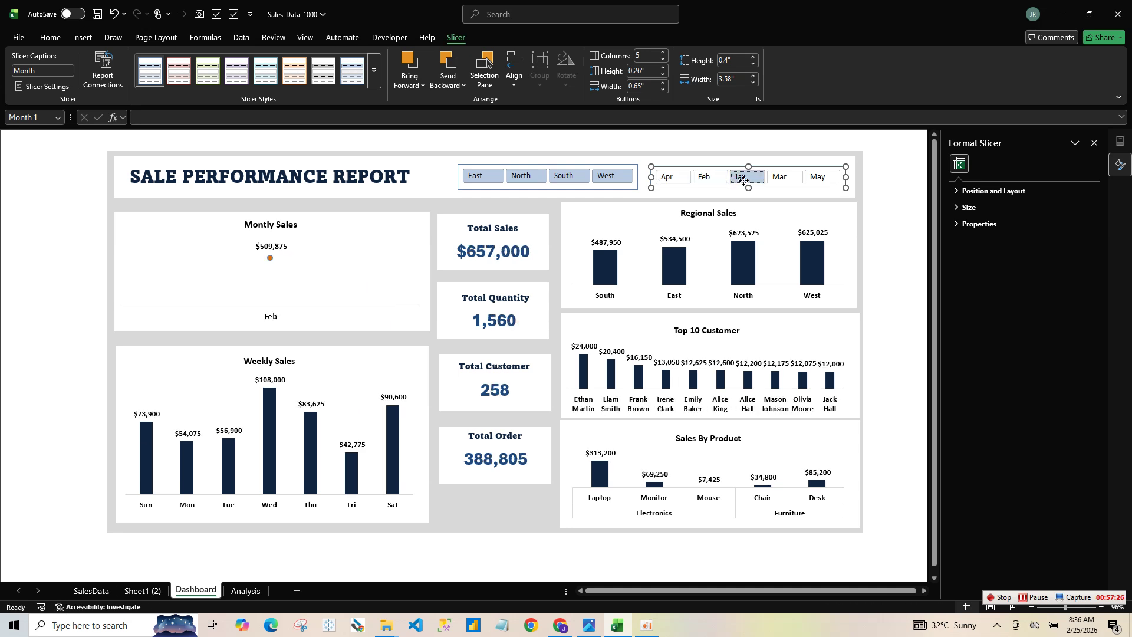
right_click(743, 181)
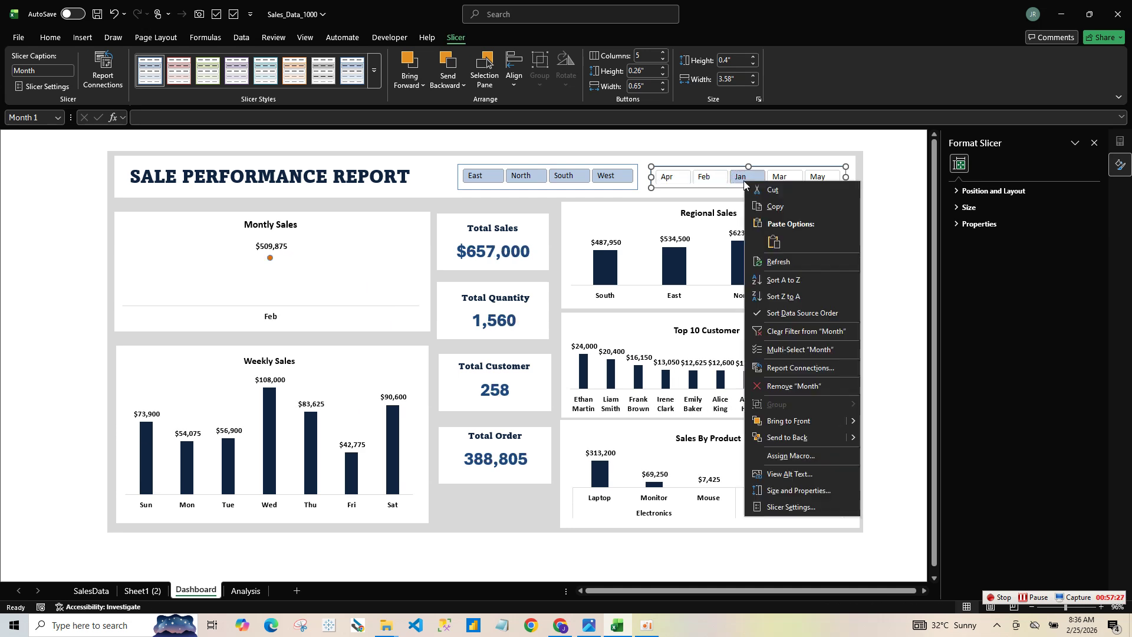
- Disconnect PivotTable2 from the Month slicer, connect PivotTable4 and PivotTable5 to it, and apply the report connections
left_click(458, 38)
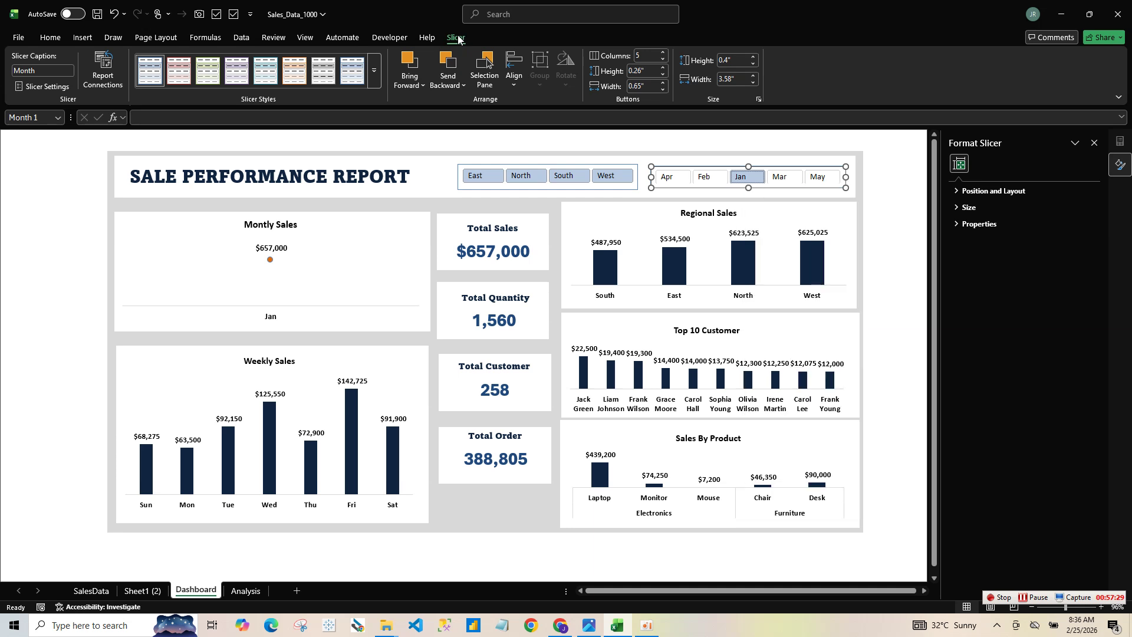
left_click(103, 69)
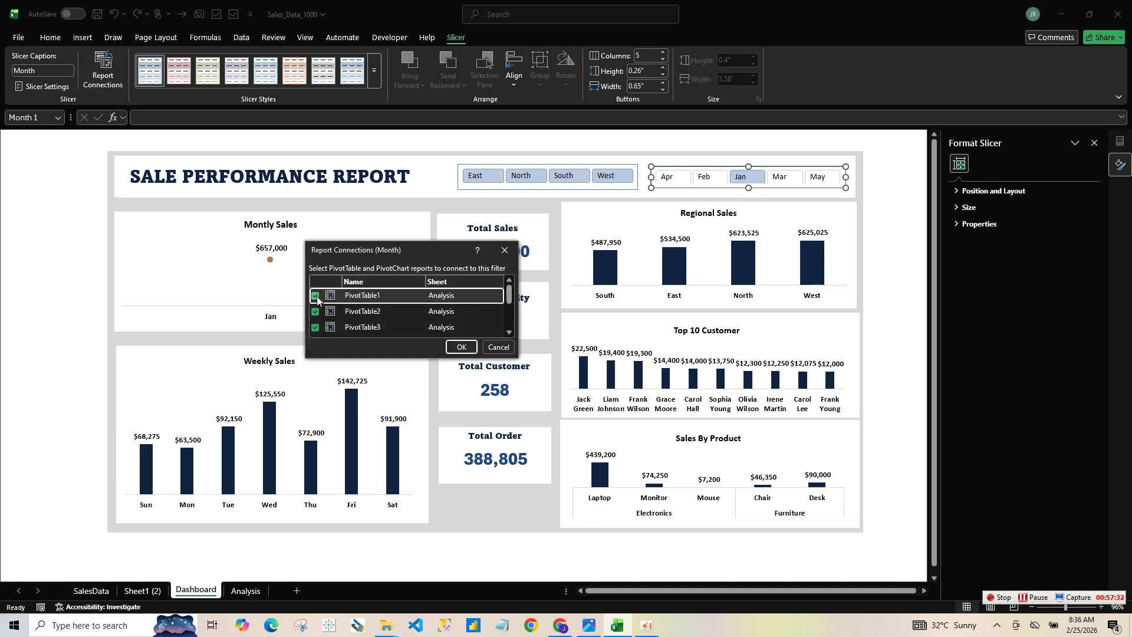
left_click(316, 296)
left_click(315, 316)
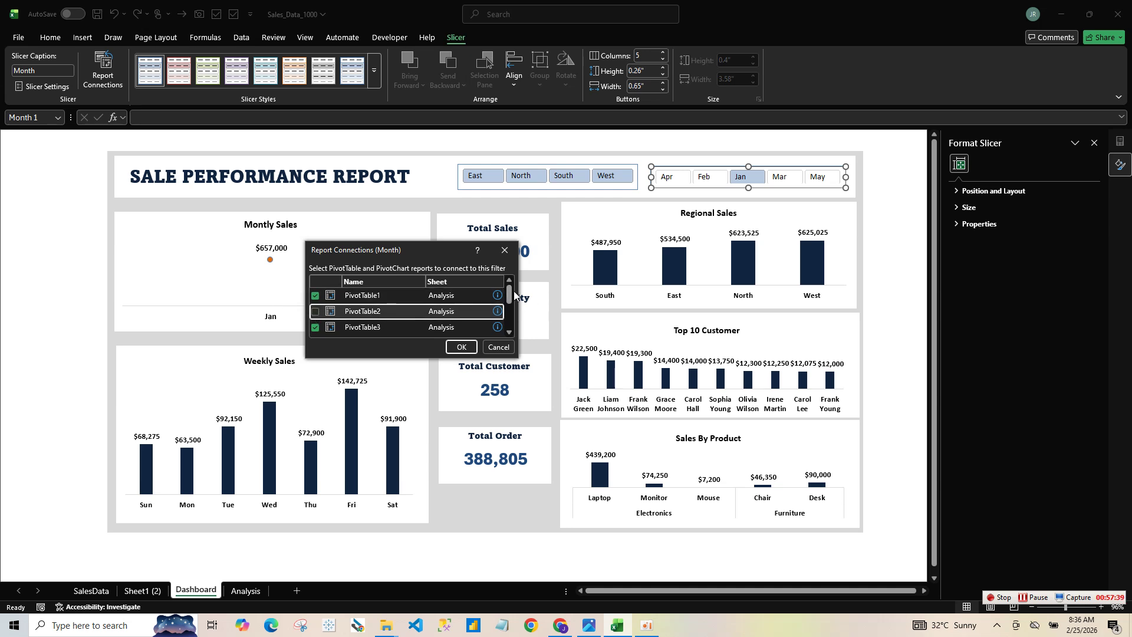
left_click_drag(509, 297, 514, 310)
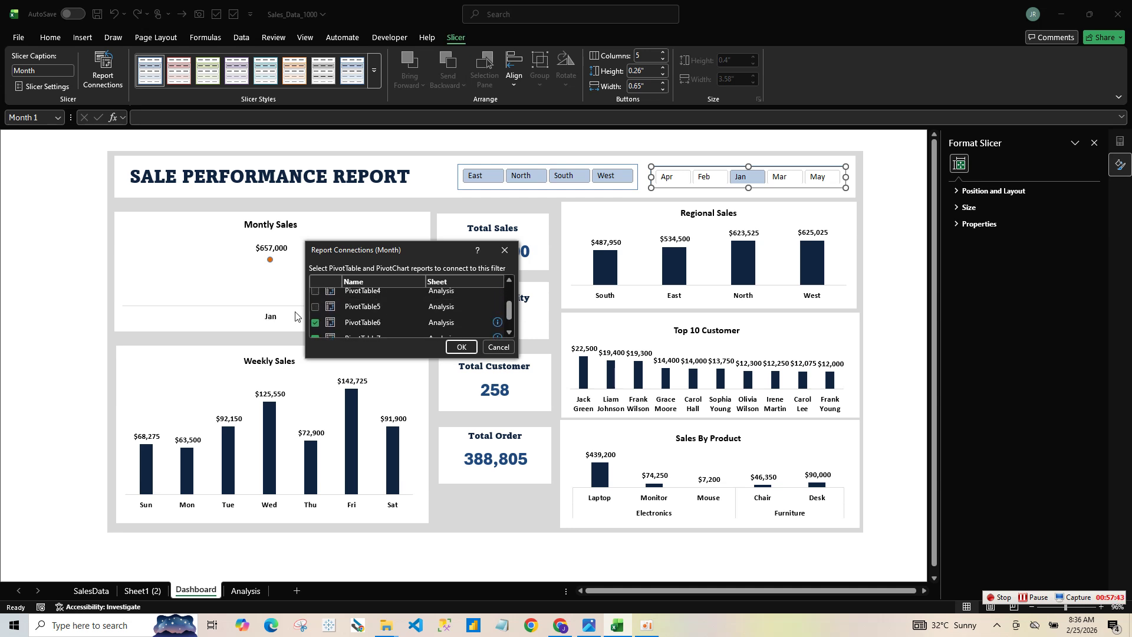
left_click(315, 306)
left_click(316, 290)
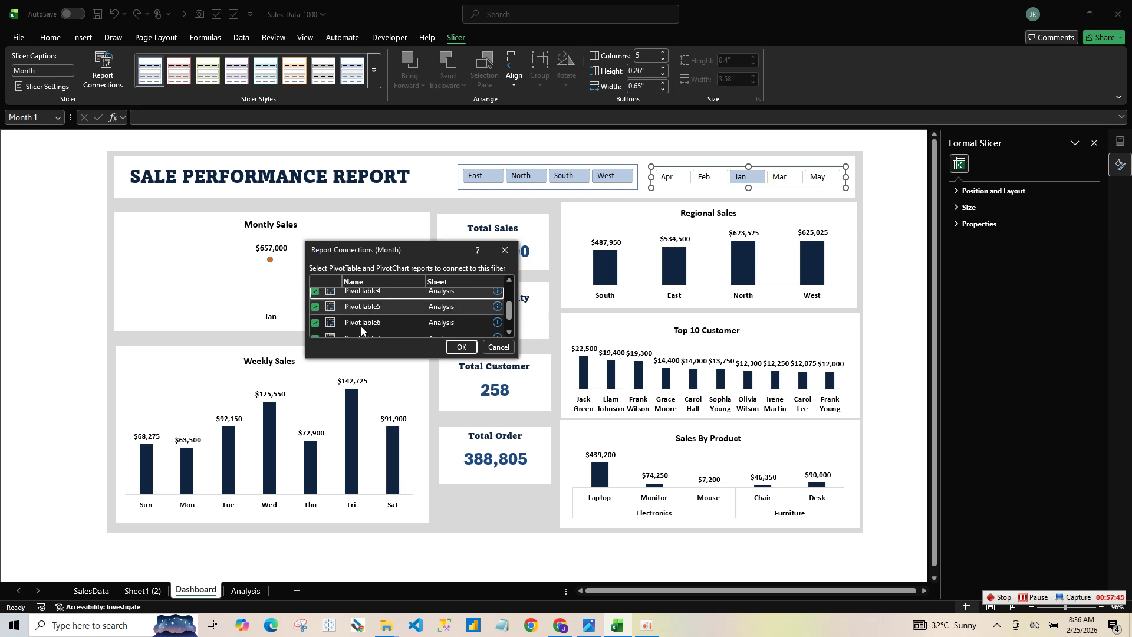
left_click(462, 347)
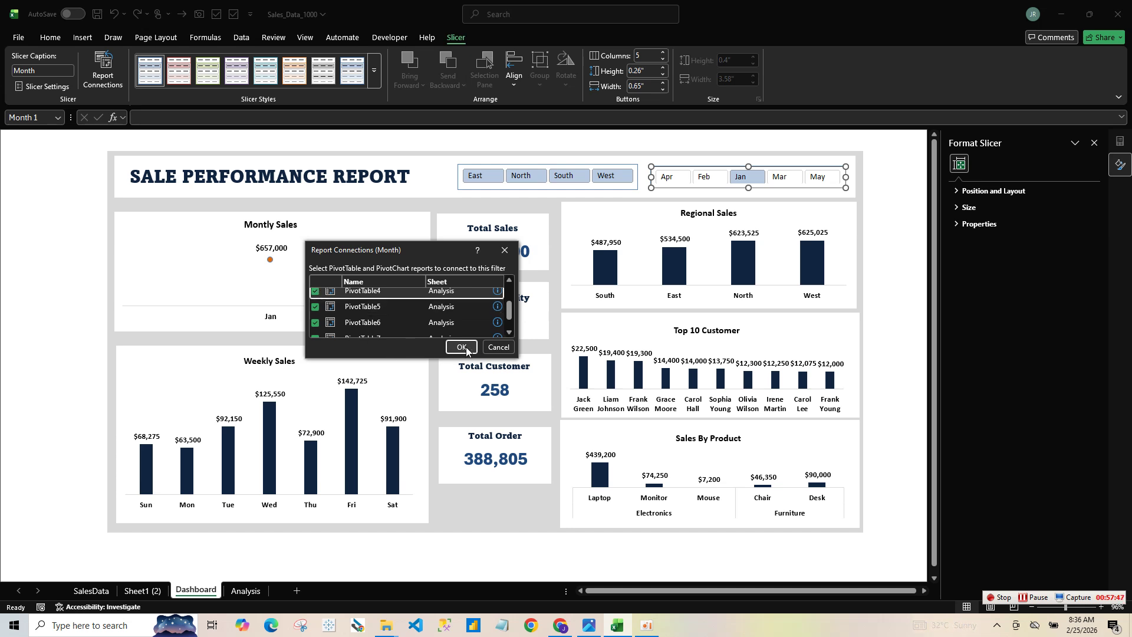
- Test both slicers together by filtering for Feb and West, and clear the Region filter
left_click(574, 204)
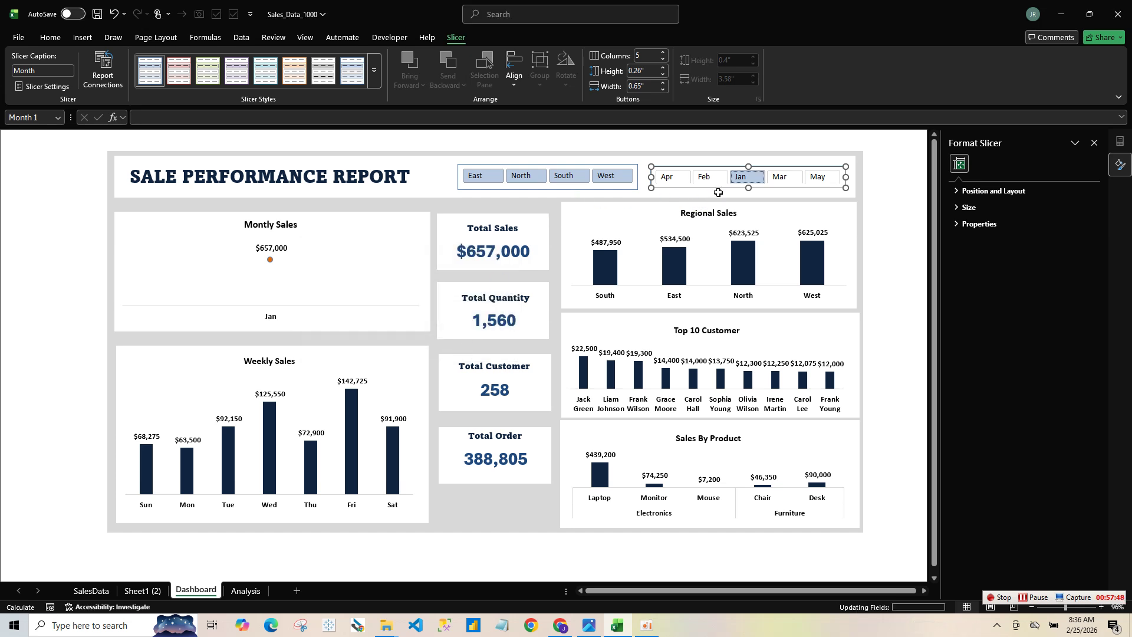
left_click(705, 177)
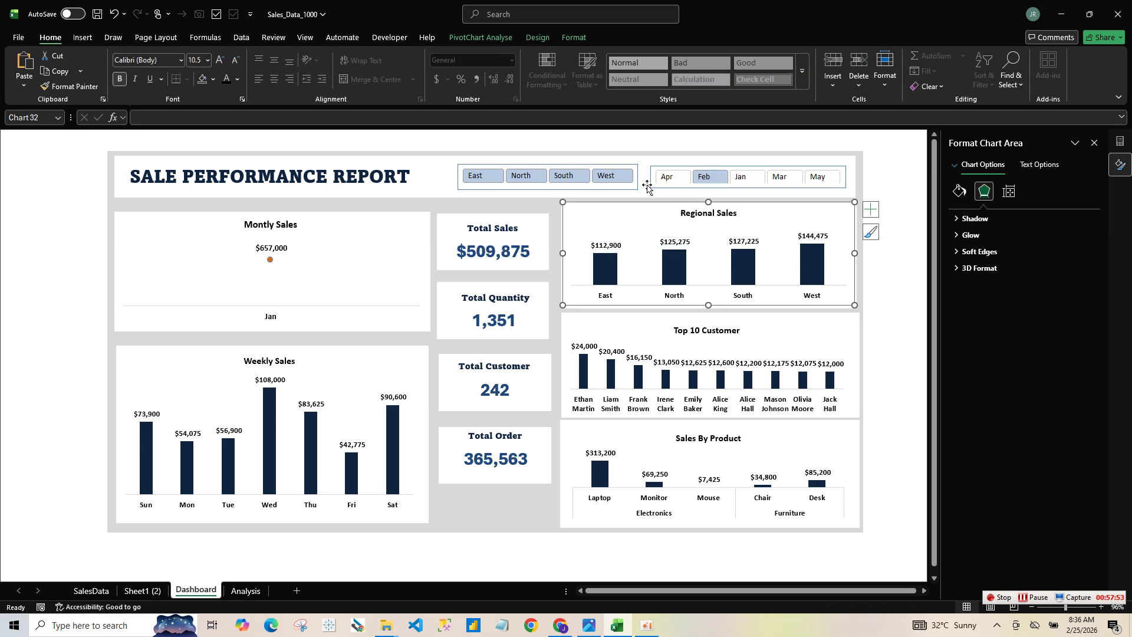
left_click(615, 179)
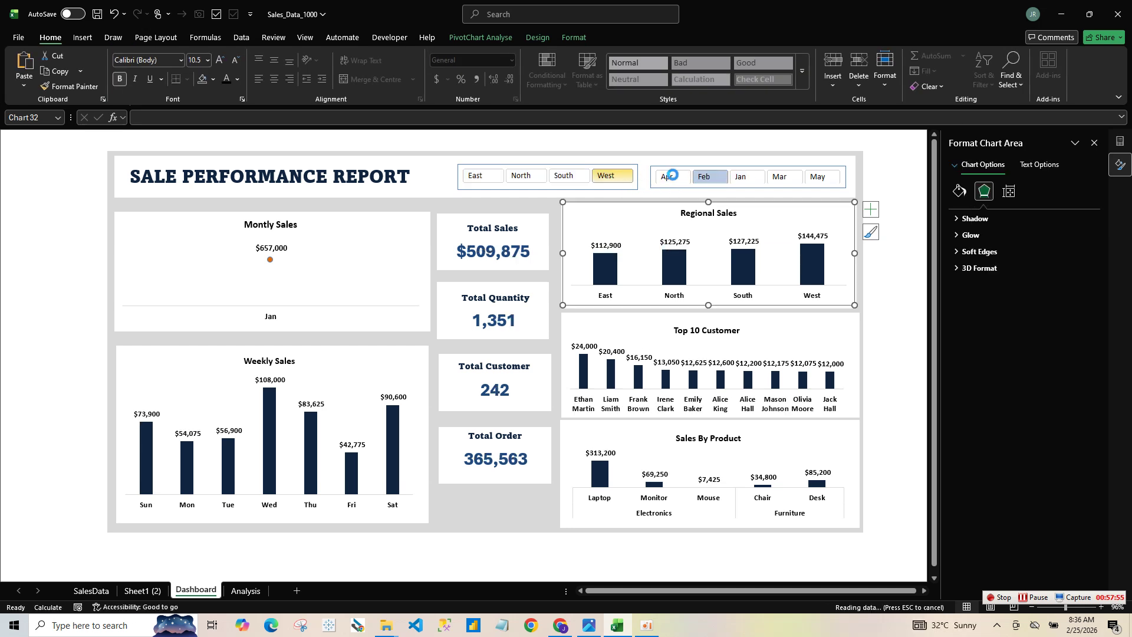
right_click(622, 179)
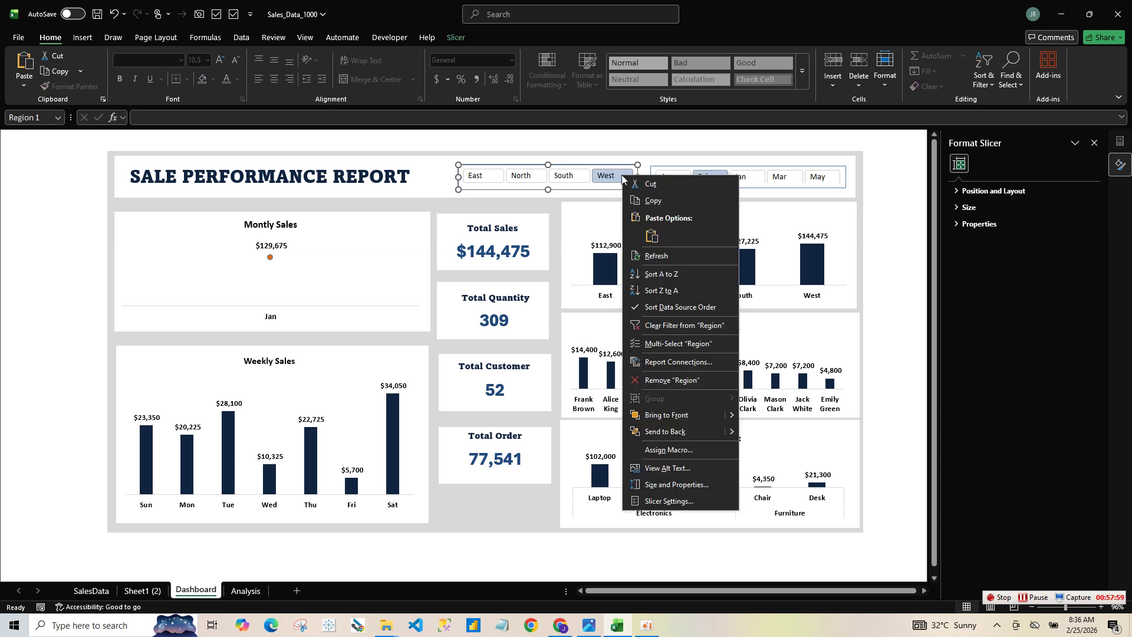
left_click(688, 327)
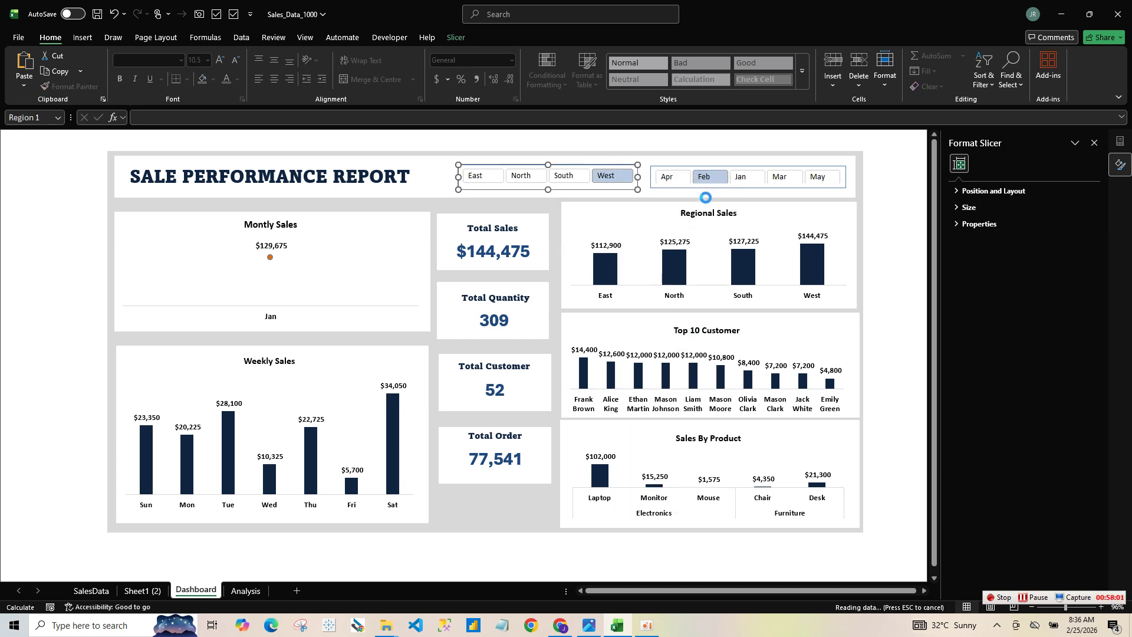
- Test the Month slicer by filtering for Jan and Mar, and clear the Month filter
left_click(745, 177)
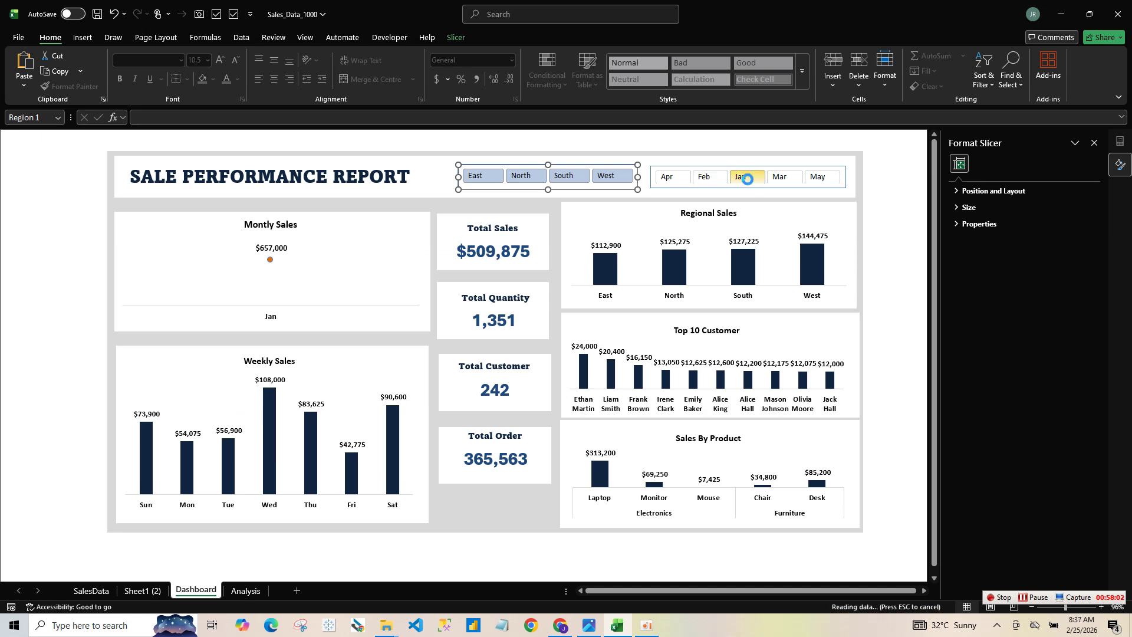
left_click(772, 180)
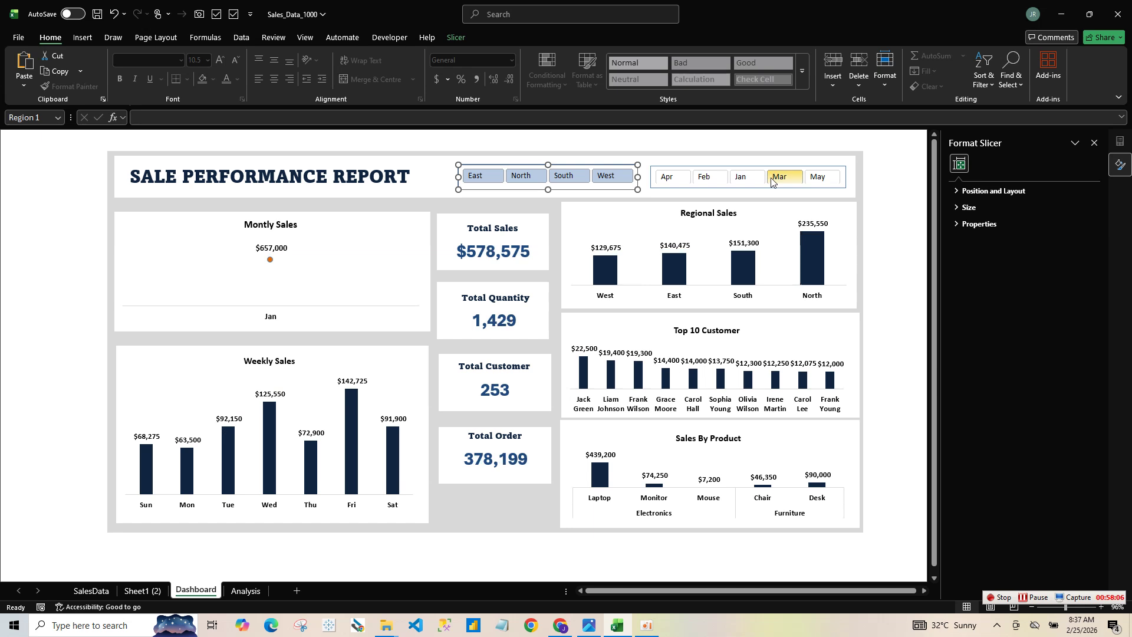
right_click(772, 180)
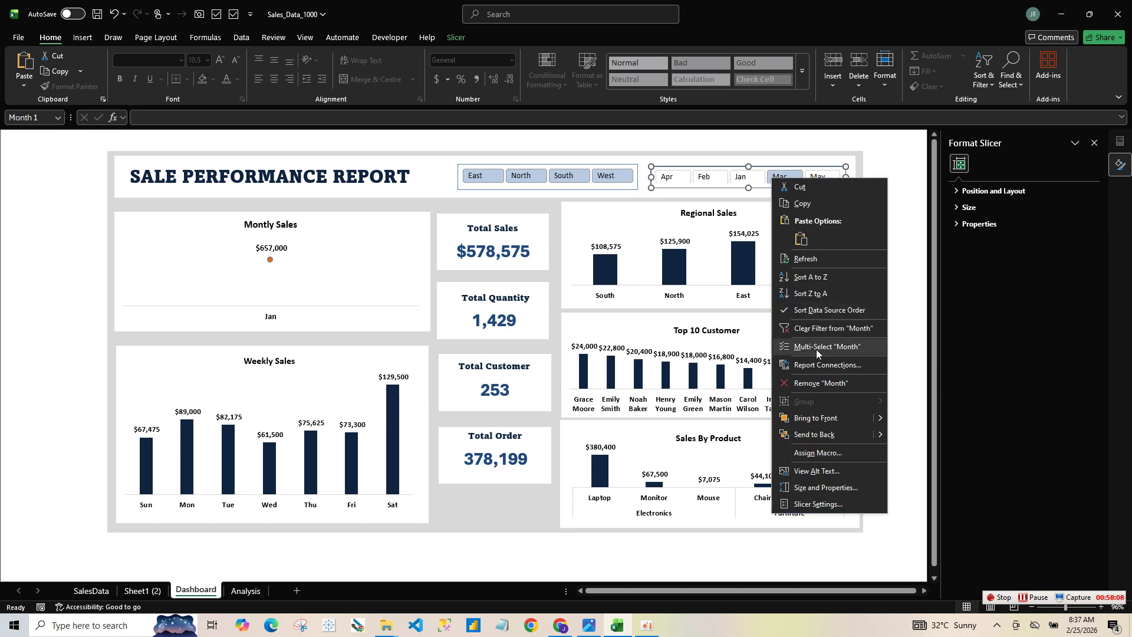
left_click(802, 329)
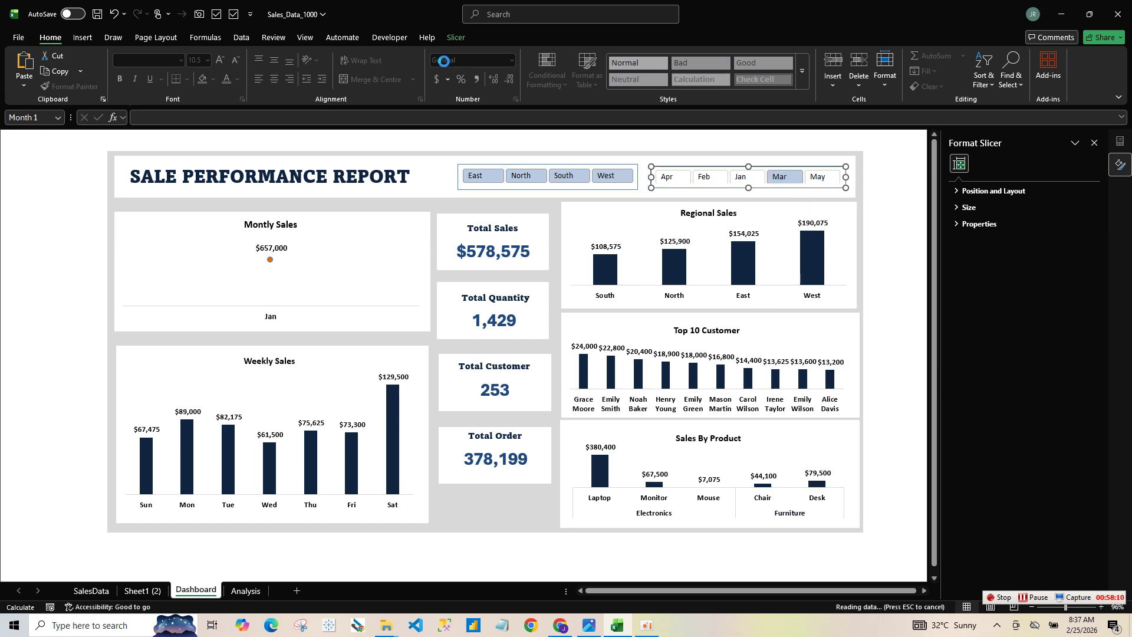
- Reconnect PivotTable2 to the Month slicer, disconnect PivotTable4 from it, and apply the report connections
left_click(452, 38)
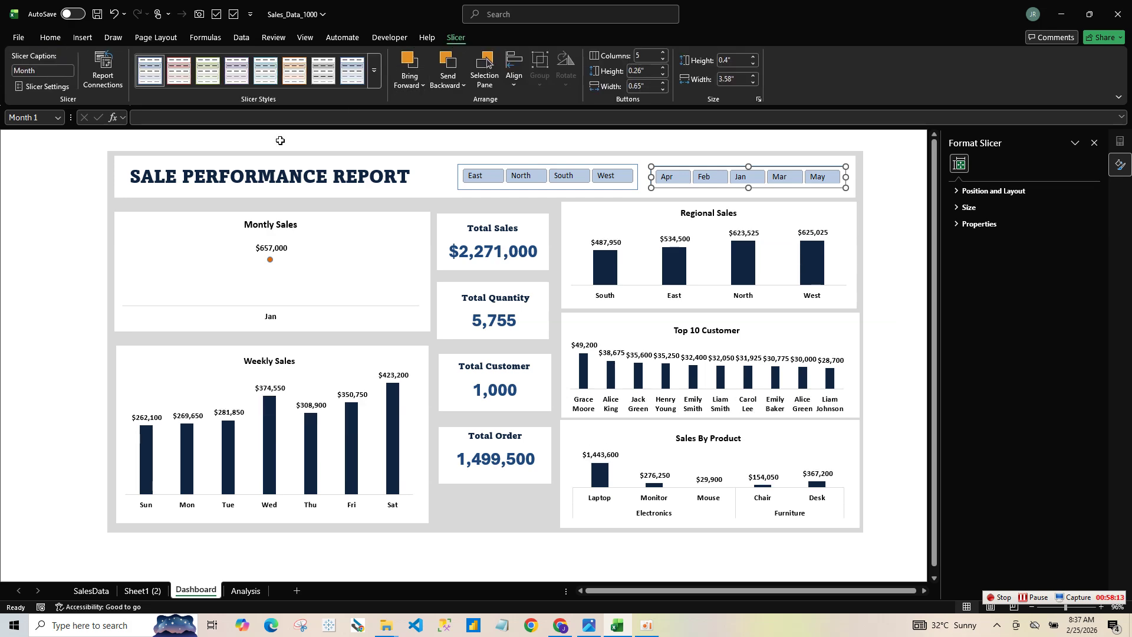
left_click(105, 80)
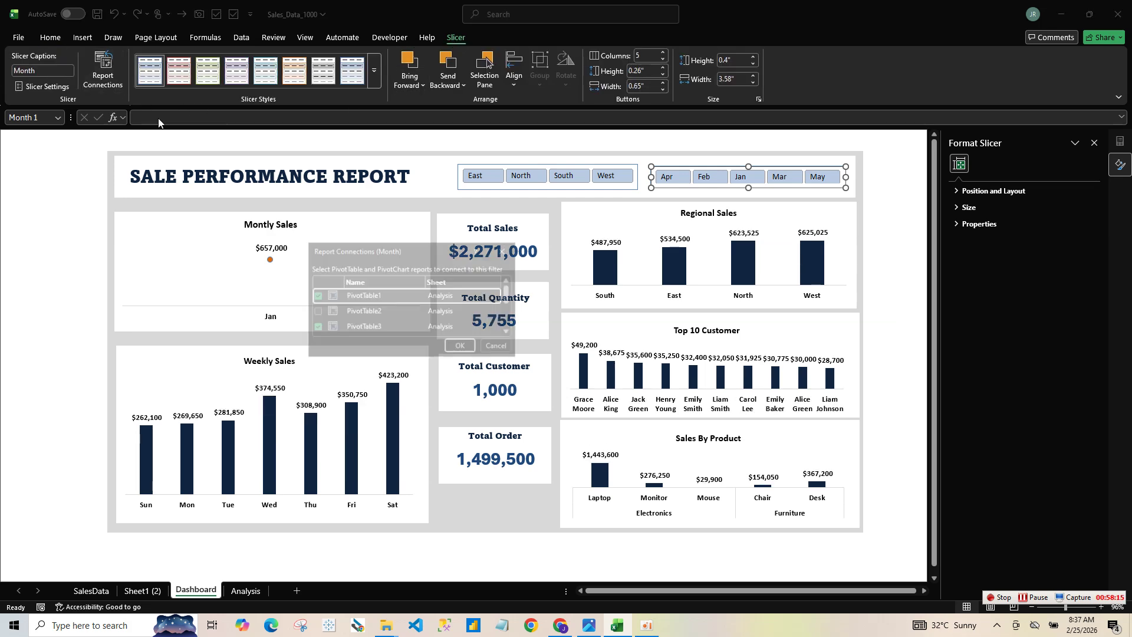
left_click(317, 311)
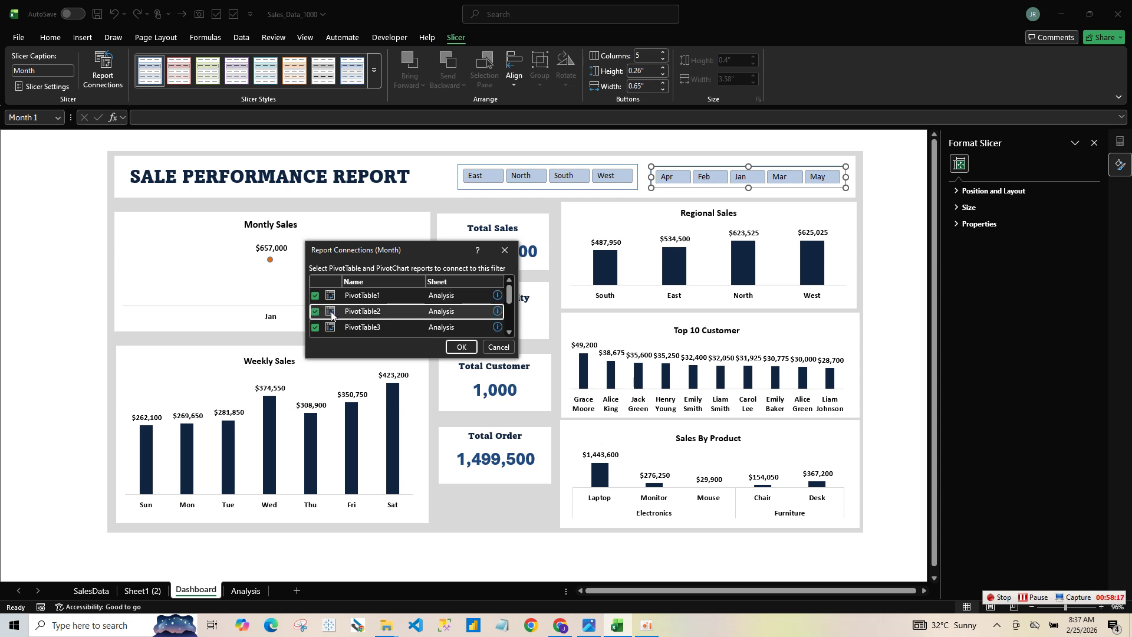
mouse_move(510, 301)
left_mouse_down()
mouse_move(510, 326)
mouse_move(521, 314)
left_mouse_up()
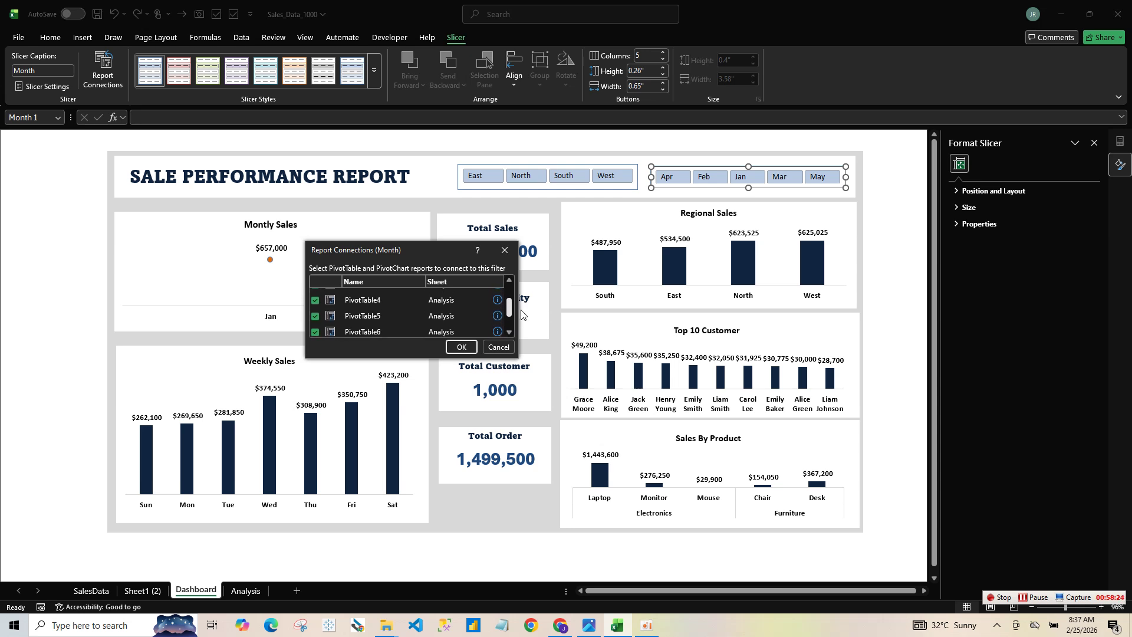
left_click(316, 300)
left_click(461, 347)
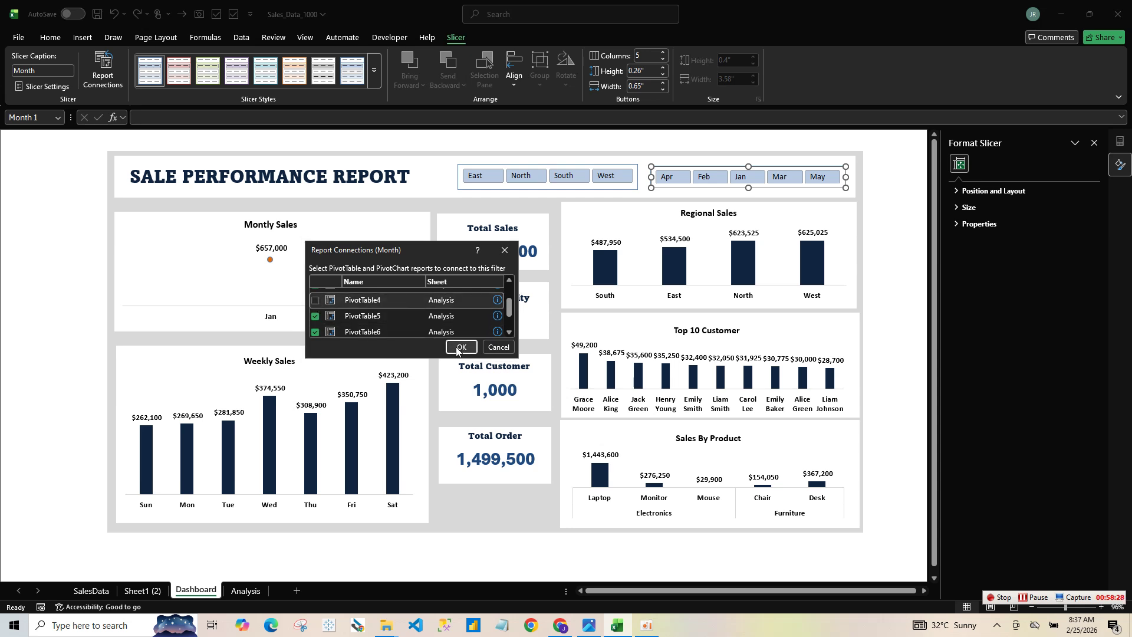
- Test the Month slicer by filtering for Apr and Feb, and clear the Month filter
left_click(672, 179)
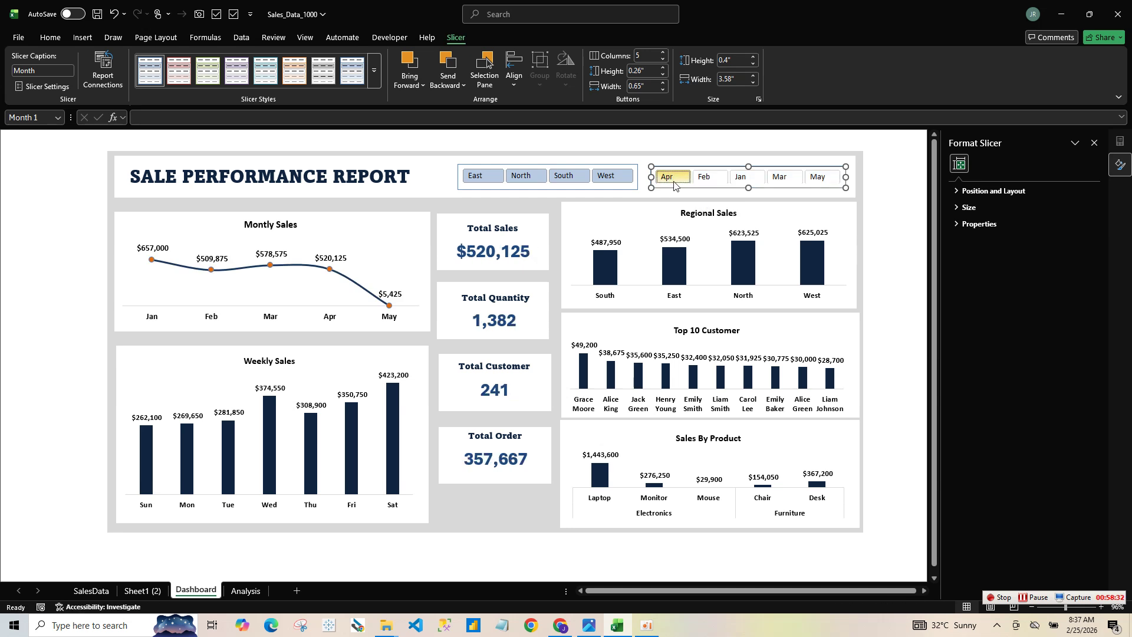
left_click(706, 178)
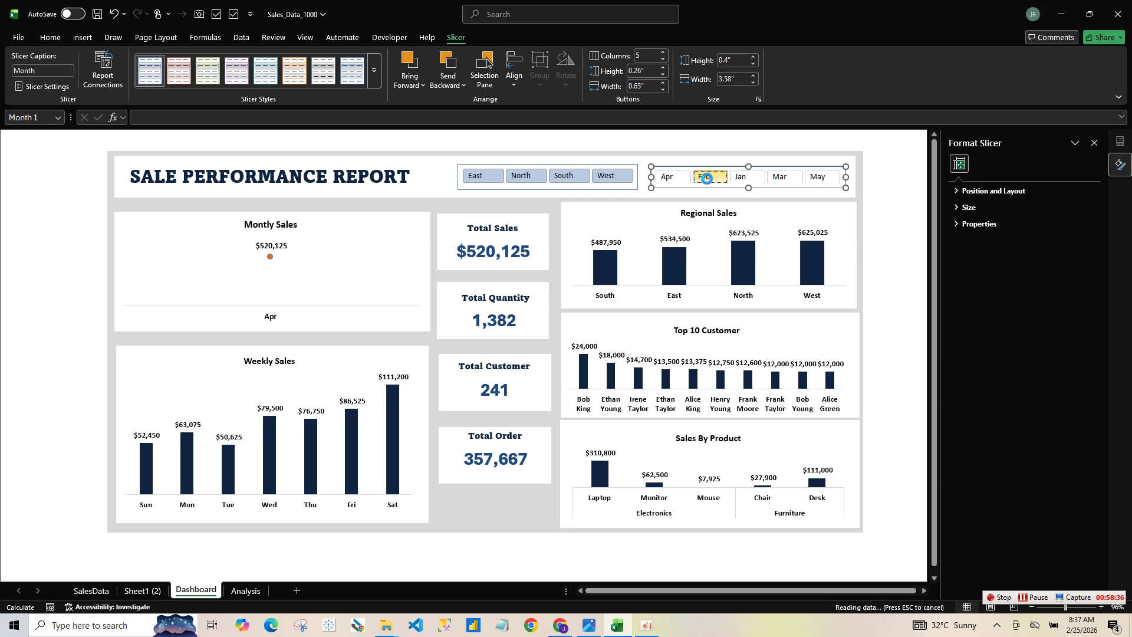
right_click(706, 179)
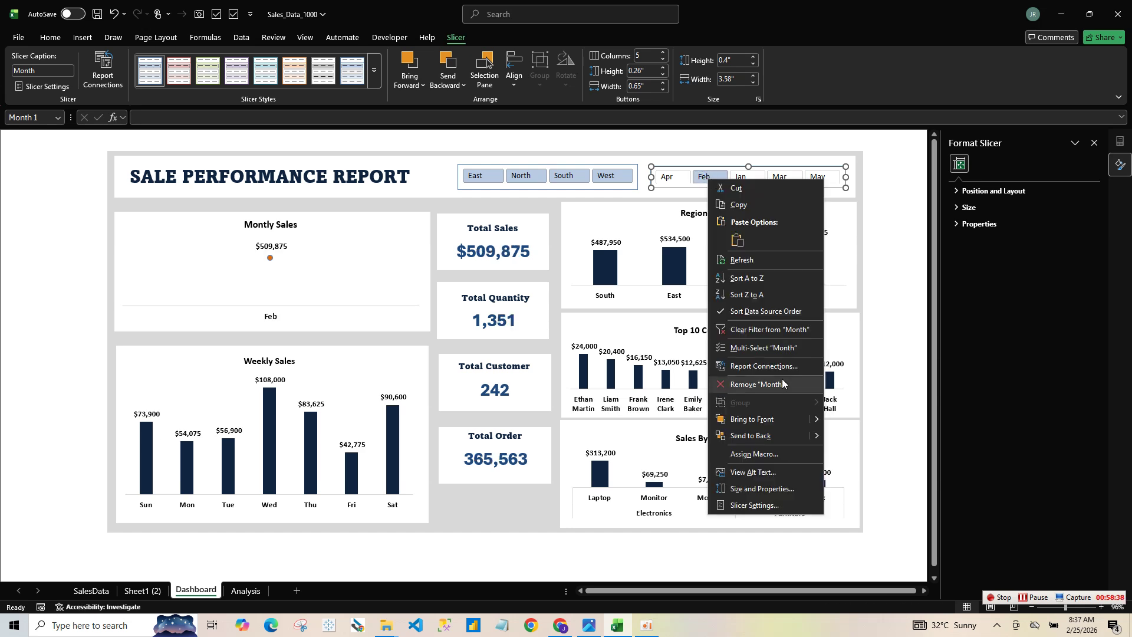
left_click(777, 334)
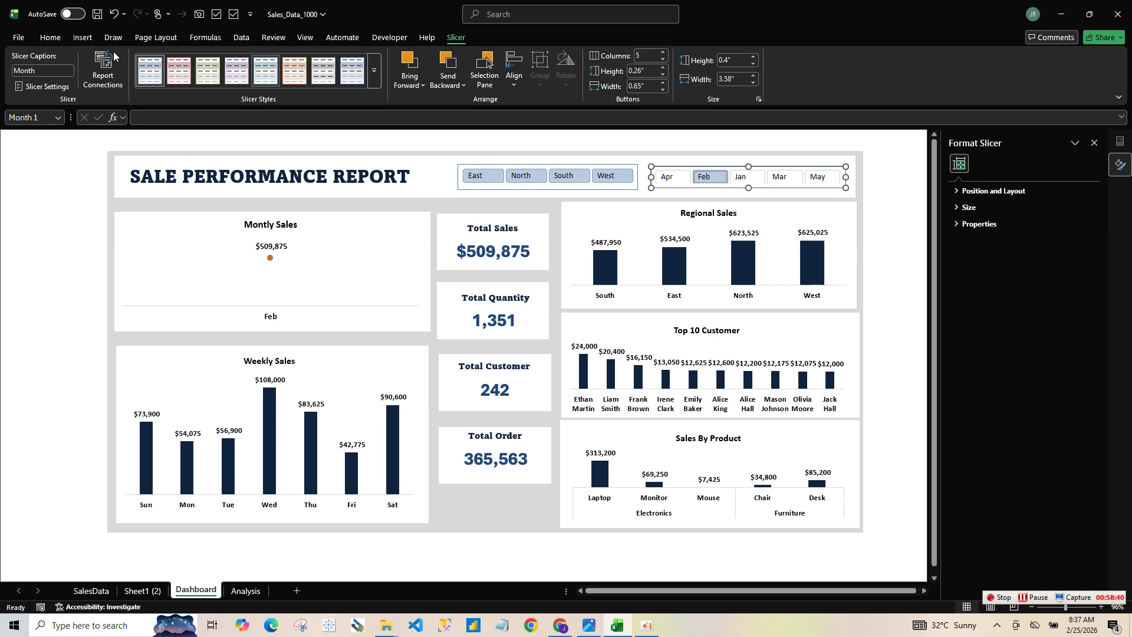
- Disconnect PivotTable3 from the Month slicer, reconnect PivotTable4 to it, and apply the report connections
left_click(100, 72)
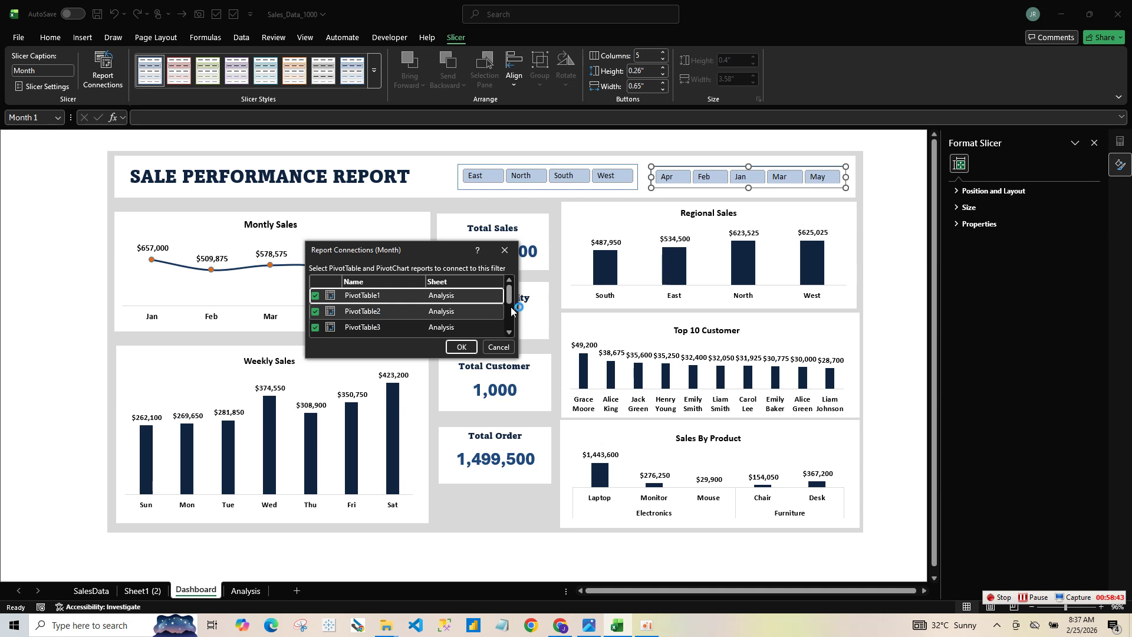
left_click_drag(509, 298, 512, 310)
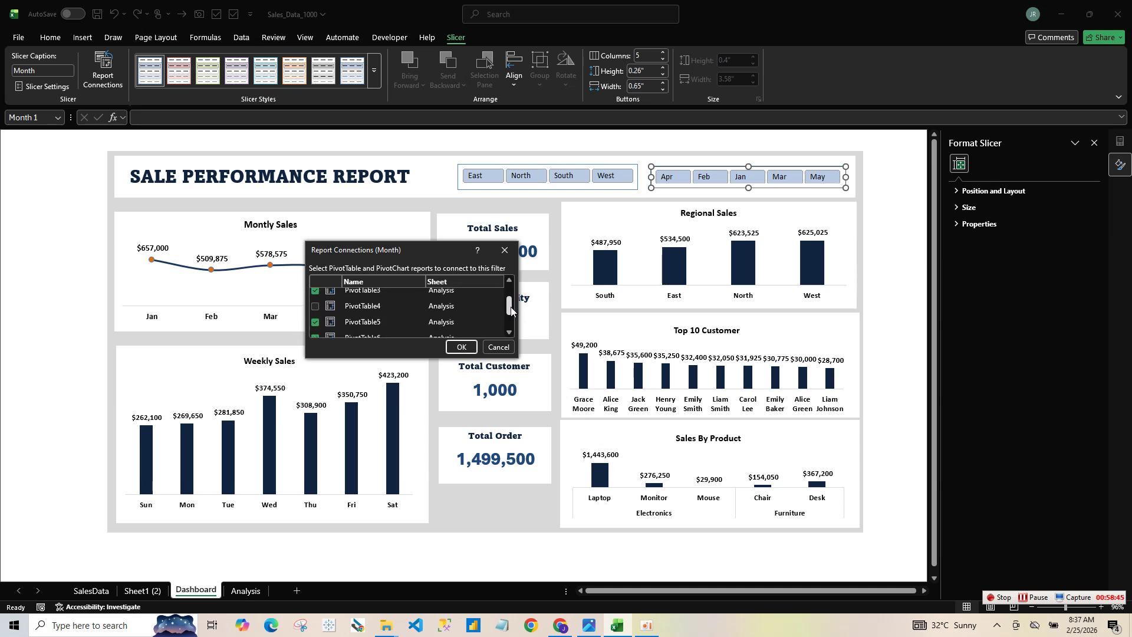
left_click(314, 292)
left_click(460, 348)
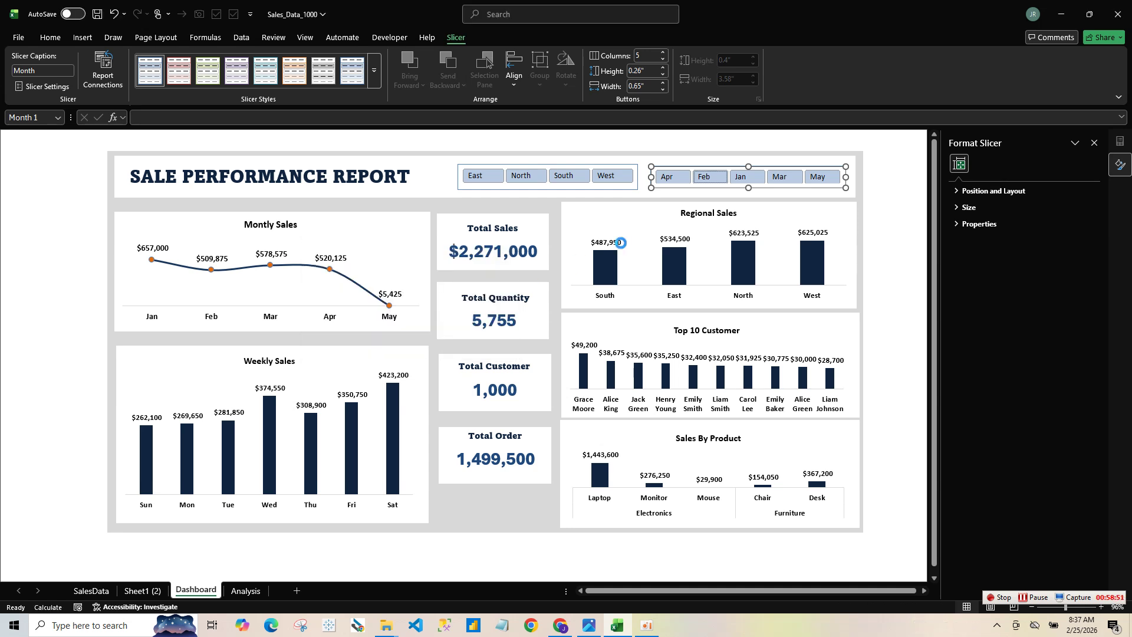
- Retest the changed Month slicer connections by filtering for Apr and Feb, and clear the Month filter
left_click(681, 177)
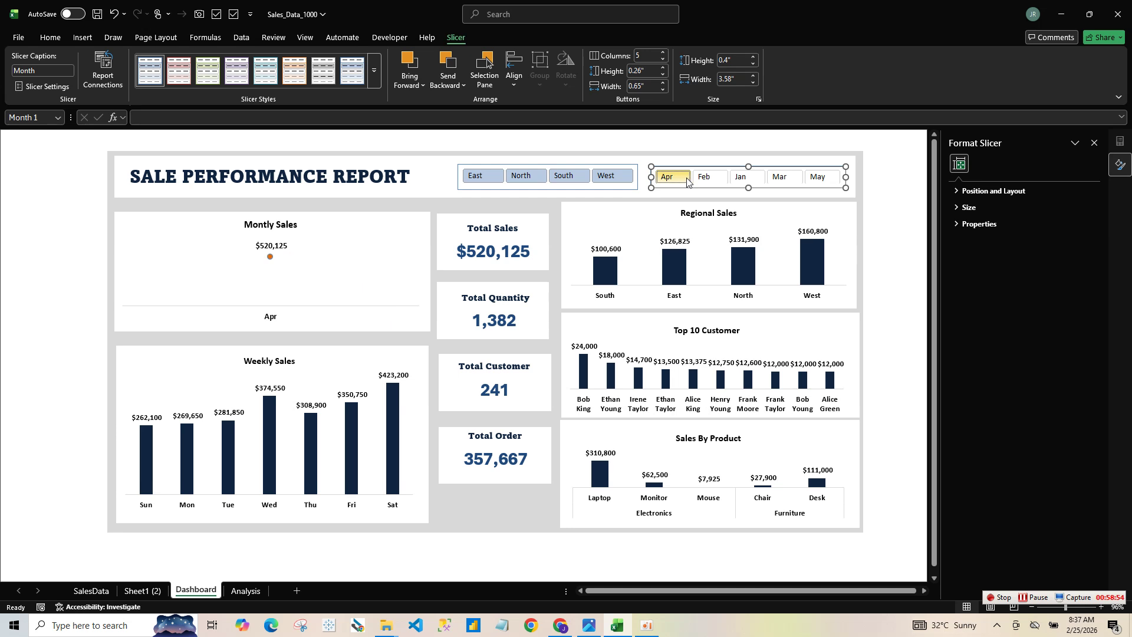
left_click(697, 181)
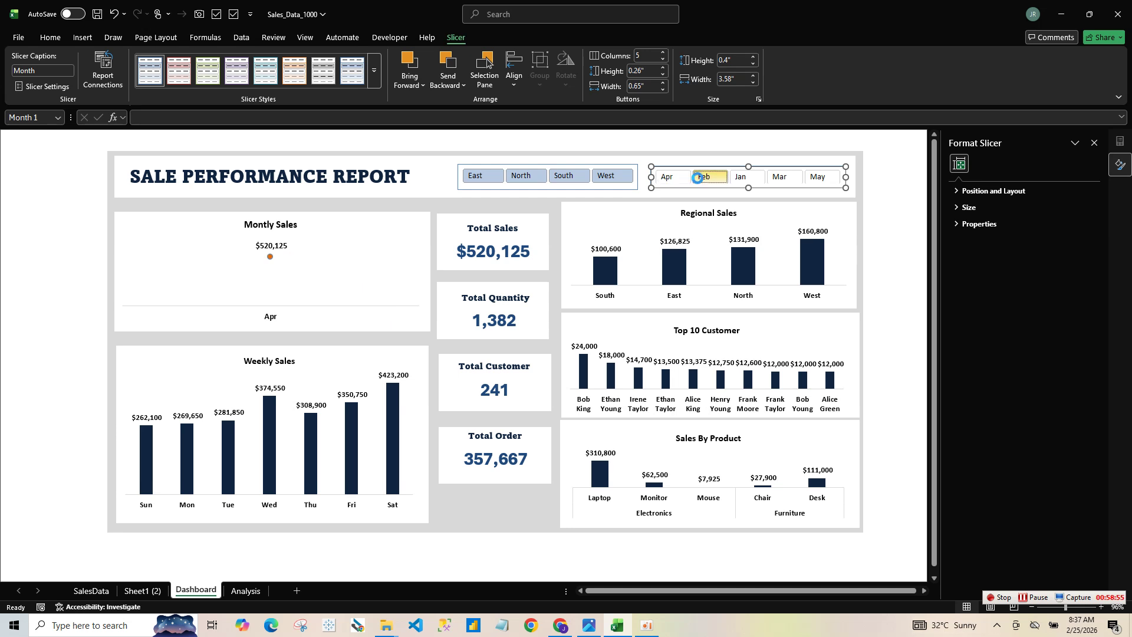
right_click(741, 181)
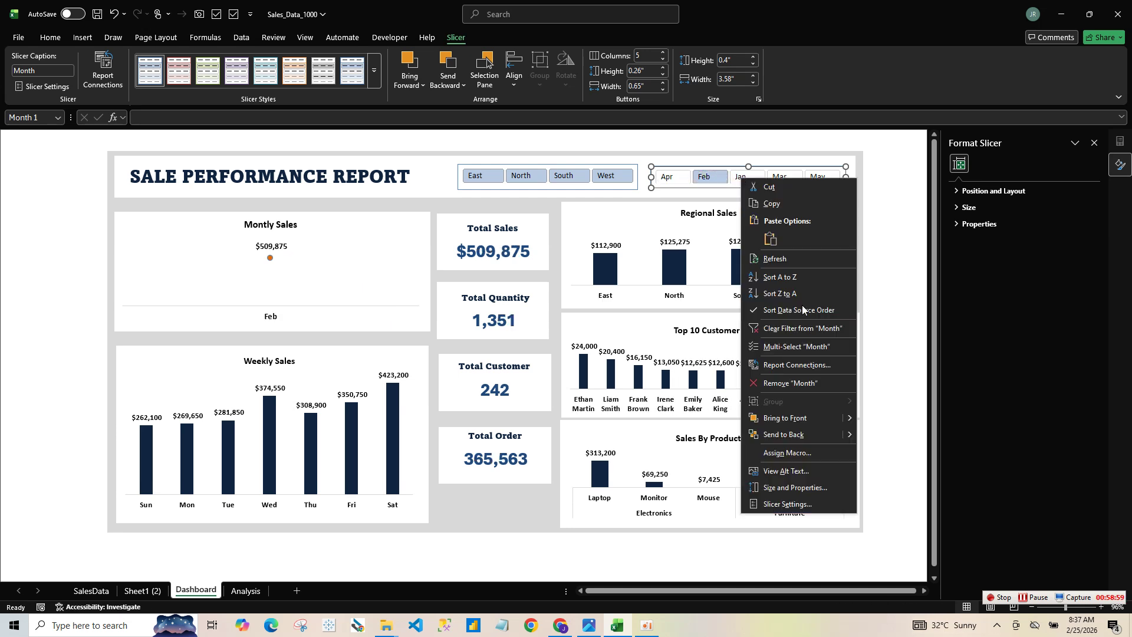
left_click(790, 328)
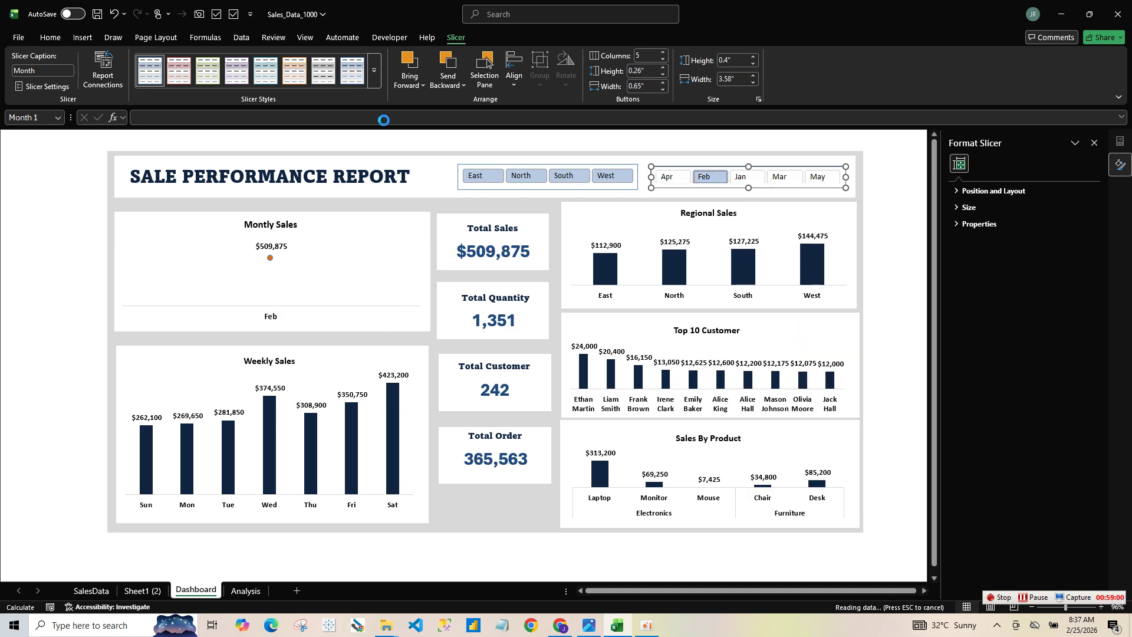
- Reconnect PivotTable3 to the Month slicer and check the pivot tables and charts on the Analysis sheet
left_click(102, 71)
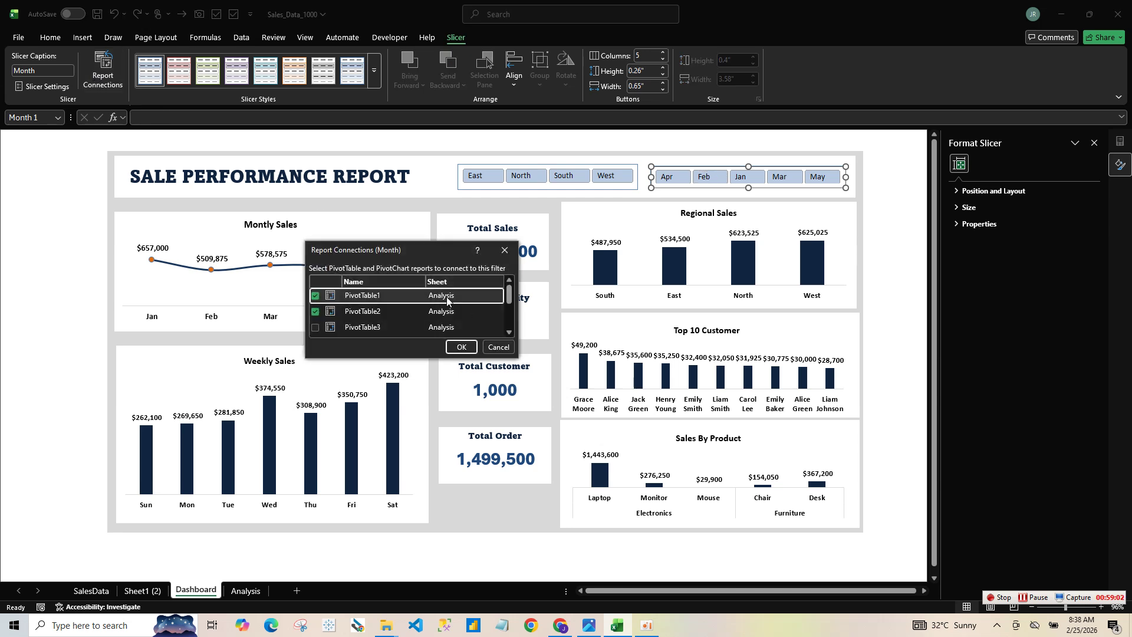
left_click(314, 327)
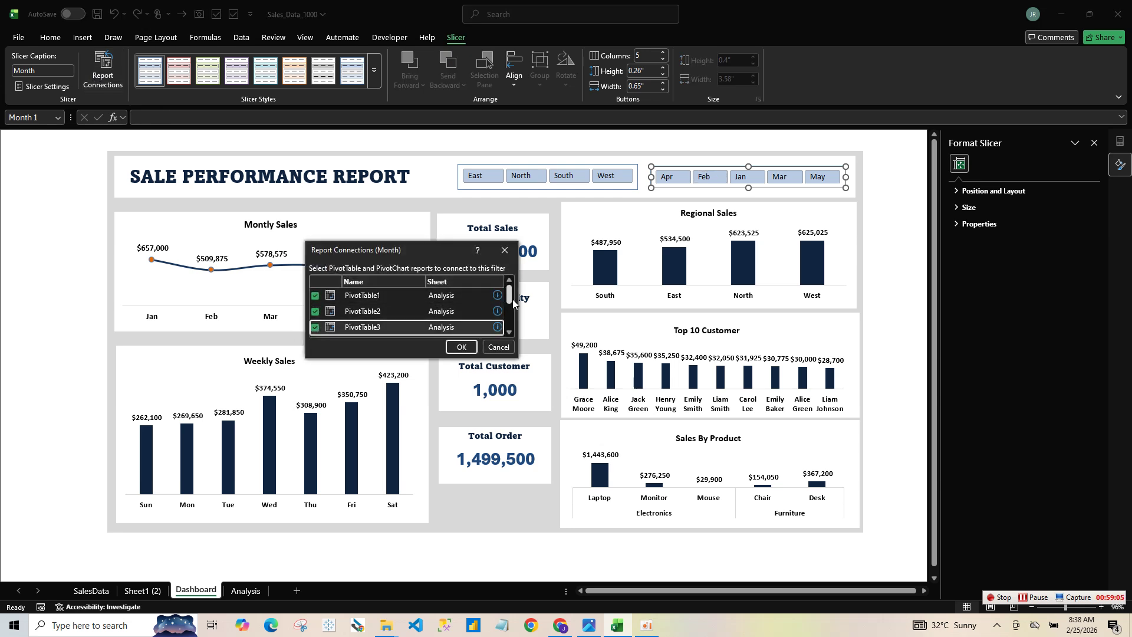
mouse_move(511, 299)
left_mouse_down()
mouse_move(511, 321)
mouse_move(519, 319)
left_mouse_up()
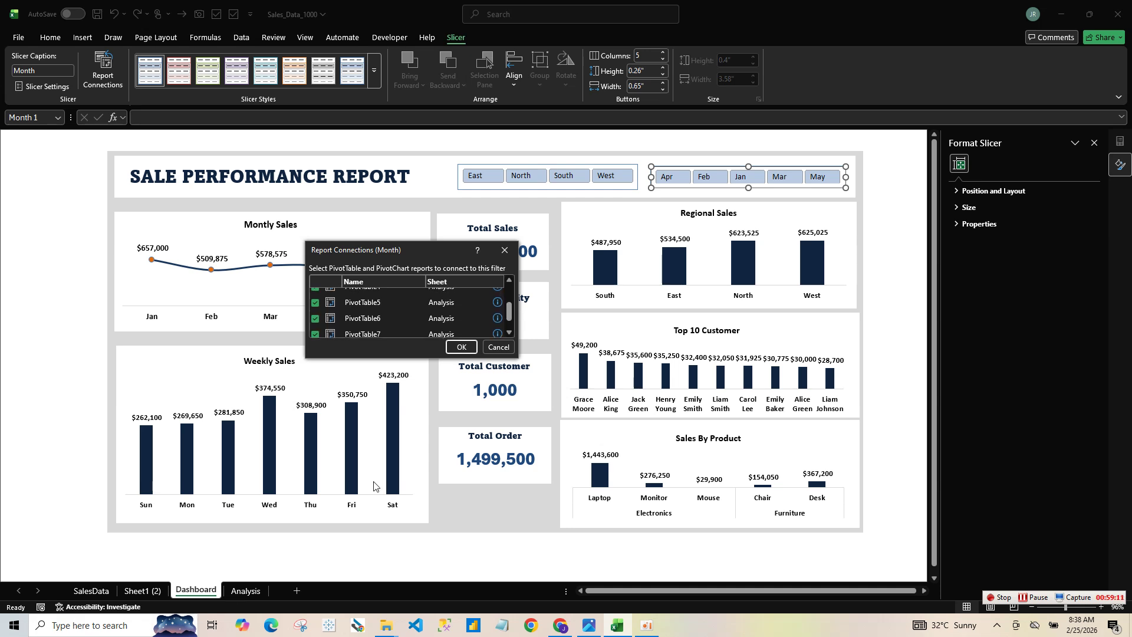
left_click(472, 351)
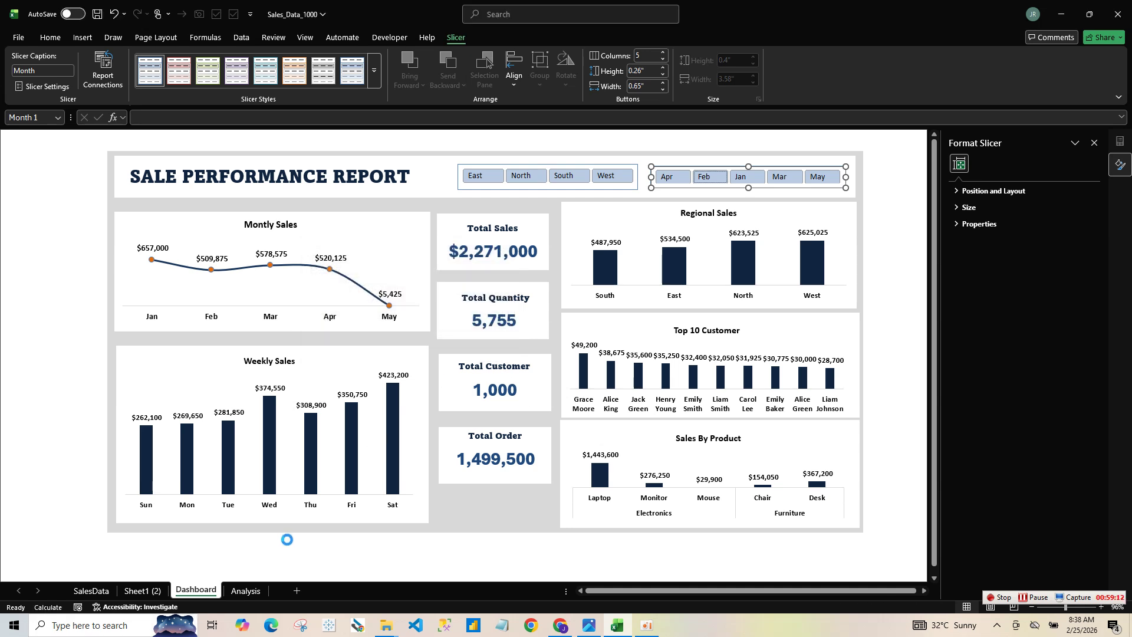
left_click(252, 594)
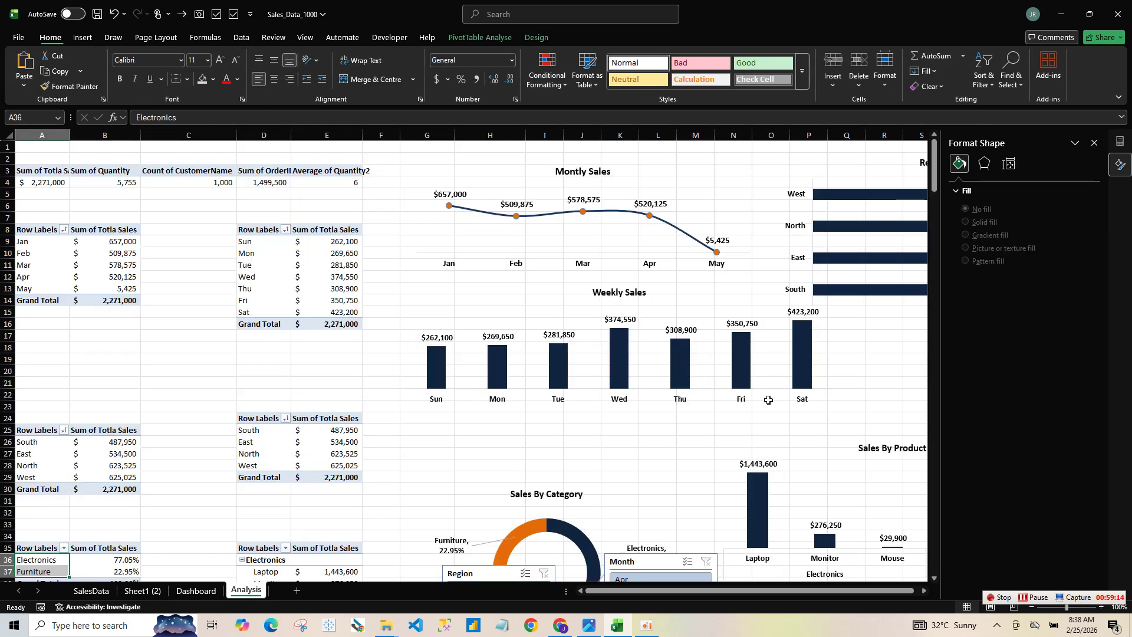
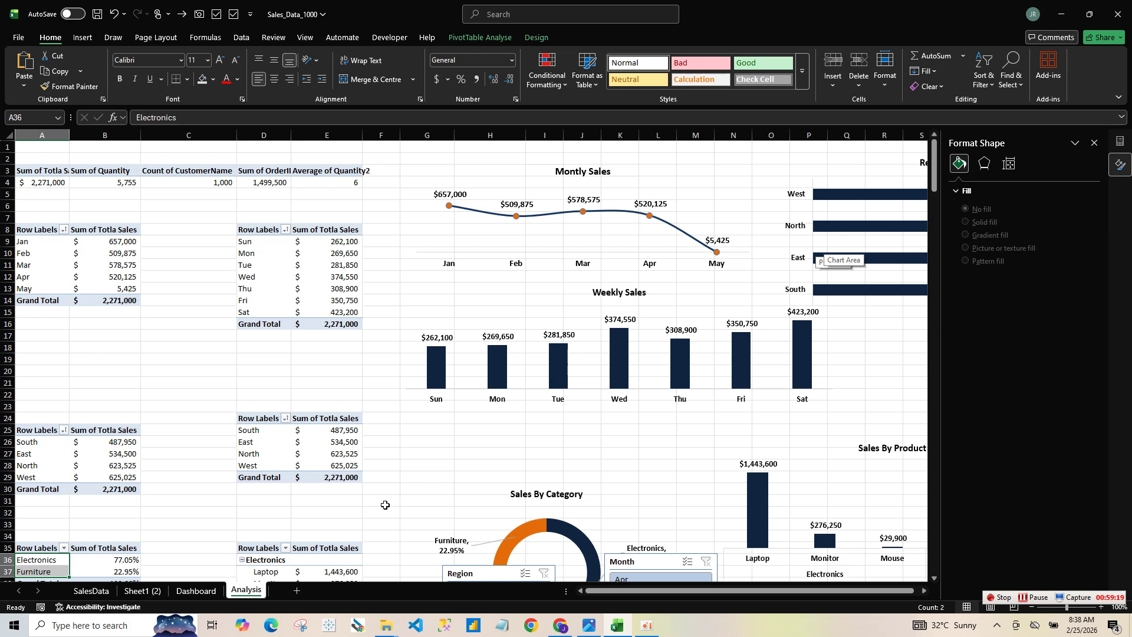
left_click(203, 591)
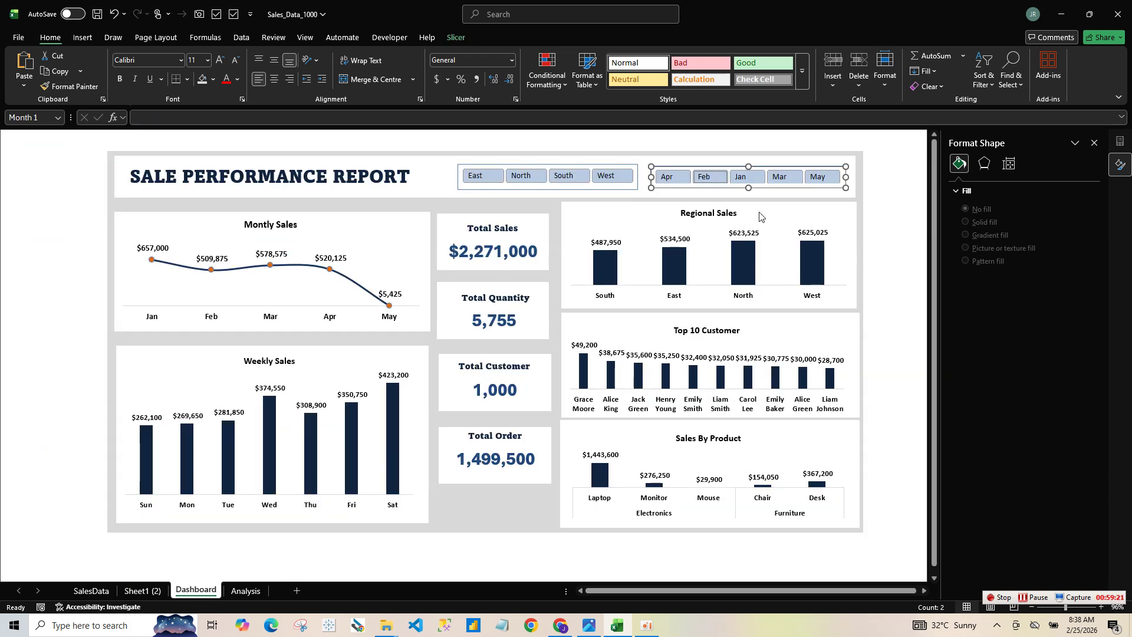
- Filter the Month slicer for Jan, disconnect PivotTable2 from it, and apply the report connections
left_click(759, 177)
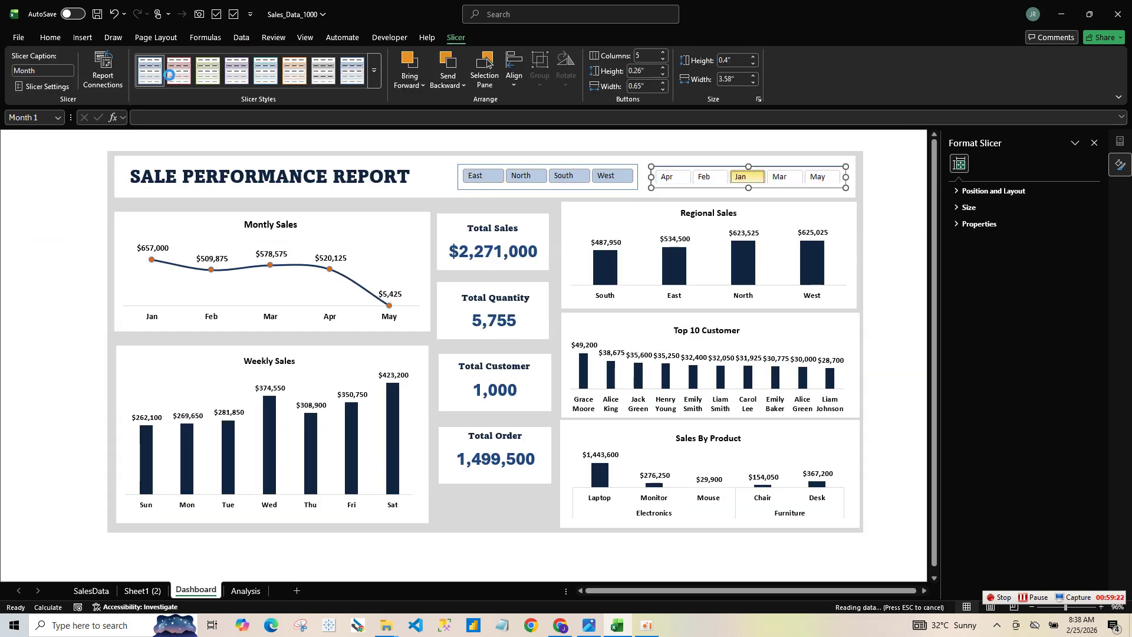
left_click(103, 70)
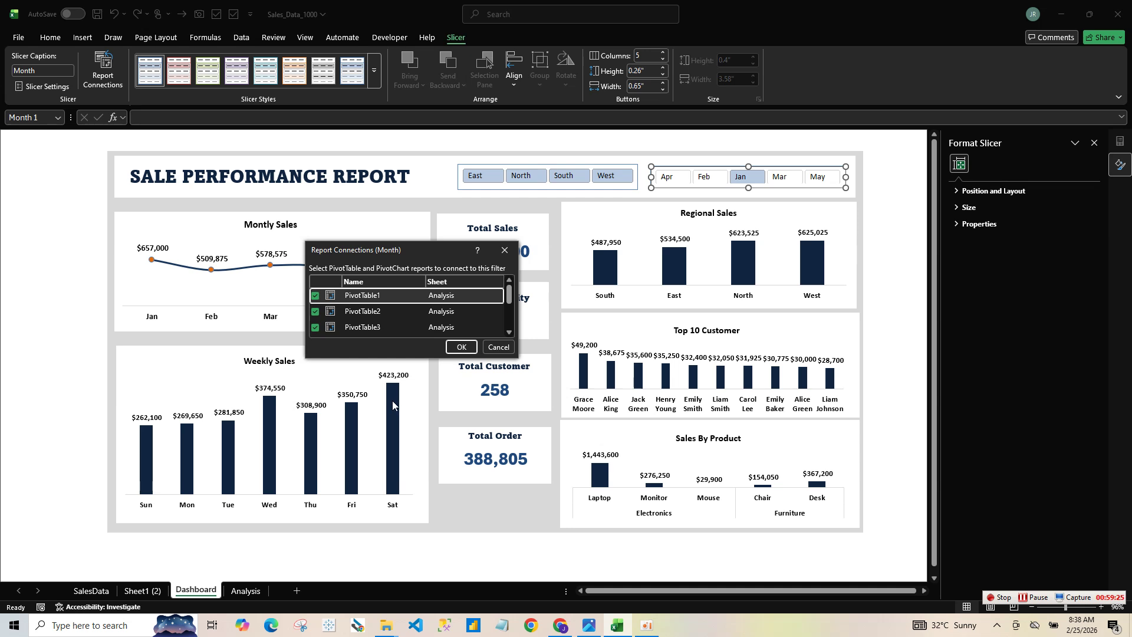
left_click(317, 311)
left_click(460, 347)
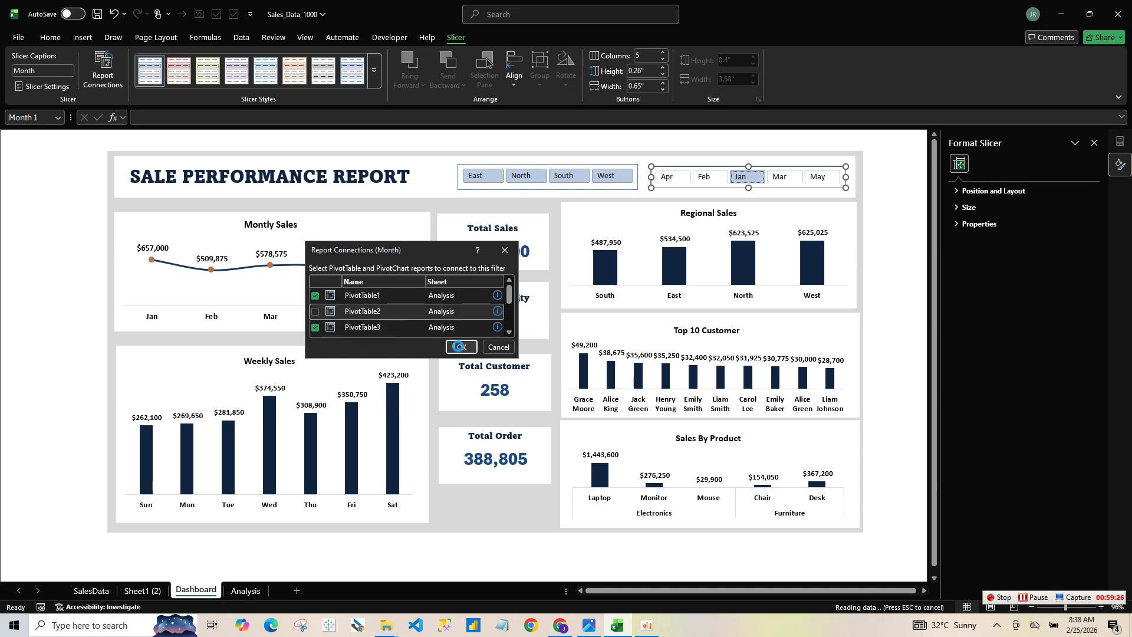
- Test the Month slicer by filtering for Feb, and clear the Month filter
left_click(704, 177)
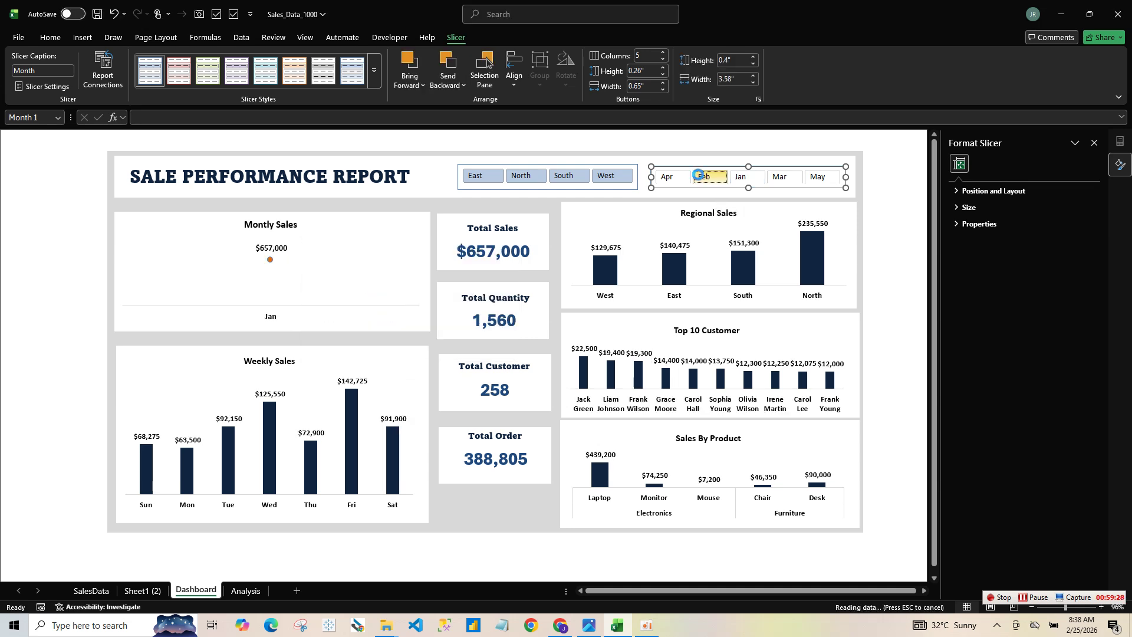
right_click(699, 176)
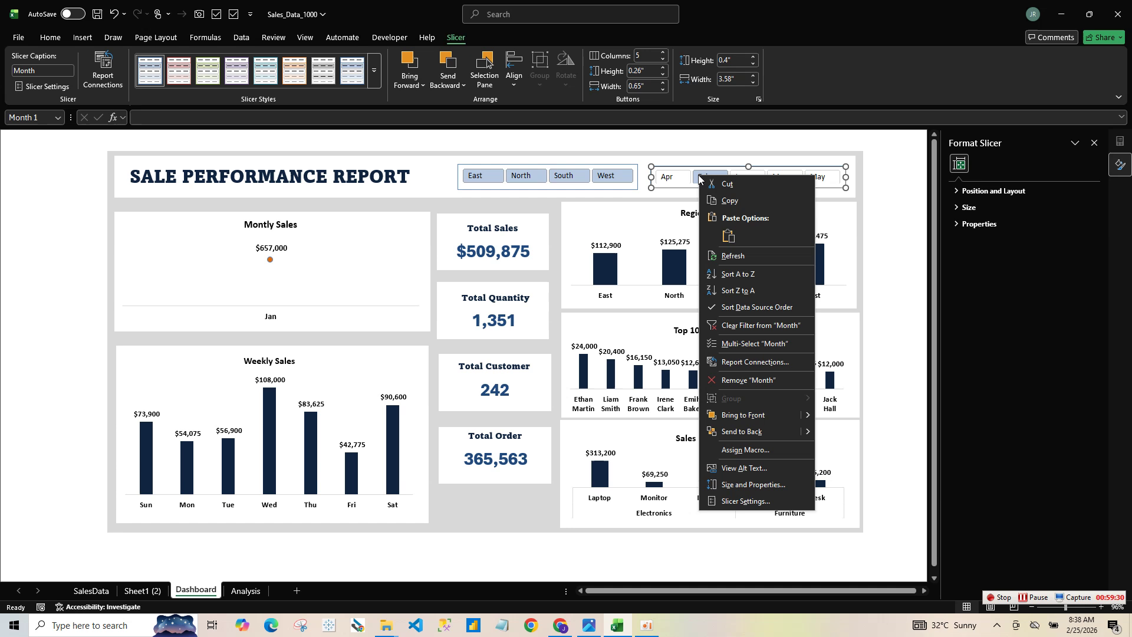
left_click(745, 327)
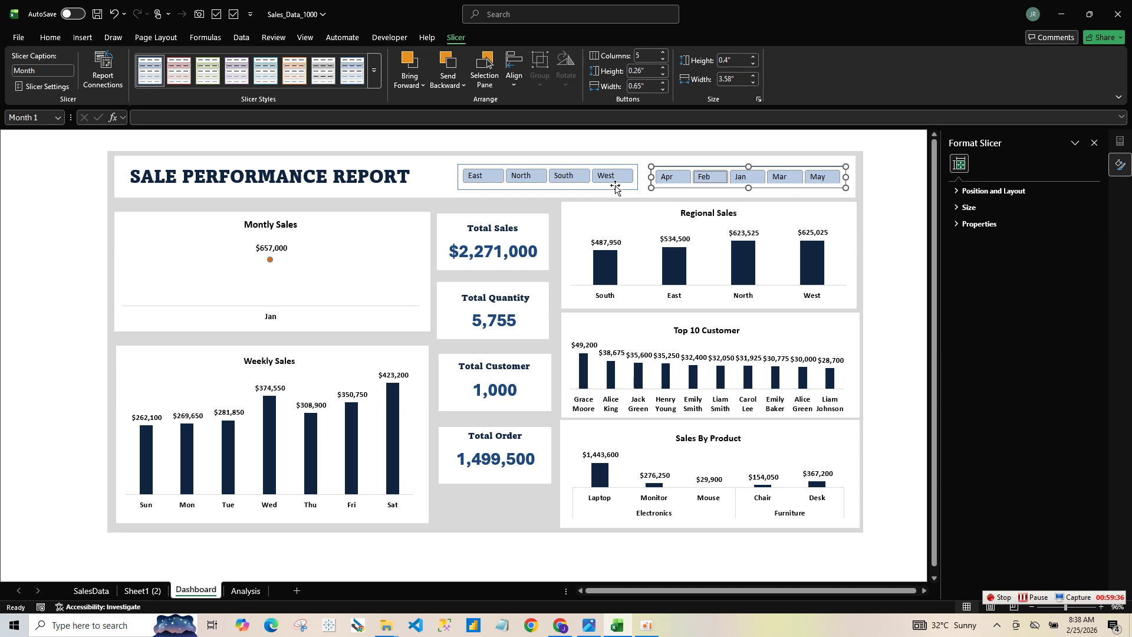
- Select the Montly Sales chart, test the Month slicer by filtering for May and Mar, and clear the Month filter
left_click(314, 284)
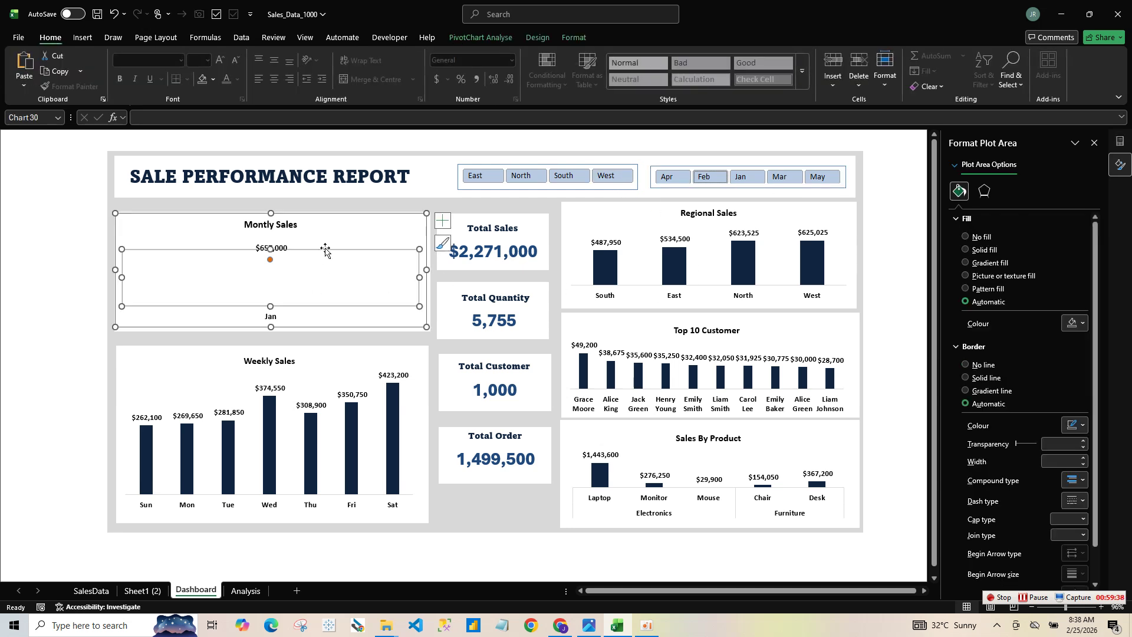
left_click(817, 180)
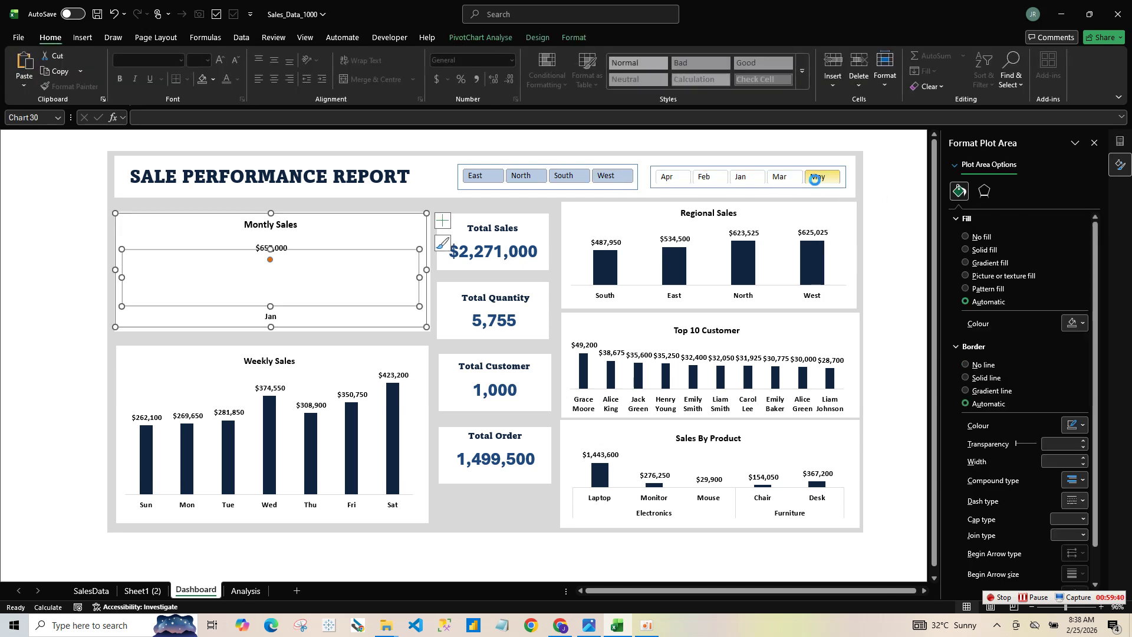
left_click(784, 179)
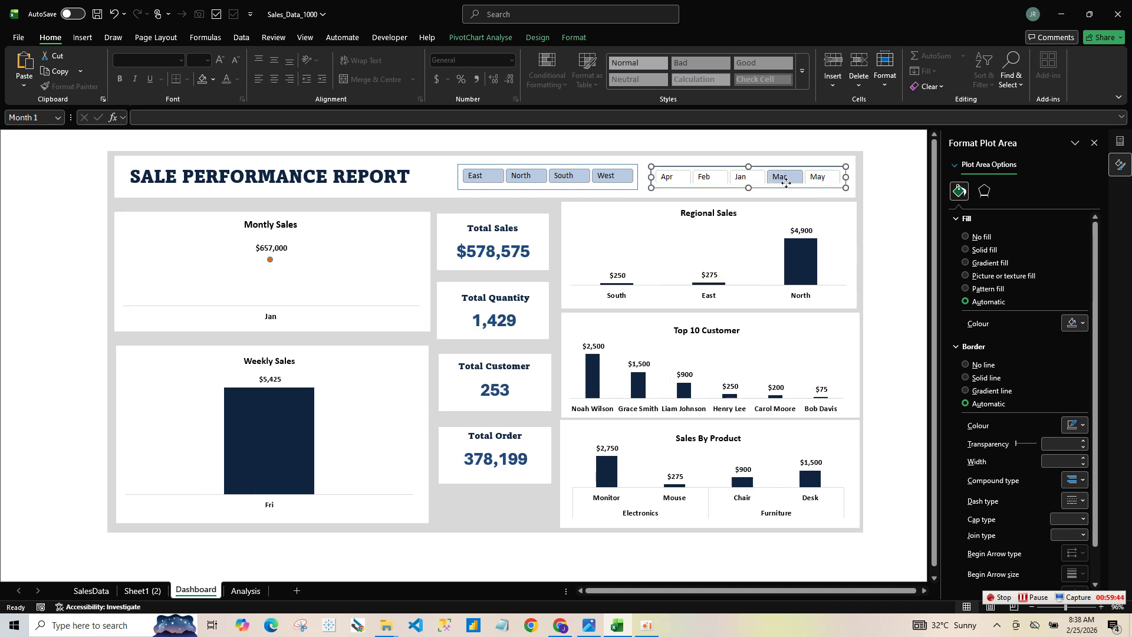
right_click(788, 185)
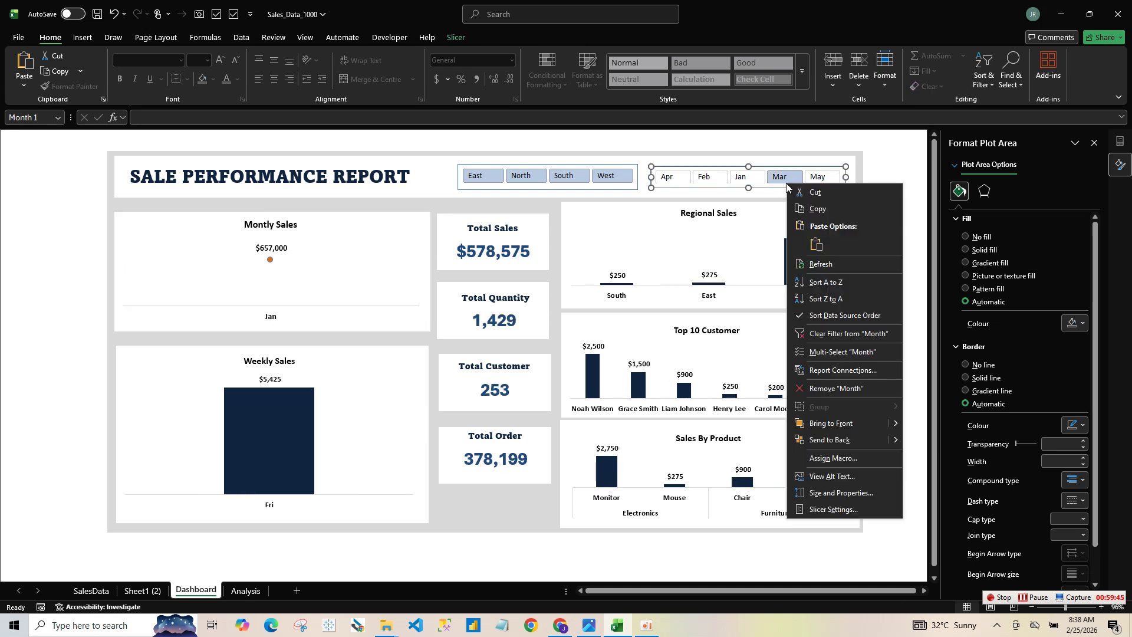
left_click(826, 341)
left_click(884, 304)
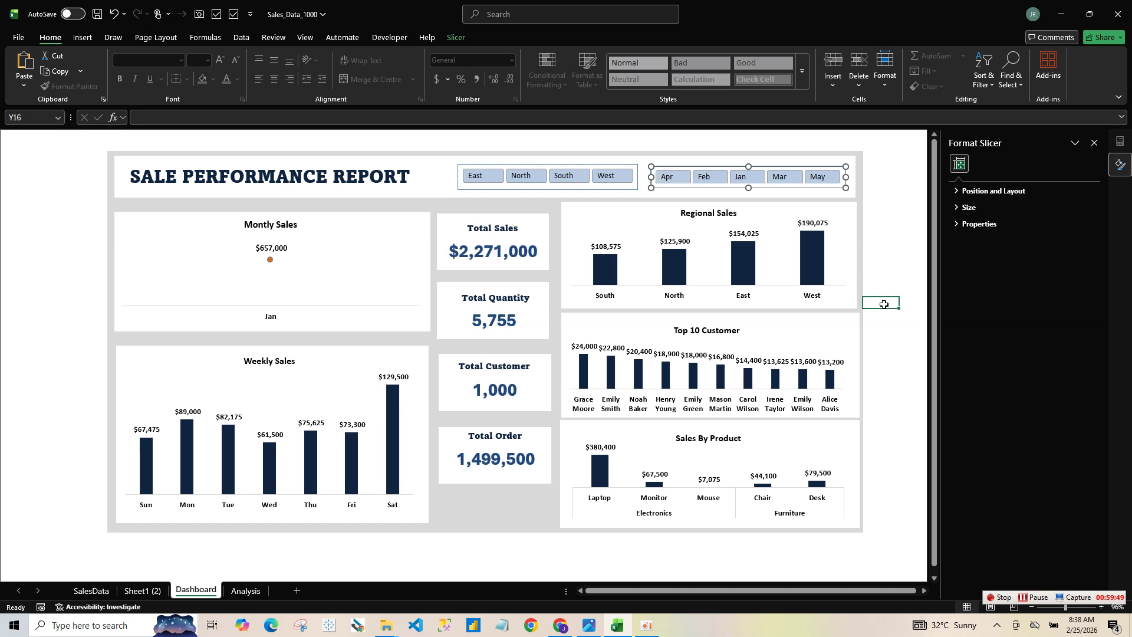
- Undo the recent Month slicer filters and report connection changes, back to before the Regional Sales chart title was corrected
key("ctrl+z")
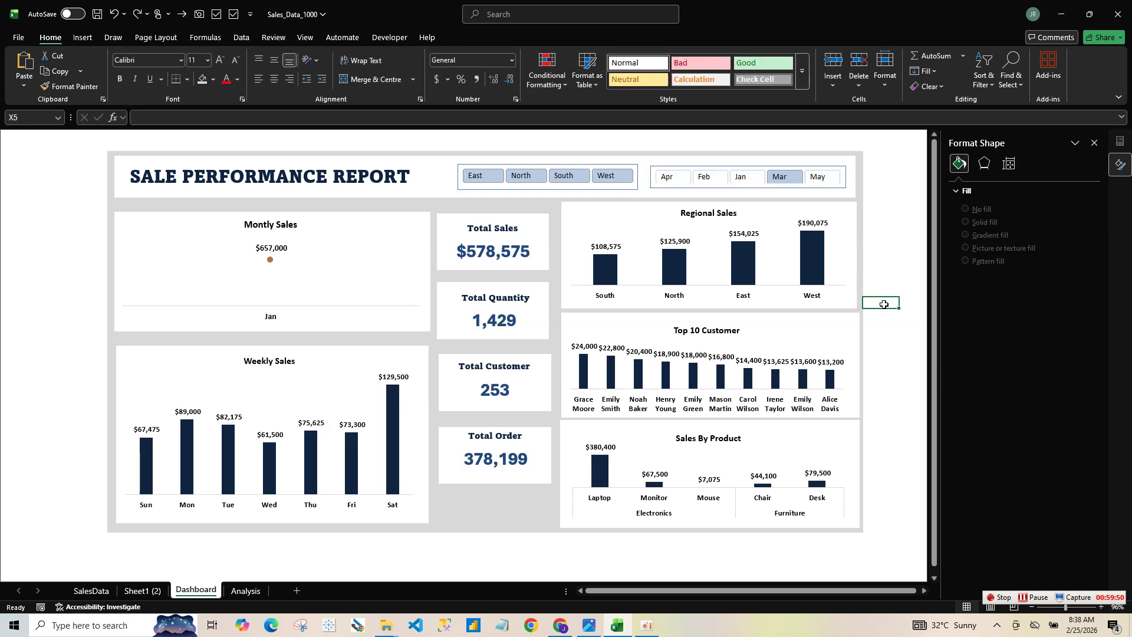
key("ctrl+z")
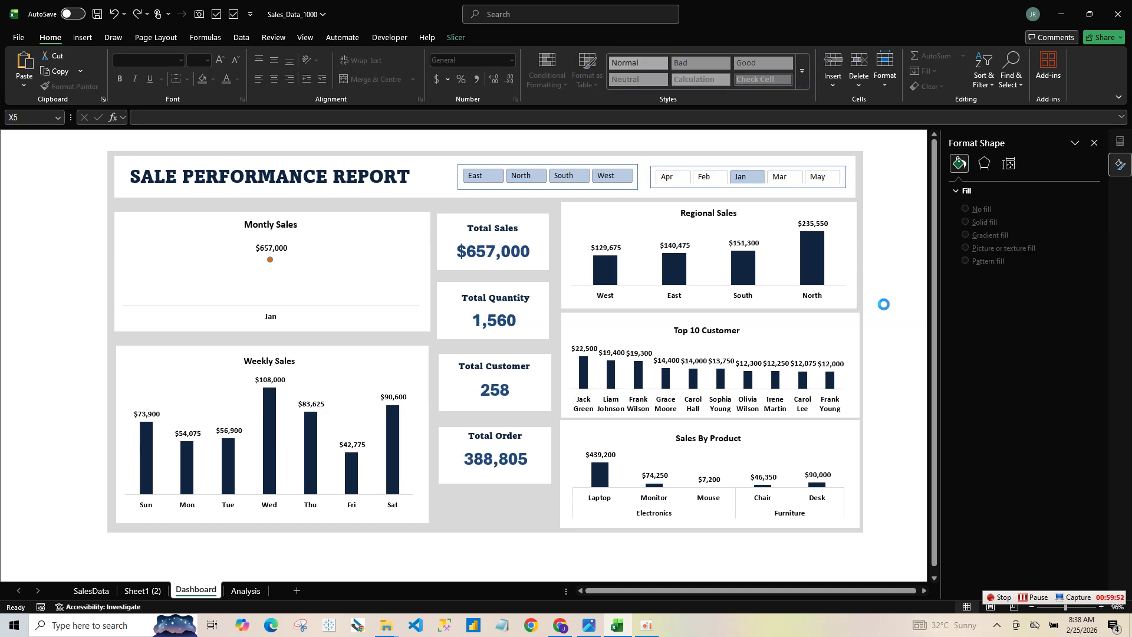
key("ctrl+z")
key("ctrl+z")
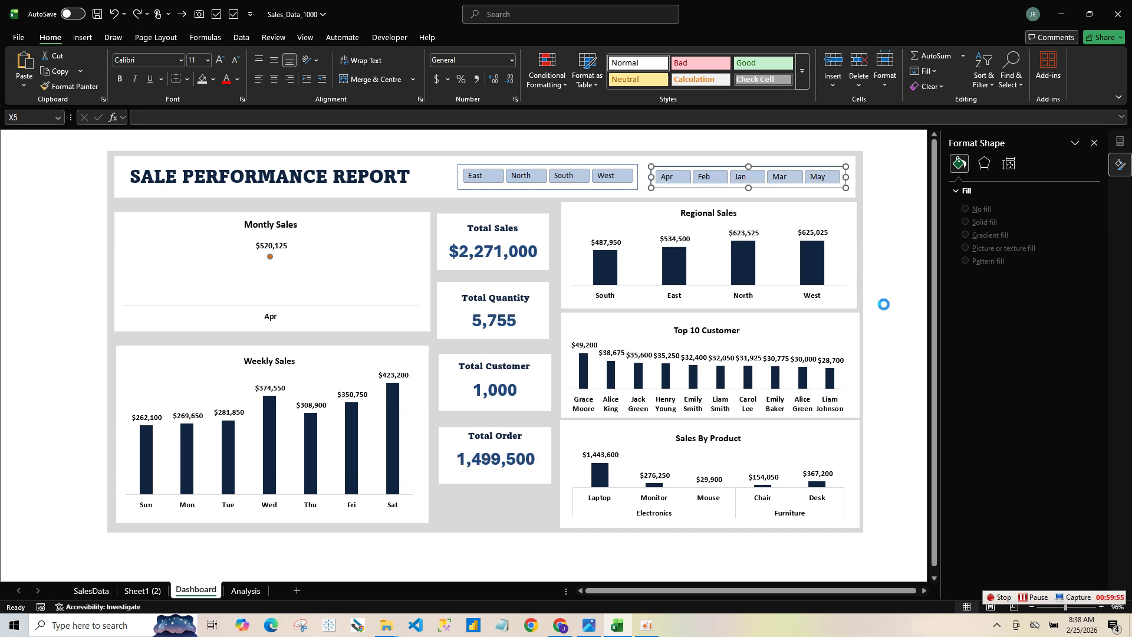
key("ctrl+z")
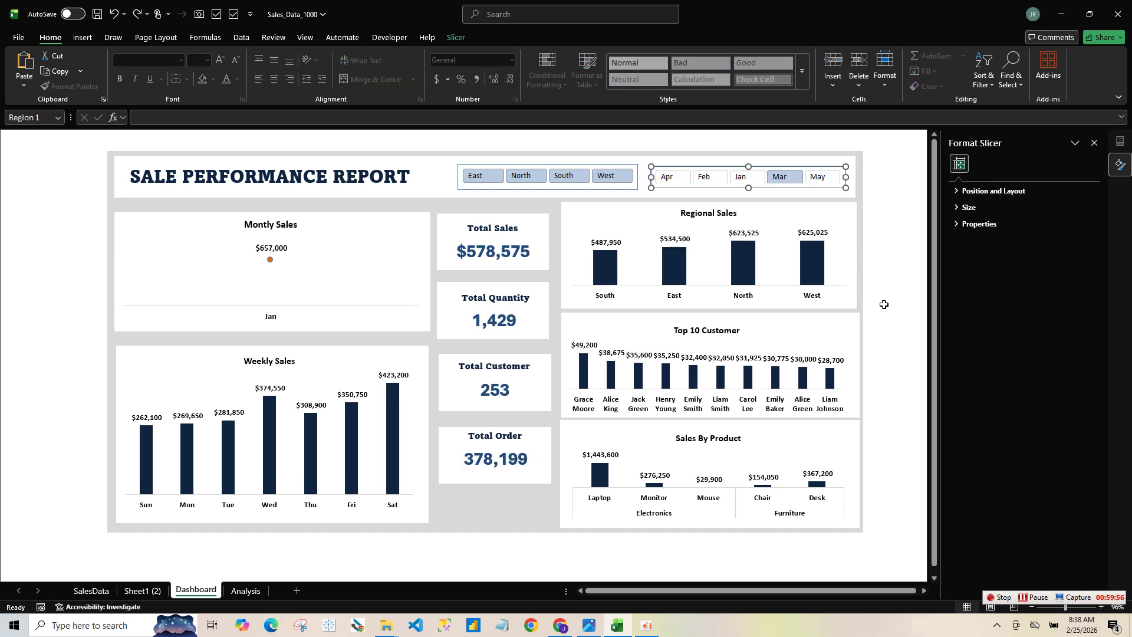
key("ctrl+z")
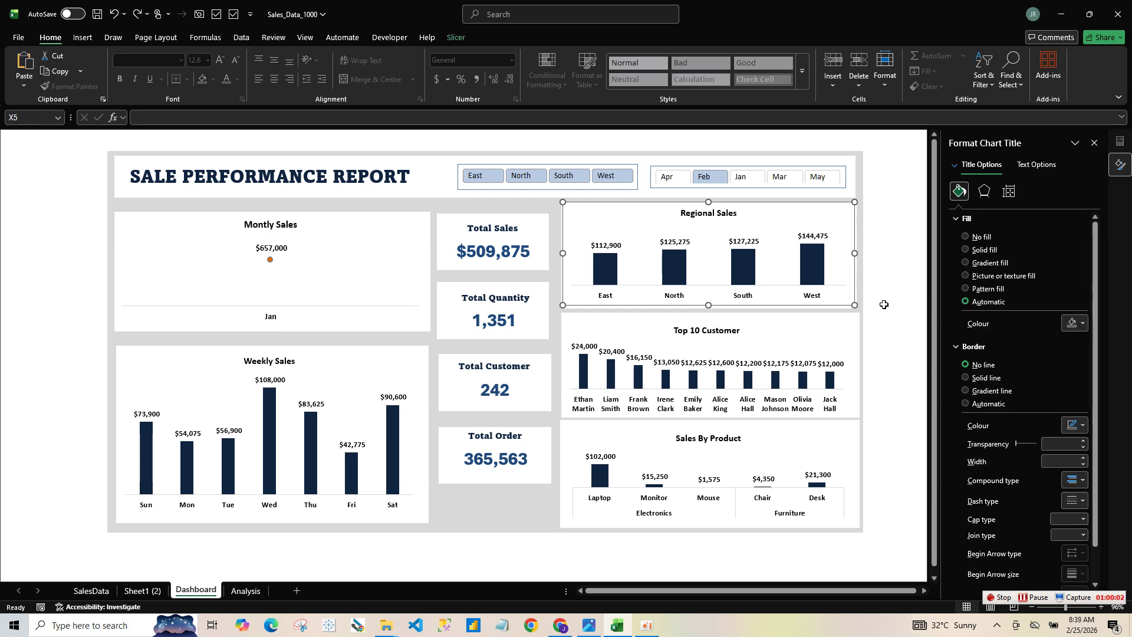
key("ctrl+z")
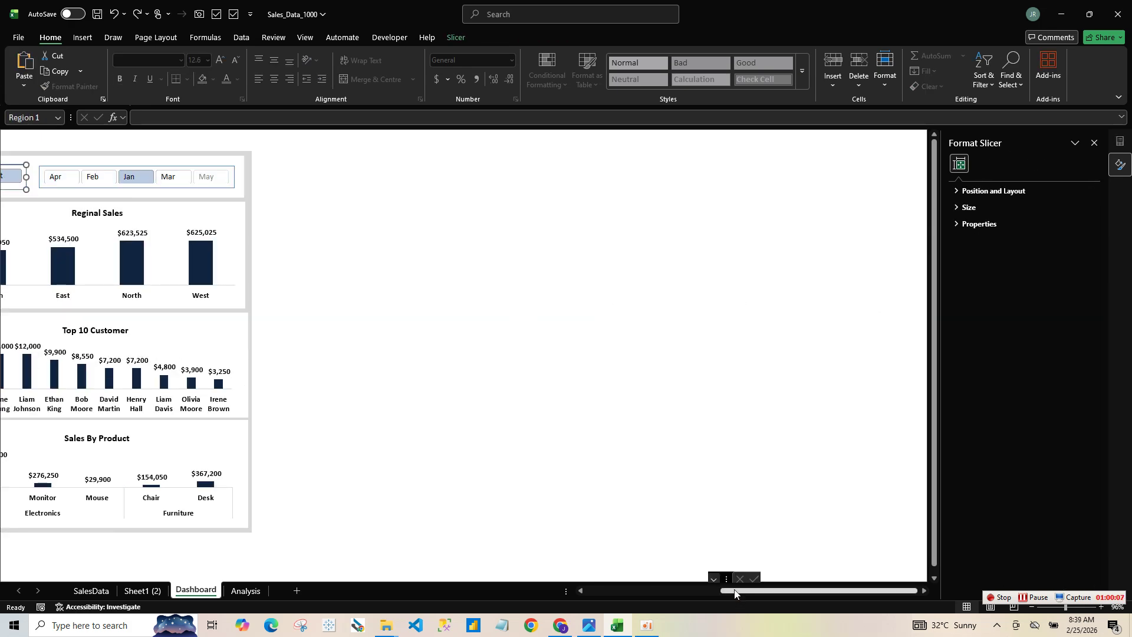
- Test the Region slicer by filtering for South and North, and clear the Region filter
left_click_drag(738, 590, 450, 524)
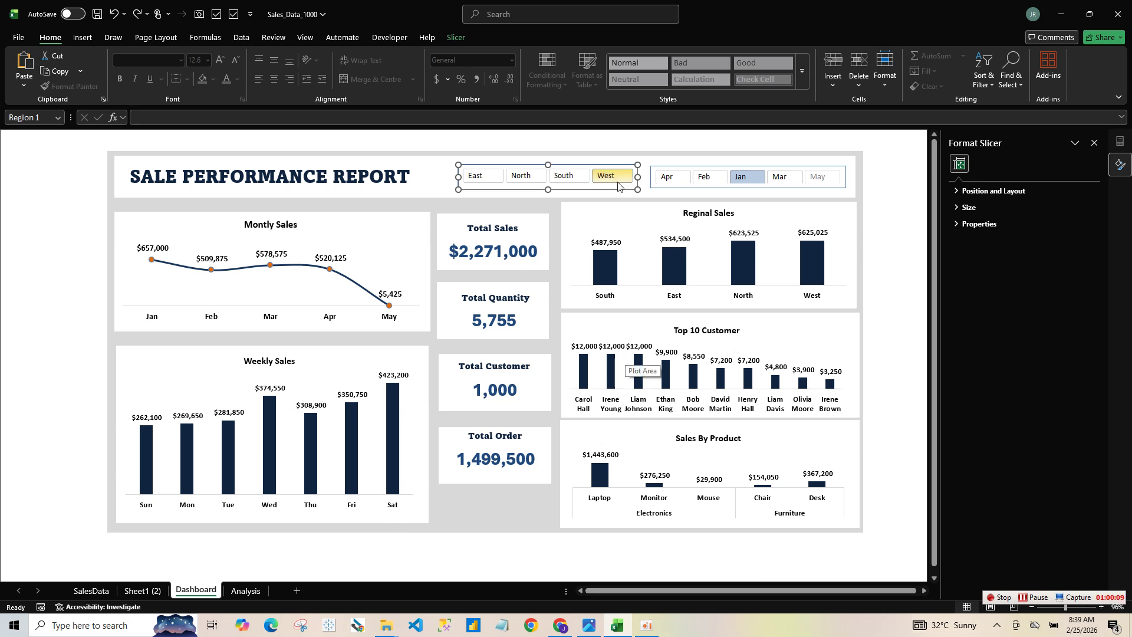
left_click(567, 175)
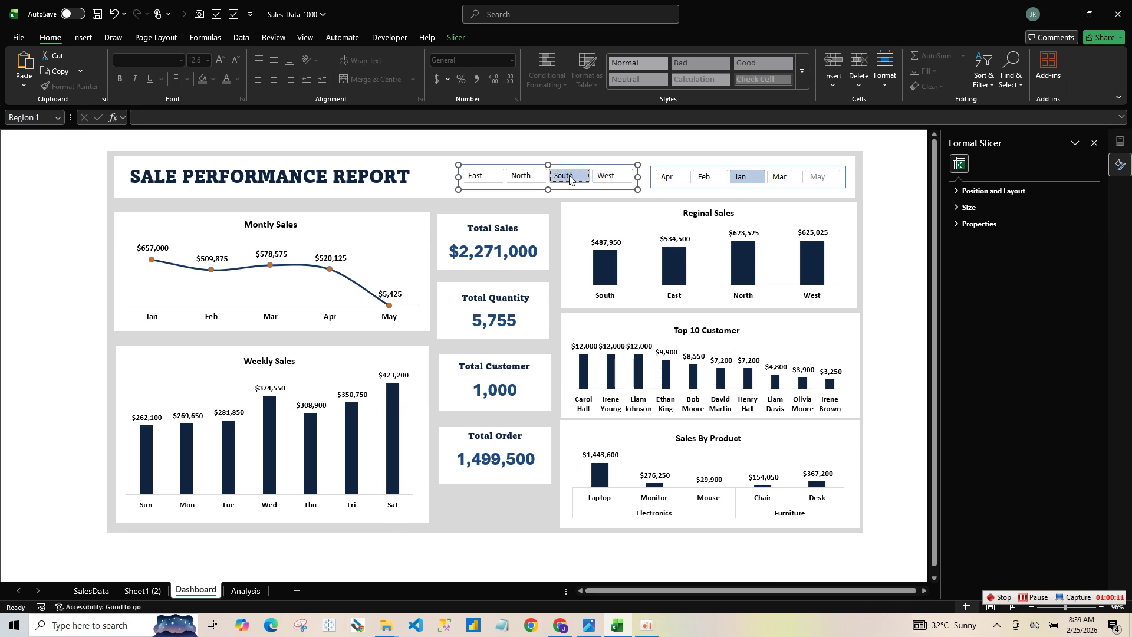
left_click(537, 177)
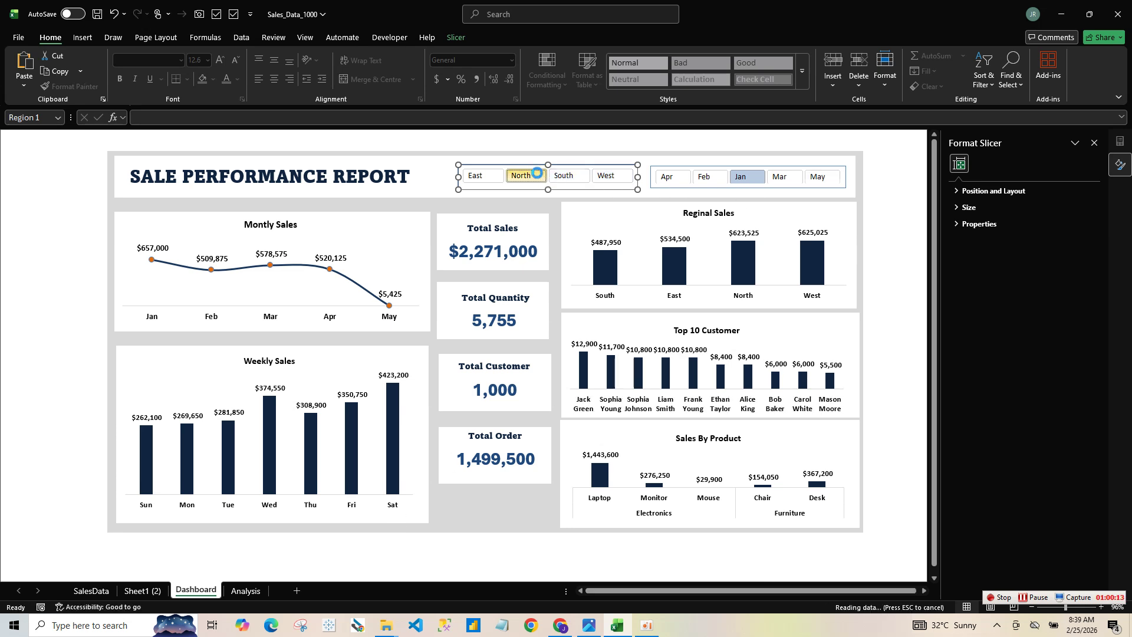
right_click(605, 177)
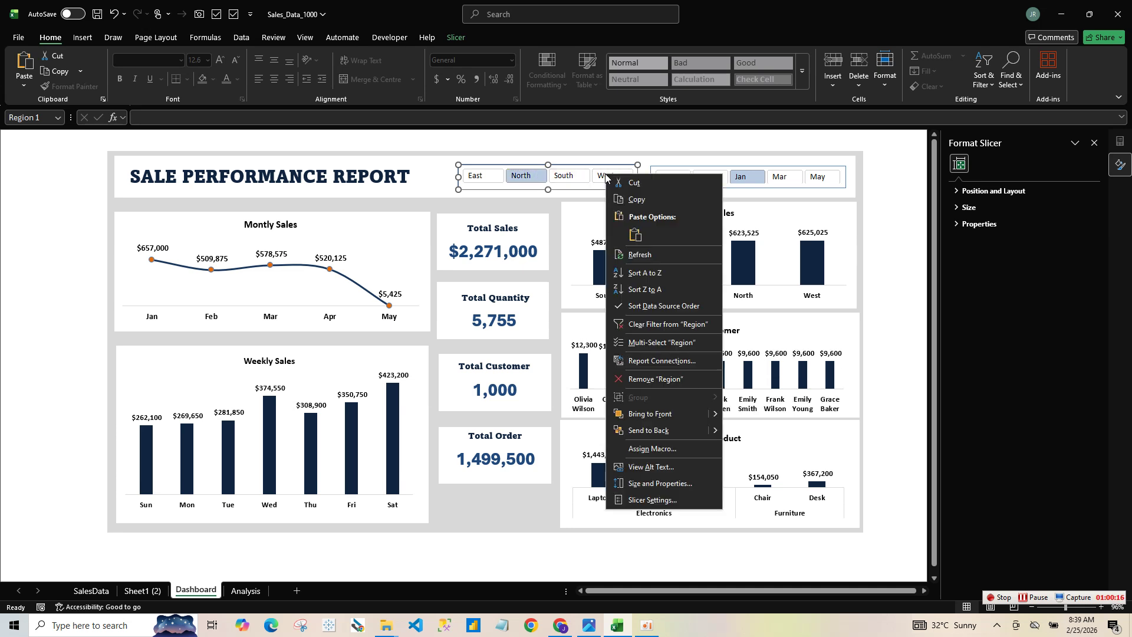
left_click(638, 325)
left_click(455, 37)
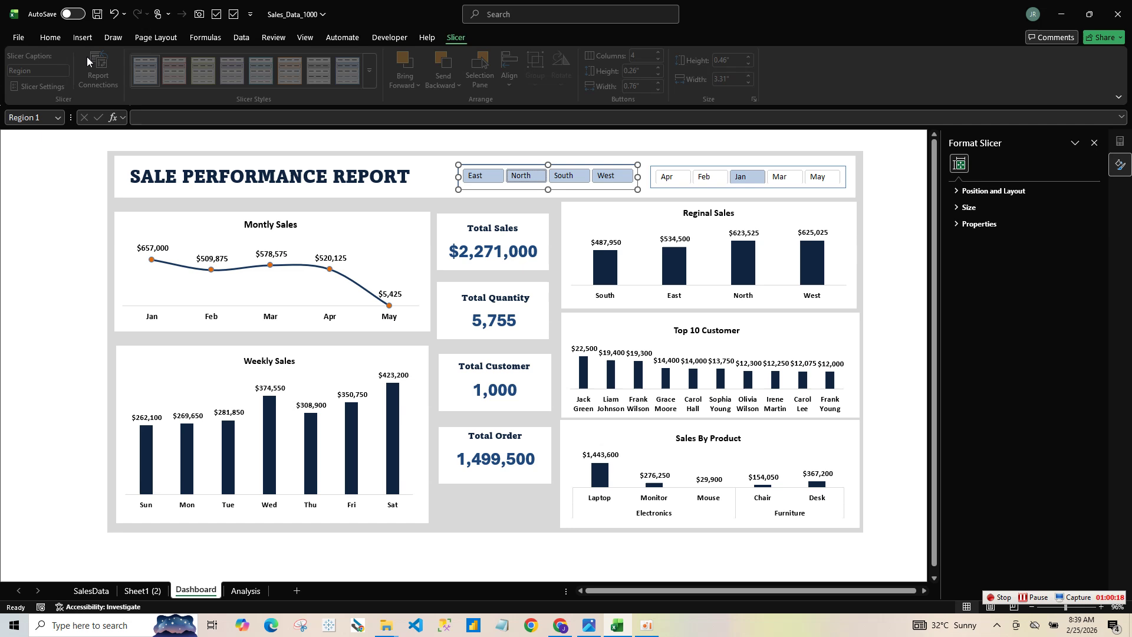
left_click(103, 70)
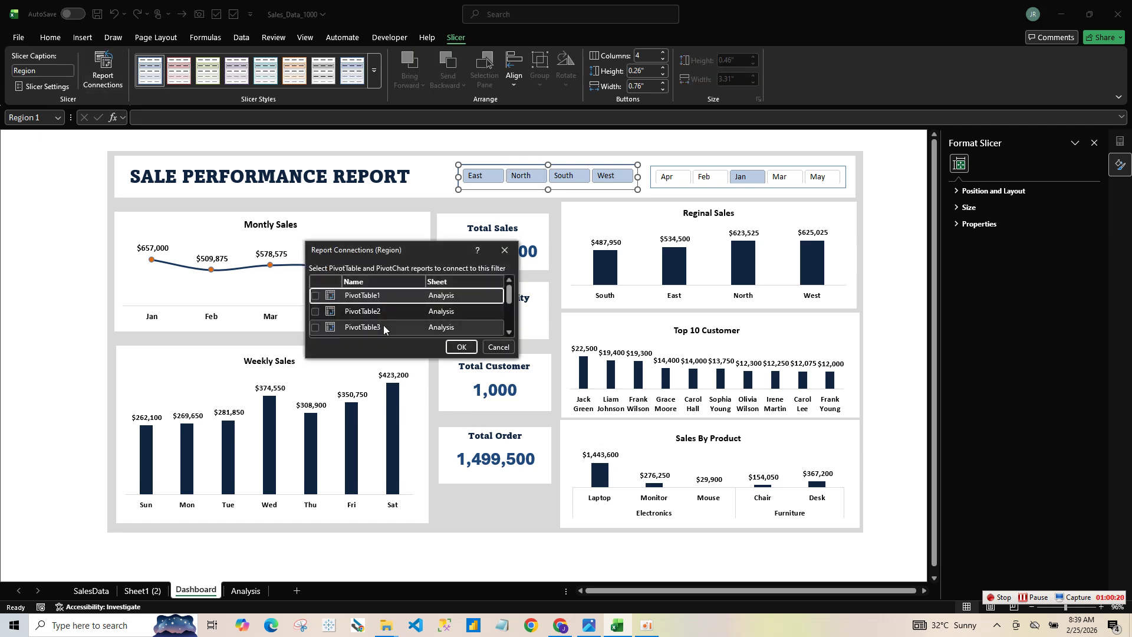
left_click(314, 312)
left_click(315, 328)
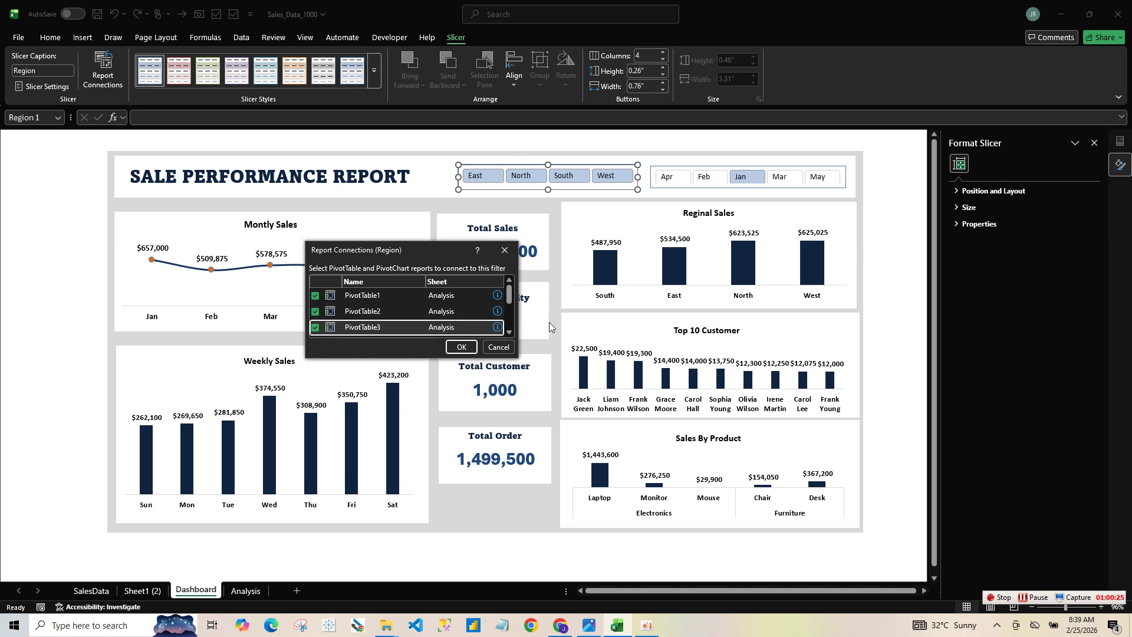
scroll(511, 328, "down", 2)
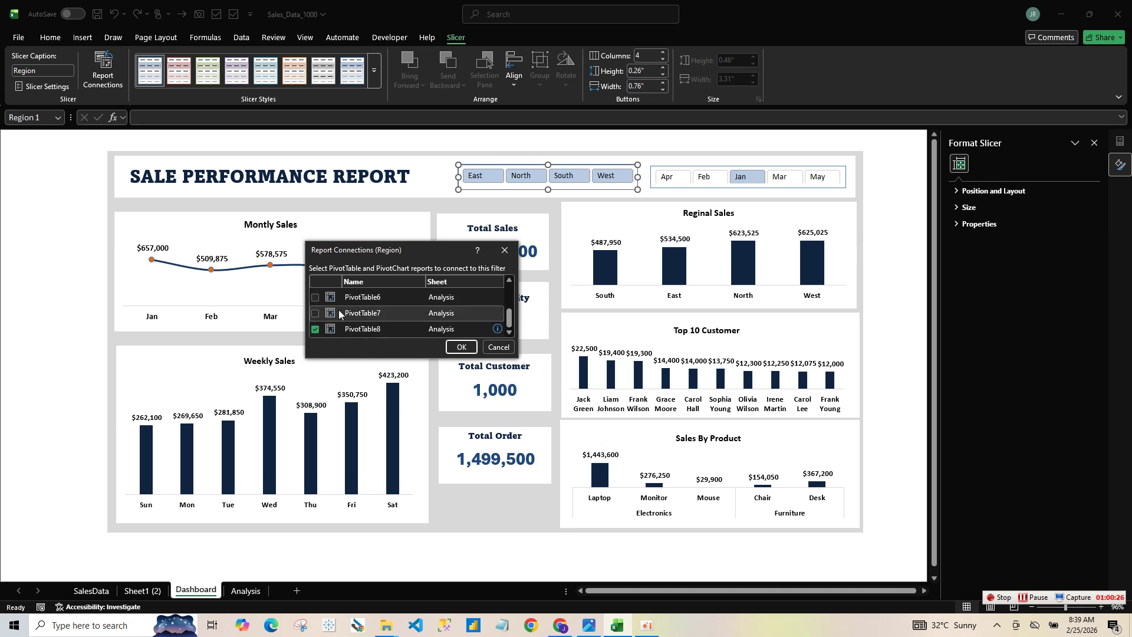
left_click(315, 297)
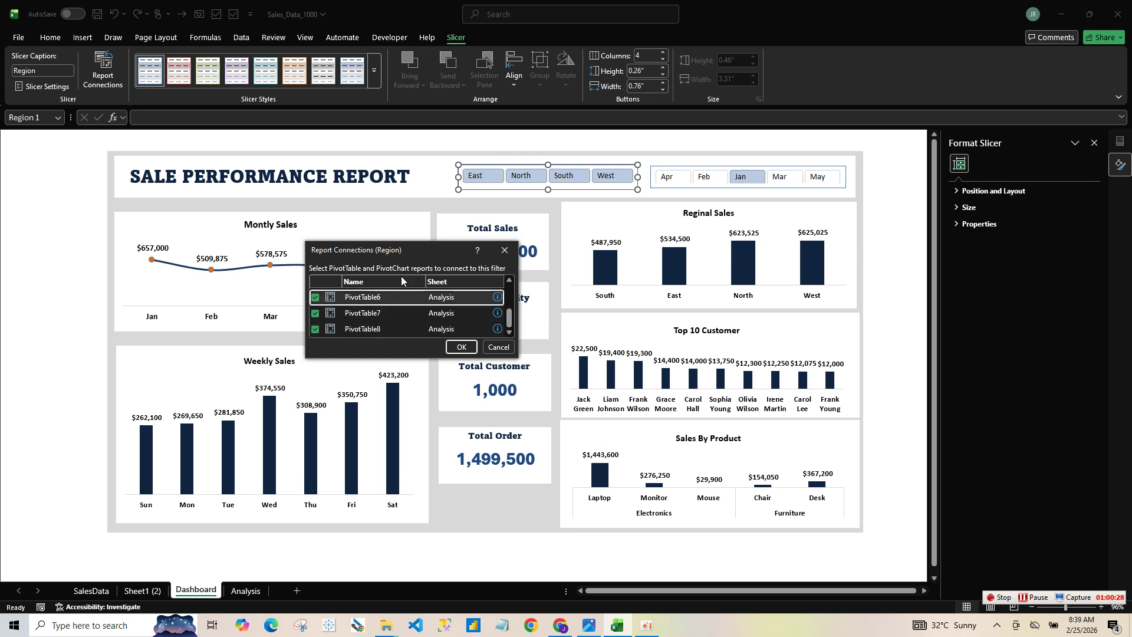
left_click(508, 280)
left_click(316, 300)
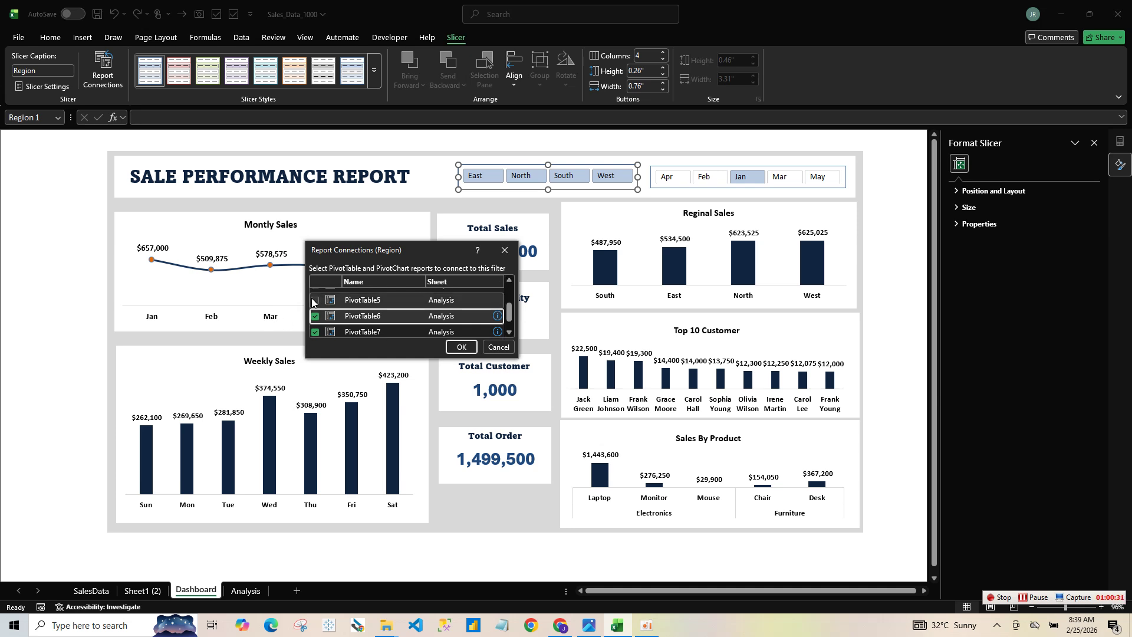
left_click(490, 347)
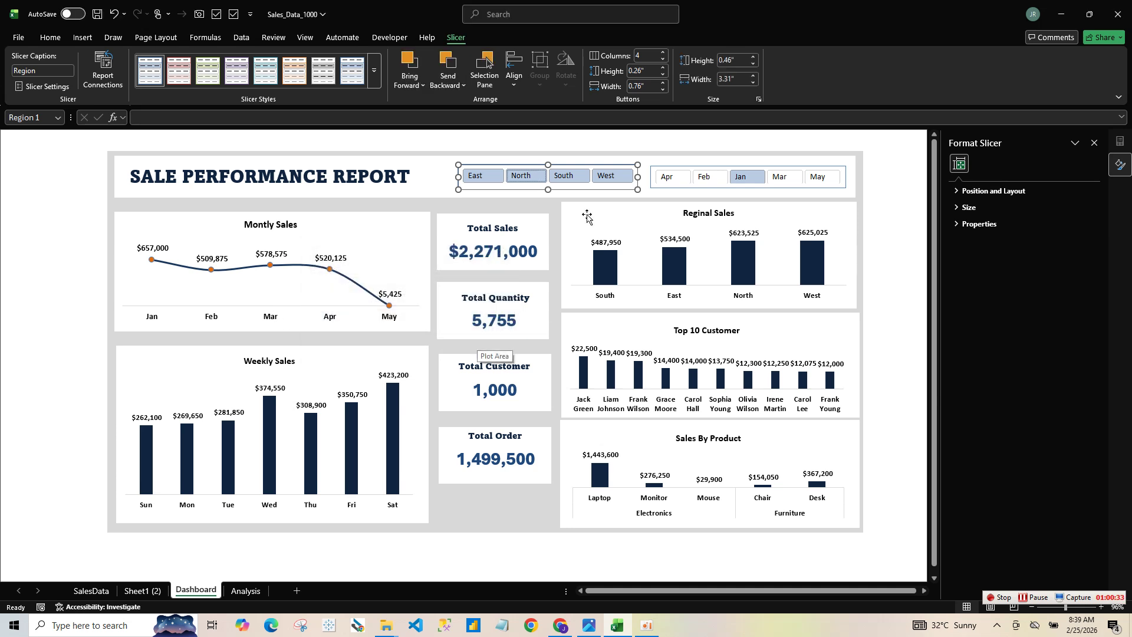
- Connect the Region slicer to PivotTable1, PivotTable2, PivotTable3, PivotTable5, PivotTable6 and PivotTable7, and apply the report connections
left_click(103, 69)
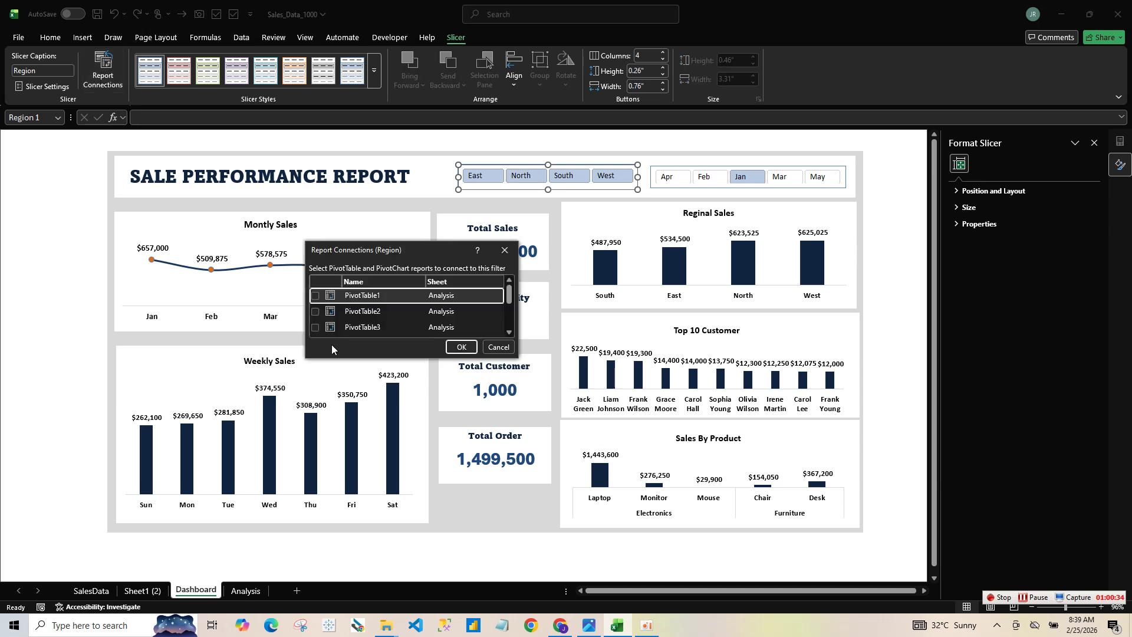
left_click(315, 295)
left_click(315, 311)
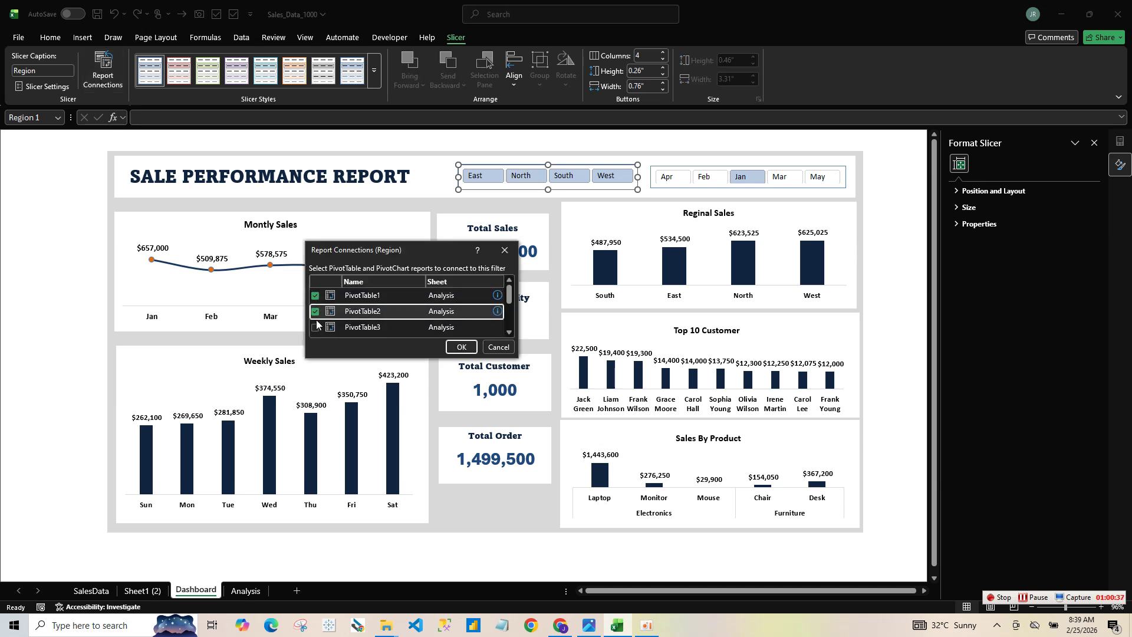
left_click(316, 327)
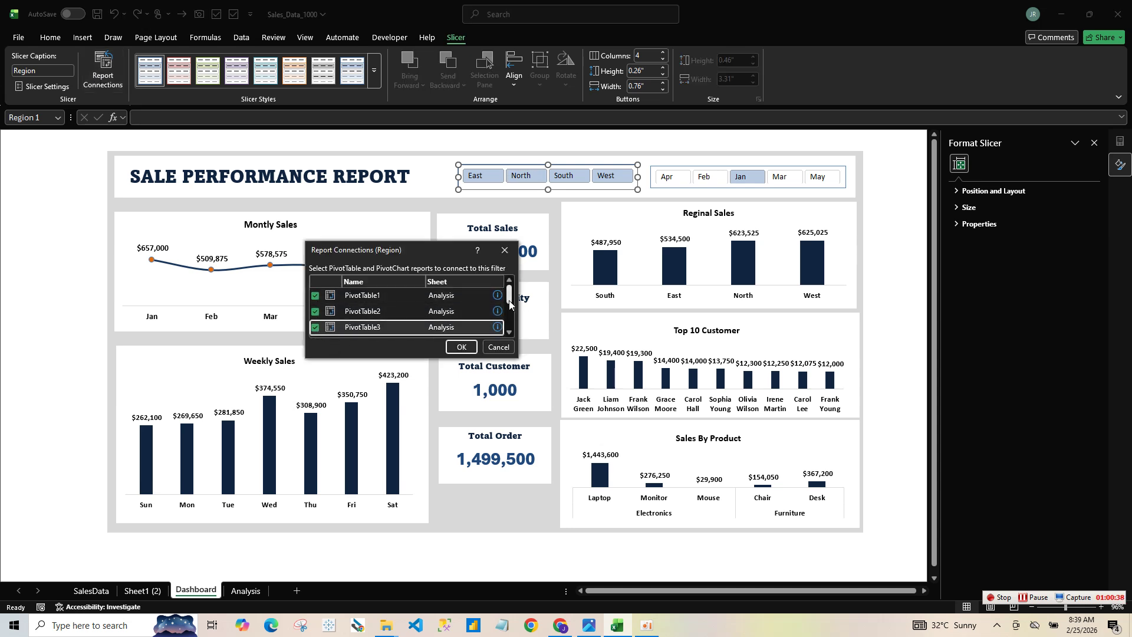
left_click_drag(511, 303, 508, 318)
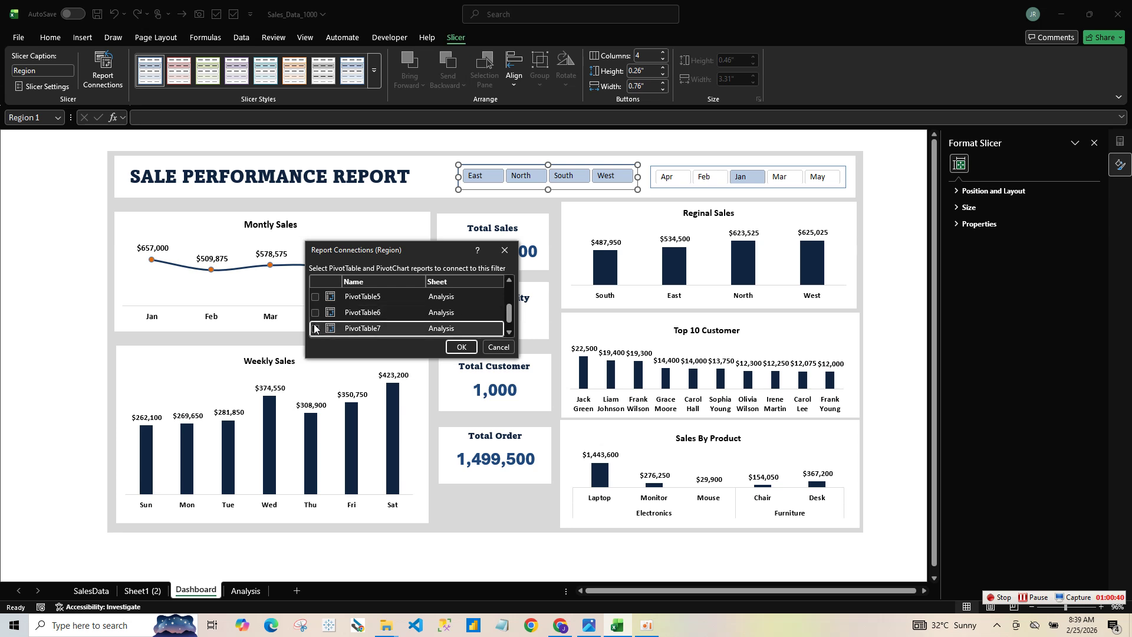
left_click(315, 328)
left_click(315, 312)
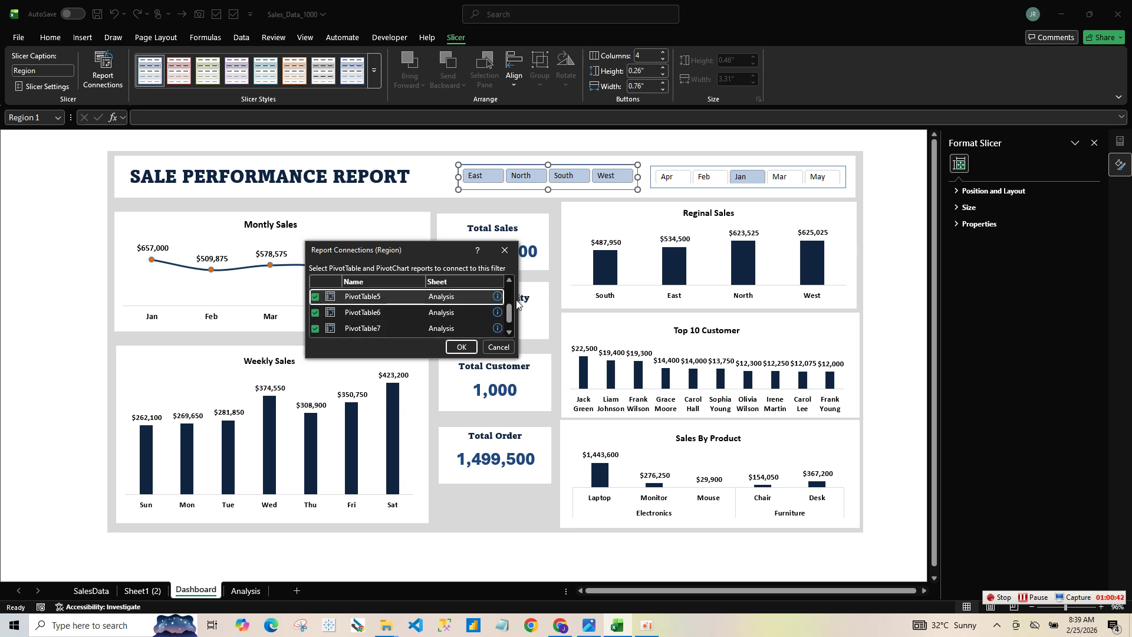
left_click_drag(511, 314, 515, 298)
left_click(461, 346)
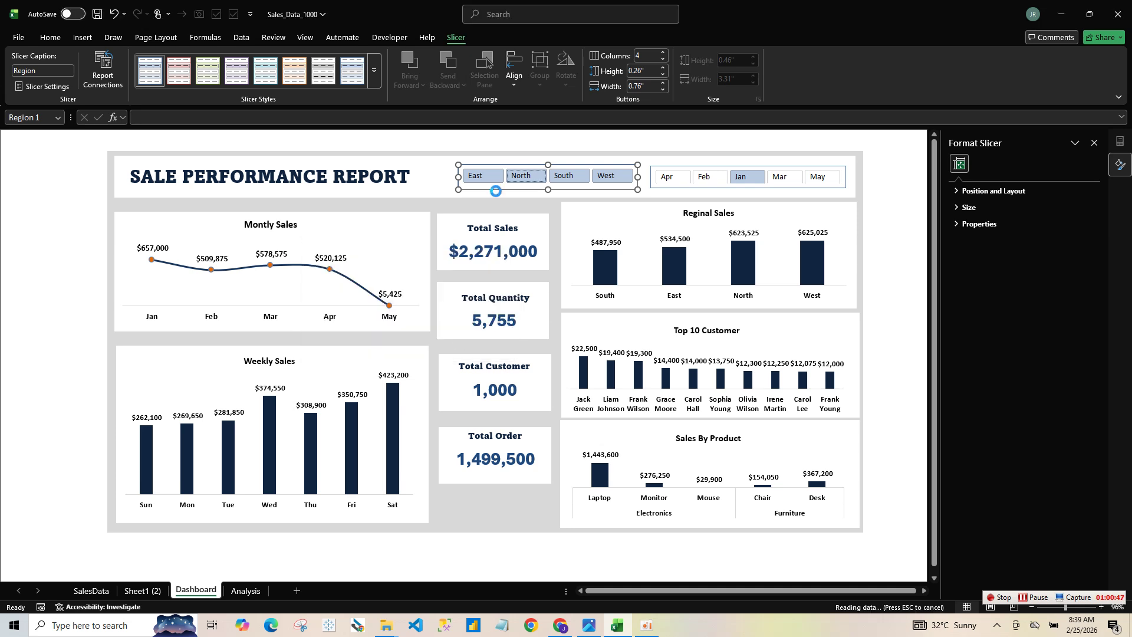
- Test the Region slicer by filtering for East and North, and clear the Region filter
left_click(478, 182)
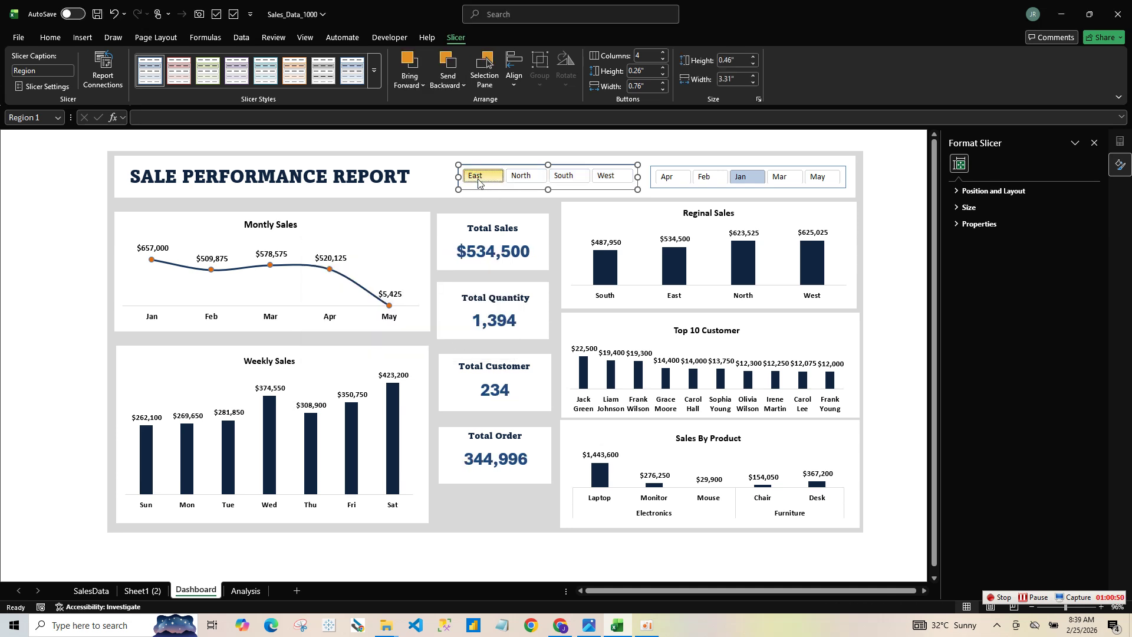
left_click(530, 178)
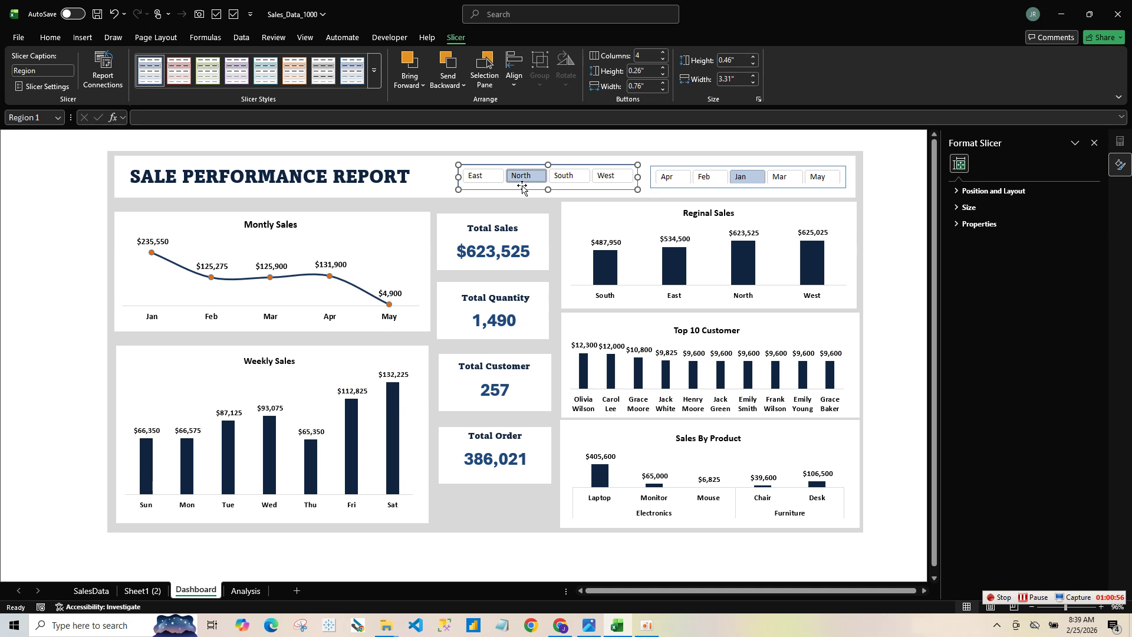
right_click(522, 179)
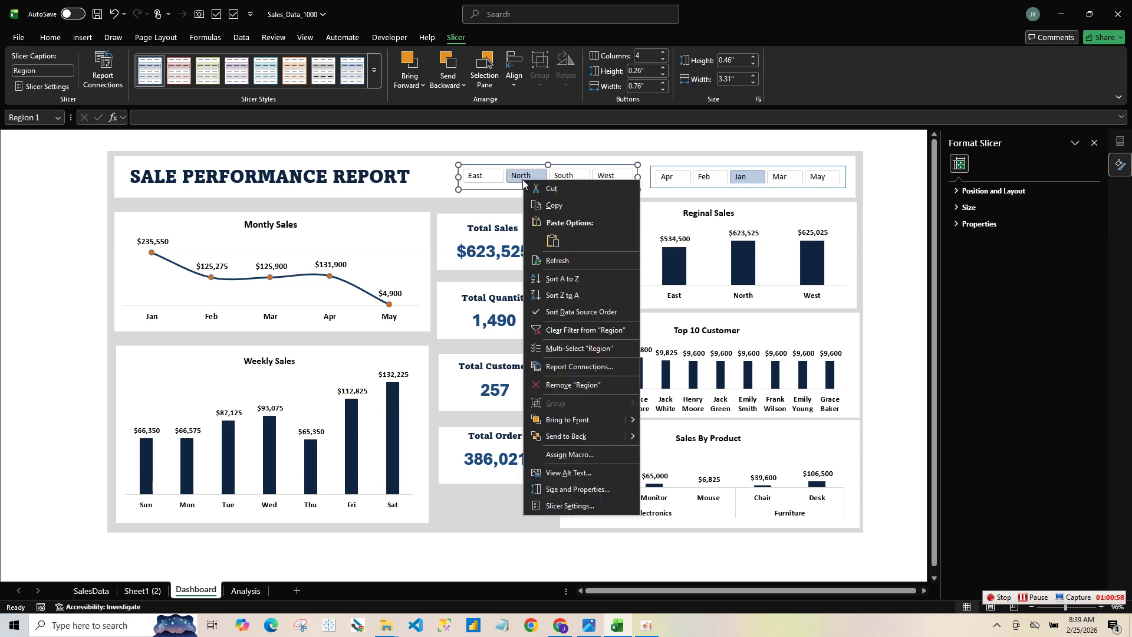
left_click(590, 329)
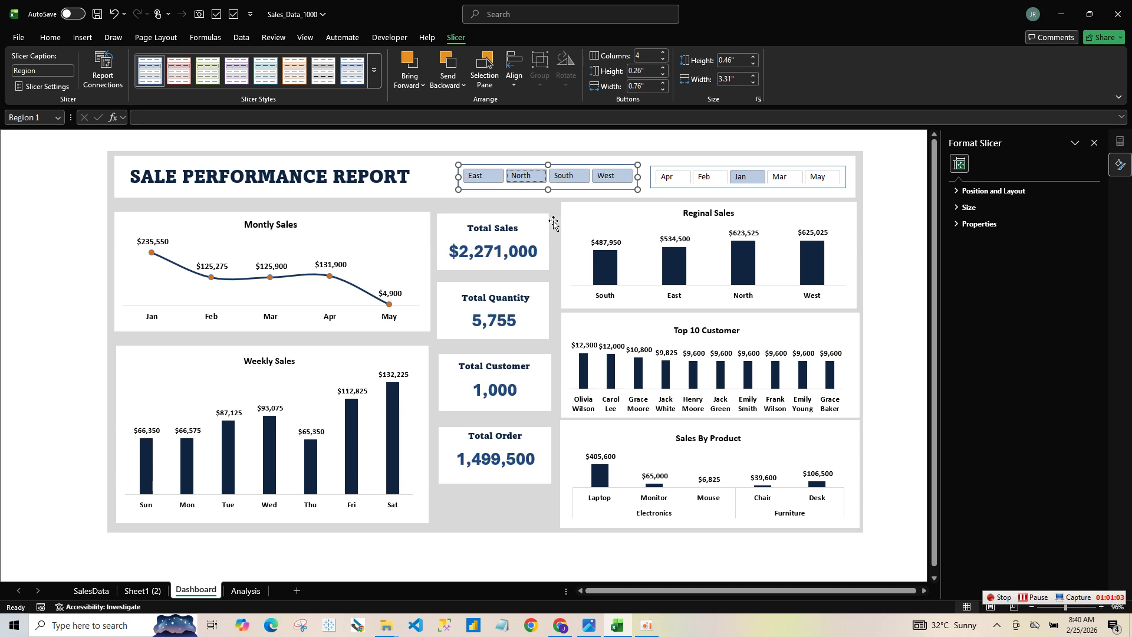
- Test the Month slicer by filtering for Feb and Apr, and clear the Month filter
left_click(705, 178)
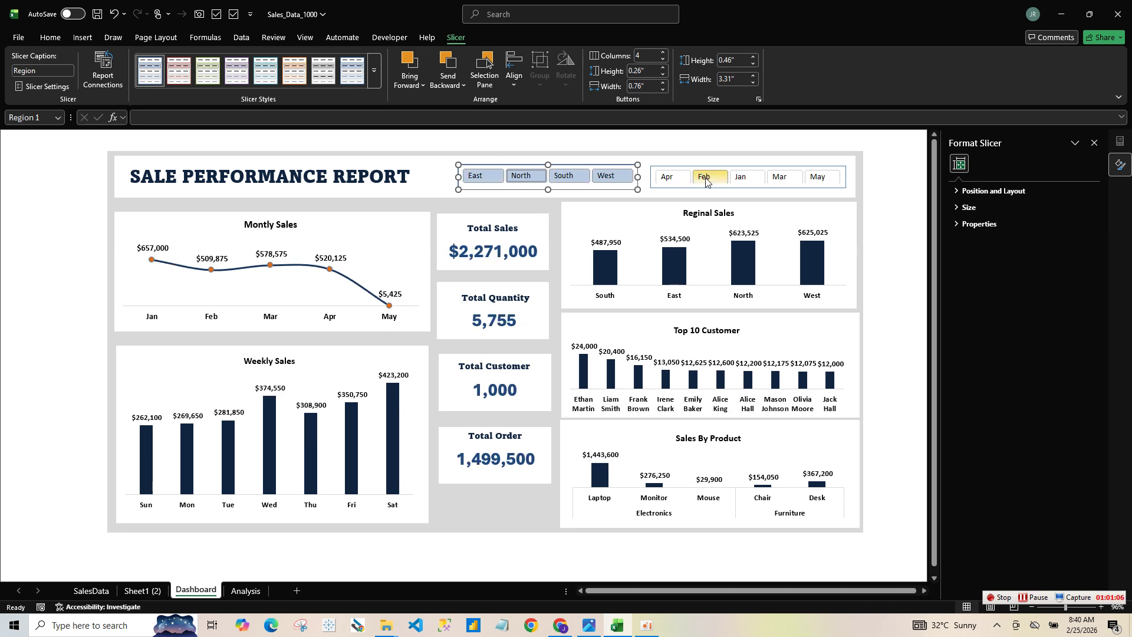
left_click(669, 180)
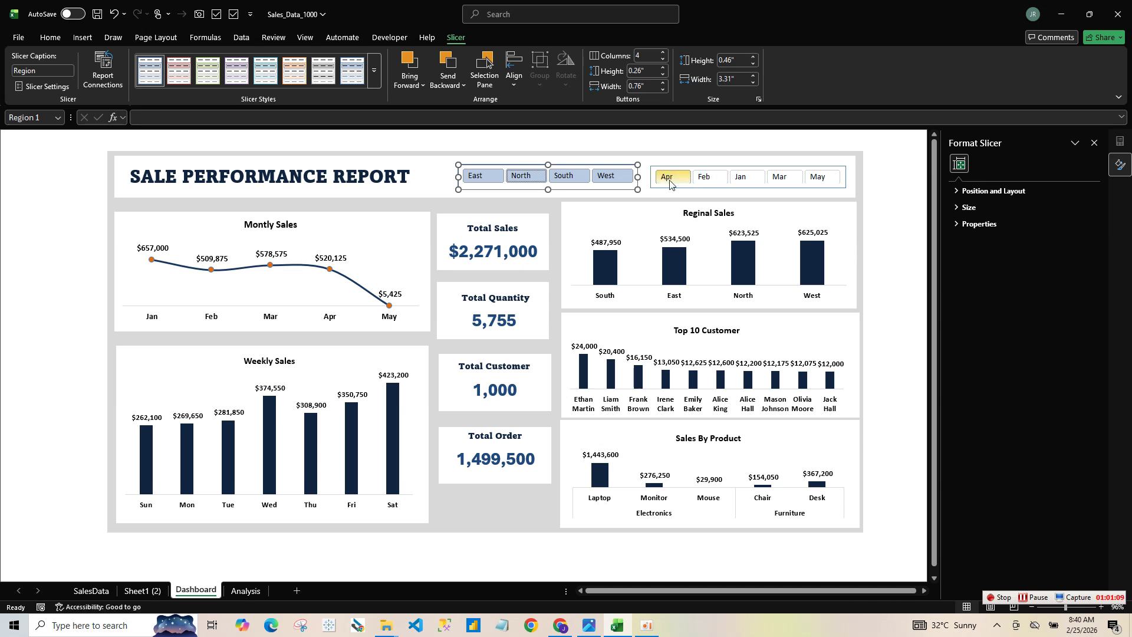
right_click(746, 177)
left_click(778, 328)
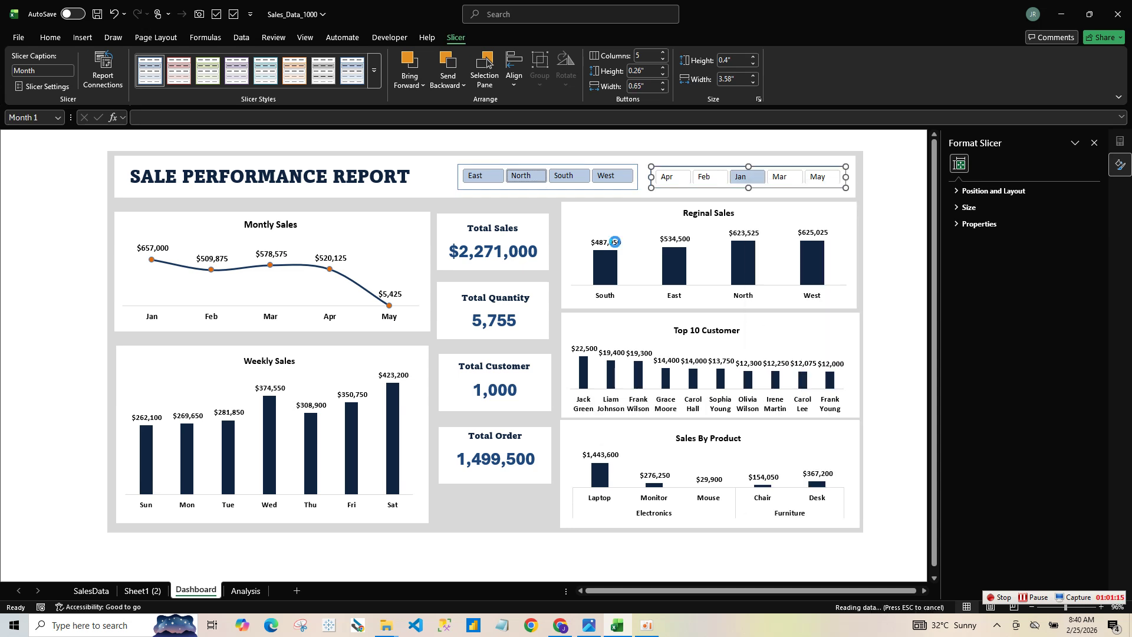
- Connect the Month slicer to PivotTable1 and to PivotTable3 through PivotTable7, leaving out PivotTable2, and apply the report connections
left_click(103, 75)
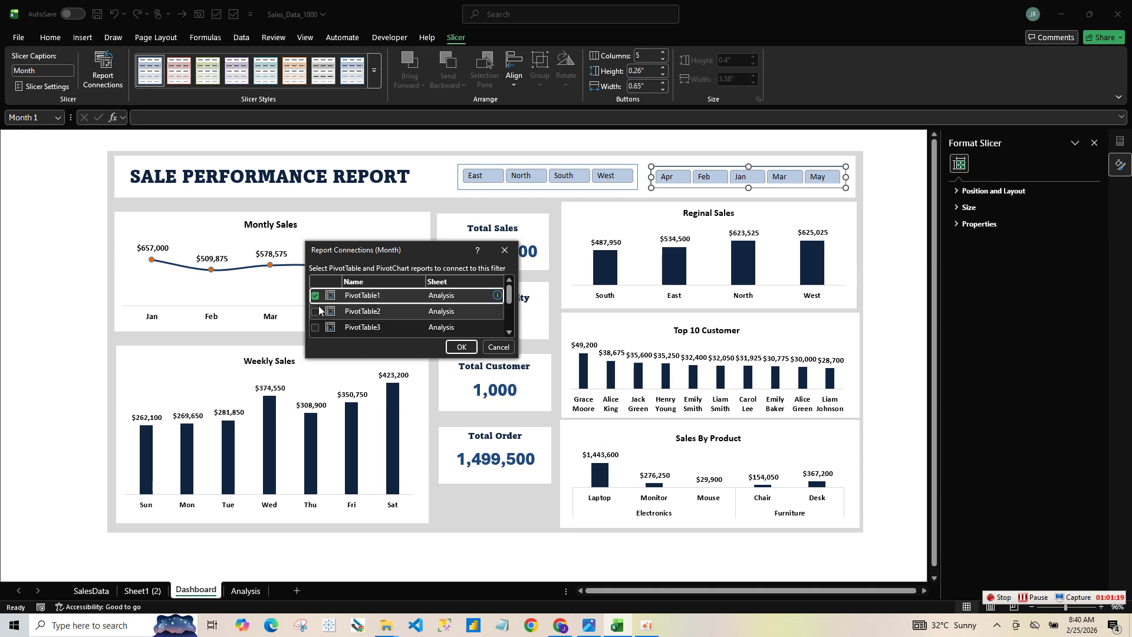
left_click(315, 327)
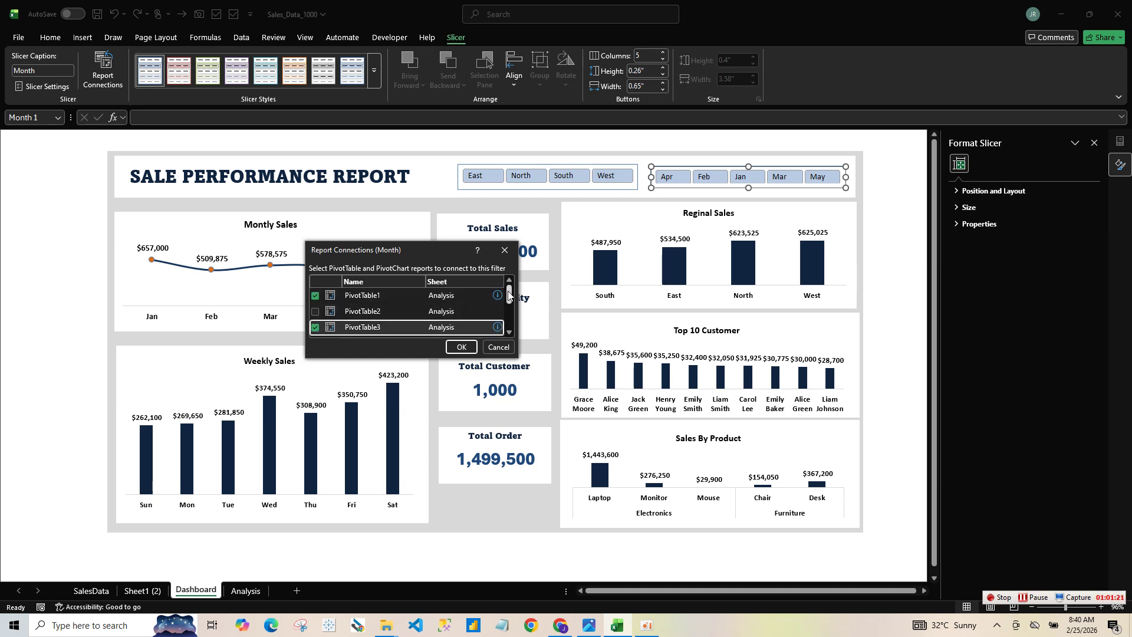
left_click_drag(507, 298, 505, 317)
left_click(316, 291)
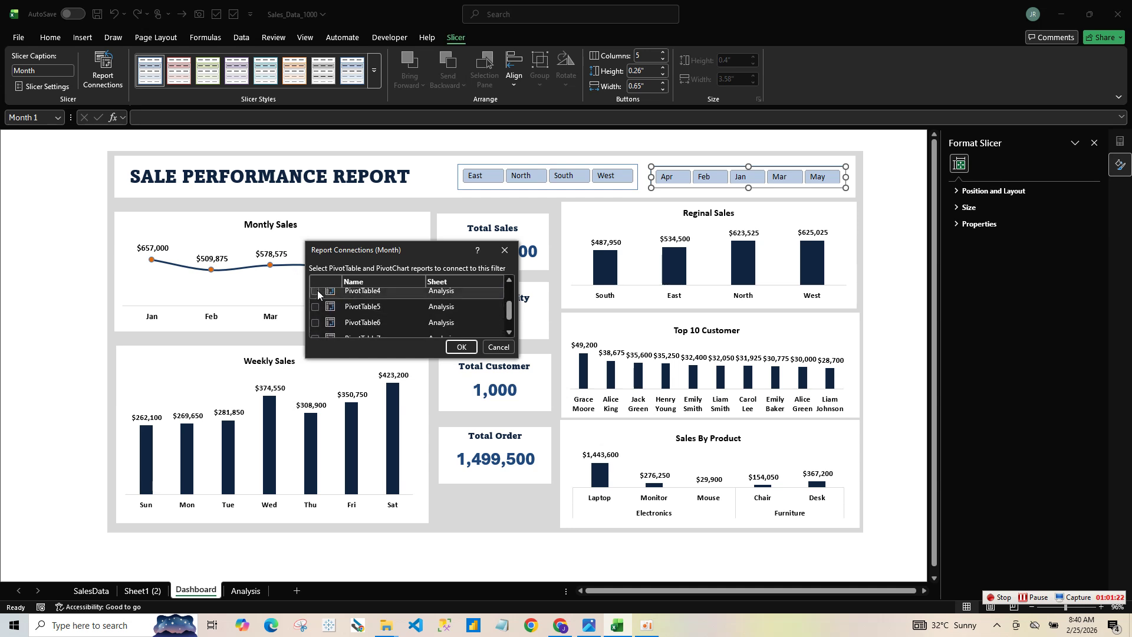
left_click(319, 306)
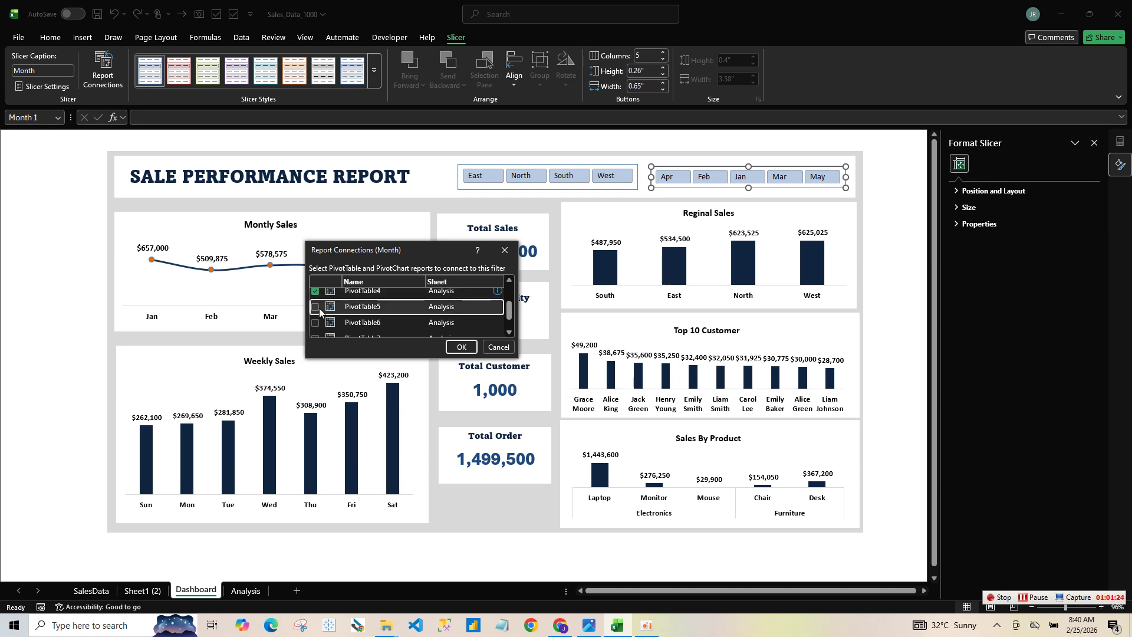
left_click(315, 307)
left_click(316, 323)
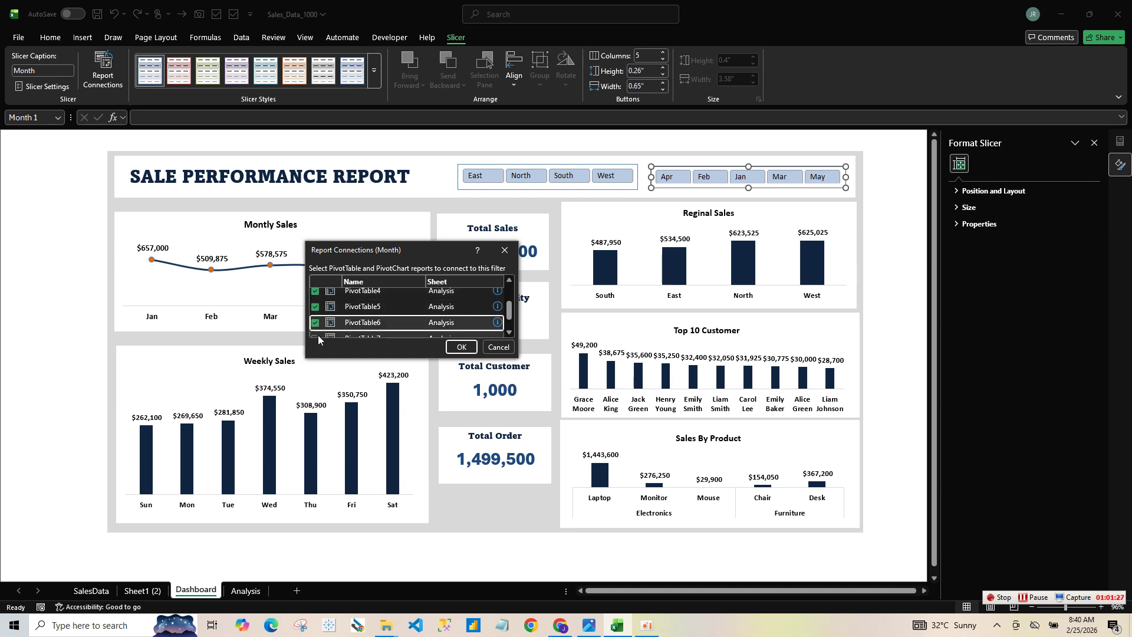
left_click(318, 335)
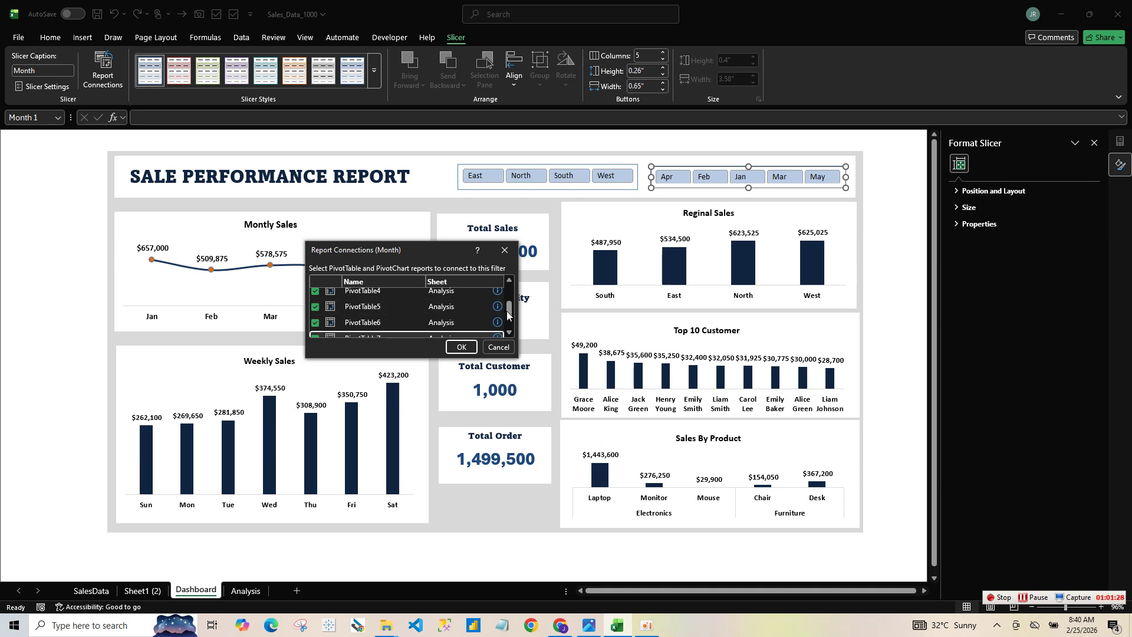
left_click(461, 346)
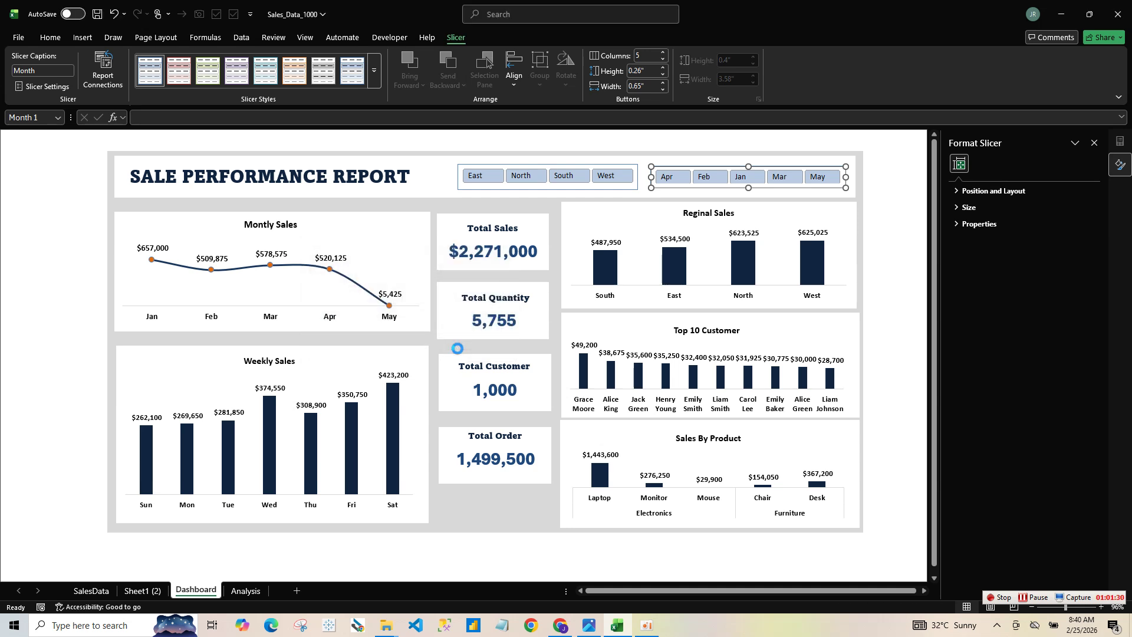
- Test the newly connected Month slicer by filtering for Apr and Feb, and clear the Month filter
left_click(678, 179)
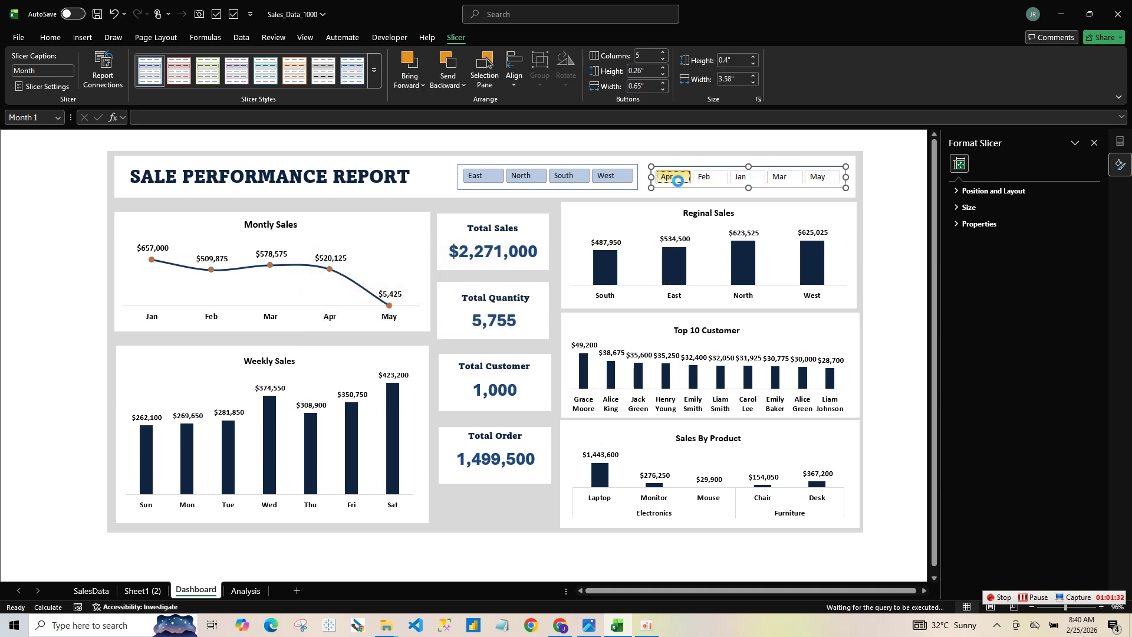
left_click(707, 180)
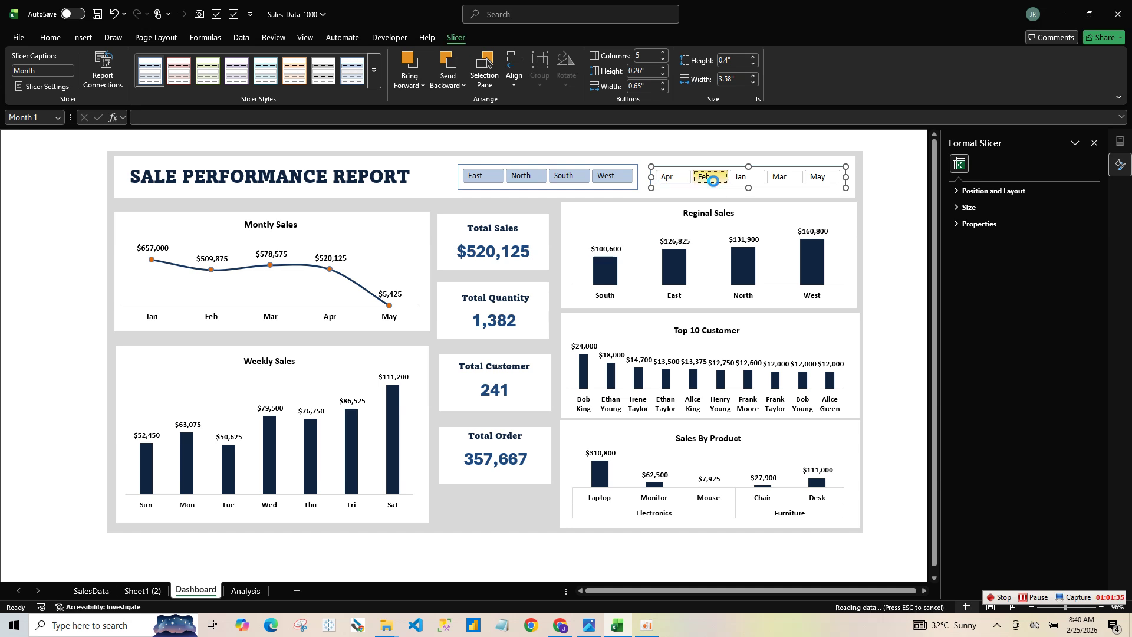
left_click(521, 526)
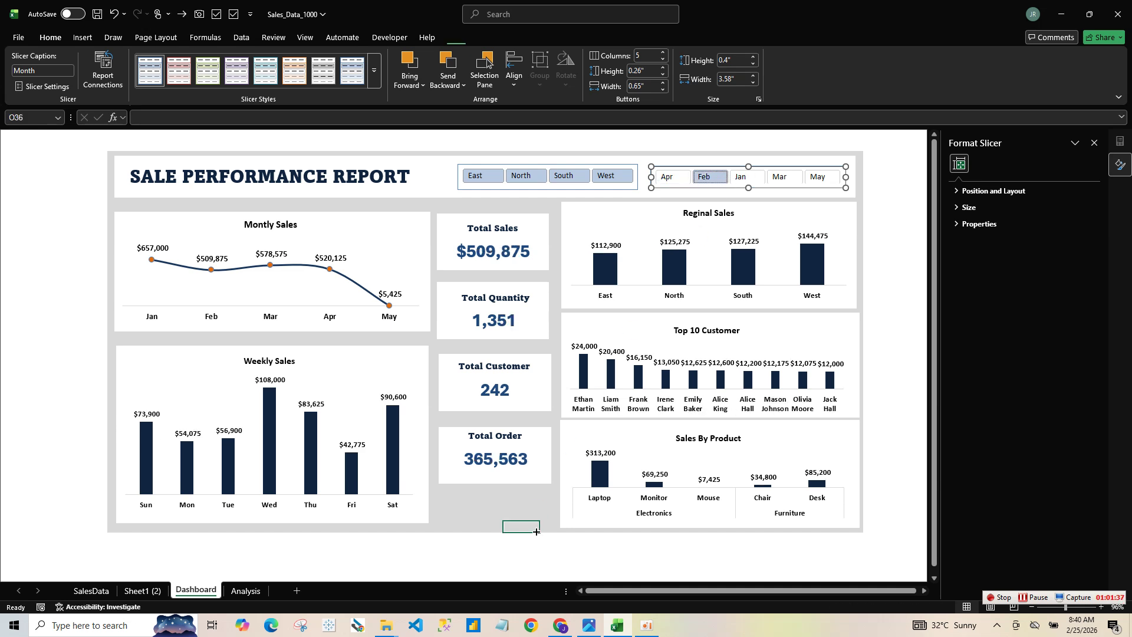
right_click(709, 180)
left_click(769, 329)
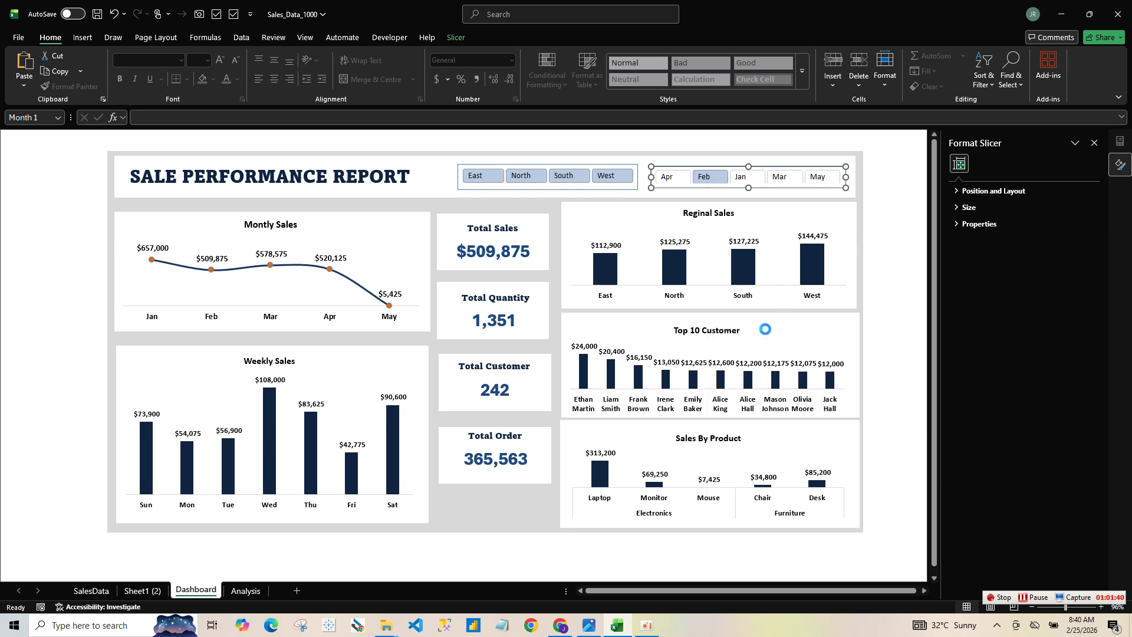
- Try to duplicate the whole Total Order card into the empty space beneath it, and undo the copy
left_click(524, 480)
left_click(520, 466)
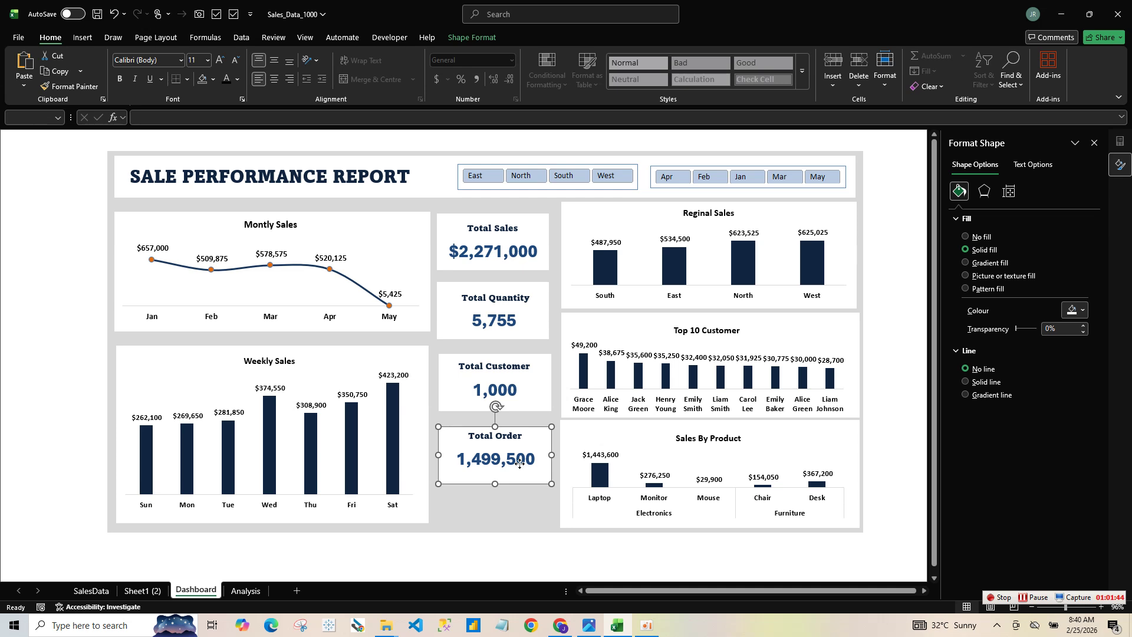
left_click_drag(519, 465, 514, 525)
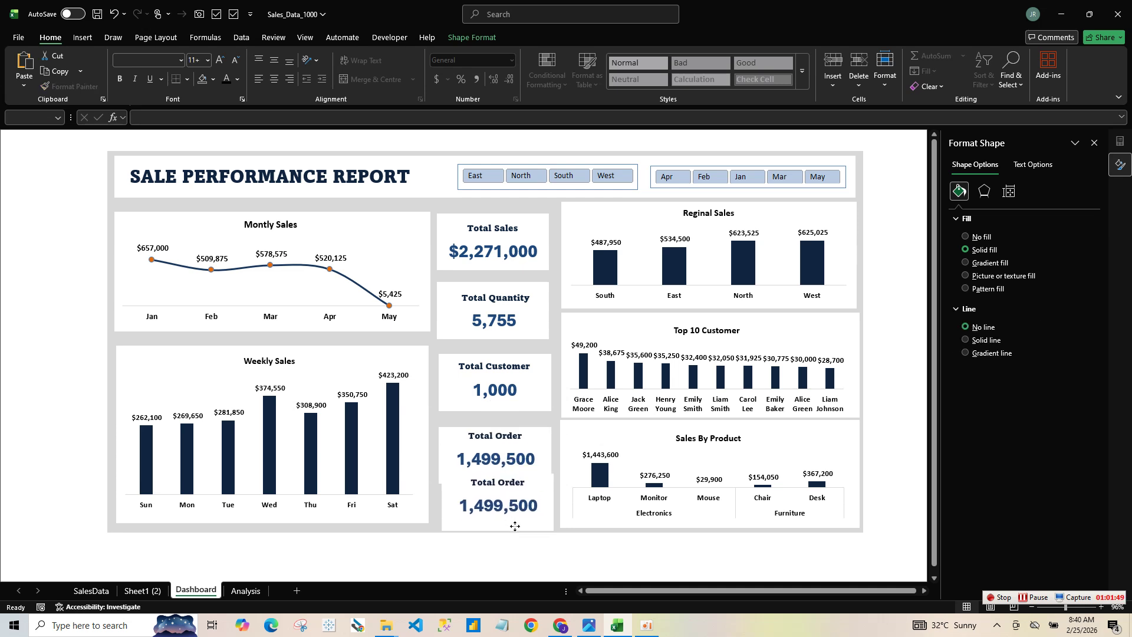
left_click(548, 431)
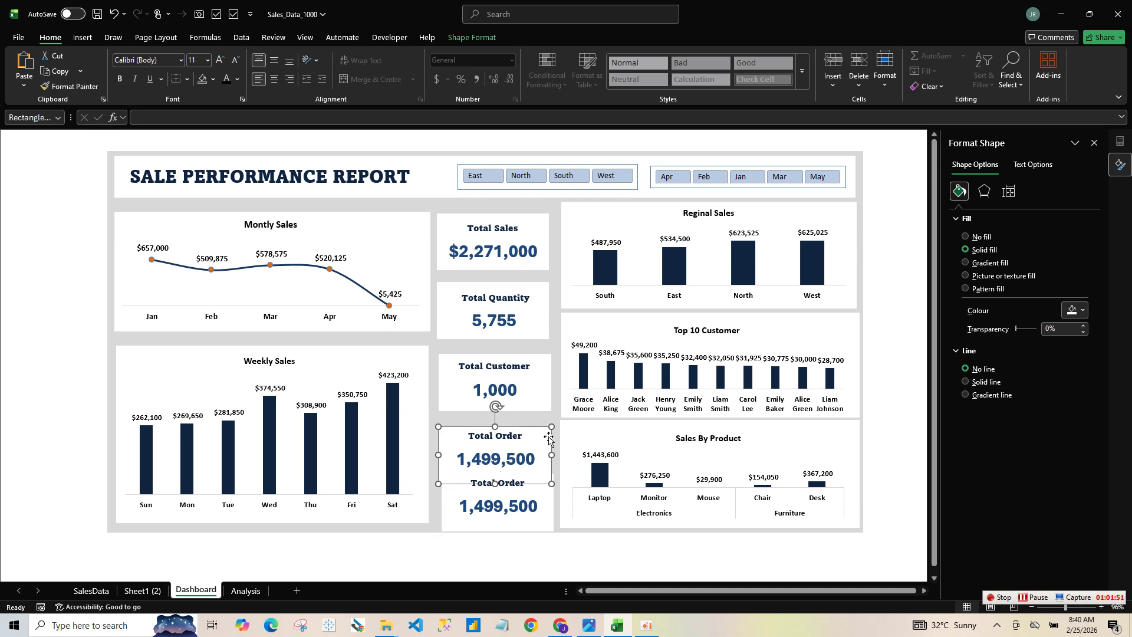
left_click(540, 528)
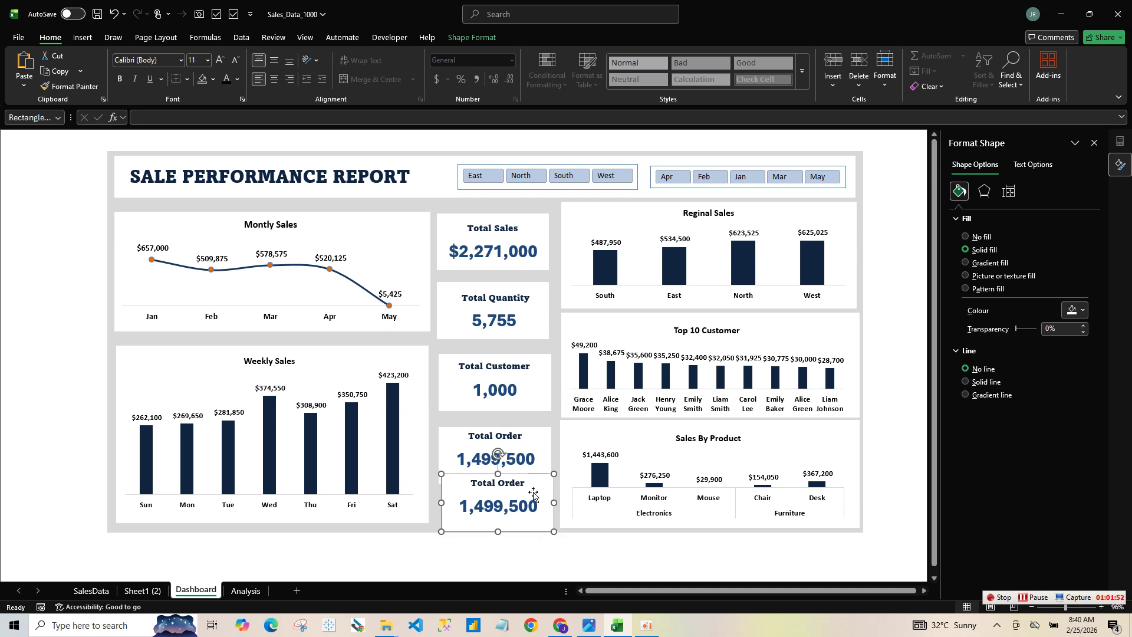
left_click(552, 460)
left_click(539, 500)
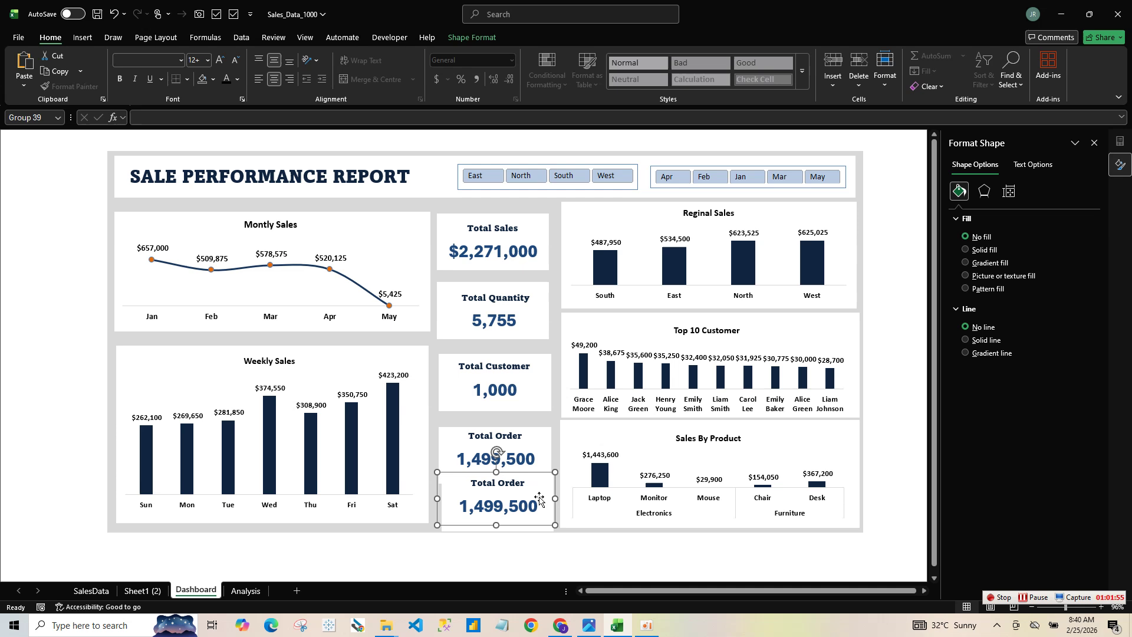
key("ctrl+z")
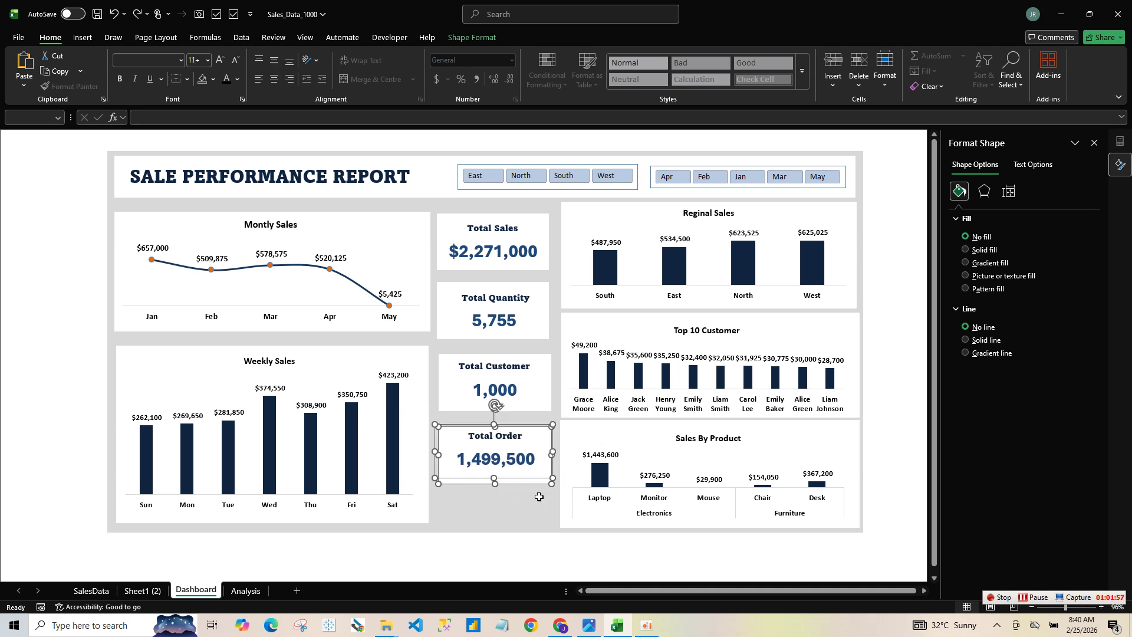
key("ctrl+z")
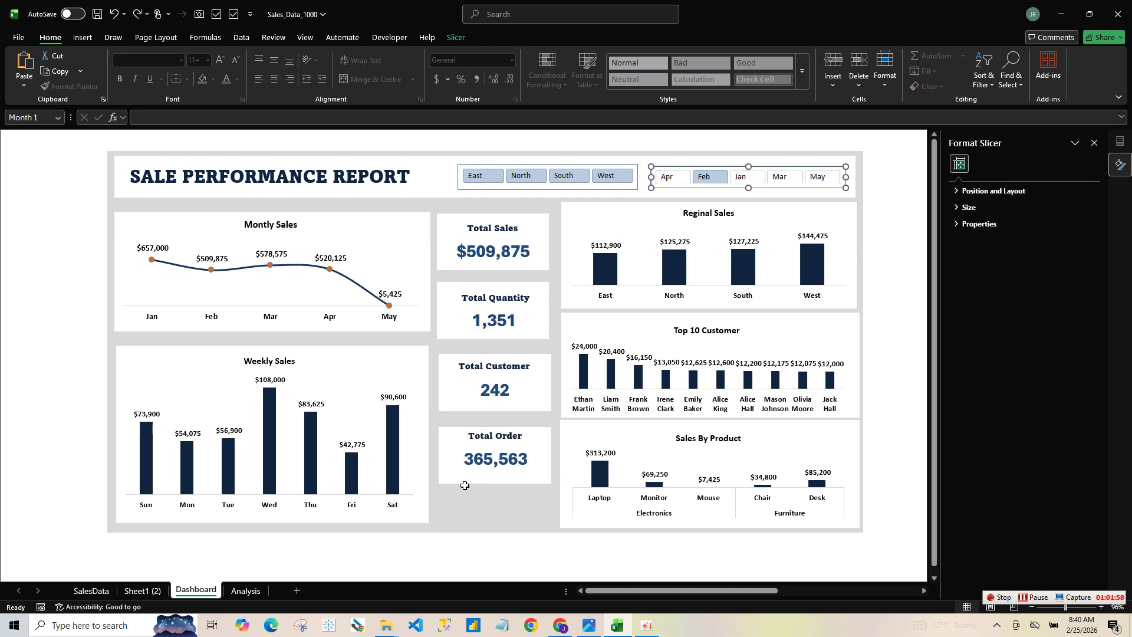
- Draw a circle about 0.8 inch across beneath the Total Order card and remove its outline
left_click(80, 39)
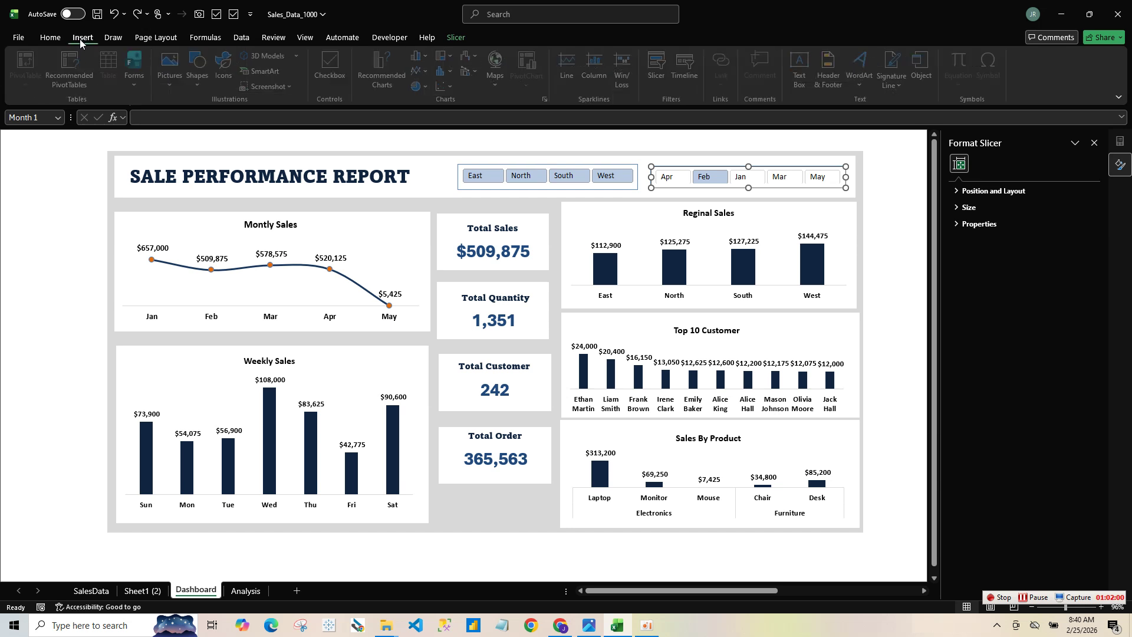
left_click(203, 84)
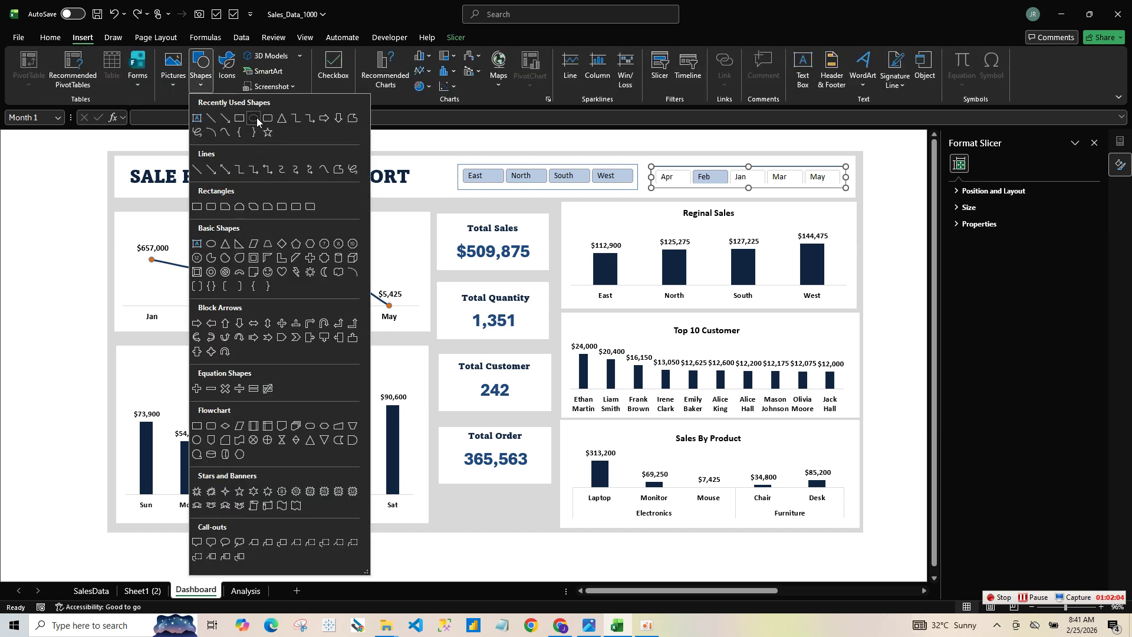
left_click(257, 122)
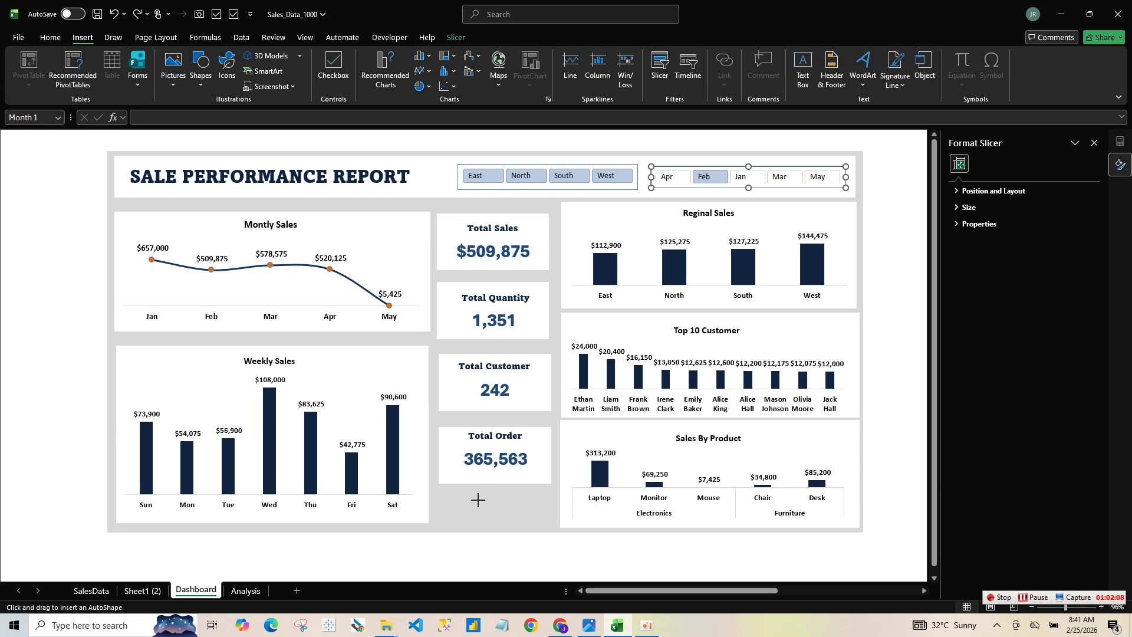
left_click_drag(477, 500, 515, 522)
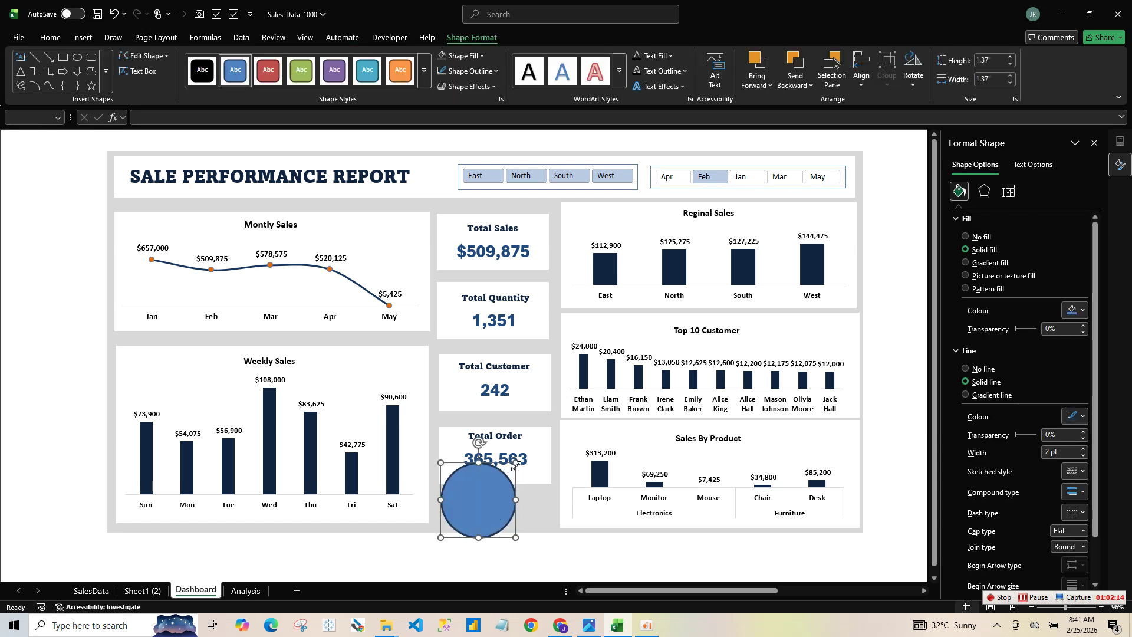
left_click_drag(515, 462, 500, 502)
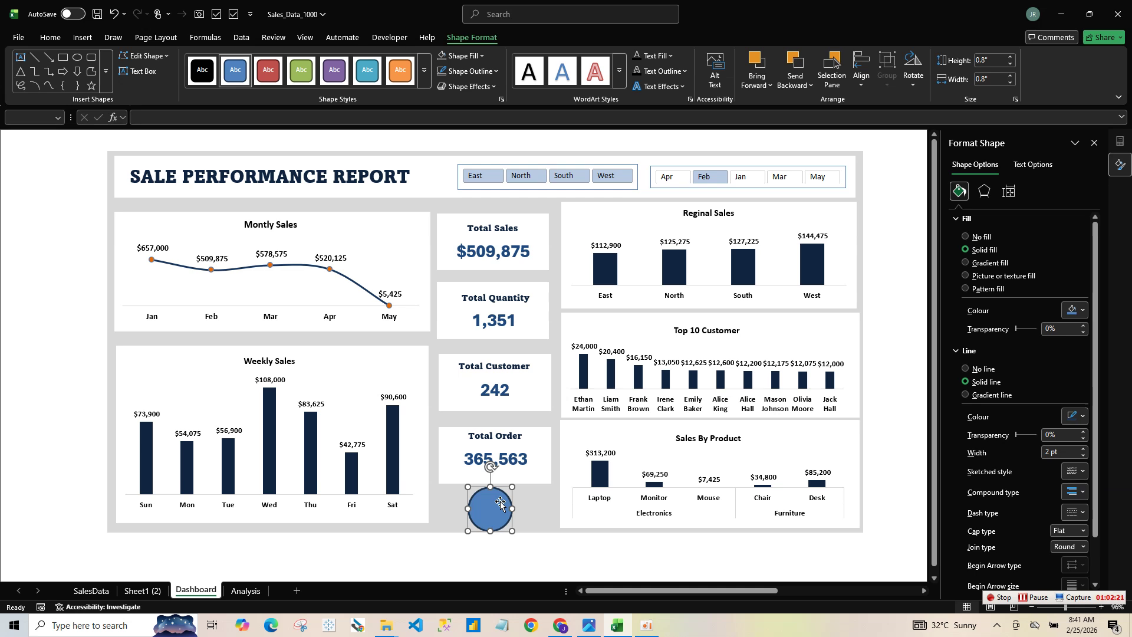
left_click(493, 74)
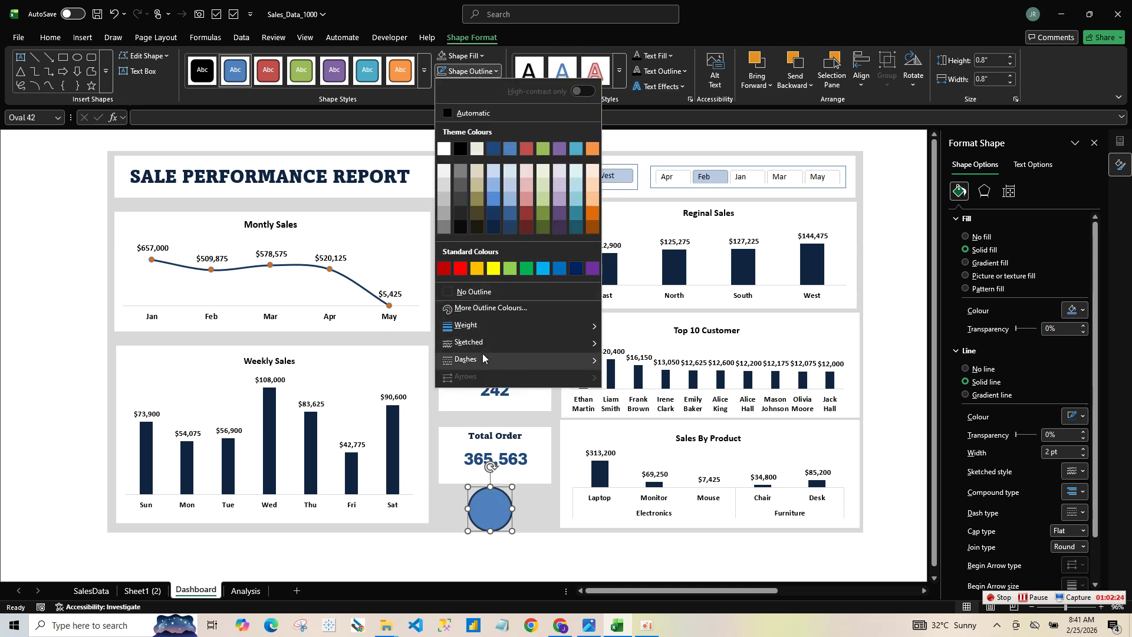
left_click(493, 292)
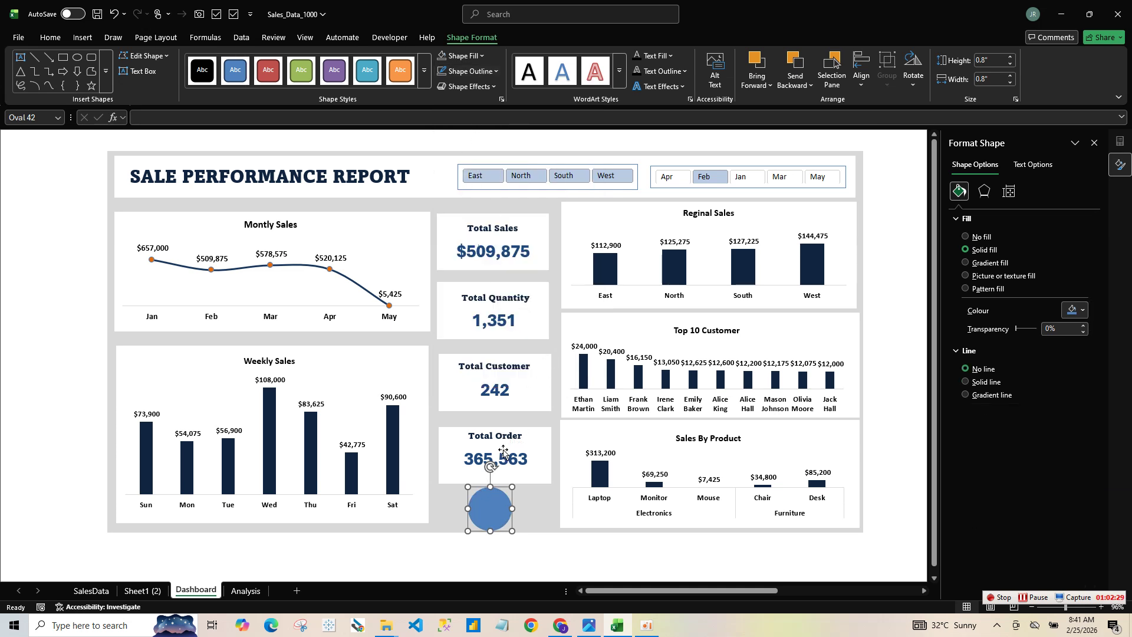
- Try to copy the Total Order value onto the circle, undo the copy, and delete the circle
left_click(523, 462)
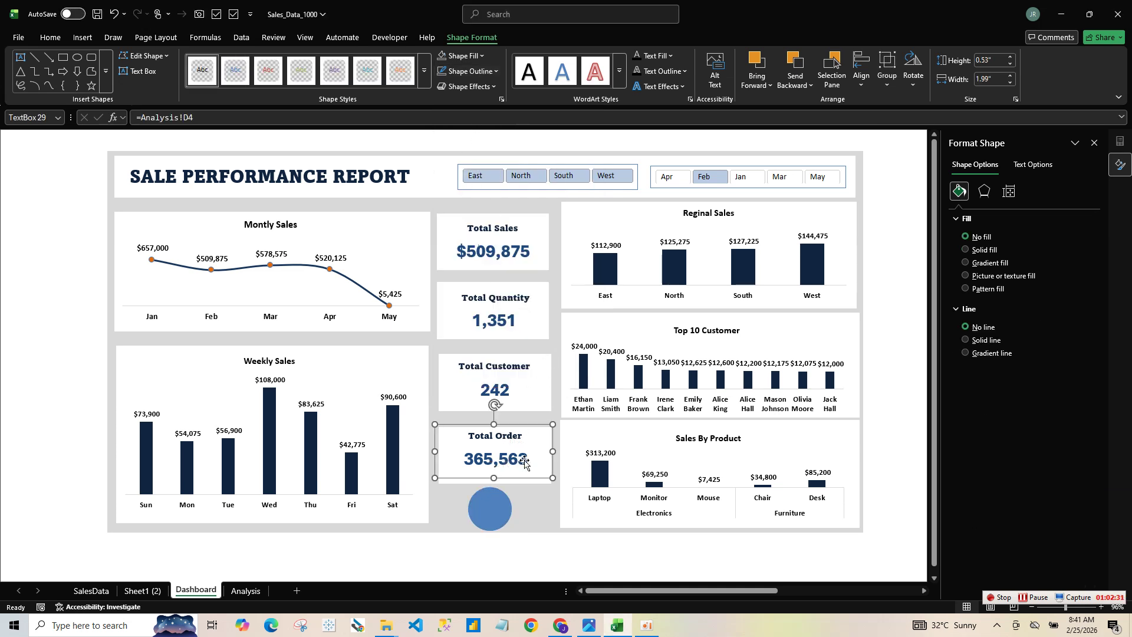
left_click(524, 463)
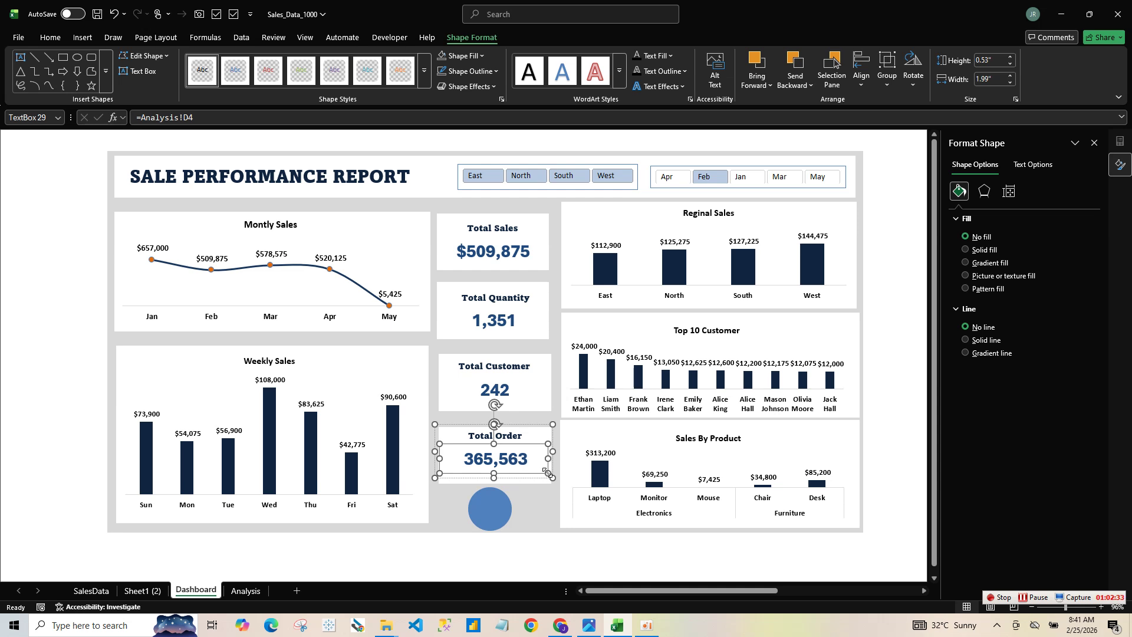
left_click_drag(547, 471, 513, 523)
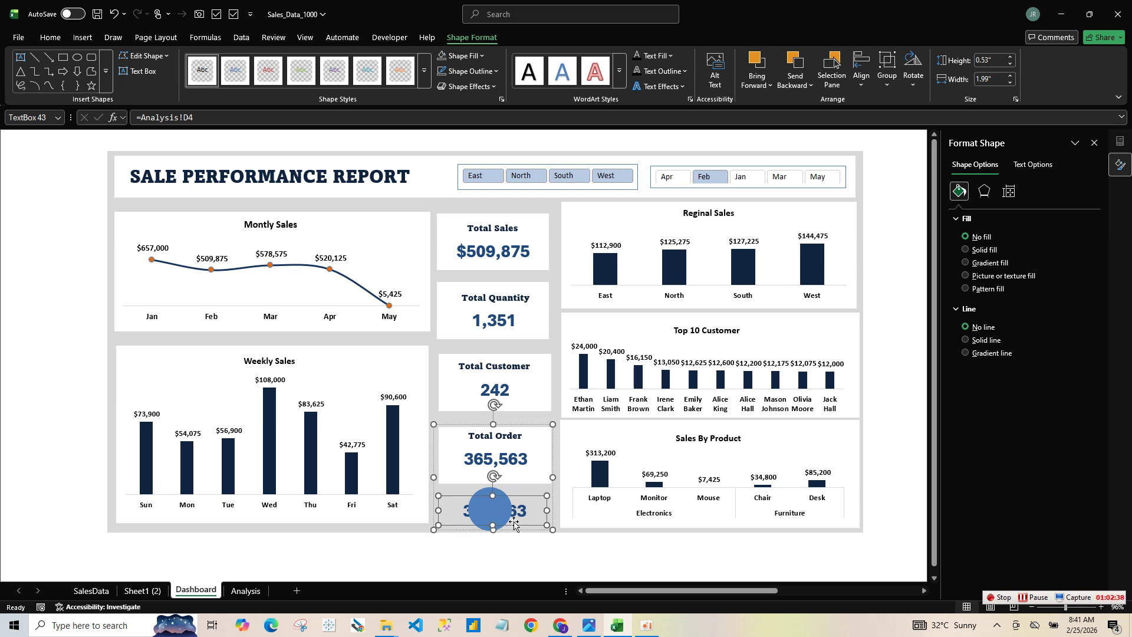
key("ctrl+z")
left_click(505, 514)
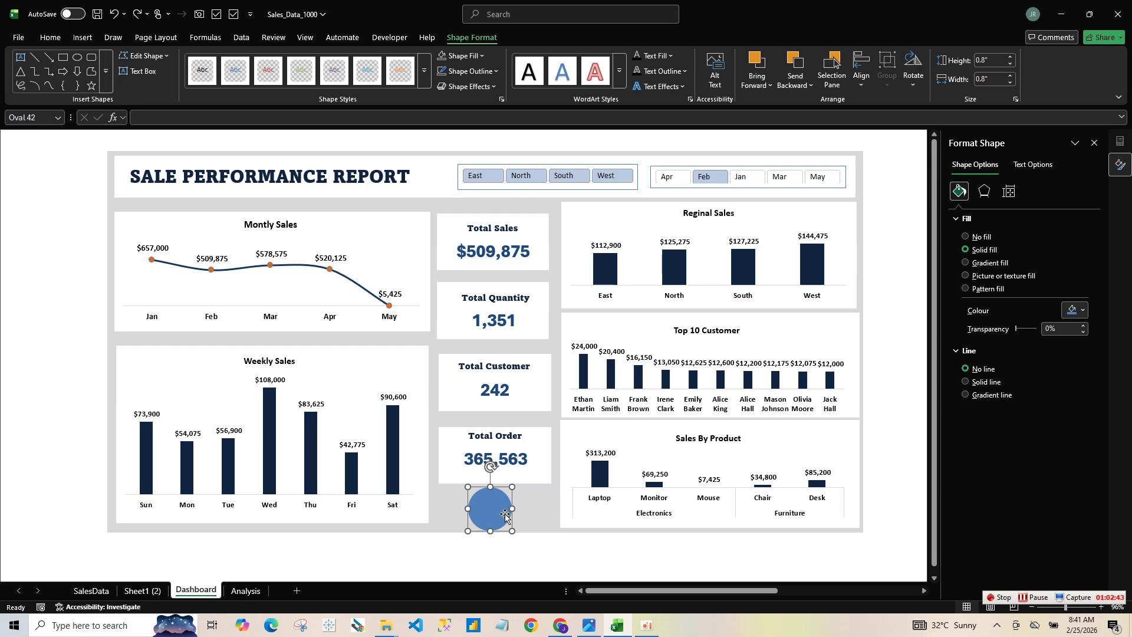
key("Delete")
- Copy the Total Order card's white background into the space beneath it and reduce the copy's height to about 0.67 inch
left_click(514, 481)
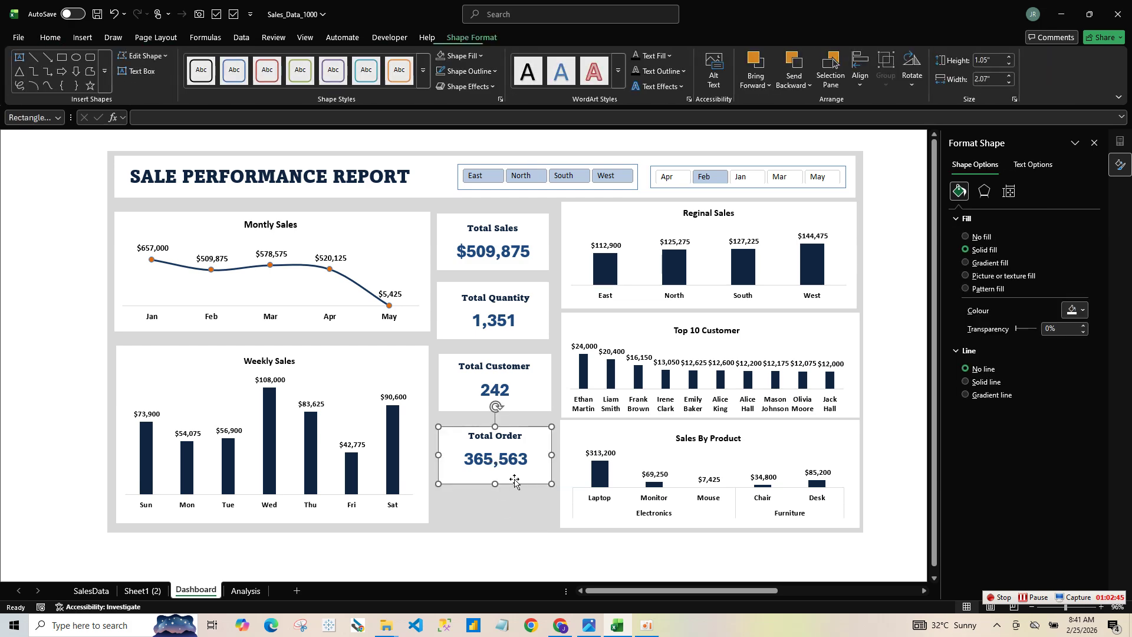
left_click_drag(514, 480, 508, 520)
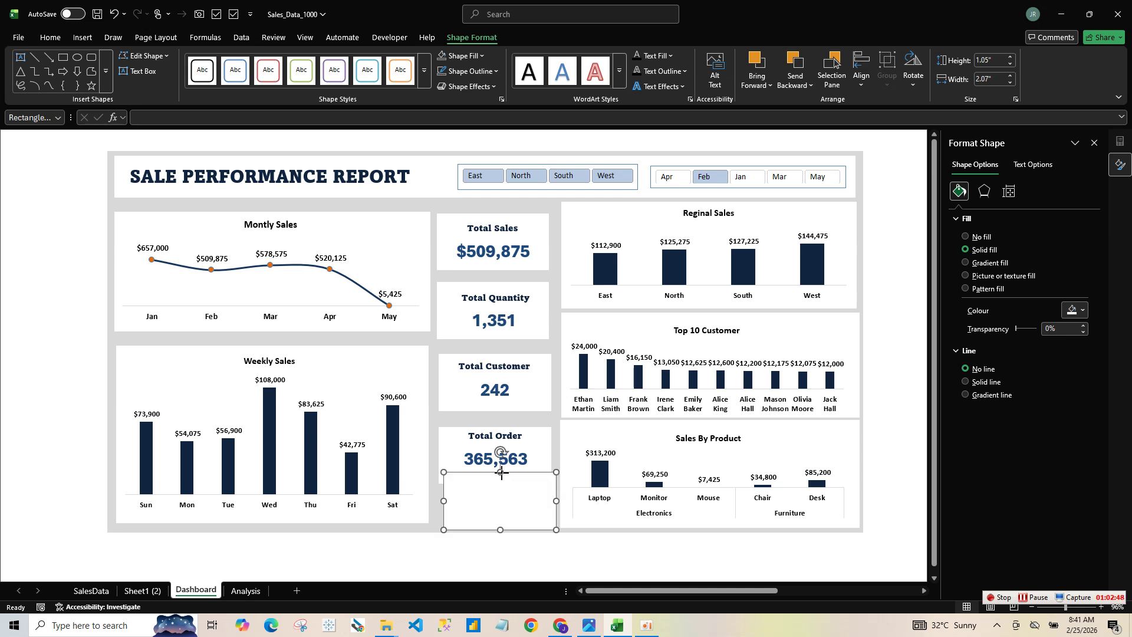
left_click_drag(500, 472, 500, 501)
- Duplicate the Total Order label and value group, shrink it to about 0.59 by 1.79 inches, and place it on the new card
left_click(512, 445)
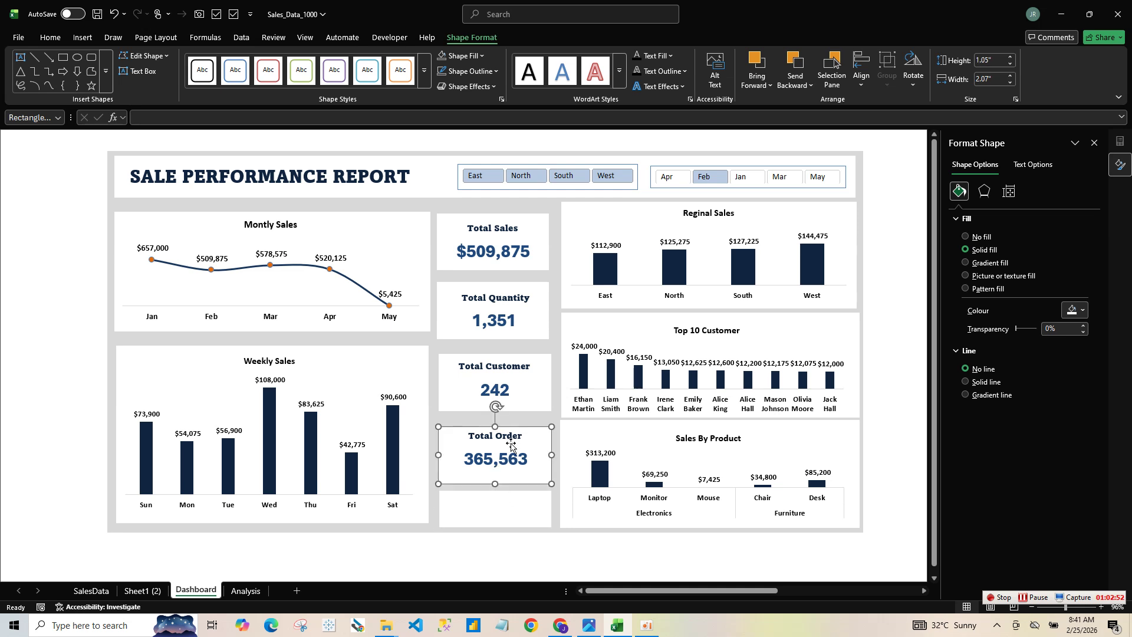
left_click(511, 448)
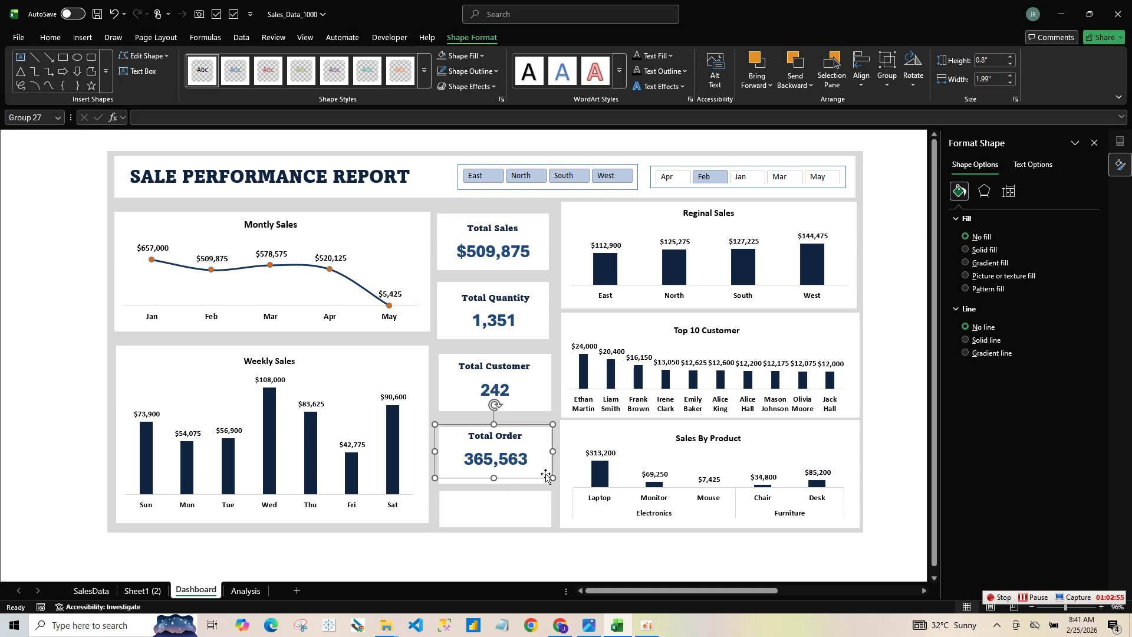
key("ctrl+d")
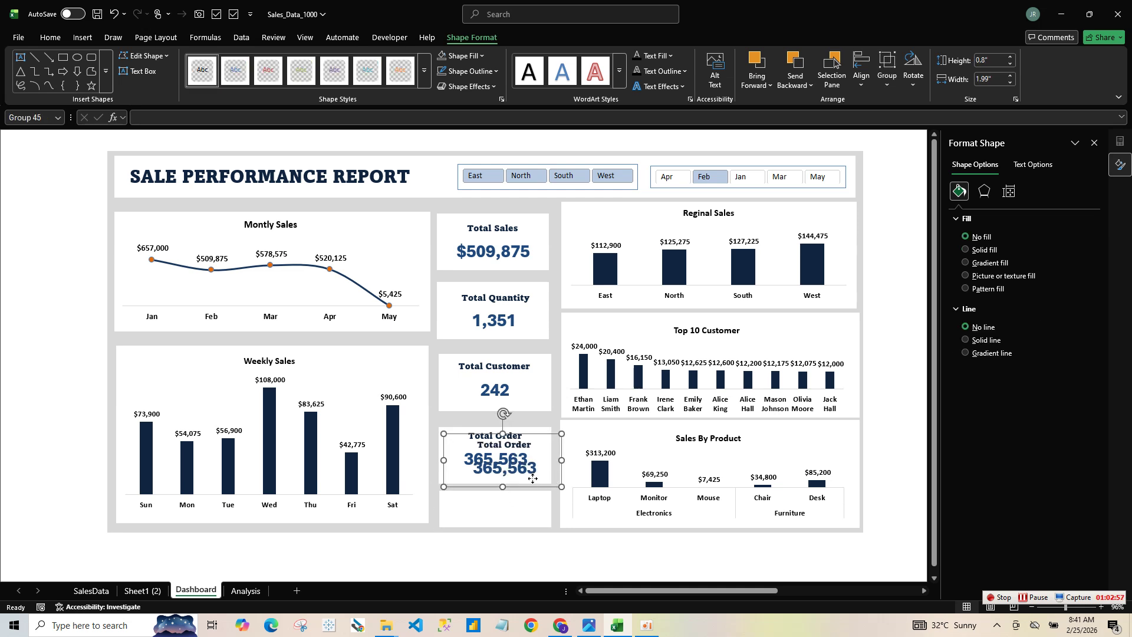
left_click_drag(533, 478, 520, 526)
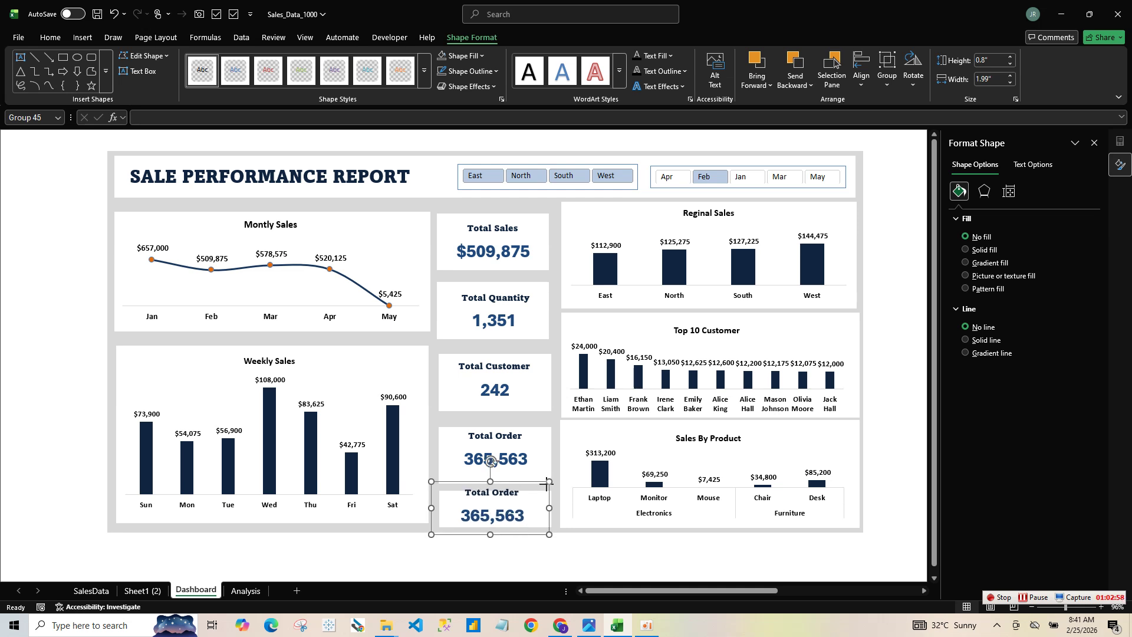
mouse_move(547, 483)
left_mouse_down()
mouse_move(530, 507)
mouse_move(540, 503)
left_mouse_up()
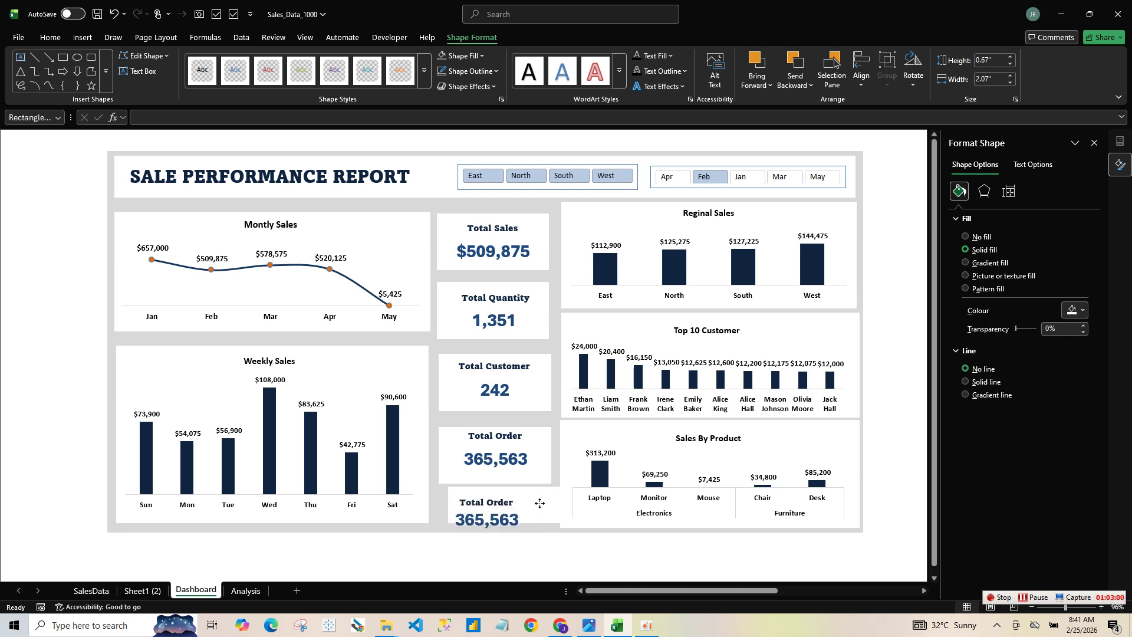
key("ctrl+z")
left_click(518, 517)
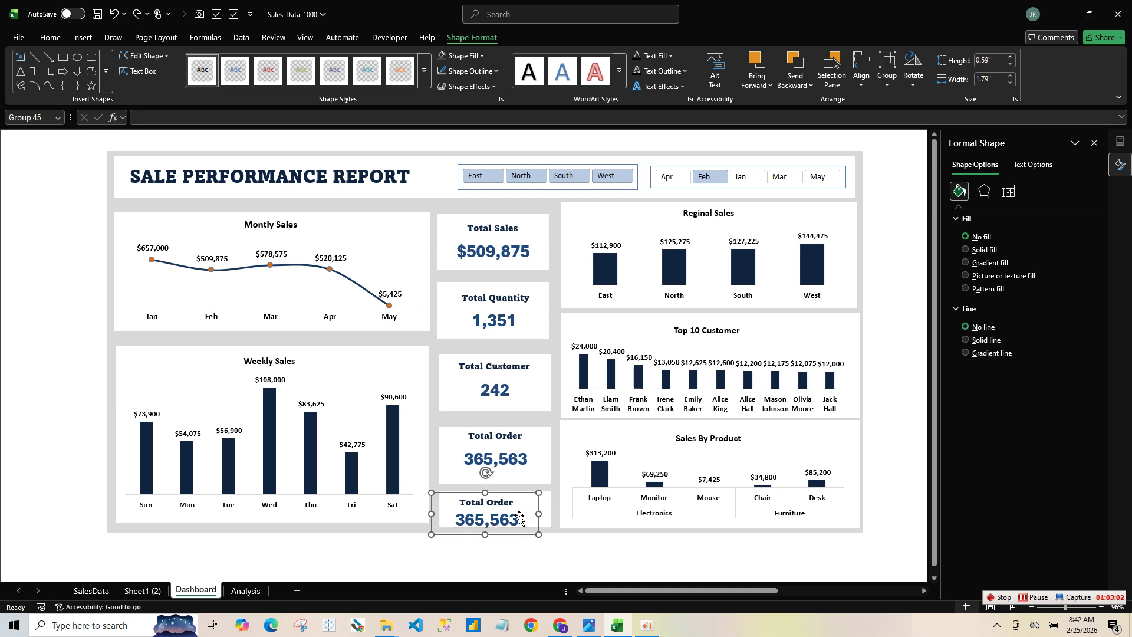
left_click_drag(539, 507, 549, 504)
- Try to delete the copied Total Order label from the new card, and undo the deletion
left_click(496, 499)
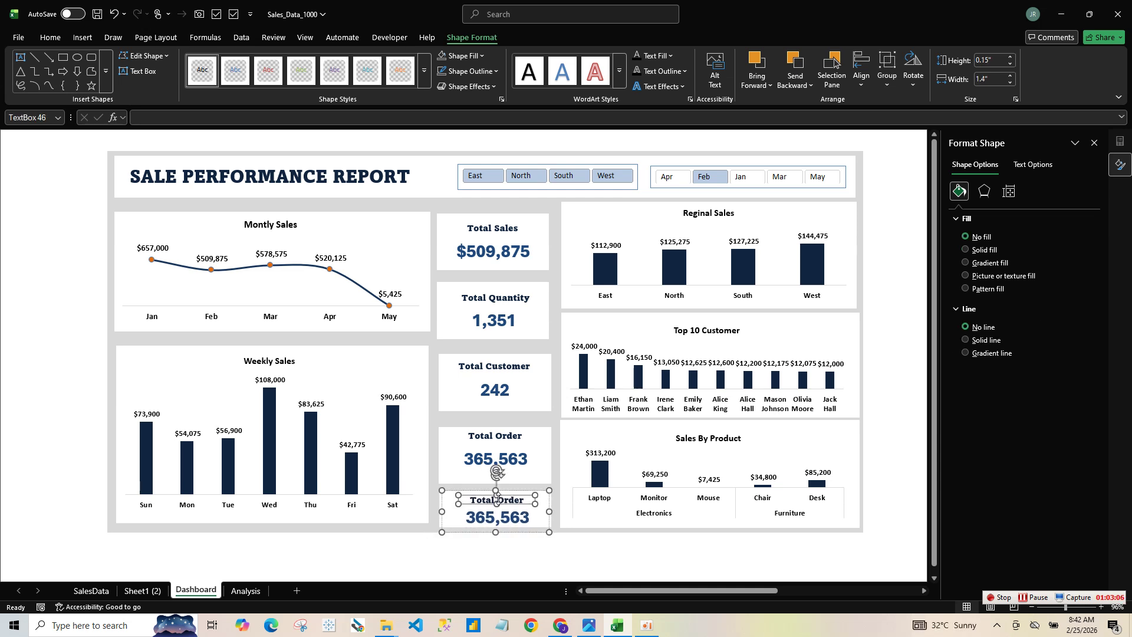
key("Delete")
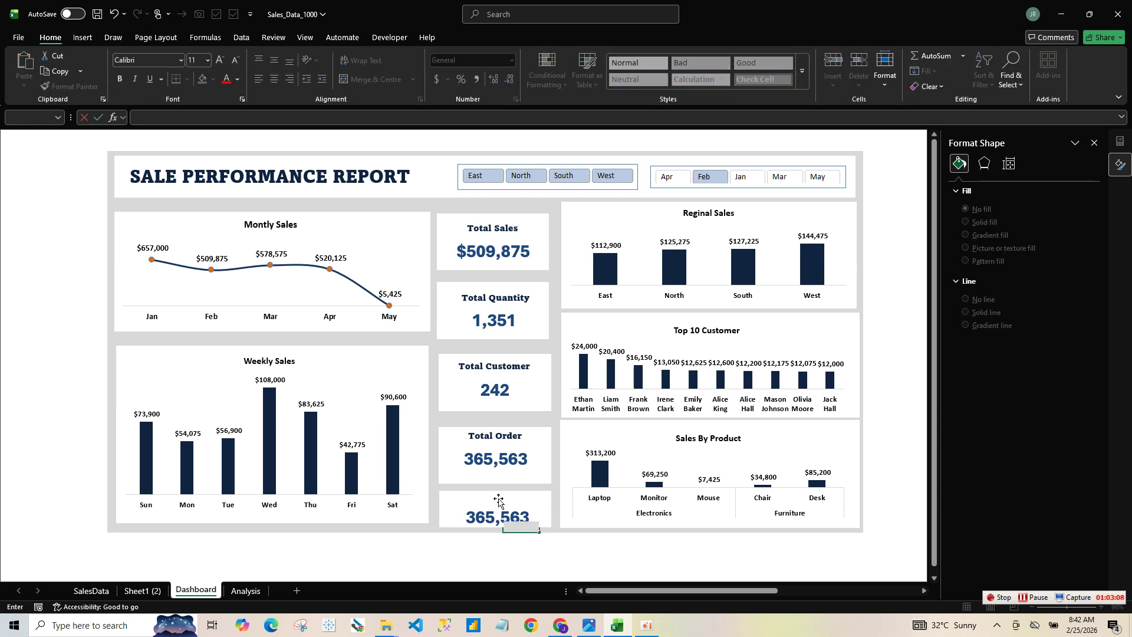
key("Escape")
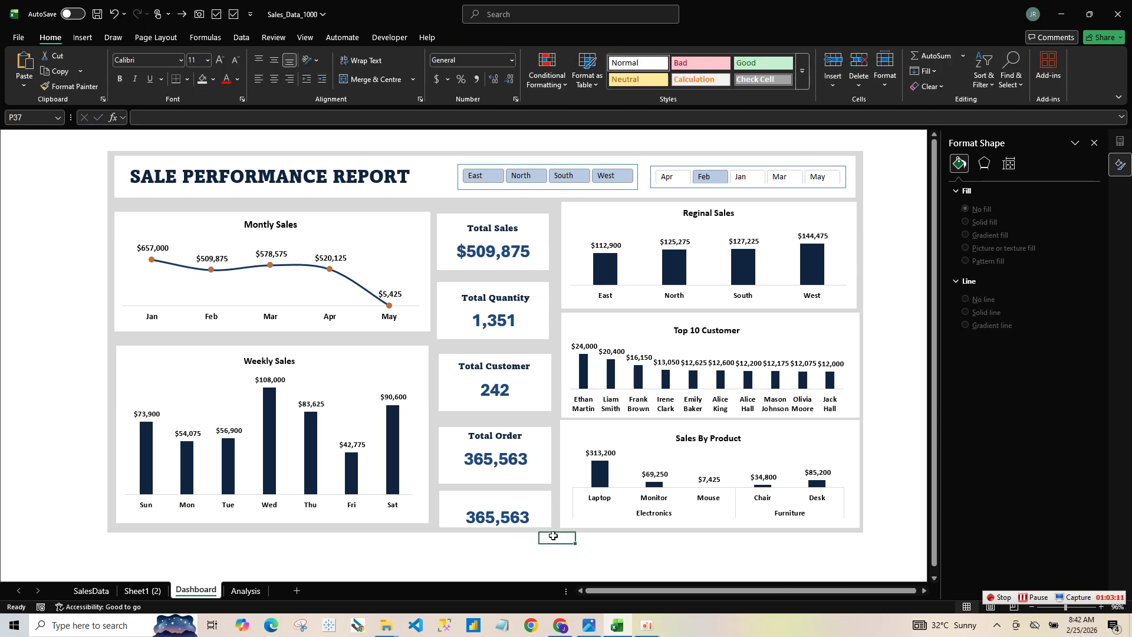
left_click(542, 534)
key("ctrl+z")
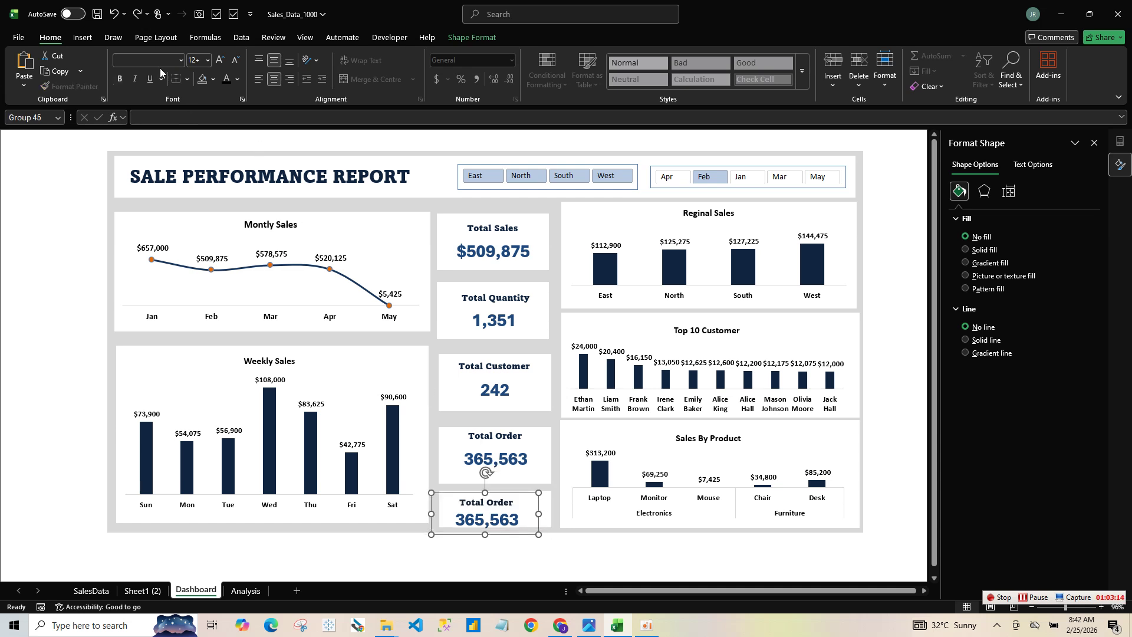
- Centre the copied group on the new card and change its label to "Avg Order Value"
left_click_drag(489, 513, 500, 510)
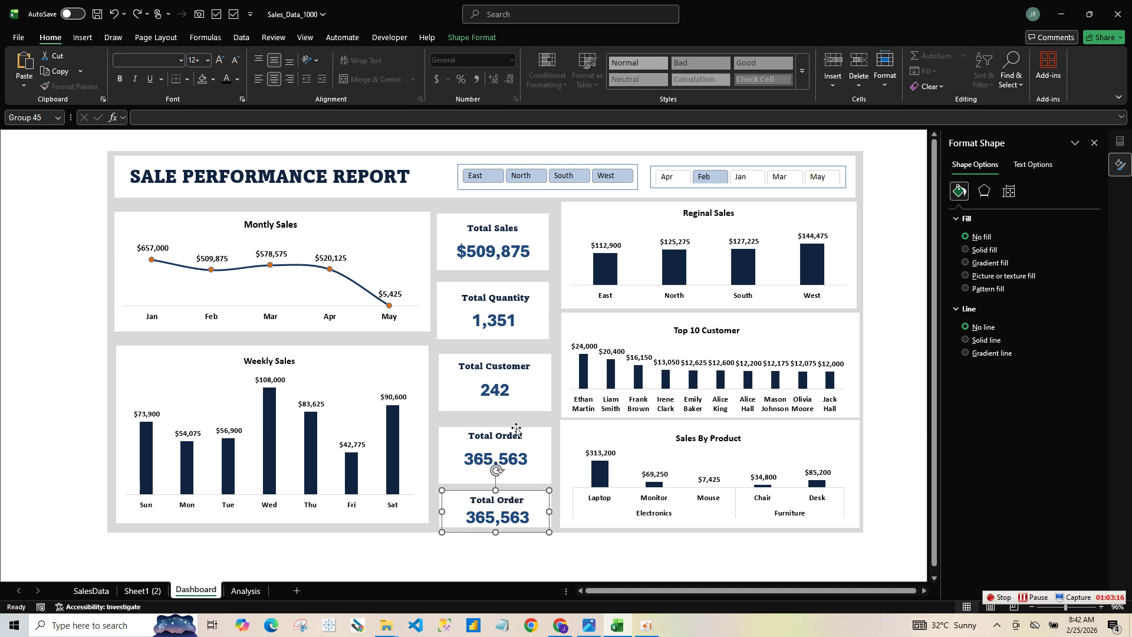
left_click(496, 500)
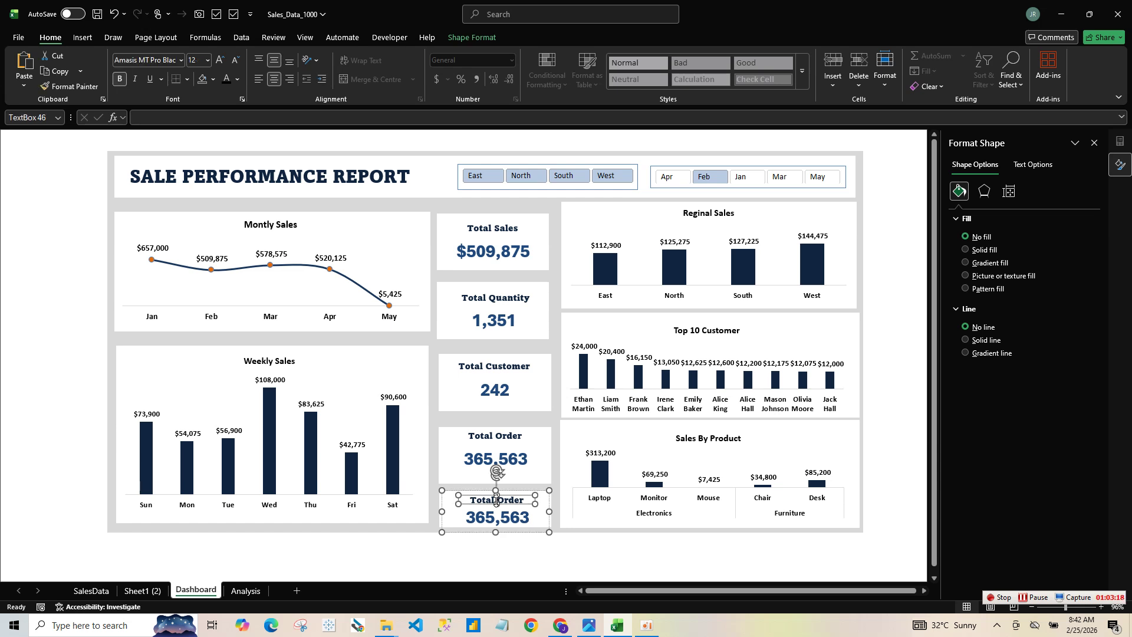
left_click(496, 500)
key("BackSpace")
key("BackSpace")
key("BackSpace")
key("BackSpace")
key("BackSpace")
key("BackSpace")
type("AVG")
key("BackSpace")
key("BackSpace")
key("BackSpace")
key("BackSpace")
type("Ab")
type("Value")
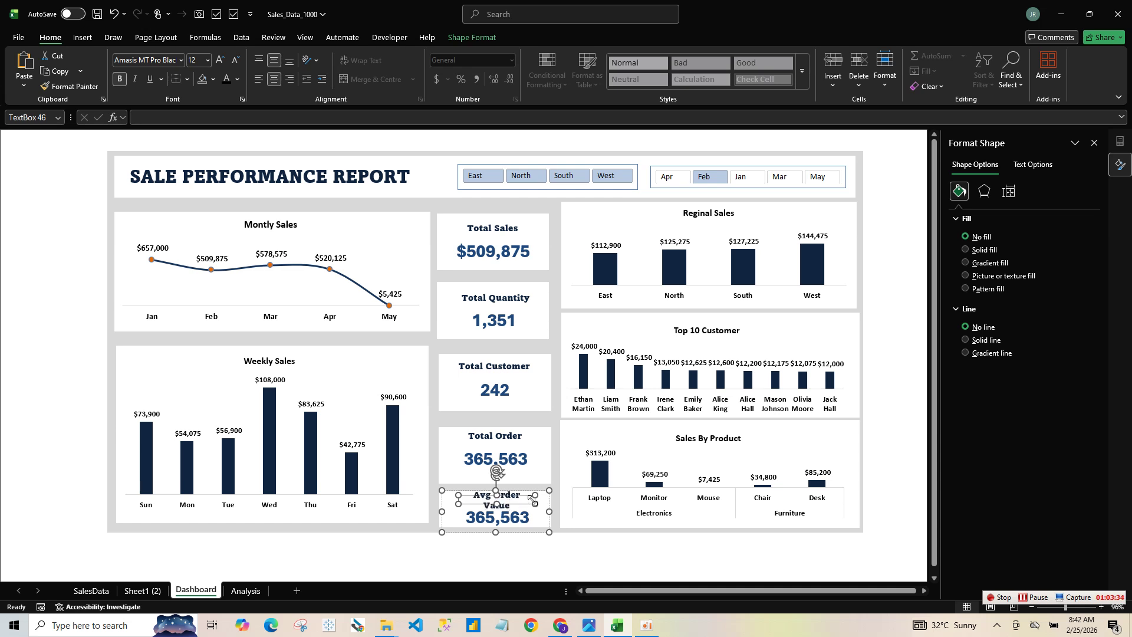
- Widen the Avg Order Value label so it fits on one line and centre it above the card's value
left_click_drag(537, 501, 552, 502)
left_click(532, 560)
left_click(529, 499)
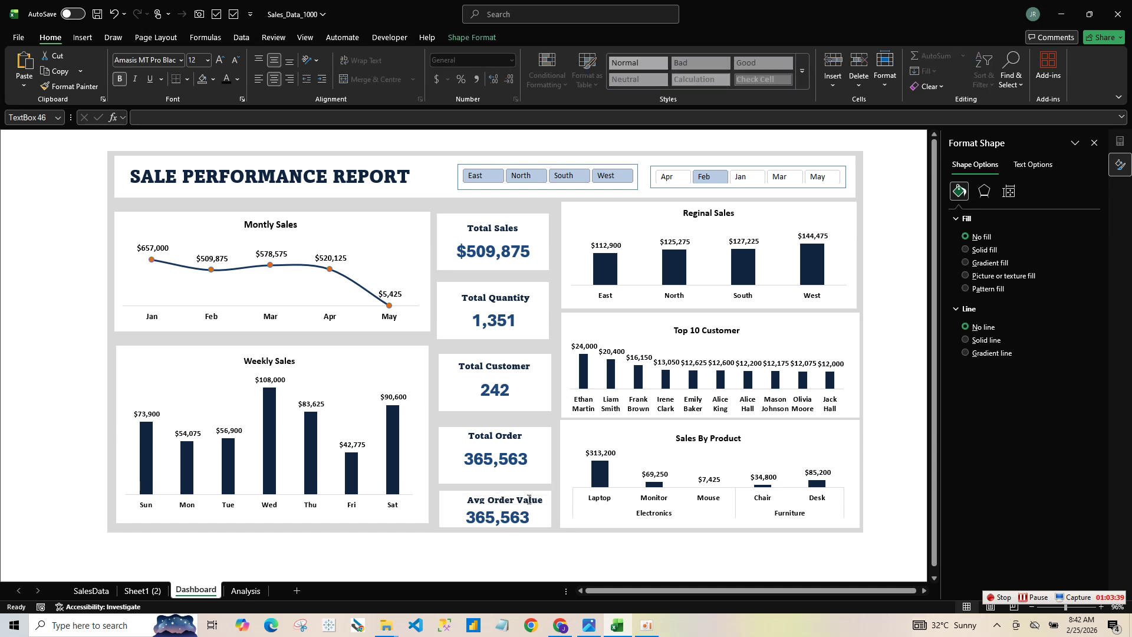
left_click(540, 510)
left_click_drag(523, 505, 512, 504)
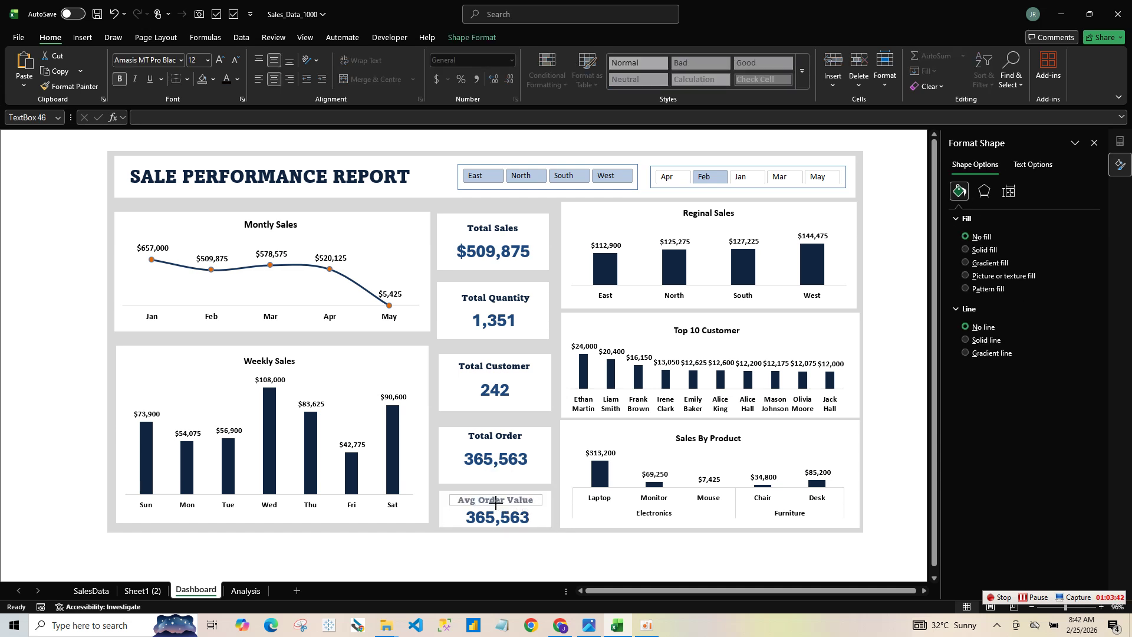
- Link the value text box on the Avg Order Value card to cell E4 of the Analysis sheet
left_click(516, 528)
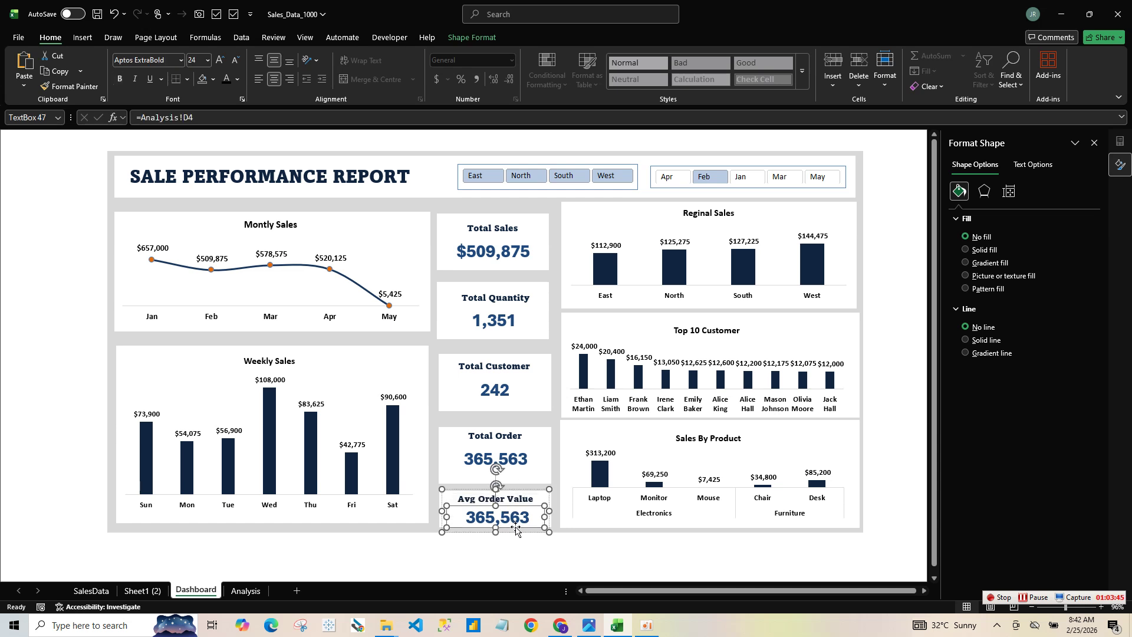
left_click(191, 119)
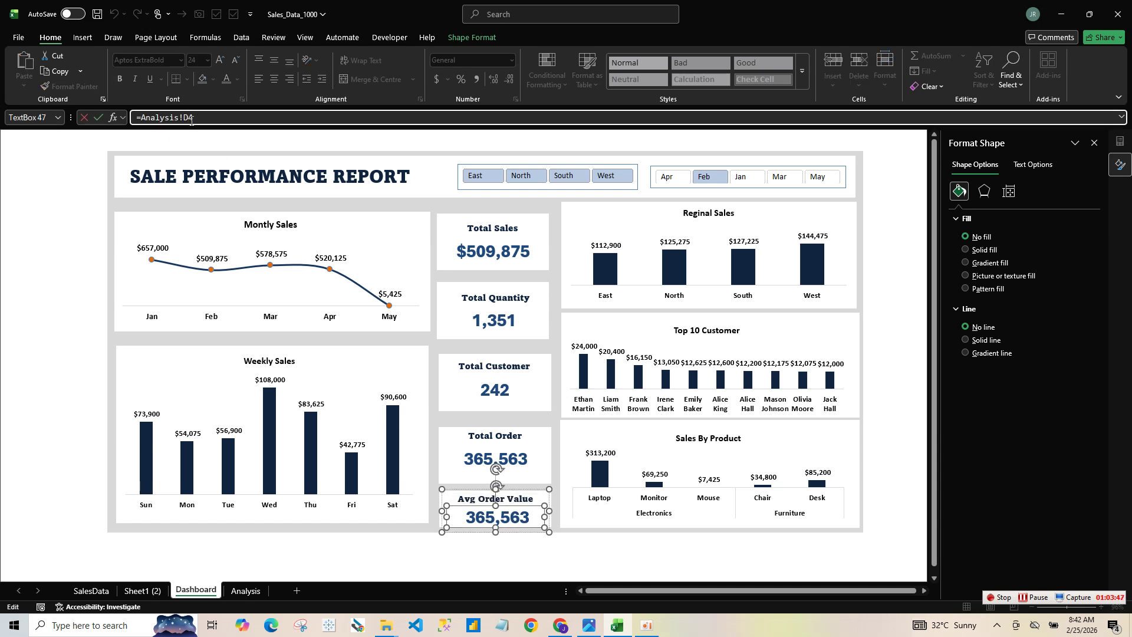
type("2E")
key("Return")
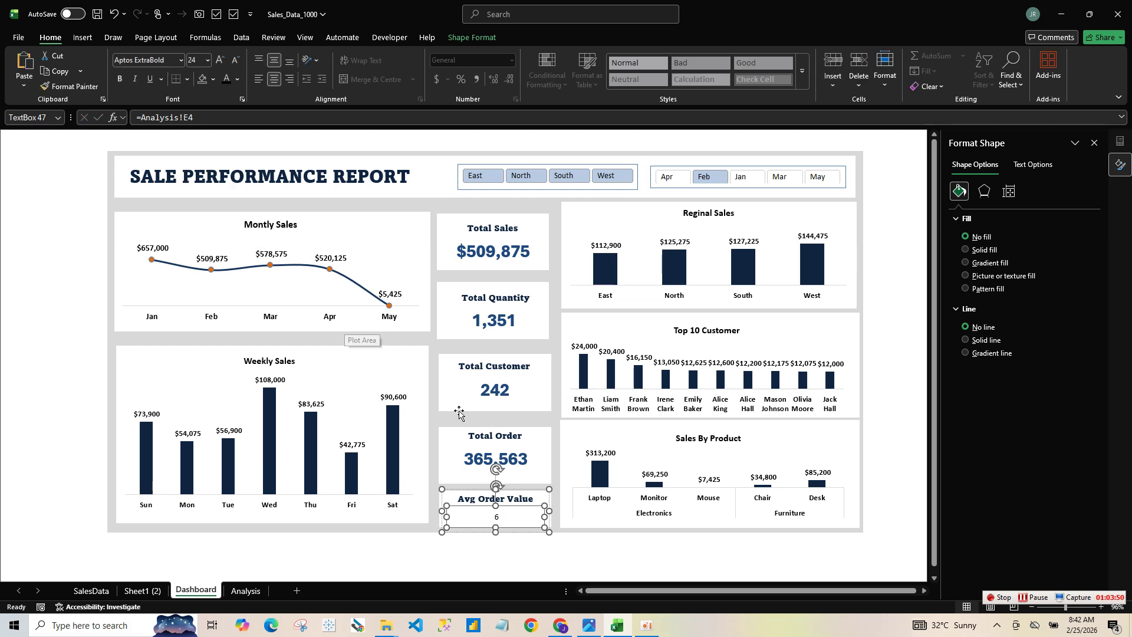
left_click(538, 573)
- Format the Avg Order Value card's number in Aptos ExtraBold at size 24
left_click(503, 517)
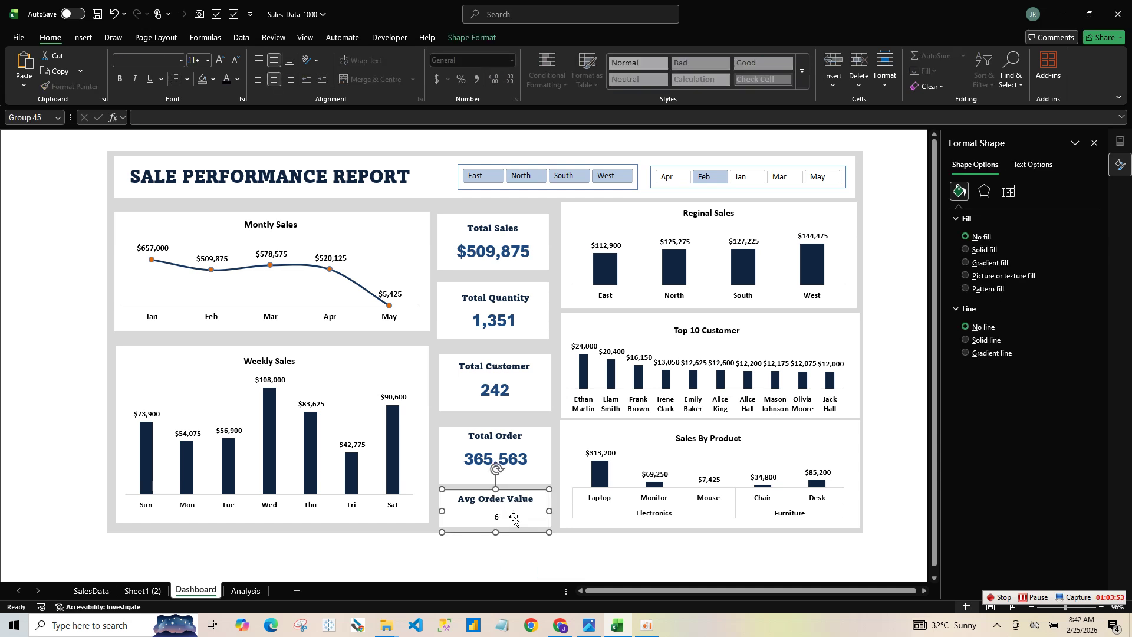
left_click(504, 517)
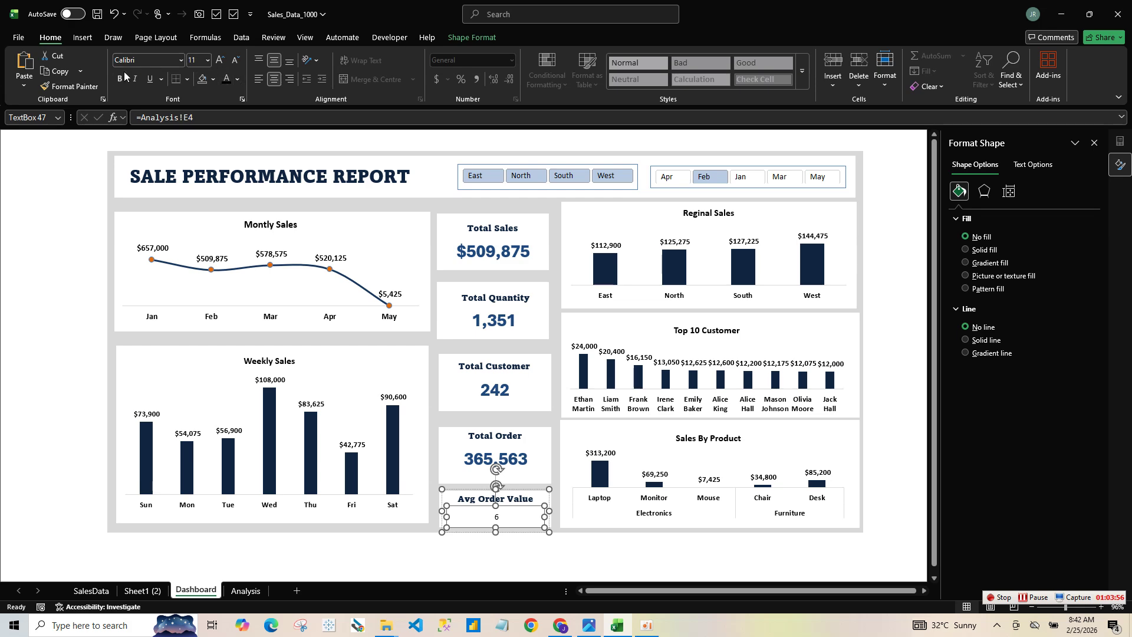
left_click(181, 60)
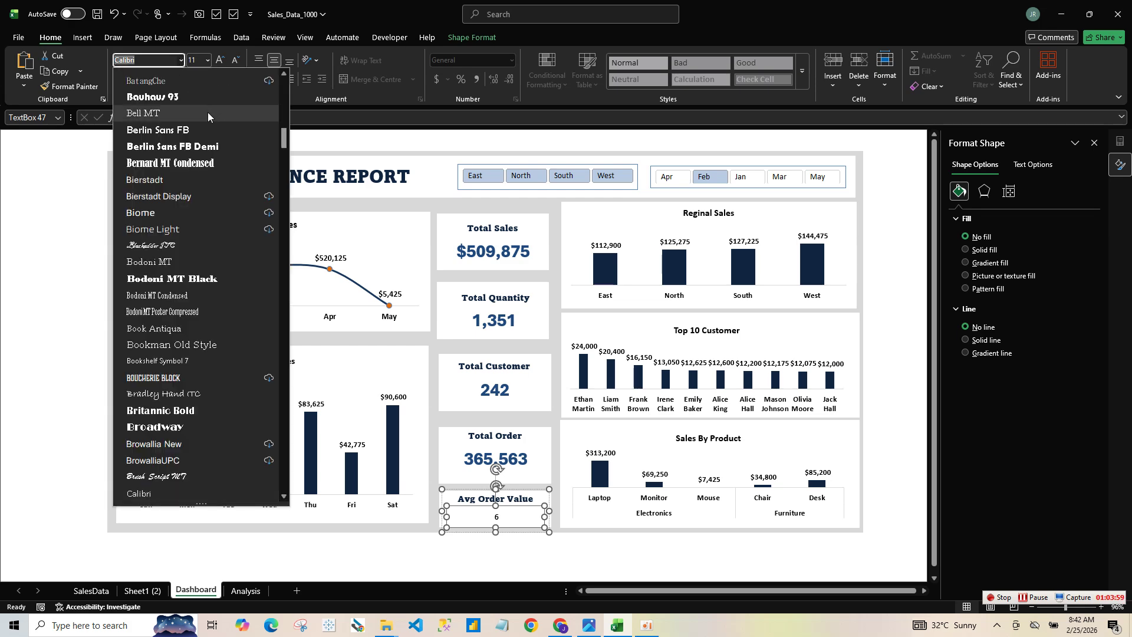
left_click_drag(284, 138, 284, 91)
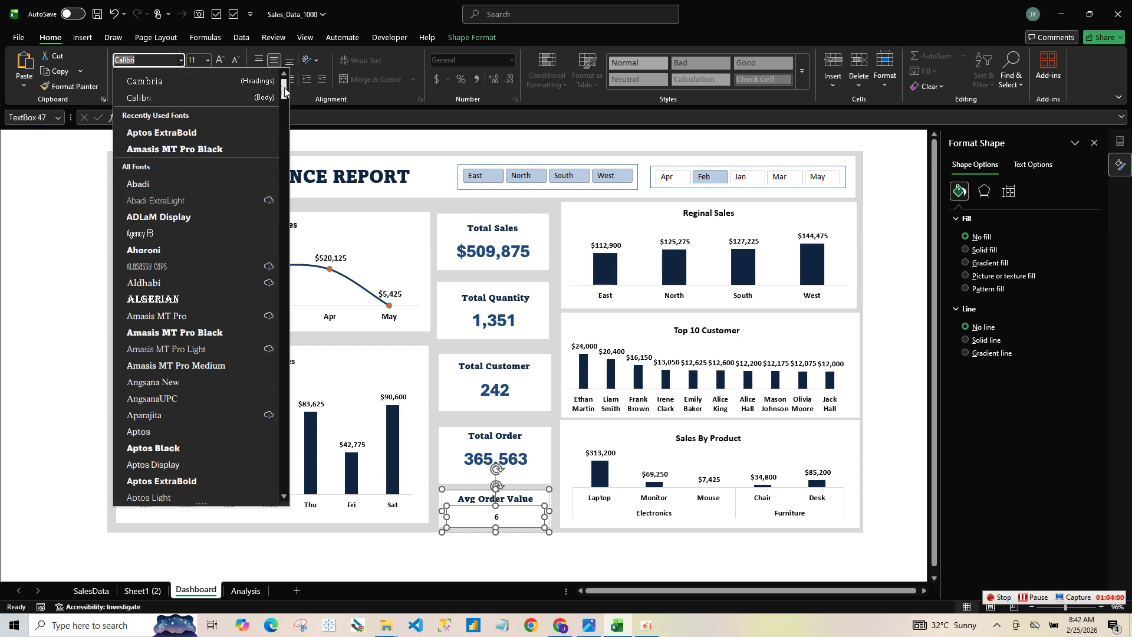
left_click(194, 134)
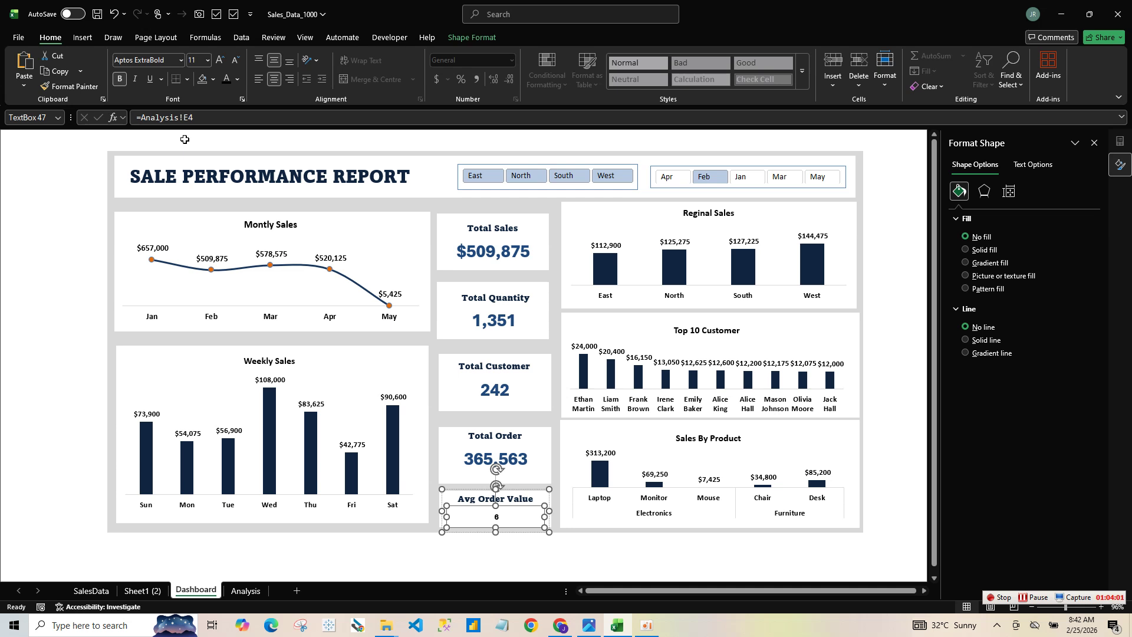
left_click(220, 60)
left_click(207, 59)
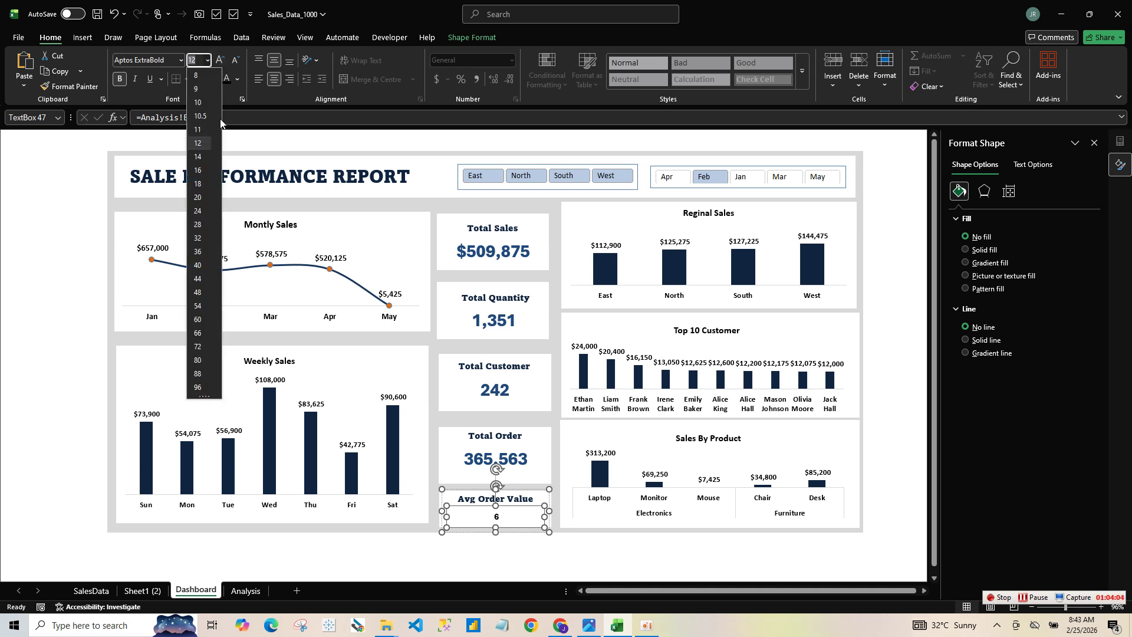
left_click(199, 212)
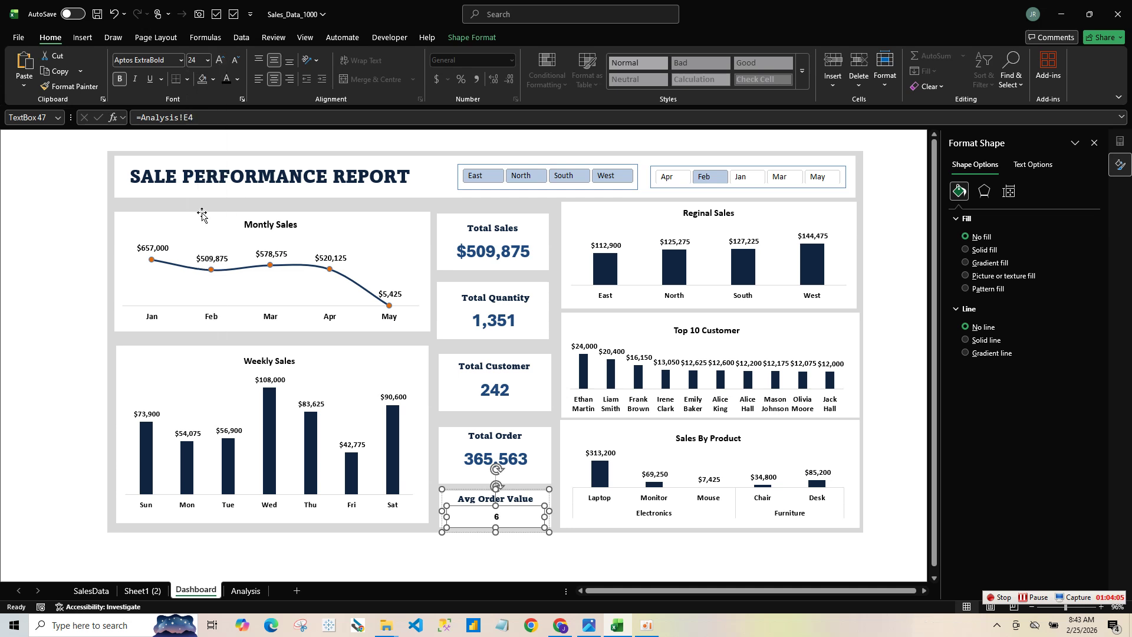
- Recolour the Avg Order Value card's number dark blue
left_click(237, 79)
left_click(278, 236)
left_click(616, 538)
left_click(516, 517)
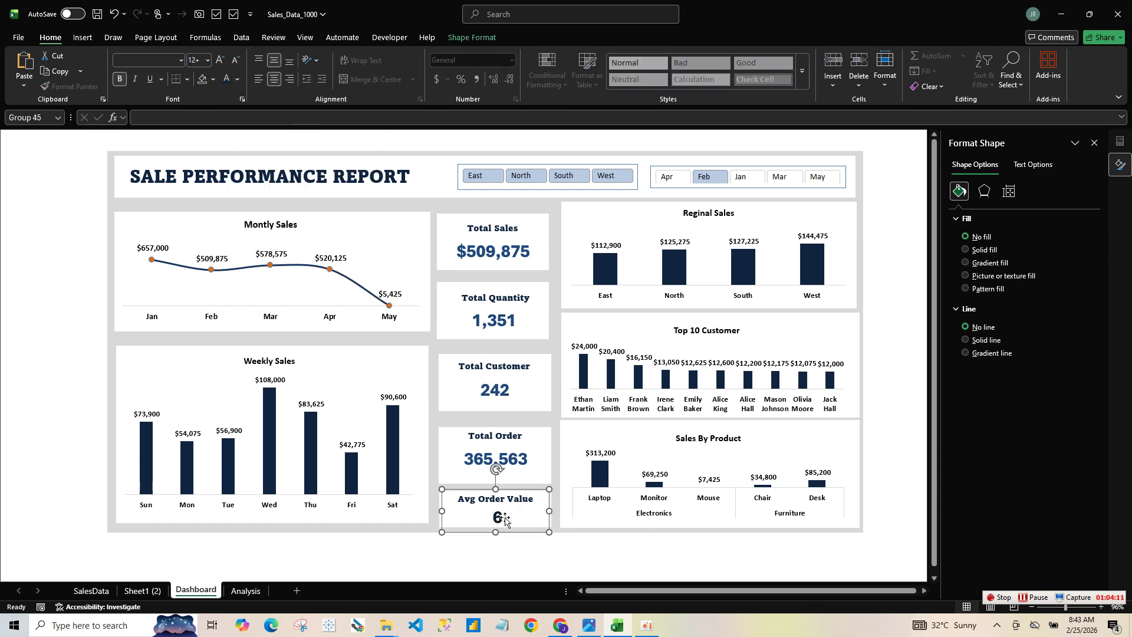
left_click(516, 517)
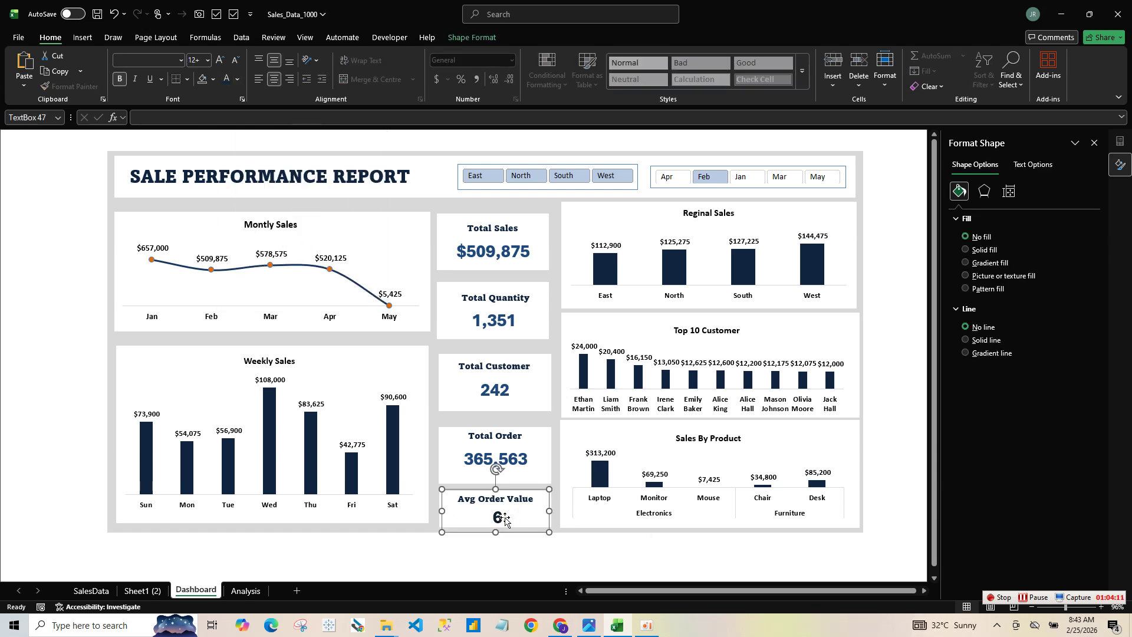
left_click(237, 79)
left_click(295, 236)
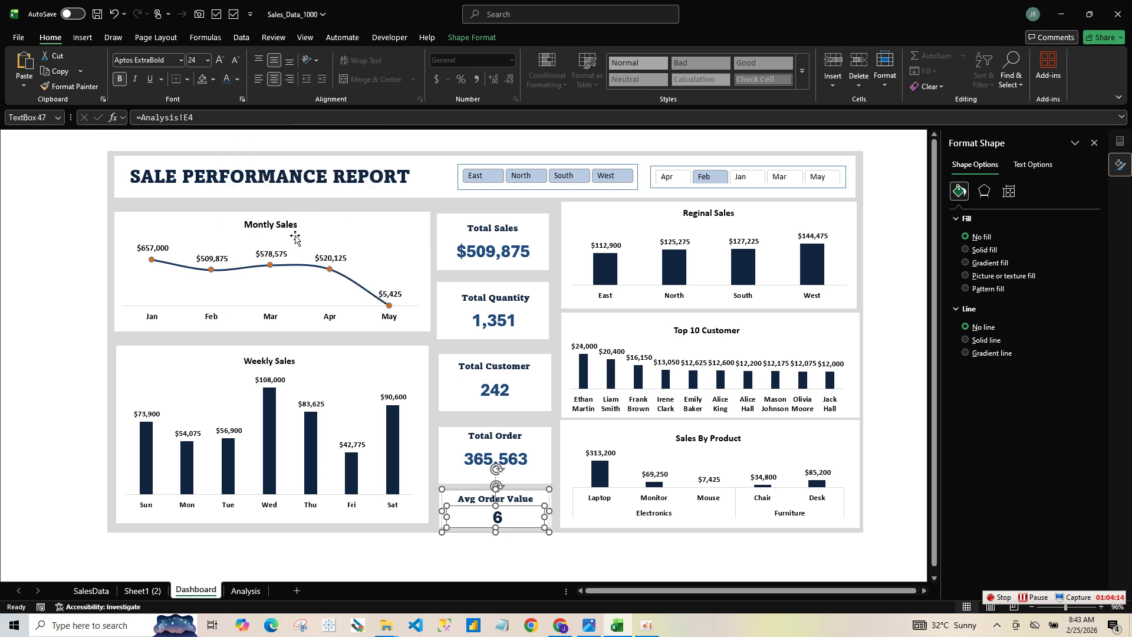
- Deselect the card and save the Sales_Data_1000 workbook
left_click(607, 569)
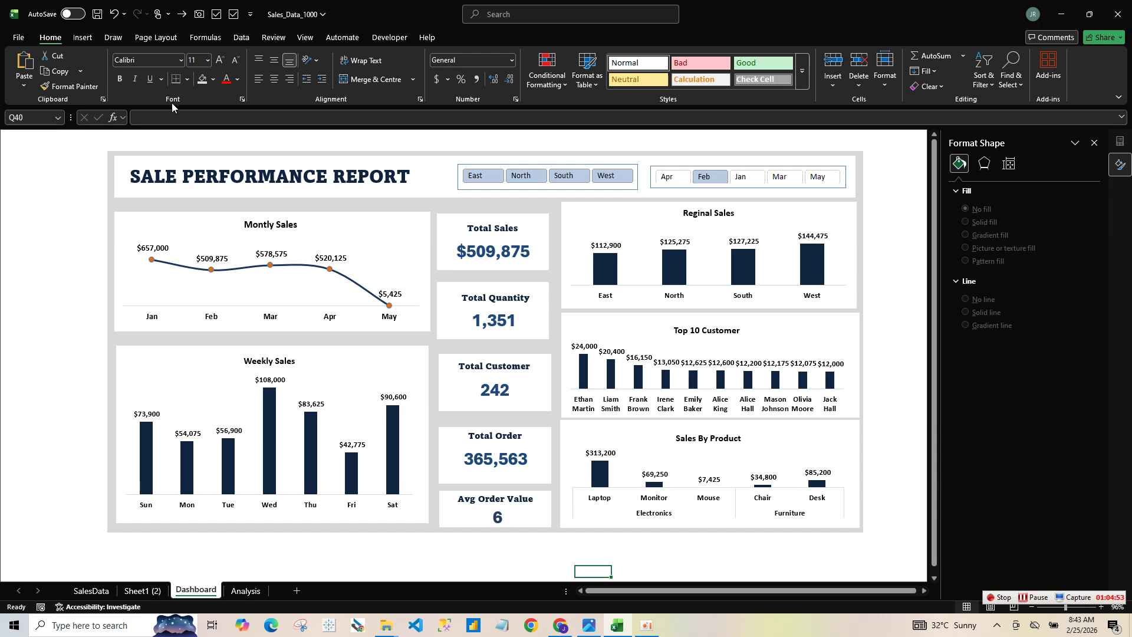
left_click(97, 14)
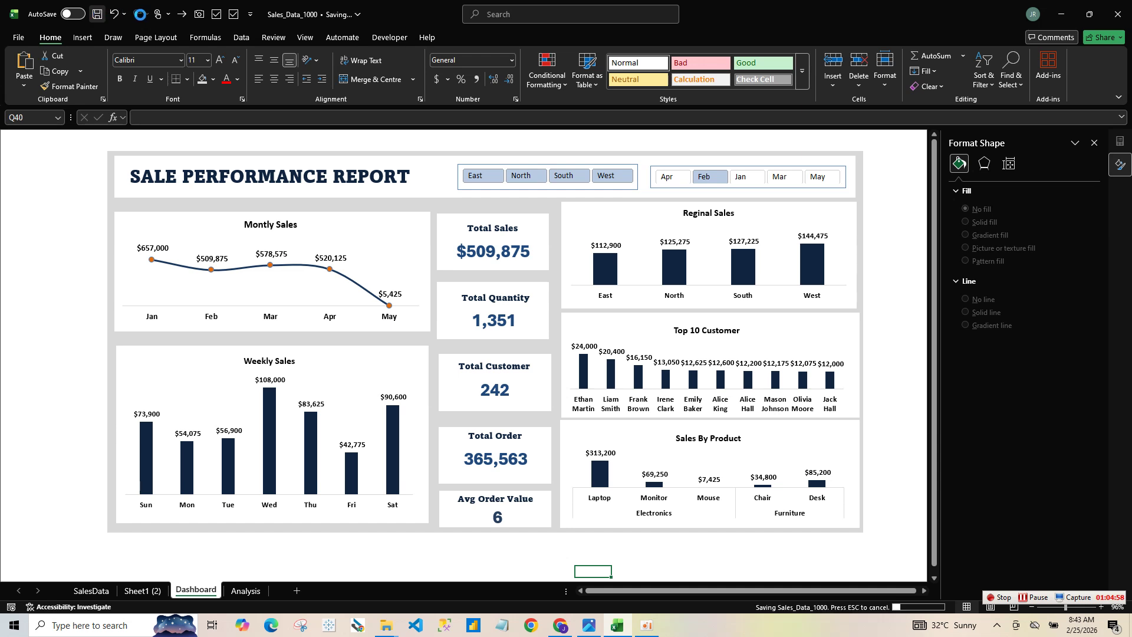